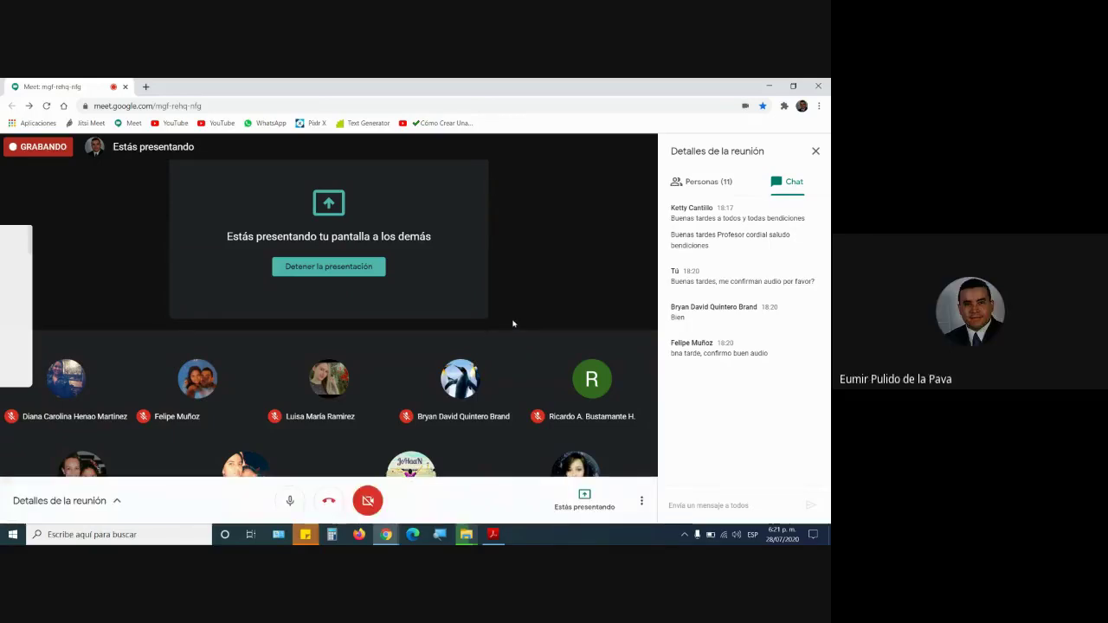
Step: Admit the waiting guest to the Meet call and bring the SI function PDF guide forward
mouse_move(418, 341)
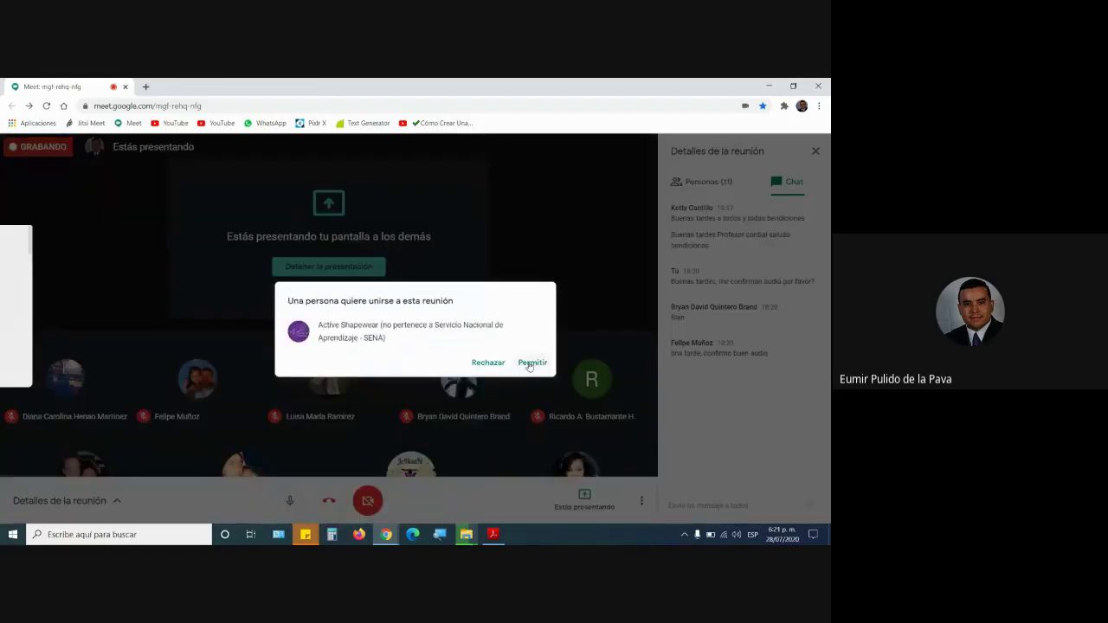
left_click(530, 363)
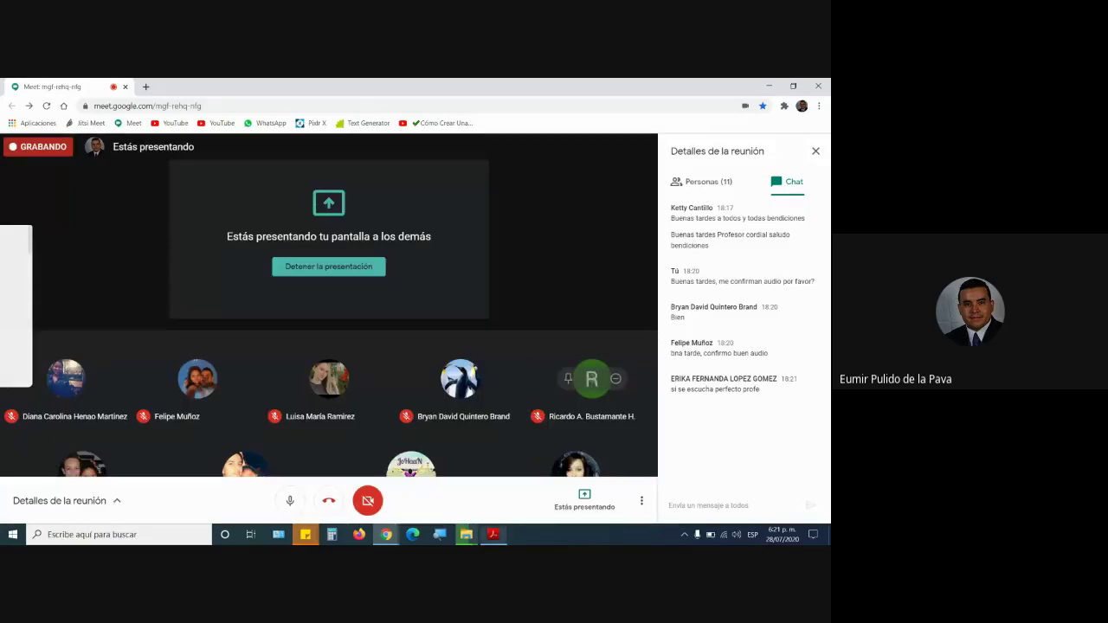
left_click(492, 534)
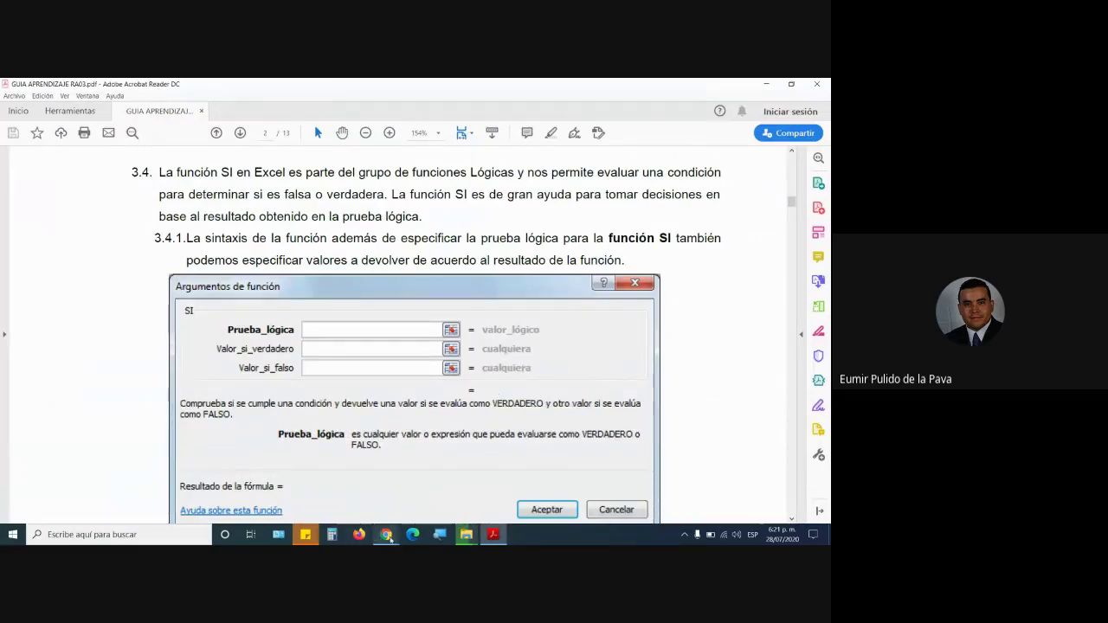
Step: Bring the Google Meet call window, with its chat, back in front of the guide
mouse_move(389, 537)
left_click(327, 485)
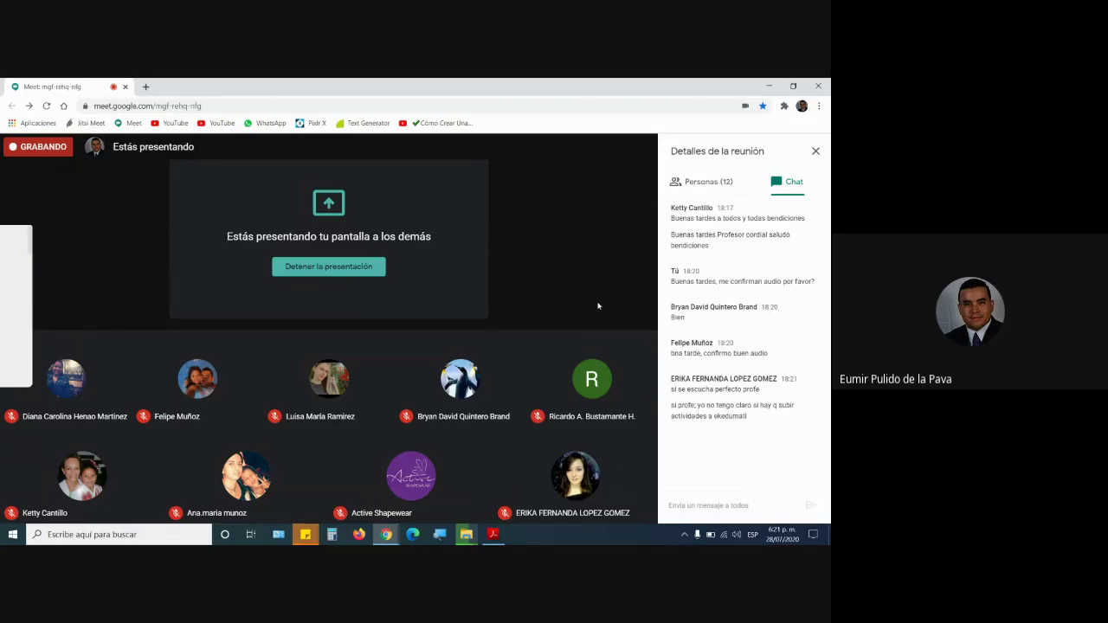
Step: In the guide, highlight the SI purpose sentence and the Prueba_lógica, Valor_si_verdadero, Valor_si_falso rows
mouse_move(625, 283)
mouse_move(521, 285)
left_click(492, 536)
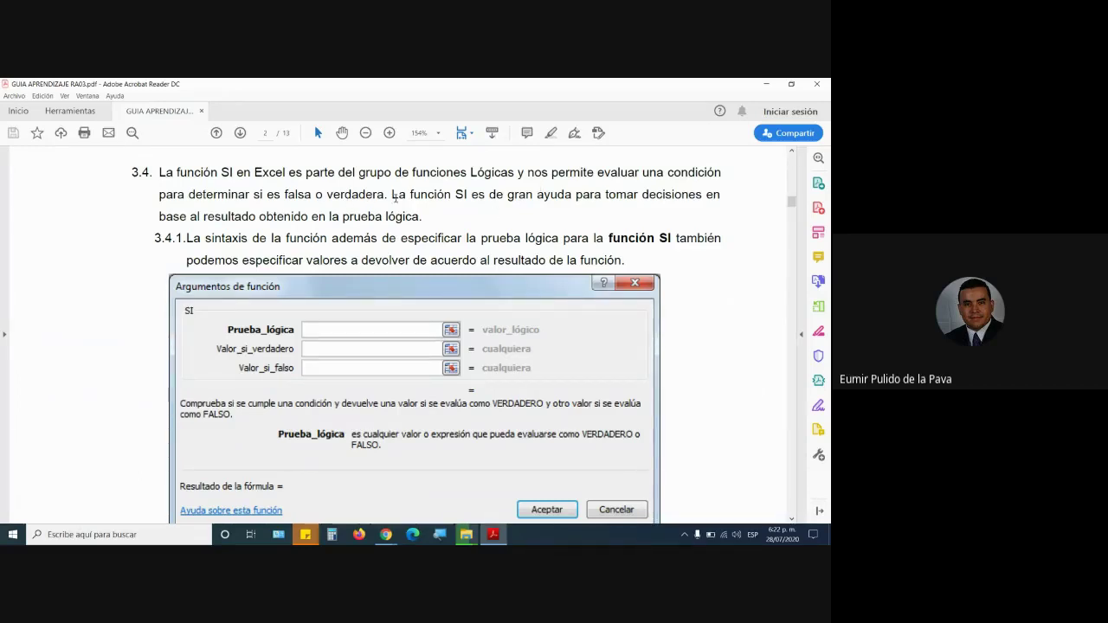
mouse_move(392, 195)
left_mouse_down()
mouse_move(451, 196)
mouse_move(330, 185)
mouse_move(200, 217)
mouse_move(427, 213)
left_mouse_up()
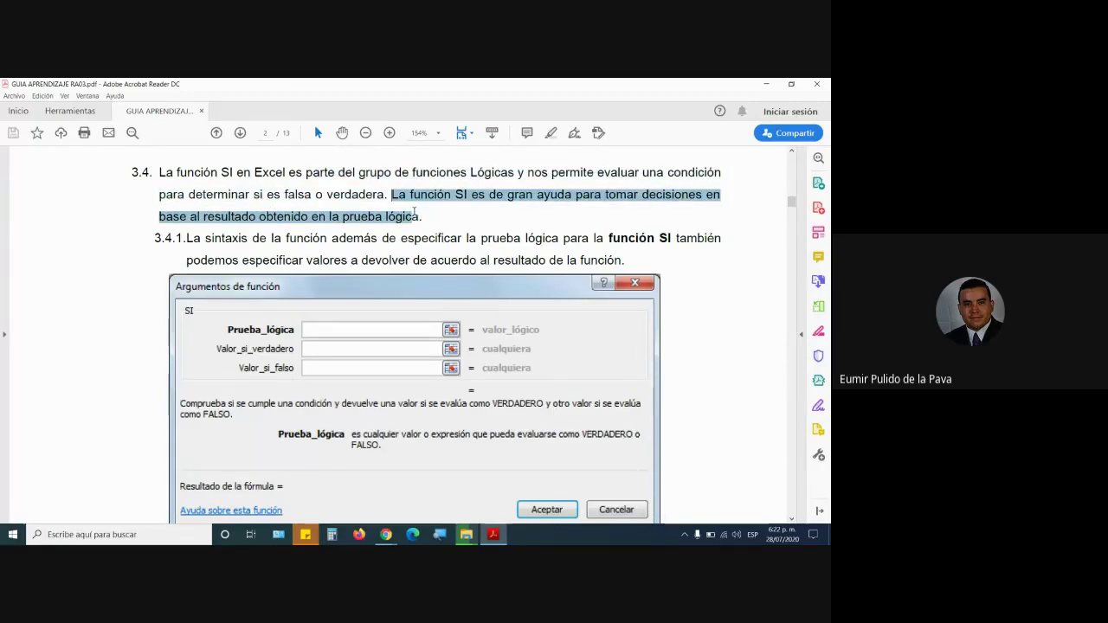
scroll(257, 232, "down", 1)
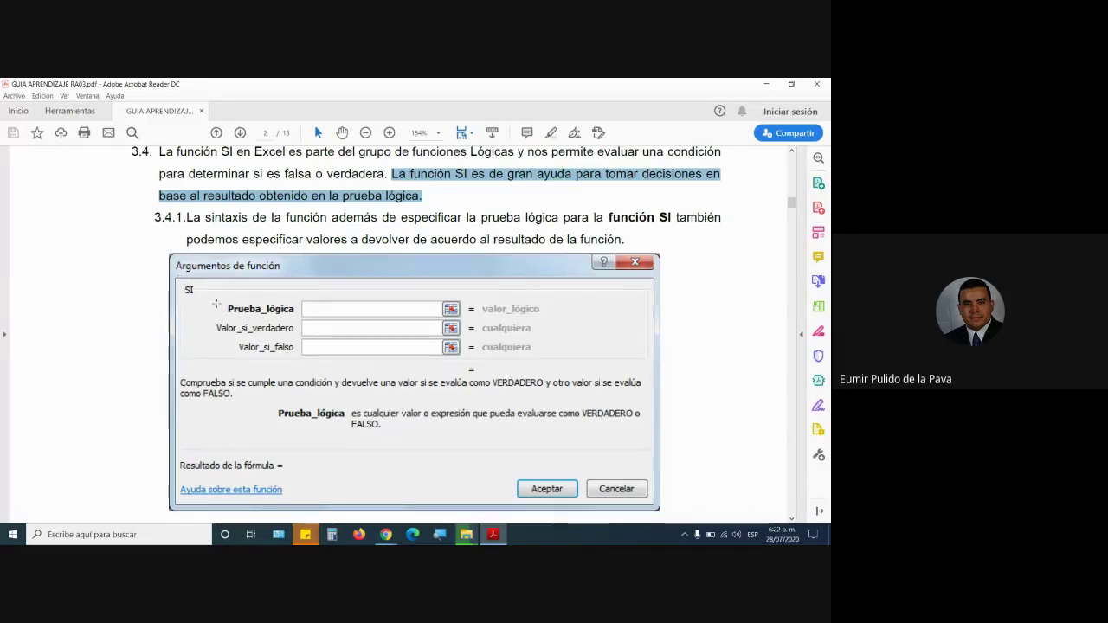
mouse_move(219, 306)
left_mouse_down()
mouse_move(502, 322)
mouse_move(526, 312)
left_mouse_up()
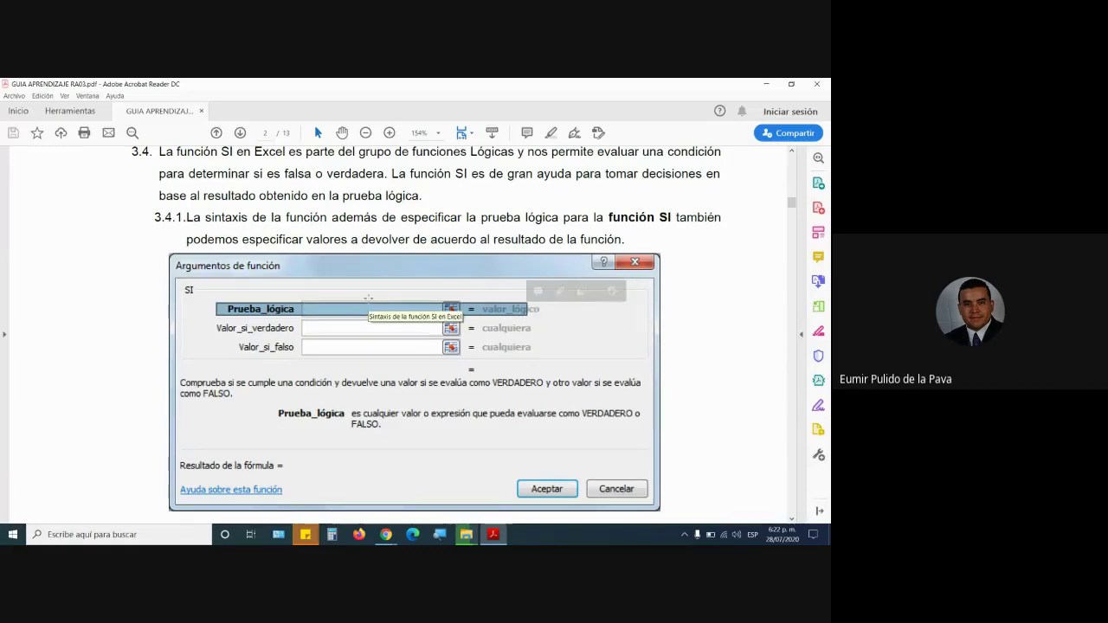
left_click_drag(204, 321, 490, 336)
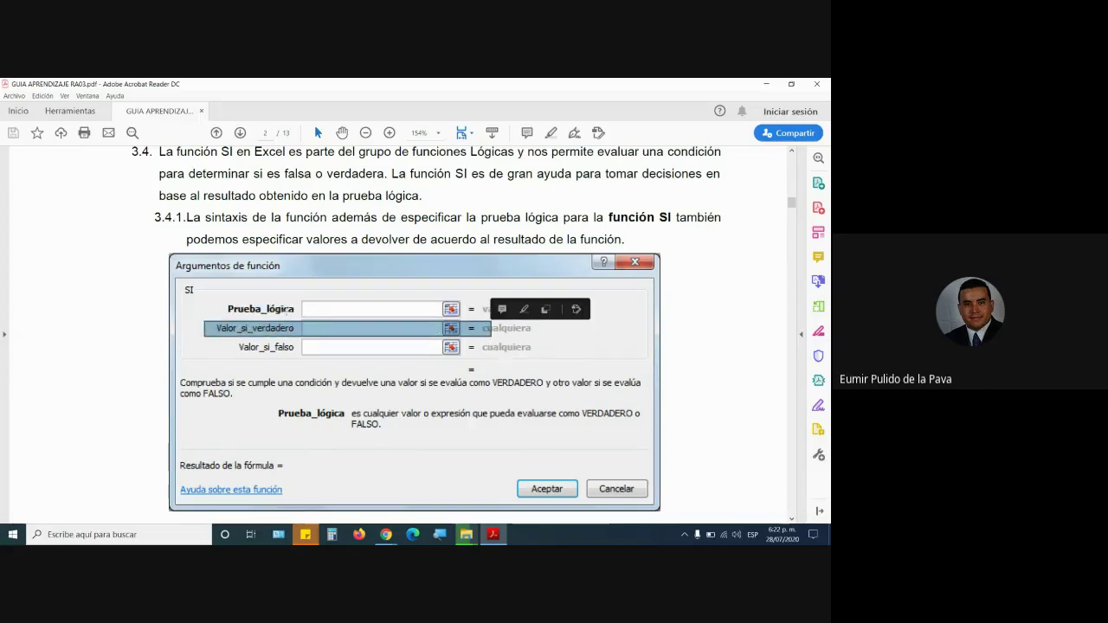
left_click_drag(215, 300, 360, 316)
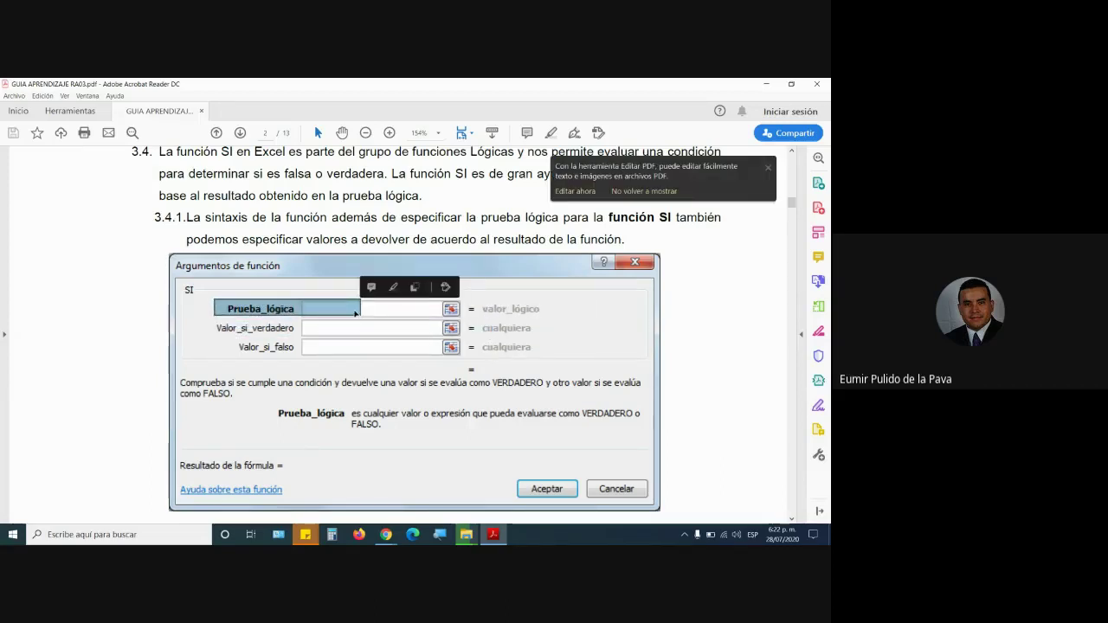
left_click_drag(208, 320, 472, 336)
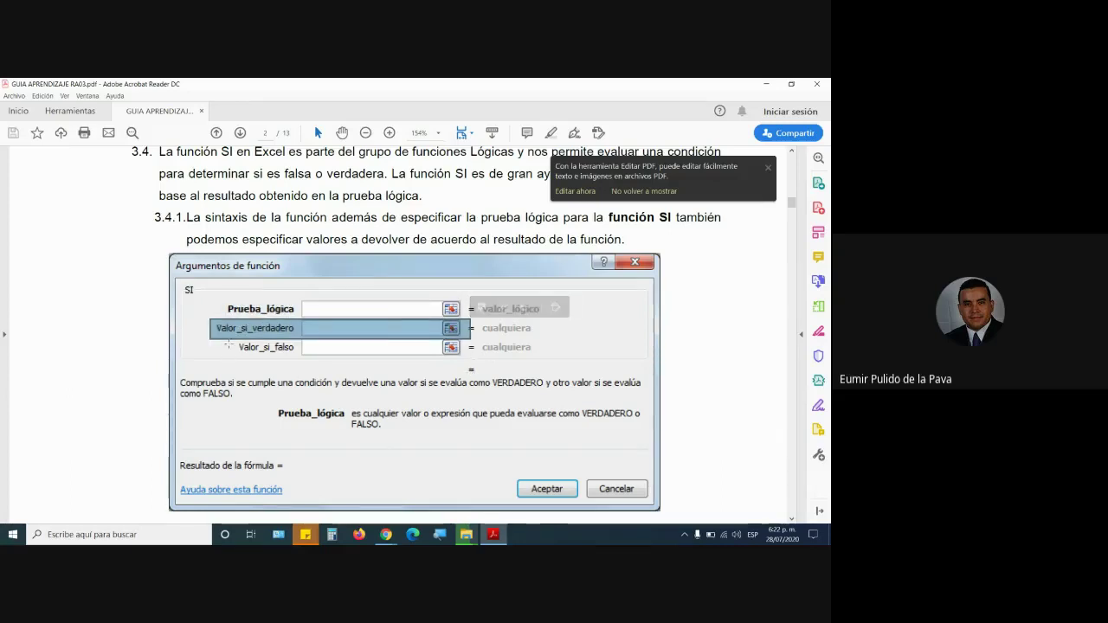
mouse_move(229, 340)
left_mouse_down()
mouse_move(486, 381)
mouse_move(548, 365)
left_mouse_up()
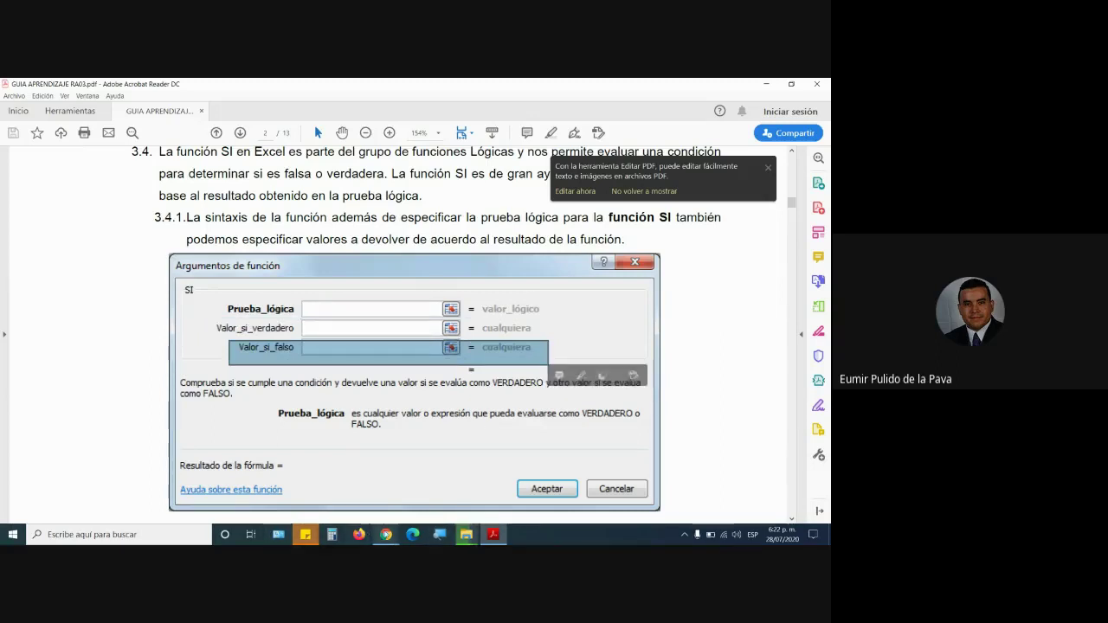
Step: Admit the new guest in Meet, then mark the three argument names in the guide's dialog image
mouse_move(386, 534)
left_click(364, 500)
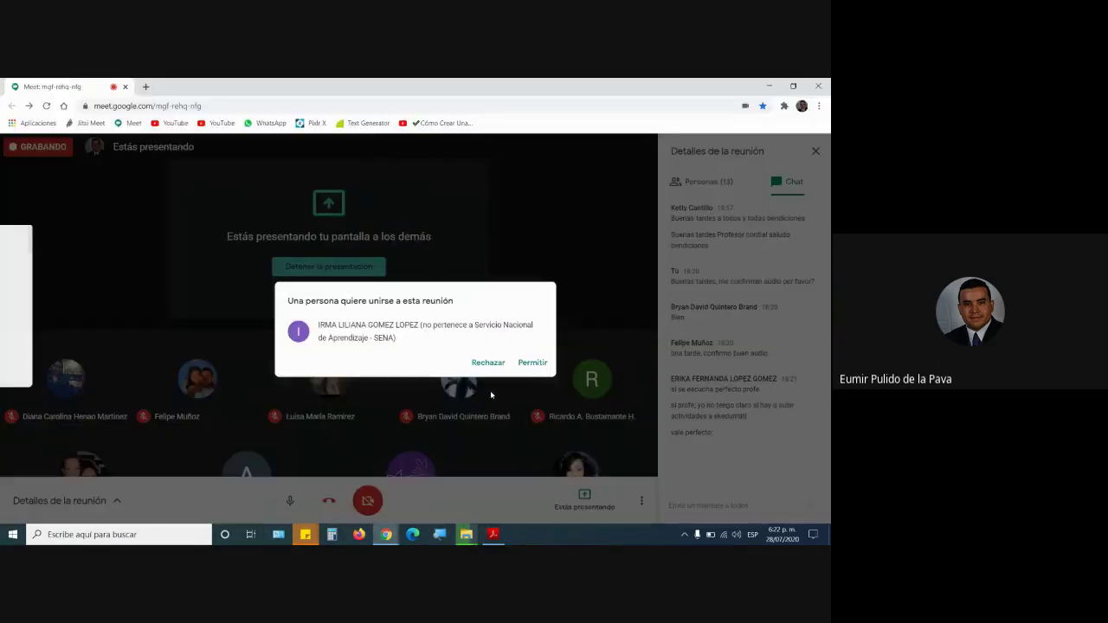
left_click(526, 364)
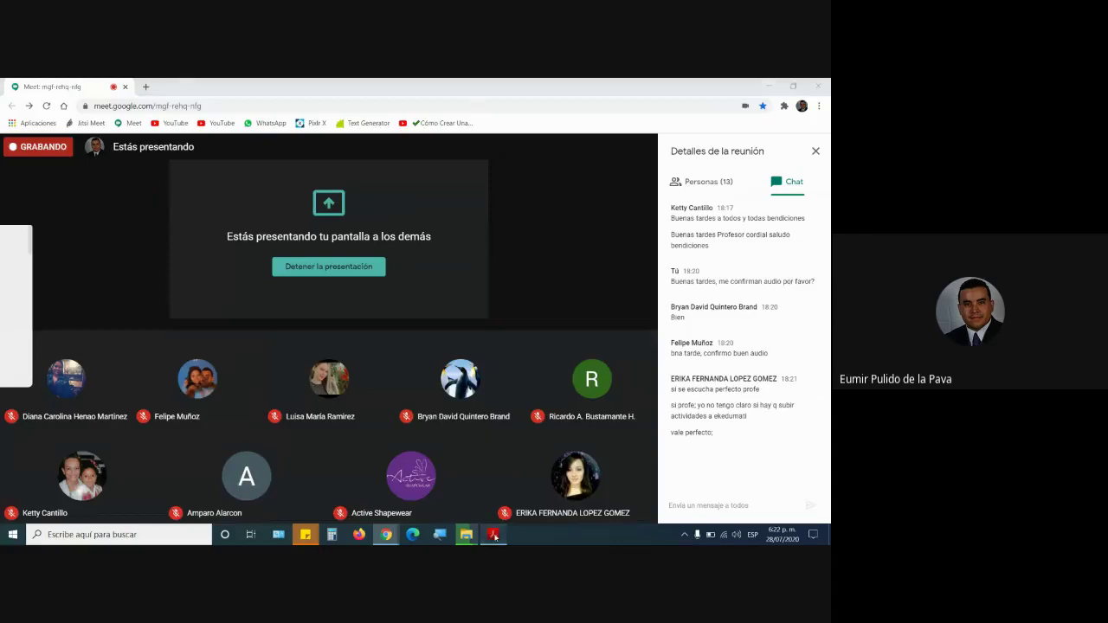
key("alt+Tab")
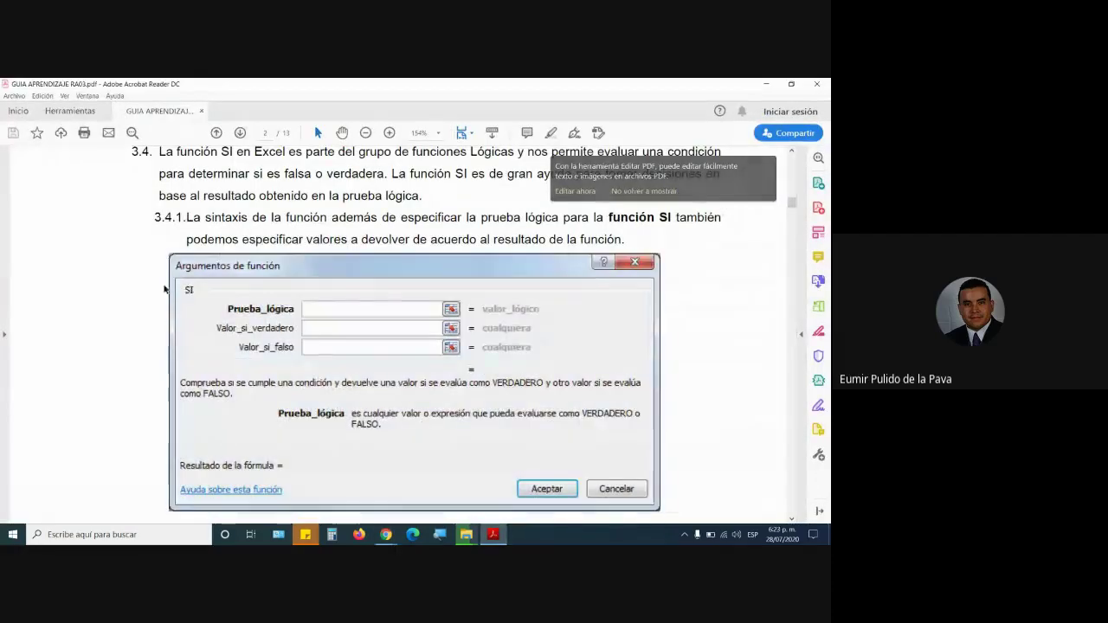
mouse_move(176, 286)
left_mouse_down()
mouse_move(360, 360)
mouse_move(311, 361)
left_mouse_up()
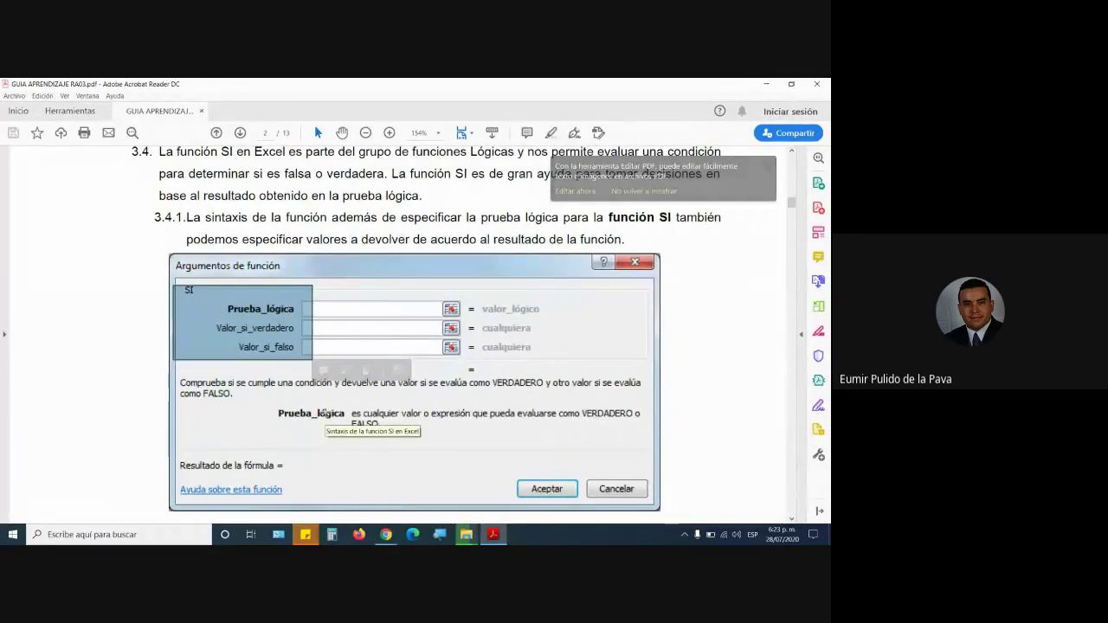
Step: Scroll to exercise 3.4.2 on page 3 and highlight its instructions above the grades table
scroll(325, 414, "down", 1)
scroll(325, 414, "down", 4)
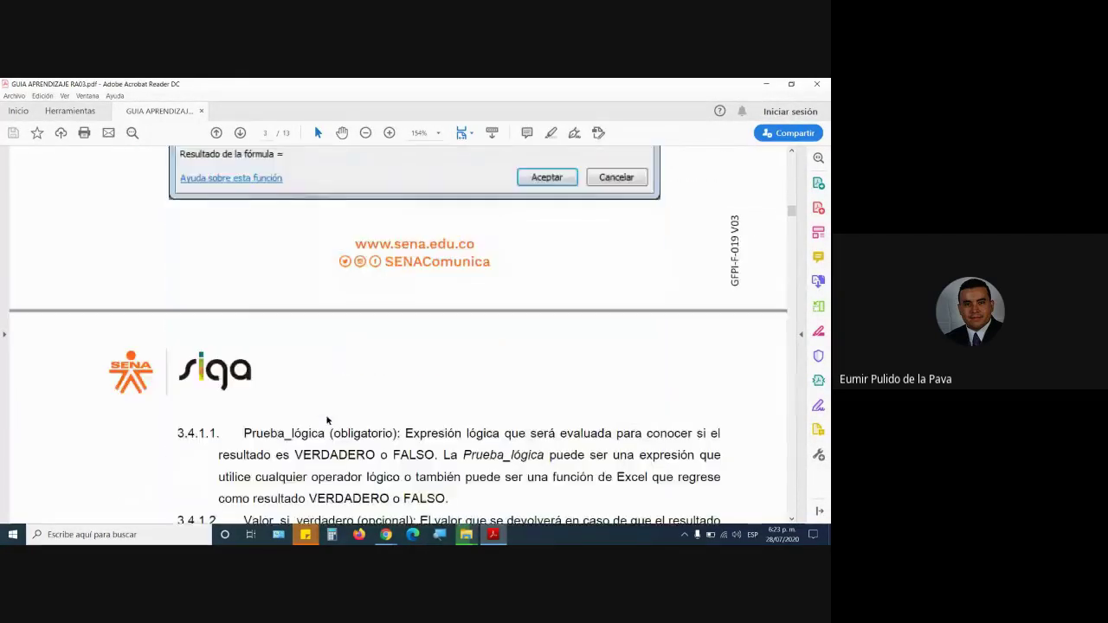
scroll(326, 415, "down", 1)
scroll(326, 416, "down", 3)
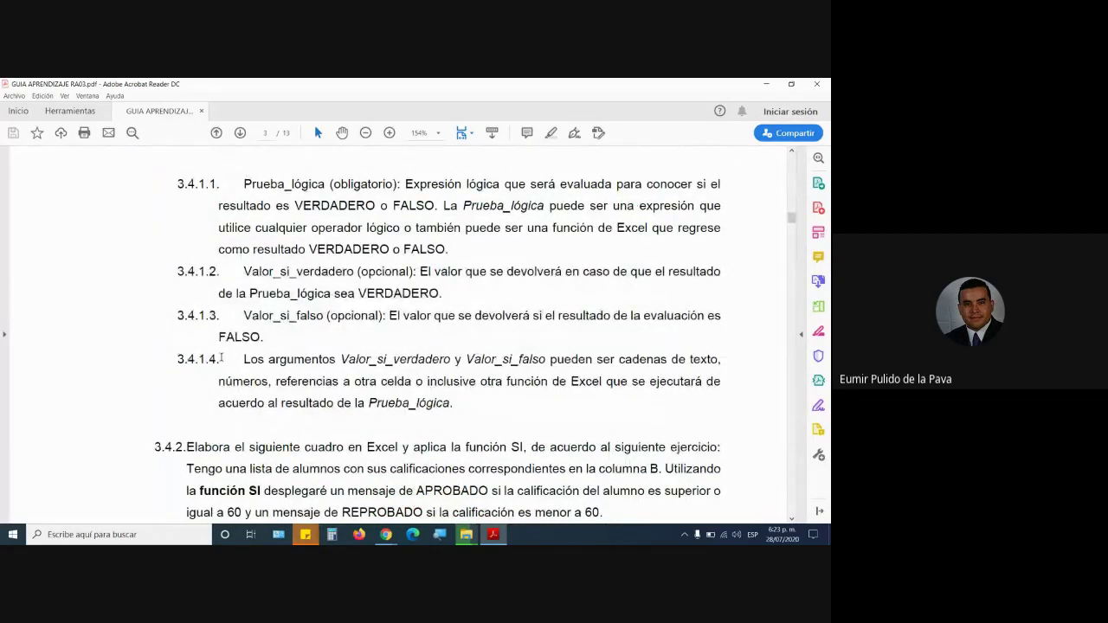
scroll(221, 357, "down", 3)
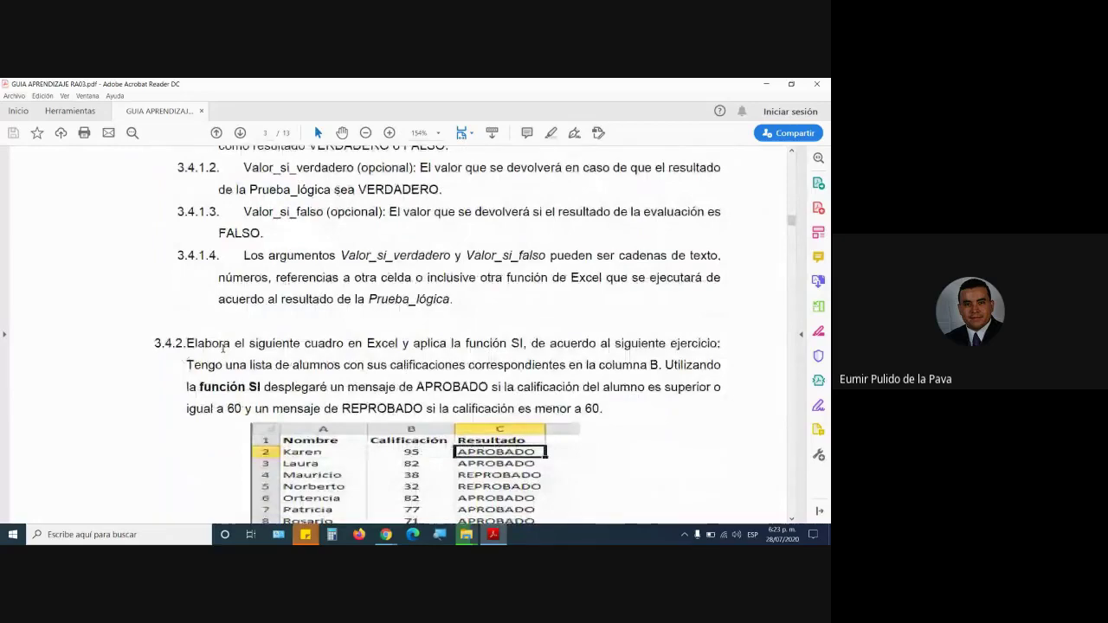
scroll(222, 347, "down", 1)
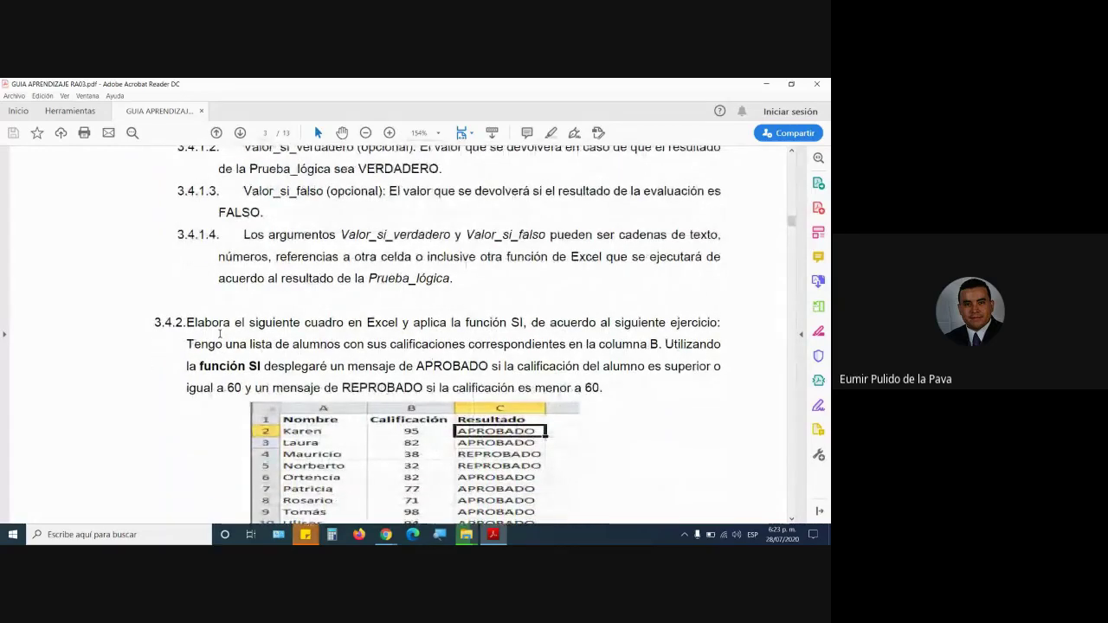
scroll(192, 250, "down", 3)
mouse_move(187, 254)
left_mouse_down()
mouse_move(399, 264)
mouse_move(699, 254)
mouse_move(274, 282)
mouse_move(658, 284)
mouse_move(254, 309)
mouse_move(327, 305)
mouse_move(422, 328)
mouse_move(363, 305)
mouse_move(690, 309)
mouse_move(257, 323)
mouse_move(601, 326)
mouse_move(248, 325)
left_mouse_up()
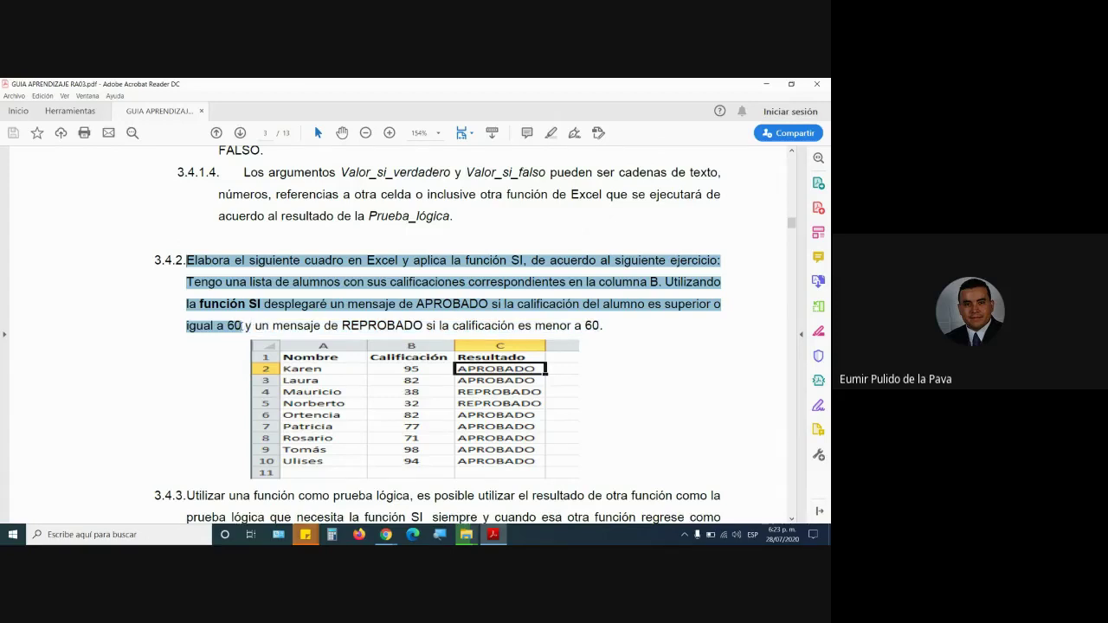
Step: Launch Excel, create a blank workbook and set columns A–C to font size 16
left_click(13, 534)
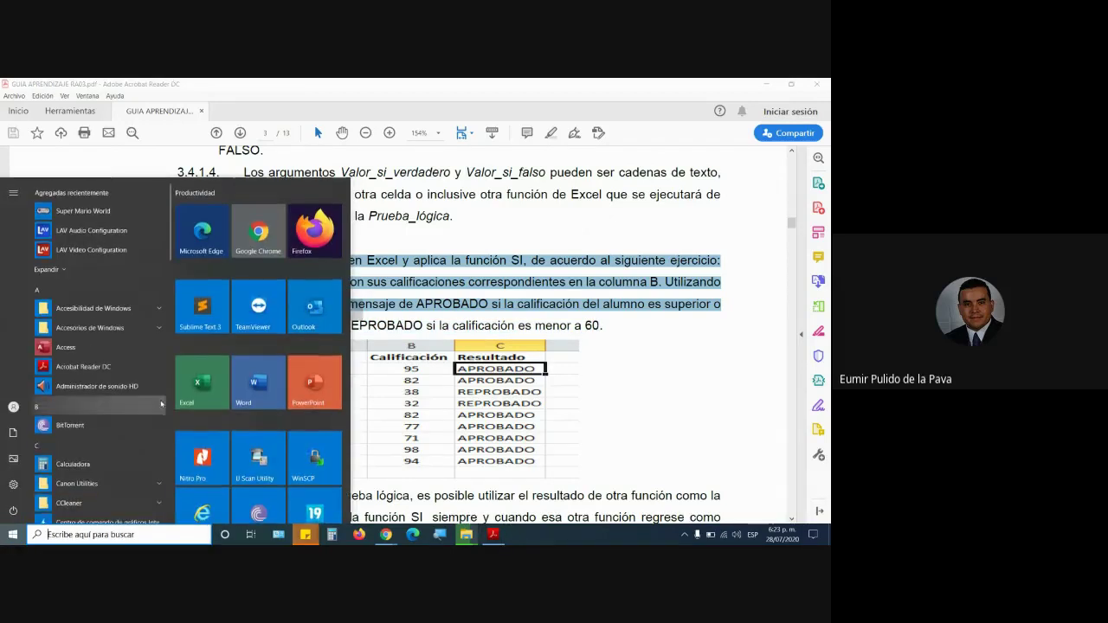
left_click(202, 400)
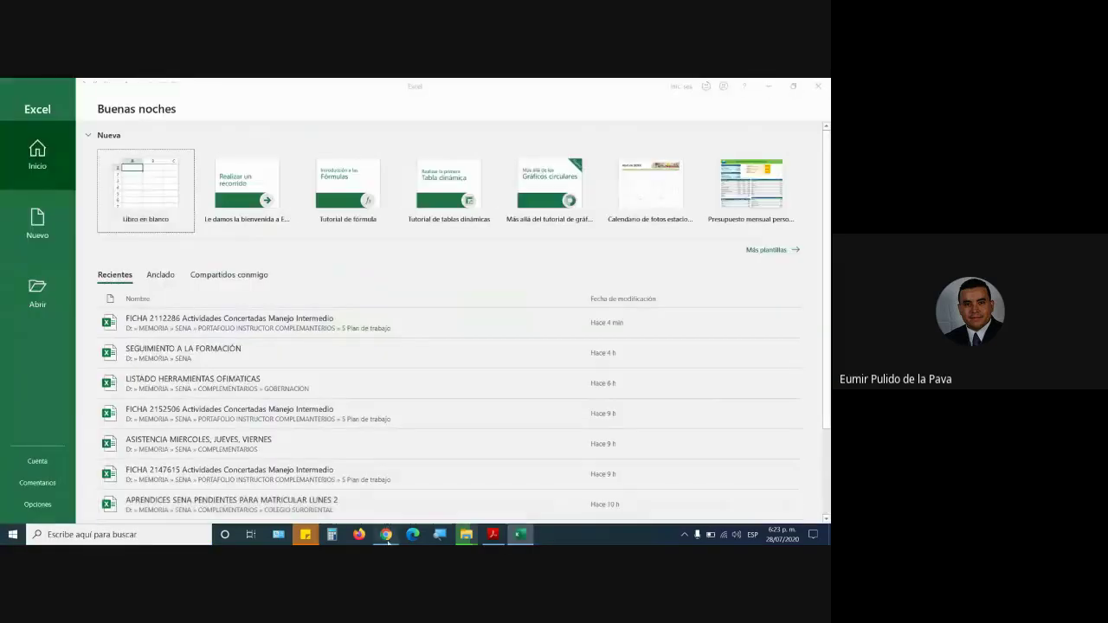
mouse_move(387, 537)
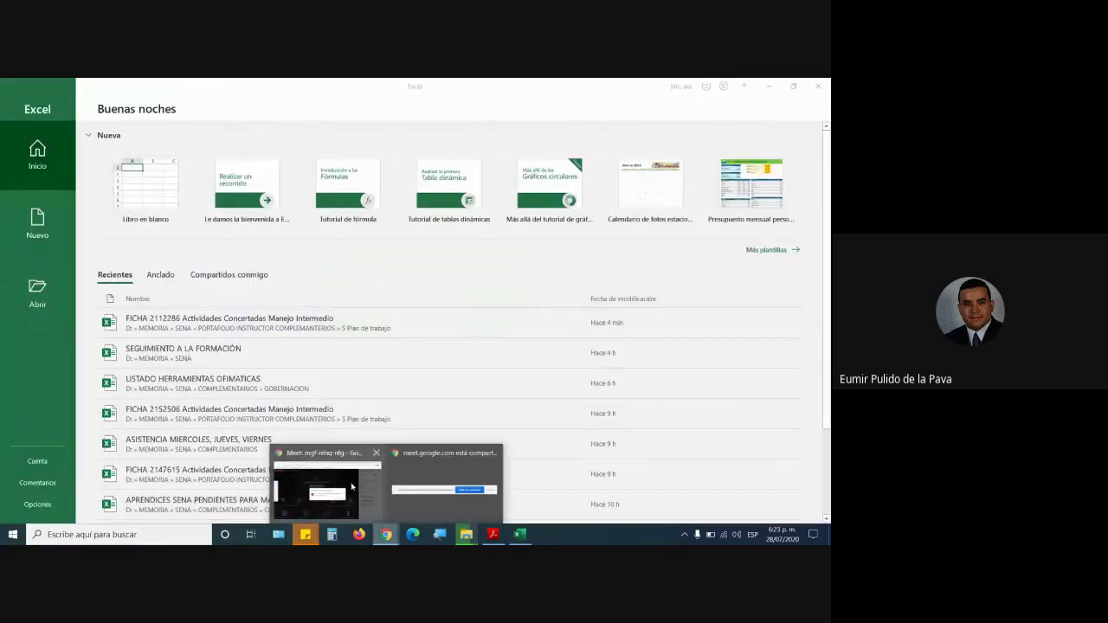
left_click(316, 485)
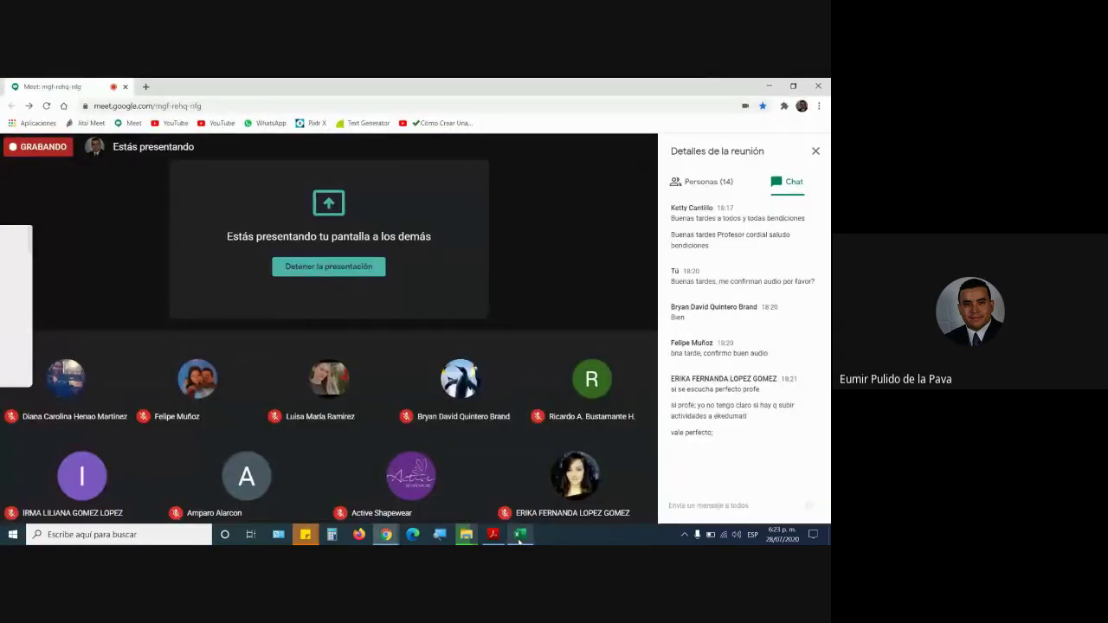
key("alt+Tab")
left_click(146, 190)
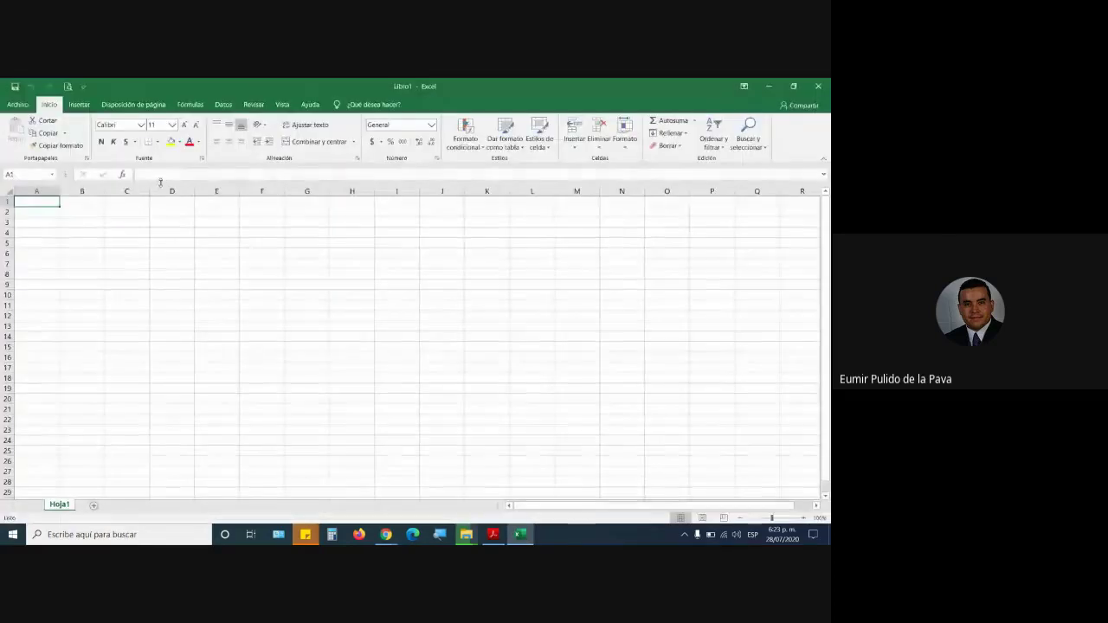
mouse_move(36, 201)
left_mouse_down()
mouse_move(140, 223)
mouse_move(133, 427)
left_mouse_up()
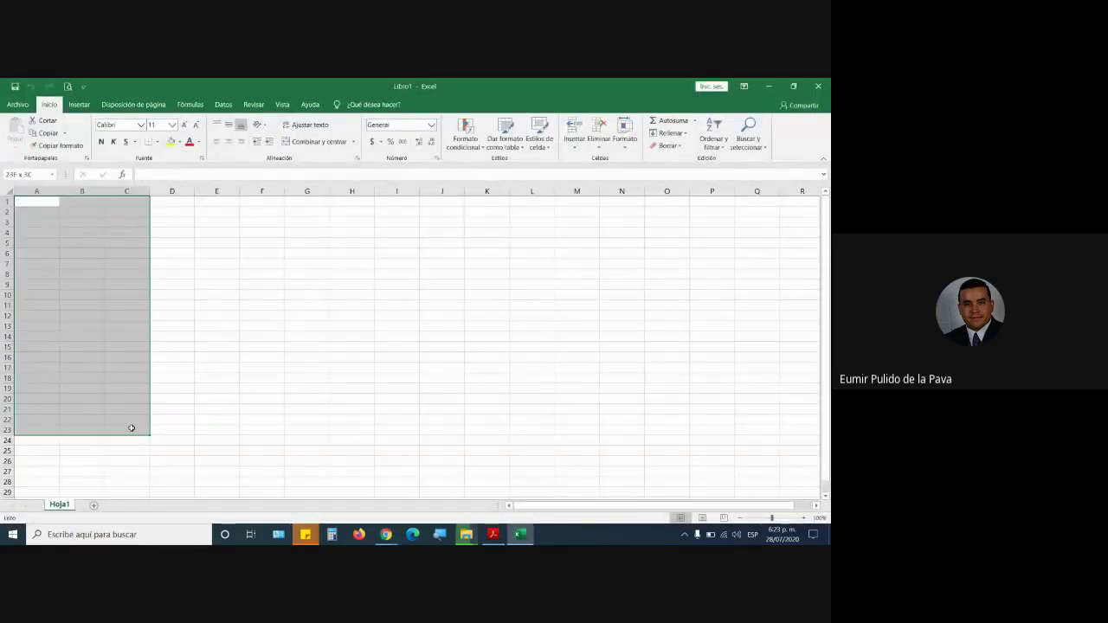
left_click(189, 124)
left_click(189, 125)
left_click(189, 124)
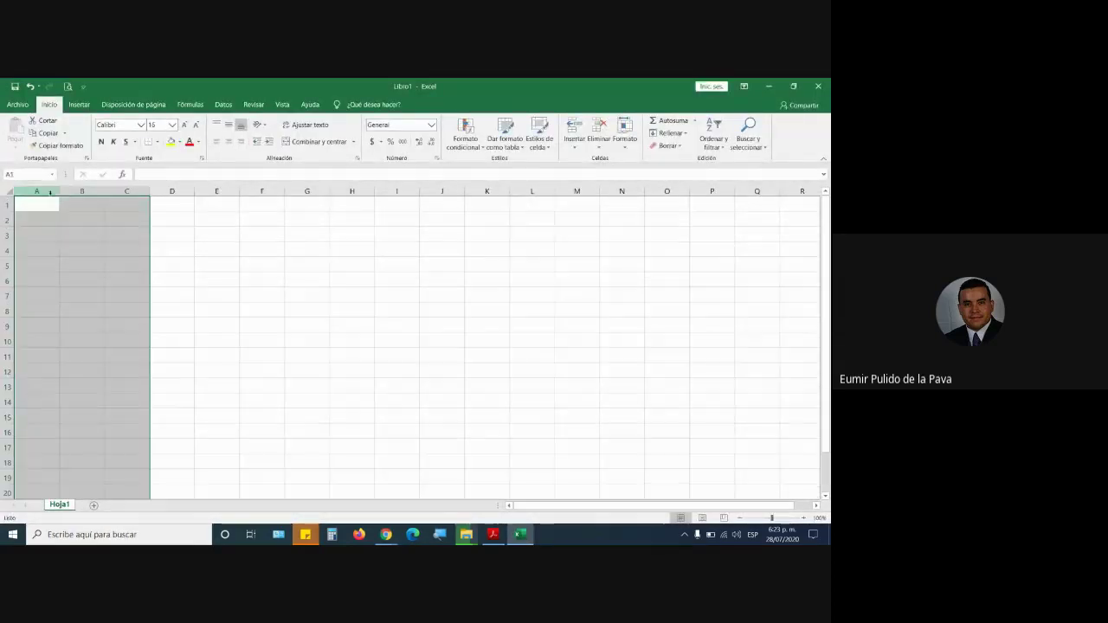
Step: Enter ESTUDIANTE in A1 and CALIFICACIÓN in B1, using the Spanish (Spain) keyboard for the accent
type("EST")
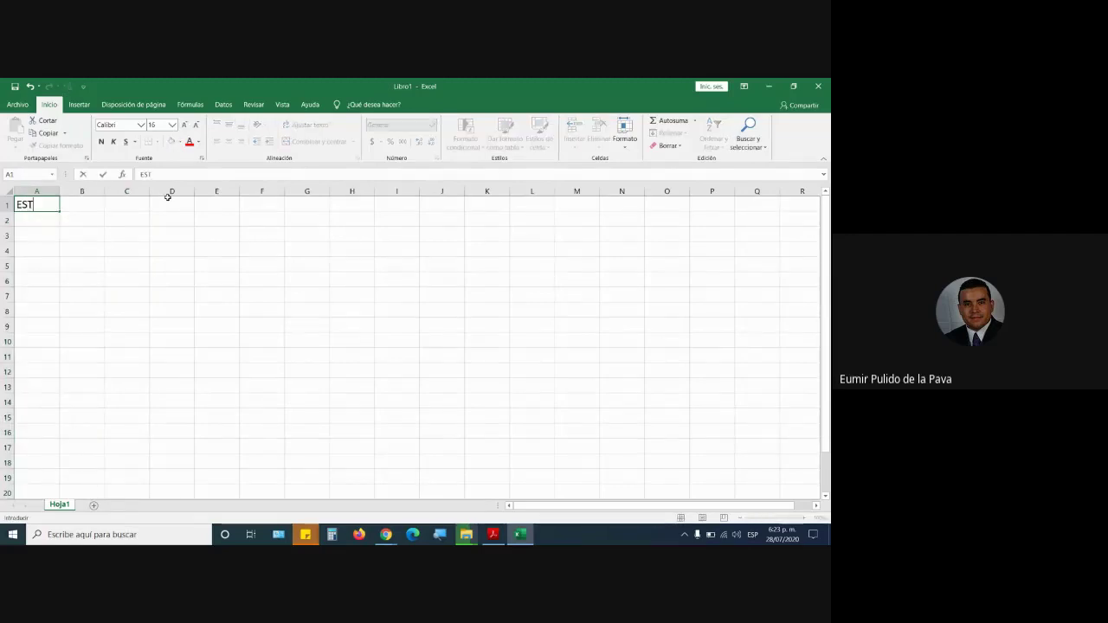
type("UDIANT")
type("E")
key("Tab")
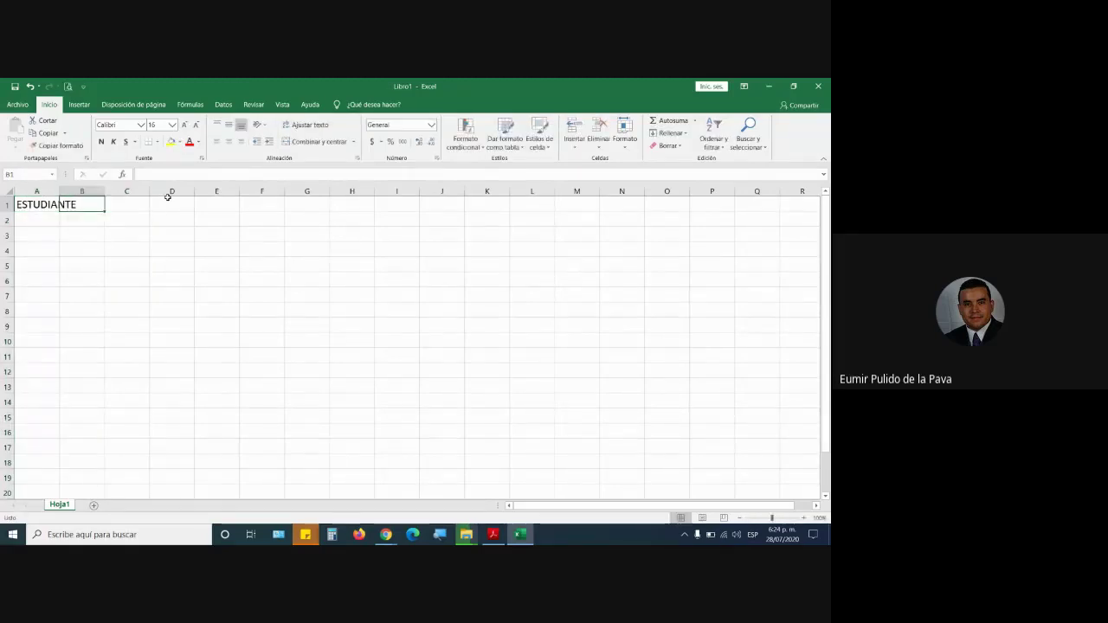
type("CALIFICACI(")
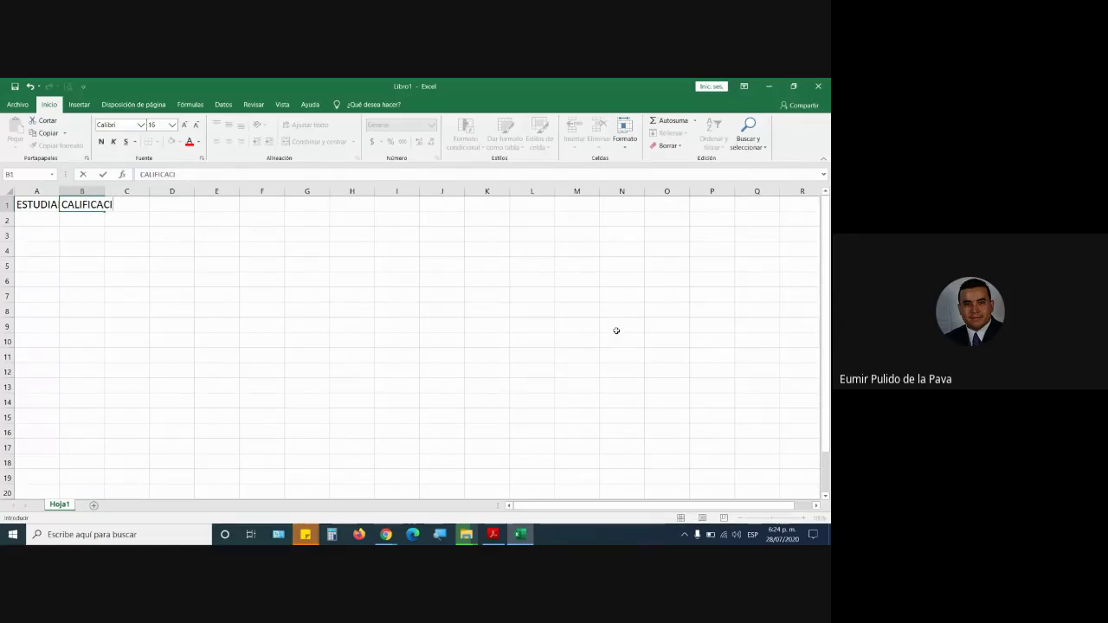
left_click(752, 534)
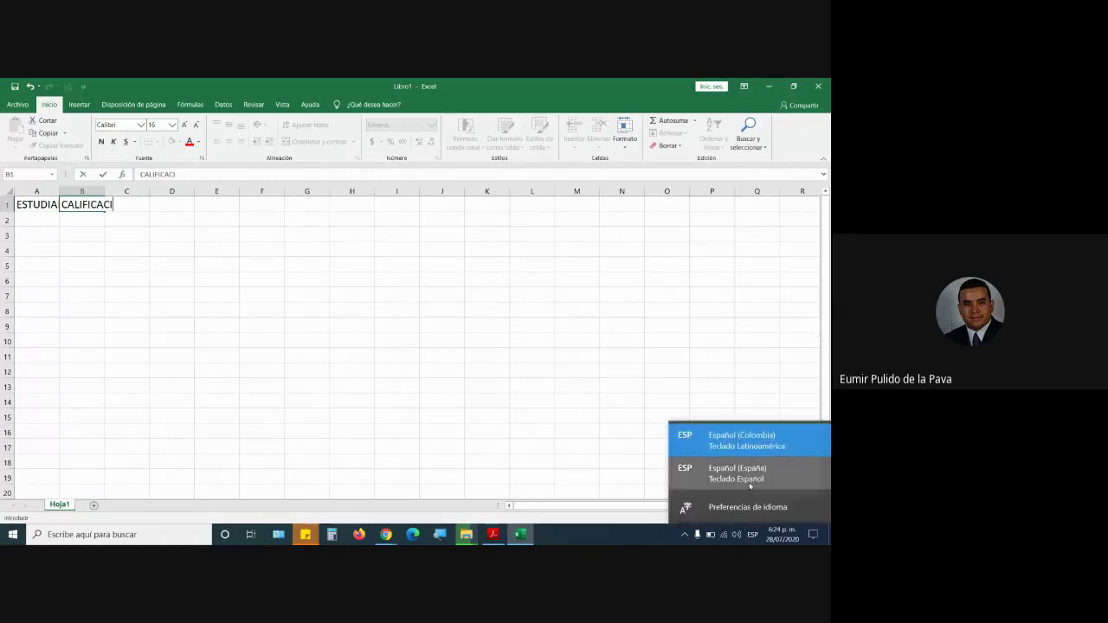
left_click(750, 486)
type("ÓN")
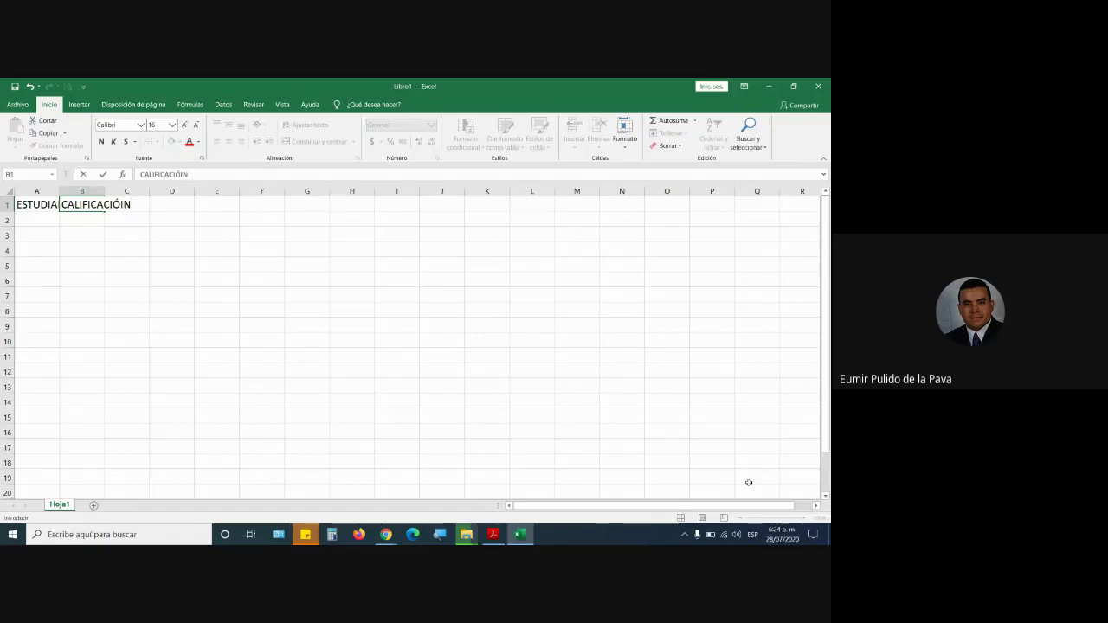
key("BackSpace")
key("BackSpace")
type("N")
key("Tab")
Step: Check the exercise guide, then enter the RESULTADO header in C1
key("alt+Tab")
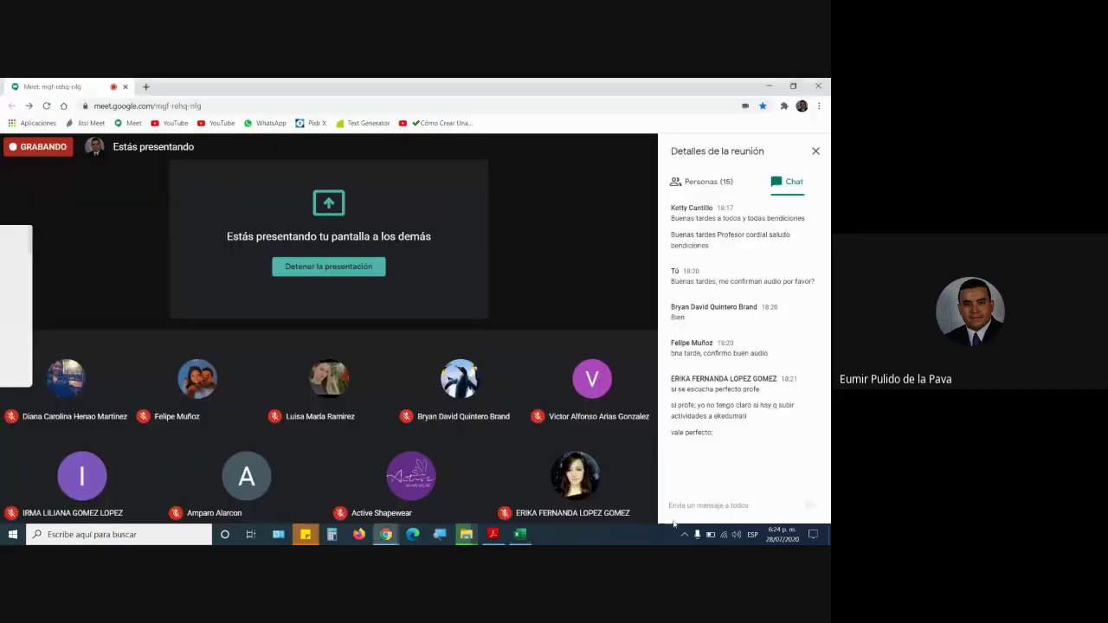
left_click(490, 535)
left_click(493, 535)
left_click(493, 534)
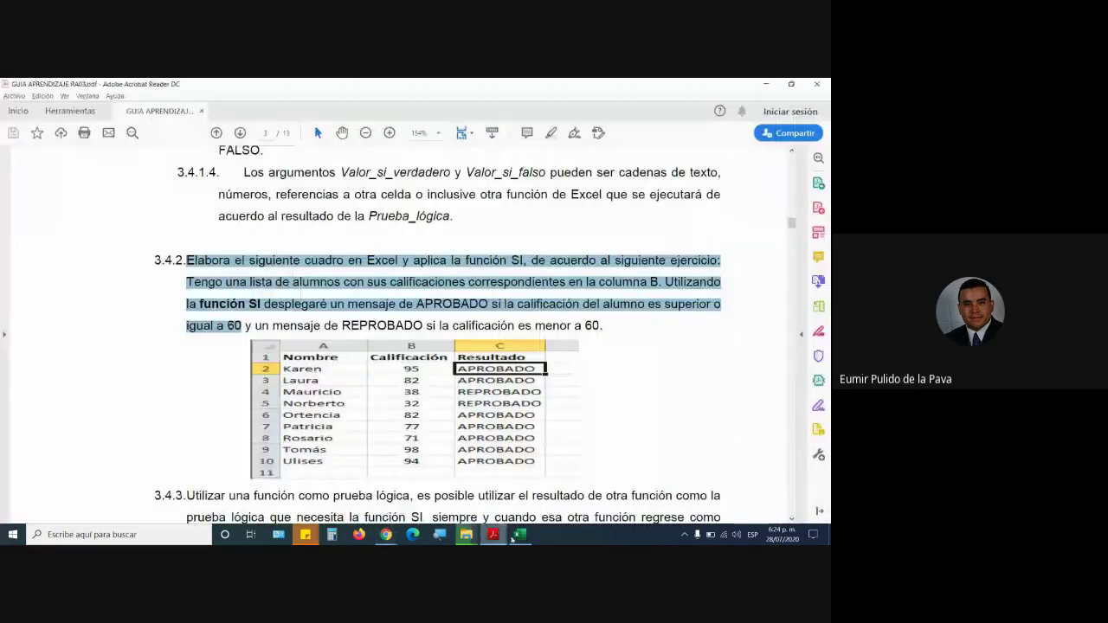
left_click(520, 535)
type("RESUL")
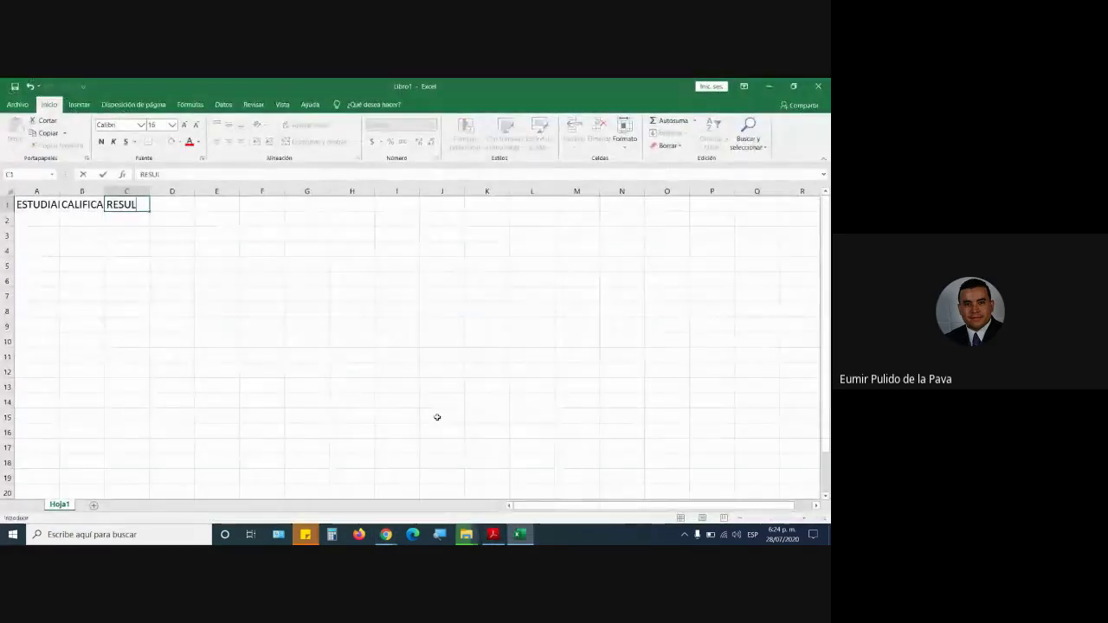
type("TADO")
key("Return")
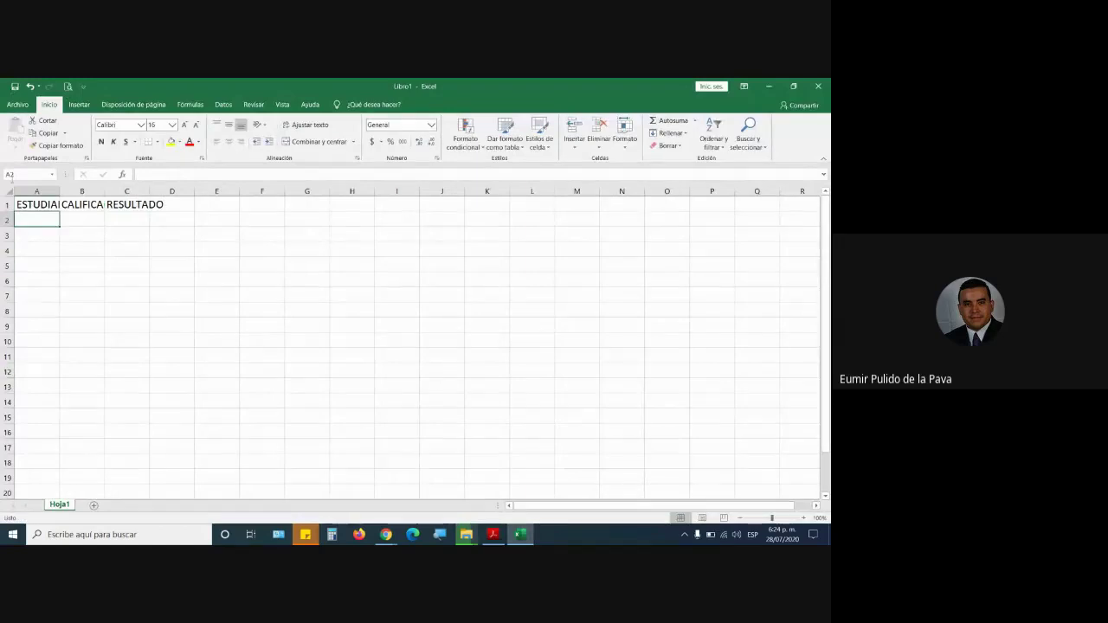
Step: Autofit the column widths across the whole sheet
left_click(5, 191)
left_click(625, 134)
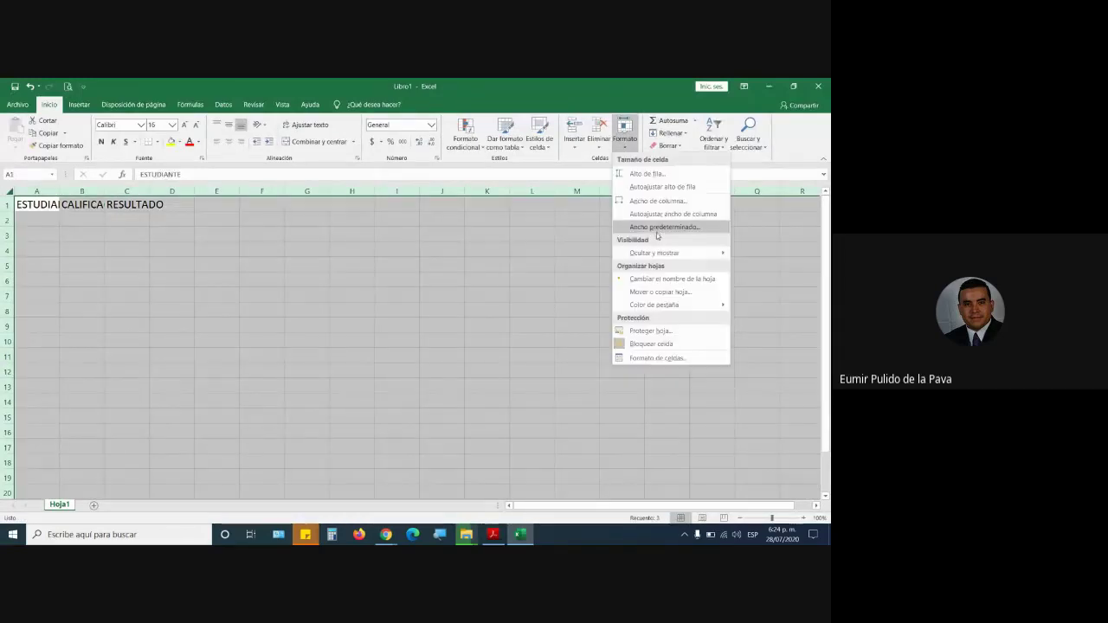
left_click(662, 212)
Step: Enter eight student names in A2:A9: DDD, FFF, RRR, TTT, YYY, UUU, IIII, OOO
left_click(48, 219)
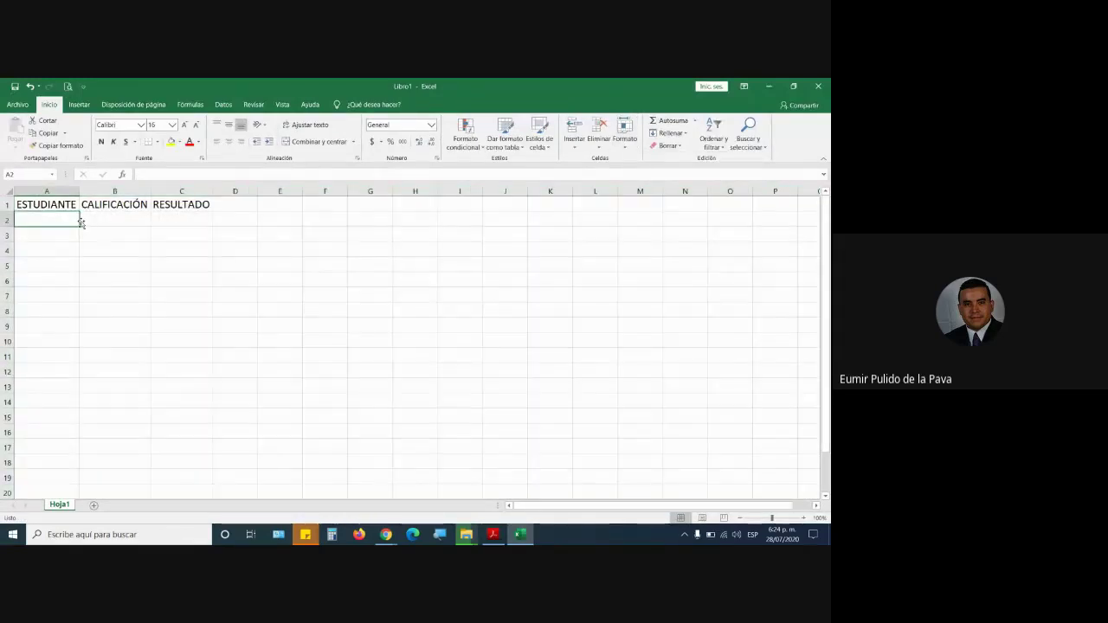
type("DD")
key("Return")
type("FF")
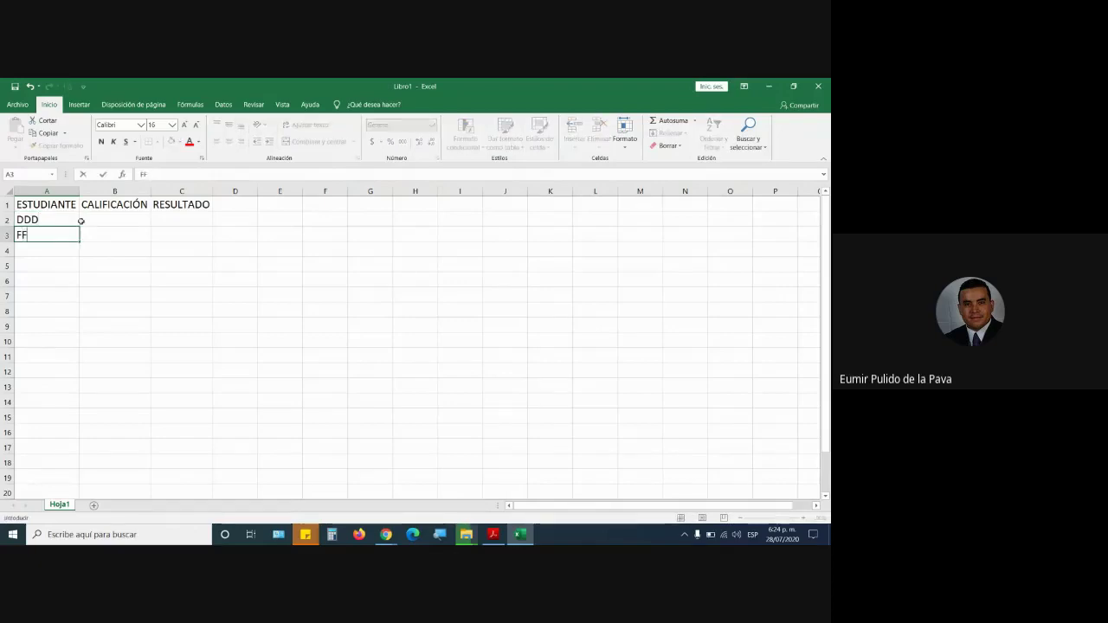
type("F")
key("Return")
type("RRR")
key("Return")
type("TTT")
key("Return")
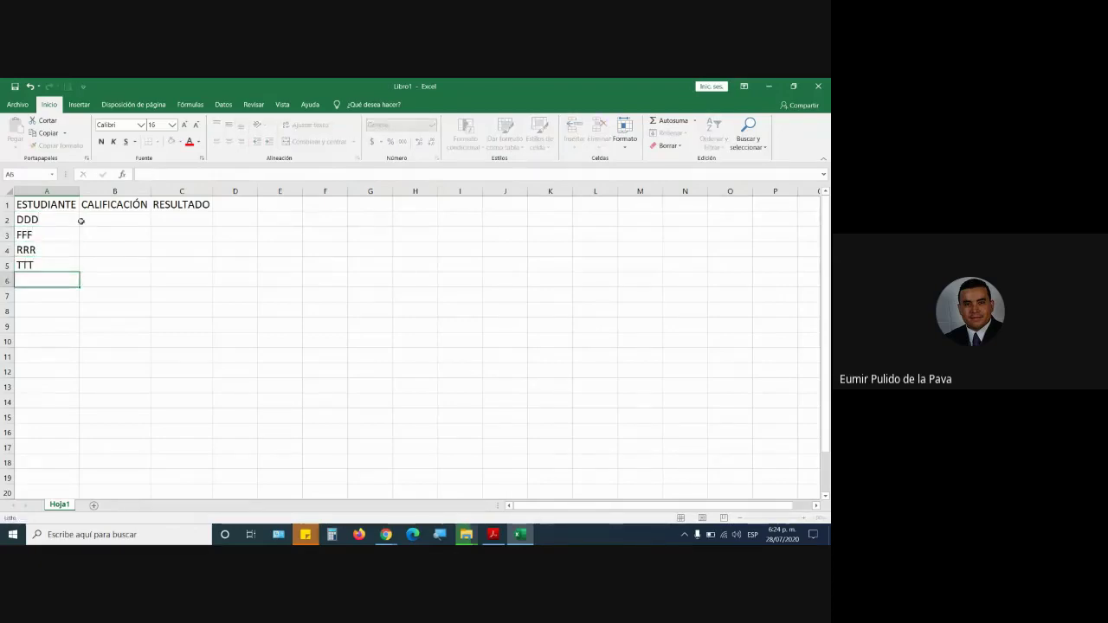
type("YYY")
key("Return")
type("UUU")
key("Return")
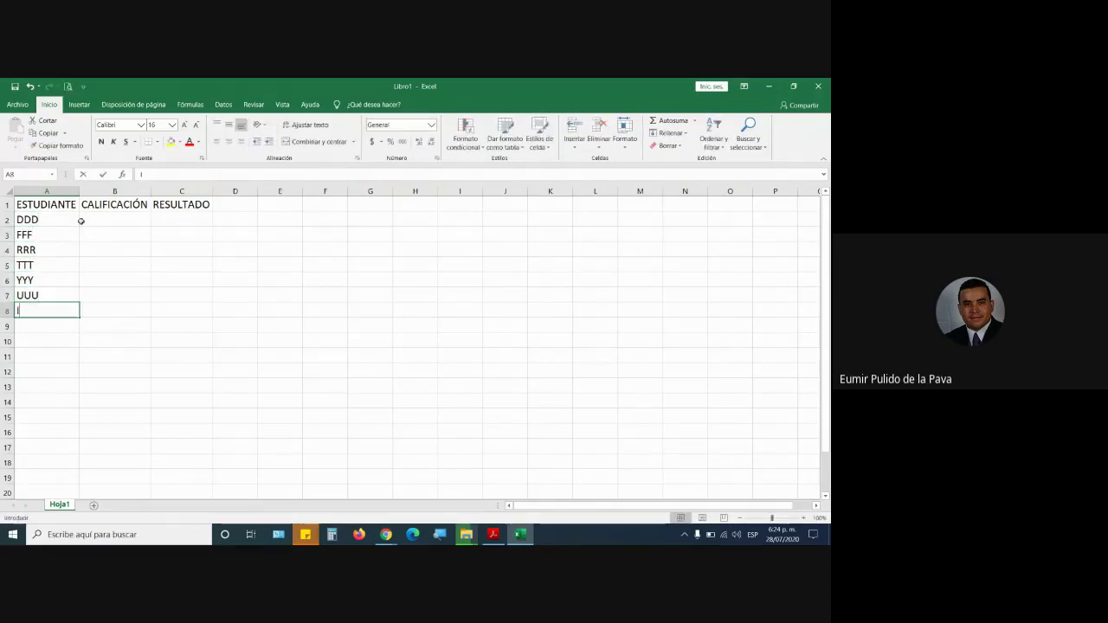
type("IIII")
key("Return")
type("OOO")
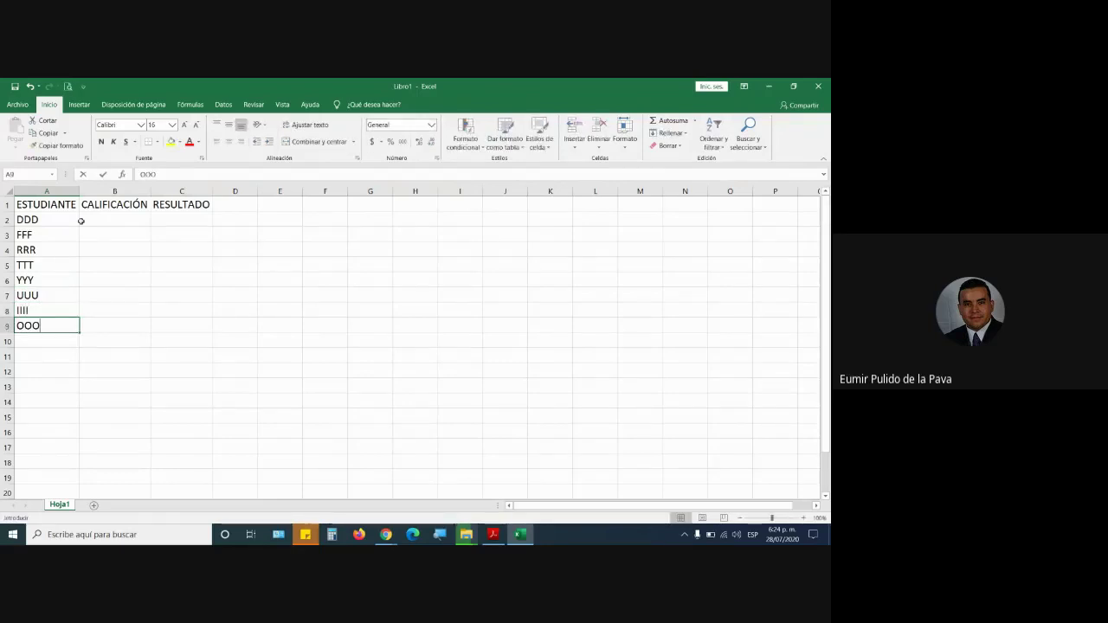
key("Return")
Step: Enter grades 50, 67, 89, 90, 10, 59, 70, 75 in B2:B9
left_click(105, 216)
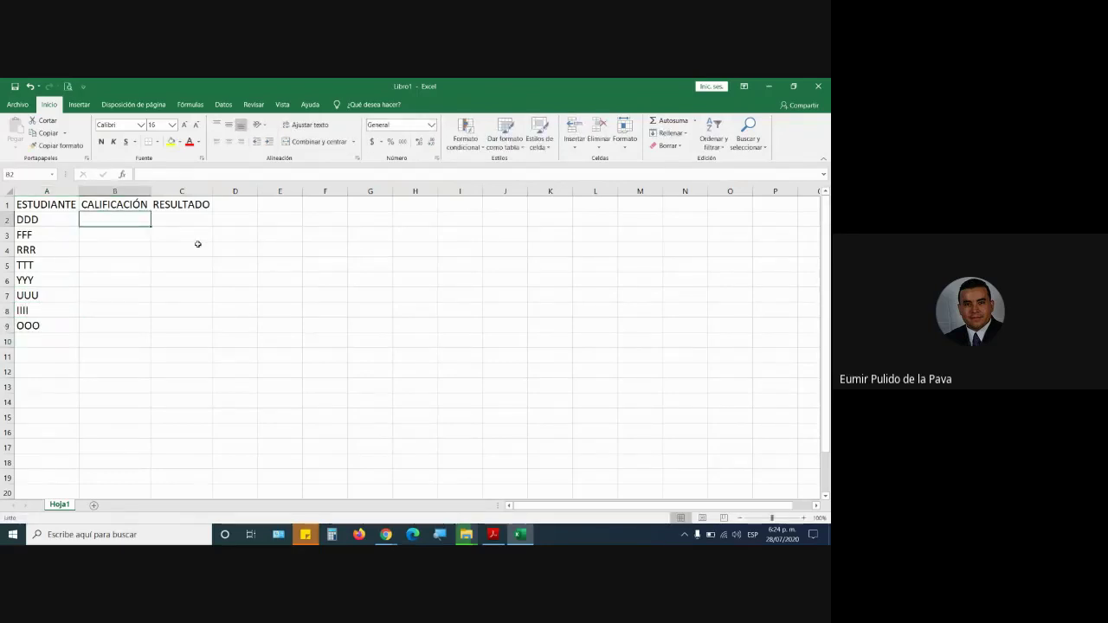
type("50")
key("Return")
type("67")
key("Return")
type("89")
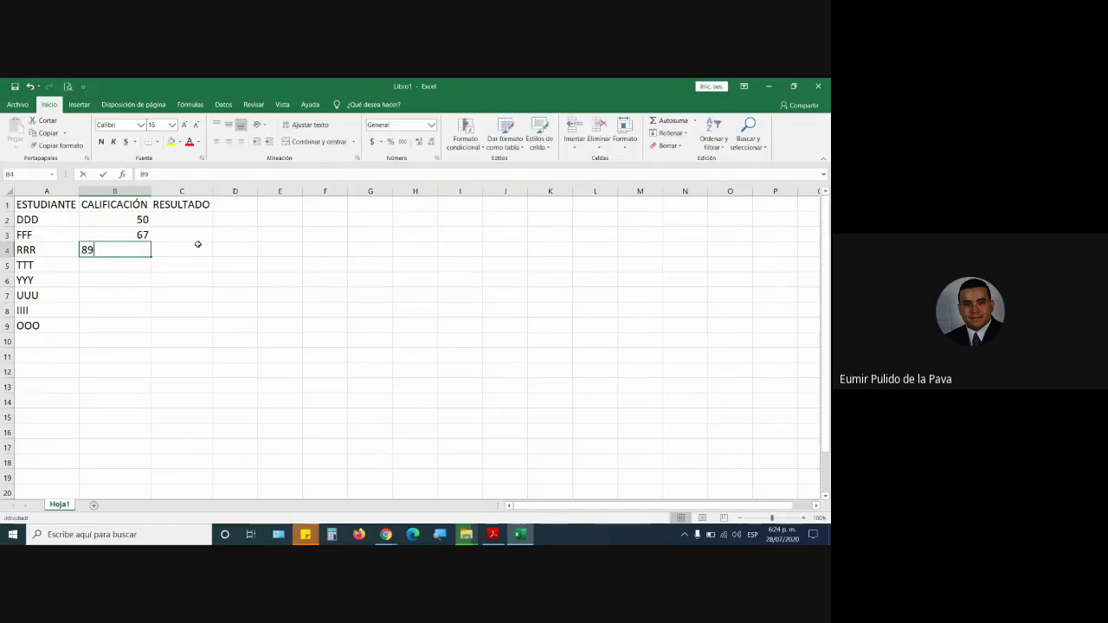
key("Return")
type("90")
key("Return")
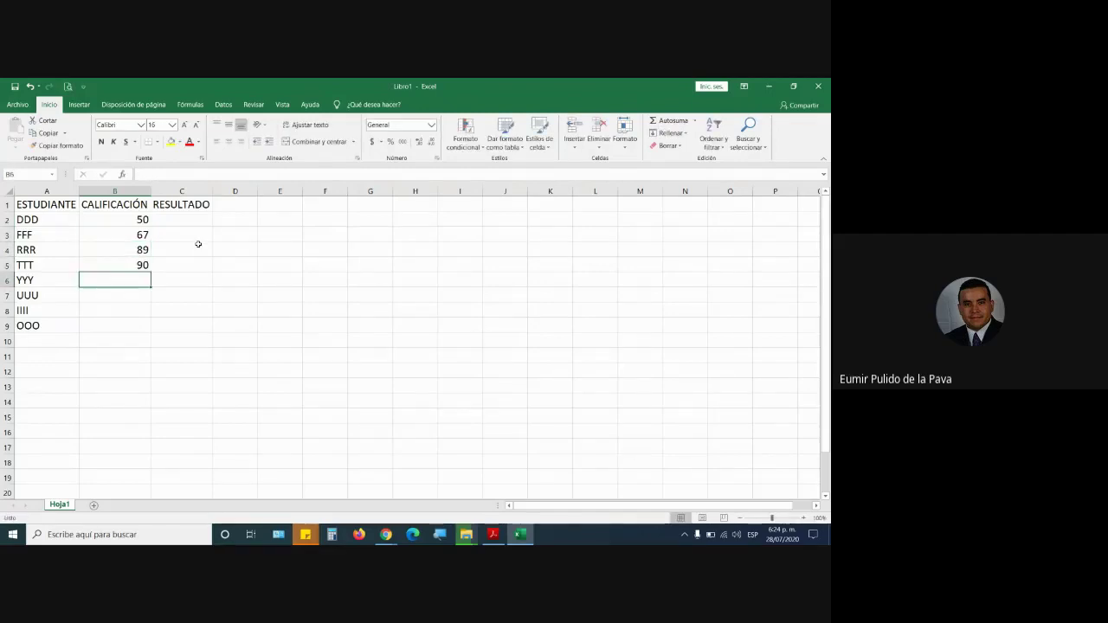
type("10")
key("Return")
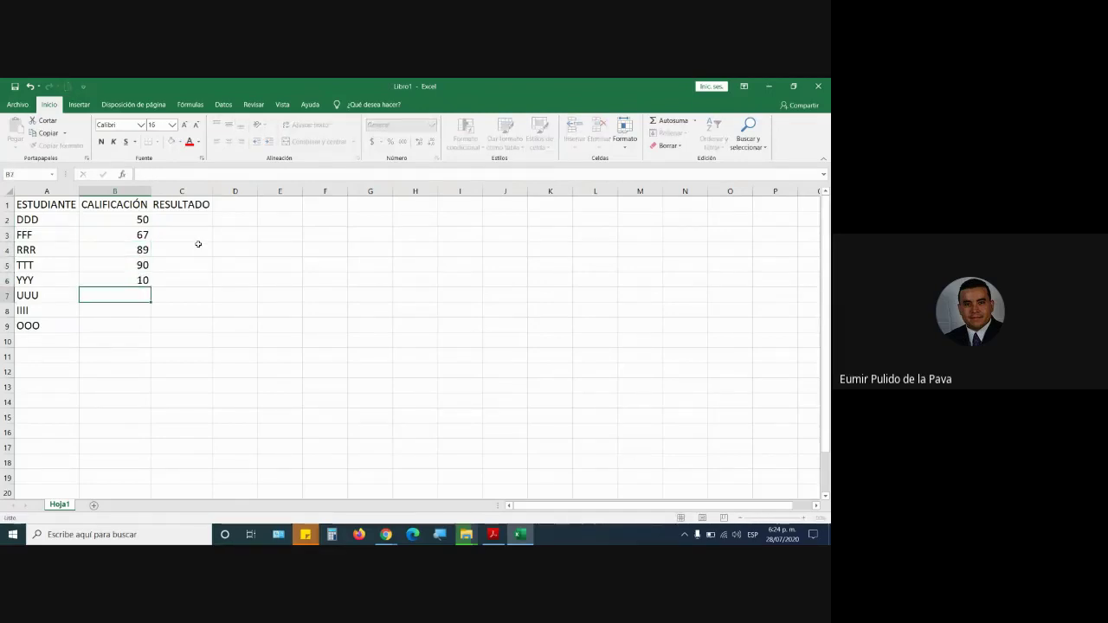
type("59")
key("Return")
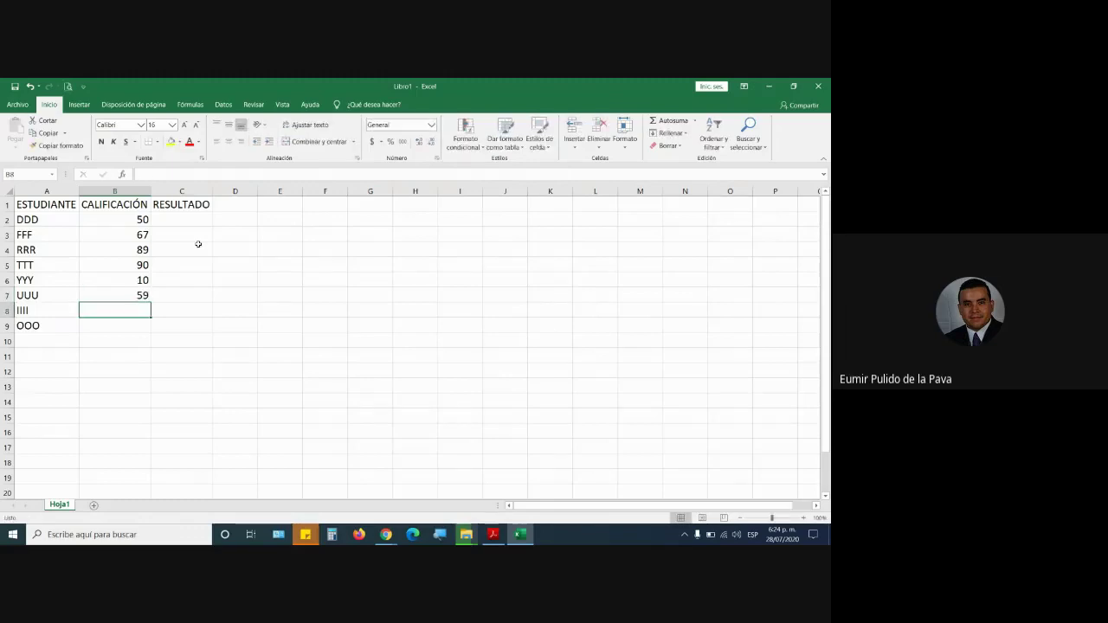
type("70")
key("Return")
type("75")
key("Return")
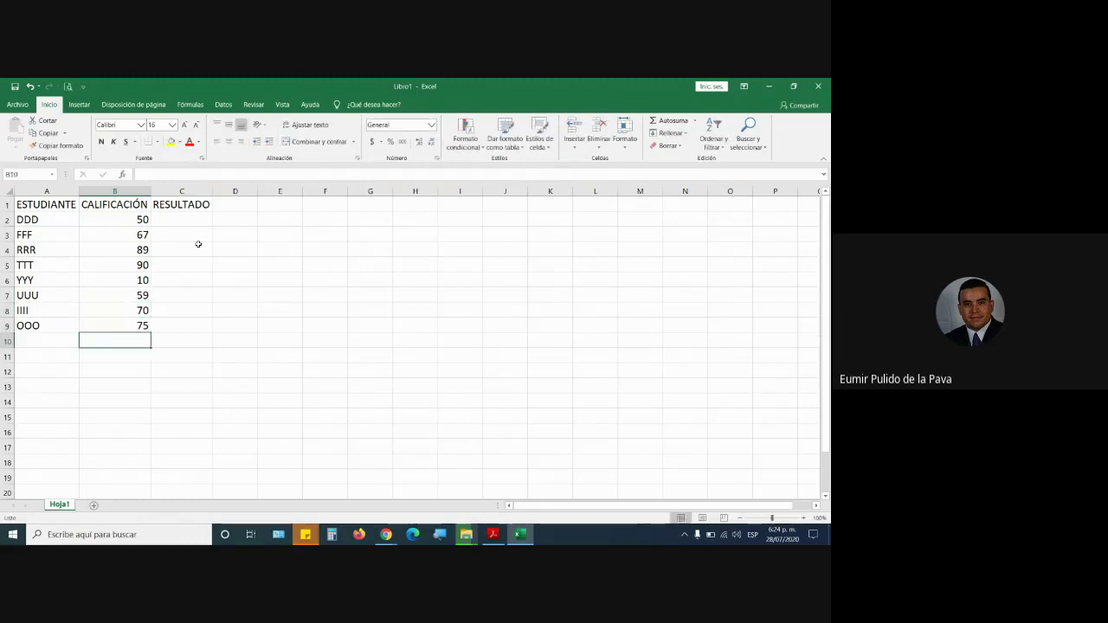
Step: Centre the grades in B2:B9, widen column C and browse the logical functions list
left_click_drag(114, 219, 106, 324)
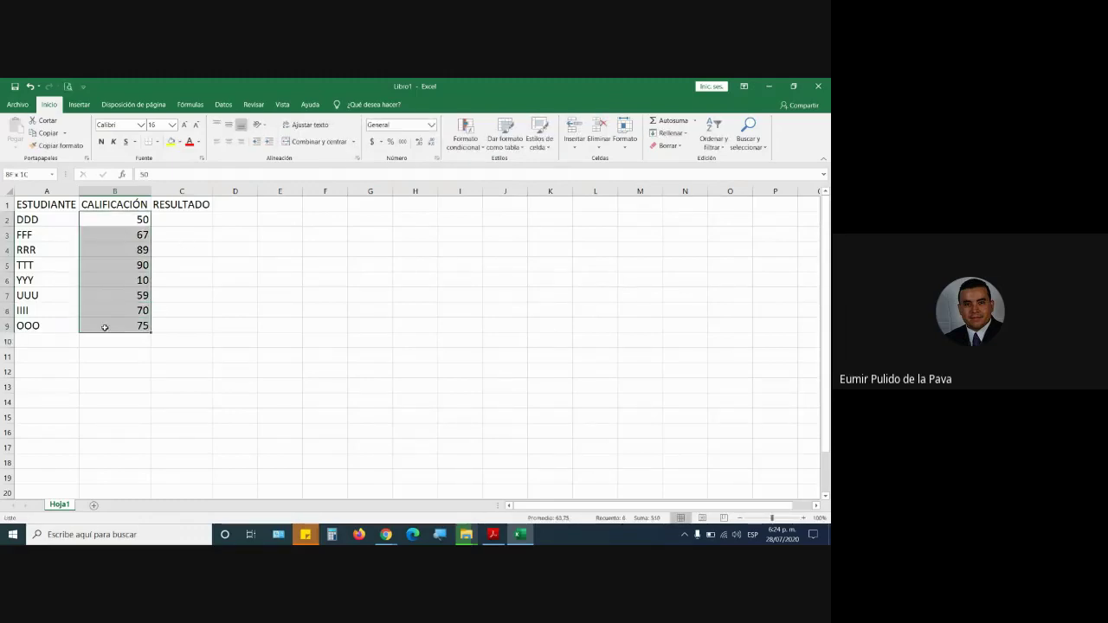
left_click(228, 141)
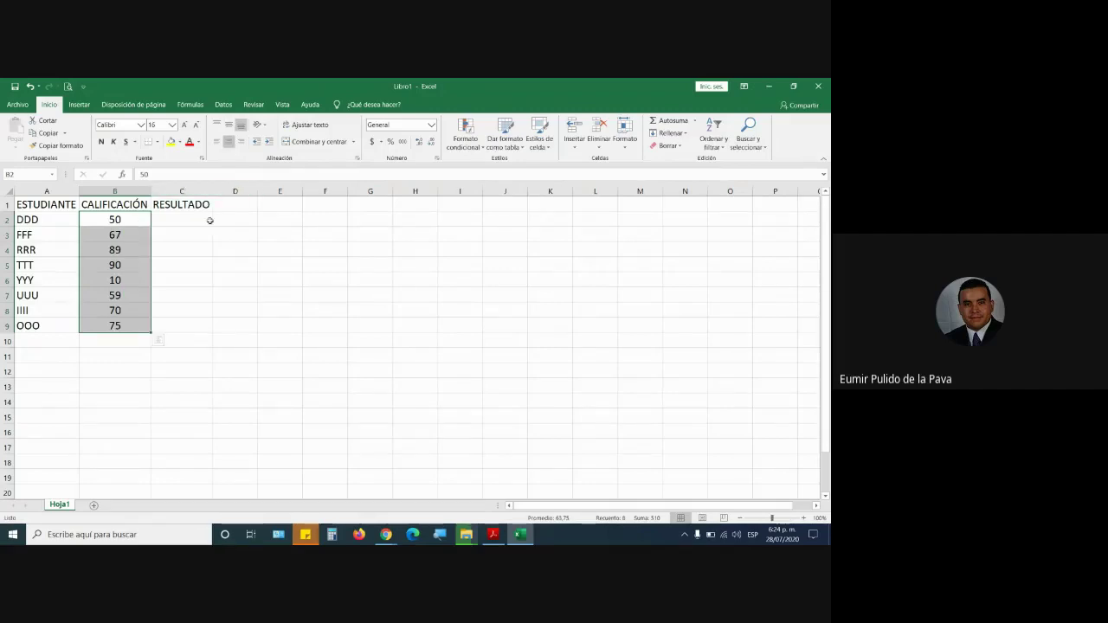
left_click(208, 221)
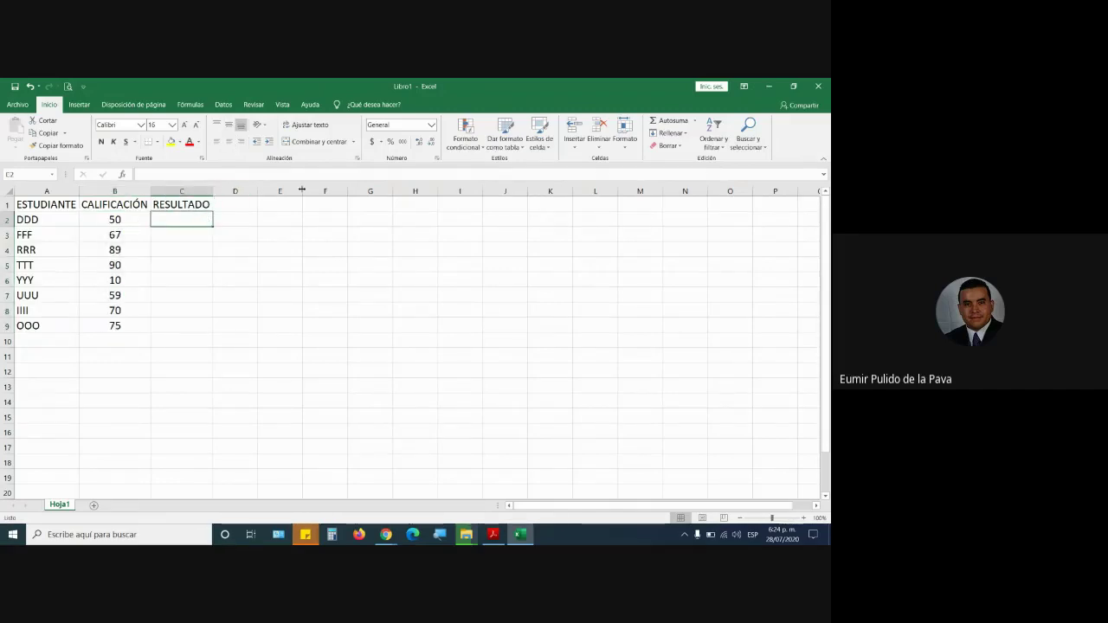
left_click_drag(213, 190, 299, 191)
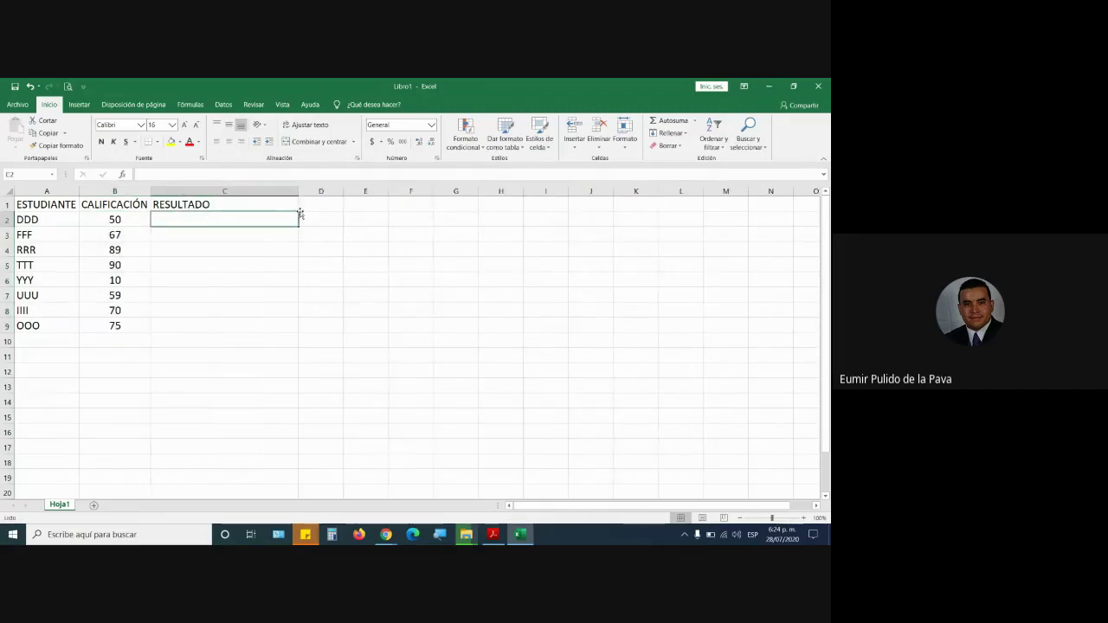
left_click(192, 105)
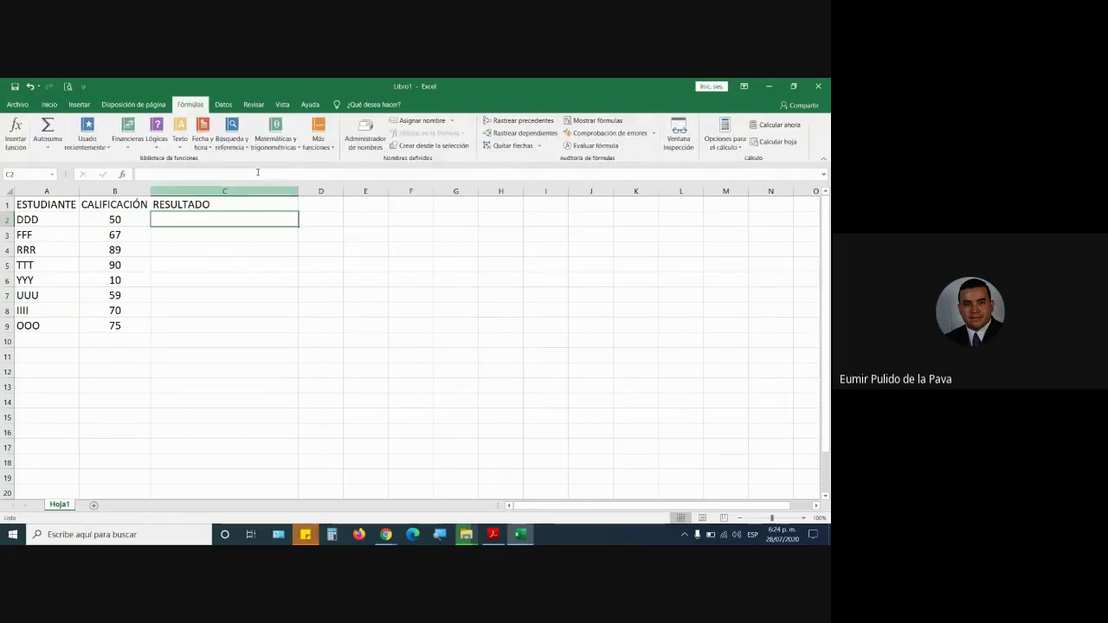
left_click(156, 138)
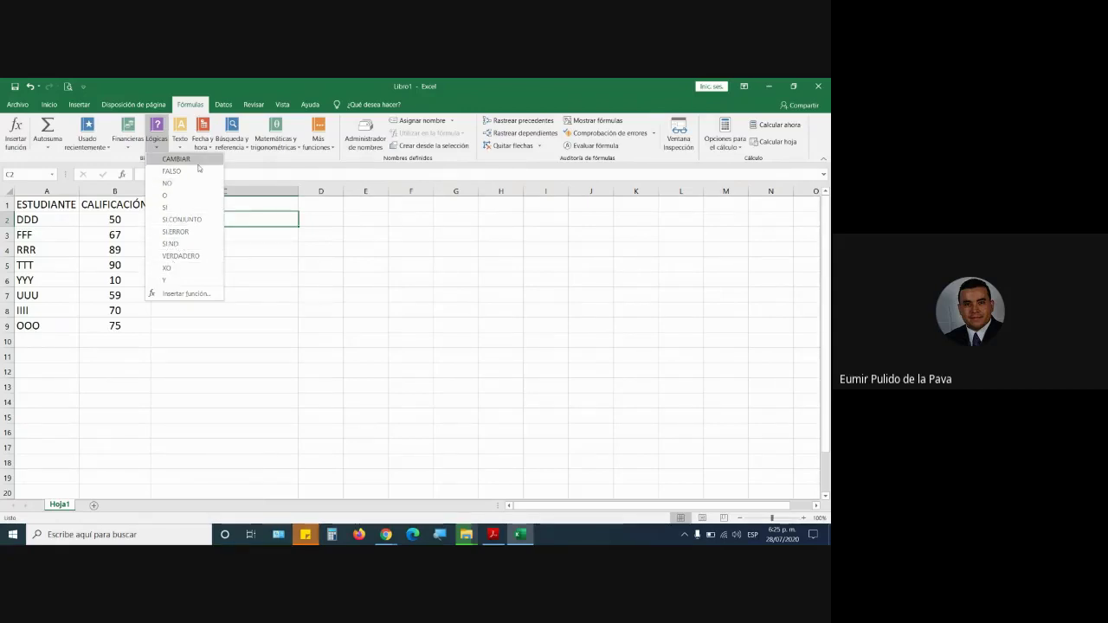
left_click(267, 225)
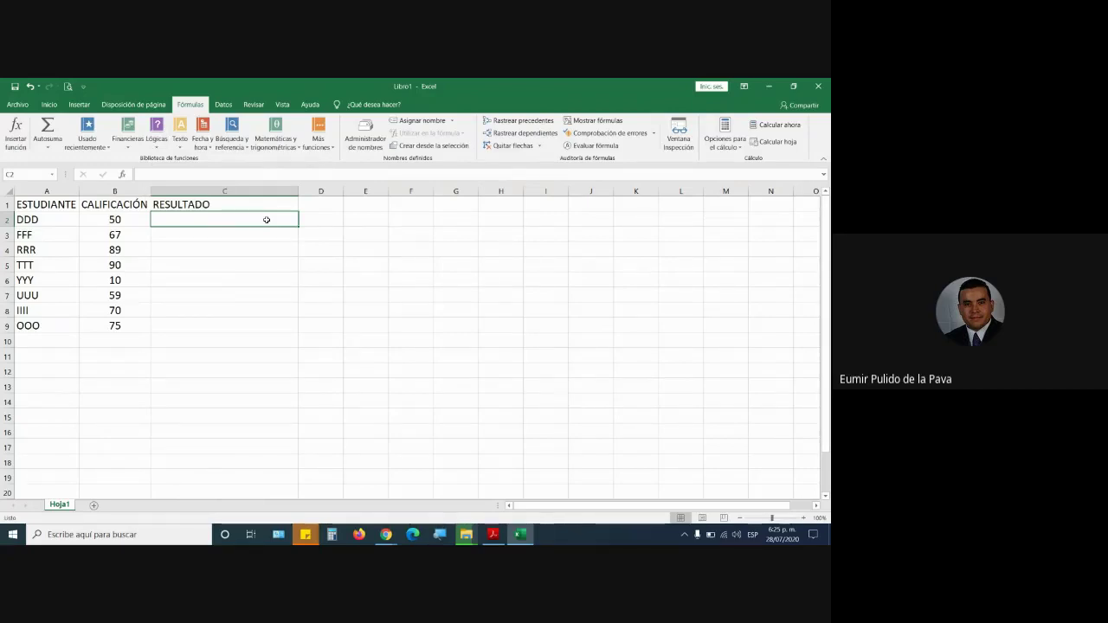
Step: Make the A1:C1 headers bold and centred, then return to the PDF exercise guide
left_click_drag(35, 204, 224, 204)
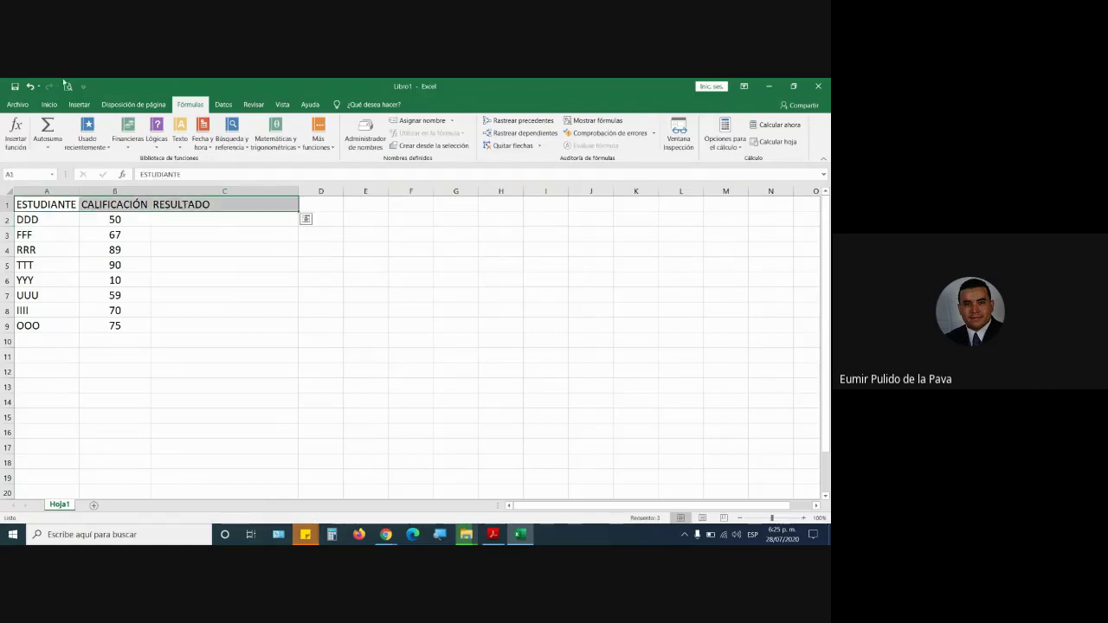
left_click(49, 105)
left_click(229, 141)
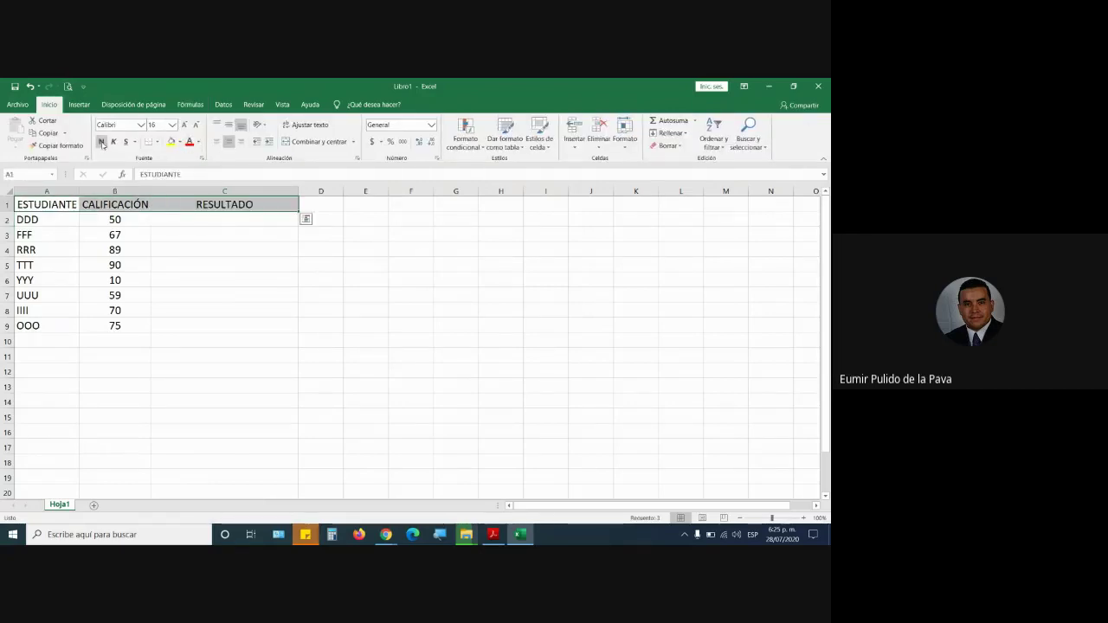
left_click(101, 141)
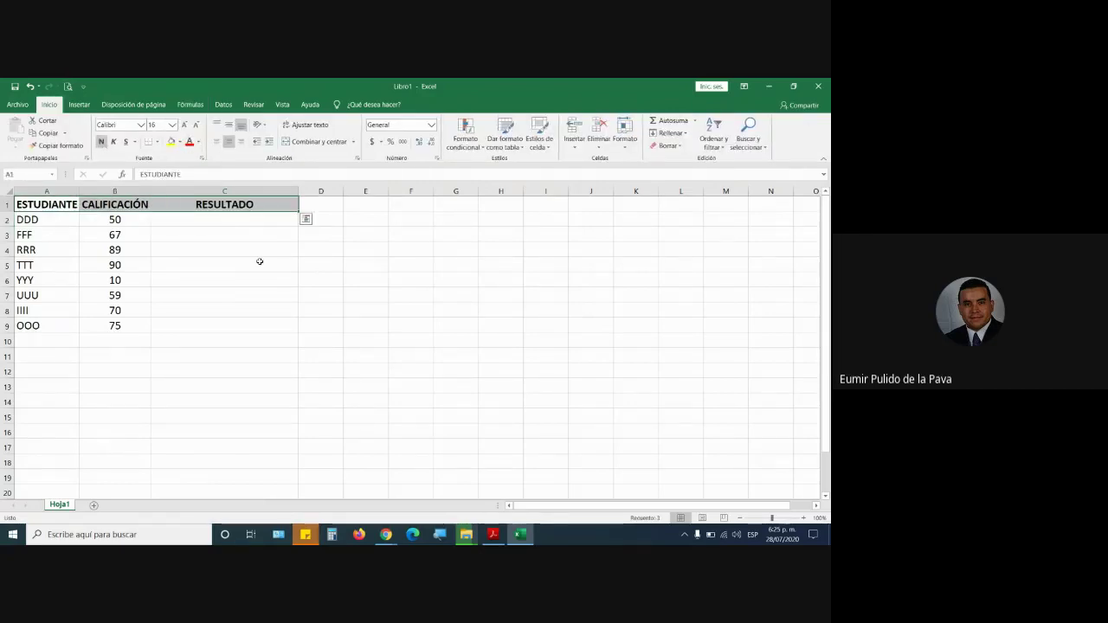
left_click(261, 220)
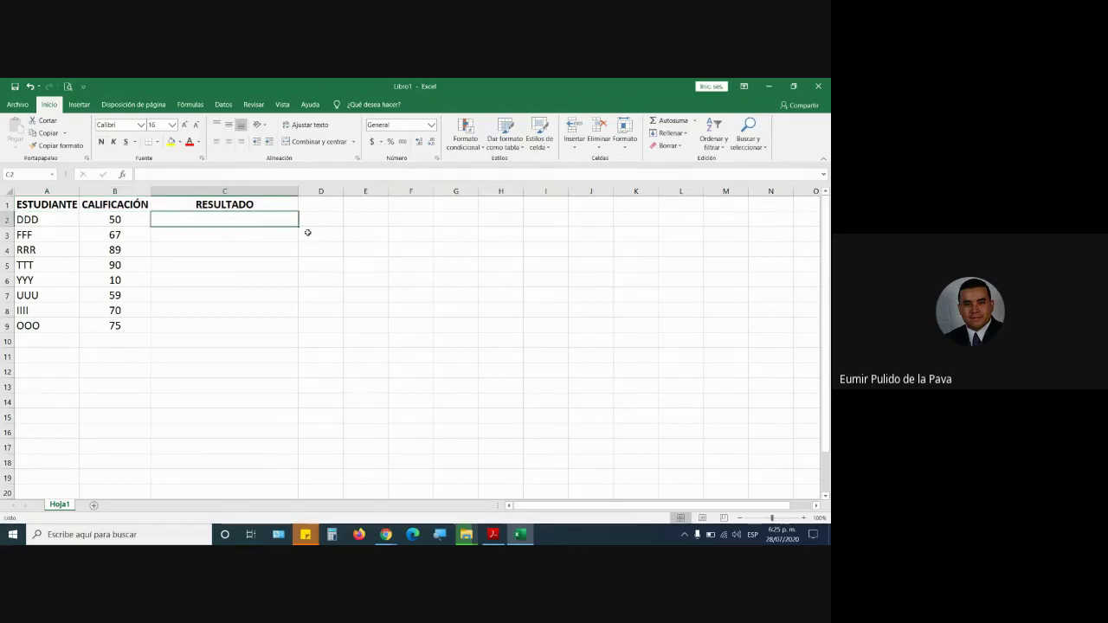
key("alt+Tab")
left_click(430, 289)
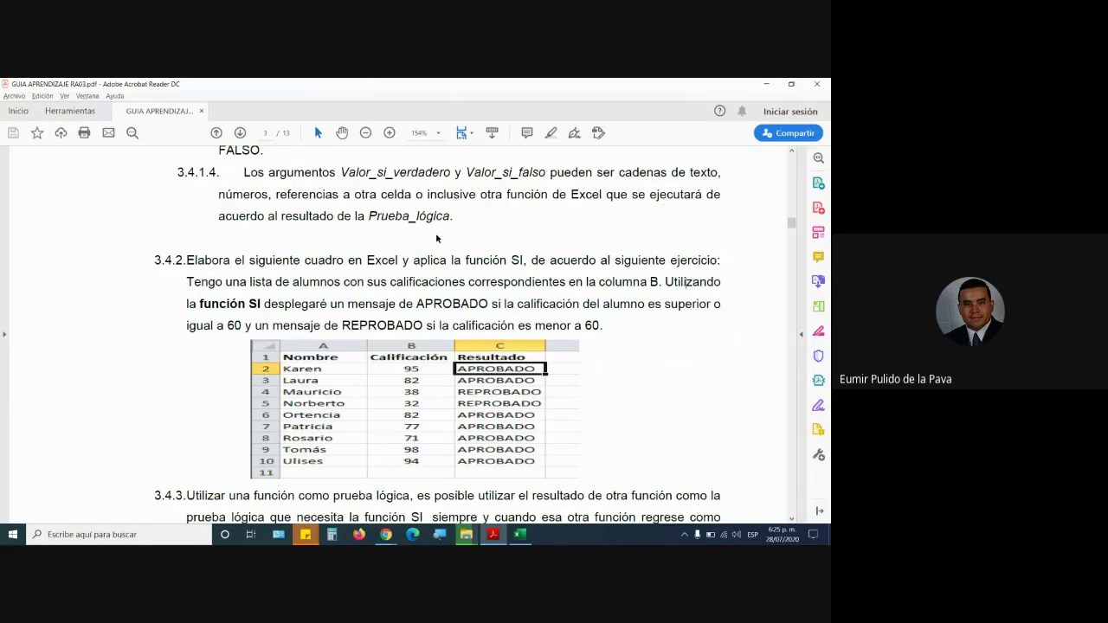
Step: Highlight the rule 'APROBADO si la calificación del alumno es superior o igual a 60'
scroll(437, 238, "up", 5)
scroll(424, 260, "down", 5)
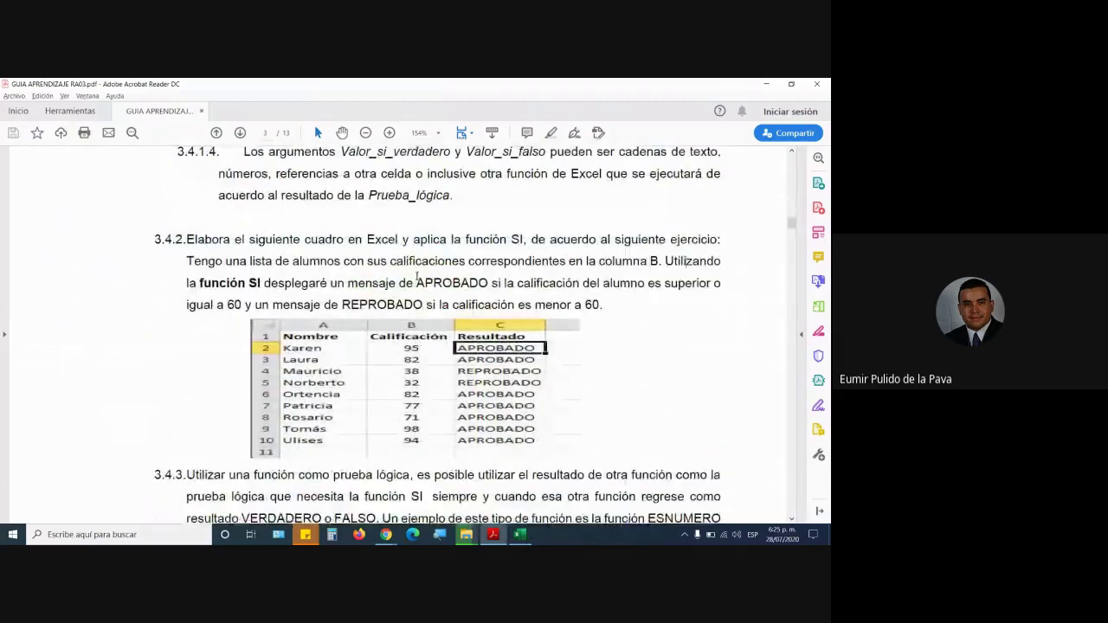
left_click_drag(416, 282, 488, 284)
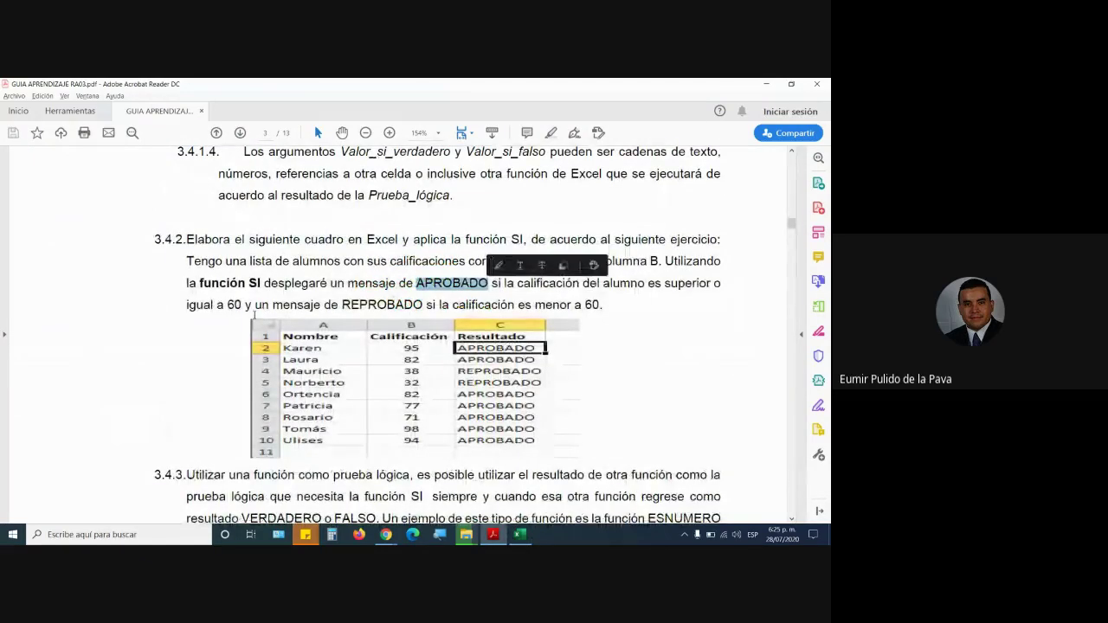
left_click_drag(187, 305, 241, 305)
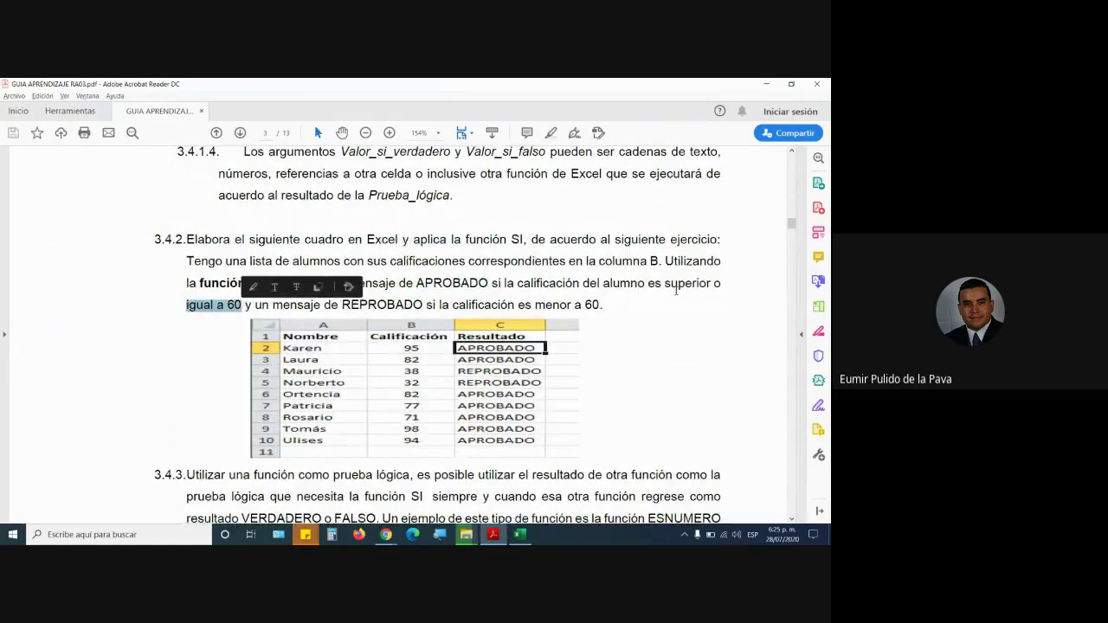
left_click_drag(663, 283, 242, 306)
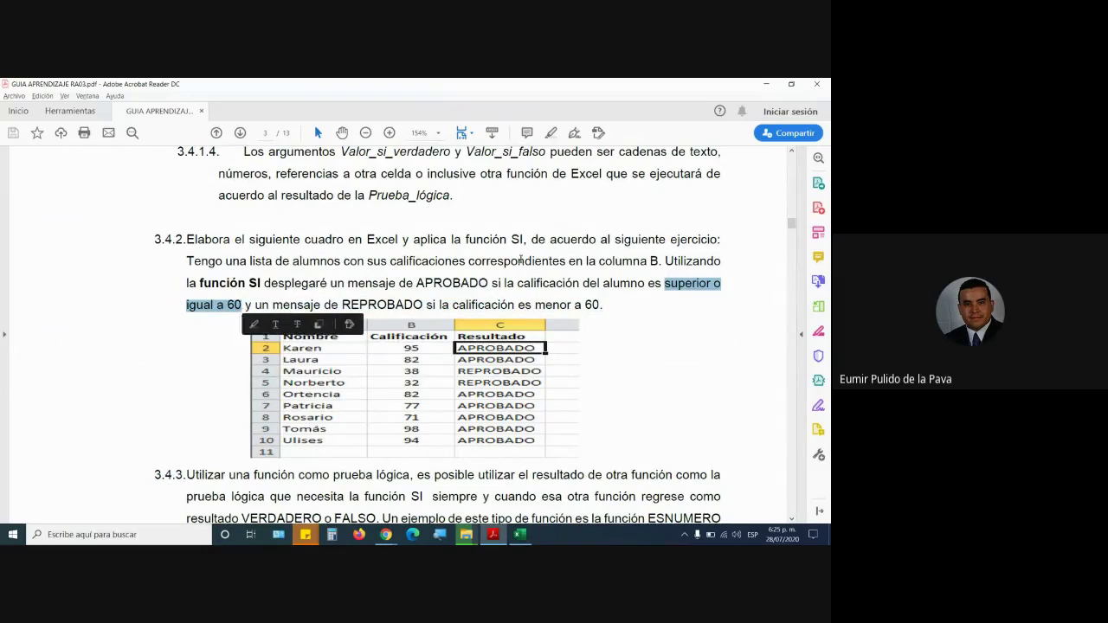
left_click_drag(417, 283, 244, 305)
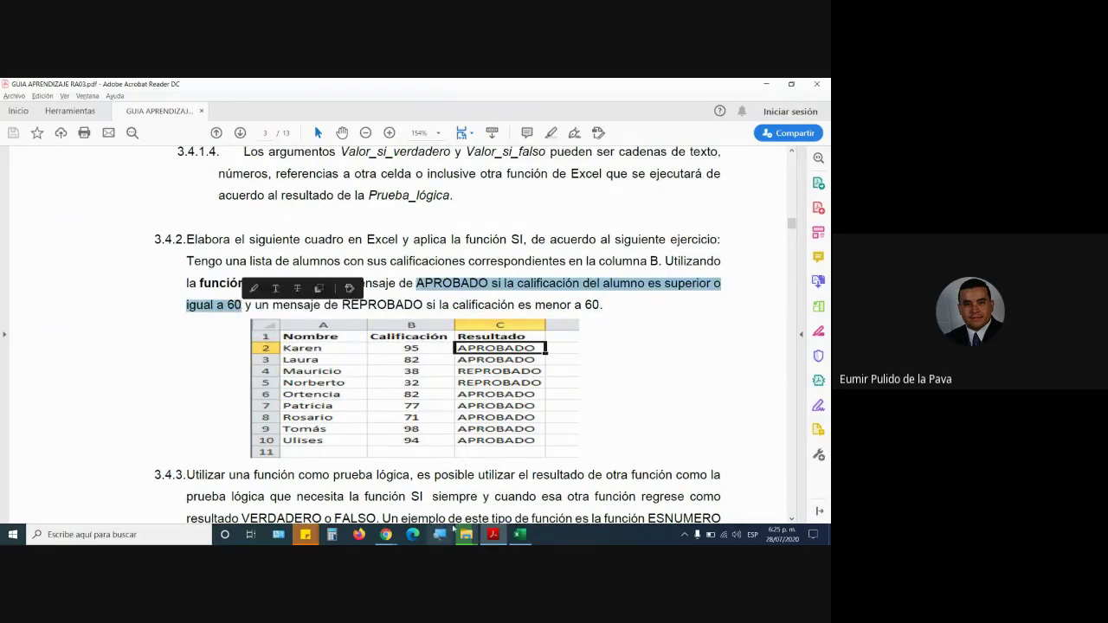
Step: Admit the pending guest in Meet, making 15 people, then go back to exercise 3.4.2
left_click(386, 534)
left_click(326, 478)
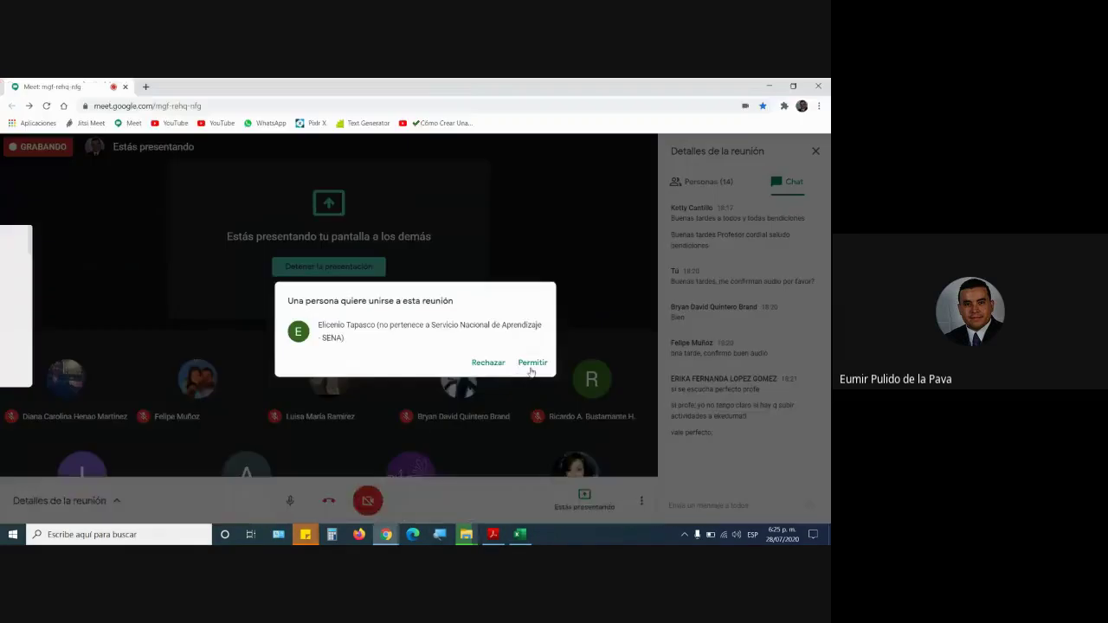
left_click(532, 364)
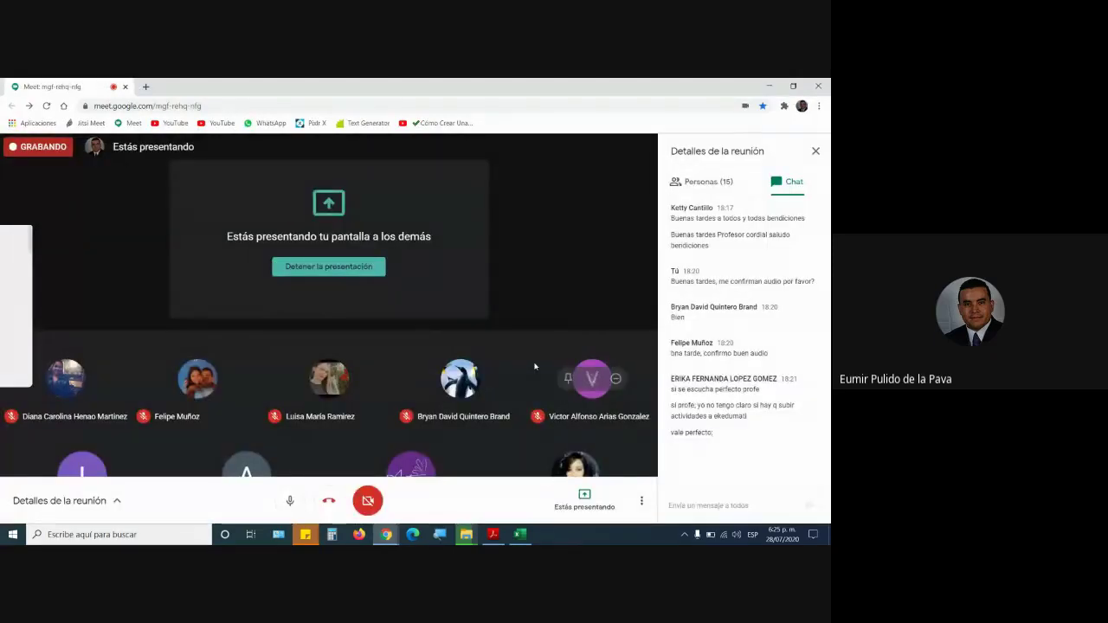
left_click(495, 535)
mouse_move(517, 539)
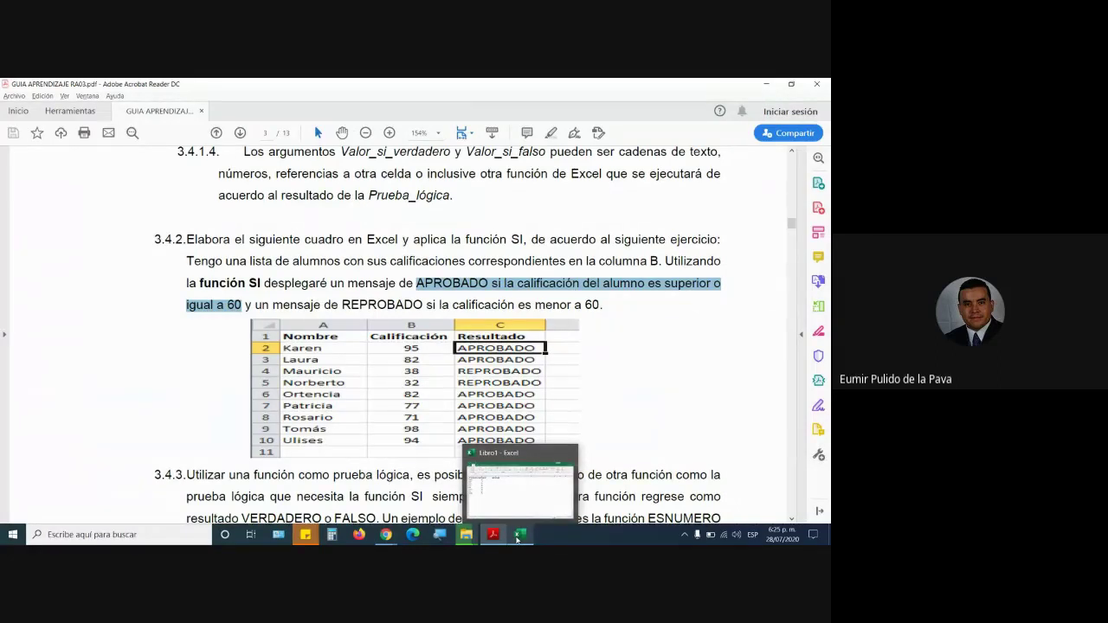
Step: Back in Libro1, type =SI( in C2 and magnify the screen to 200%
left_click(516, 536)
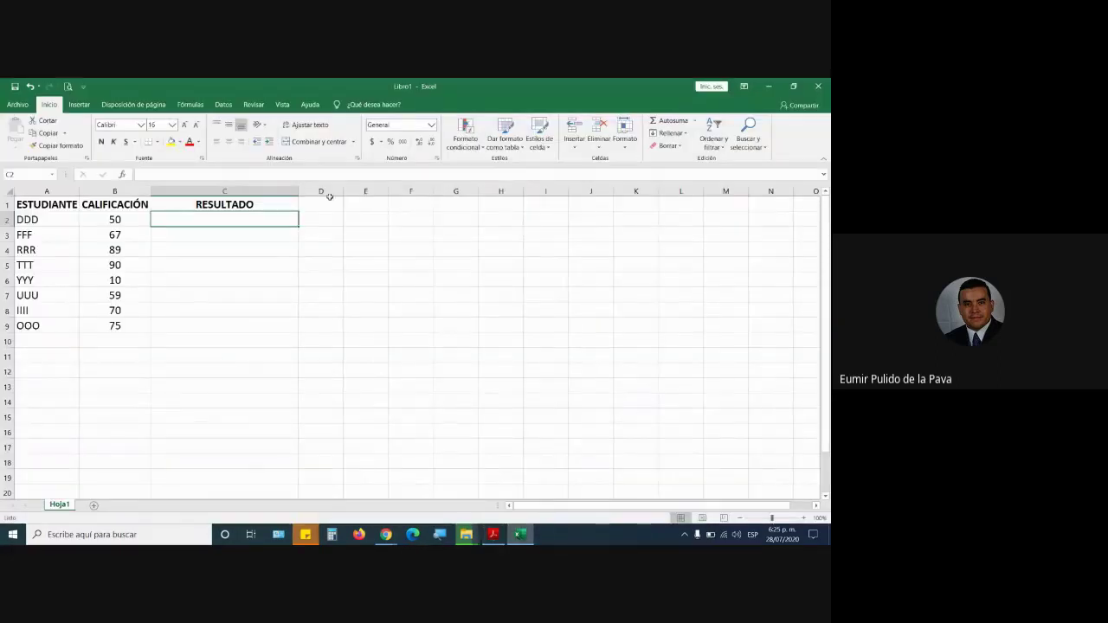
type("=SI")
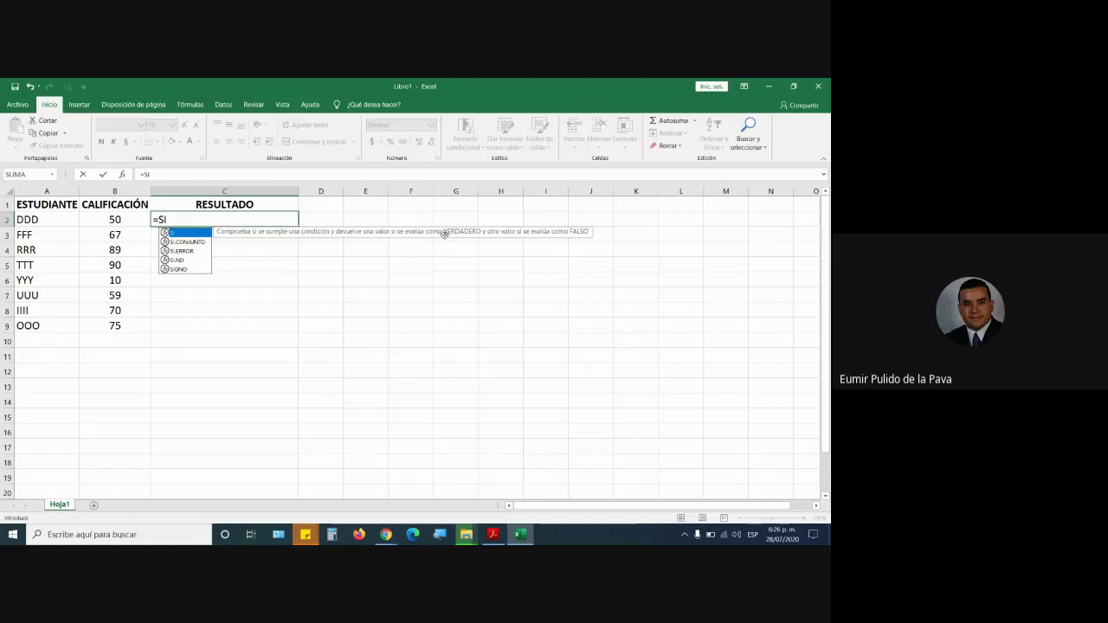
type("(")
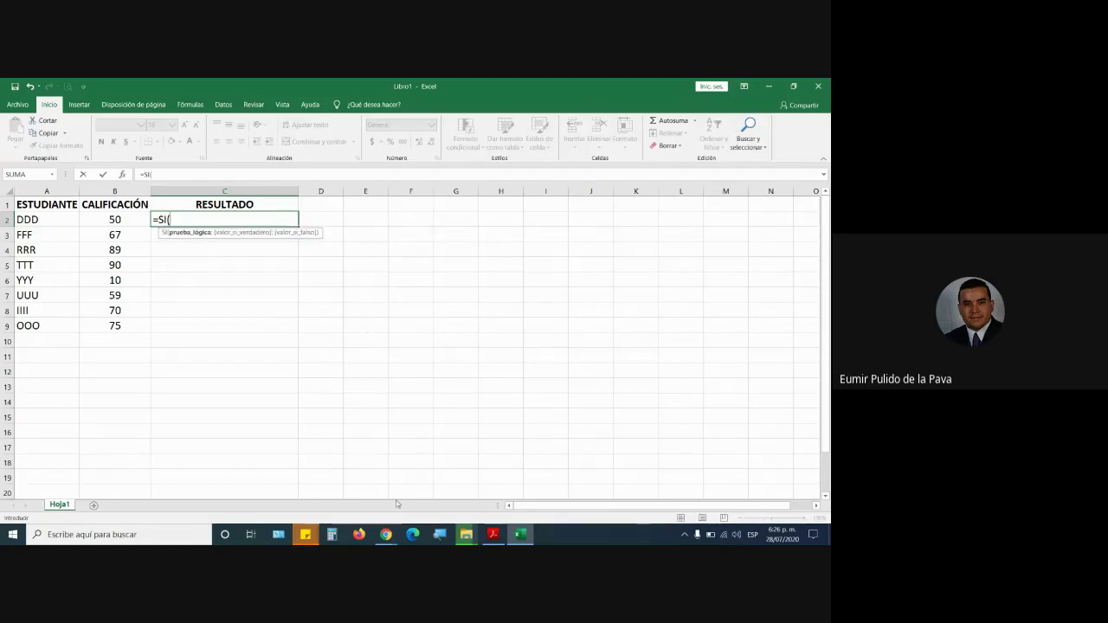
left_click(439, 537)
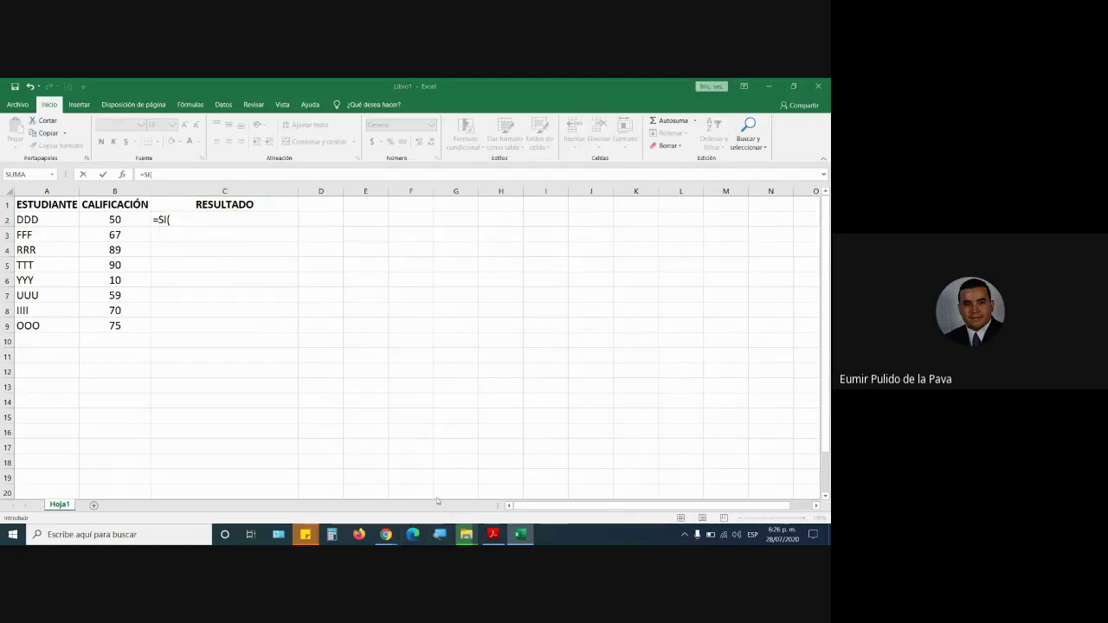
left_click(393, 484)
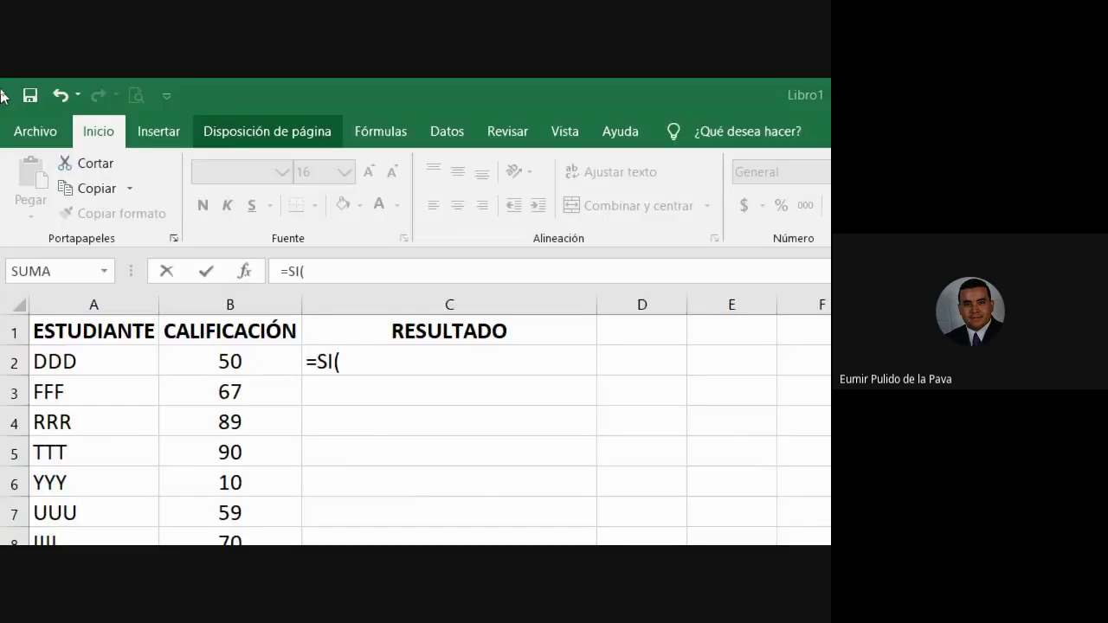
left_click(361, 358)
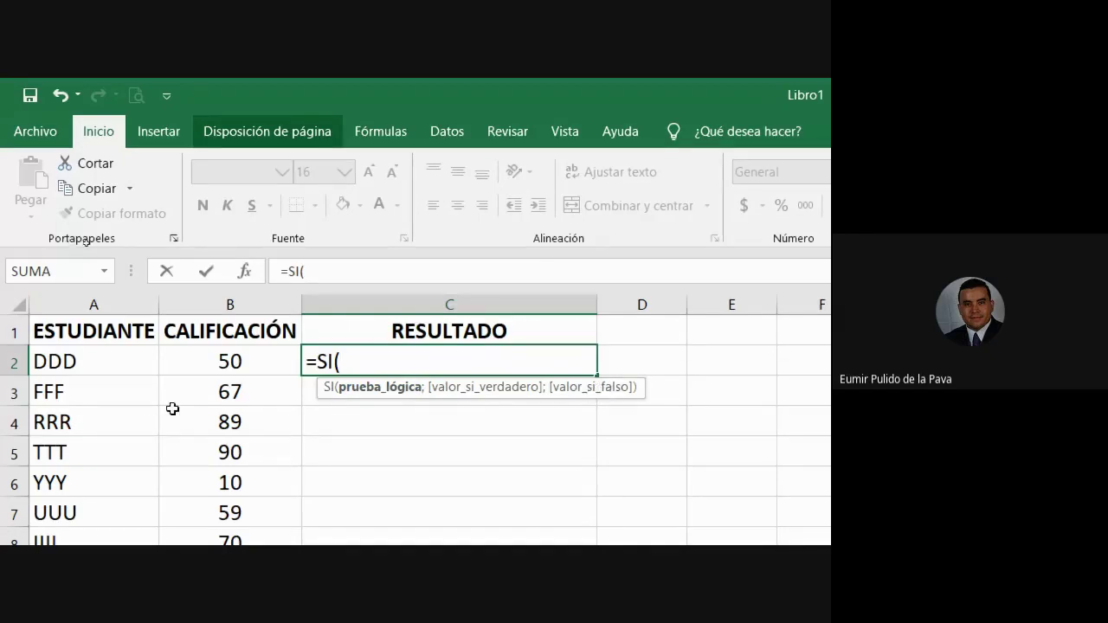
Step: Type =SI(B2>=60;"APROBÓ";"REPROBADO") into C2, correcting the mistyped APROBÓ along the way
left_click(225, 361)
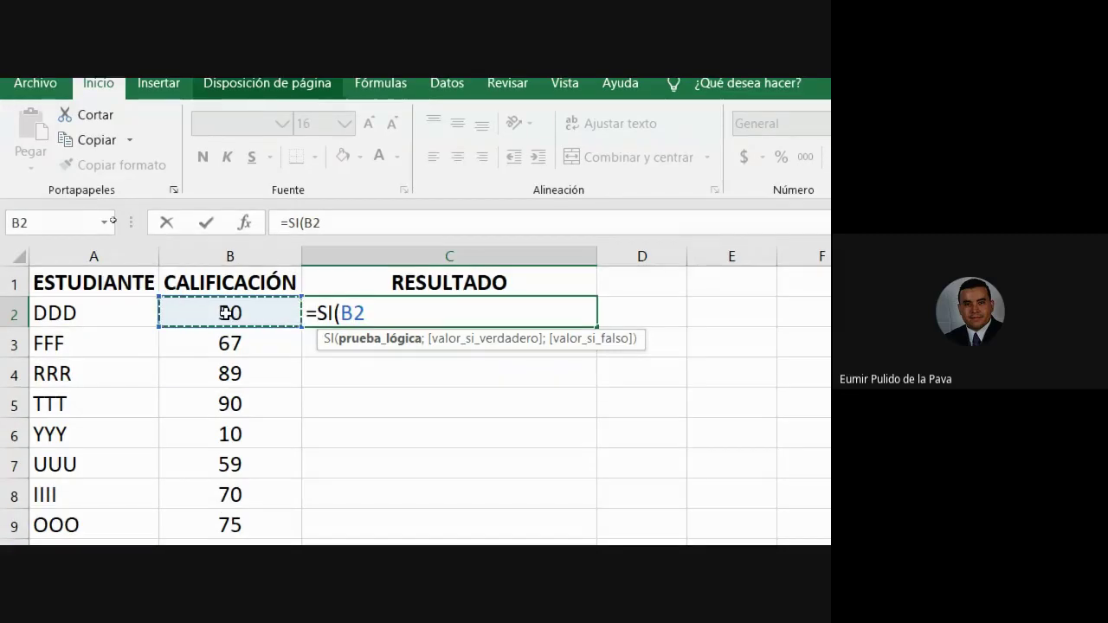
type(">")
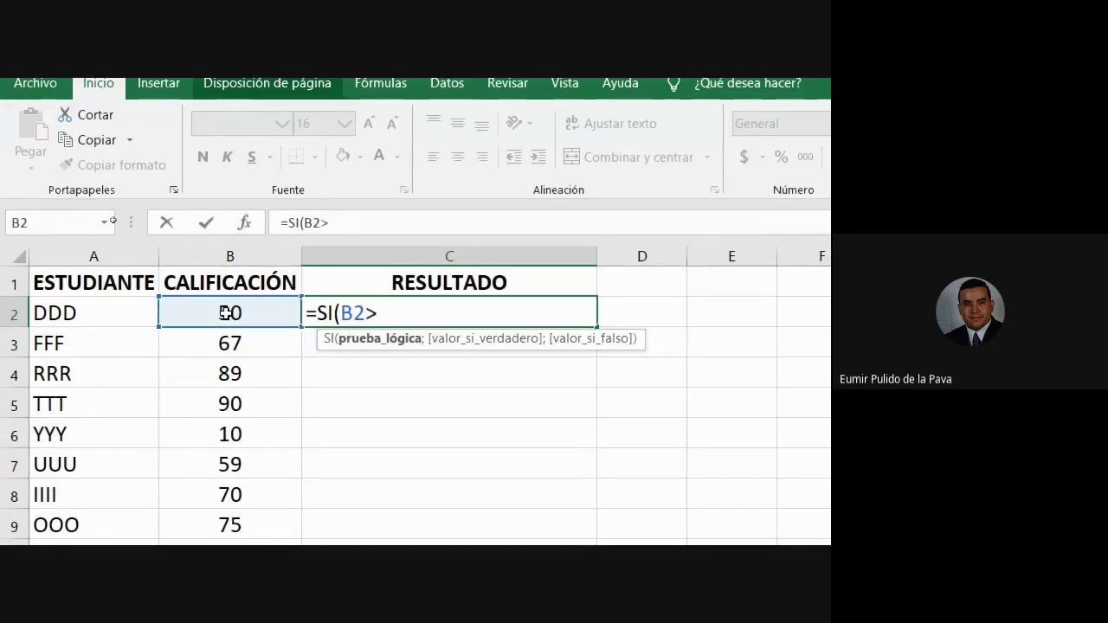
type("=60")
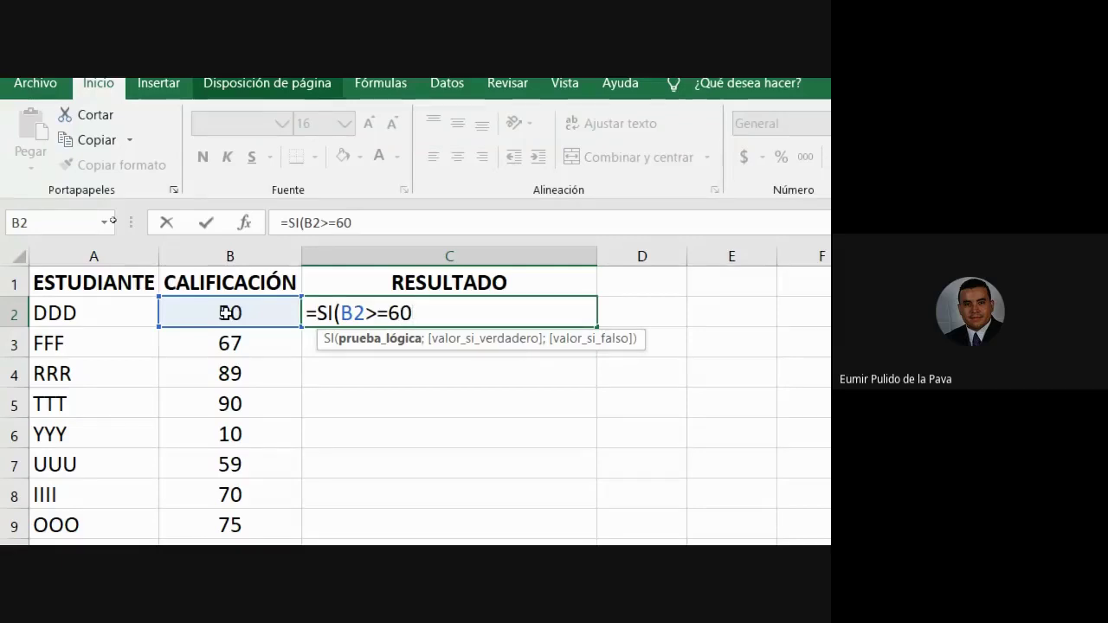
type(";")
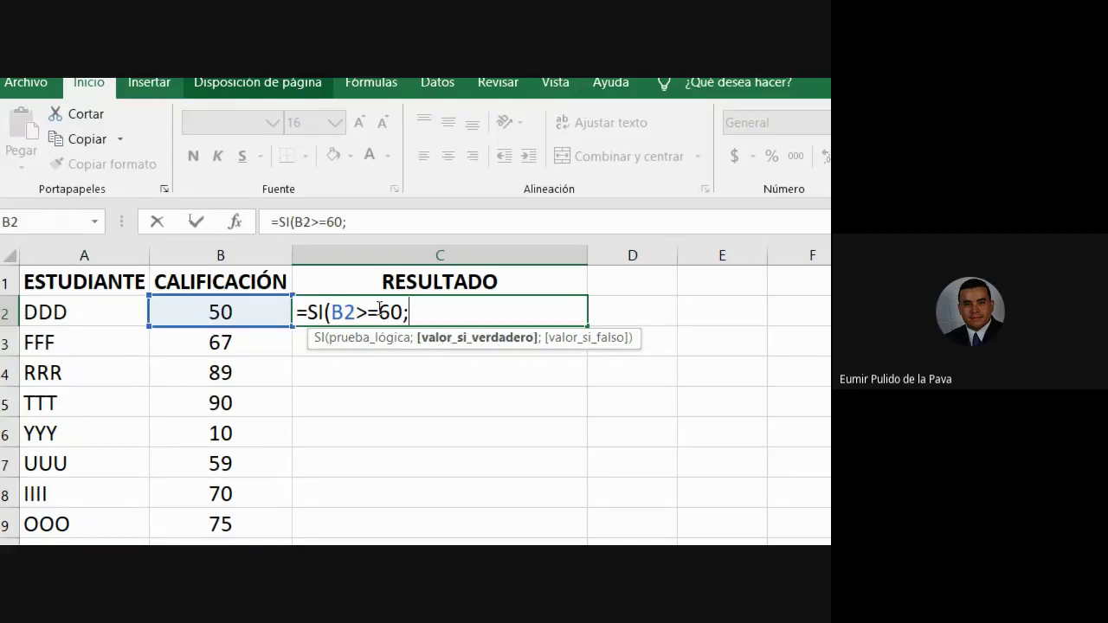
left_click_drag(334, 312, 408, 312)
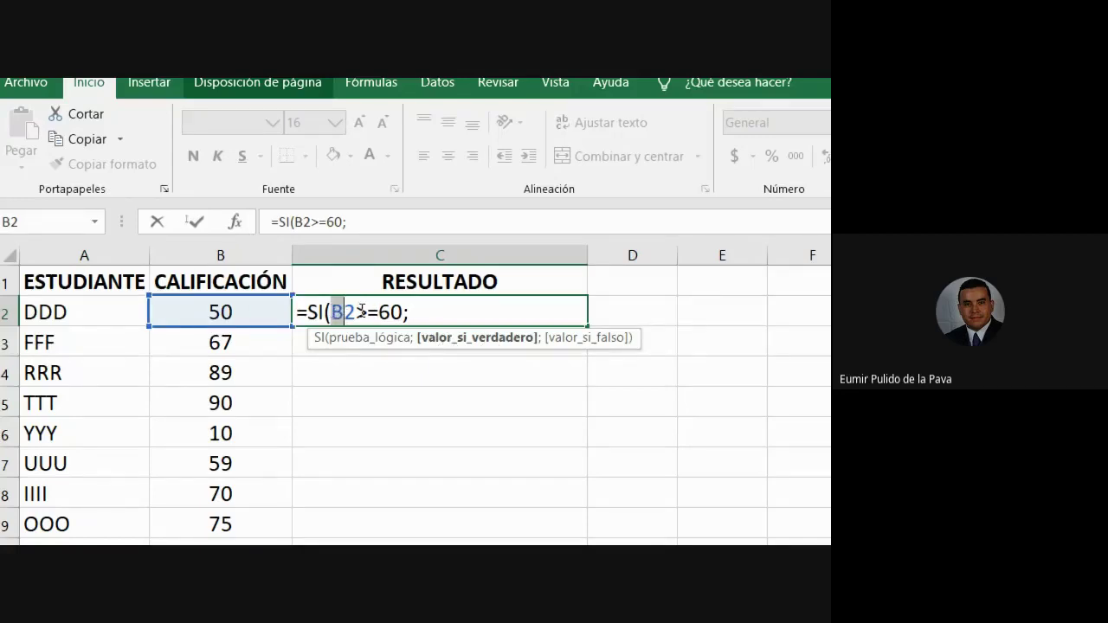
left_click(427, 315)
type("\"")
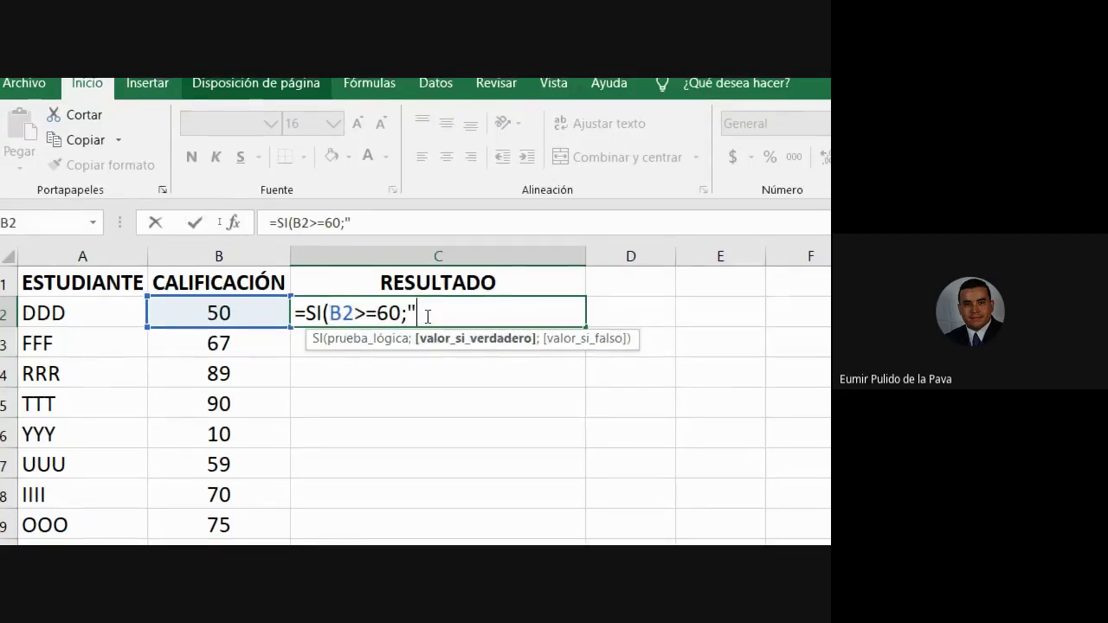
type("APRO")
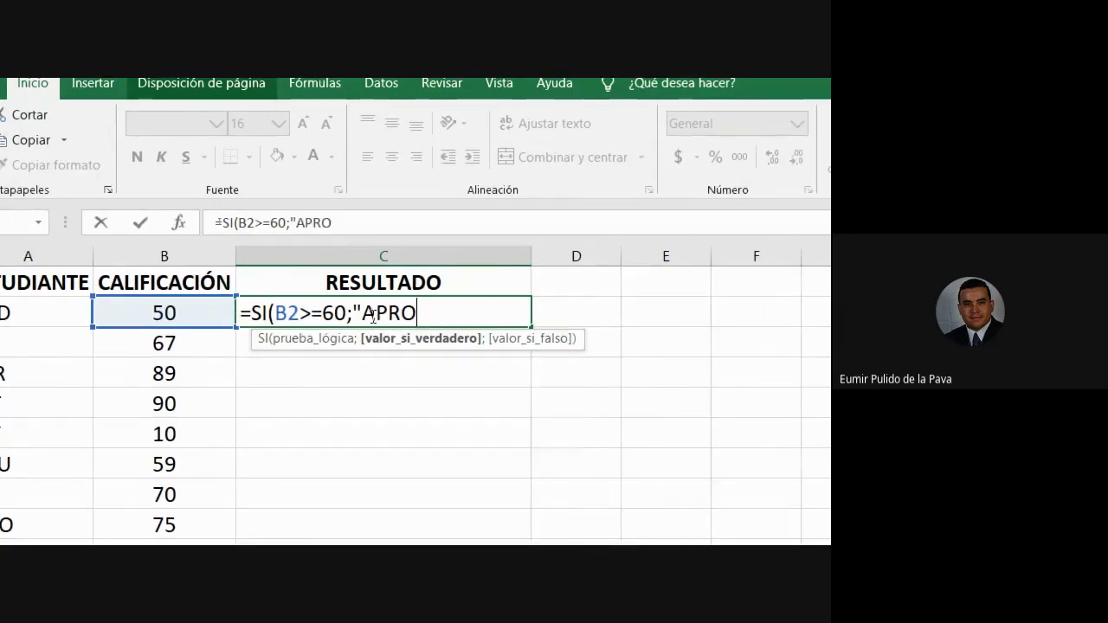
type("BAS")
key("BackSpace")
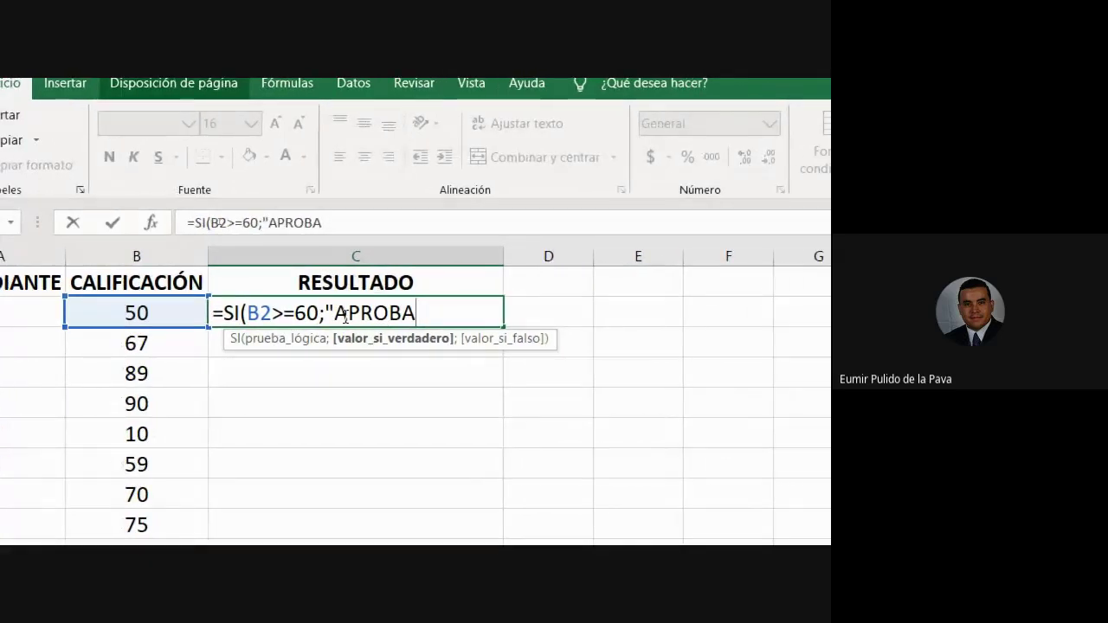
key("BackSpace")
type("Ó\"")
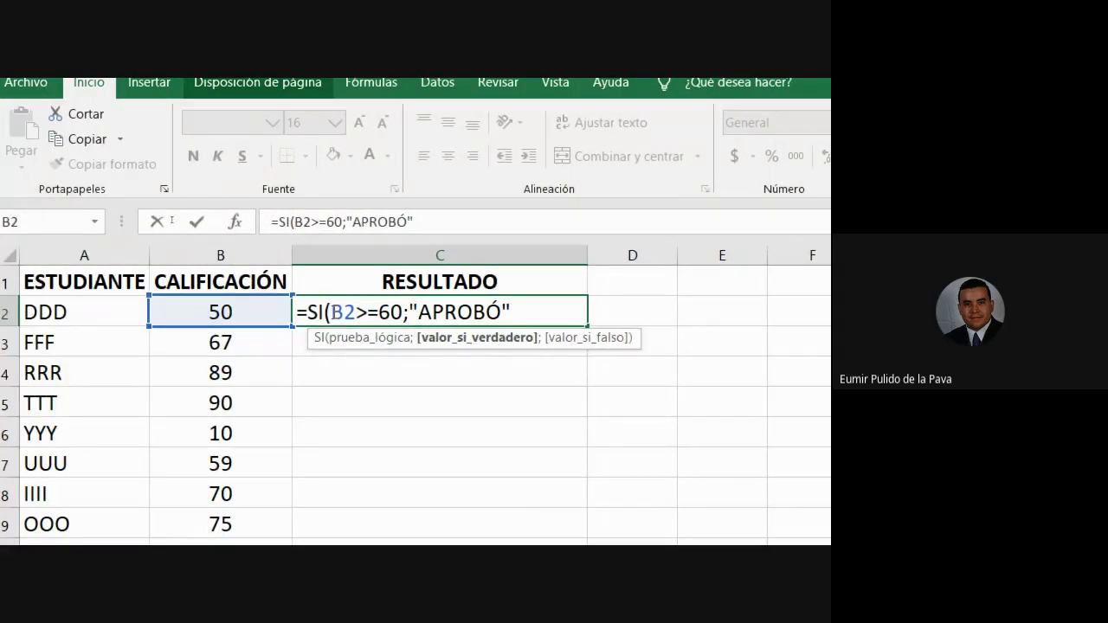
left_click_drag(331, 312, 395, 316)
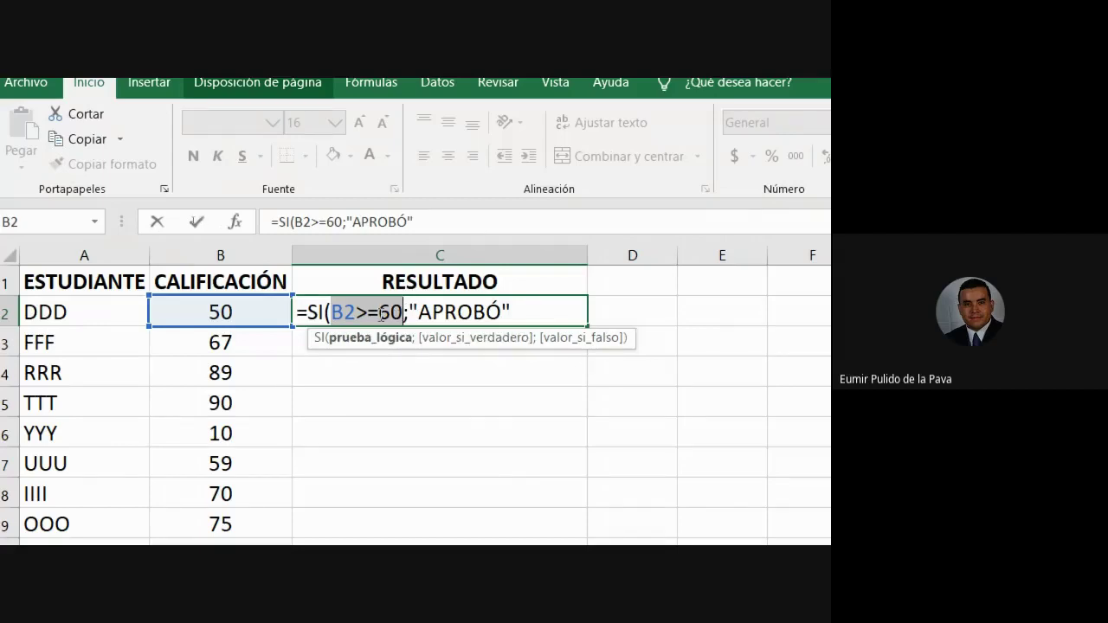
left_click(532, 312)
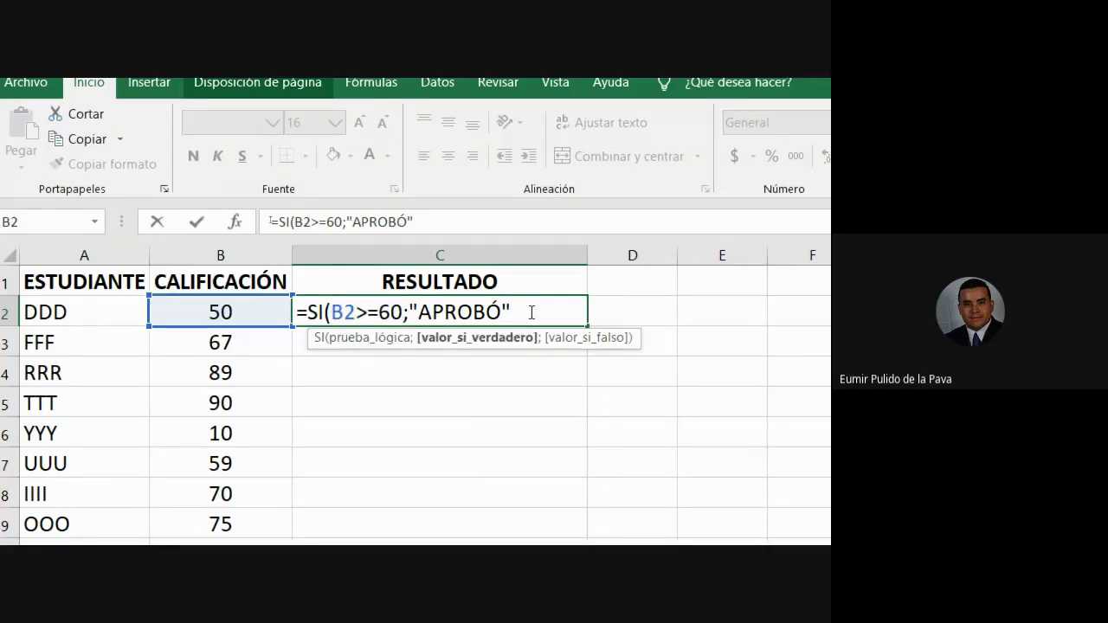
type(";")
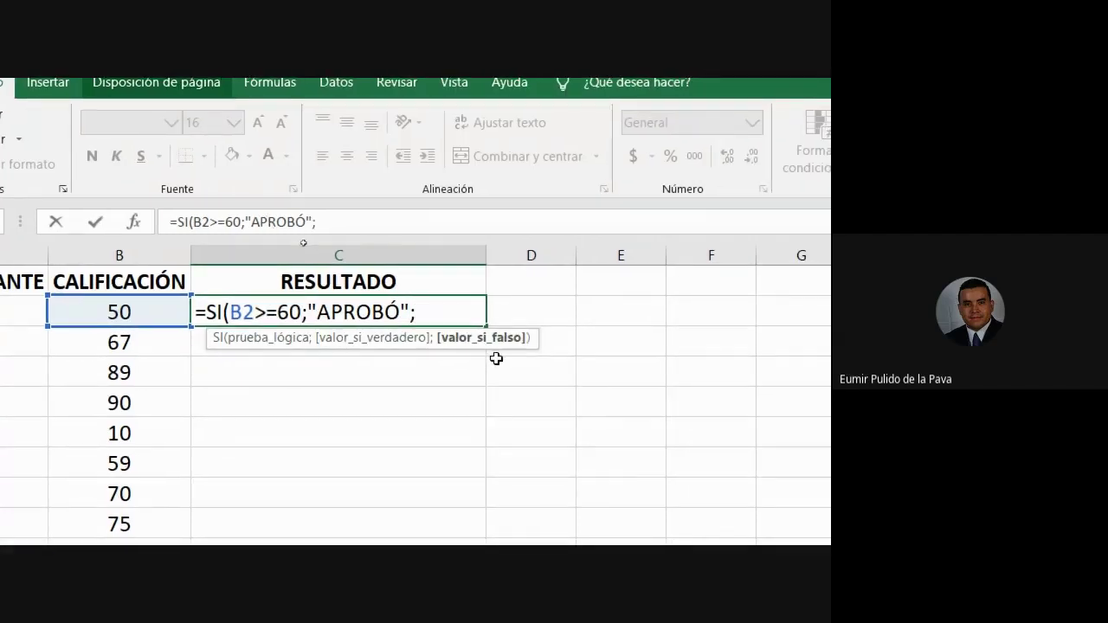
type("\"REPRO")
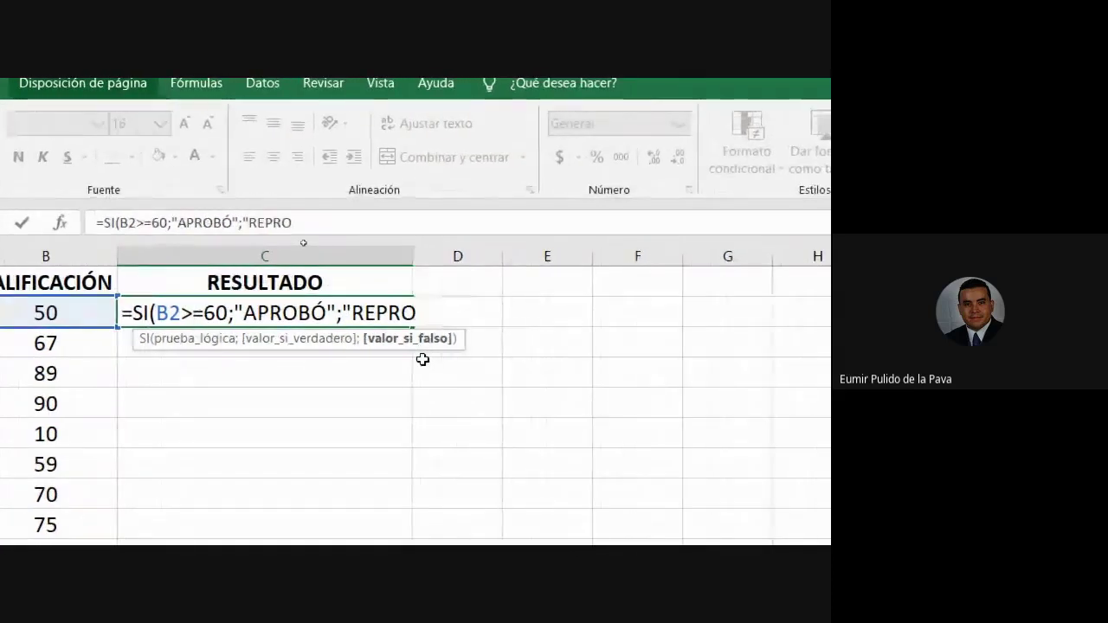
type("BADO\"")
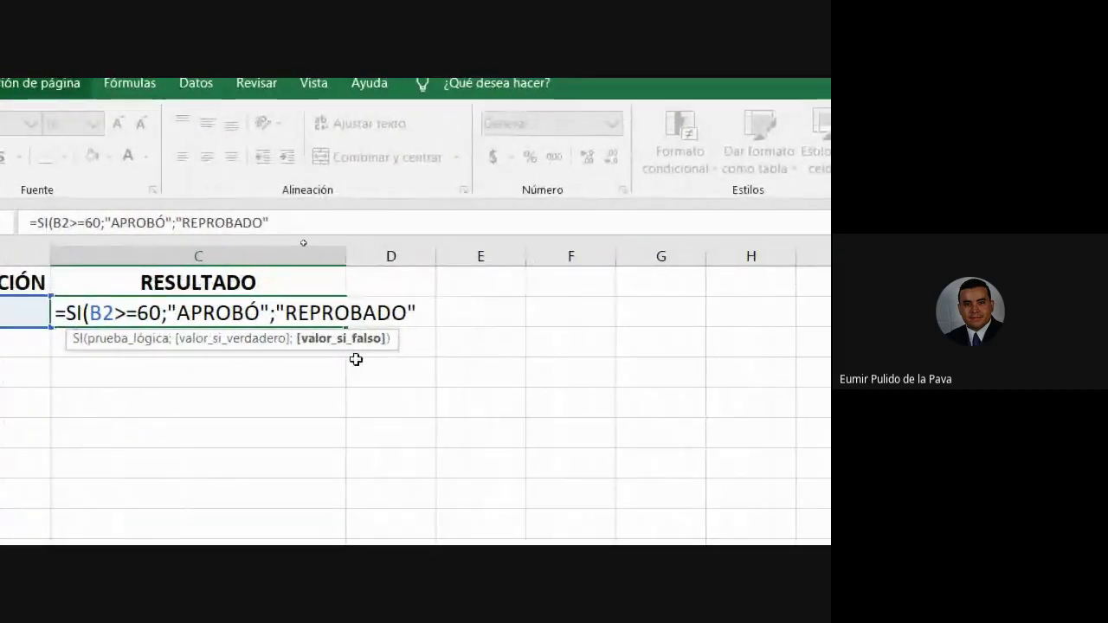
type(")")
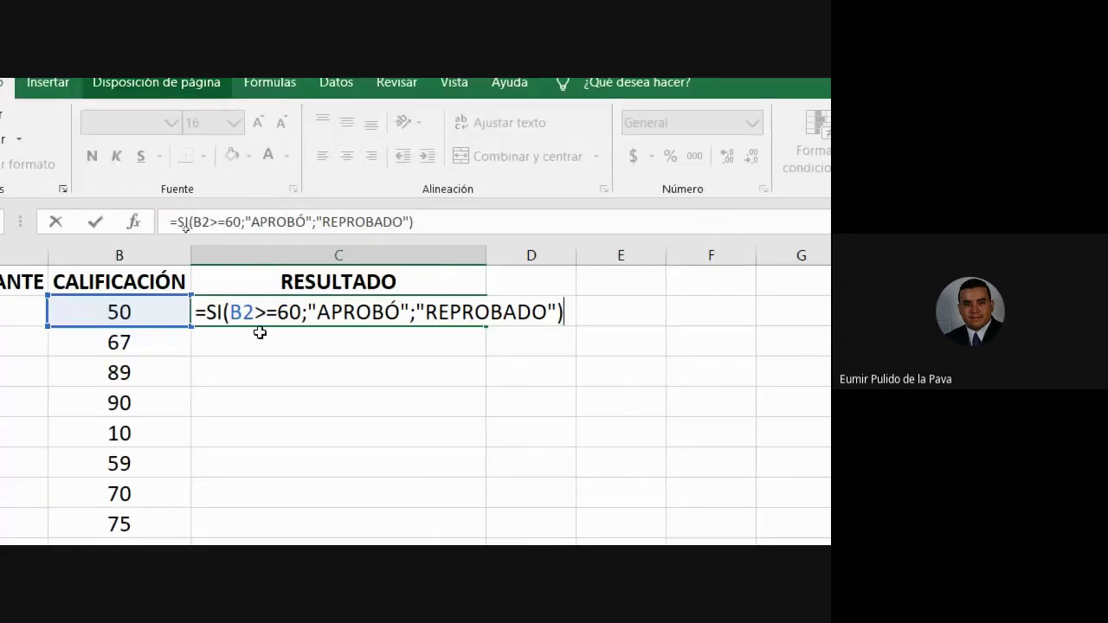
Step: Go over the B2>=60 test and the true/false values, then commit C2's formula
left_click(277, 313)
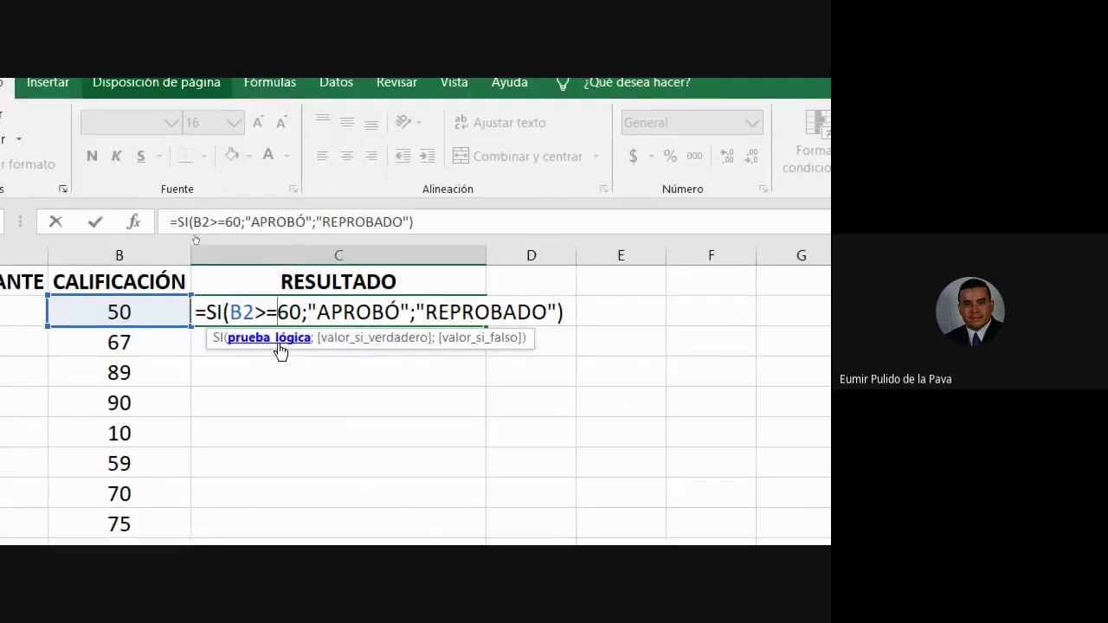
left_click(382, 311)
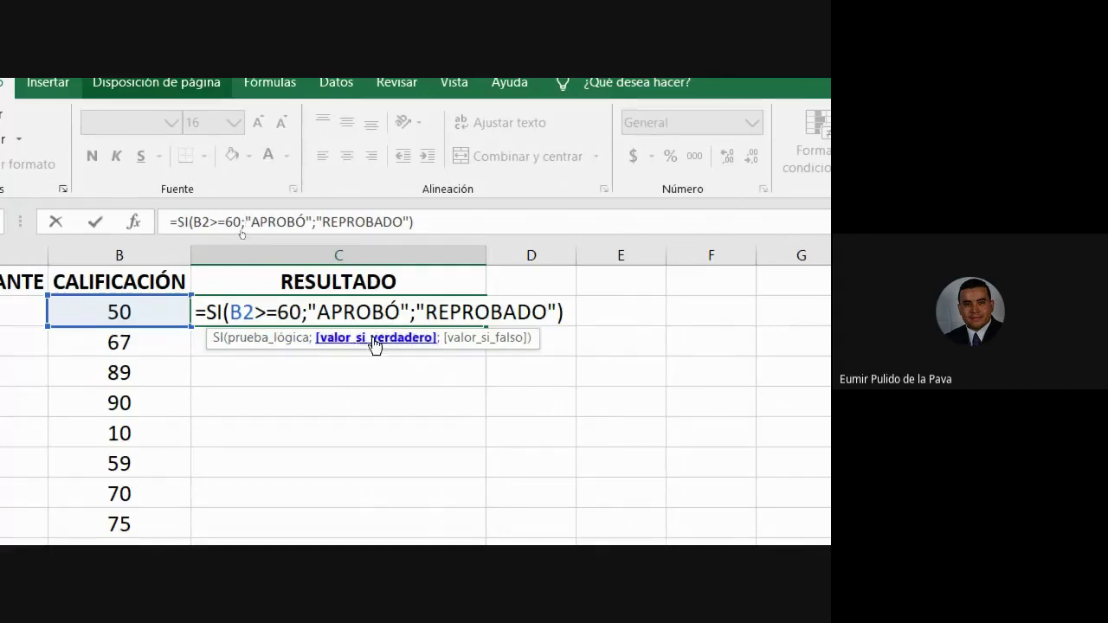
left_click_drag(229, 311, 301, 311)
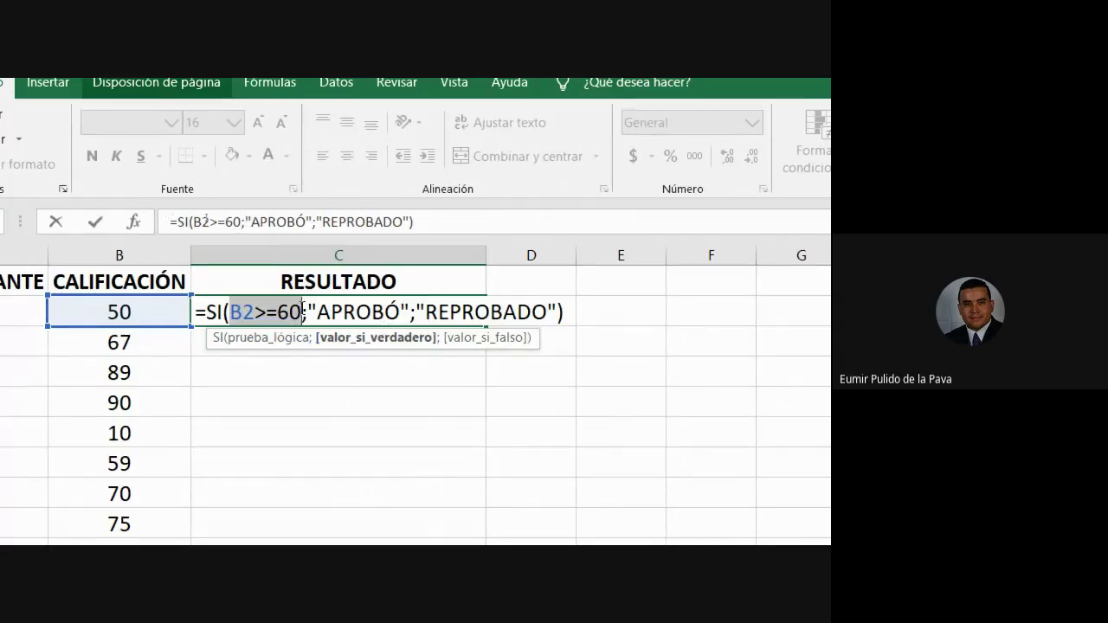
left_click(481, 313)
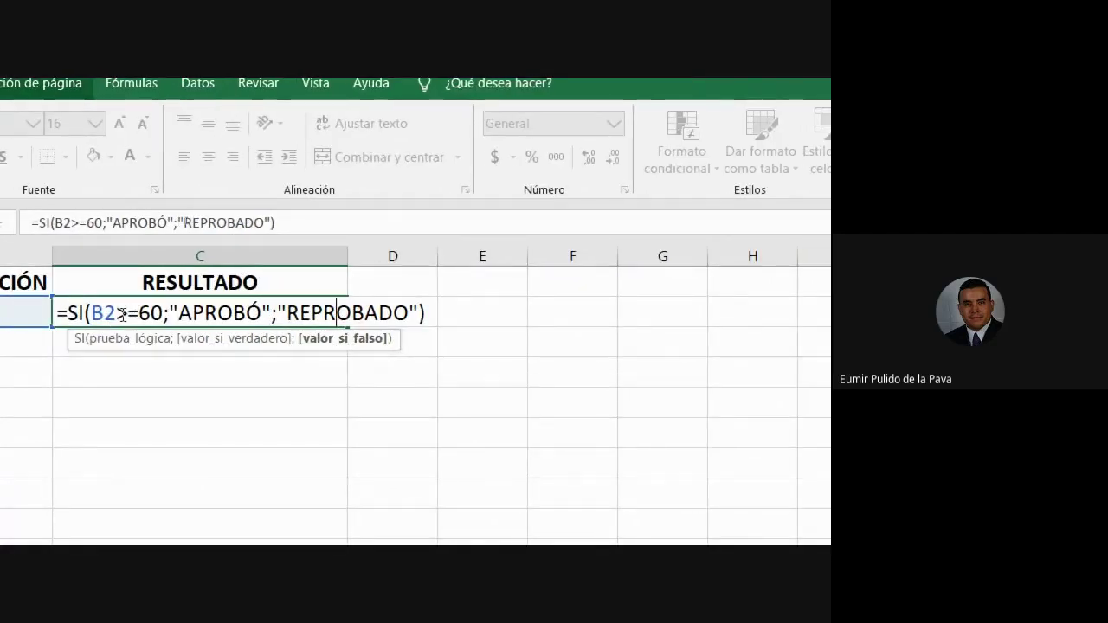
key("End")
key("Return")
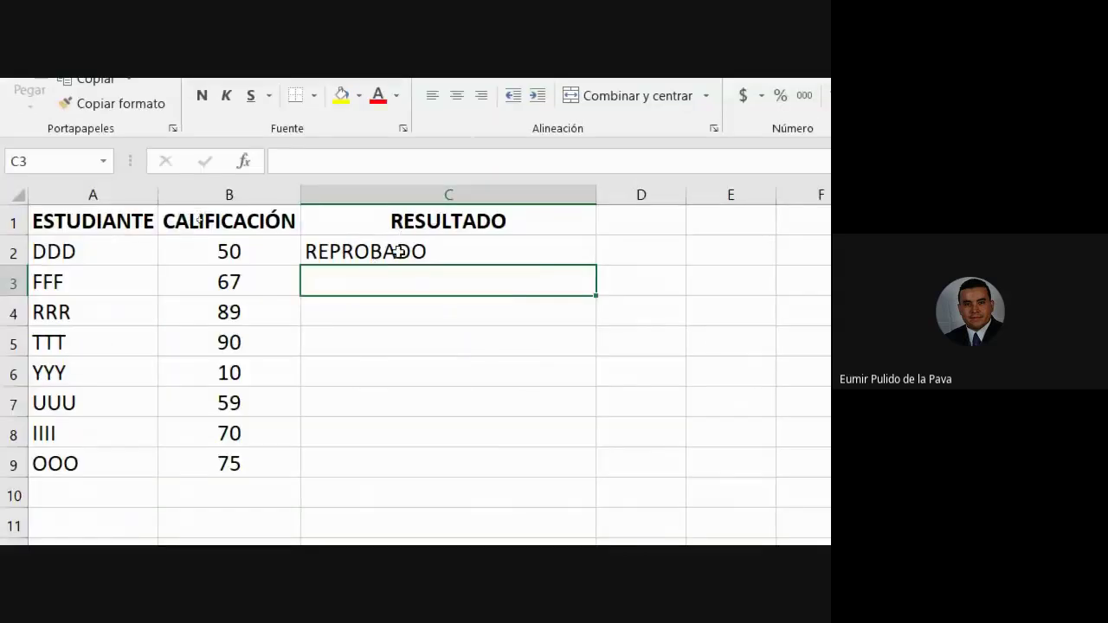
Step: Fill C2's formula down to C9 and check the results against grades 50, 89 and 10
left_click(397, 252)
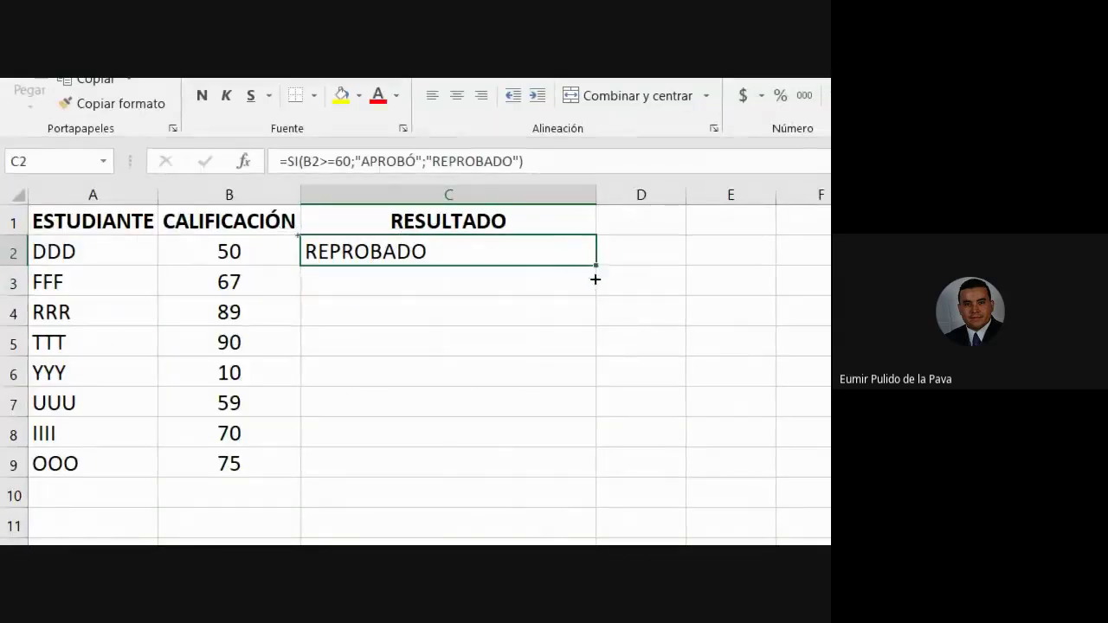
mouse_move(595, 264)
left_mouse_down()
mouse_move(568, 510)
mouse_move(567, 483)
left_mouse_up()
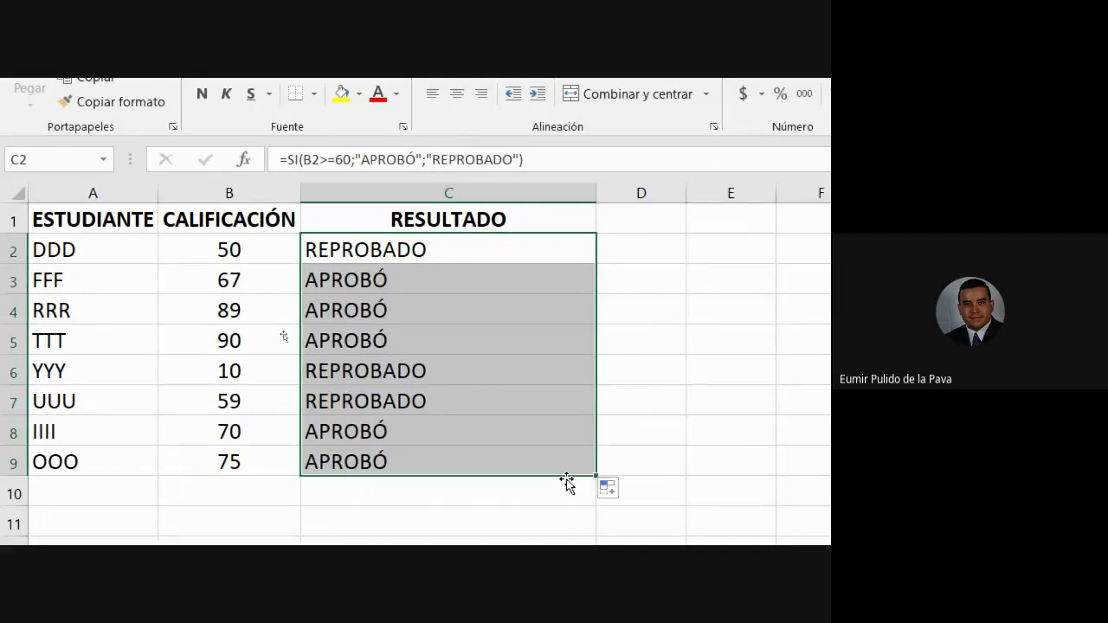
left_click(238, 249)
left_click(241, 278)
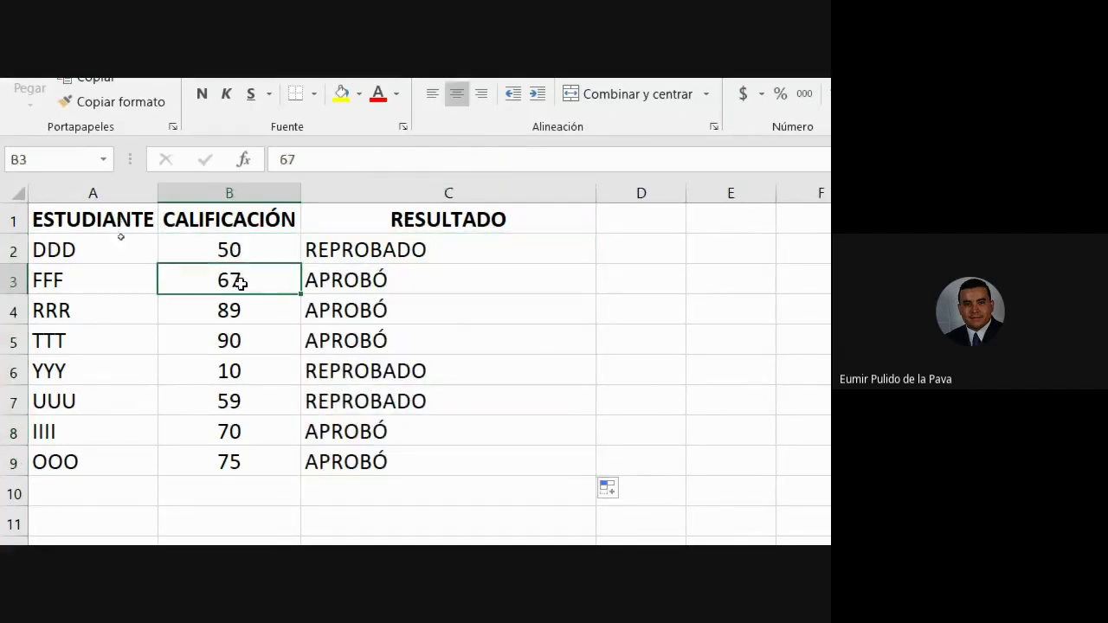
left_click(257, 309)
left_click(249, 340)
left_click(247, 374)
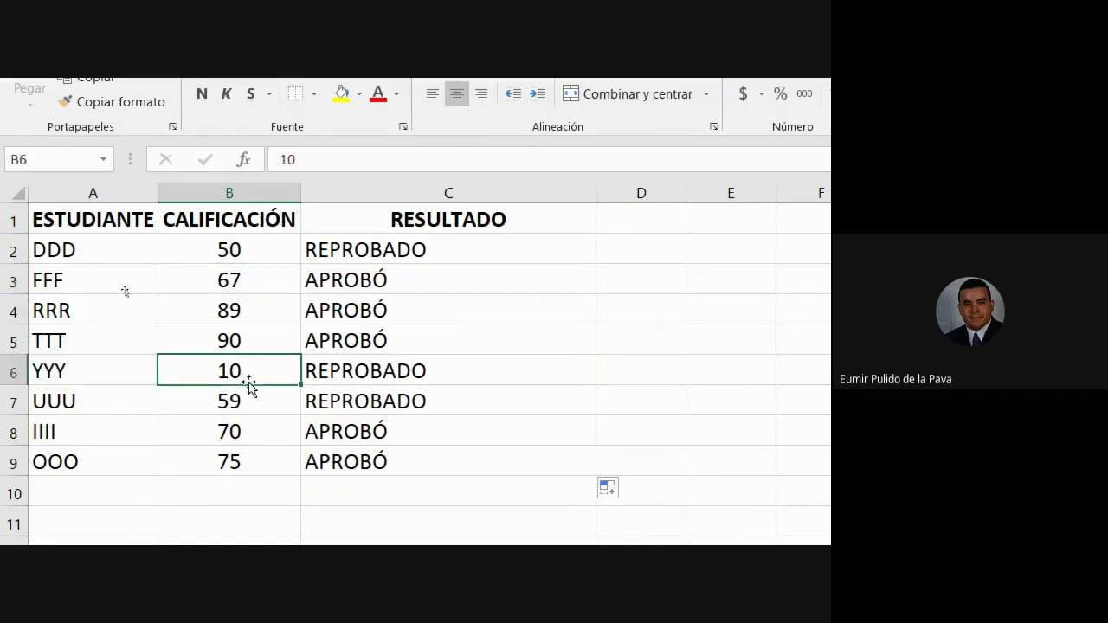
Step: Change the grade in B7 from 59 to 60
left_click(256, 404)
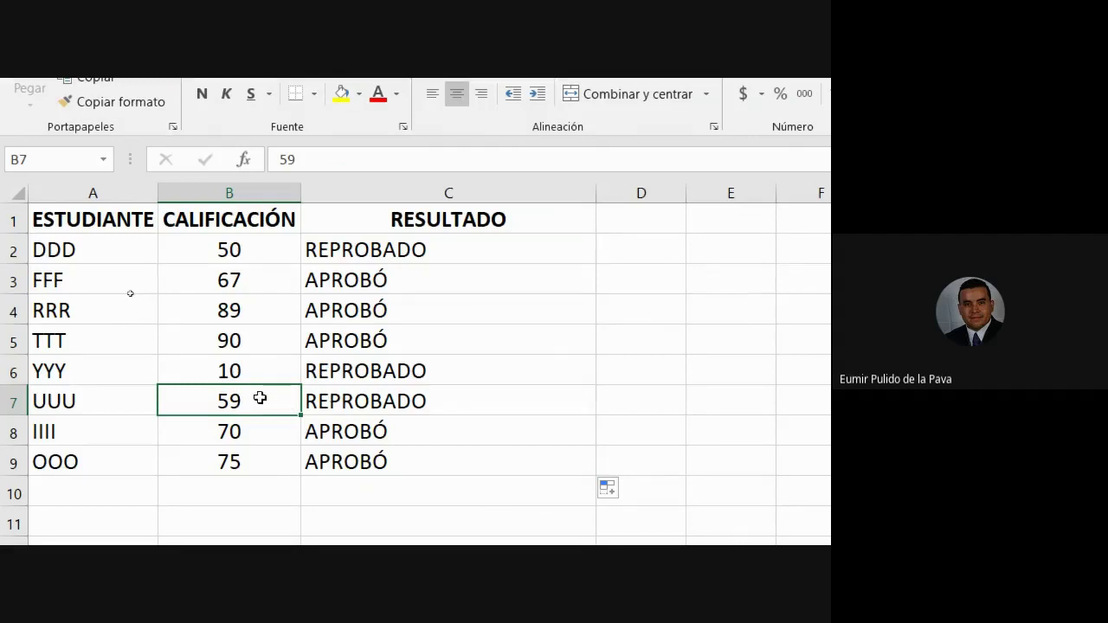
type("6")
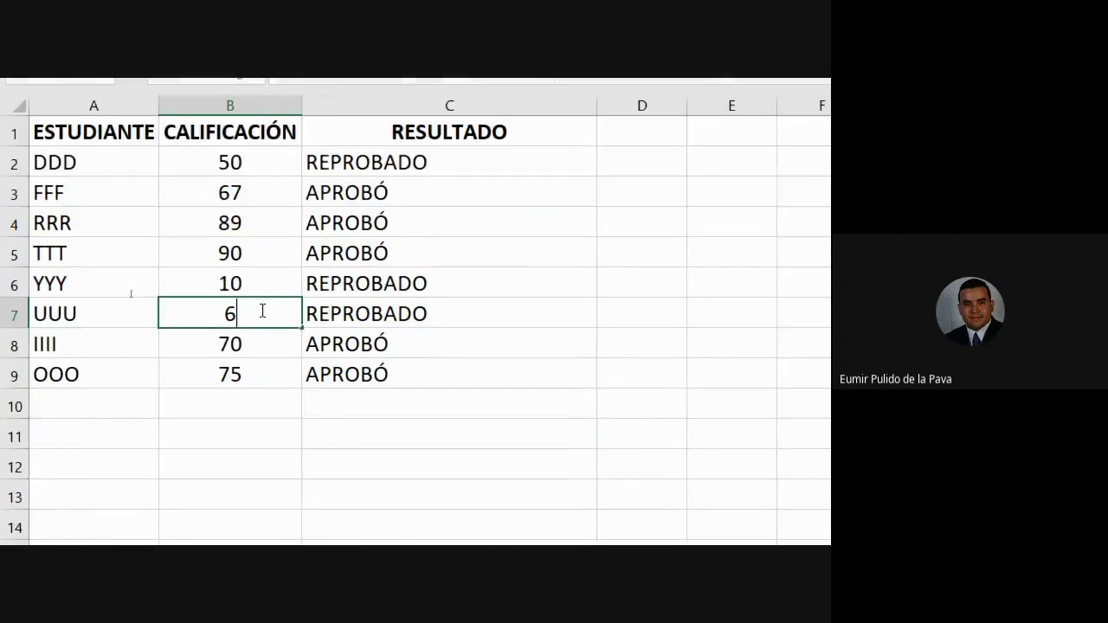
type("0")
key("Return")
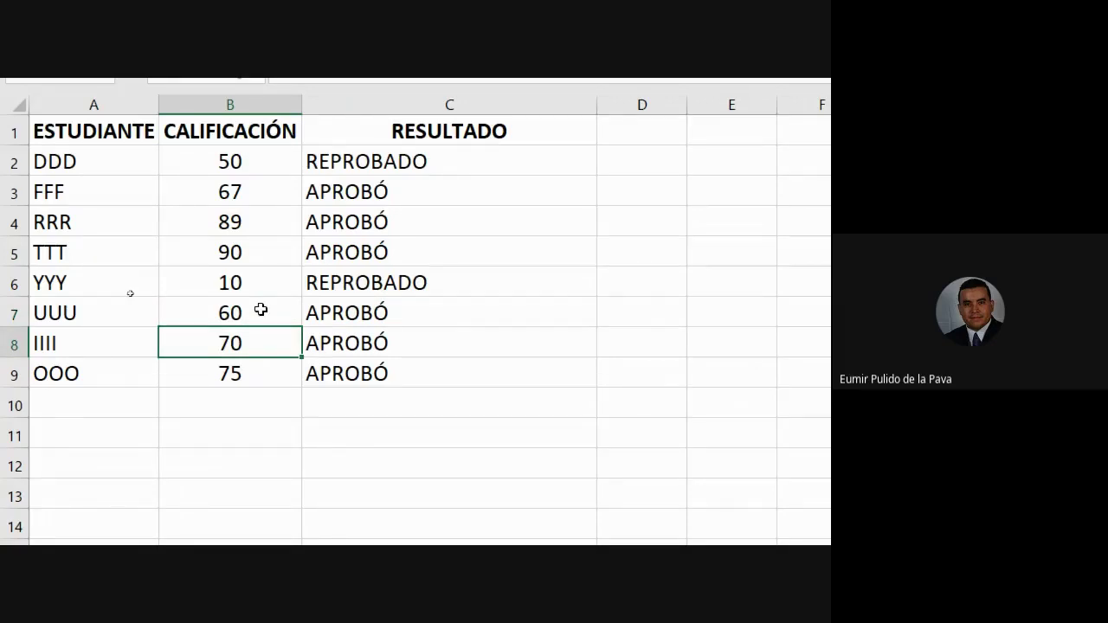
Step: Look at C2's formula without changing it, then select the results C2:C9
key("Up")
key("Up")
key("Up")
key("Up")
key("Up")
key("Up")
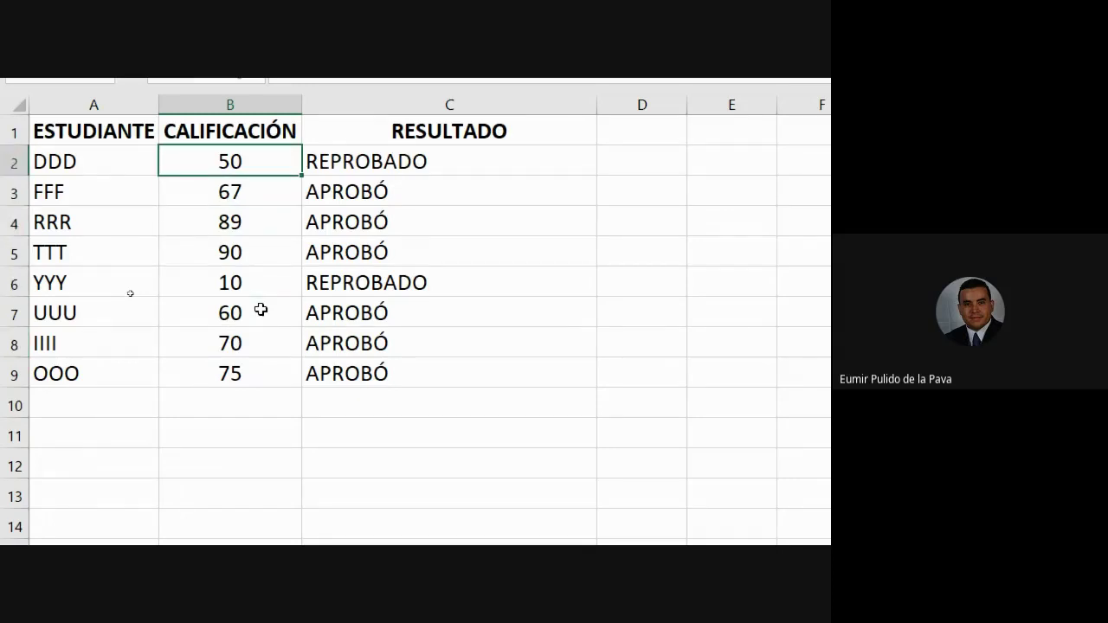
double_click(496, 249)
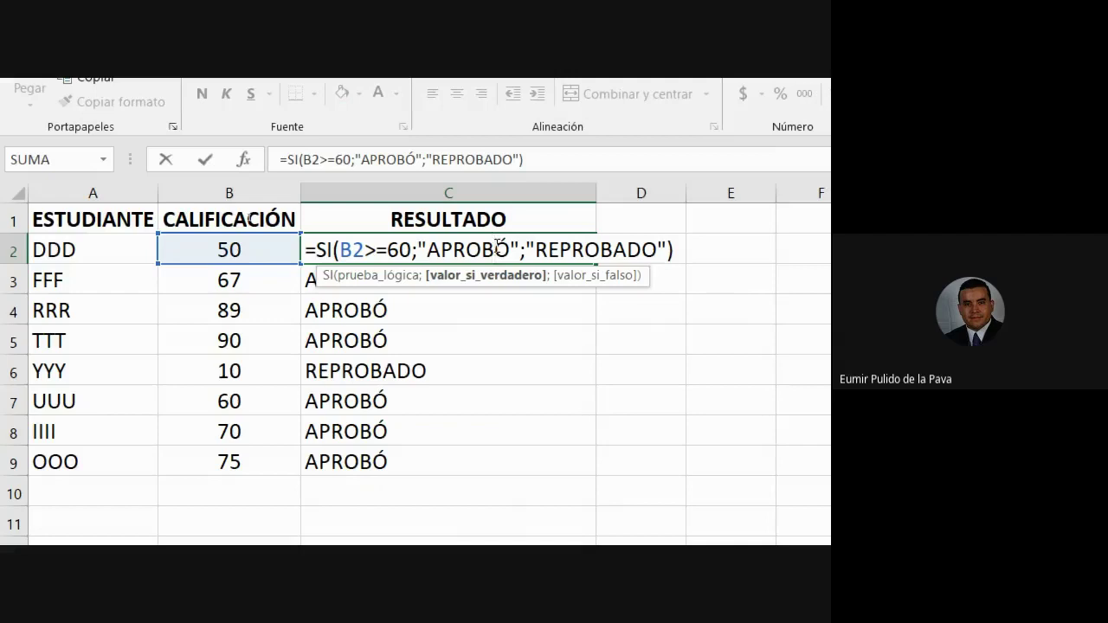
key("Escape")
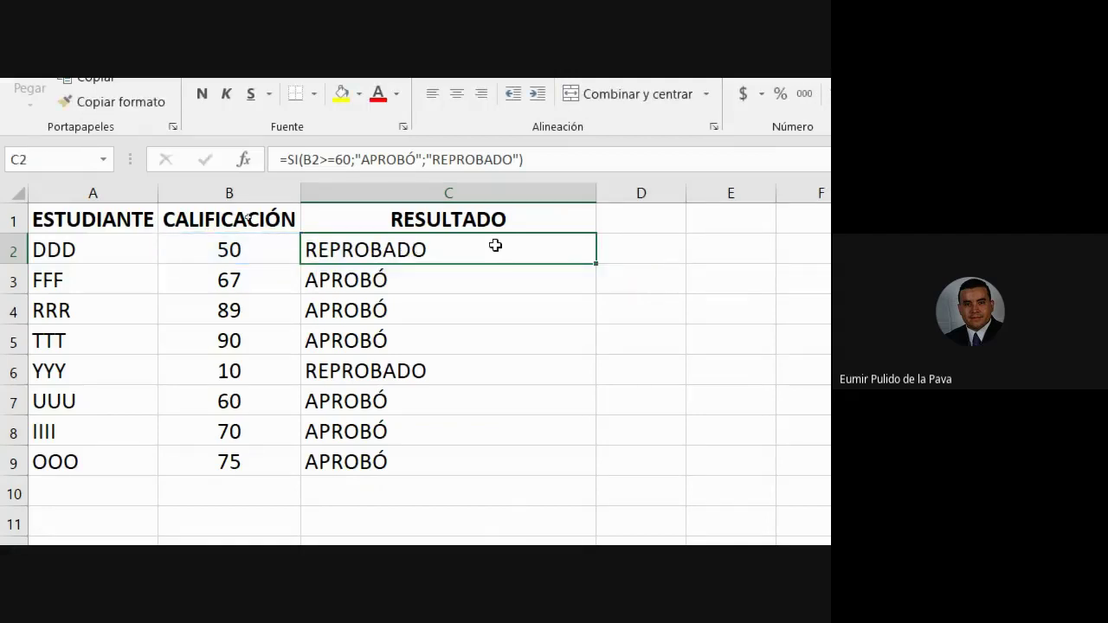
left_click_drag(496, 245, 481, 451)
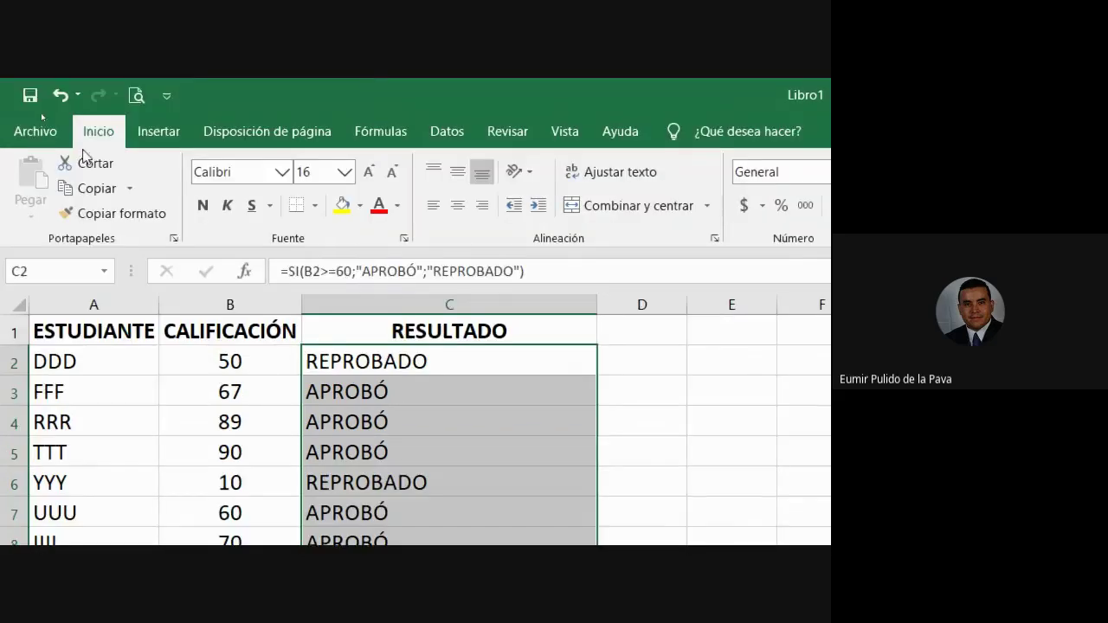
Step: Add an 'Es igual a' REPROBADO conditional format rule with a custom red fill
left_click(769, 195)
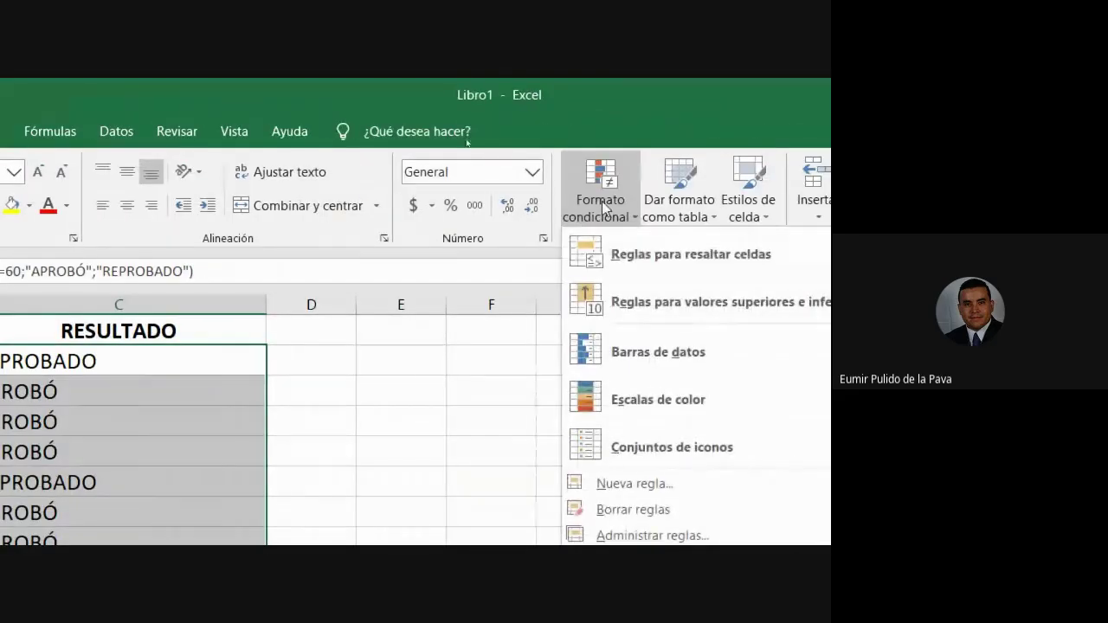
mouse_move(783, 257)
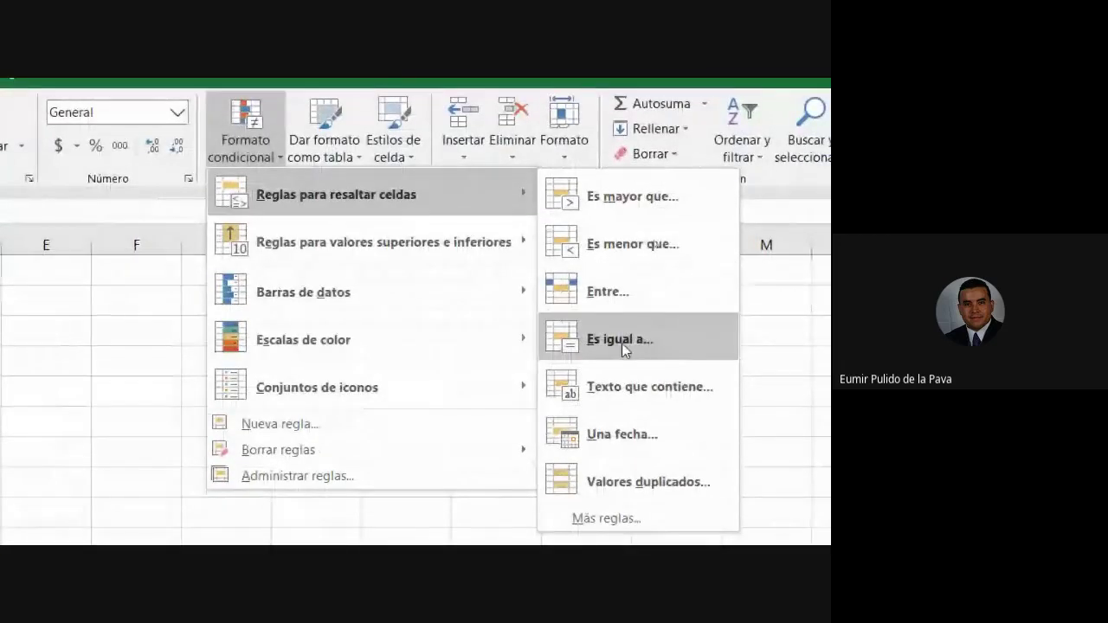
left_click(622, 343)
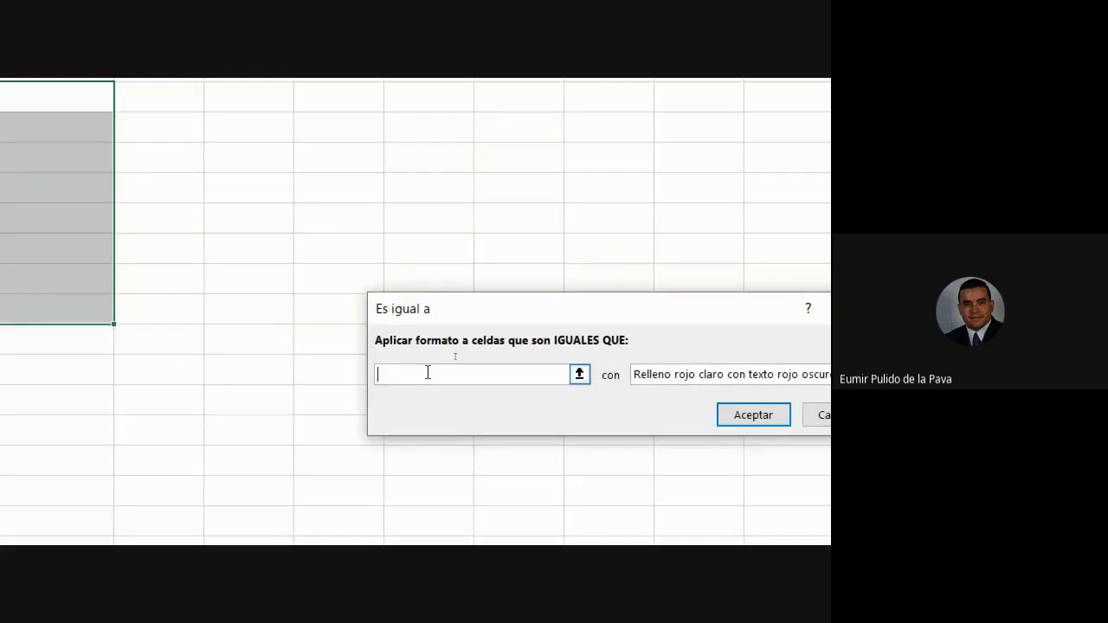
type("REPROBADO")
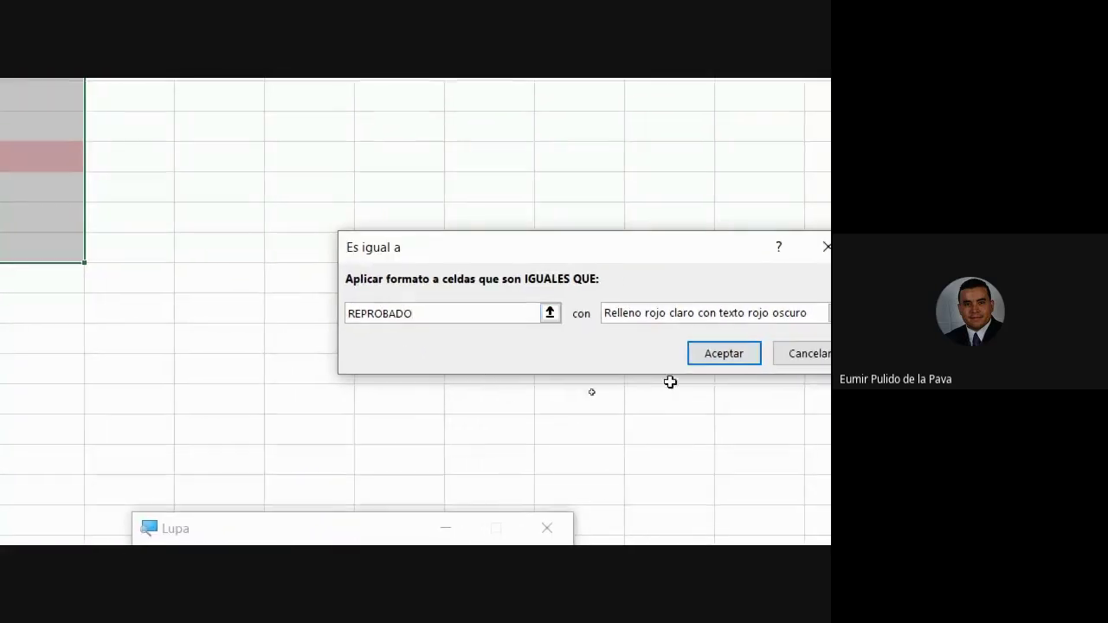
left_click(692, 313)
left_click(664, 422)
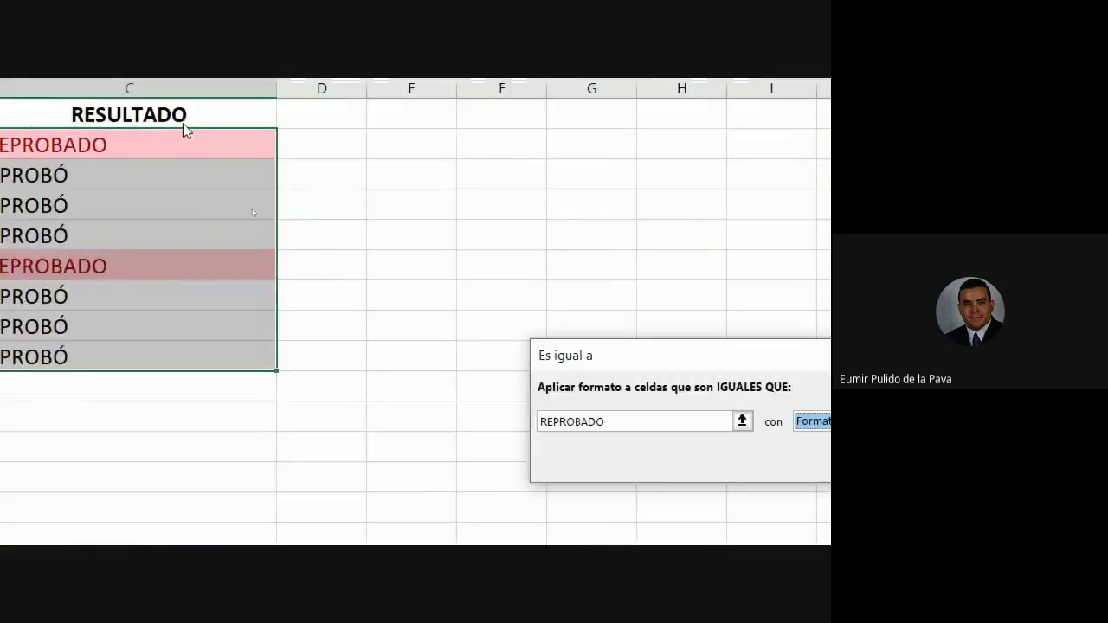
left_click(550, 198)
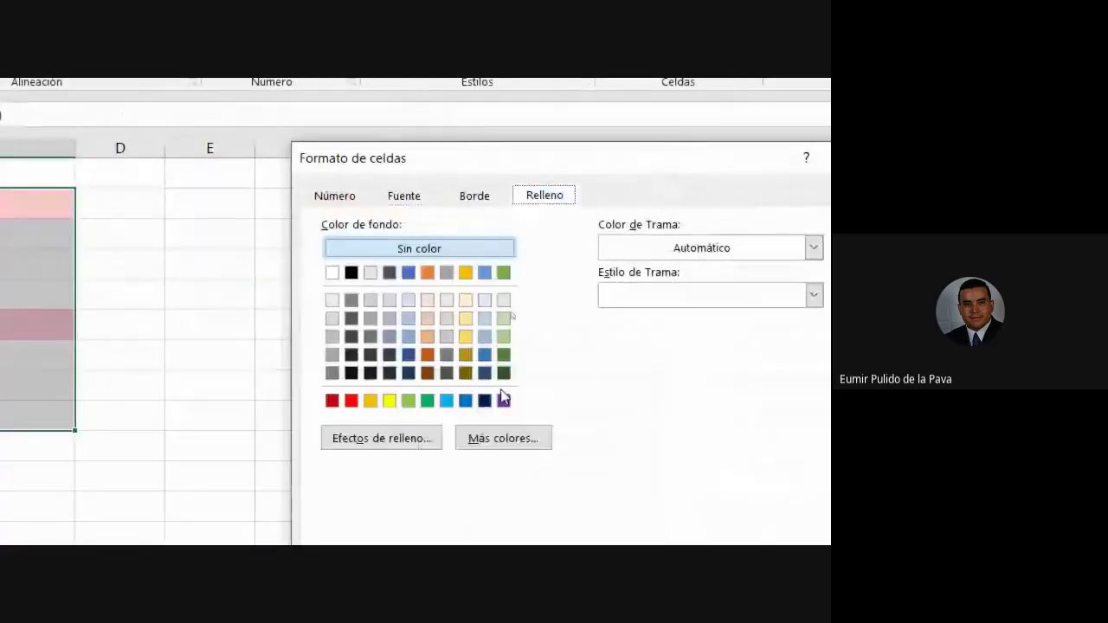
left_click(351, 400)
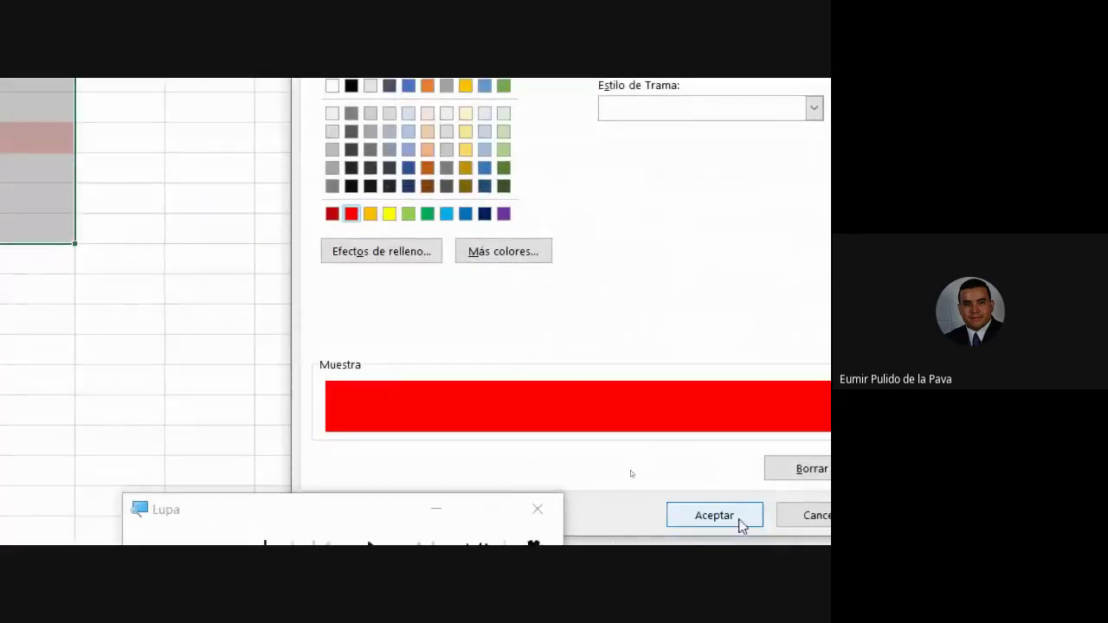
left_click(740, 524)
left_click(624, 338)
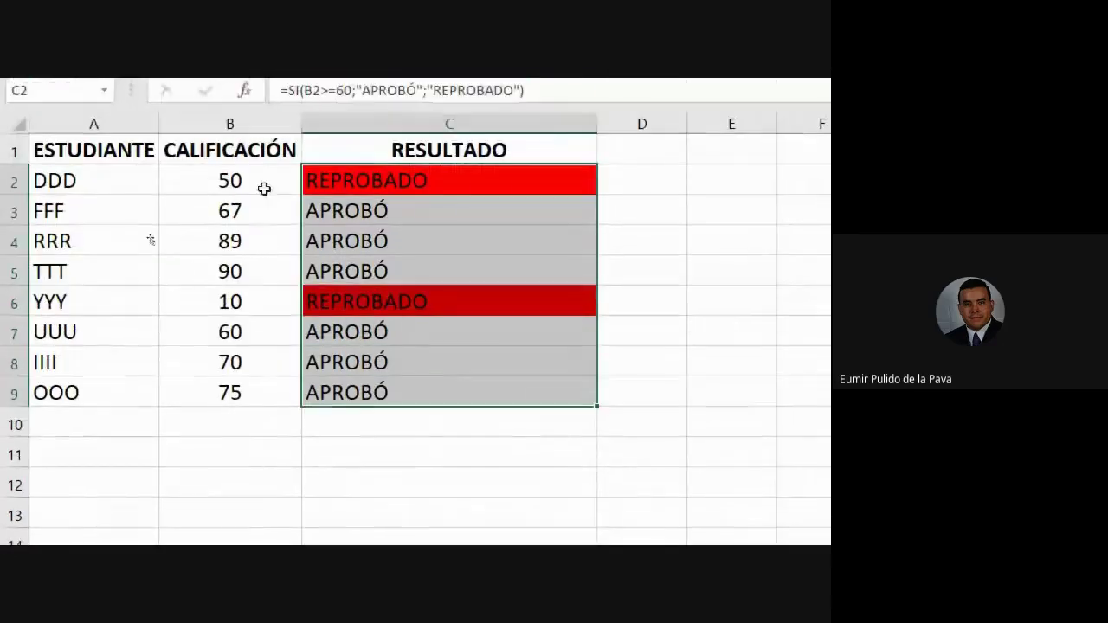
Step: Reselect the results in column C starting from C2
left_click(458, 267)
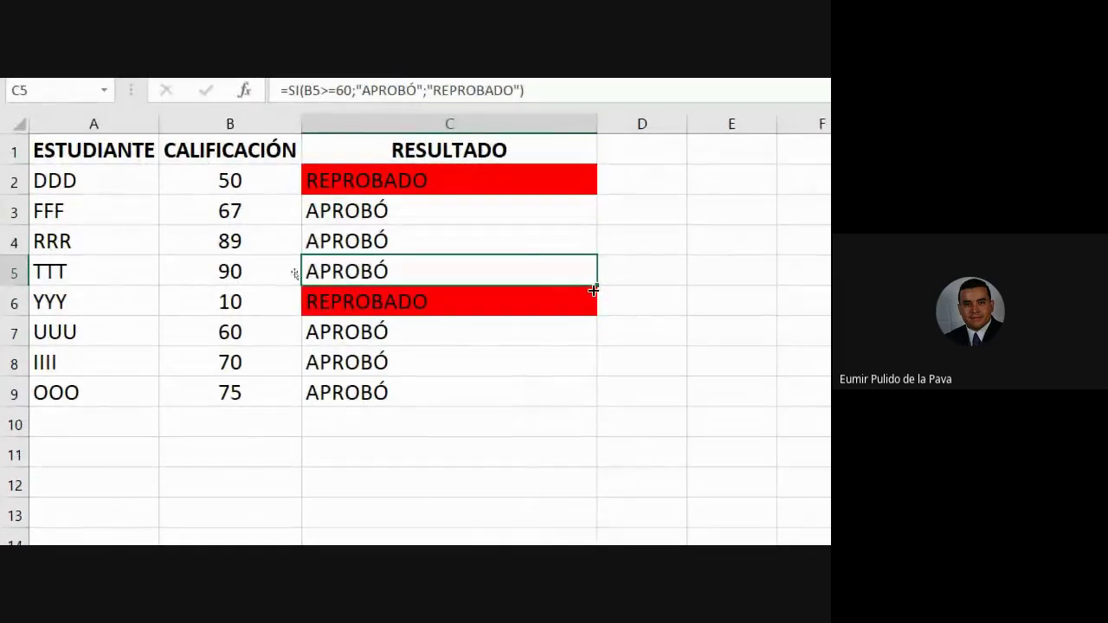
left_click(446, 186)
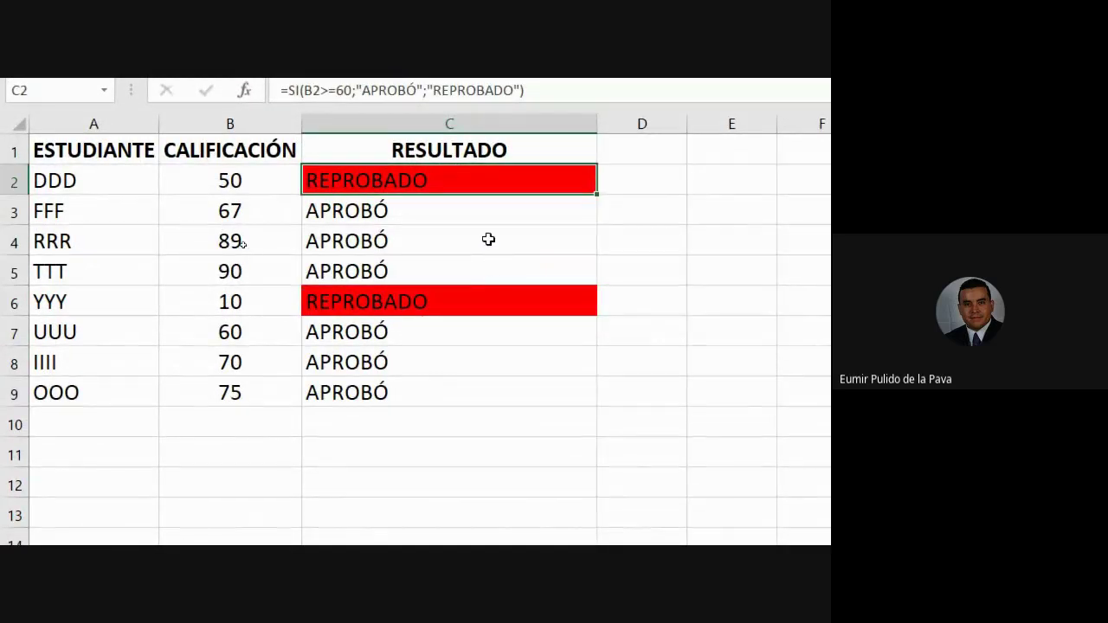
left_click_drag(489, 180, 472, 395)
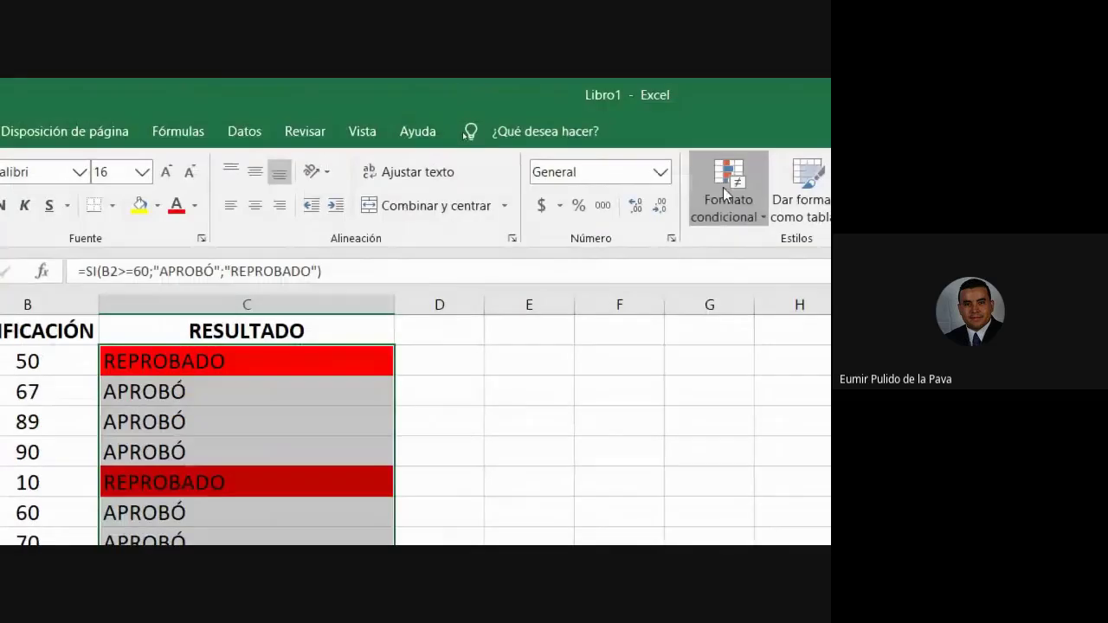
Step: Add a second 'Es igual a' rule giving APROBÓ cells a custom green fill
left_click(723, 187)
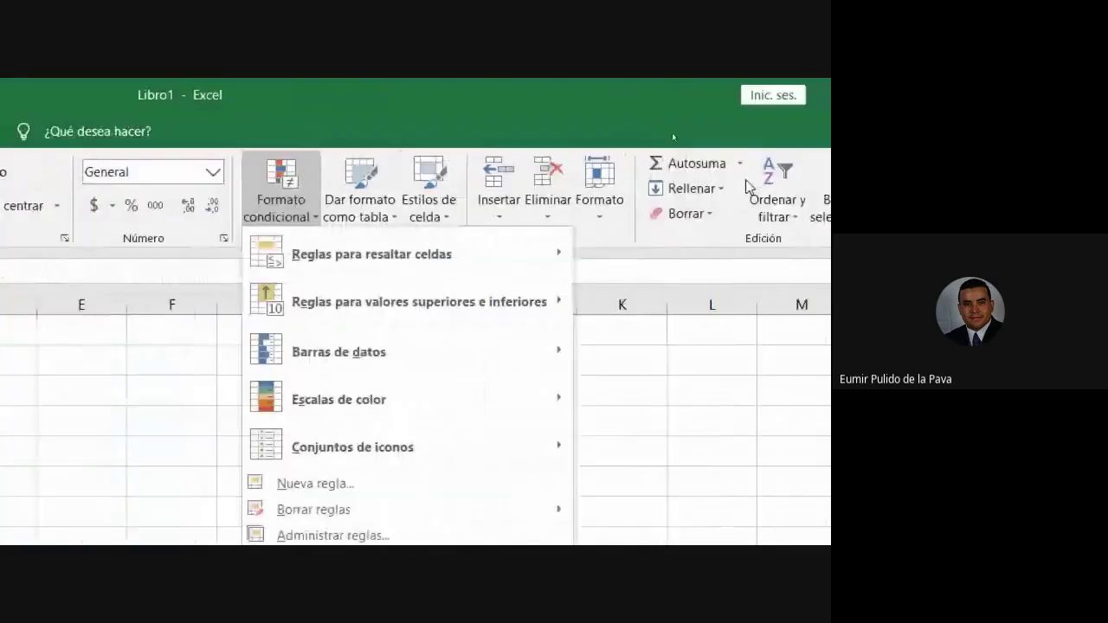
mouse_move(433, 255)
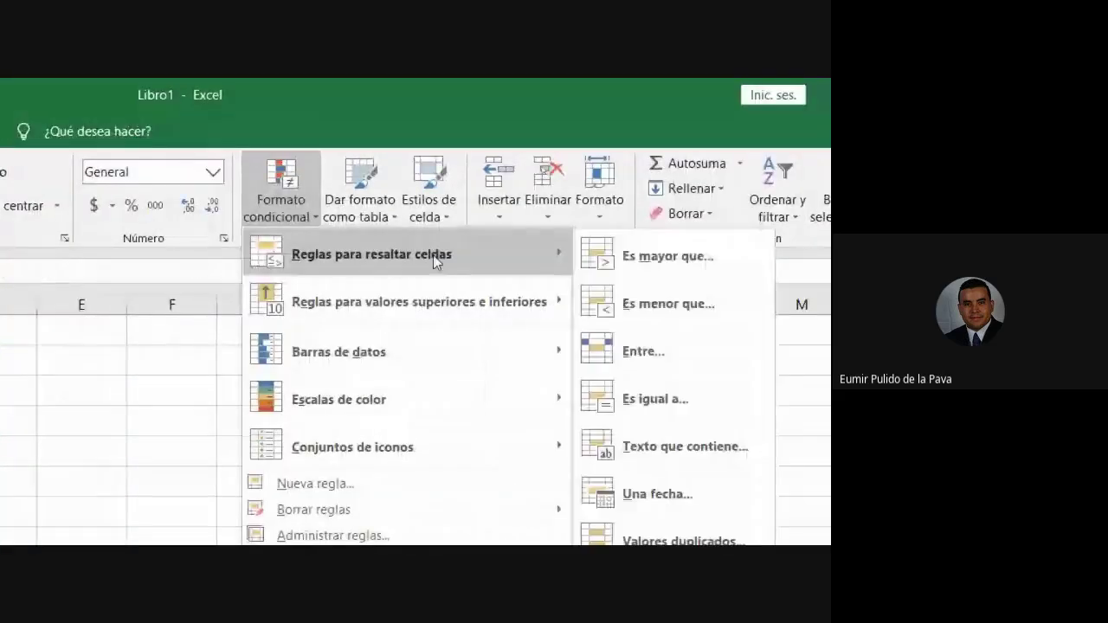
left_click(655, 398)
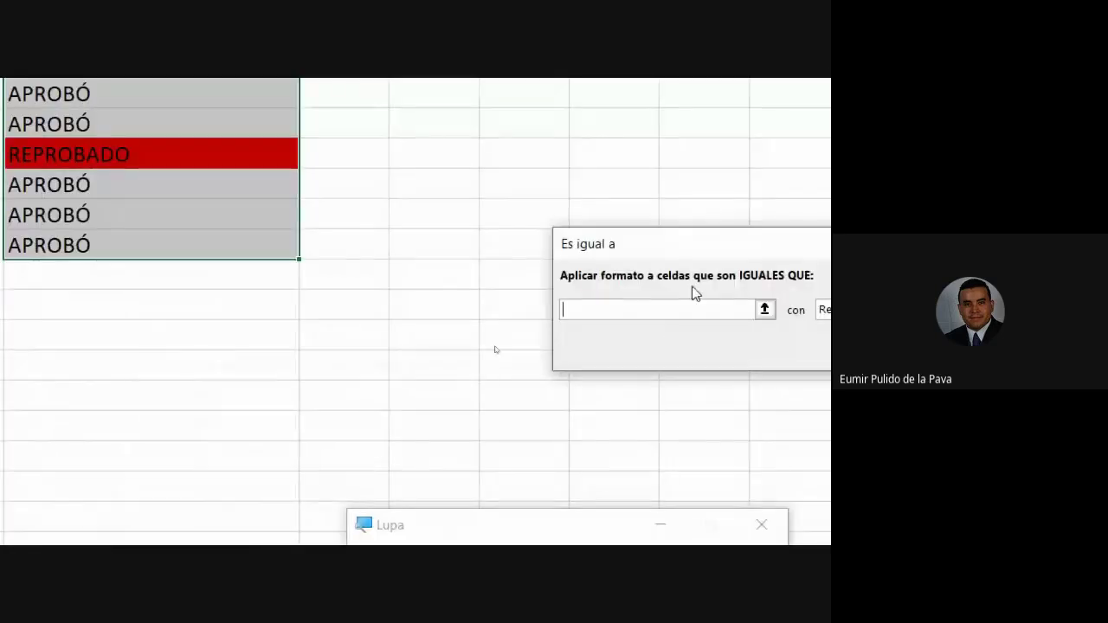
type("APROBÓ")
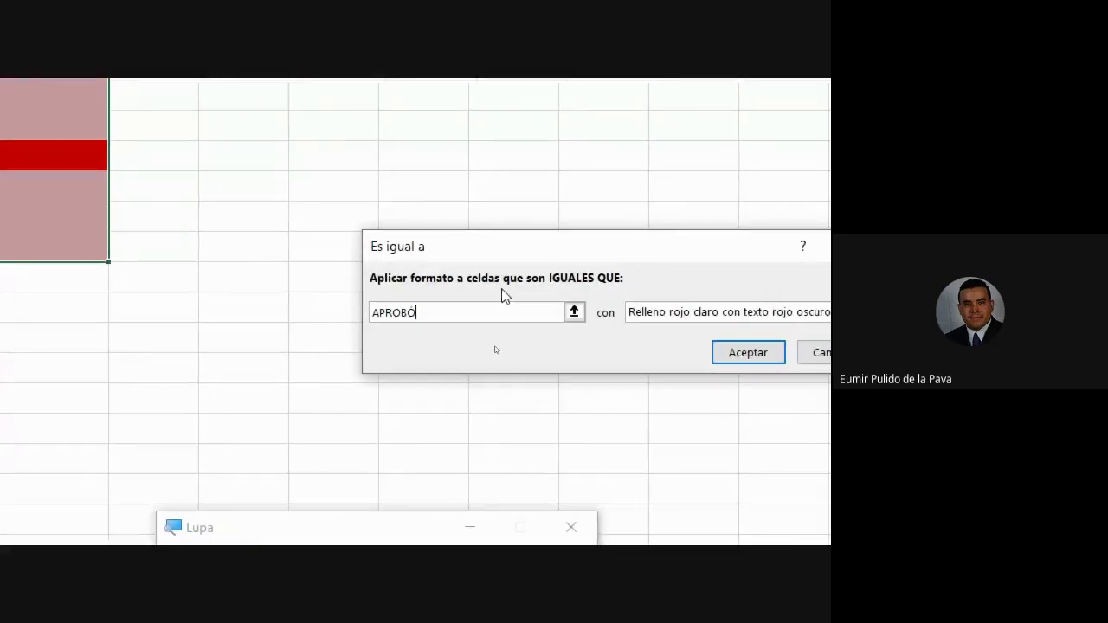
left_click(682, 319)
left_click(656, 421)
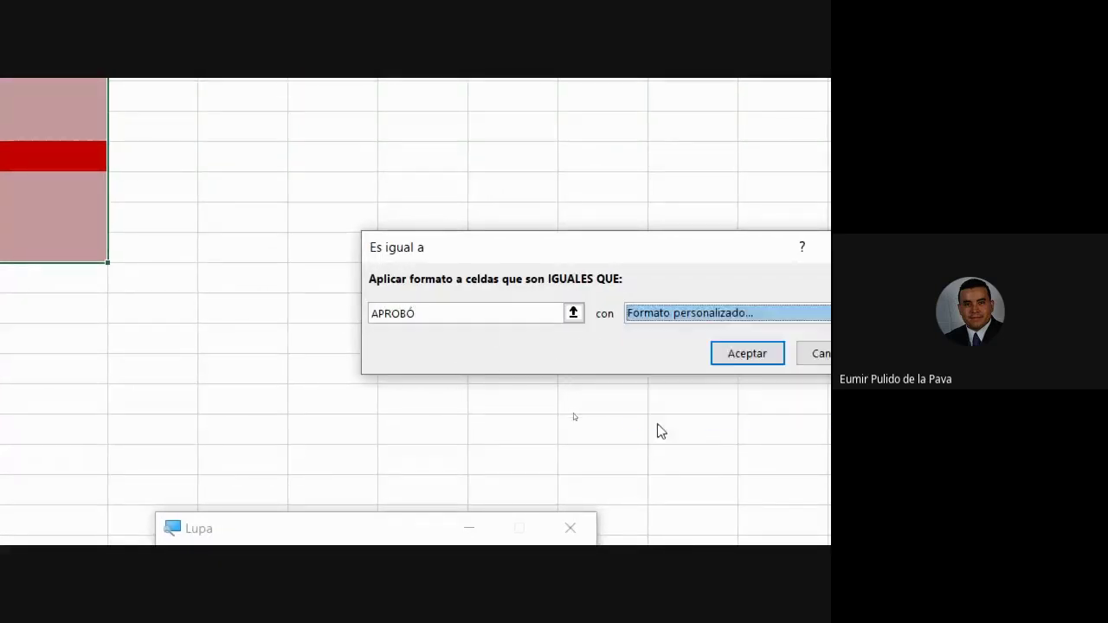
left_click(462, 317)
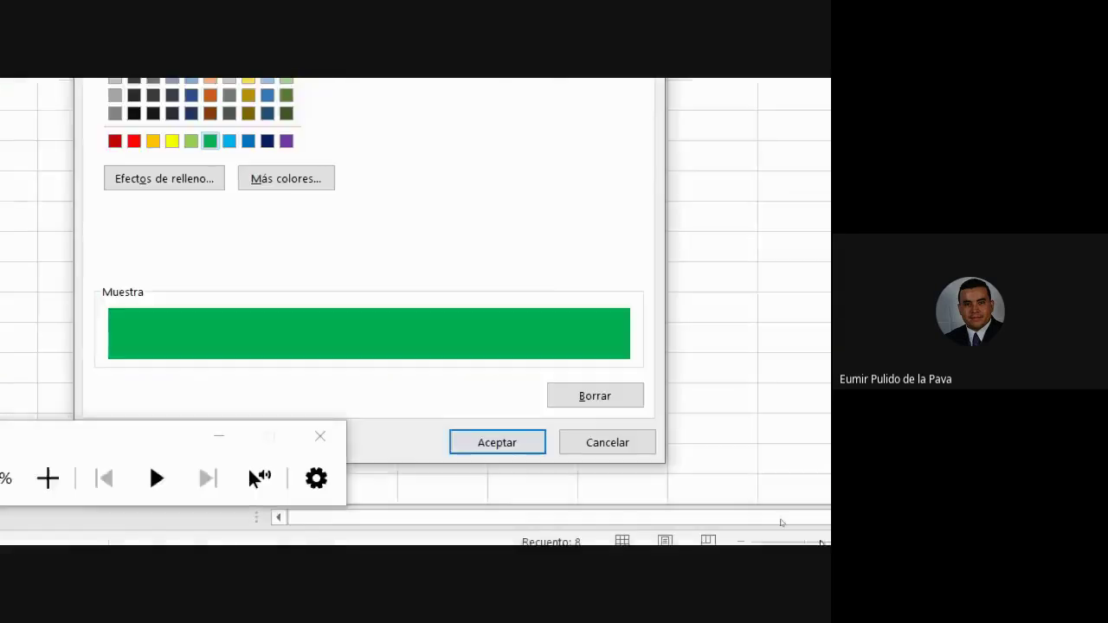
left_click(499, 435)
left_click(483, 251)
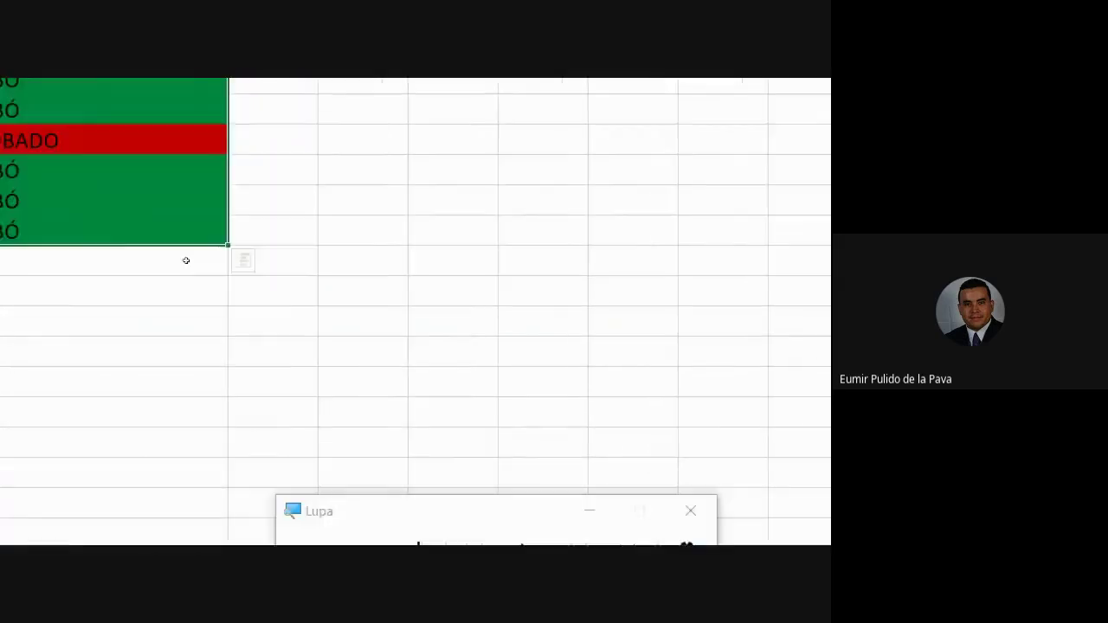
left_click(380, 378)
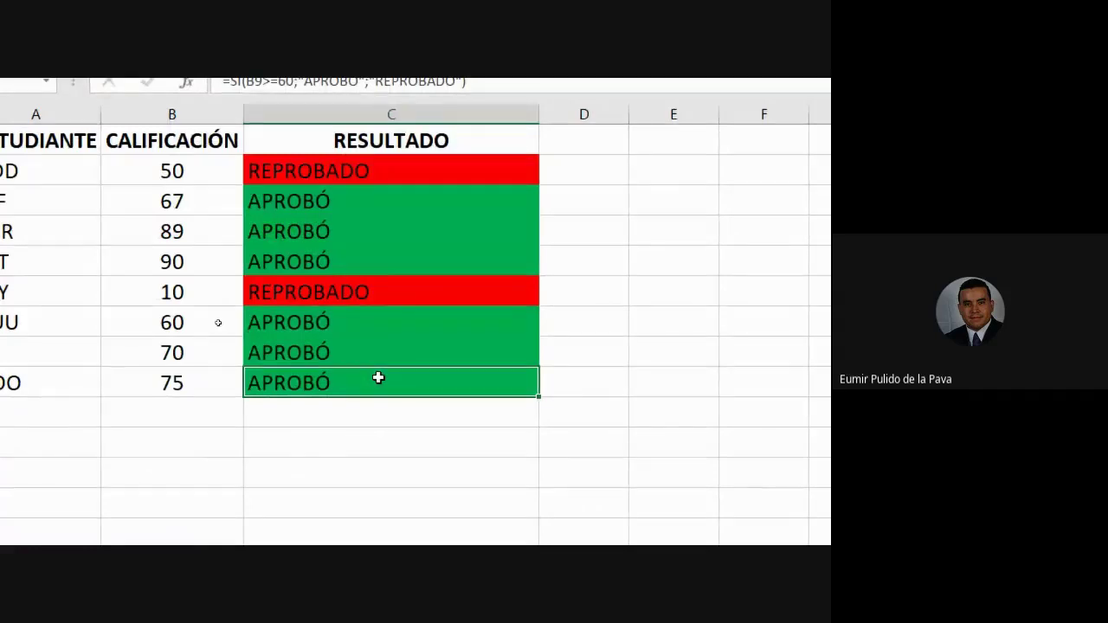
Step: Open C2's SI formula, highlight it, and close the edit
left_click(435, 187)
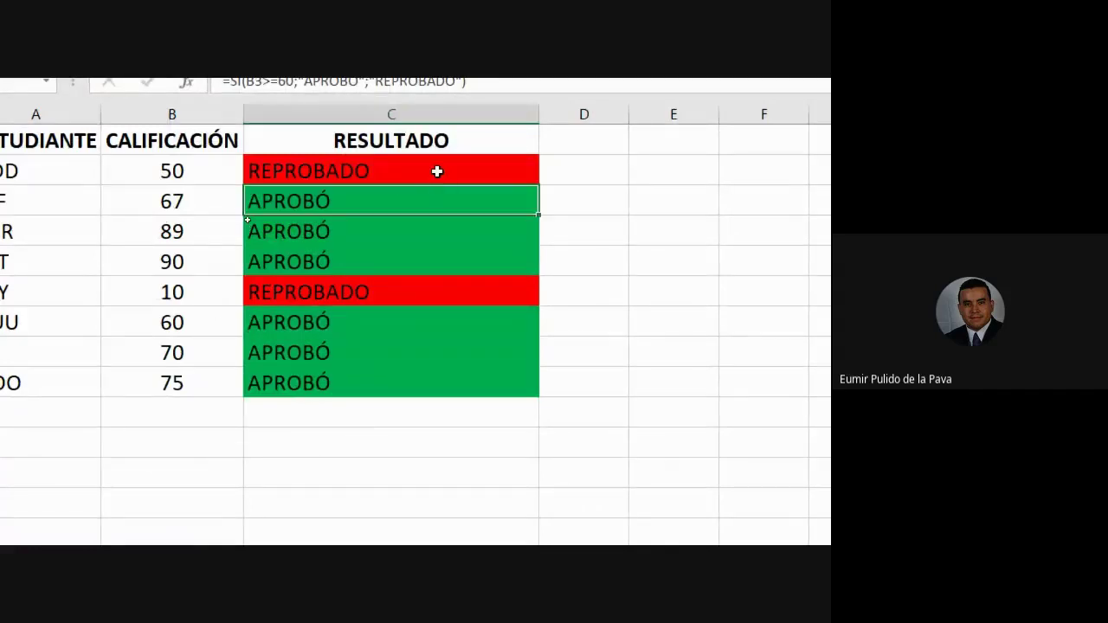
double_click(435, 171)
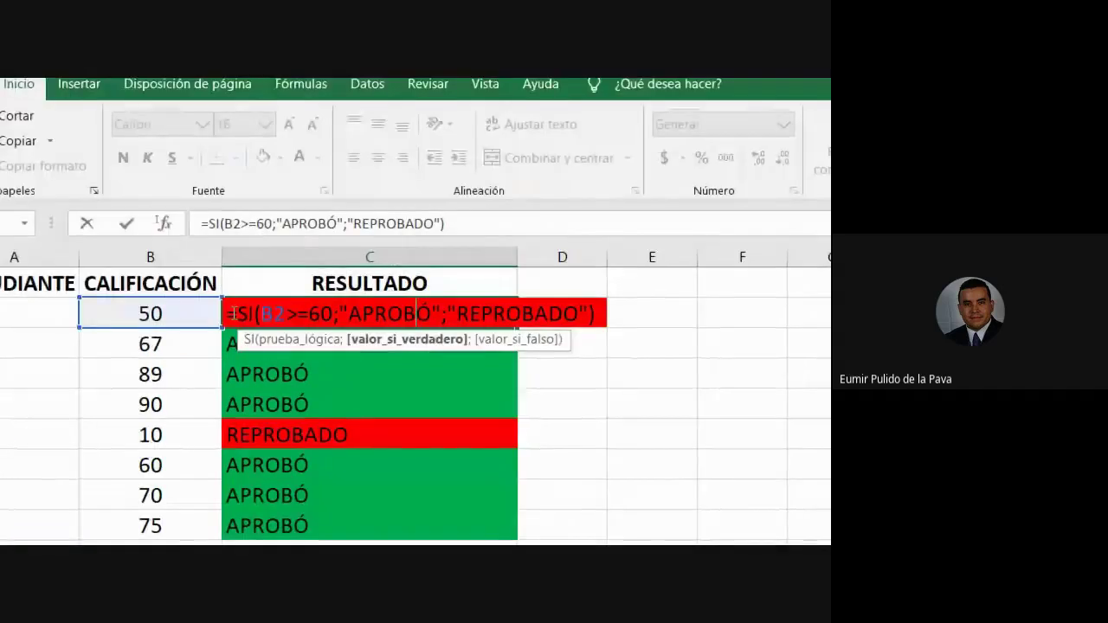
left_click_drag(238, 315, 579, 322)
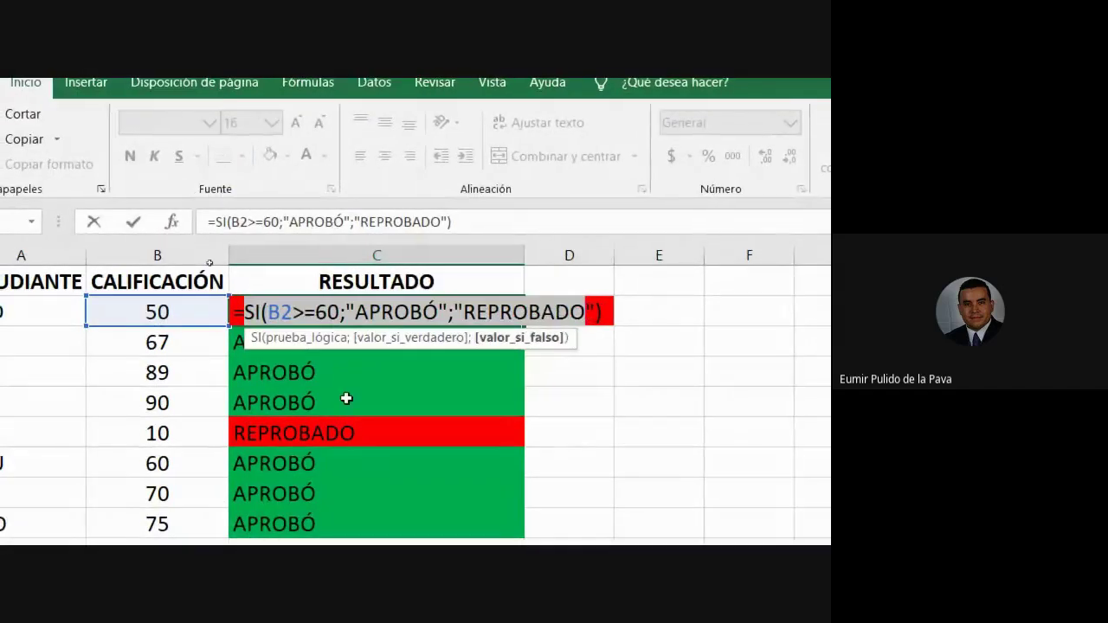
key("Return")
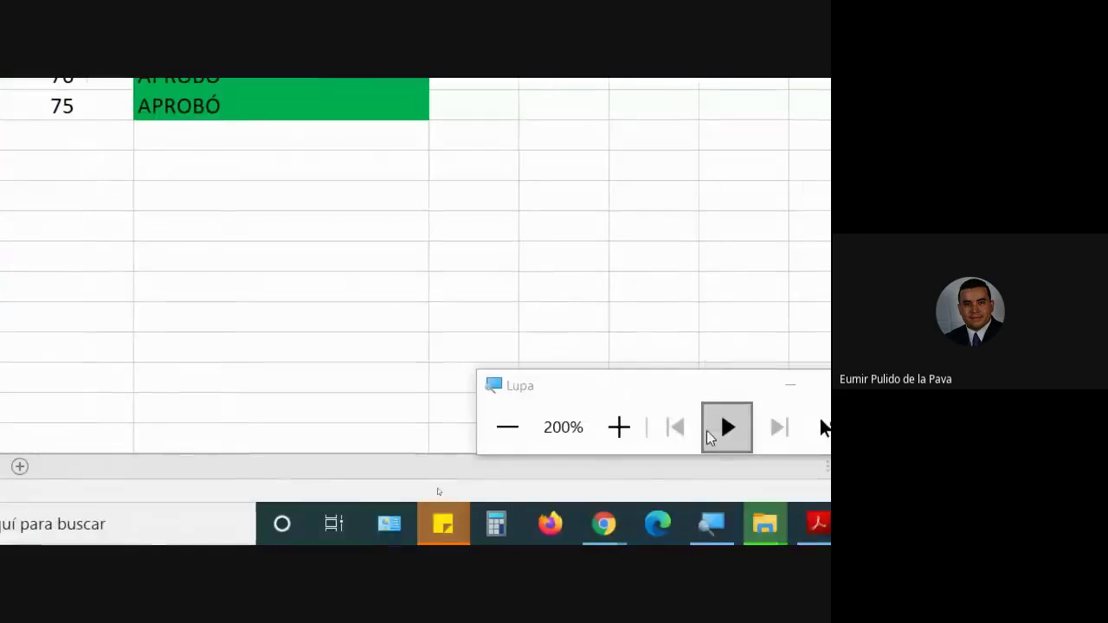
Step: Admit the waiting participant in Google Meet and return to Excel
mouse_move(556, 510)
left_click(416, 414)
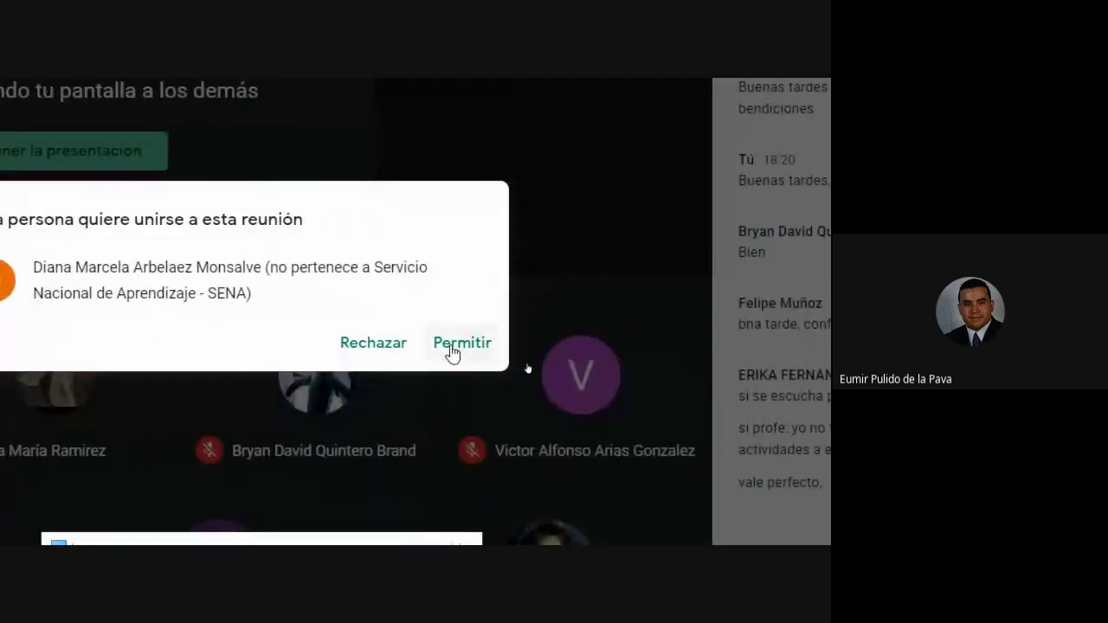
left_click(453, 346)
left_click(437, 522)
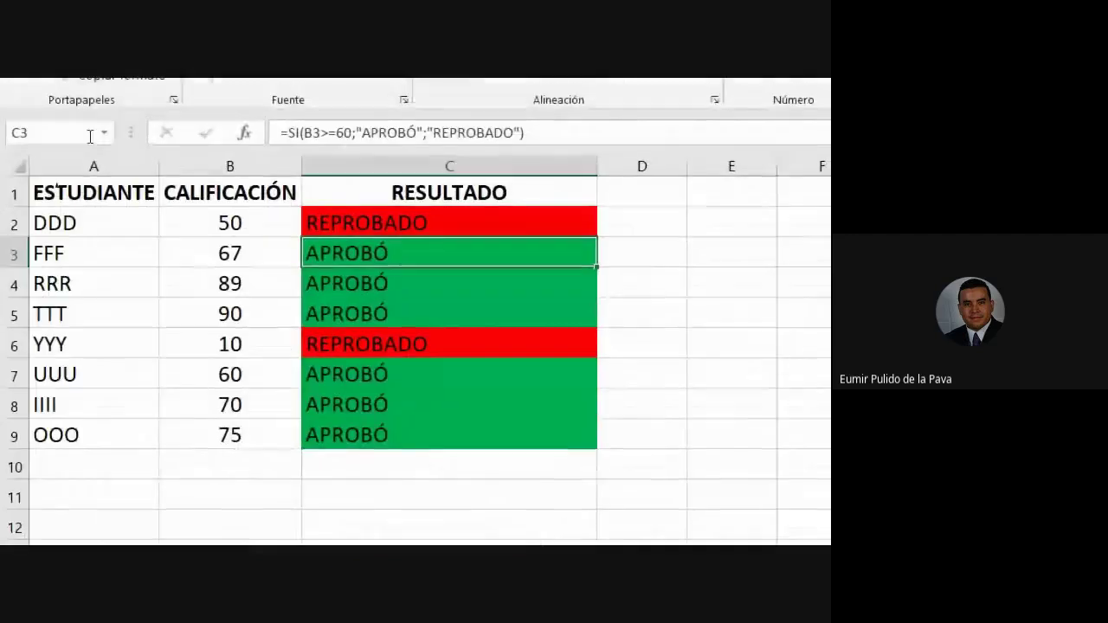
Step: Enter grades 60 in B2 and 57 in B3, then open C2's formula
left_click(396, 322)
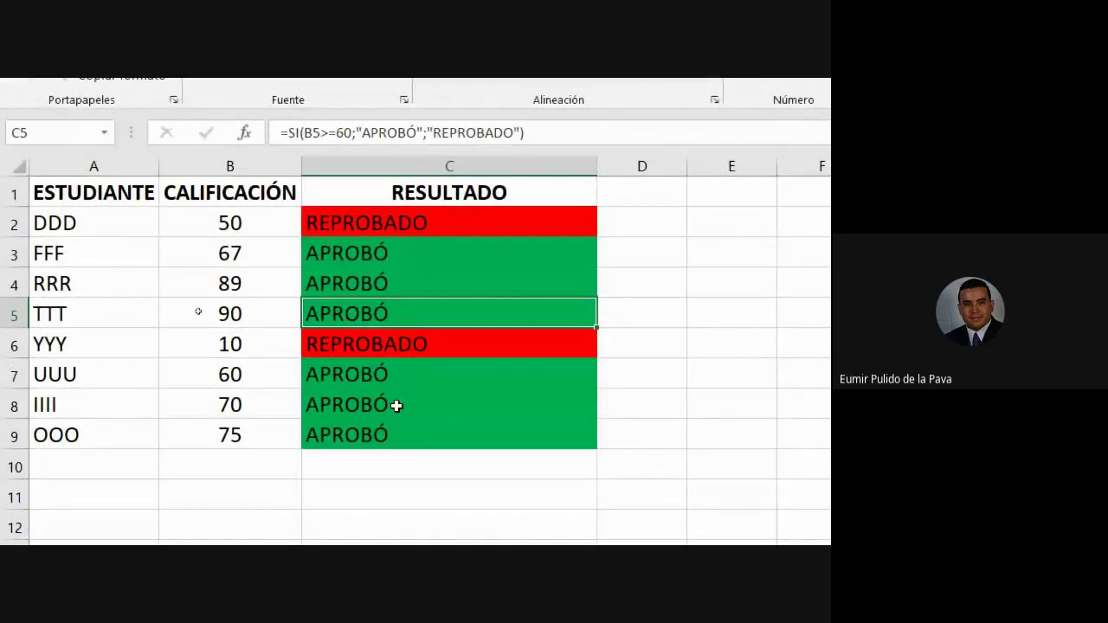
left_click(232, 221)
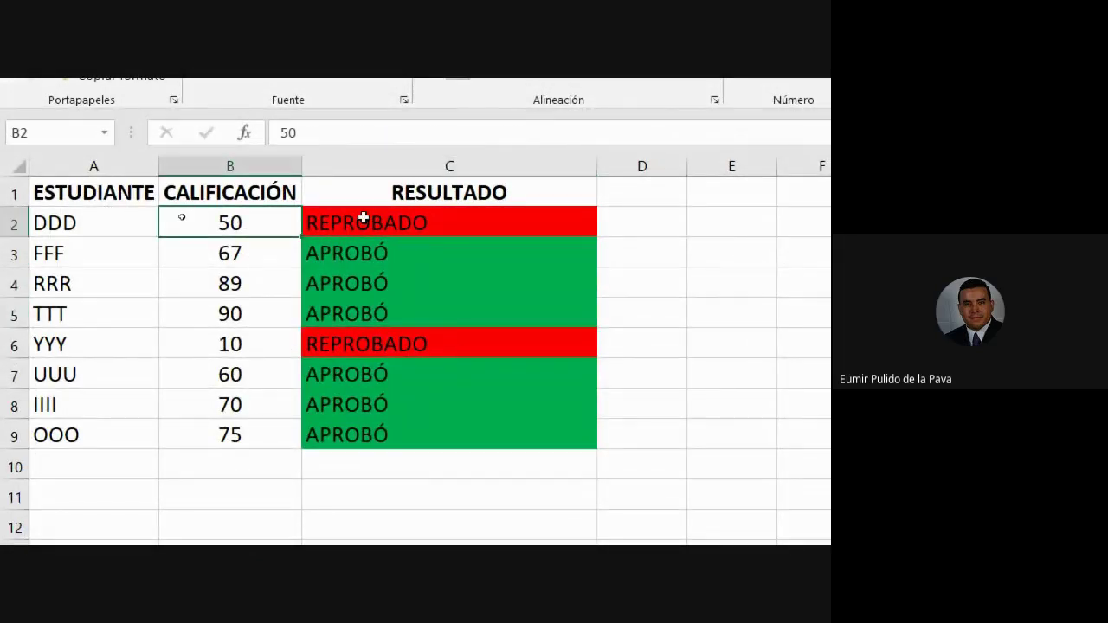
type("60")
key("Return")
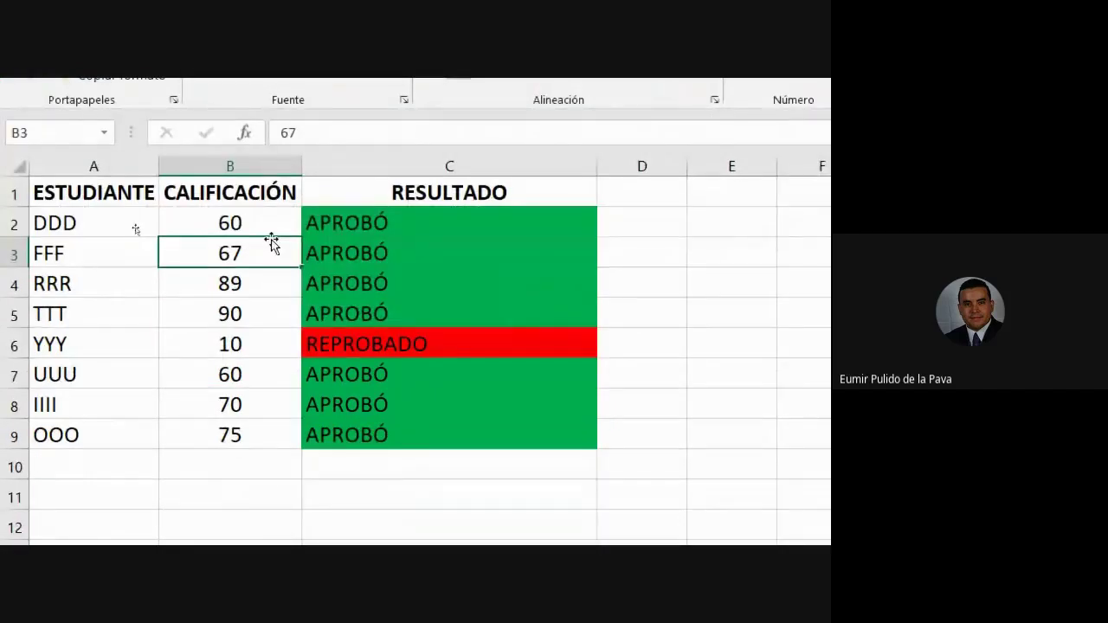
type("57")
key("Return")
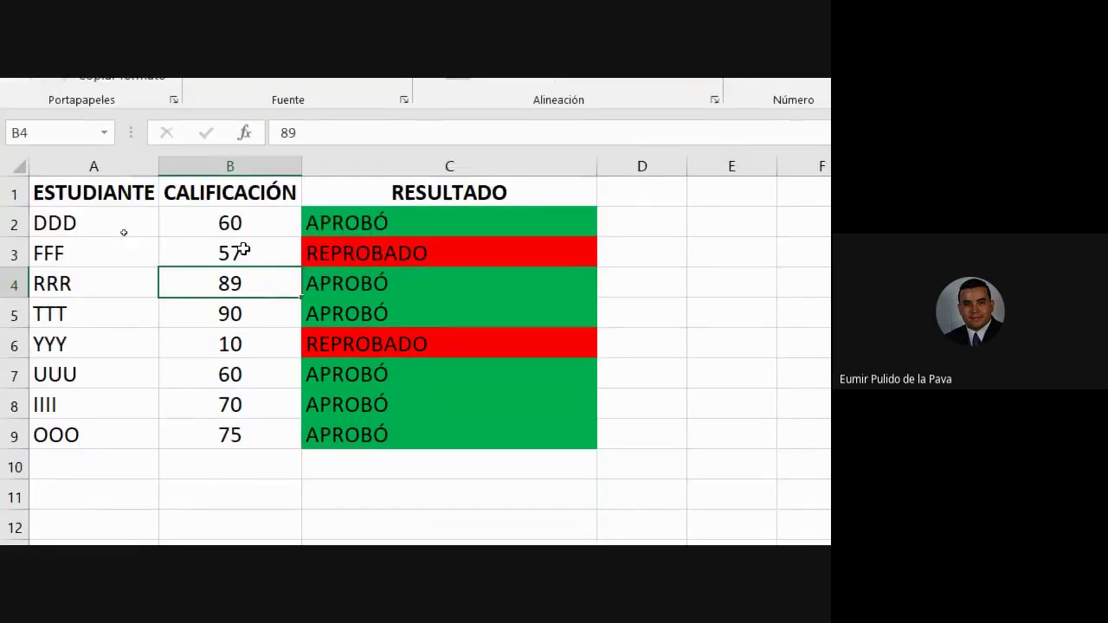
double_click(384, 223)
left_click_drag(306, 222, 692, 213)
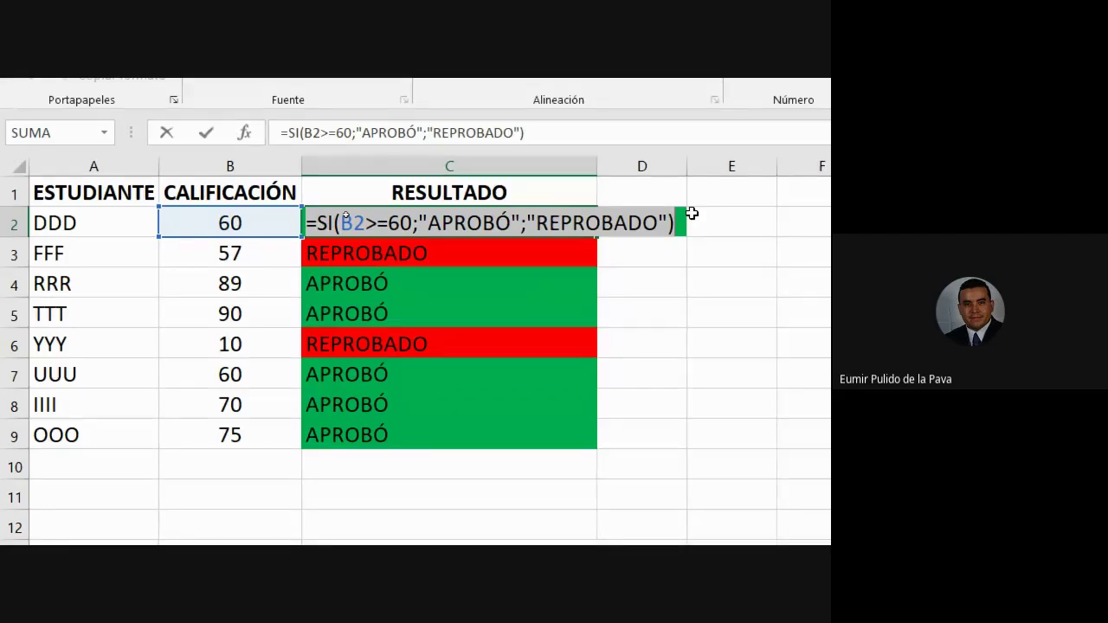
Step: Increase C2's font size to 20
key("Escape")
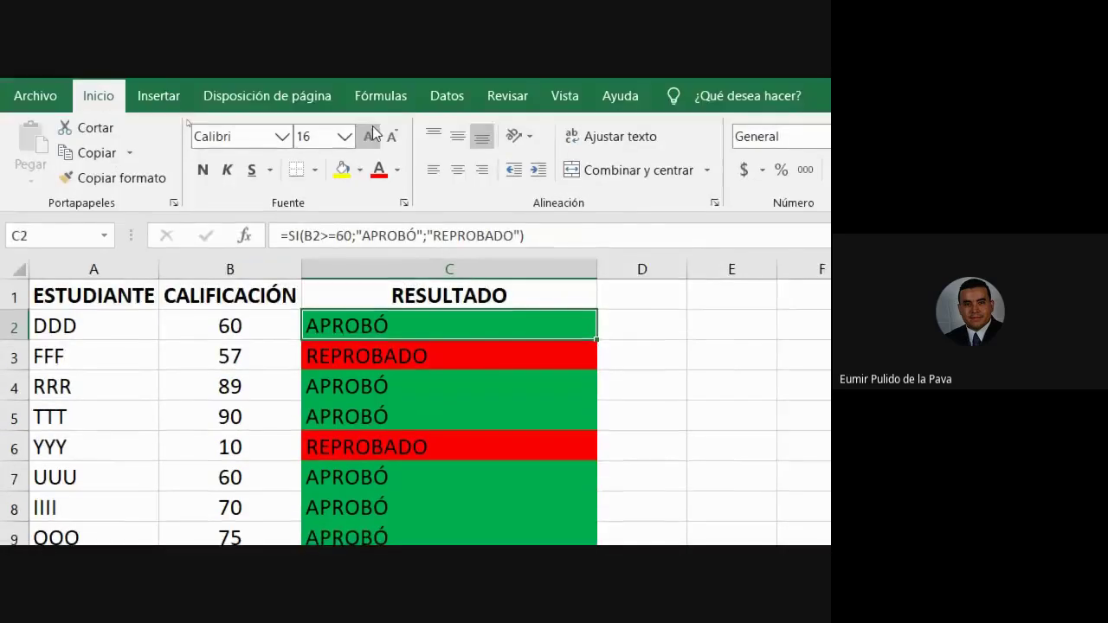
left_click(372, 134)
left_click(372, 134)
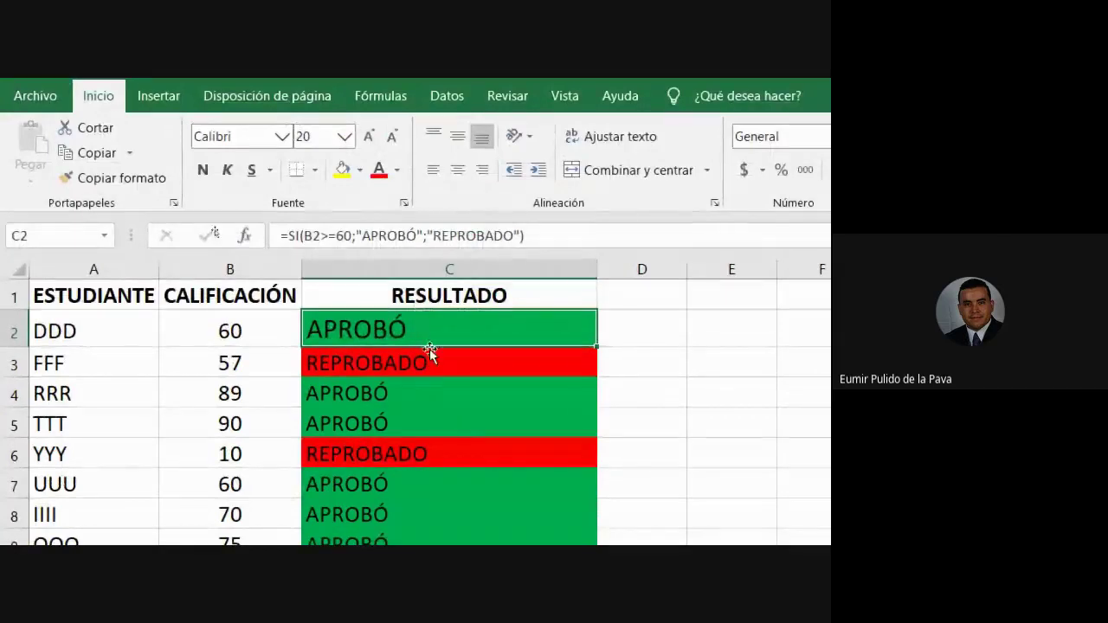
Step: Edit C2's formula, erase the B2 reference and highlight the >=60 condition
double_click(428, 344)
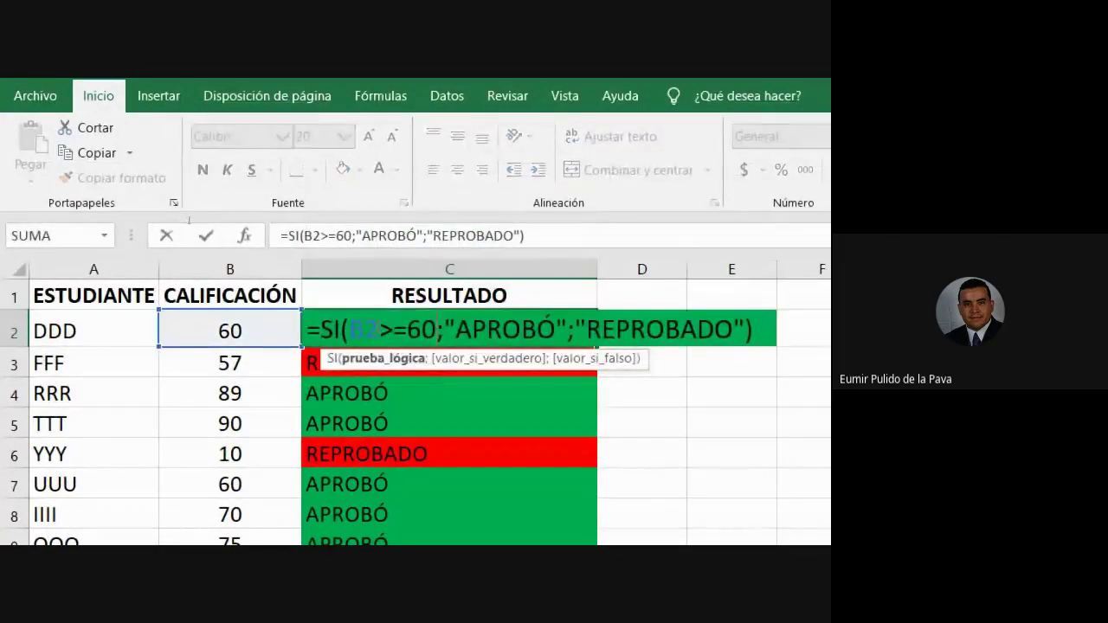
key("BackSpace")
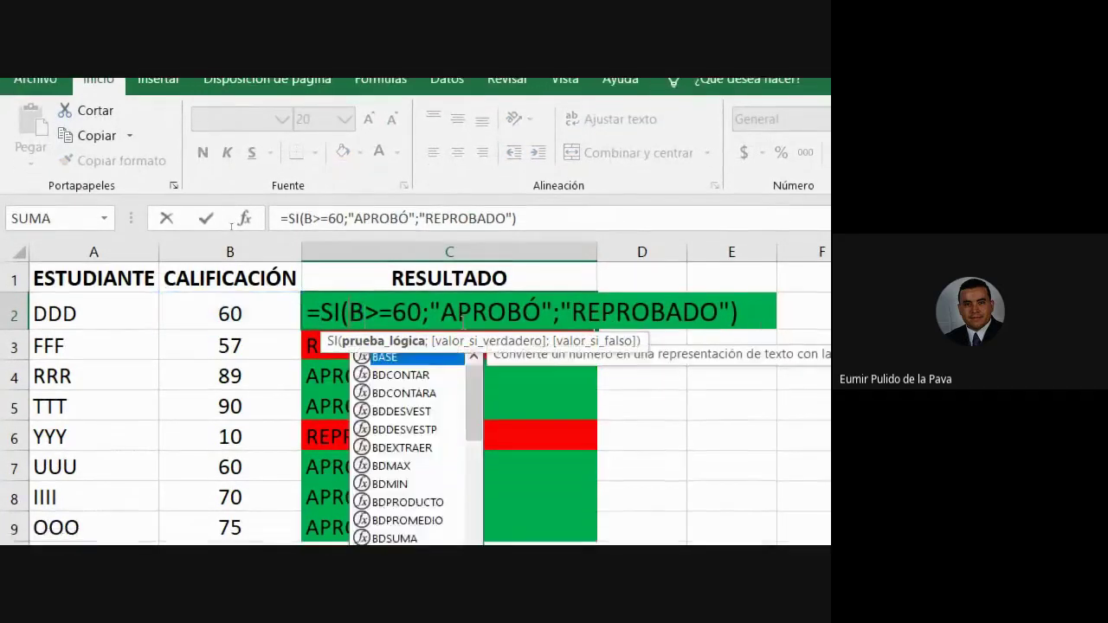
key("BackSpace")
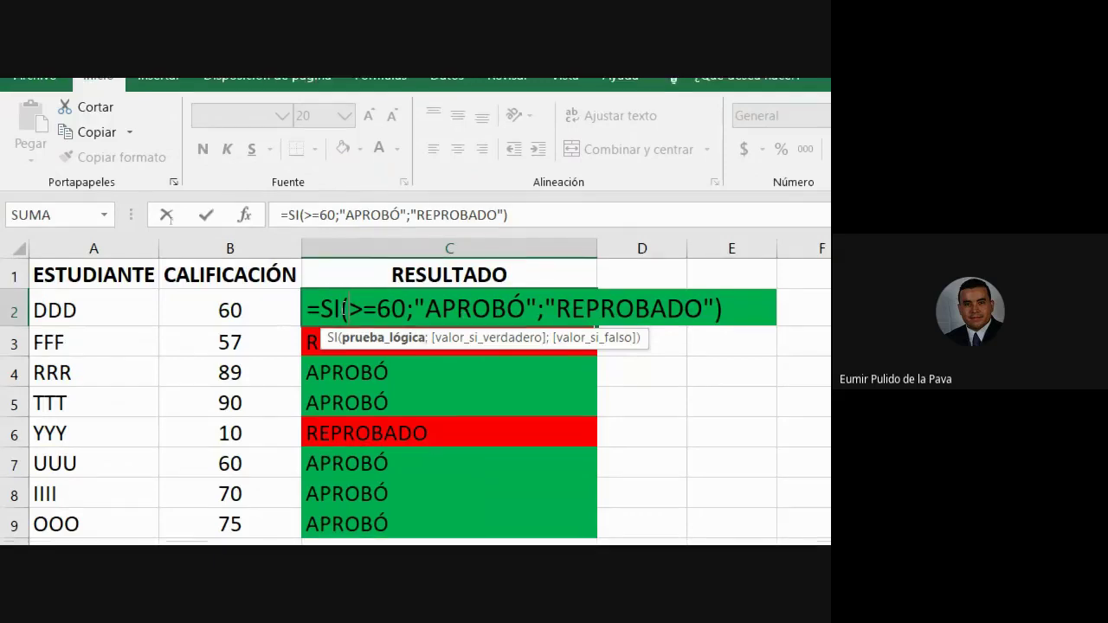
left_click_drag(350, 310, 406, 310)
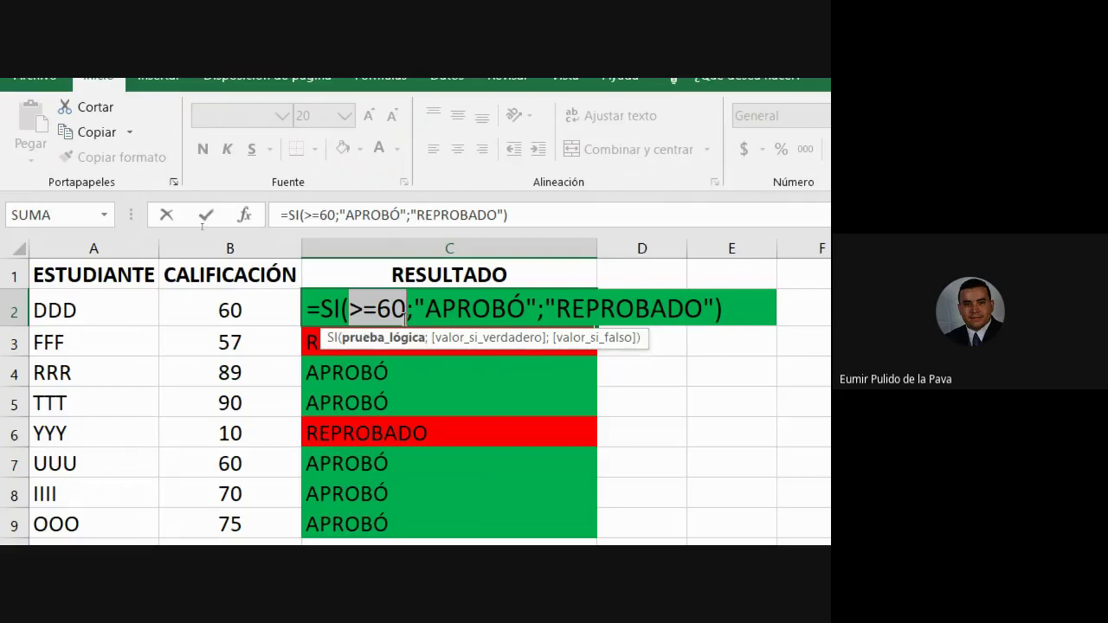
left_click(378, 310)
left_click_drag(350, 310, 407, 310)
left_click(353, 310)
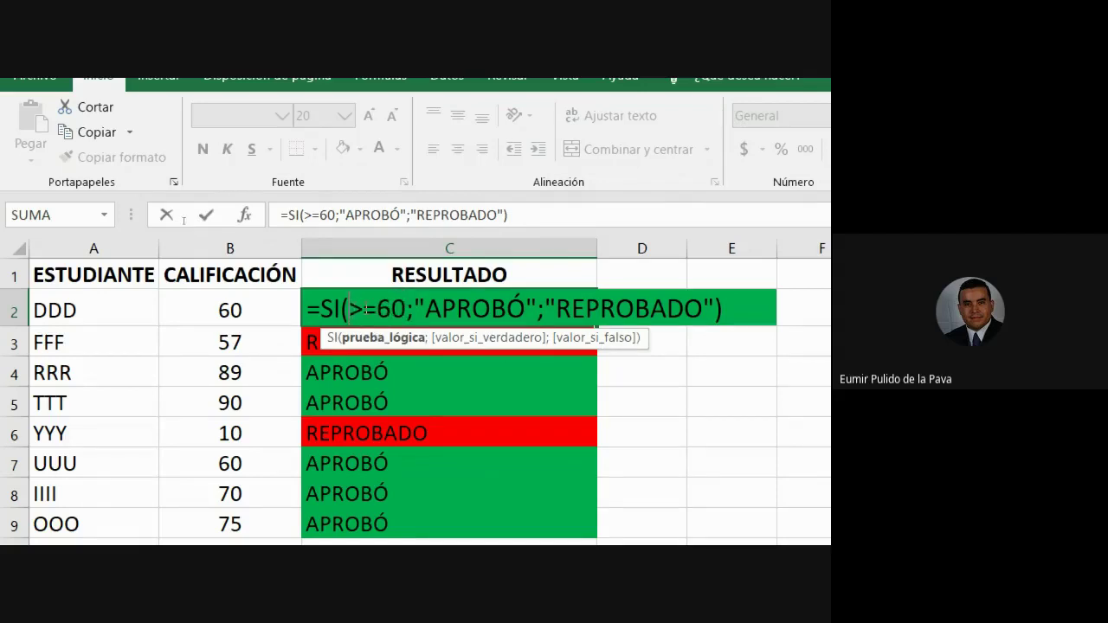
key("shift+Right")
key("shift+Right")
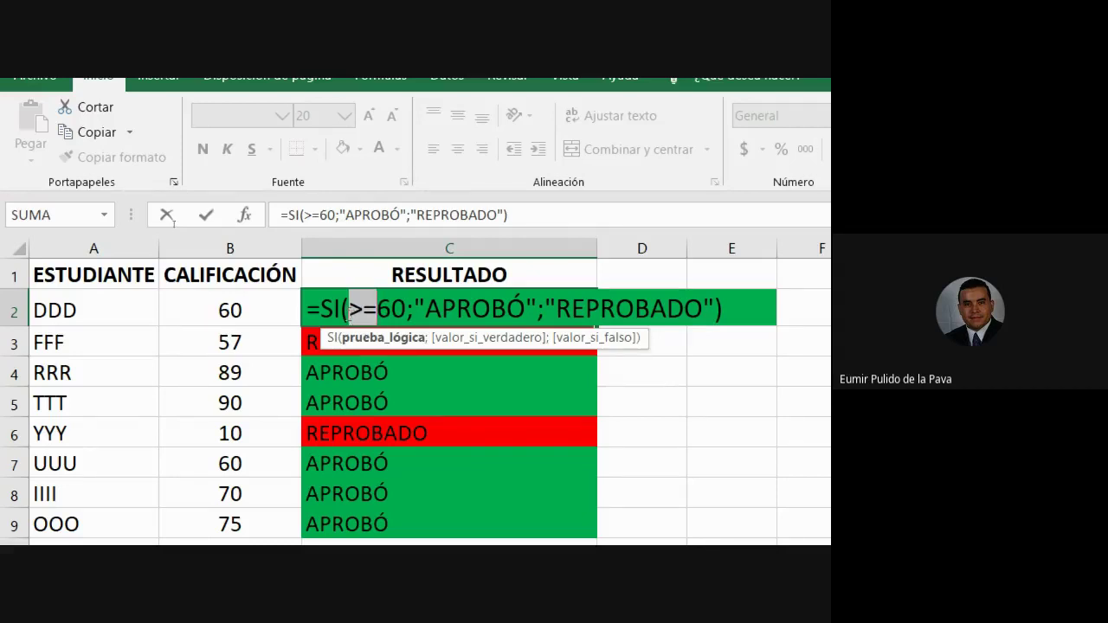
key("Left")
key("shift+Right")
key("shift+Right")
key("shift+Right")
Step: Delete >=60 after B2 in C2's formula and retype the semicolon
left_click(243, 312)
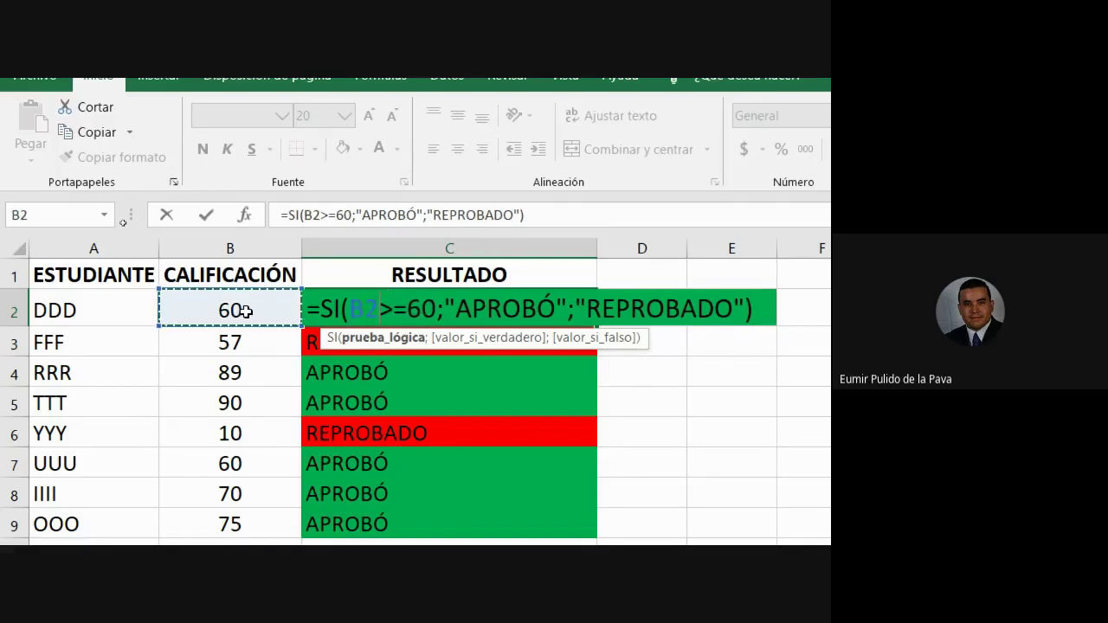
key("Delete")
key("Delete")
key("Delete")
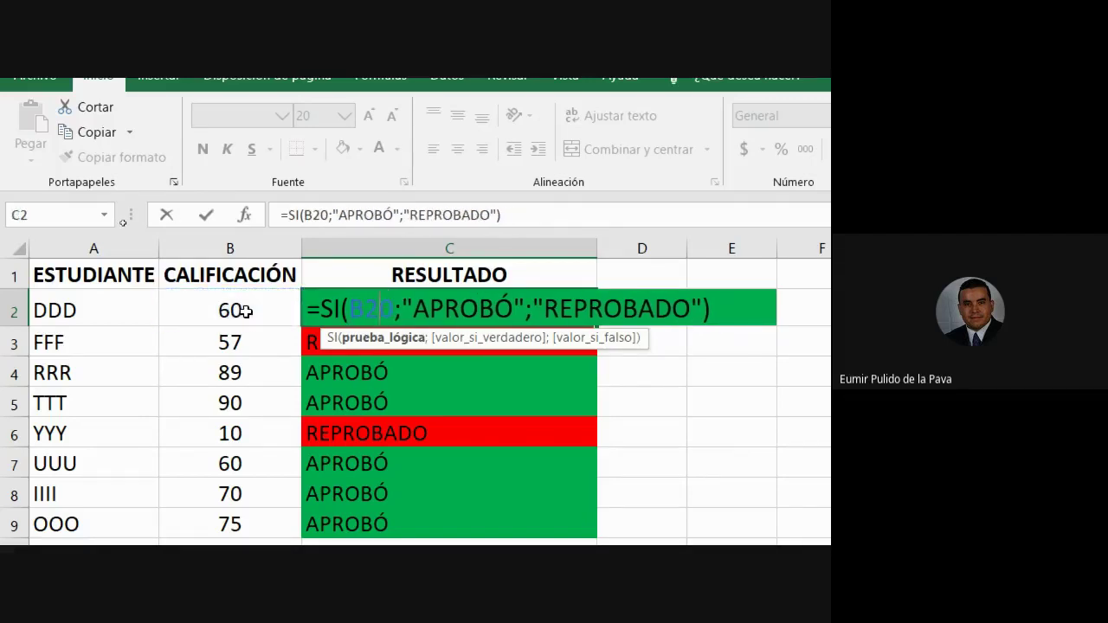
key("Delete")
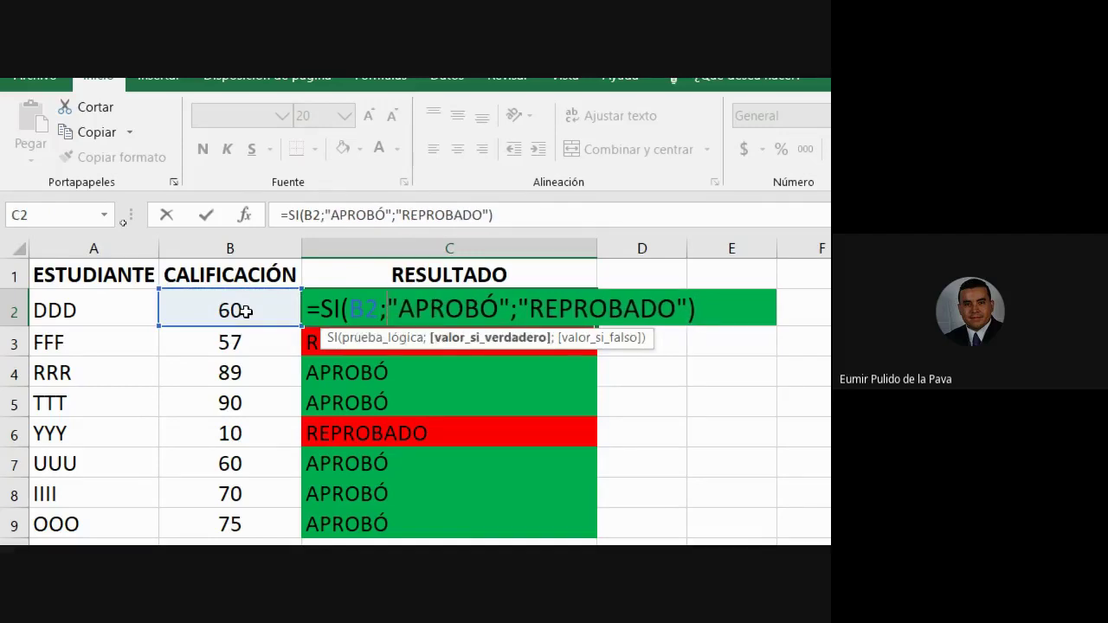
type(";")
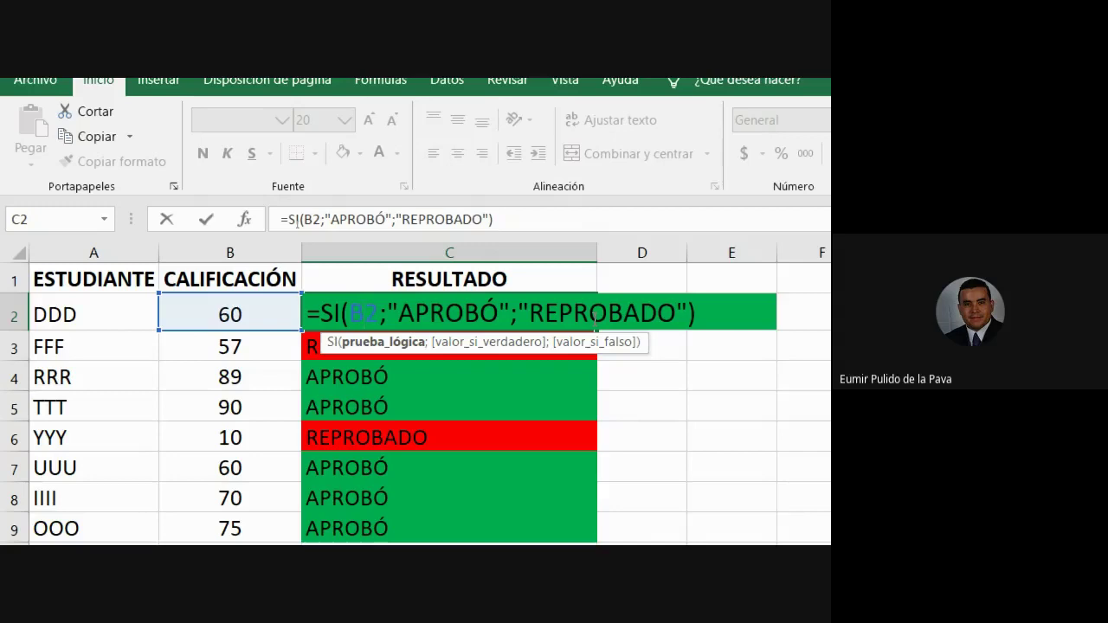
left_click_drag(350, 312, 379, 313)
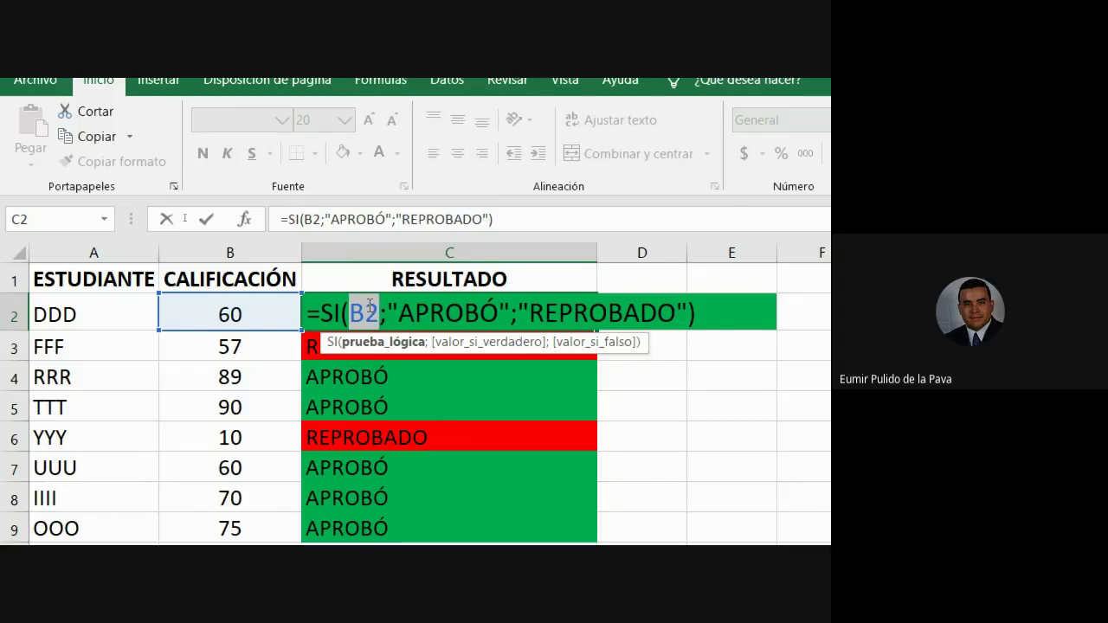
key("super+plus")
Step: Admit two more people waiting in Google Meet, returning to Excel after each
mouse_move(616, 528)
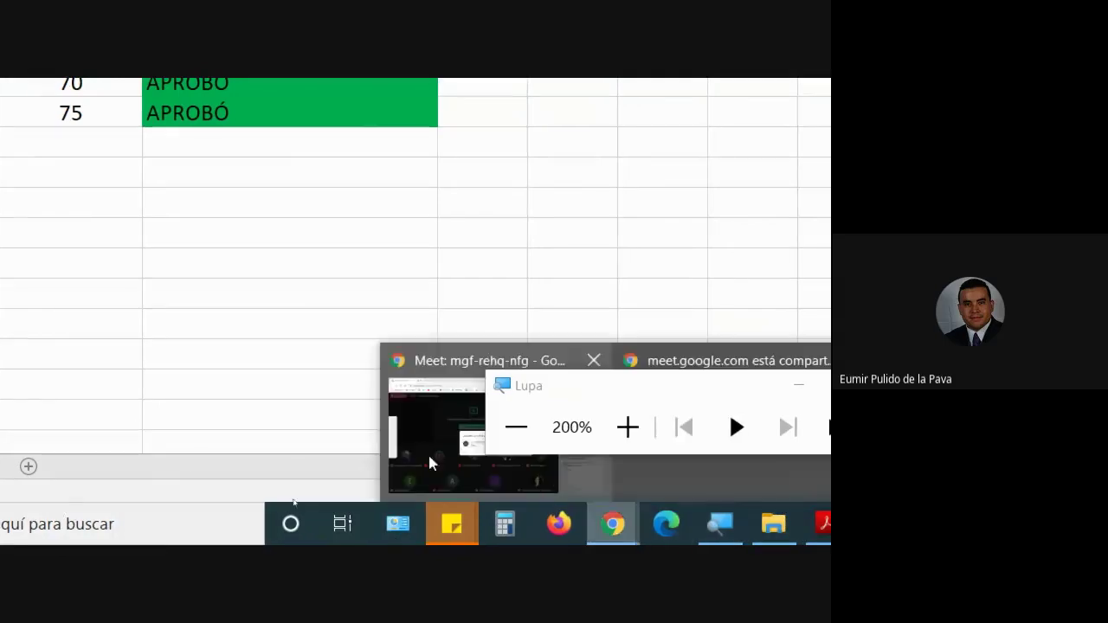
left_click(442, 415)
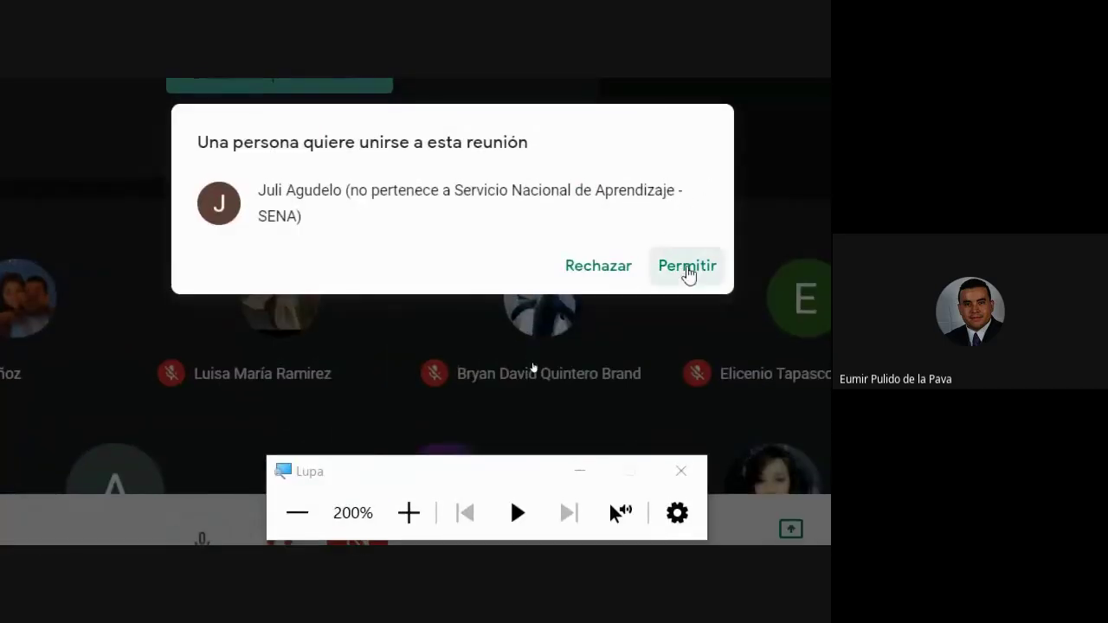
left_click(685, 266)
left_click(662, 523)
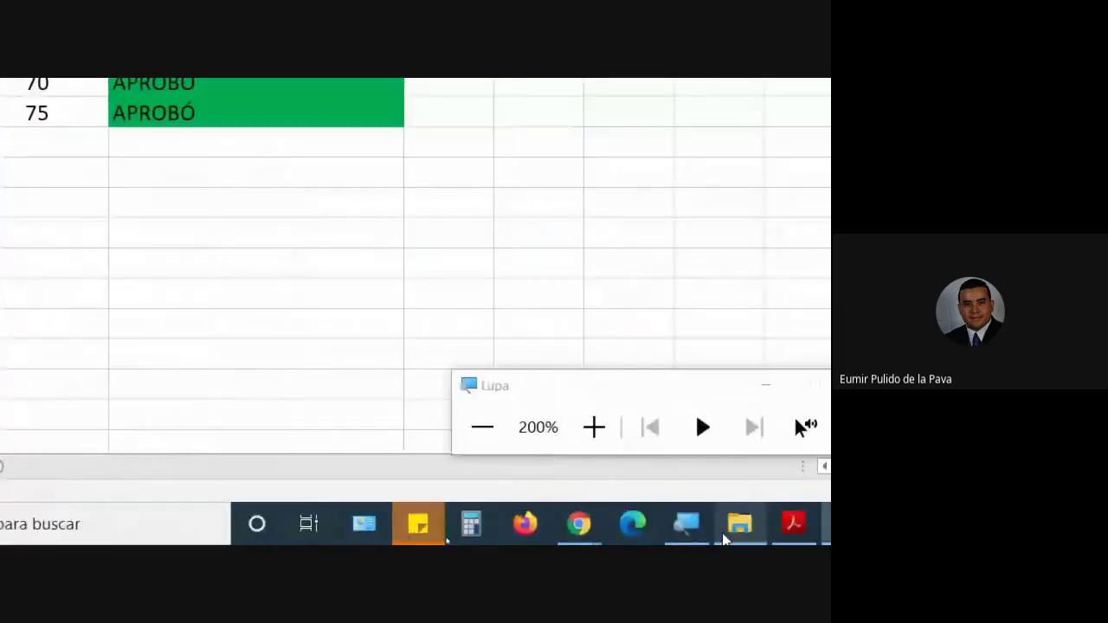
mouse_move(579, 524)
left_click(386, 457)
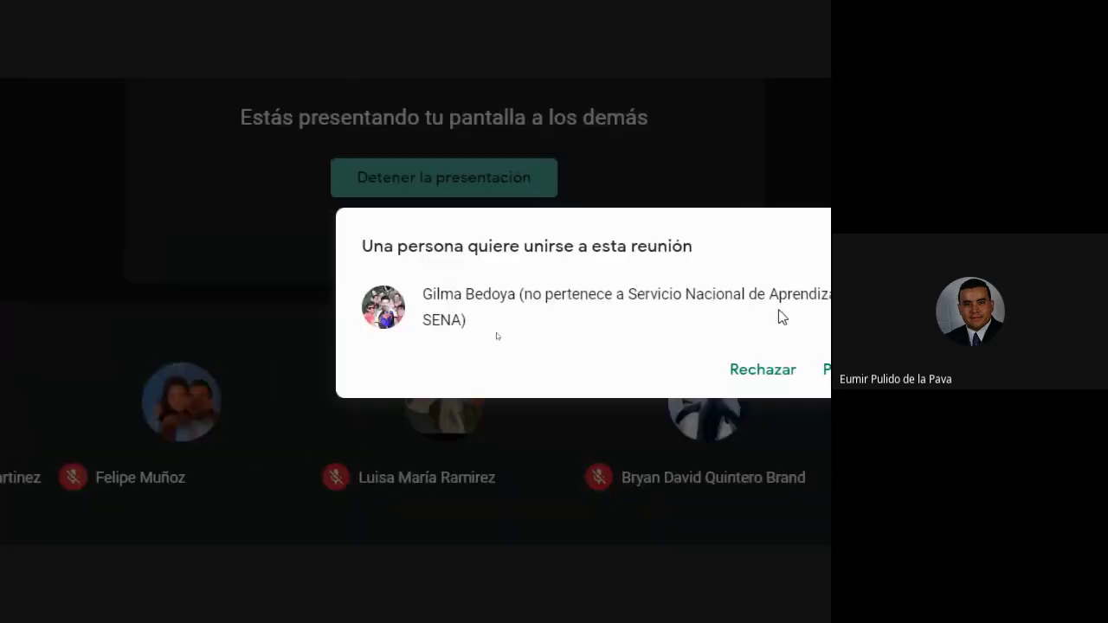
left_click(778, 373)
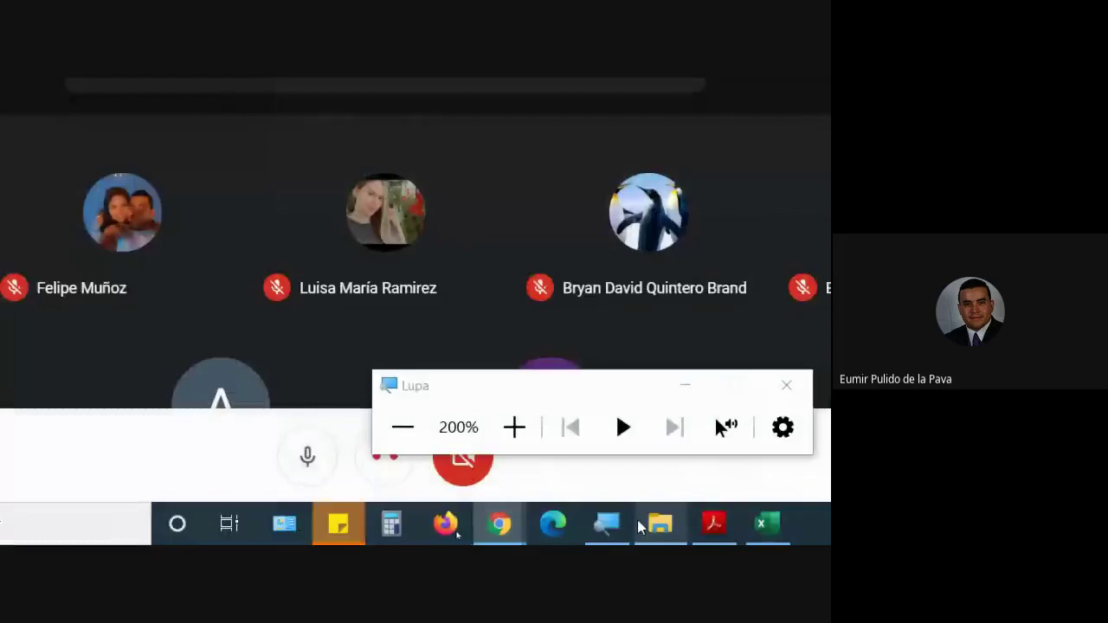
left_click(767, 524)
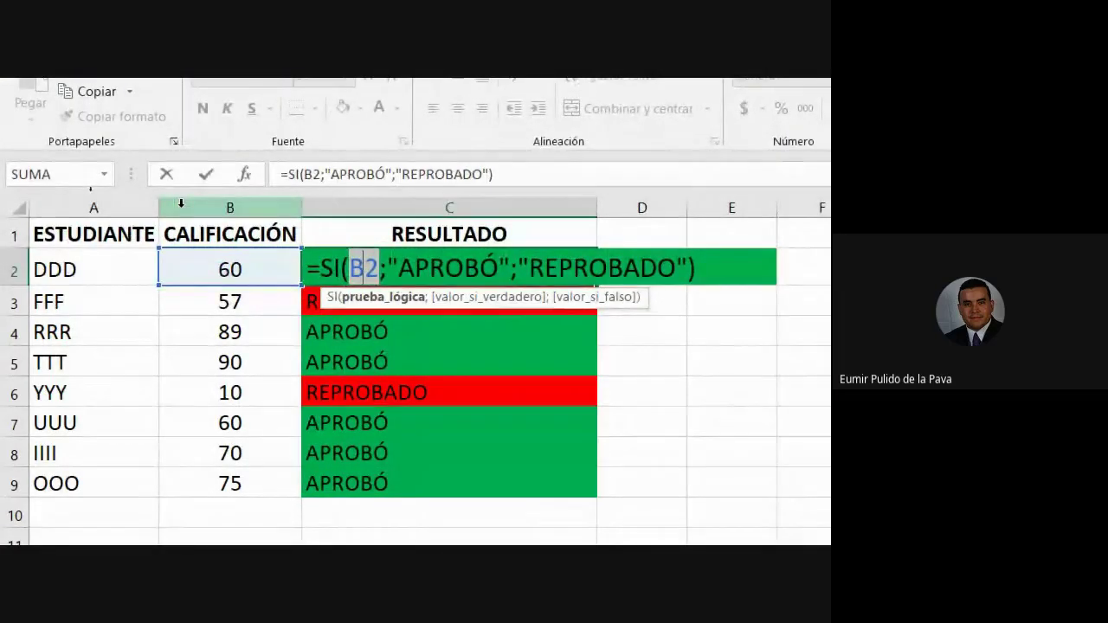
Step: Restore the B2>=60 test in C2's formula and confirm it, showing APROBÓ
type("=")
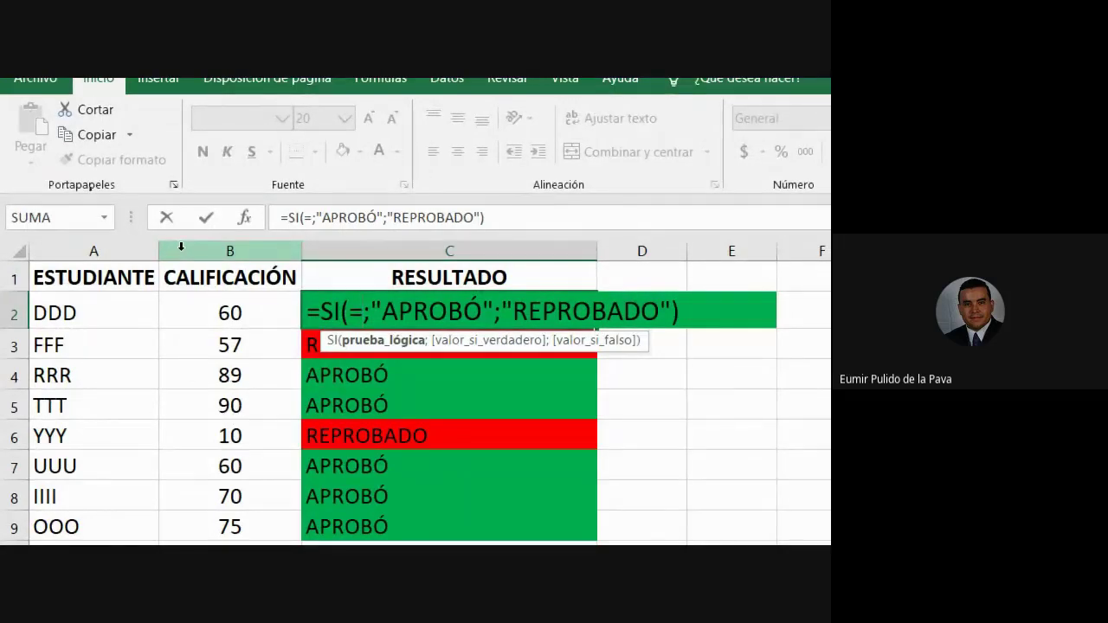
key("BackSpace")
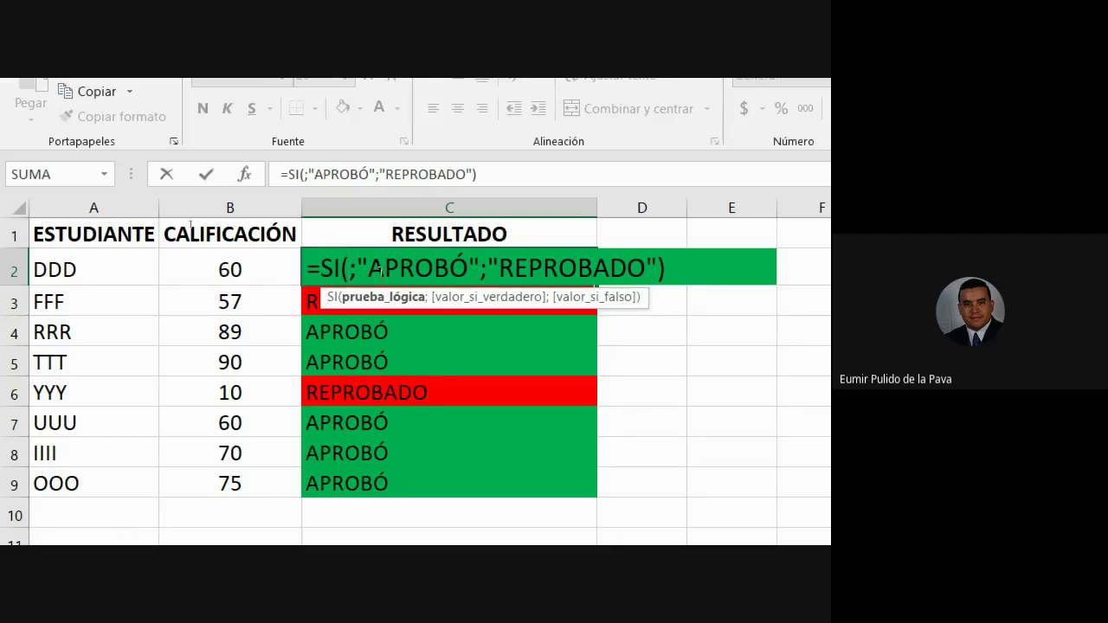
left_click(249, 269)
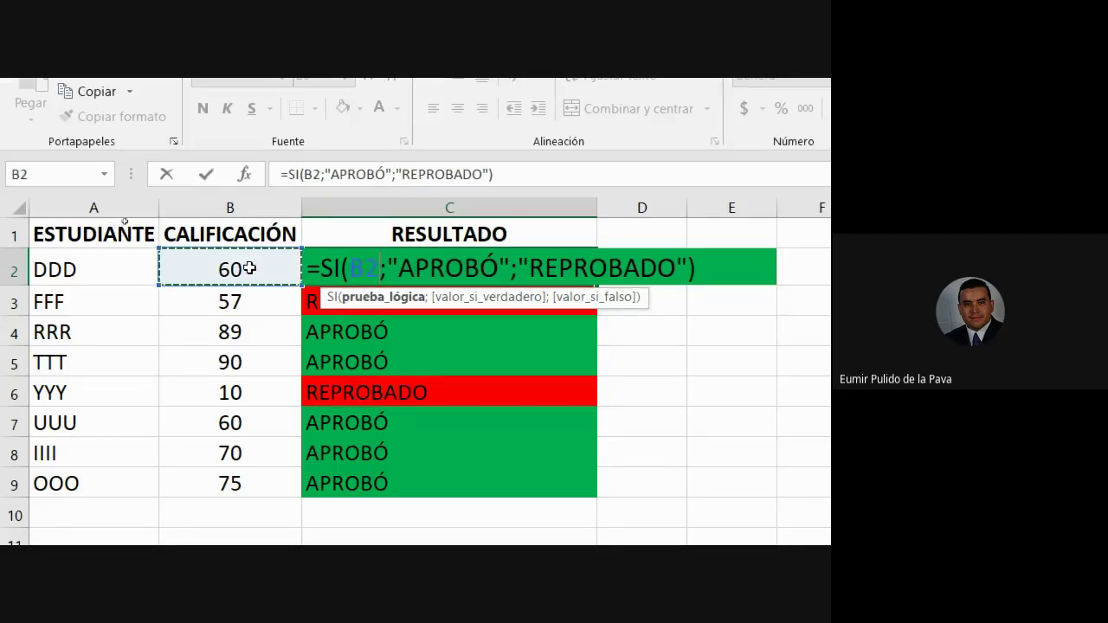
type(">=")
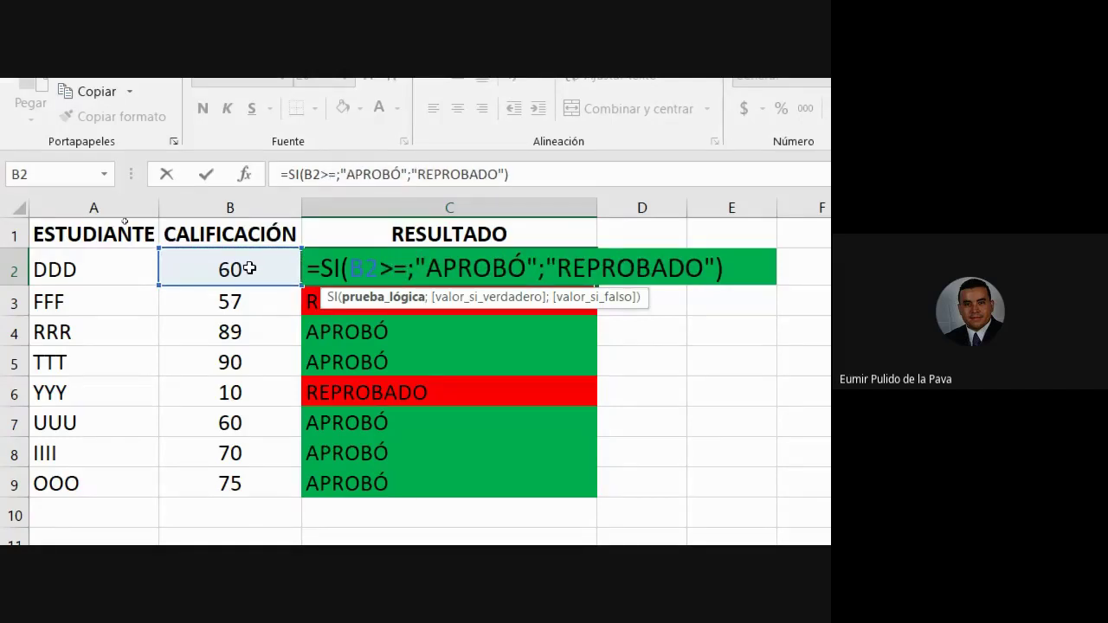
type("60")
left_click(429, 309)
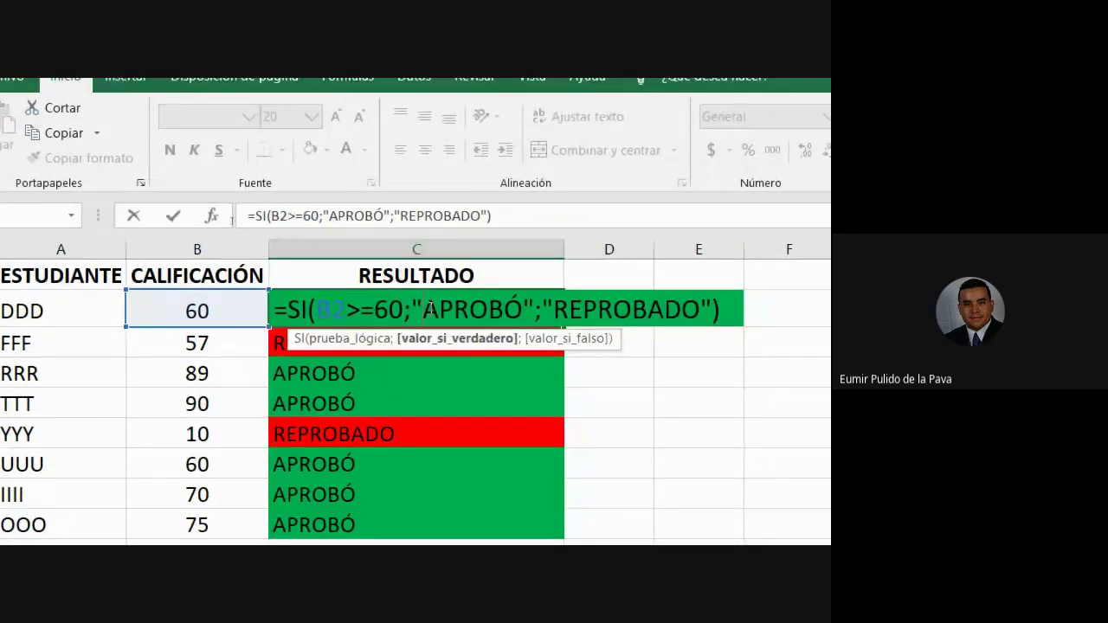
left_click(617, 309)
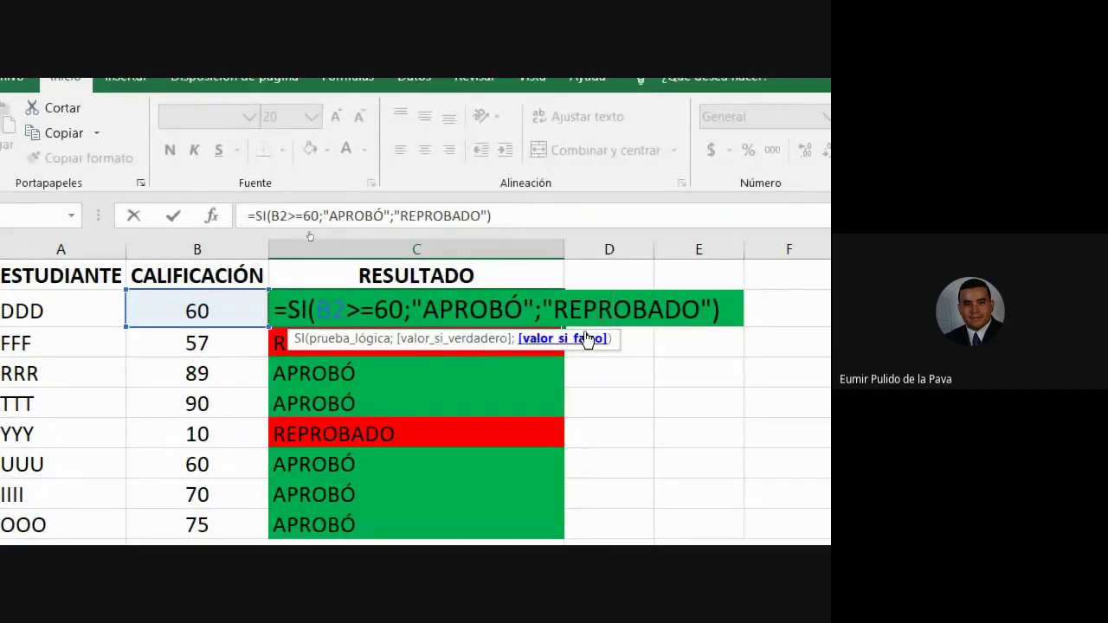
key("Return")
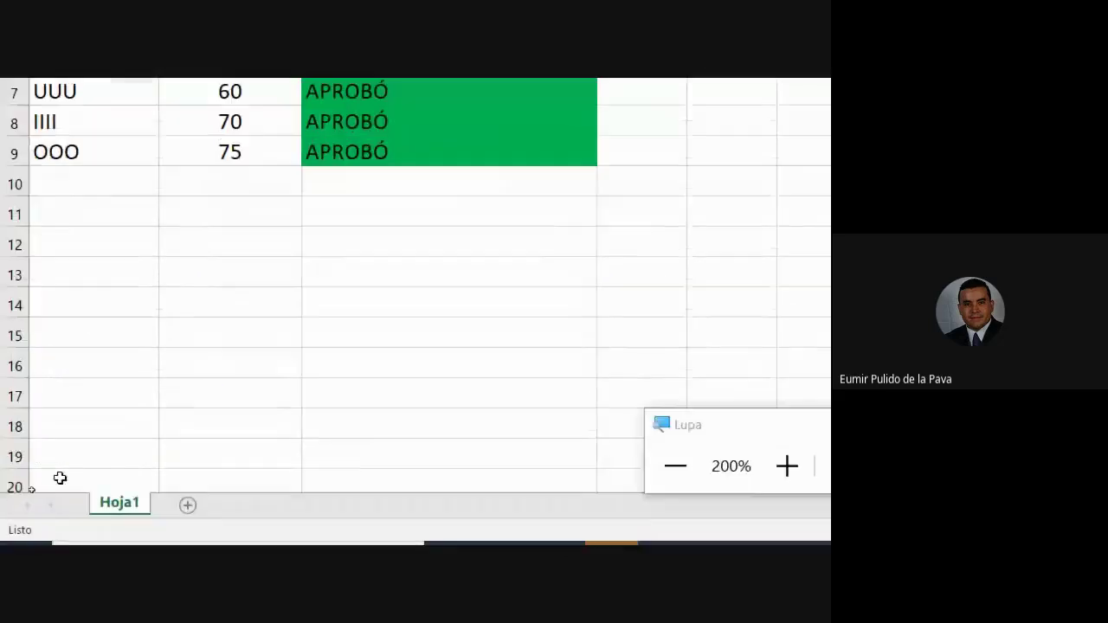
Step: Reset the Magnifier to 100% and bring the Google Meet window forward from Chrome
left_click(508, 466)
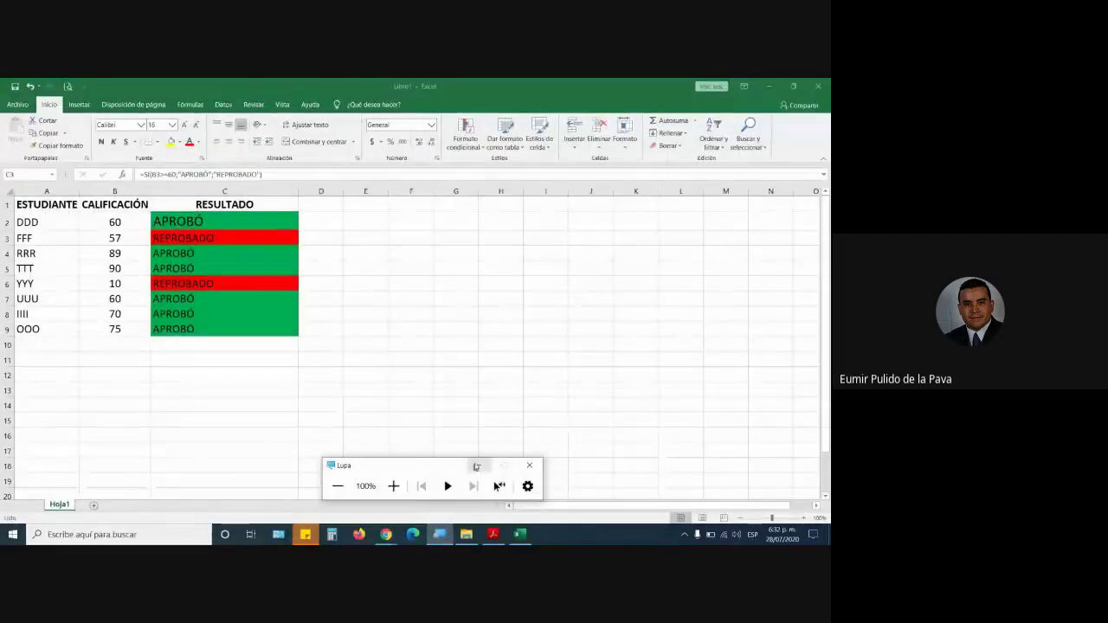
left_click(386, 534)
left_click(321, 484)
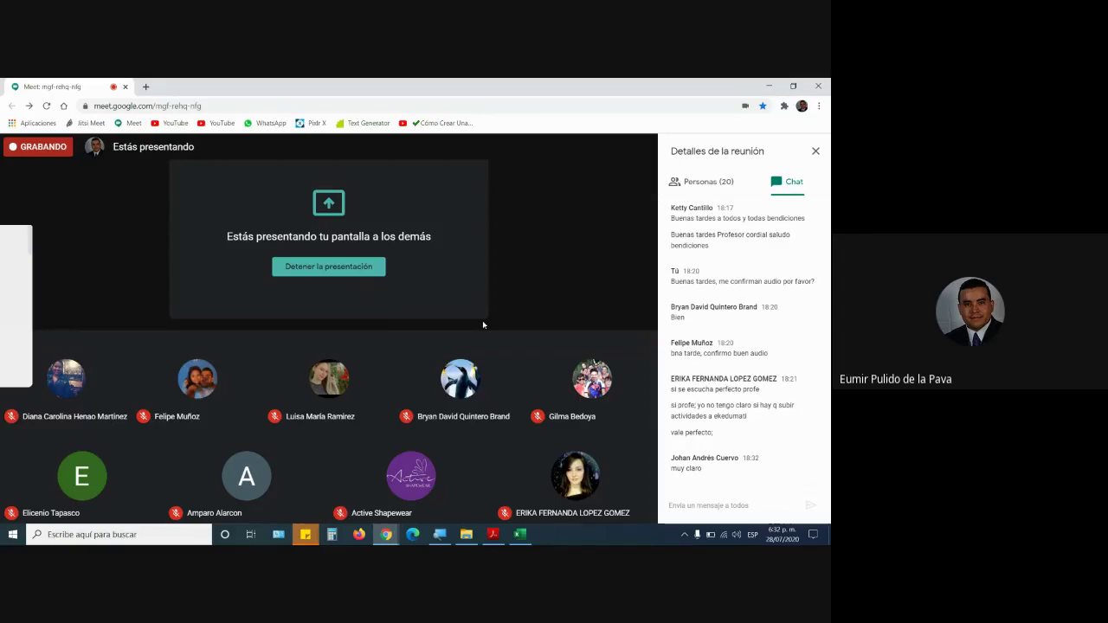
Step: Return to the Excel grade workbook and select the empty cell C11 below the results
mouse_move(502, 373)
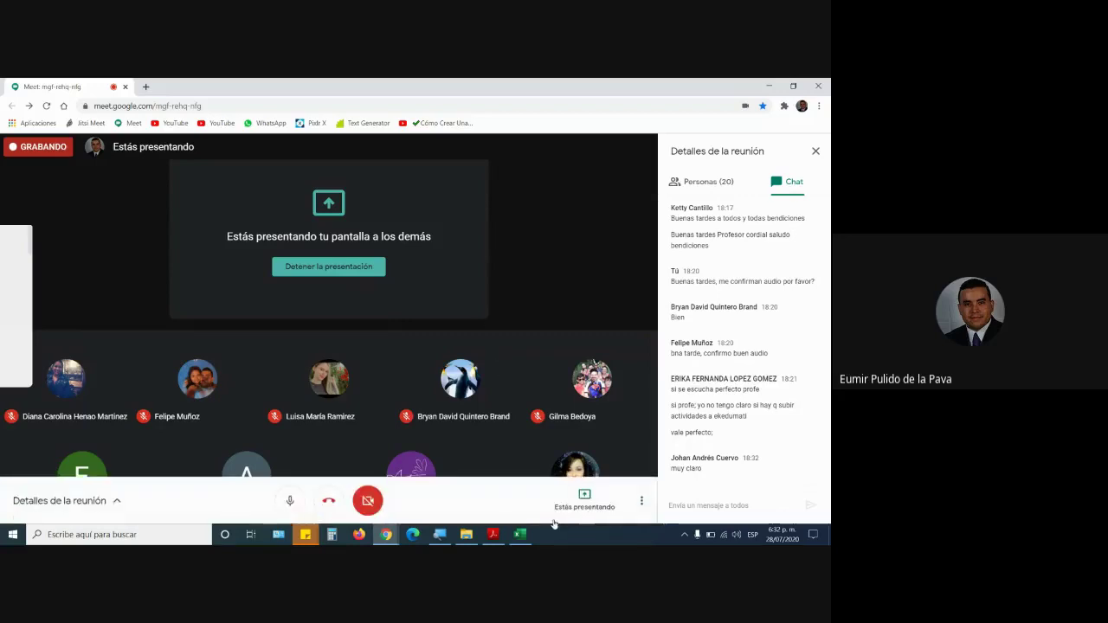
key("alt+Tab")
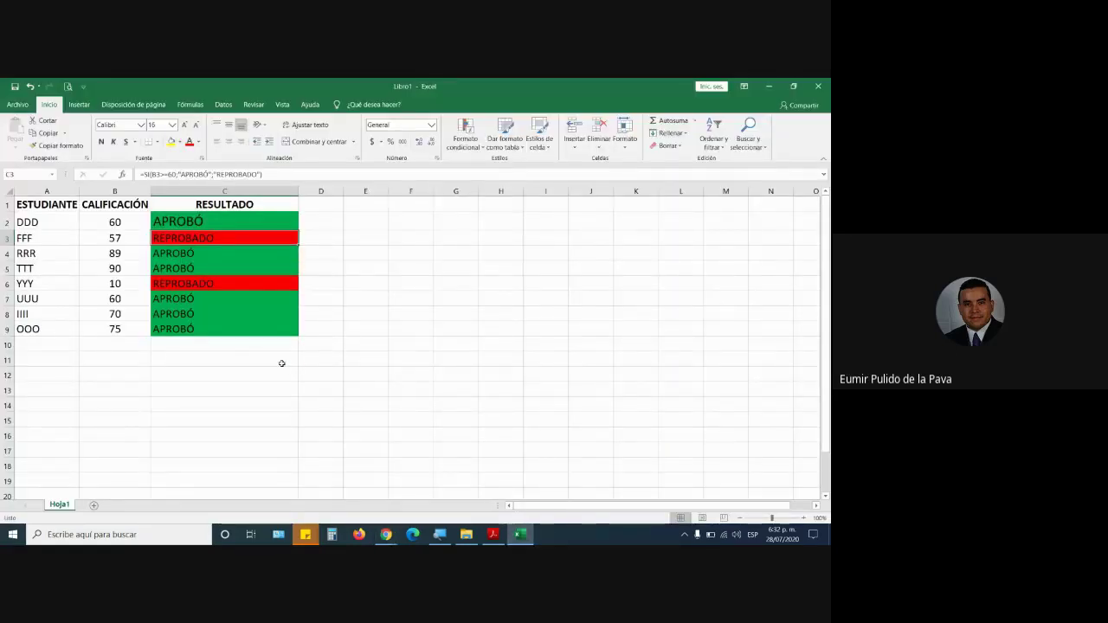
left_click(281, 363)
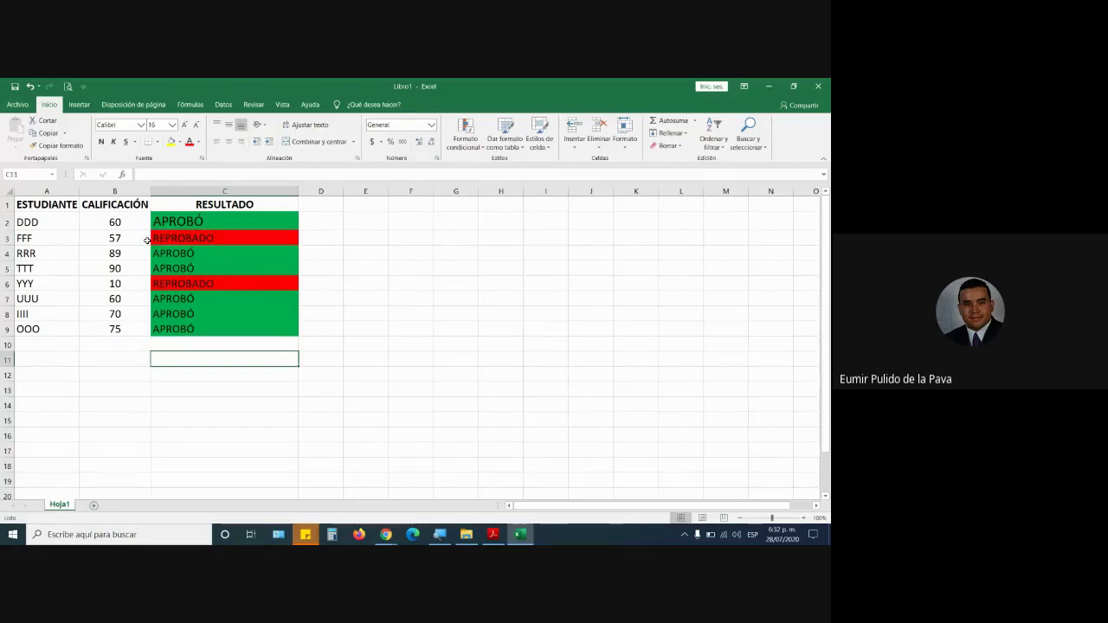
Step: Open the Ejercicio_Nomina workbook from MEMORIA > EXCEL MATERIAL > MANEJO INTERMEDIO
left_click(464, 534)
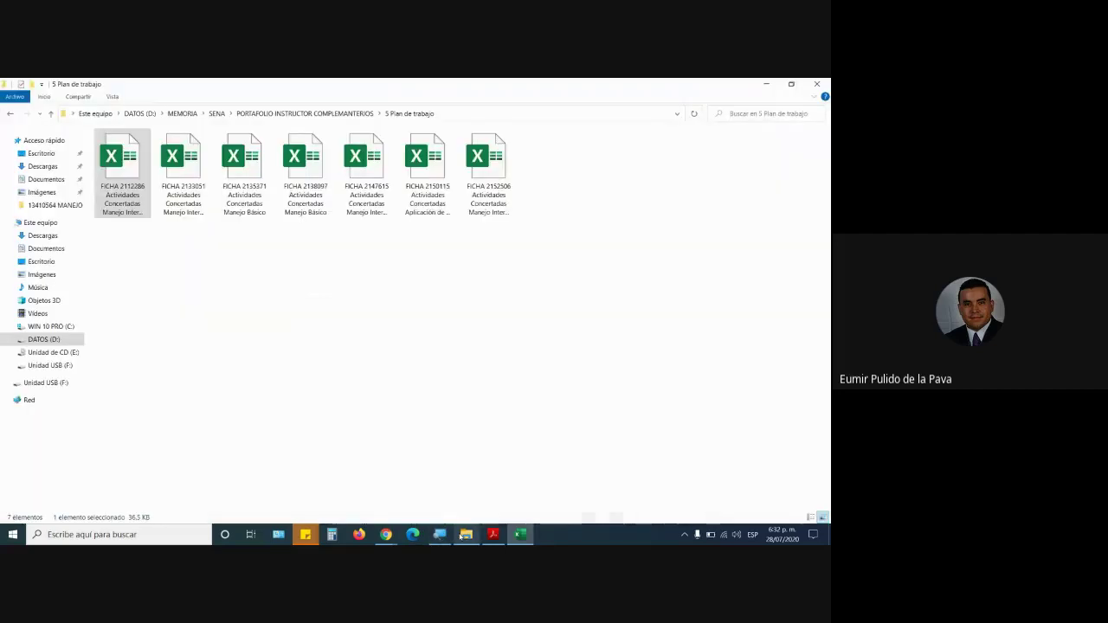
left_click(12, 116)
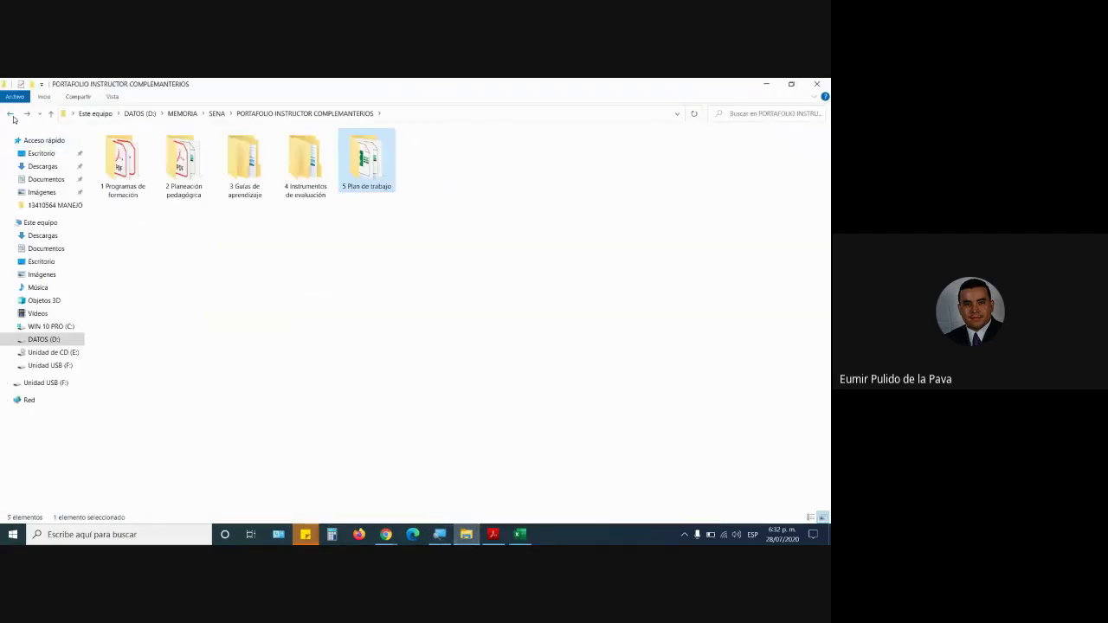
left_click(12, 116)
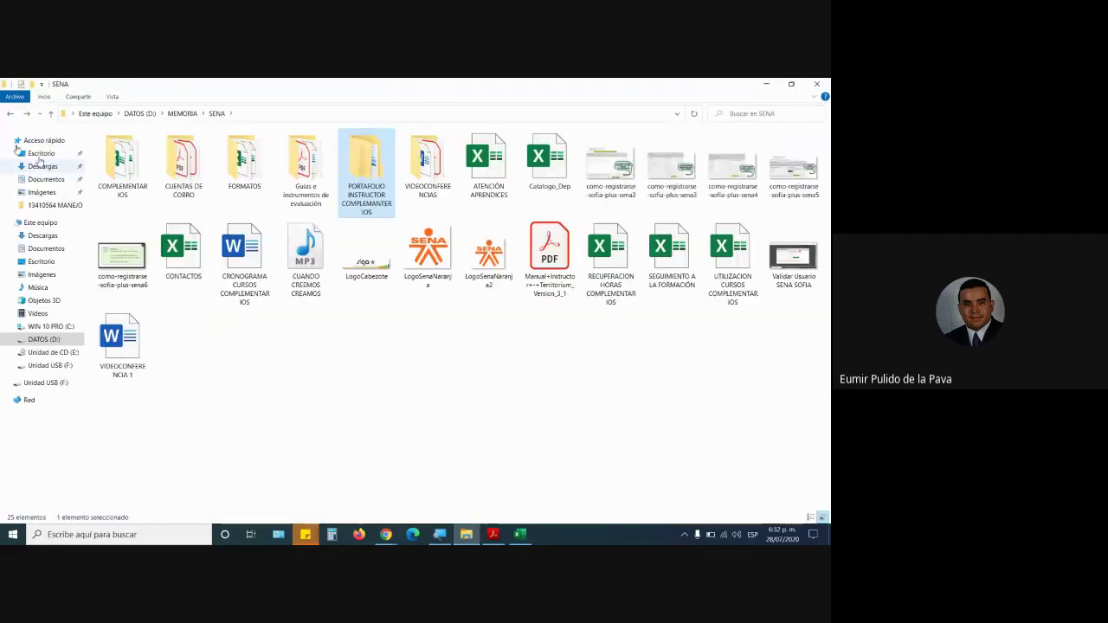
left_click(12, 114)
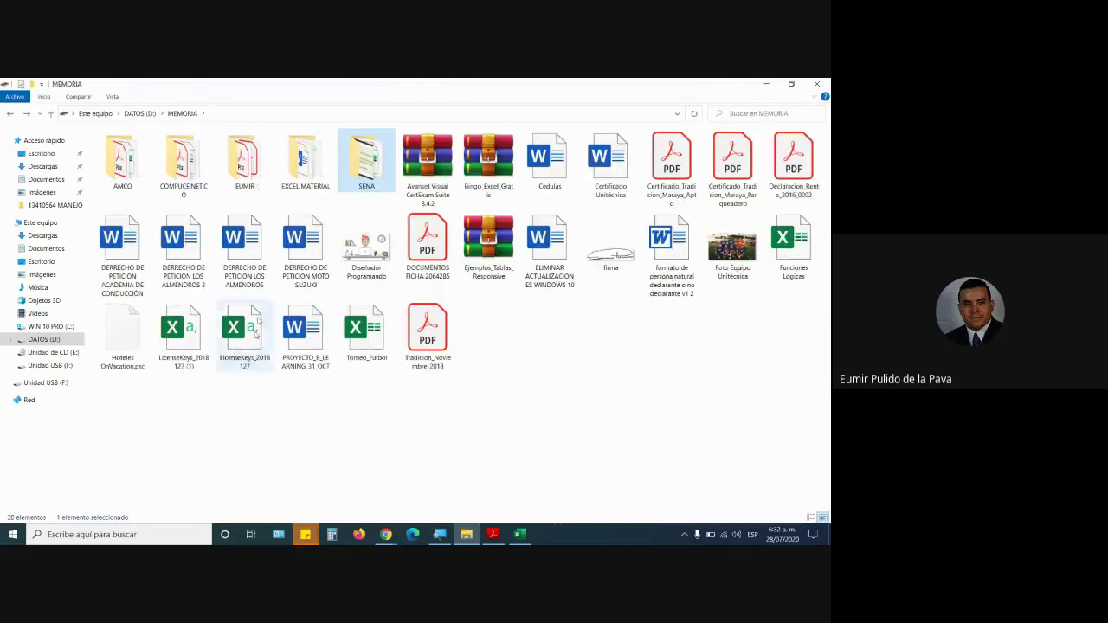
double_click(305, 169)
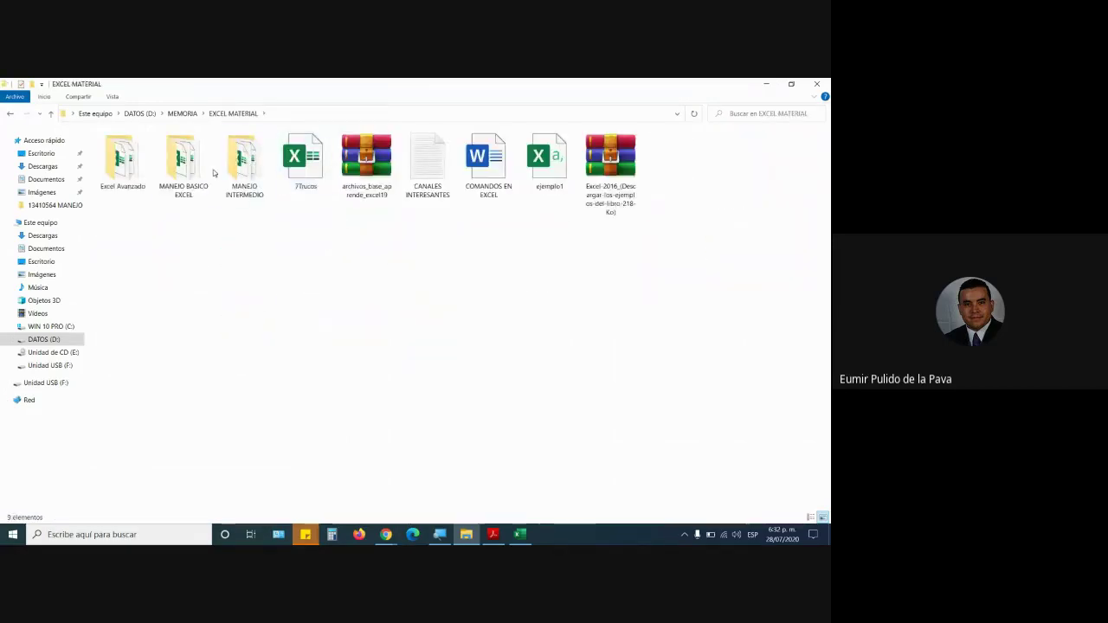
double_click(240, 161)
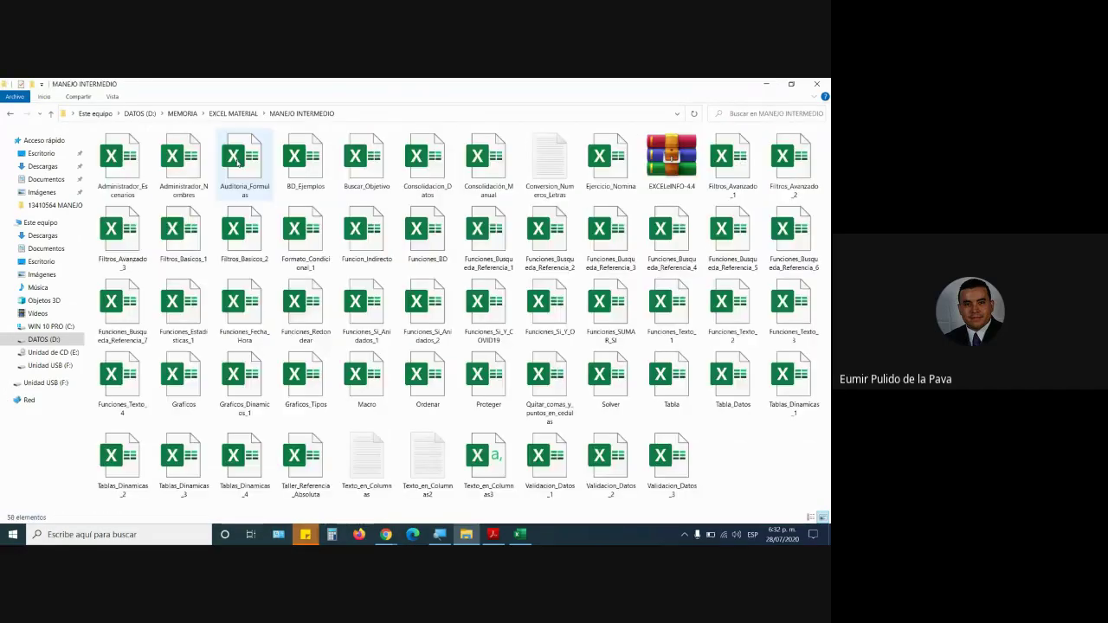
left_click(609, 161)
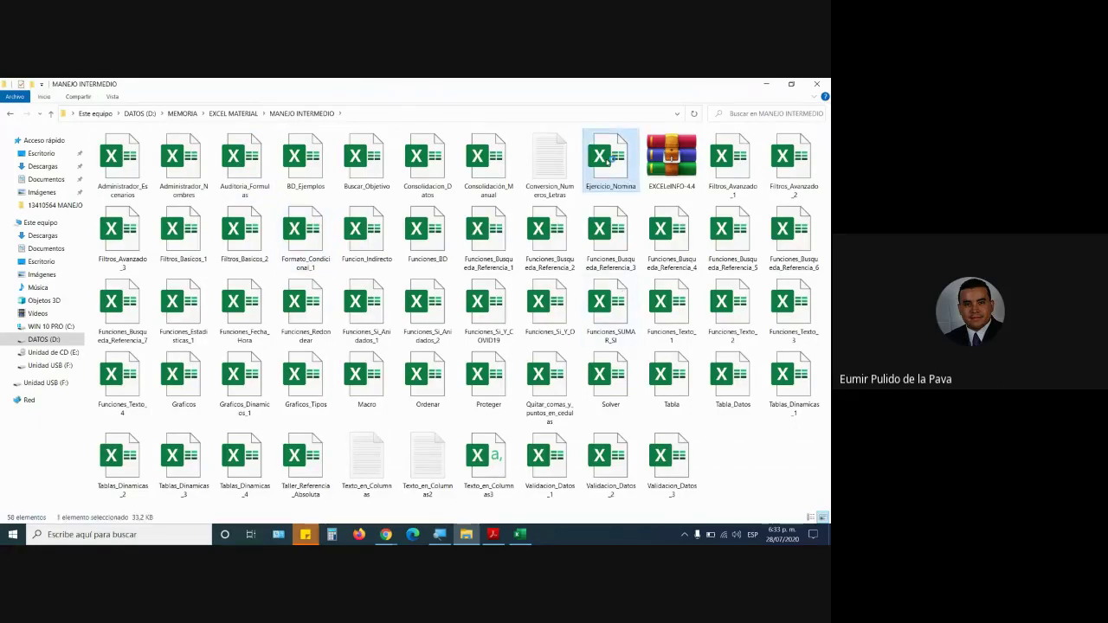
double_click(609, 161)
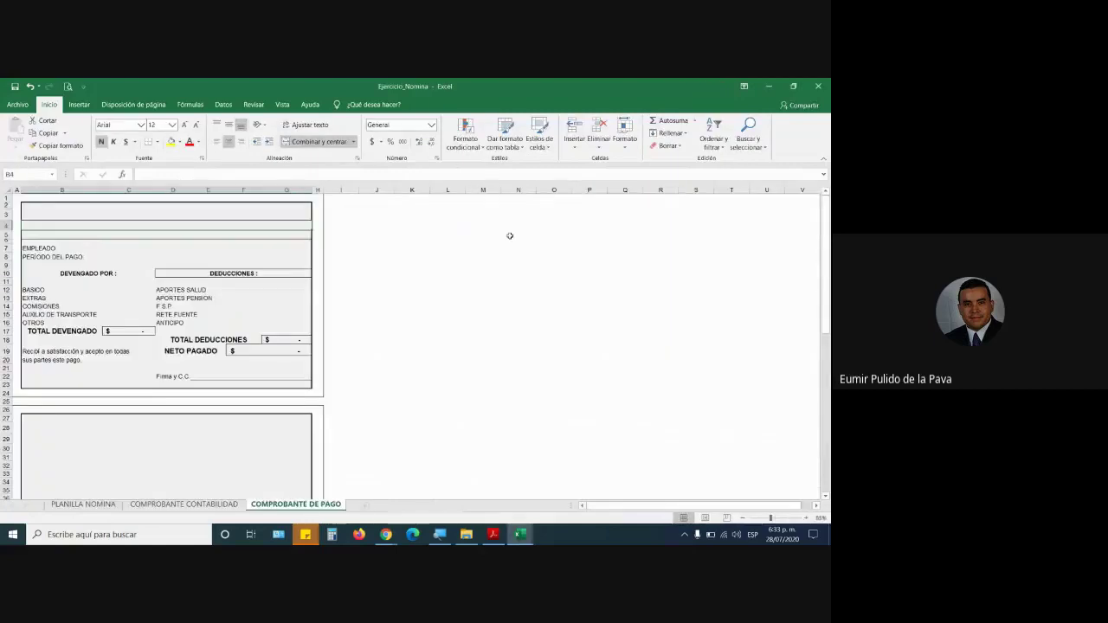
Step: On the PLANILLA NOMINA sheet, clear the sample payroll values in C10:H11
left_click(101, 504)
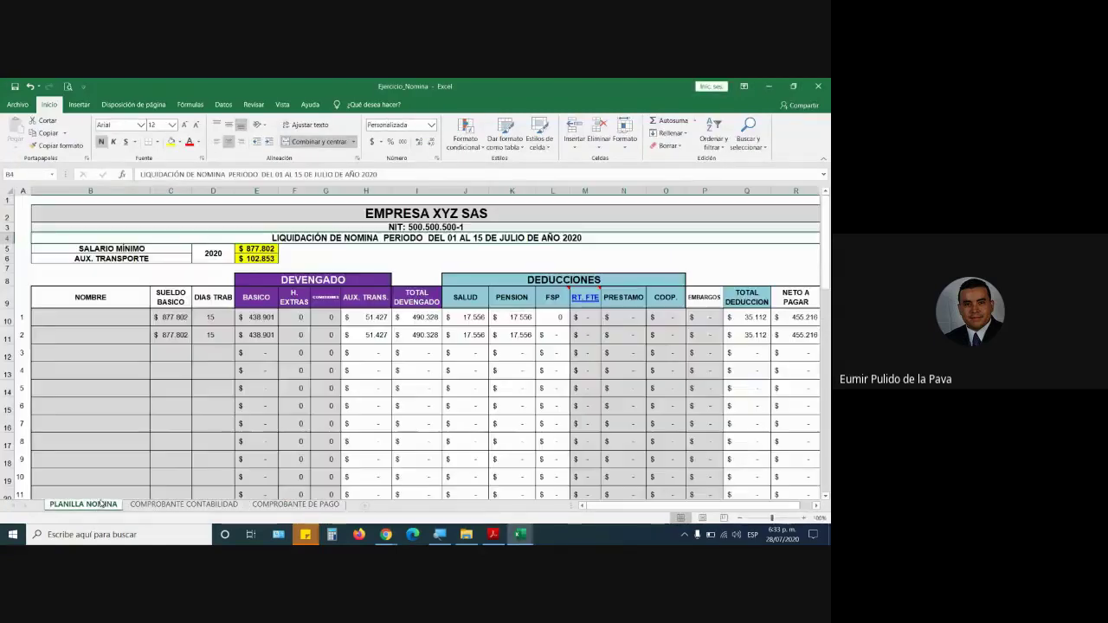
mouse_move(173, 317)
left_mouse_down()
mouse_move(364, 317)
mouse_move(364, 335)
left_mouse_up()
key("Delete")
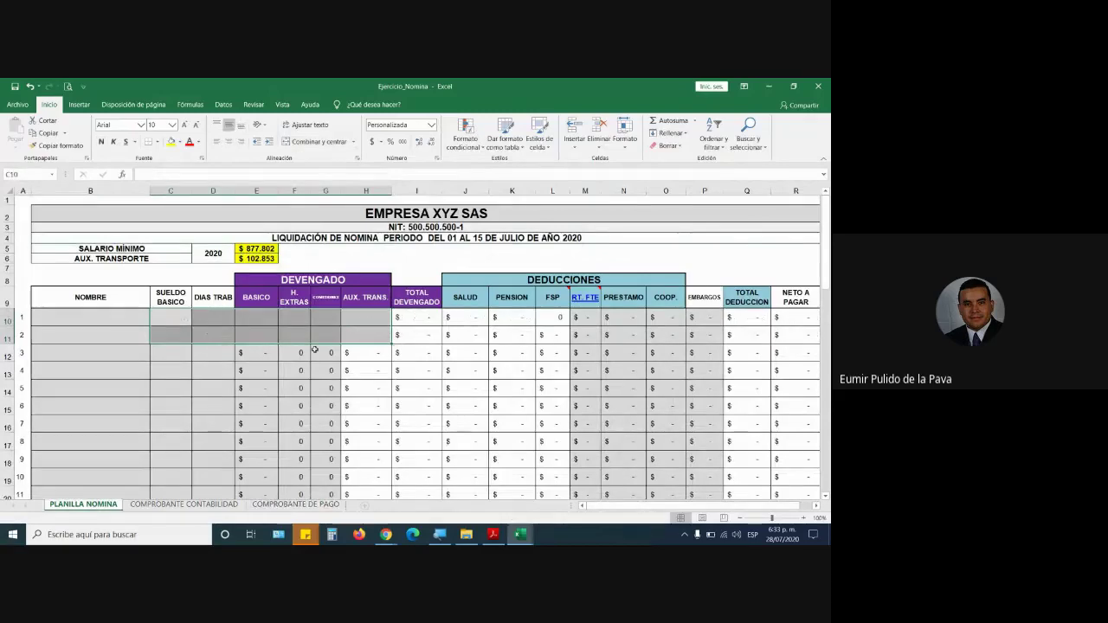
left_click(314, 350)
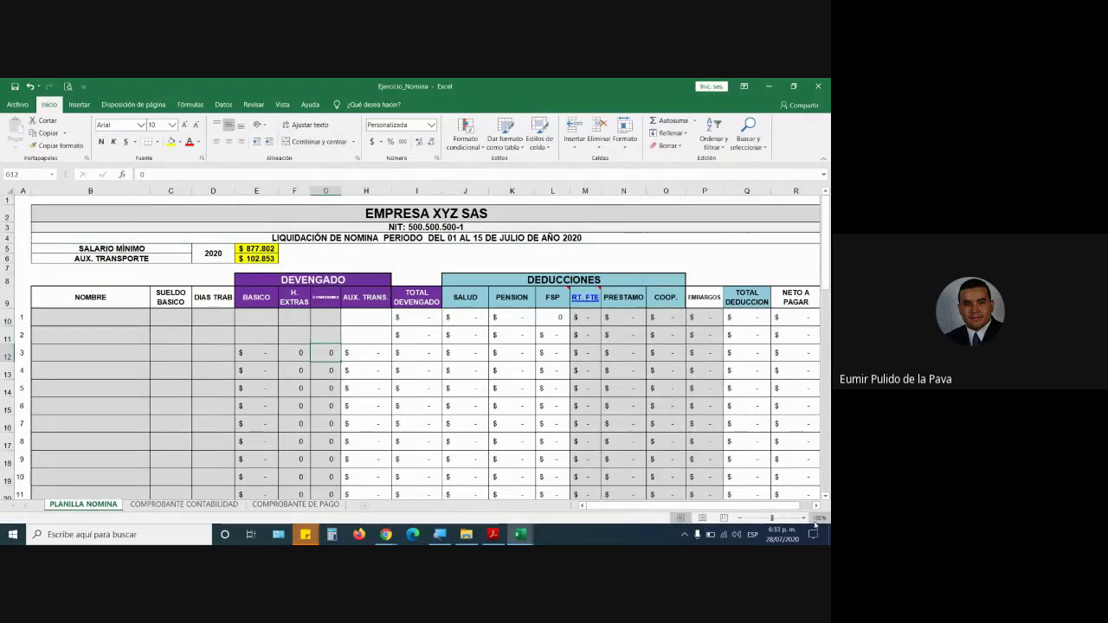
Step: Zoom the payroll table to 140% and check the minimum wage in E5
left_click(803, 517)
left_click(803, 518)
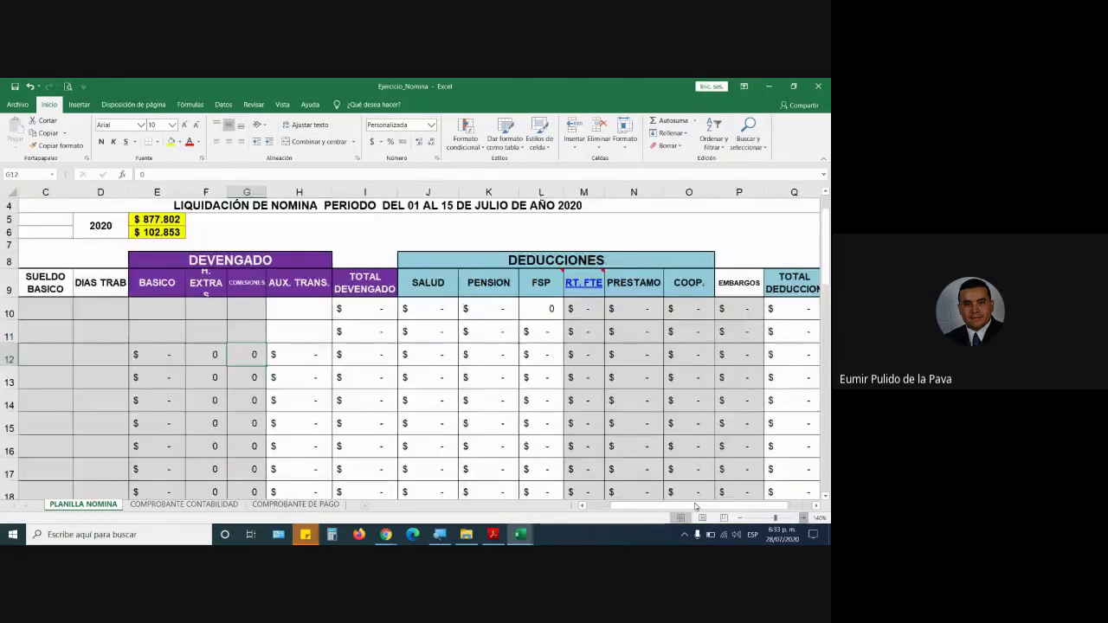
mouse_move(695, 506)
left_mouse_down()
mouse_move(589, 507)
mouse_move(650, 507)
left_mouse_up()
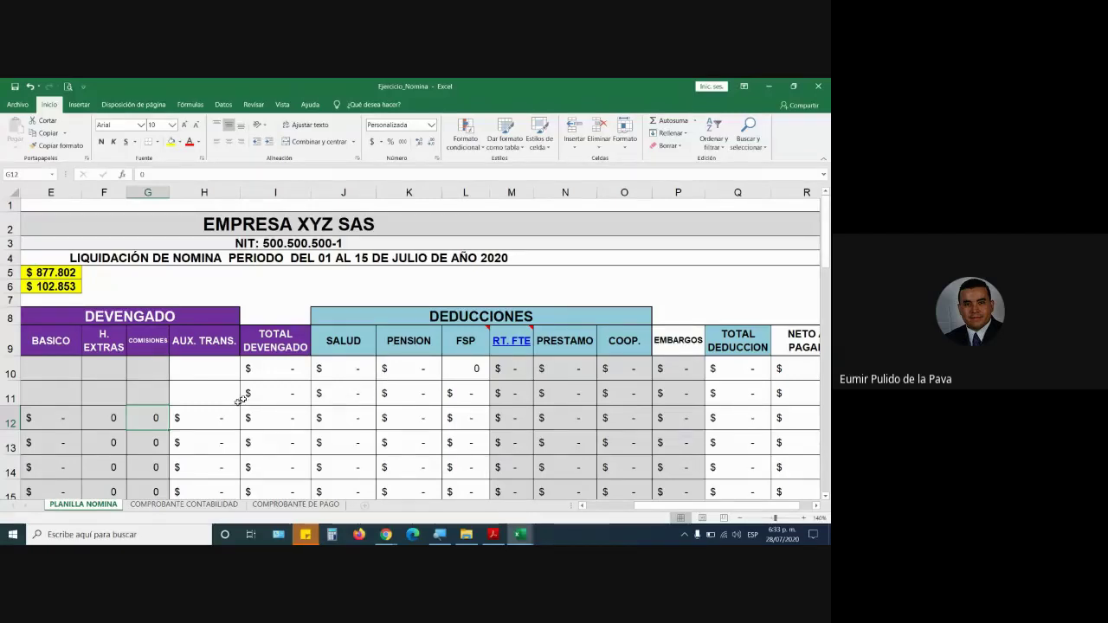
left_click_drag(664, 508, 584, 508)
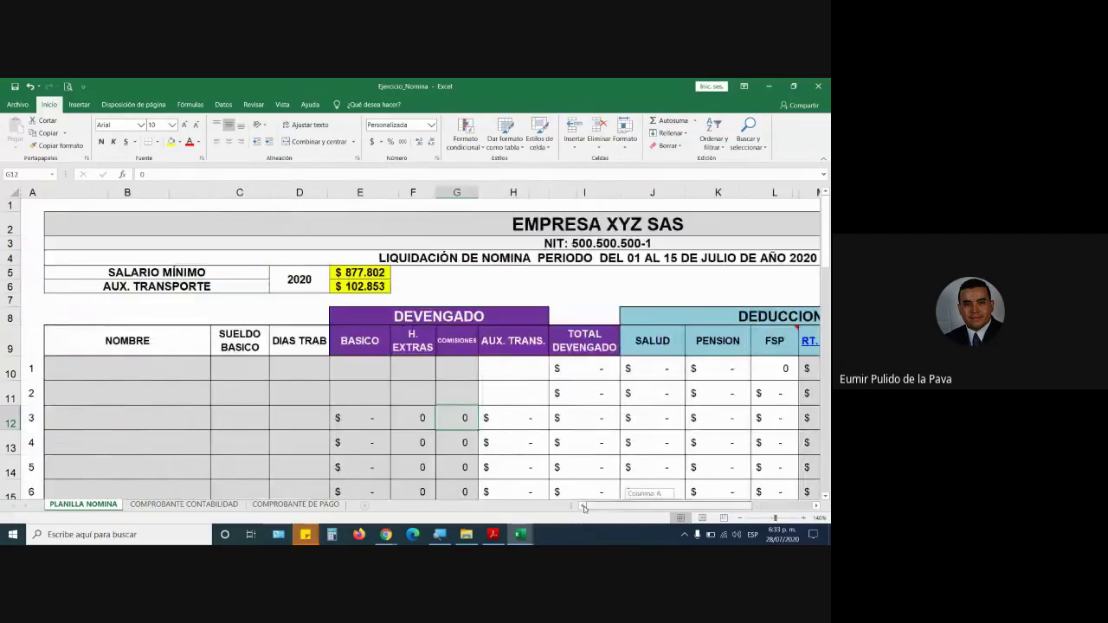
left_click(502, 367)
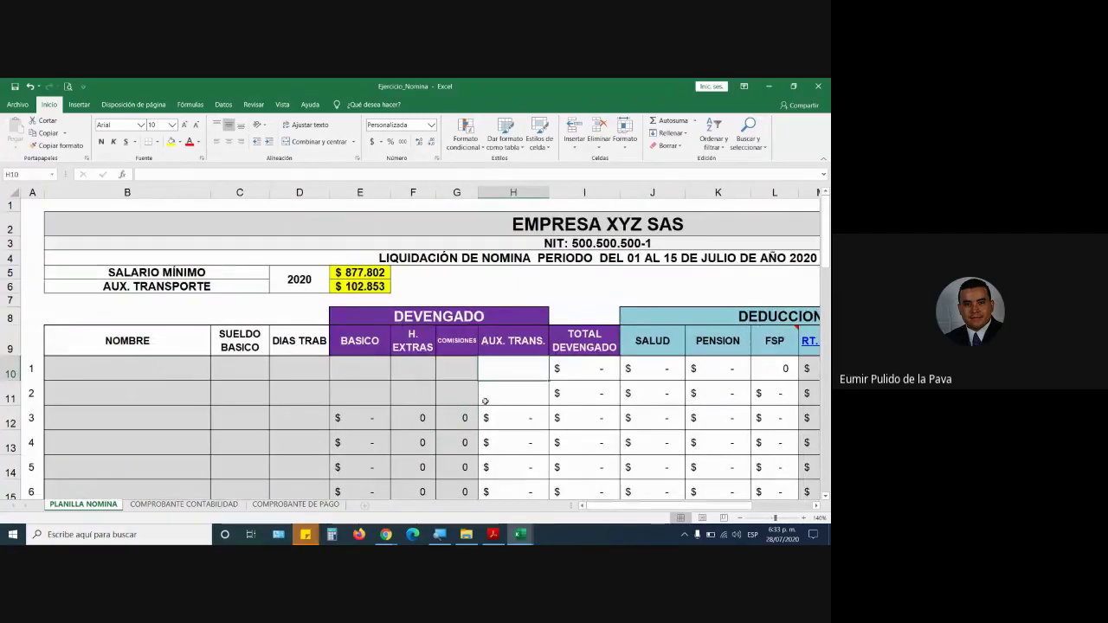
left_click(363, 271)
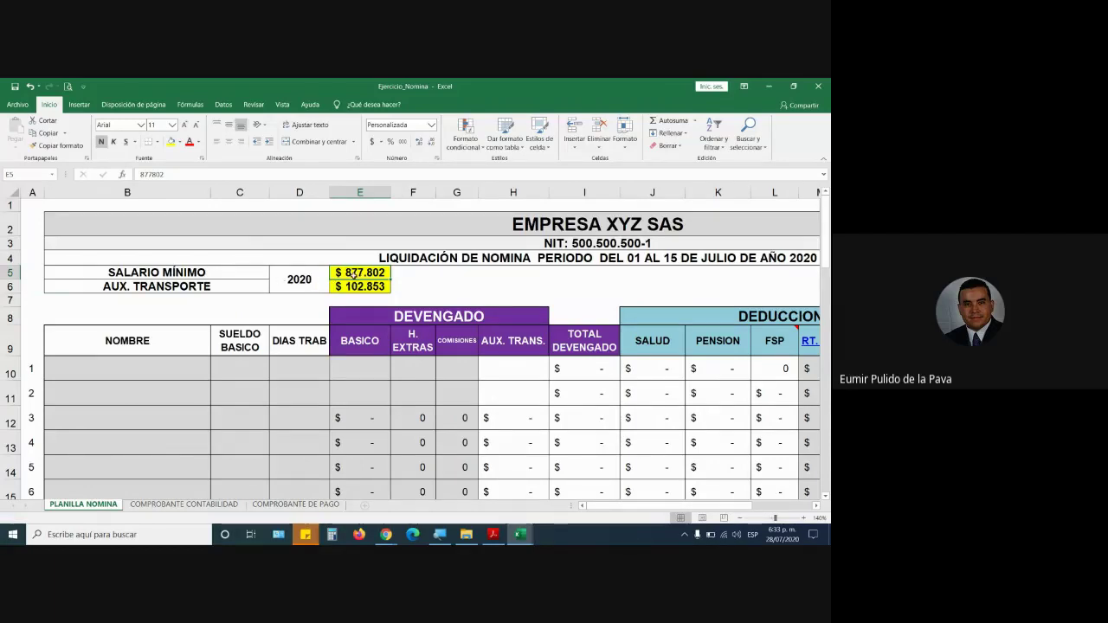
Step: Enter names X, D, R, E and T in B10:B14, replacing TOTAL ADMINISTRACION with T
left_click(167, 373)
type("X")
key("Return")
type("D")
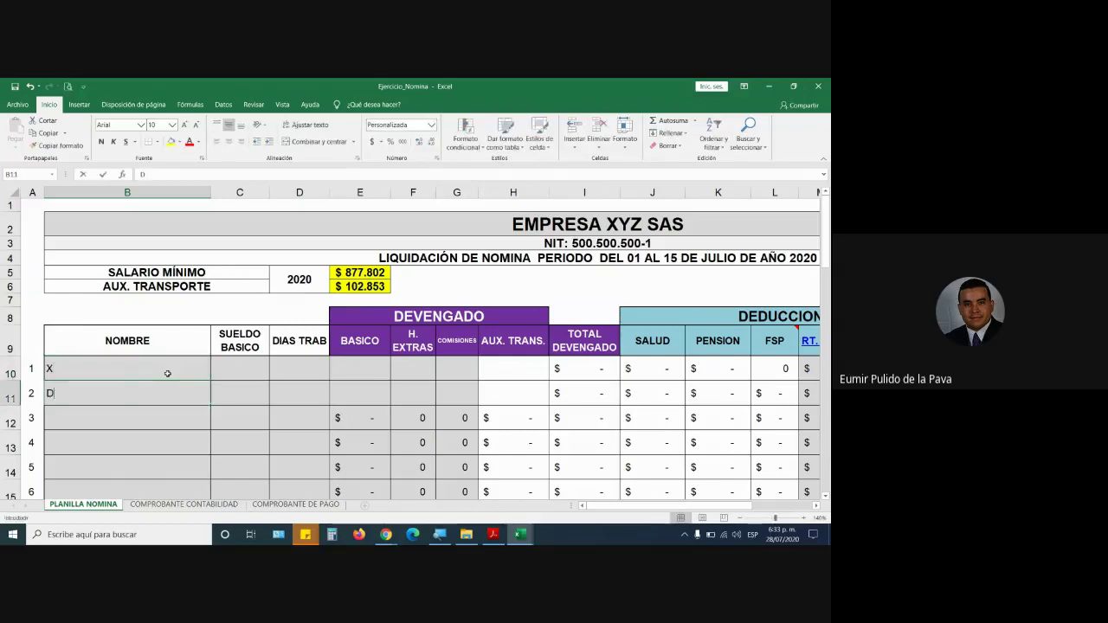
key("Return")
type("R")
key("Return")
type("E")
key("Return")
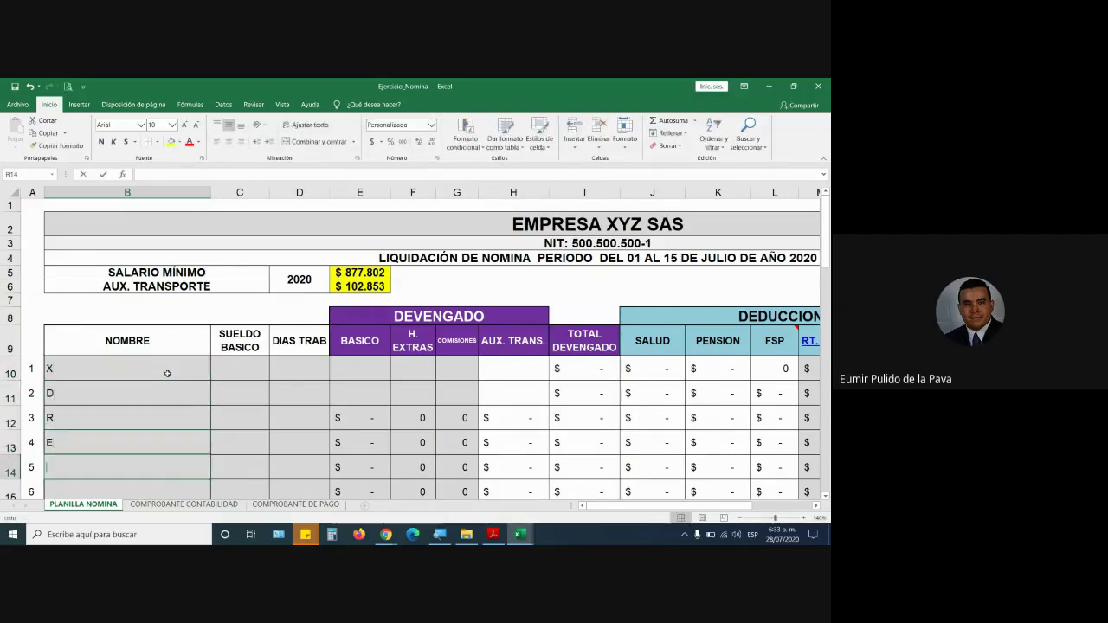
type("TOTAL ADMINISTRACION")
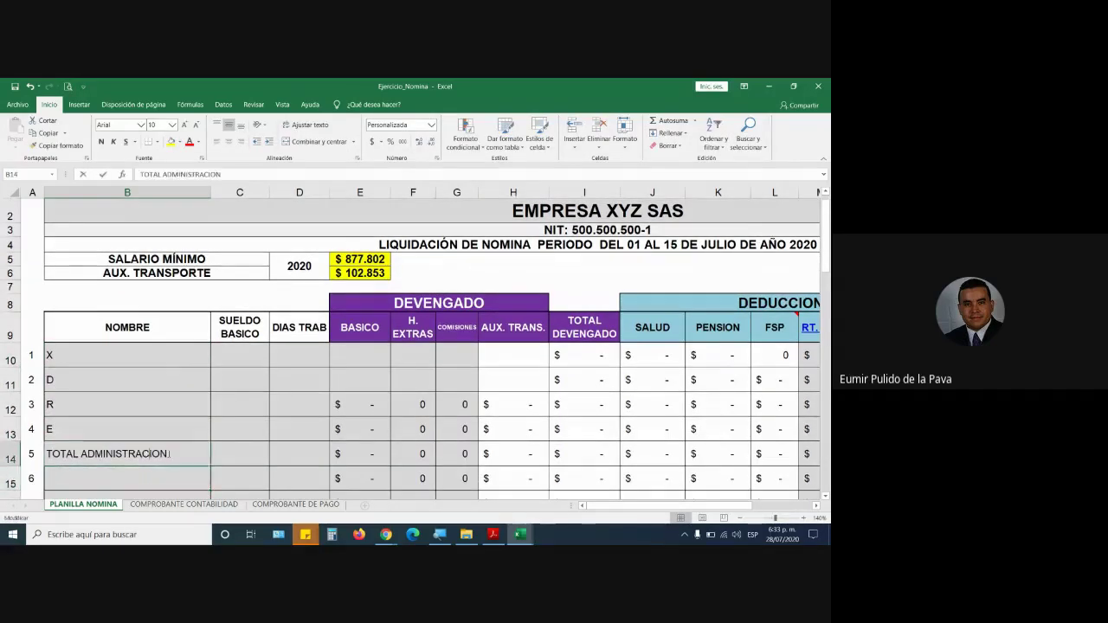
left_click_drag(170, 454, 50, 453)
type("T")
key("Return")
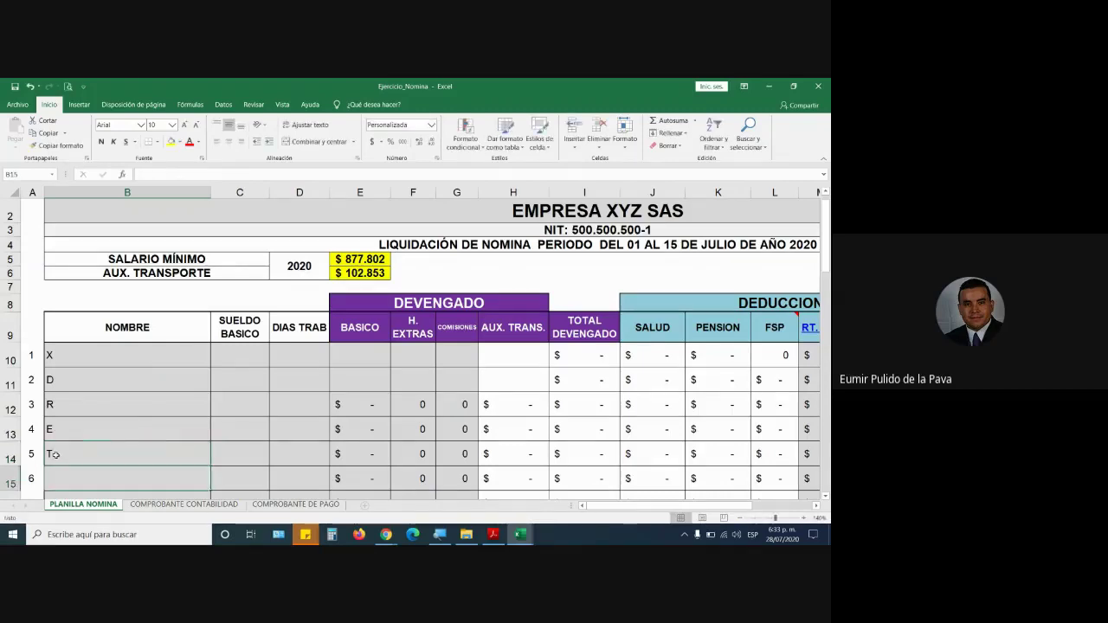
left_click(234, 362)
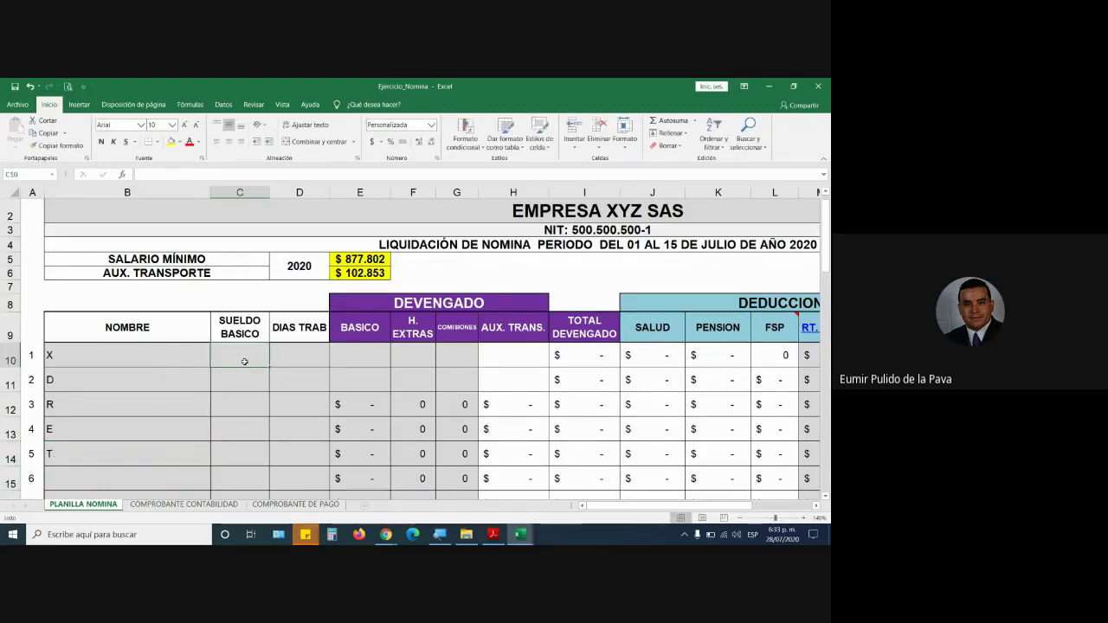
Step: Enter base salaries $950.000, $1.150.000, $877.802 and $1.500.000 in C10:C13, autofitting column C
type("950000")
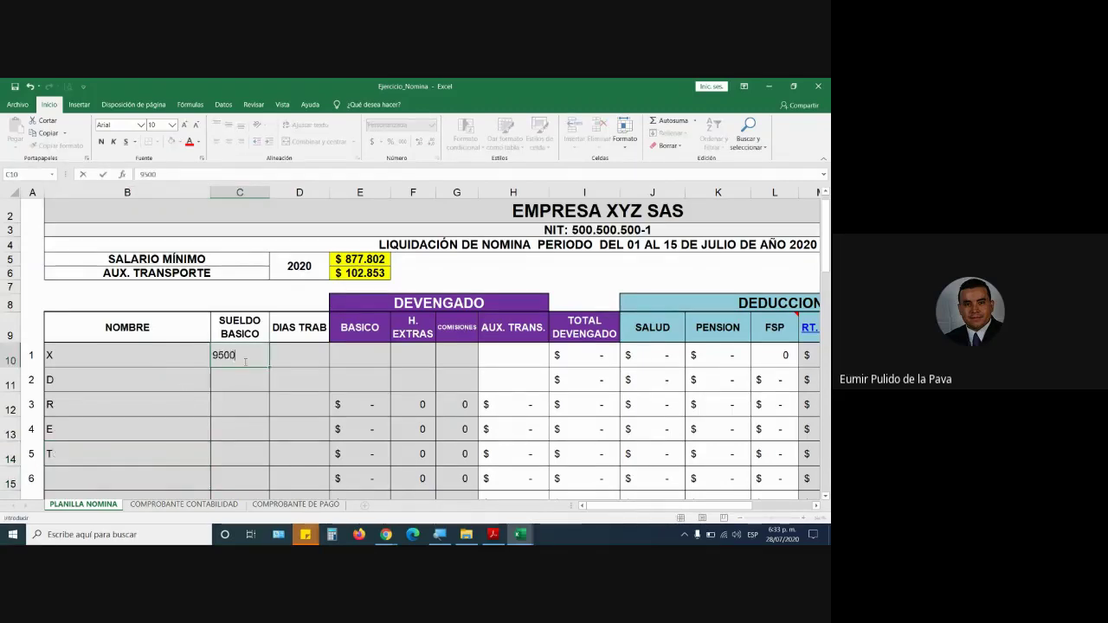
key("Return")
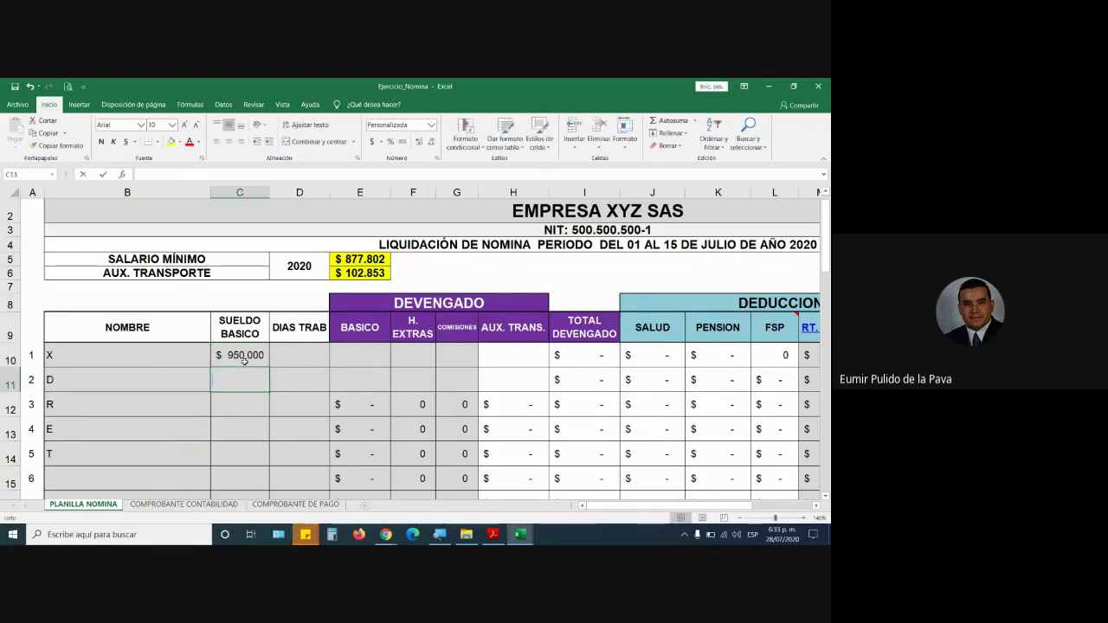
type("11500")
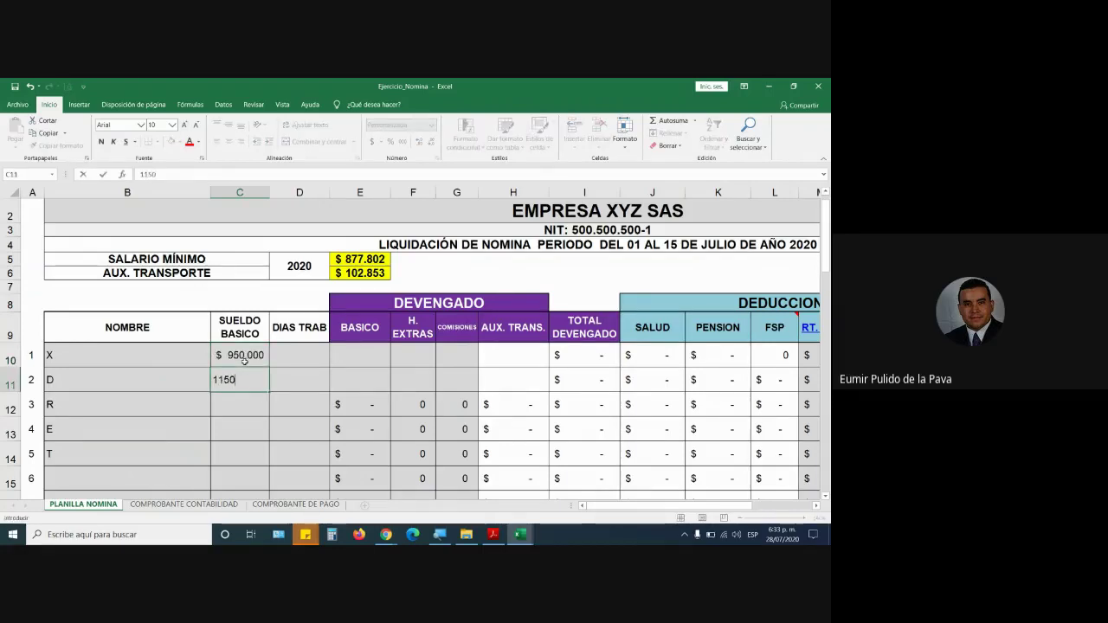
type("000")
key("Return")
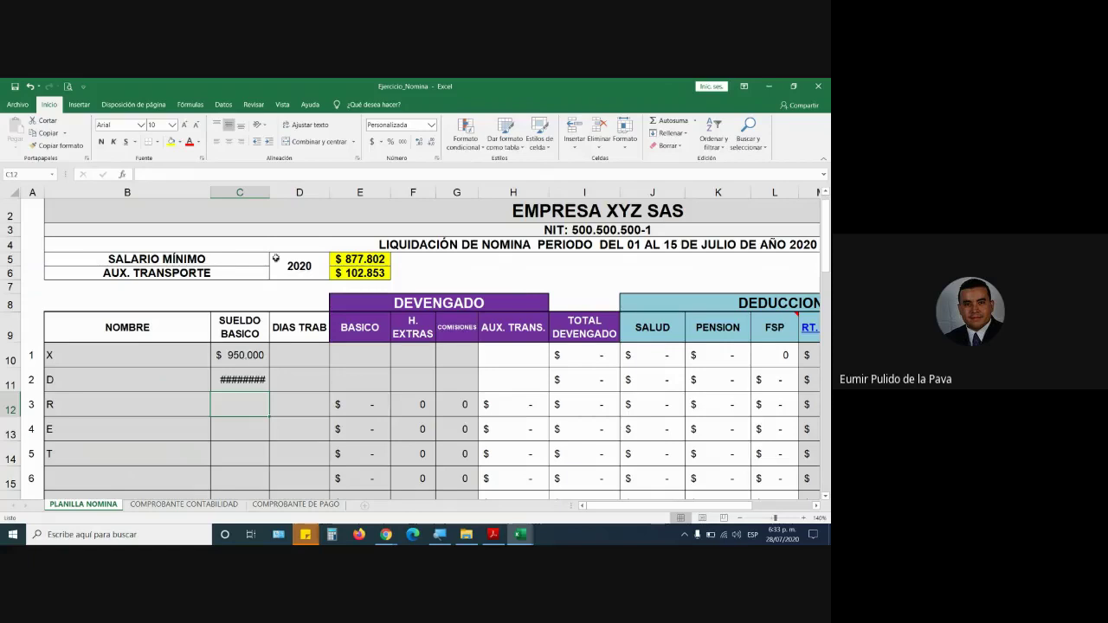
double_click(269, 192)
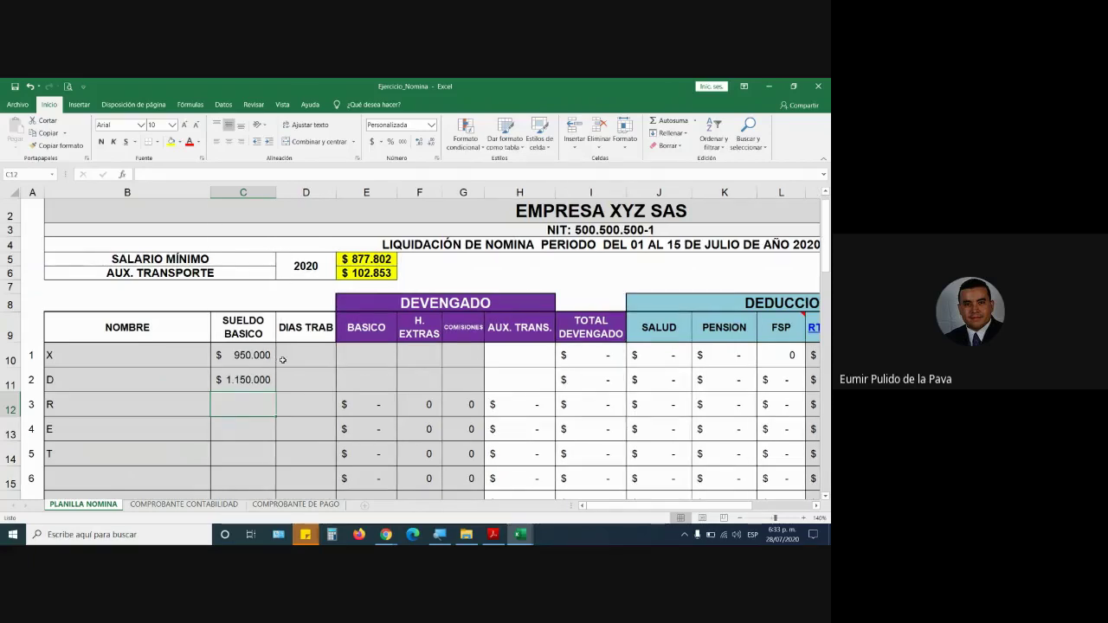
type("877.802")
key("Return")
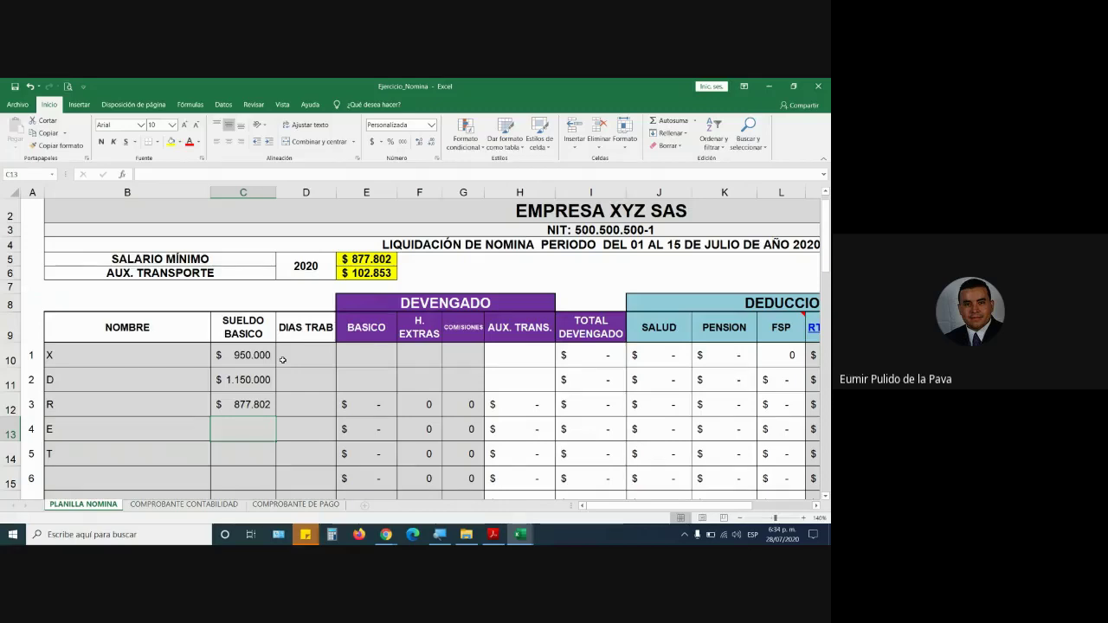
type("1500000")
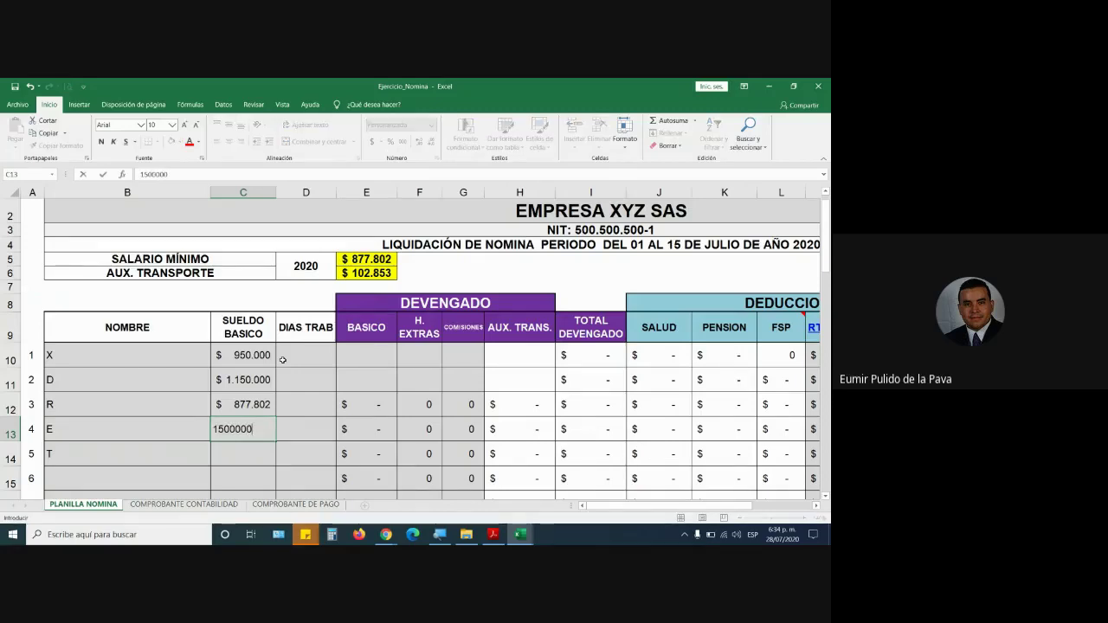
key("Return")
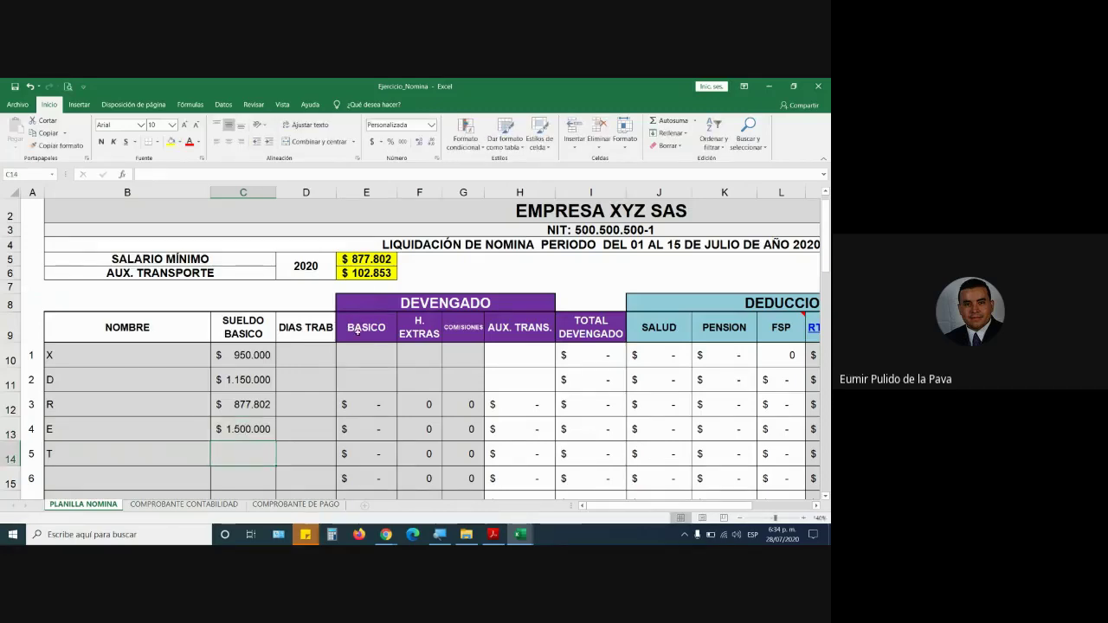
left_click(364, 273)
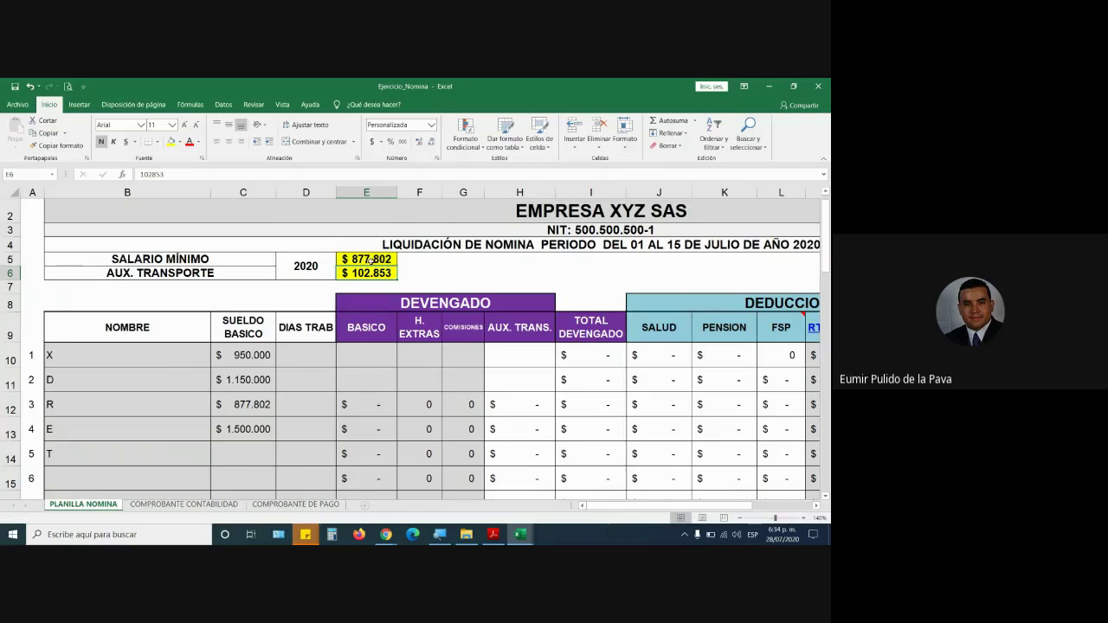
Step: Enter a 102.853 transport allowance in H10 and H11 for X and D
left_click(497, 360)
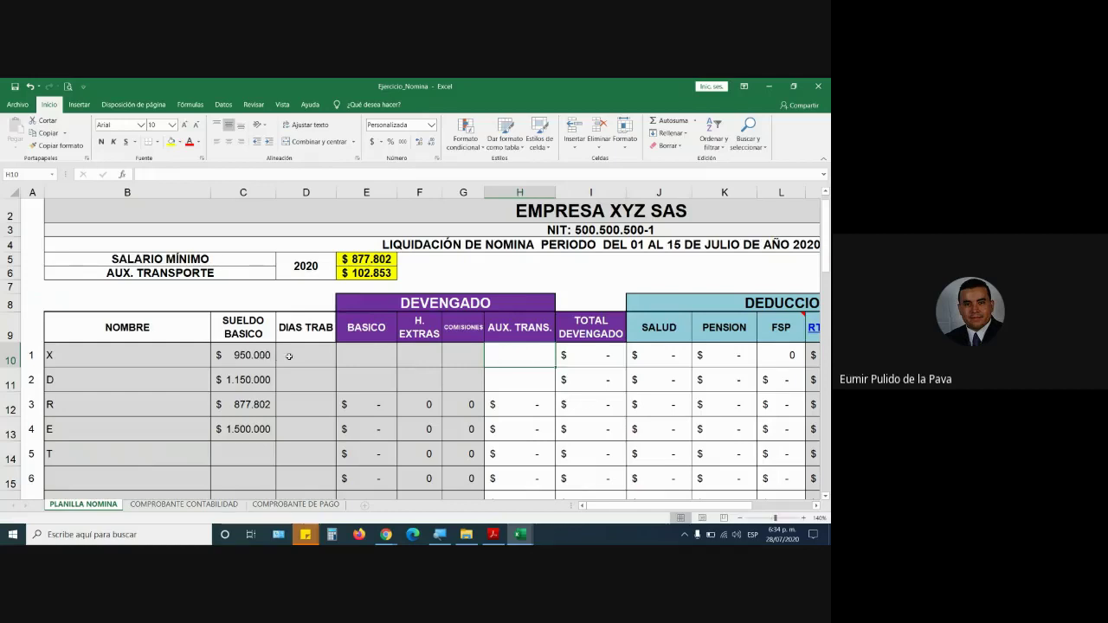
type("10")
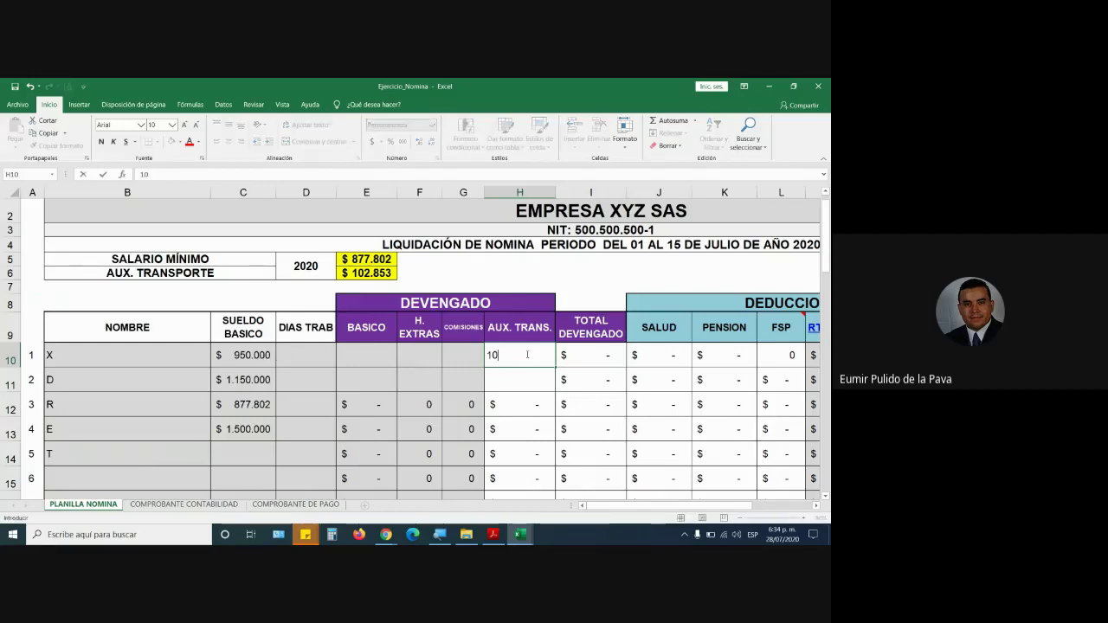
type("2.8")
type("53")
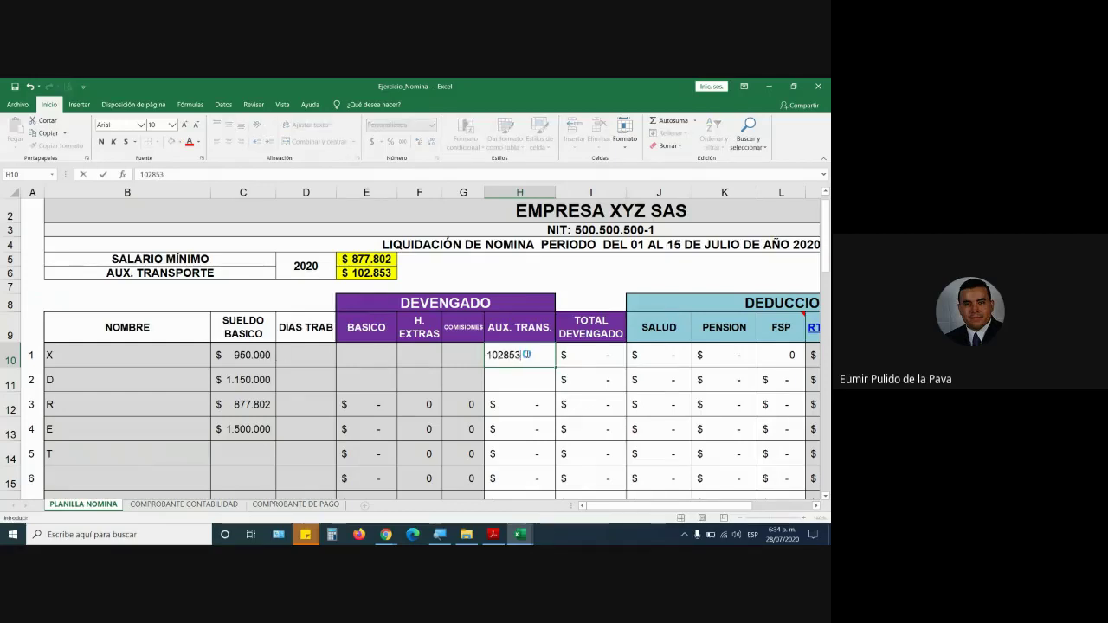
key("Return")
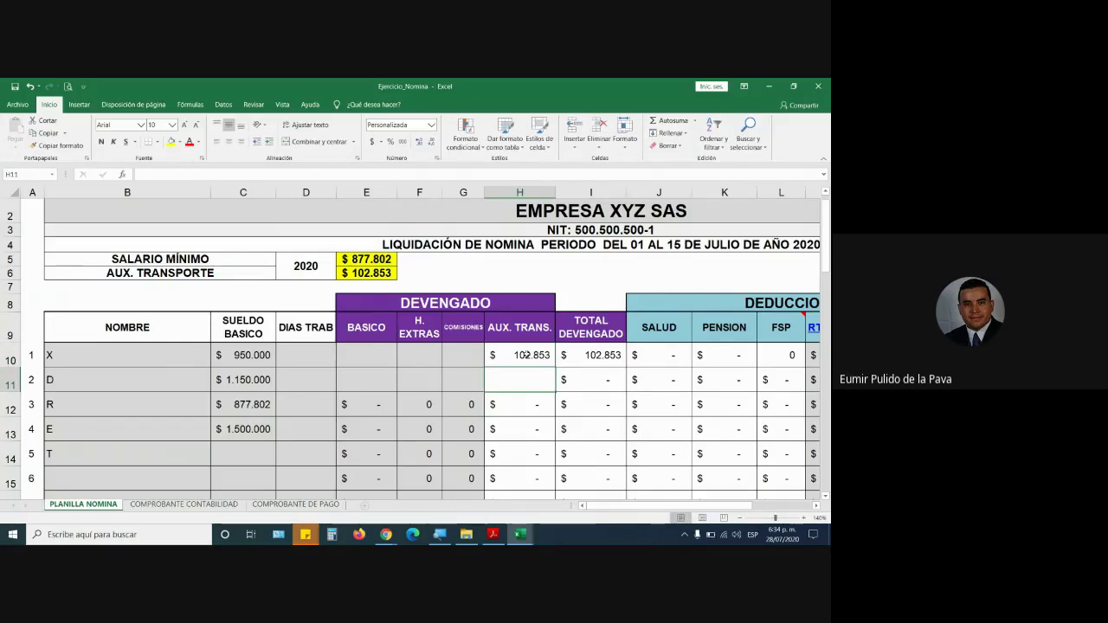
type("102853")
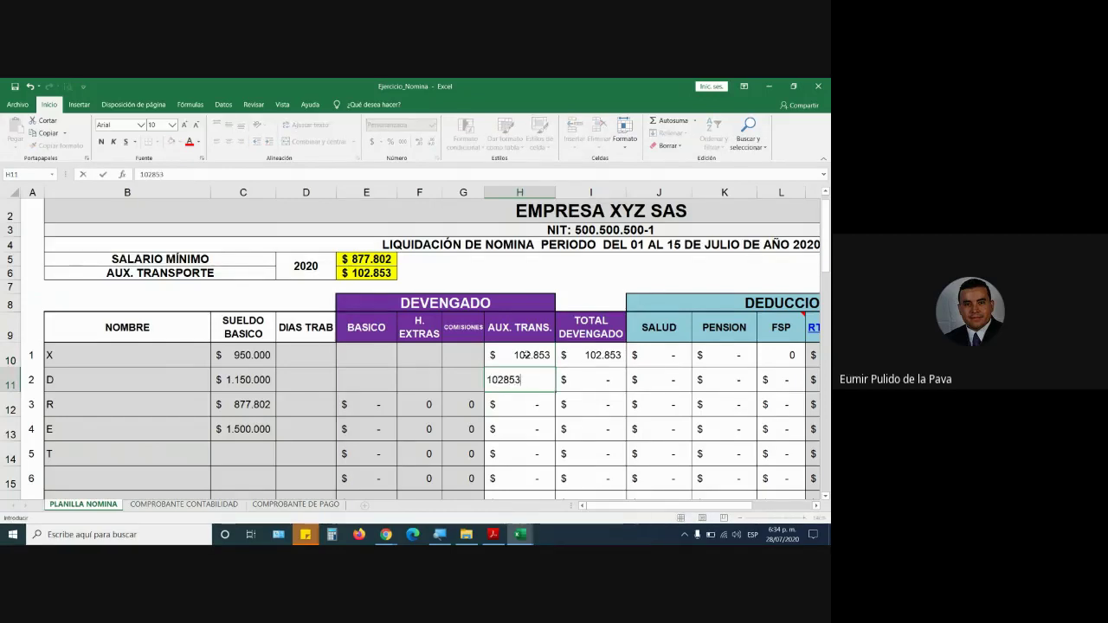
key("Return")
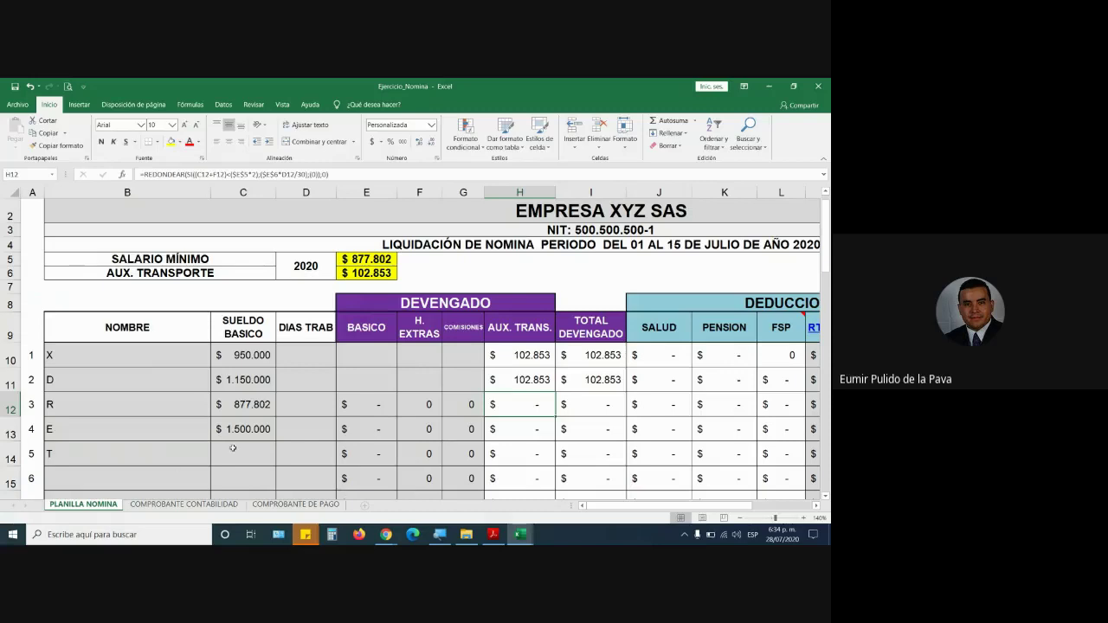
Step: Set employee T's base salary in C14 to 1.900.000
left_click(232, 447)
type("1.900.")
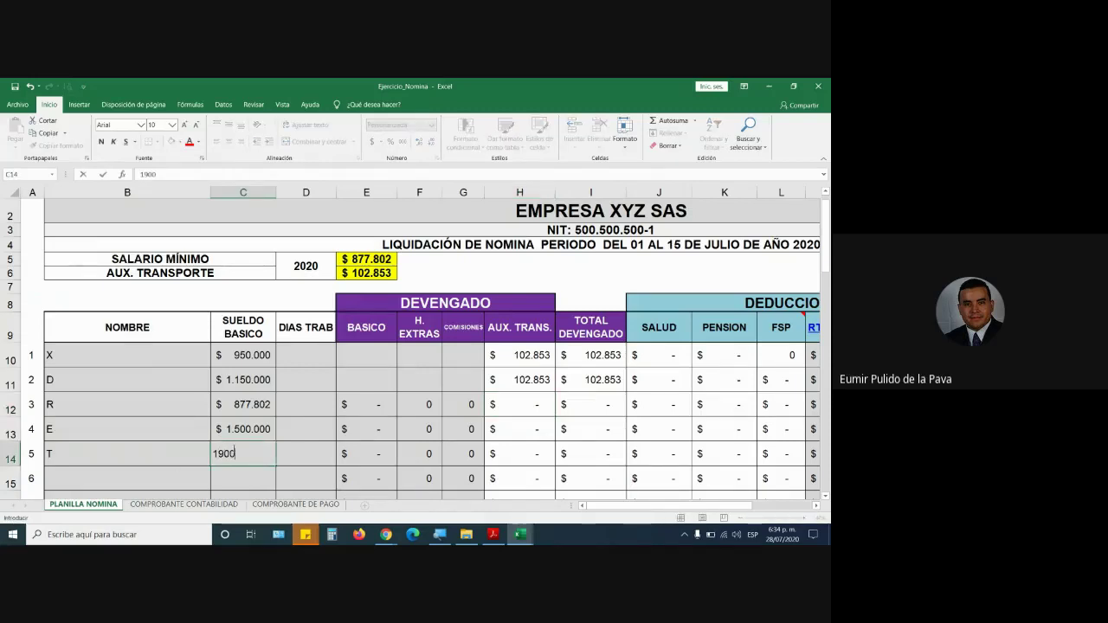
type("000")
key("Return")
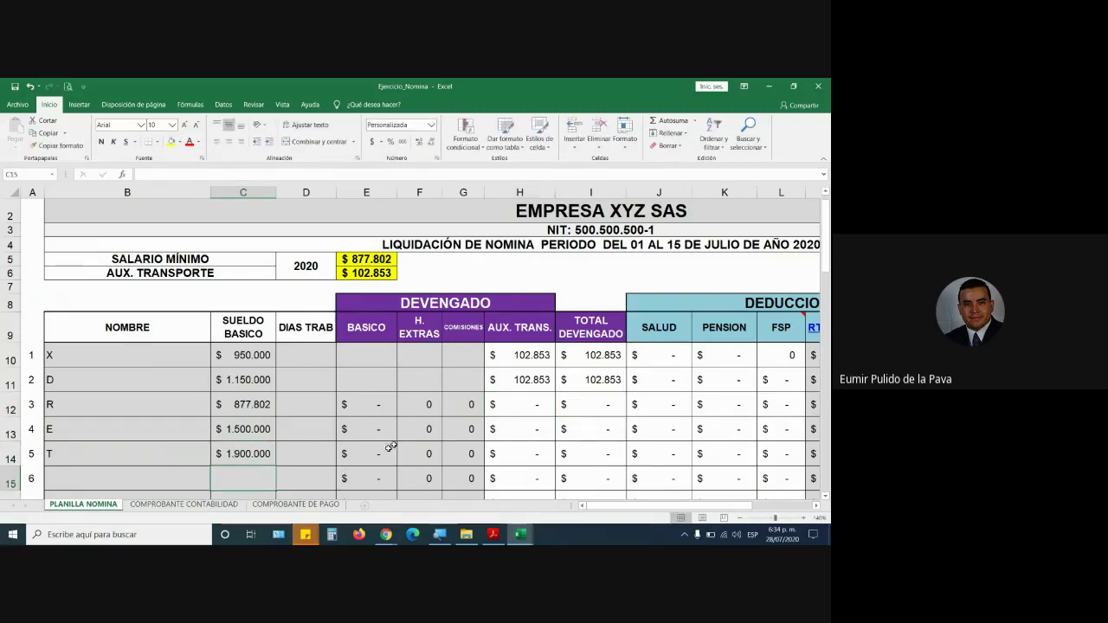
left_click(524, 359)
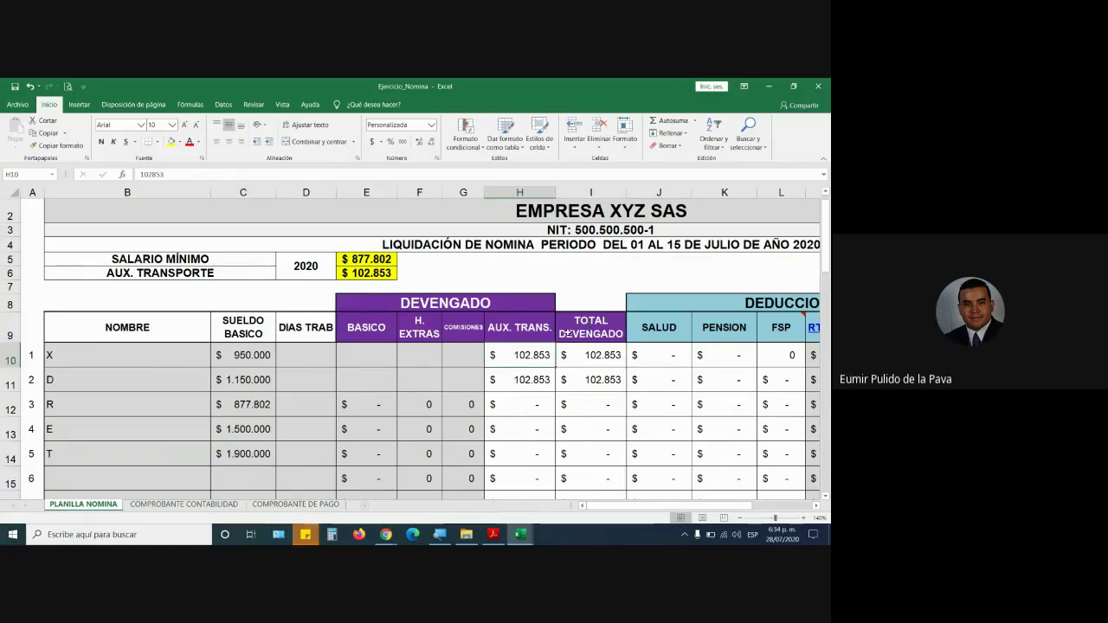
Step: Widen the AUX. TRANS. column and enlarge the font of the H10 value
left_click_drag(485, 192, 414, 192)
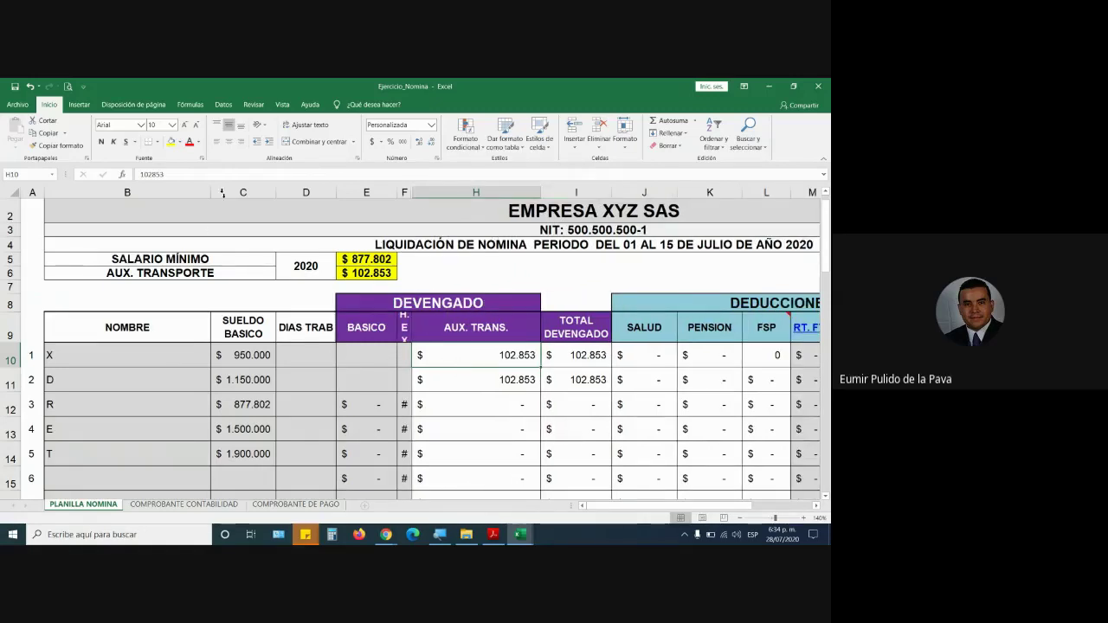
left_click(184, 126)
left_click(184, 127)
left_click(185, 127)
left_click(185, 126)
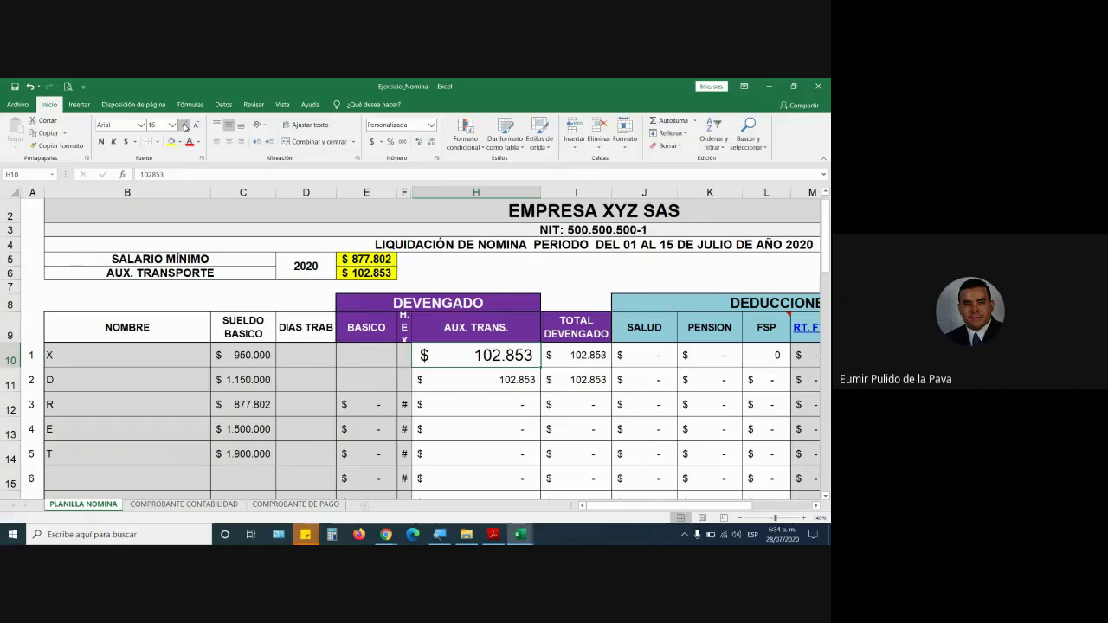
Step: Start an =SI(C10<=(E5*2)) formula in H10, then cancel it with Esc
type("=SI(")
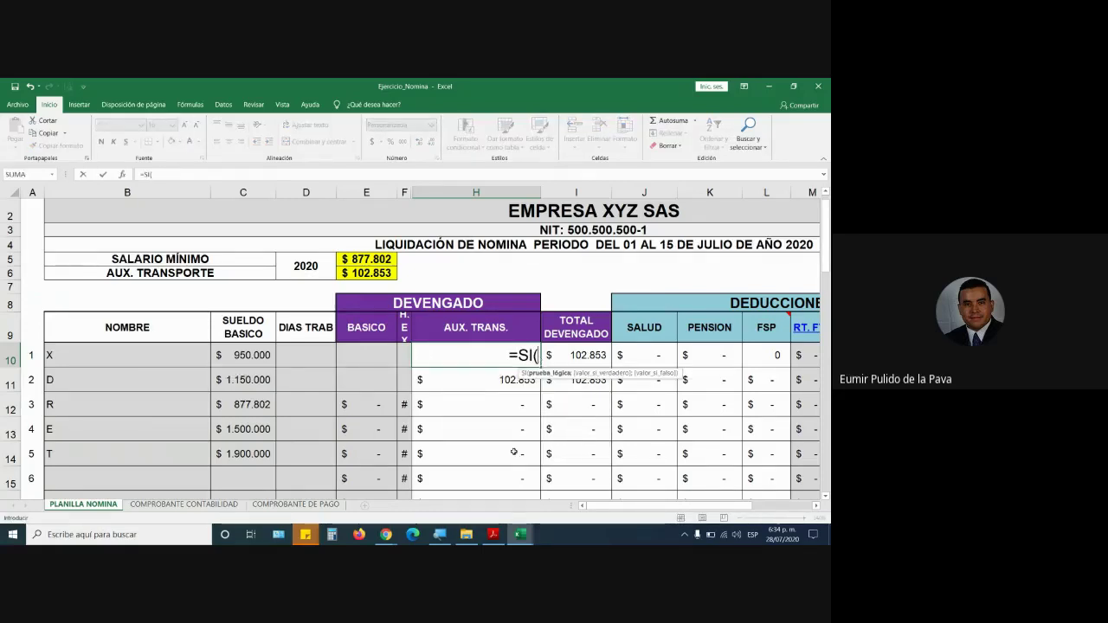
left_click(247, 357)
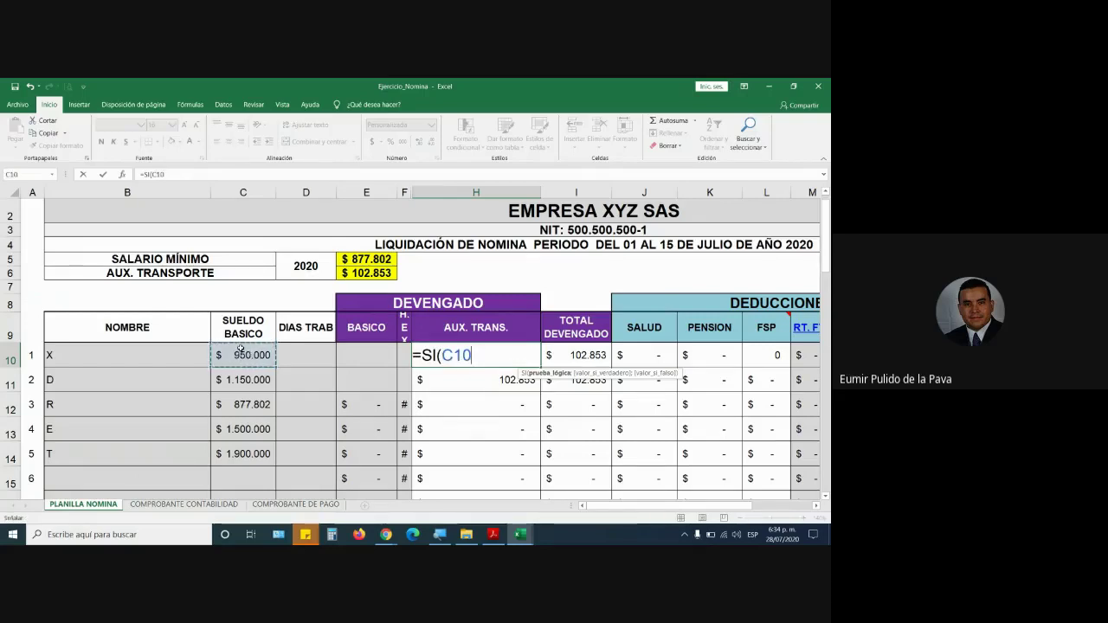
type("<")
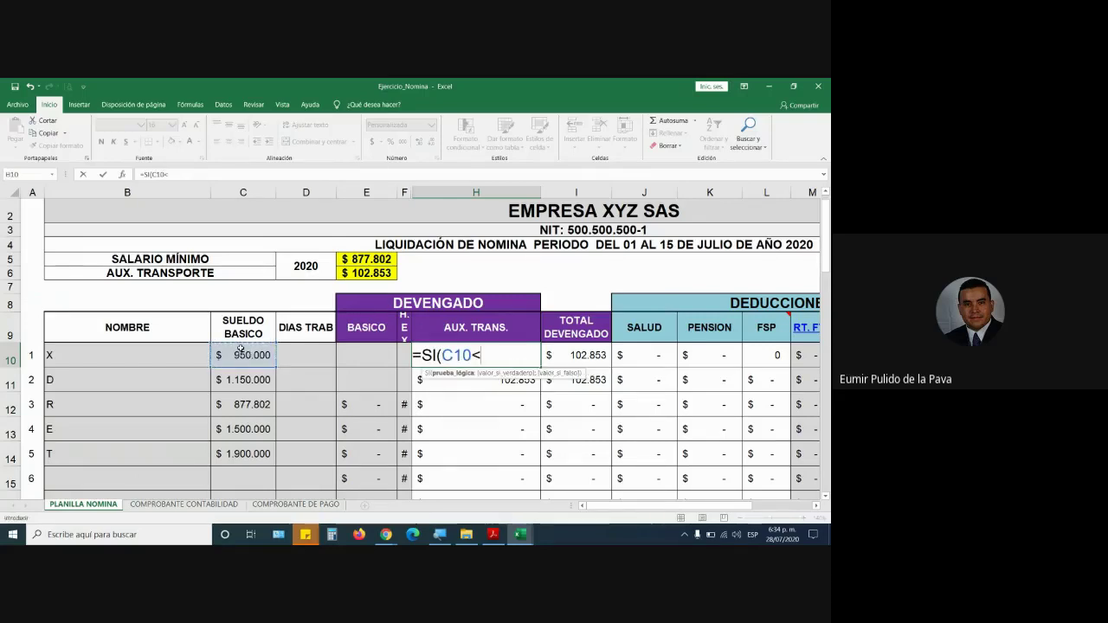
type("=(")
left_click(347, 258)
type("*2")
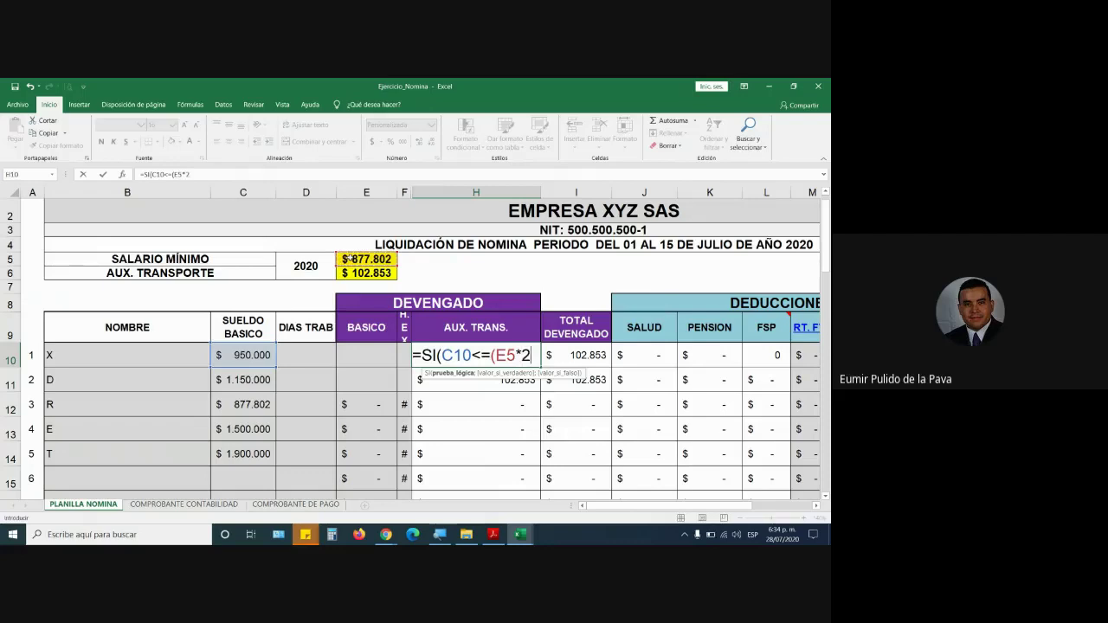
type(")")
key("Escape")
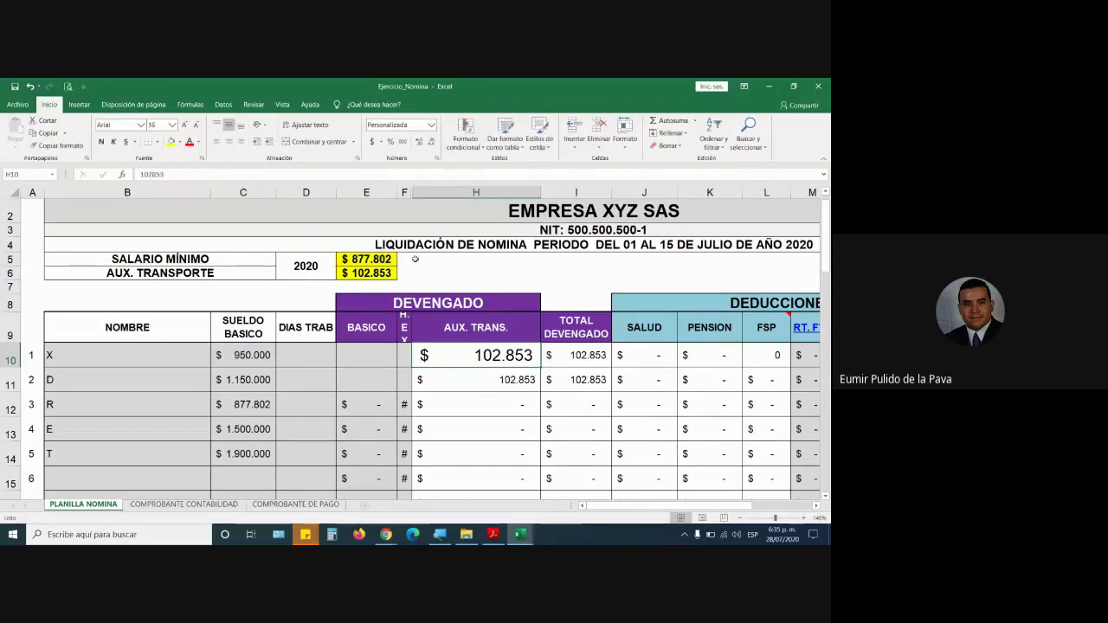
Step: Enter =E5*2 in H5, giving the 1.755.604 threshold of double the minimum wage
left_click(449, 264)
type("=")
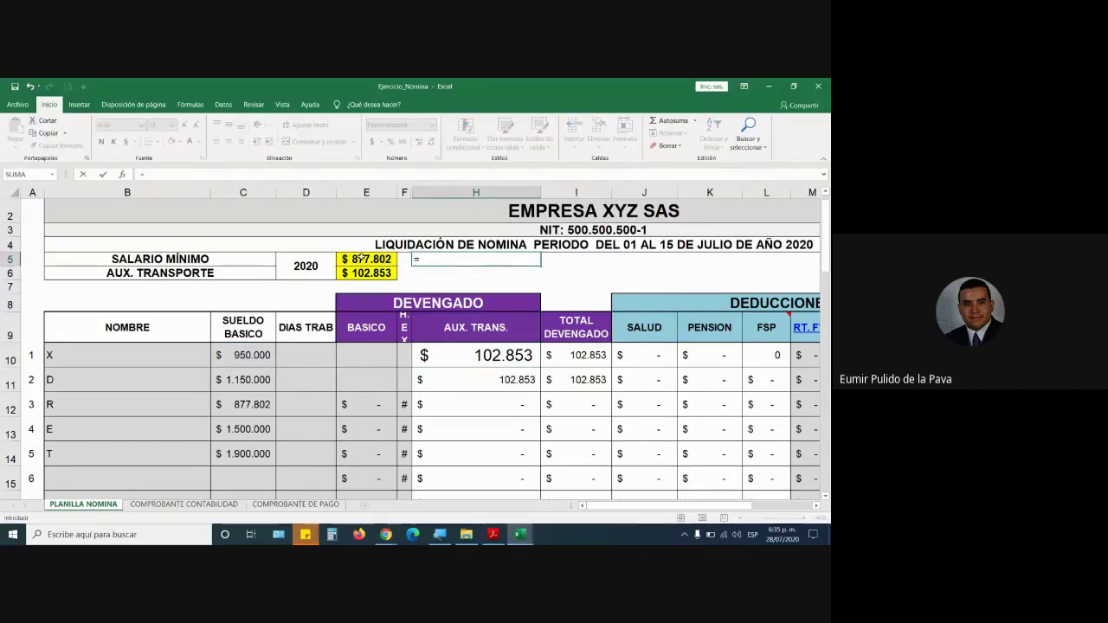
left_click(362, 257)
type("*2")
key("Return")
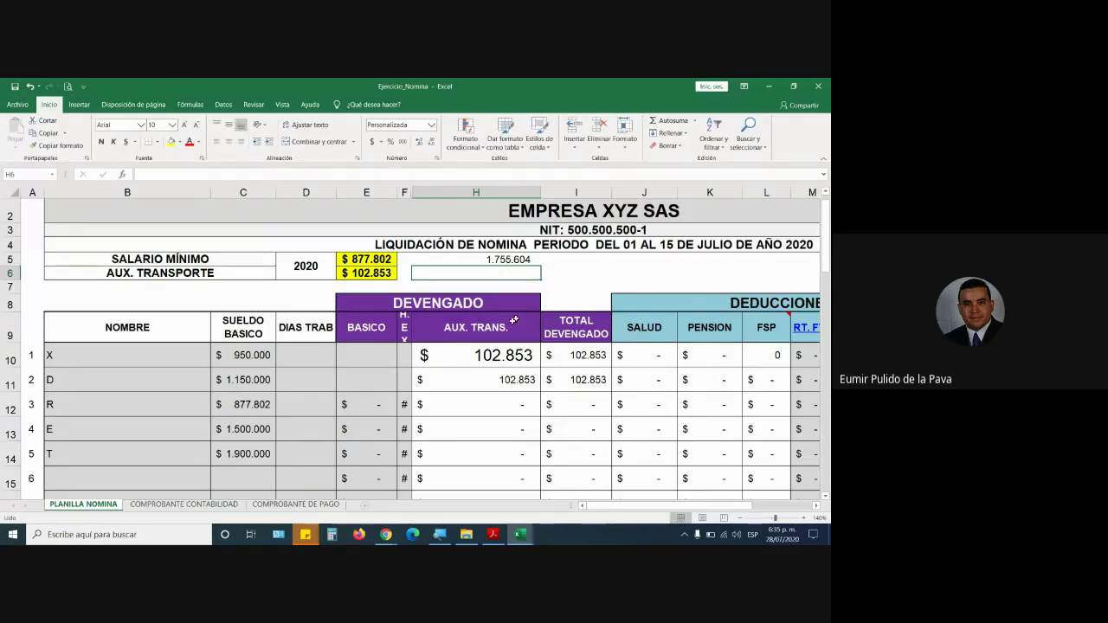
left_click(476, 361)
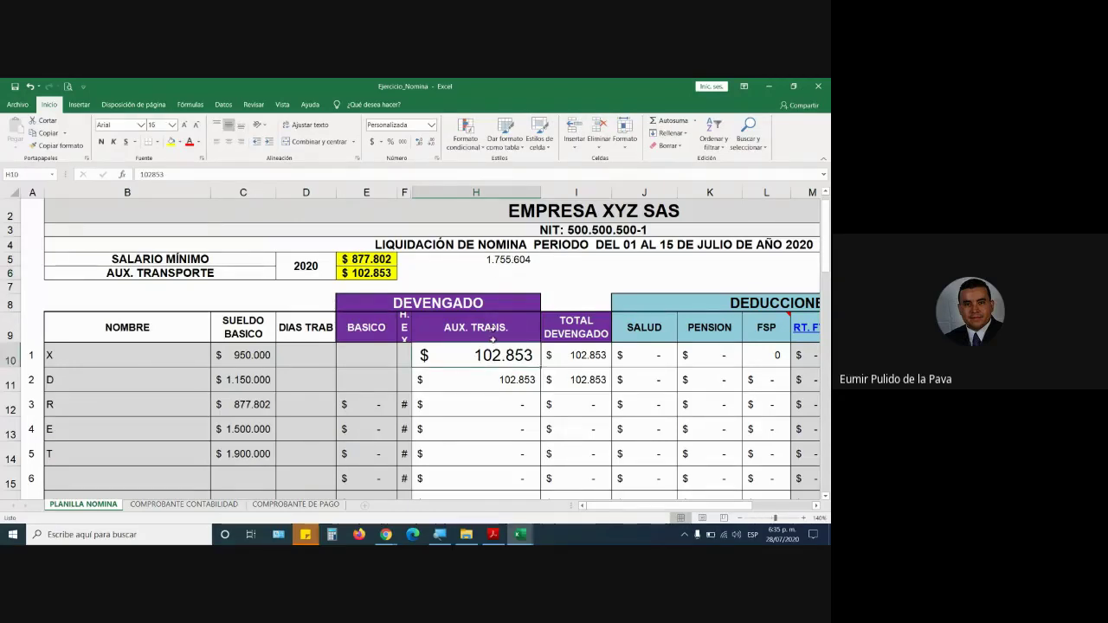
Step: In H10, type =SI(C10<=E5*2 and remove the stray parentheses
type("=S")
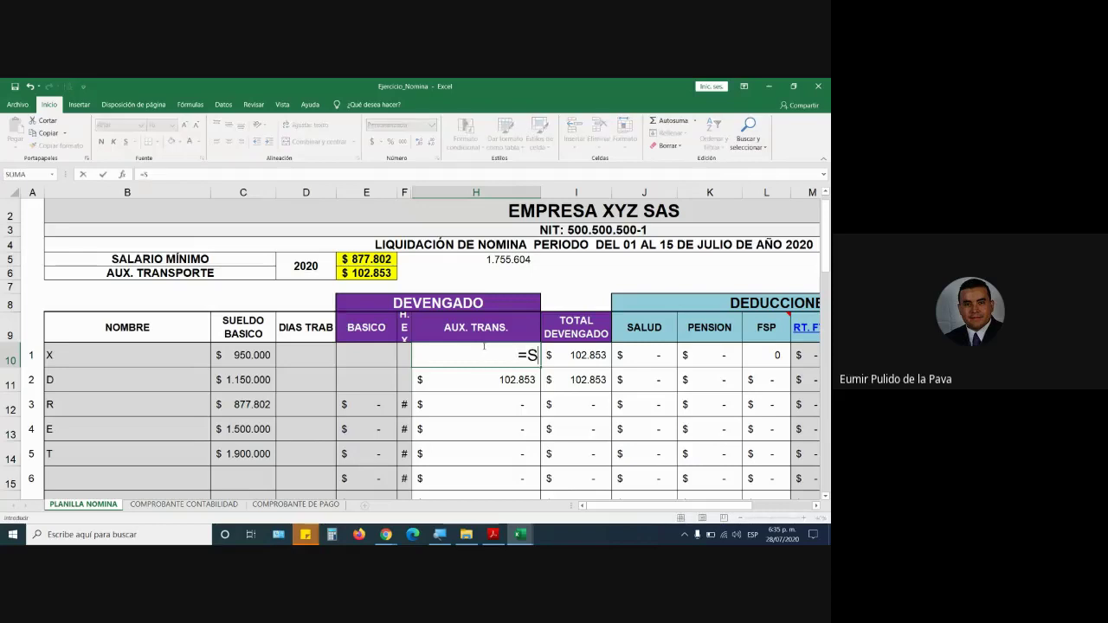
type("I(")
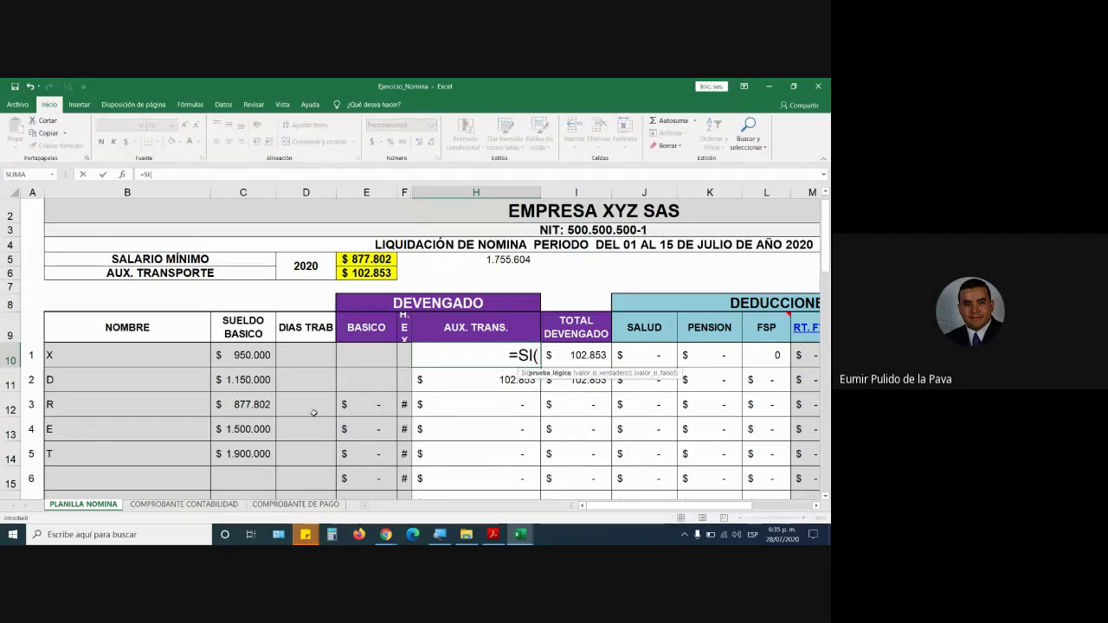
left_click(242, 355)
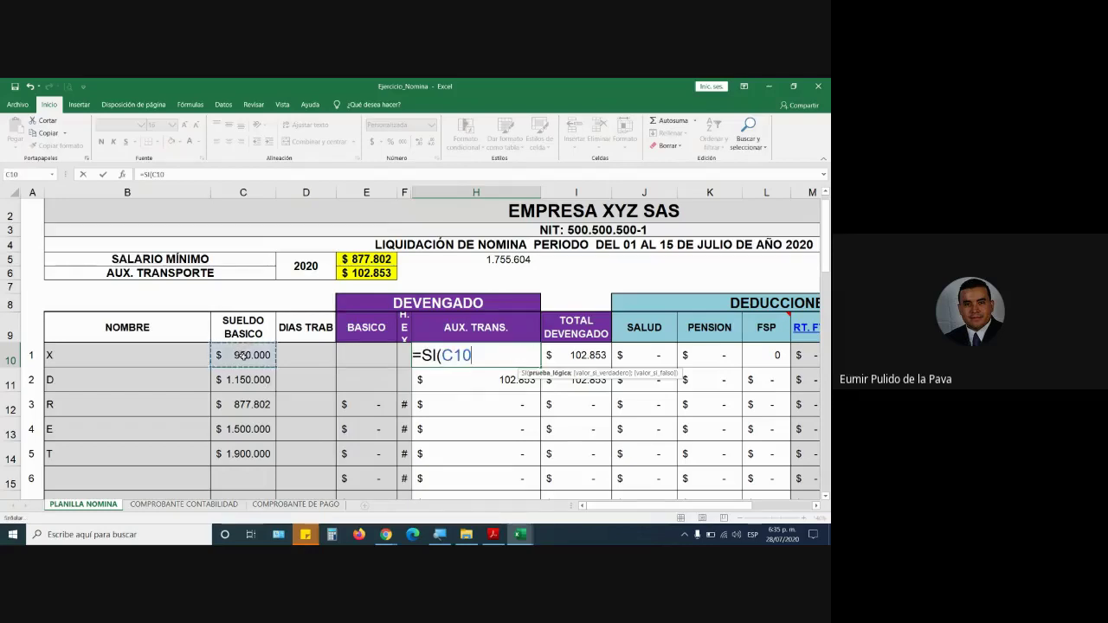
type("<")
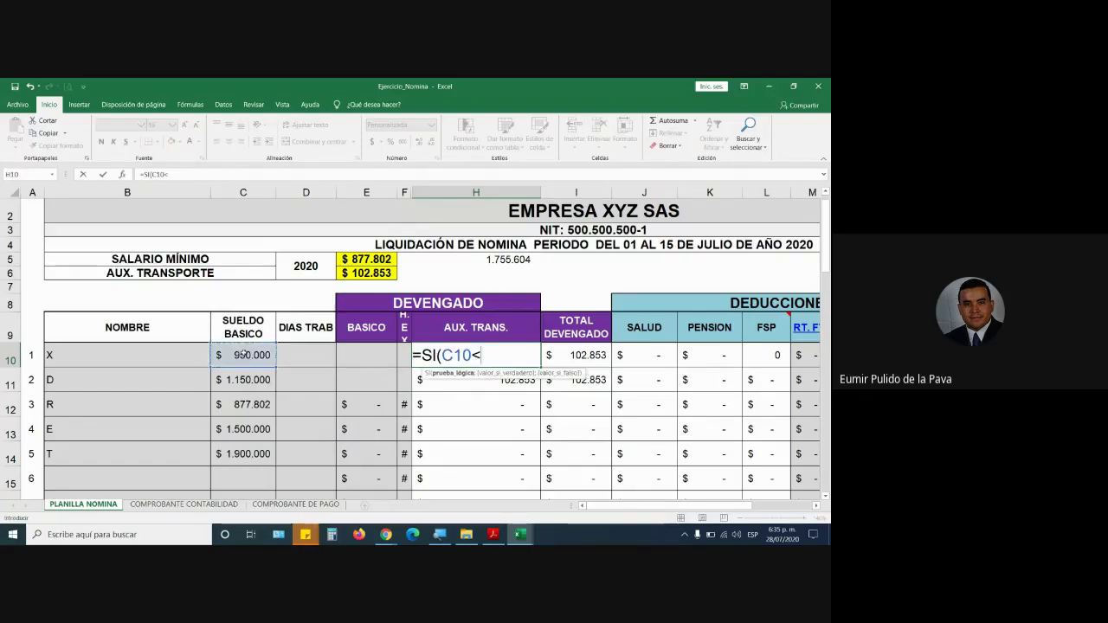
type("=")
type("(")
left_click(361, 259)
type("*2")
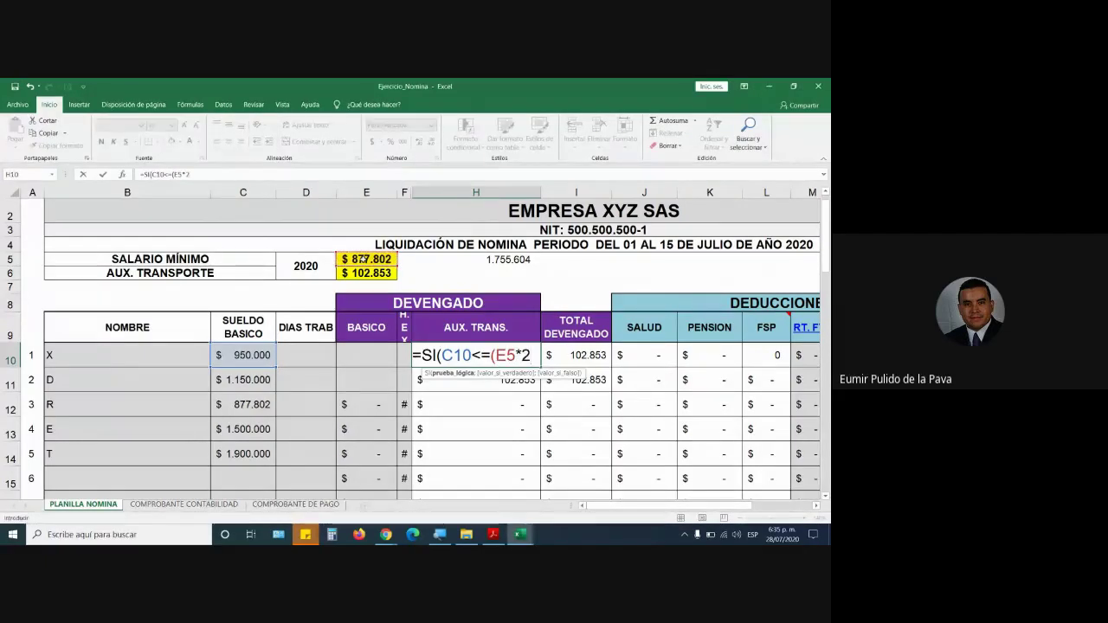
type(")")
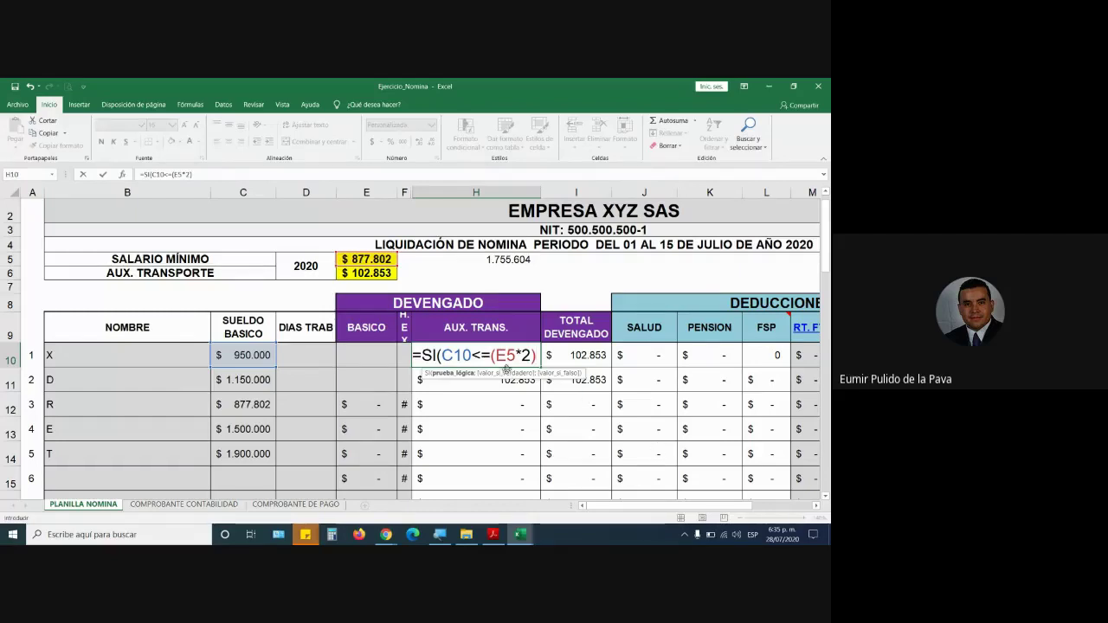
left_click(491, 355)
key("BackSpace")
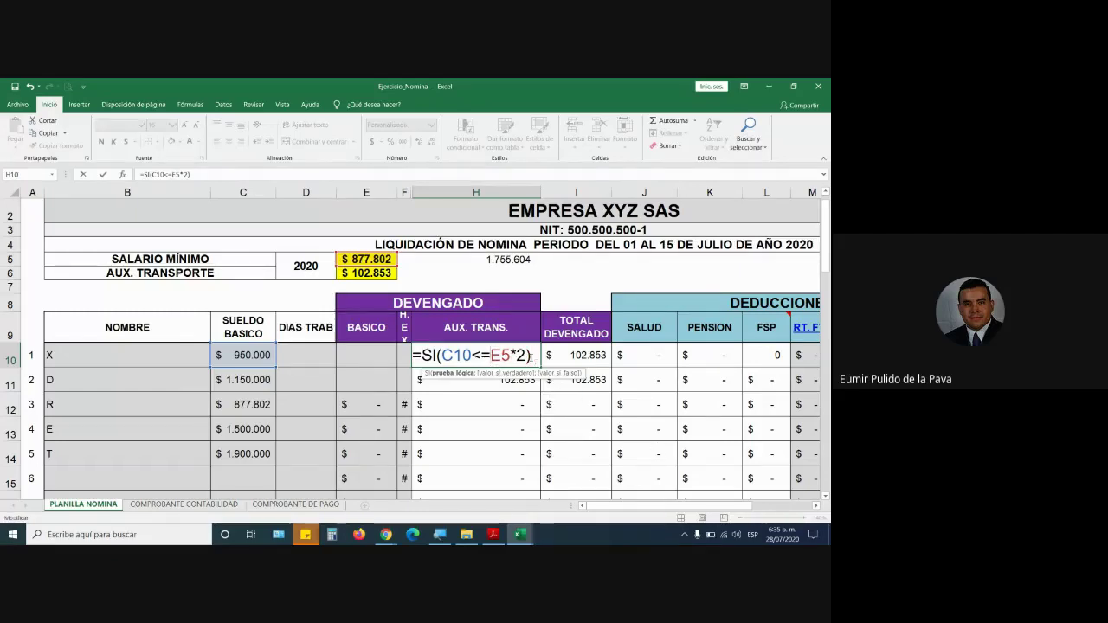
left_click(530, 355)
key("BackSpace")
Step: Try the fixed limit 1755604 in the comparison, then restore it to E5*2
left_click(440, 355)
left_click_drag(441, 355, 513, 355)
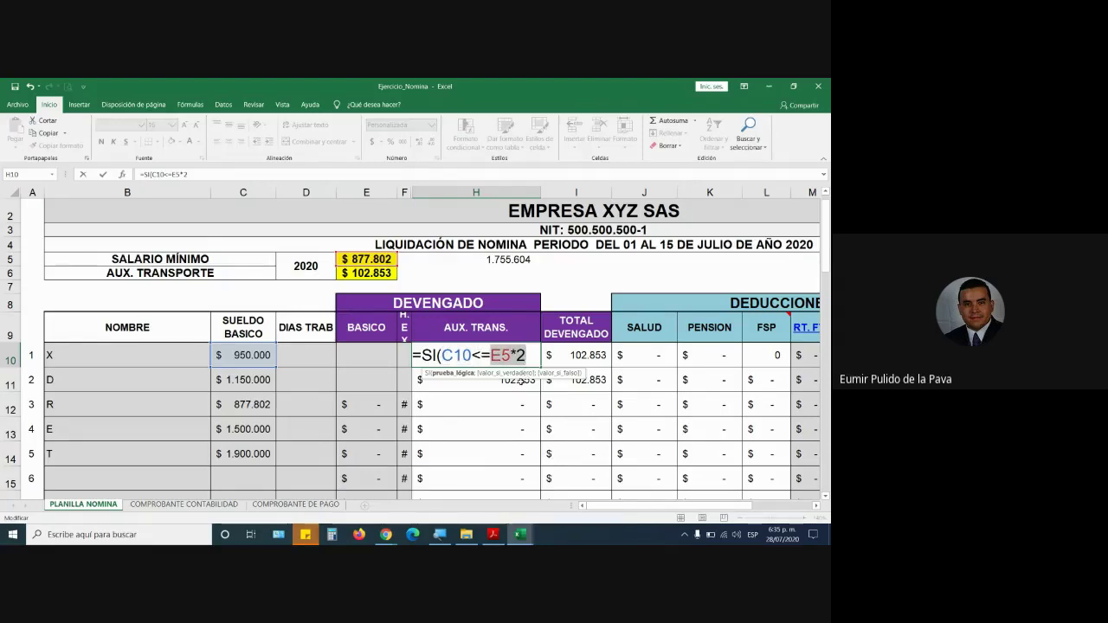
type("1755")
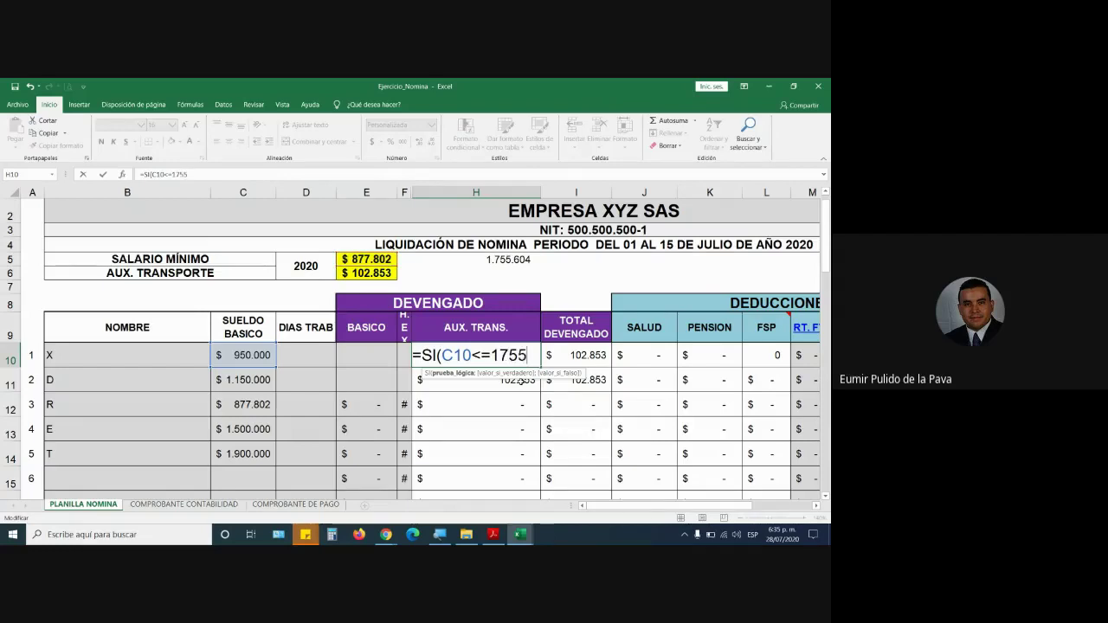
type("604")
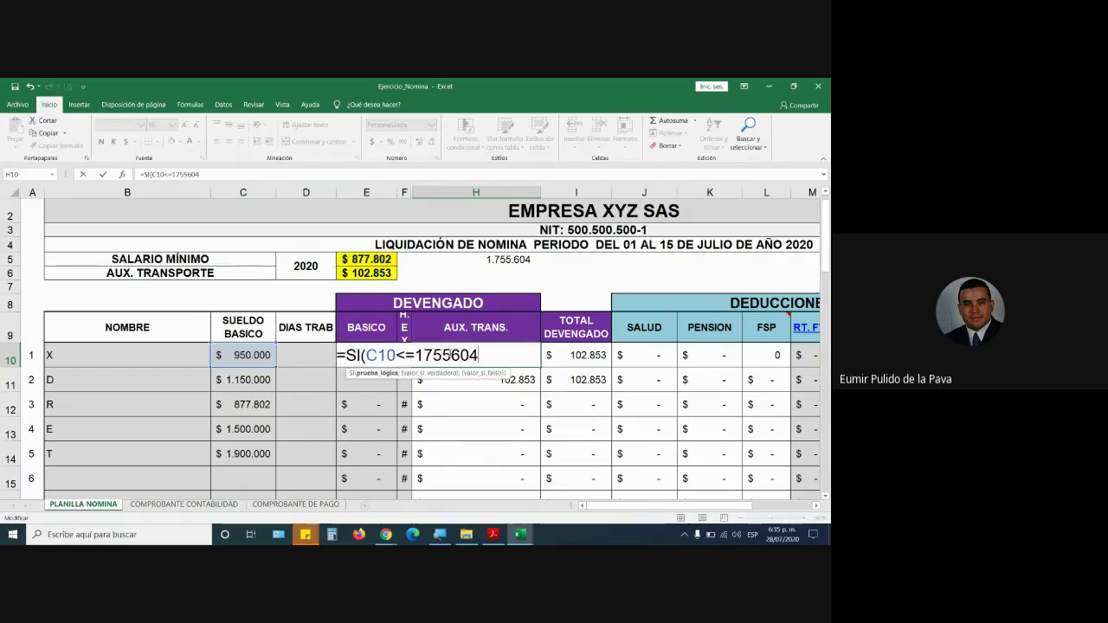
left_click_drag(415, 354, 479, 355)
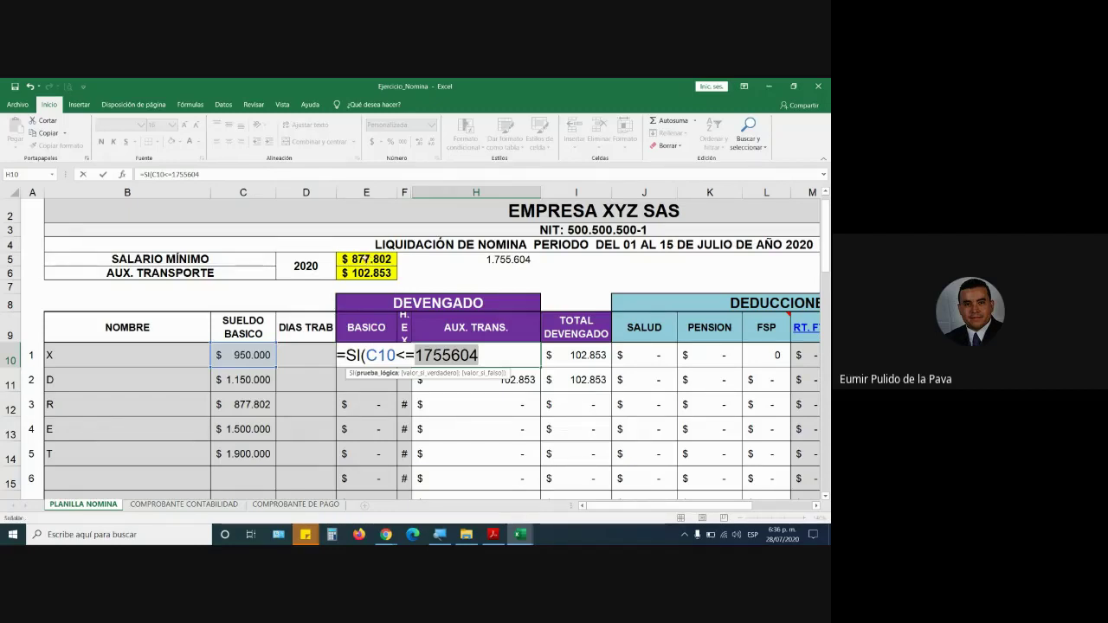
left_click(367, 259)
type("*2")
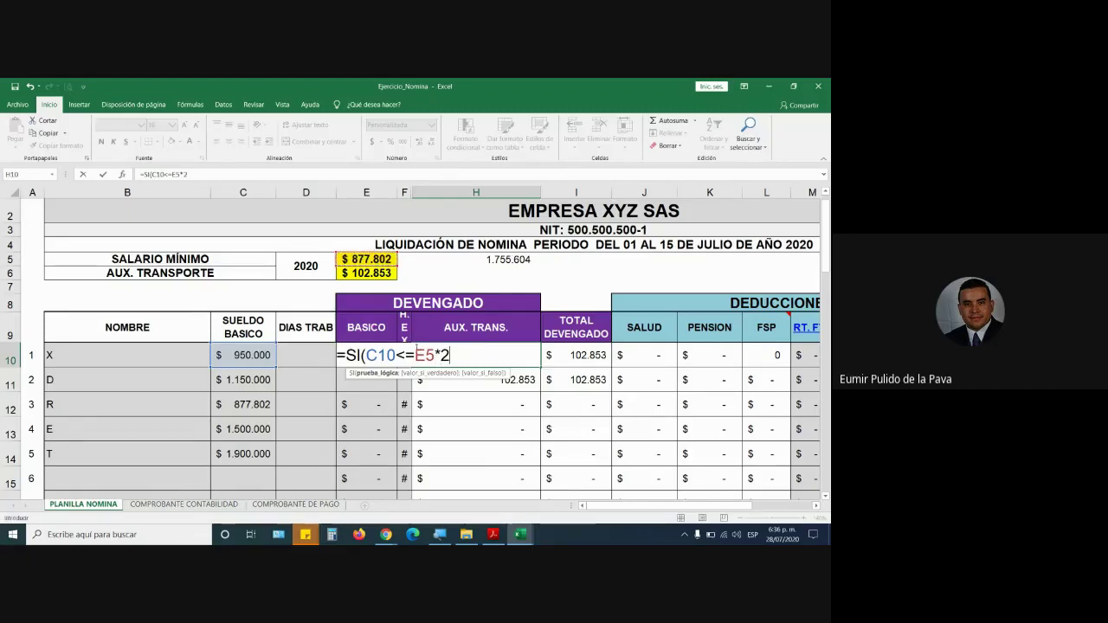
Step: Walk through the C10<=E5*2 test and add E6 as the true result
left_click_drag(414, 351, 436, 351)
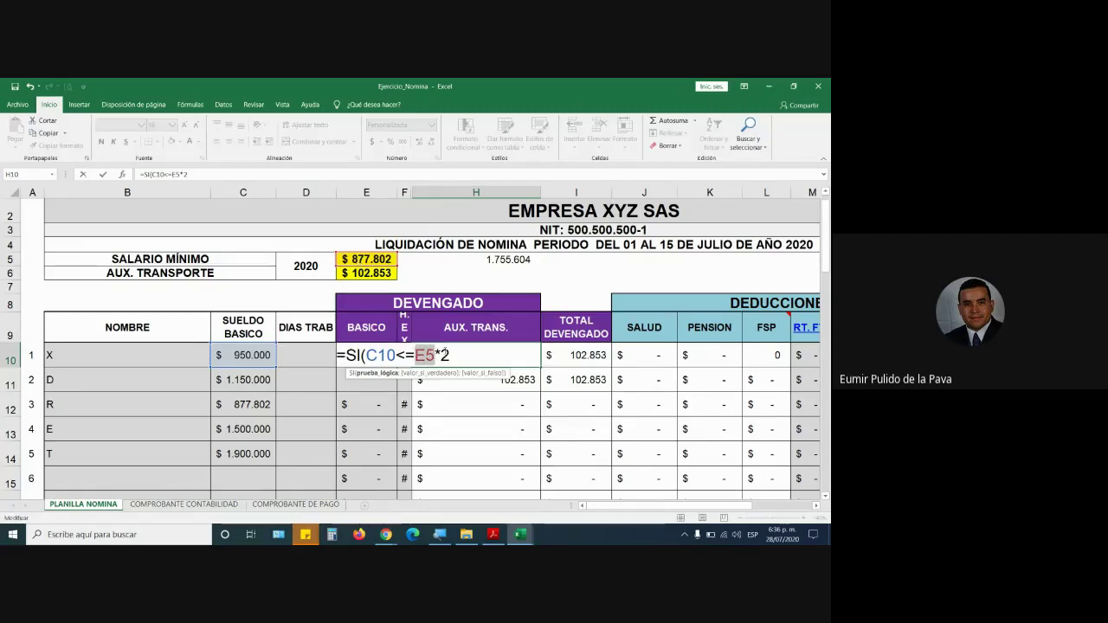
mouse_move(378, 355)
left_mouse_down()
mouse_move(367, 355)
mouse_move(414, 355)
left_mouse_up()
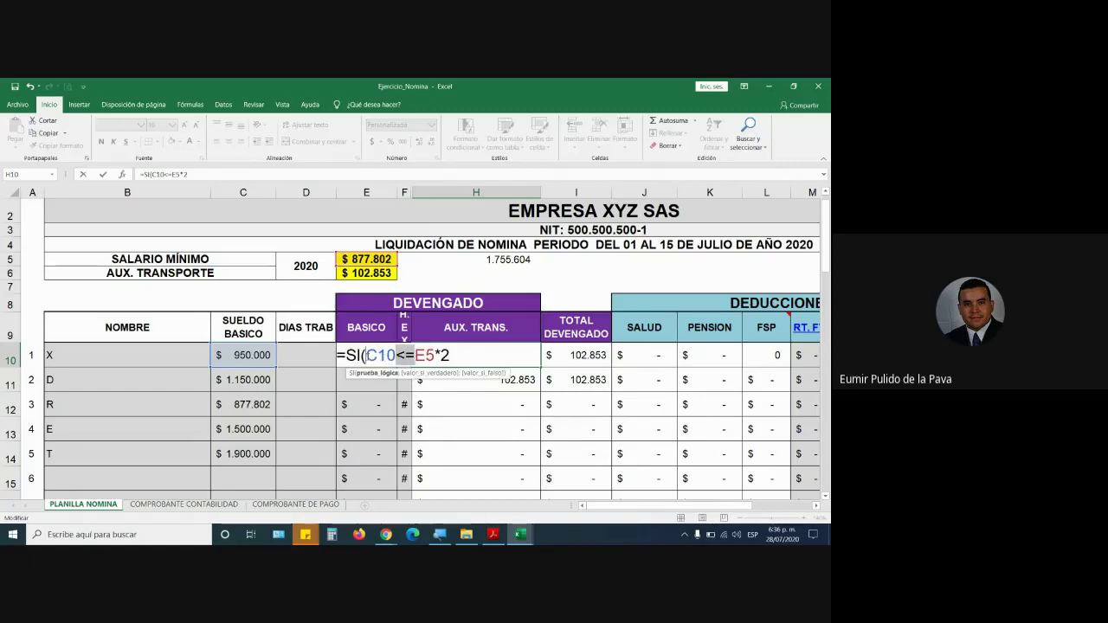
left_click_drag(364, 354, 396, 355)
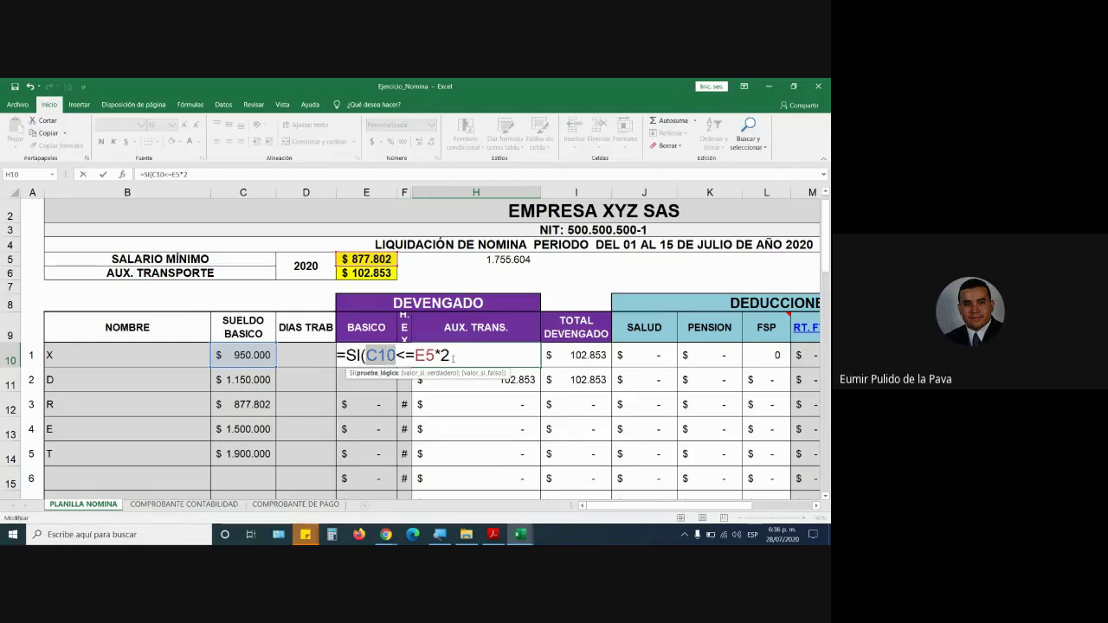
left_click_drag(397, 355, 450, 355)
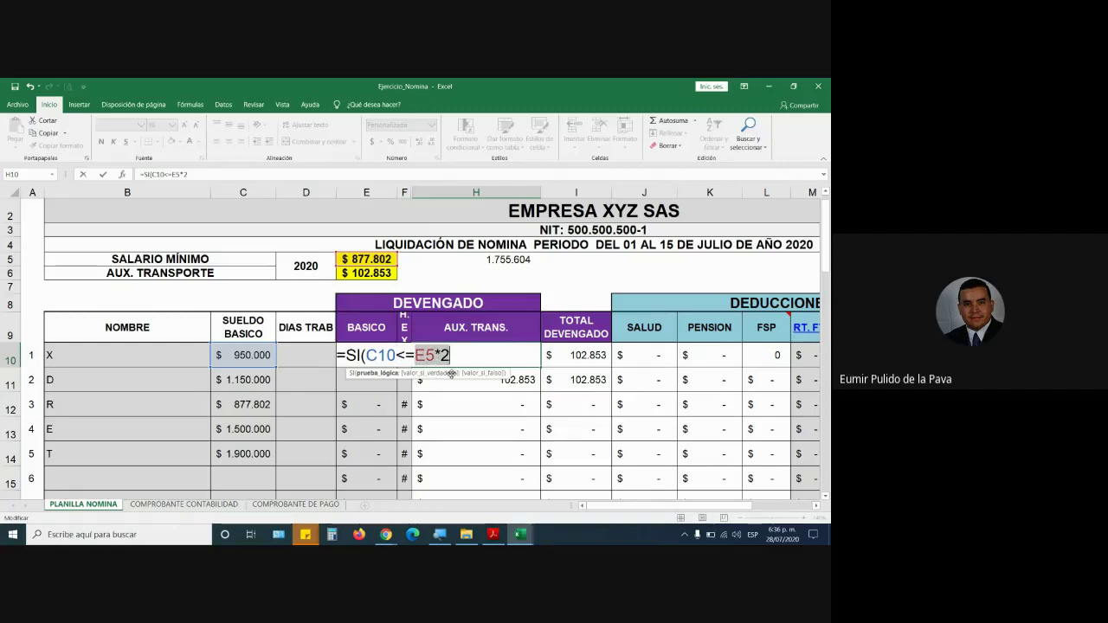
left_click(457, 356)
type(";")
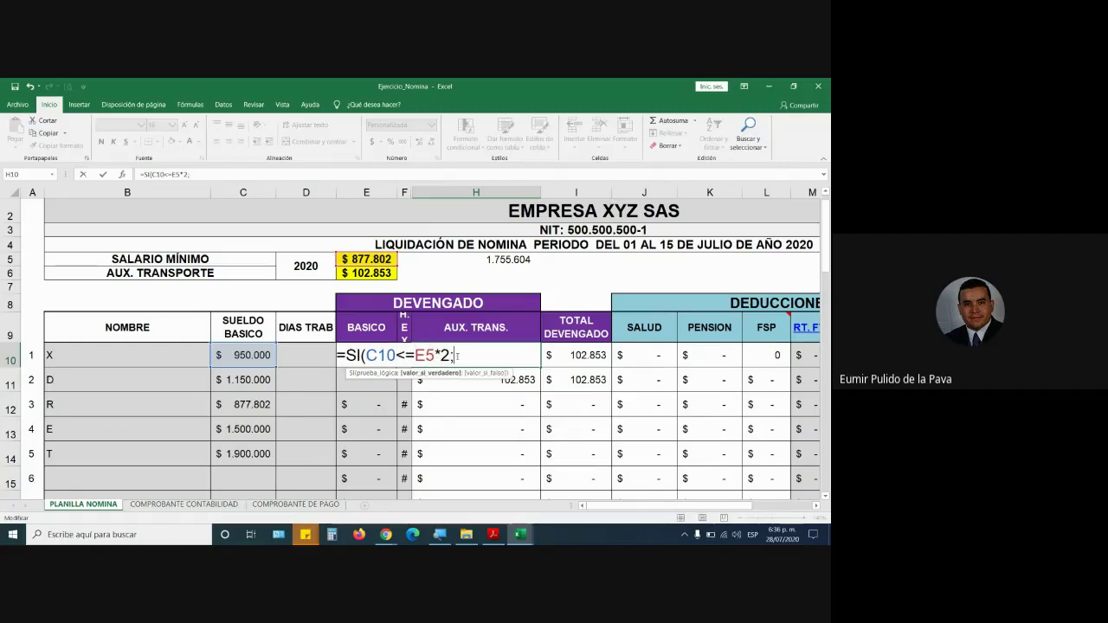
left_click(388, 273)
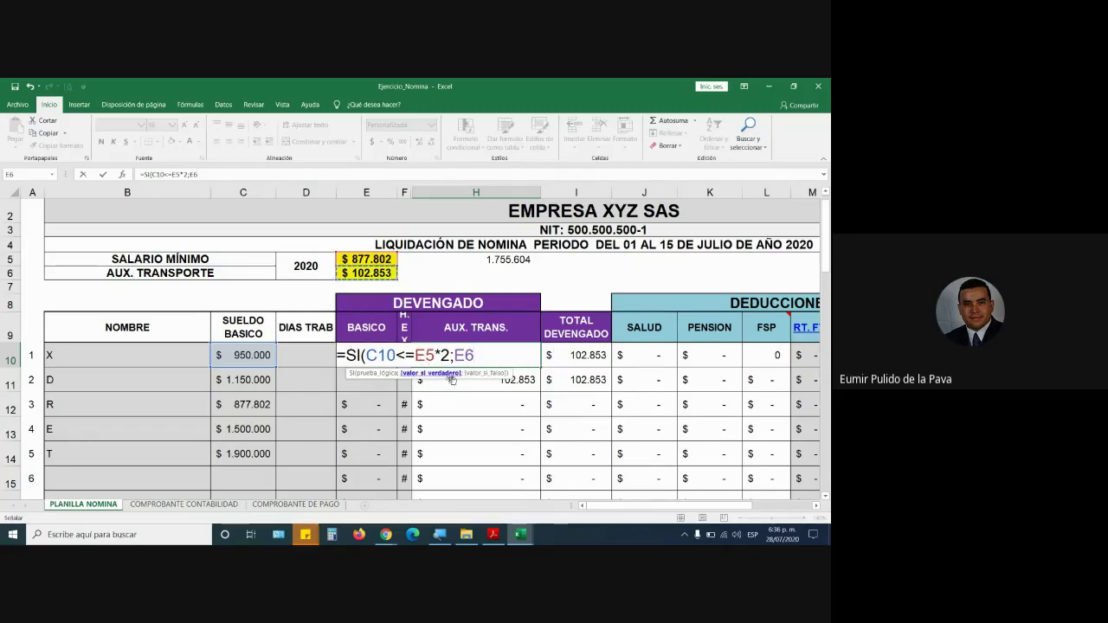
Step: Lock the rows of E5 and E6 in H10, completing it as =SI(C10<=E$5*2;E$6;0)
left_click(438, 356)
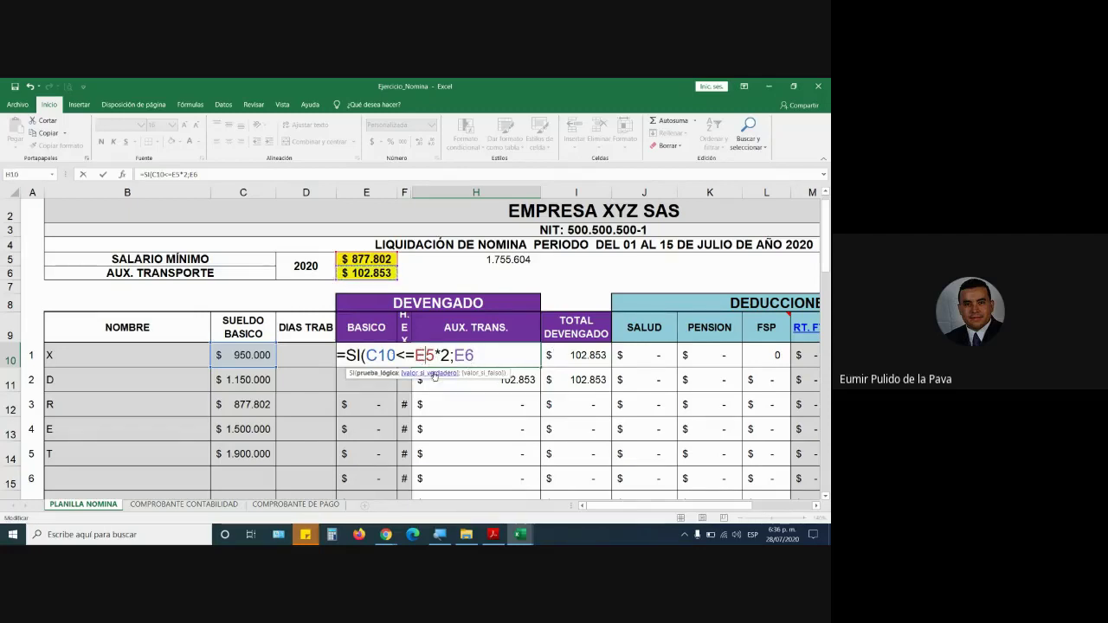
key("F4")
key("F4")
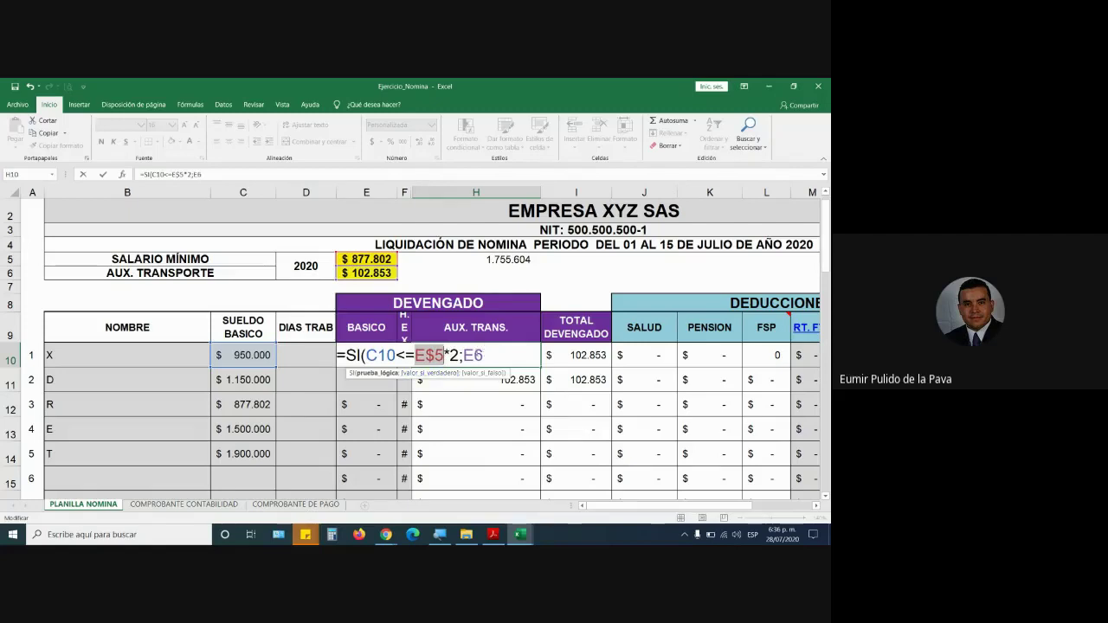
left_click(475, 356)
key("F4")
key("F4")
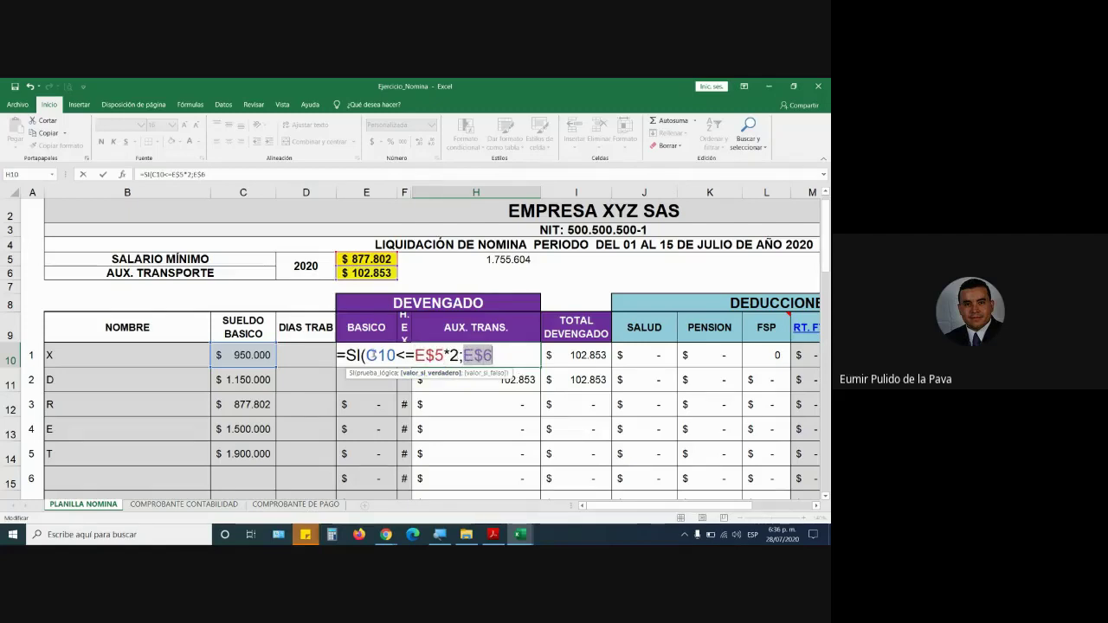
left_click_drag(364, 355, 460, 354)
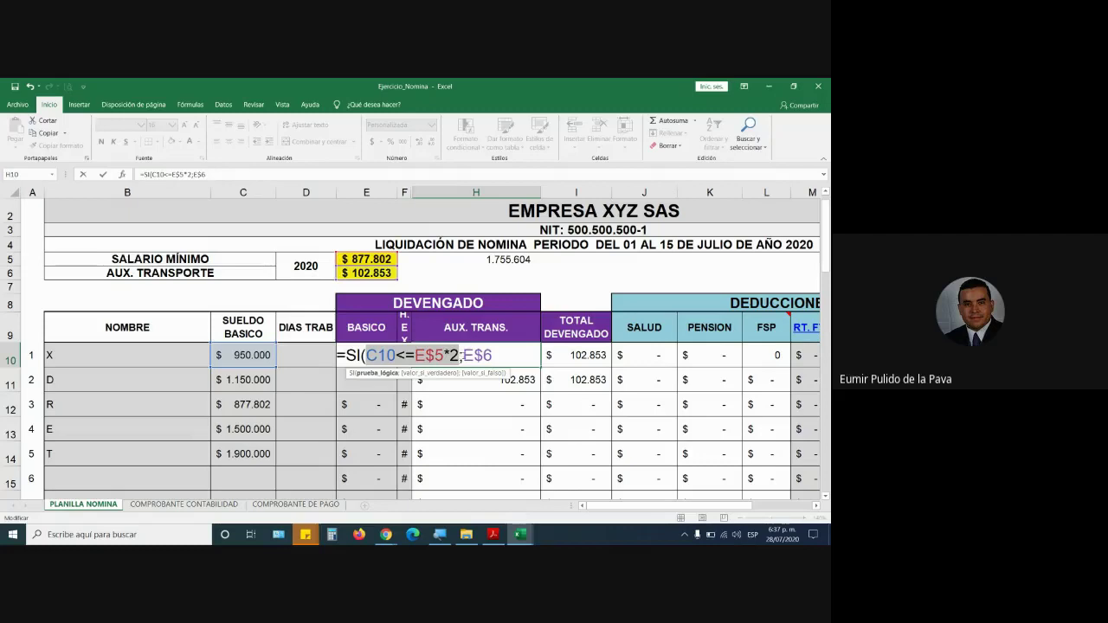
left_click_drag(463, 355, 492, 355)
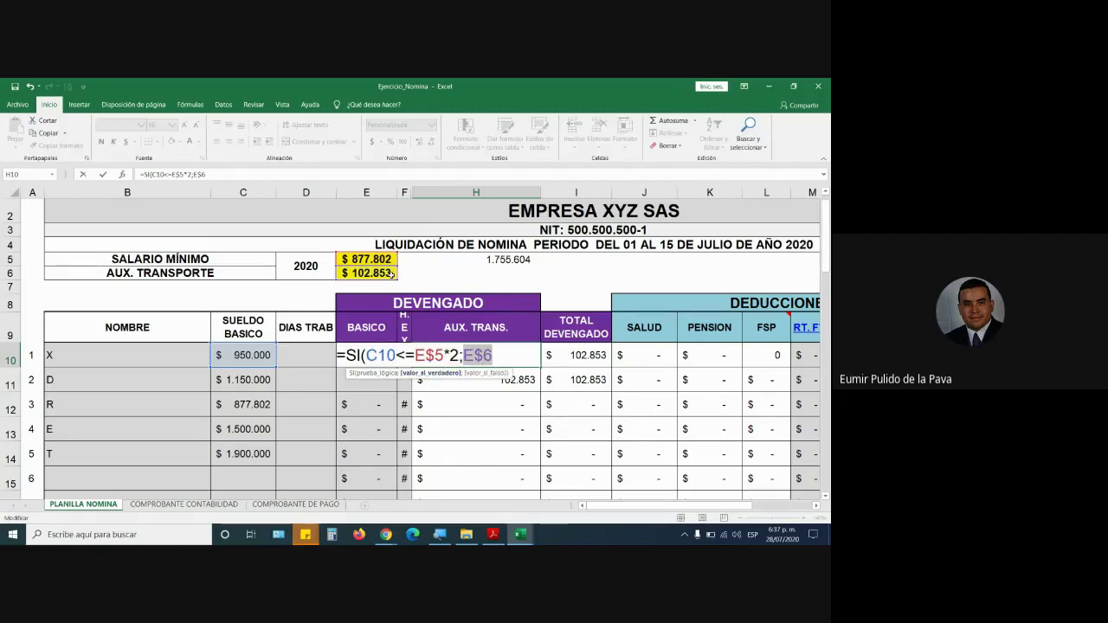
left_click(507, 356)
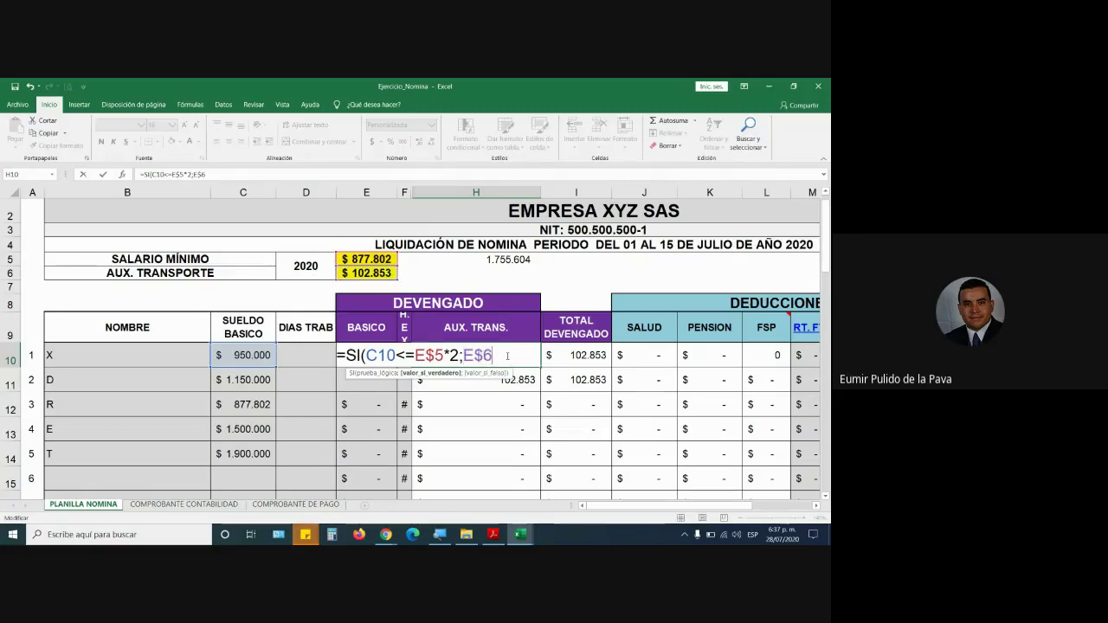
type(";0)")
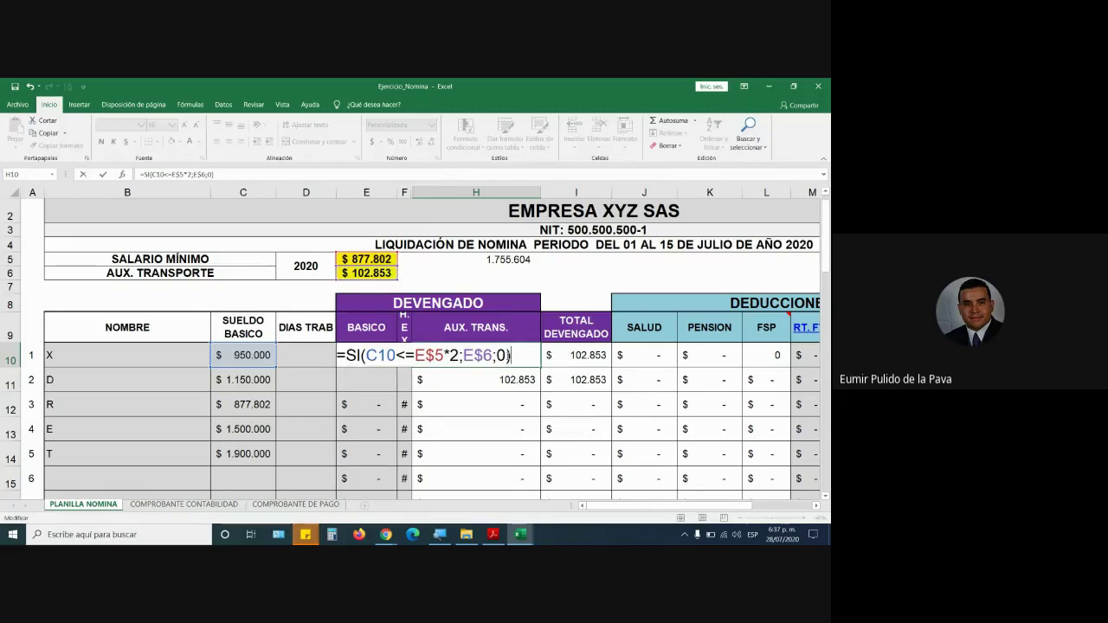
key("ctrl+Return")
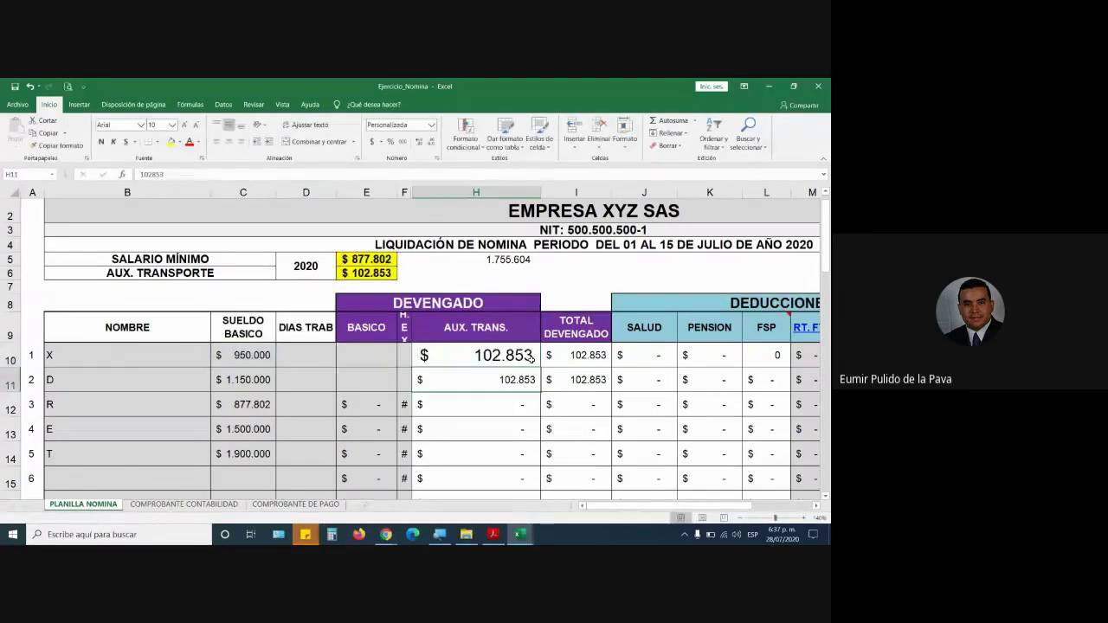
Step: Fill the H10 formula down to H14 and change C14's salary to 1.755.604
left_click_drag(544, 368, 536, 460)
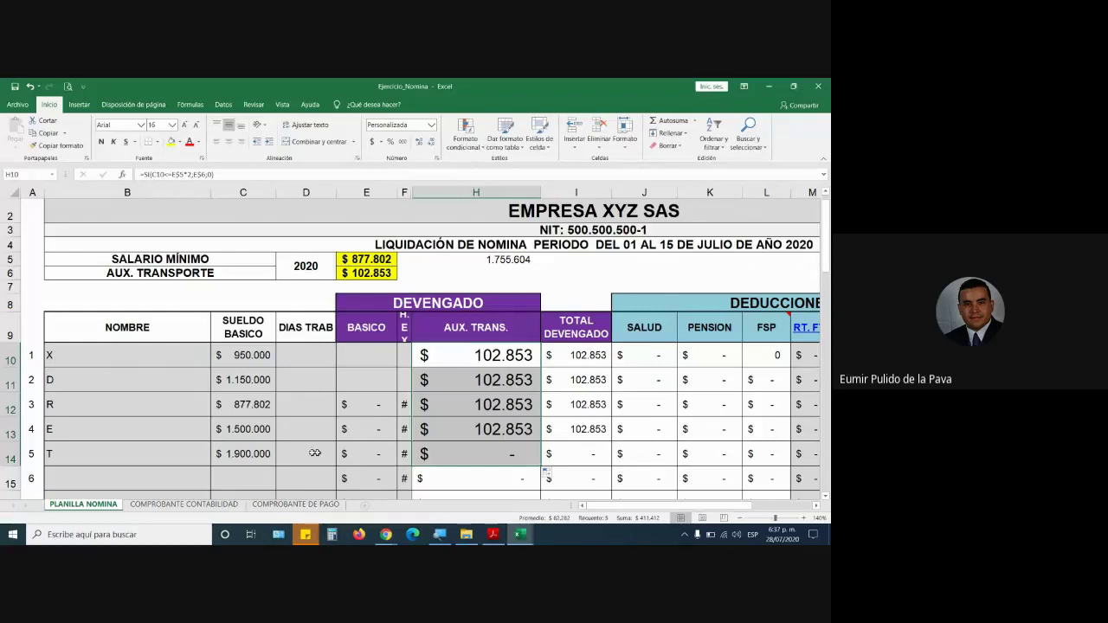
left_click(248, 456)
key("Right")
key("Right")
key("Right")
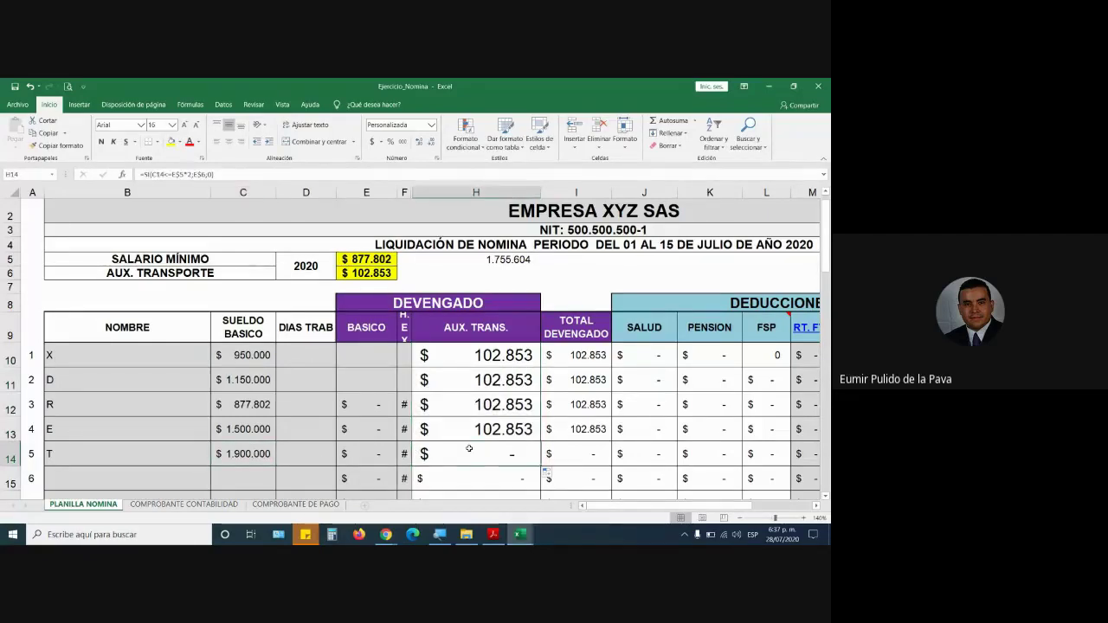
key("Left")
key("Left")
key("Left")
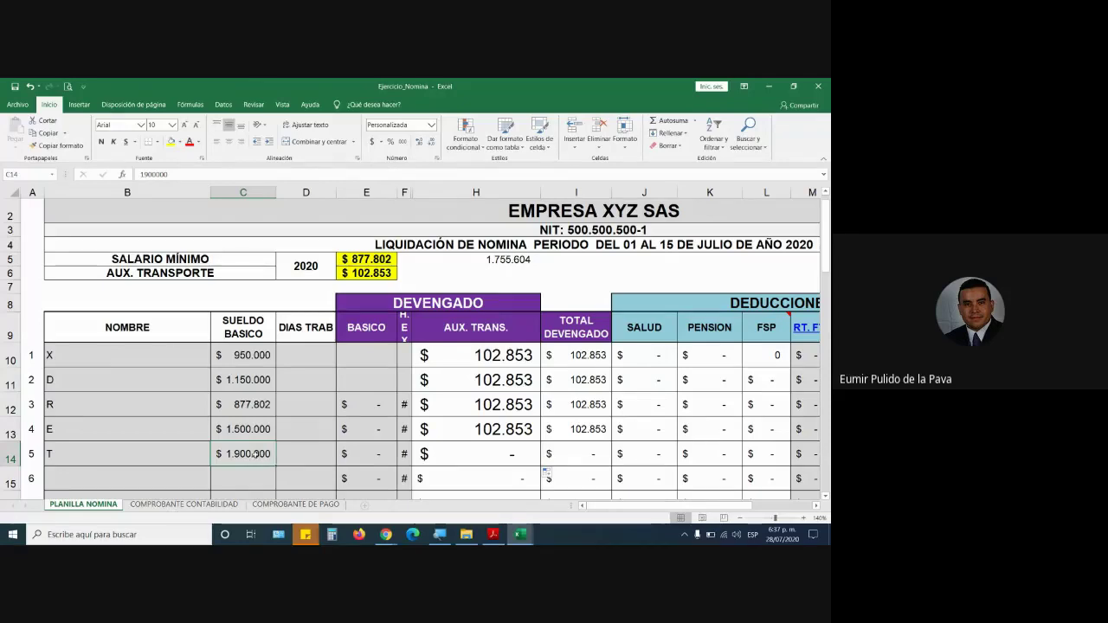
type("17")
type("5.6")
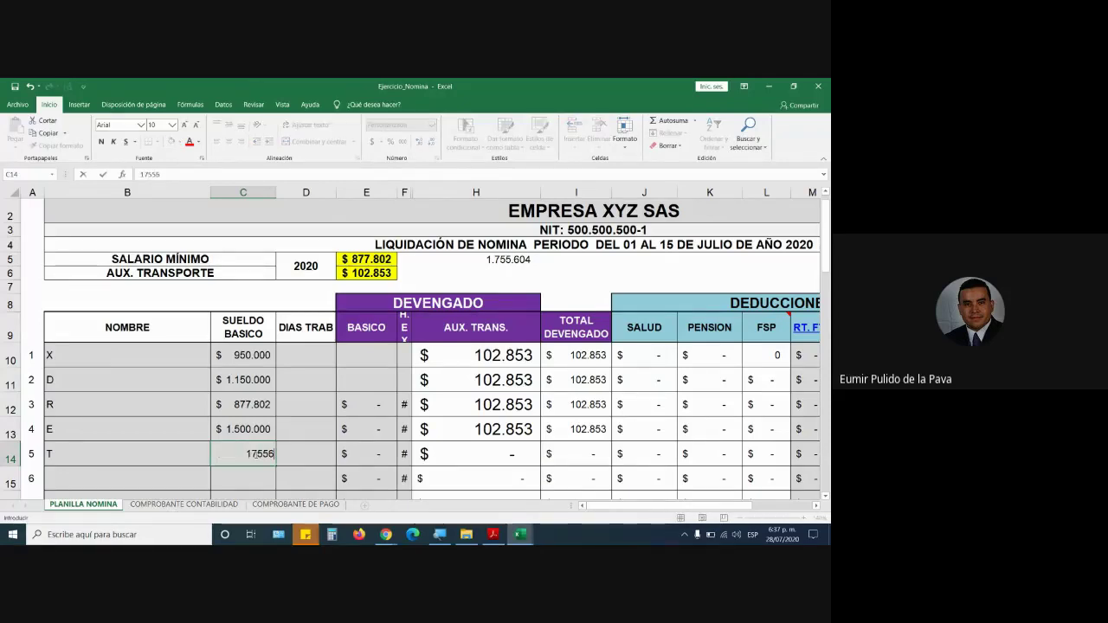
type("04")
key("Return")
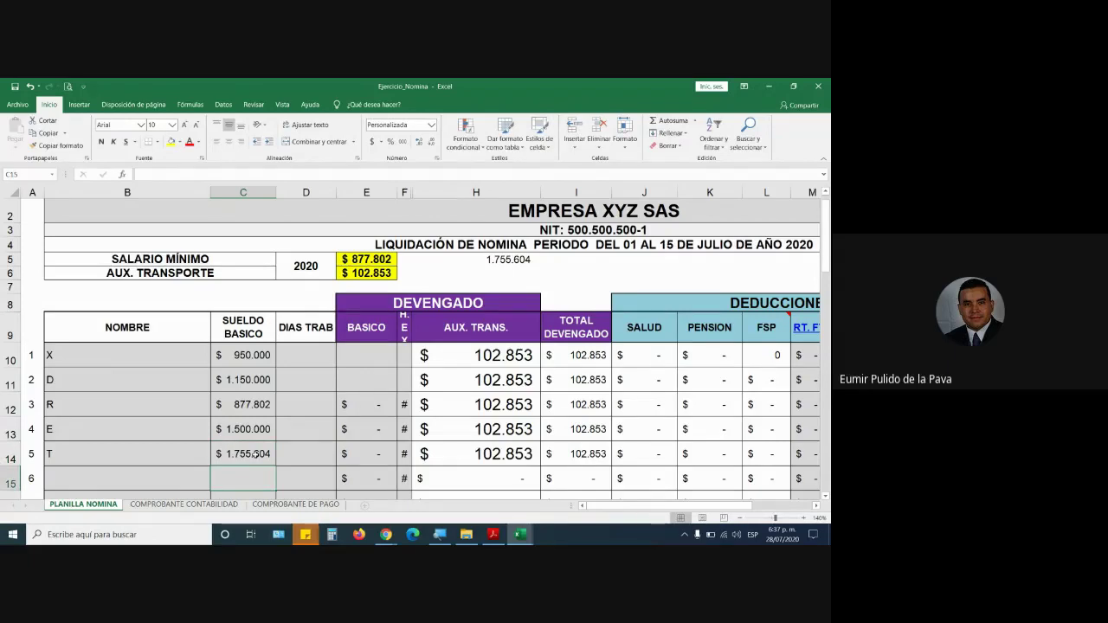
Step: Set C15's salary to 1.760.000, extend the formula into H15, and reopen H10's formula
type("17")
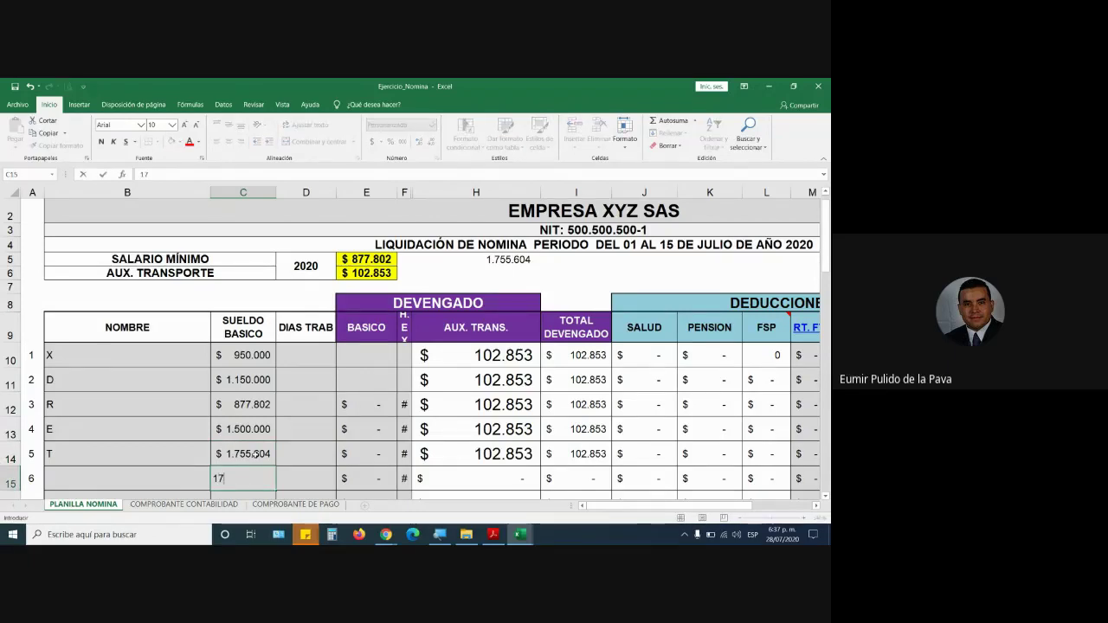
type("60000")
left_click(428, 459)
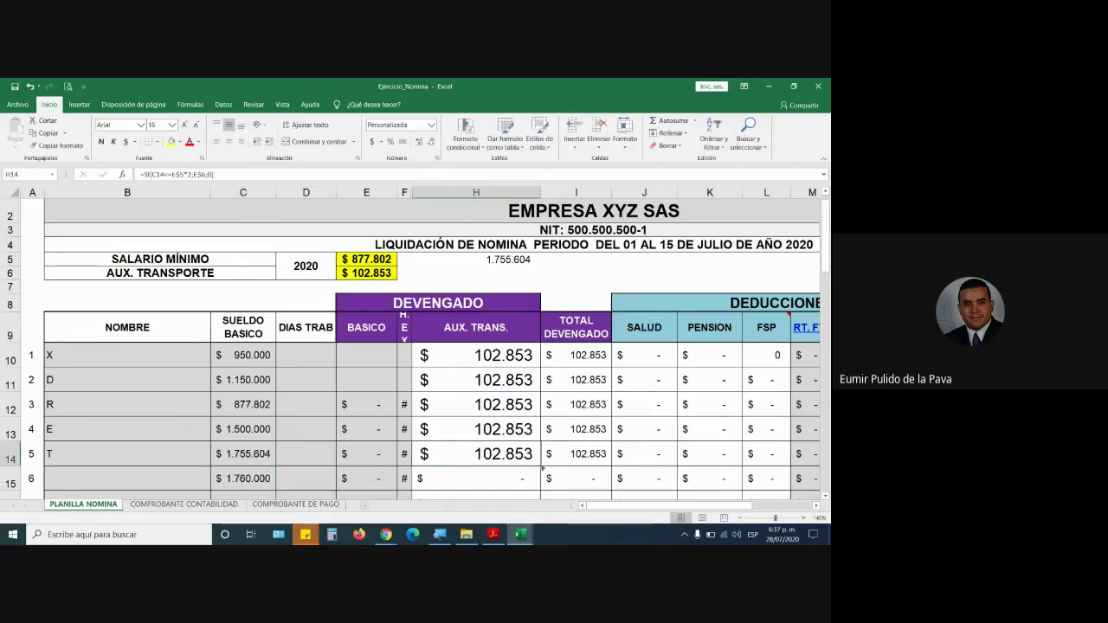
left_click_drag(541, 466, 519, 480)
left_click(520, 480)
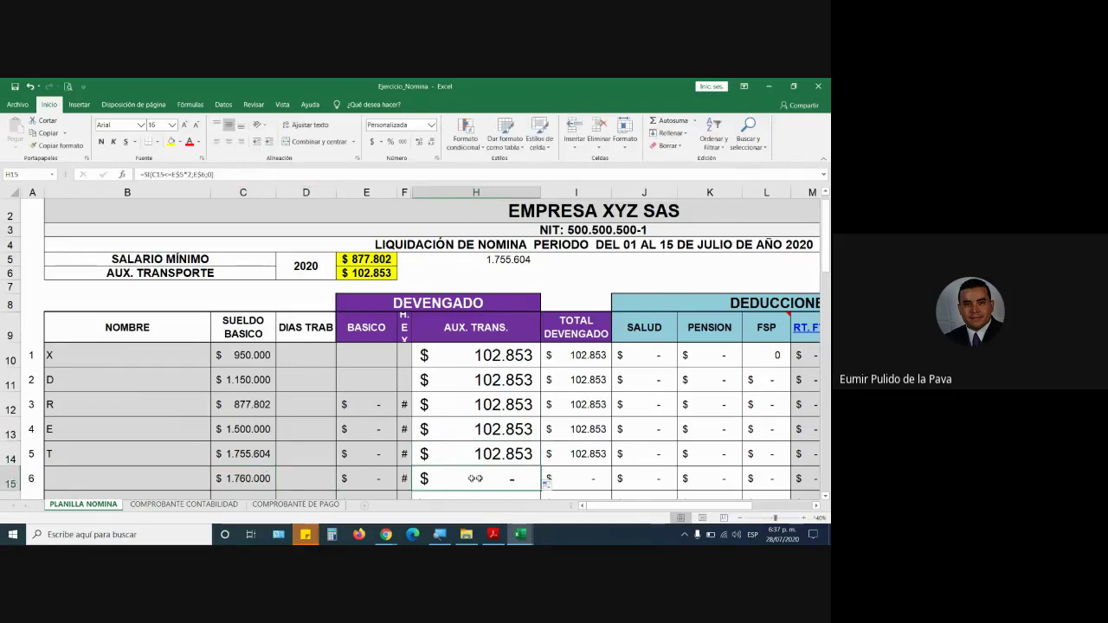
key("shift+Left")
key("shift+Left")
key("shift+Left")
key("shift+Left")
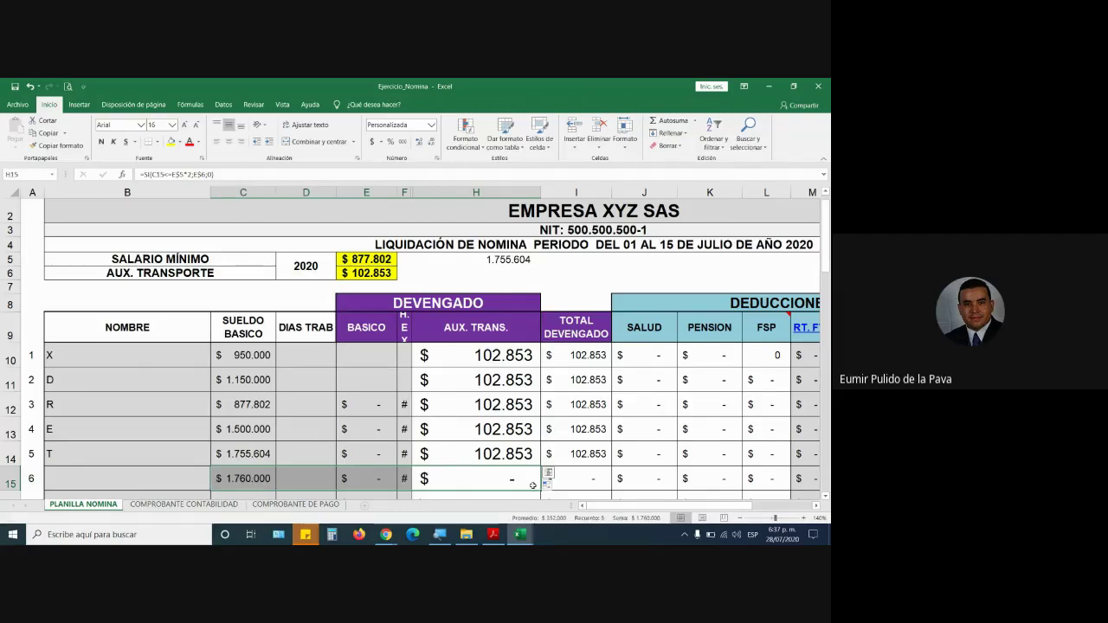
double_click(490, 359)
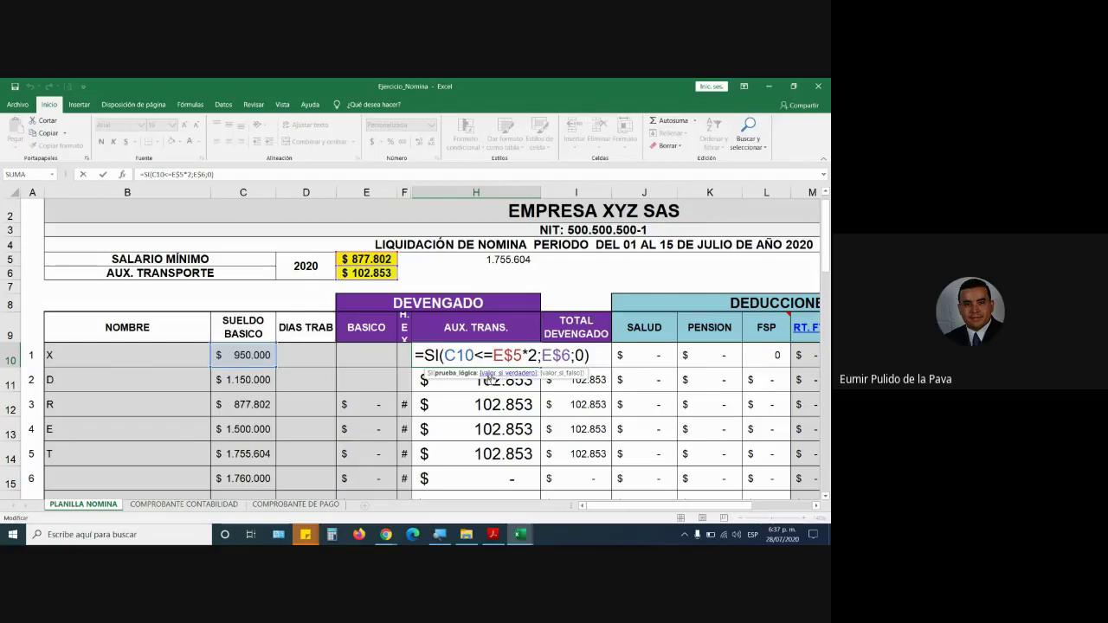
Step: Edit H10 so its value-if-true becomes E$6/2
left_click_drag(446, 355, 538, 355)
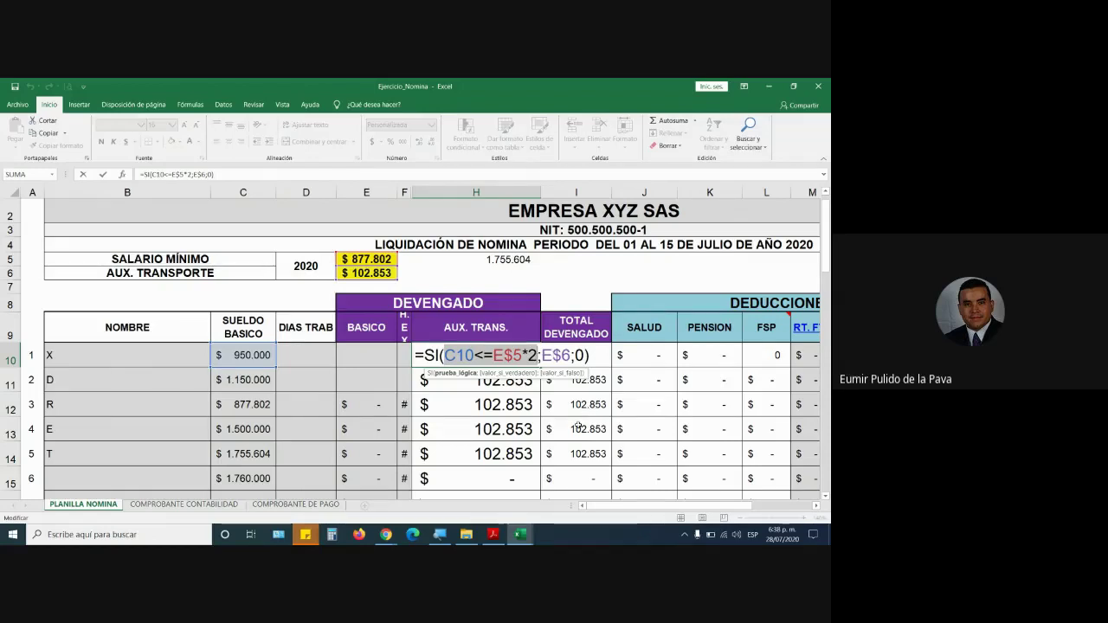
key("Escape")
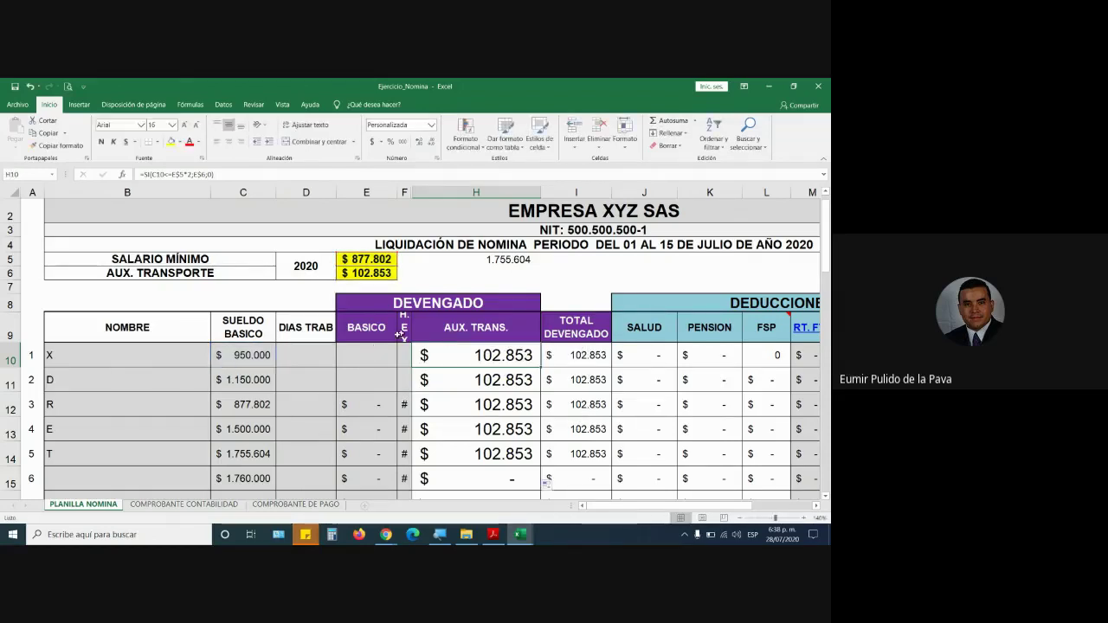
double_click(485, 355)
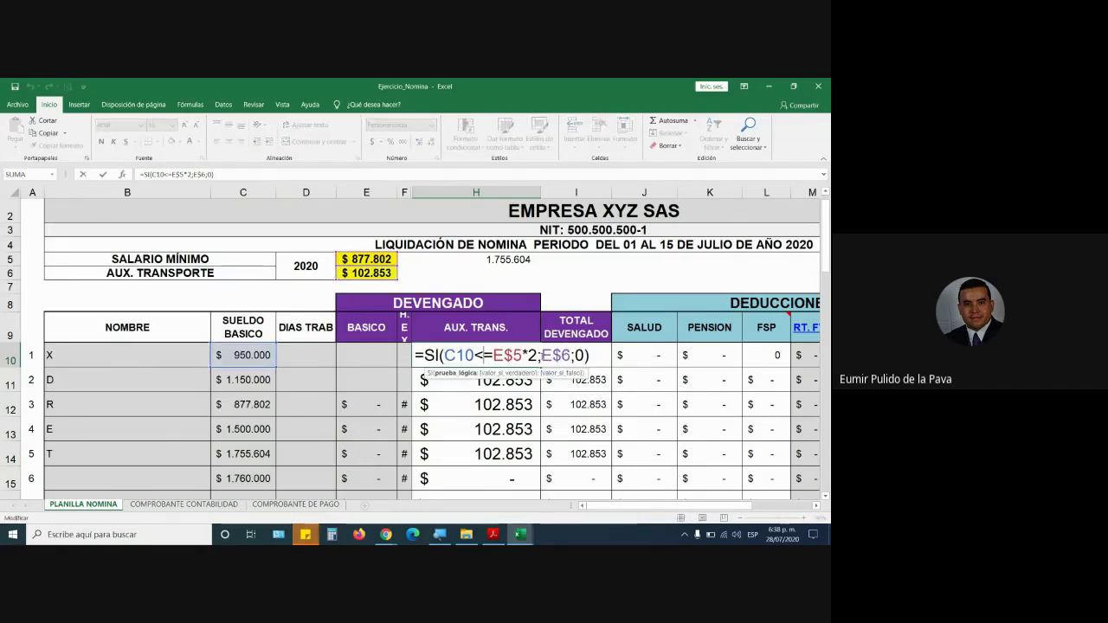
left_click_drag(541, 355, 570, 355)
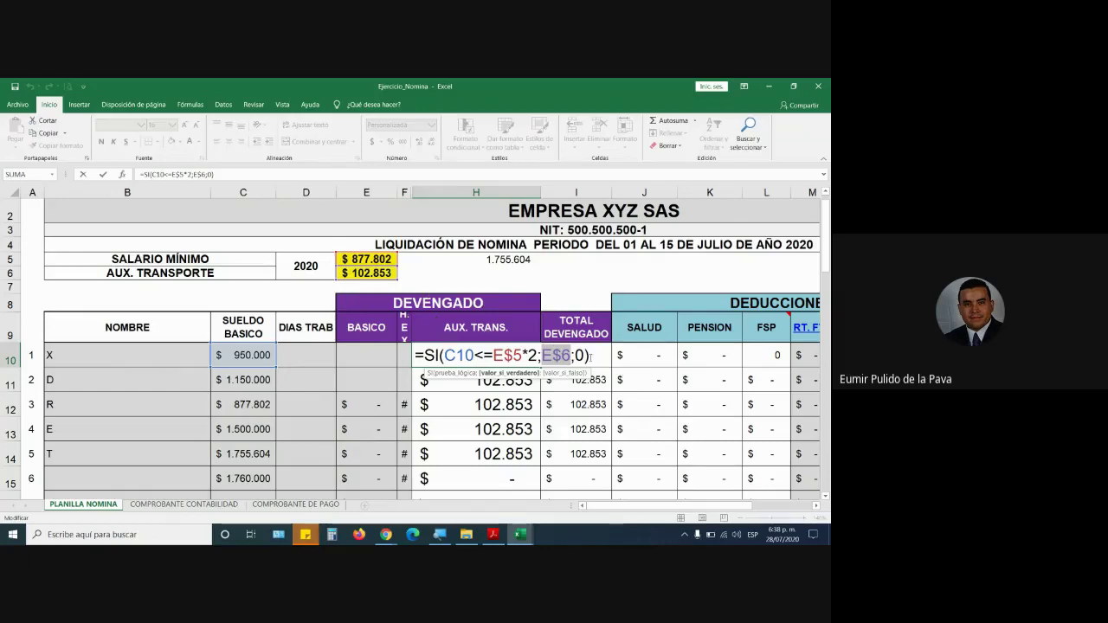
left_click(600, 359)
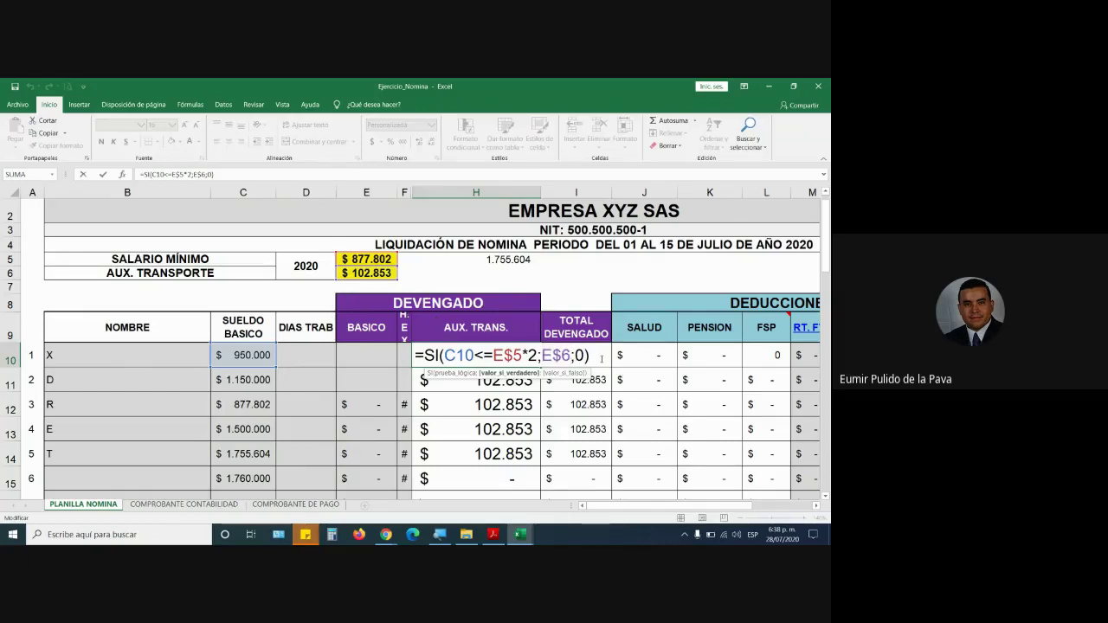
type("/2")
key("Return")
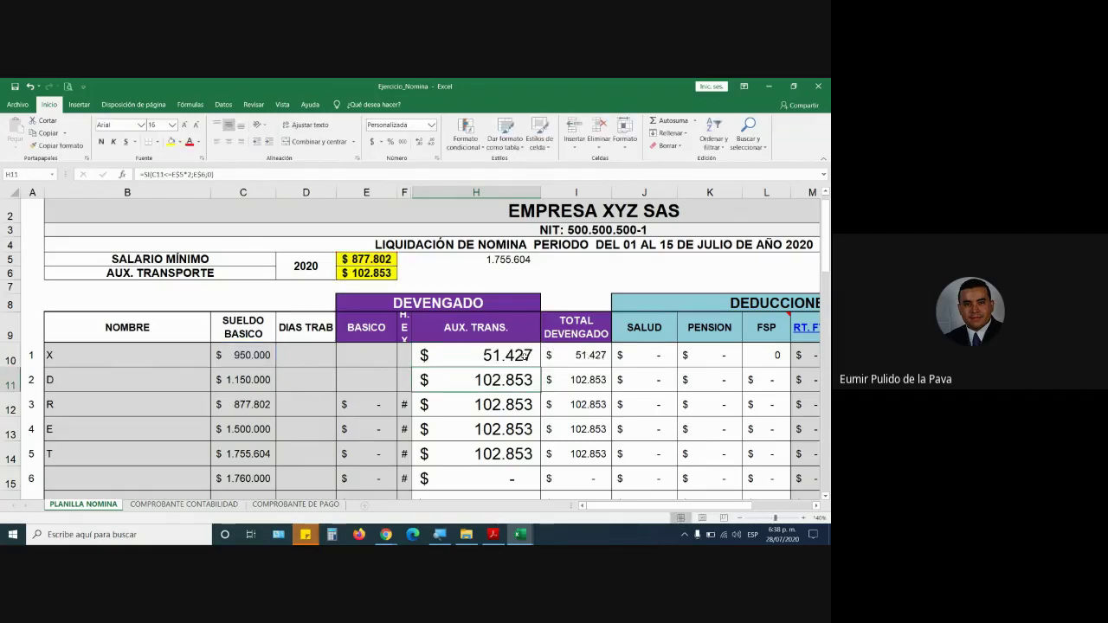
Step: Copy the halved H10 formula down through H15 and review it
left_click(525, 357)
left_click_drag(540, 367, 543, 481)
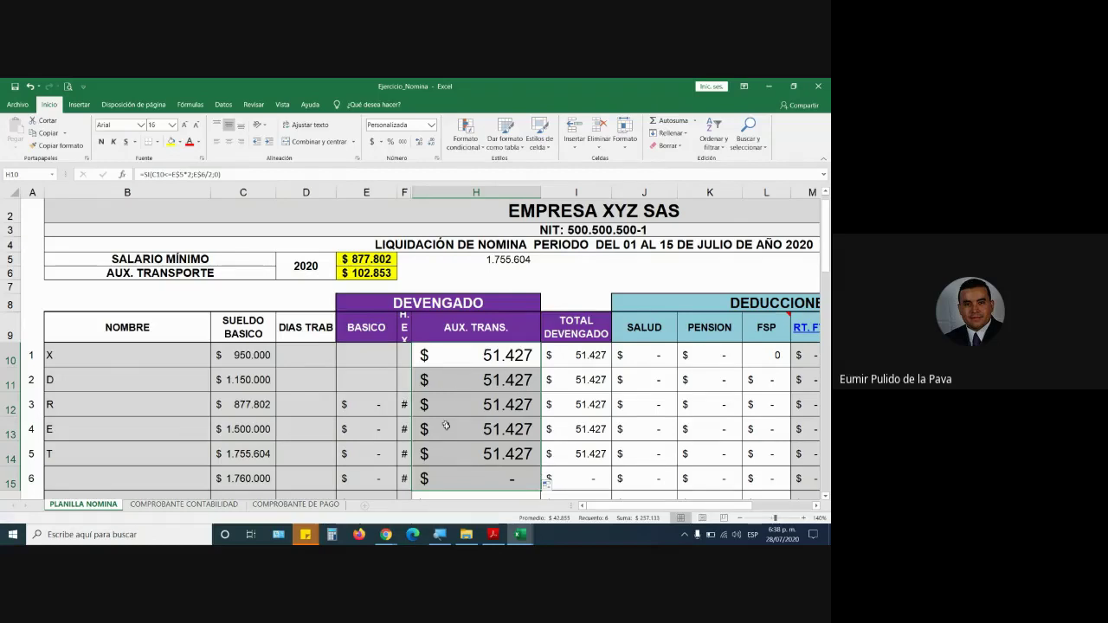
double_click(469, 353)
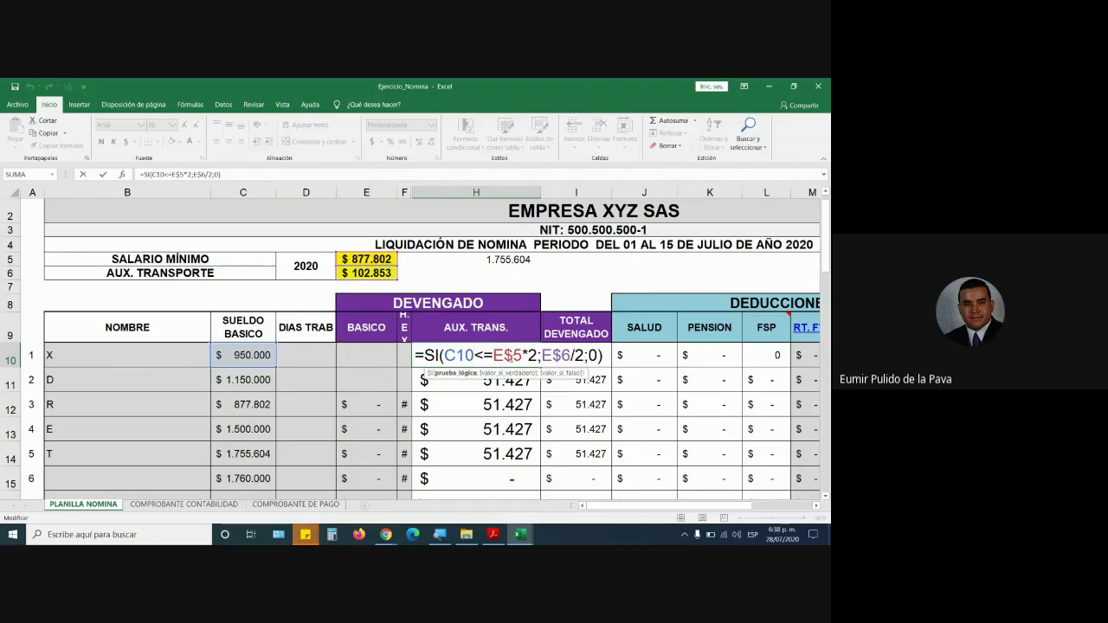
key("Return")
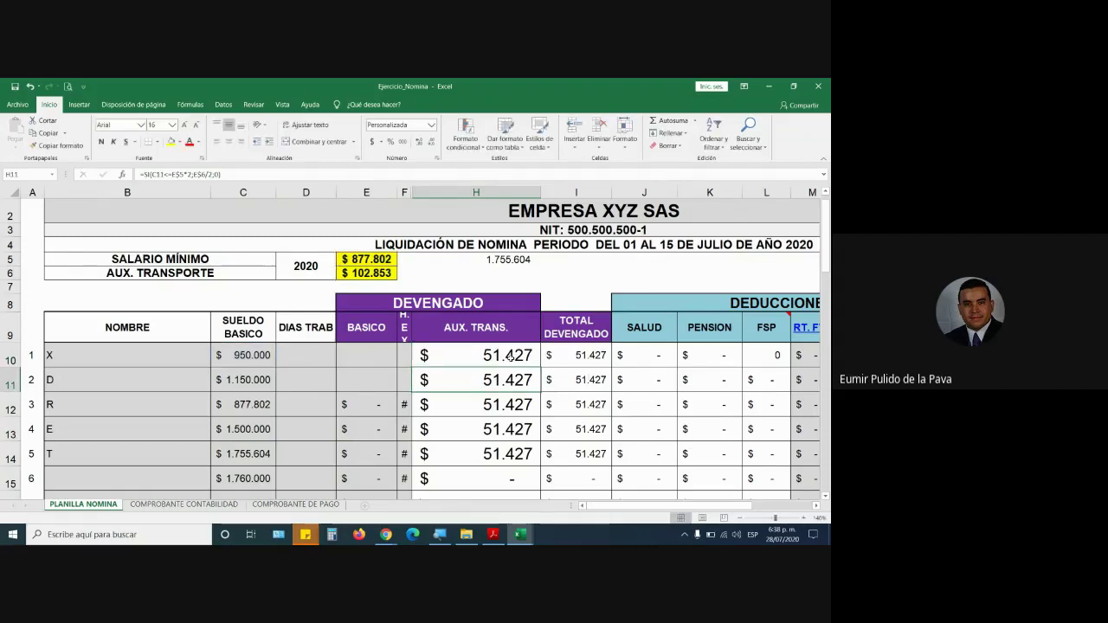
Step: Update the year to 2021, minimum wage to 1.200.000 and transport aid to 150.000, widening column E
double_click(313, 259)
key("BackSpace")
key("BackSpace")
type("21")
key("Return")
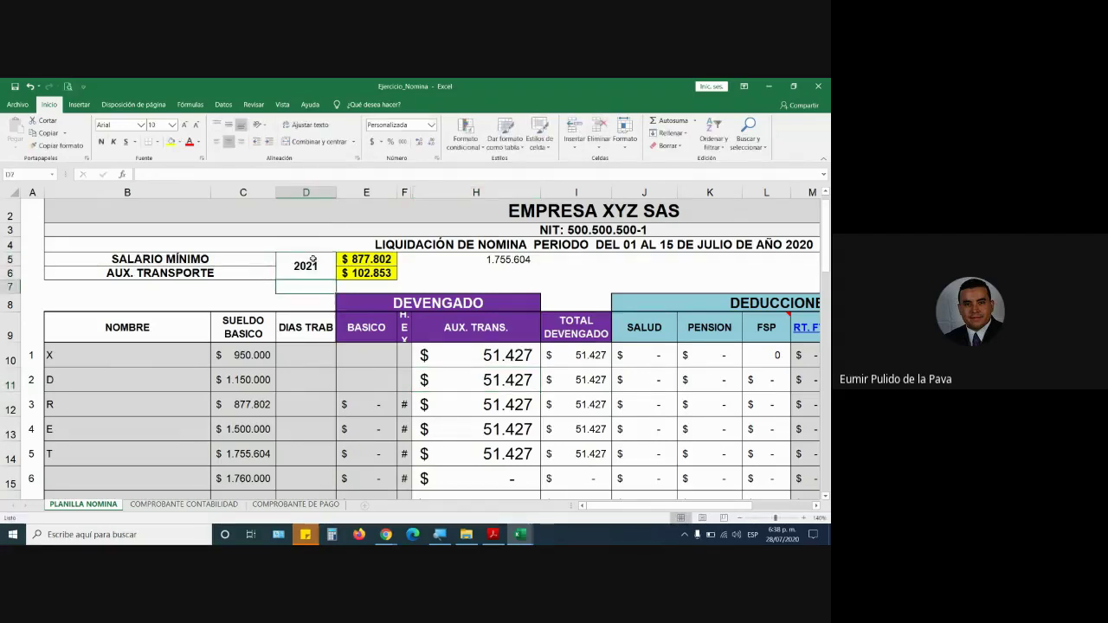
left_click(355, 261)
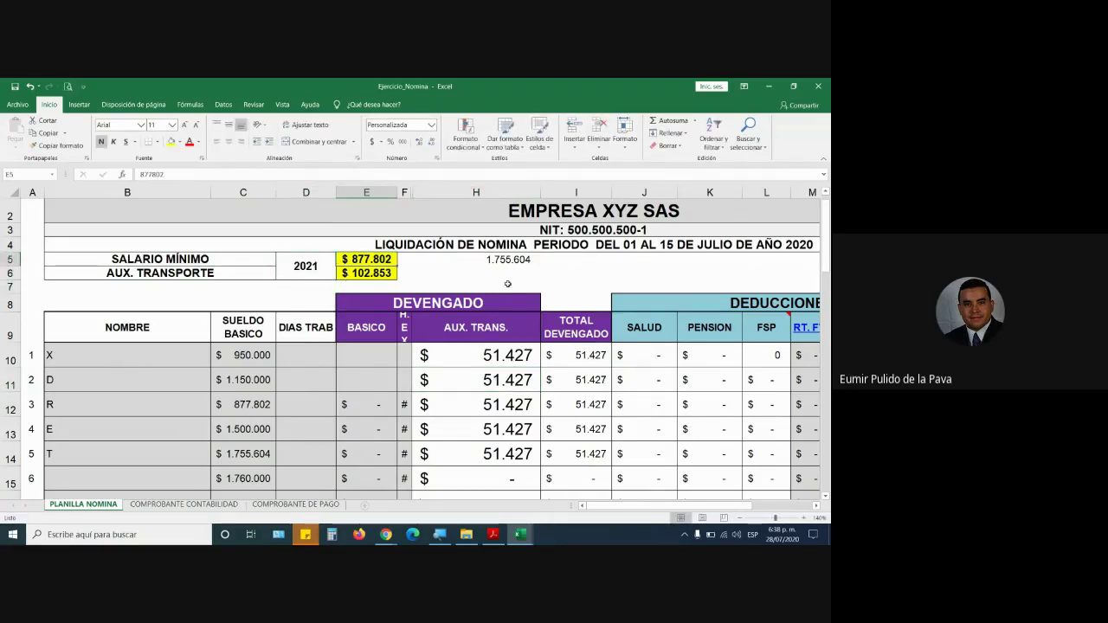
type("12000")
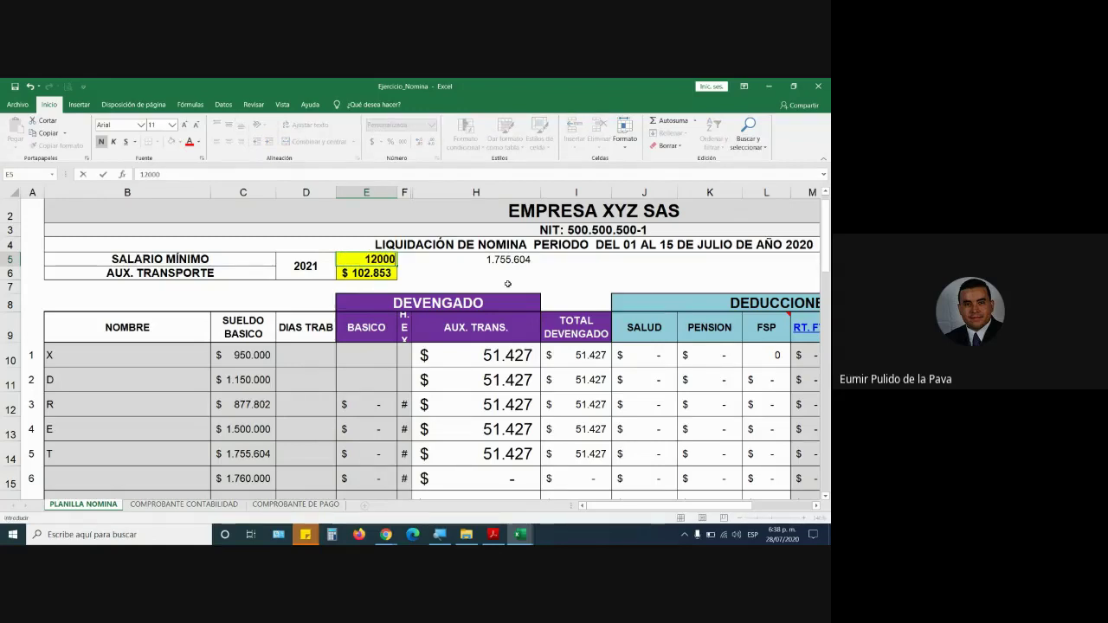
type("0")
key("Return")
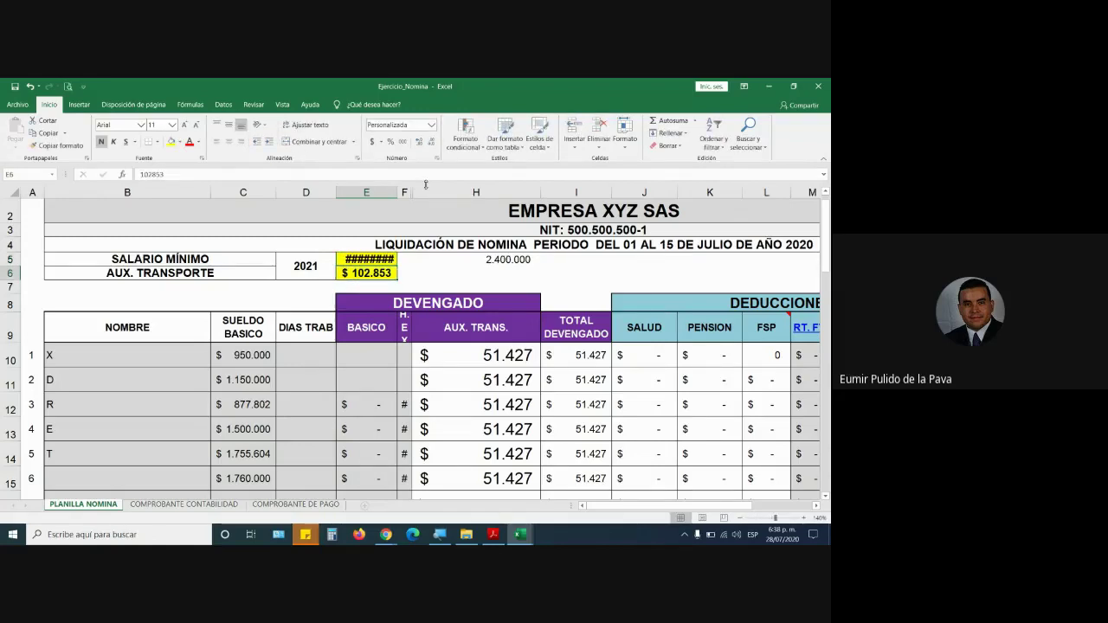
double_click(396, 191)
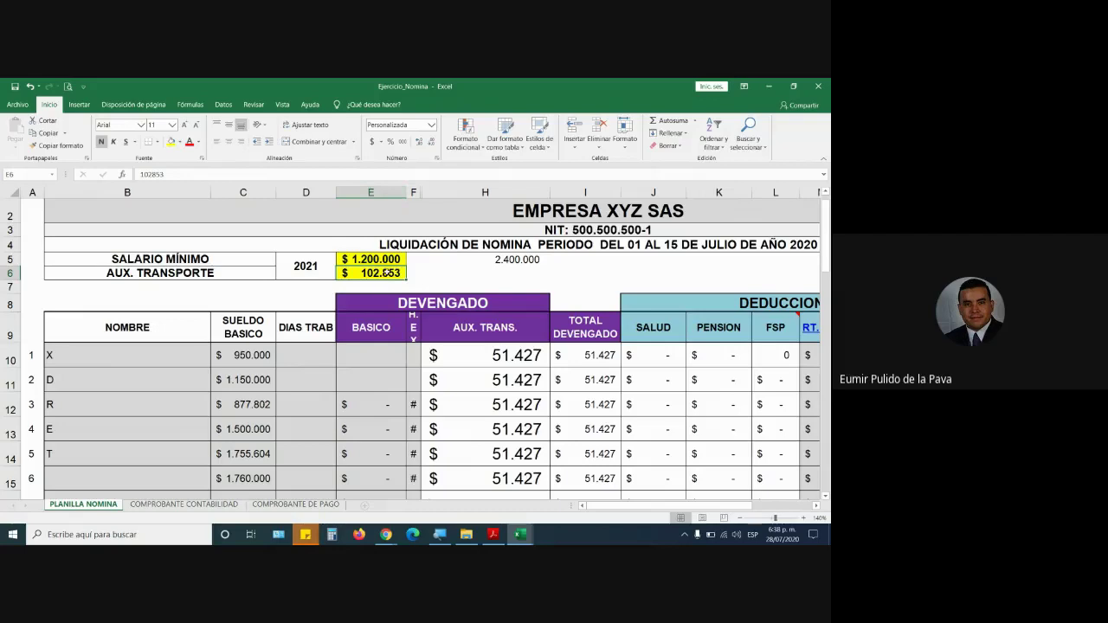
type("150000")
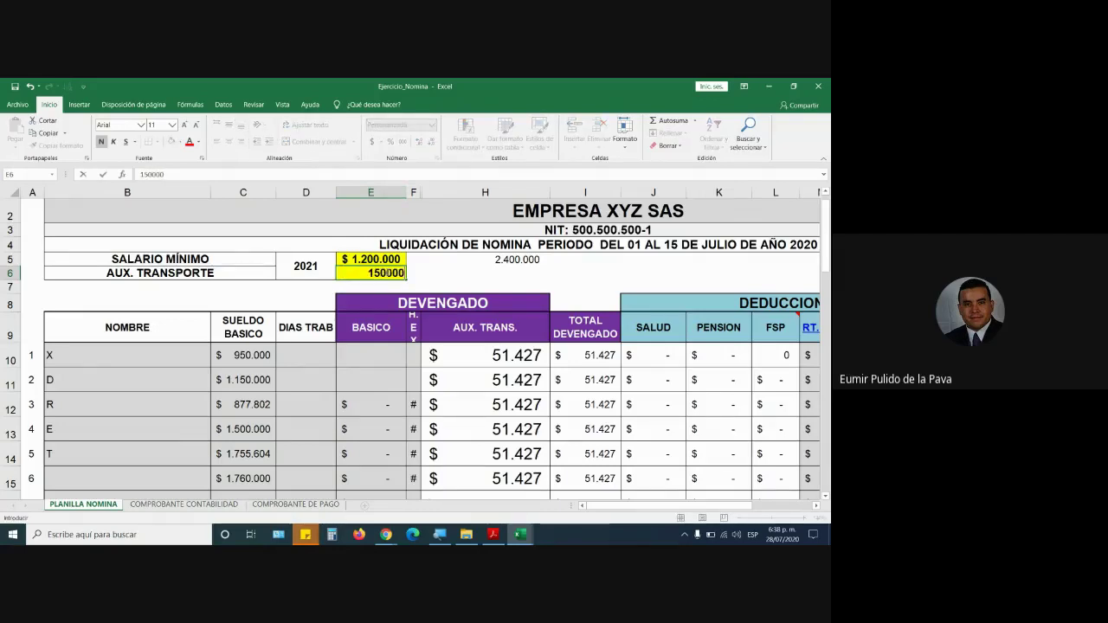
key("Return")
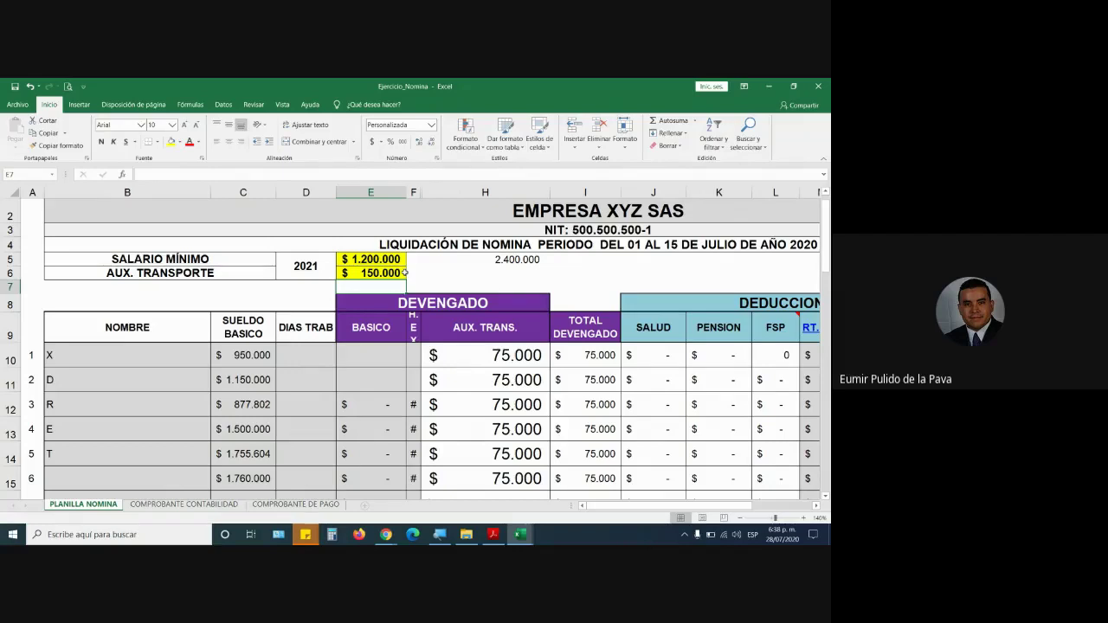
Step: Set the first employee's salary in C10 to 2.400.001 and inspect H10's SI formula
left_click_drag(242, 477, 527, 478)
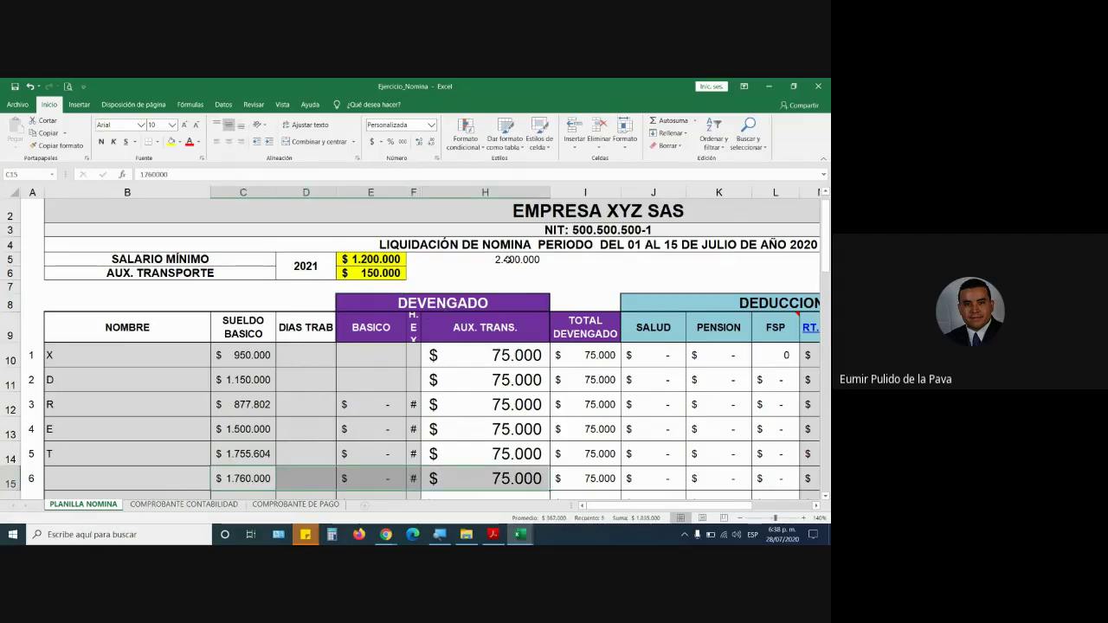
left_click(254, 487)
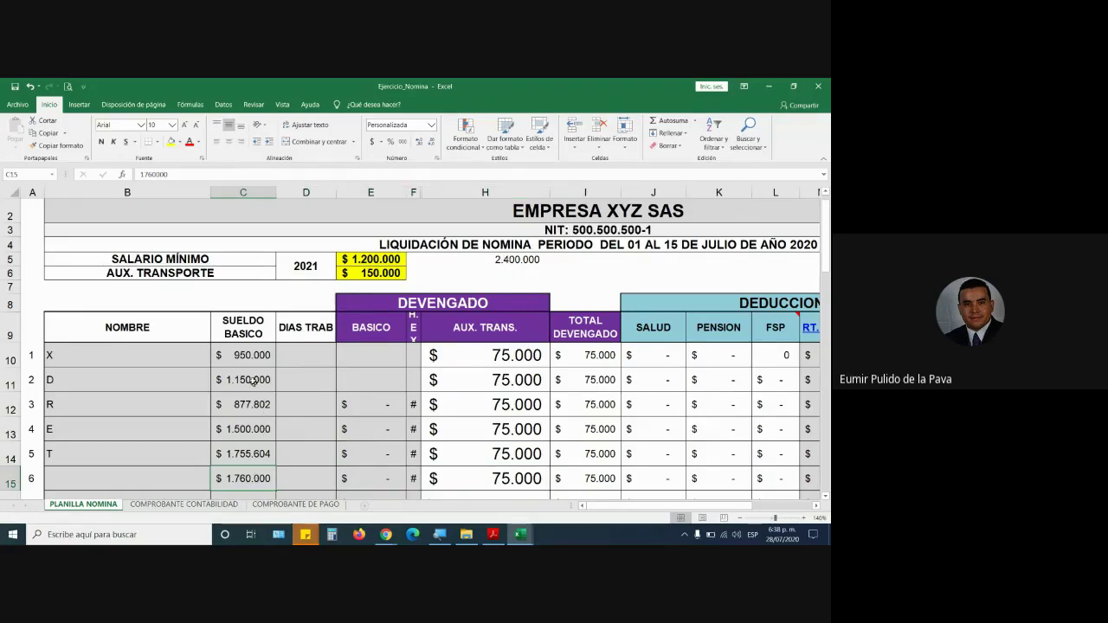
left_click(255, 355)
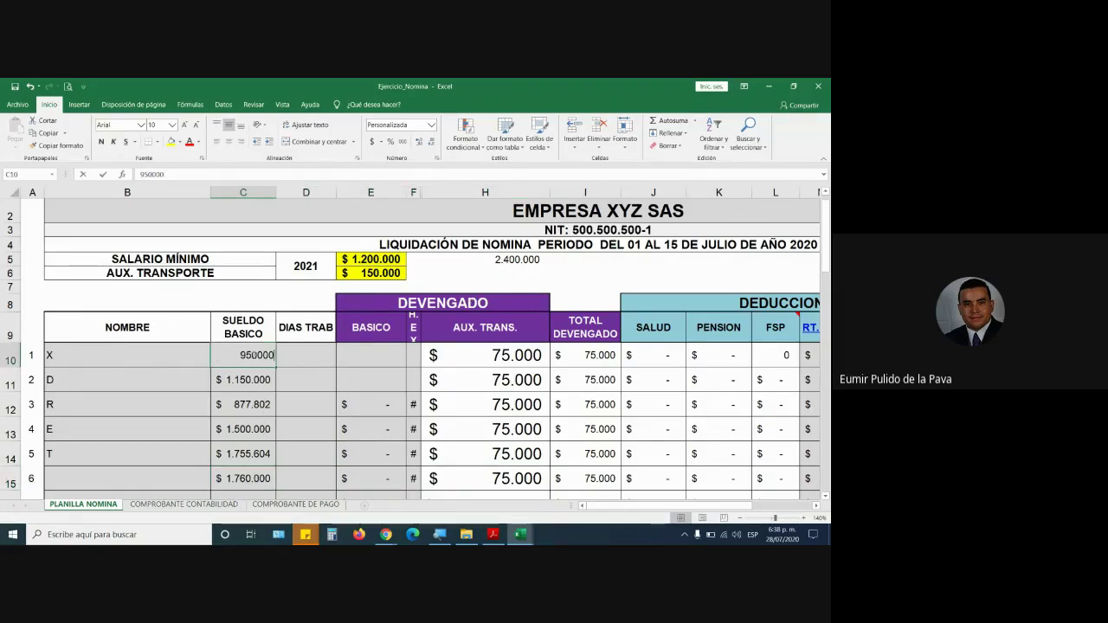
type("2.400.")
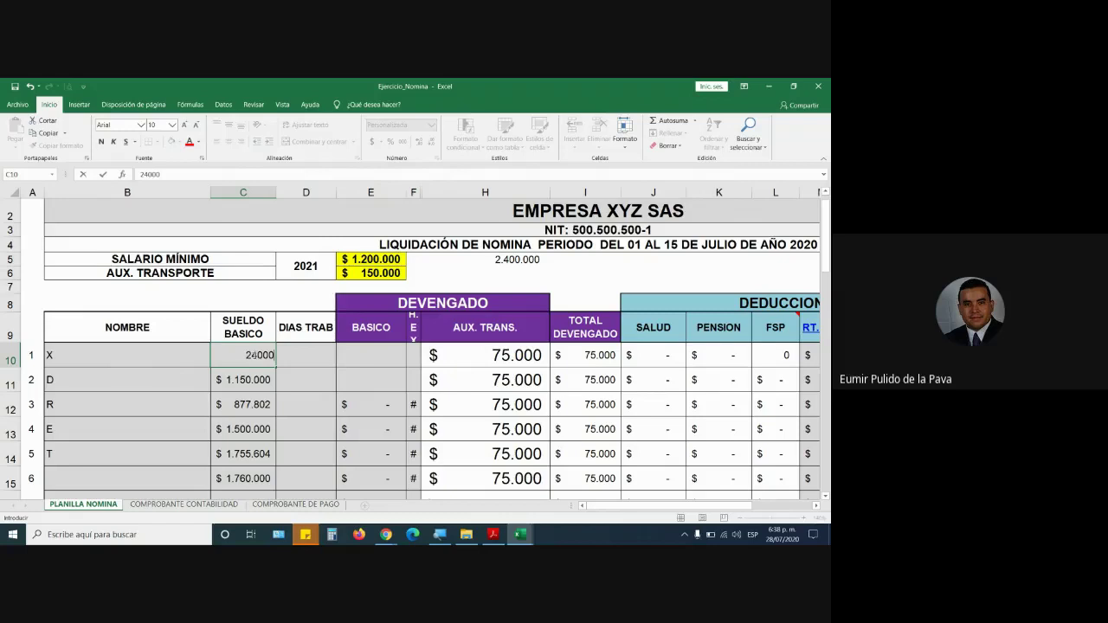
type("001")
key("Return")
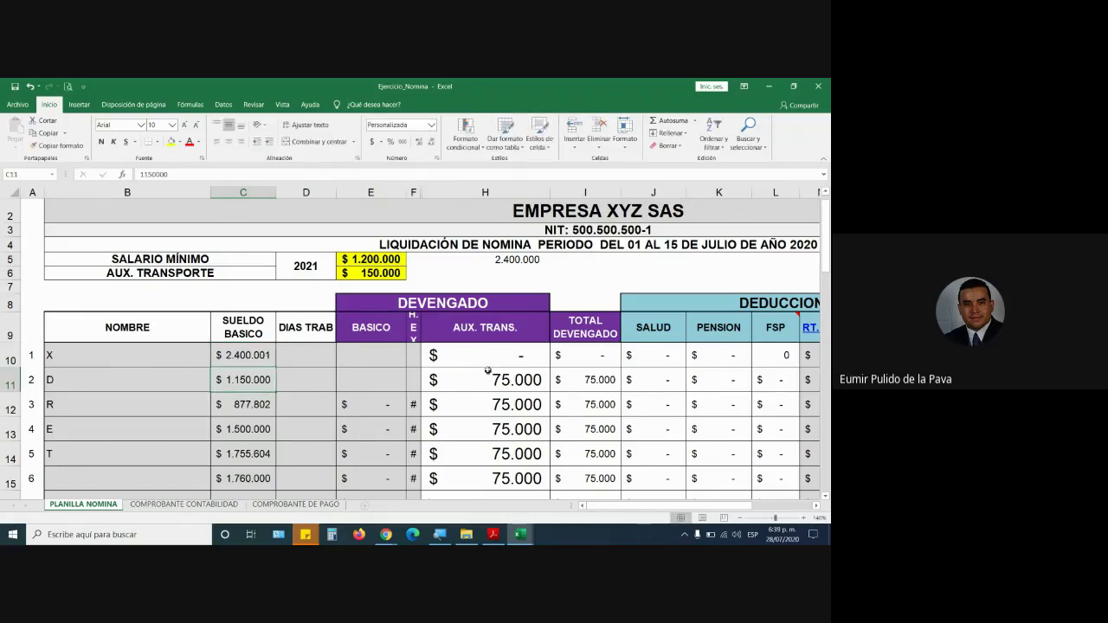
left_click(498, 365)
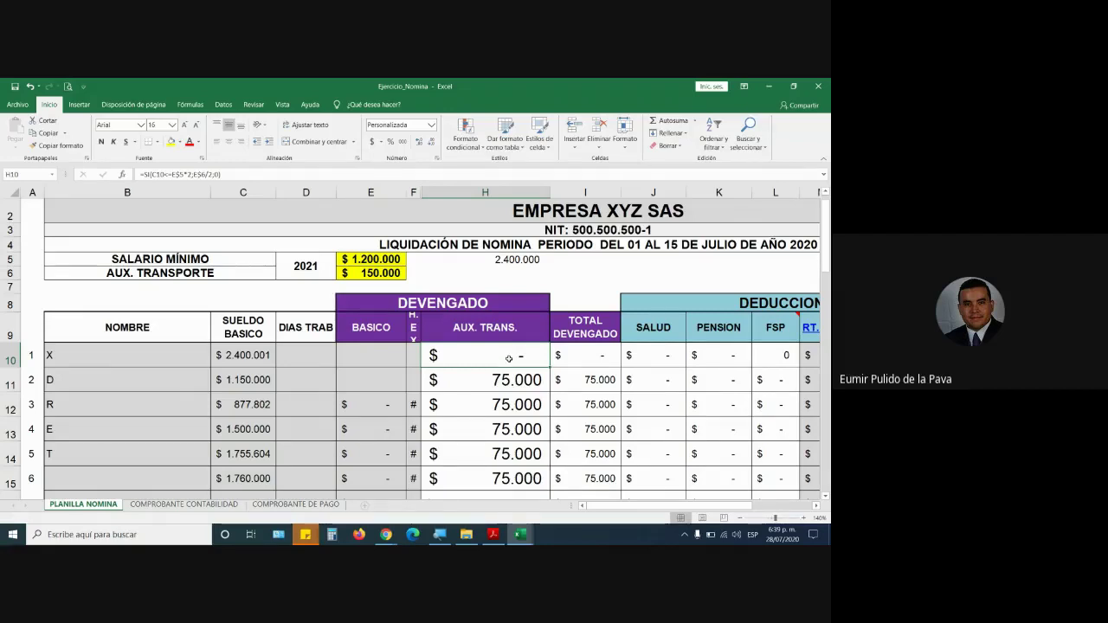
double_click(509, 358)
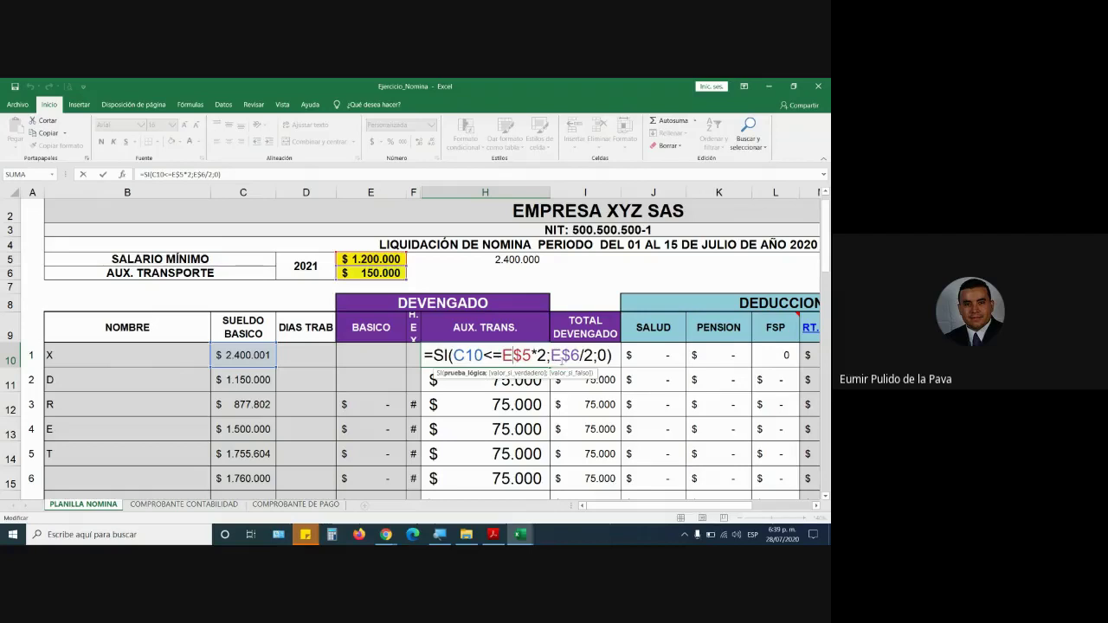
key("ctrl+Return")
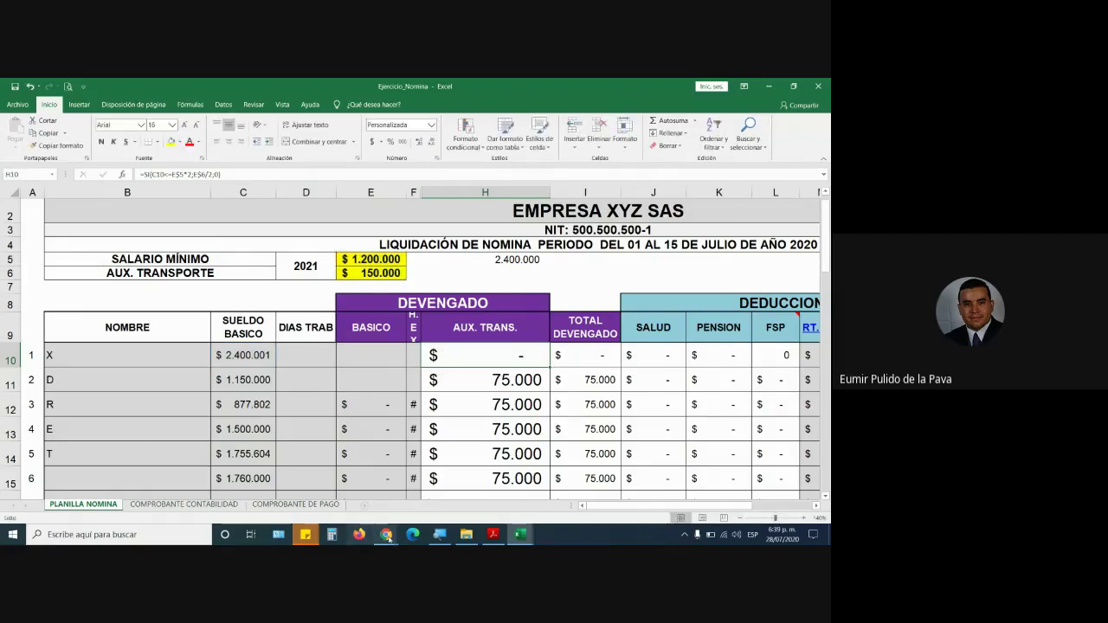
Step: Bring the Google Meet meeting window in front of the spreadsheet
mouse_move(387, 538)
left_click(350, 507)
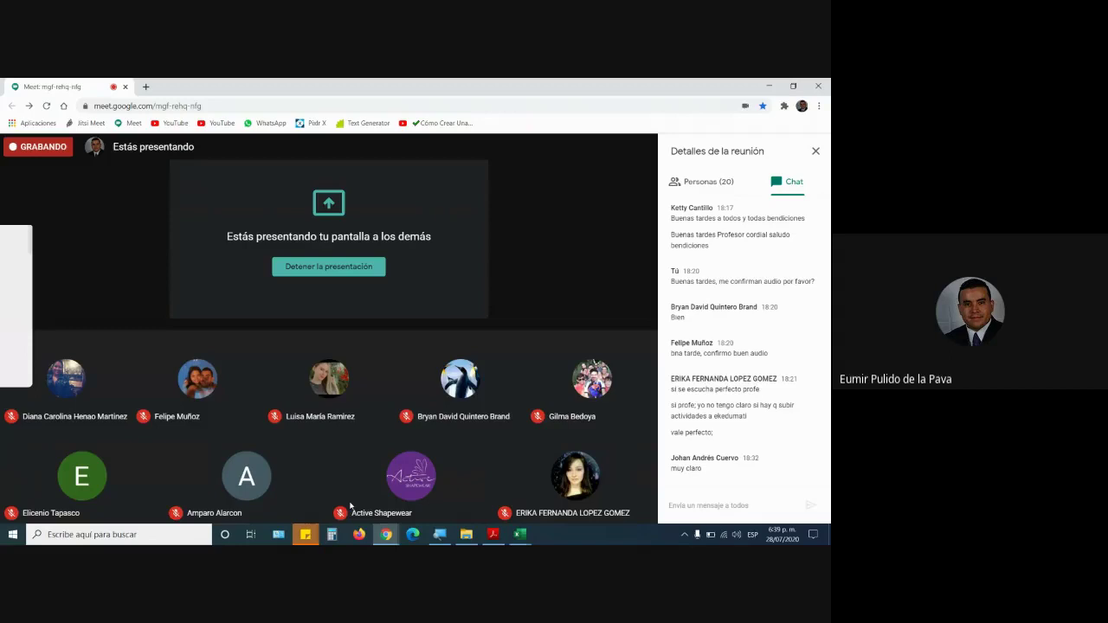
mouse_move(794, 418)
Step: Close the Ejercicio_Nomina workbook, answering the save prompt, and bring up the PDF learning guide
mouse_move(523, 534)
left_click(588, 490)
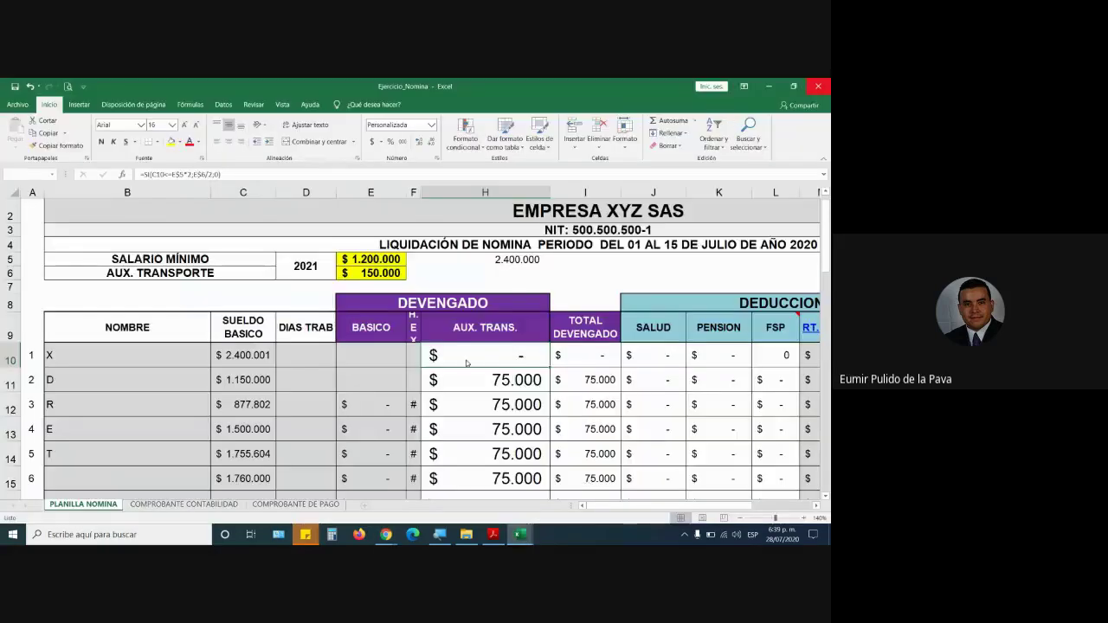
key("ctrl+w")
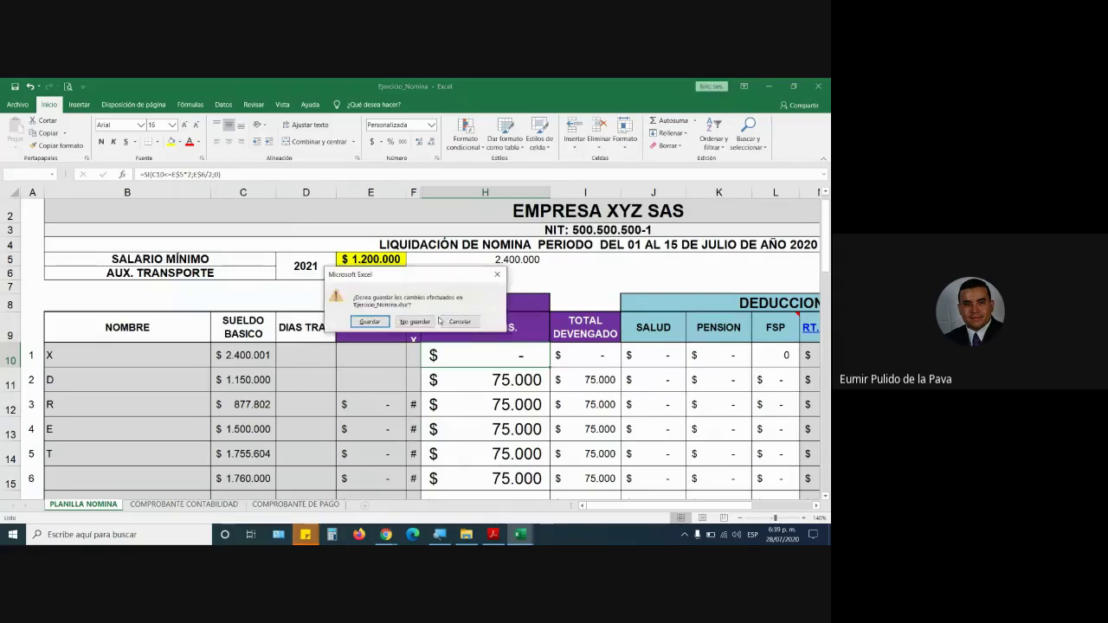
left_click(400, 323)
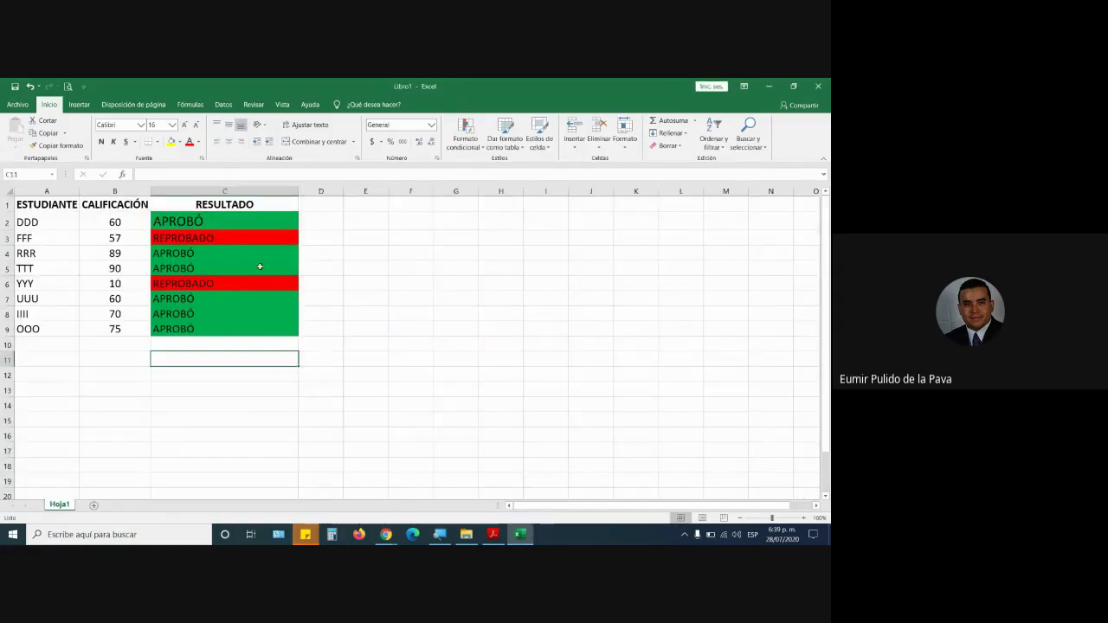
left_click(494, 535)
scroll(183, 266, "down", 3)
Step: Scroll to section 3.4.3 and admit the participant waiting to join the Meet call
scroll(184, 266, "down", 2)
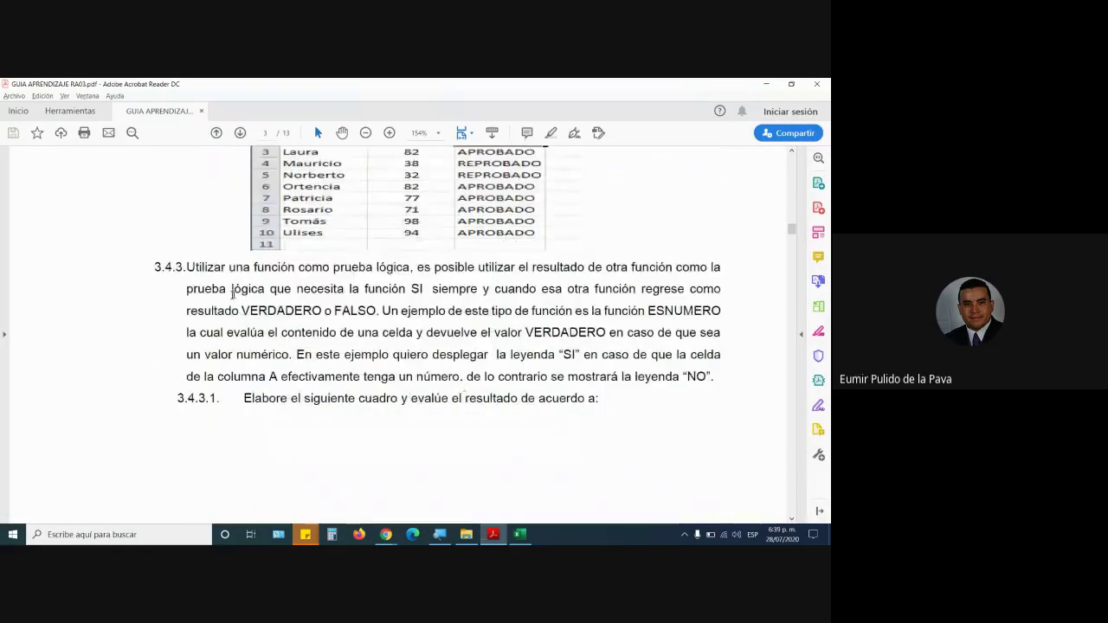
left_click_drag(186, 266, 559, 266)
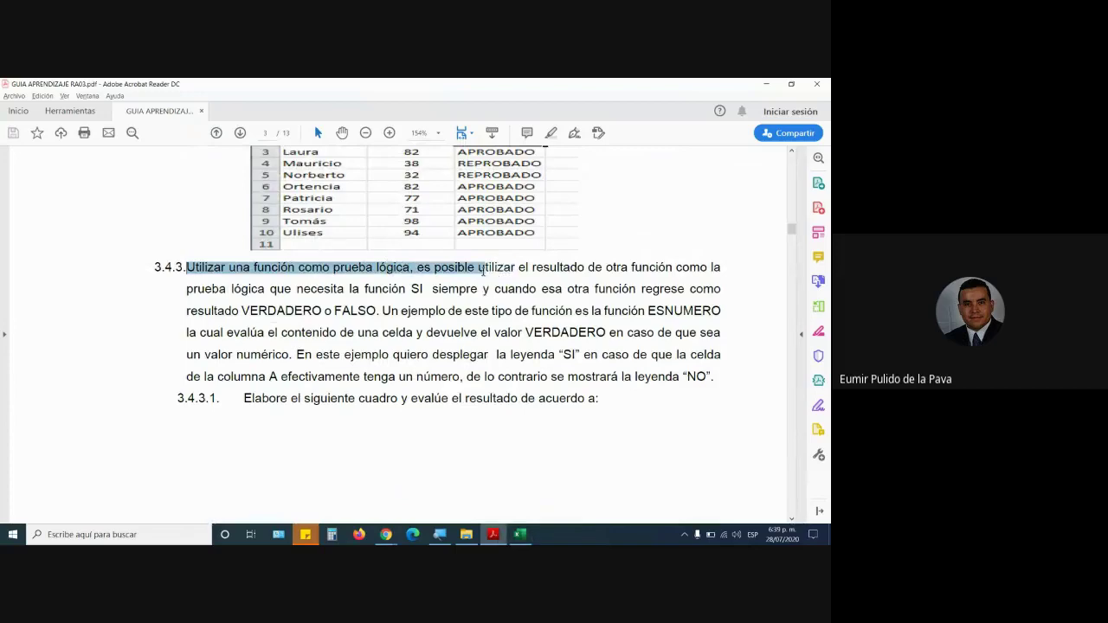
mouse_move(387, 534)
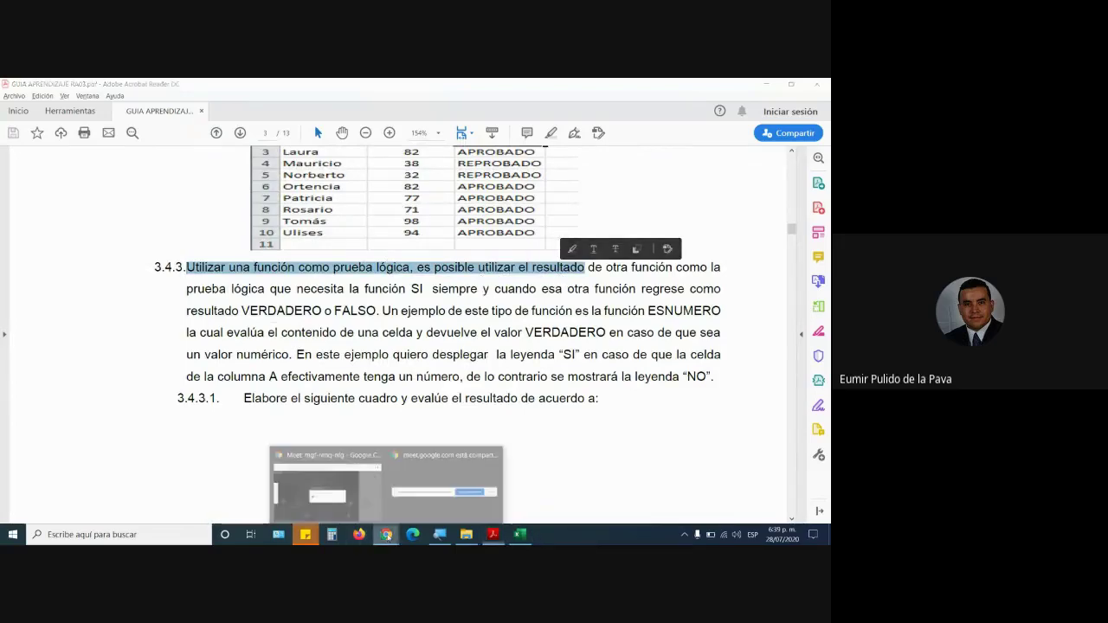
left_click(385, 480)
left_click(530, 362)
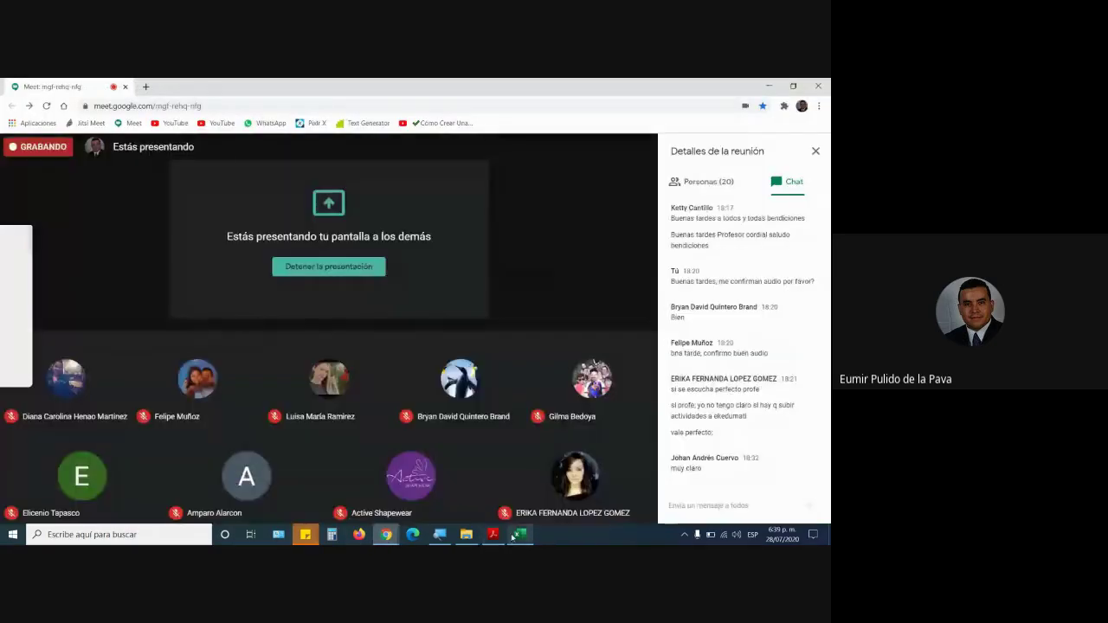
left_click(493, 535)
Step: Highlight the 3.4.3 ESNUMERO explanation and scroll down to its Valor example table
mouse_move(587, 267)
left_mouse_down()
mouse_move(493, 268)
mouse_move(337, 306)
left_mouse_up()
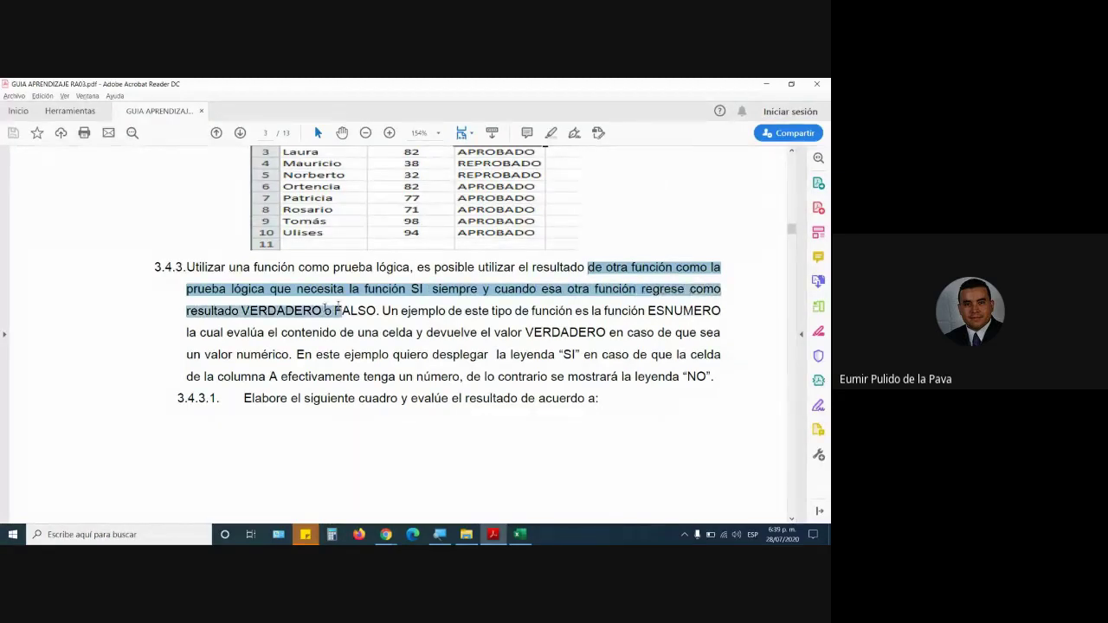
mouse_move(338, 306)
left_mouse_down()
mouse_move(372, 318)
mouse_move(722, 309)
mouse_move(391, 340)
mouse_move(603, 334)
left_mouse_up()
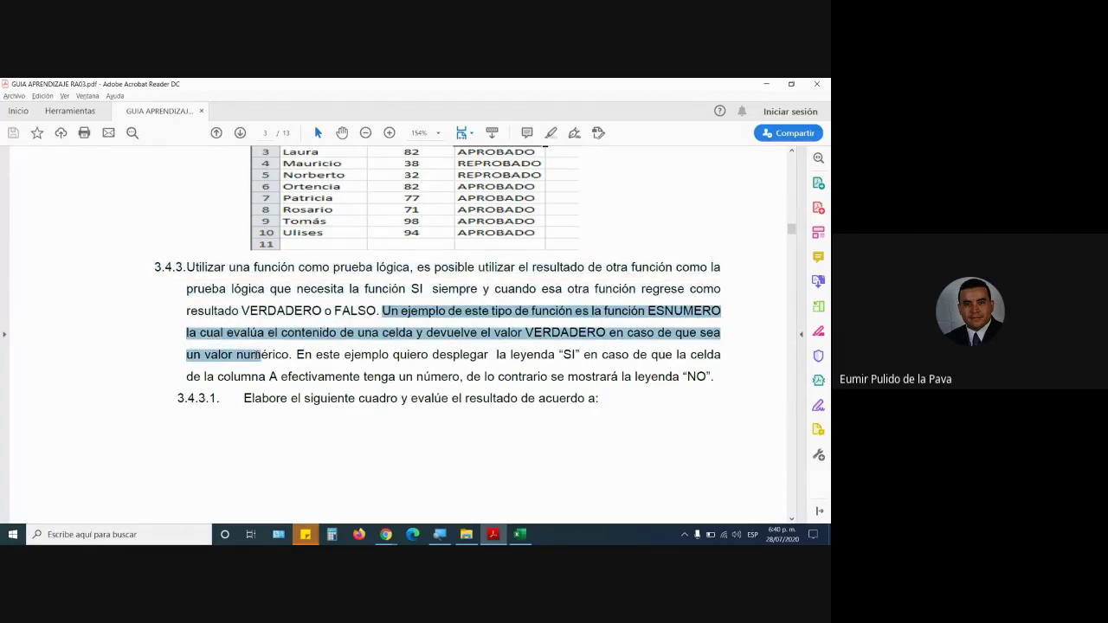
mouse_move(603, 334)
left_mouse_down()
mouse_move(294, 356)
mouse_move(417, 362)
mouse_move(364, 379)
mouse_move(564, 355)
mouse_move(722, 356)
mouse_move(271, 376)
mouse_move(593, 397)
mouse_move(713, 379)
left_mouse_up()
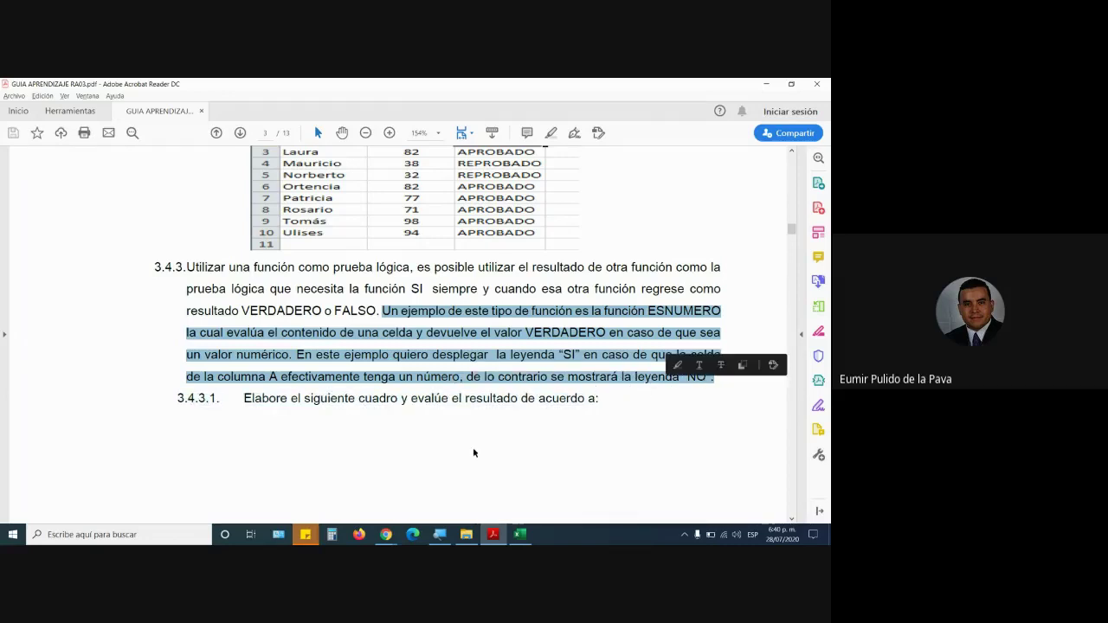
scroll(473, 452, "down", 2)
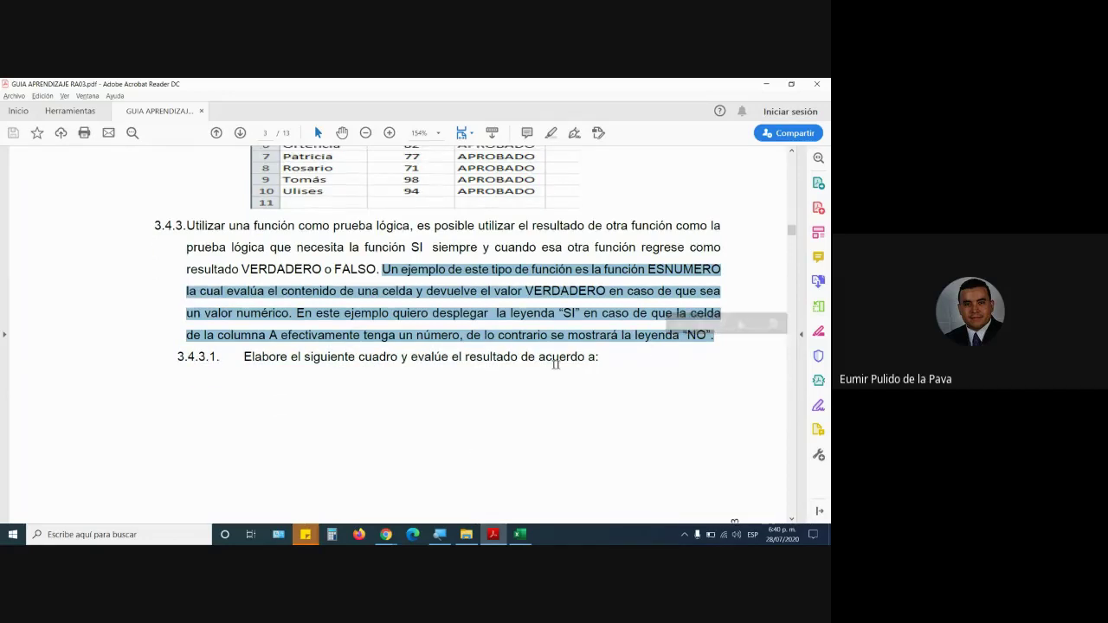
scroll(587, 371, "down", 1)
scroll(579, 407, "down", 4)
scroll(571, 424, "down", 7)
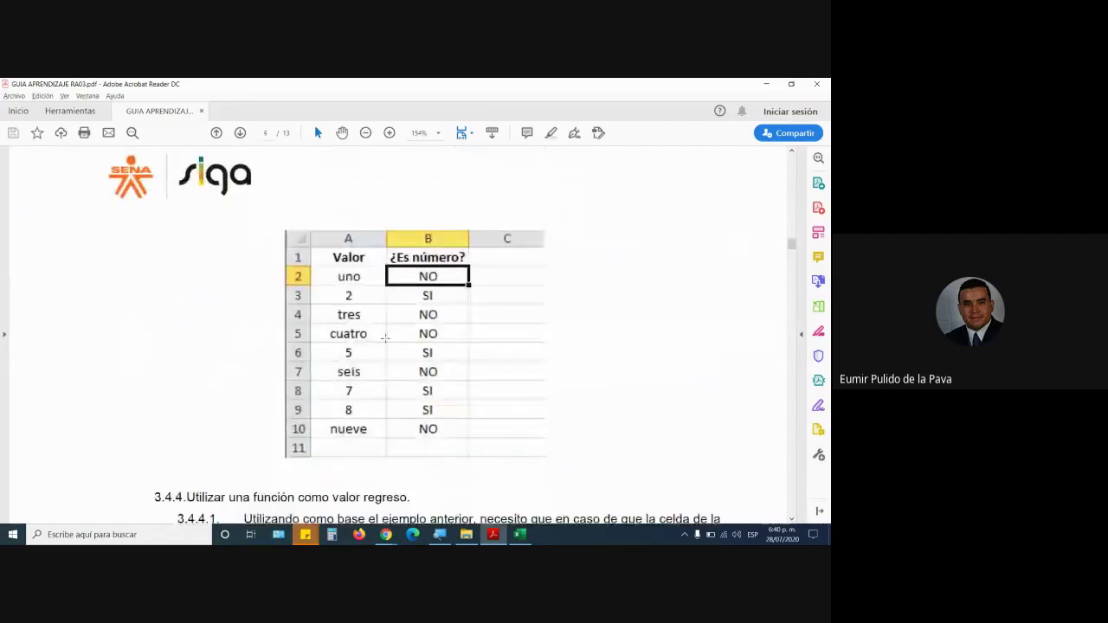
left_click(519, 534)
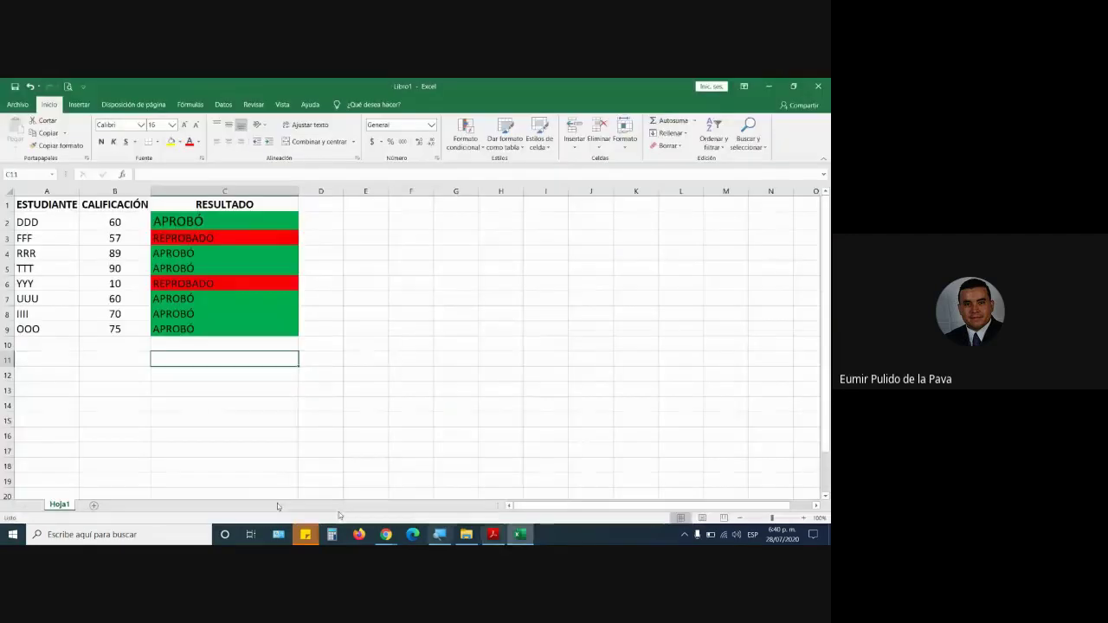
Step: Add a new sheet Hoja2 and copy Hoja1's A1:B9 formatting onto it
left_click(93, 506)
left_click(59, 503)
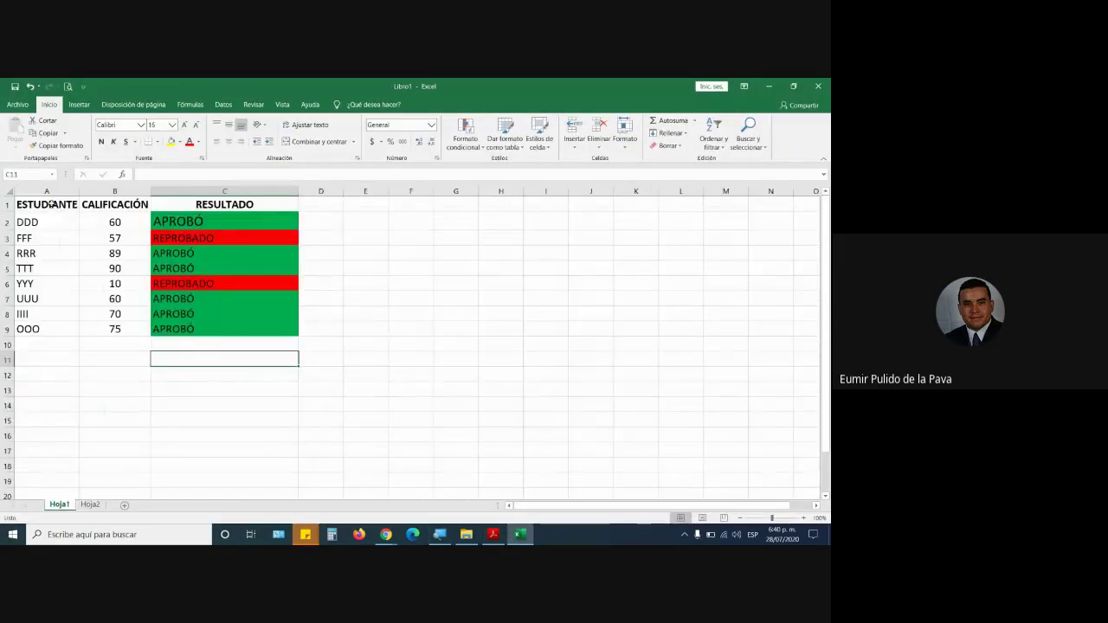
left_click_drag(50, 204, 89, 328)
left_click(57, 146)
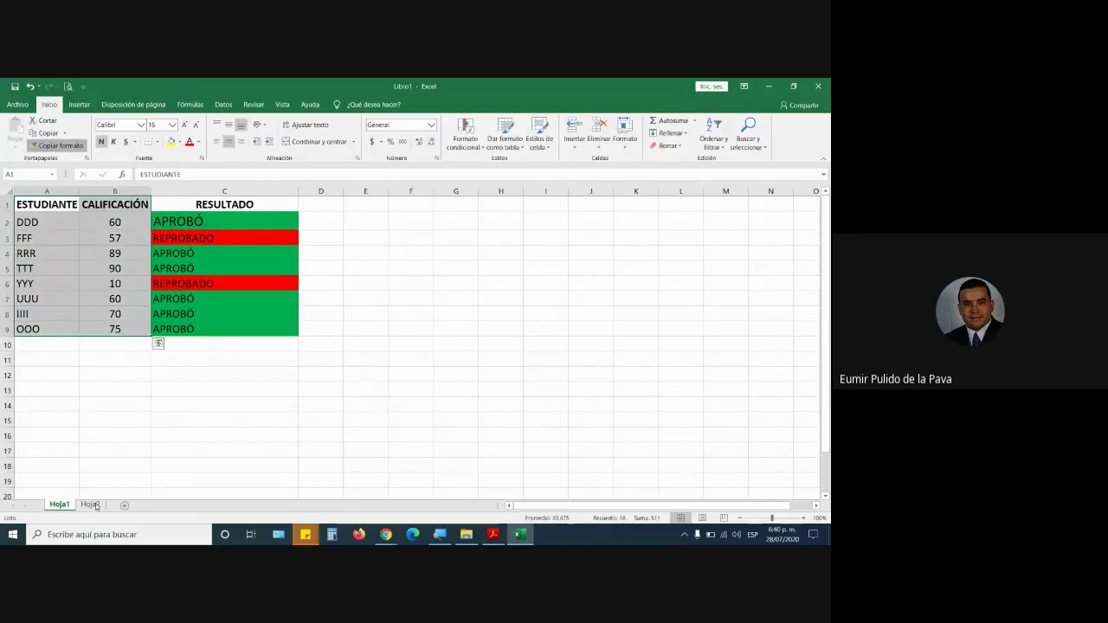
left_click(90, 505)
left_click(39, 202)
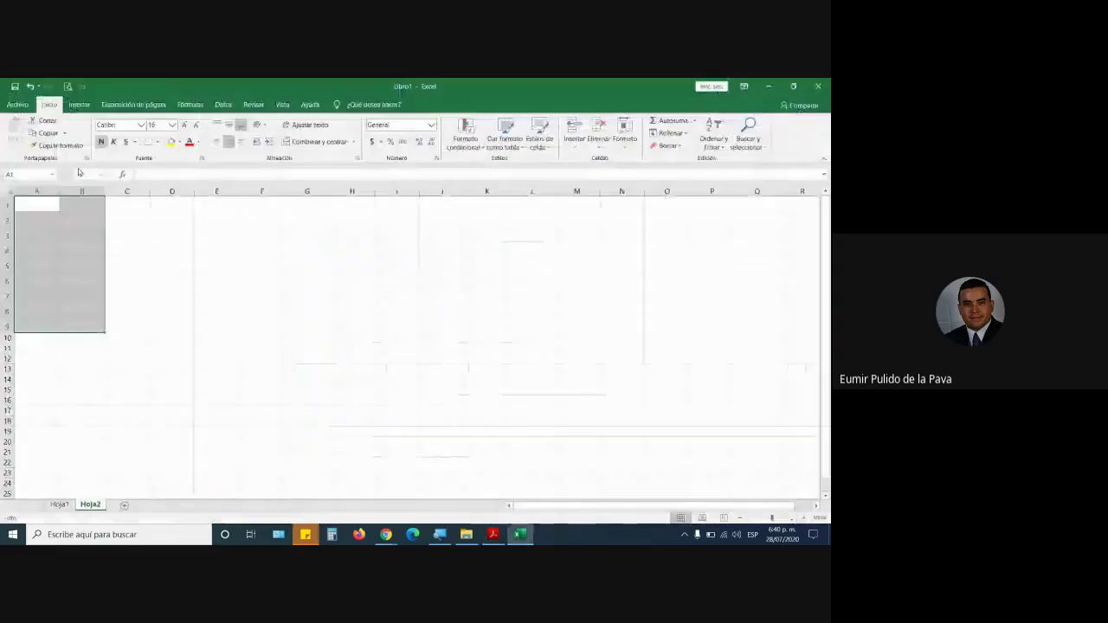
Step: Enter headers VALOR in A1 and ¿ES NÚMERO? in B1, autofitting column B
left_click(48, 206)
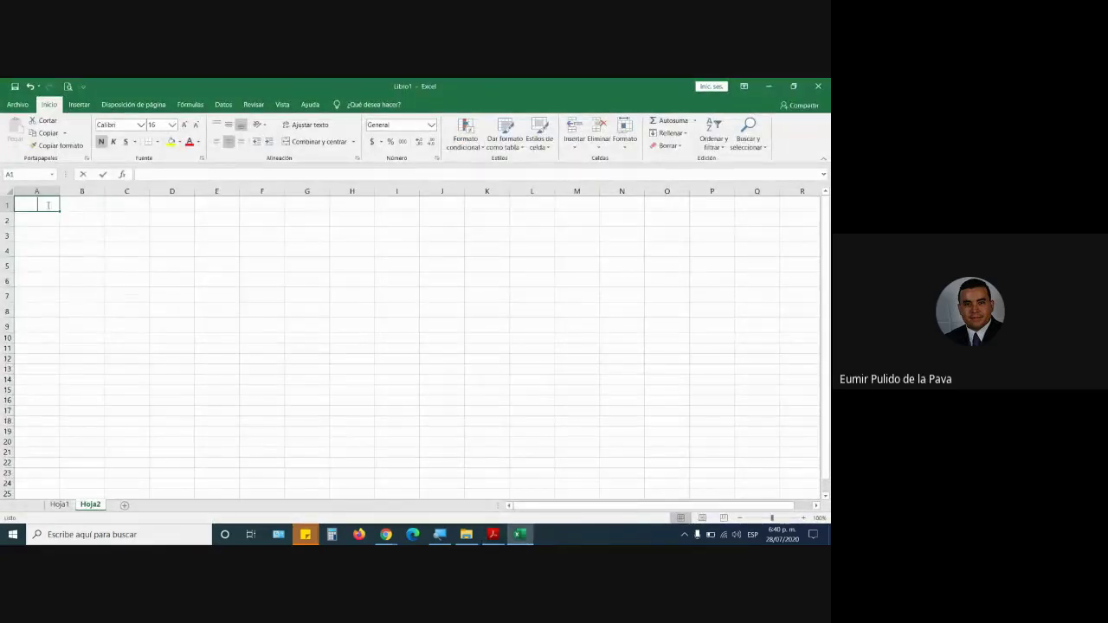
type("VALOER")
key("BackSpace")
key("BackSpace")
type("R")
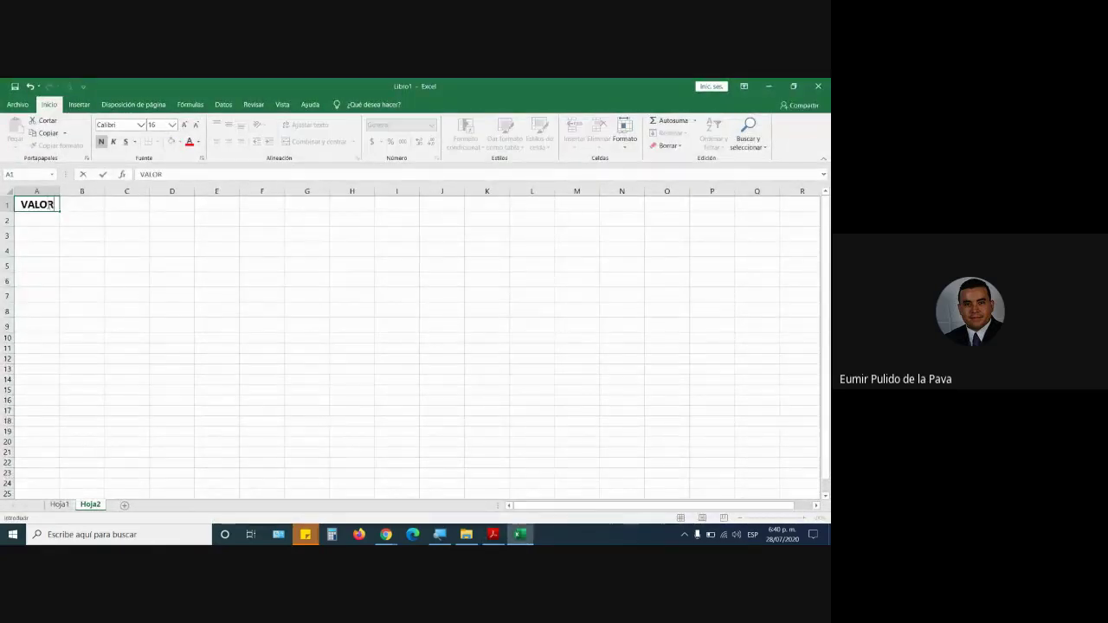
key("Tab")
type("¿ES")
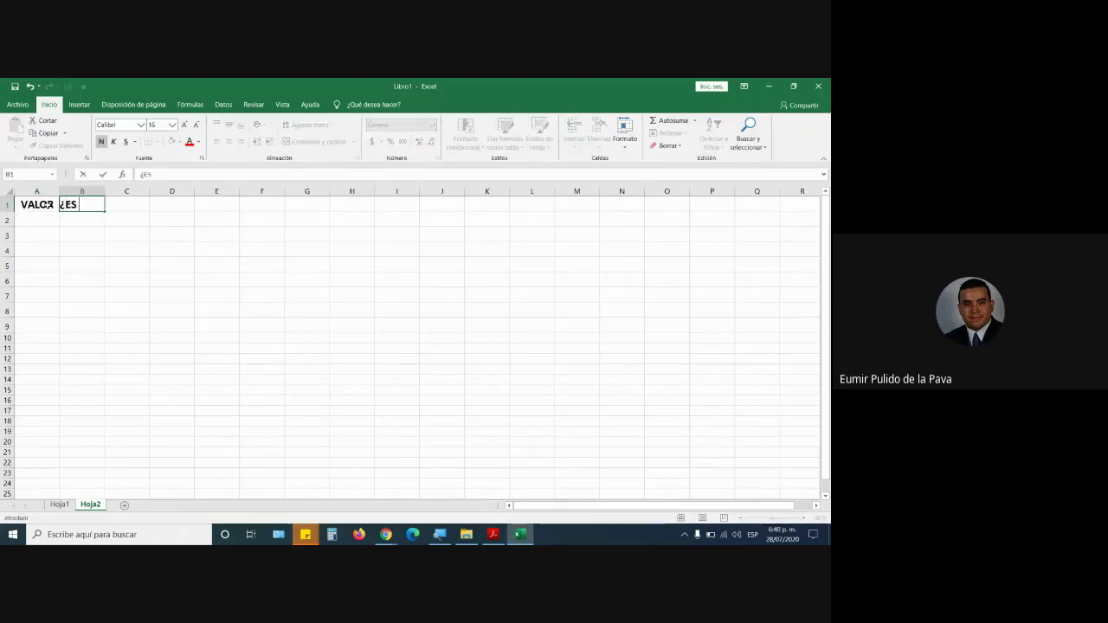
type(" NÚMERO?")
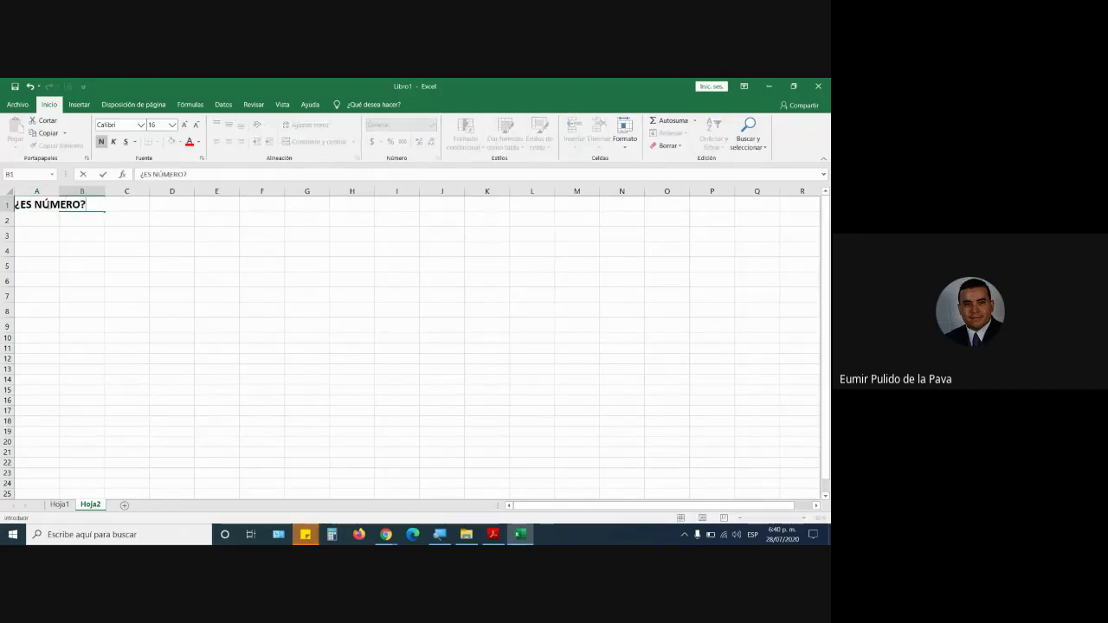
key("Return")
double_click(104, 191)
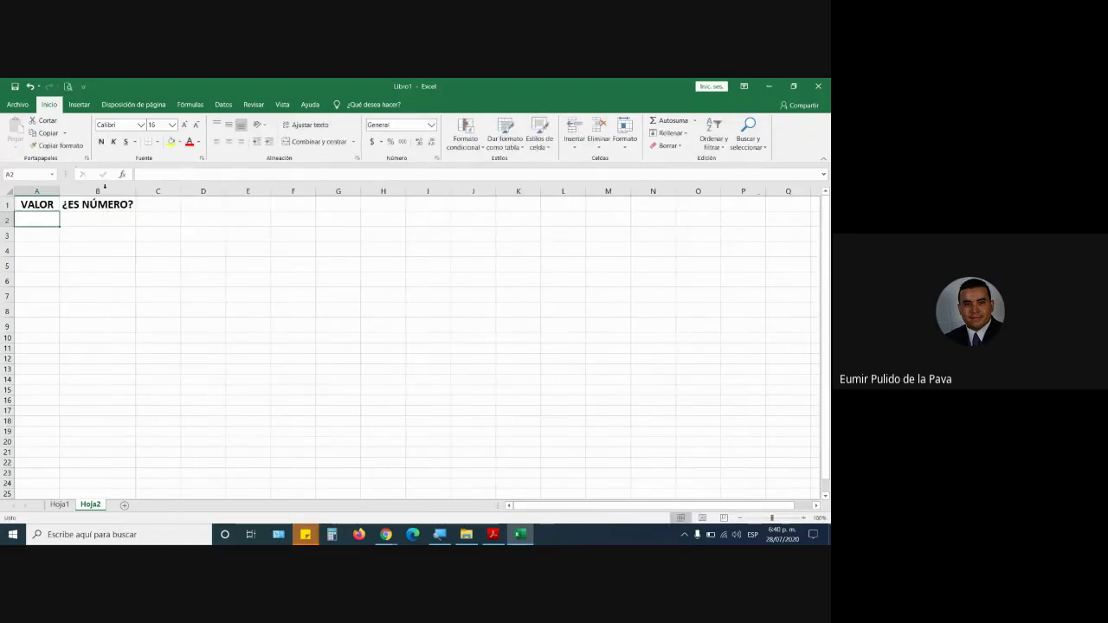
key("alt+Tab")
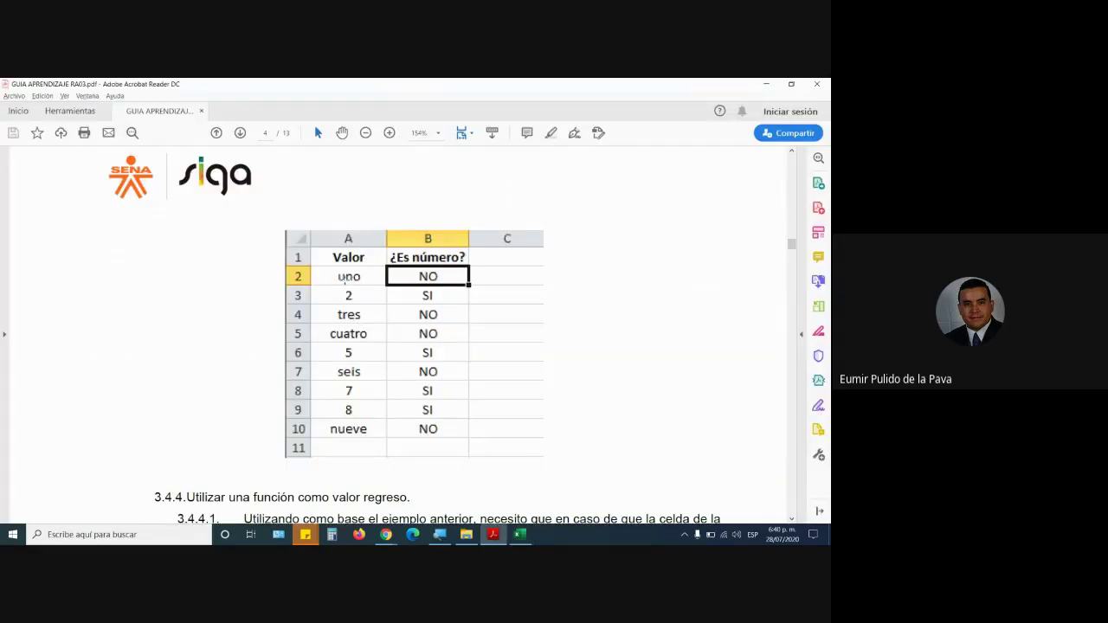
Step: Select the example values 'uno' and '2' in the guide's Valor table
double_click(354, 274)
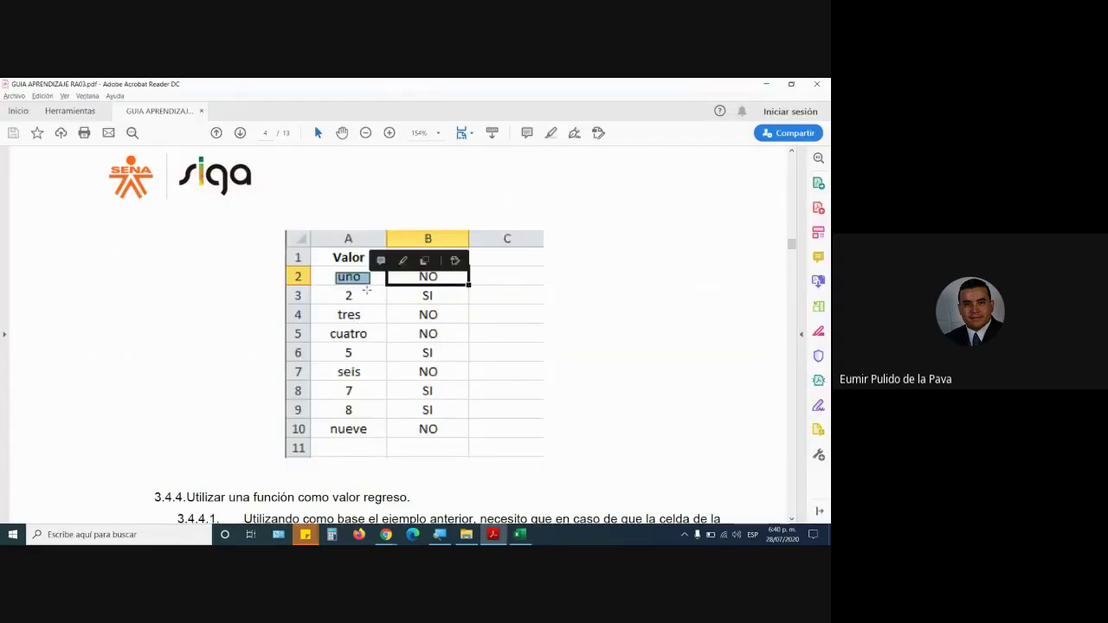
mouse_move(354, 282)
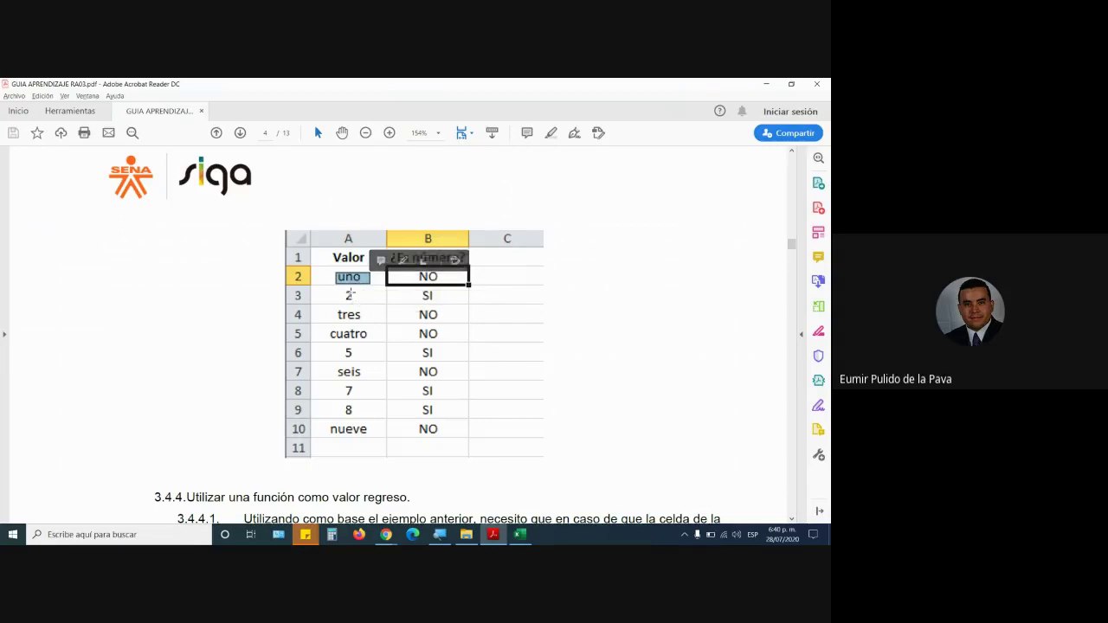
left_click_drag(342, 295, 357, 297)
Step: Enter UNO, 2, 3, CUATRO, CINCO, 6, 7, OCHO, NUEVE, 10 down A2:A11
key("alt+Tab")
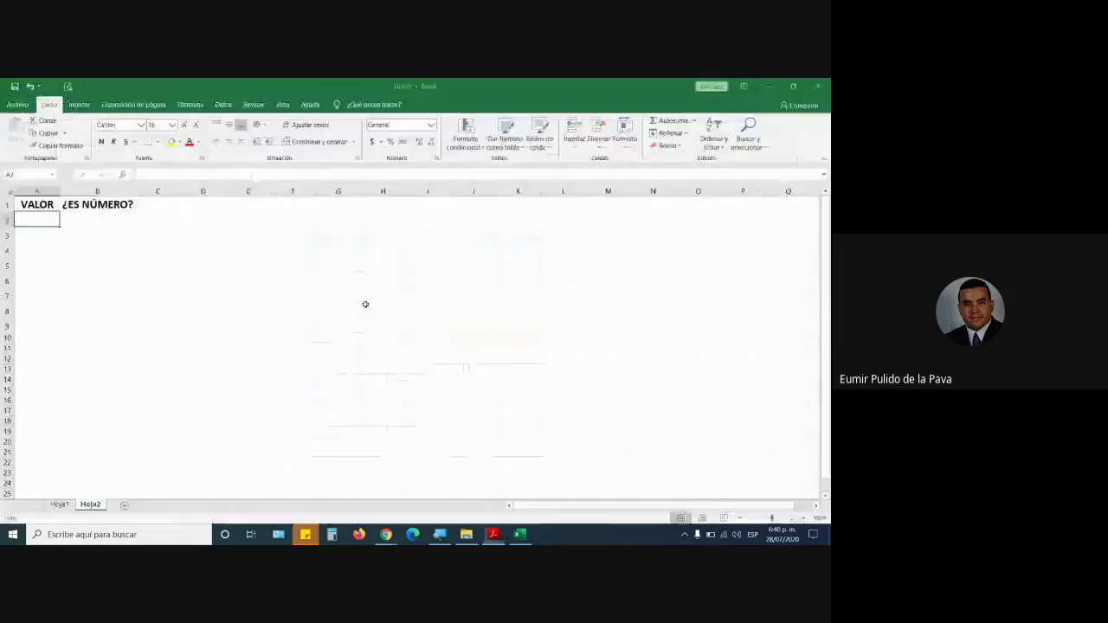
type("UNO")
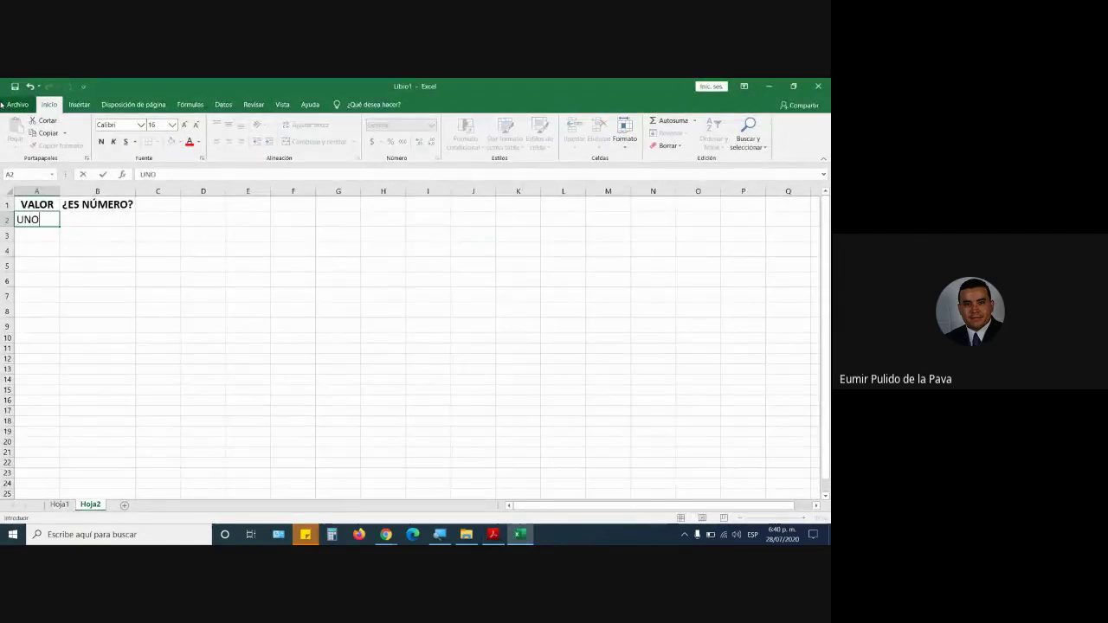
key("Return")
type("2")
key("Return")
type("3")
key("Return")
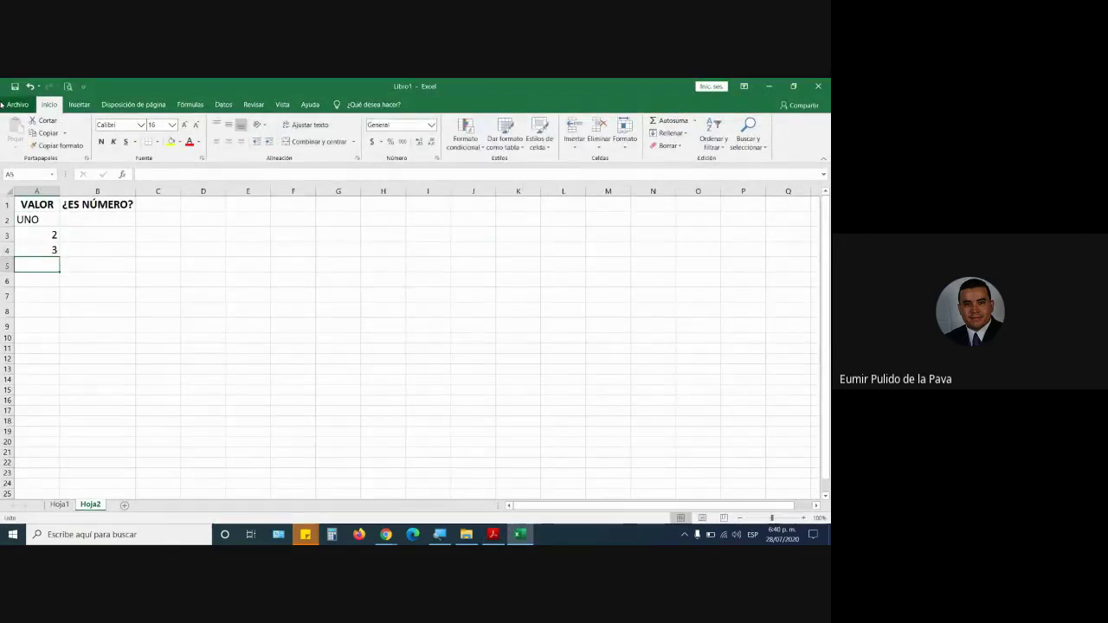
type("CUATRO")
key("Return")
type("CINCO")
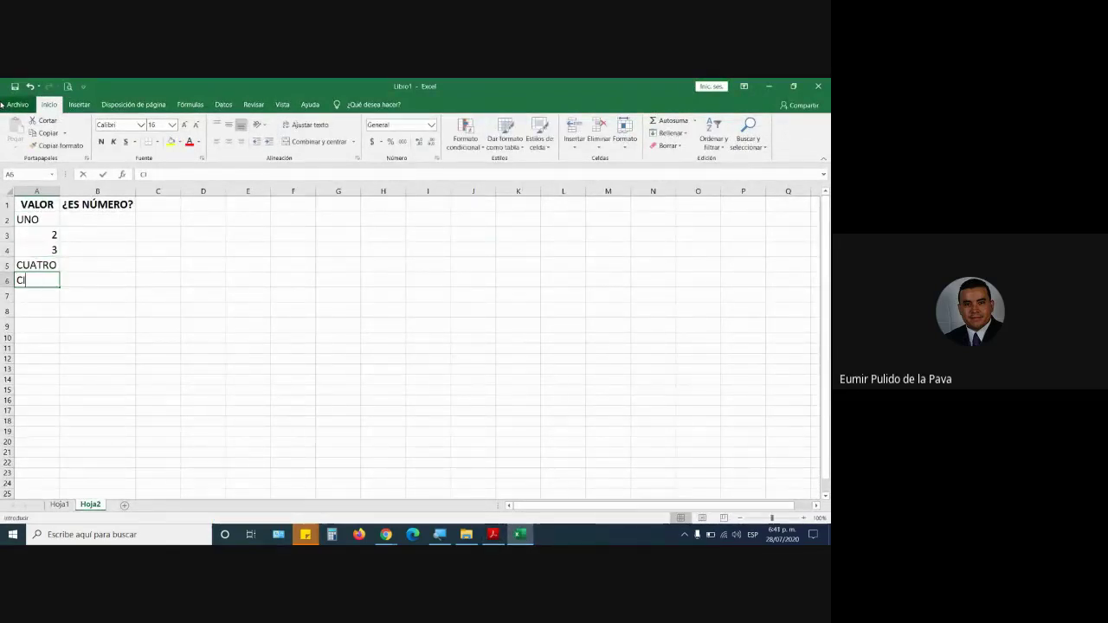
key("Return")
type("6")
key("Return")
type("7")
key("Return")
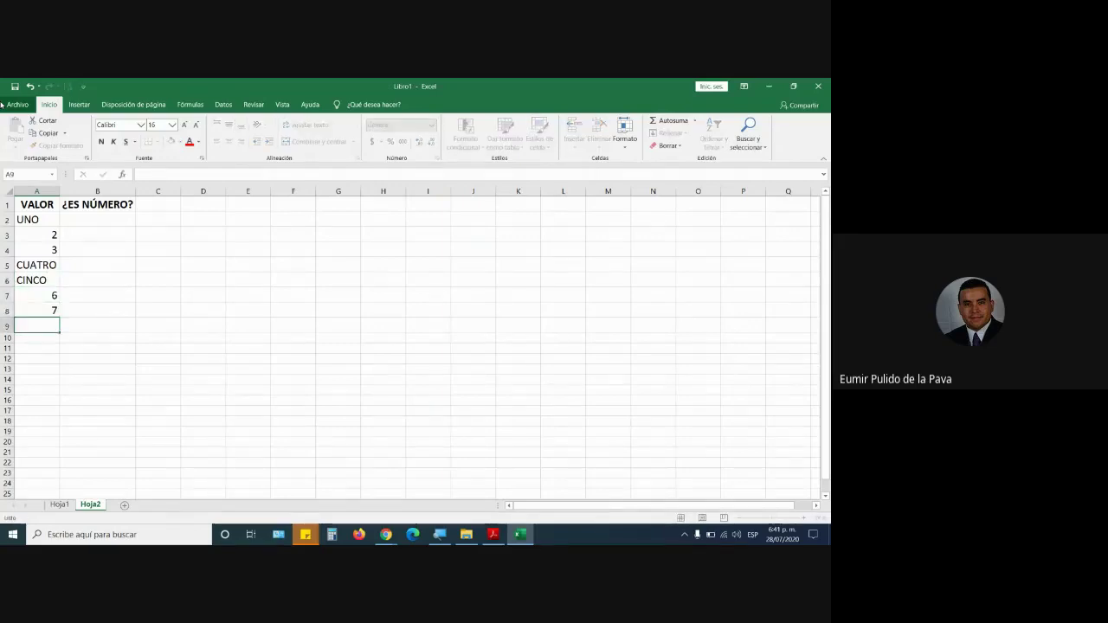
type("OCHO")
key("Return")
type("NUEVE")
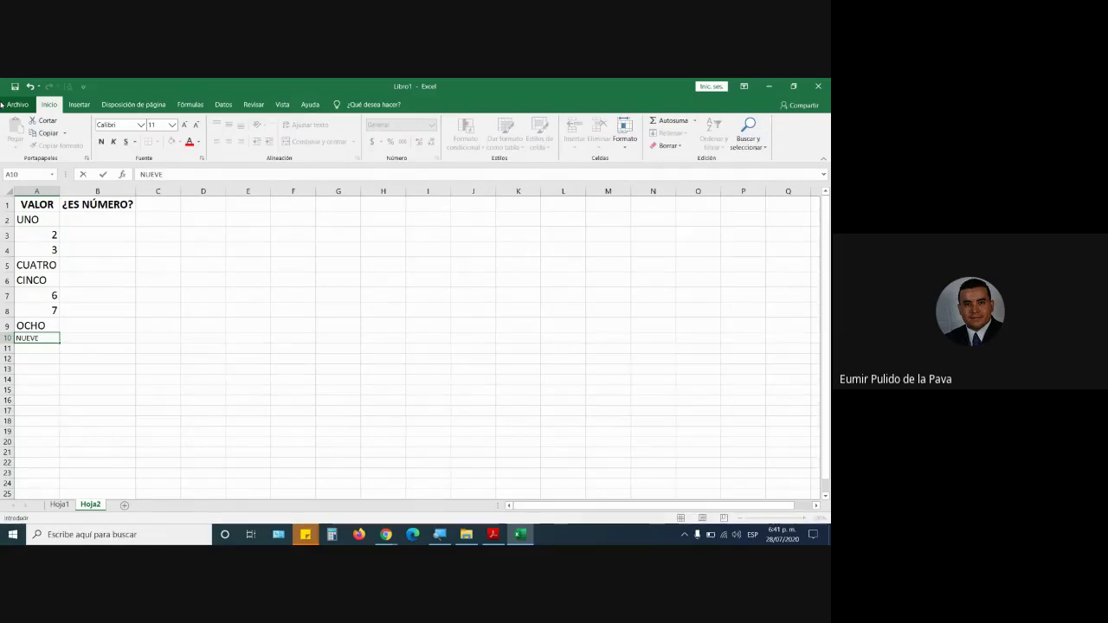
key("Return")
type("10")
key("Return")
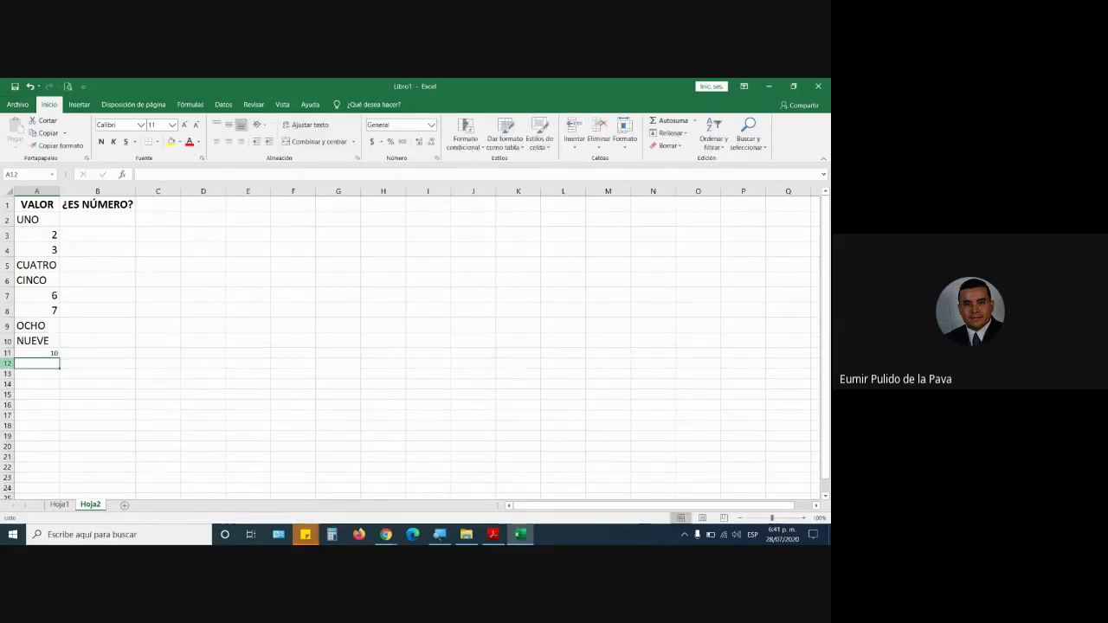
Step: Copy A10's formatting onto A11 and centre the values in A2:A11
left_click(50, 338)
left_click(54, 145)
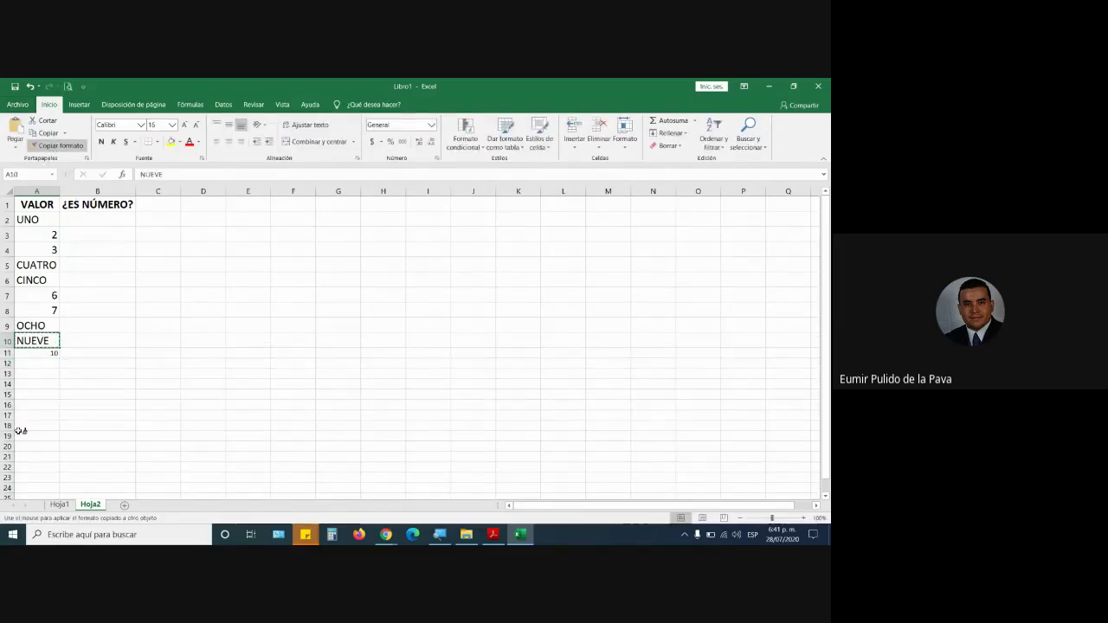
left_click(39, 355)
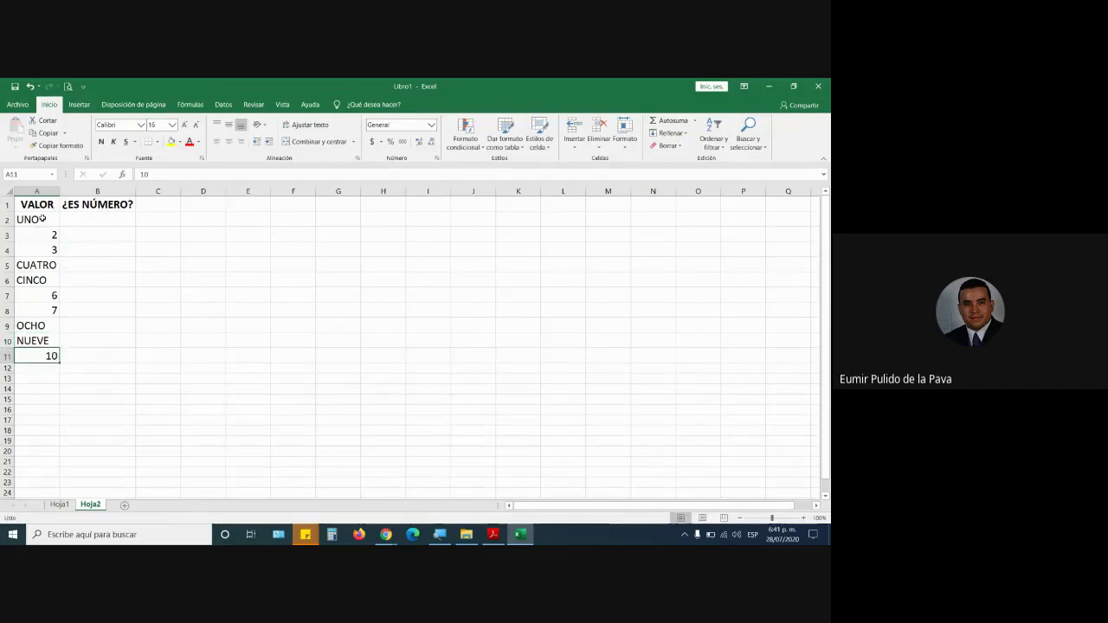
left_click_drag(47, 219, 36, 356)
left_click(228, 141)
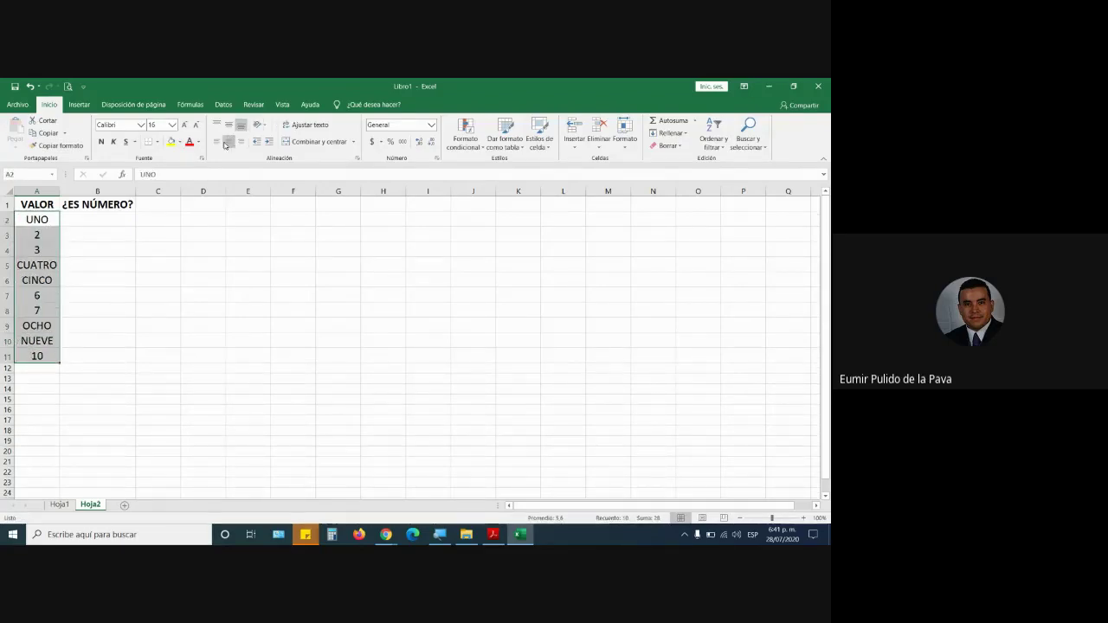
left_click(376, 223)
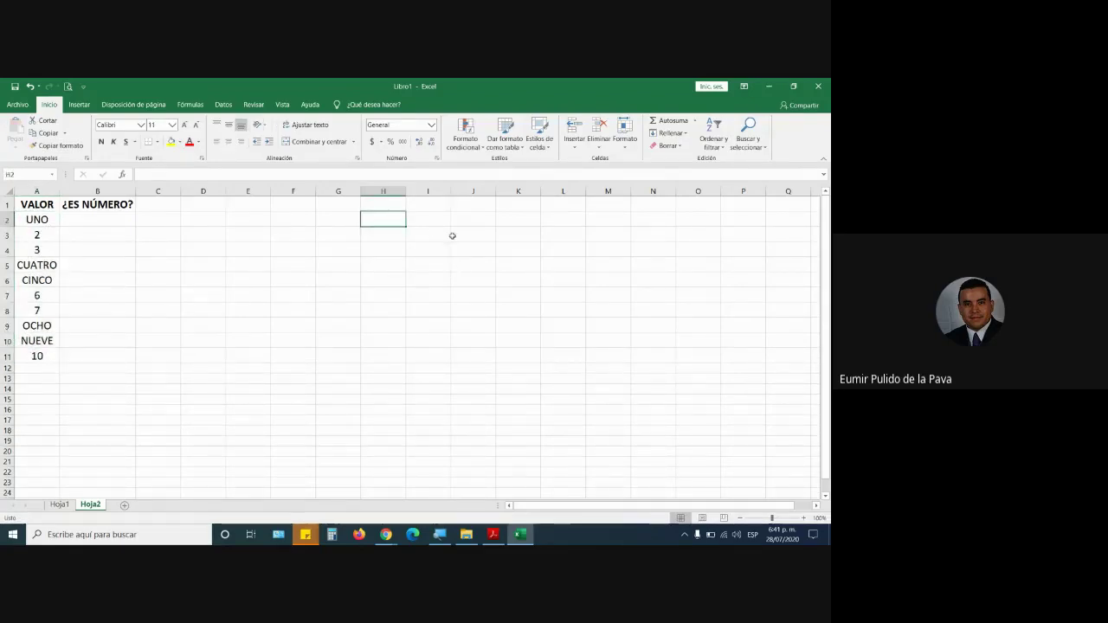
Step: Start a formula in H2 by inserting the ESNUMERO function from the suggestions
type("=ES")
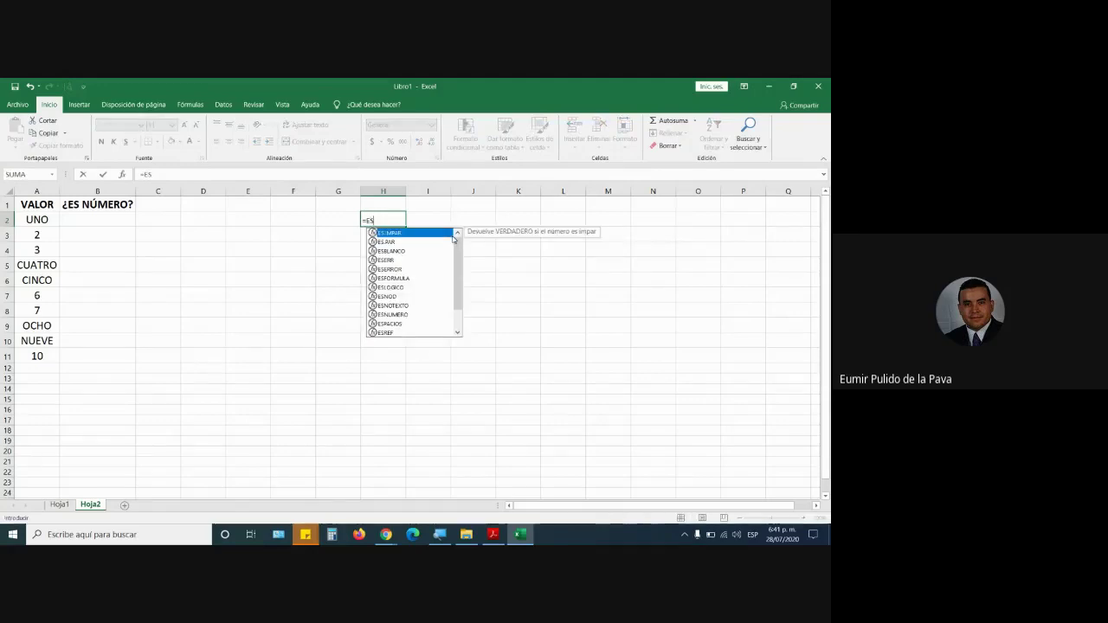
key("Down")
key("Down")
key("Down")
key("Down")
key("Down")
key("Down")
key("Down")
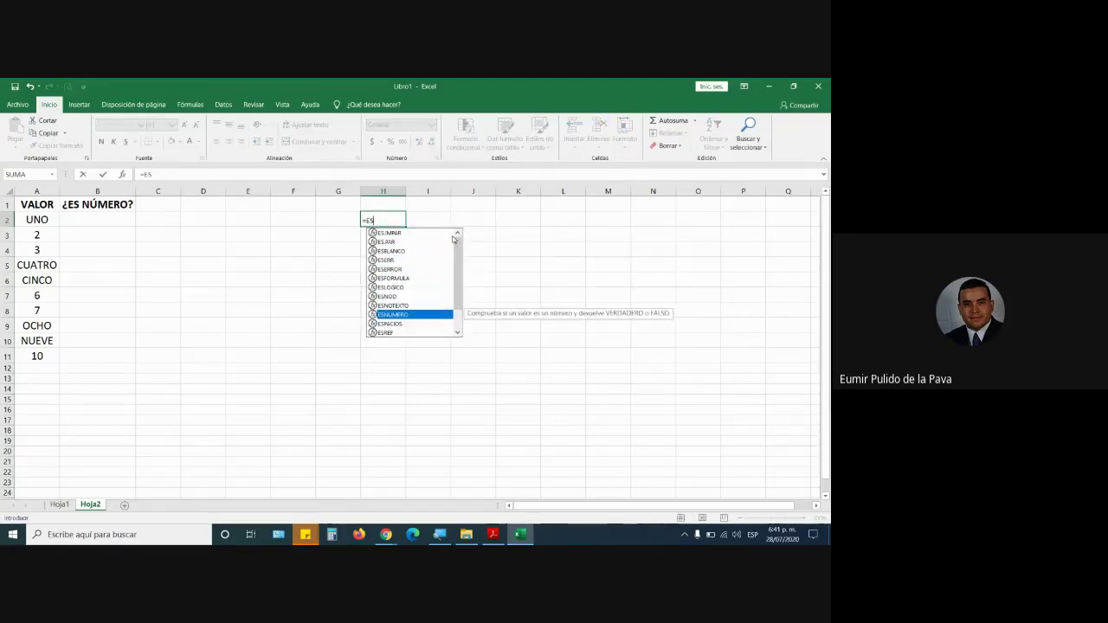
key("Tab")
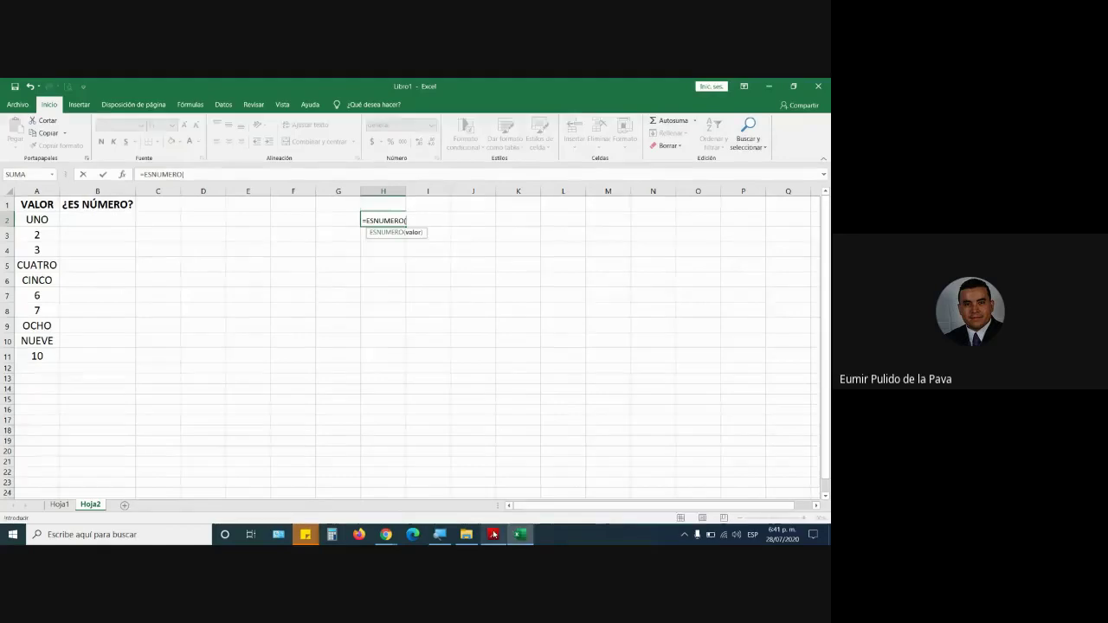
left_click(492, 534)
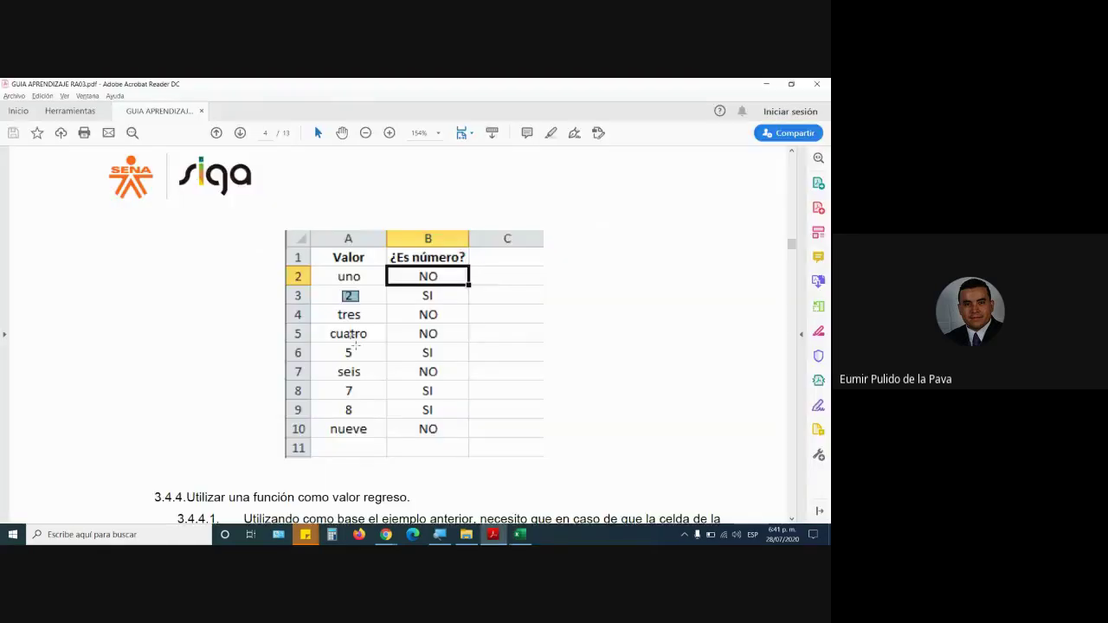
left_click(522, 535)
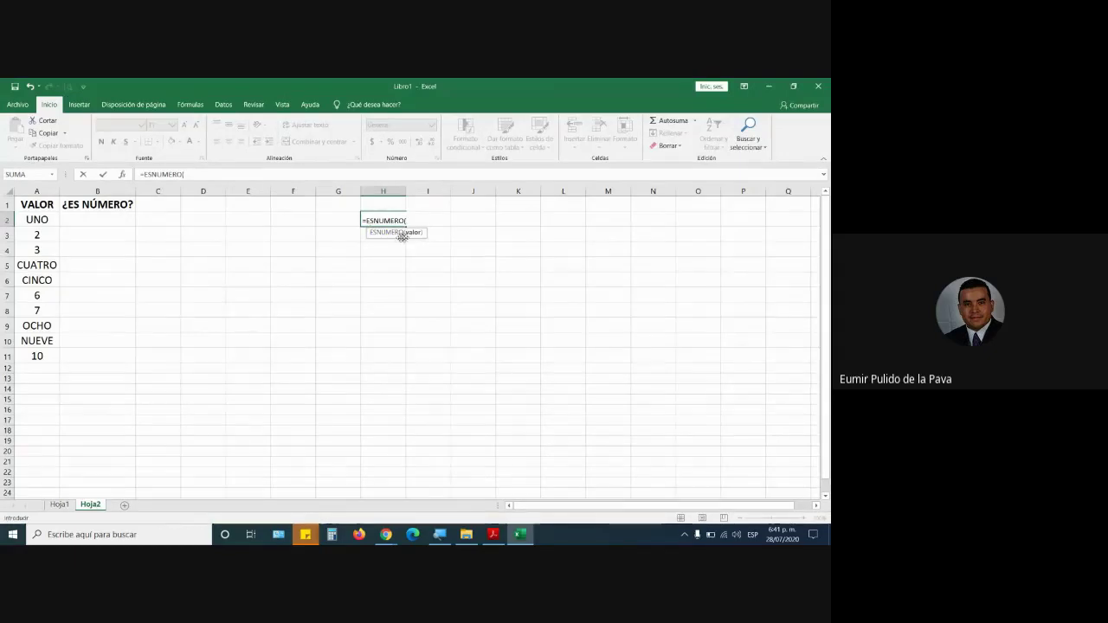
key("super+plus")
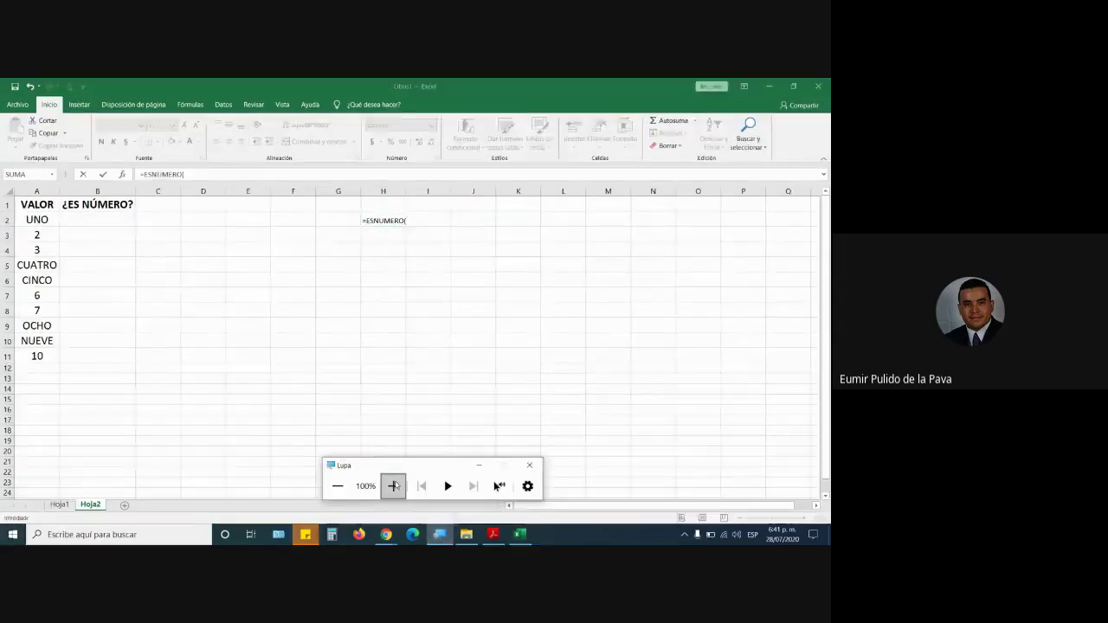
left_click(393, 485)
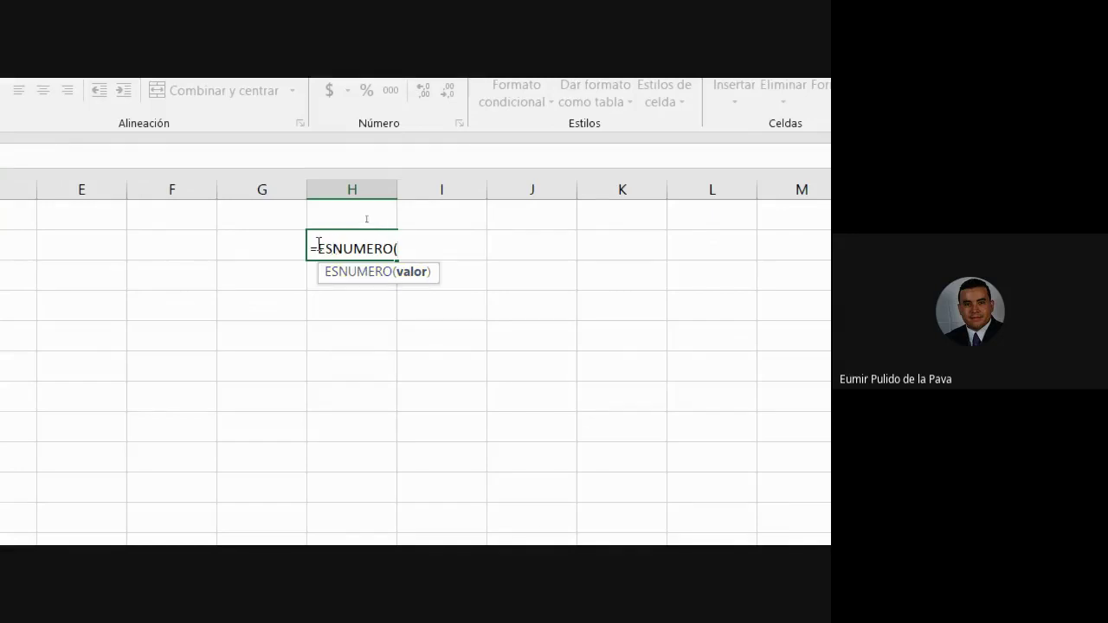
Step: Complete H2 as =ESNUMERO(A2), which returns FALSO for UNO
left_click_drag(319, 244, 391, 245)
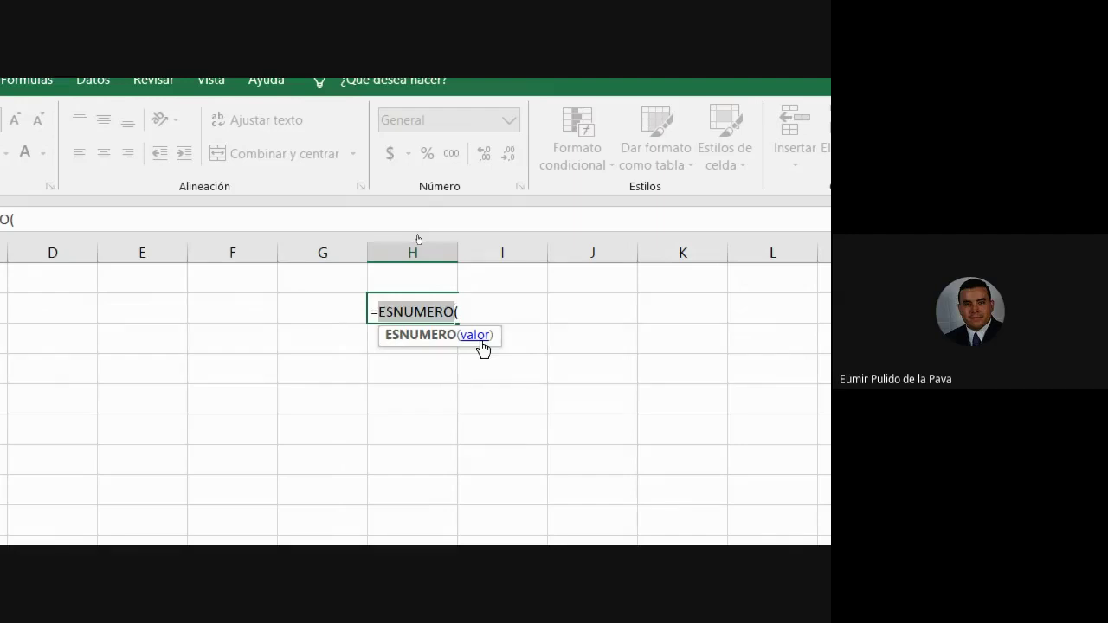
left_click(468, 312)
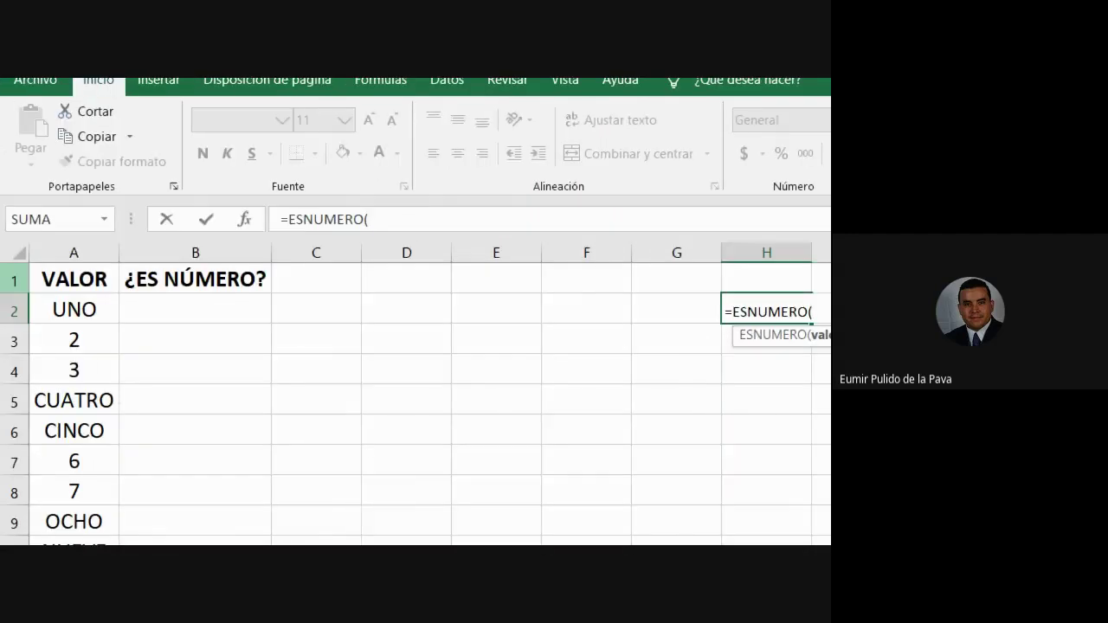
left_click(73, 309)
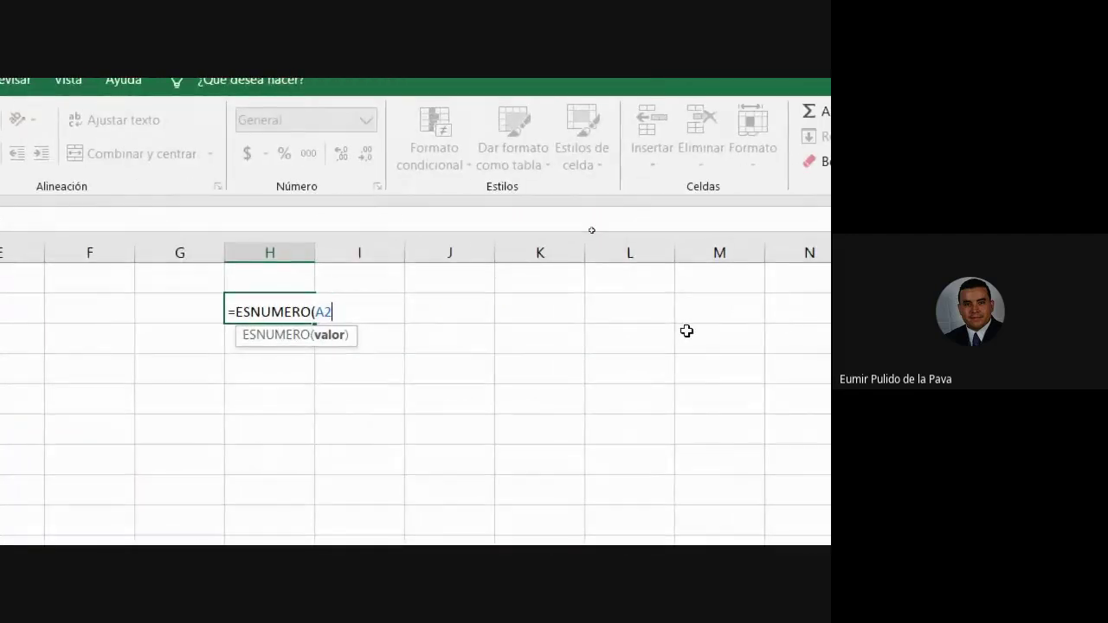
type(")")
key("Return")
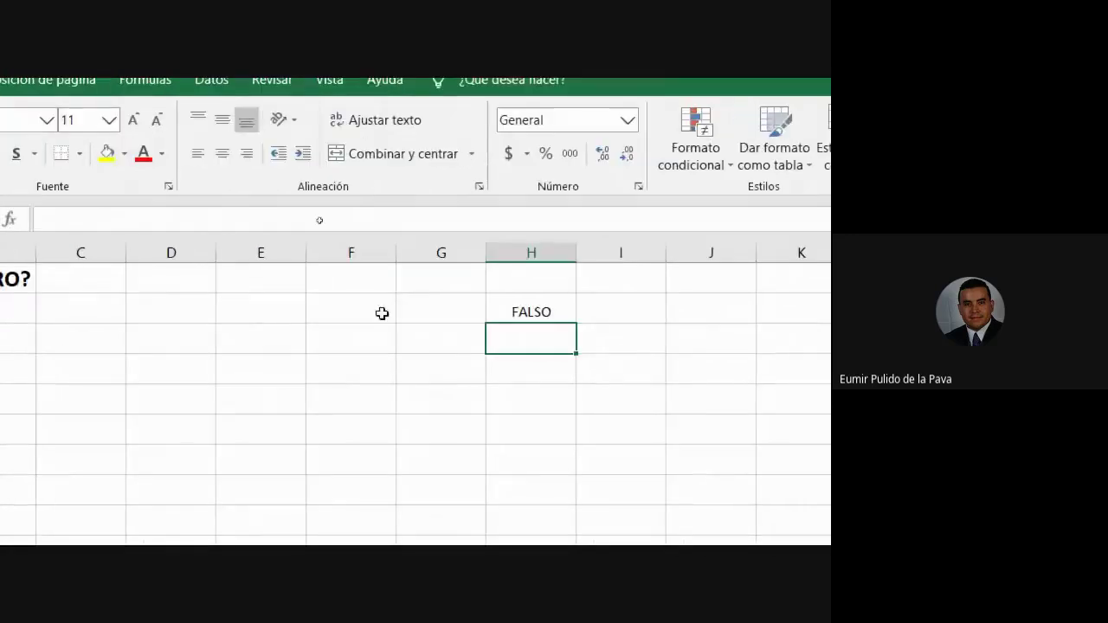
left_click(535, 310)
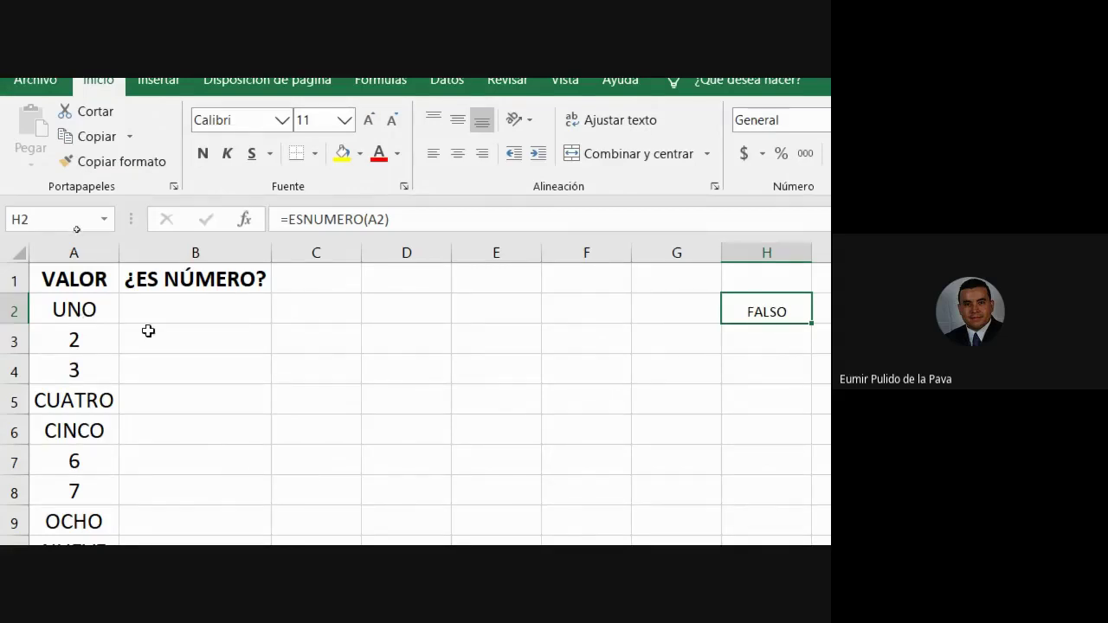
Step: Enter 1 in B2 and delete it again, then select the H2 result
left_click(193, 308)
type("1")
key("Return")
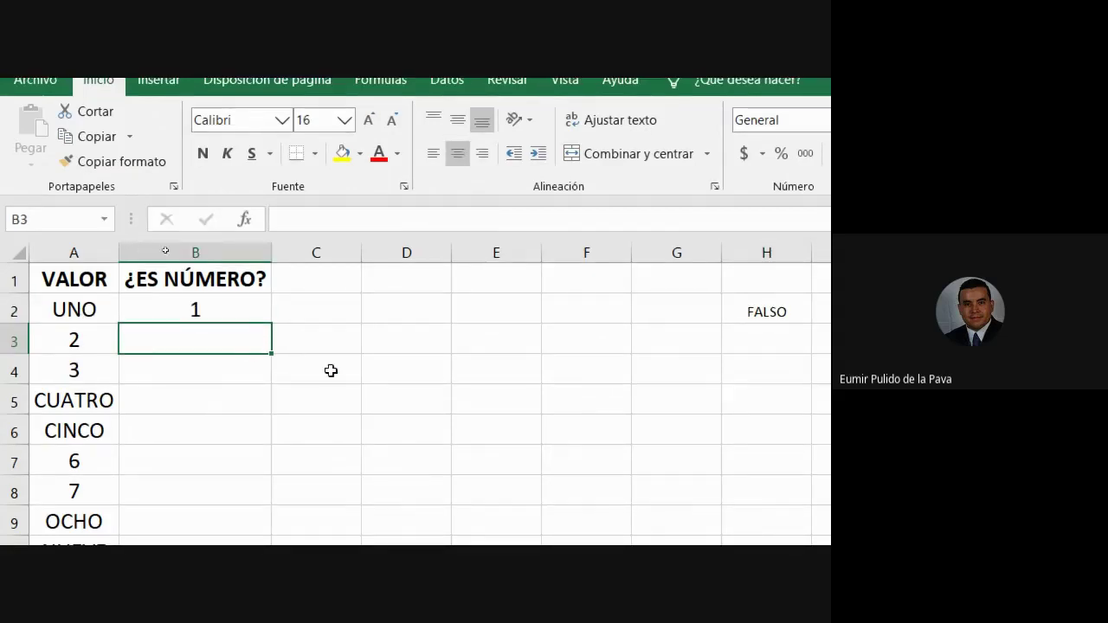
left_click(225, 309)
key("Delete")
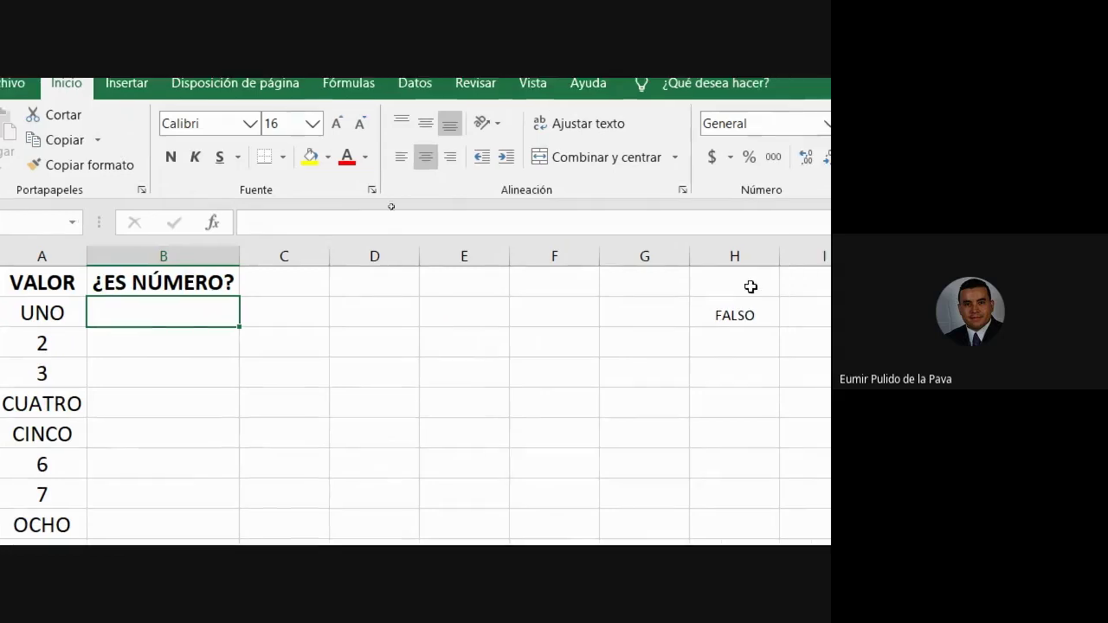
left_click(760, 312)
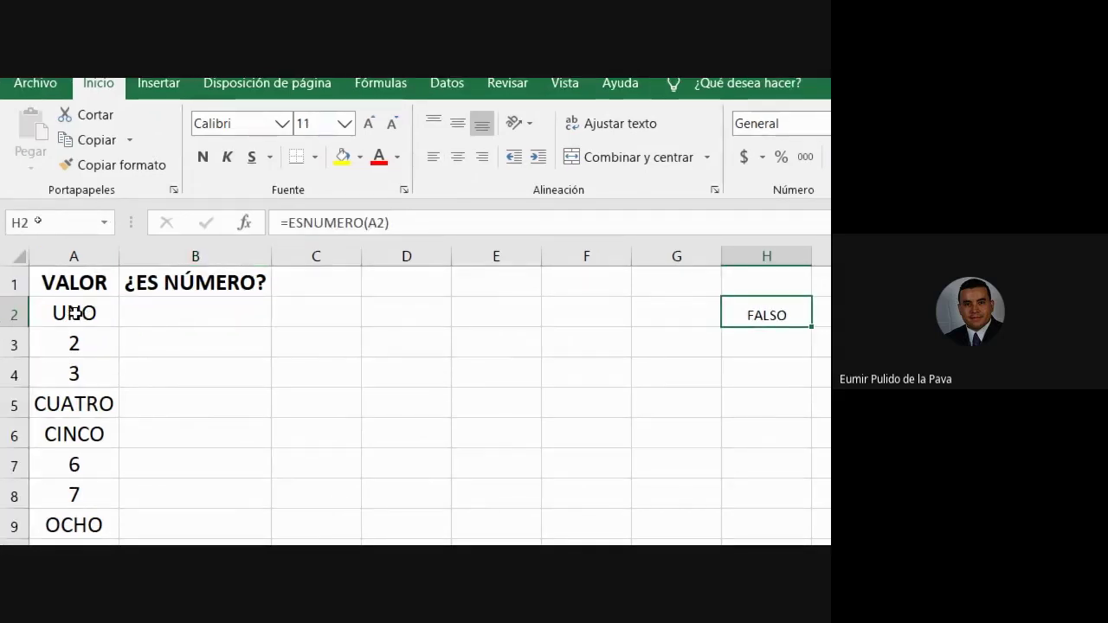
scroll(752, 389, "right", 1)
scroll(692, 321, "right", 1)
left_click(694, 321)
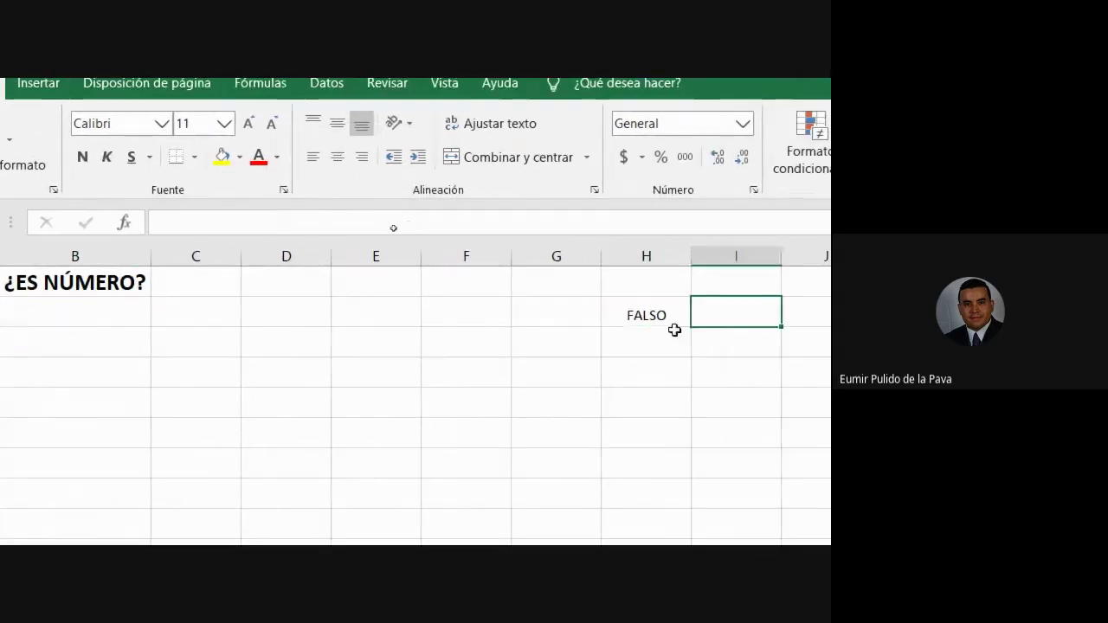
left_click(673, 329)
Step: Fill the ESNUMERO formula down to H10 and compare each row's VERDADERO/FALSO result
left_click(661, 320)
left_click_drag(690, 327, 734, 203)
left_click(648, 161)
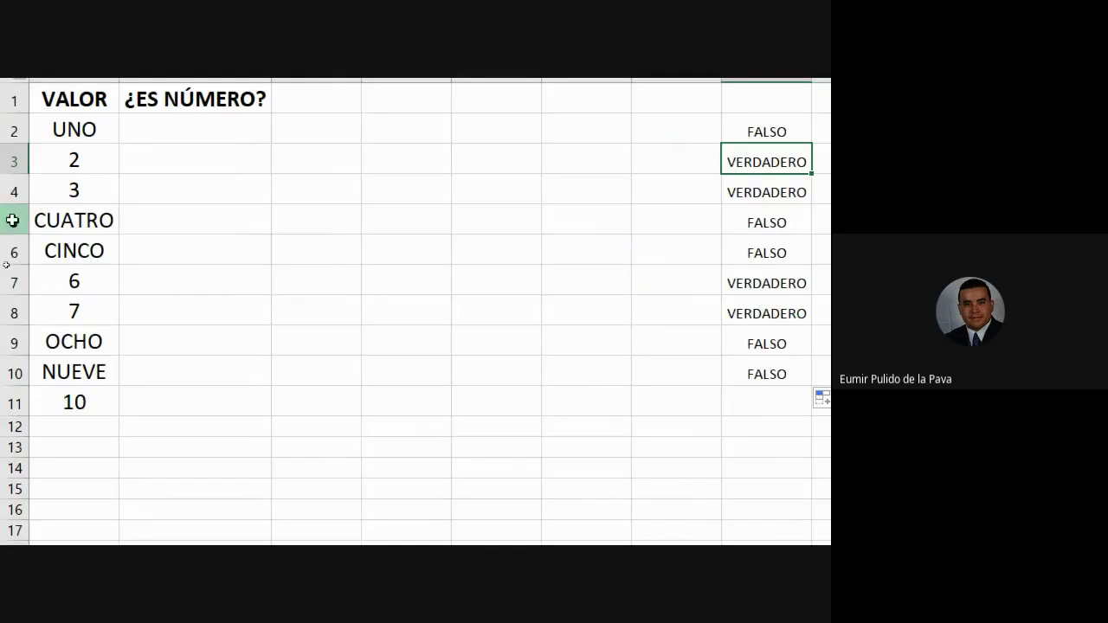
left_click(7, 220)
left_click(7, 251)
left_click(6, 282)
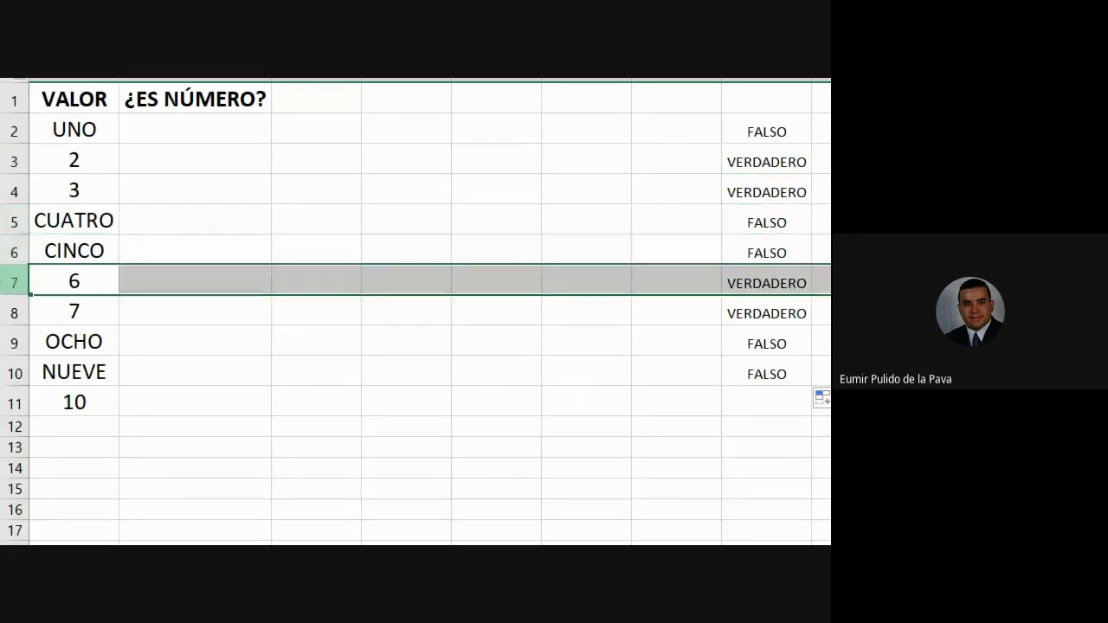
left_click(7, 312)
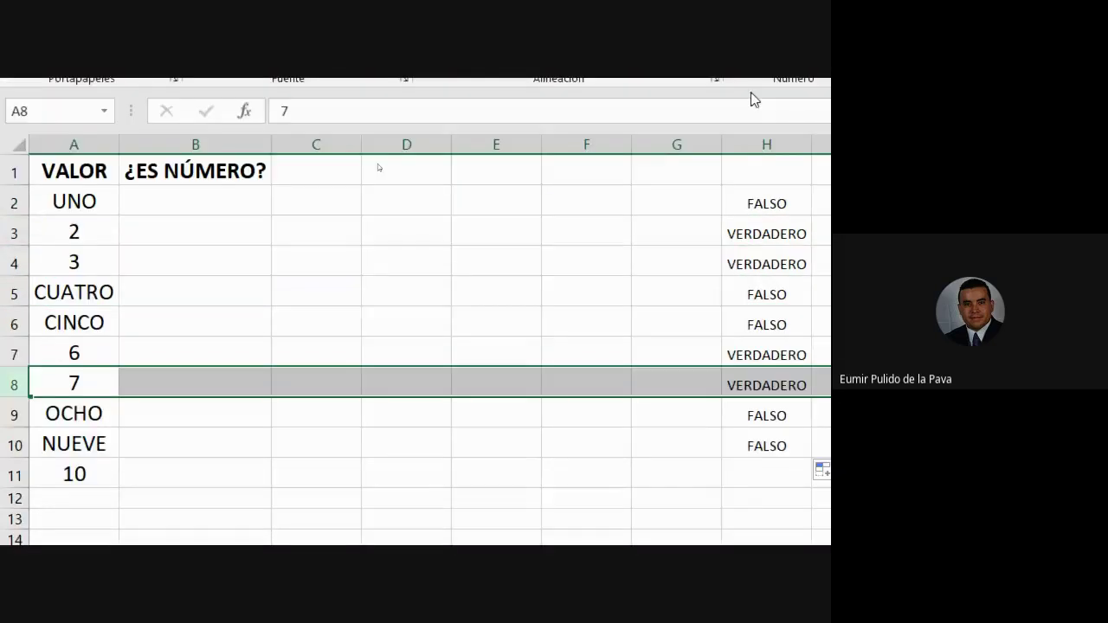
left_click_drag(717, 220, 720, 453)
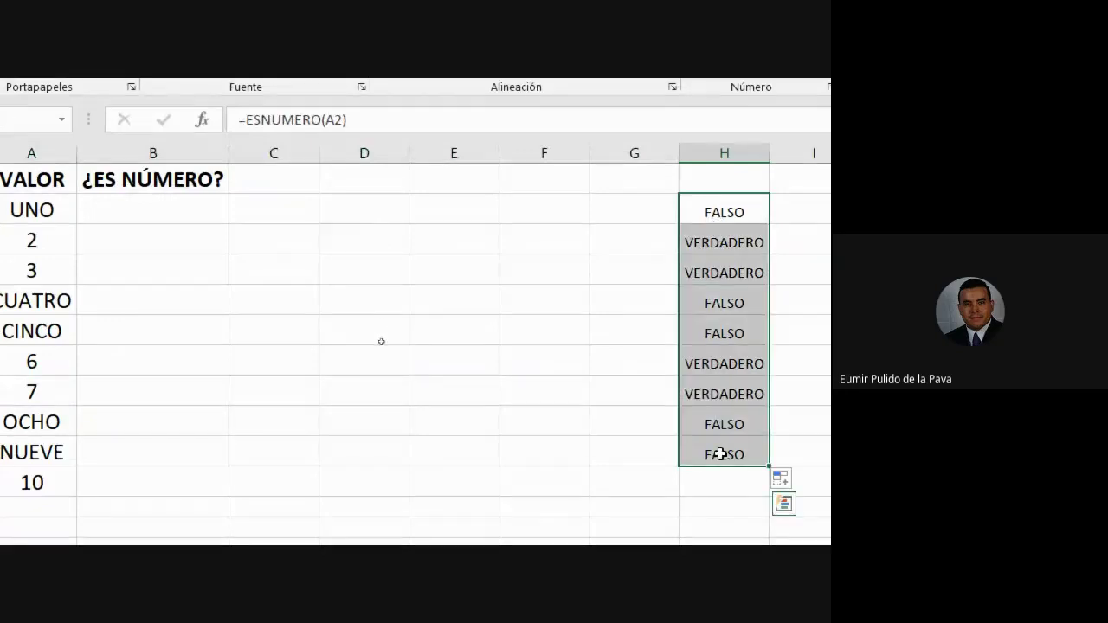
Step: Inspect the H2 formula's ESNUMERO(A2) part without changing it
double_click(712, 209)
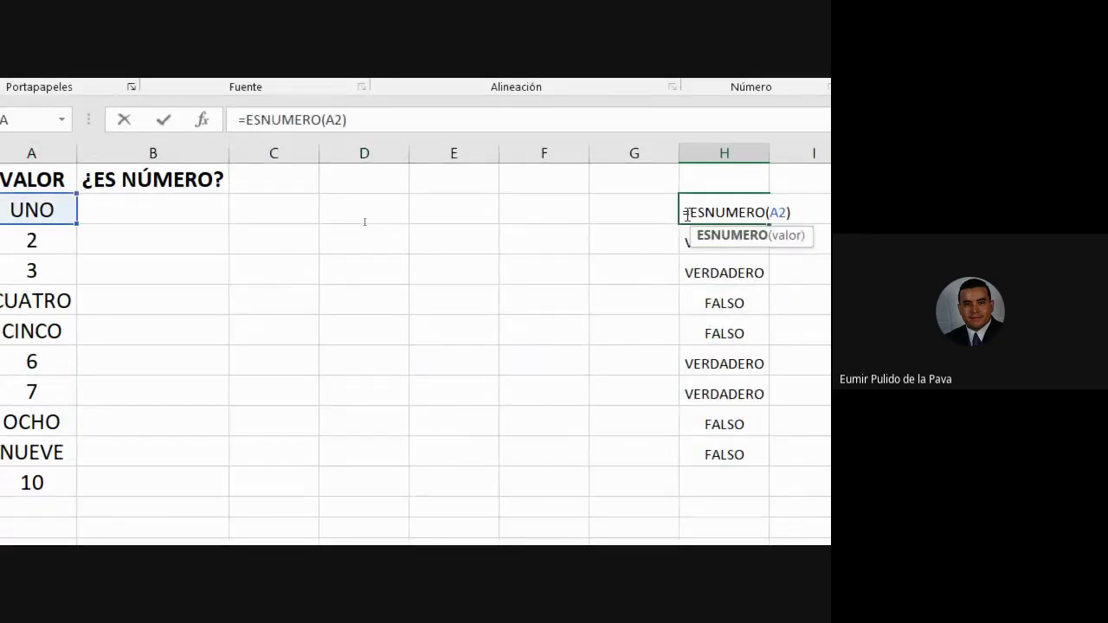
left_click_drag(642, 212, 757, 214)
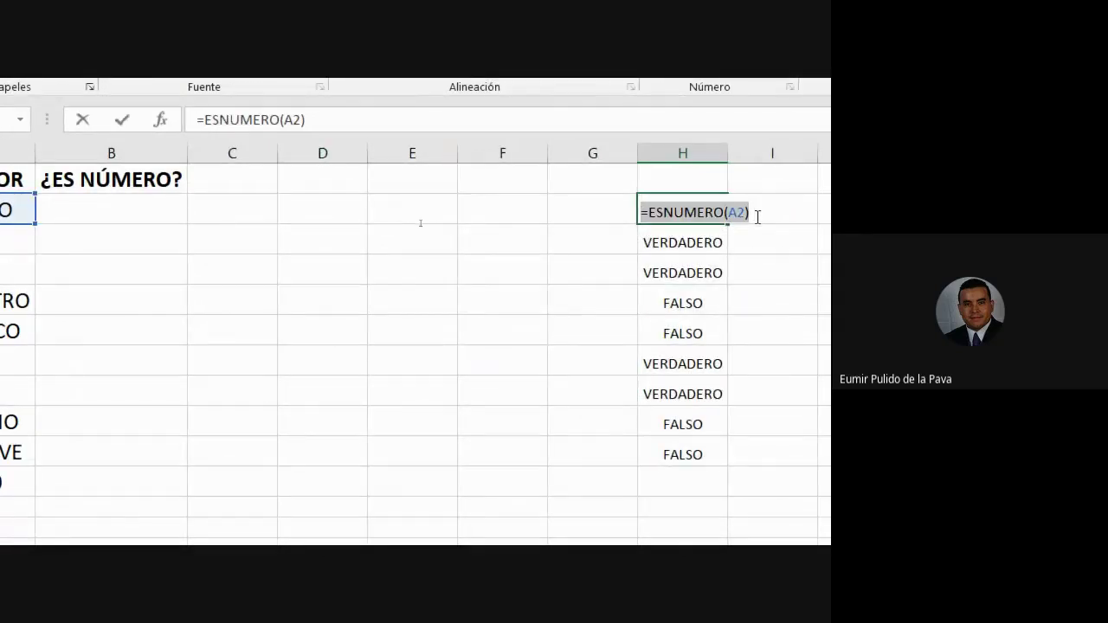
key("Escape")
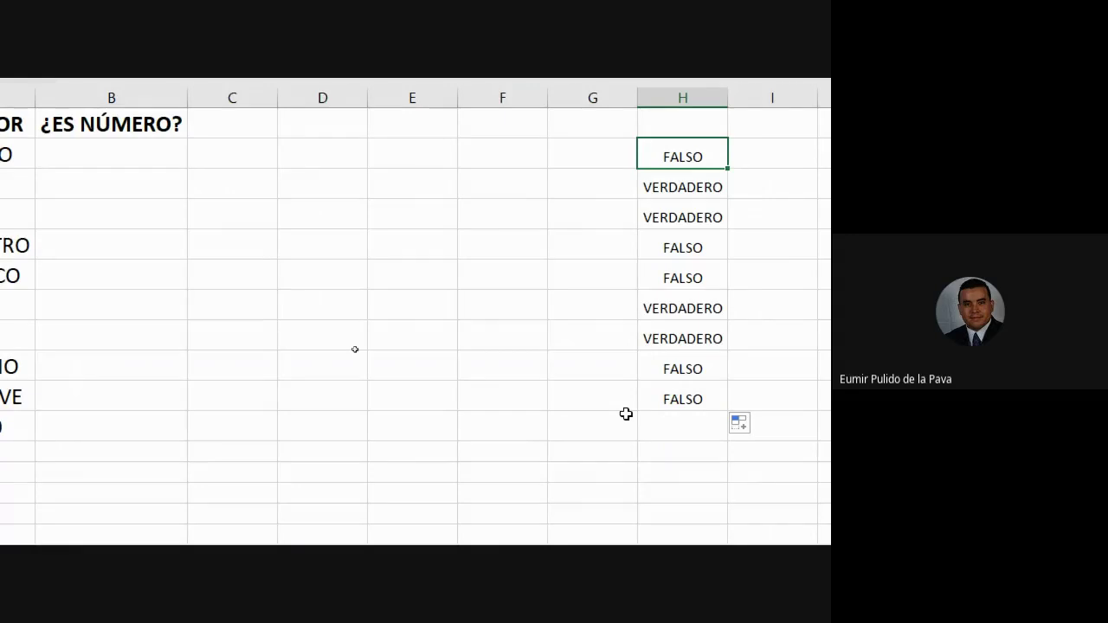
double_click(638, 154)
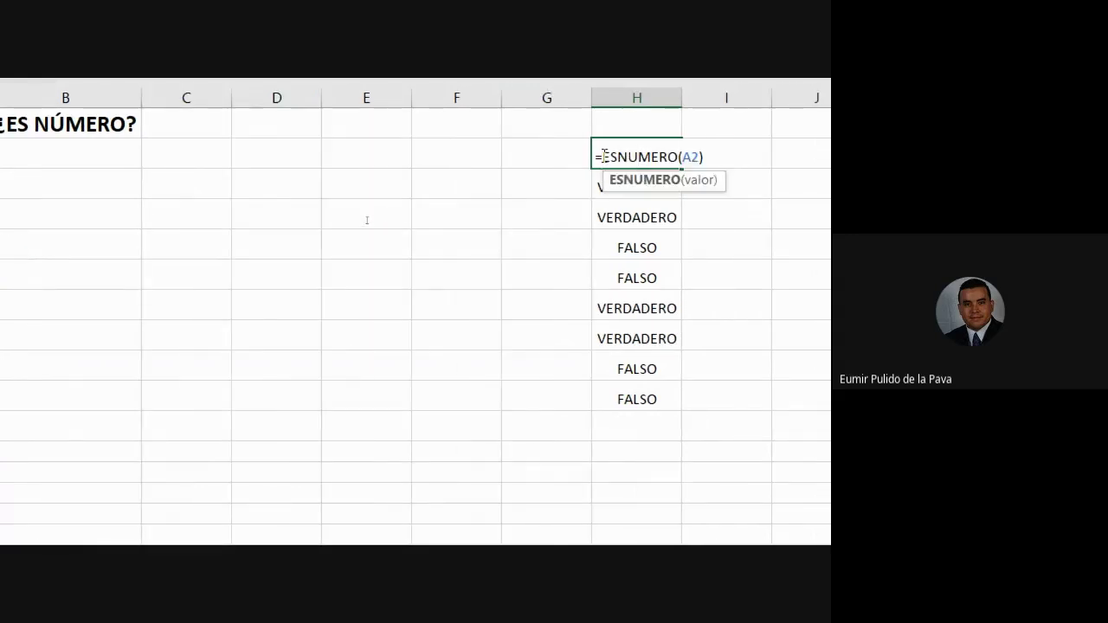
left_click_drag(604, 156, 716, 157)
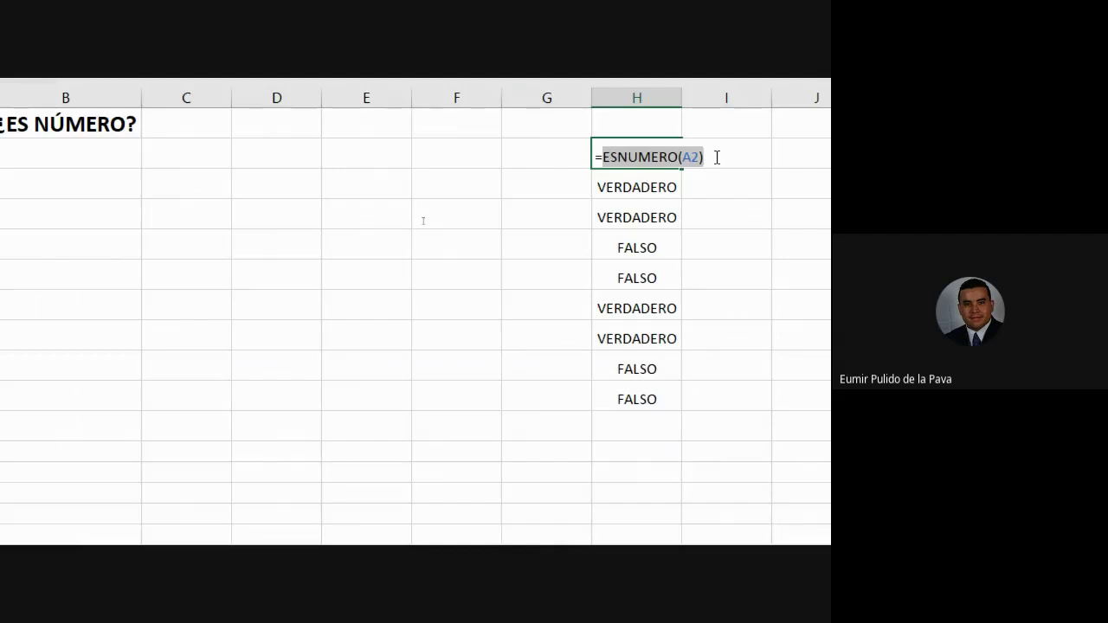
Step: Enter Y in I2 and O in J2
left_click(738, 156)
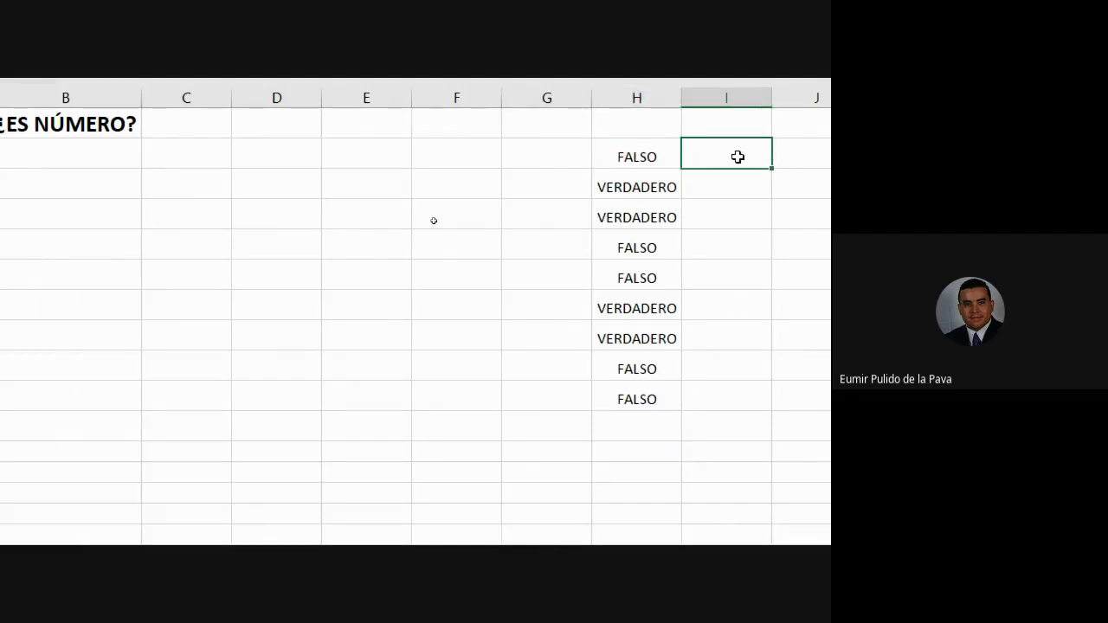
type("0y")
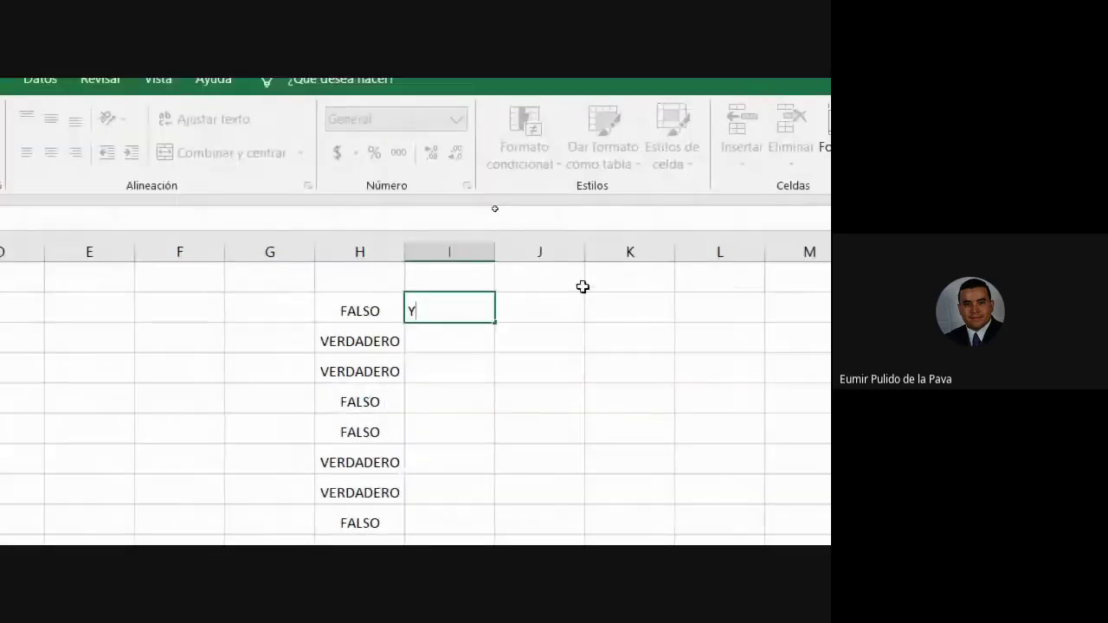
key("Tab")
type("O")
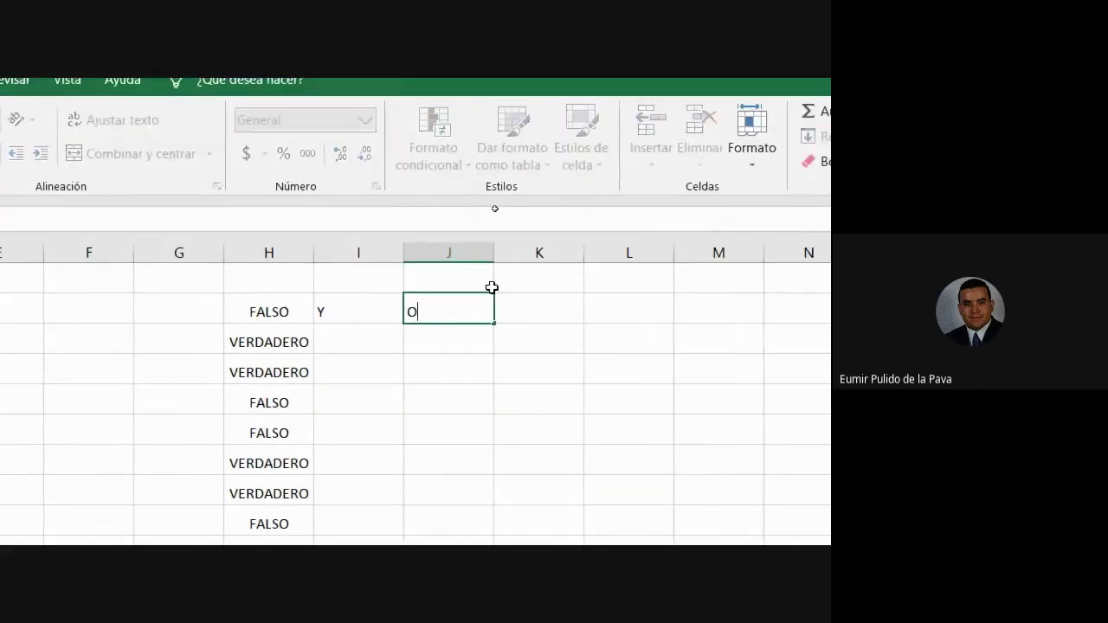
key("Return")
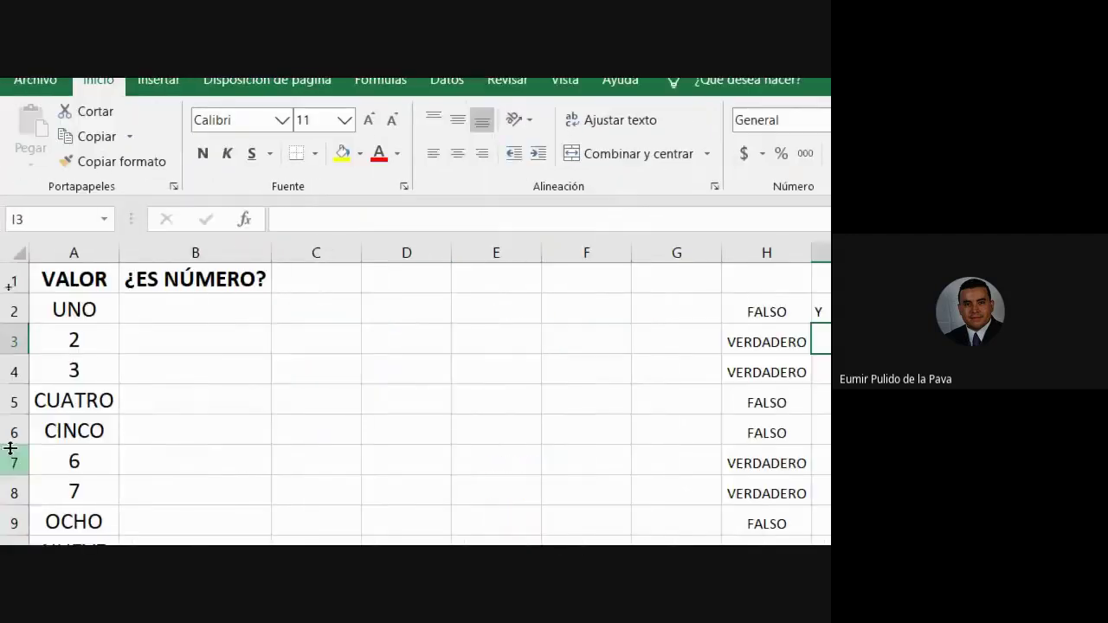
Step: Begin B2 with =SI(ESNUMERO(A2); using ESNUMERO(A2) as the logical test
left_click(197, 312)
type("=")
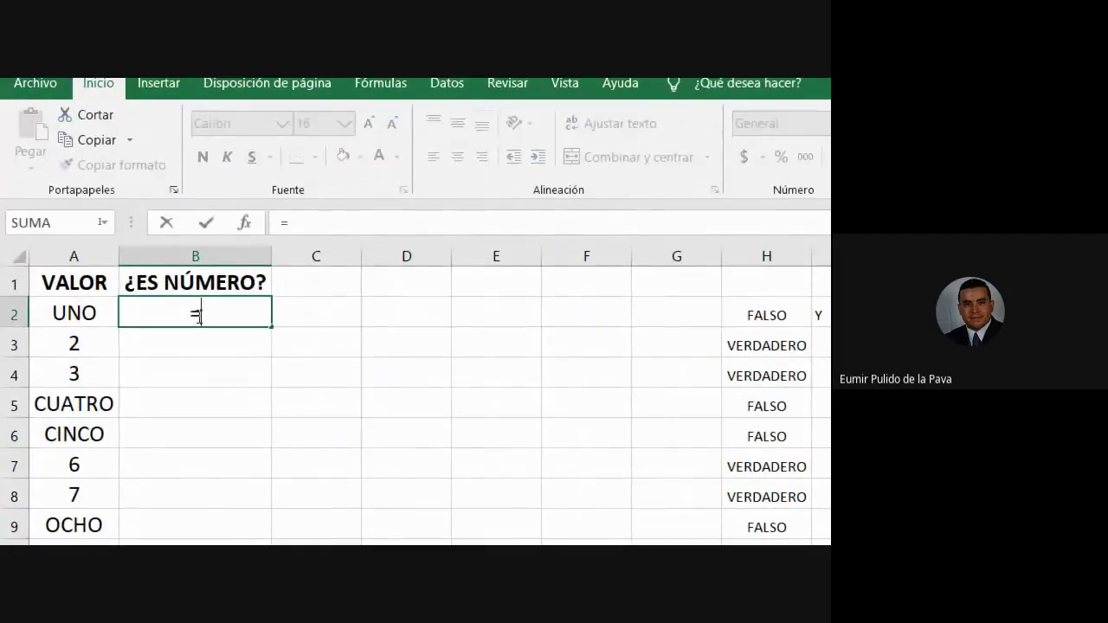
type("SI(")
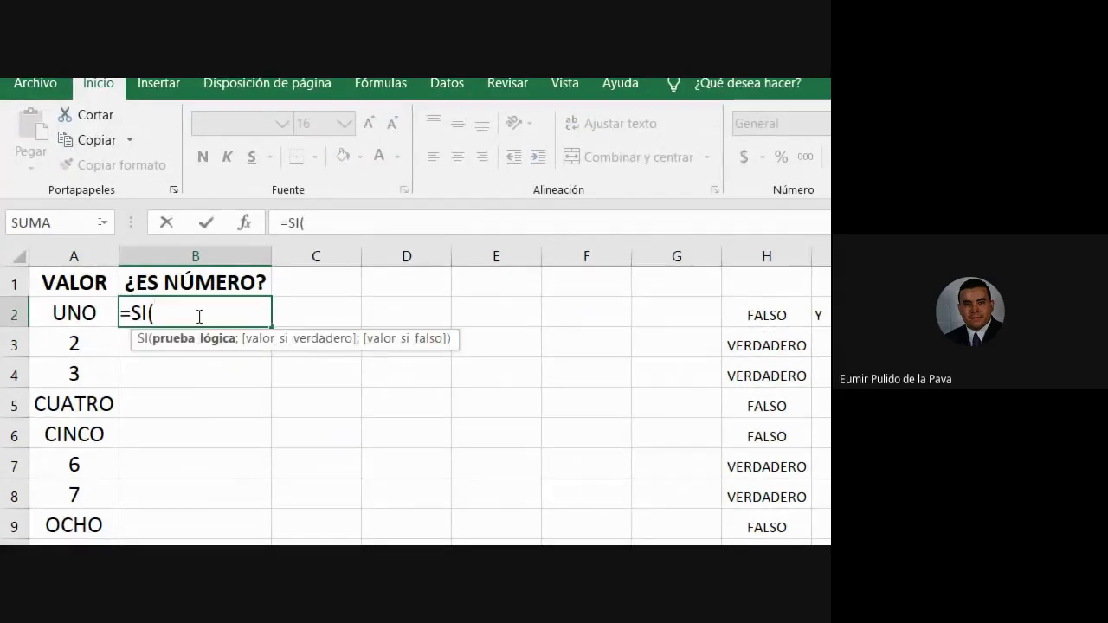
type("ESNU")
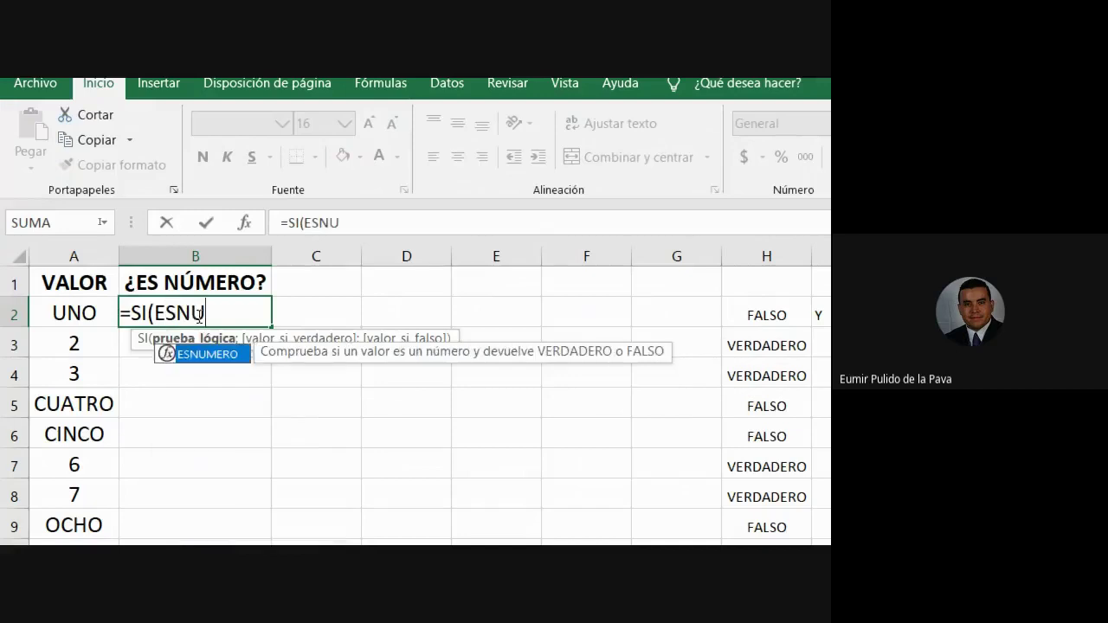
key("Tab")
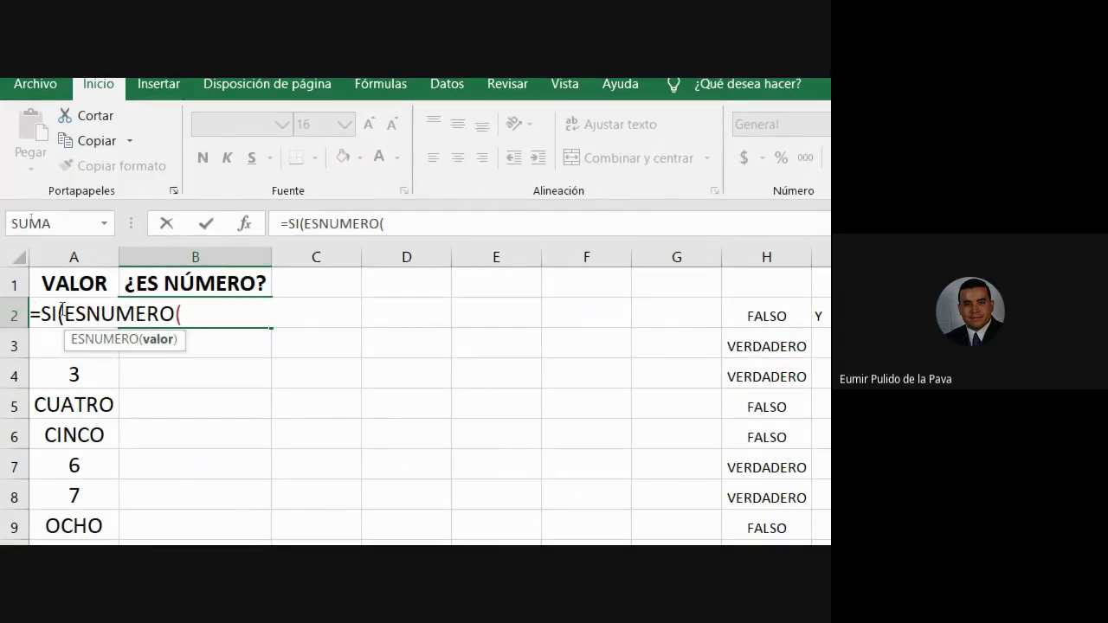
type("A2")
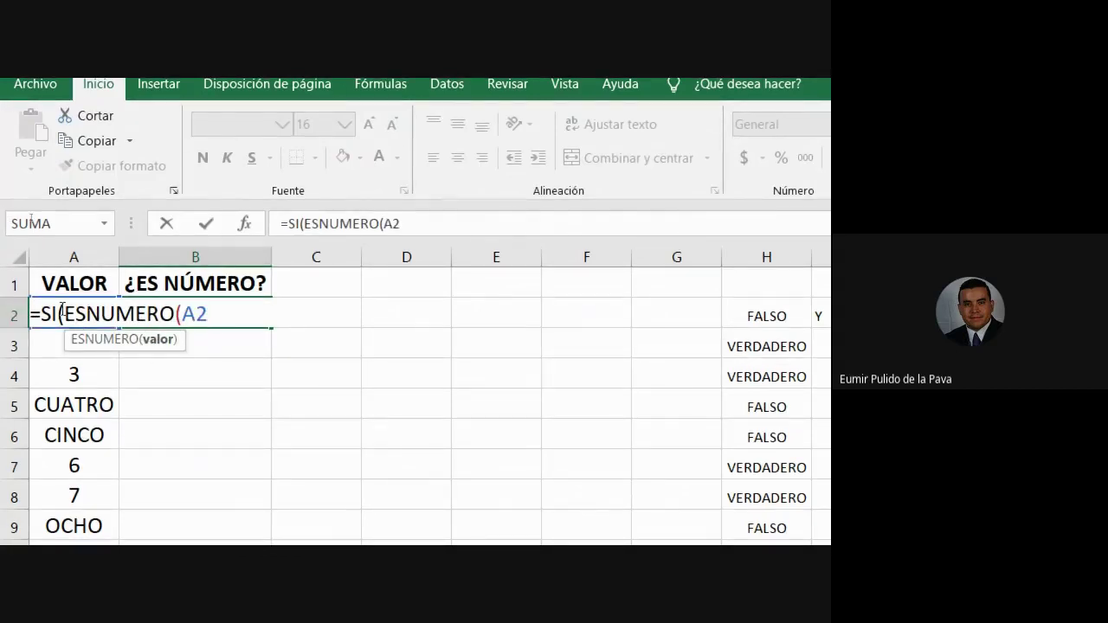
type(")")
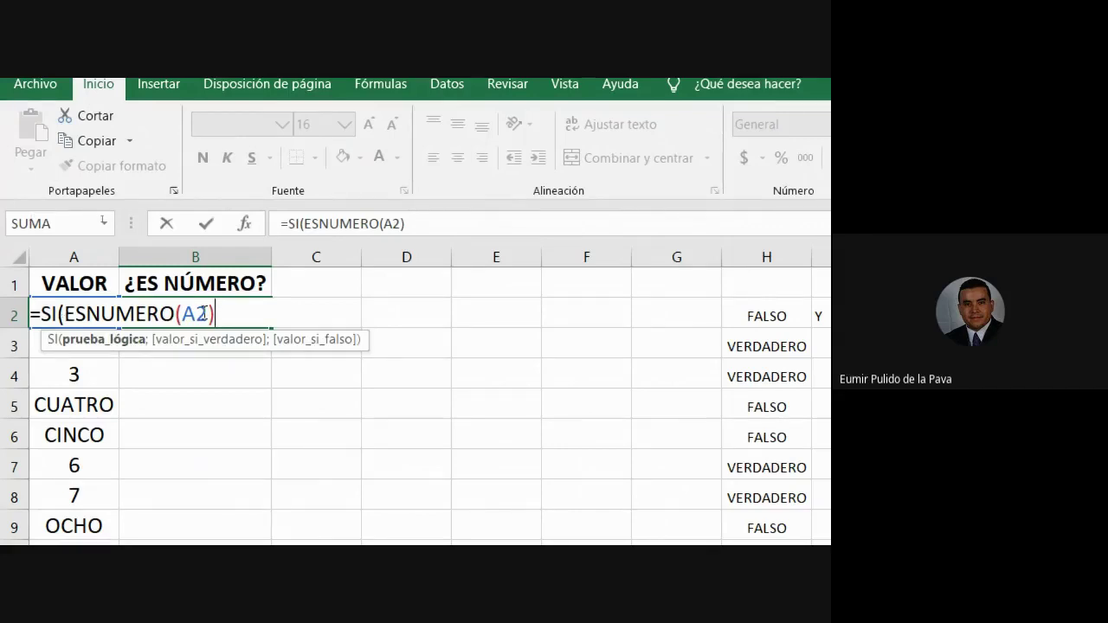
left_click(76, 314)
left_click_drag(76, 313, 230, 314)
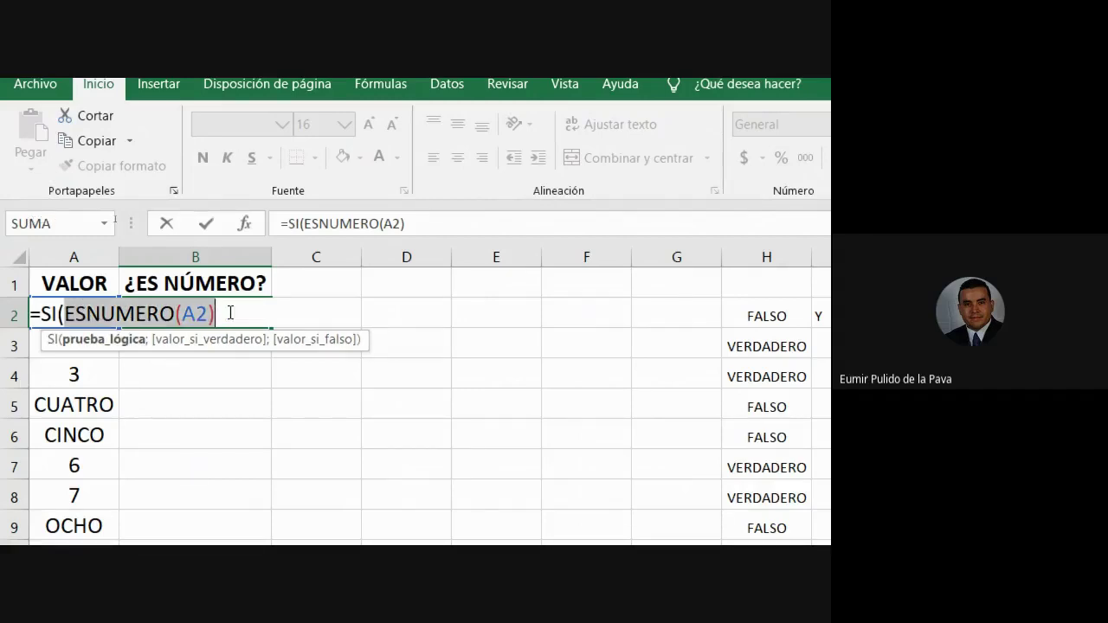
left_click_drag(64, 313, 40, 313)
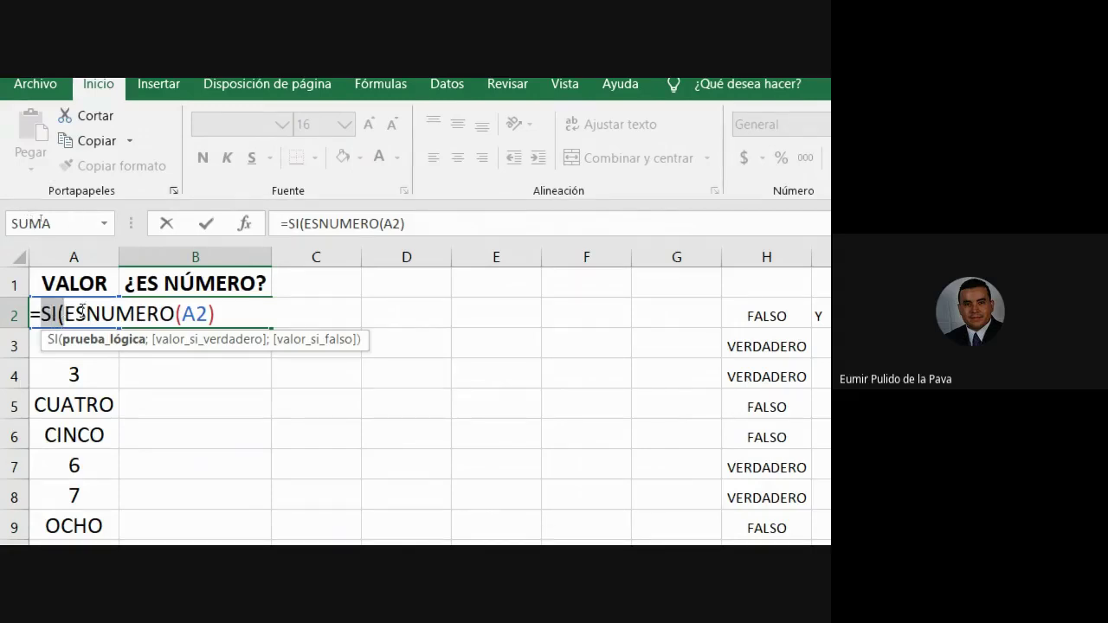
left_click_drag(64, 314, 243, 313)
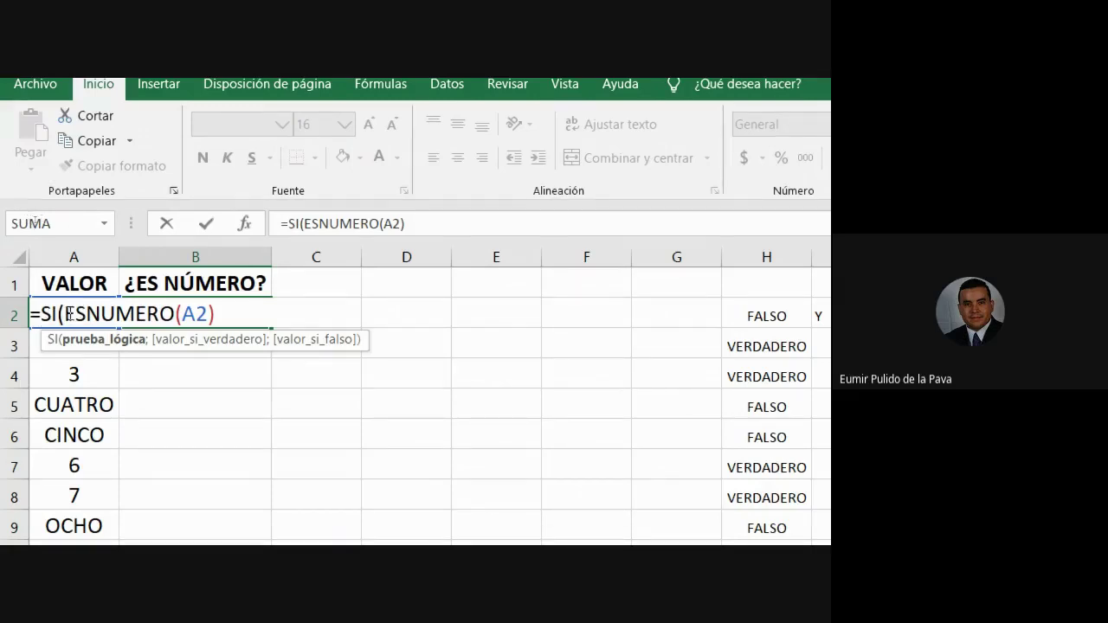
left_click(236, 313)
type(";")
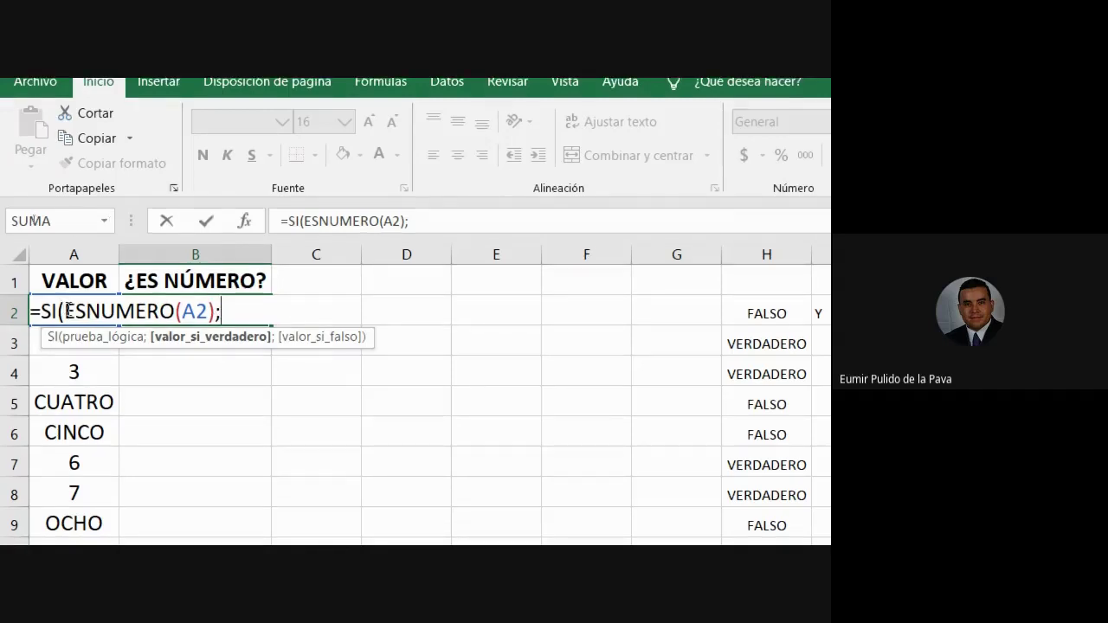
left_click_drag(66, 310, 210, 310)
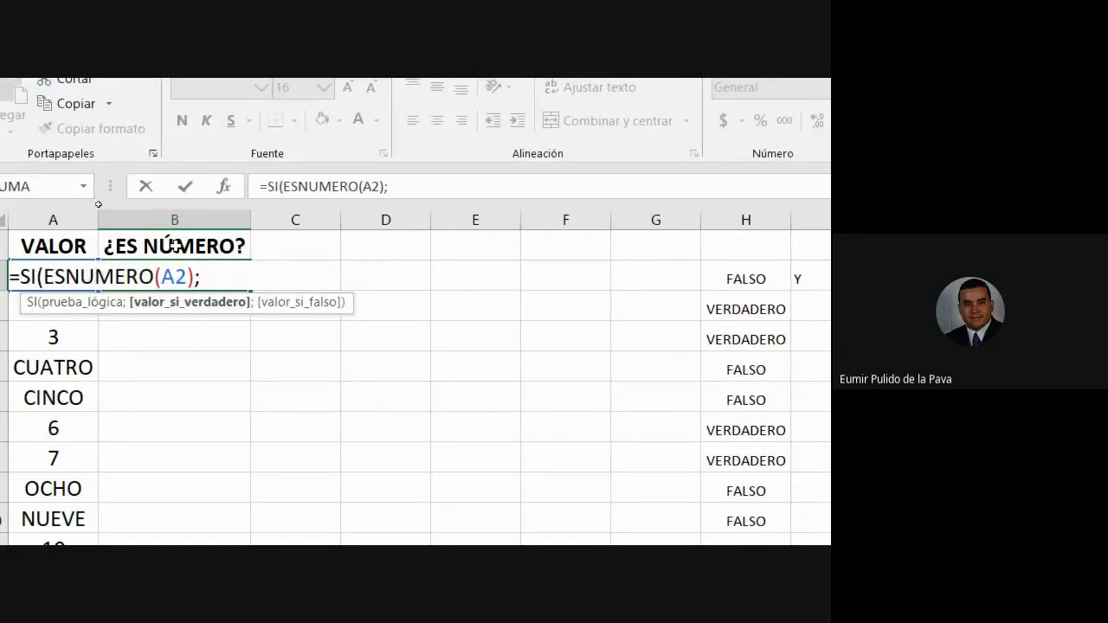
Step: Add "Si es un número" and a semicolon as the value-if-true text in B2
type("\"")
type("S")
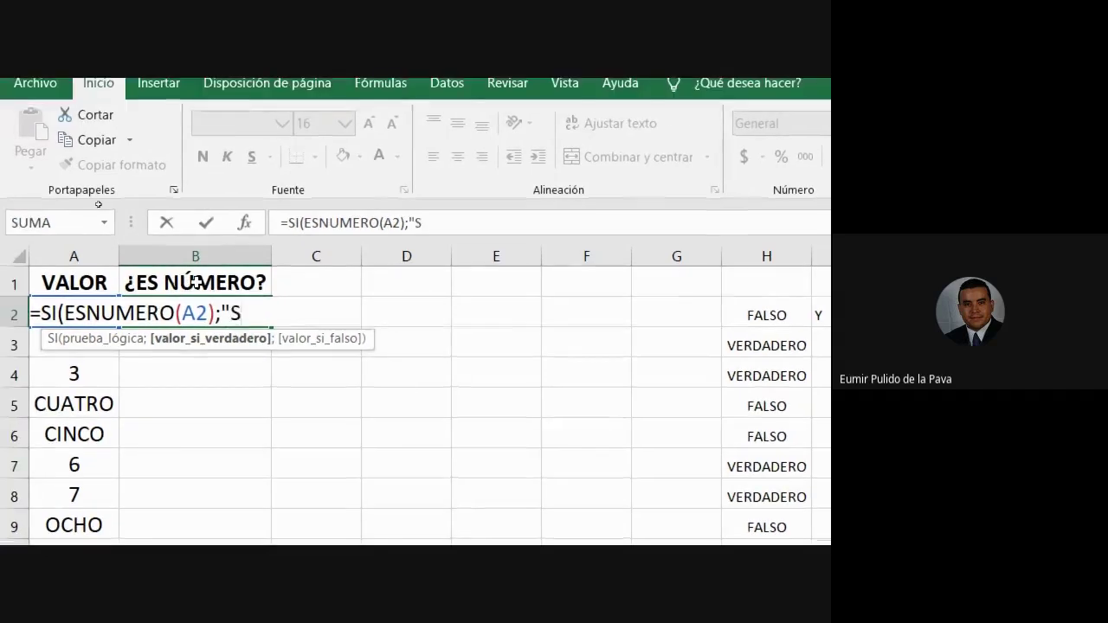
type("Í \"")
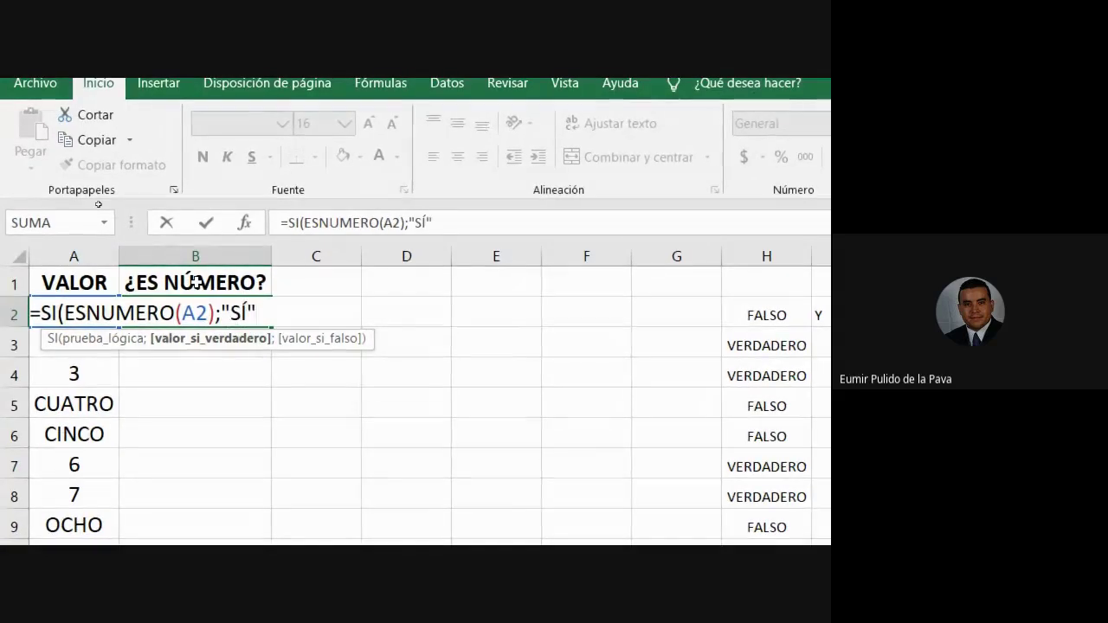
key("BackSpace")
key("BackSpace")
key("BackSpace")
type("Si")
type("es un nñ")
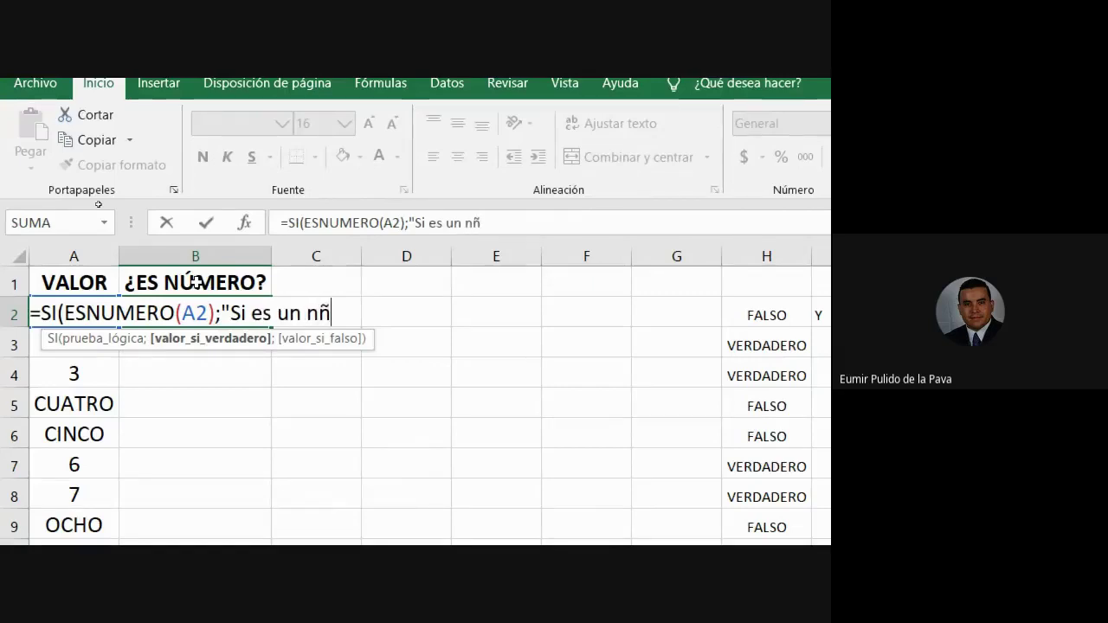
type("umer")
key("BackSpace")
key("BackSpace")
key("BackSpace")
key("BackSpace")
key("BackSpace")
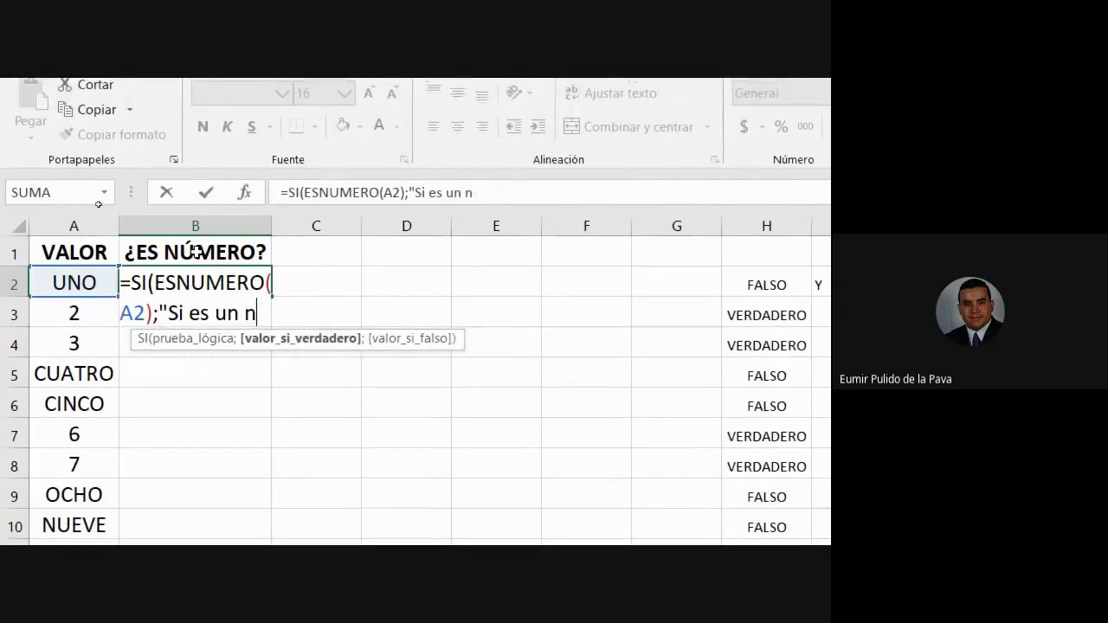
type("úmero")
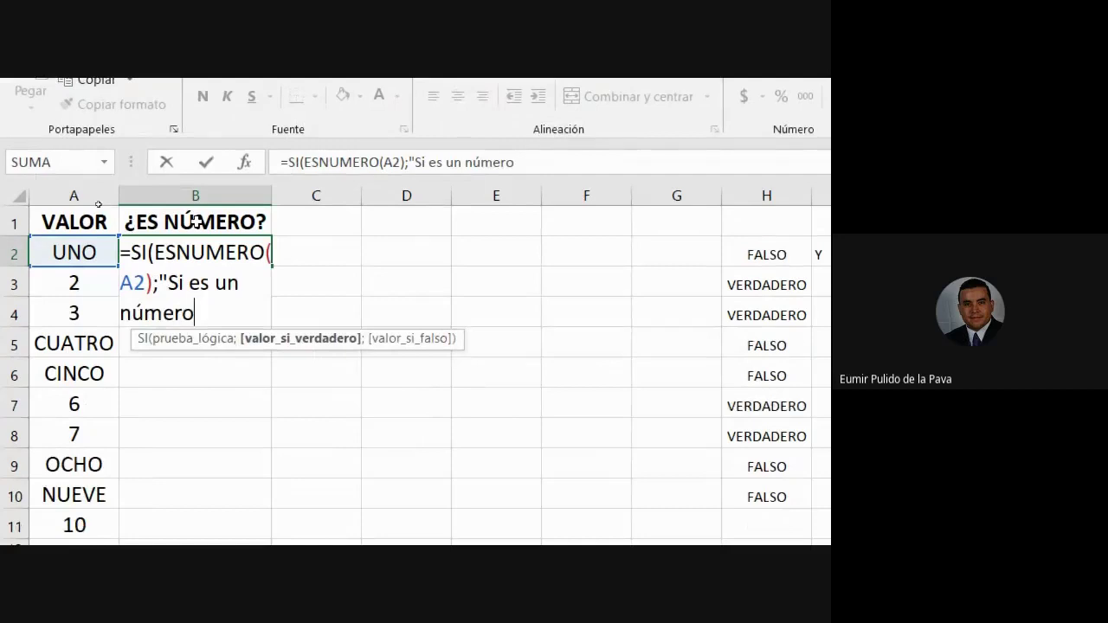
type("\";")
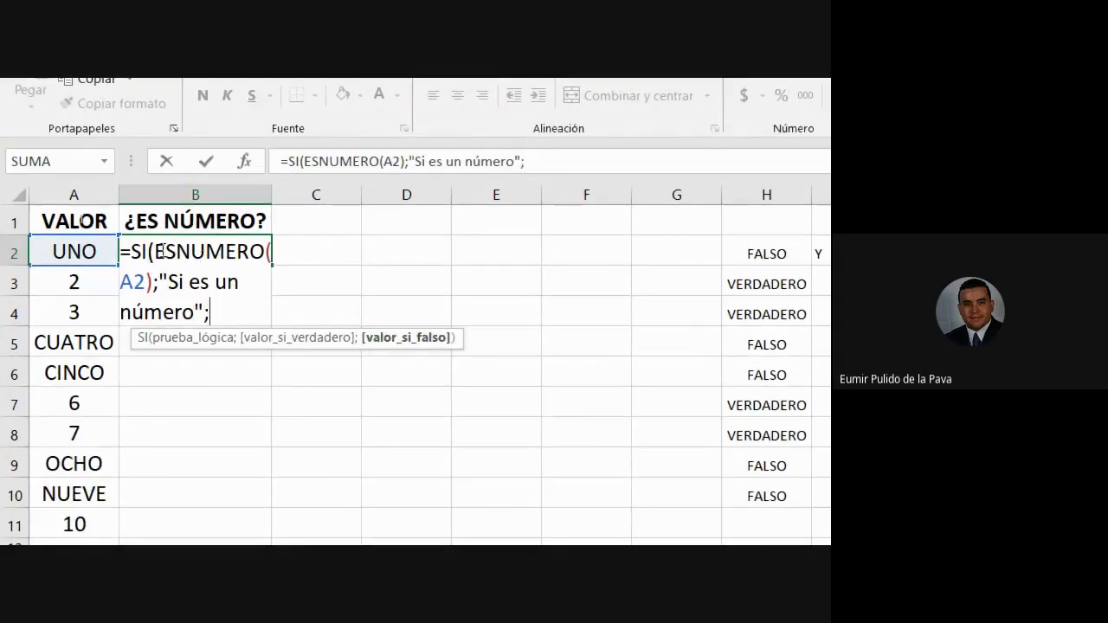
left_click_drag(156, 251, 154, 286)
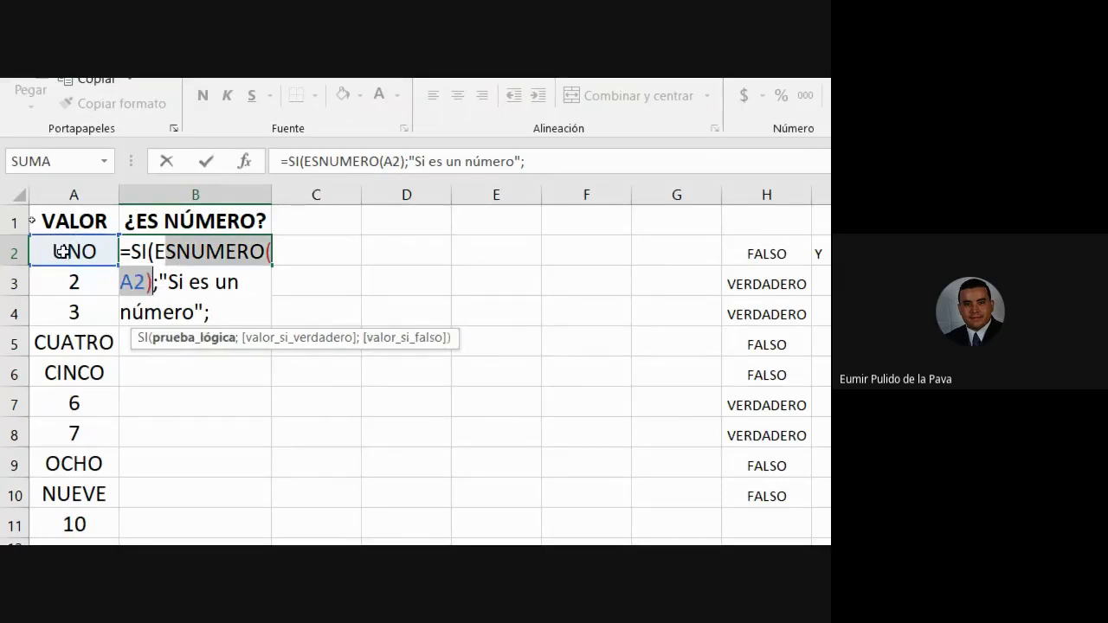
Step: Admit the person asking to join the Google Meet call, then return to Excel
mouse_move(615, 541)
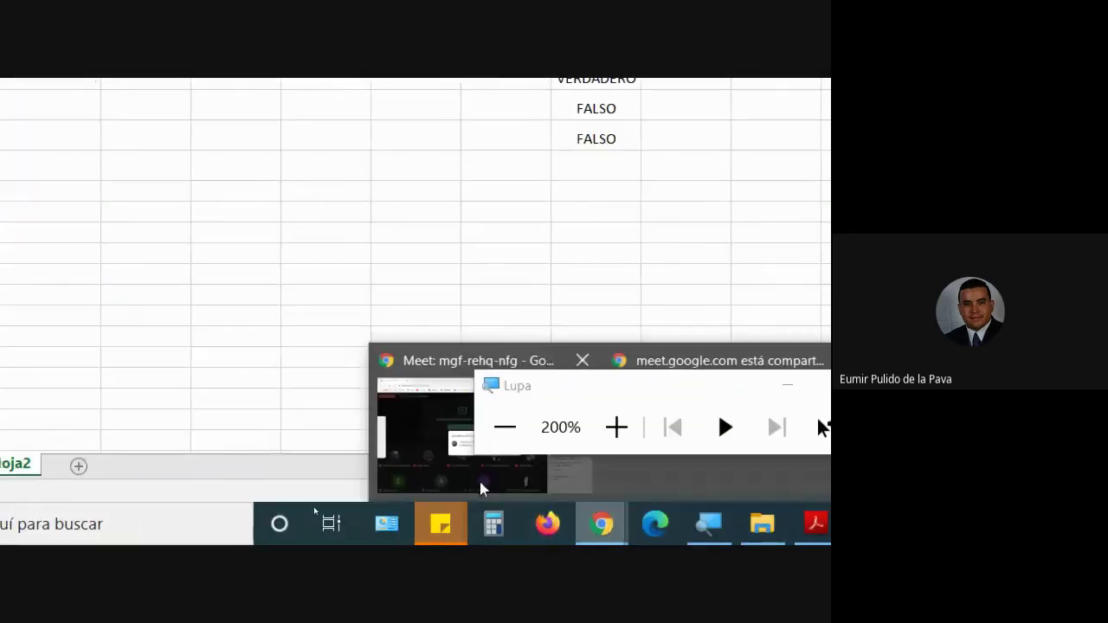
left_click(480, 481)
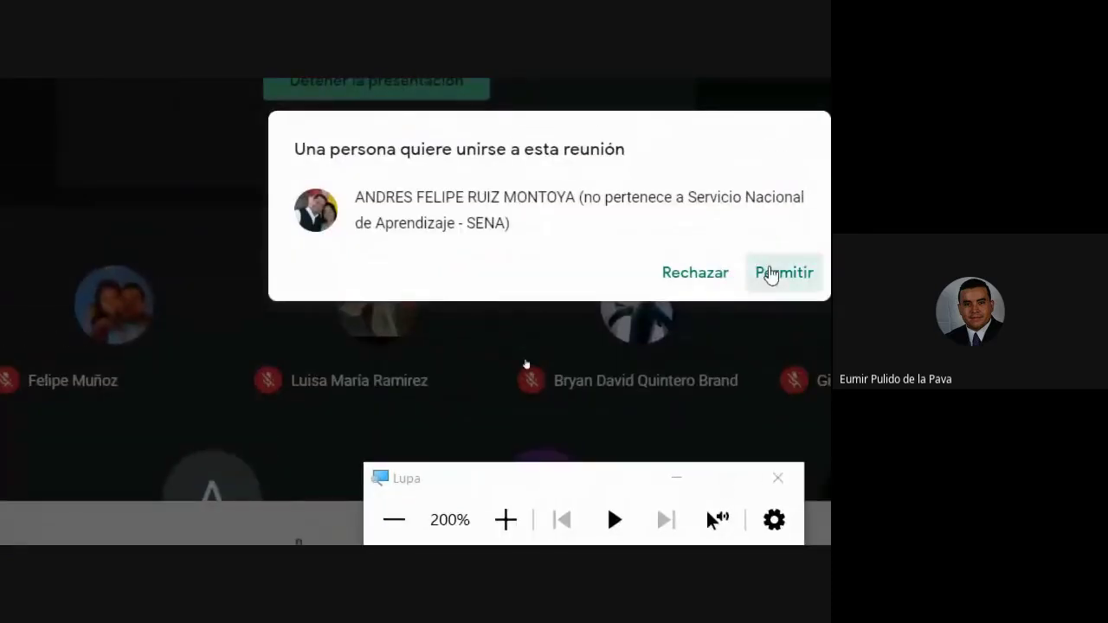
left_click(767, 272)
left_click(755, 526)
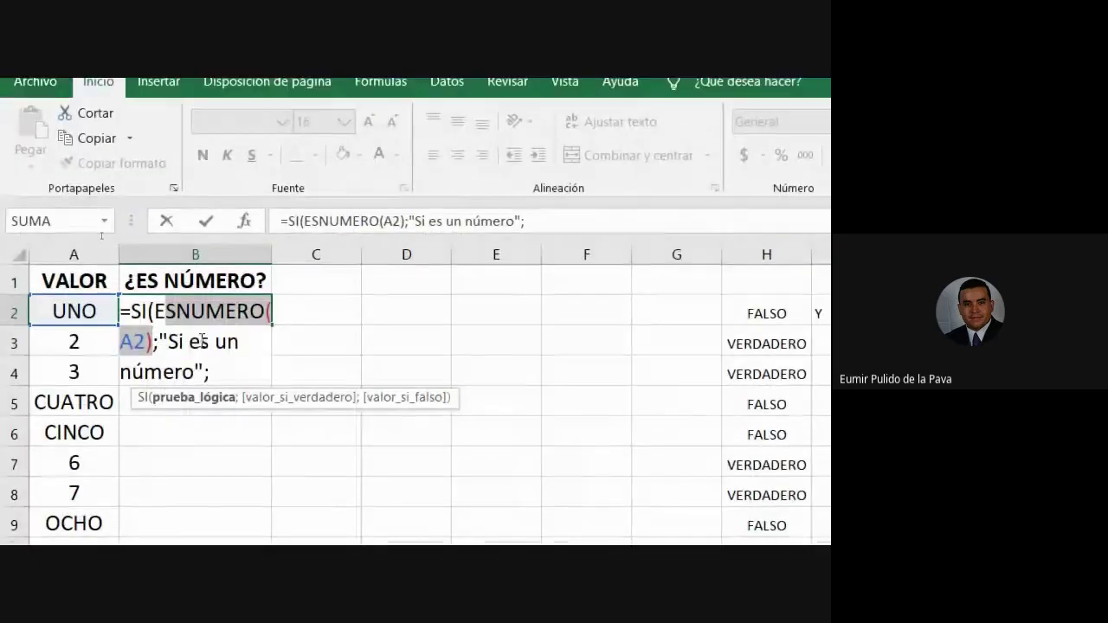
Step: Finish B2 with "NO" as the value-if-false and fill the formula down to B11
type("\"")
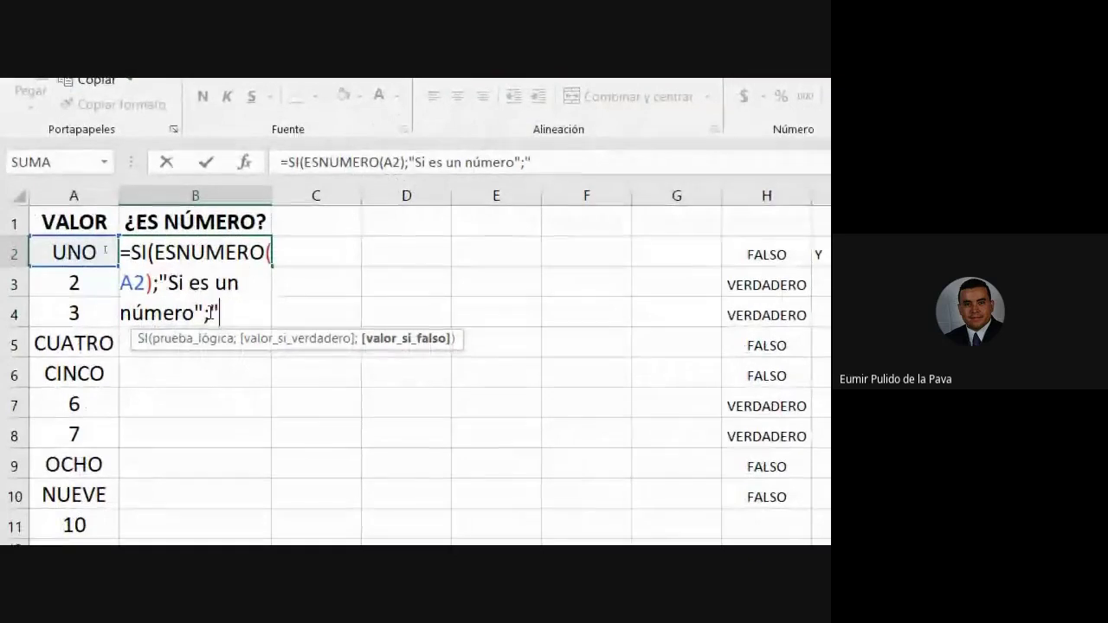
type("NO\"")
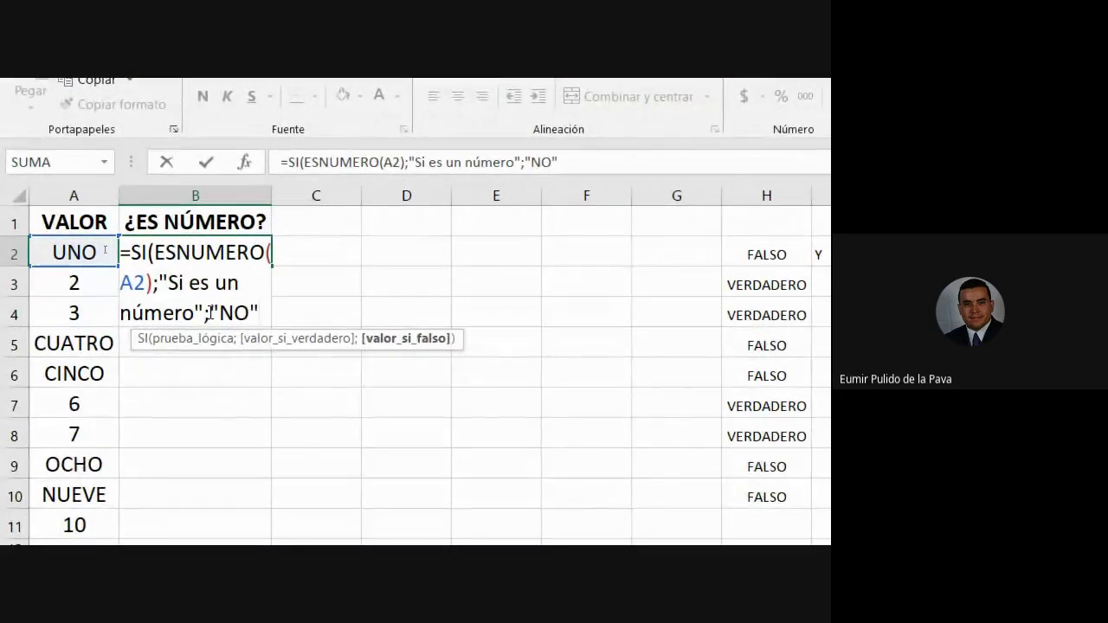
type(")")
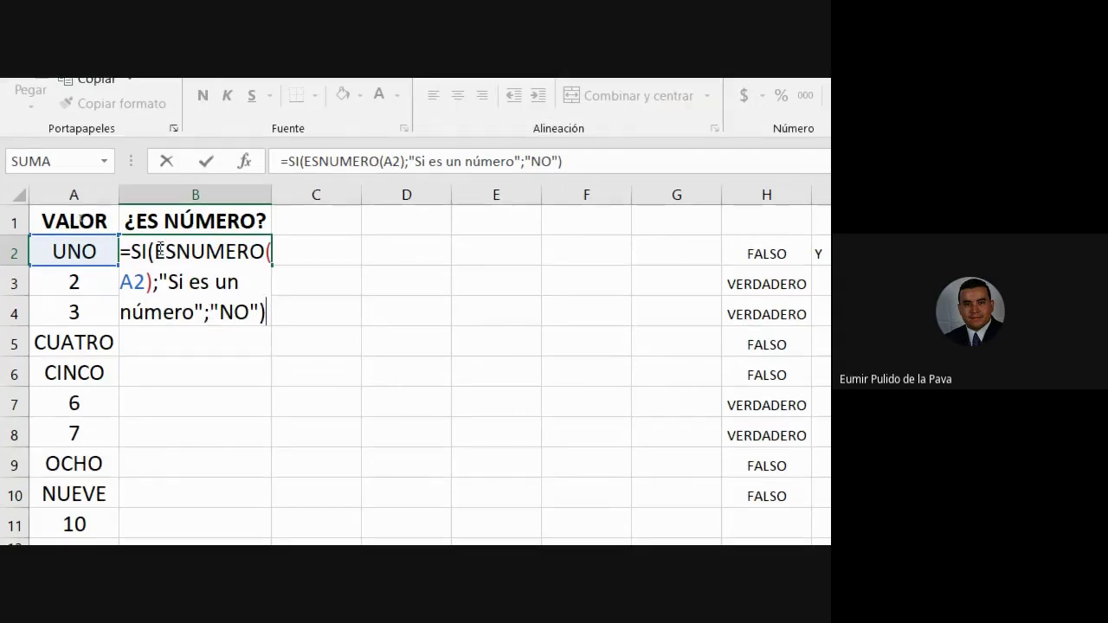
left_click_drag(154, 251, 146, 281)
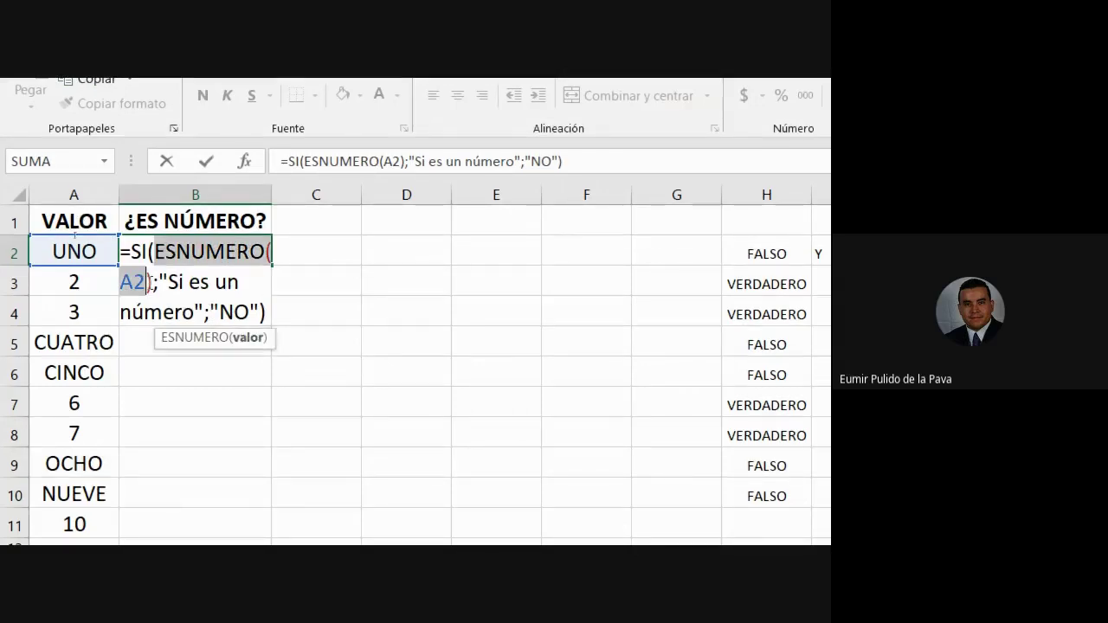
left_click(154, 251)
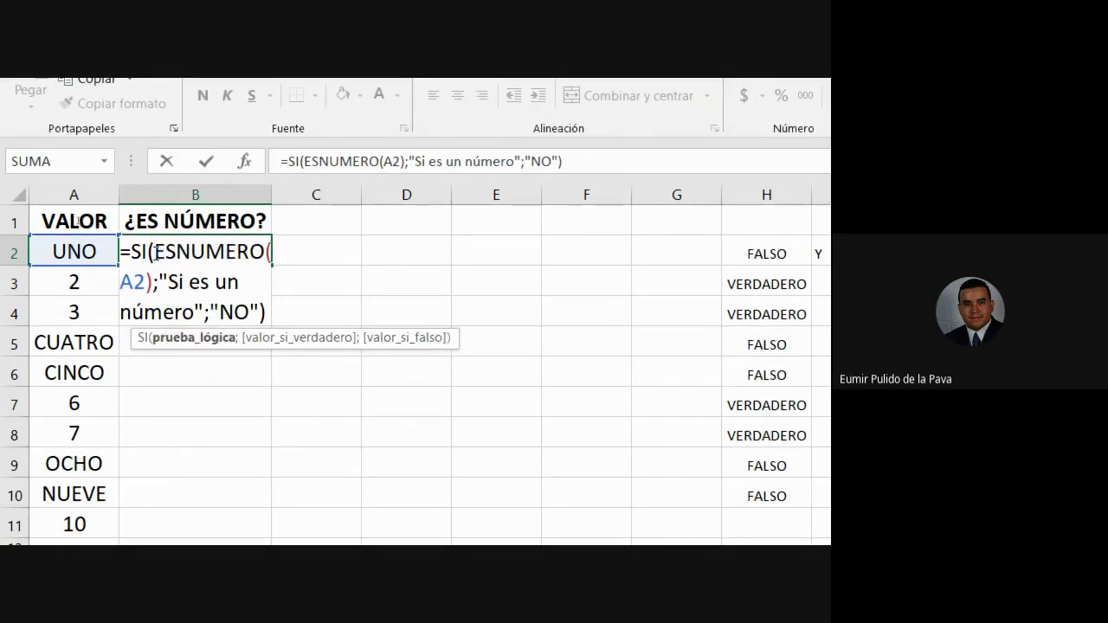
left_click_drag(154, 251, 153, 281)
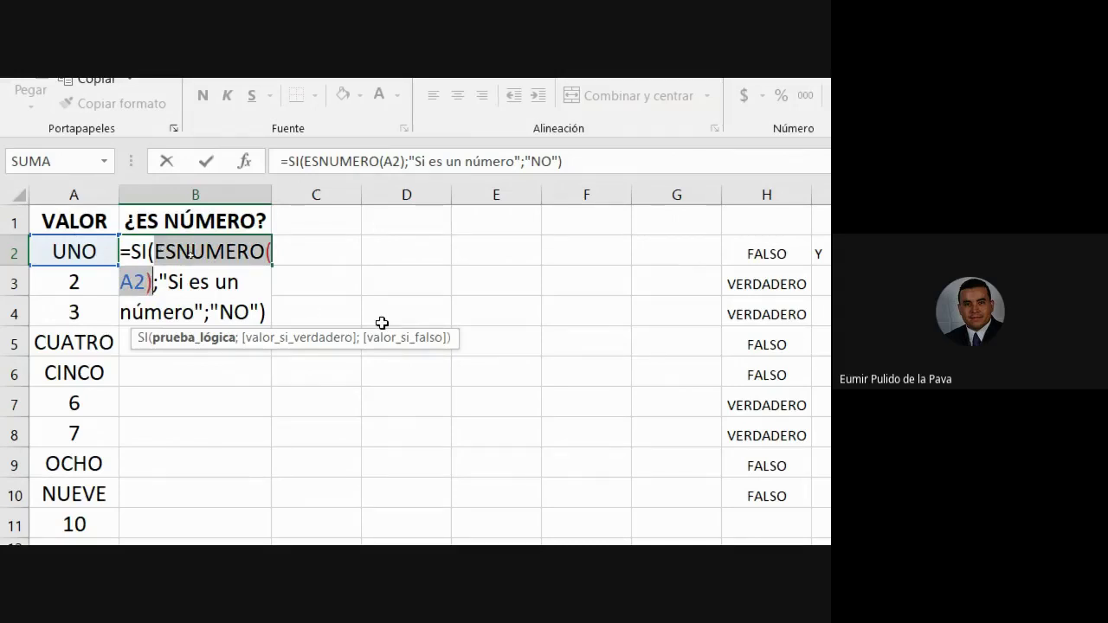
key("Return")
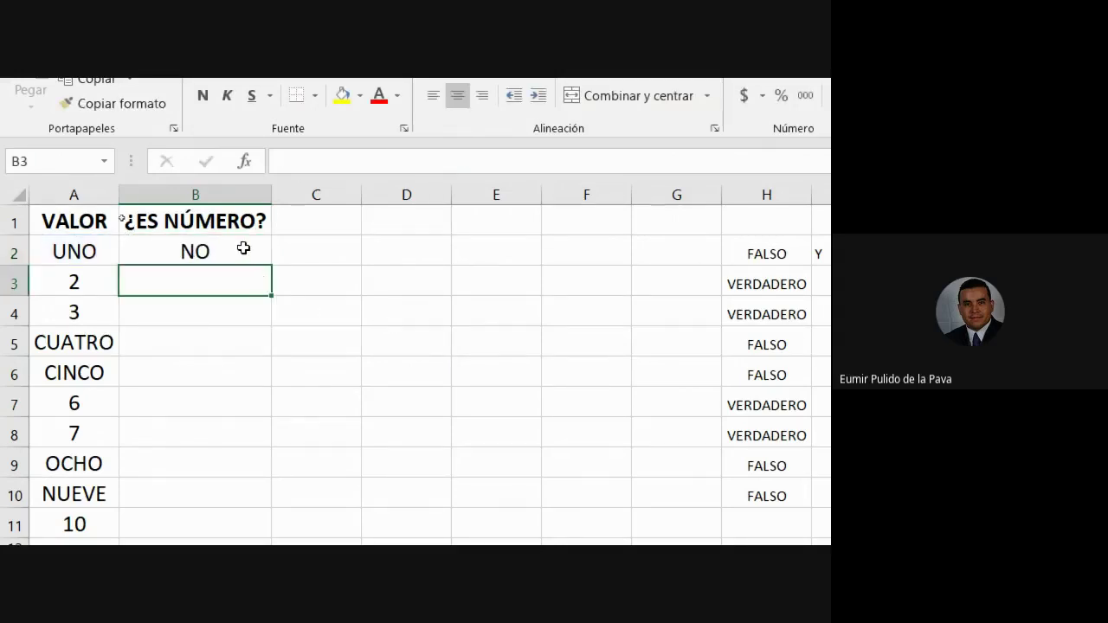
left_click(242, 247)
left_click_drag(274, 270, 268, 464)
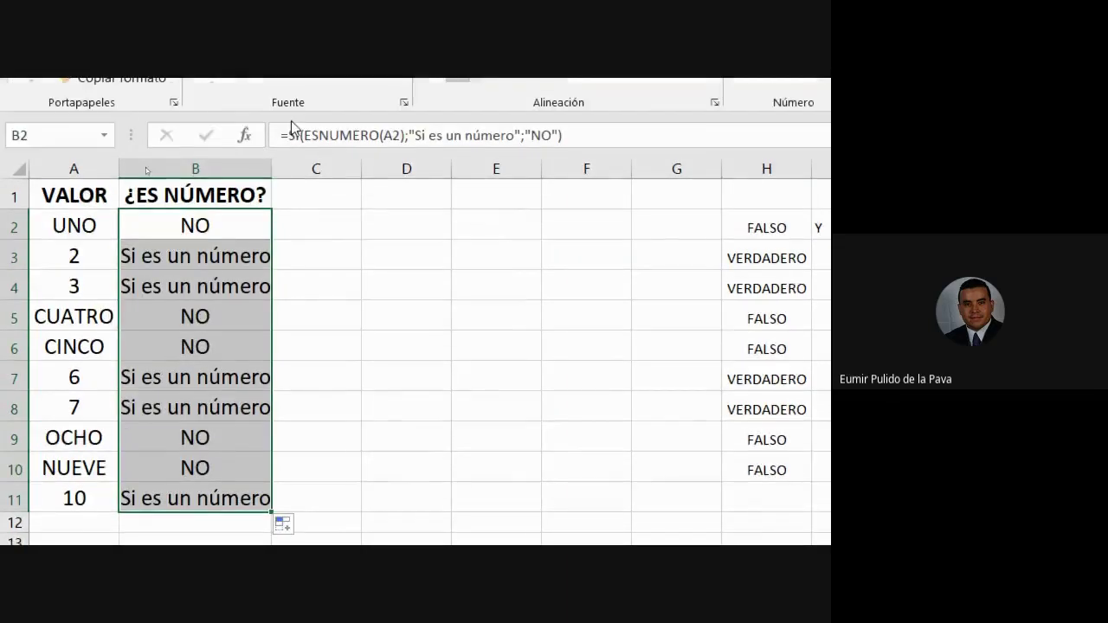
Step: Widen column B to show the labels fully, then check A2:A3 and formulas B2:B7
double_click(272, 169)
left_click_drag(271, 168, 361, 169)
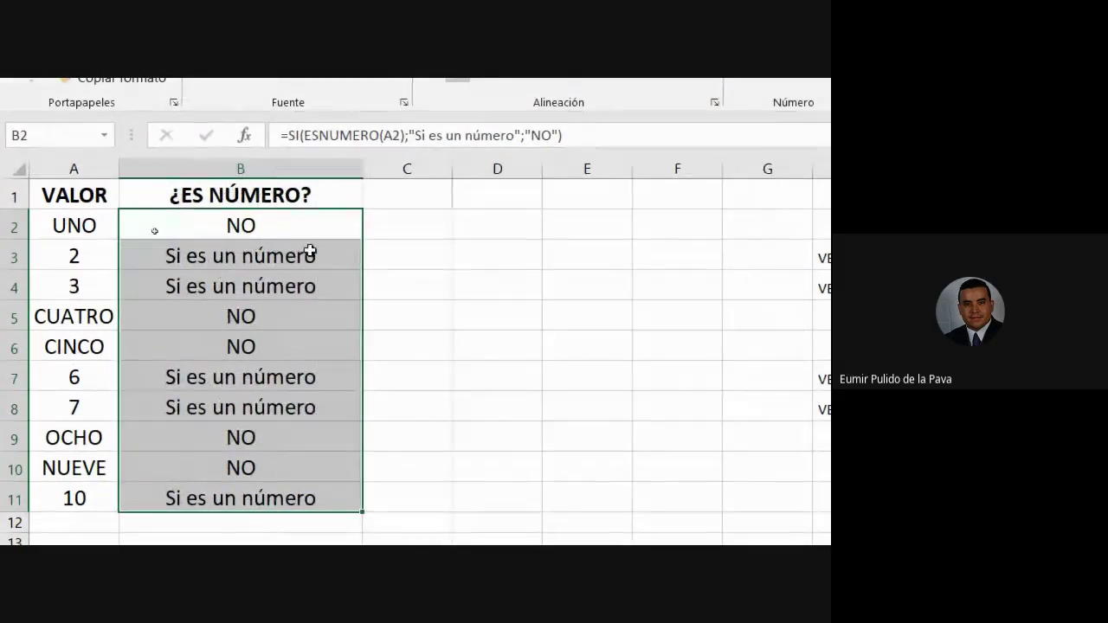
left_click(303, 226)
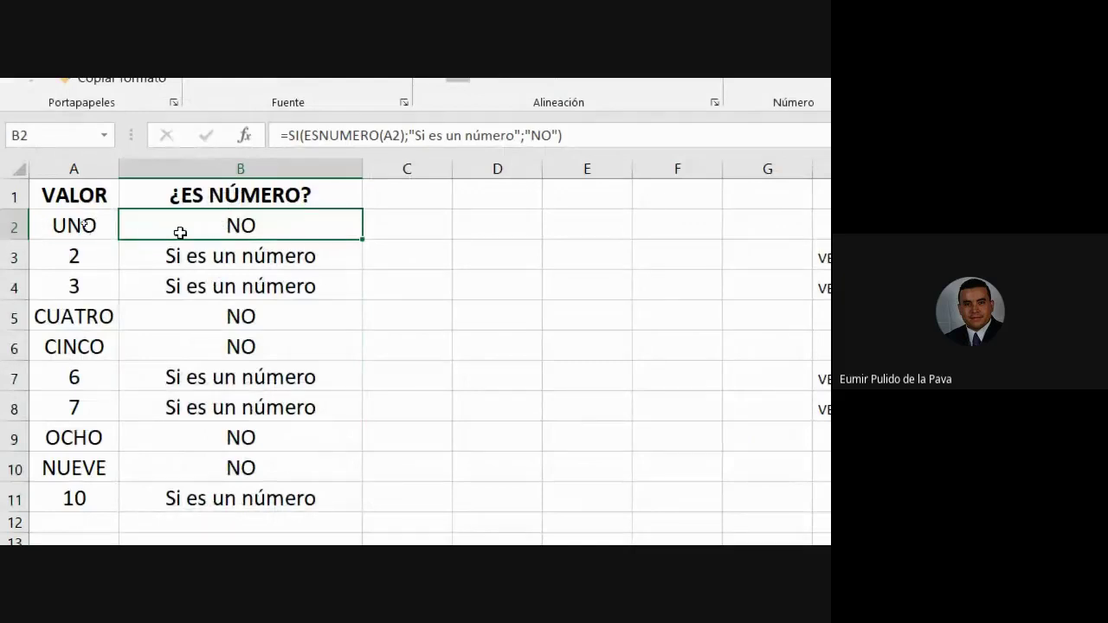
left_click(82, 226)
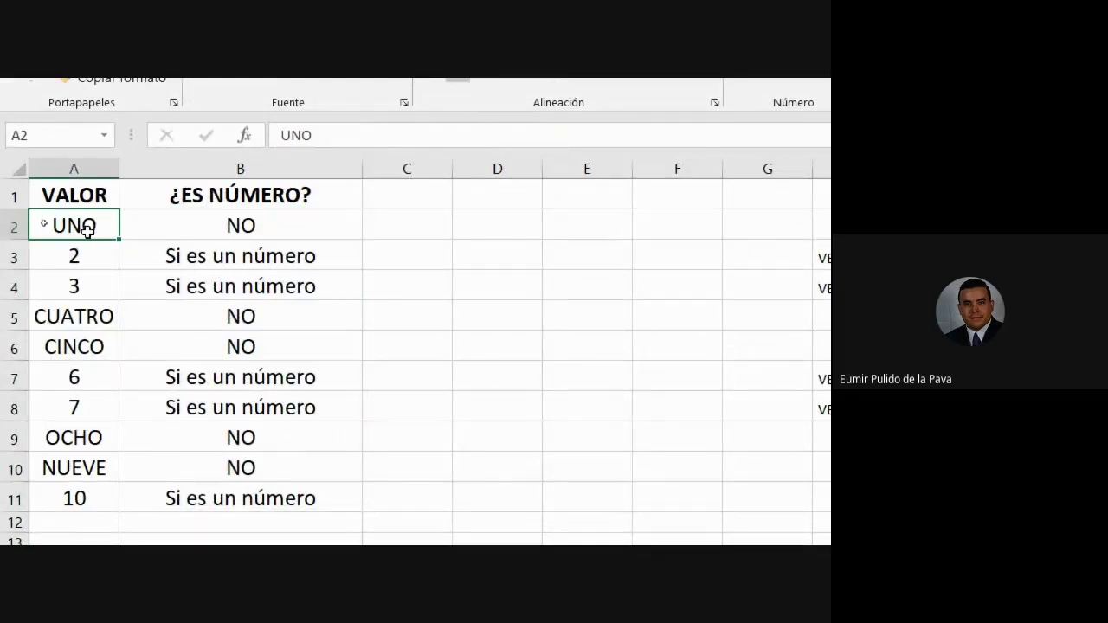
left_click(240, 224)
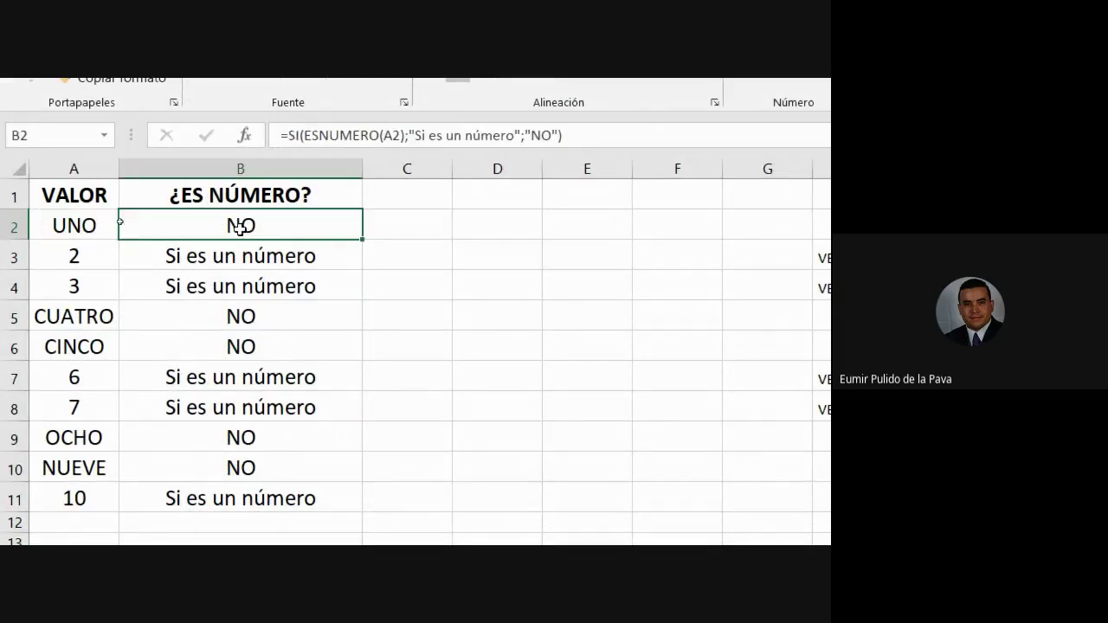
left_click(60, 258)
left_click(190, 257)
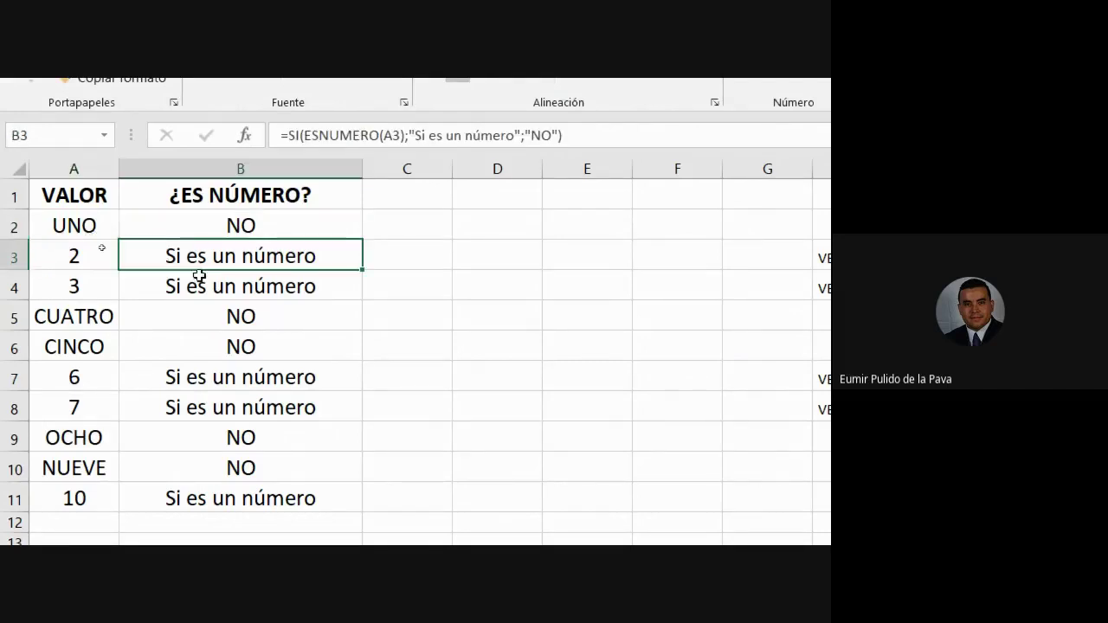
left_click(219, 291)
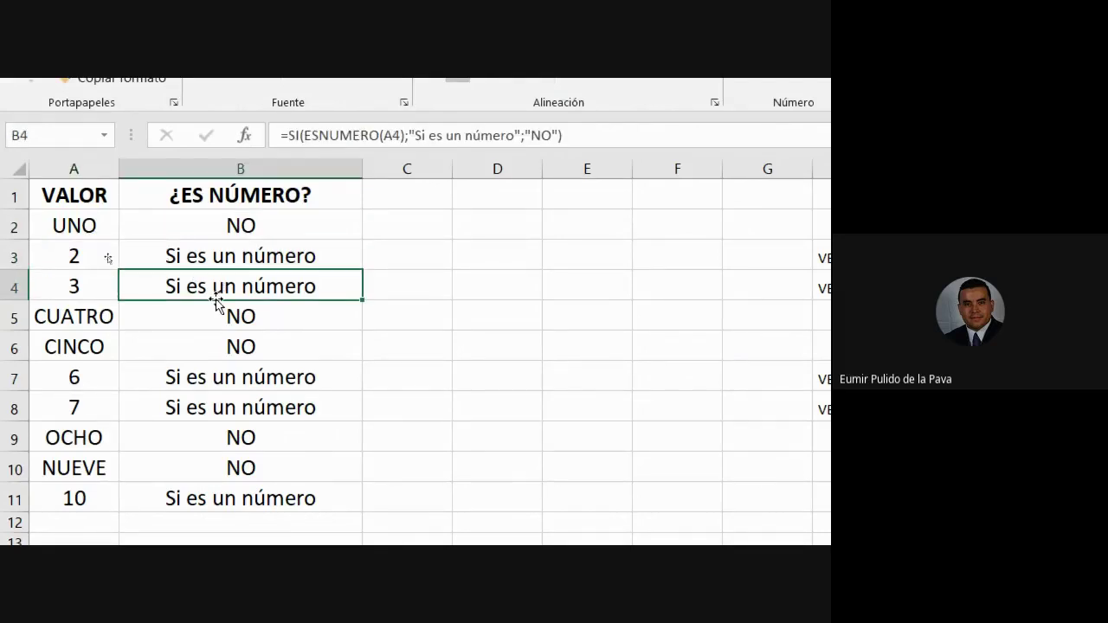
left_click(219, 310)
left_click(222, 342)
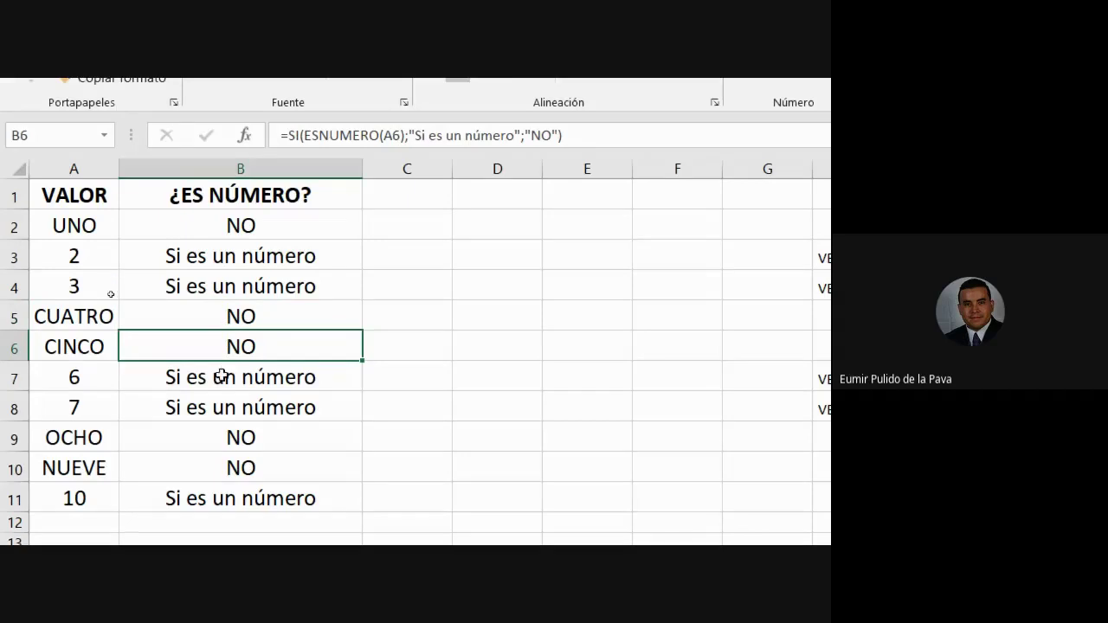
left_click(224, 370)
Step: Re-enter B2's formula unchanged, highlighting its ESNUMERO(A2) test
double_click(247, 225)
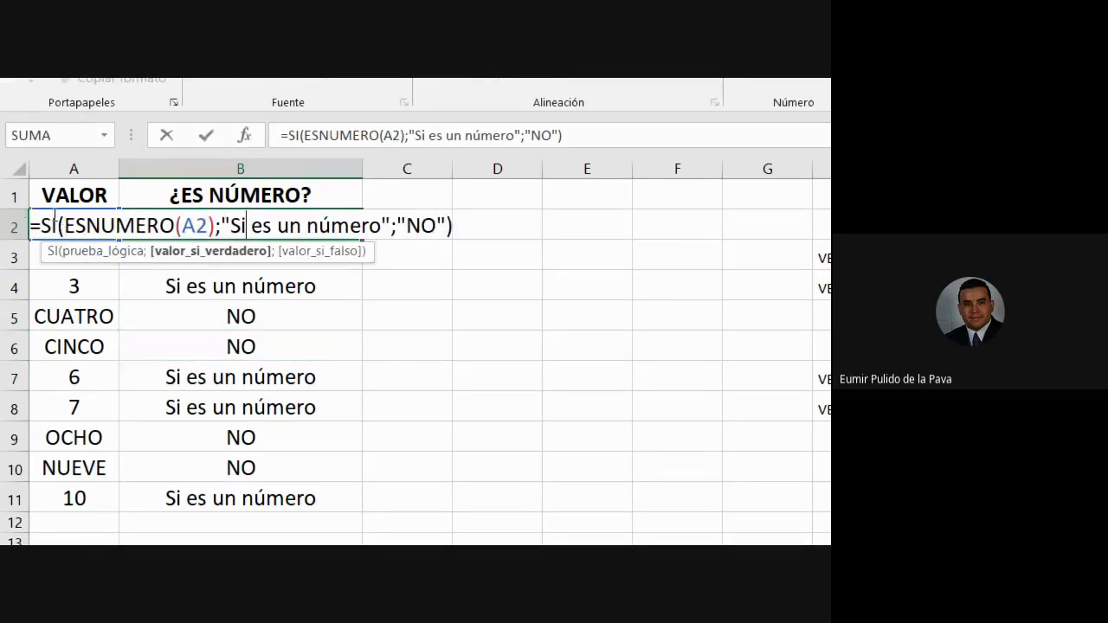
left_click_drag(66, 225, 216, 226)
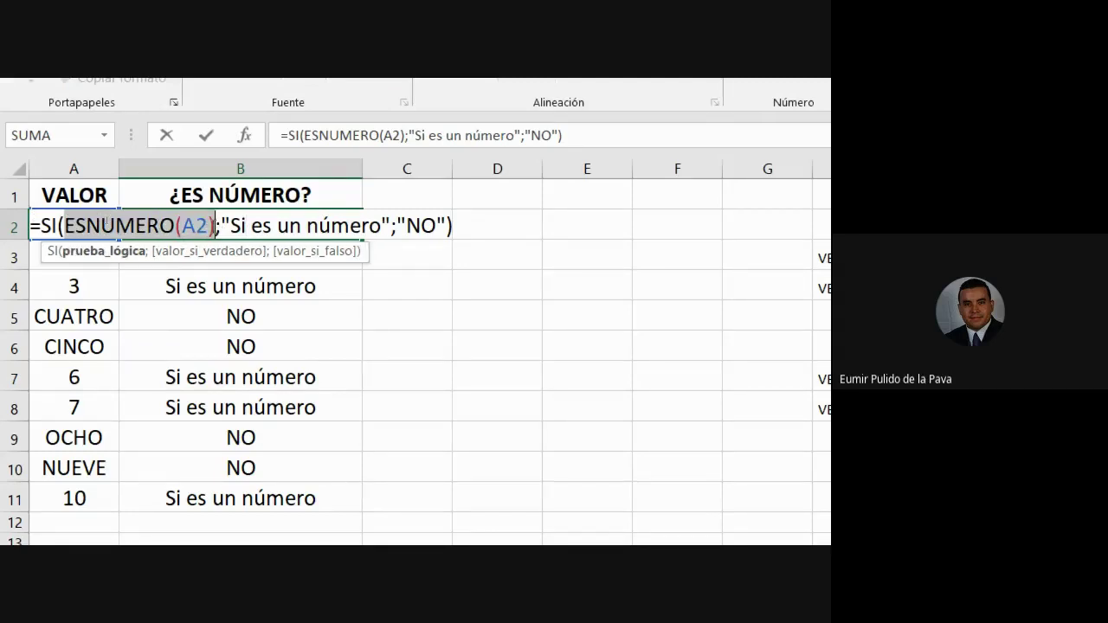
key("Return")
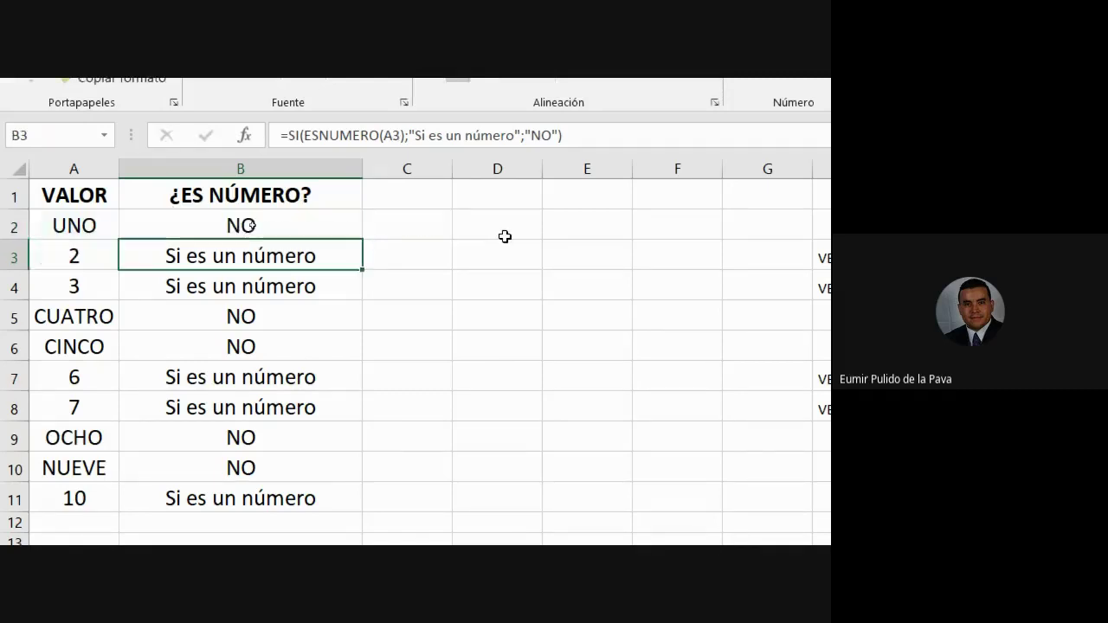
key("super+plus")
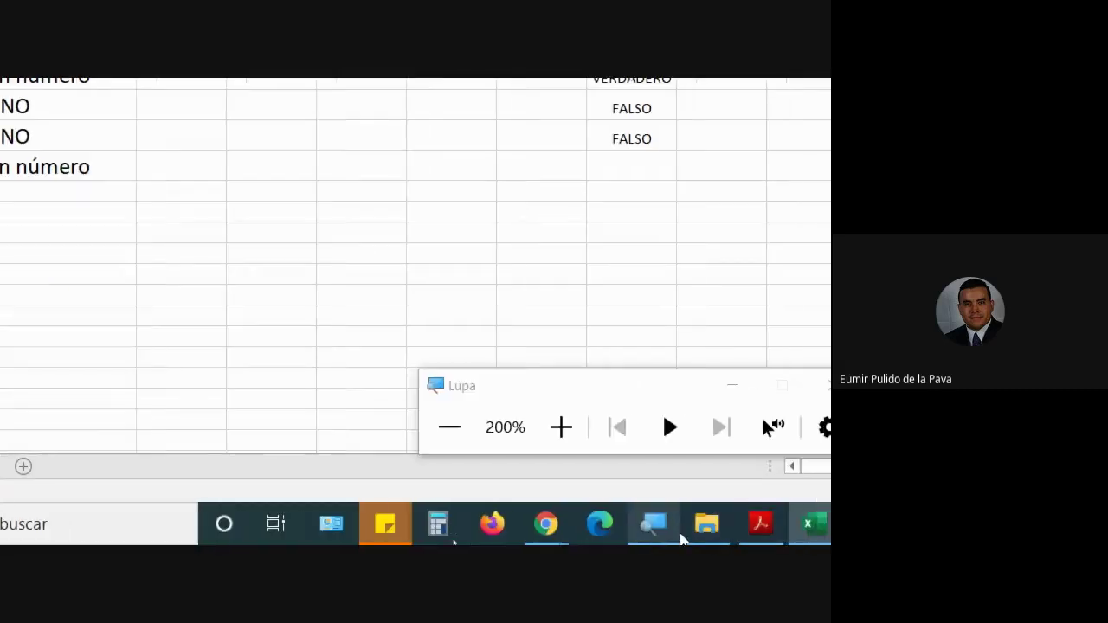
left_click(449, 427)
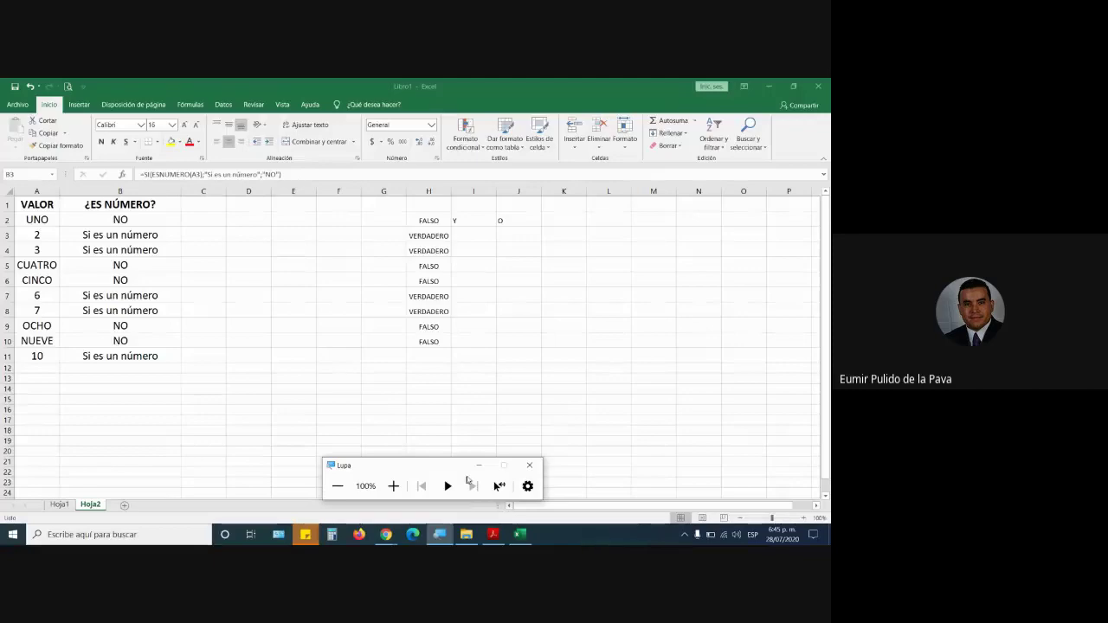
Step: Scroll the PDF guide to section 3.4.4's example table, then bring Google Meet forward
left_click(493, 534)
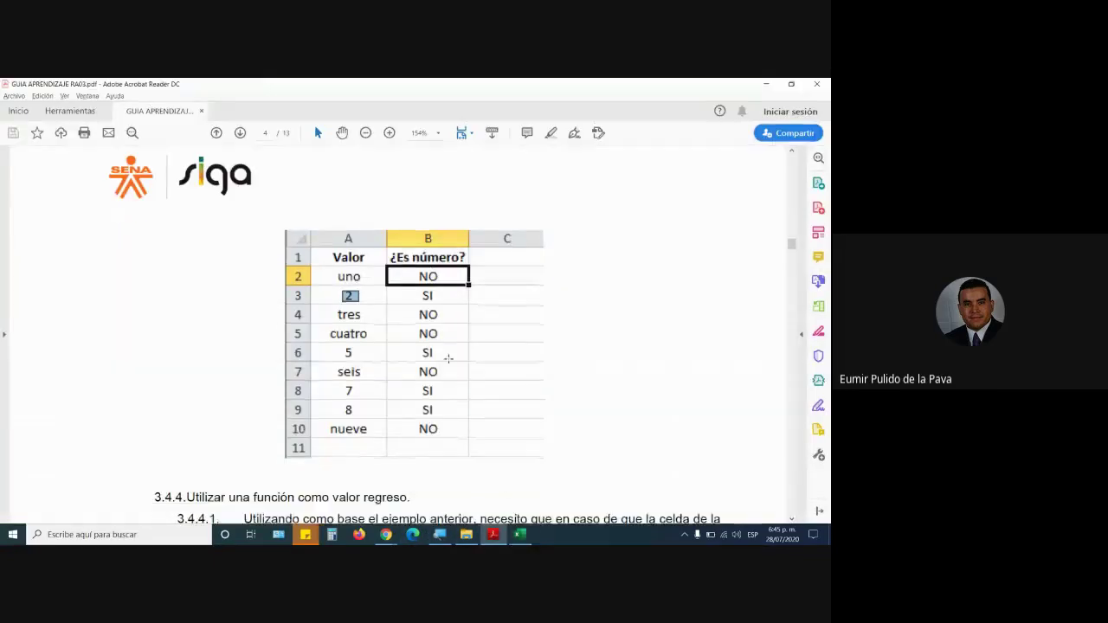
scroll(442, 323, "down", 2)
scroll(442, 323, "down", 4)
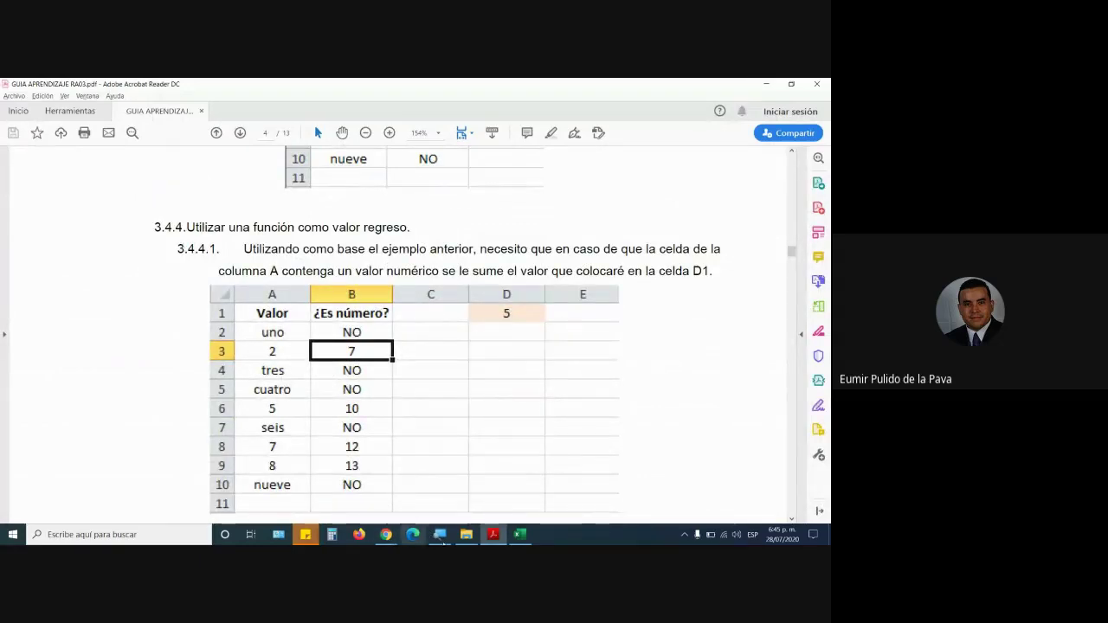
mouse_move(386, 534)
left_click(320, 485)
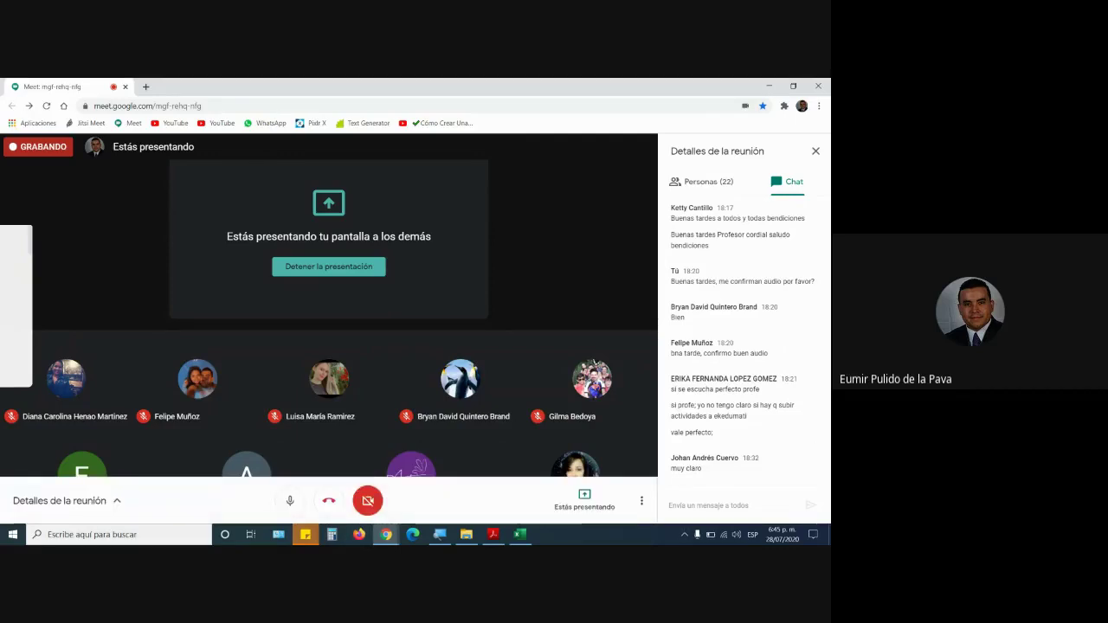
Step: Check the formula in Excel cell B9, then return to the PDF guide
left_click(519, 534)
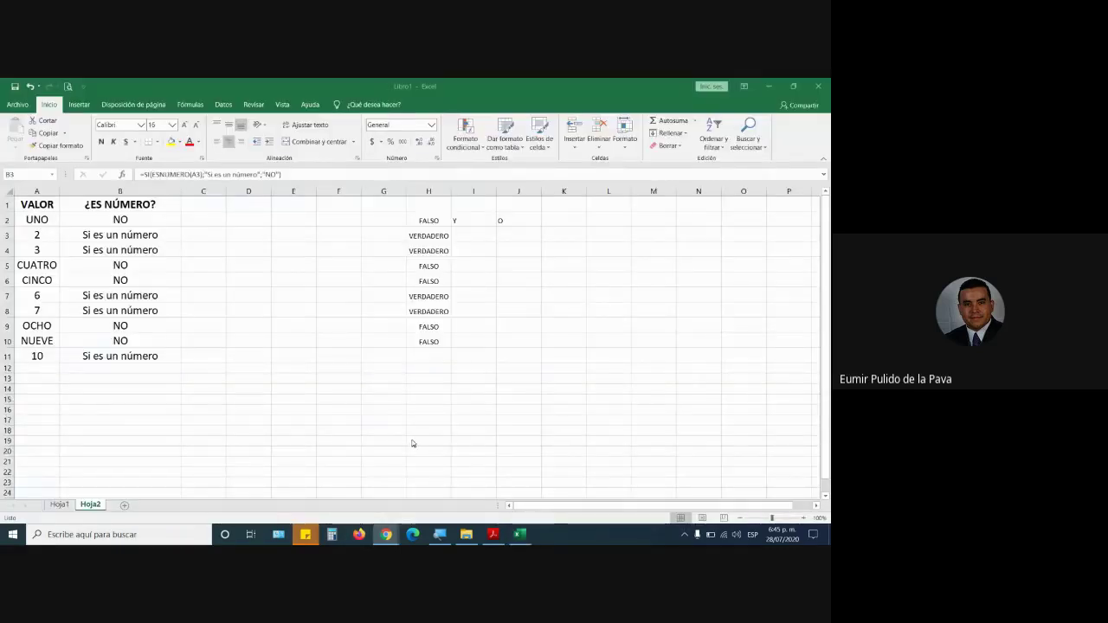
left_click(151, 332)
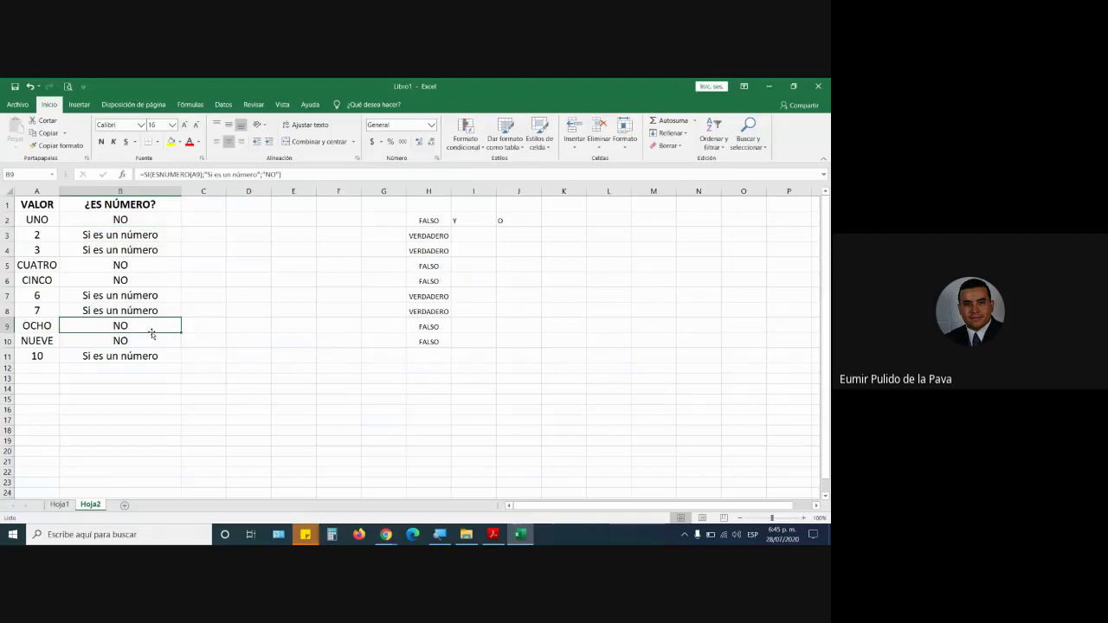
left_click(493, 534)
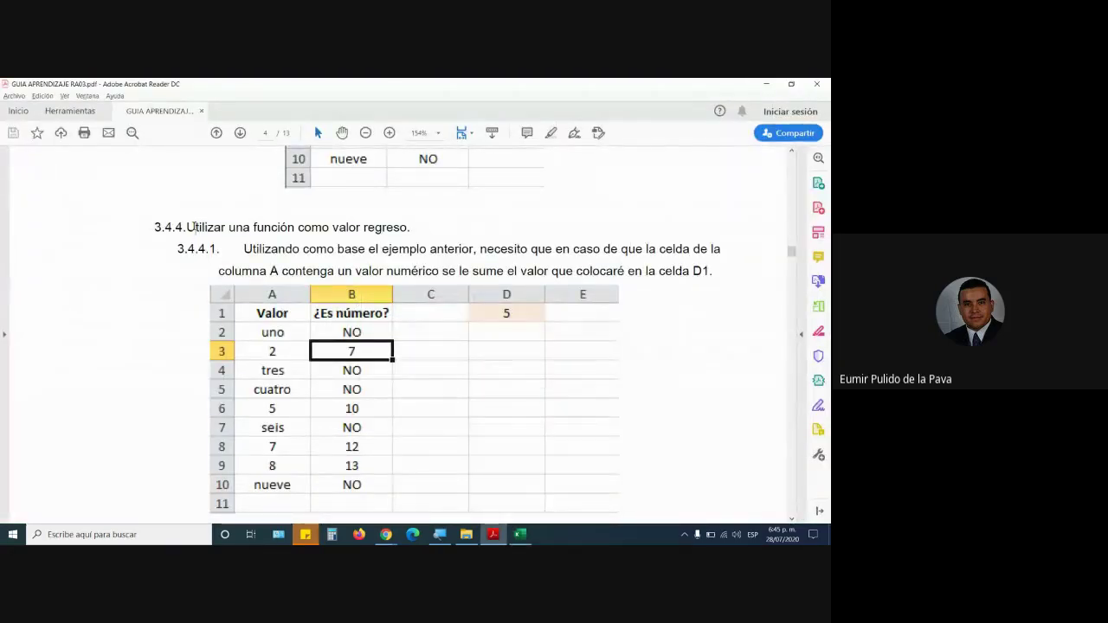
Step: Highlight heading 3.4.4, the example's Valor and ¿Es número? columns, and D1's 5
left_click_drag(187, 227, 330, 227)
left_click(226, 230)
mouse_move(498, 501)
mouse_move(249, 304)
left_mouse_down()
mouse_move(407, 424)
mouse_move(419, 509)
left_mouse_up()
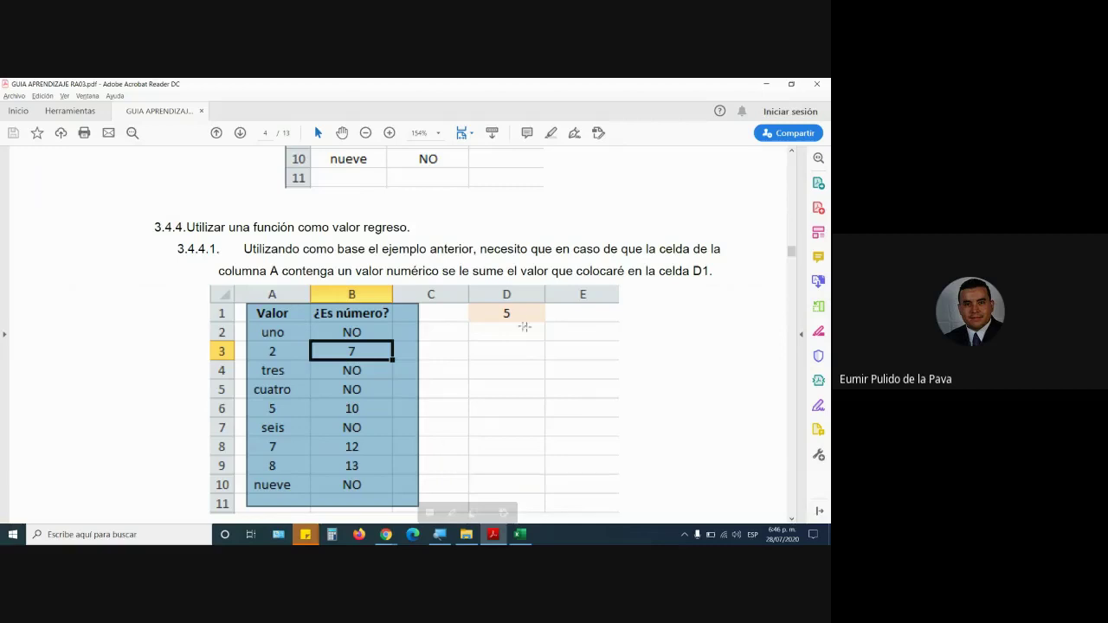
left_click(502, 314)
left_click(501, 313)
left_click_drag(464, 297, 574, 343)
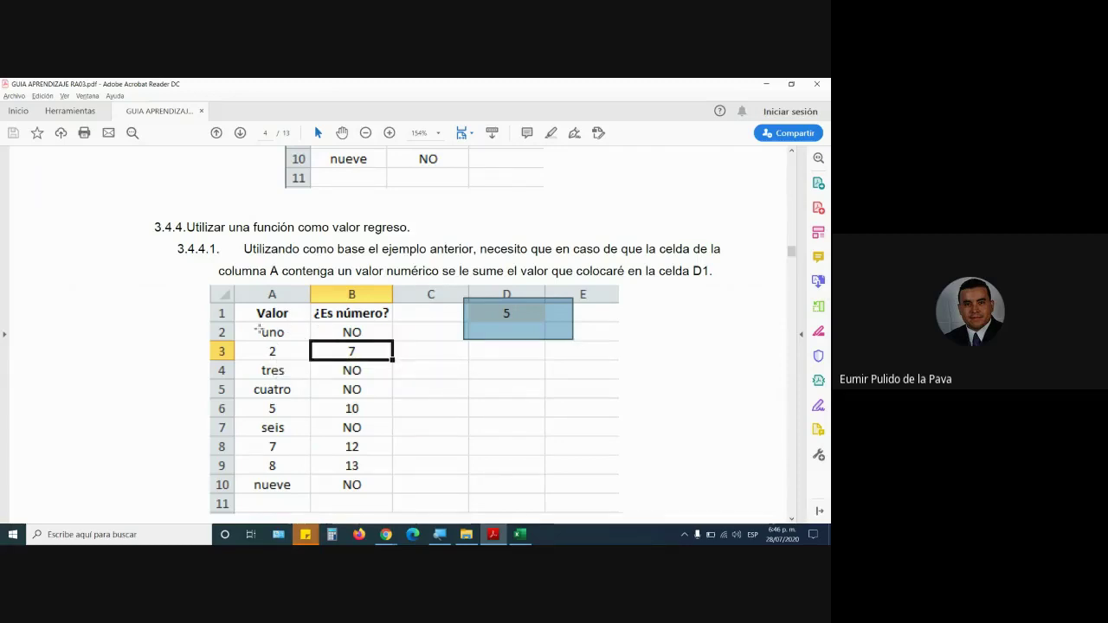
Step: Mark example cells uno, 2, 5, 10, 7 and 8 against D1's 5, then return to Excel
left_click_drag(255, 331, 297, 337)
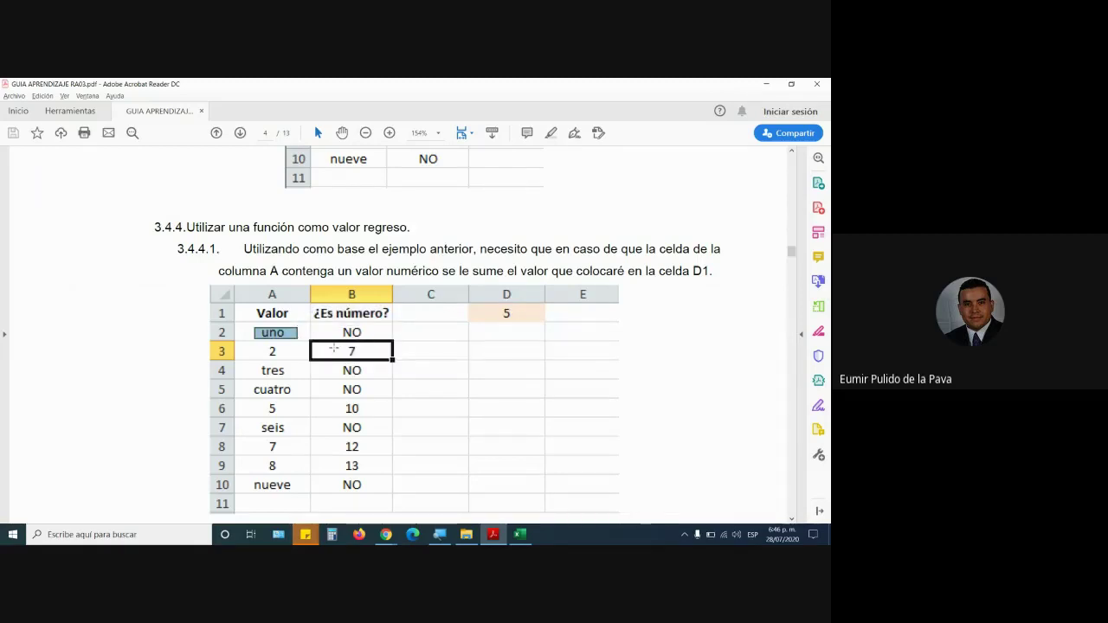
double_click(274, 352)
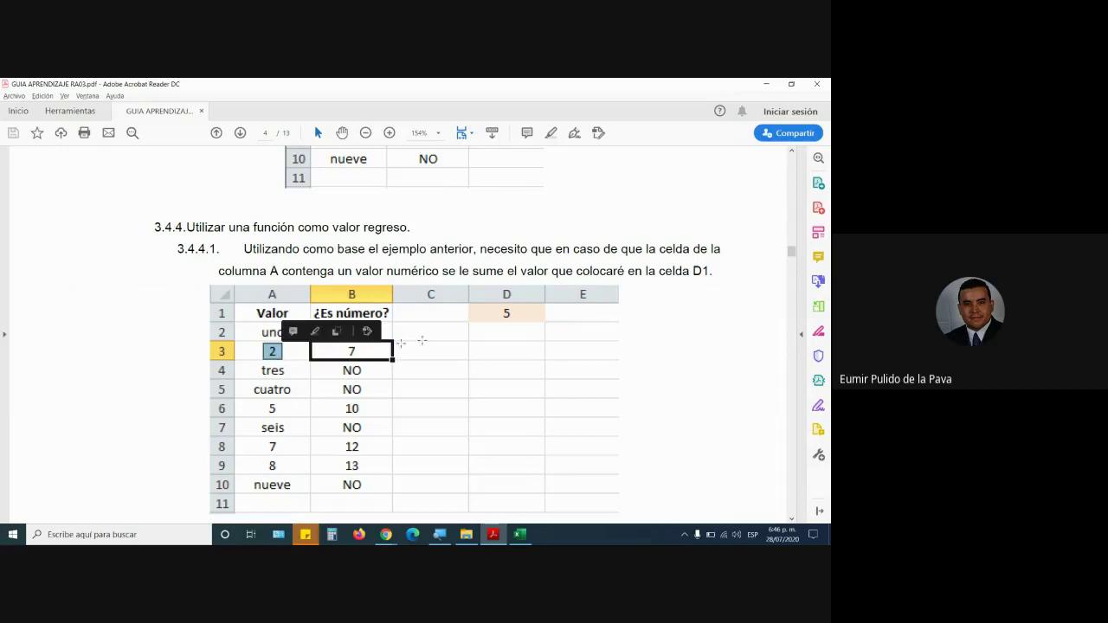
left_click_drag(490, 300, 527, 333)
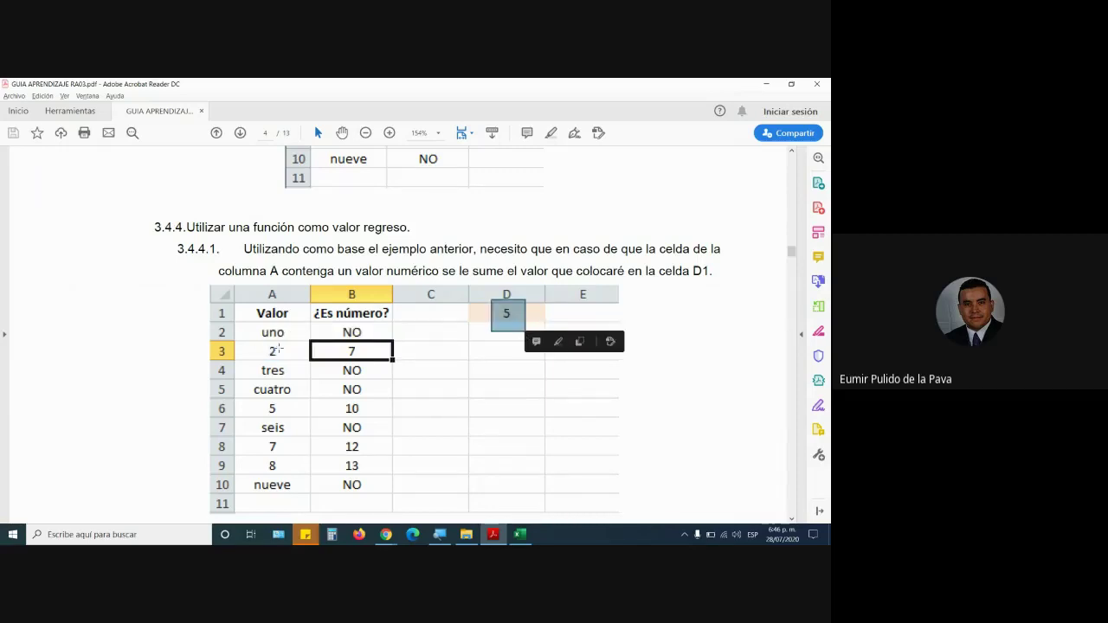
left_click(319, 366)
left_click(265, 412)
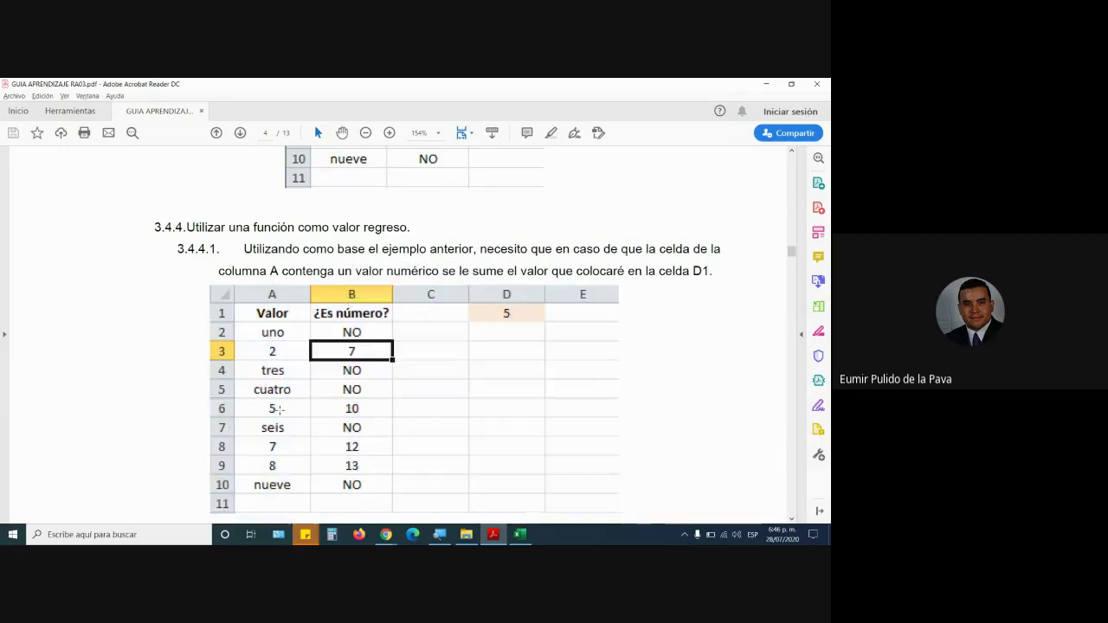
left_click_drag(248, 407, 284, 410)
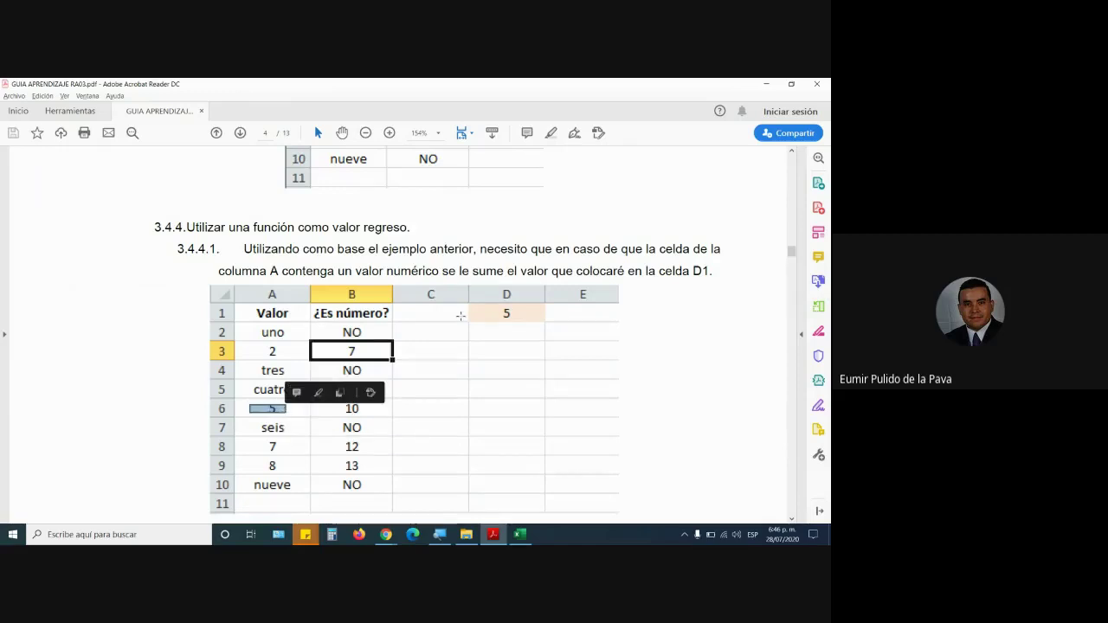
left_click_drag(459, 302, 543, 333)
left_click_drag(341, 403, 371, 410)
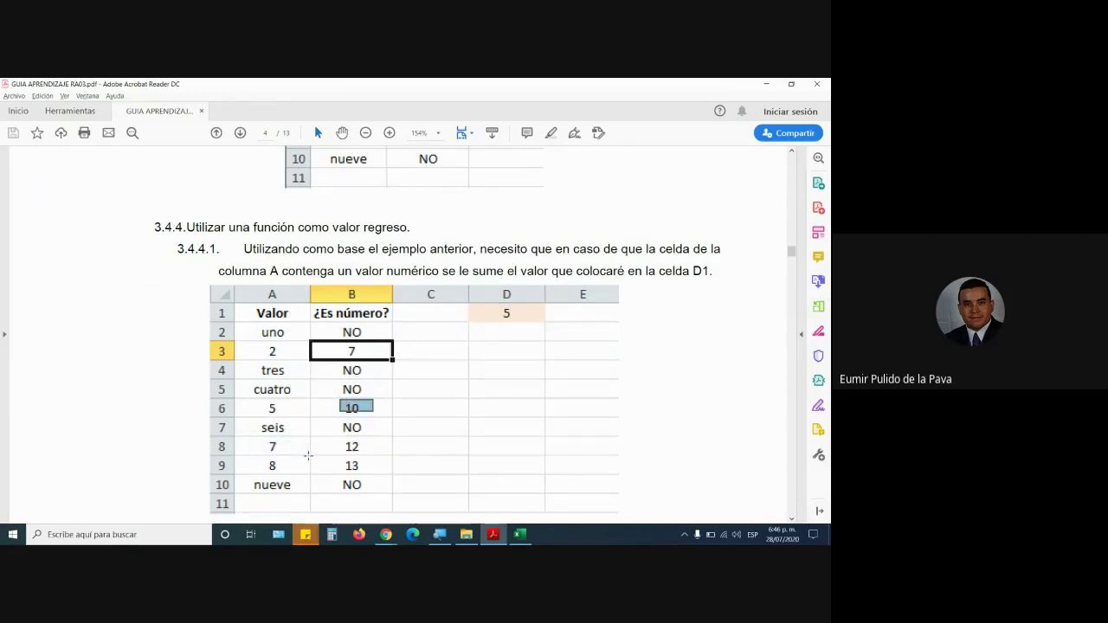
left_click_drag(309, 455, 251, 439)
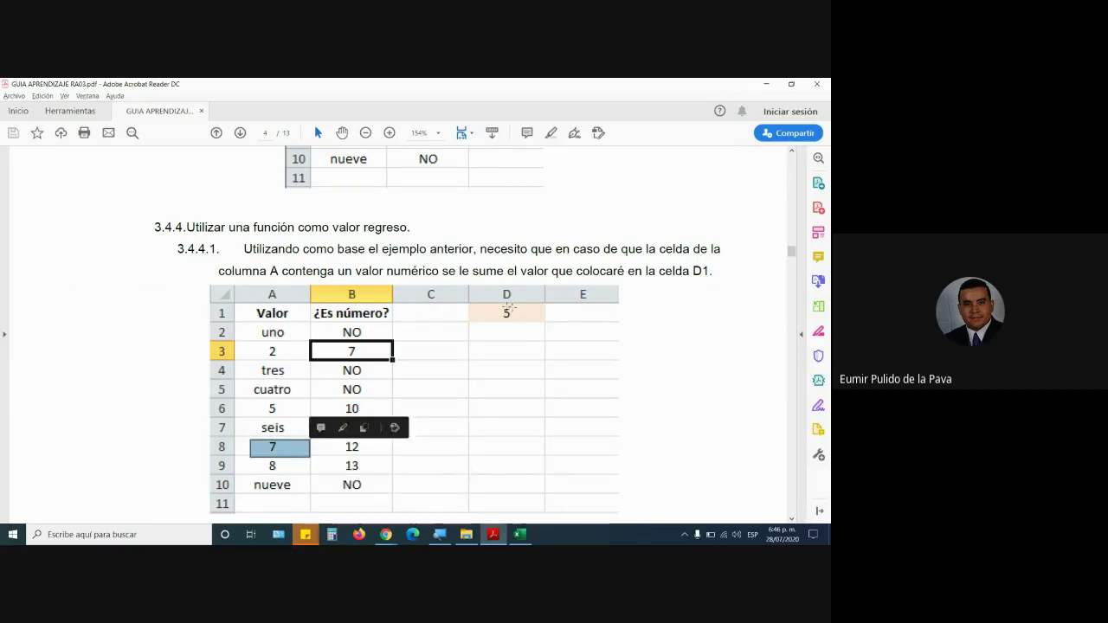
left_click_drag(509, 308, 530, 330)
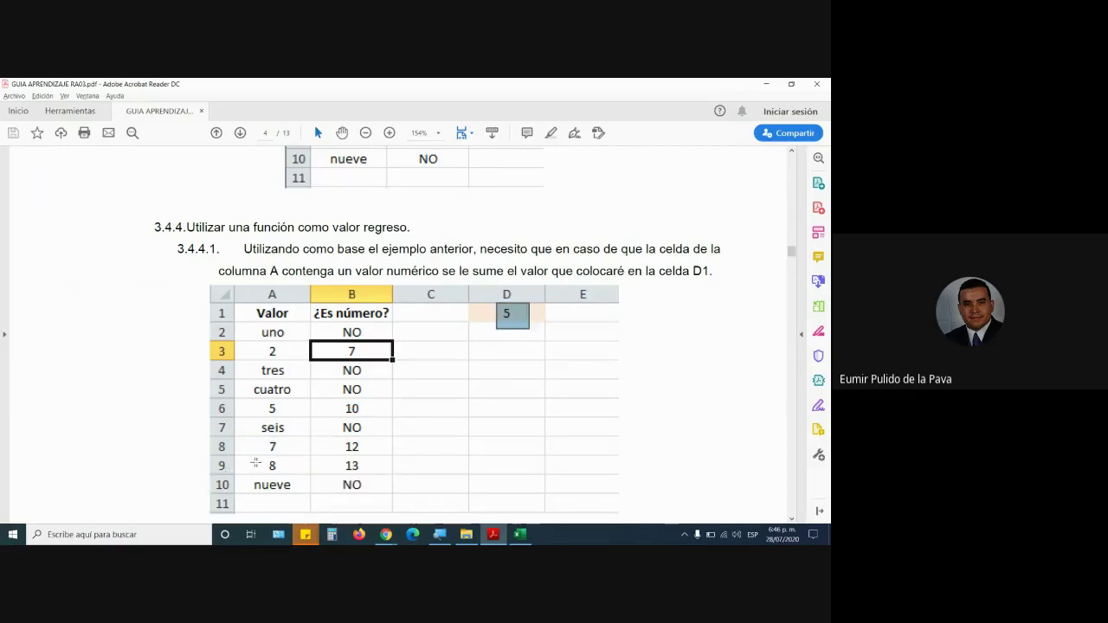
left_click_drag(256, 463, 294, 467)
left_click_drag(498, 304, 539, 329)
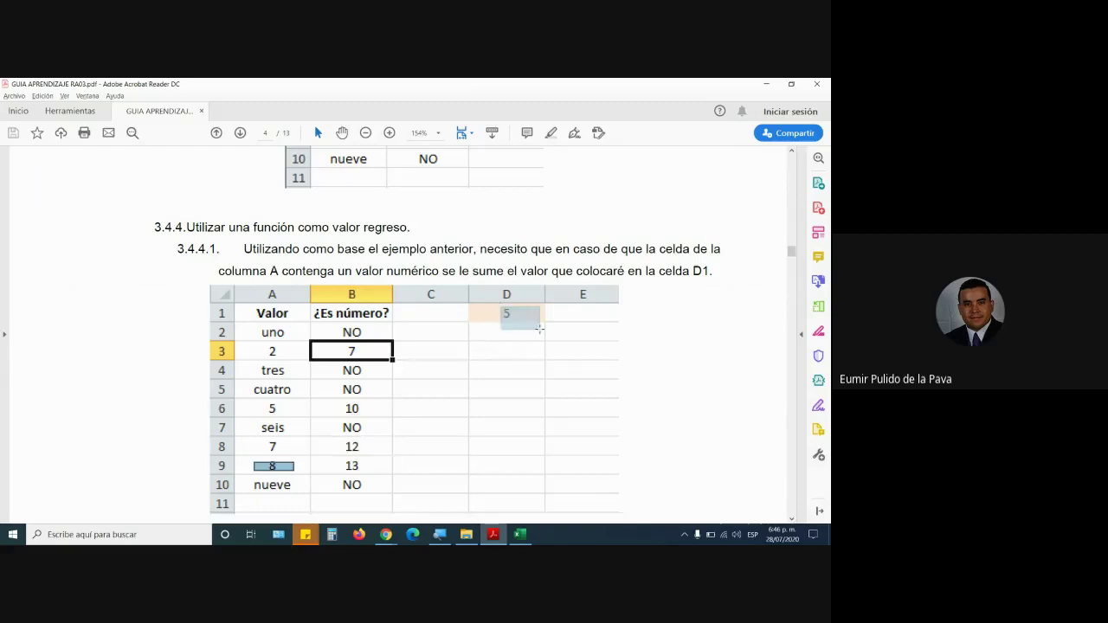
left_click(497, 530)
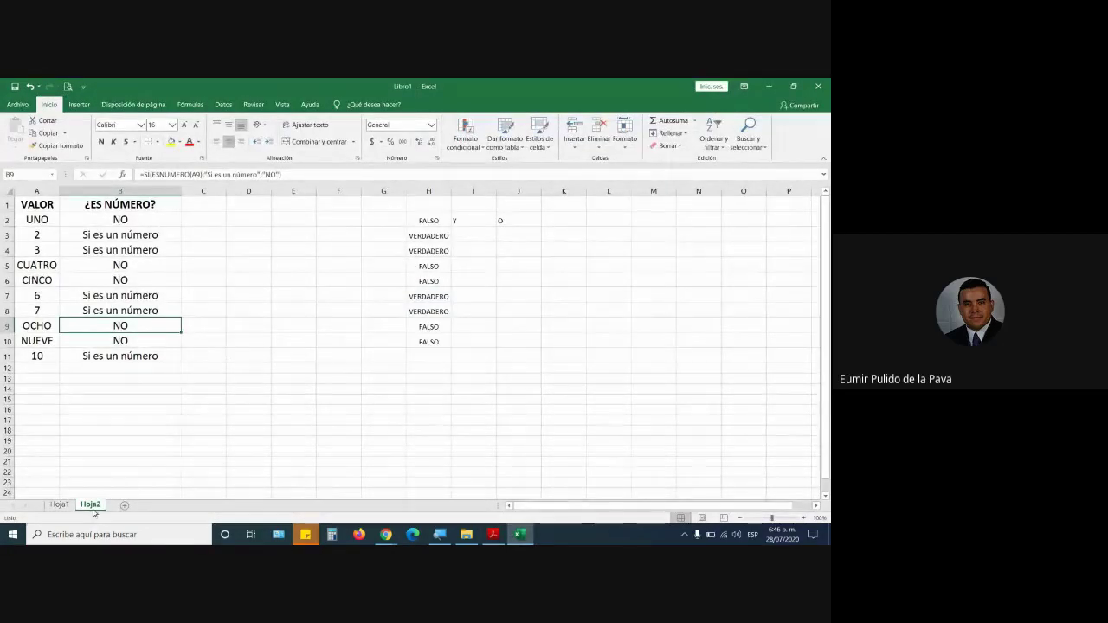
Step: Duplicate Hoja2 as Hoja2 (2) and enter 10 in E1
left_click_drag(137, 504, 135, 504)
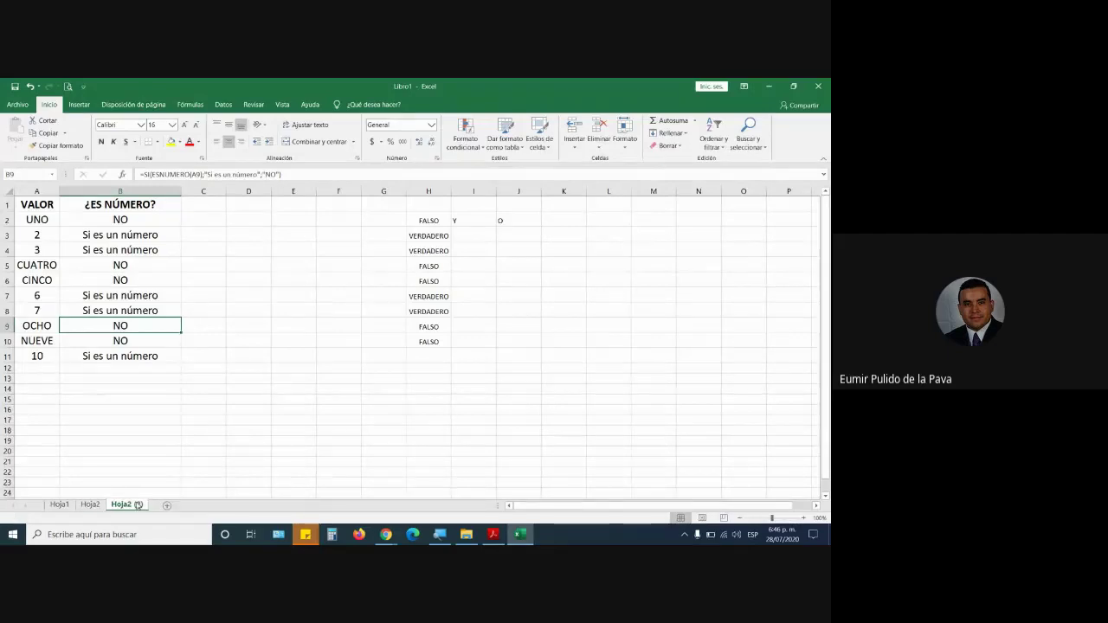
left_click(308, 205)
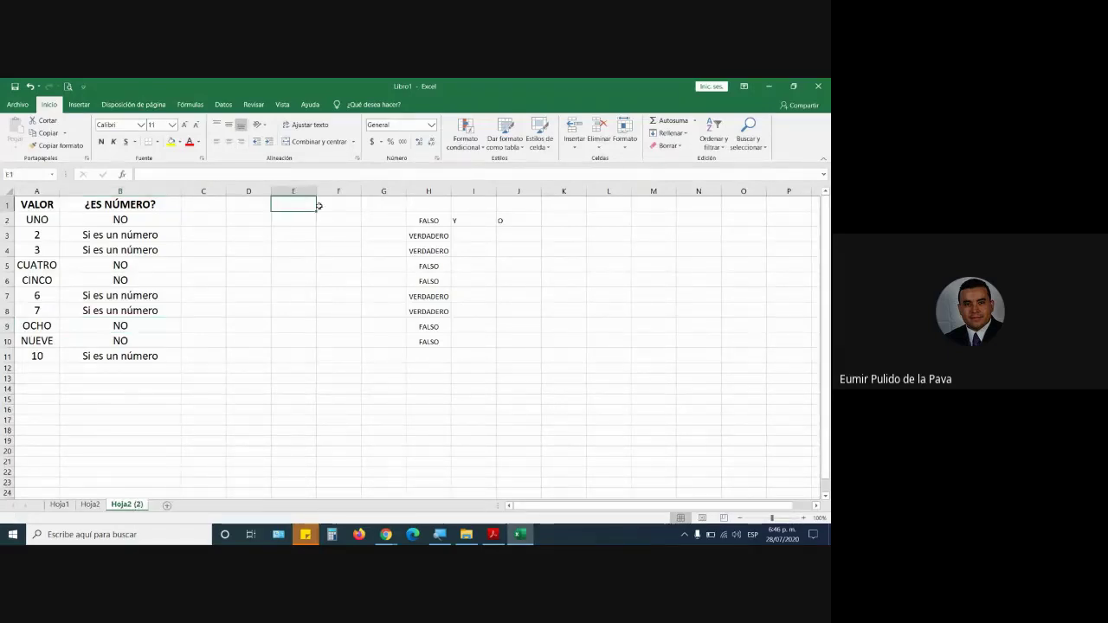
type("10")
key("Return")
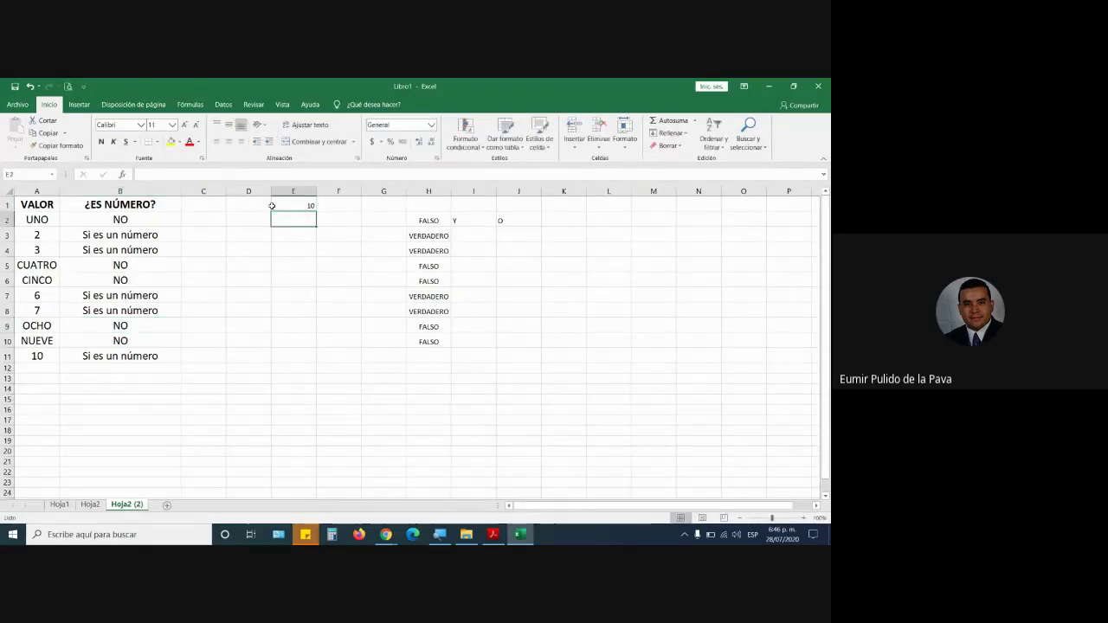
Step: Format E1 with yellow fill and enlarged, bold, centered text
left_click(289, 204)
left_click(171, 142)
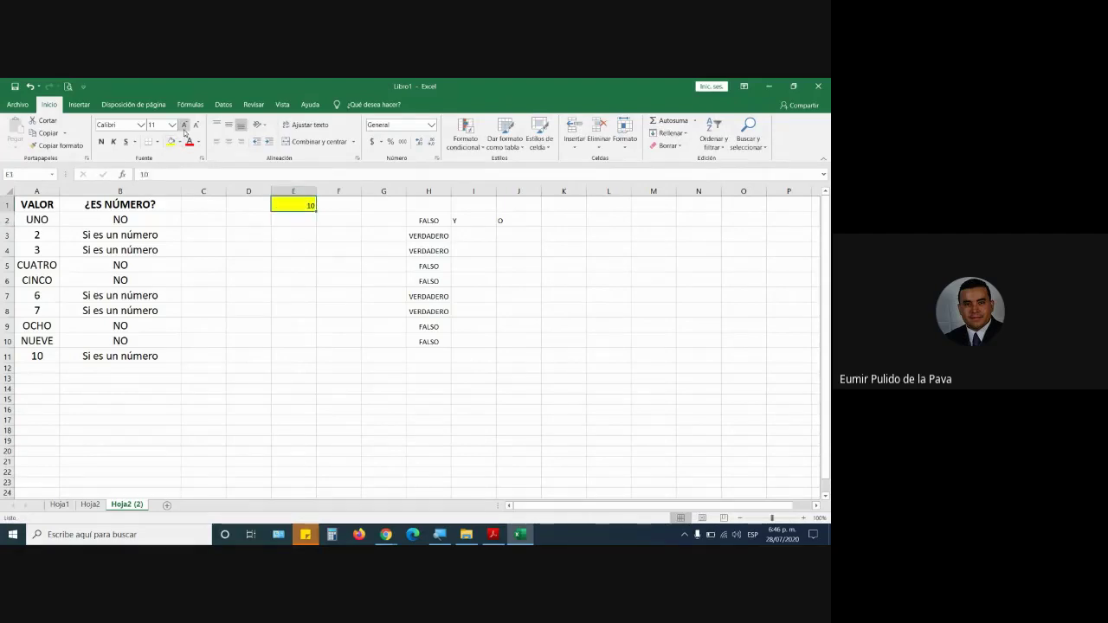
left_click(183, 126)
left_click(183, 126)
left_click(182, 125)
left_click(101, 142)
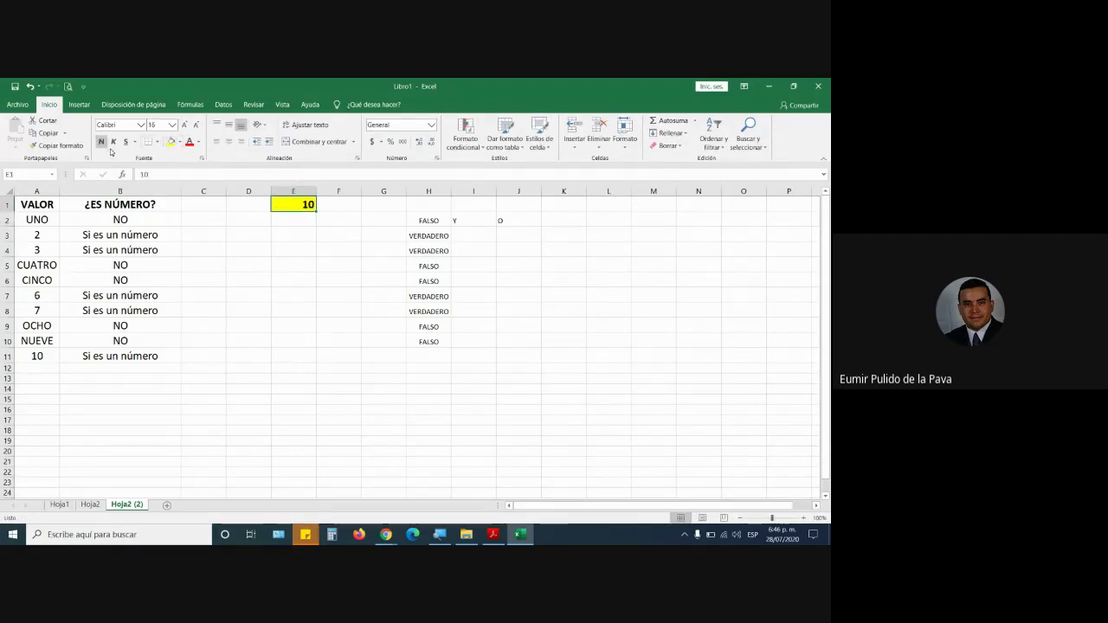
left_click(229, 142)
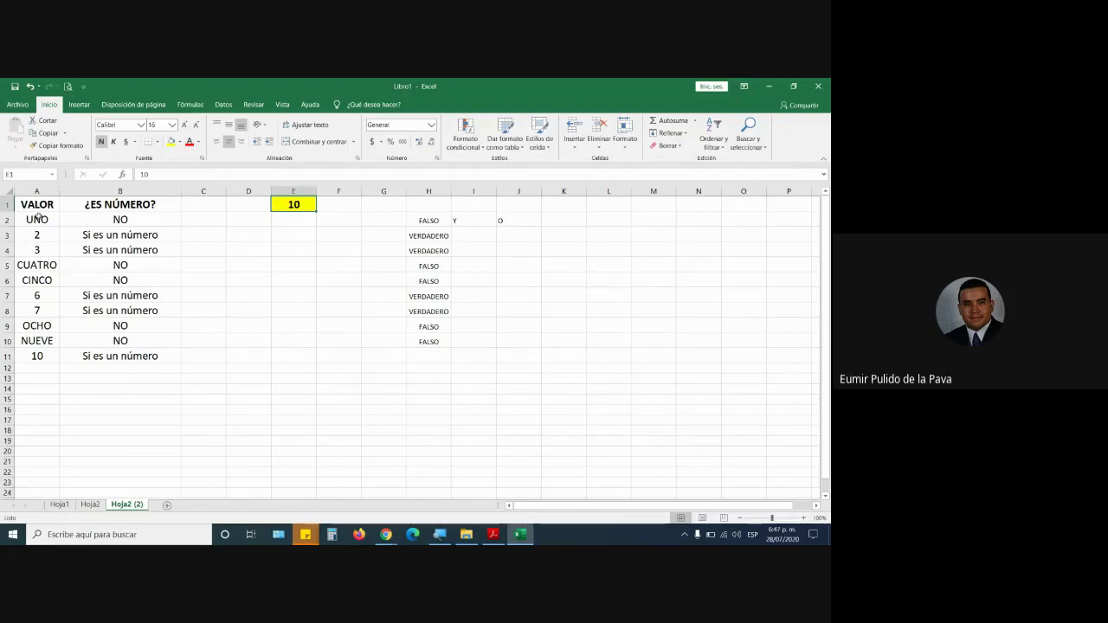
Step: Widen column B so B2's formula can be read in full
left_click_drag(38, 220, 36, 356)
double_click(114, 220)
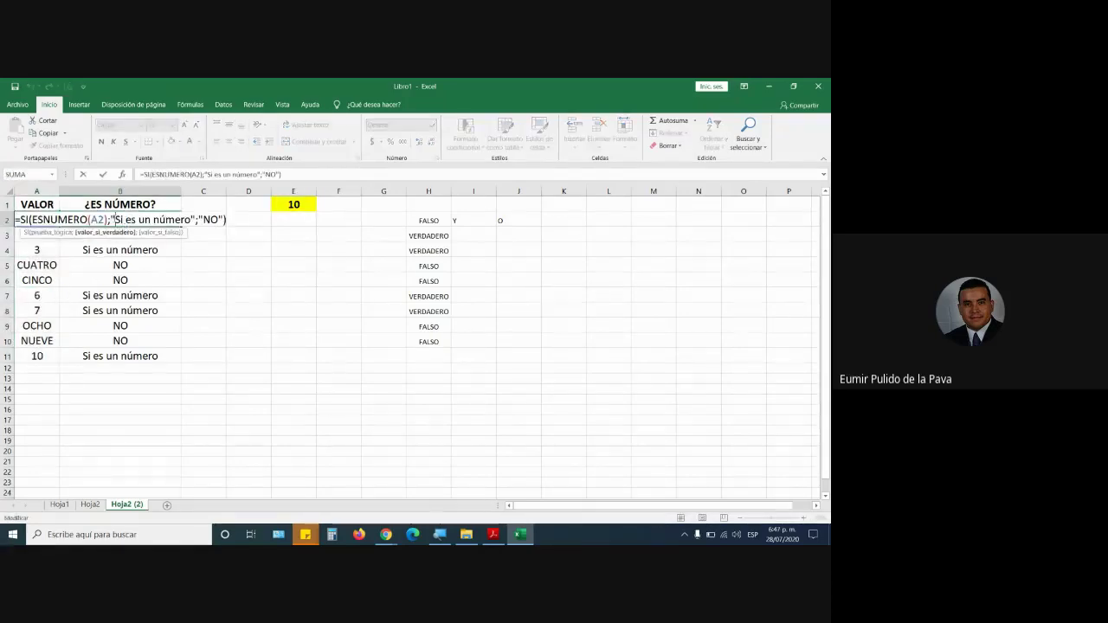
key("Escape")
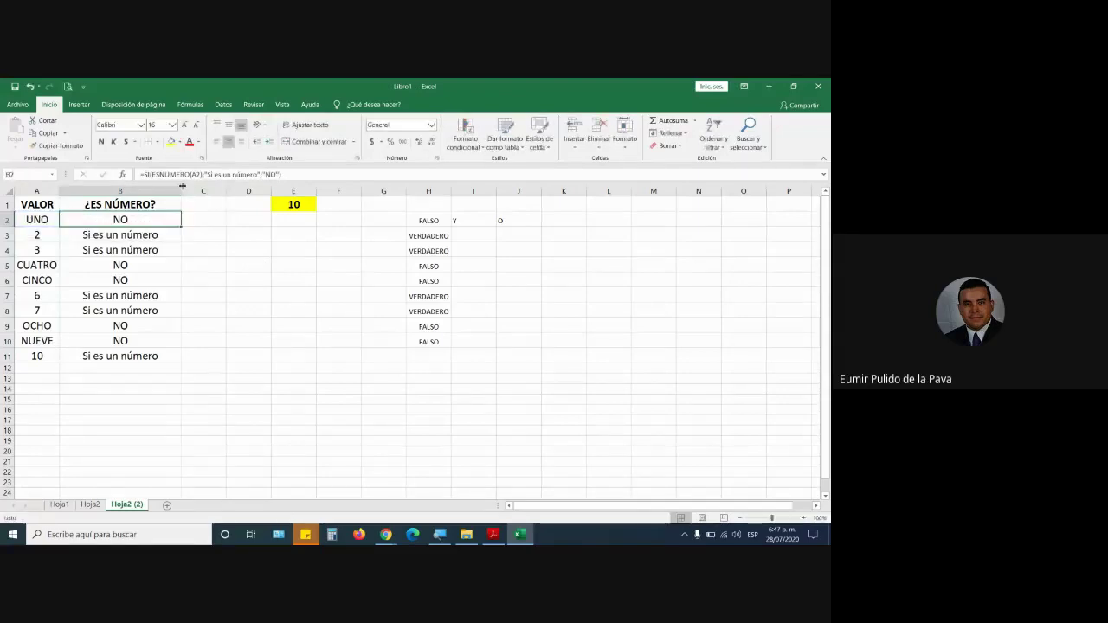
left_click_drag(183, 186, 255, 186)
double_click(226, 221)
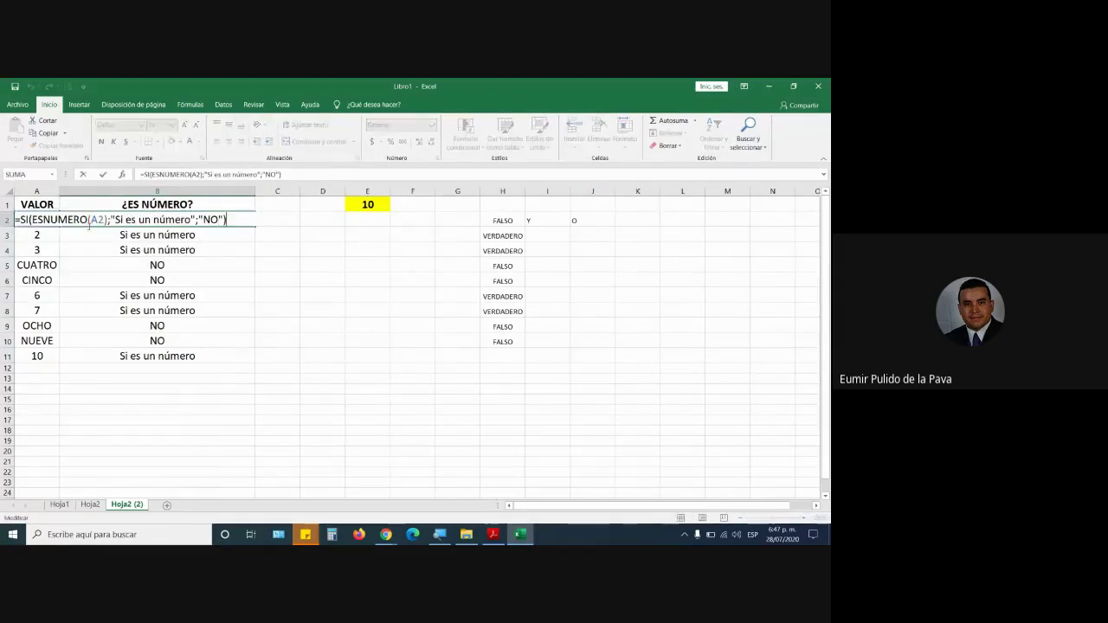
key("Escape")
left_click_drag(338, 191, 341, 192)
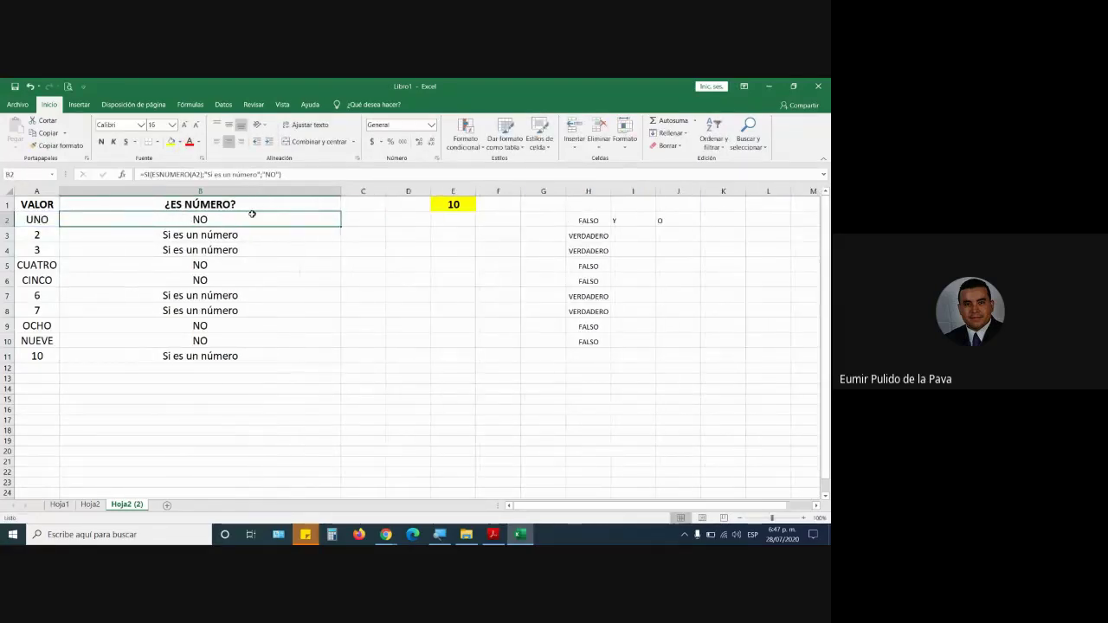
Step: Replace B2's "Si es un número" true result with A2+E$1
double_click(110, 221)
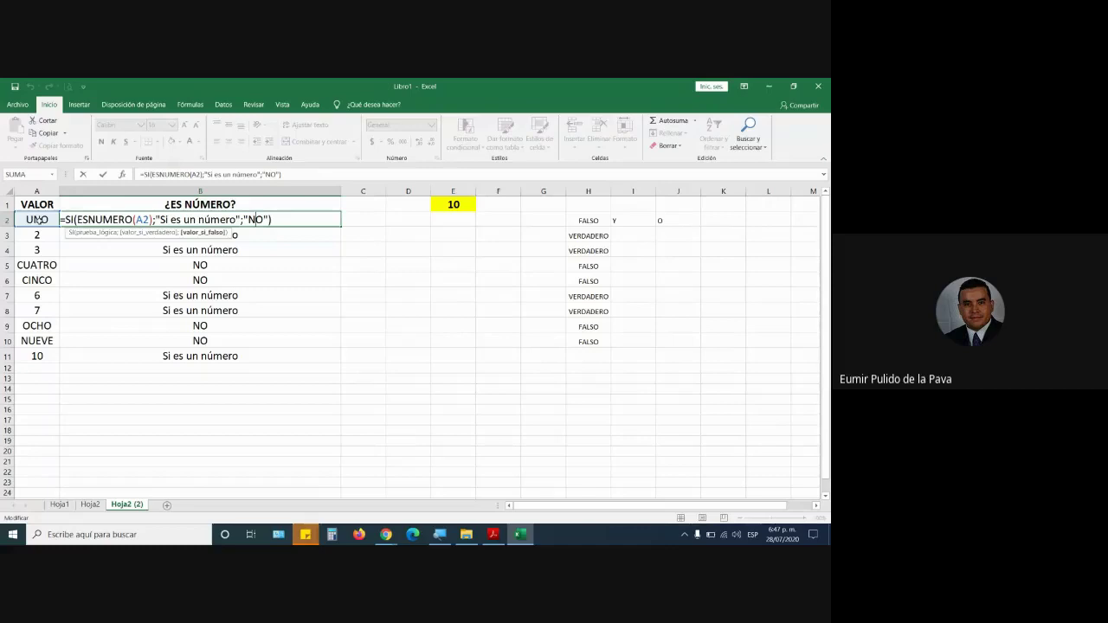
left_click_drag(156, 219, 243, 219)
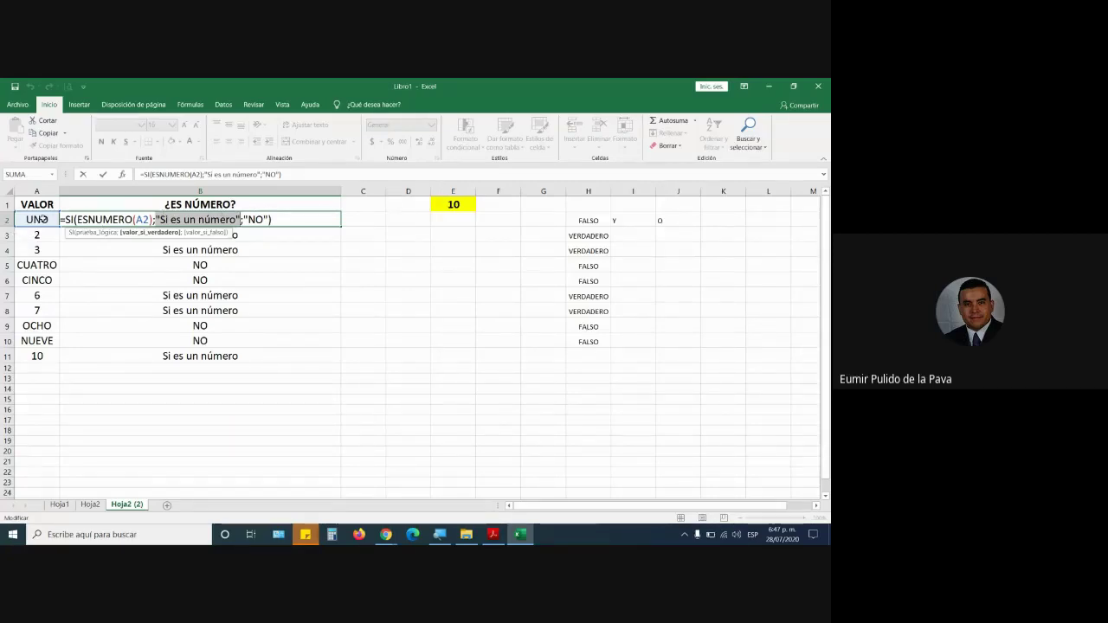
left_click_drag(76, 220, 153, 220)
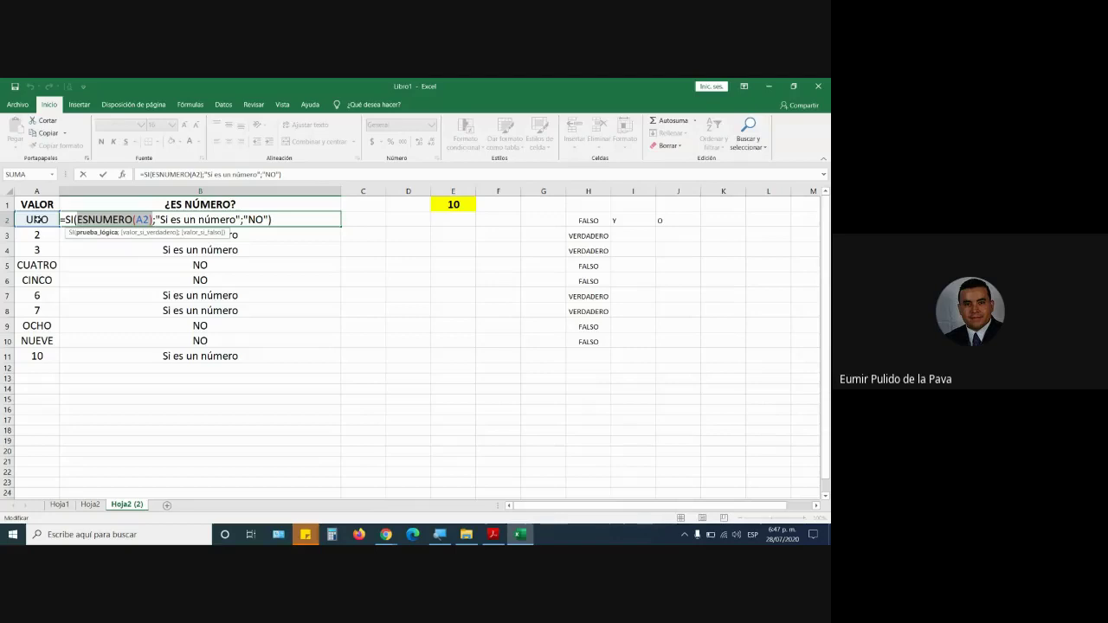
left_click_drag(156, 220, 235, 217)
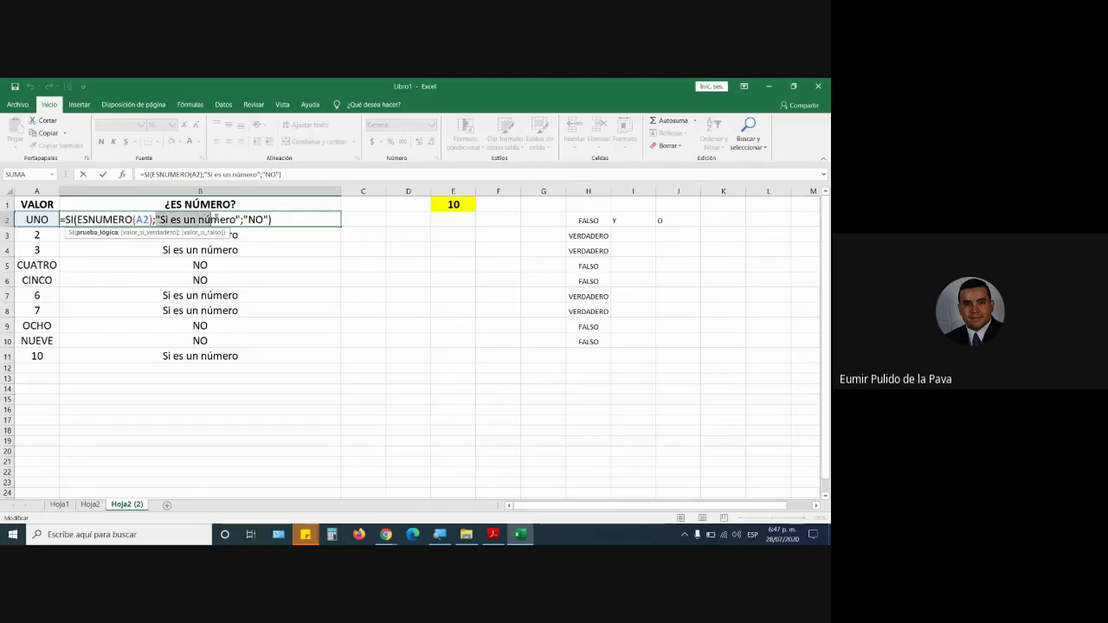
left_click(42, 219)
type("+")
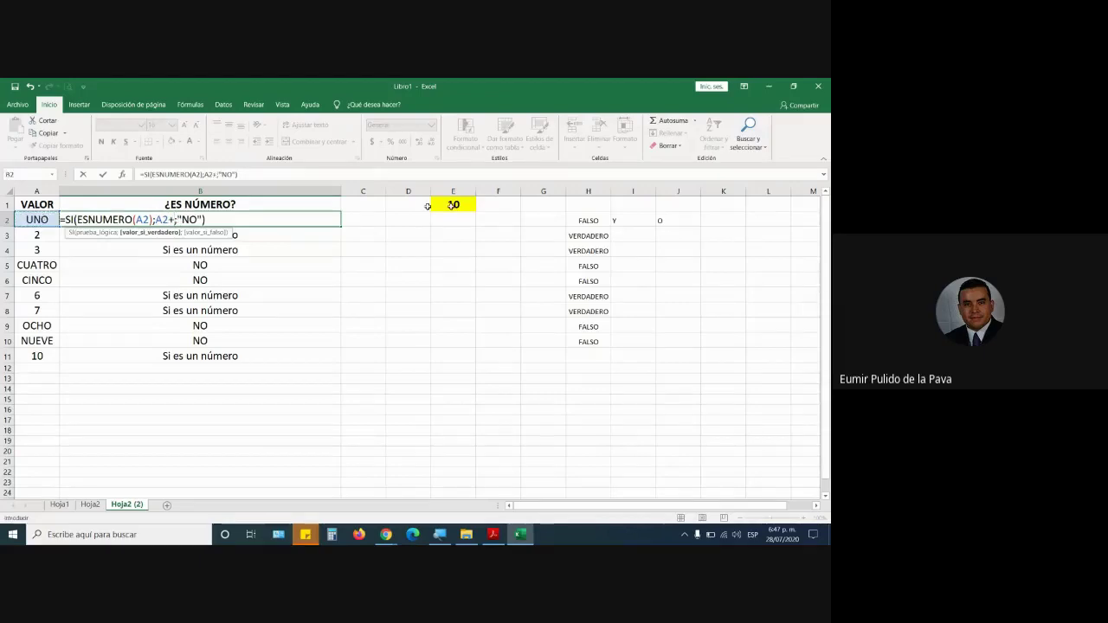
left_click(462, 204)
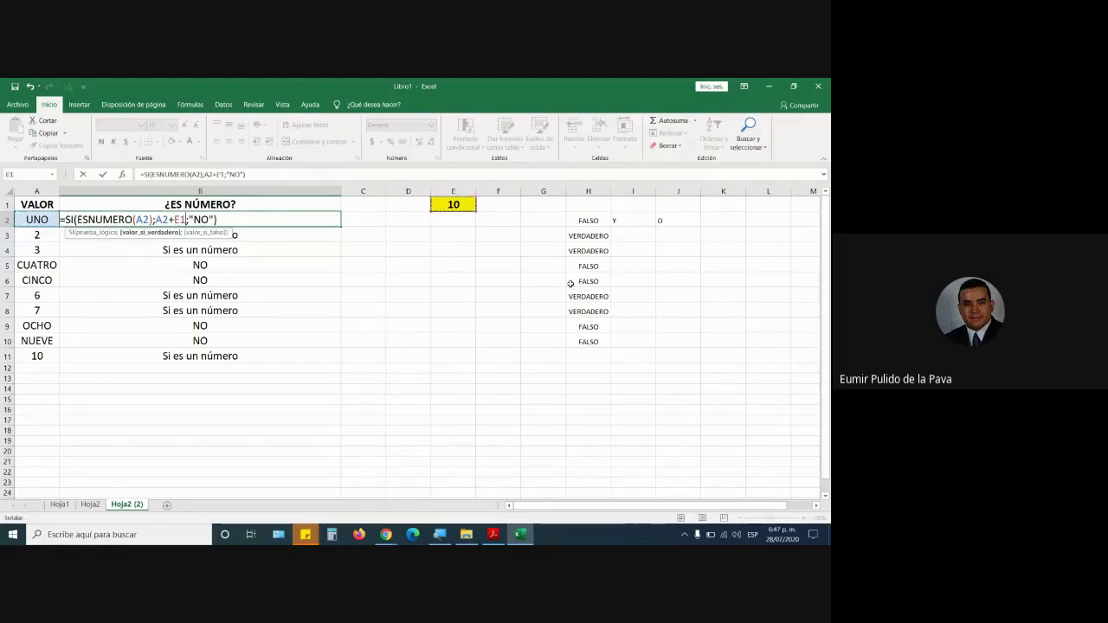
key("F4")
key("F4")
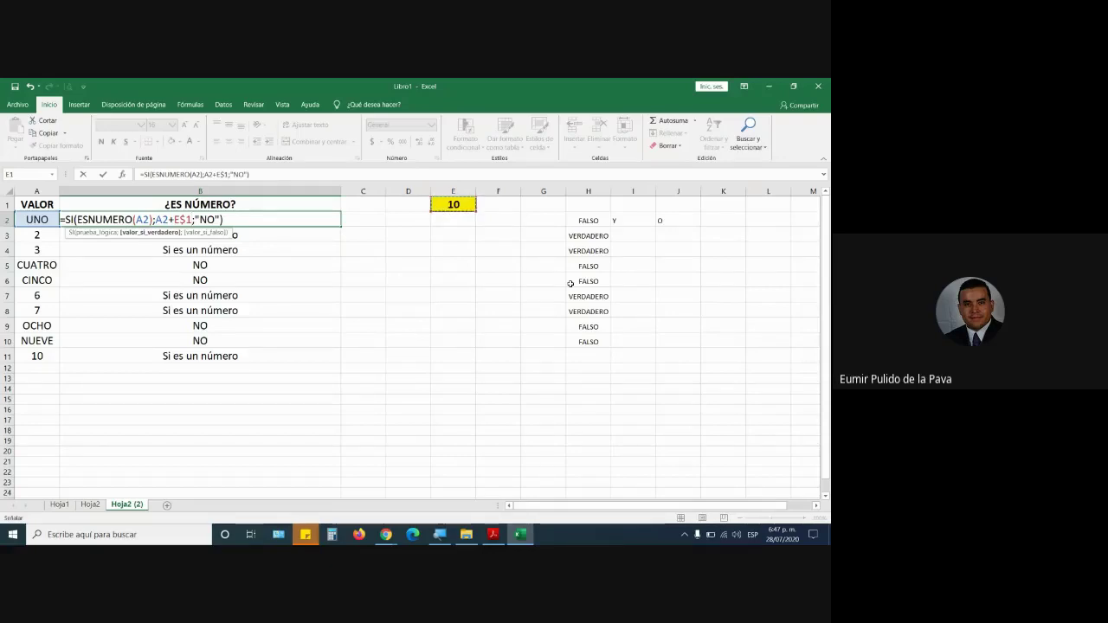
key("Return")
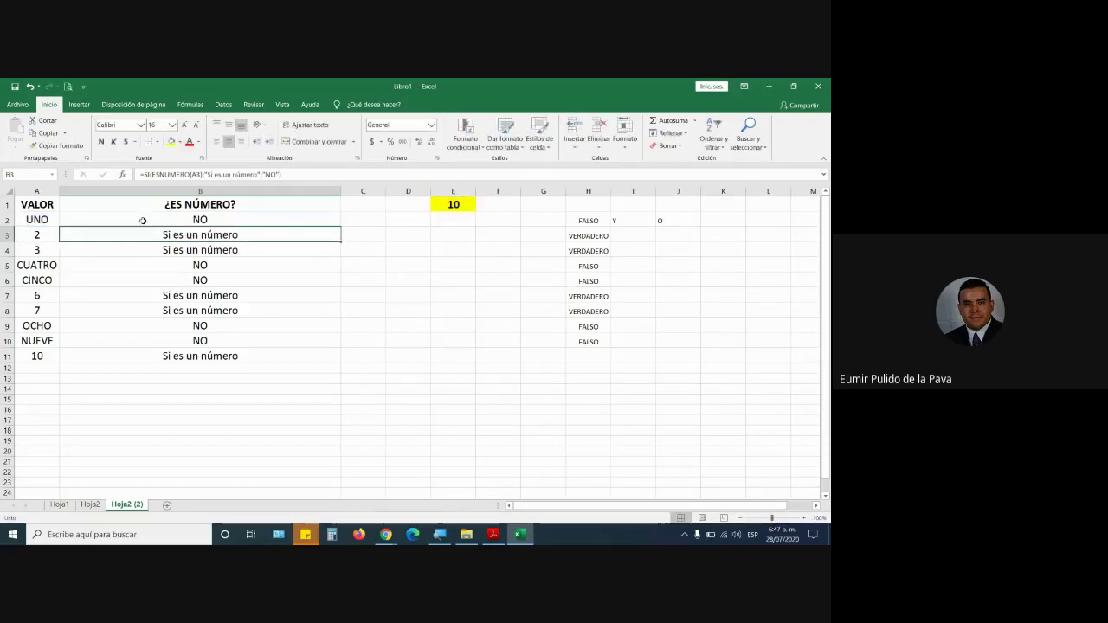
Step: Review B2's formula, leaving the "NO" false result unchanged
double_click(143, 221)
left_click_drag(192, 220, 222, 220)
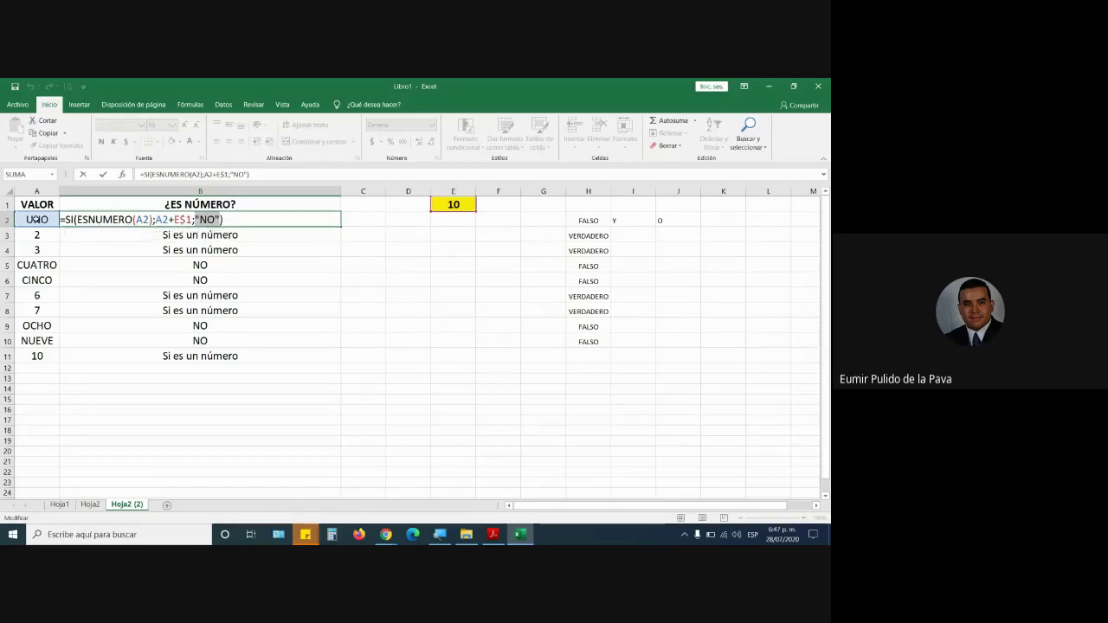
key("Return")
left_click(260, 220)
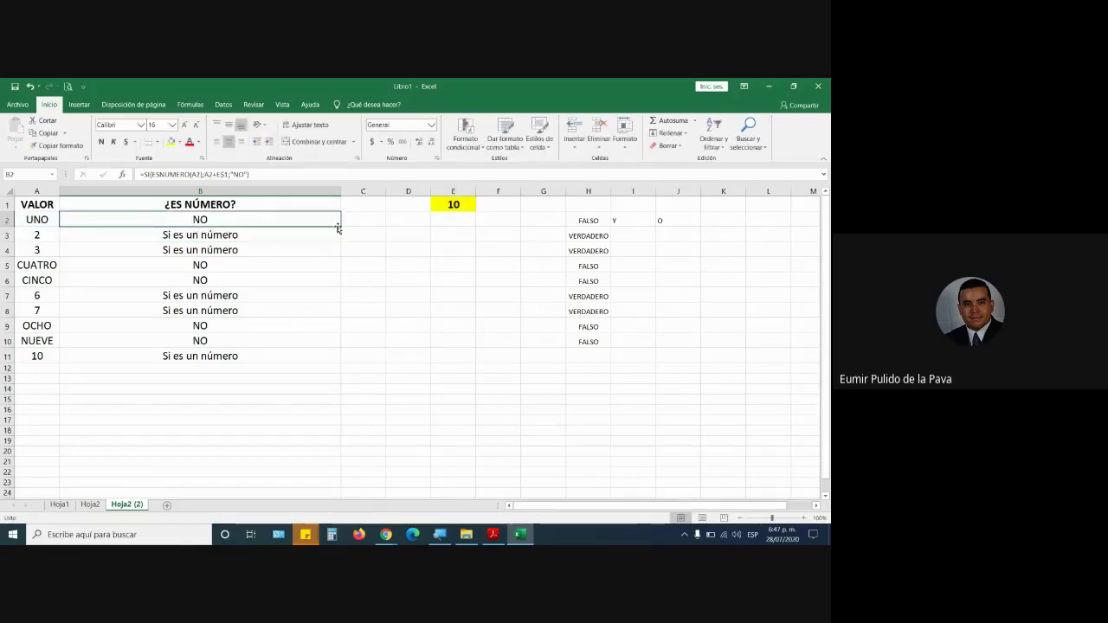
Step: Fill B2's formula down to B11 and compare rows 3, 4, 7, 8 and 11 with their results
left_click_drag(341, 226, 340, 364)
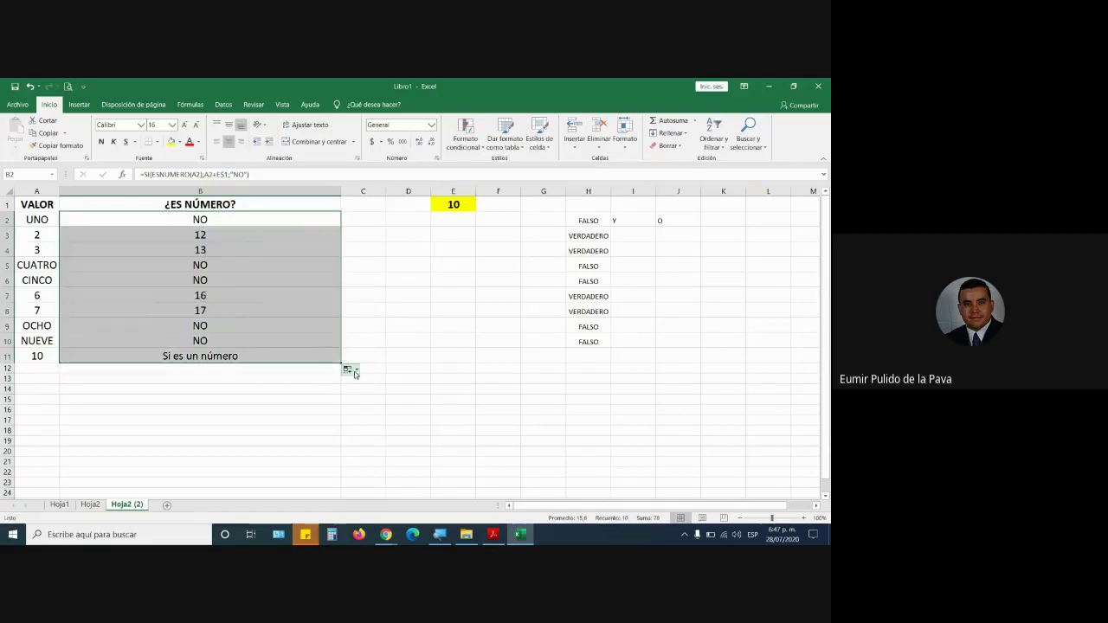
left_click(36, 235)
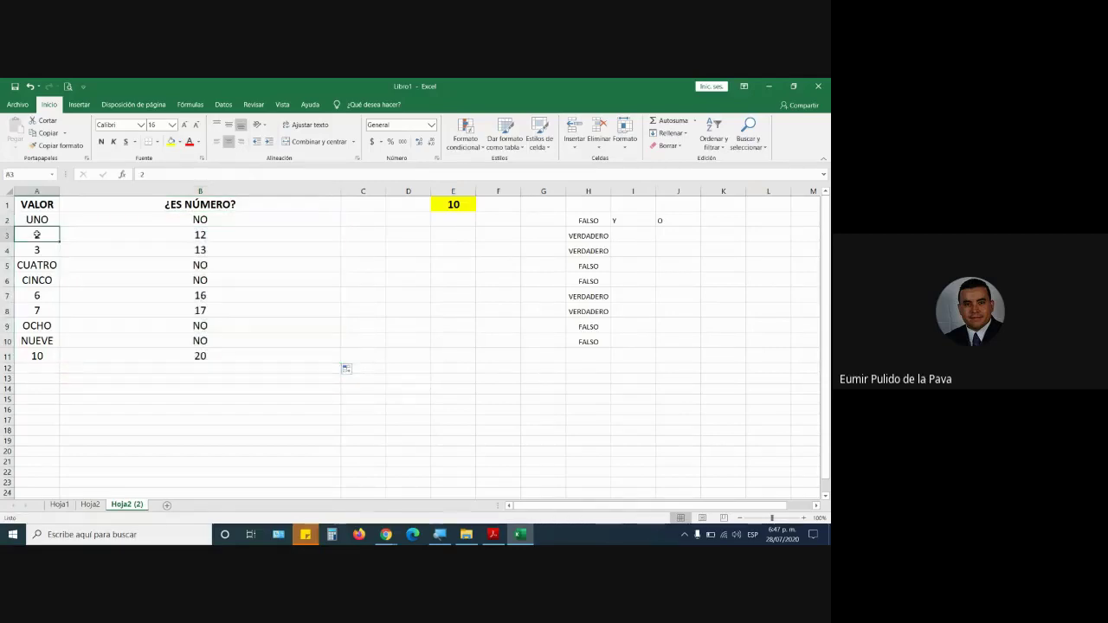
left_click_drag(215, 230, 220, 249)
left_click(43, 253)
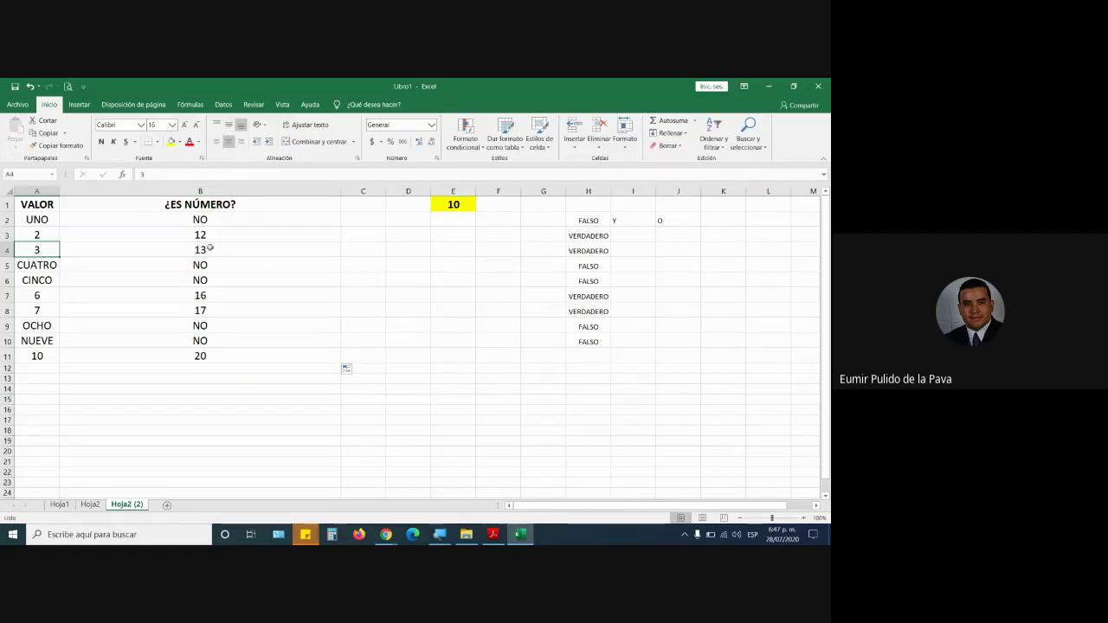
left_click_drag(37, 250, 238, 251)
left_click_drag(34, 295, 239, 295)
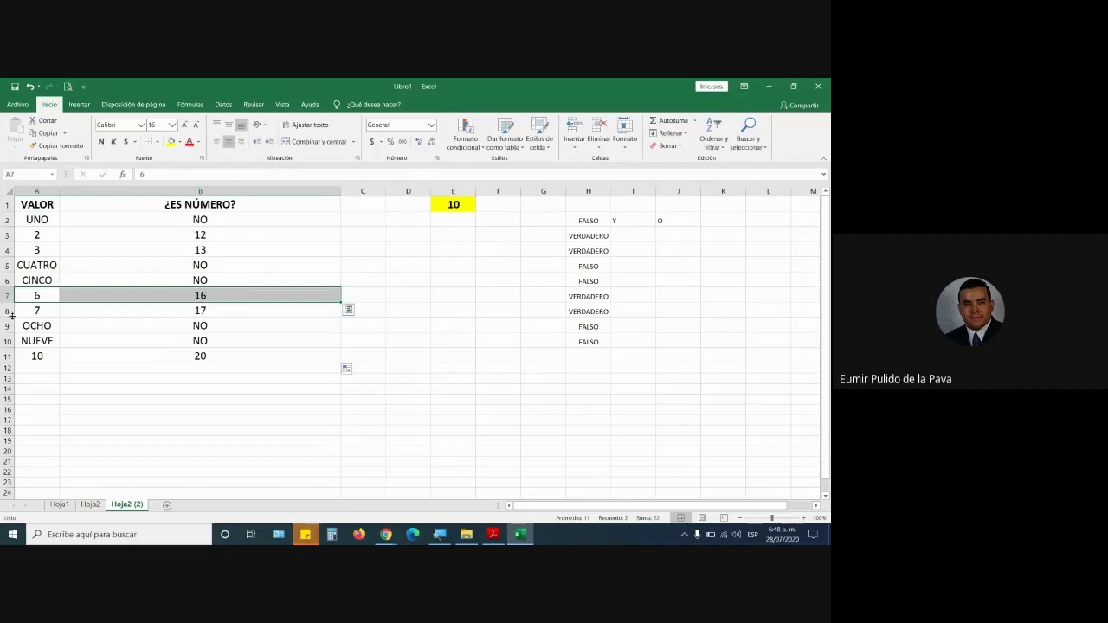
left_click_drag(35, 310, 207, 310)
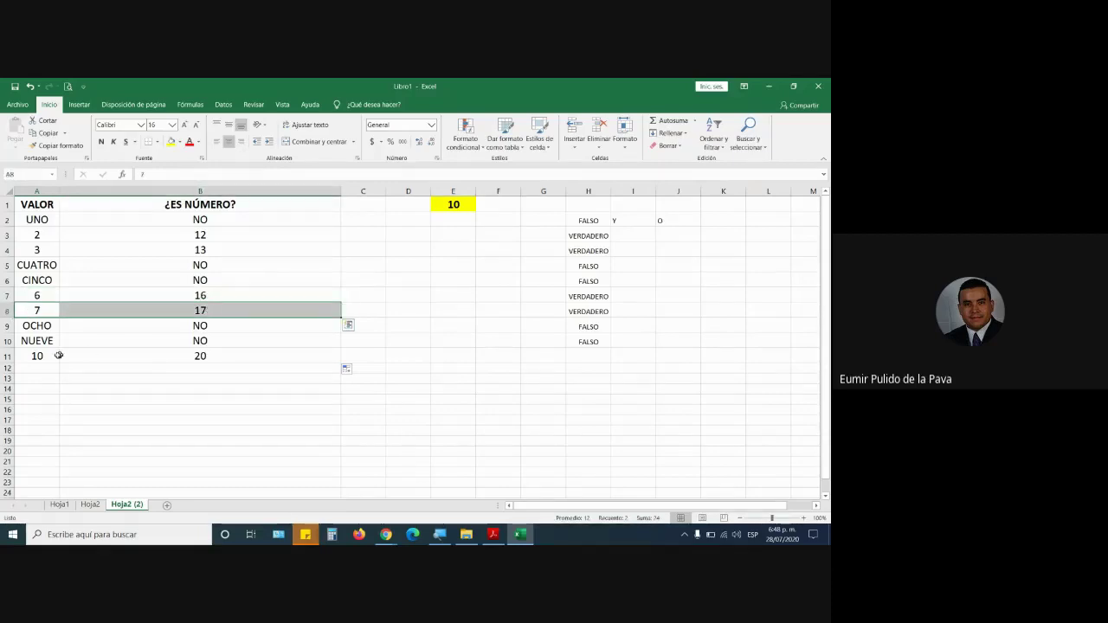
left_click_drag(57, 356, 185, 356)
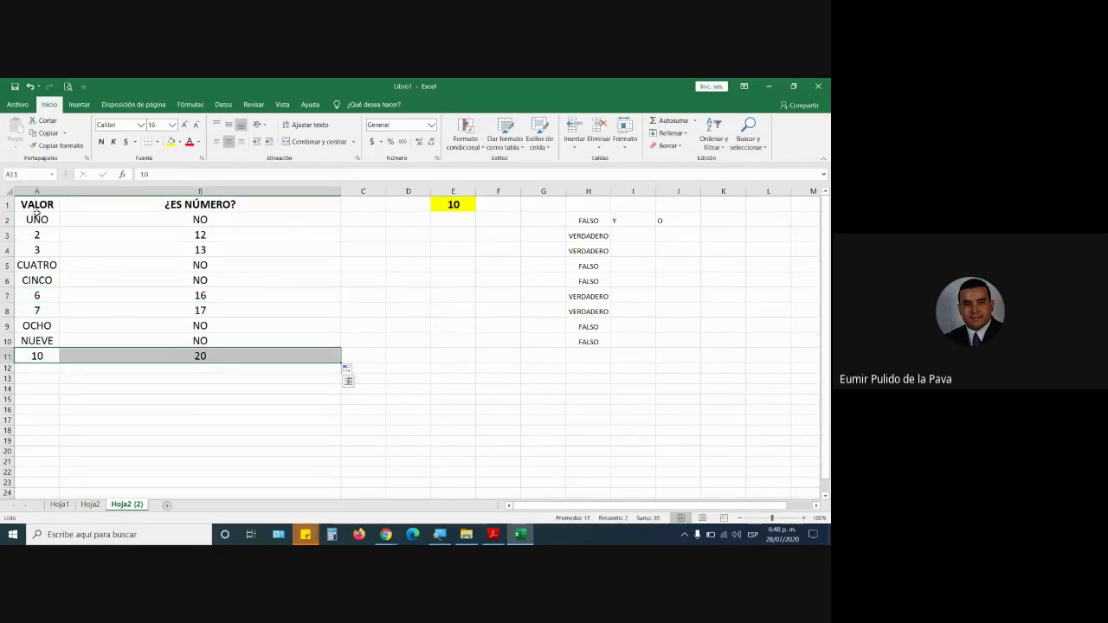
left_click(37, 213)
Step: Enter 50 in A2, queso in A5 and 100 in A6
type("50")
key("Return")
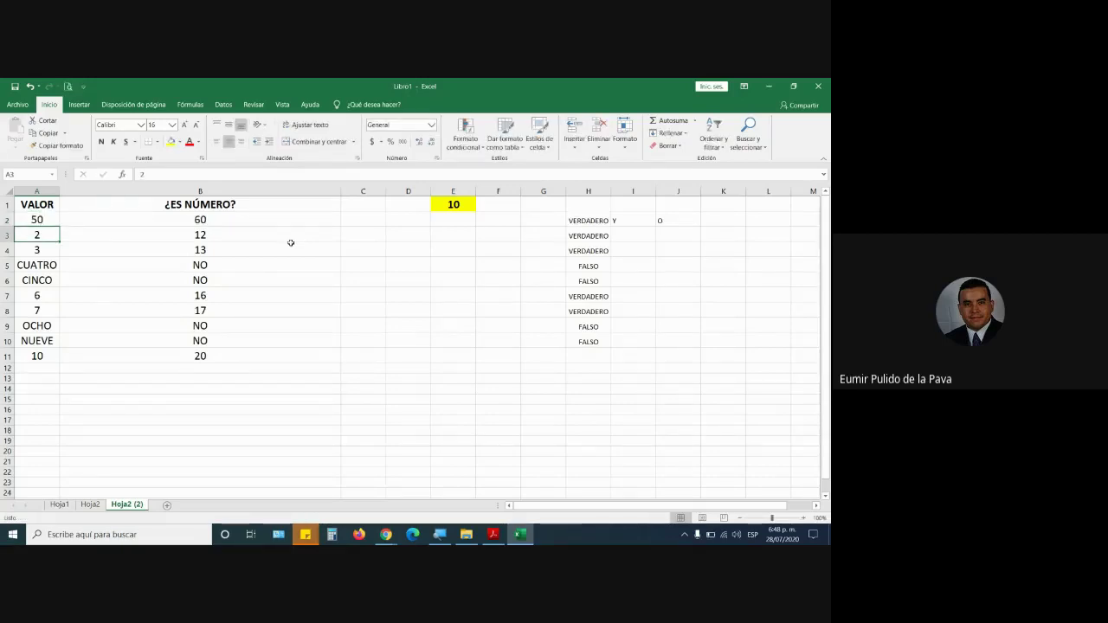
key("Down")
key("Down")
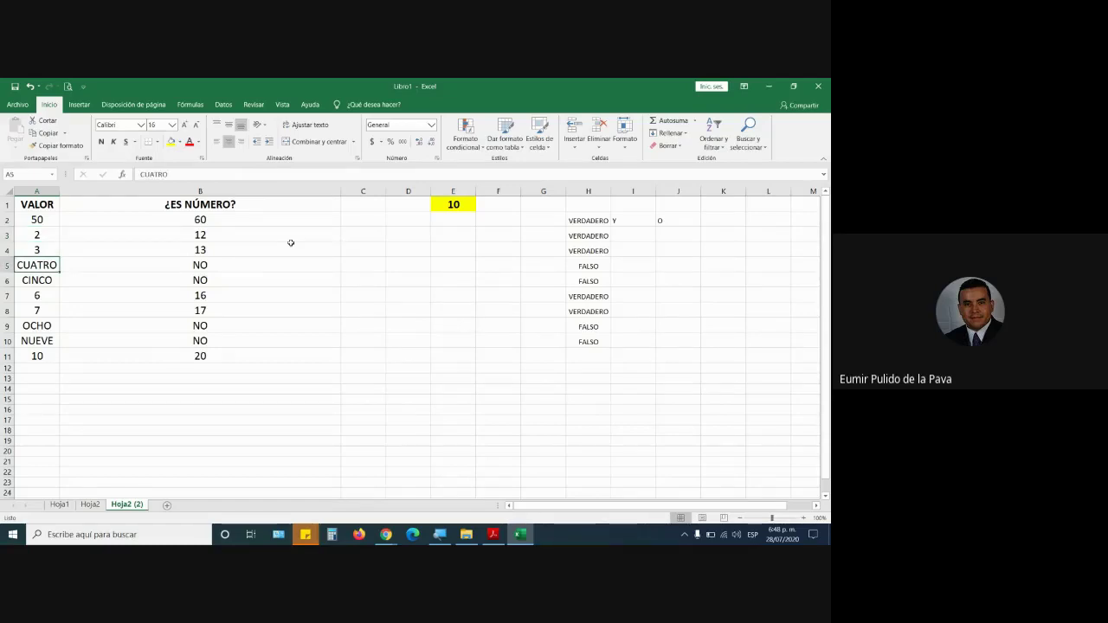
type("queso")
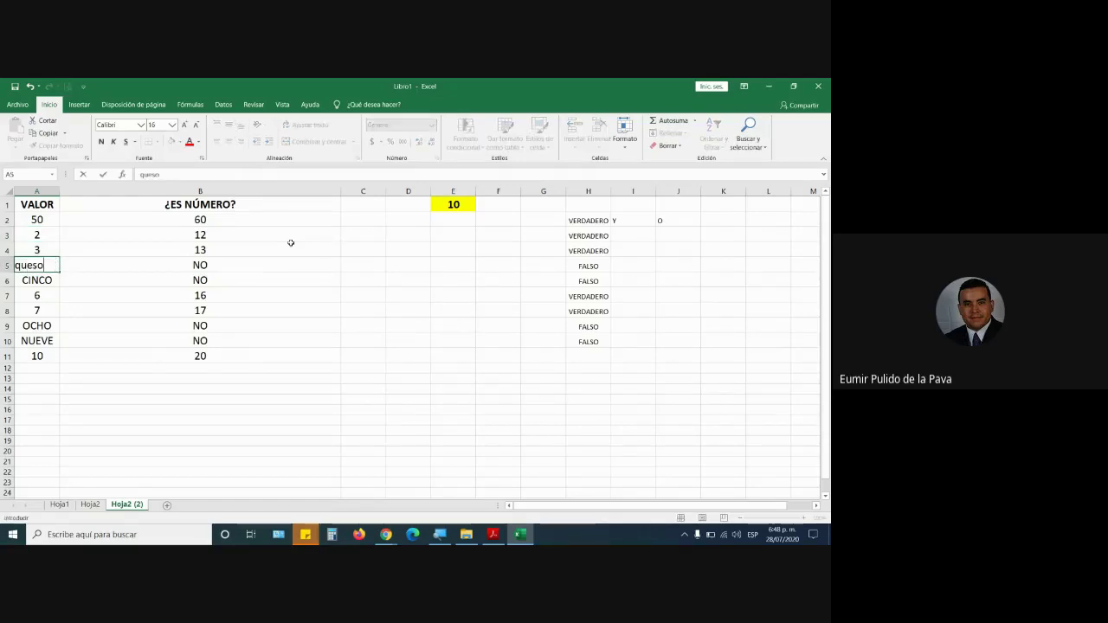
key("Return")
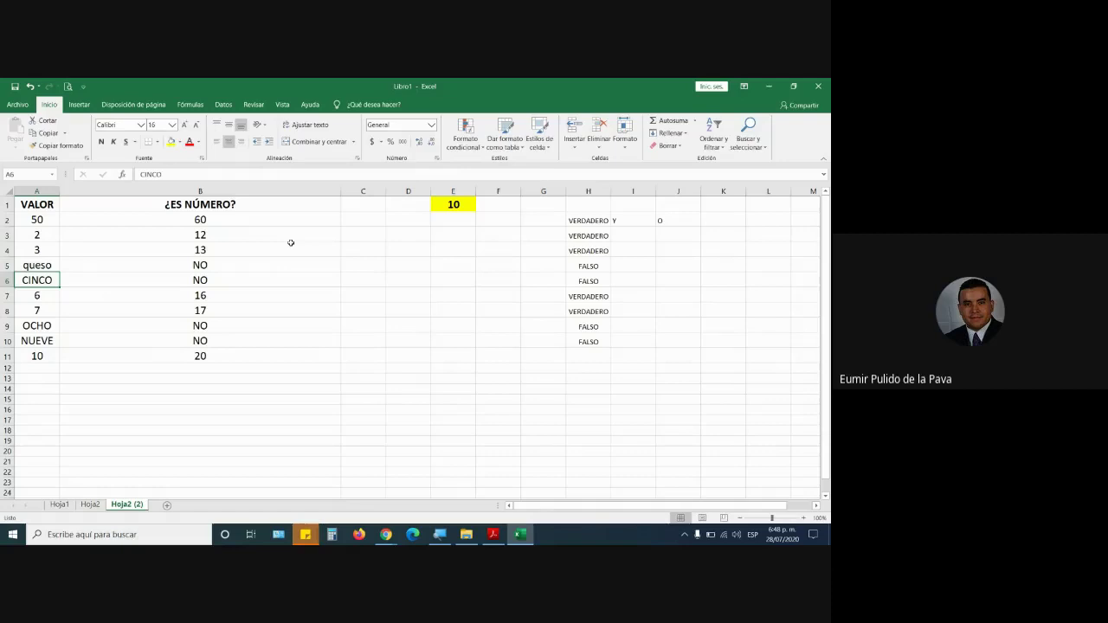
type("100")
key("Return")
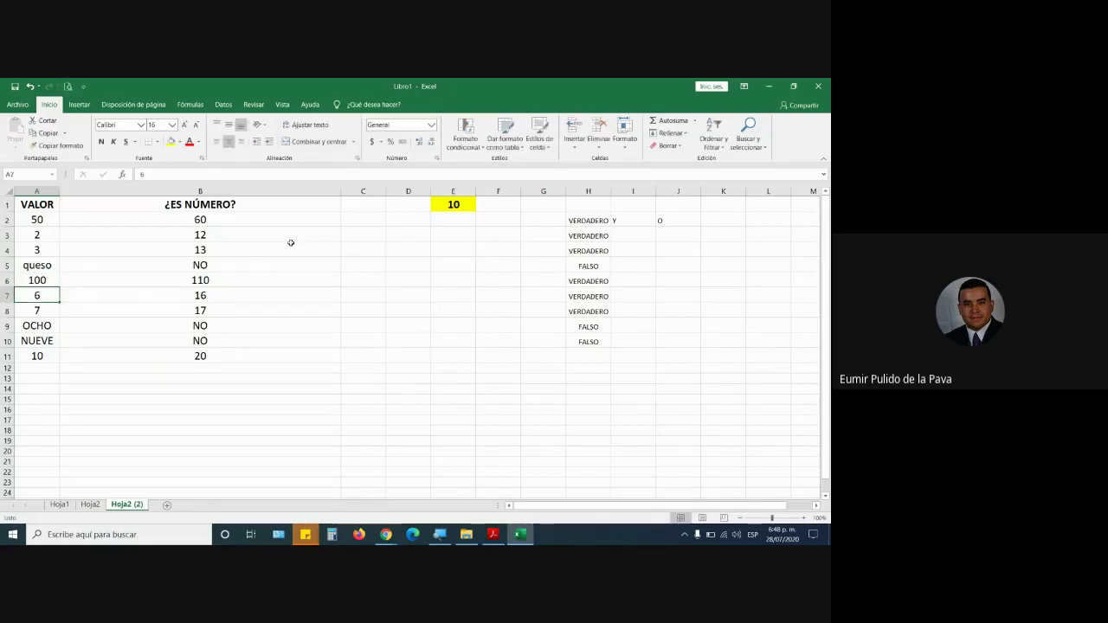
Step: Review B2's formula, noting the A2+E$1 true result
double_click(294, 214)
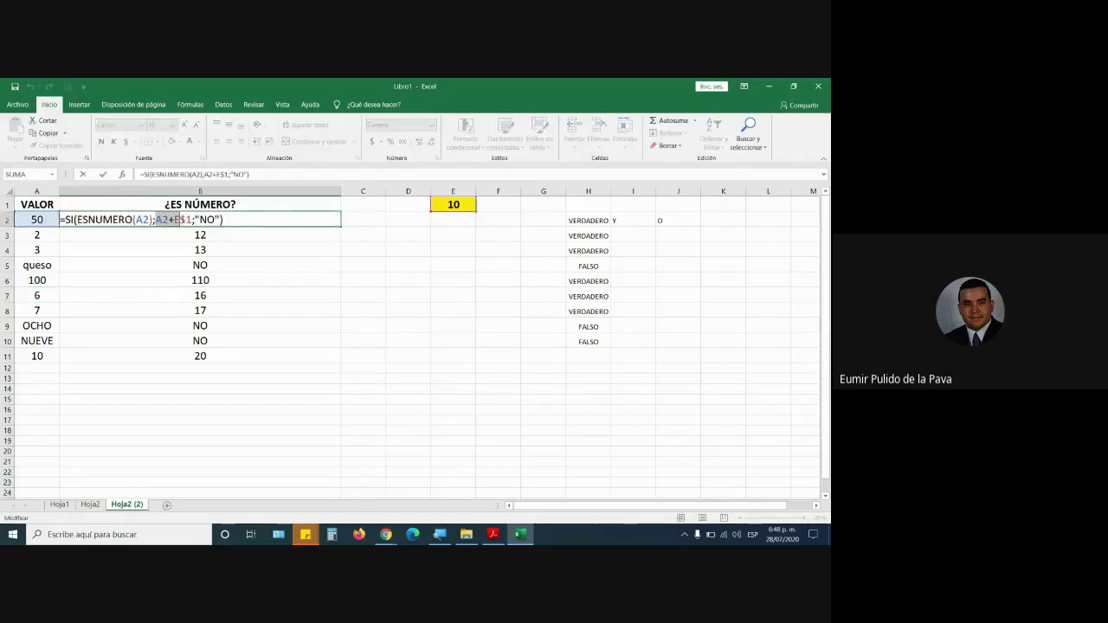
left_click_drag(155, 219, 193, 219)
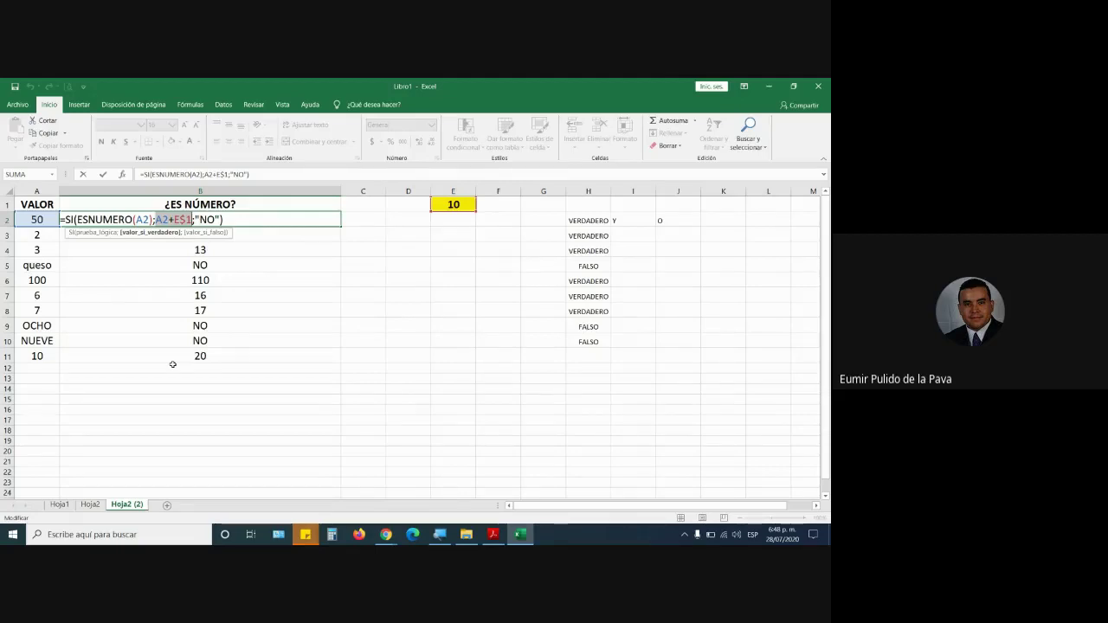
key("Return")
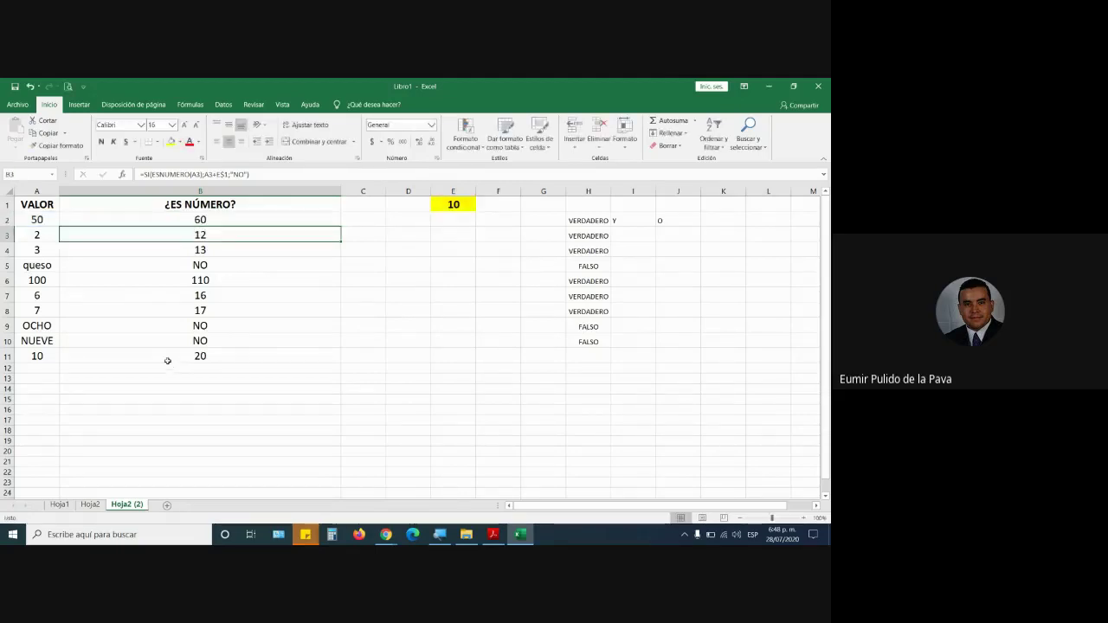
Step: Leave Google Meet for the GUIA APRENDIZAJE RA03 PDF and scroll to section 3.4.5
mouse_move(386, 534)
left_click(330, 483)
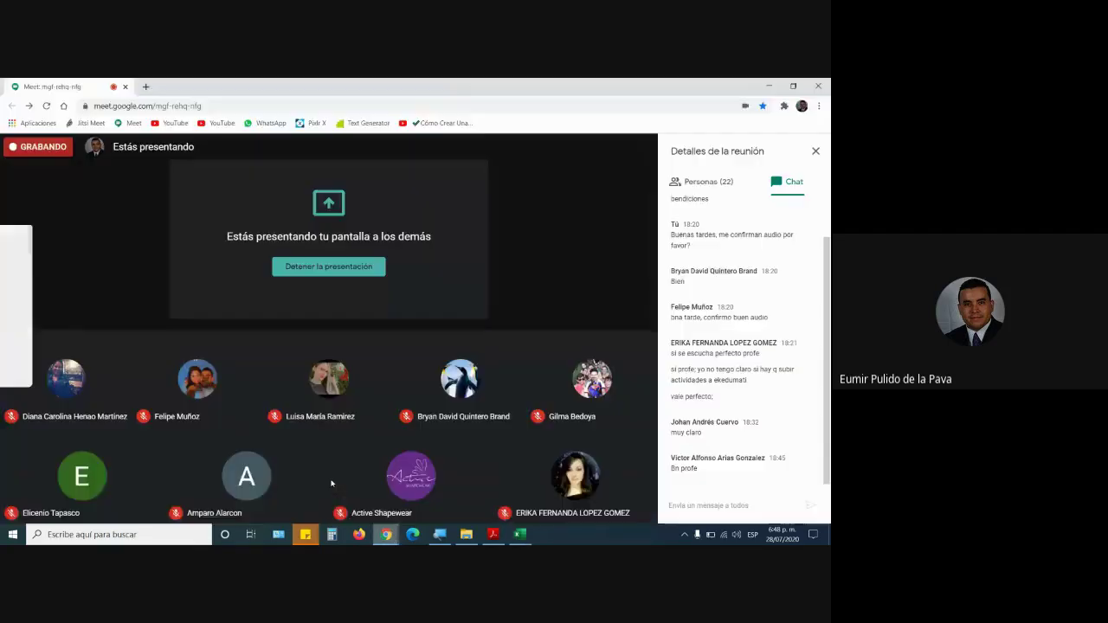
mouse_move(518, 538)
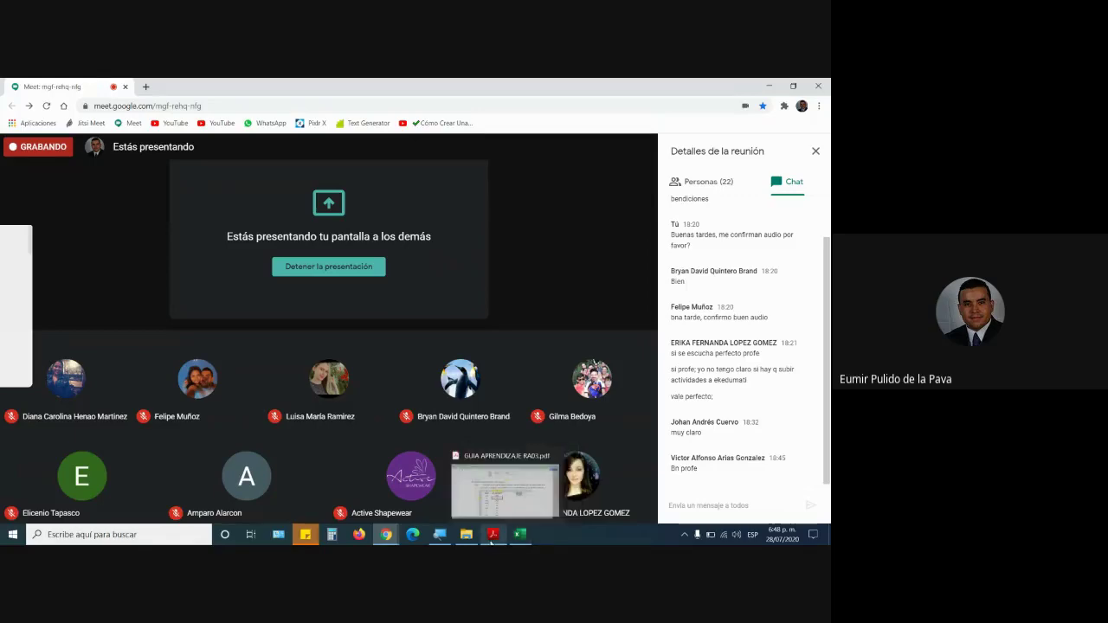
left_click(491, 542)
scroll(481, 405, "down", 5)
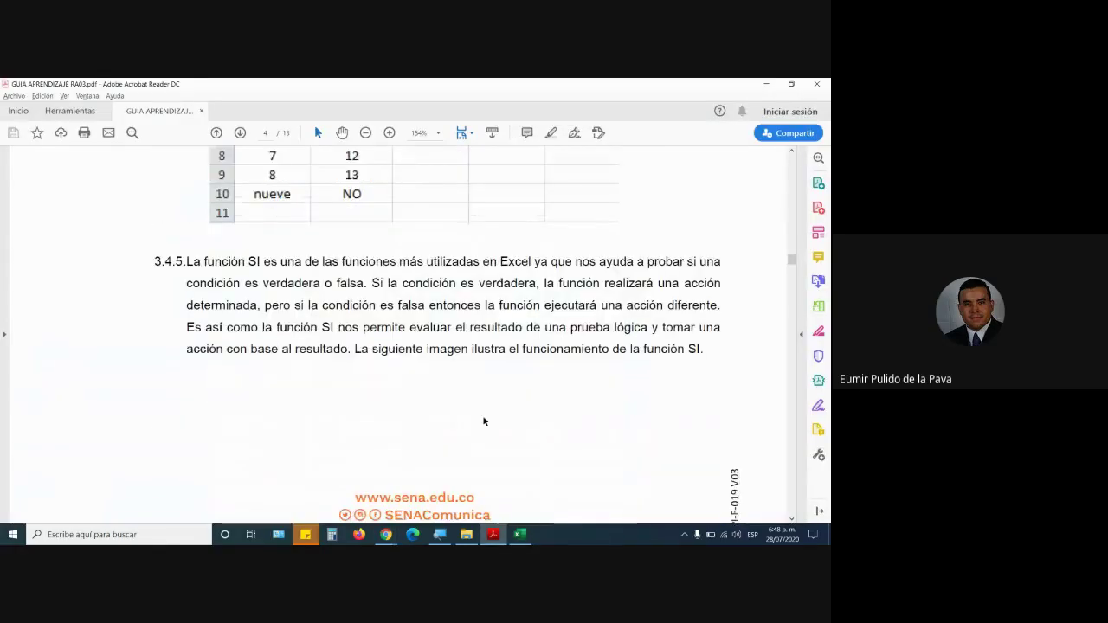
Step: Highlight the opening sentence on the SI function through "verdadera o falsa"
scroll(484, 421, "down", 2)
scroll(485, 420, "up", 2)
mouse_move(199, 261)
left_mouse_down()
mouse_move(720, 261)
mouse_move(187, 260)
mouse_move(368, 284)
left_mouse_up()
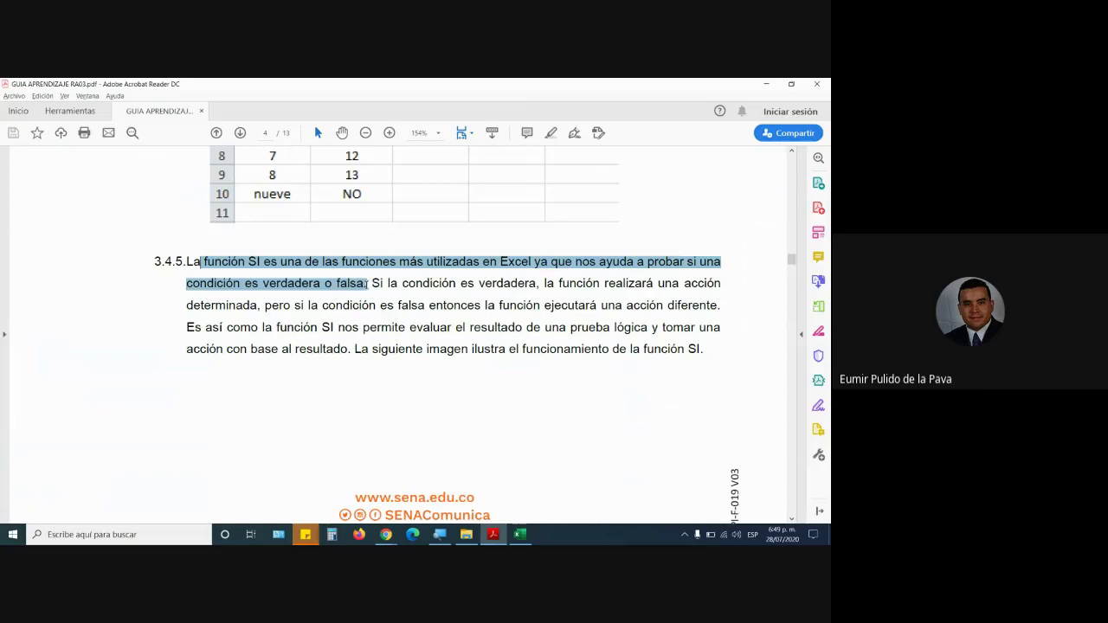
mouse_move(368, 283)
left_mouse_down()
mouse_move(508, 284)
mouse_move(266, 305)
mouse_move(722, 305)
mouse_move(243, 305)
mouse_move(227, 327)
mouse_move(459, 329)
mouse_move(606, 349)
mouse_move(648, 329)
mouse_move(530, 318)
mouse_move(244, 349)
mouse_move(348, 351)
mouse_move(258, 353)
mouse_move(706, 352)
left_mouse_up()
Step: Mark the diagram's Prueba Lógica diamond, VERDADERO/Acción 1 and FALSO/Acción 2 branches
scroll(591, 402, "down", 3)
scroll(588, 423, "down", 6)
scroll(576, 435, "down", 4)
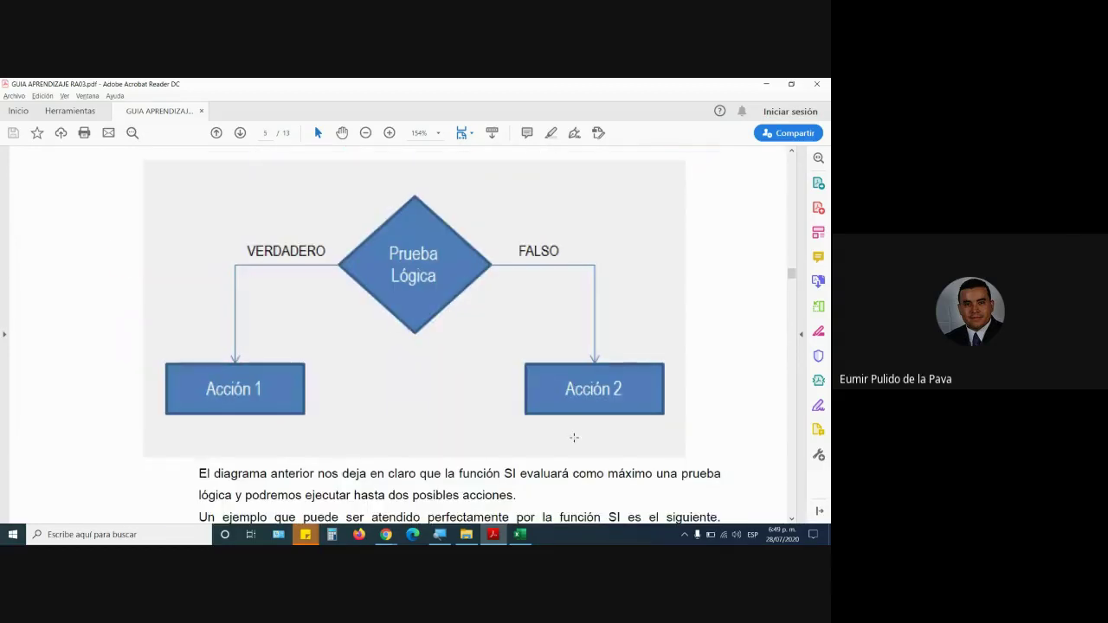
left_click_drag(363, 178, 483, 352)
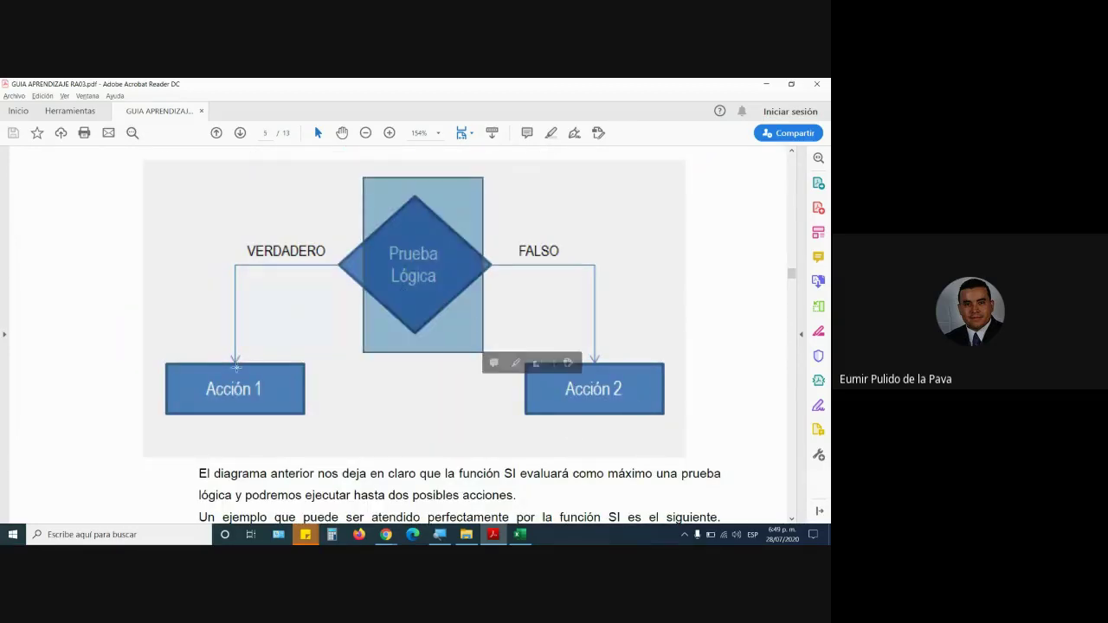
mouse_move(173, 241)
left_mouse_down()
mouse_move(341, 411)
mouse_move(344, 436)
left_mouse_up()
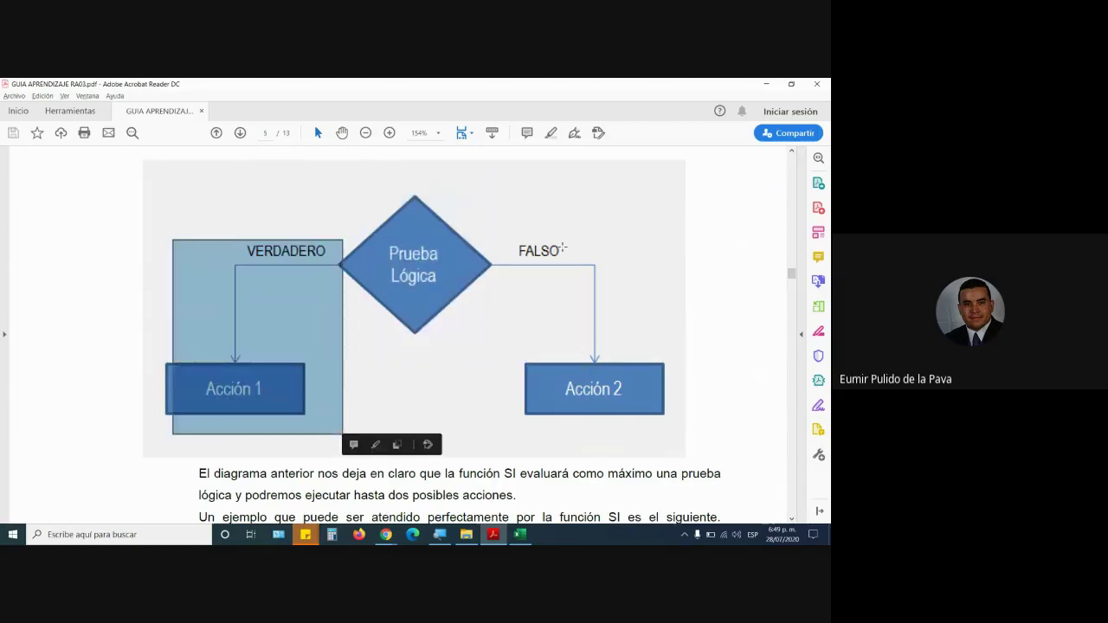
left_click_drag(532, 223, 679, 426)
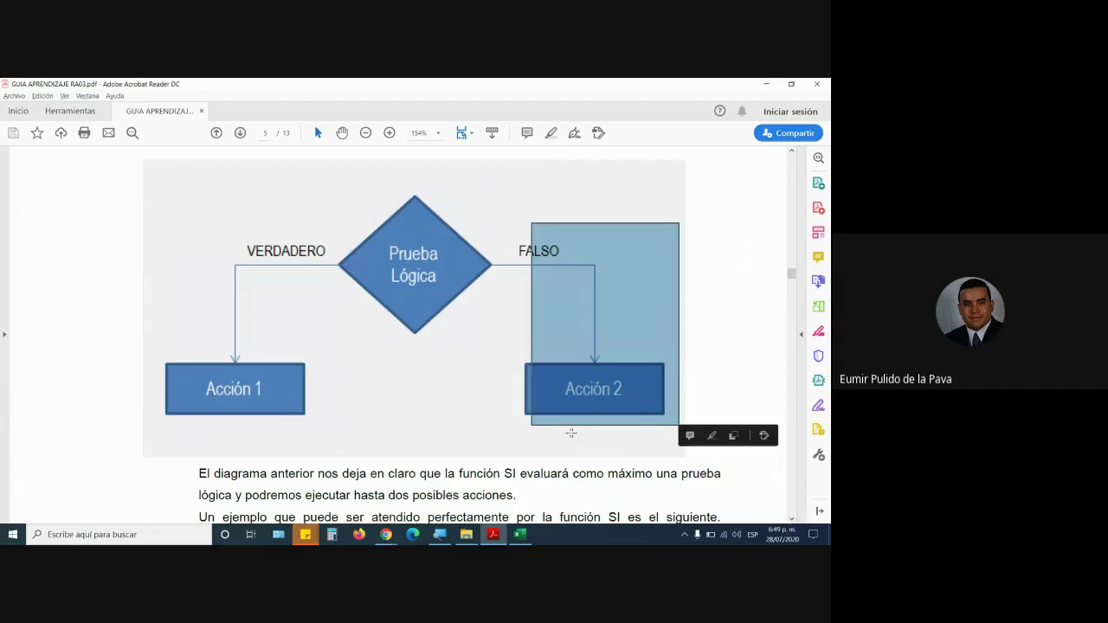
Step: Mark the text about two possible actions and the Acción 1 and Acción 2 boxes
scroll(572, 433, "down", 3)
scroll(571, 432, "down", 2)
left_click_drag(199, 286, 700, 288)
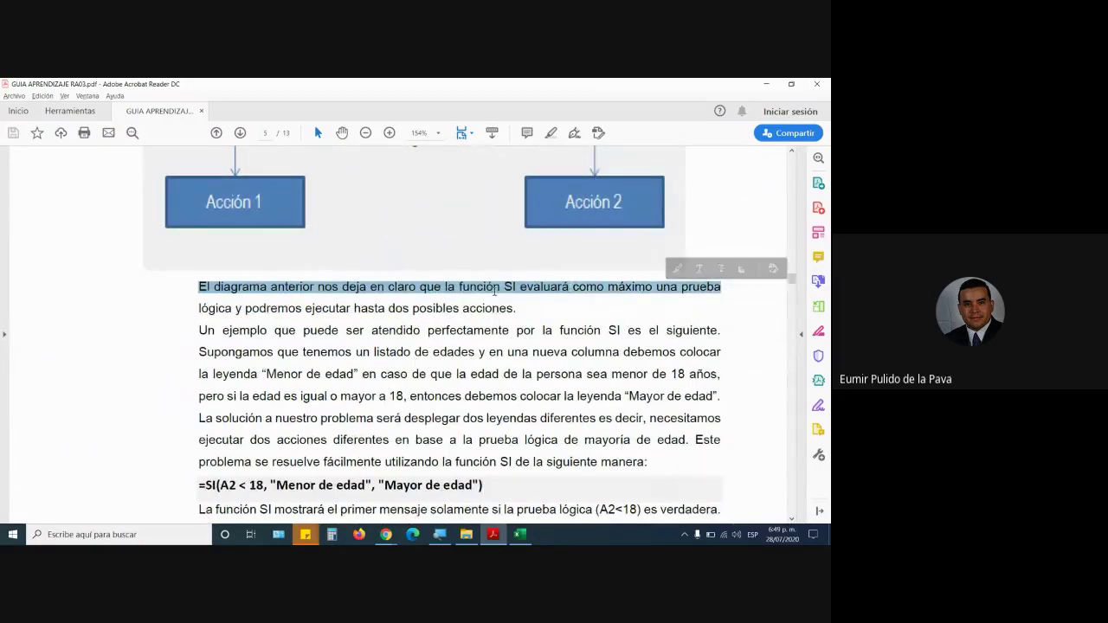
left_click_drag(245, 309, 516, 309)
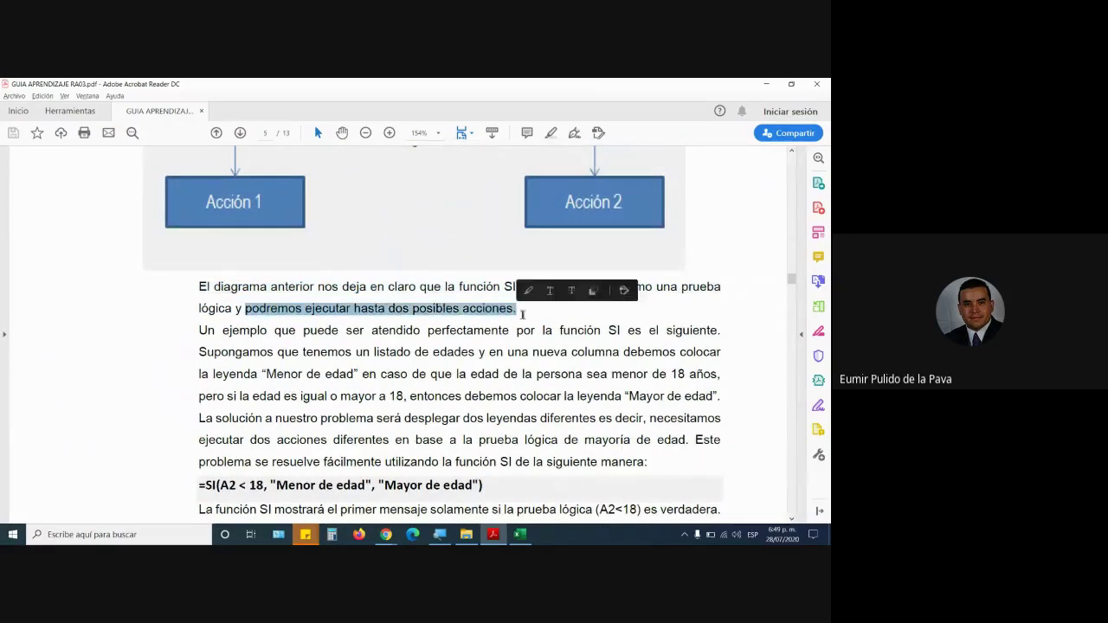
scroll(478, 334, "up", 3)
left_click_drag(165, 275, 350, 331)
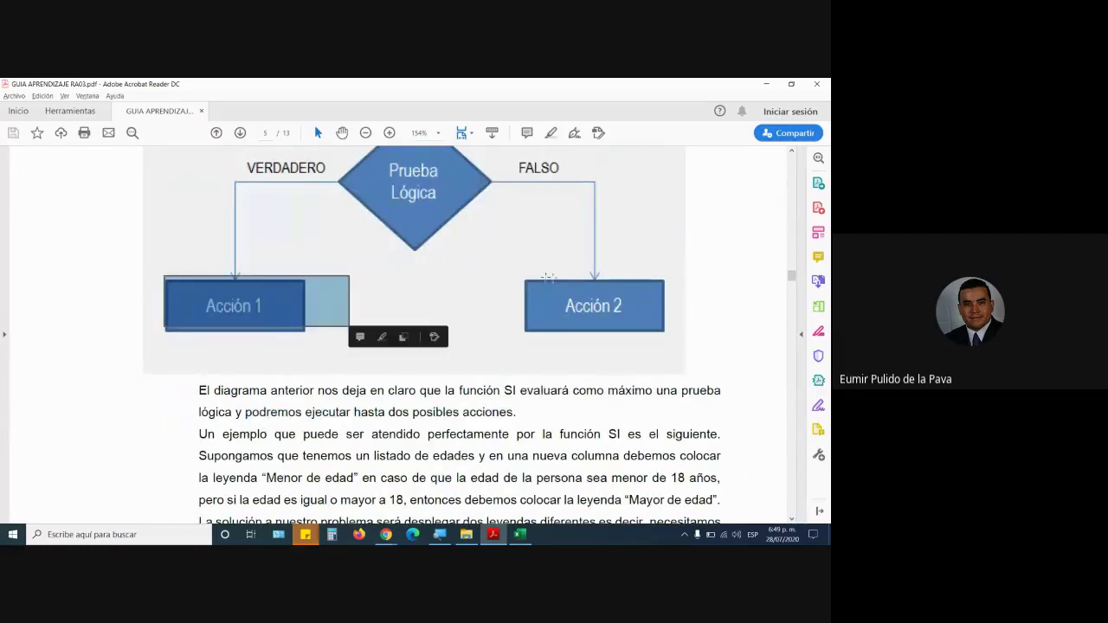
left_click_drag(542, 275, 681, 330)
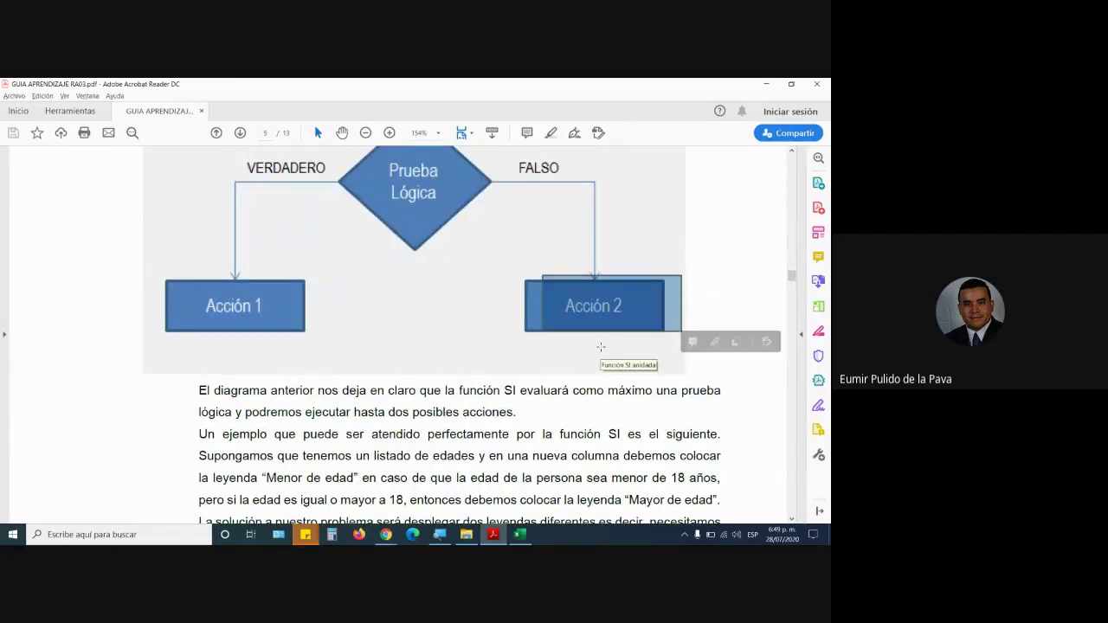
scroll(601, 346, "down", 1)
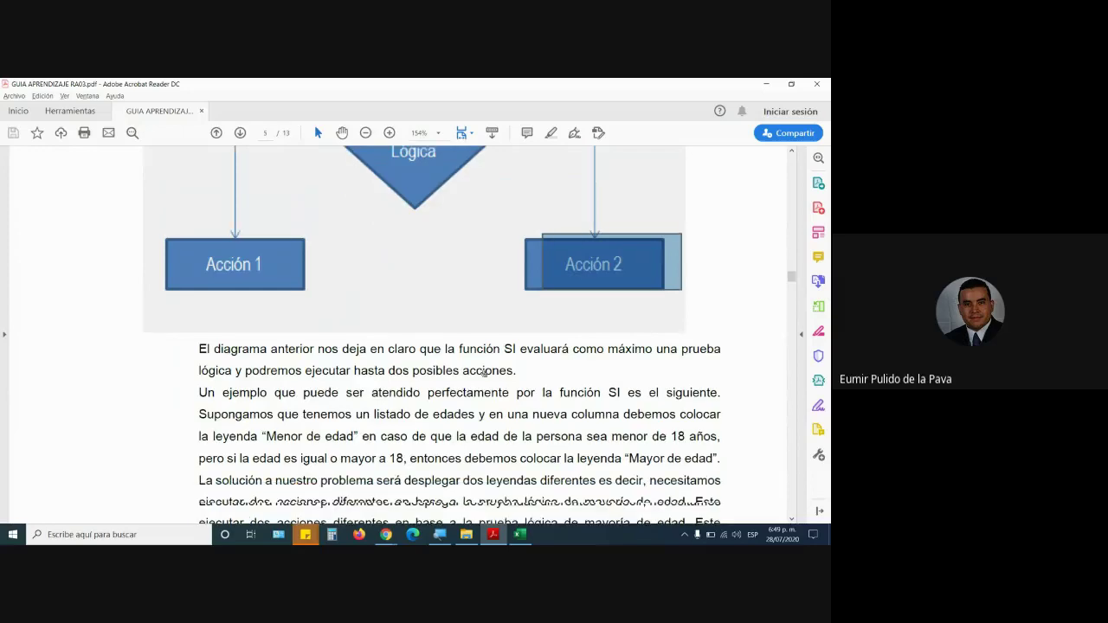
Step: Mark the SI formula's test A2 < 18 and its "Menor de edad"/"Mayor de edad" arguments
scroll(563, 461, "down", 2)
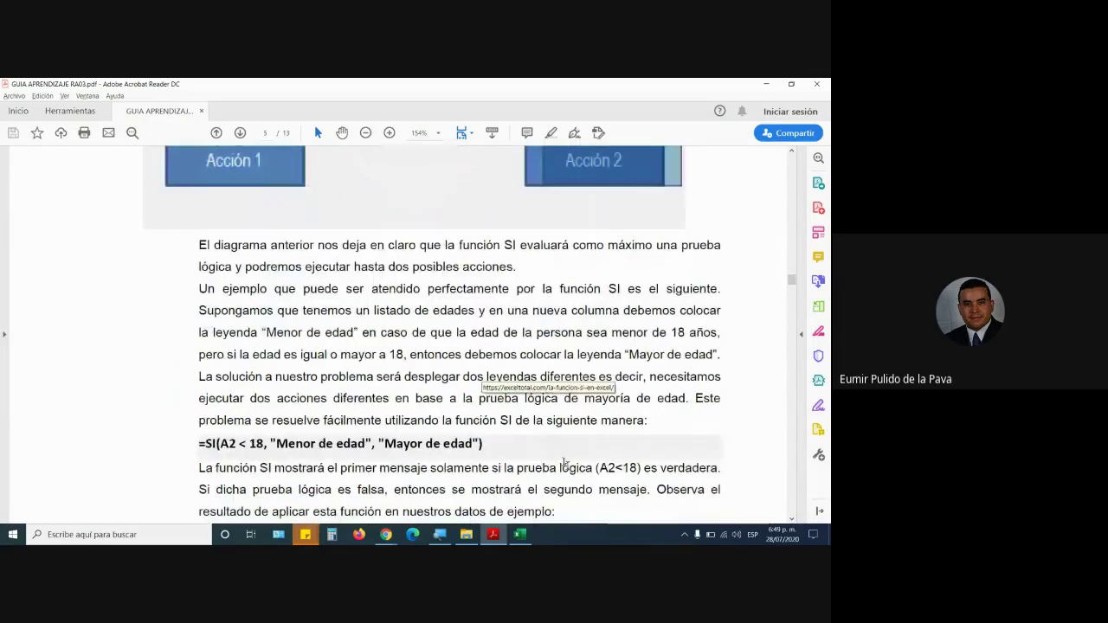
scroll(563, 461, "down", 1)
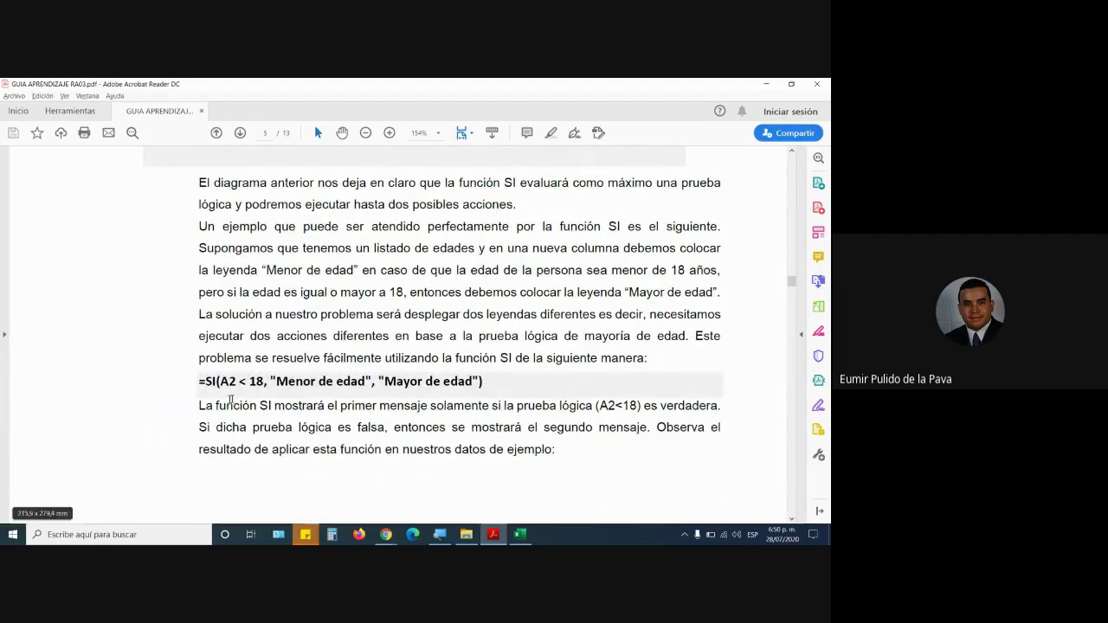
left_click_drag(199, 382, 374, 382)
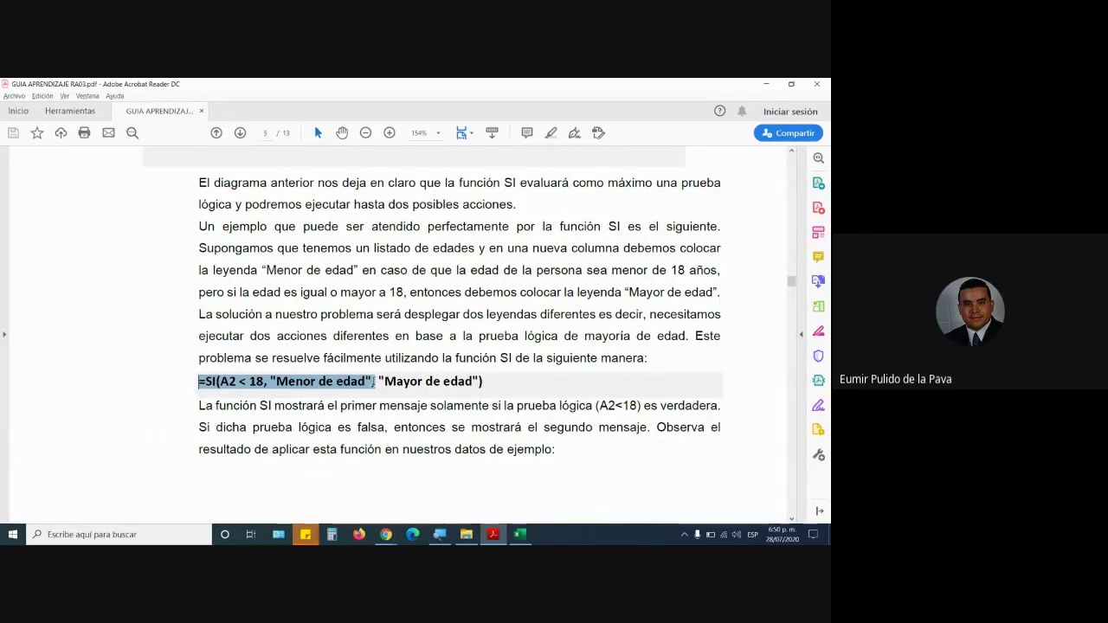
left_click_drag(374, 382, 489, 381)
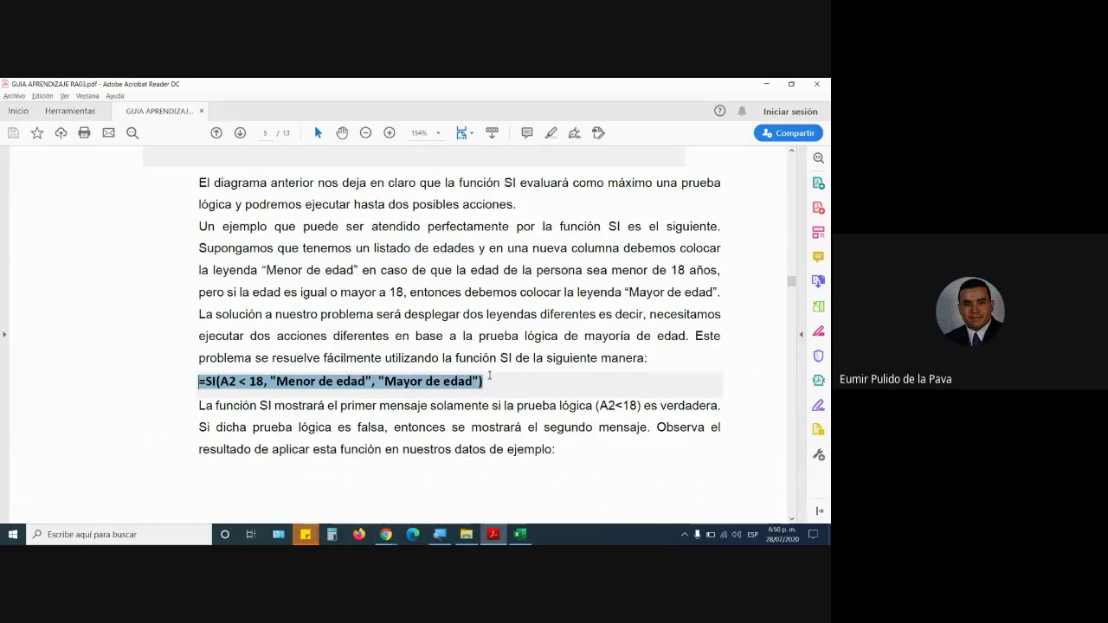
left_click_drag(219, 381, 368, 382)
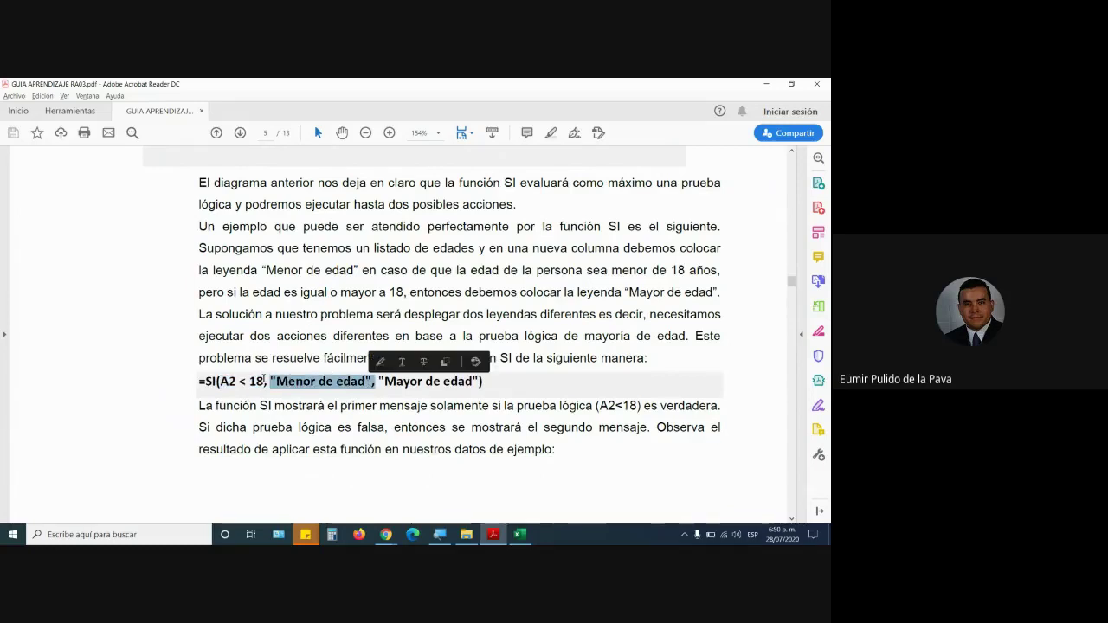
left_click_drag(219, 381, 261, 382)
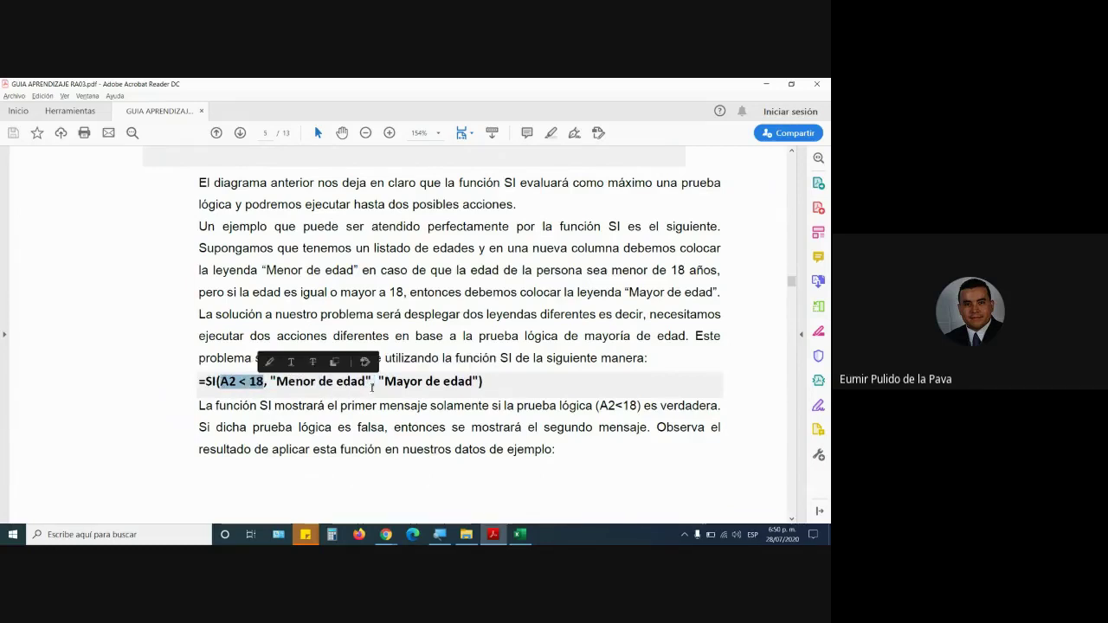
left_click_drag(378, 381, 482, 382)
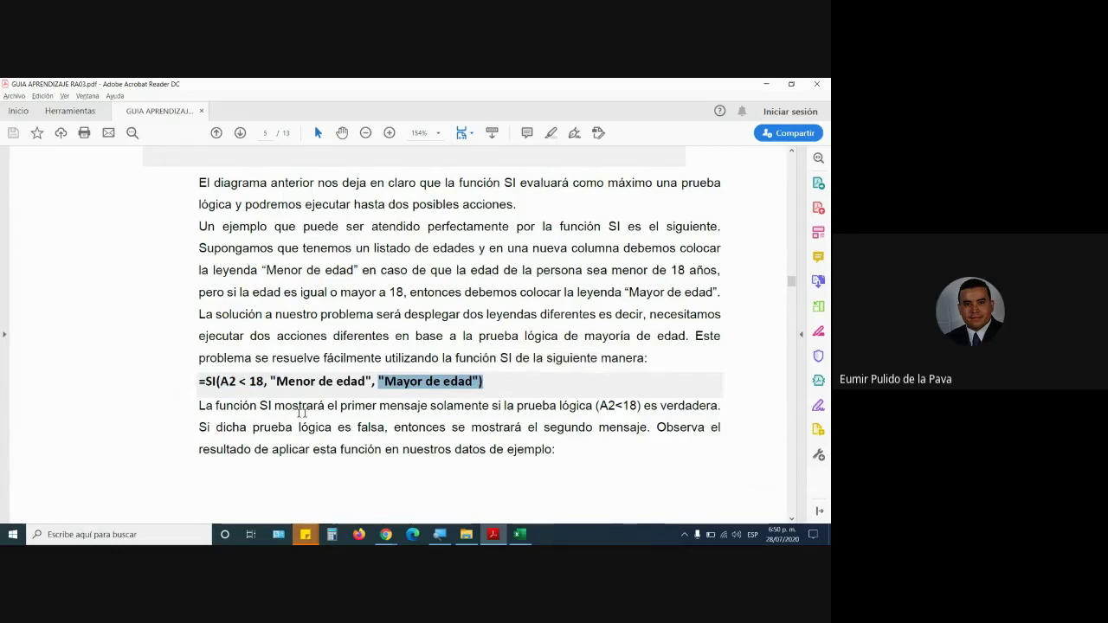
mouse_move(197, 382)
left_mouse_down()
mouse_move(533, 382)
mouse_move(487, 382)
left_mouse_up()
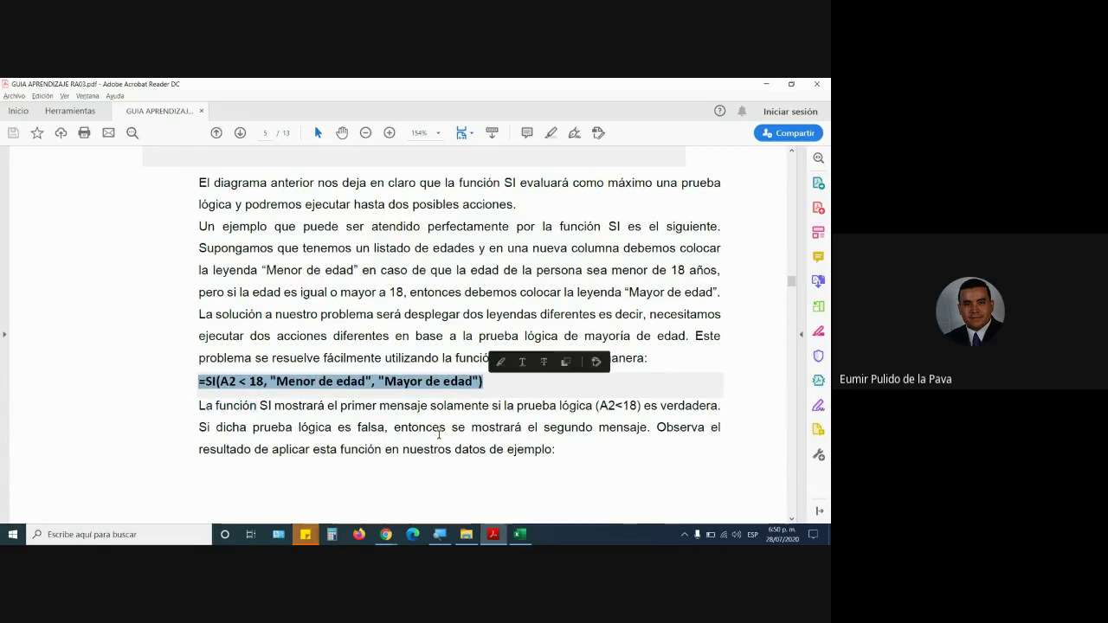
scroll(439, 442, "down", 3)
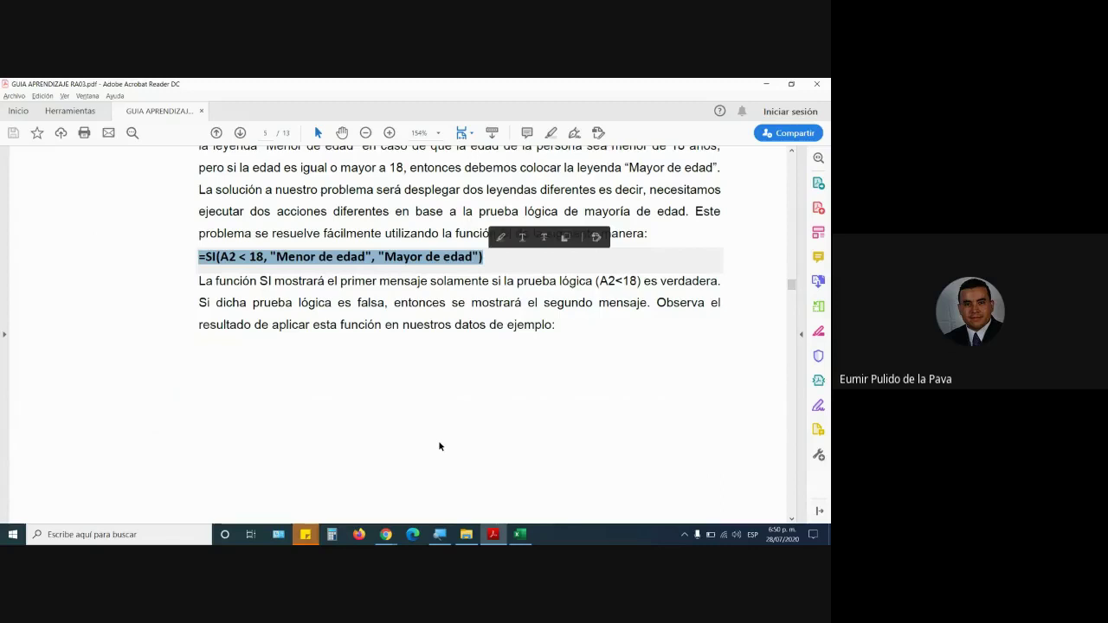
scroll(439, 447, "down", 5)
Step: Copy the VALOR table A1:B11's formatting in Excel and add a new sheet
key("alt+Tab")
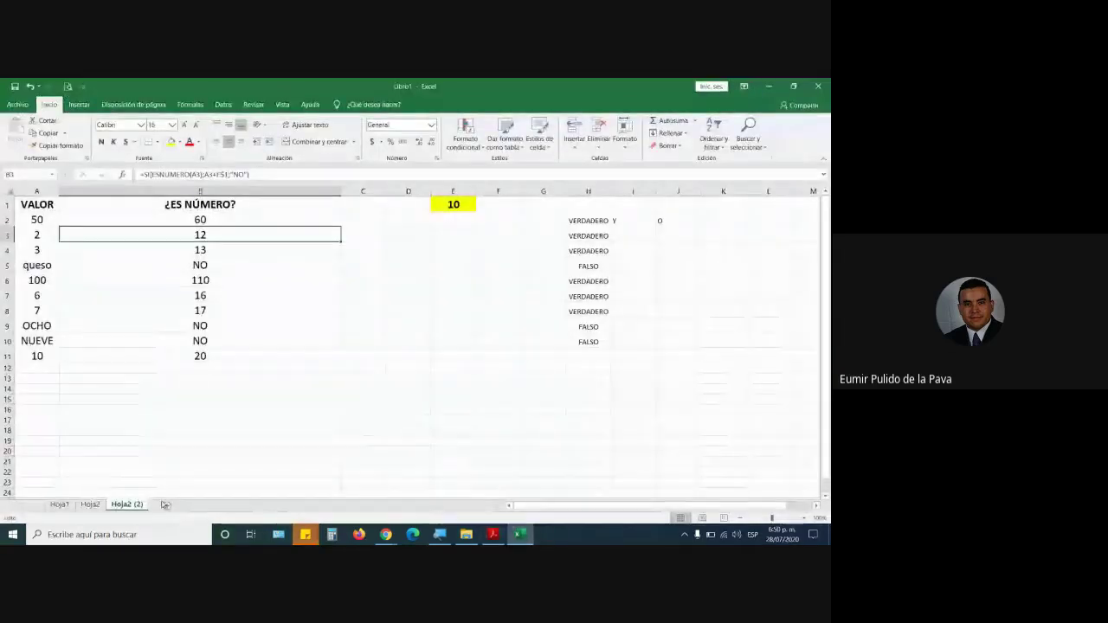
left_click_drag(36, 205, 200, 356)
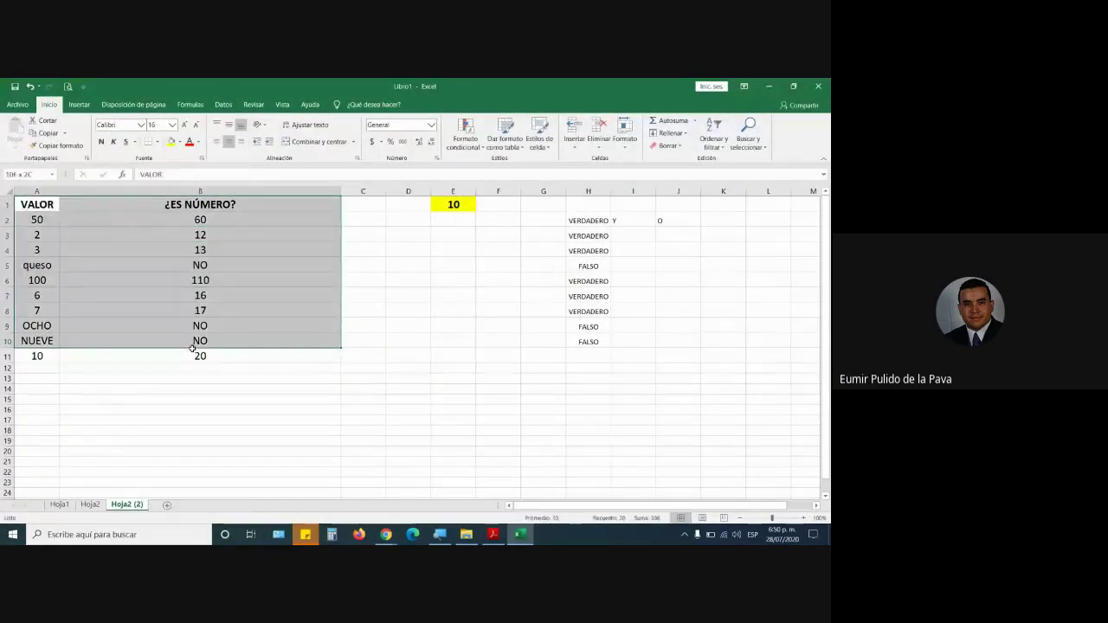
left_click(54, 145)
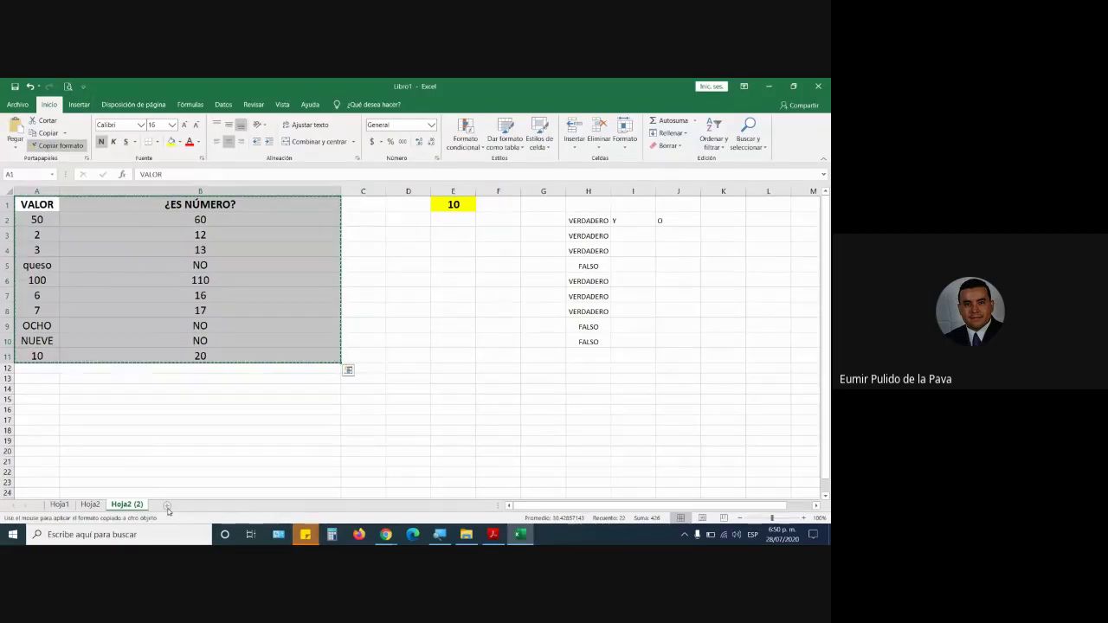
left_click(167, 506)
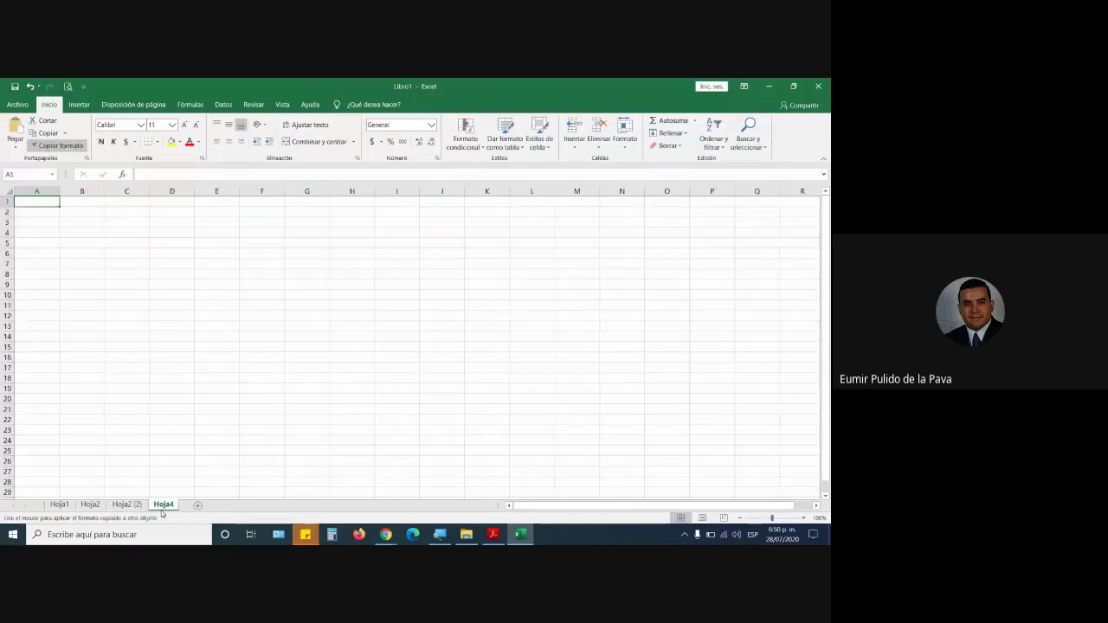
Step: Apply the copied formatting on Hoja4 and add headers EDAD and DESCRIPCIÓN, fitting column B
left_click(34, 198)
key("alt+Tab")
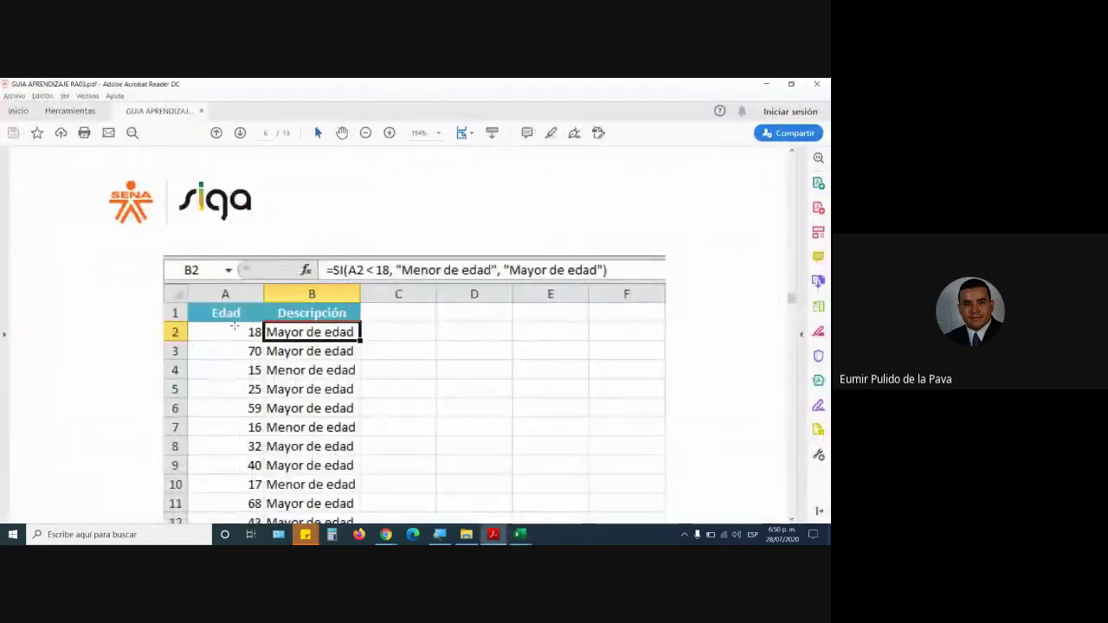
key("alt+Tab")
left_click(39, 203)
type("edad")
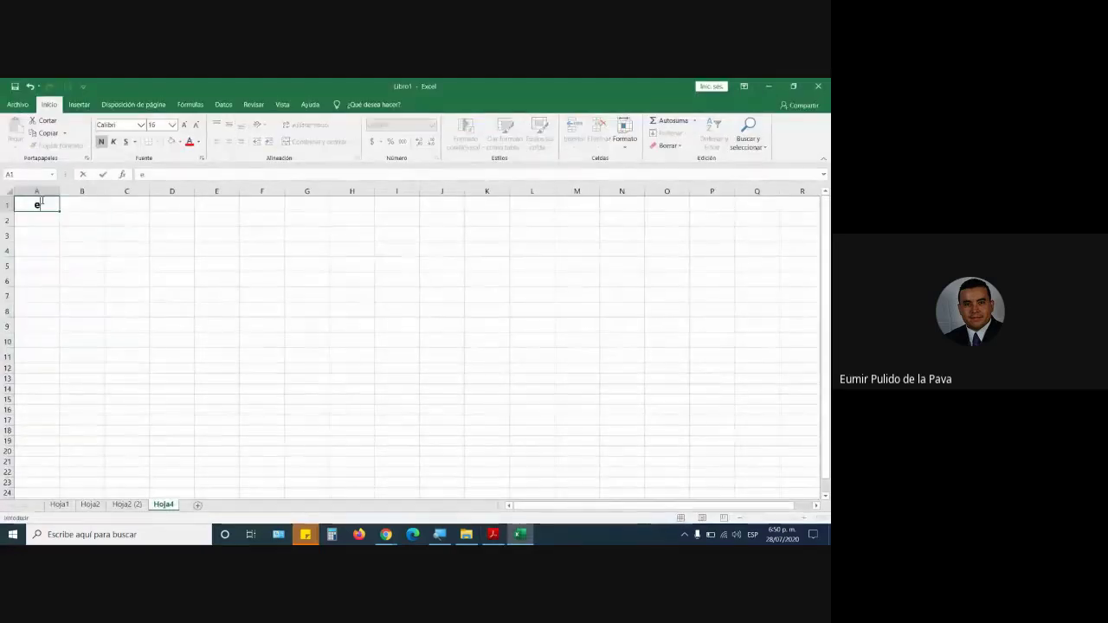
key("BackSpace")
key("BackSpace")
key("BackSpace")
type("EDAD")
key("Tab")
type("D")
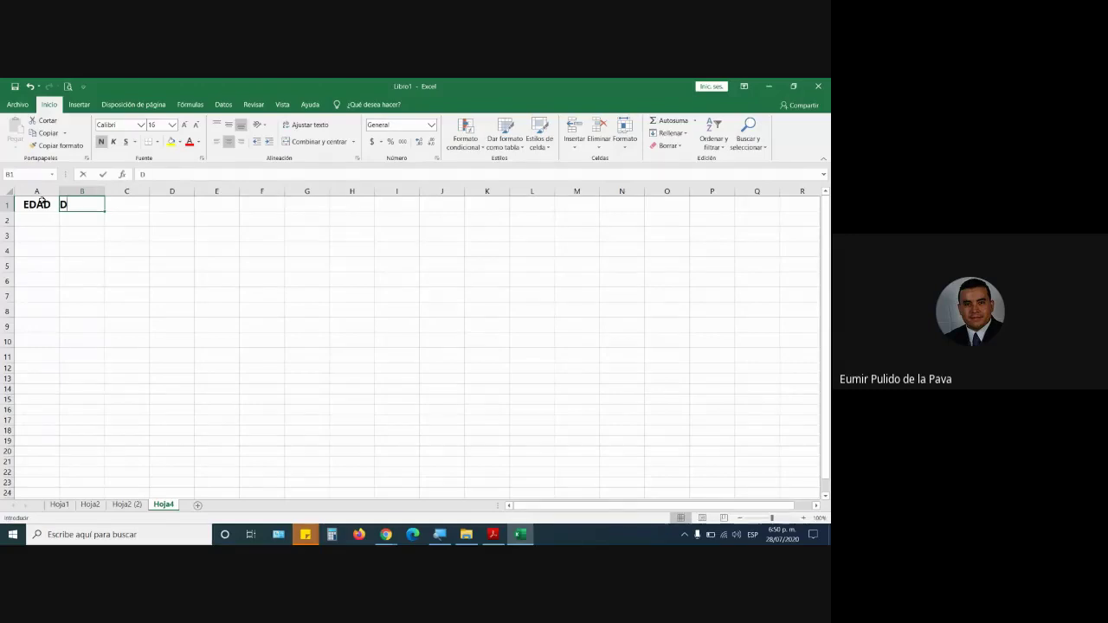
type("ESCRIPCION")
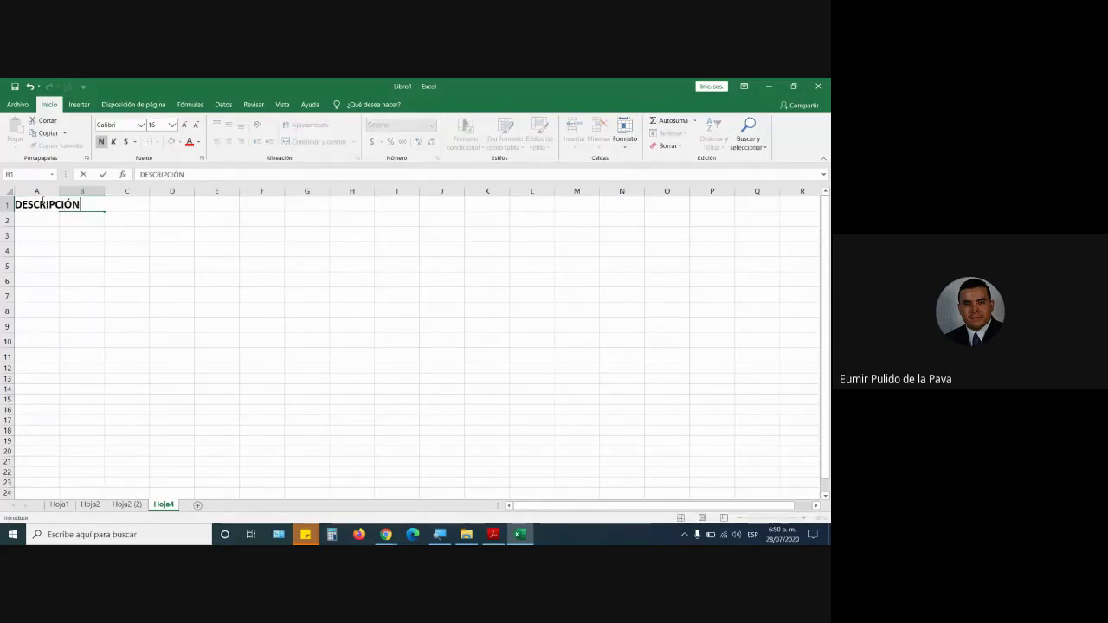
left_click(110, 200)
double_click(104, 190)
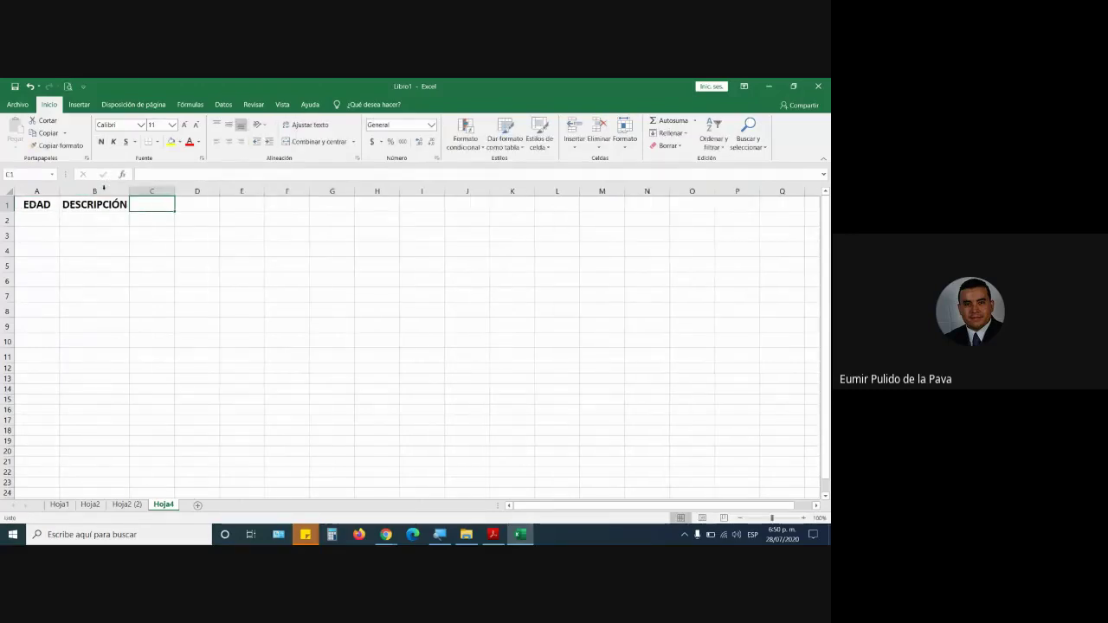
Step: Enter the ages 18, 17, 25, 40, 17, 15 and 50 down column A from A2
left_click(45, 218)
type("18")
key("Return")
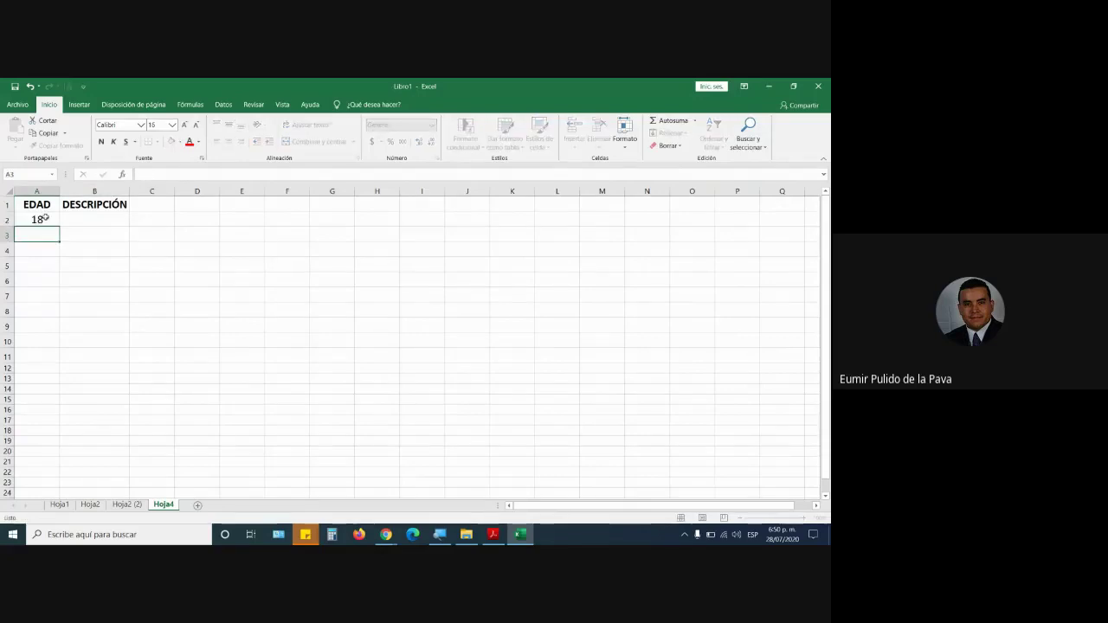
type("17")
key("Return")
type("25")
key("Return")
type("40")
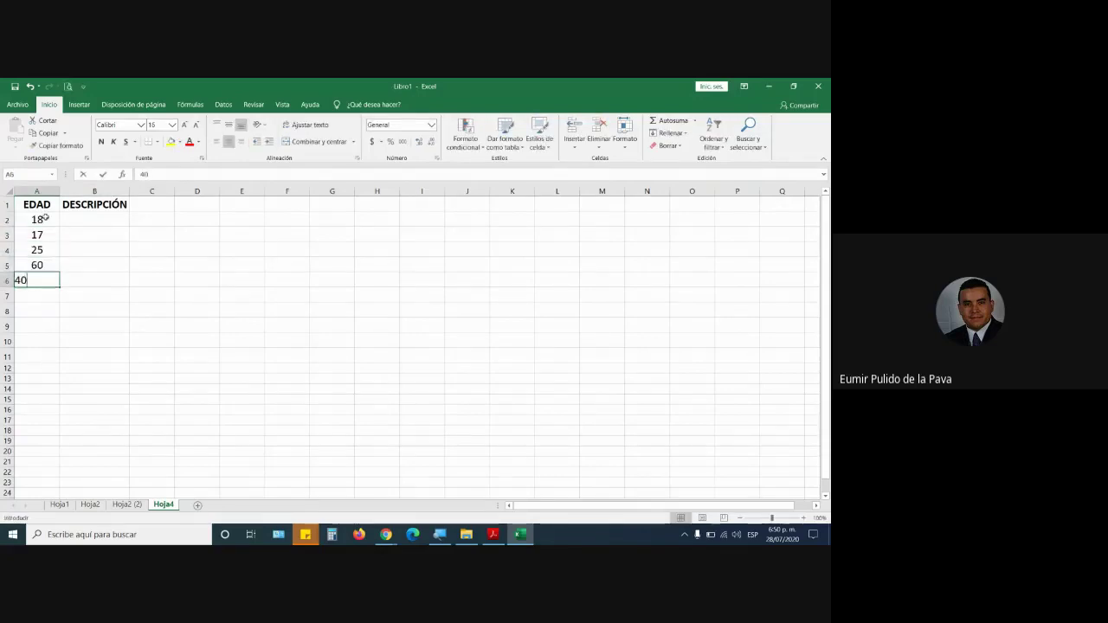
key("Return")
type("17")
key("Return")
type("15")
key("Return")
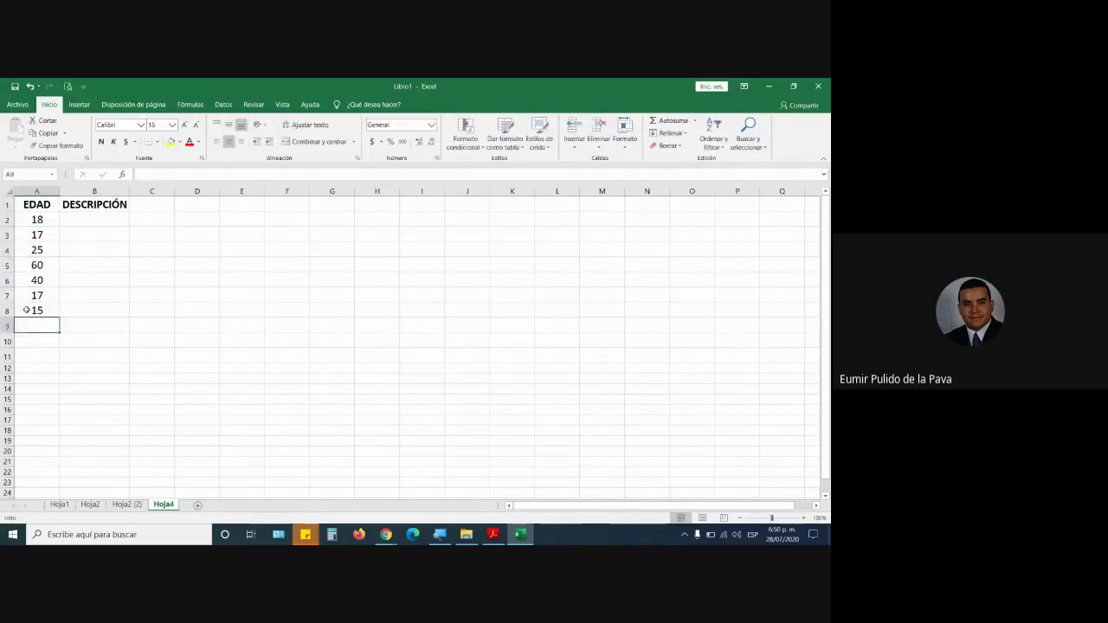
type("50")
key("Return")
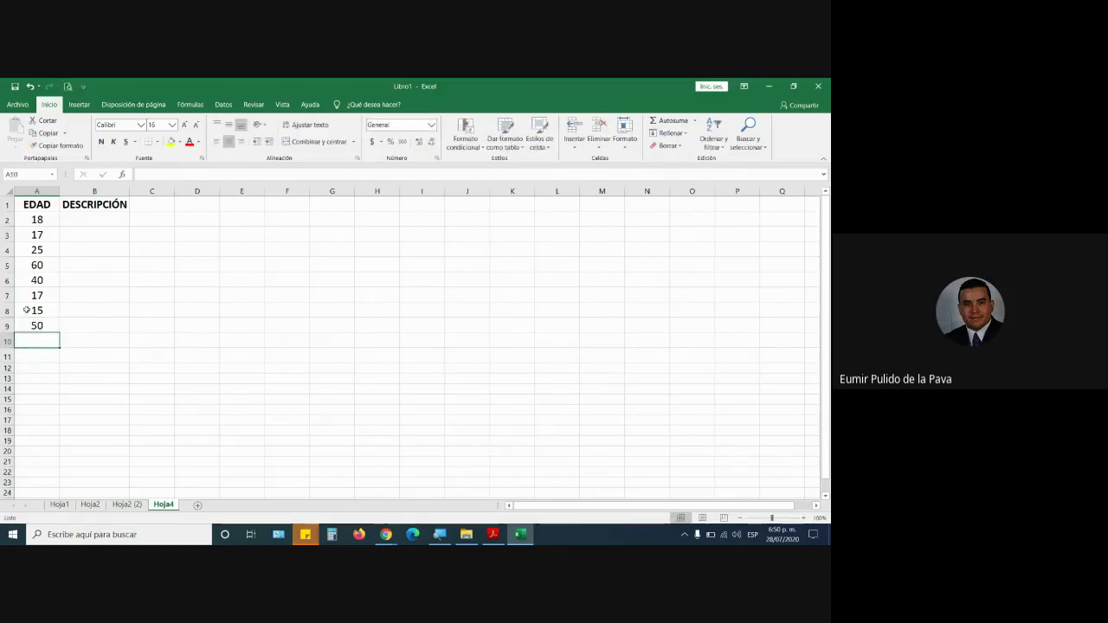
key("alt+Tab")
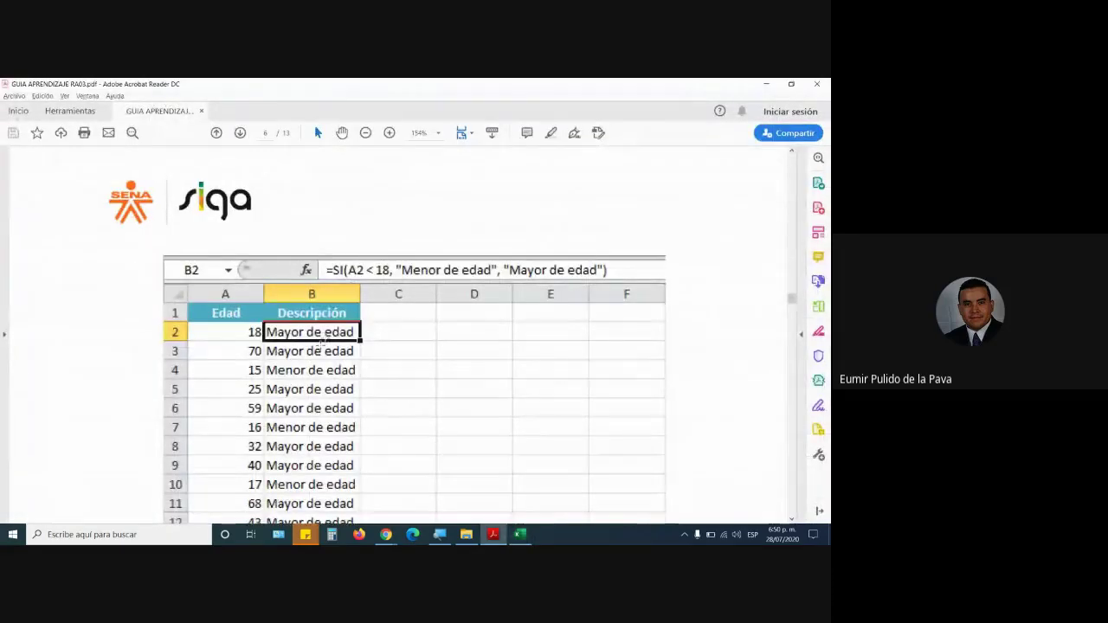
Step: Copy the guide's =SI(A2 < 18, "Menor de edad", "Mayor de edad") formula
scroll(294, 296, "up", 5)
scroll(294, 296, "up", 3)
scroll(294, 296, "up", 2)
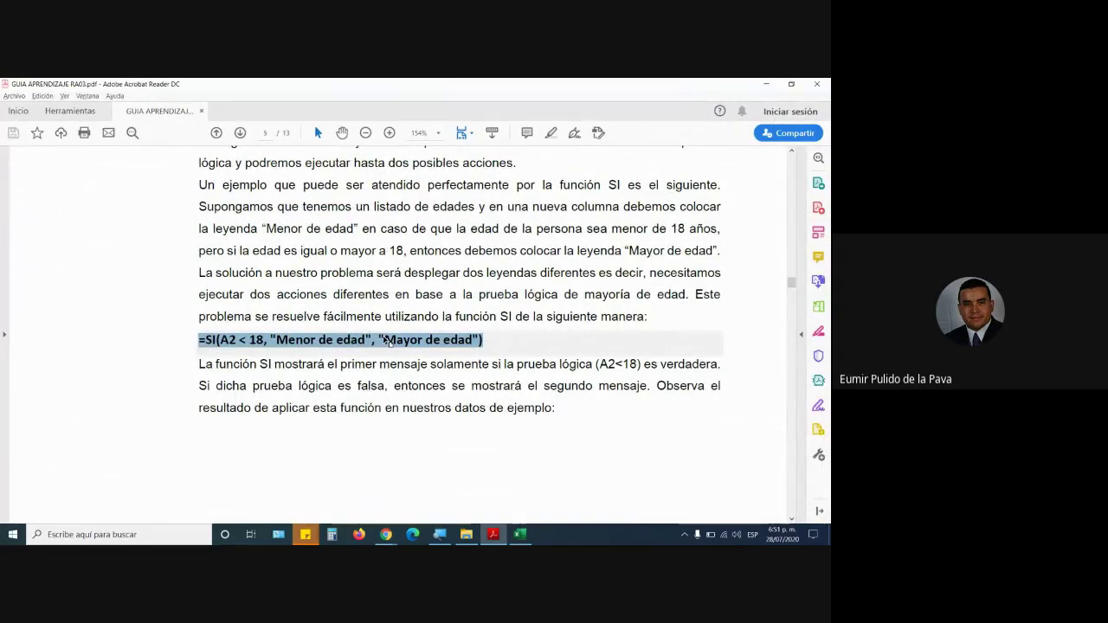
right_click(247, 344)
left_click(270, 355)
Step: Widen the DESCRIPCIÓN column and paste the copied SI formula into B2
key("alt+Tab")
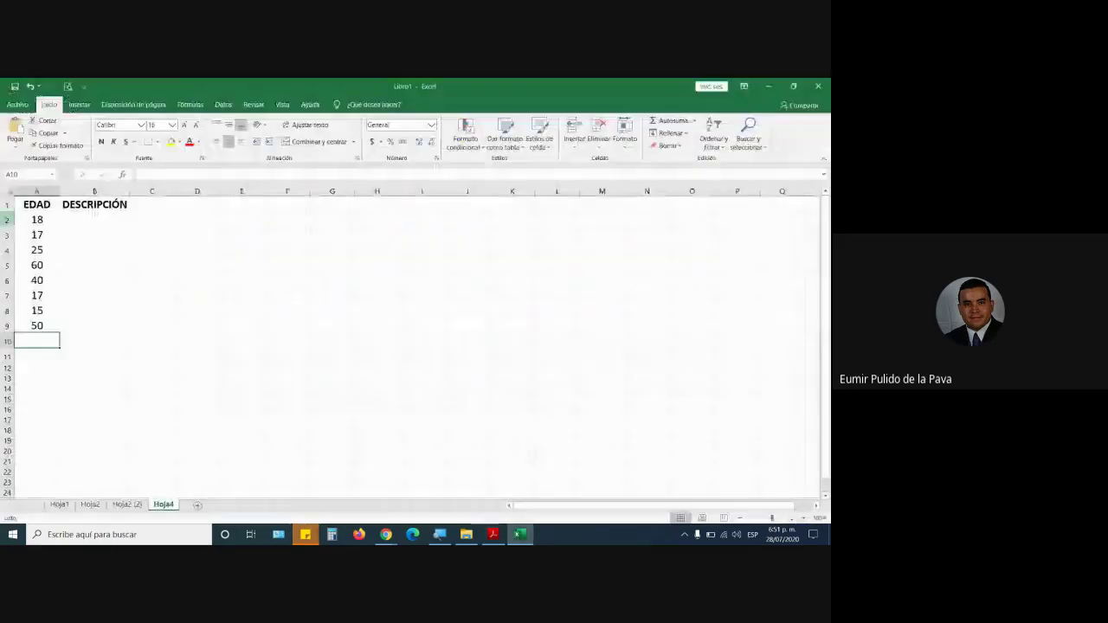
left_click(107, 220)
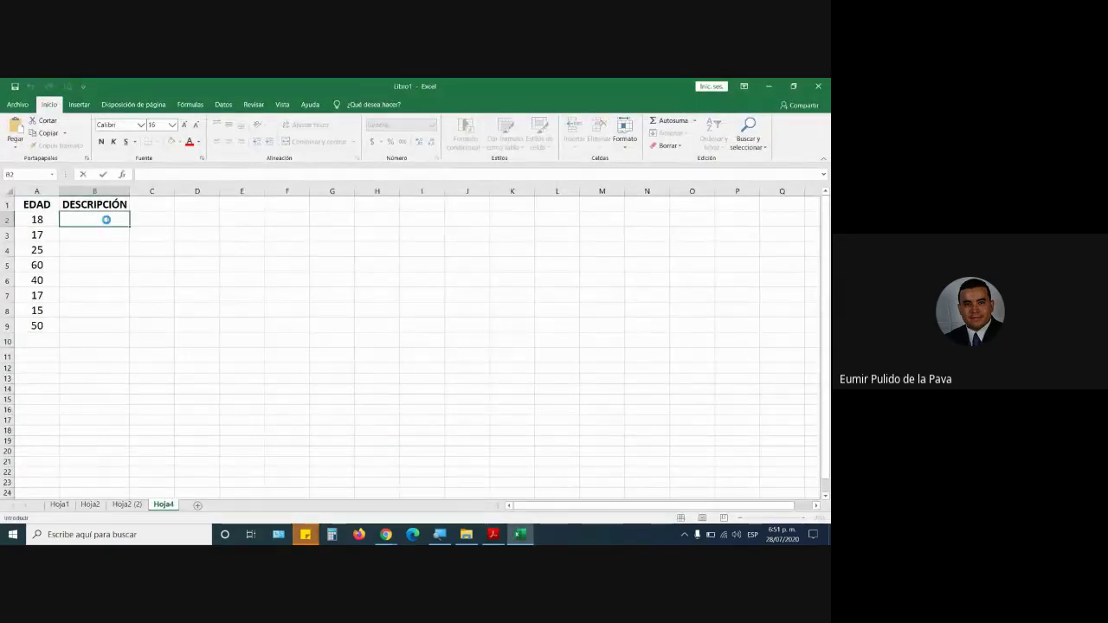
double_click(107, 220)
key("ctrl+v")
key("Escape")
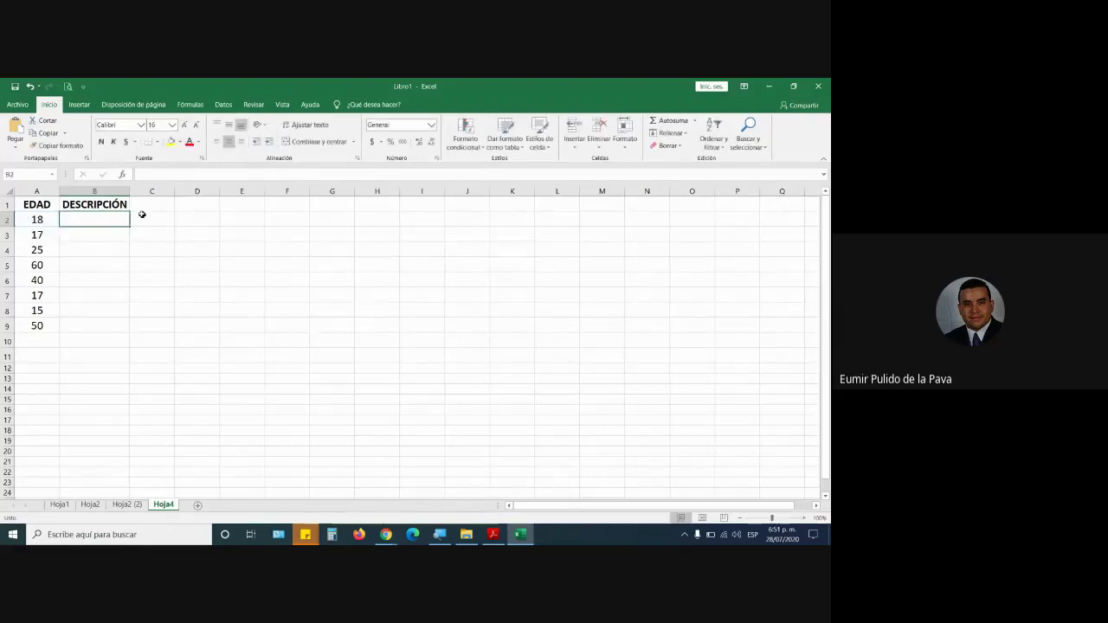
left_click_drag(130, 191, 399, 190)
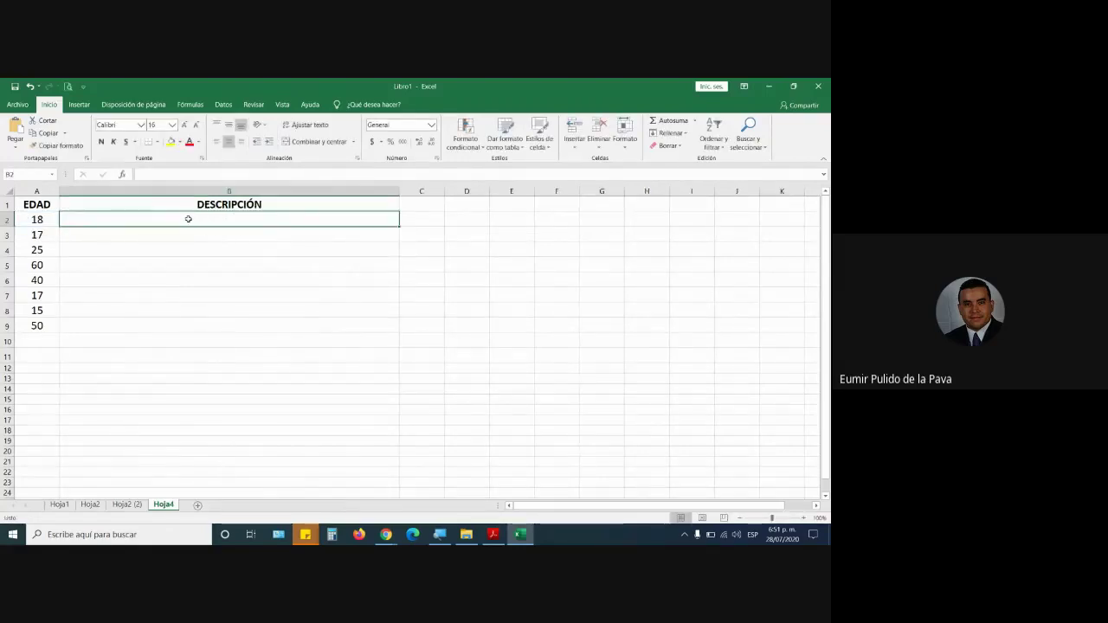
double_click(187, 222)
type("=SI(A2 < 18, \"Menor de edad\", \"Mayor de edad\")")
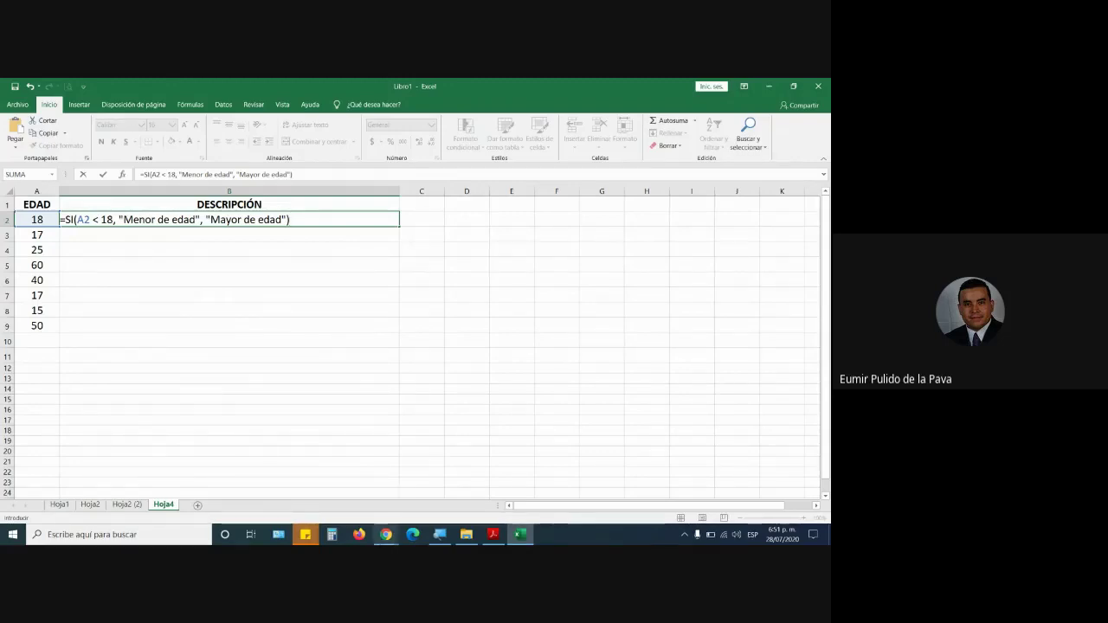
mouse_move(386, 535)
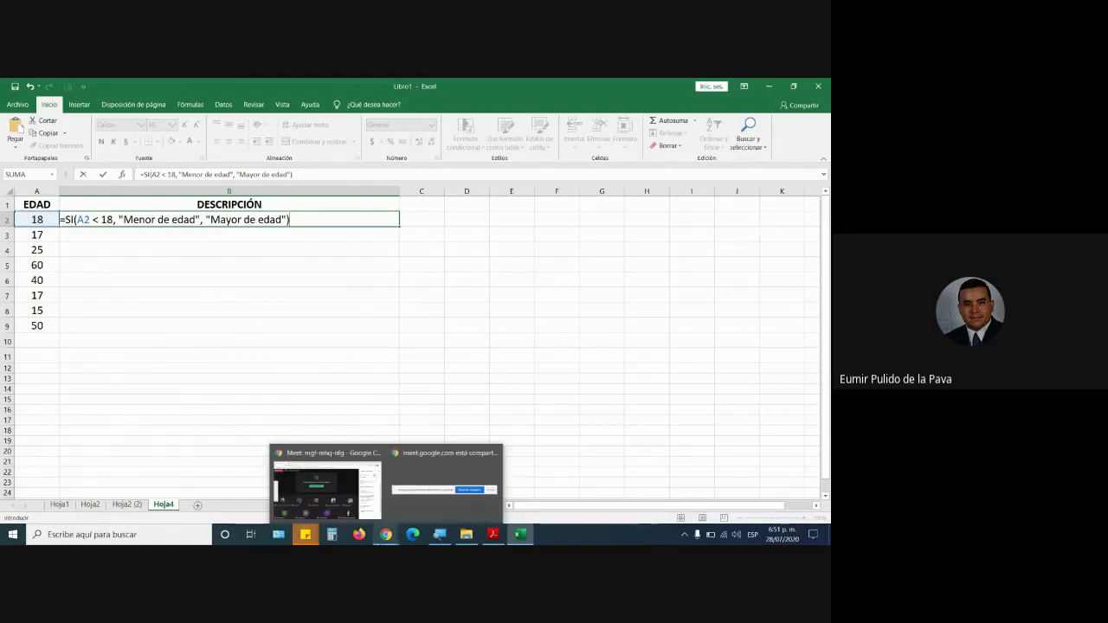
left_click(326, 490)
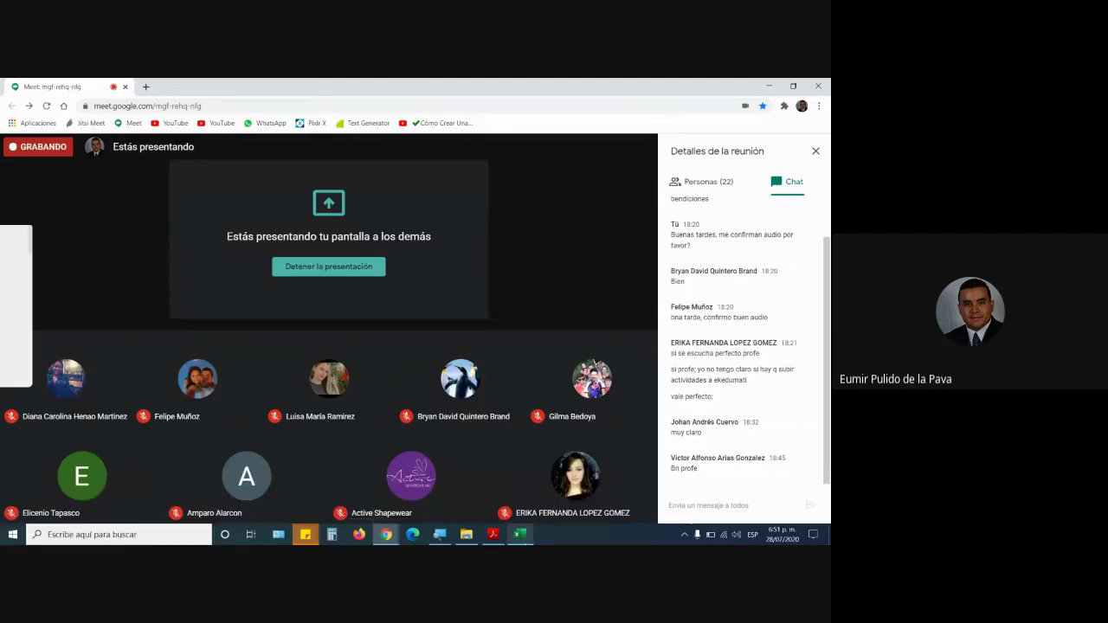
left_click(519, 534)
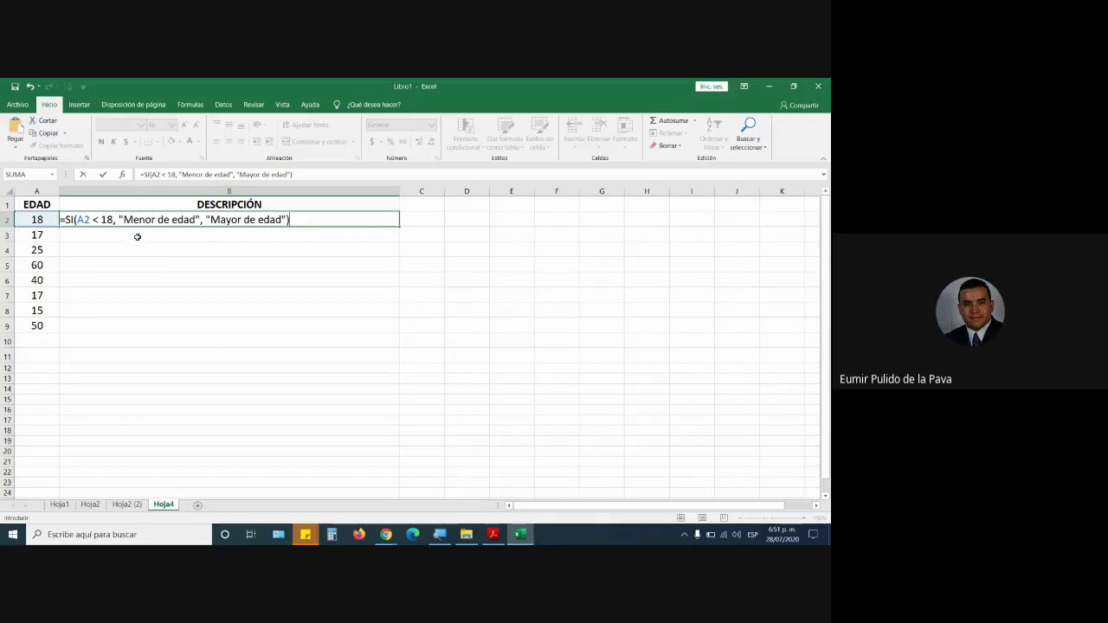
Step: Magnify the screen to 200% and enter the comma-separated SI formula in B2
left_click_drag(76, 220, 293, 222)
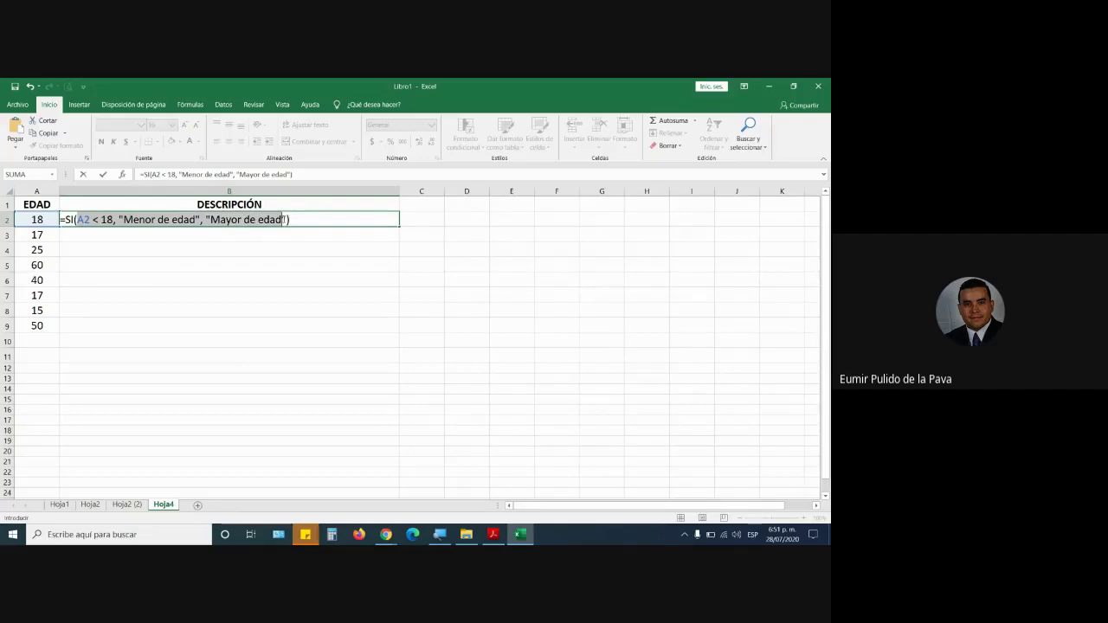
key("F2")
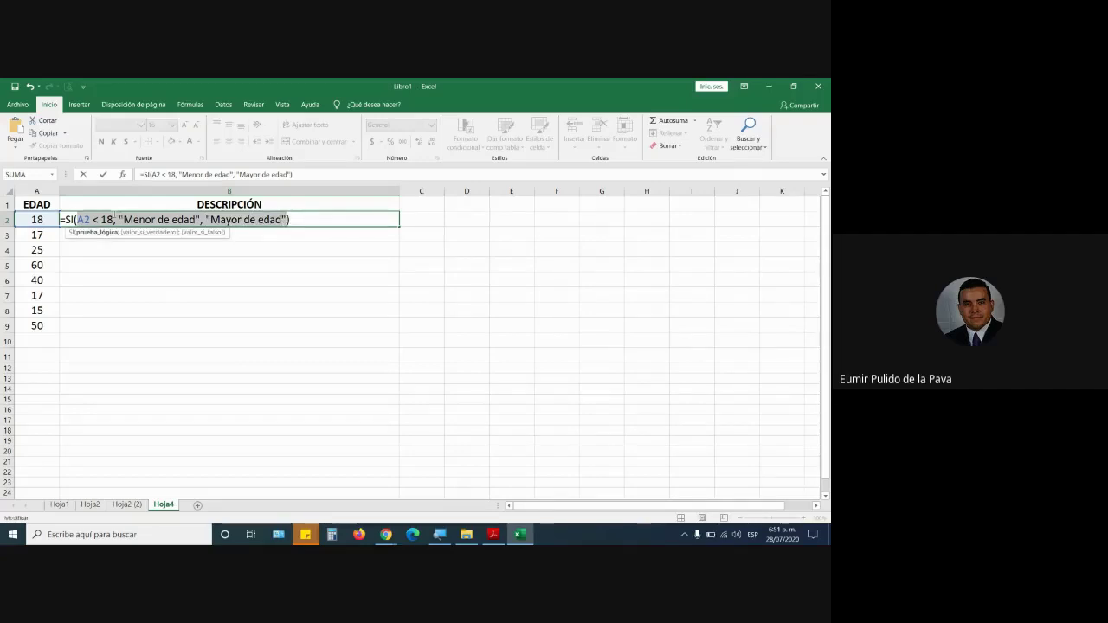
left_click(121, 220)
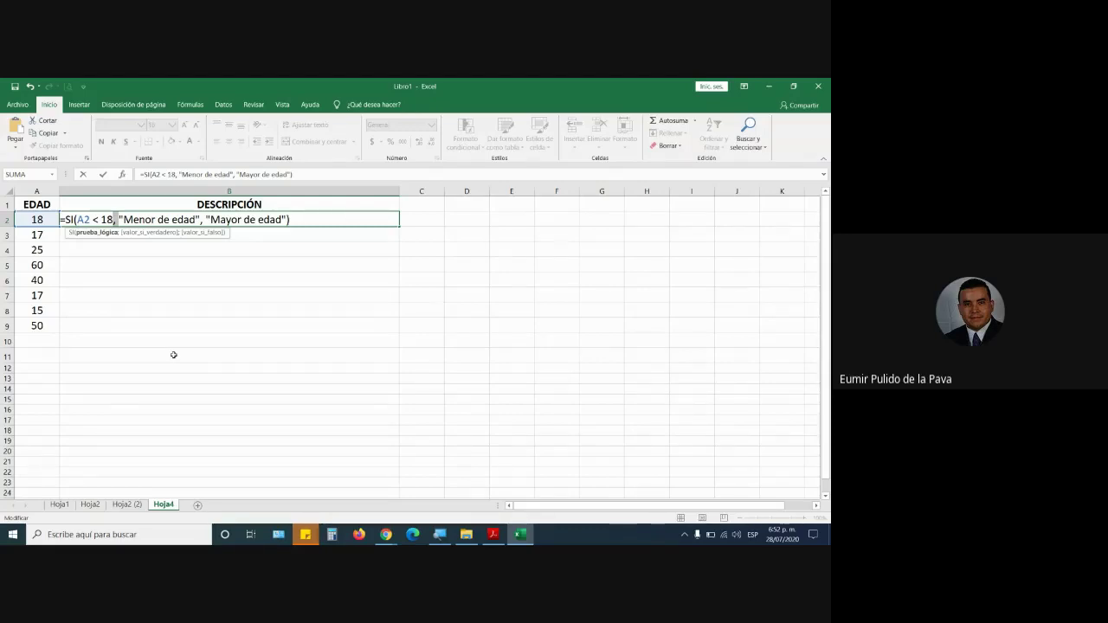
key("super+plus")
left_click(393, 486)
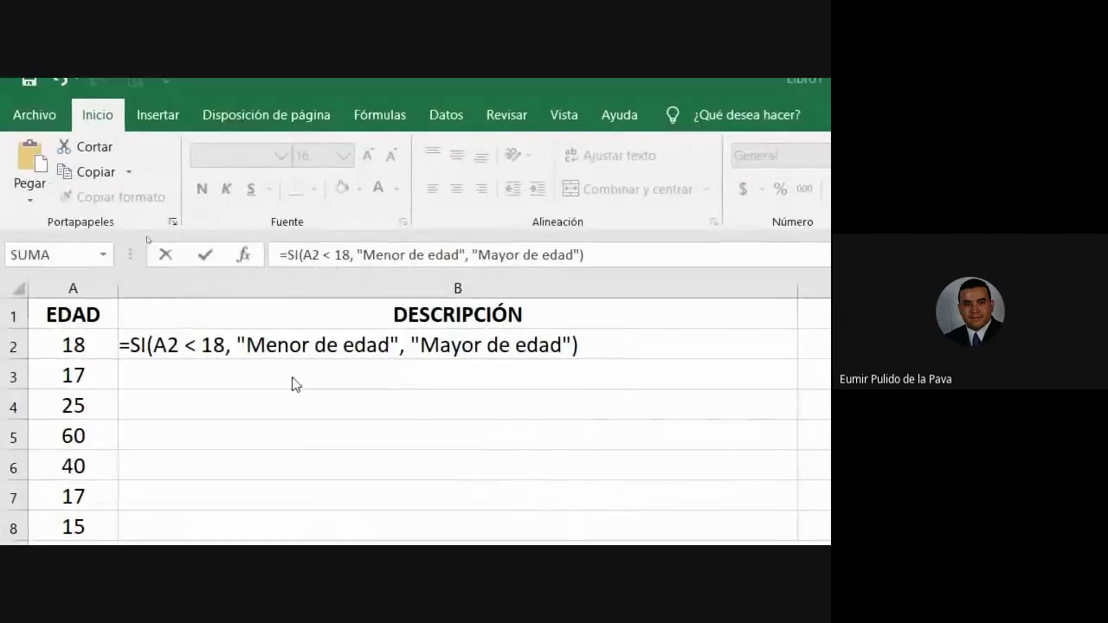
left_click(220, 355)
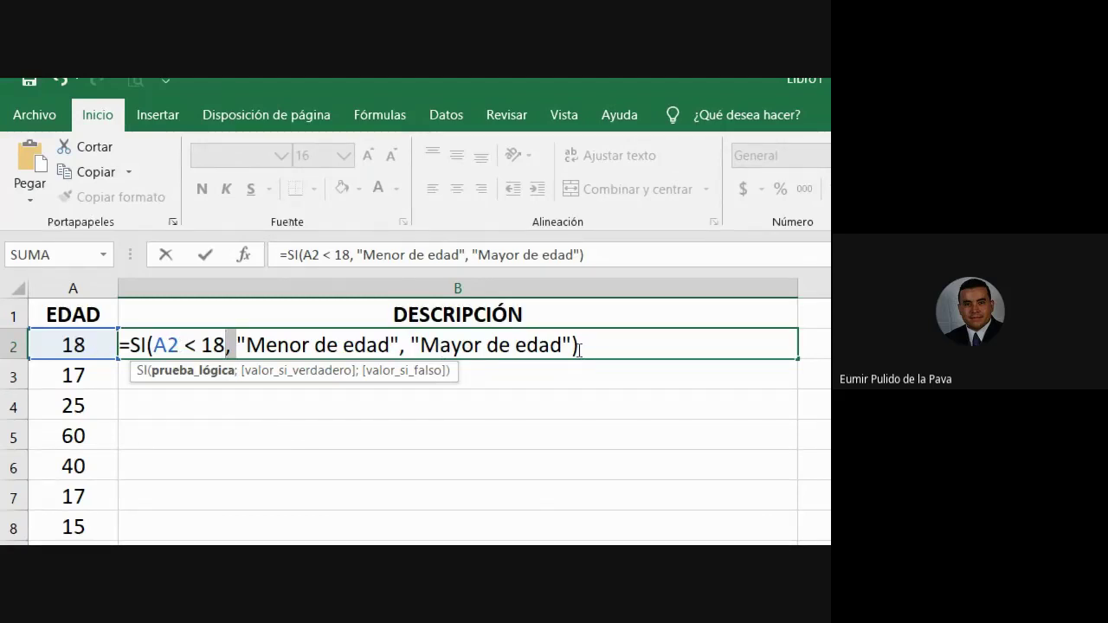
key("Return")
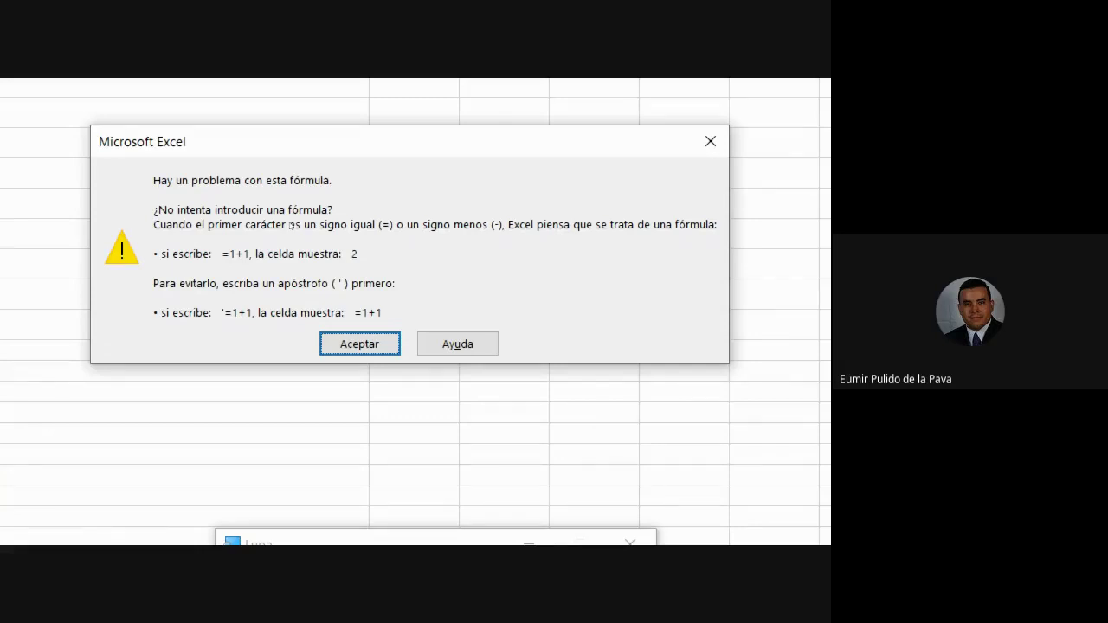
Step: Replace the commas after 18 and before "Mayor de edad" in B2's SI formula with semicolons, removing the stray comma
key("Return")
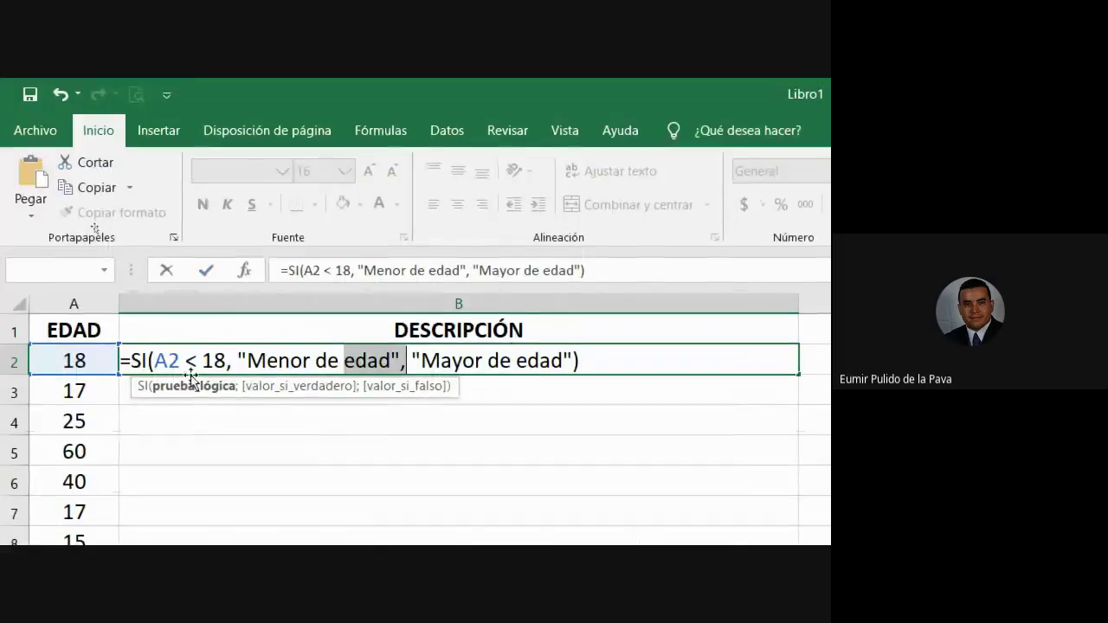
left_click(187, 362)
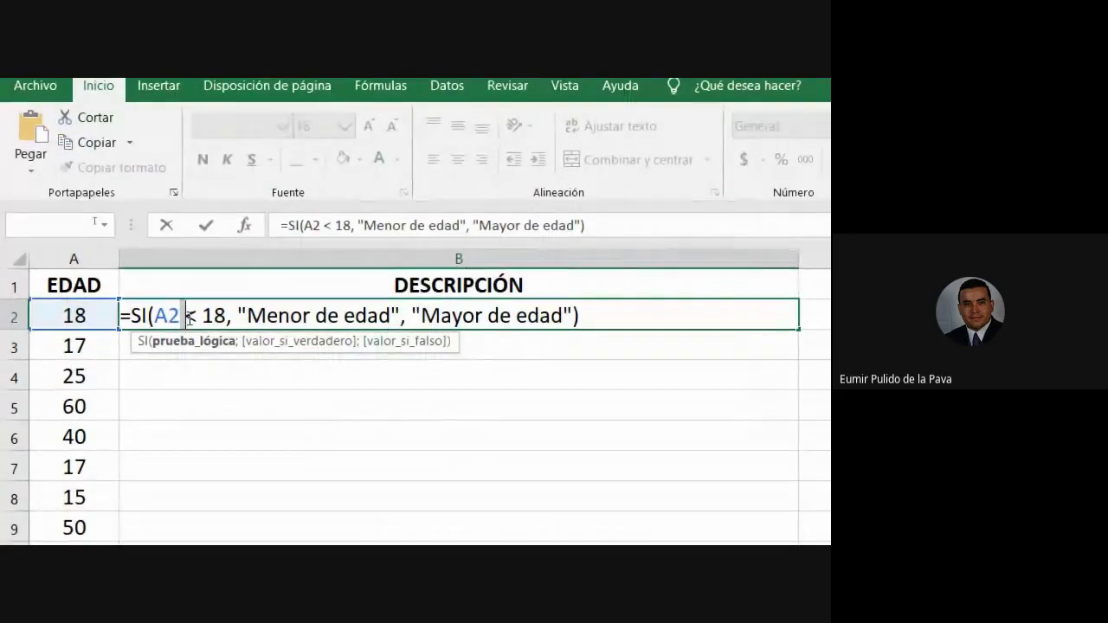
key("Right")
key("Right")
key("Right")
key("Right")
key("Right")
key("Right")
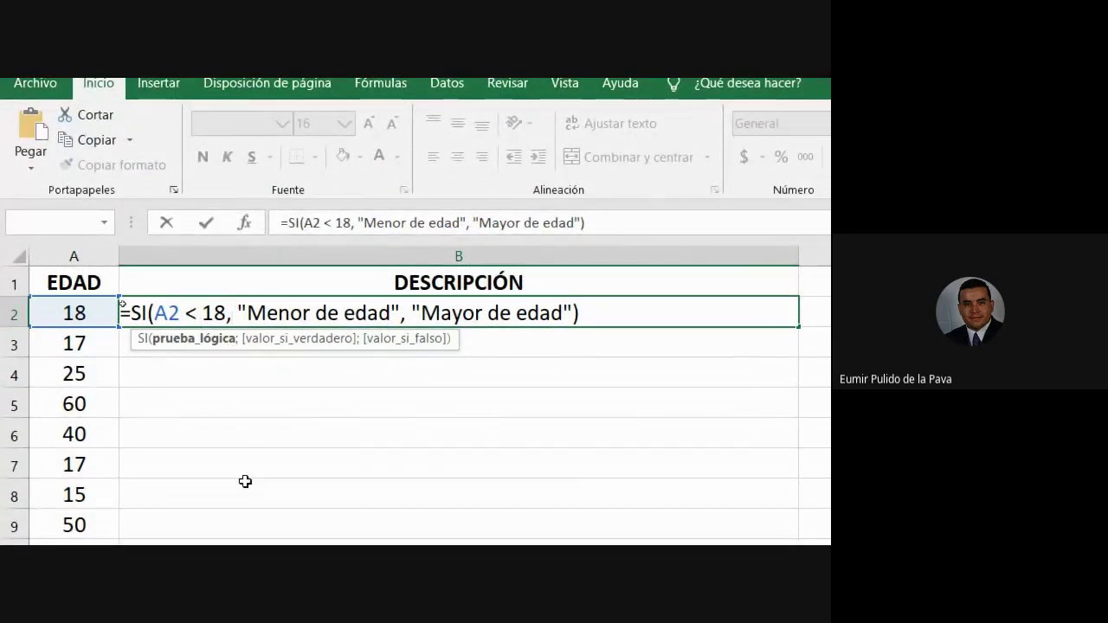
key("BackSpace")
type(";")
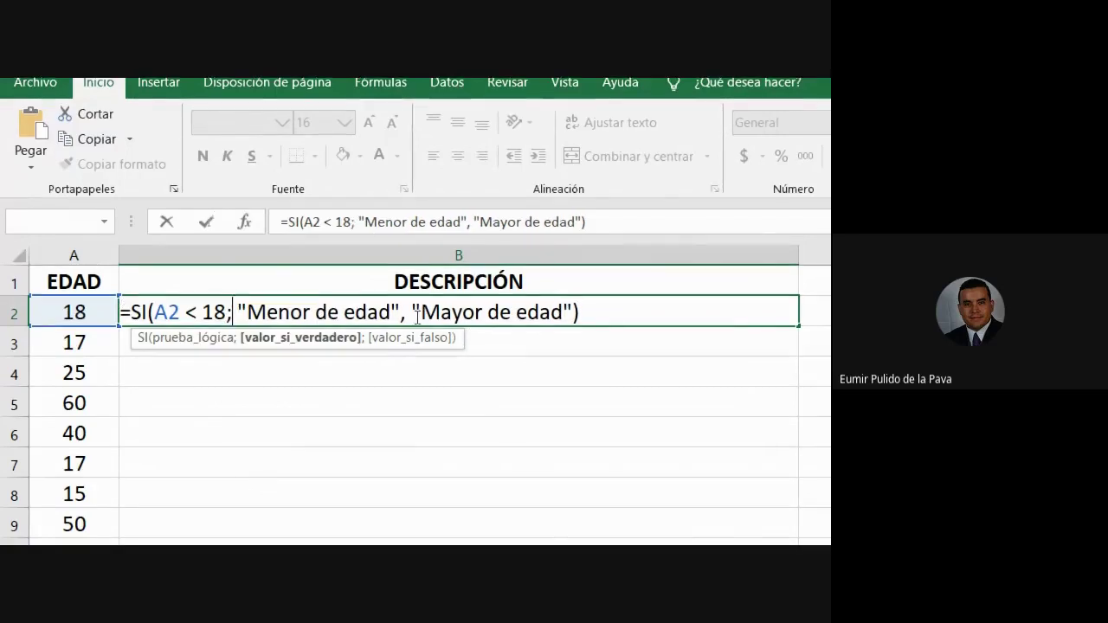
left_click(415, 313)
key("BackSpace")
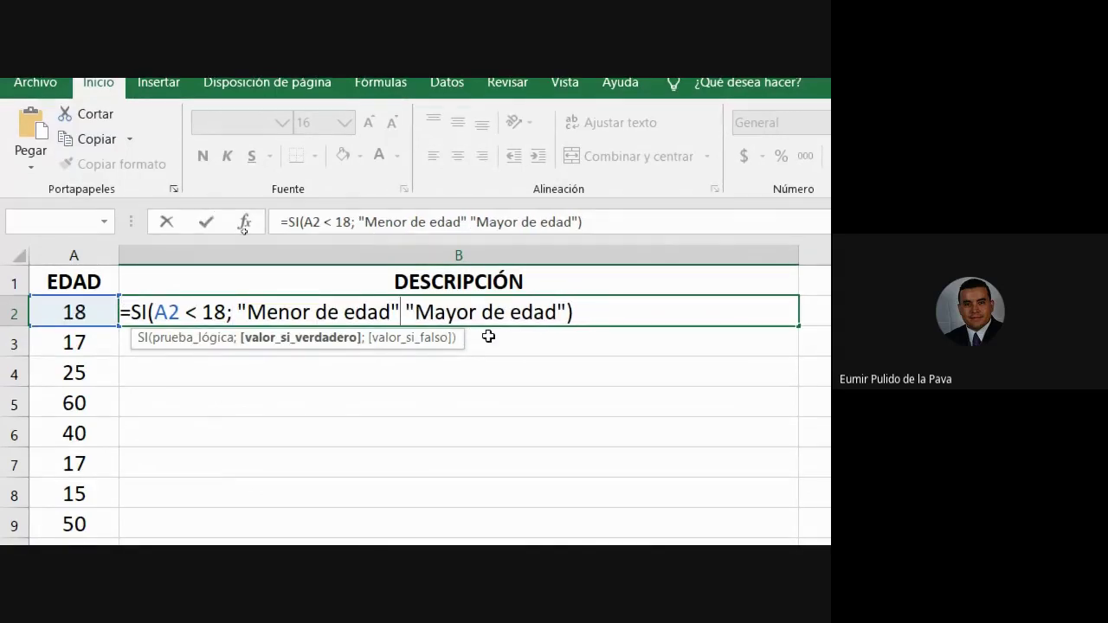
type(";")
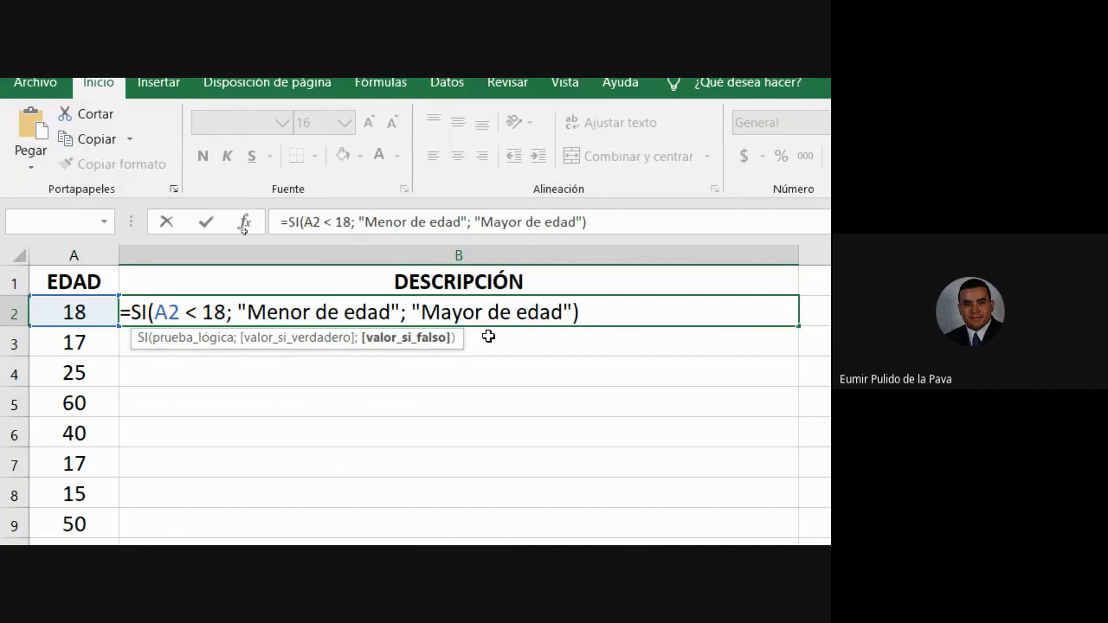
type(",")
key("Return")
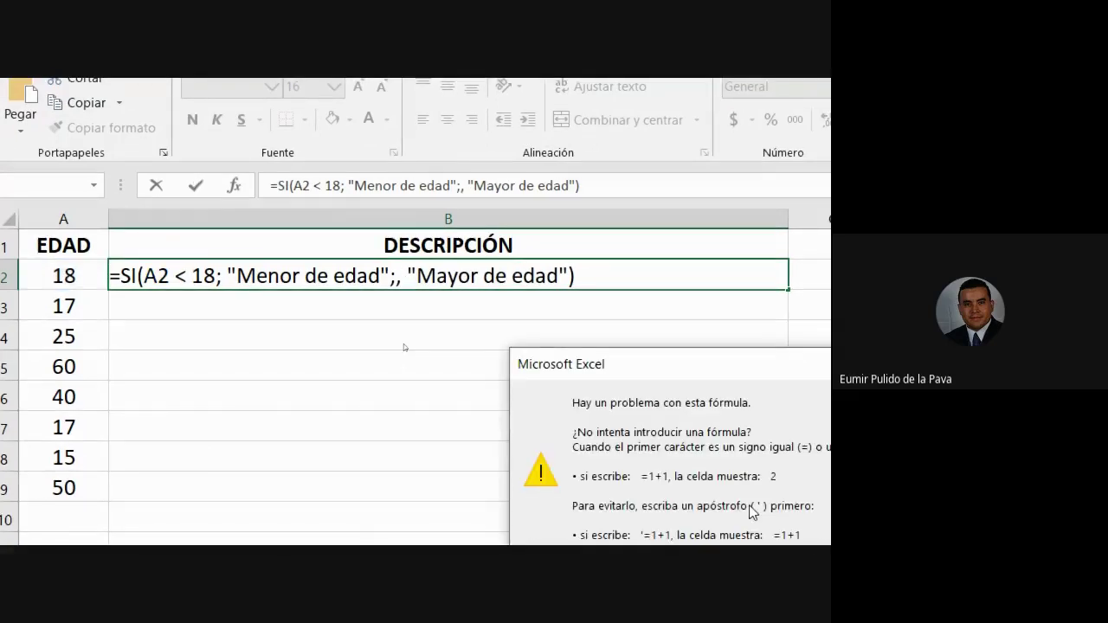
key("Return")
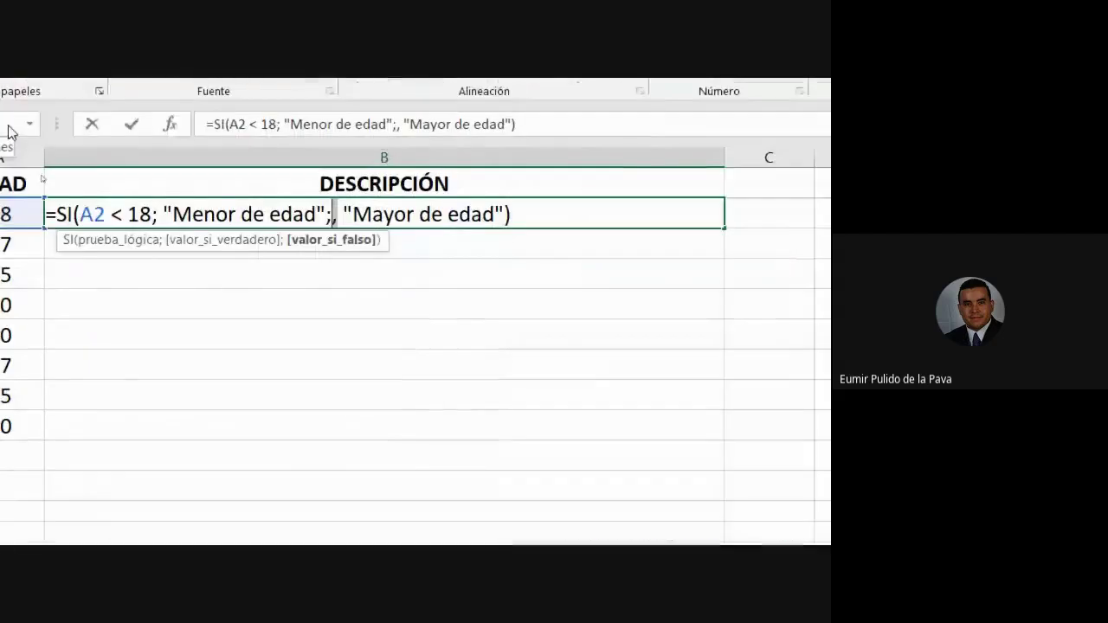
key("Delete")
Step: Enter the corrected formula and fill it down from B2 to B9
key("Return")
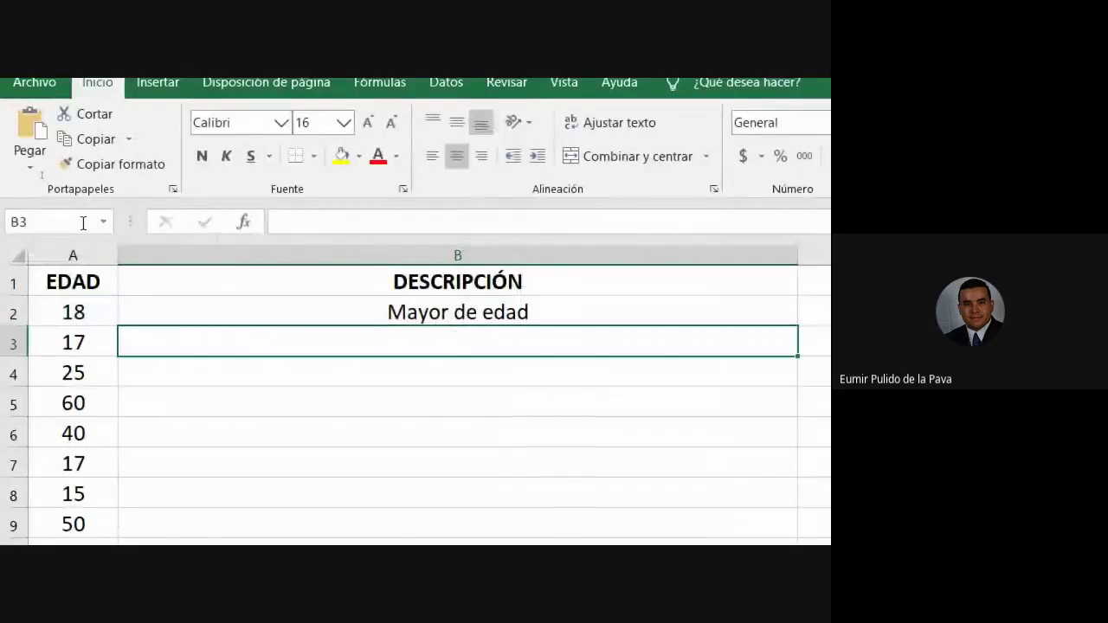
left_click(588, 215)
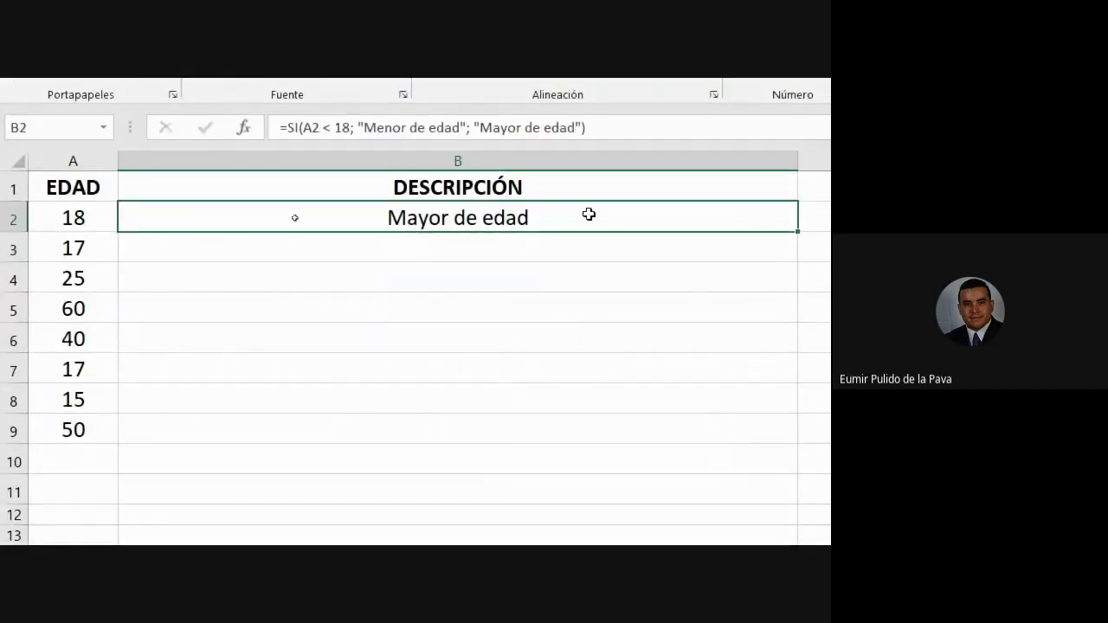
left_click_drag(754, 232, 742, 448)
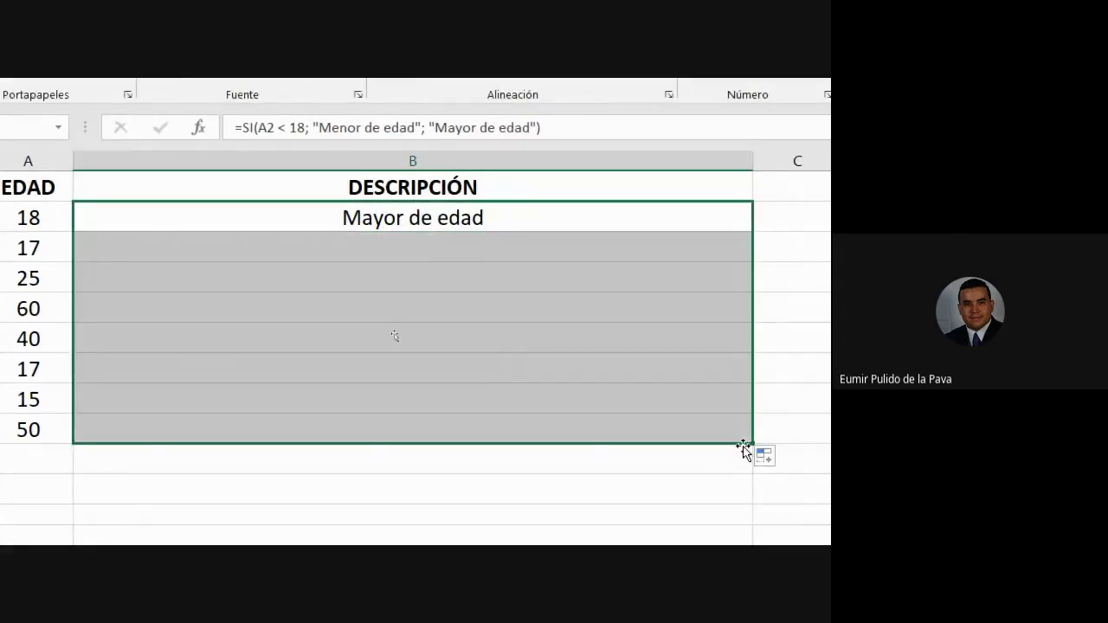
Step: Show B2's formula, highlighting the semicolon separators after 18 and before "Mayor de edad"
double_click(300, 216)
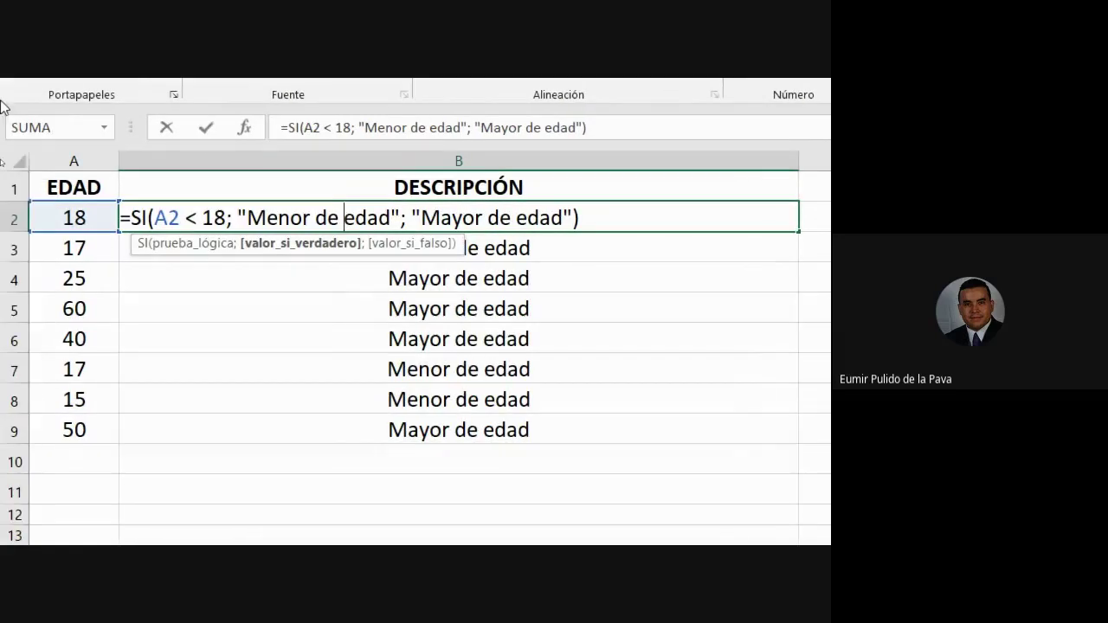
left_click_drag(214, 218, 229, 223)
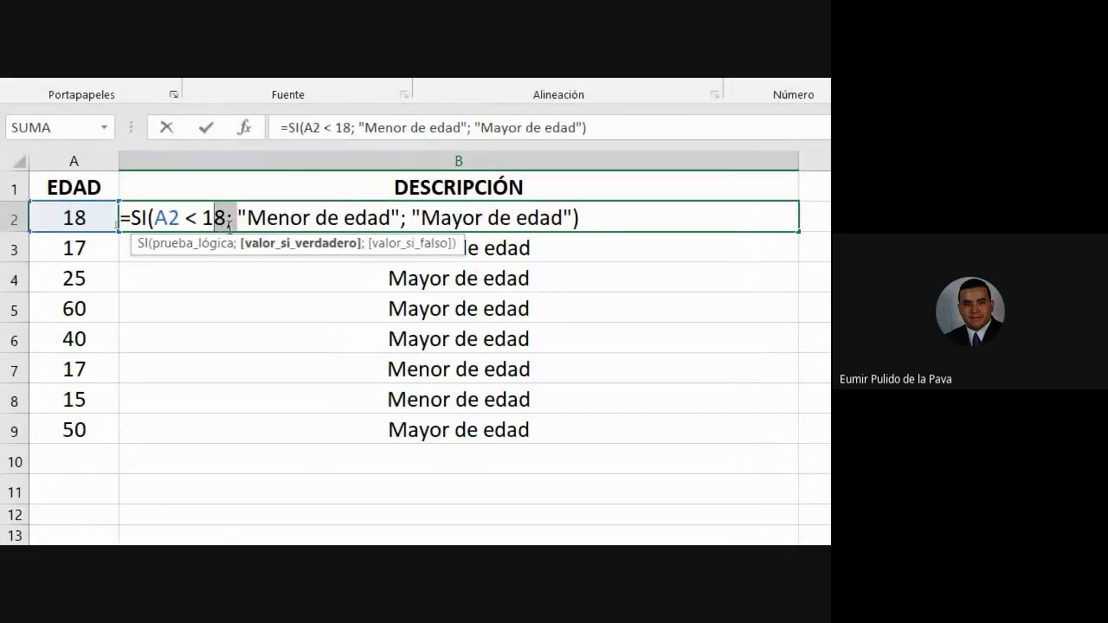
left_click(198, 220)
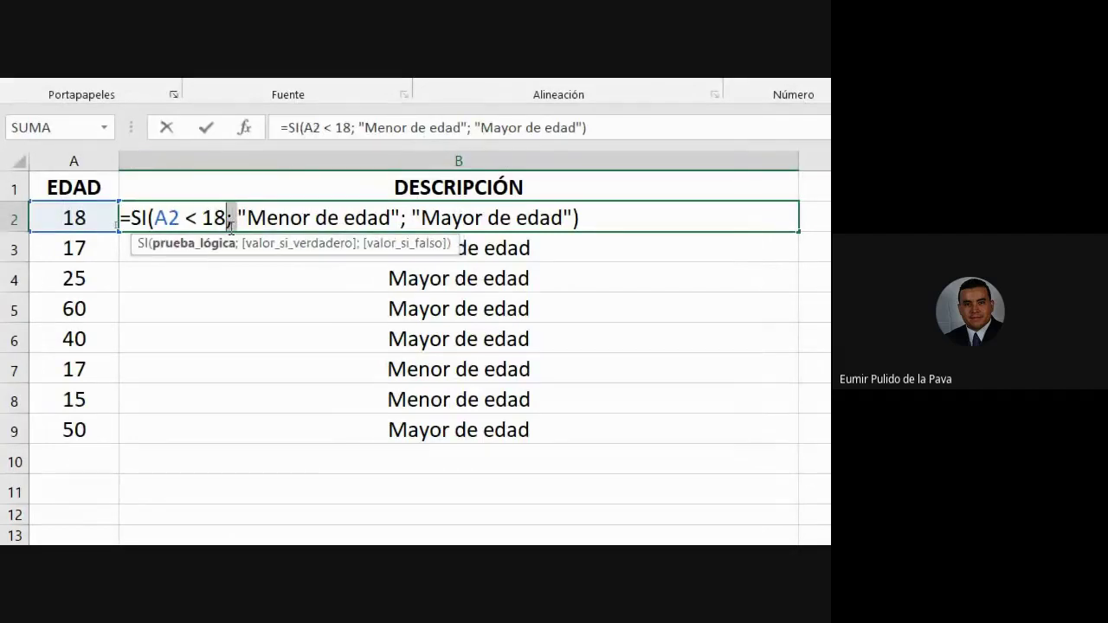
left_click(407, 218)
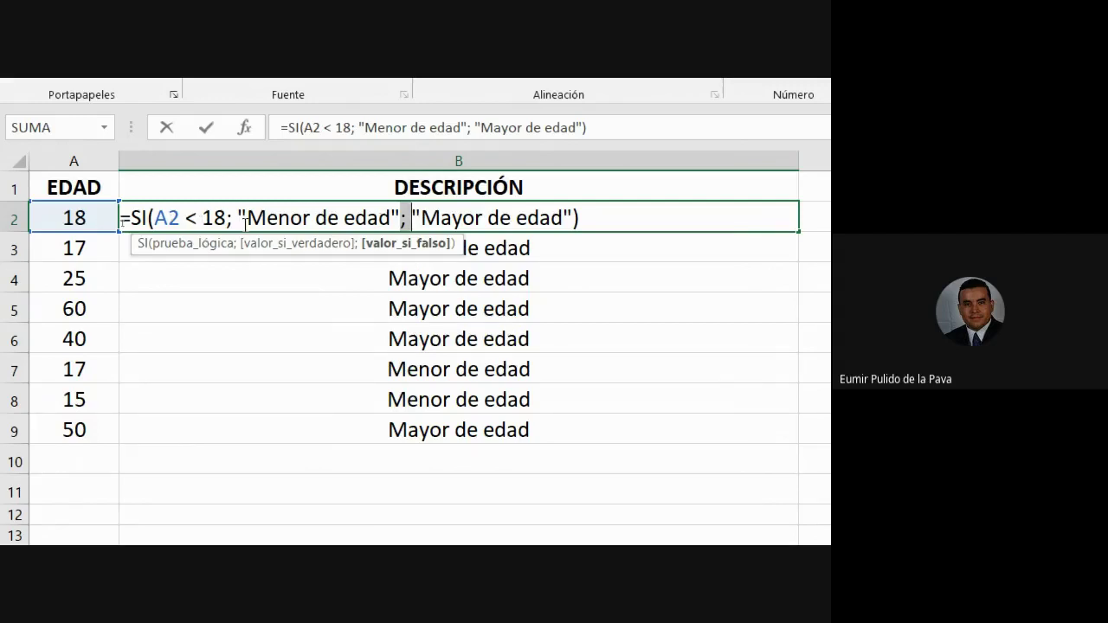
Step: Edit the A2 logical test and Menor de edad text in the B2 formula, then confirm it
left_click(667, 218)
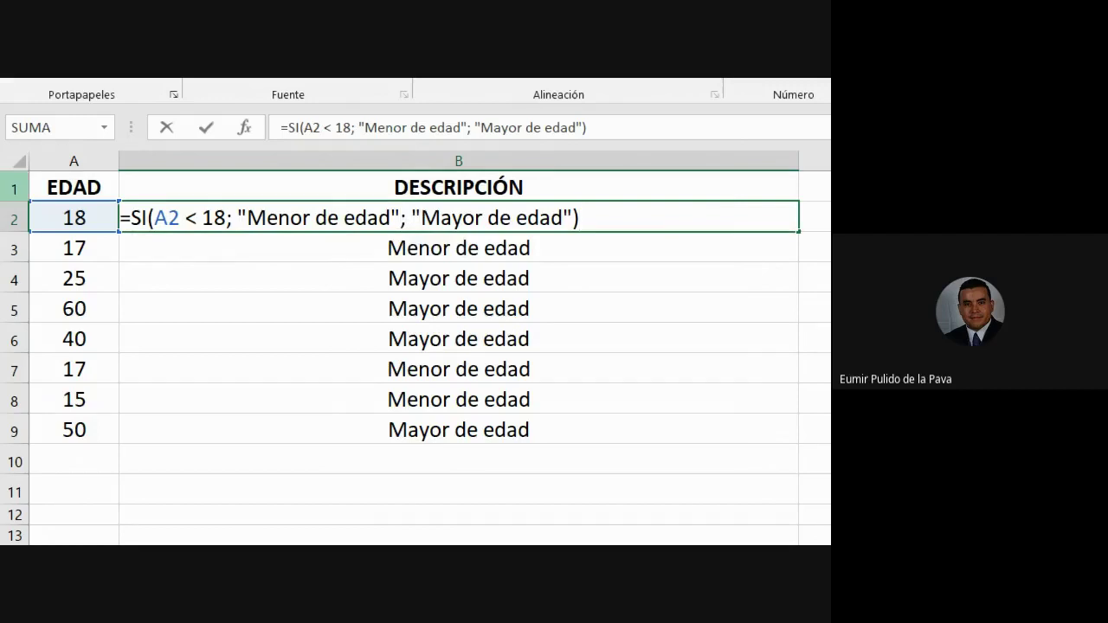
left_click_drag(154, 219, 227, 218)
left_click(216, 218)
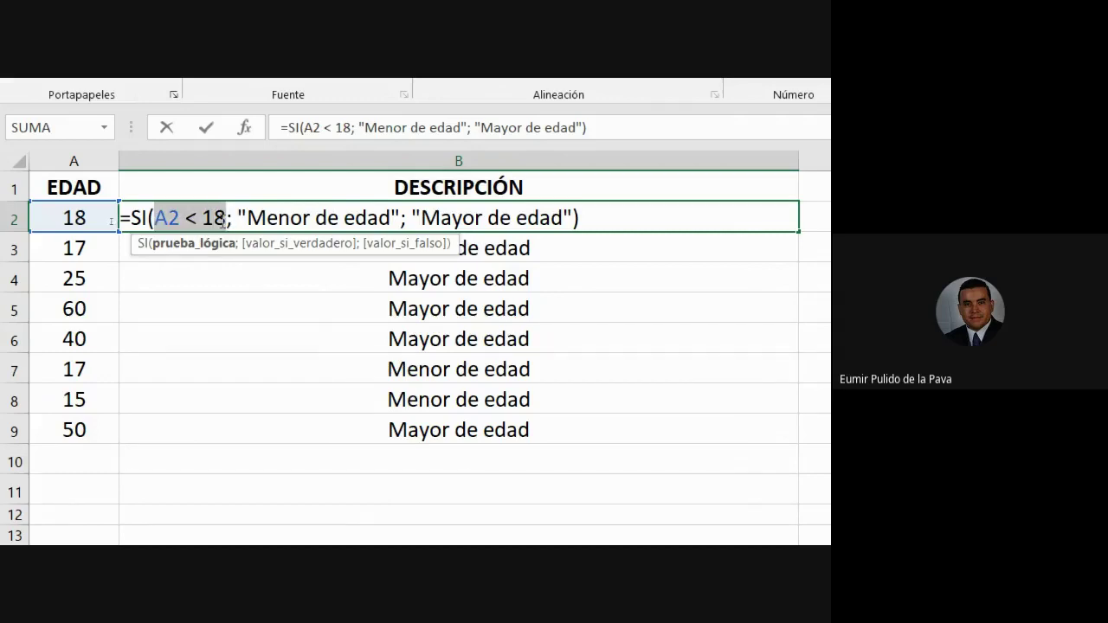
left_click_drag(247, 218, 391, 217)
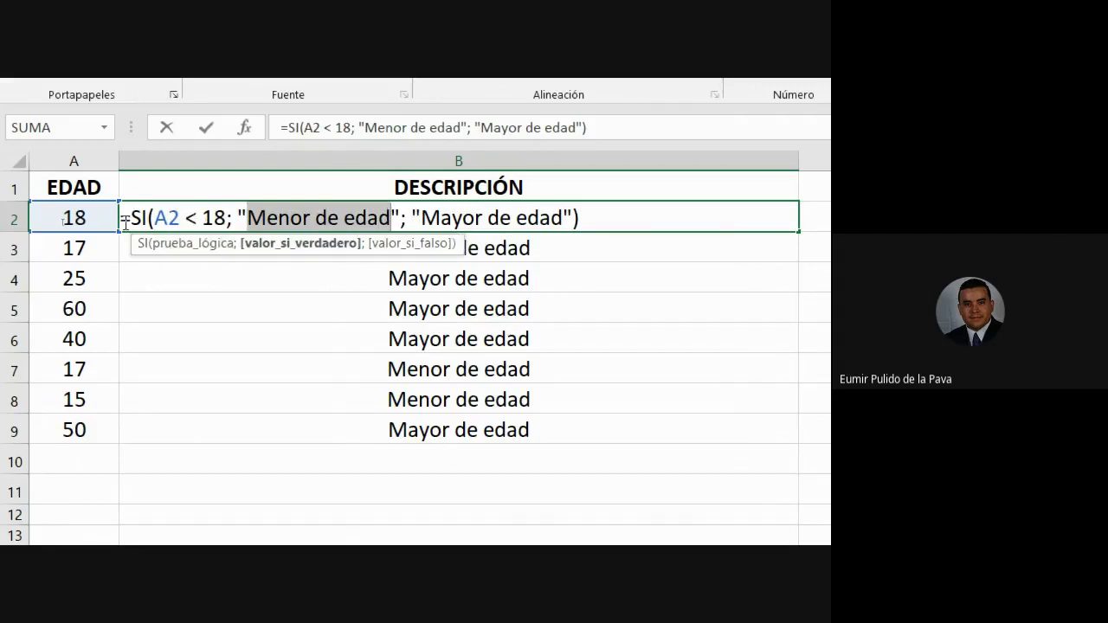
left_click_drag(155, 218, 227, 218)
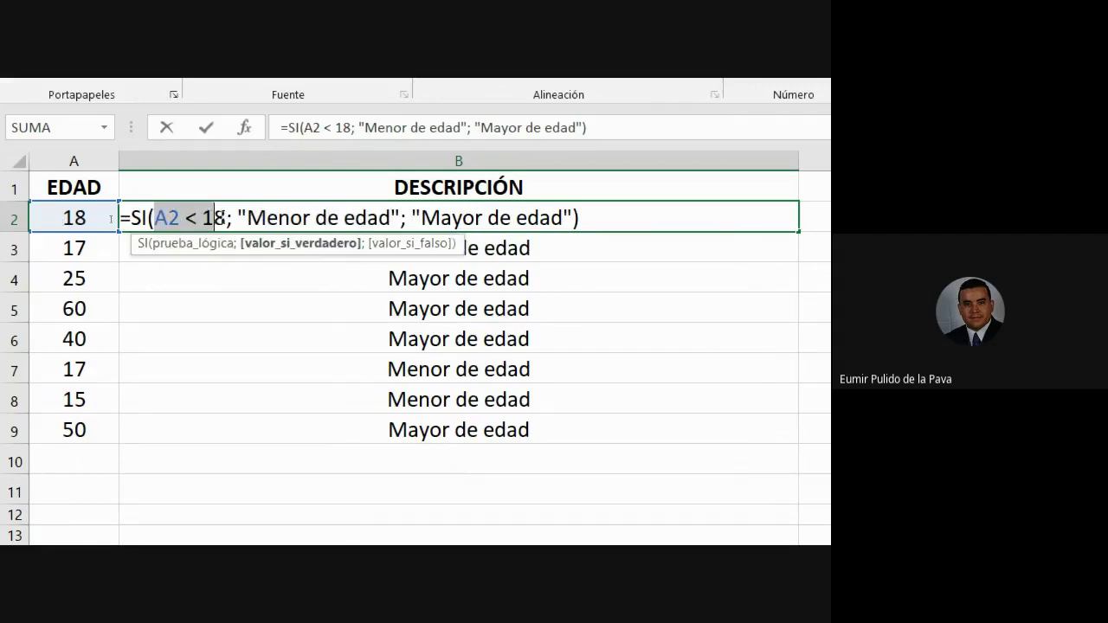
left_click(452, 217)
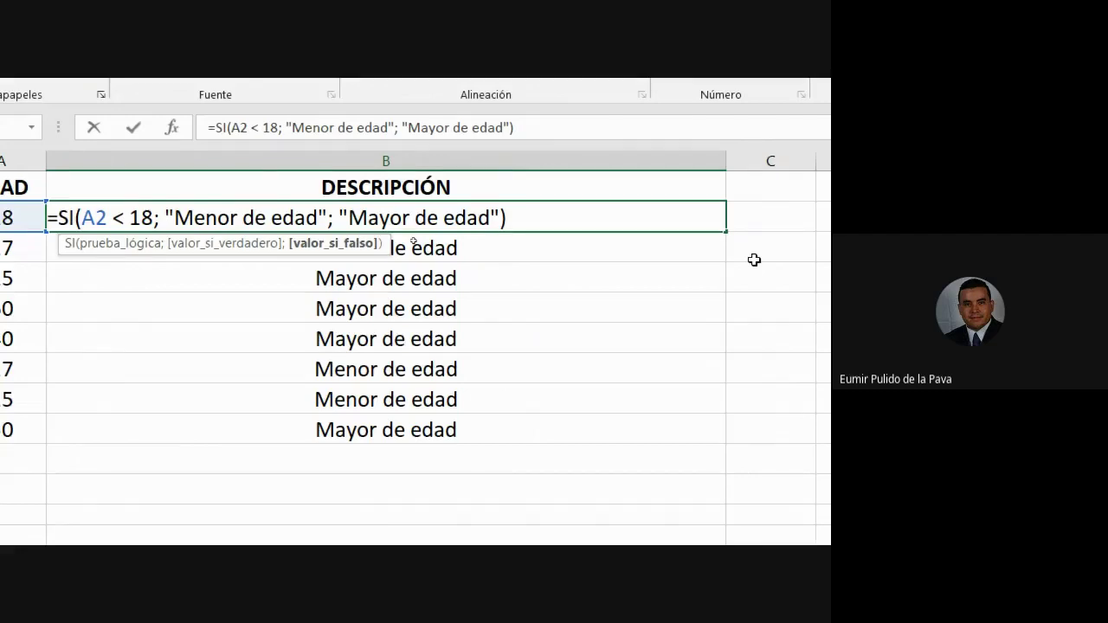
key("Tab")
Step: In C2, enter =SI(A2>=18;"Mayor de edad";"Menor de edad")
type("=S")
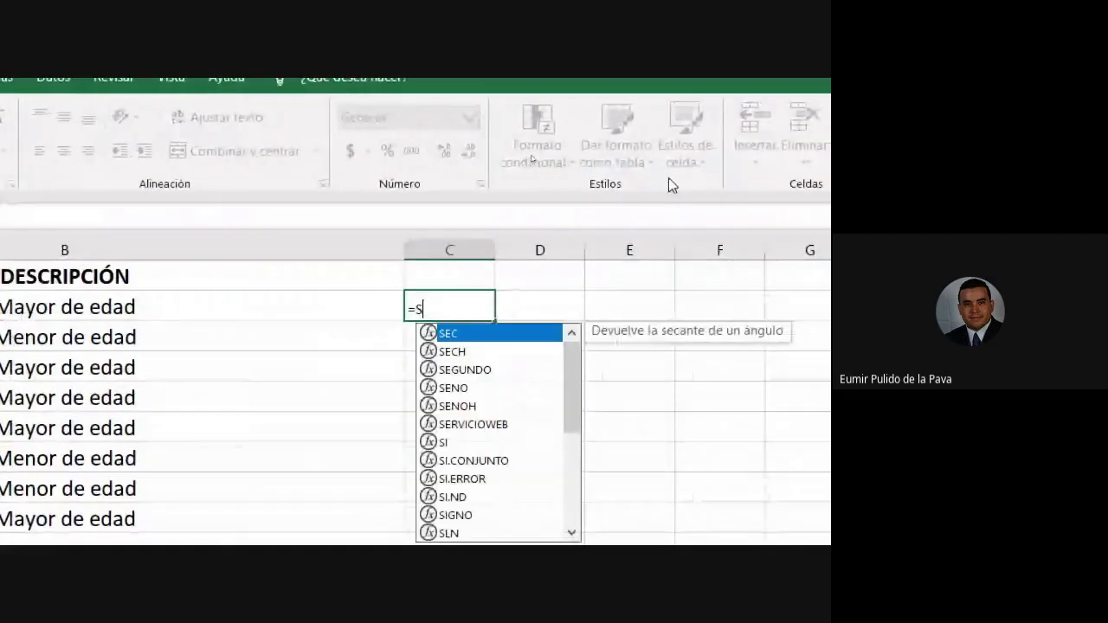
type("I(")
key("Left")
key("Left")
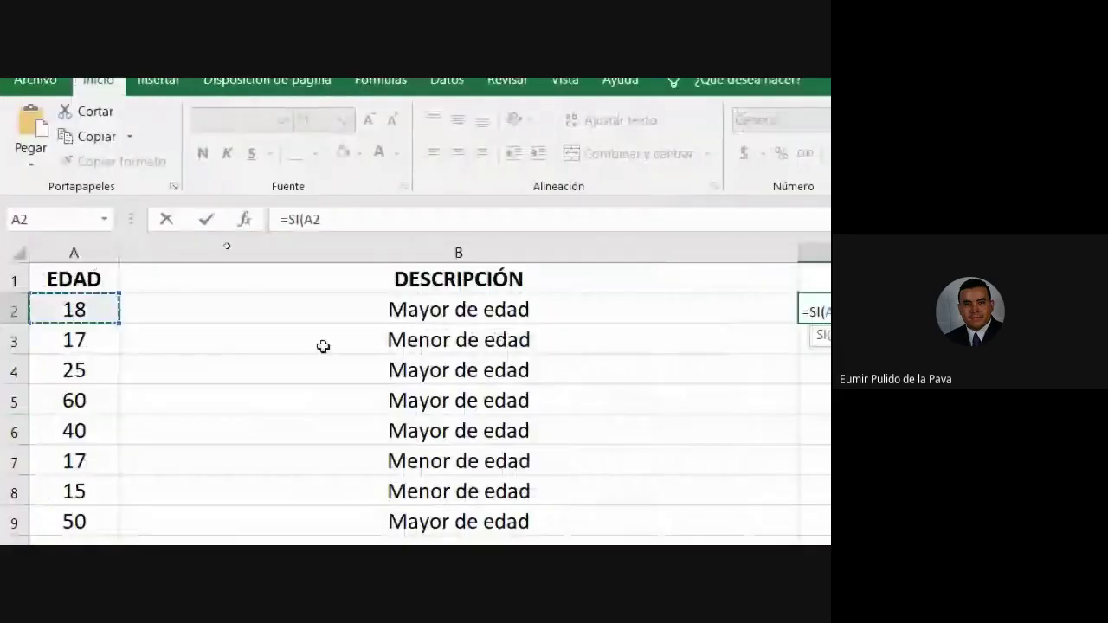
type(">=1")
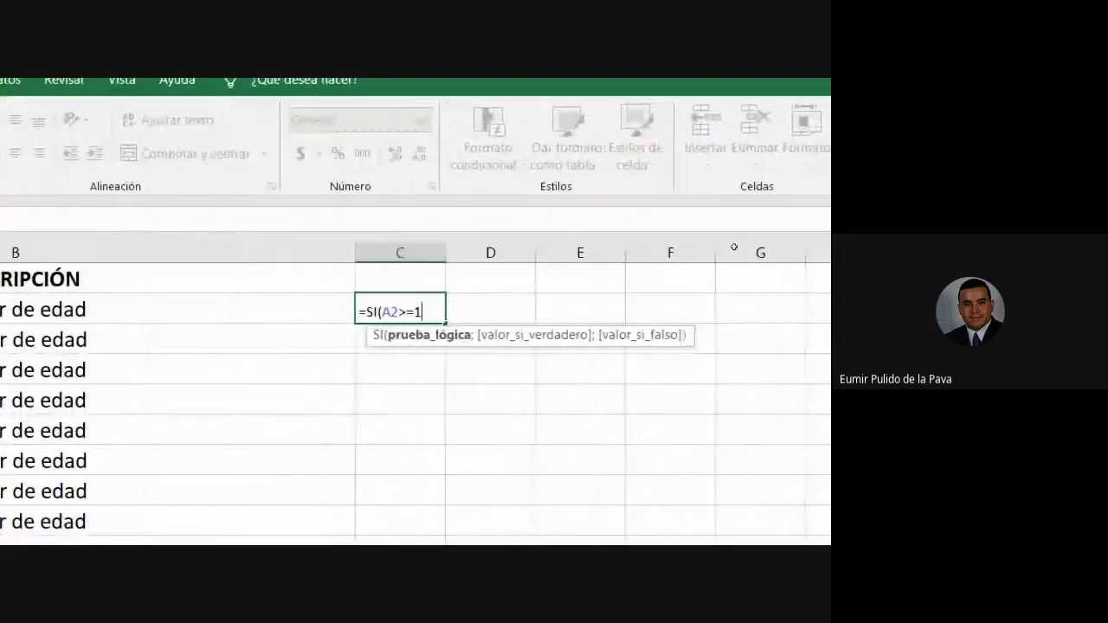
type("8;\"")
type("Mayor d")
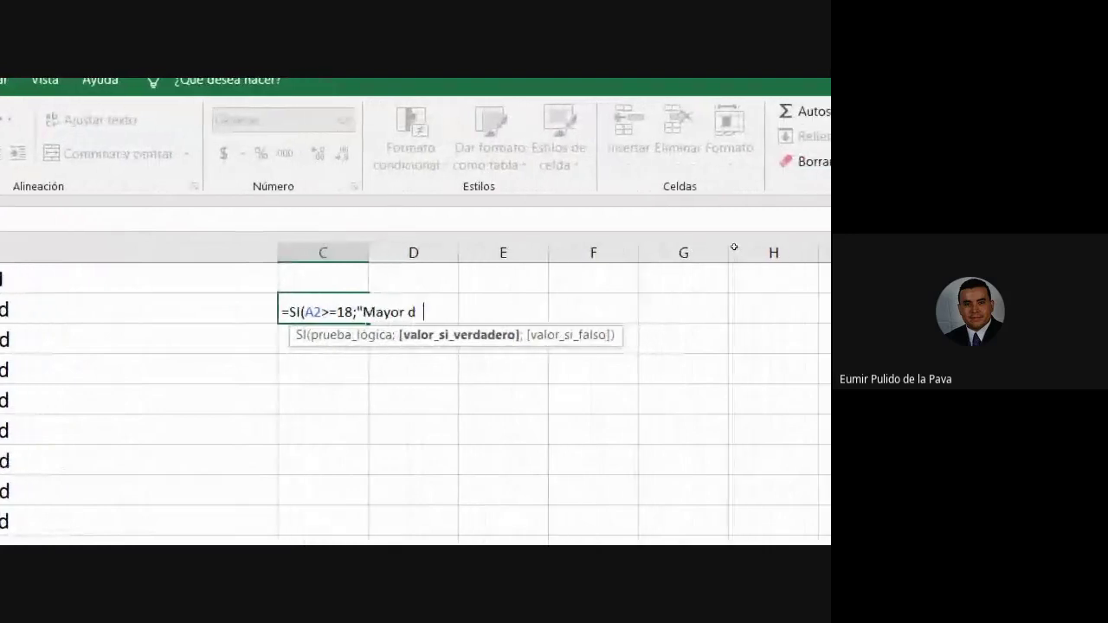
type("ee edad\"")
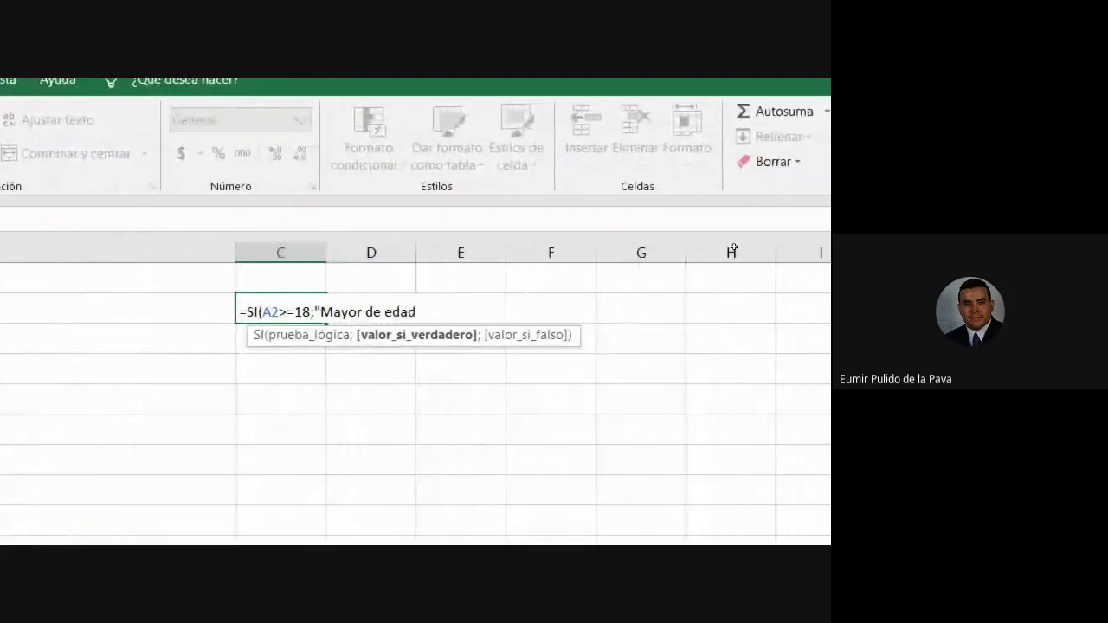
type(";")
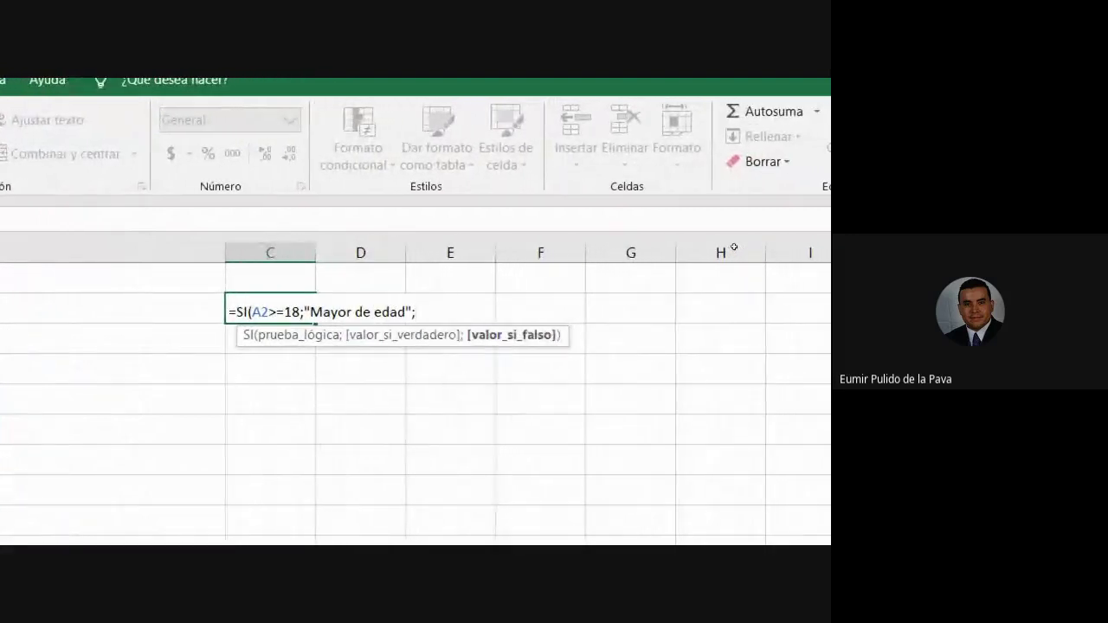
type("\"")
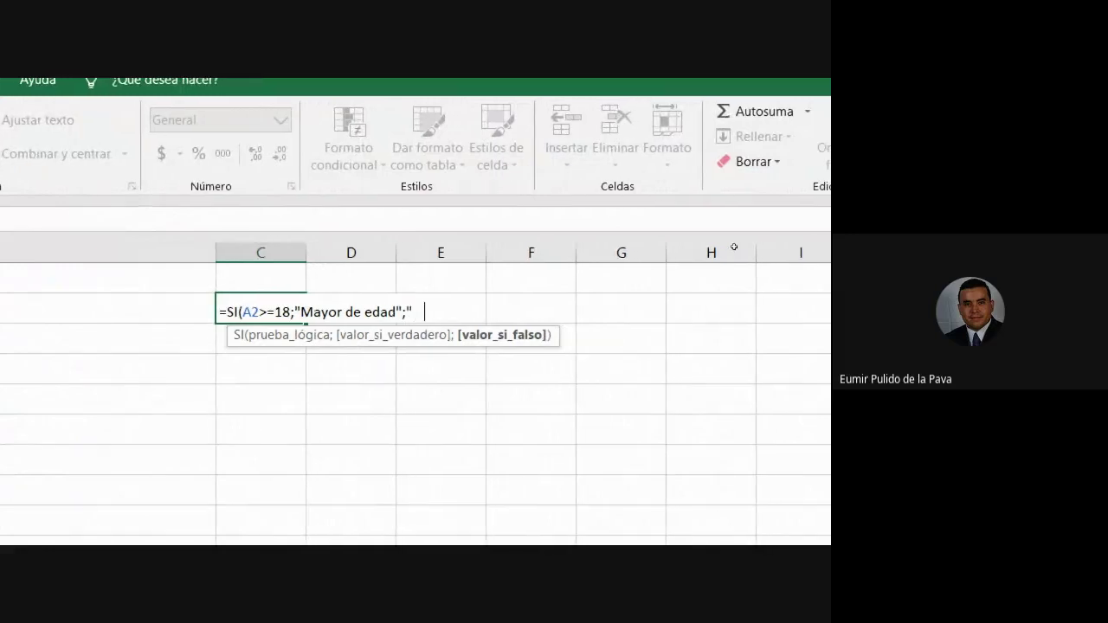
type("menor")
key("BackSpace")
key("BackSpace")
key("BackSpace")
key("BackSpace")
key("BackSpace")
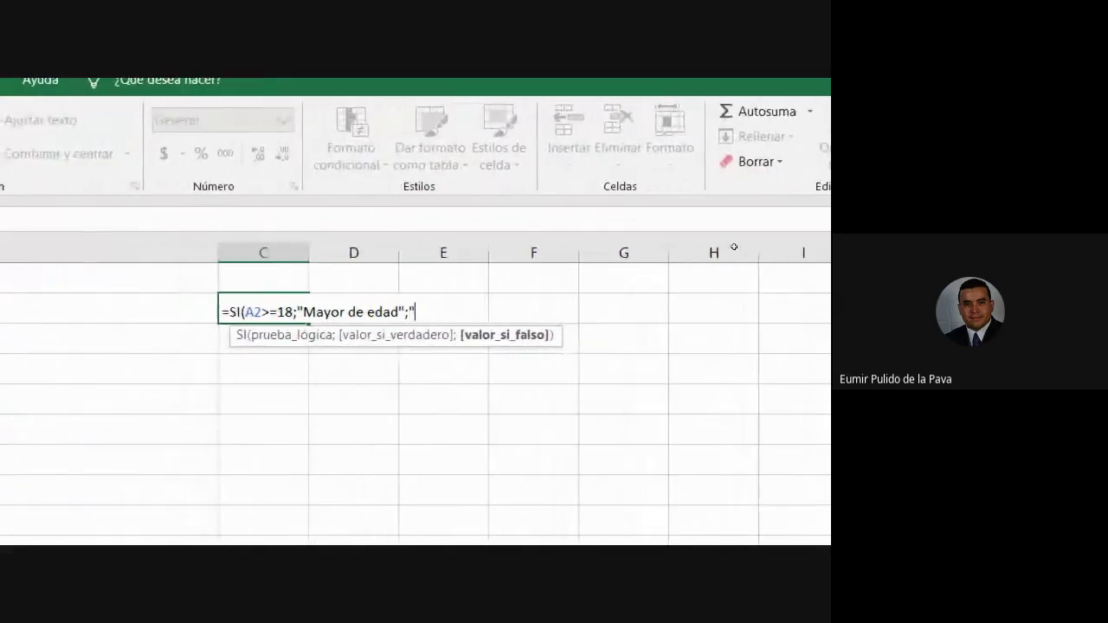
type("Menor de ed")
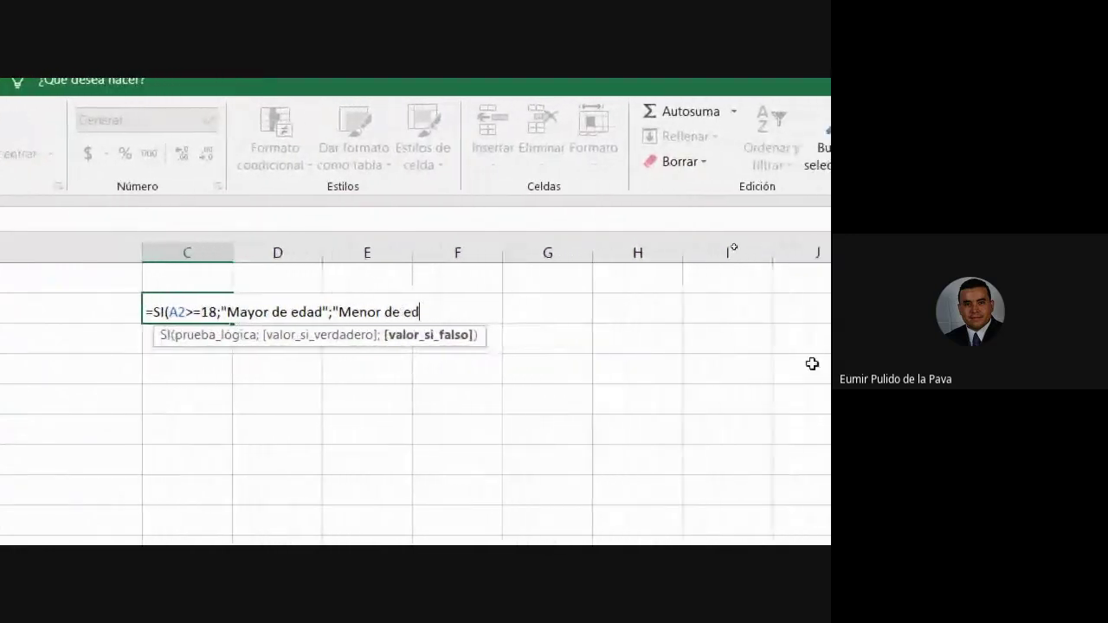
type("ad\"")
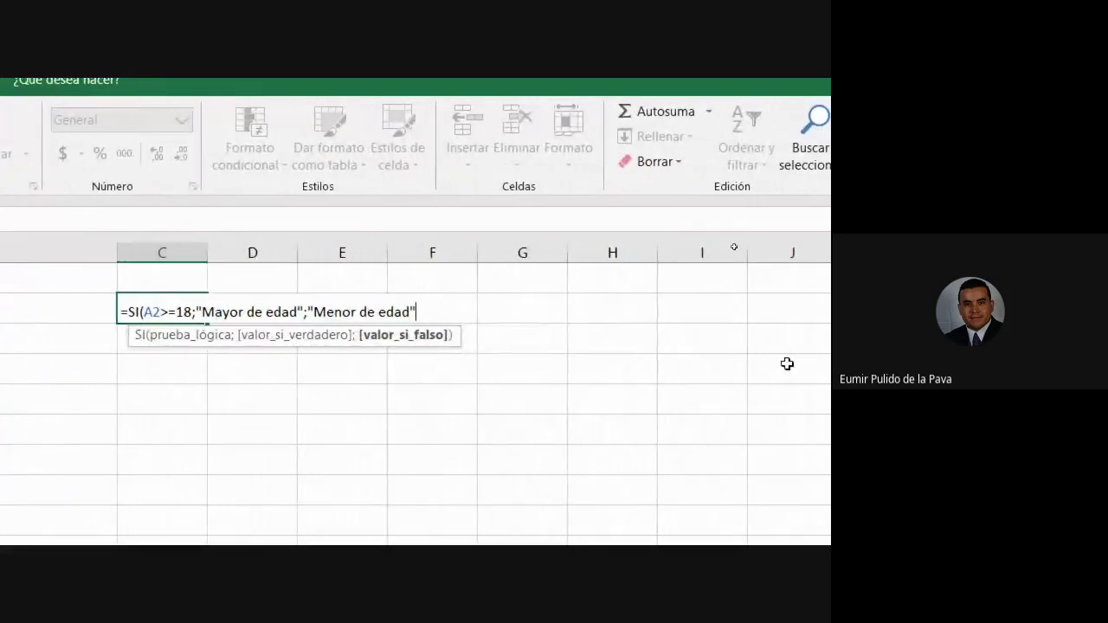
type(")")
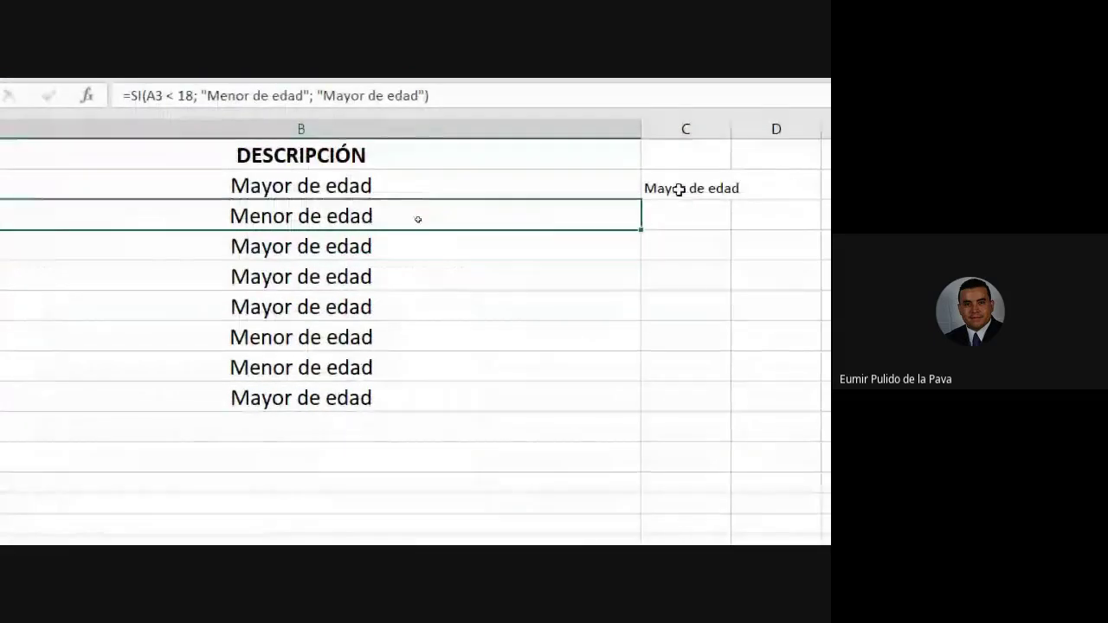
Step: Fill the C2 formula down to C9, autofit column C, and enter 17,9 in A2
left_click_drag(731, 200, 730, 410)
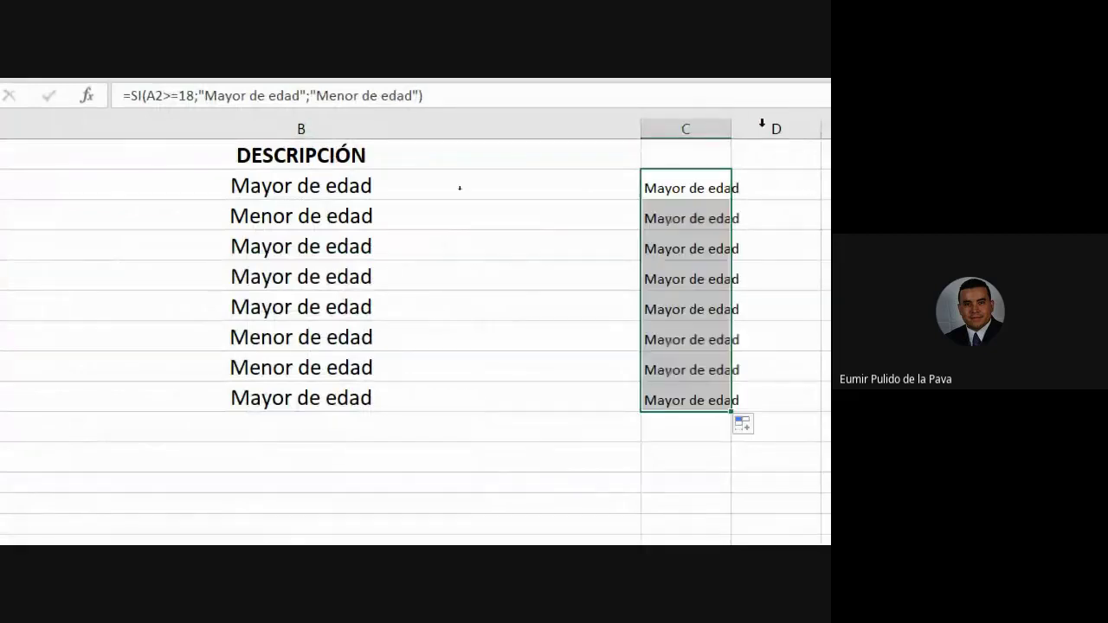
double_click(730, 129)
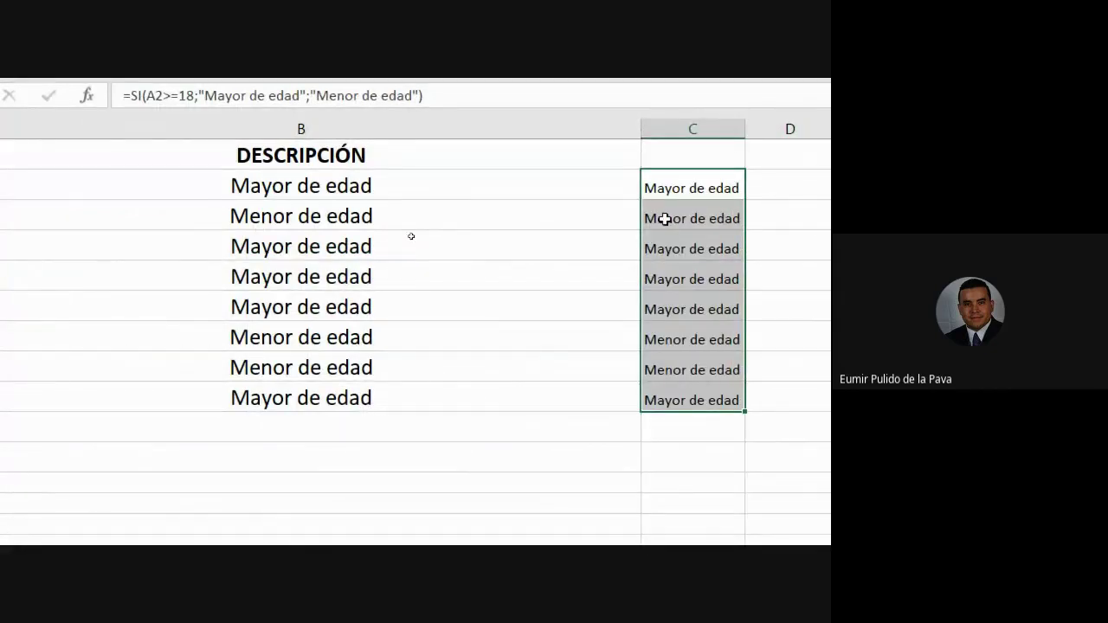
left_click(82, 187)
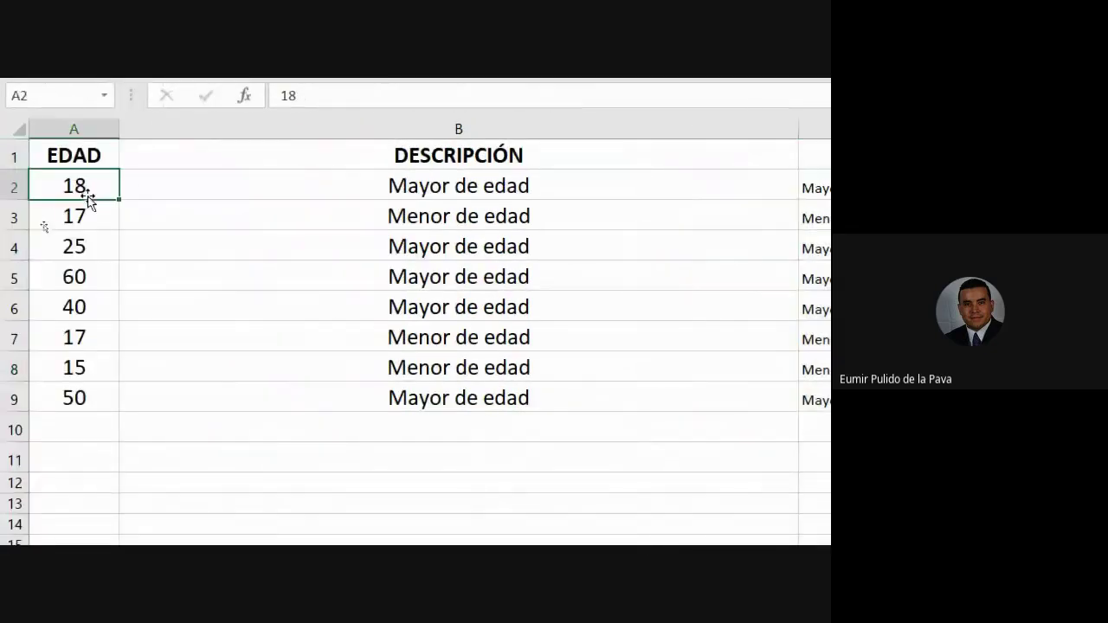
type("17,9")
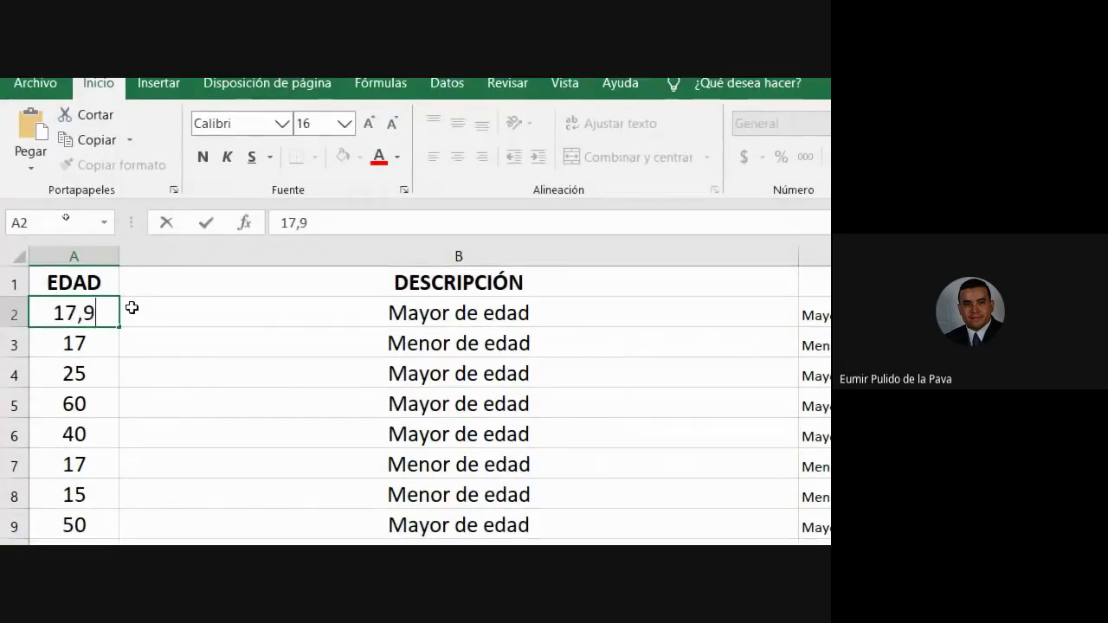
key("Return")
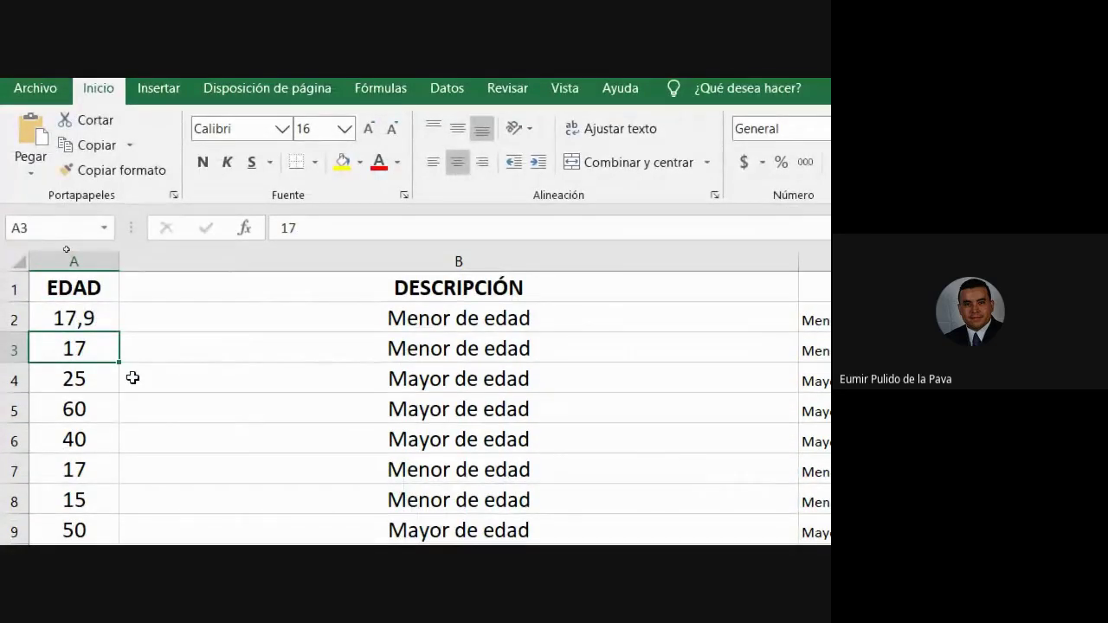
Step: Inspect the A2 value and the C2 and B2 formulas, leaving B2 unchanged
left_click(91, 319)
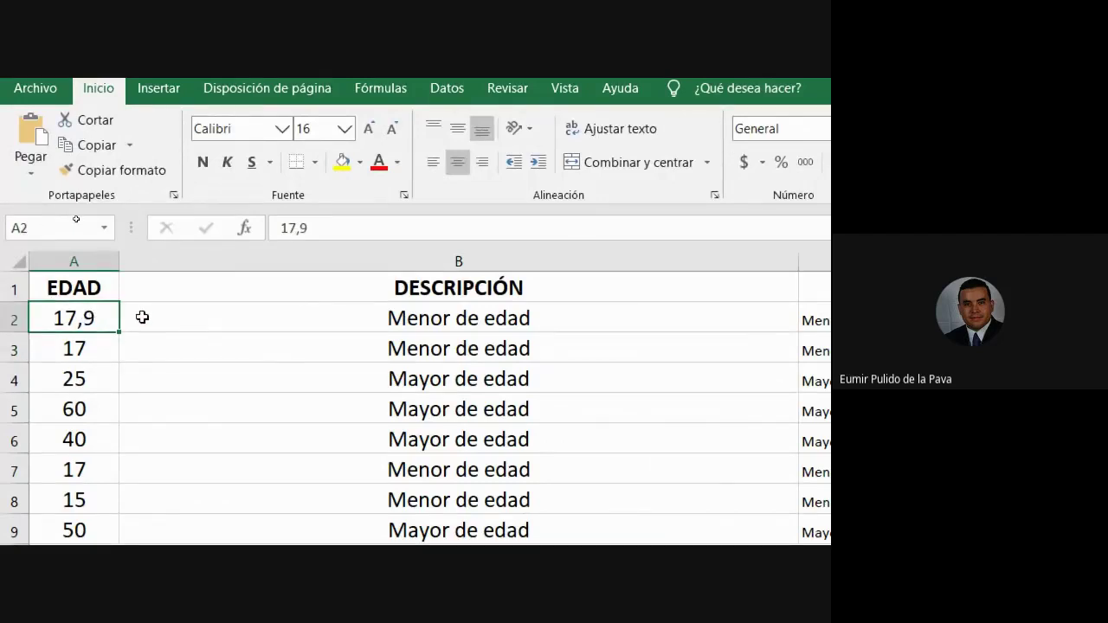
left_click(572, 310)
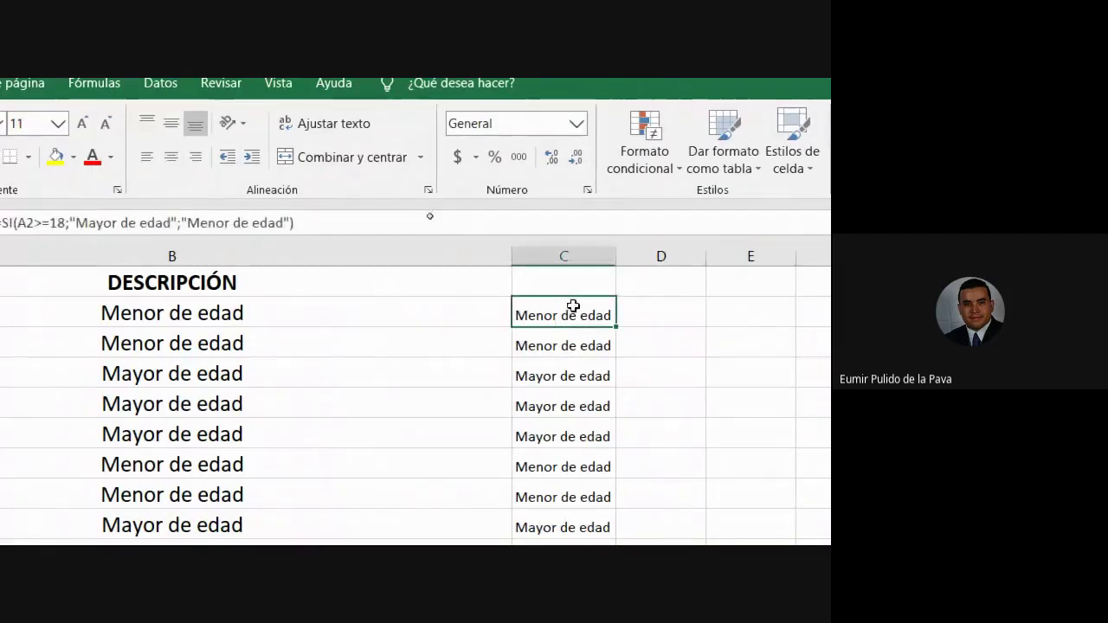
double_click(573, 310)
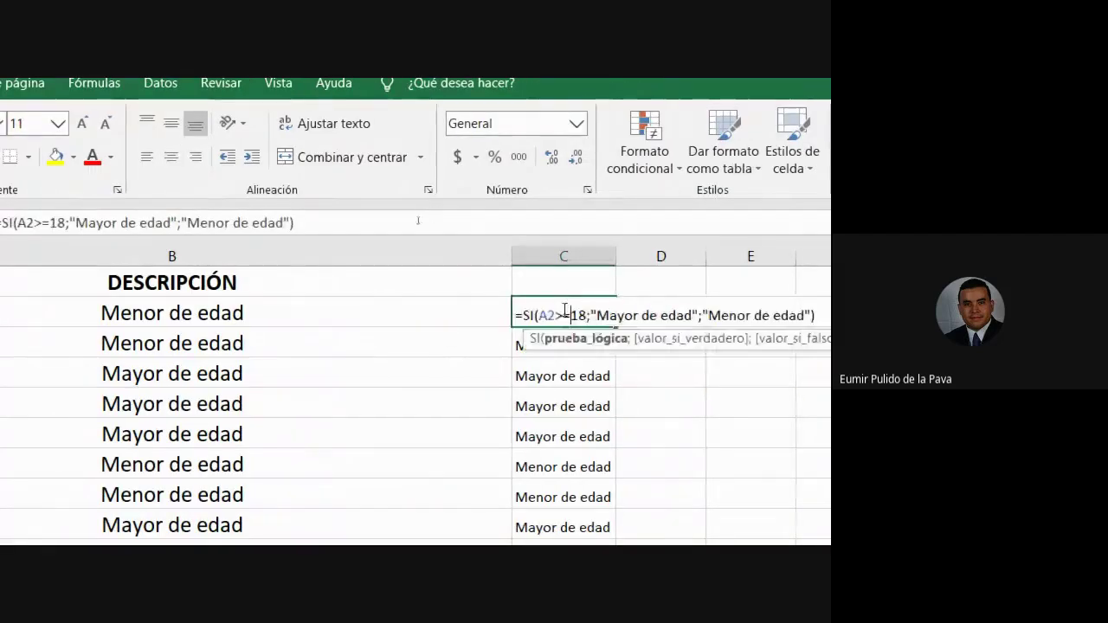
left_click_drag(539, 315, 587, 316)
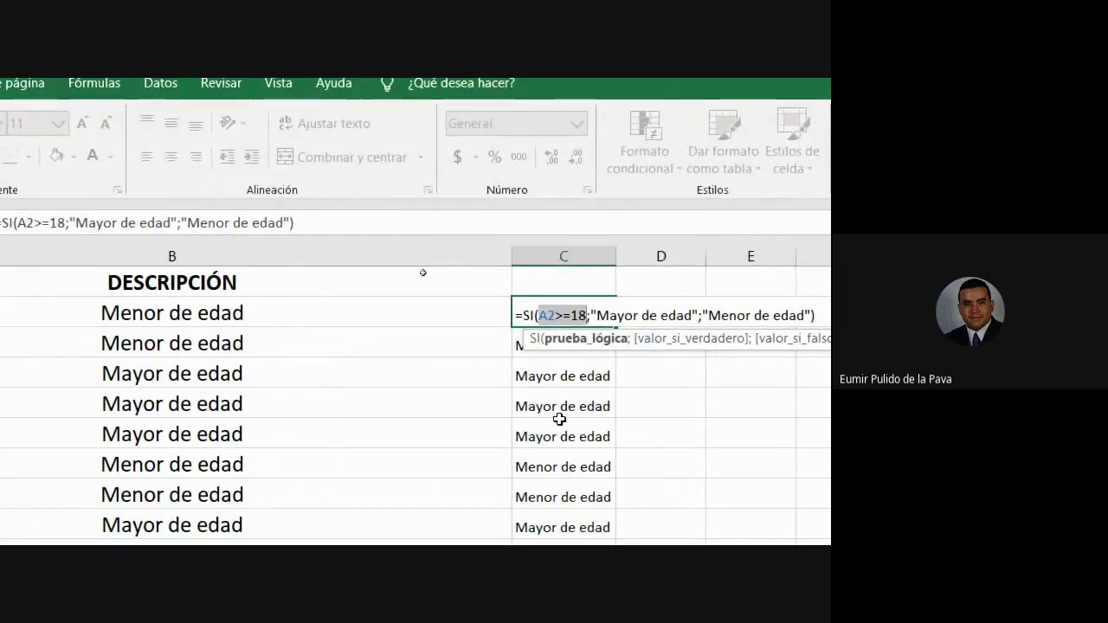
left_click(673, 315)
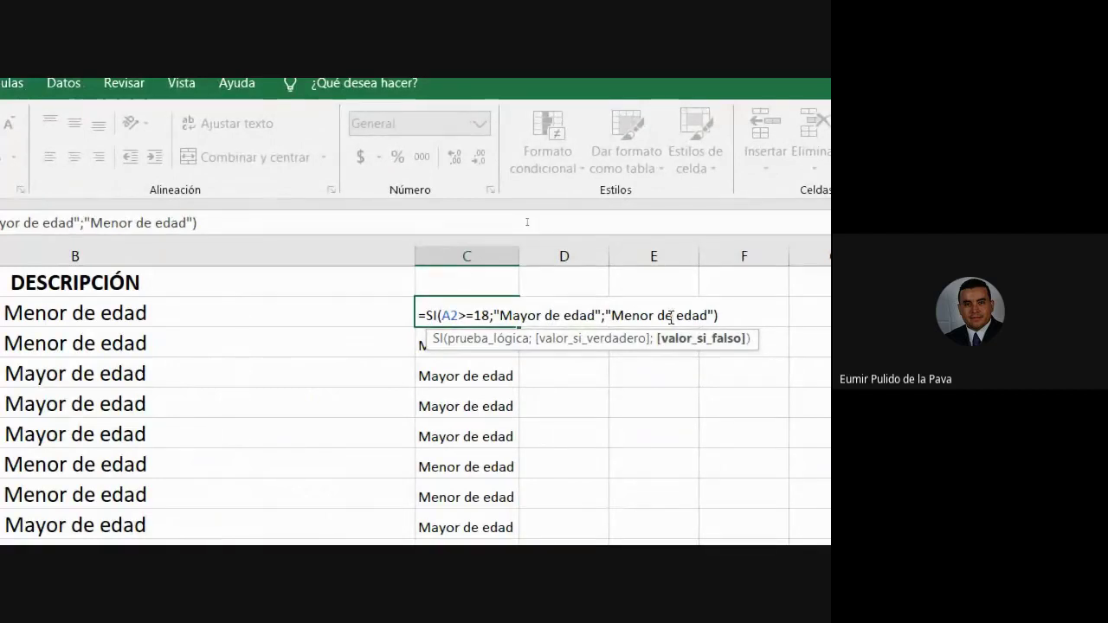
left_click(334, 306)
double_click(335, 308)
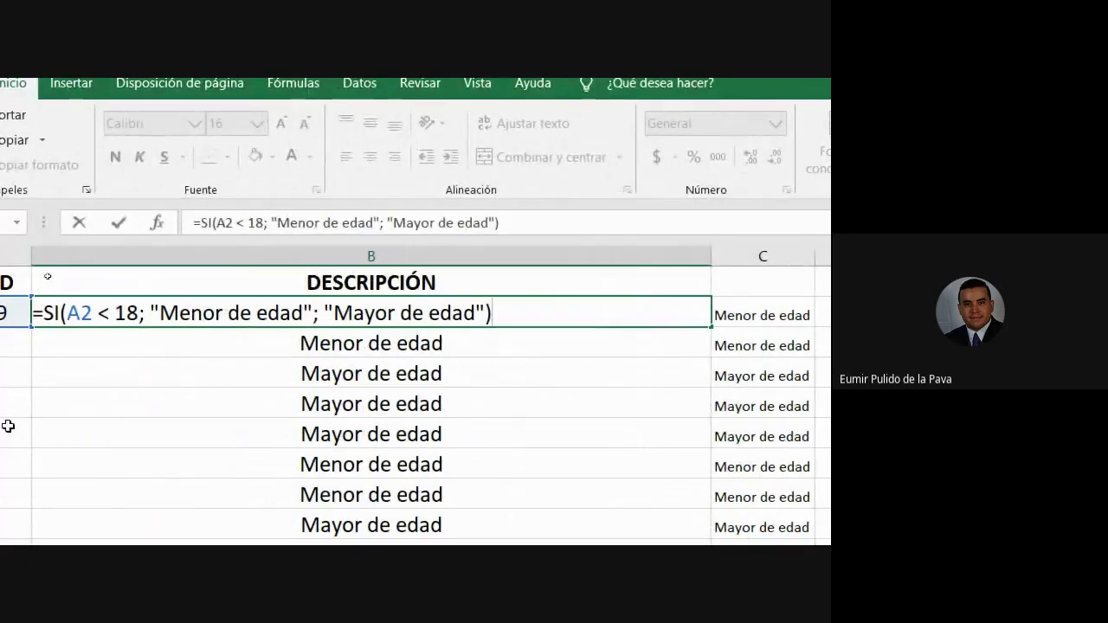
key("Return")
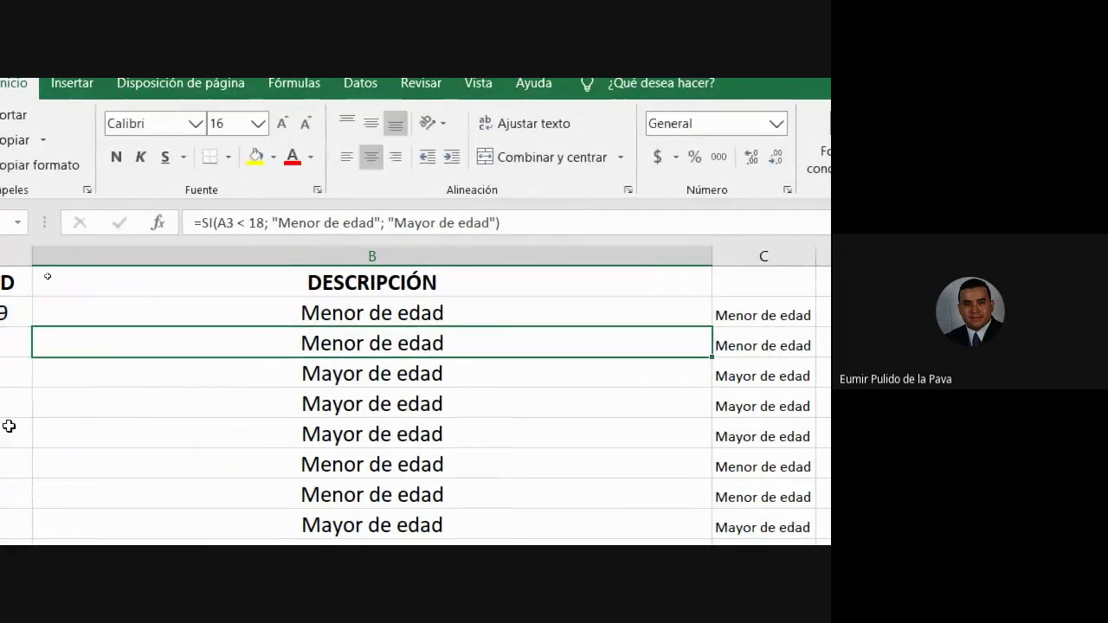
Step: Reset the magnifier to 100%, switch to the Google Meet call, and minimize the magnifier
left_click(588, 428)
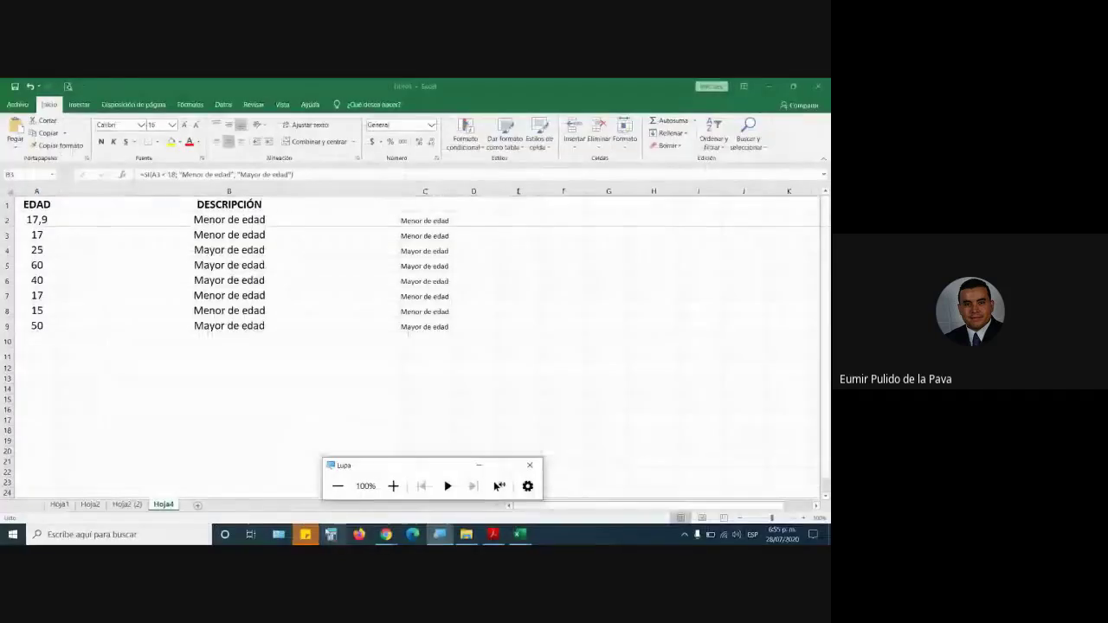
left_click(385, 534)
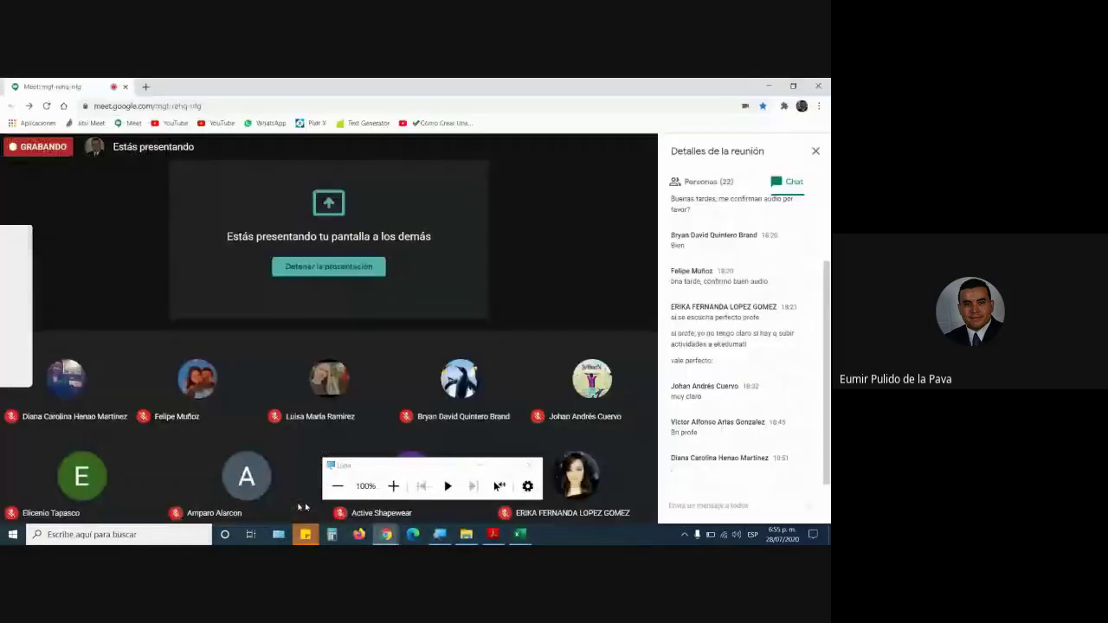
left_click(475, 467)
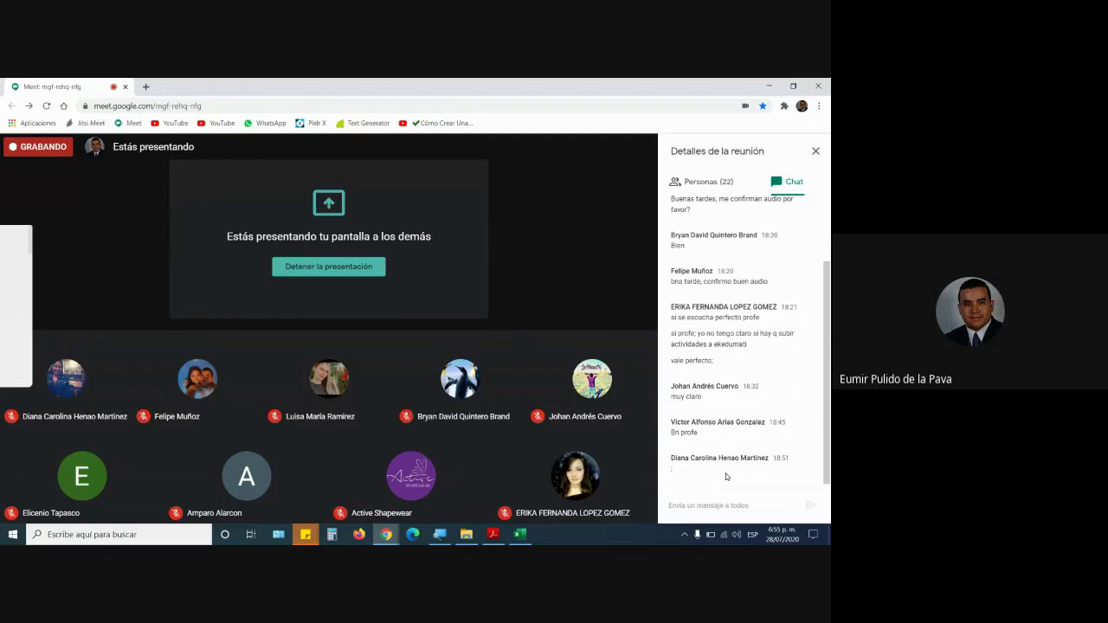
Step: Bring up the PDF guide, scroll to page 6, and select the heading La función SI ANIDADA
left_click(501, 535)
scroll(360, 406, "down", 2)
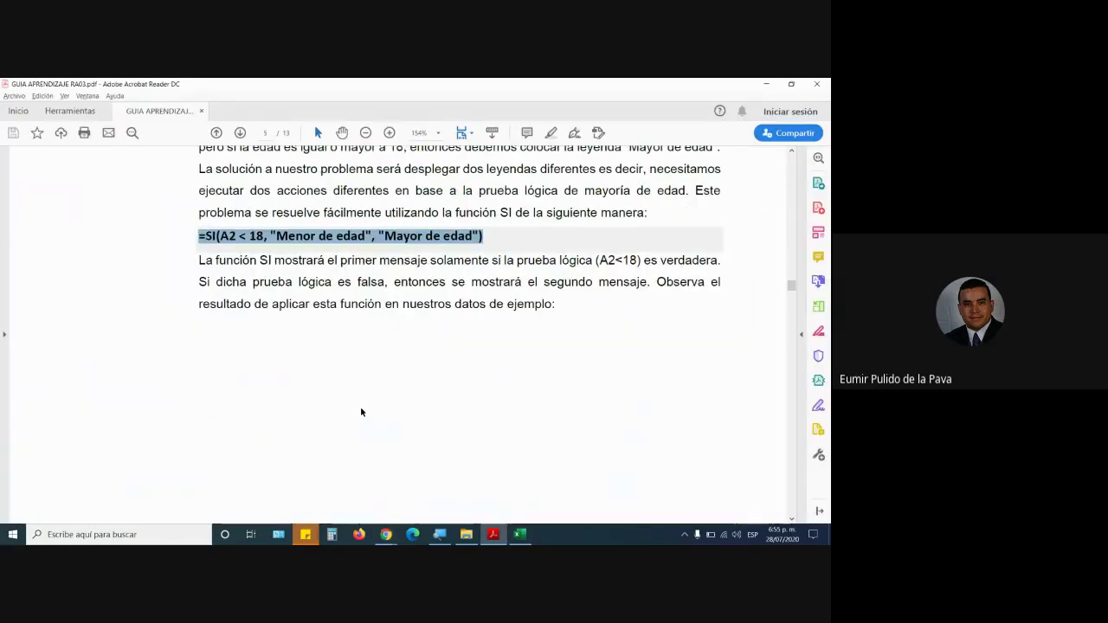
scroll(361, 405, "down", 5)
scroll(359, 411, "down", 2)
scroll(357, 415, "down", 2)
scroll(357, 415, "down", 4)
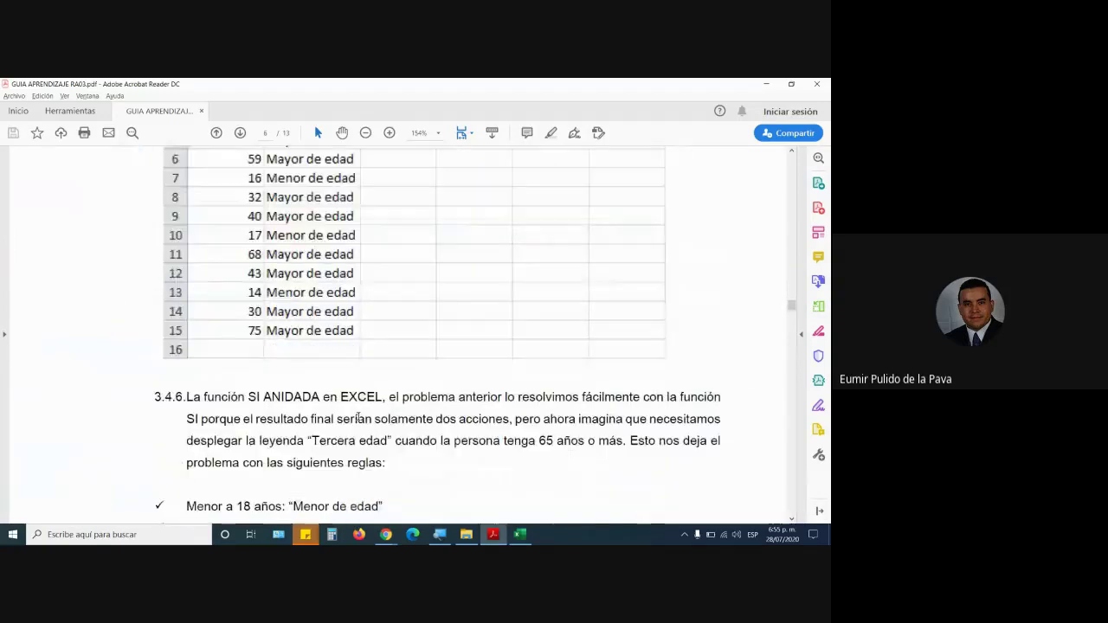
scroll(356, 415, "down", 3)
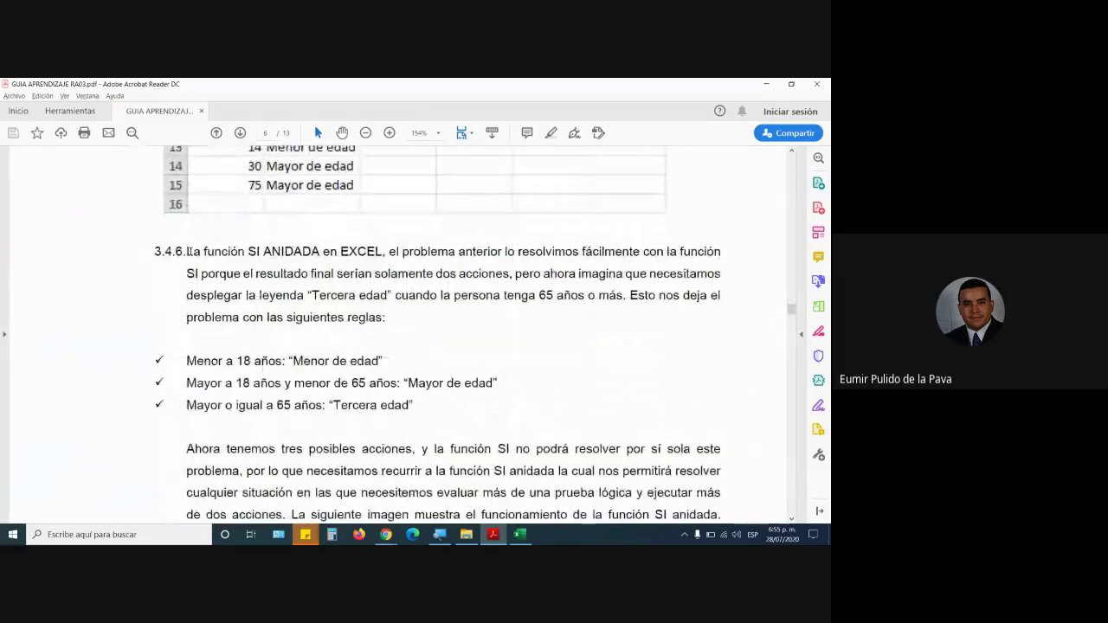
left_click_drag(187, 251, 319, 252)
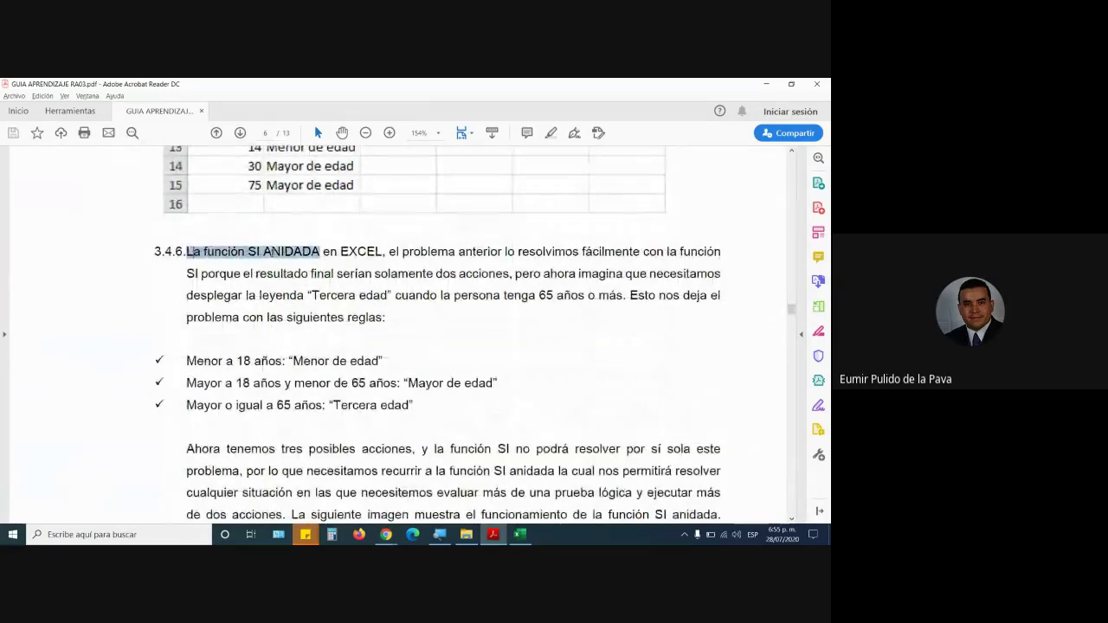
left_click(268, 261)
Step: Select the section 3.4.6 text about displaying Tercera edad
scroll(264, 256, "up", 3)
scroll(264, 256, "up", 4)
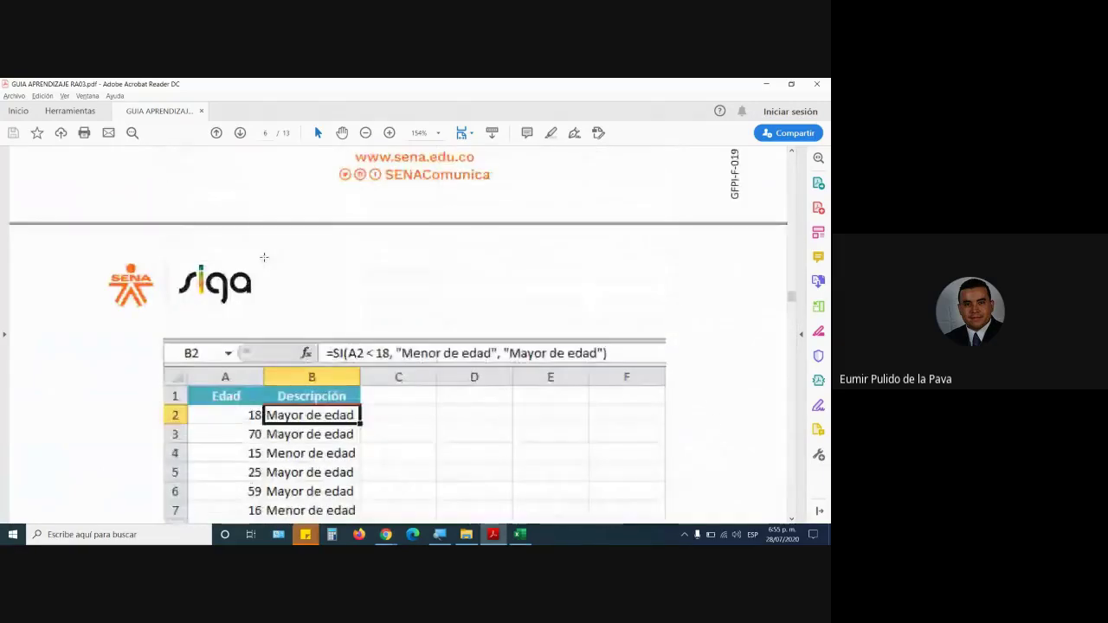
scroll(264, 257, "up", 3)
scroll(264, 257, "up", 3)
scroll(264, 258, "down", 2)
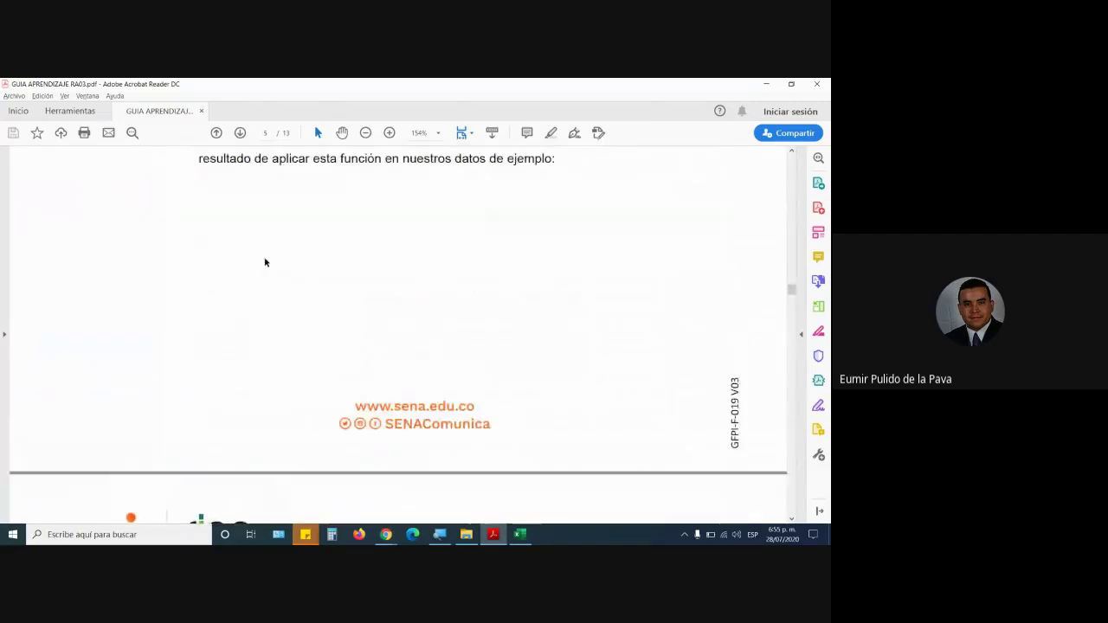
scroll(265, 260, "down", 3)
scroll(265, 260, "down", 3)
scroll(265, 260, "down", 3)
scroll(266, 267, "down", 2)
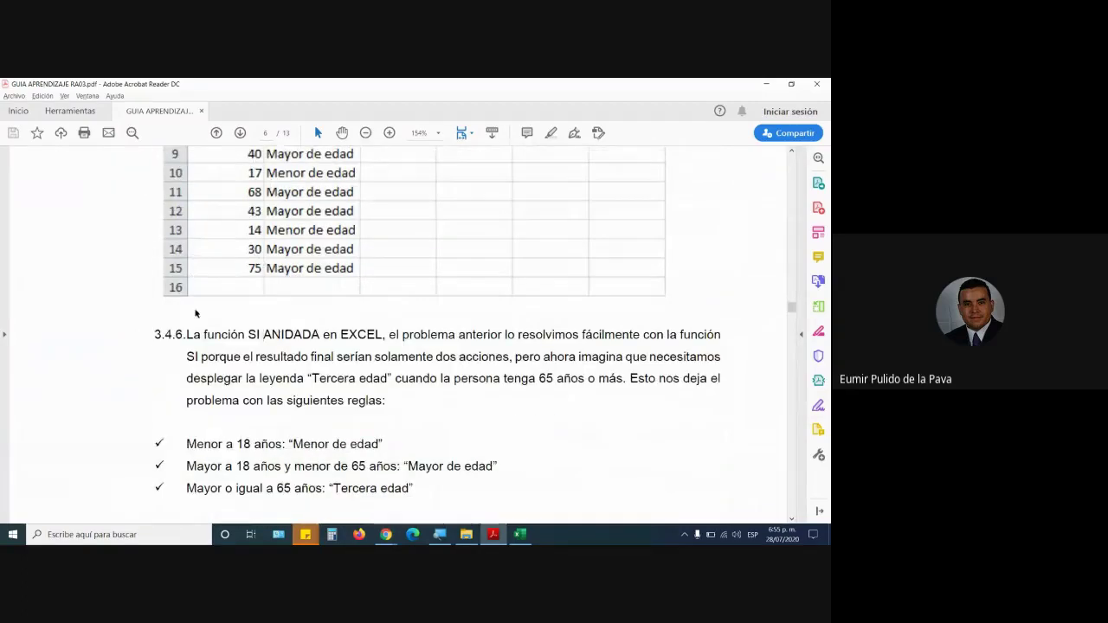
mouse_move(186, 334)
left_mouse_down()
mouse_move(504, 335)
mouse_move(206, 354)
mouse_move(720, 358)
mouse_move(283, 379)
mouse_move(355, 378)
left_mouse_up()
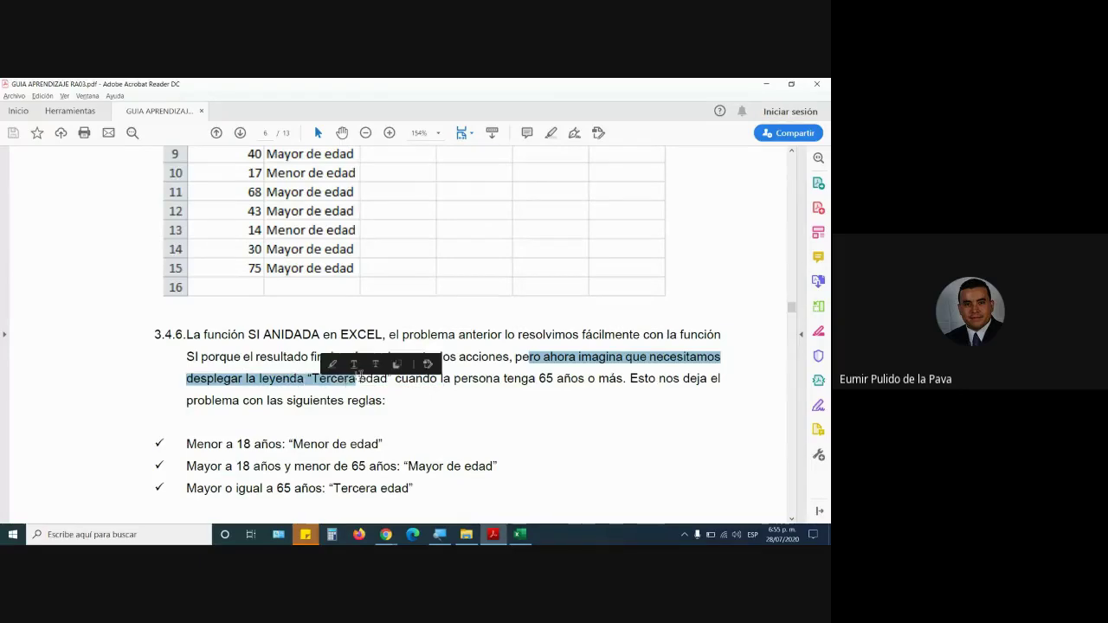
left_click(466, 534)
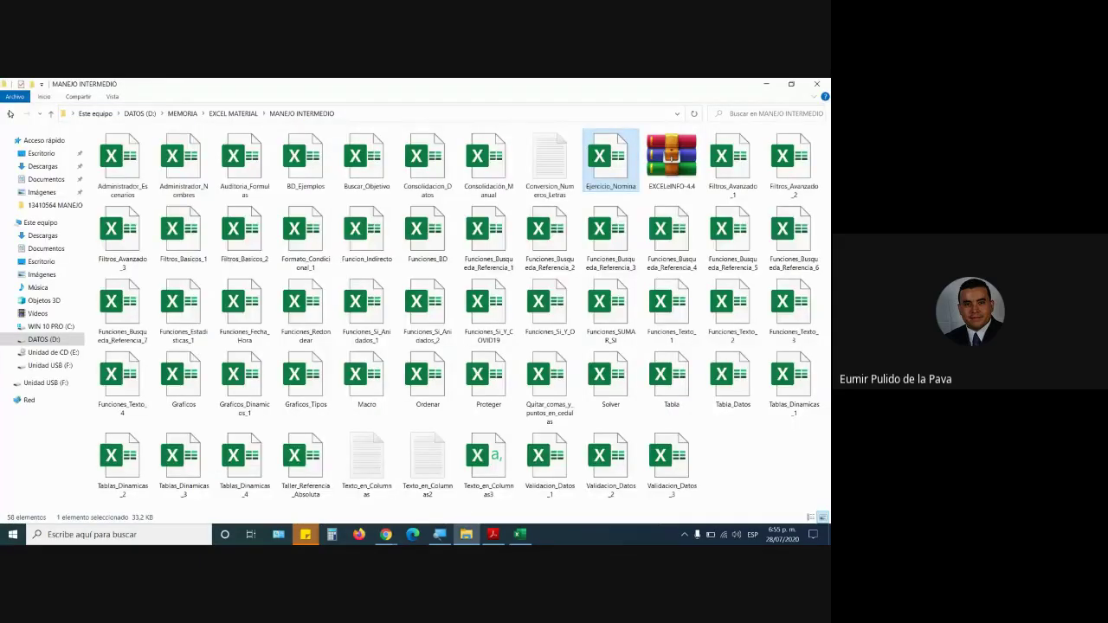
left_click(9, 114)
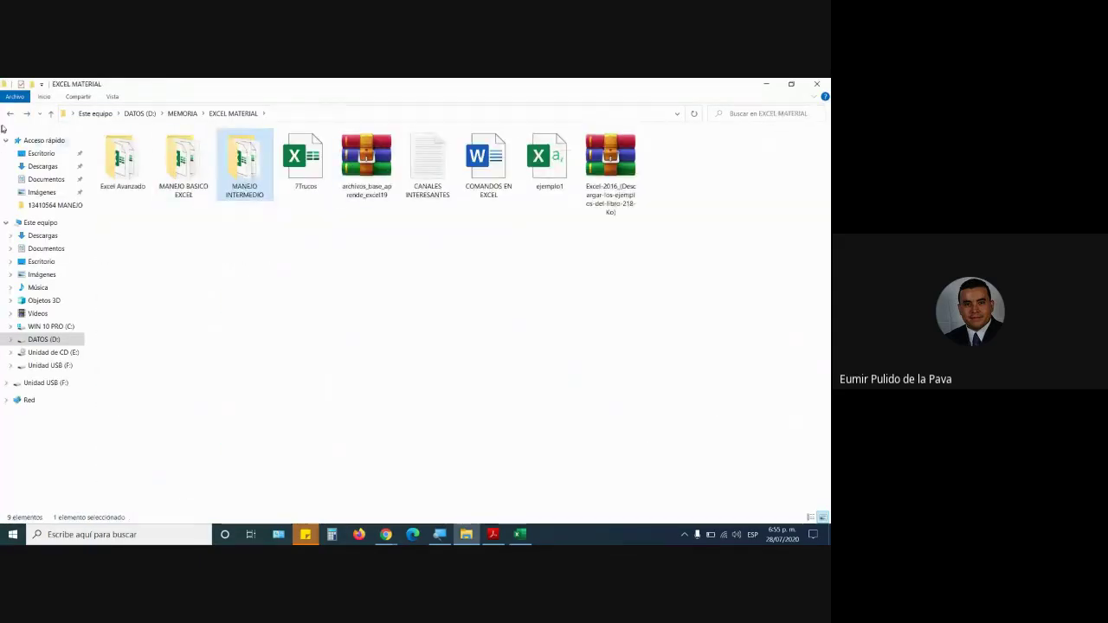
left_click(10, 114)
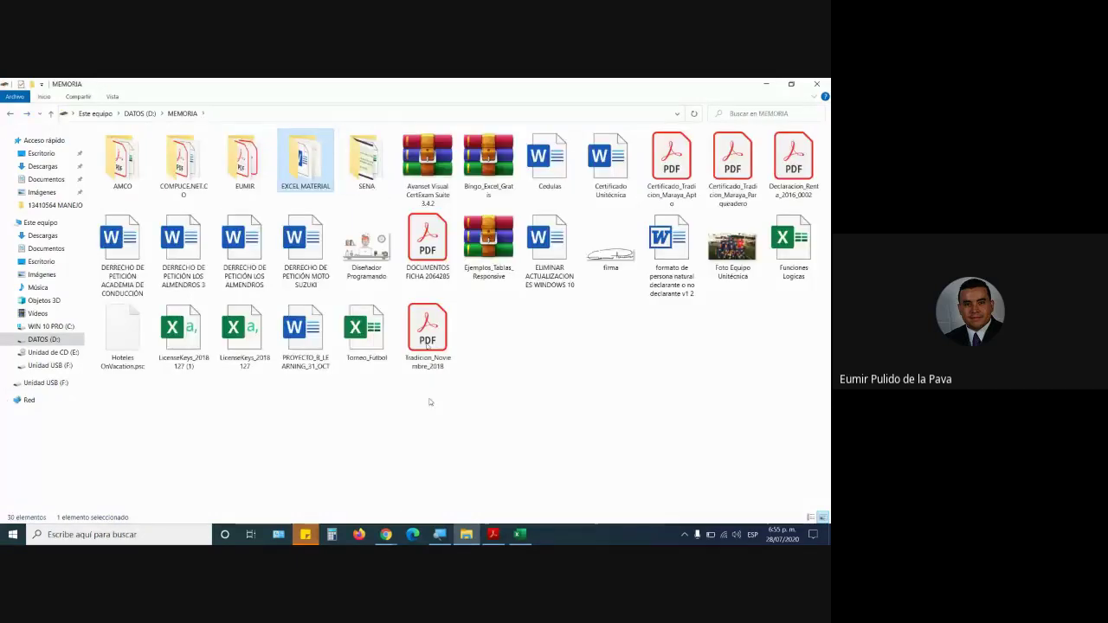
left_click(492, 535)
left_click(354, 359)
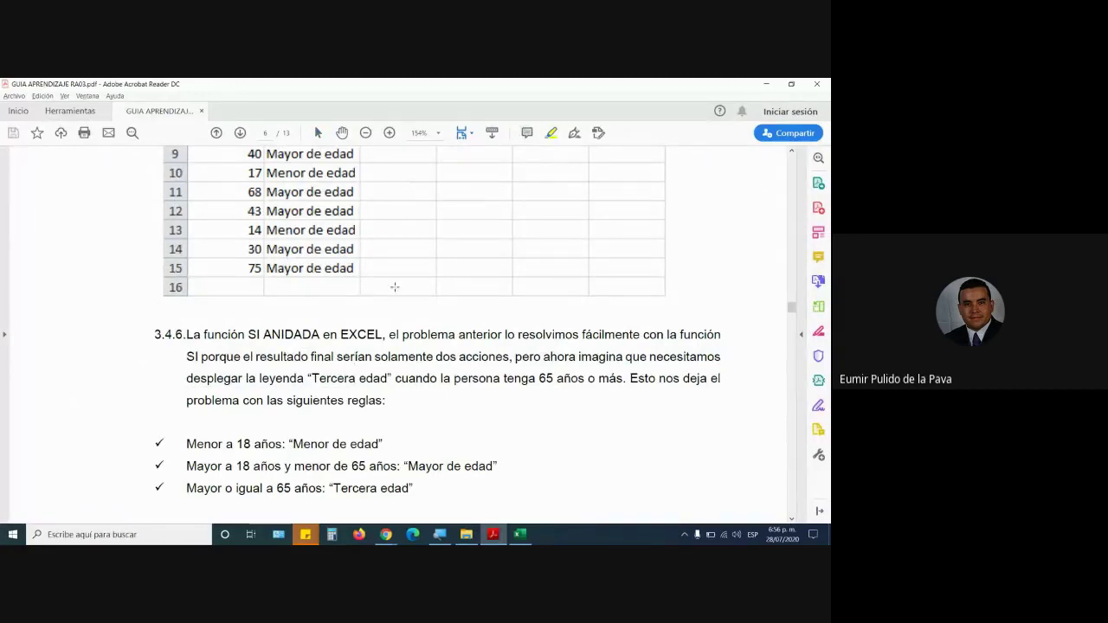
Step: Highlight leyenda “Tercera edad” in yellow and select the words about 65 años o más
mouse_move(309, 378)
left_mouse_down()
mouse_move(391, 381)
mouse_move(259, 380)
left_mouse_up()
left_click(399, 406)
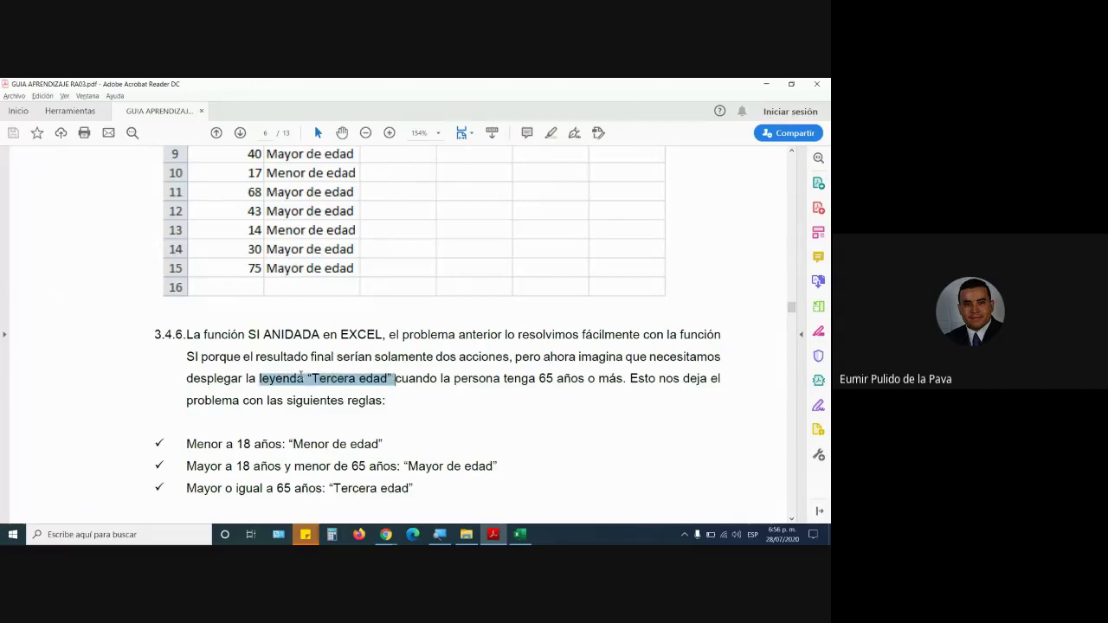
left_click(548, 135)
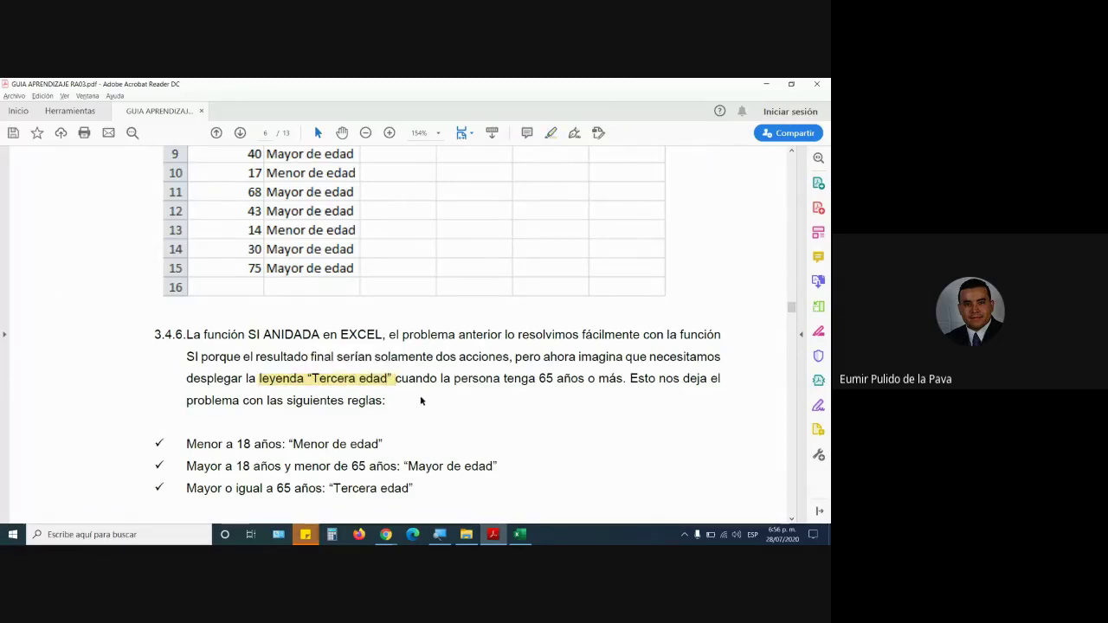
scroll(446, 373, "down", 1)
scroll(470, 361, "down", 1)
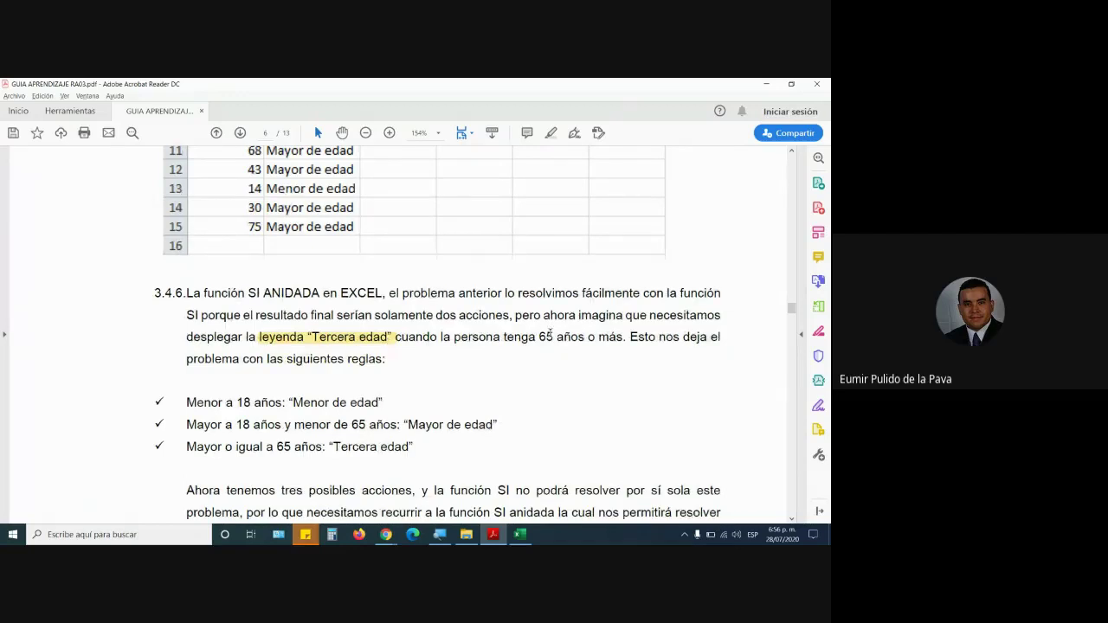
mouse_move(503, 338)
left_mouse_down()
mouse_move(600, 339)
mouse_move(383, 359)
left_mouse_up()
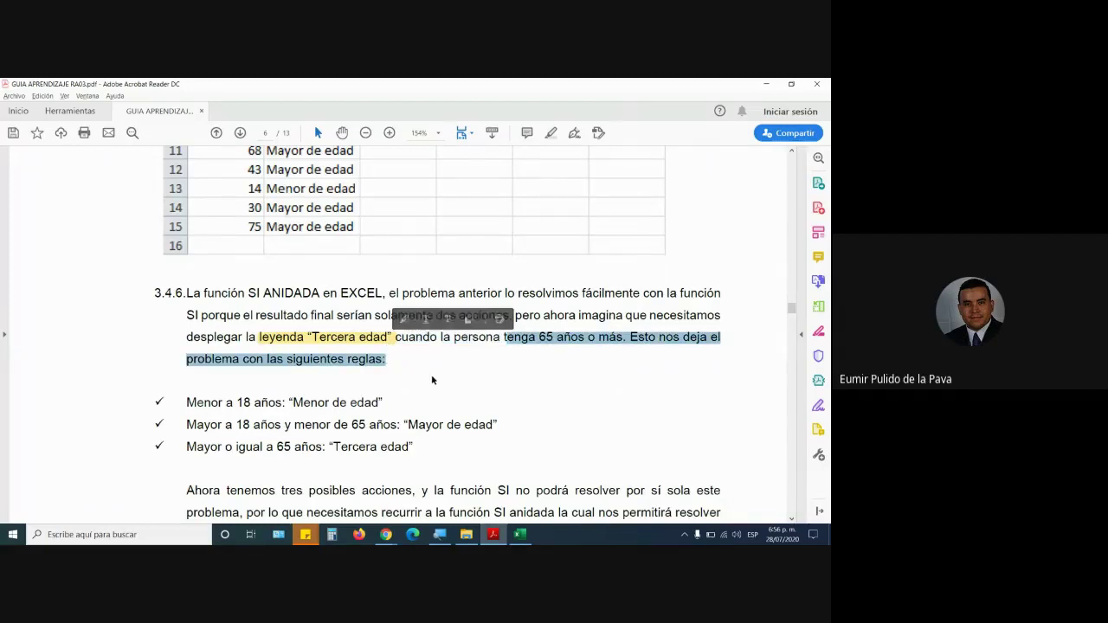
Step: Highlight “Mayor de edad” and “Tercera edad” in the age rules in yellow
scroll(431, 374, "down", 2)
mouse_move(187, 340)
left_mouse_down()
mouse_move(423, 346)
mouse_move(390, 341)
left_mouse_up()
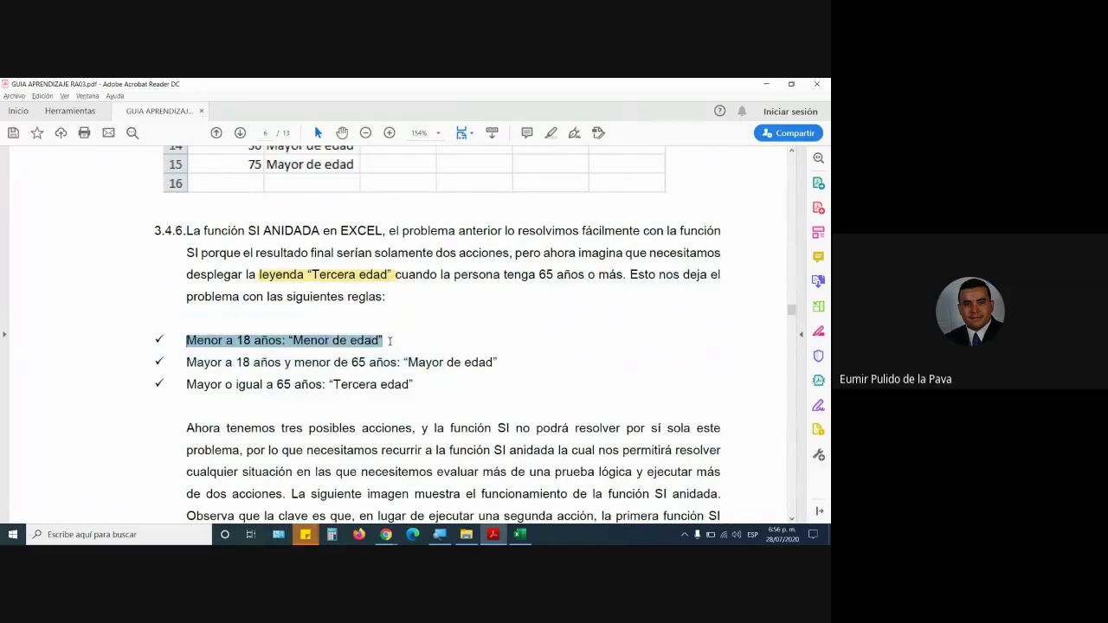
left_click_drag(187, 362, 491, 363)
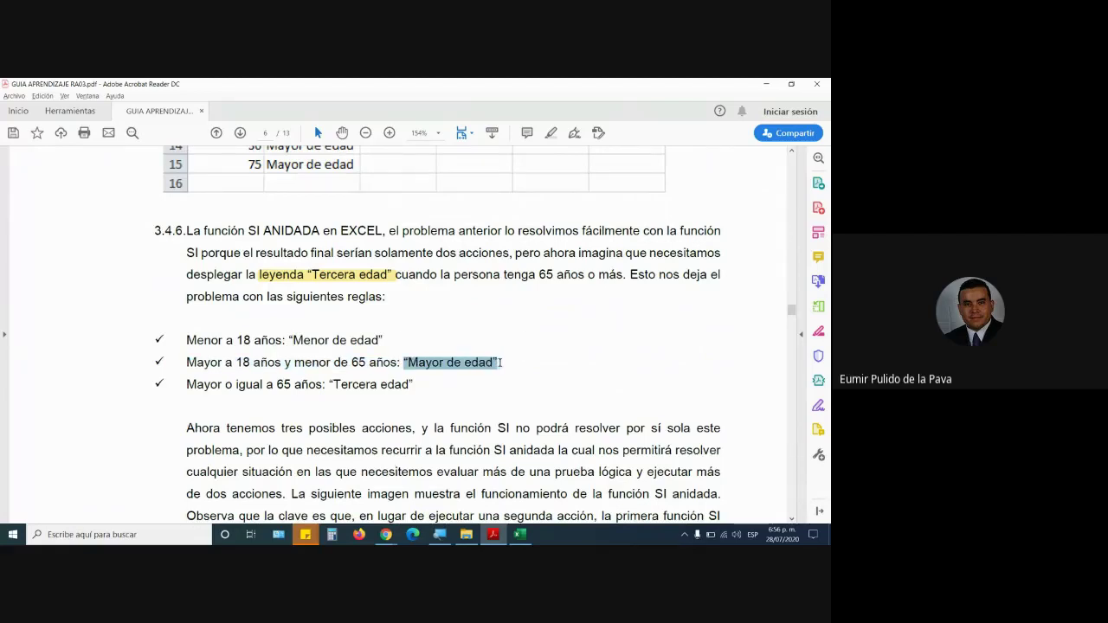
left_click(517, 344)
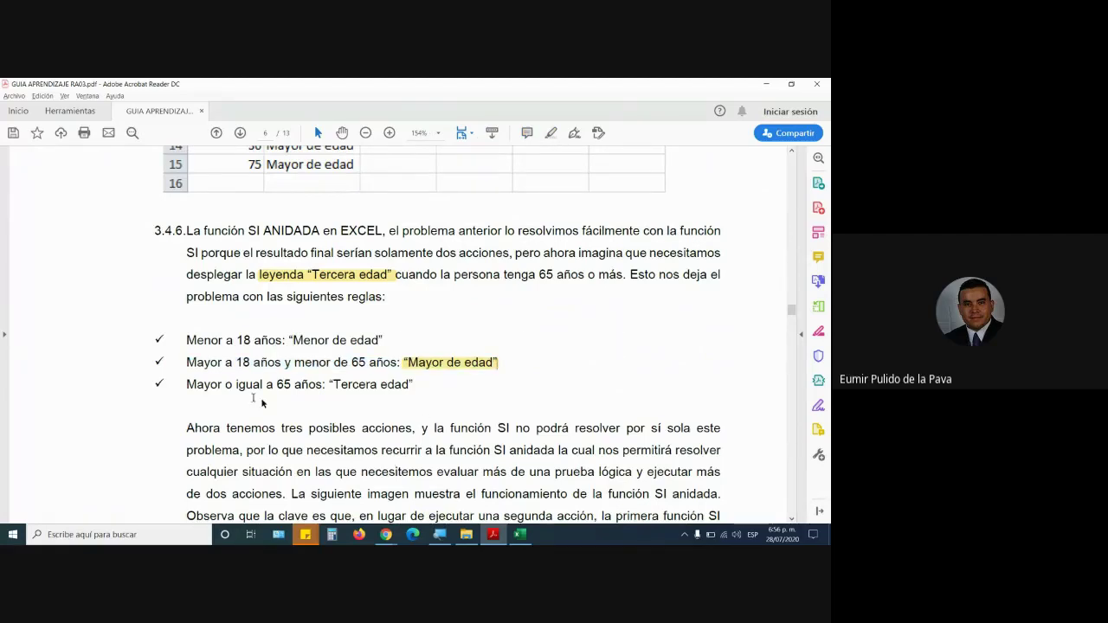
left_click_drag(188, 383, 414, 384)
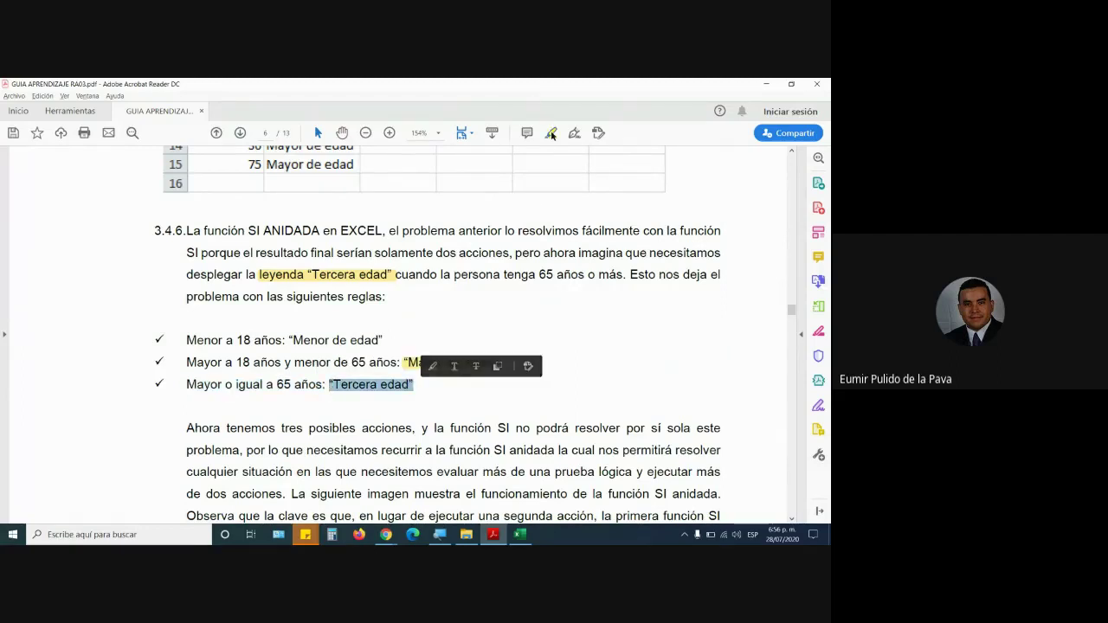
left_click(430, 366)
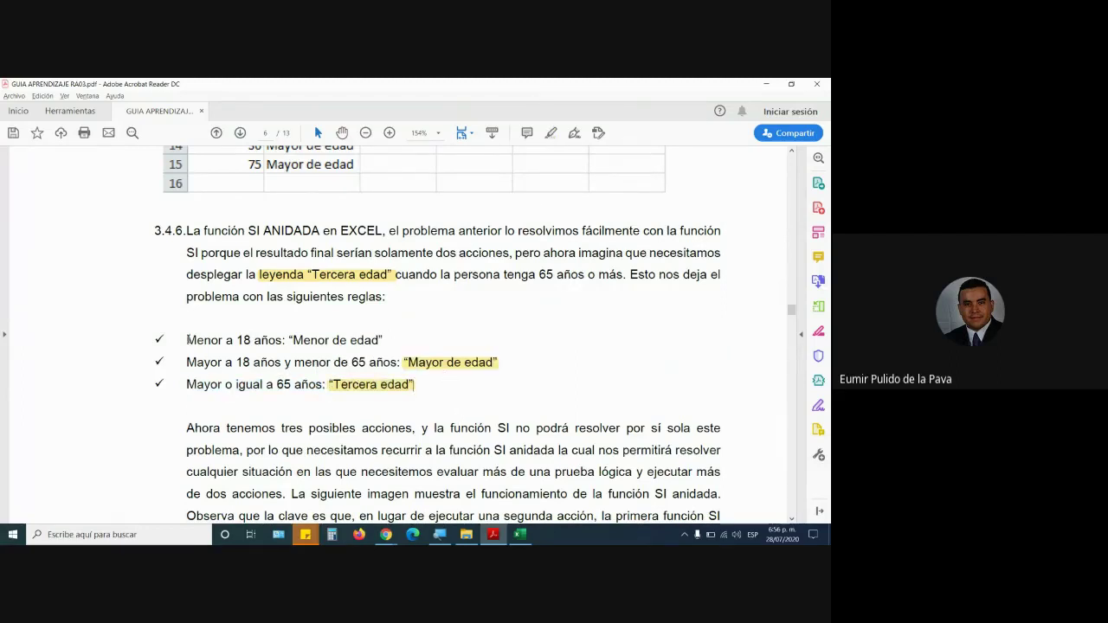
Step: Select the three age rules and the paragraph explaining why nested SI is needed
mouse_move(188, 339)
left_mouse_down()
mouse_move(417, 341)
mouse_move(502, 393)
left_mouse_up()
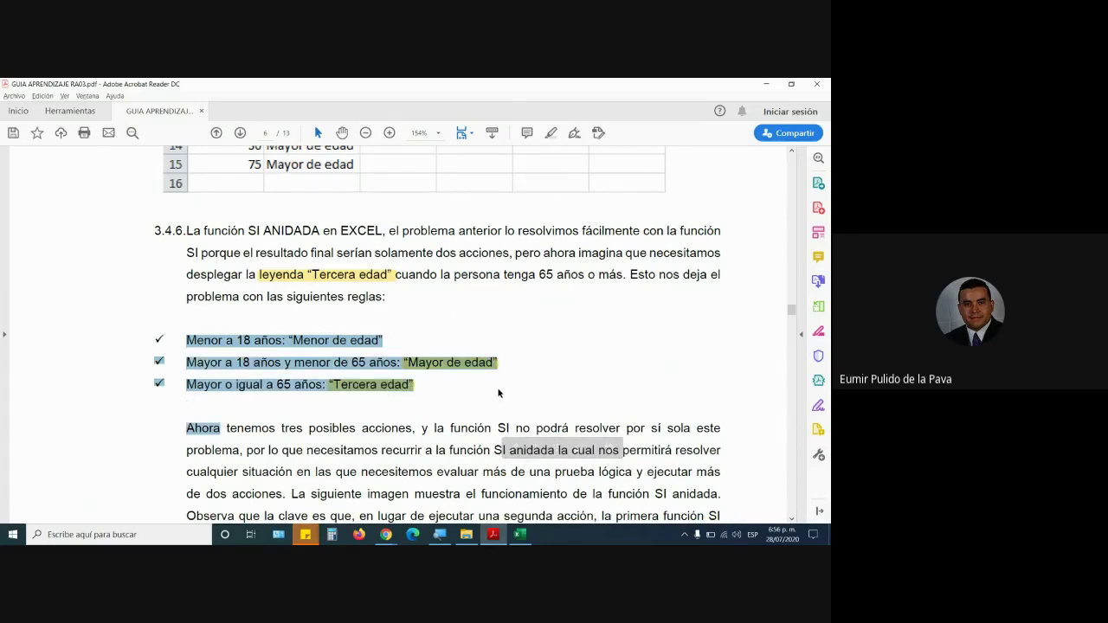
scroll(498, 393, "down", 2)
left_click_drag(186, 346, 506, 344)
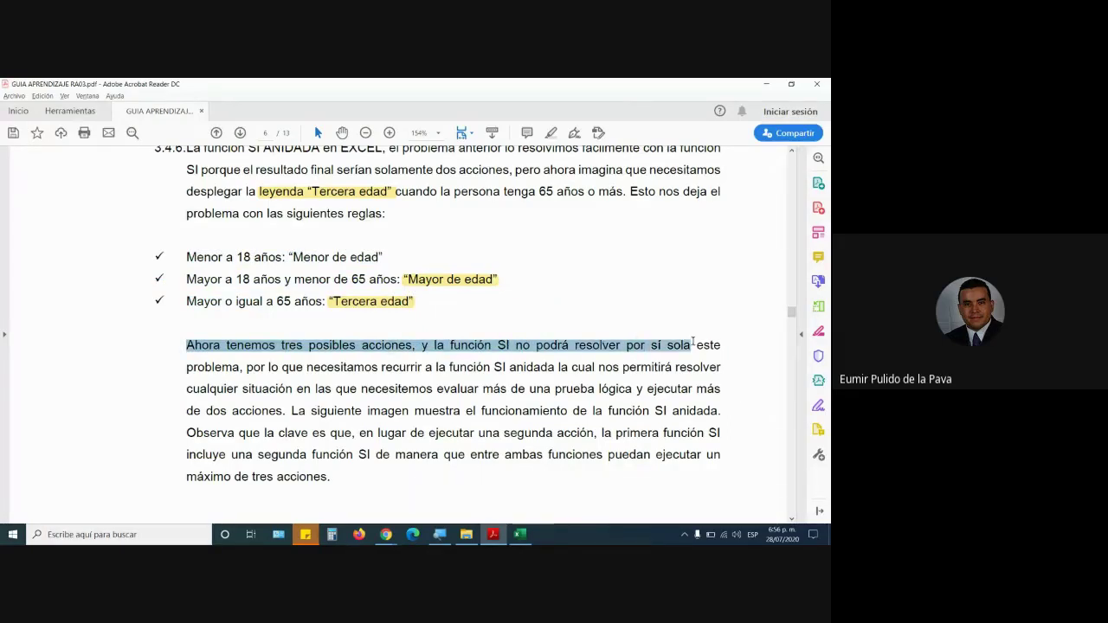
mouse_move(506, 343)
left_mouse_down()
mouse_move(360, 365)
mouse_move(568, 367)
mouse_move(263, 389)
mouse_move(626, 398)
mouse_move(215, 413)
mouse_move(699, 410)
left_mouse_up()
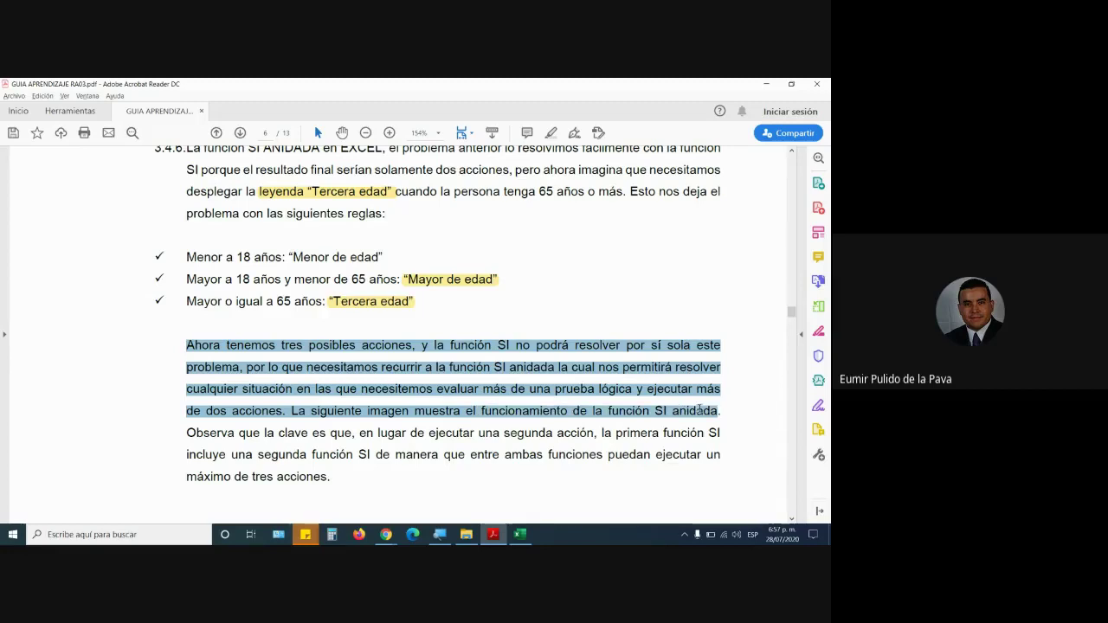
Step: Scroll back through pages 5 and 6, then down to page 7's two-test, three-action flowchart
scroll(473, 482, "down", 3)
scroll(472, 476, "down", 6)
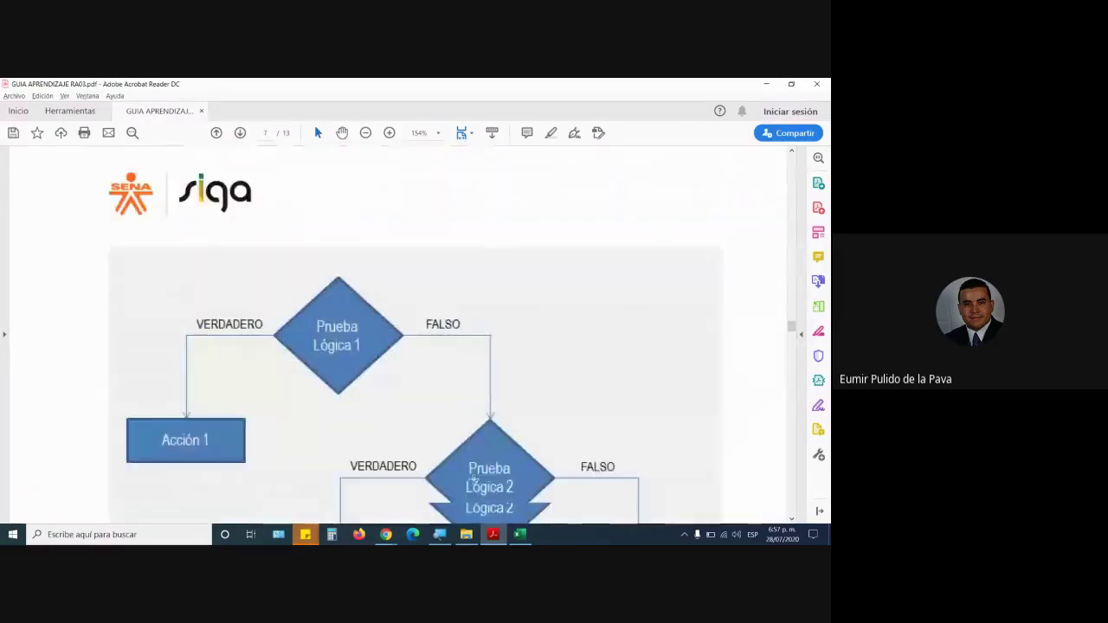
scroll(638, 429, "down", 5)
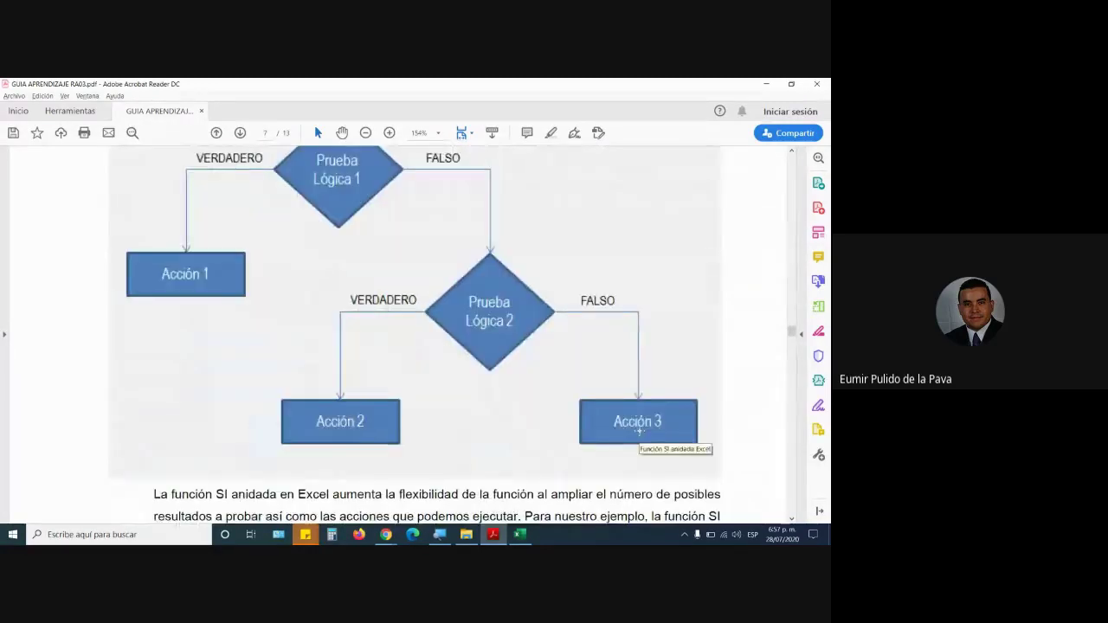
scroll(639, 430, "up", 2)
scroll(645, 398, "up", 2)
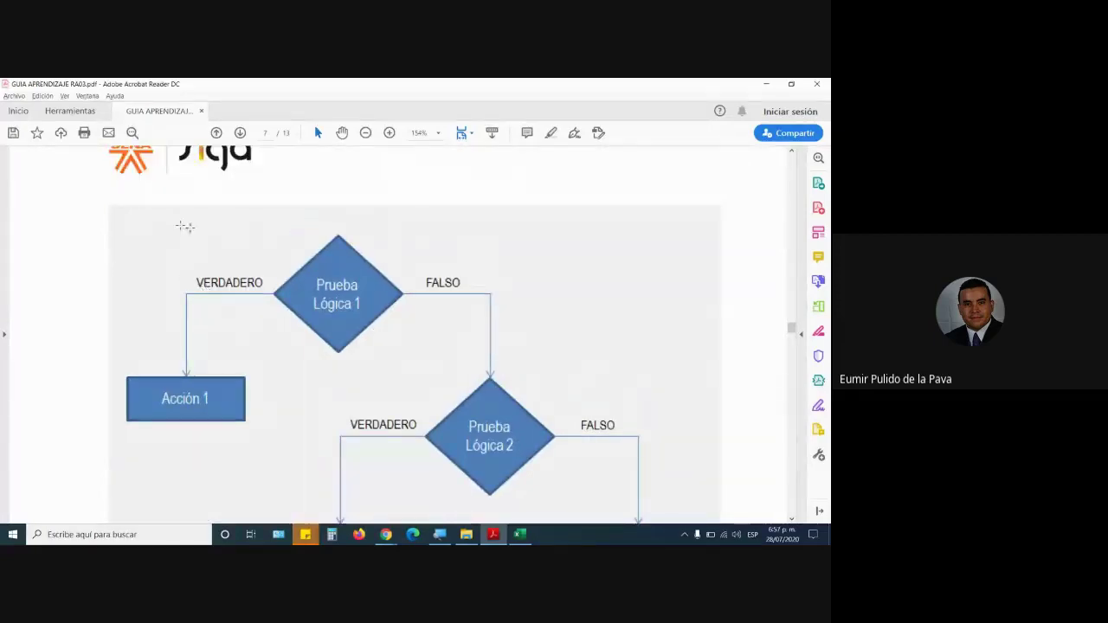
scroll(575, 390, "up", 7)
scroll(575, 390, "up", 5)
scroll(575, 389, "up", 5)
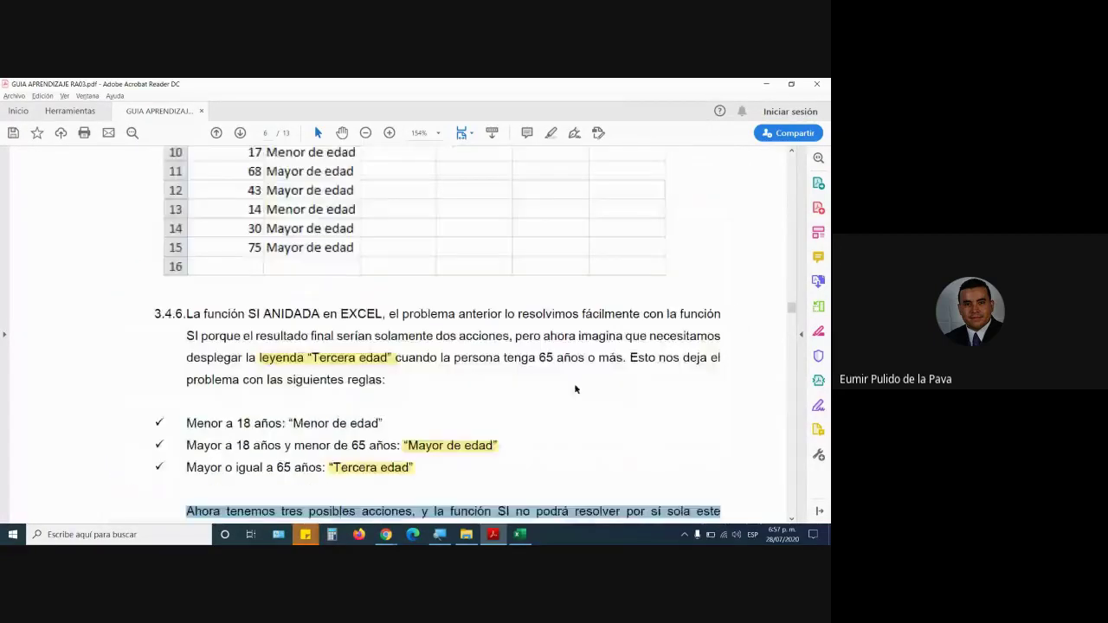
scroll(575, 389, "down", 11)
scroll(575, 390, "up", 6)
scroll(575, 389, "up", 5)
scroll(574, 389, "up", 1)
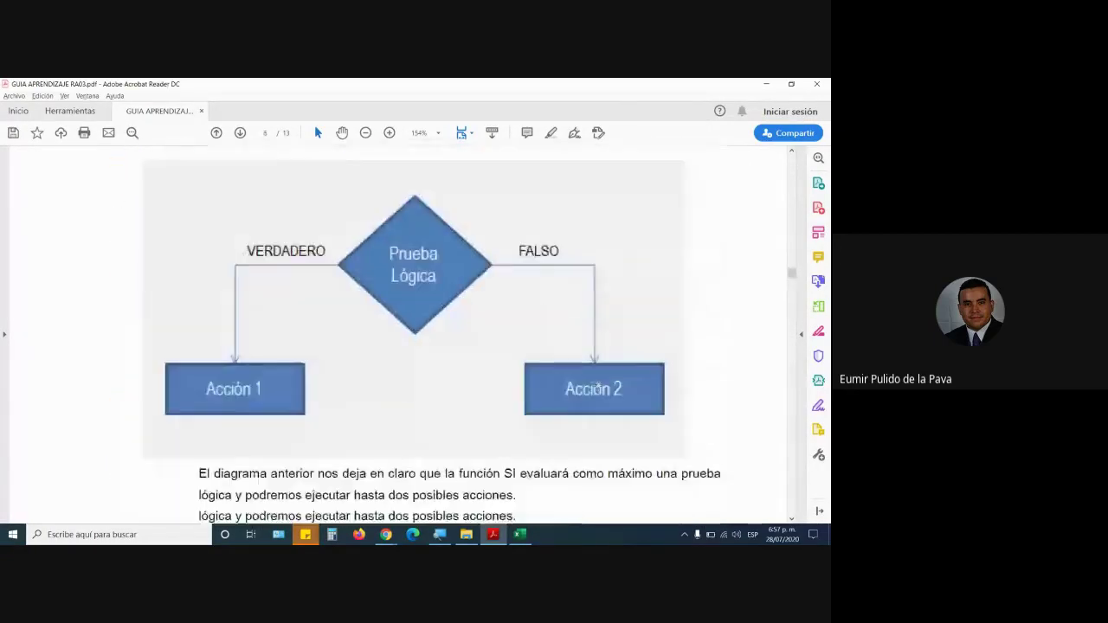
scroll(597, 385, "up", 1)
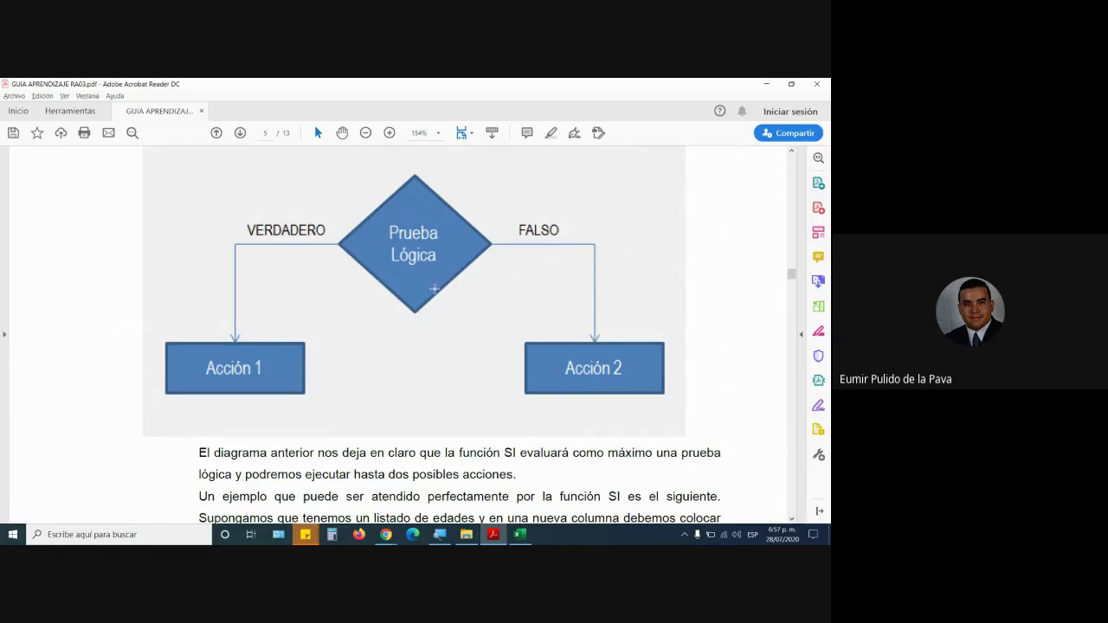
scroll(425, 324, "down", 1)
scroll(413, 376, "down", 10)
scroll(413, 375, "down", 10)
scroll(415, 383, "down", 5)
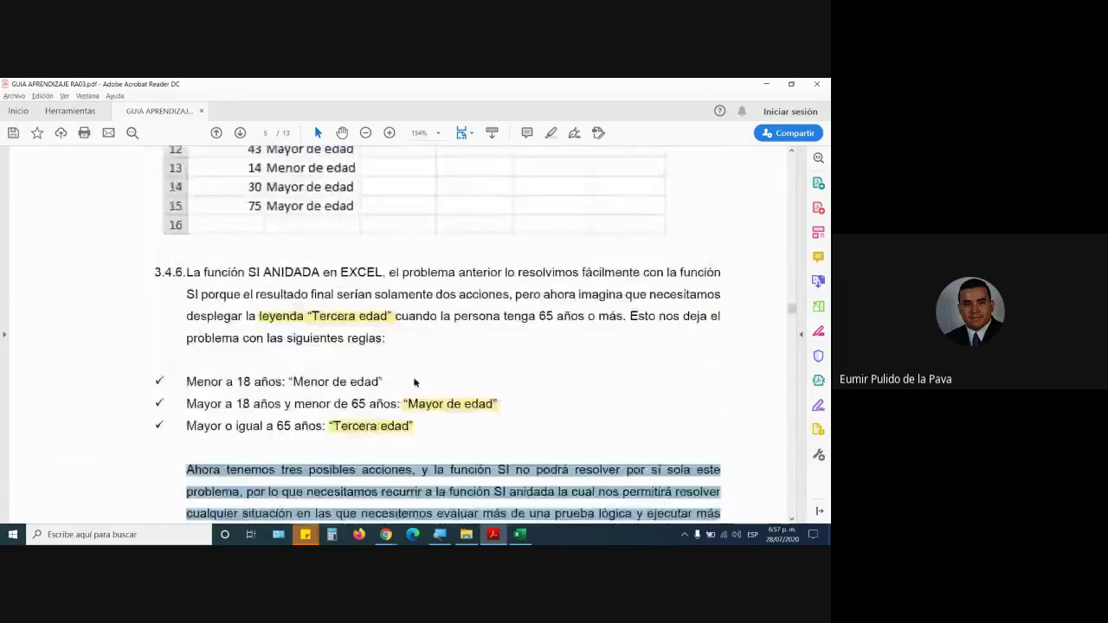
scroll(415, 382, "down", 10)
scroll(421, 389, "down", 5)
scroll(421, 389, "down", 2)
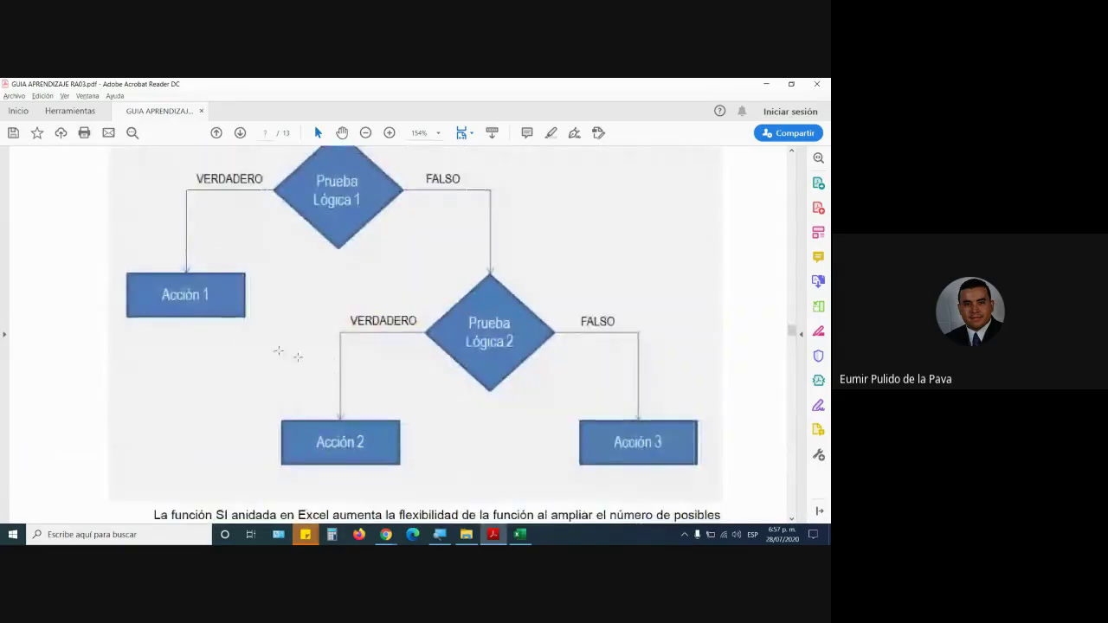
Step: Box the Acción 1, 2 and 3 shapes and the Prueba Lógica 1 diamond in the flowchart
mouse_move(138, 289)
left_mouse_down()
mouse_move(198, 277)
mouse_move(282, 336)
left_mouse_up()
left_click_drag(245, 407, 426, 475)
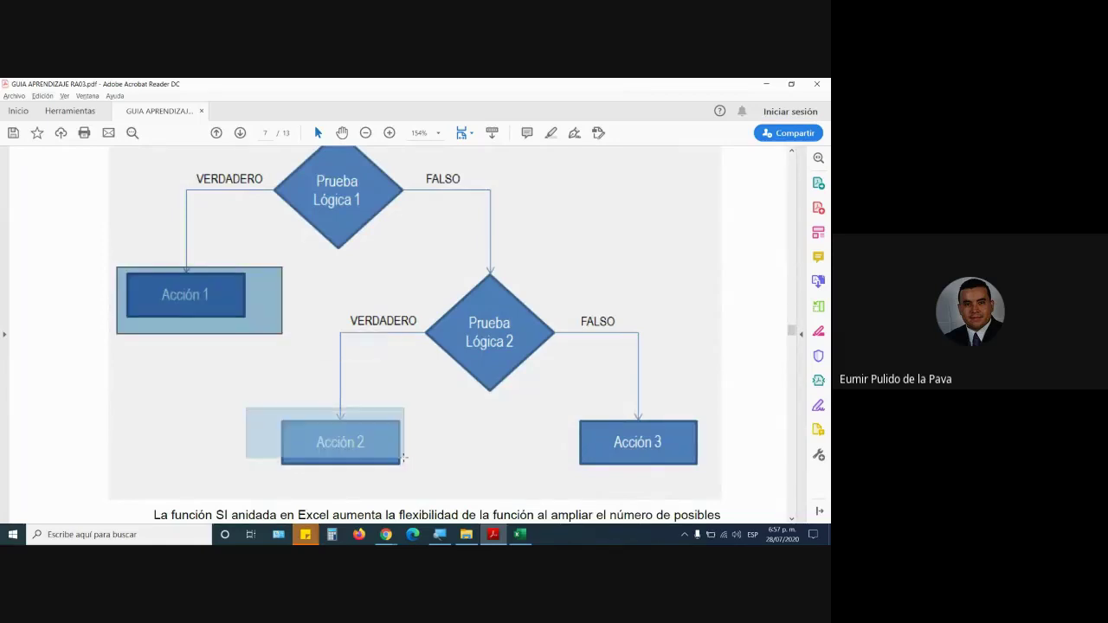
left_click_drag(564, 411, 722, 478)
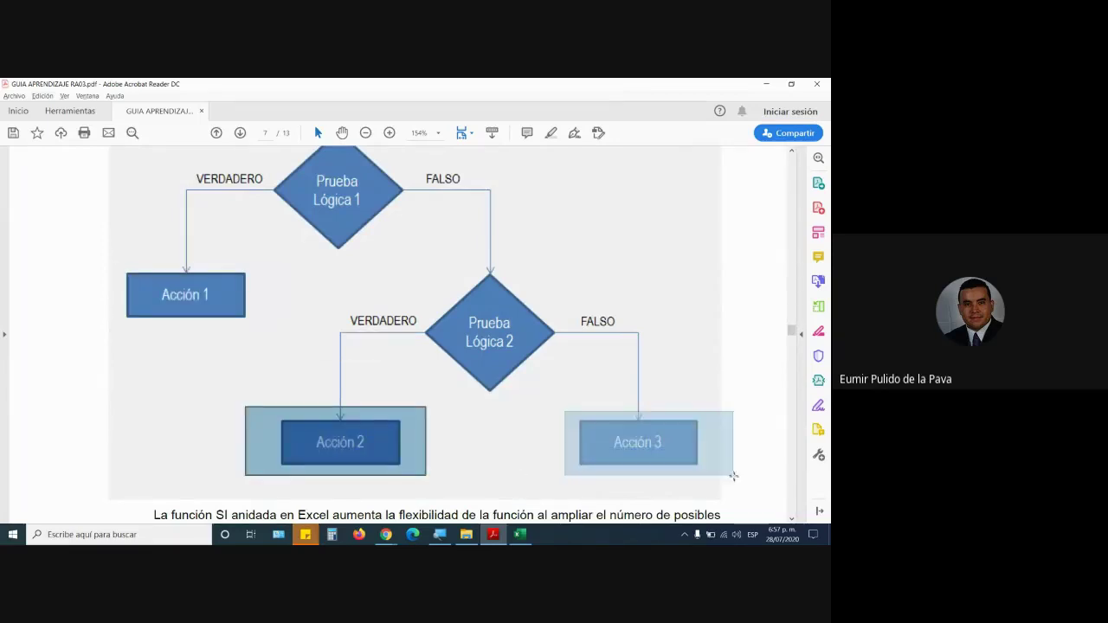
scroll(635, 430, "up", 2)
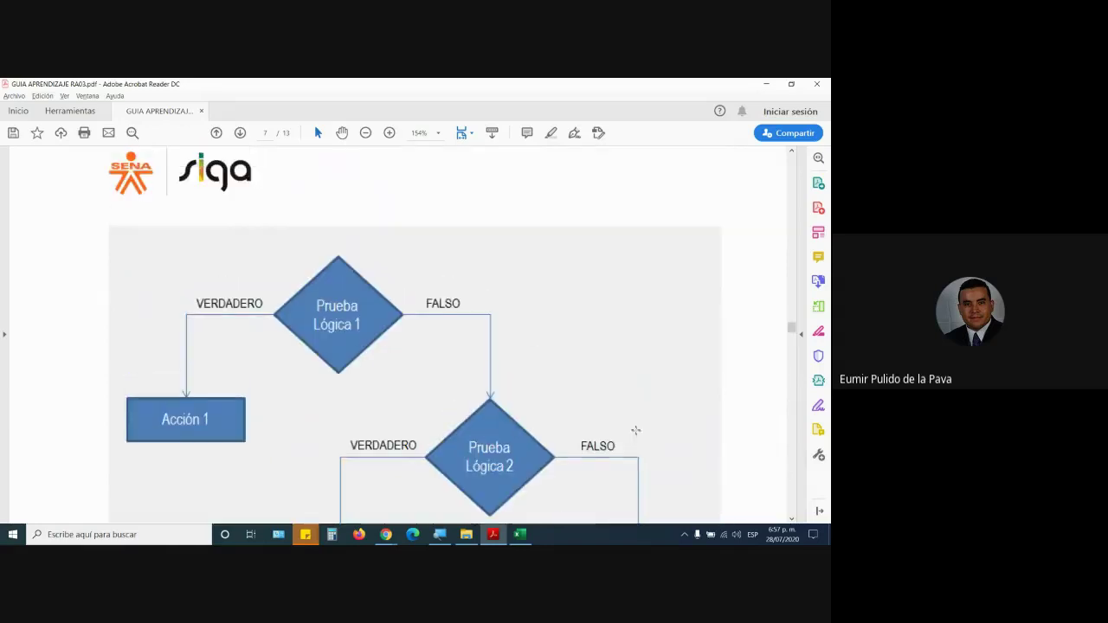
scroll(389, 317, "down", 1)
left_click_drag(164, 182, 447, 325)
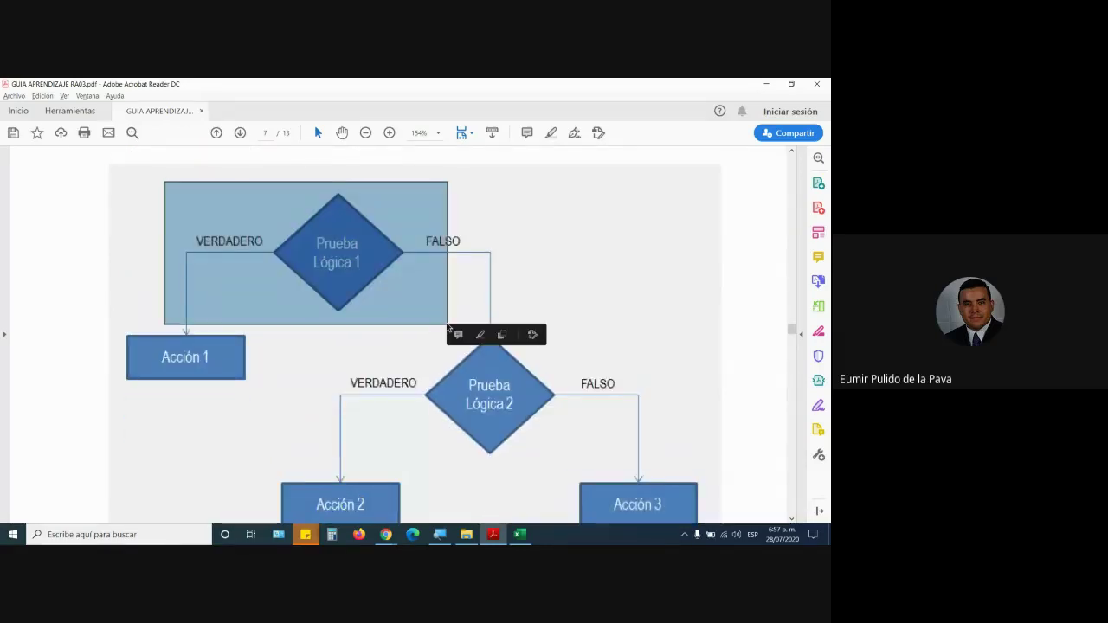
left_click(377, 331)
key("Escape")
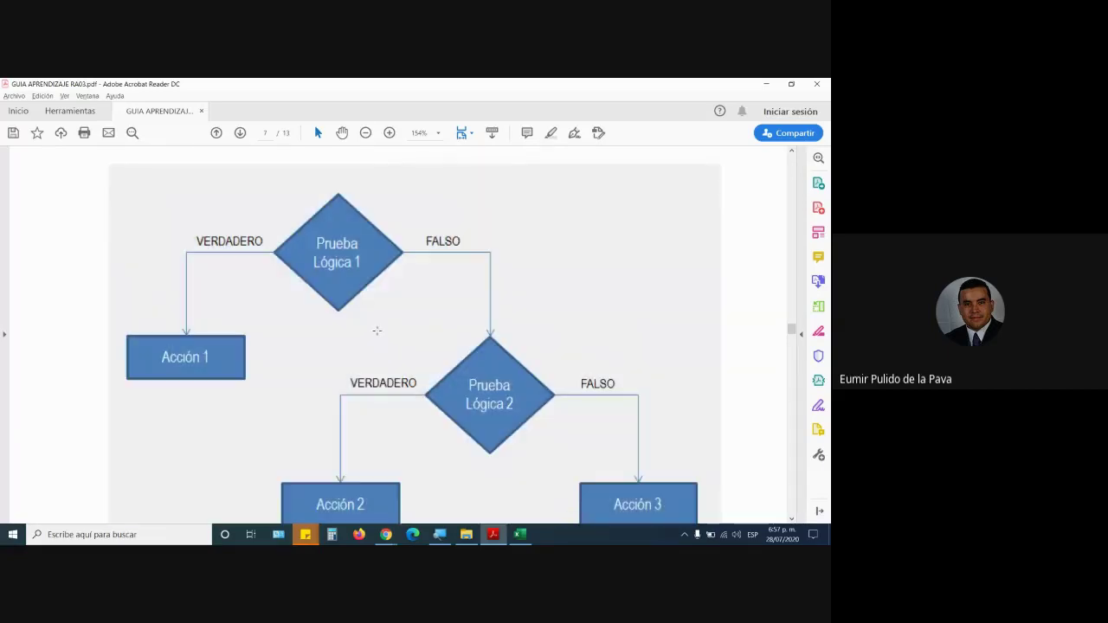
Step: Outline both Prueba Lógica diamonds, the first decision's branches, Acción 1 and the FALSO branch
left_click_drag(401, 314, 566, 454)
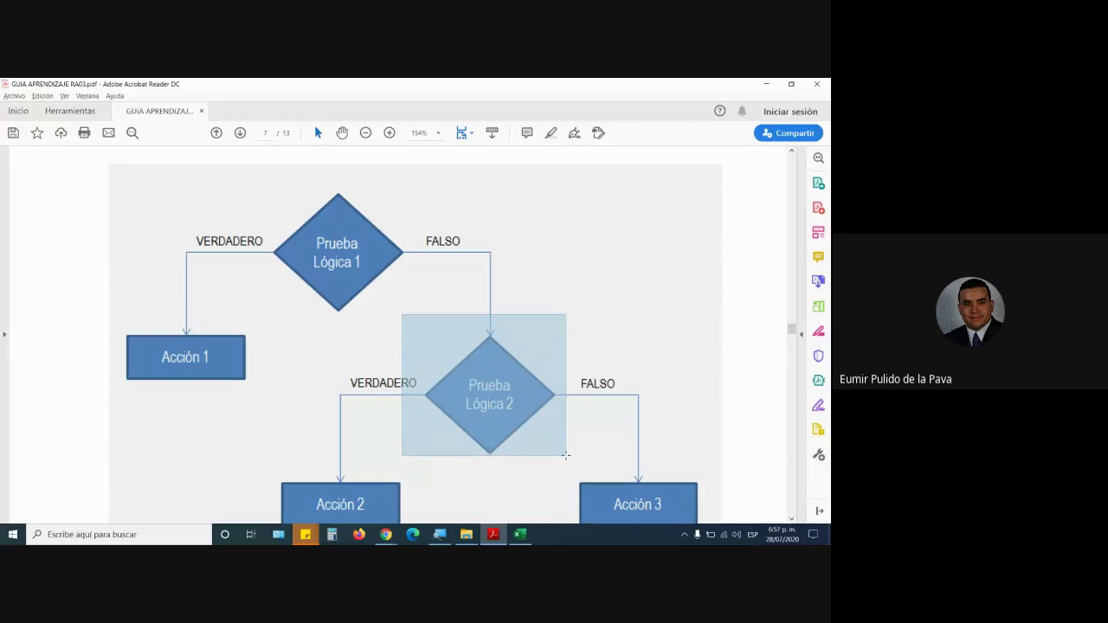
left_click_drag(267, 190, 389, 300)
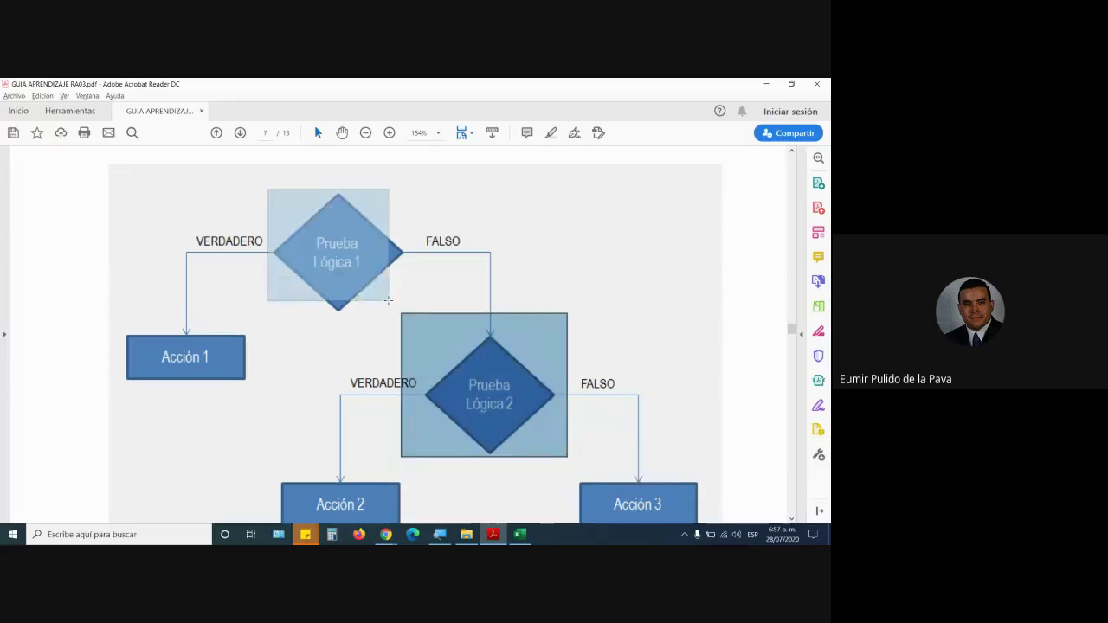
mouse_move(136, 186)
left_mouse_down()
mouse_move(570, 346)
mouse_move(570, 375)
left_mouse_up()
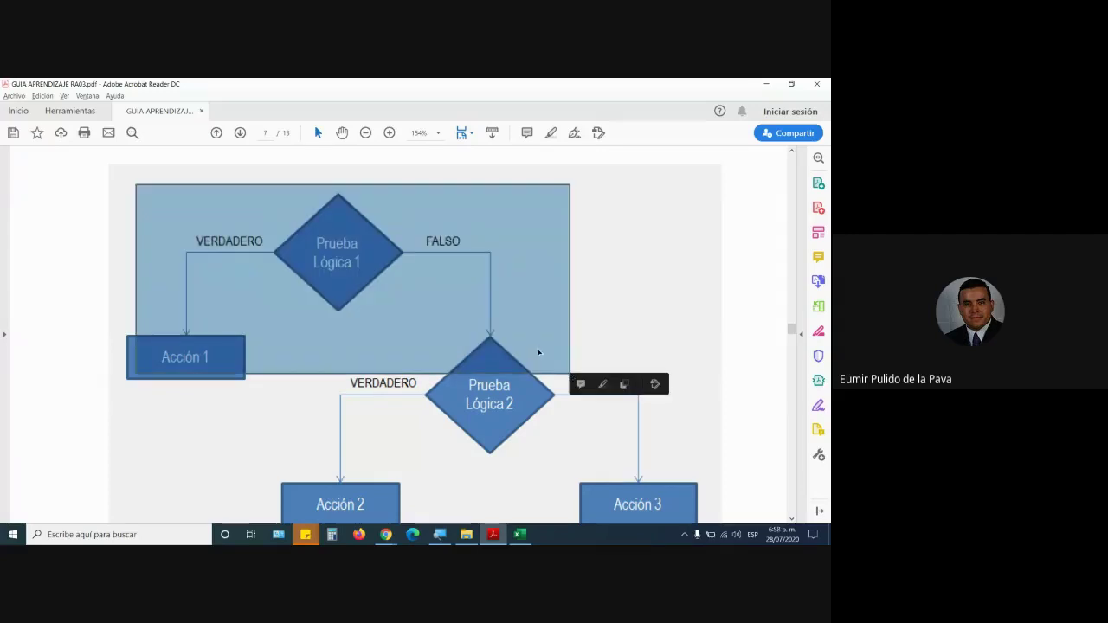
left_click(335, 245)
left_click_drag(287, 198, 400, 312)
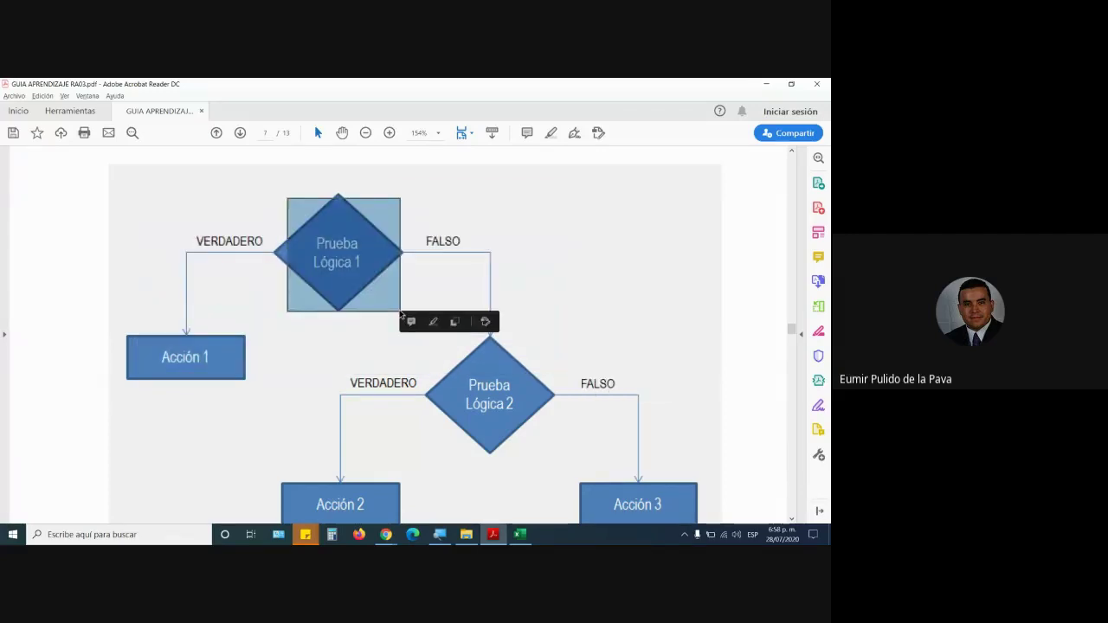
left_click_drag(139, 229, 254, 396)
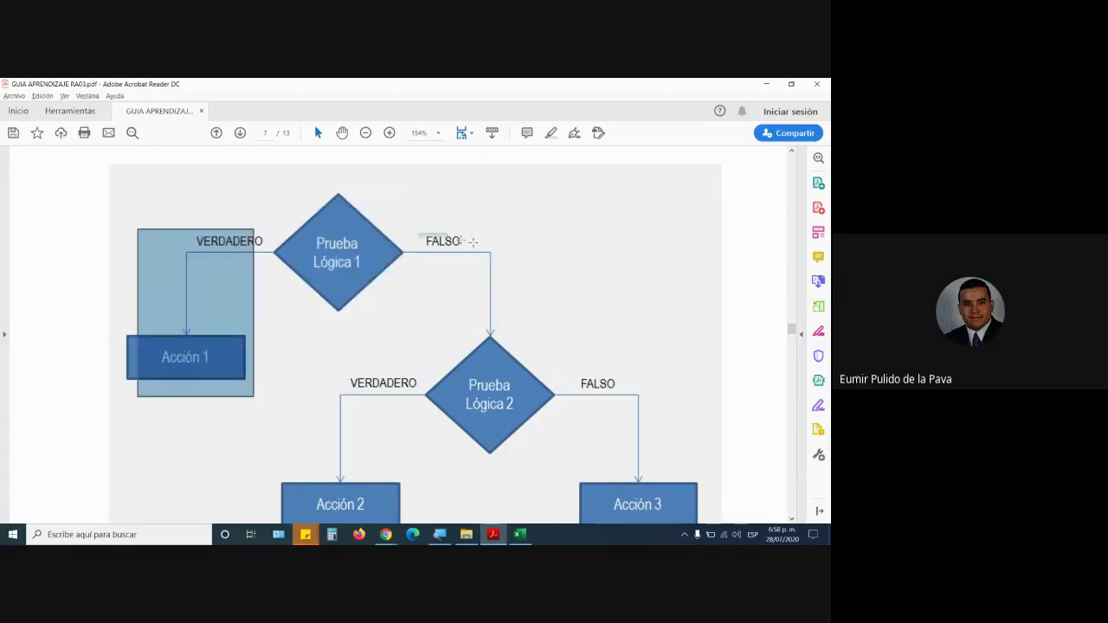
left_click_drag(473, 242, 571, 438)
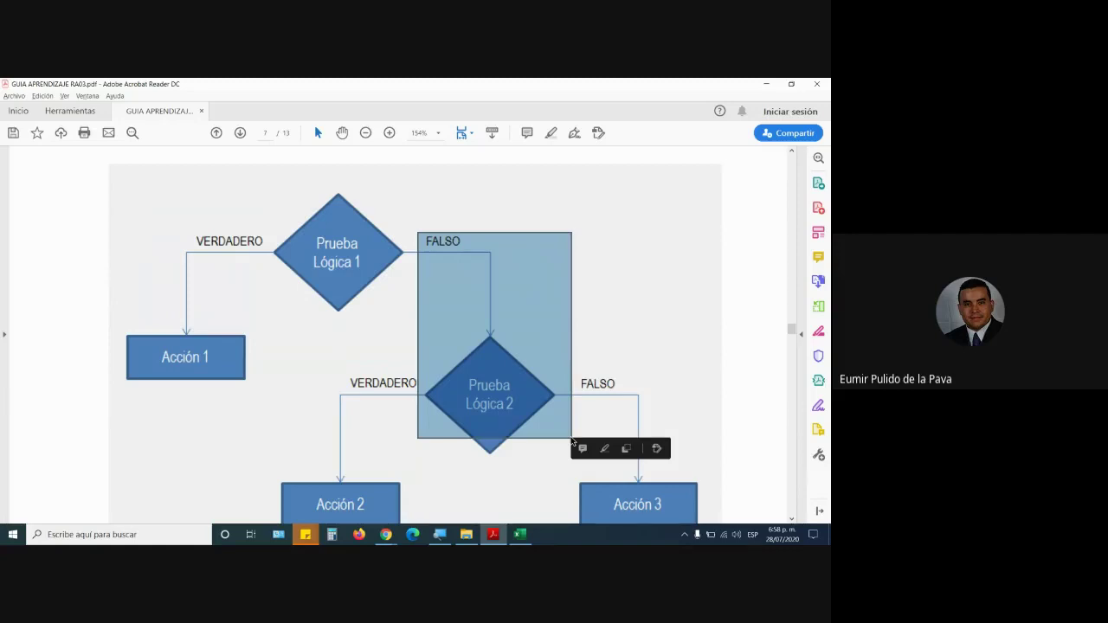
left_click(388, 338)
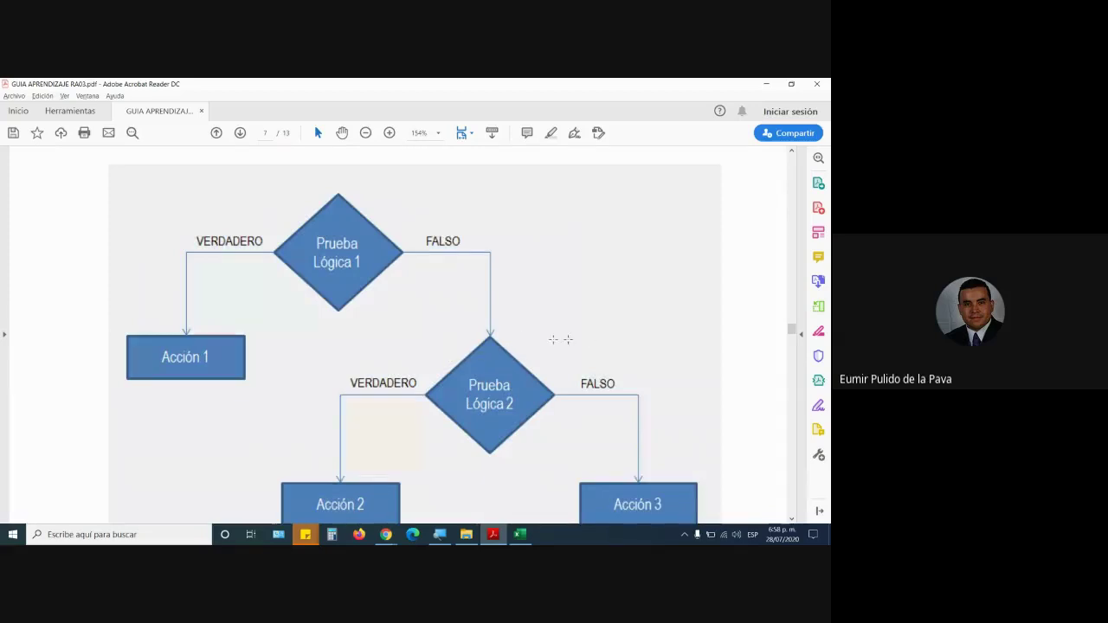
Step: Outline Prueba Lógica 2 and the remaining action boxes, then scroll down to the example formula
left_click_drag(596, 339, 377, 451)
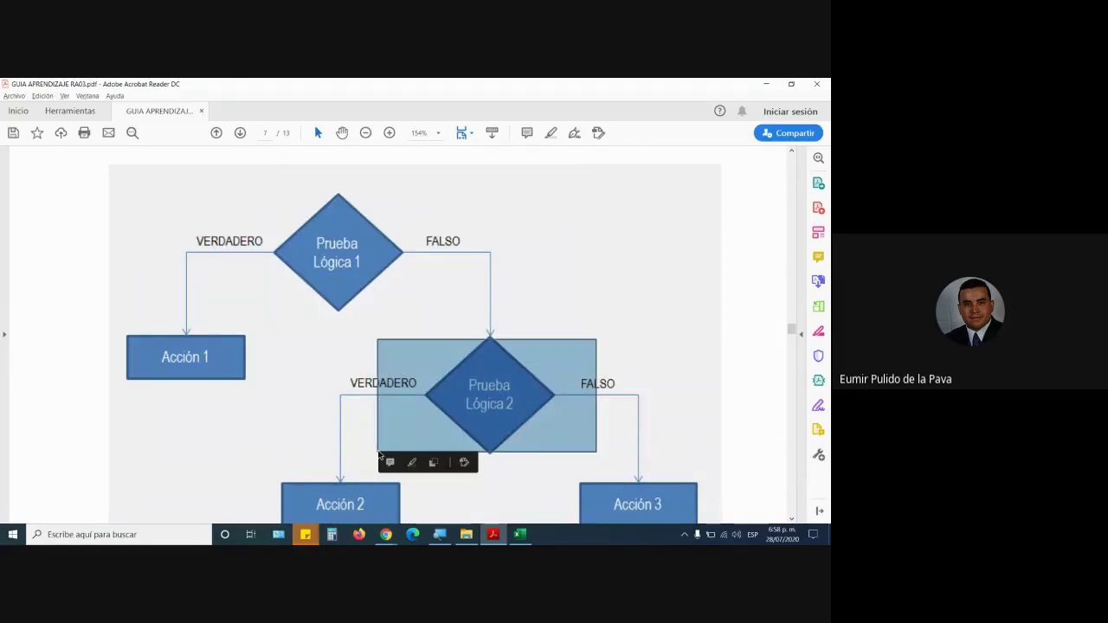
scroll(340, 456, "down", 2)
left_click_drag(257, 416, 431, 468)
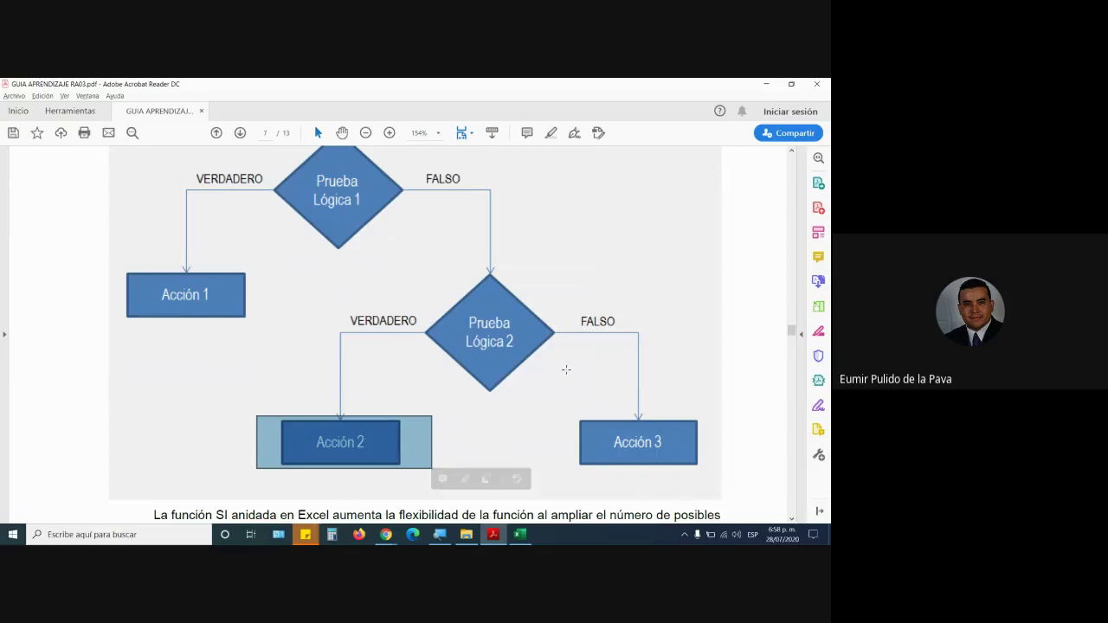
left_click_drag(567, 368, 715, 481)
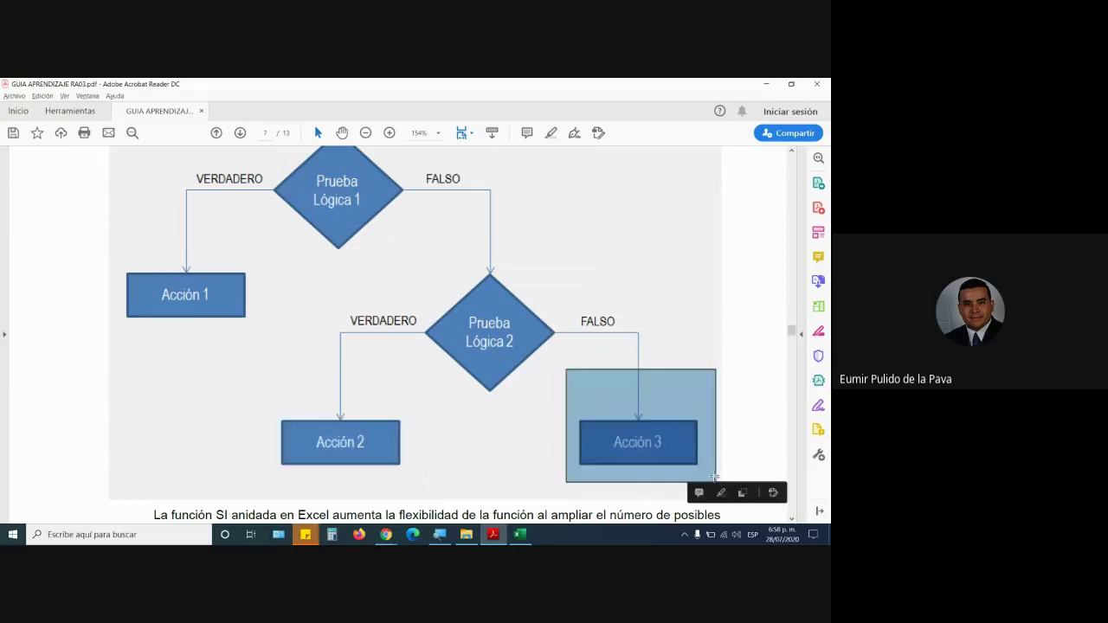
scroll(450, 448, "down", 5)
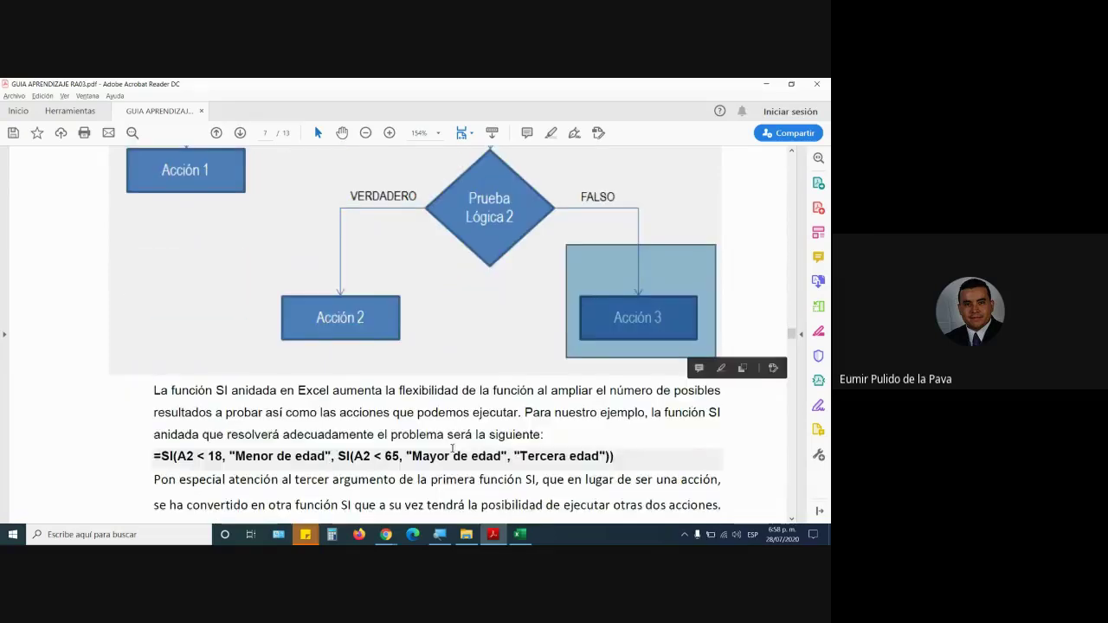
scroll(449, 447, "down", 3)
Step: Copy Hoja4 to a new sheet Hoja4 (2) and delete column C
left_click(519, 535)
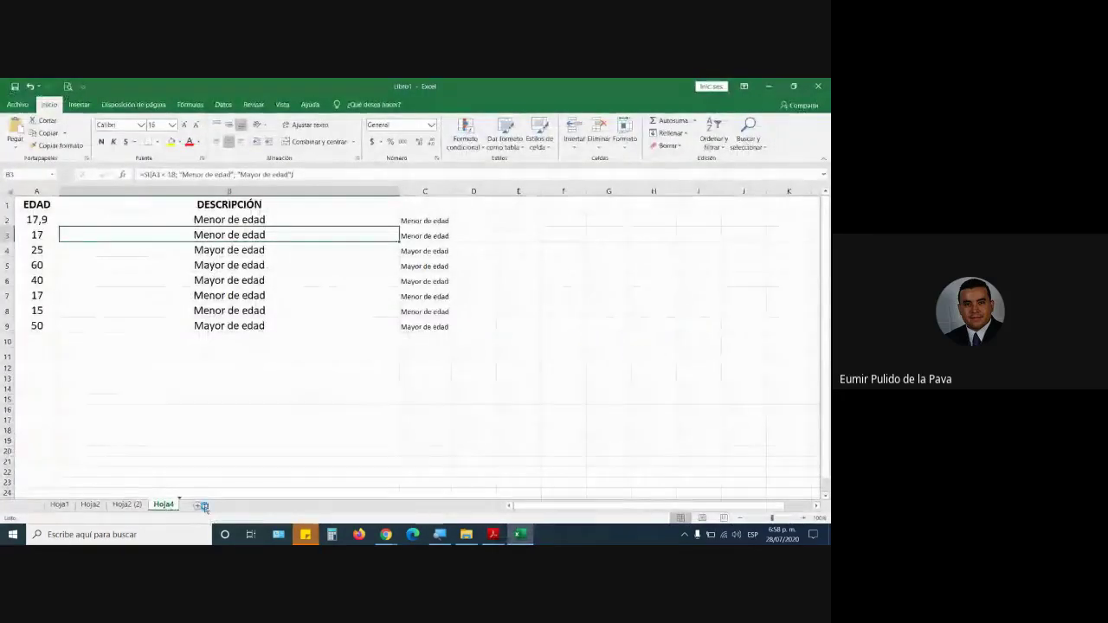
left_click_drag(163, 503, 201, 503)
right_click(422, 191)
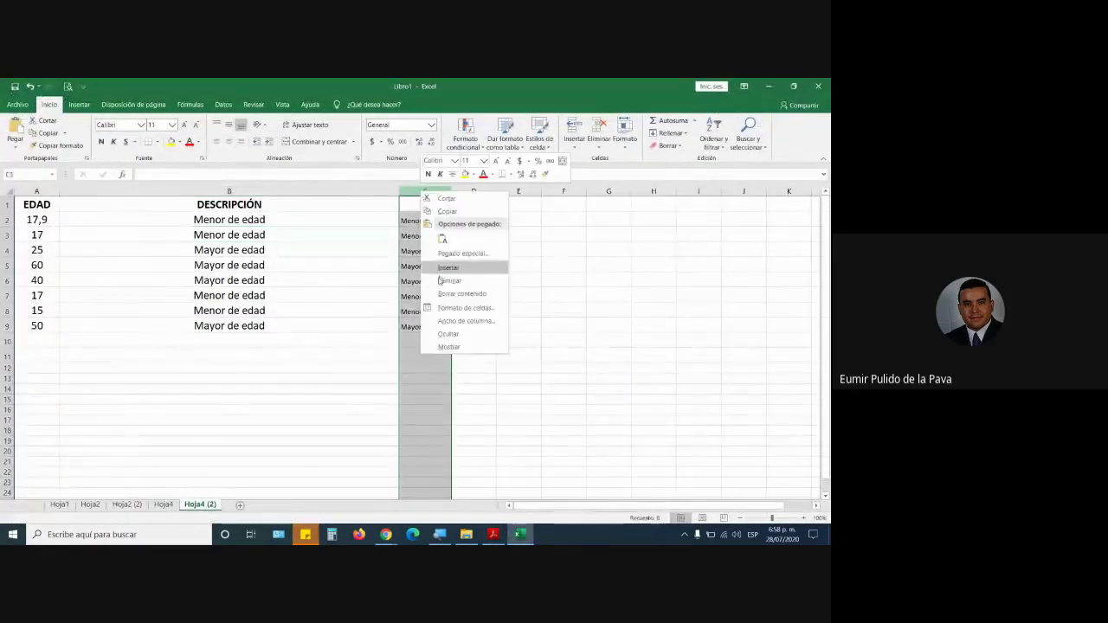
left_click(428, 282)
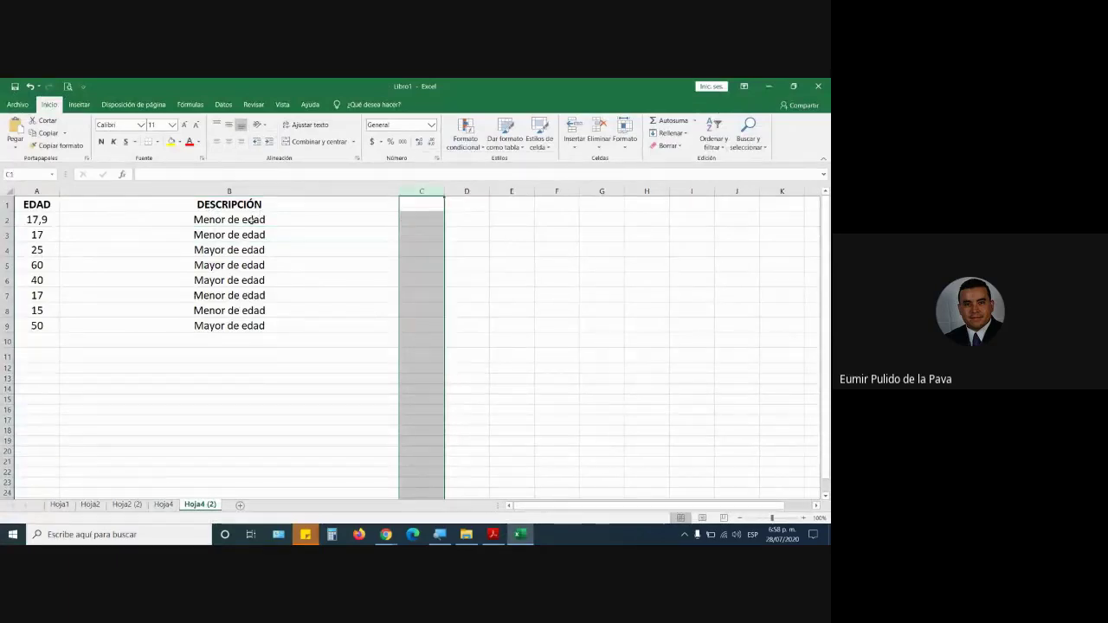
key("ctrl+minus")
Step: Set A2 to 19 and clear the descriptions in B2:B9
left_click_drag(139, 220, 138, 233)
left_click(32, 219)
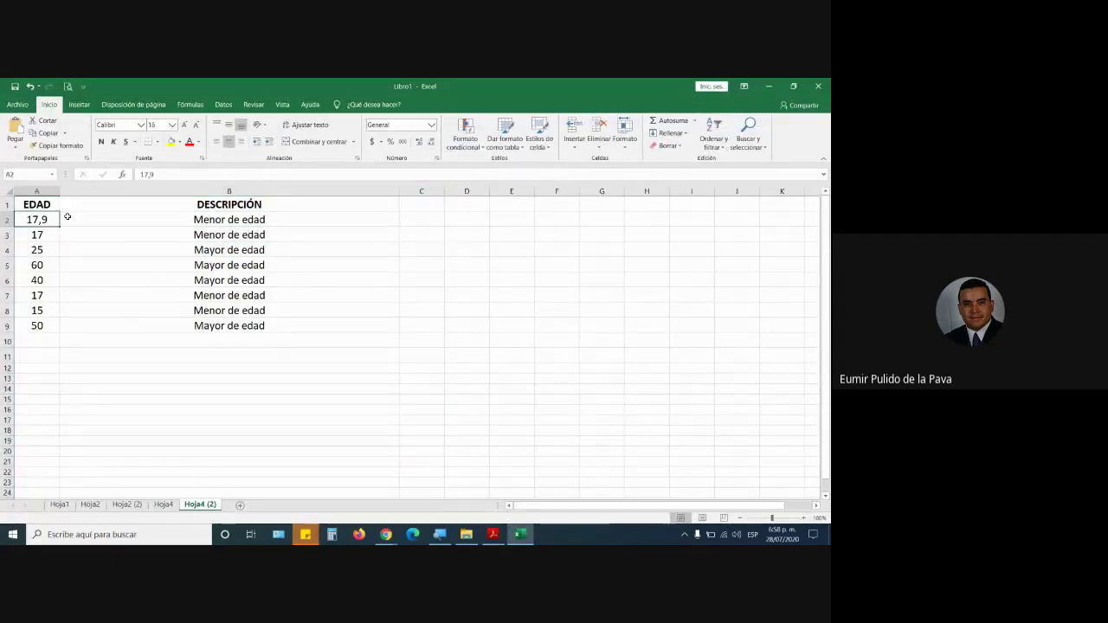
type("19")
key("Return")
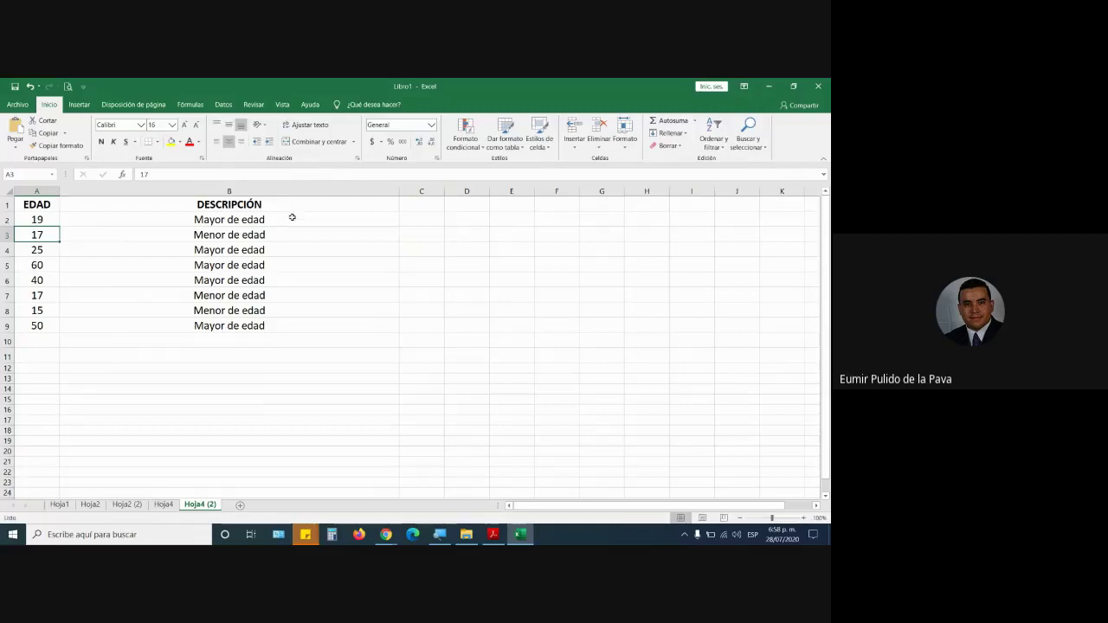
left_click_drag(291, 218, 291, 320)
key("Delete")
Step: Set B2 to font size 22 and widen column B before returning to the PDF guide
left_click(241, 218)
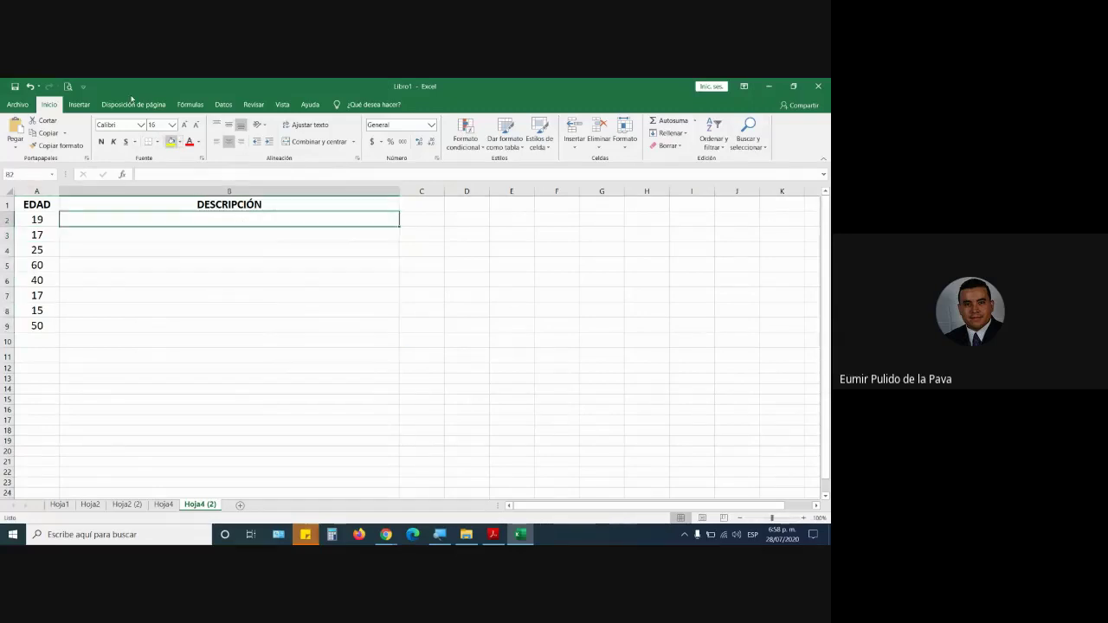
left_click(184, 125)
left_click(184, 125)
left_click(183, 125)
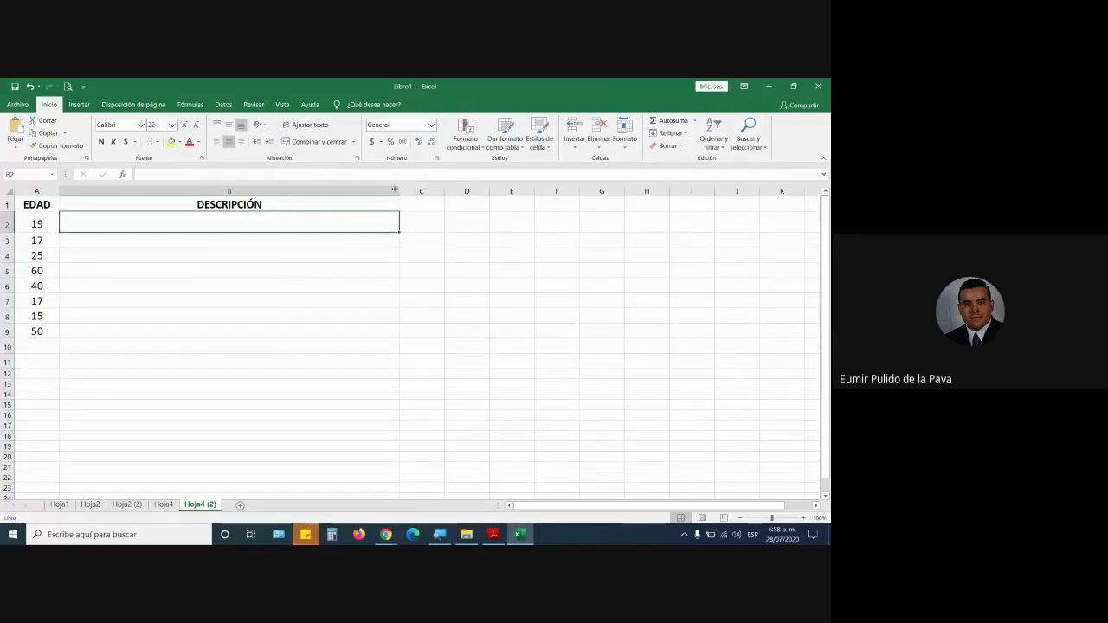
left_click_drag(395, 189, 511, 190)
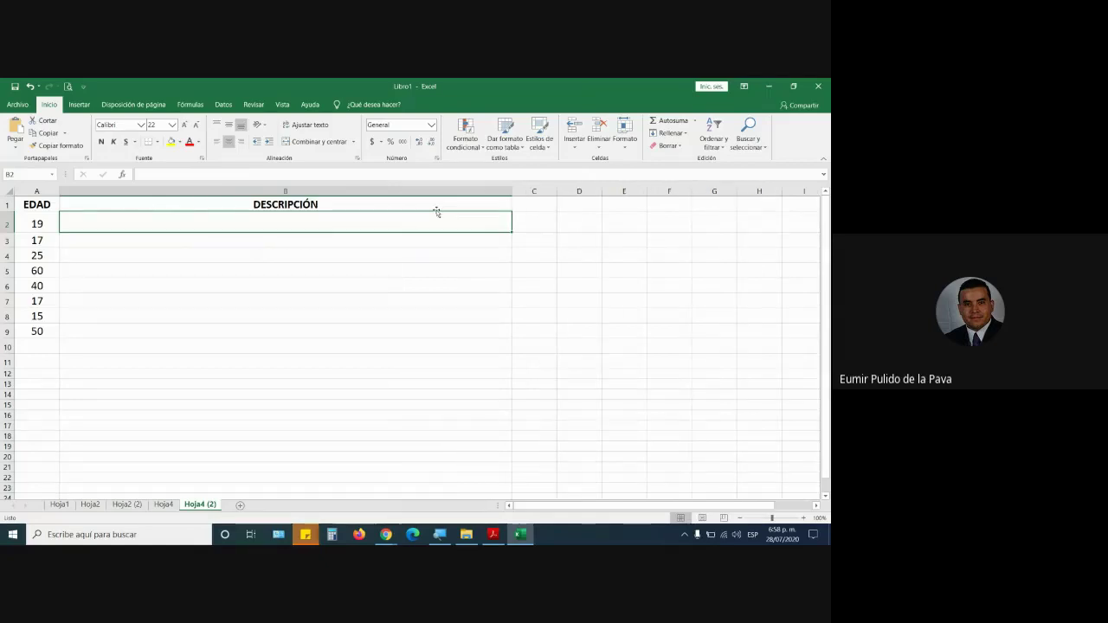
type("=º")
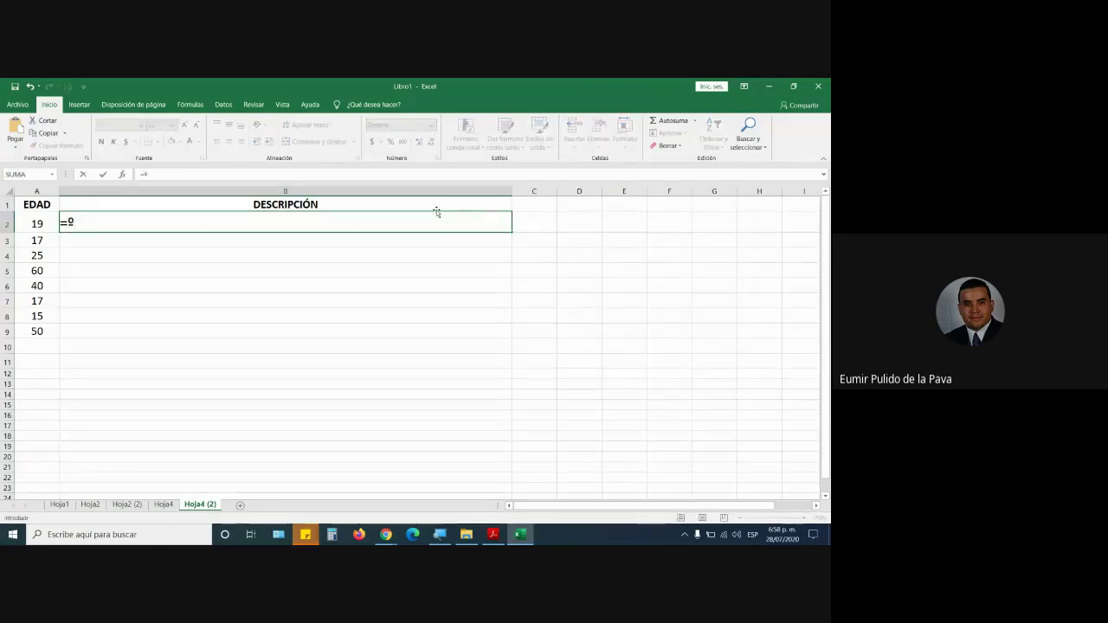
key("Escape")
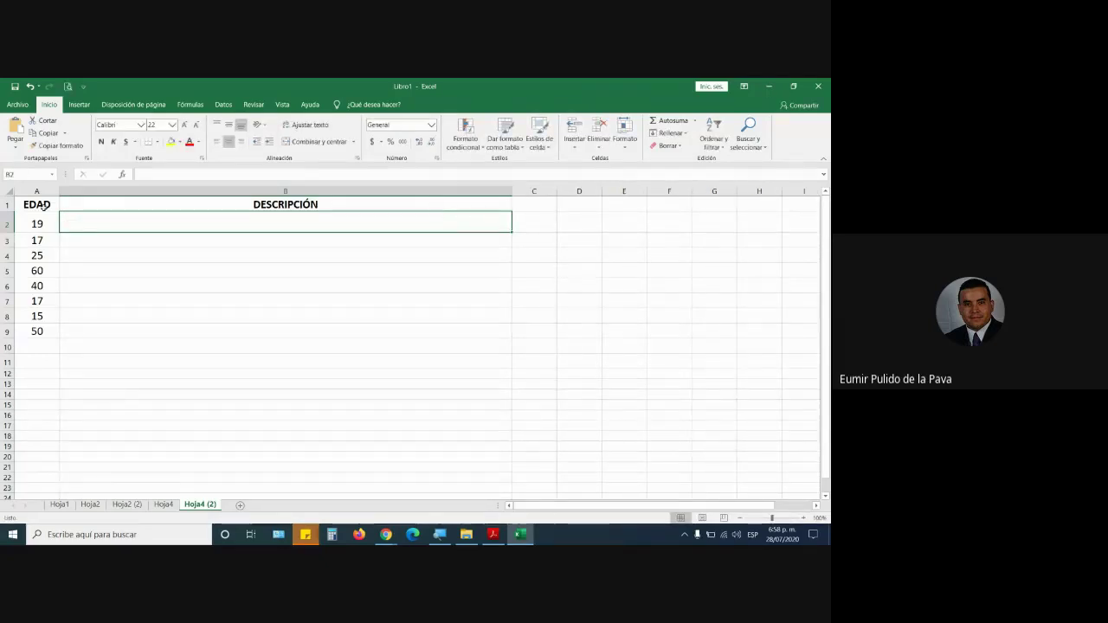
left_click(492, 534)
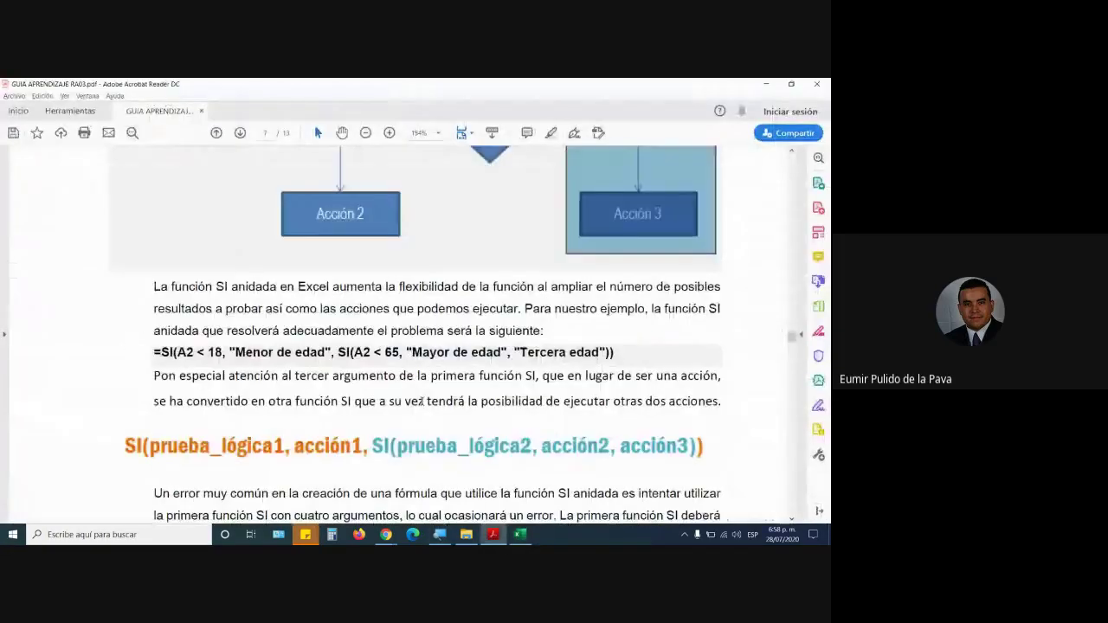
Step: Scroll back up to page 6 and select the three age-classification rules in section 3.4.6
scroll(415, 398, "up", 5)
scroll(505, 334, "up", 3)
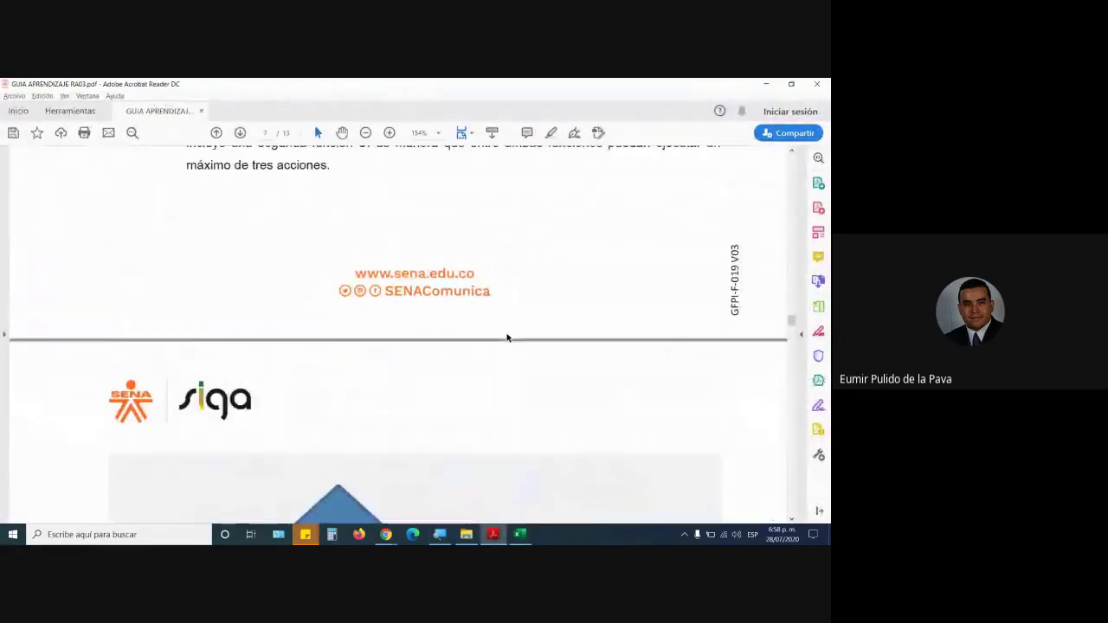
scroll(507, 337, "up", 4)
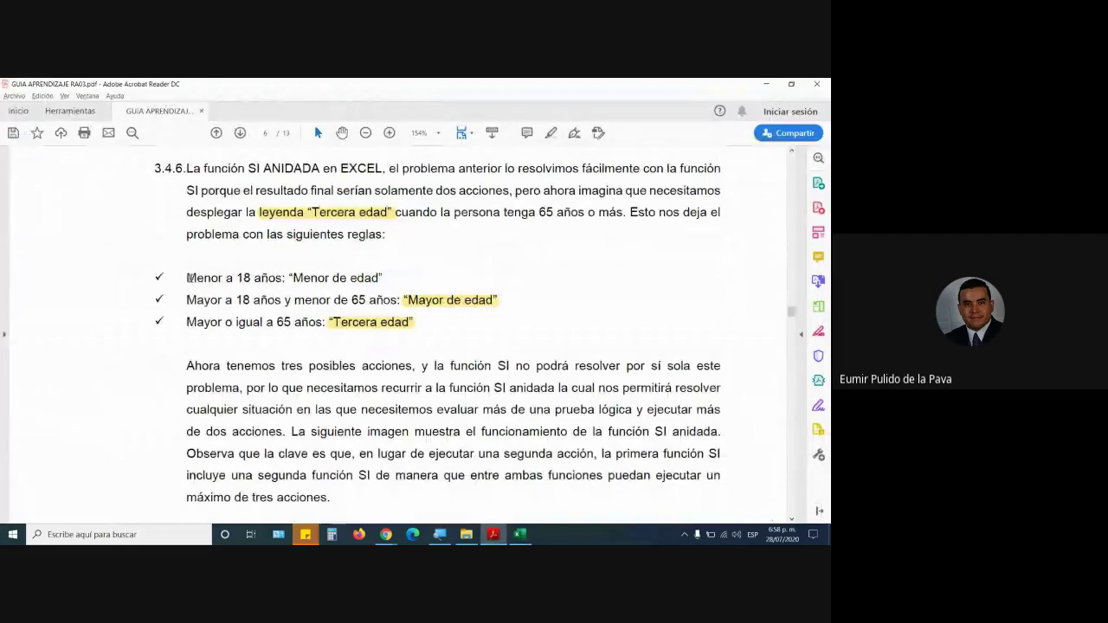
left_click_drag(188, 277, 421, 321)
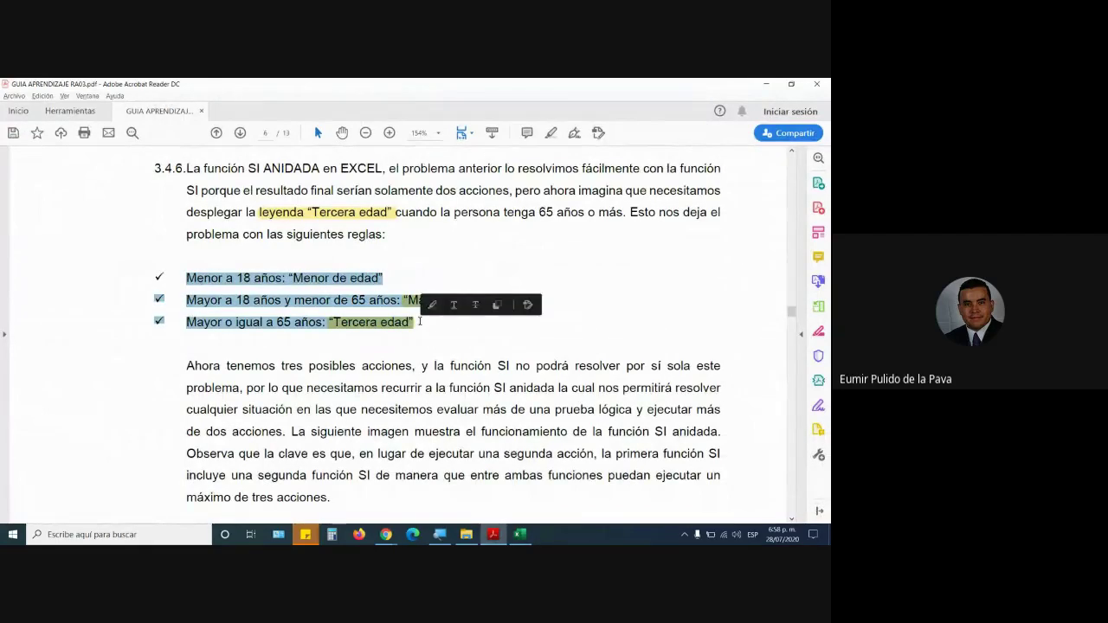
Step: Enter the title ESCALAS DE VALORES in A11
left_click(526, 493)
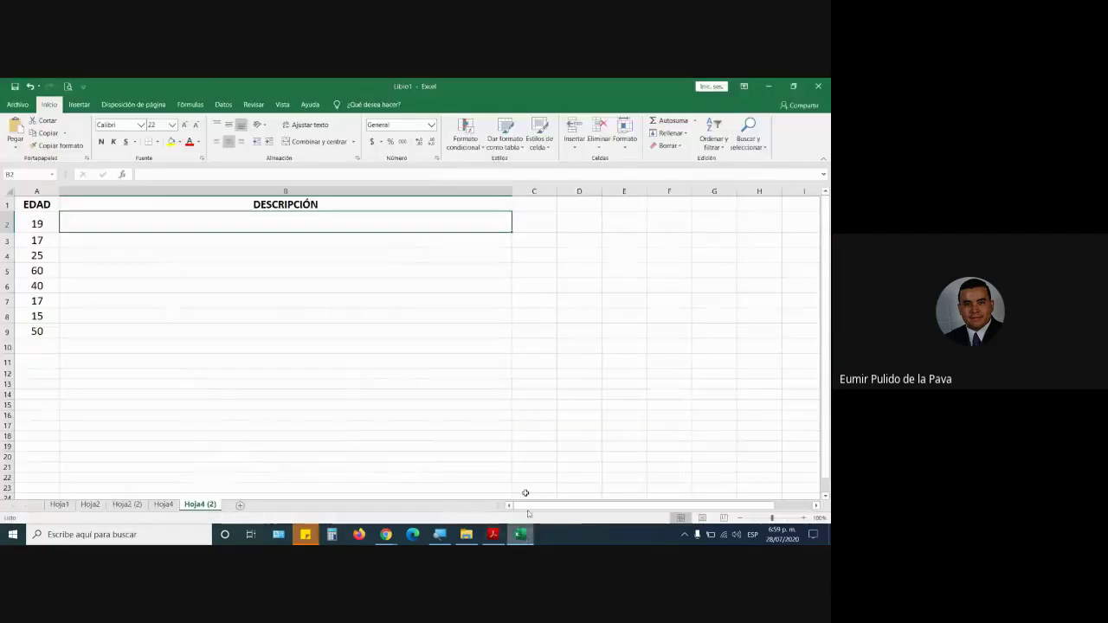
left_click(34, 362)
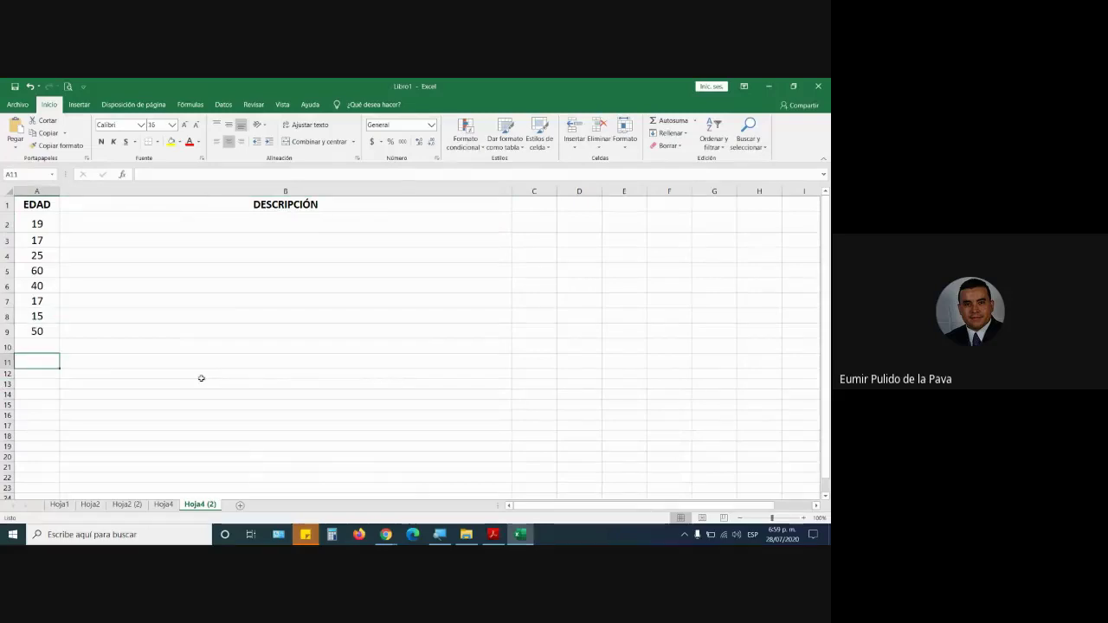
type("ESCALAS DE")
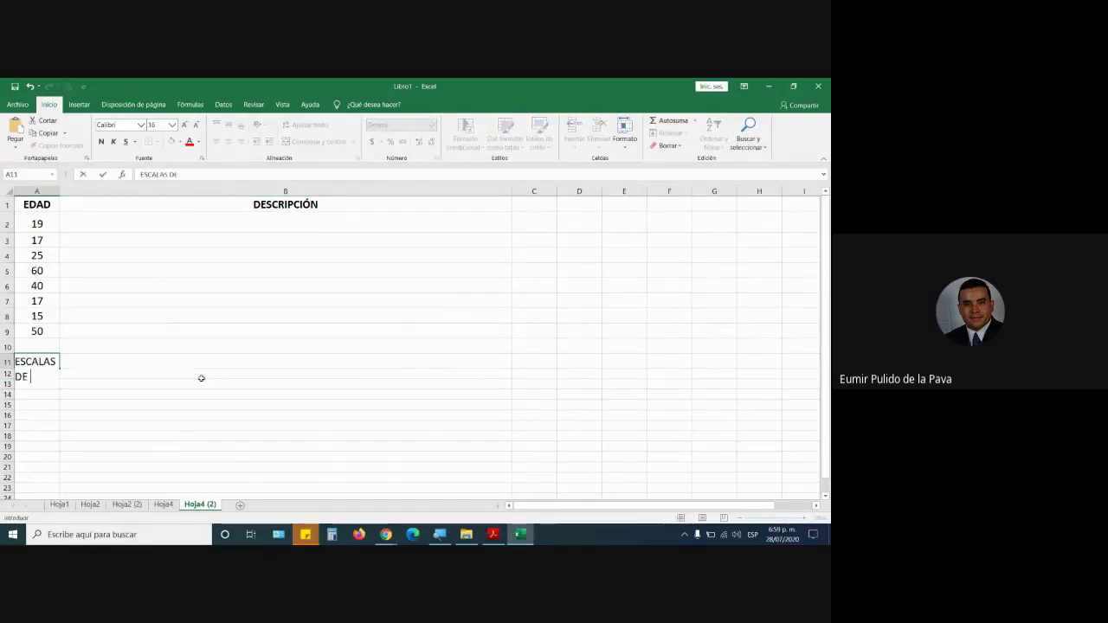
type(" VALORES")
key("Return")
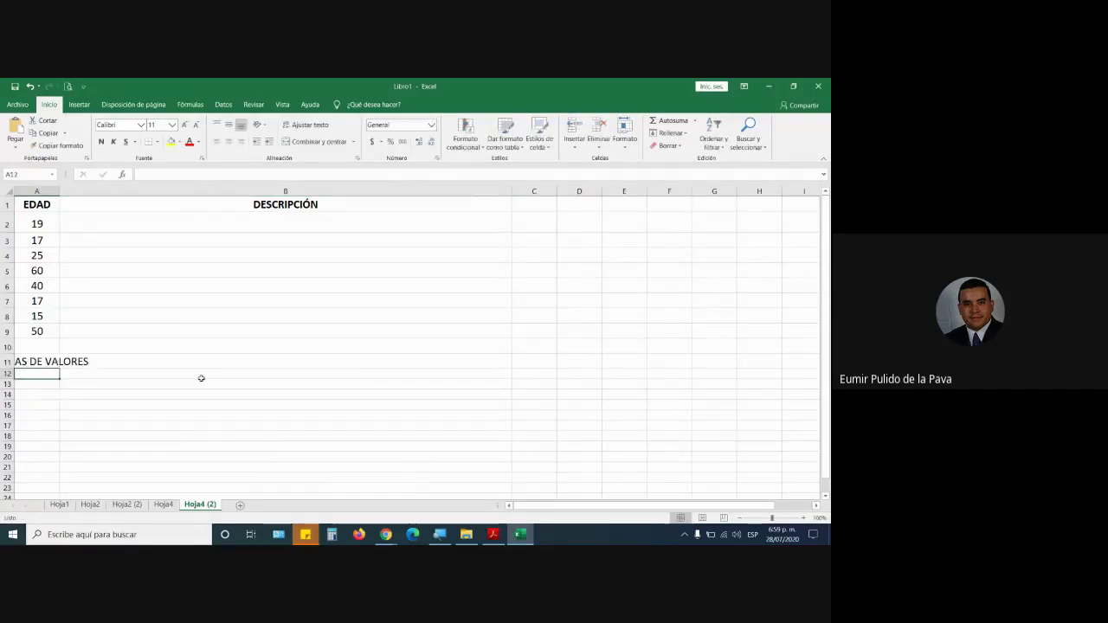
Step: Merge and centre the title over A11:B11, wrapped at size 22, and set B12:B19 to size 16
left_click(20, 362)
left_click_drag(21, 362, 437, 362)
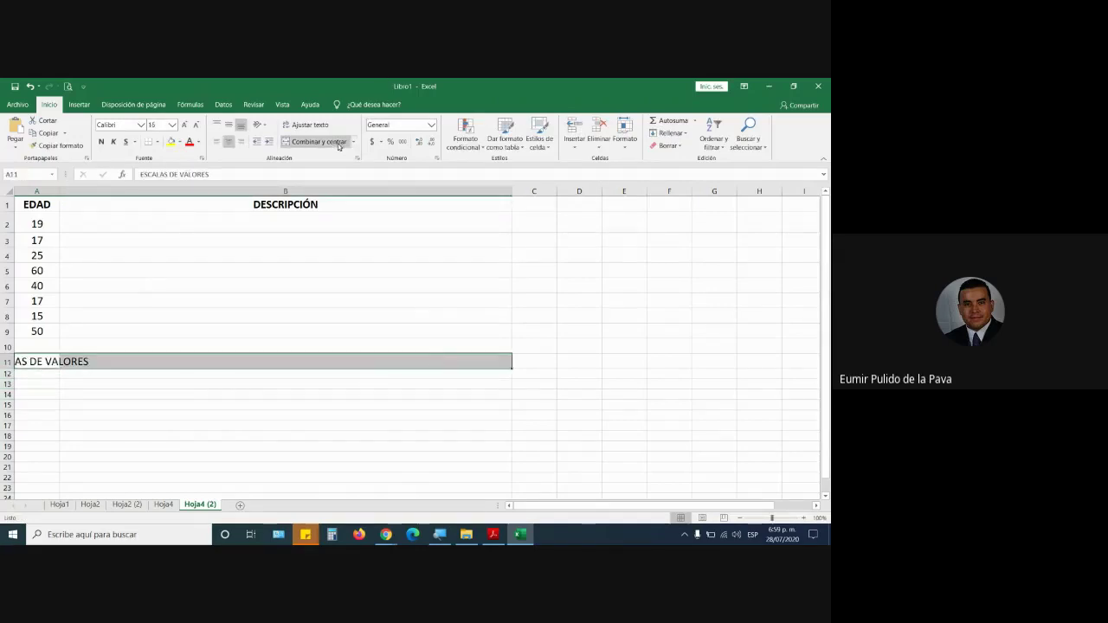
left_click(321, 141)
left_click(303, 125)
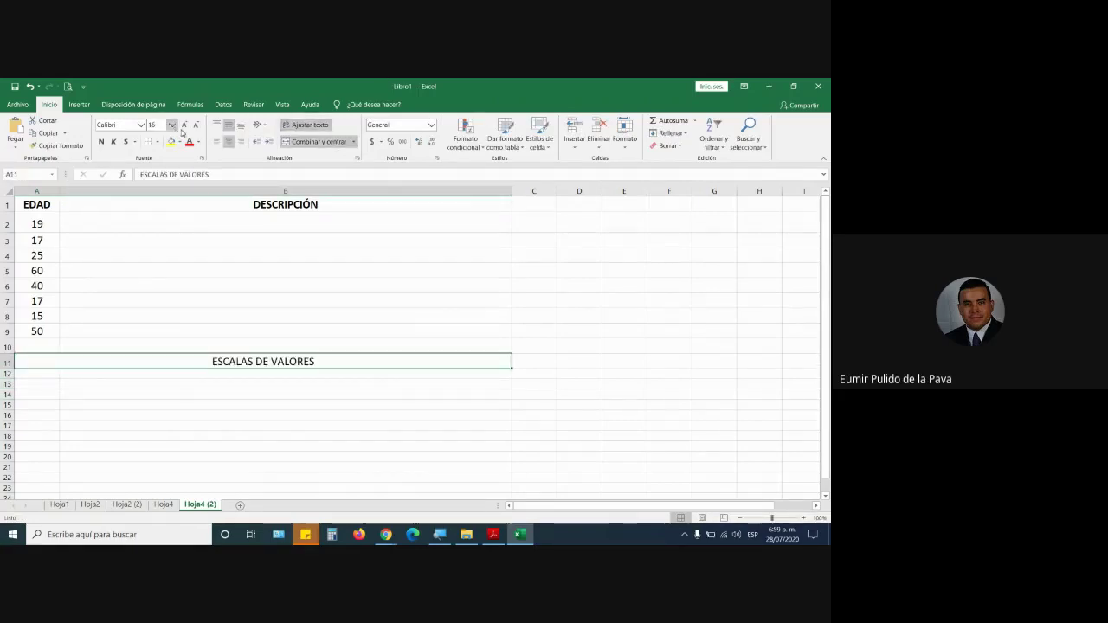
left_click(195, 124)
left_click(196, 125)
left_click(195, 125)
left_click_drag(168, 385, 168, 452)
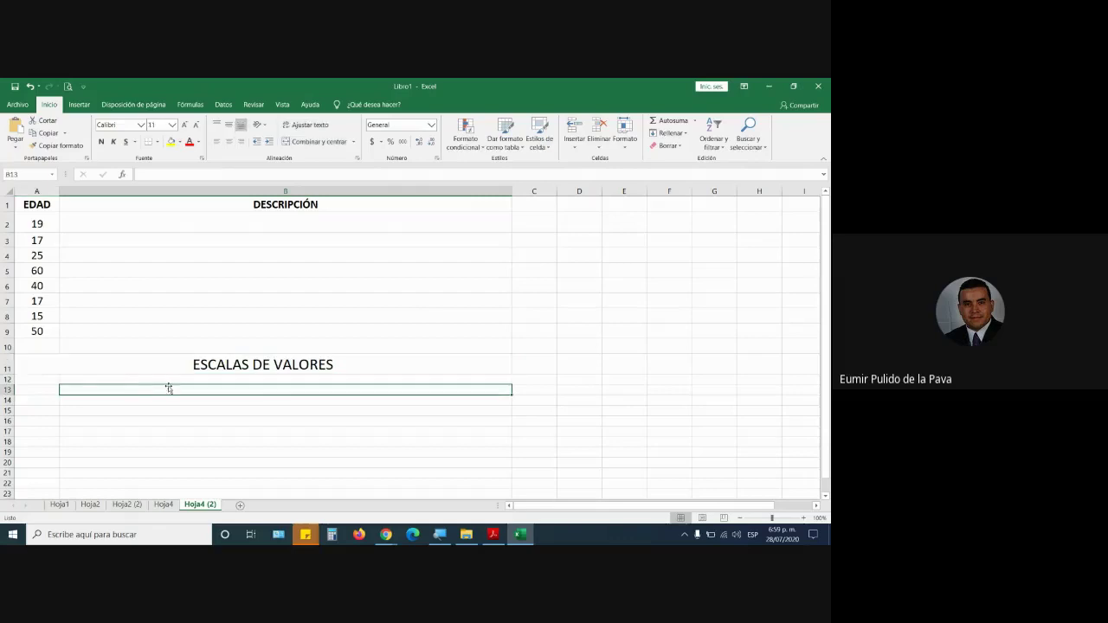
left_click(184, 124)
left_click(185, 125)
left_click(184, 125)
left_click(227, 381)
Step: Enter rule 1 'Organizar los valores de menor a mayor' in B12 and begin rule 2 in B13
type("1")
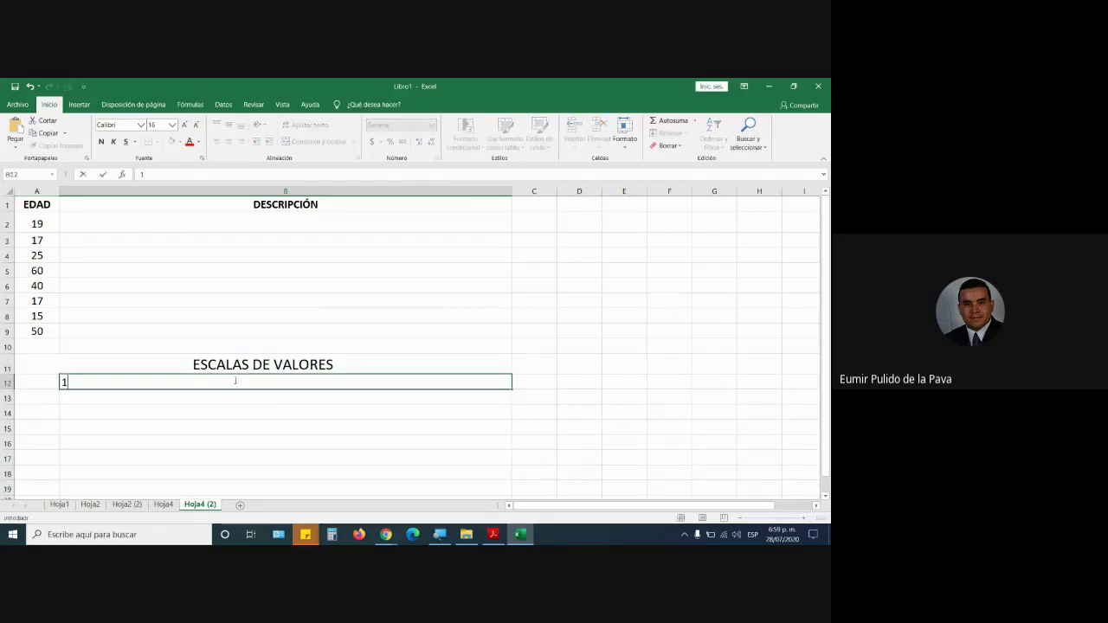
type(". oRG")
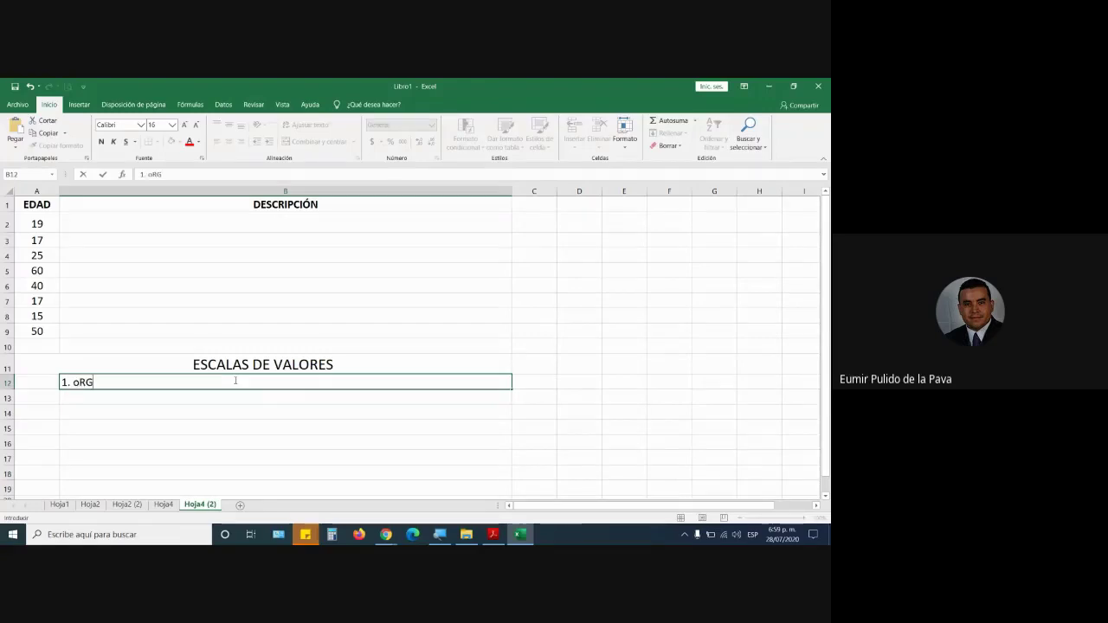
type("ANIZAR los")
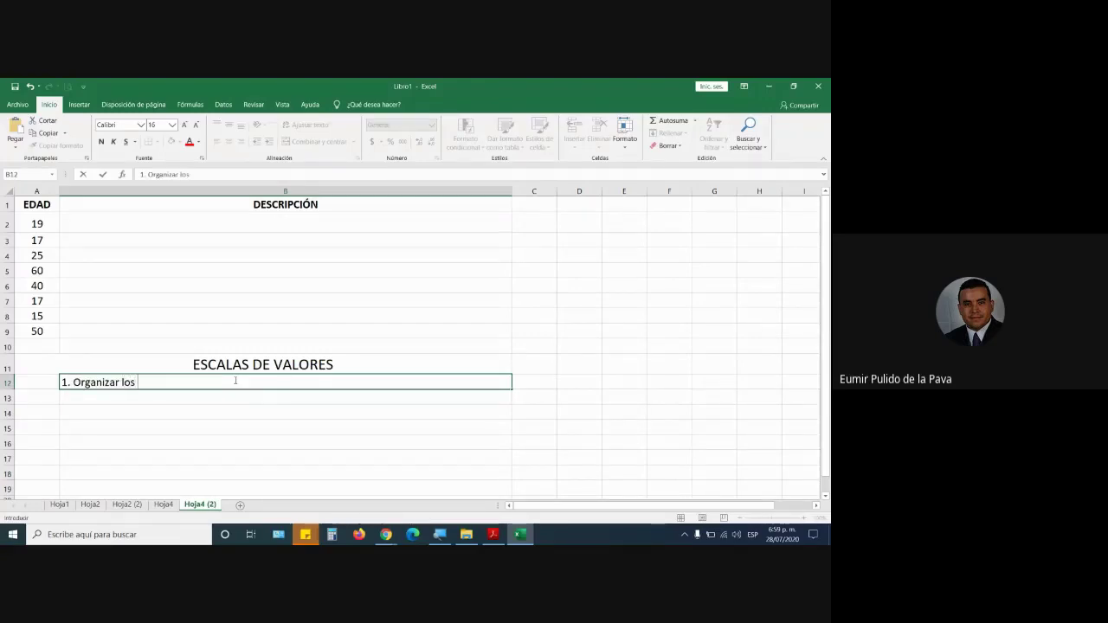
type("valoresde meno")
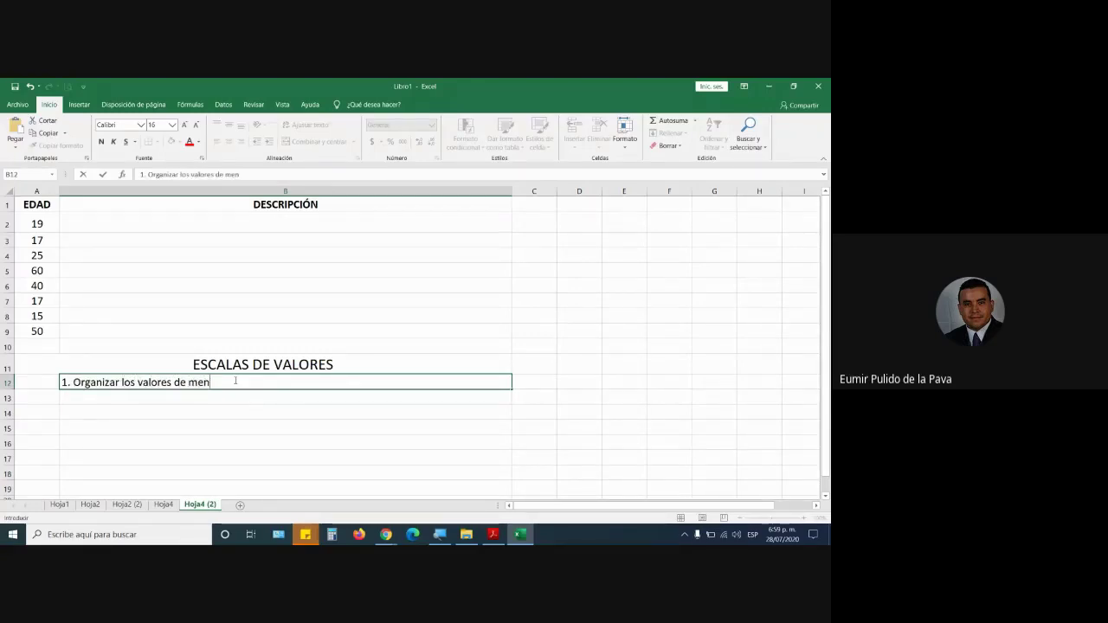
type("r a mayor")
key("Return")
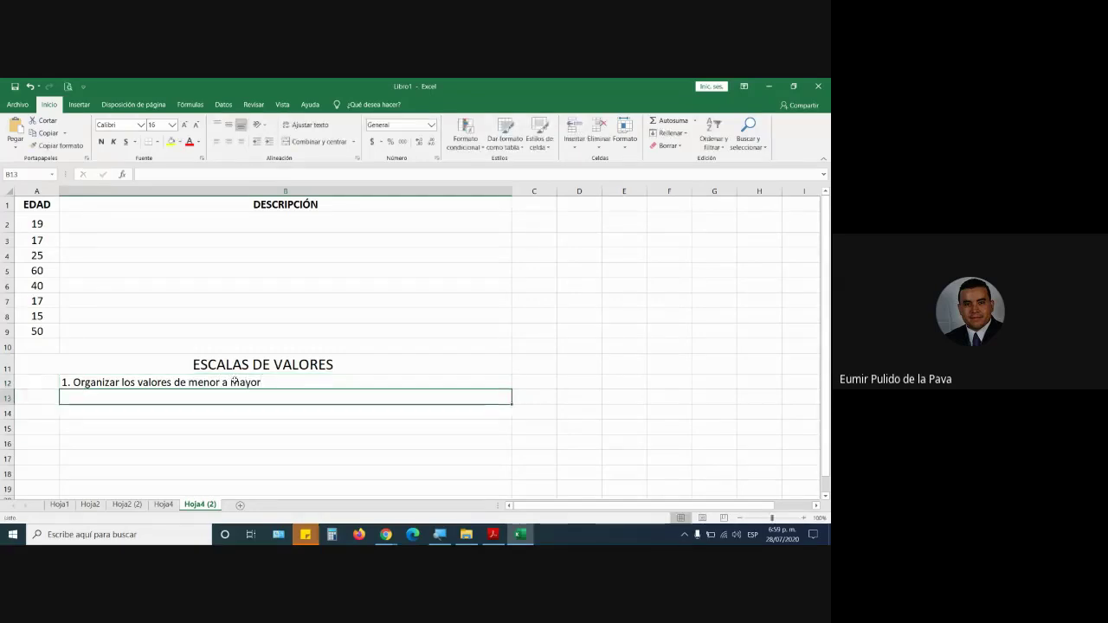
type("2.")
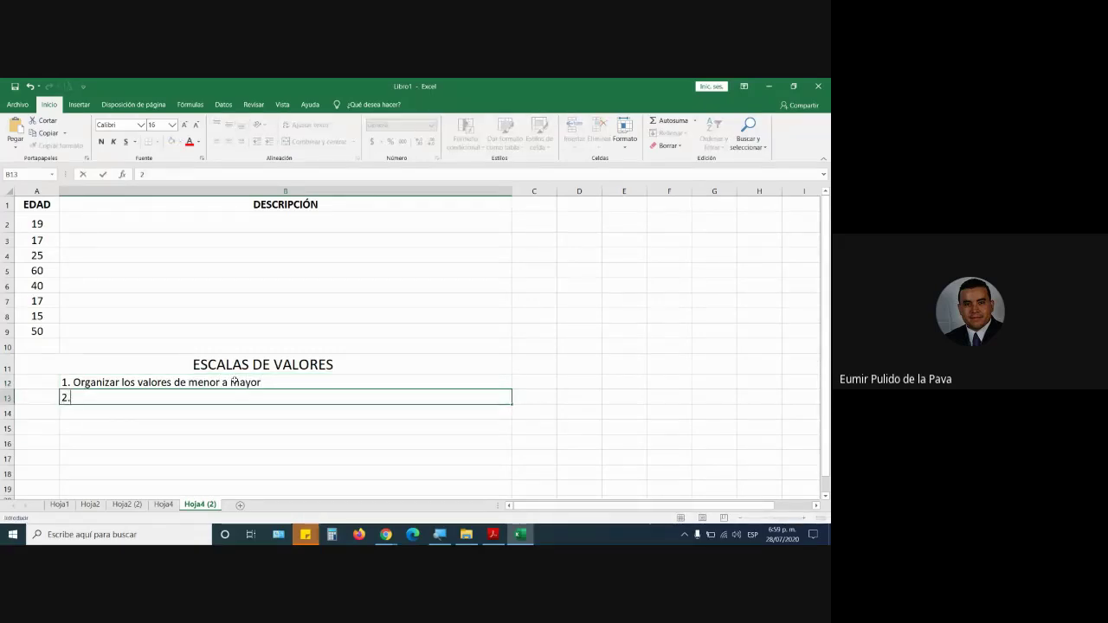
type(" Cuan")
type("do se enc")
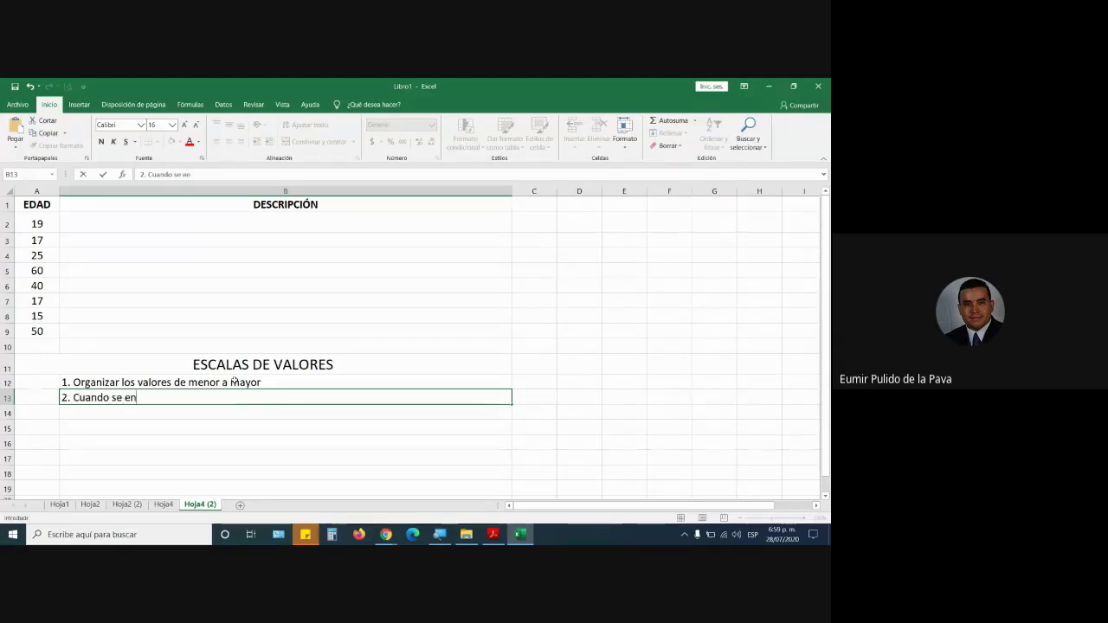
type("uentren con da")
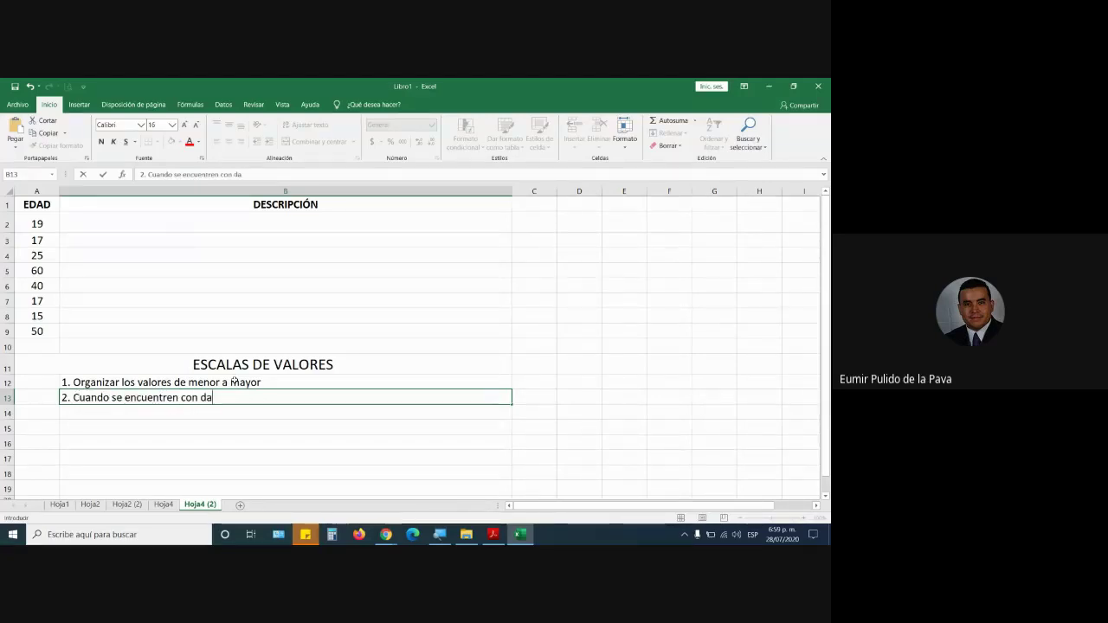
type("tos co")
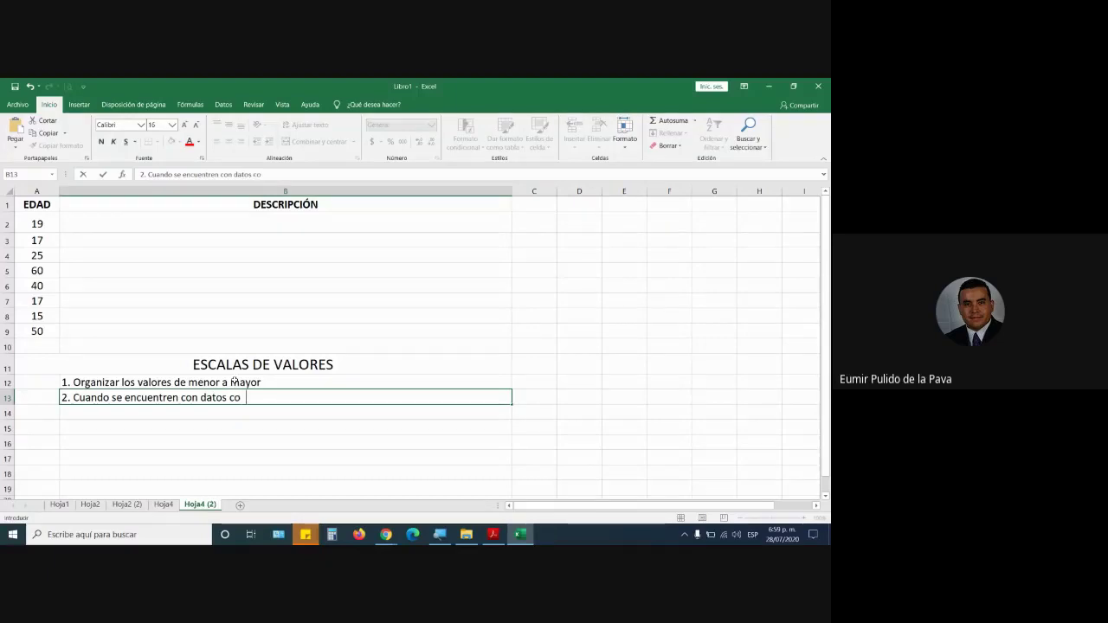
type("n valores entre")
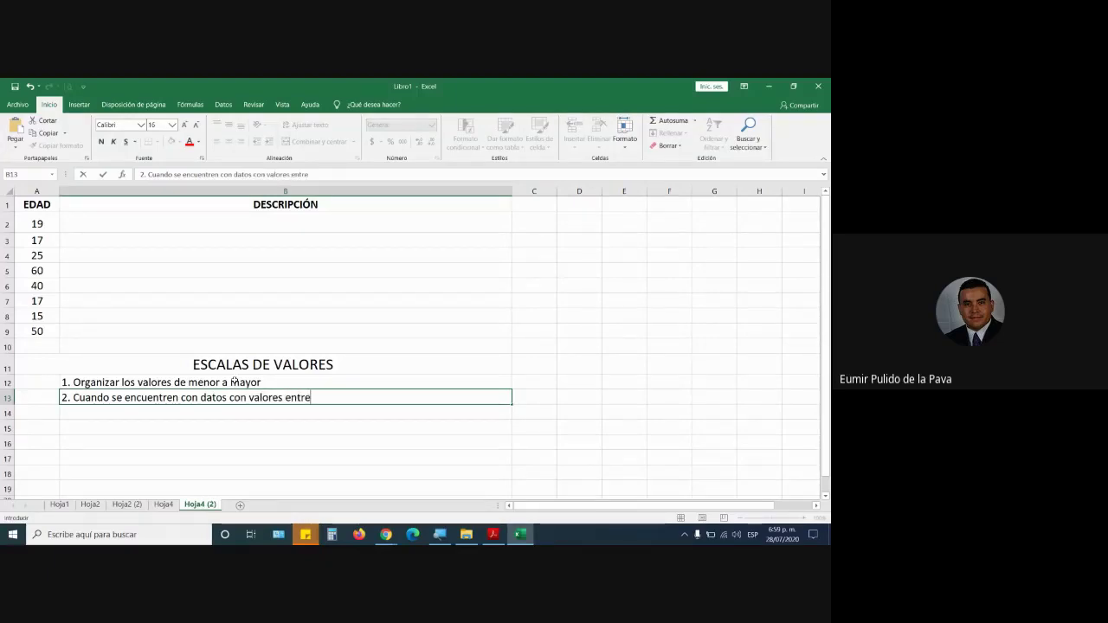
left_click(493, 534)
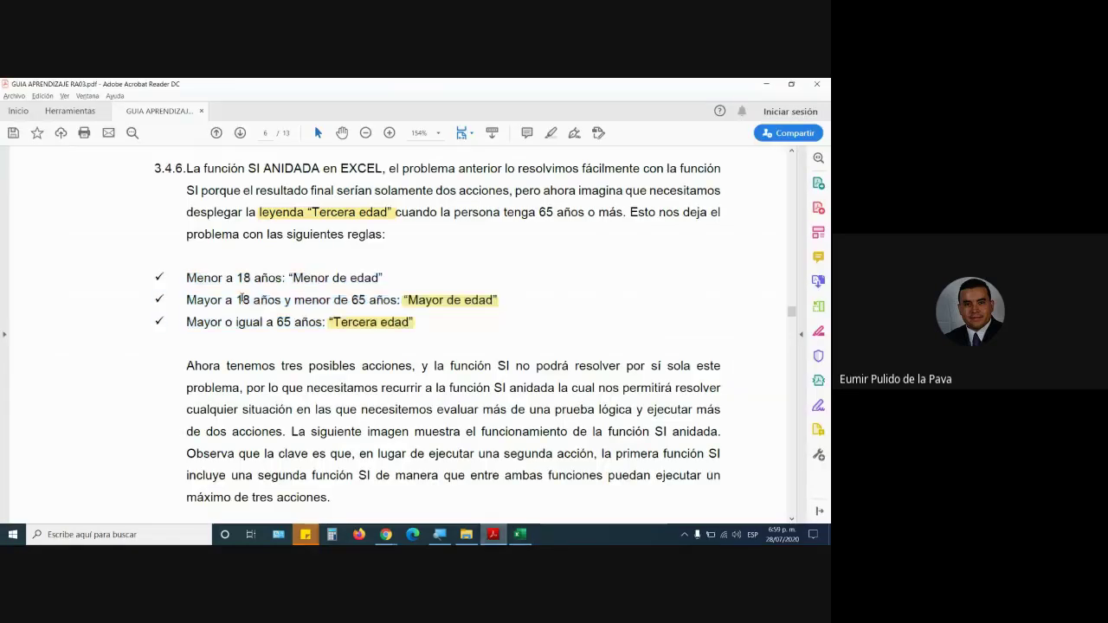
left_click_drag(236, 301, 399, 300)
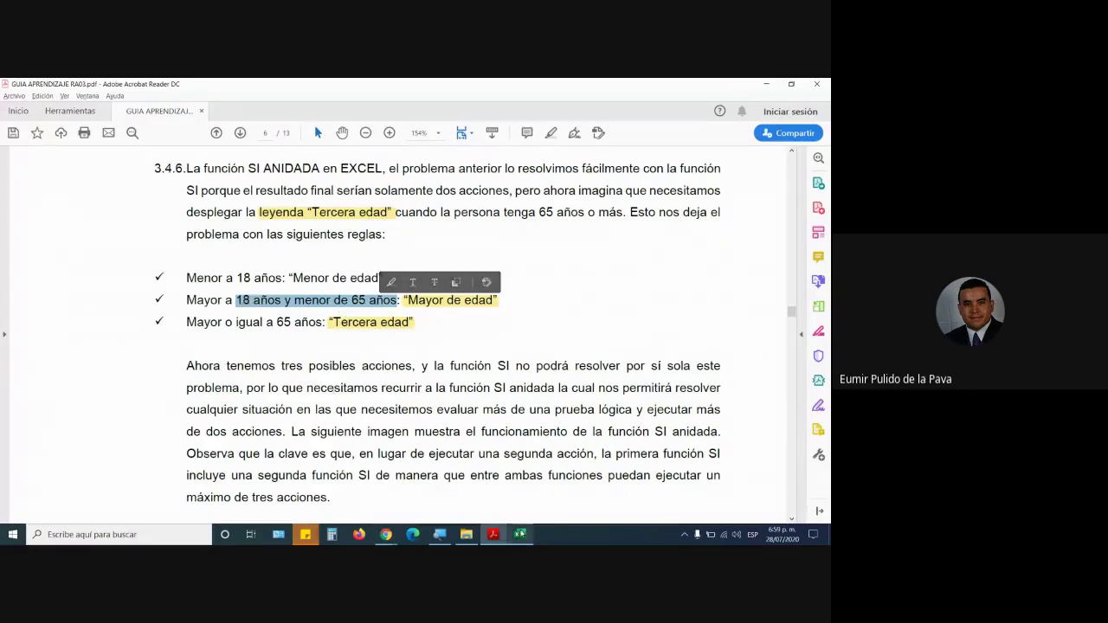
left_click(520, 534)
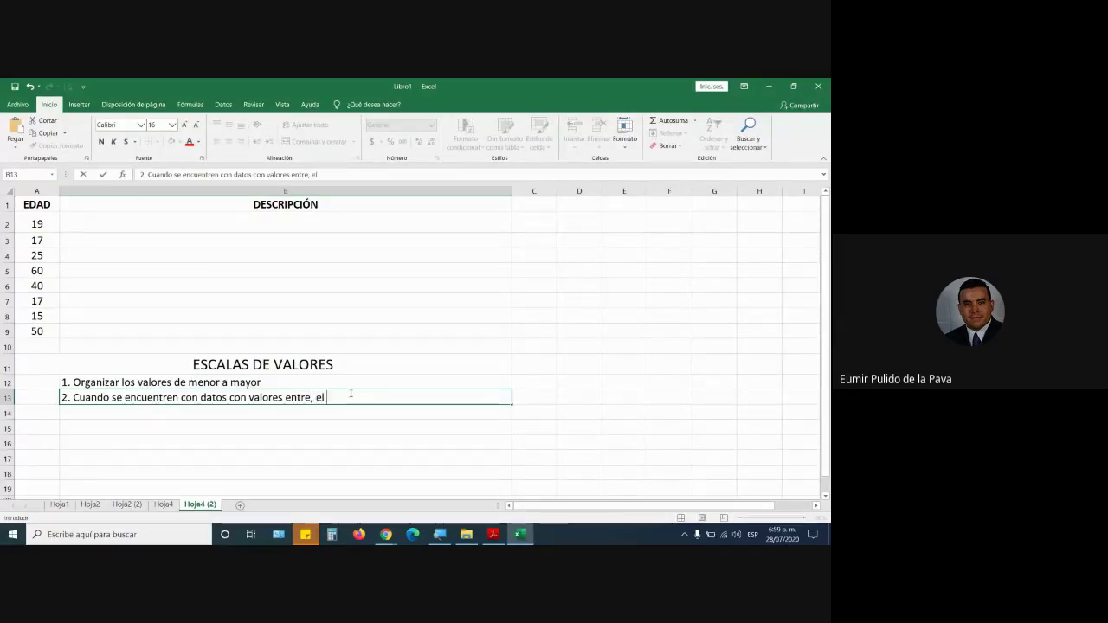
Step: Finish B13's rule ending 'el punto de referencia es el valor más alto de esa condición' and select B15
type("punto de re")
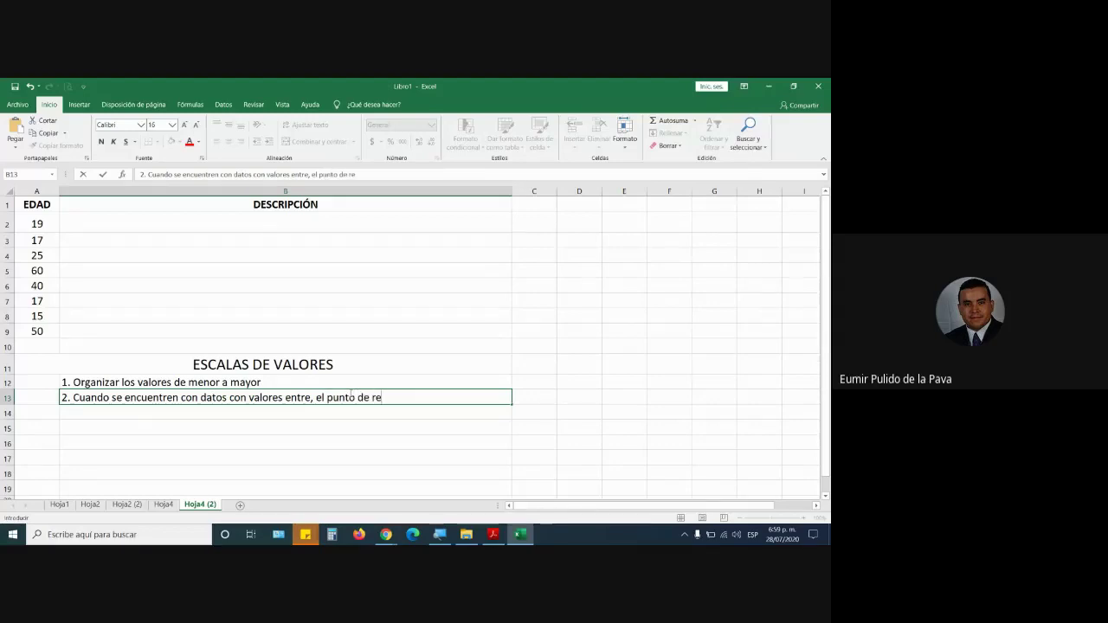
type("ferencia es el ")
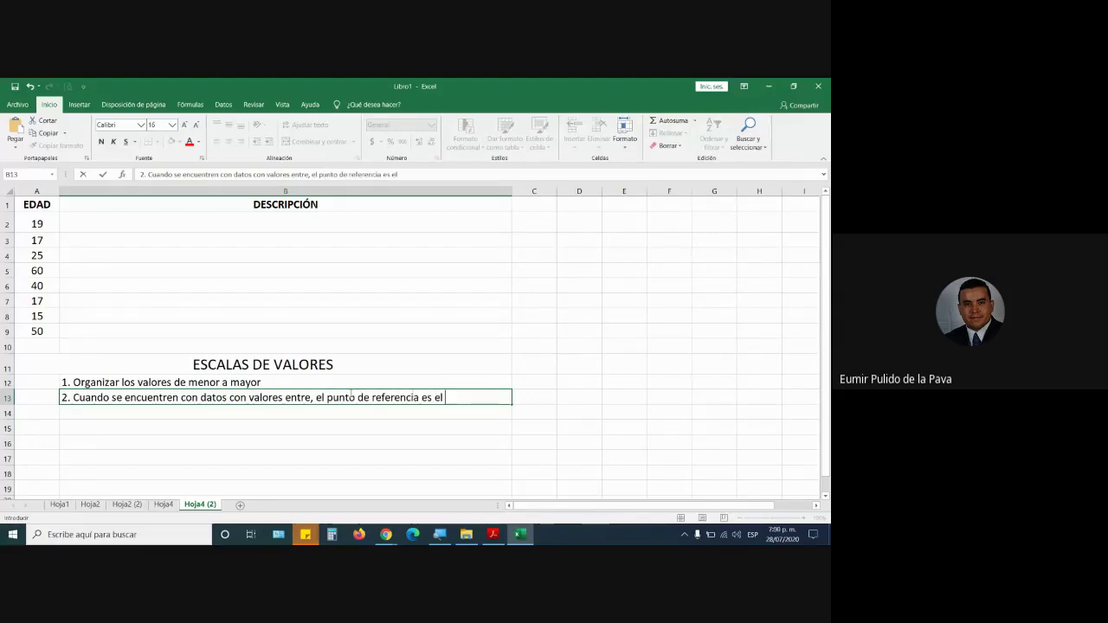
type("valor más alt")
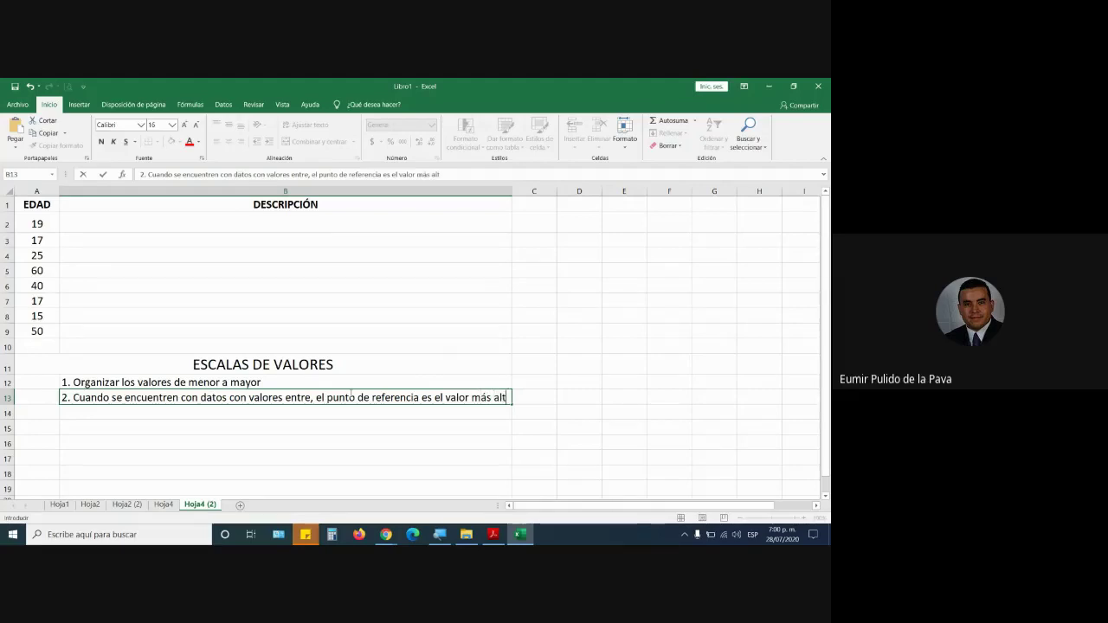
type("op de")
type(" esa co")
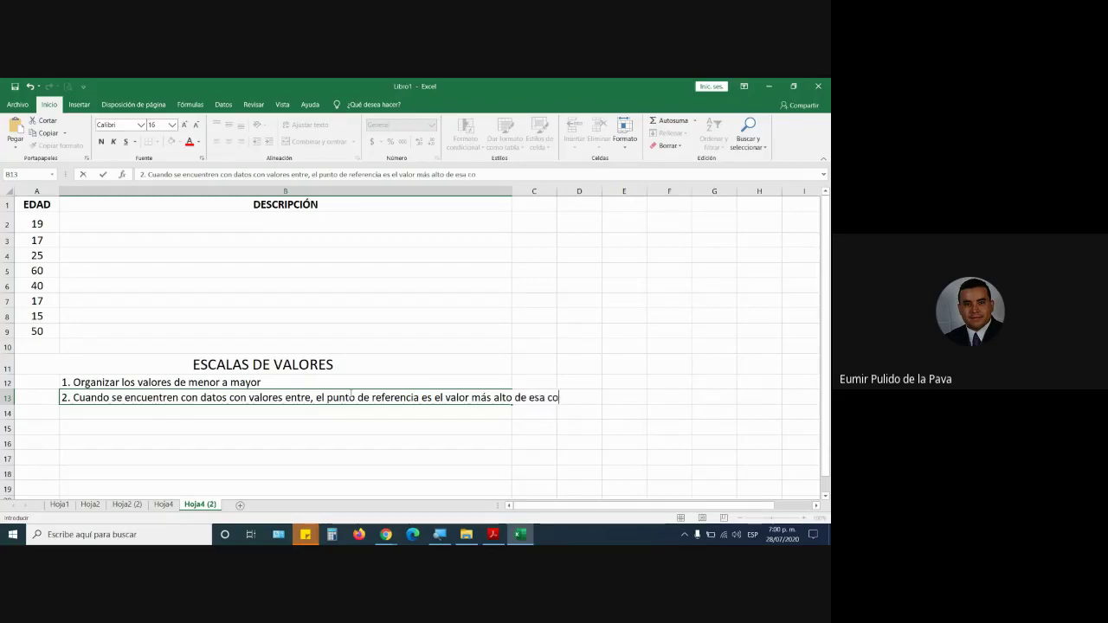
type("ndición.")
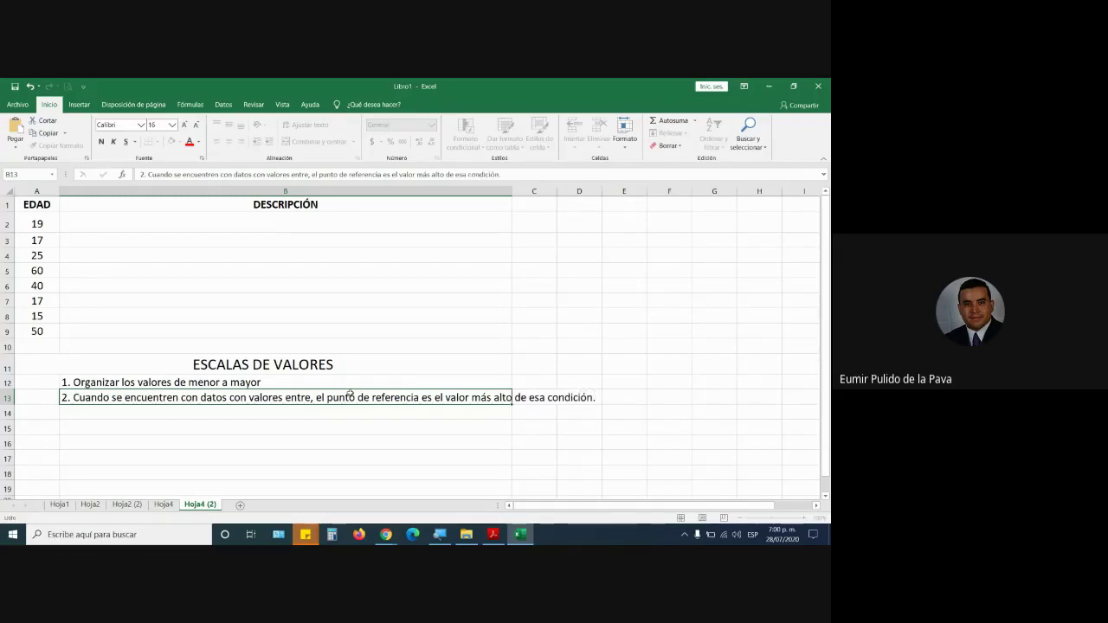
key("Return")
left_click(297, 367)
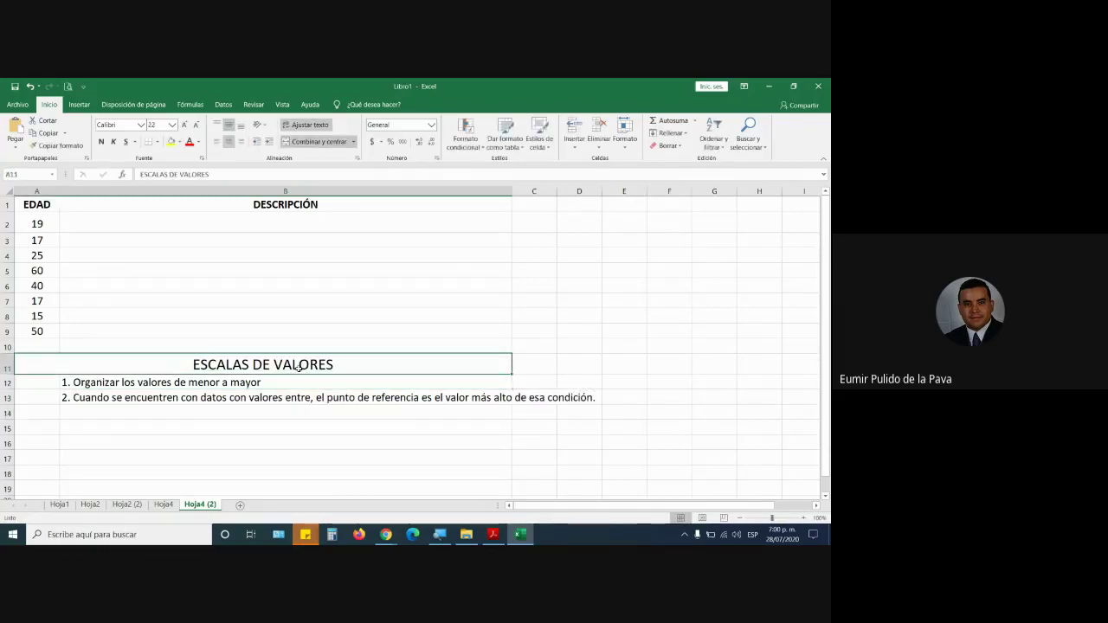
left_click(275, 425)
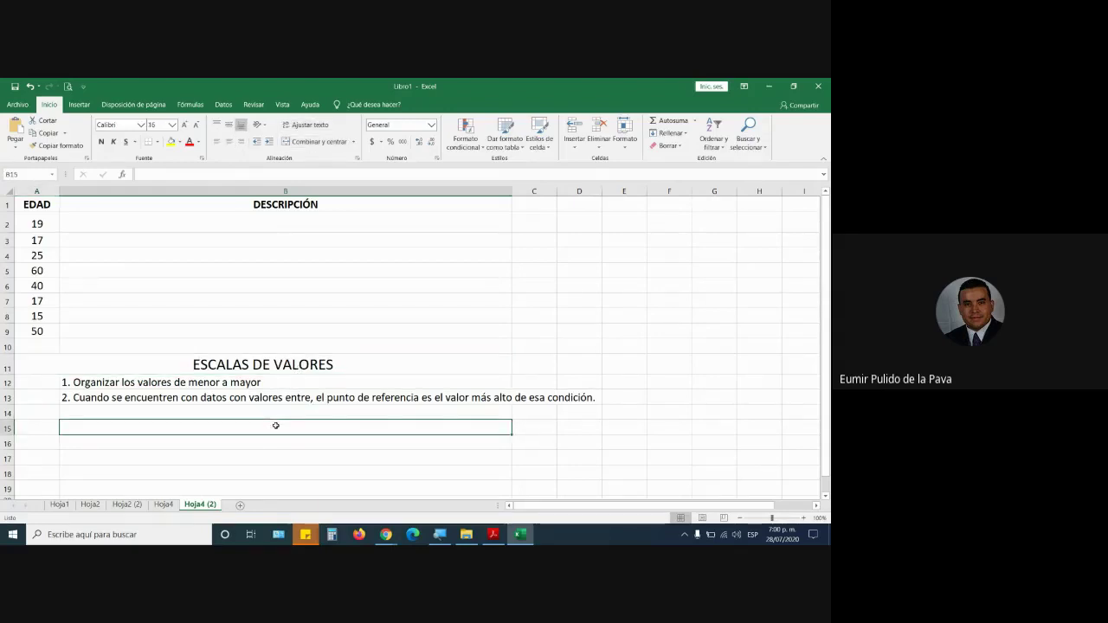
Step: Fill B15:B17 with '<18-> menor de edad', '>=18 y <=64 -> Mayor de edad', '>=65 -> Adulto mayor'
type("<18-")
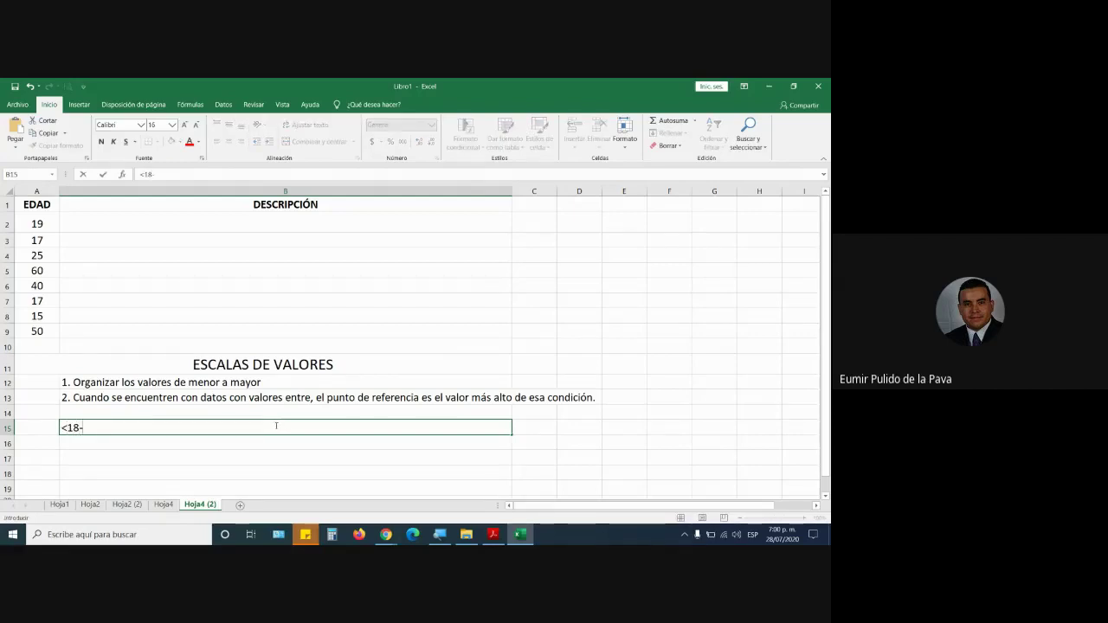
type("> menor")
type(" de edad")
key("Return")
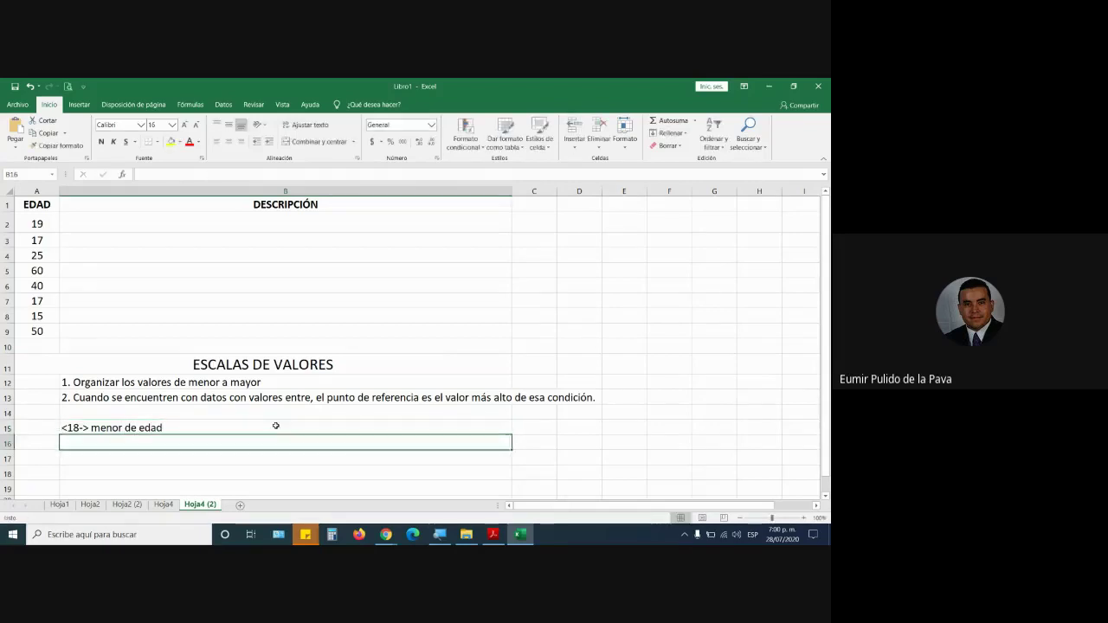
type(">")
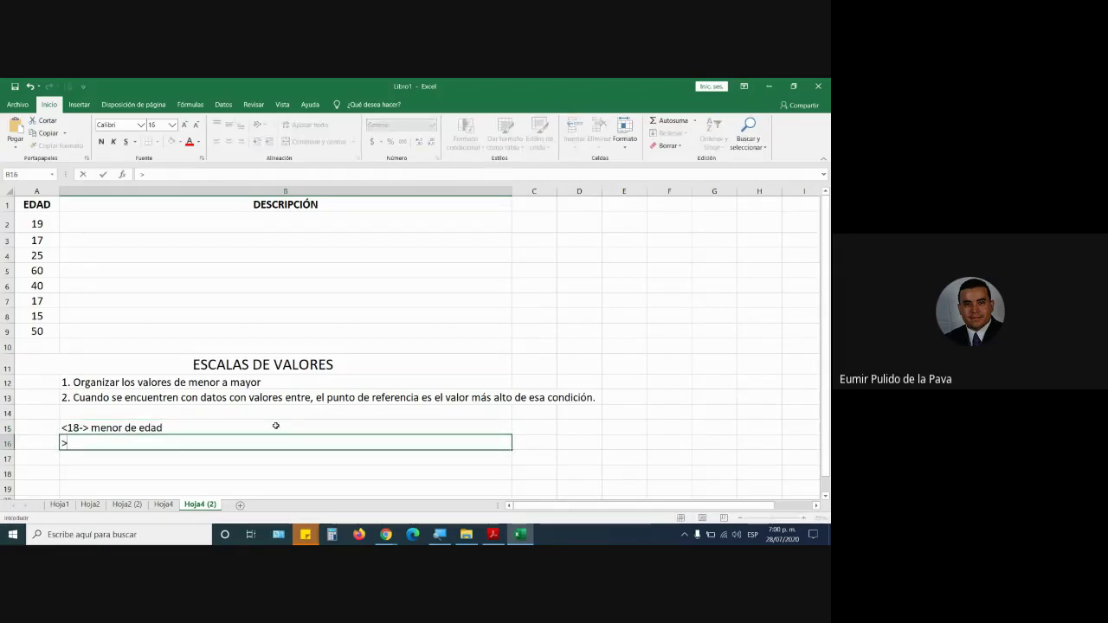
type("=18")
type(" y <=64 ")
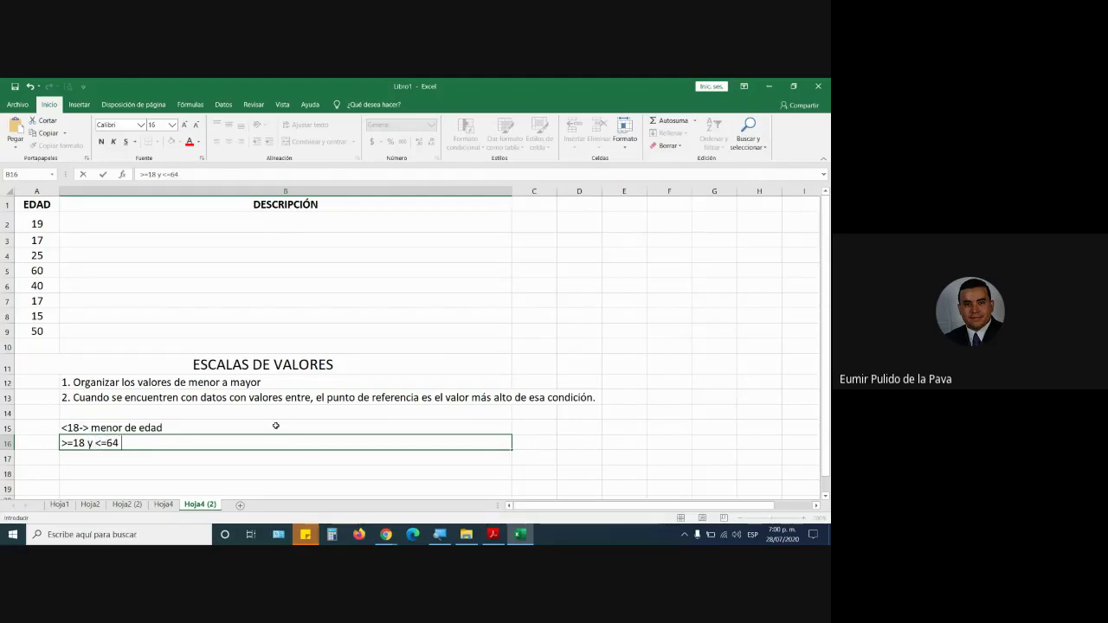
type("-> ")
type("Mayo")
type("r de edad")
key("Return")
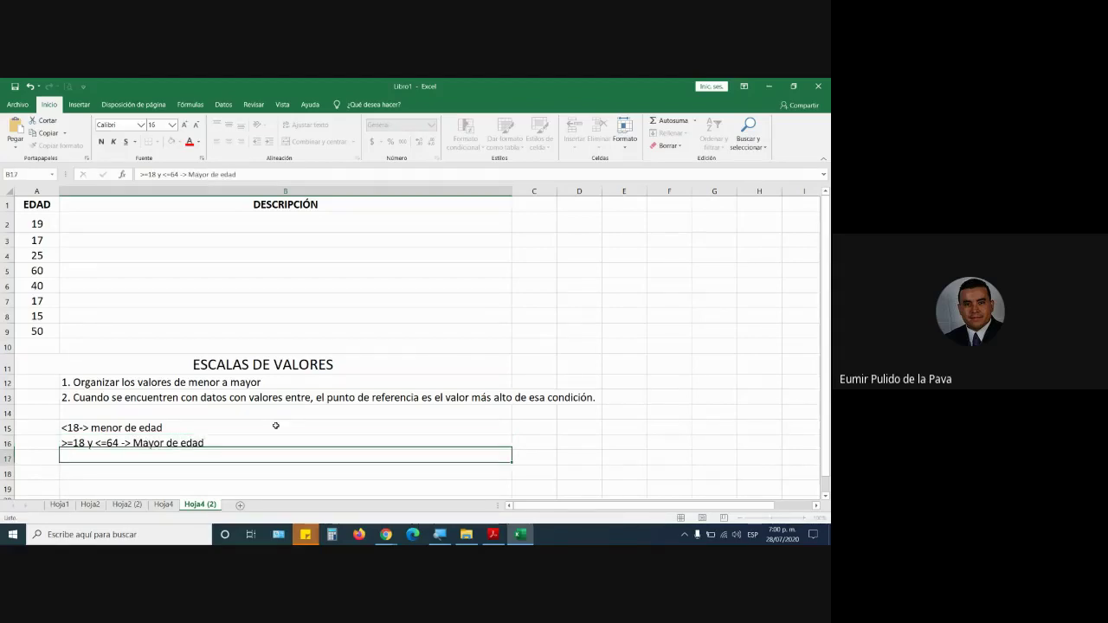
type(">")
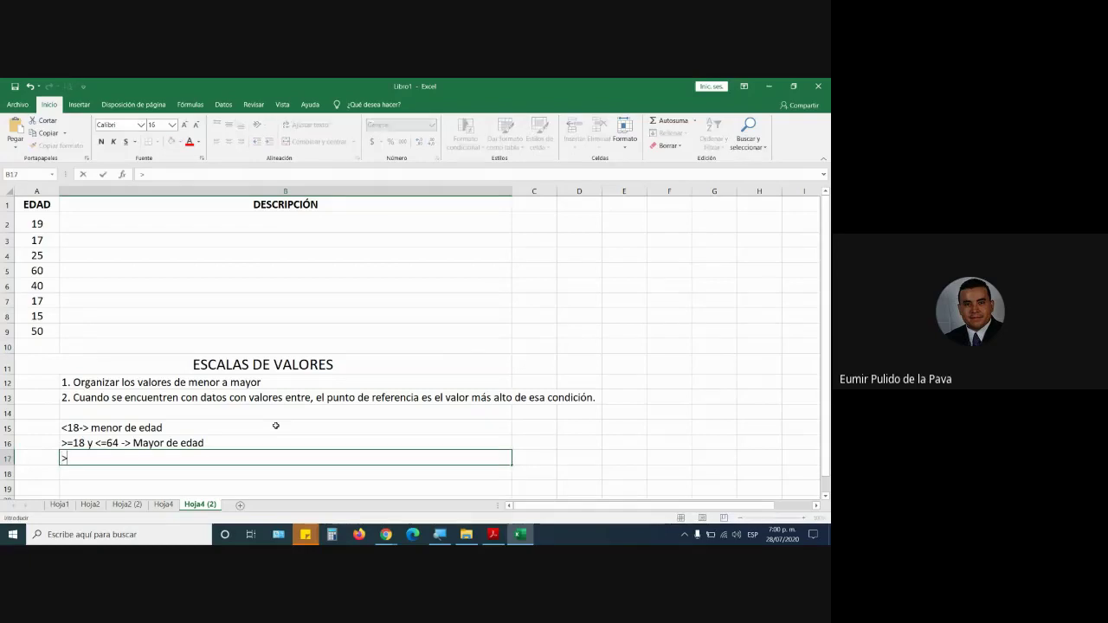
type("=65 -")
type("> Adulto mayo")
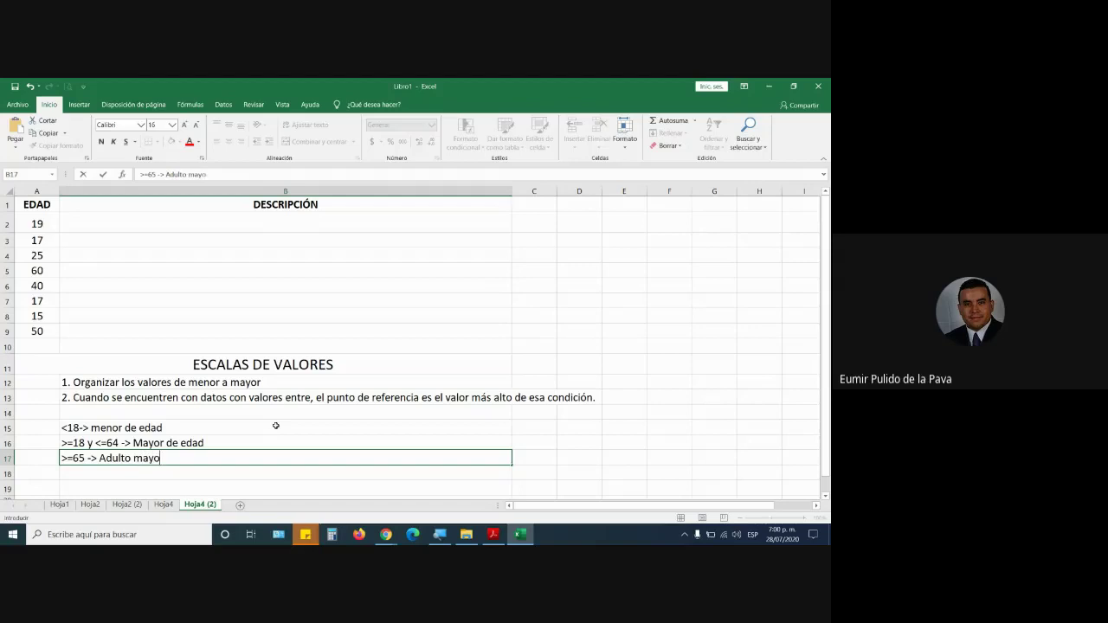
type("r")
key("Return")
left_click_drag(171, 426, 193, 482)
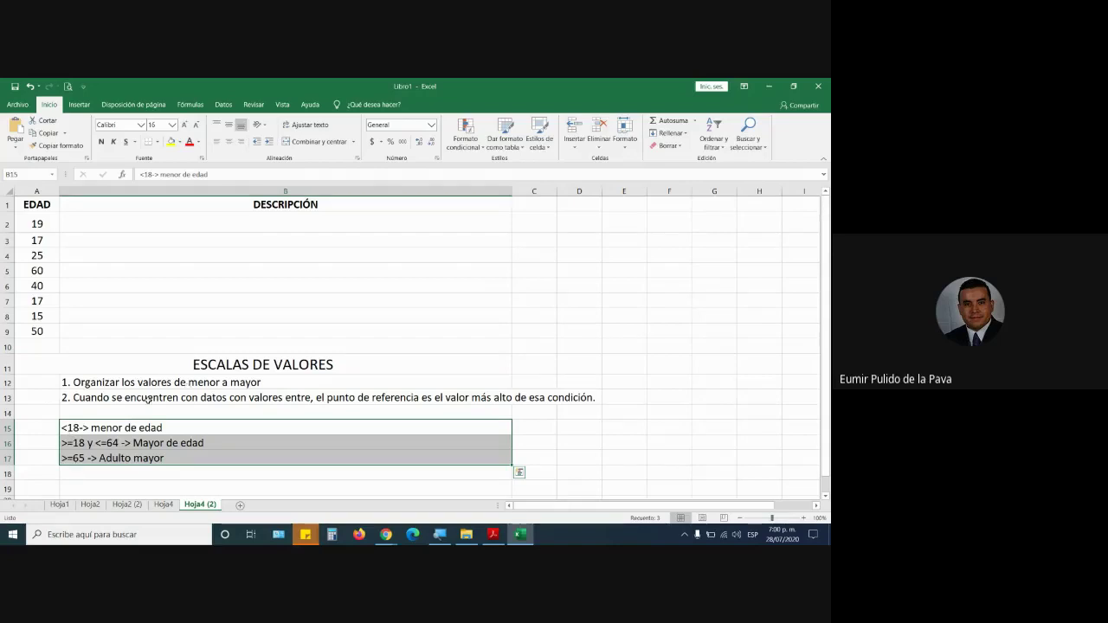
Step: Shade the Mayor de edad rule in B16 light green
left_click(187, 399)
left_click(128, 442)
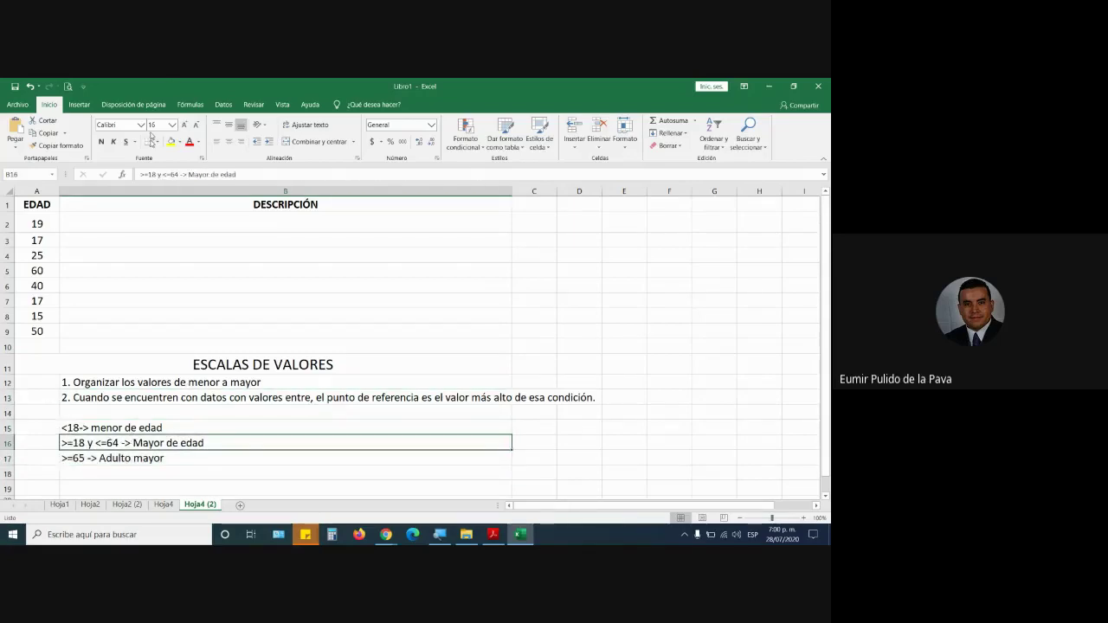
left_click(180, 141)
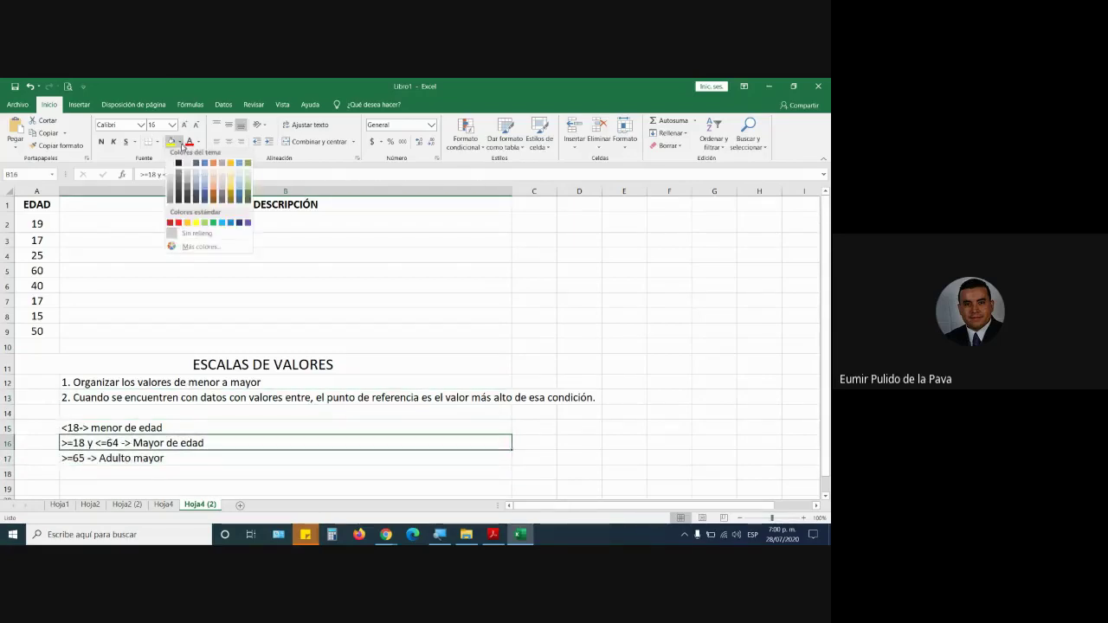
left_click(248, 189)
Step: Highlight '<=64' in B16's rule, check the Meet call, then select B2
double_click(66, 442)
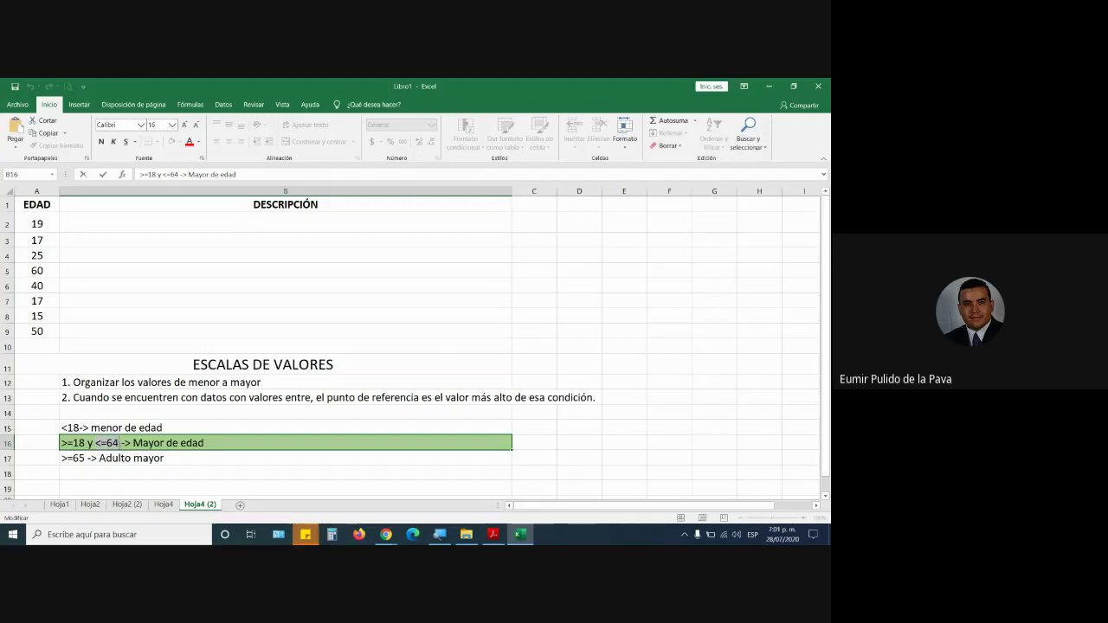
left_click_drag(118, 442, 118, 442)
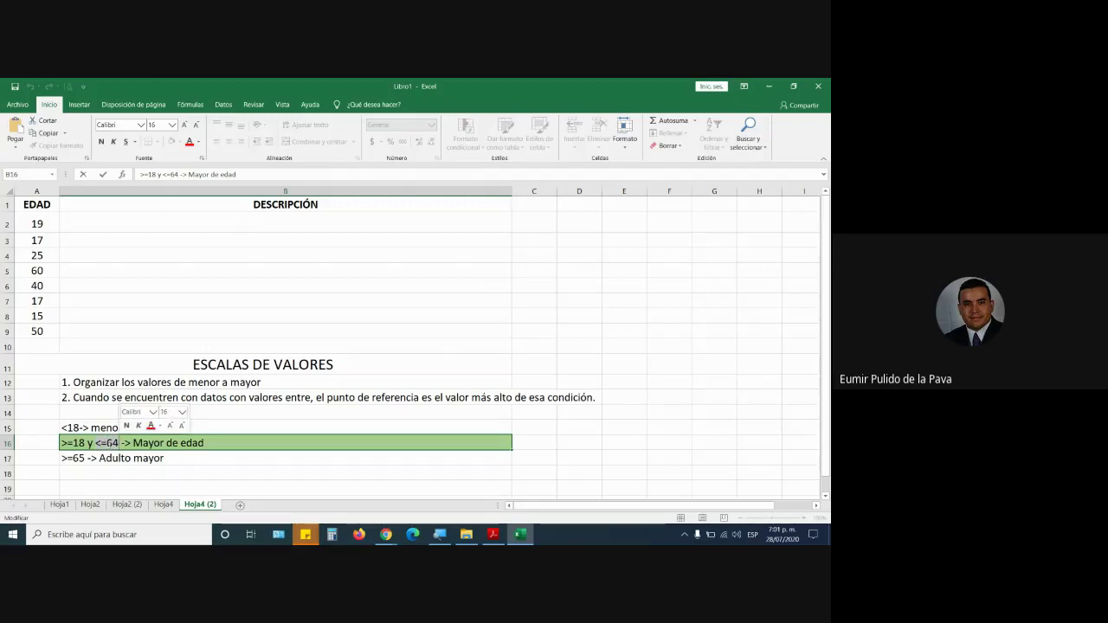
left_click(385, 534)
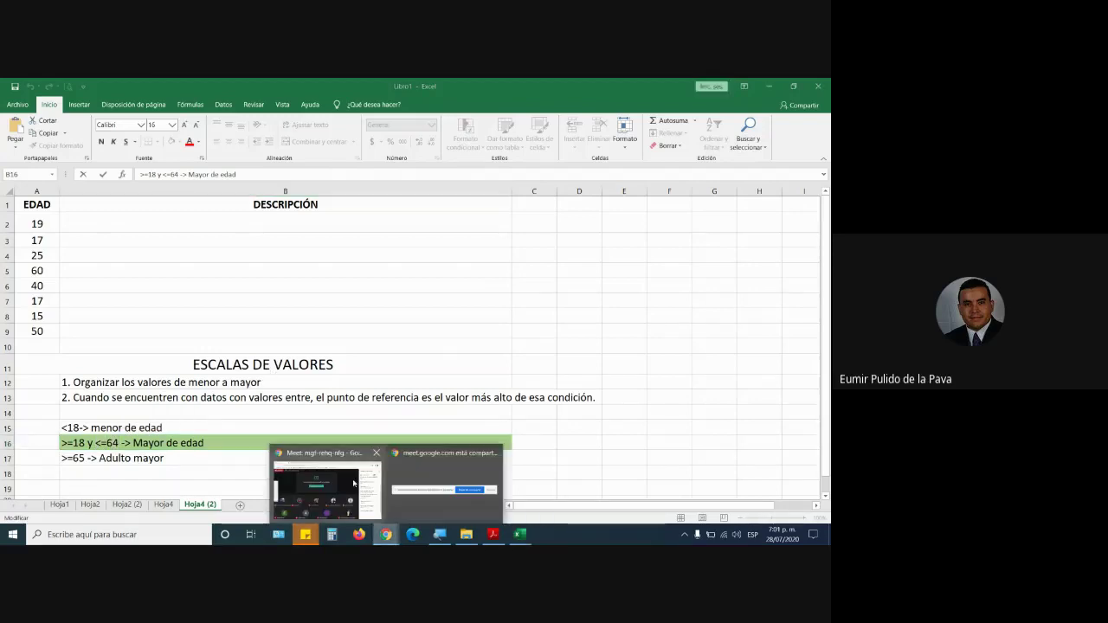
left_click(353, 483)
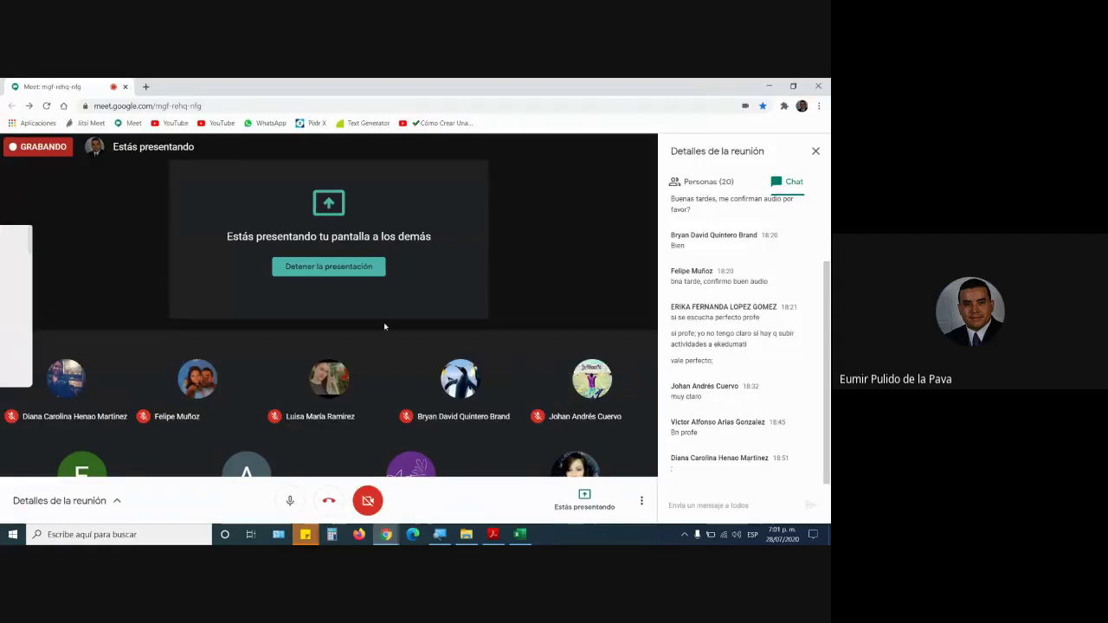
left_click(519, 534)
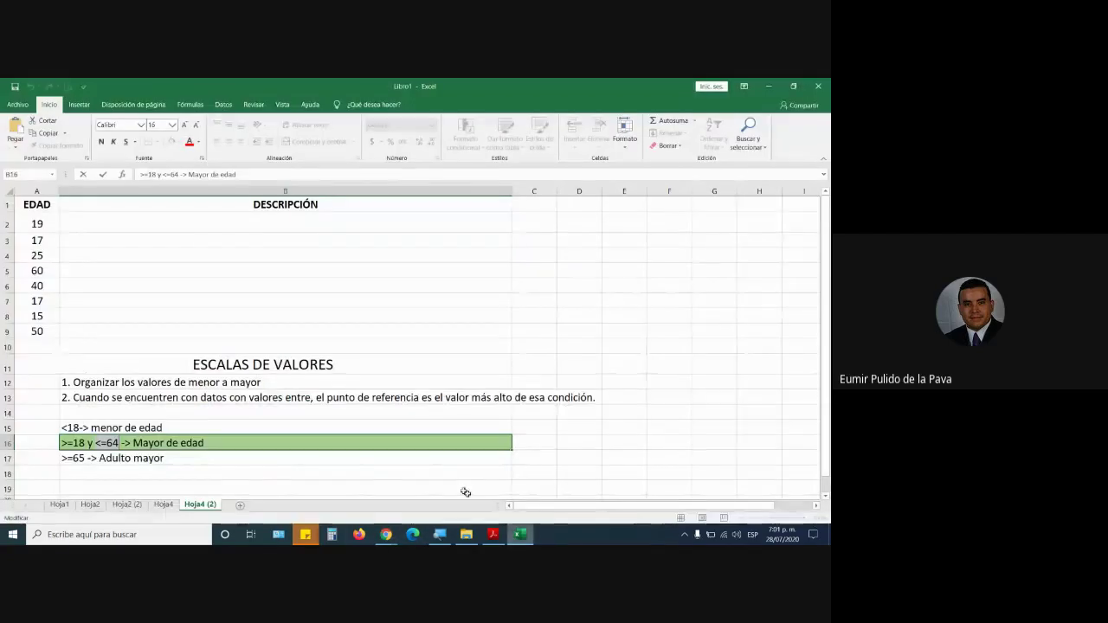
left_click(189, 225)
Step: Begin B2's formula as =SI(A2<18;"Menor de edad"; testing the age in A2
type("=")
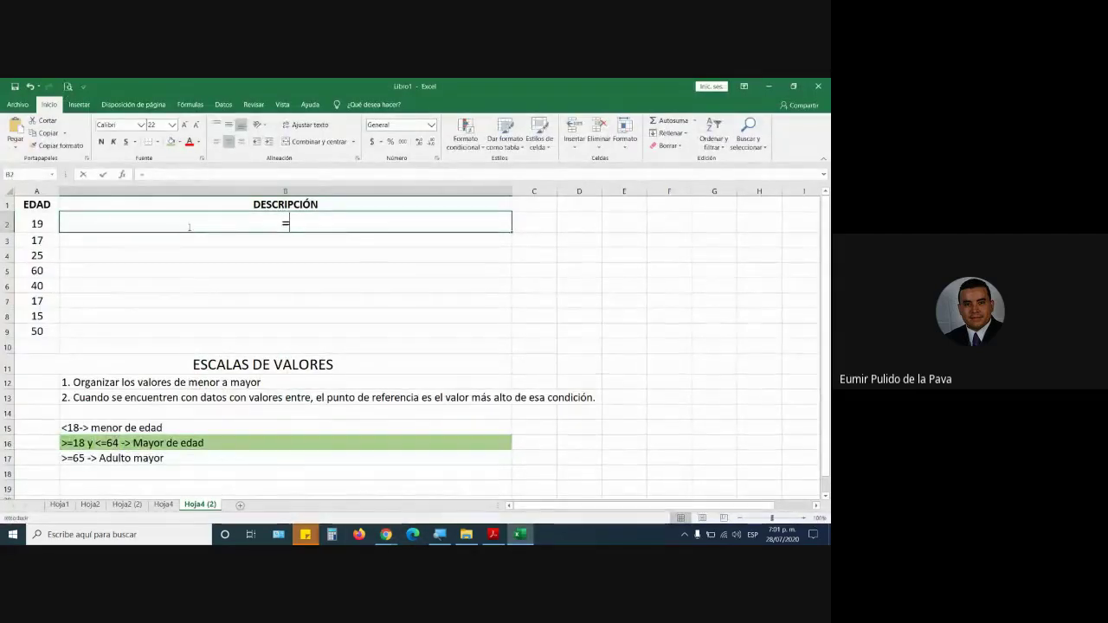
type("SI")
key("BackSpace")
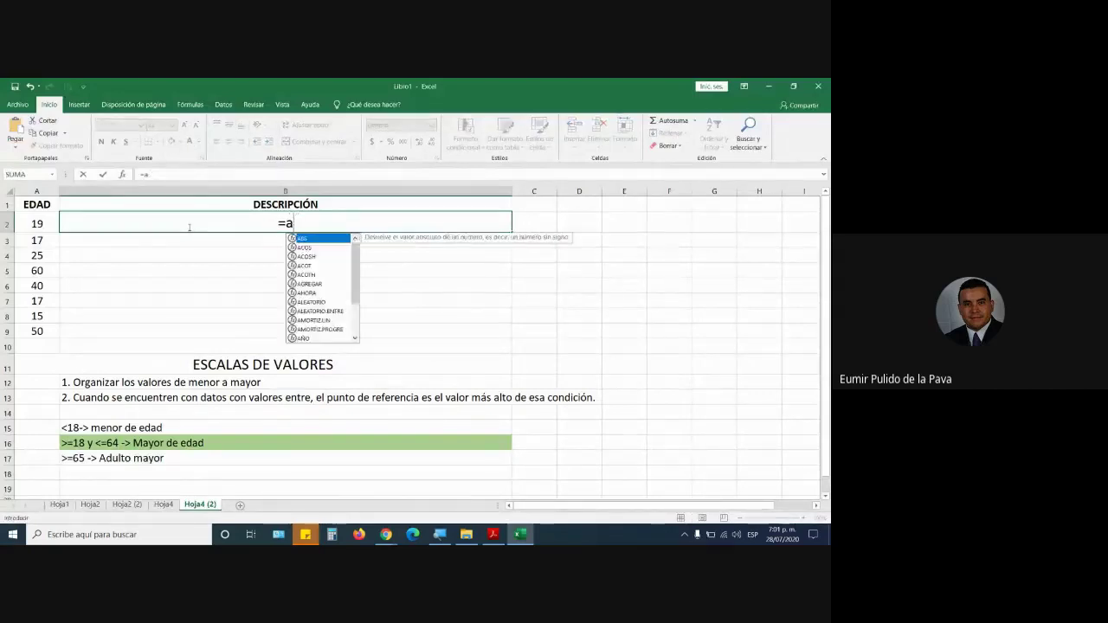
type("I(")
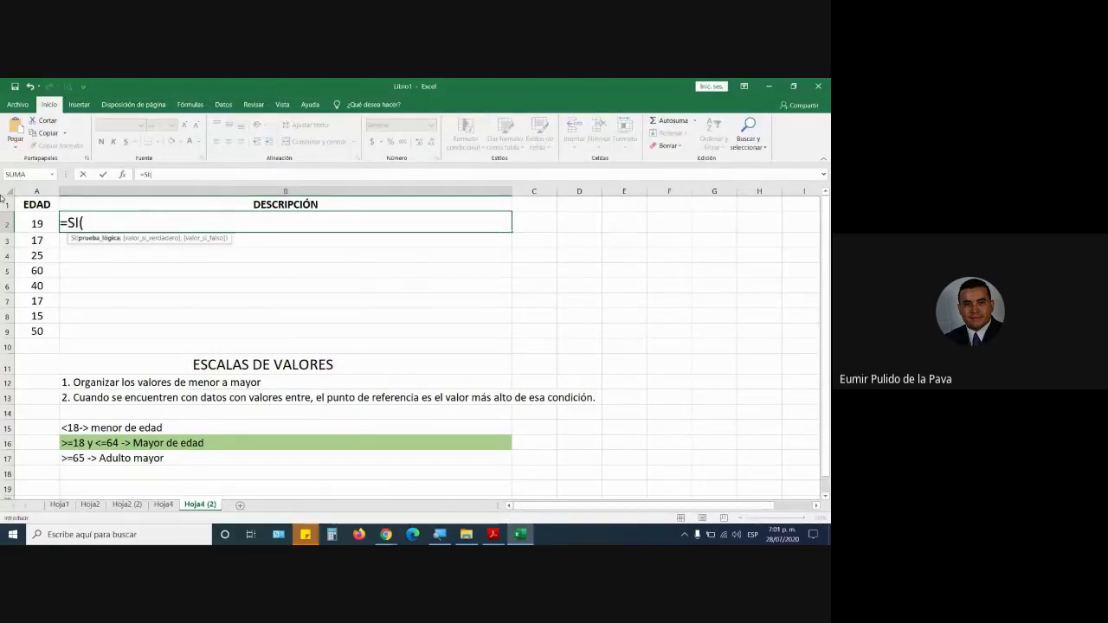
left_click(36, 224)
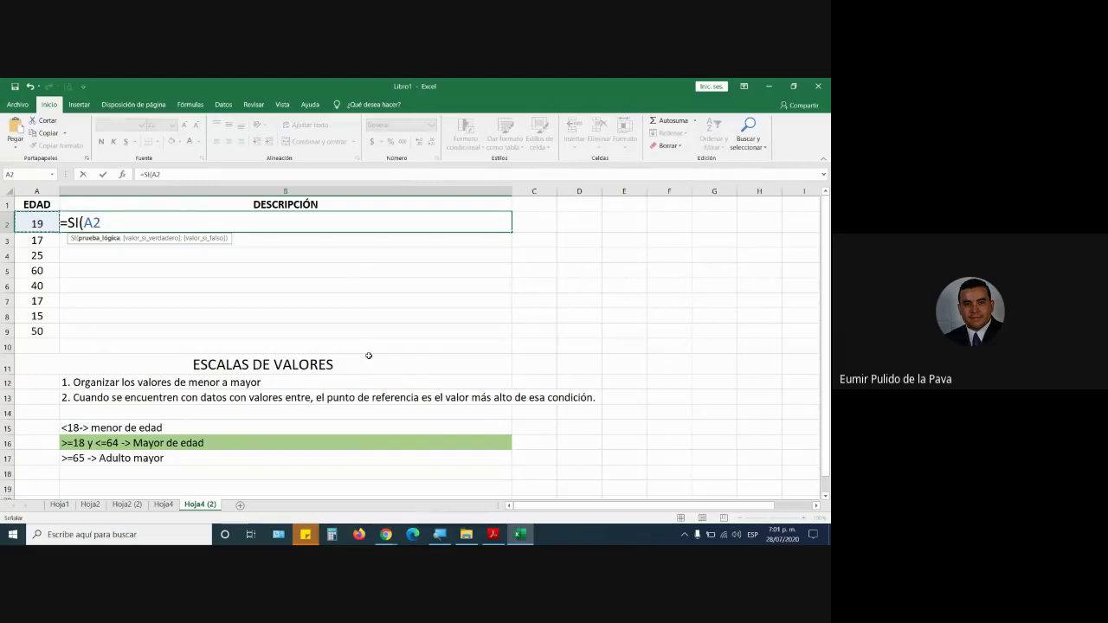
type("<18")
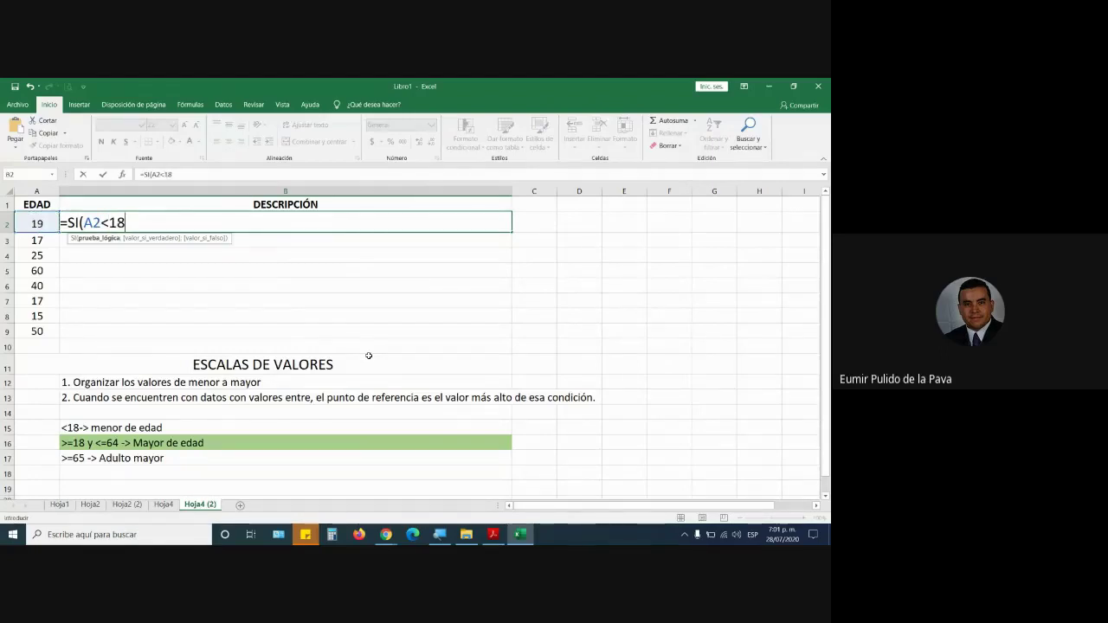
type(";\"")
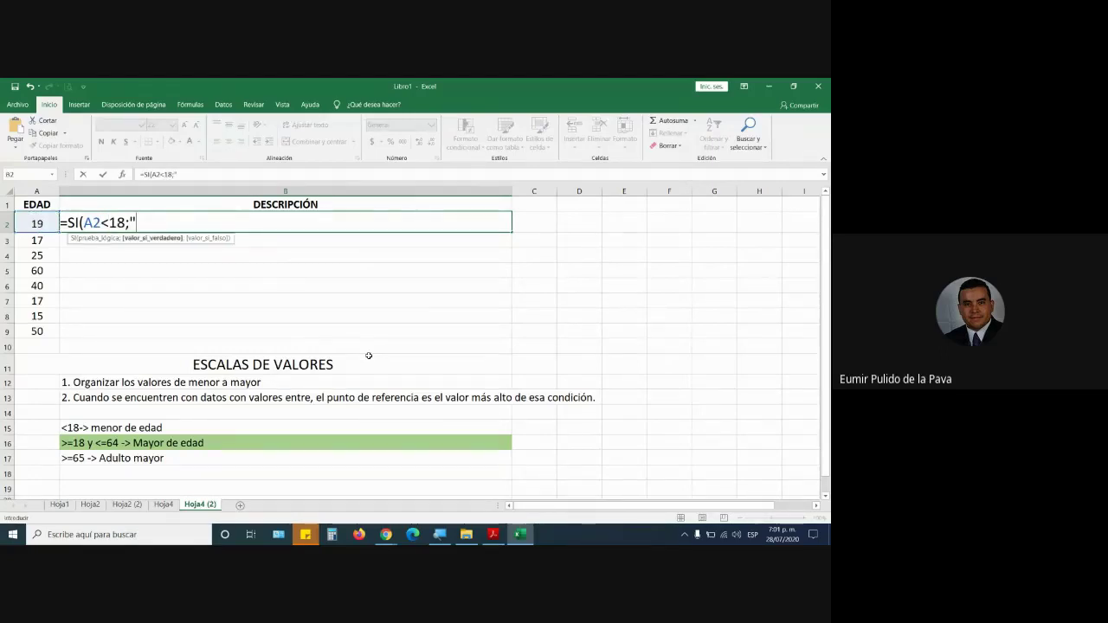
type("ENOR de")
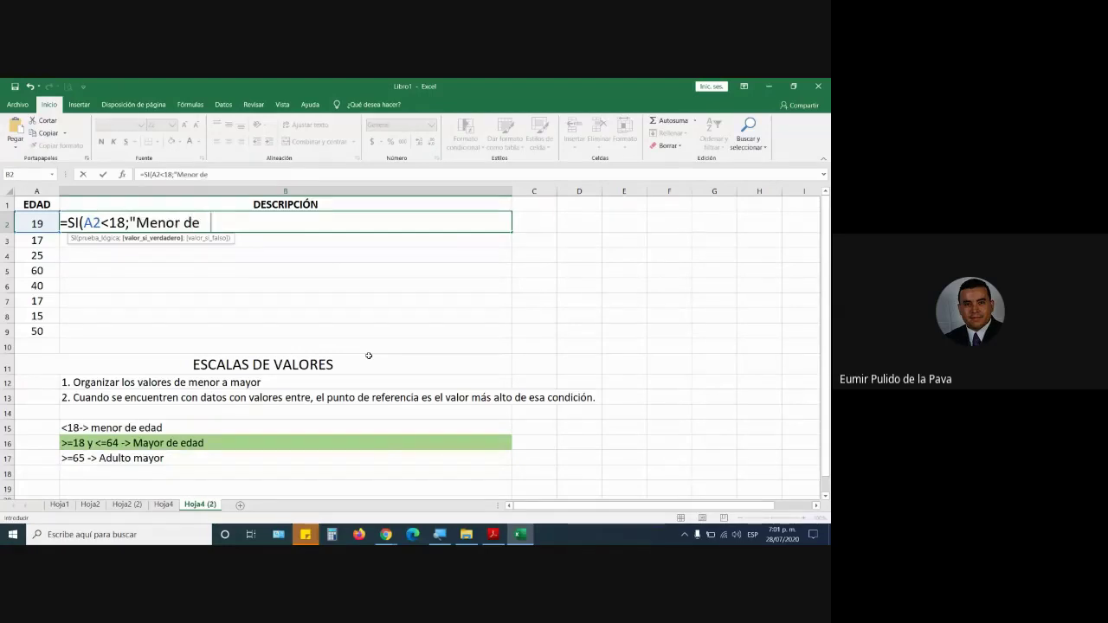
type(" edad\"")
type(";")
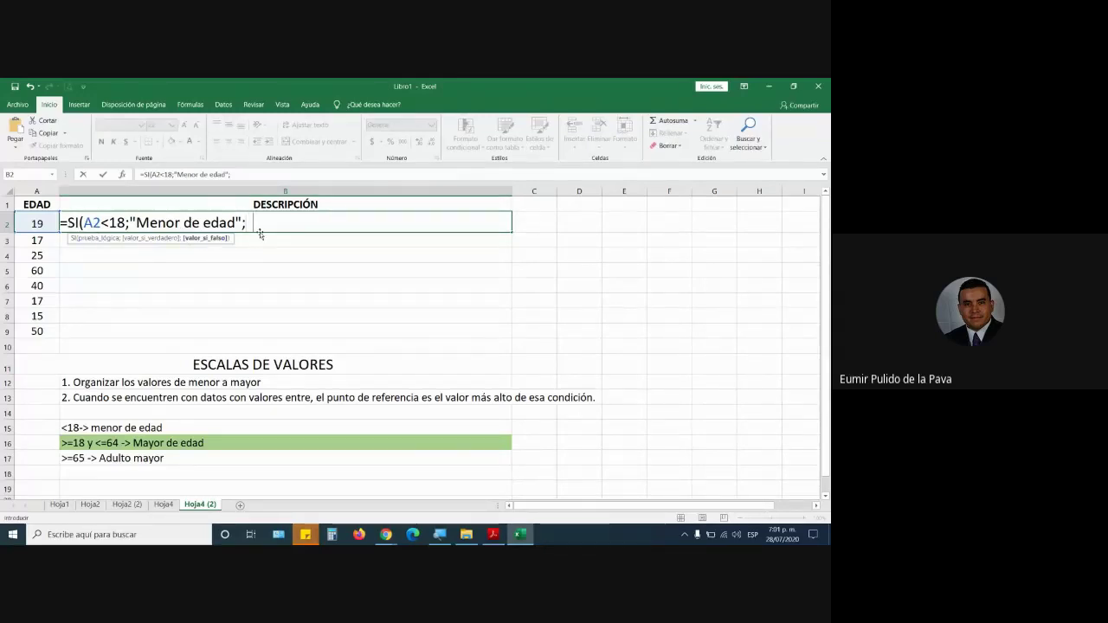
Step: Add the nested SI( and insert an = sign before it
type("SI(")
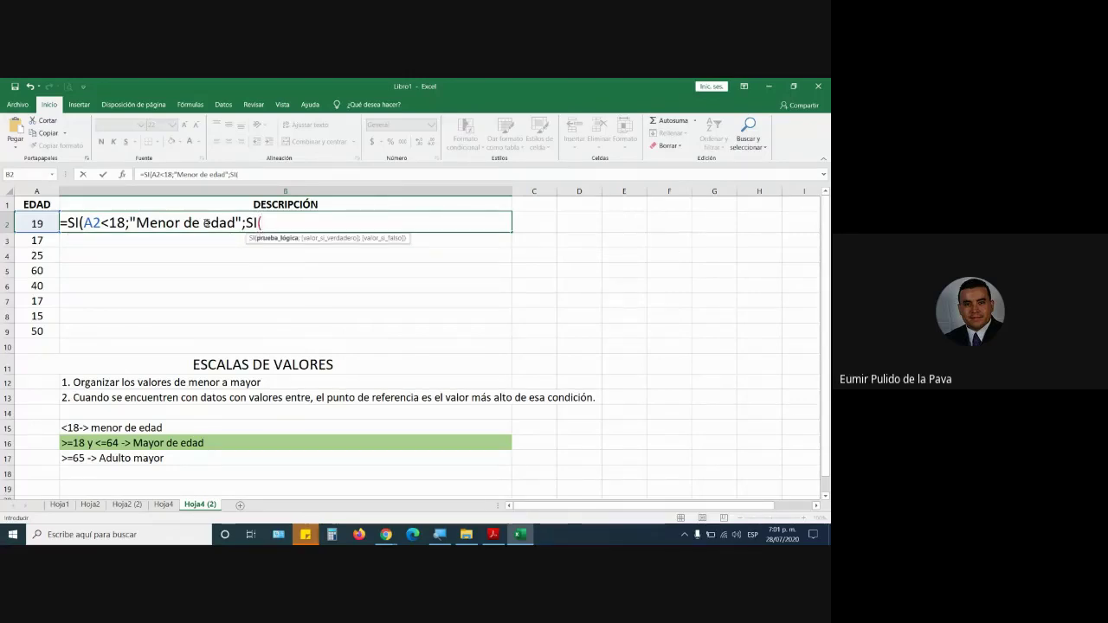
left_click_drag(62, 222, 223, 322)
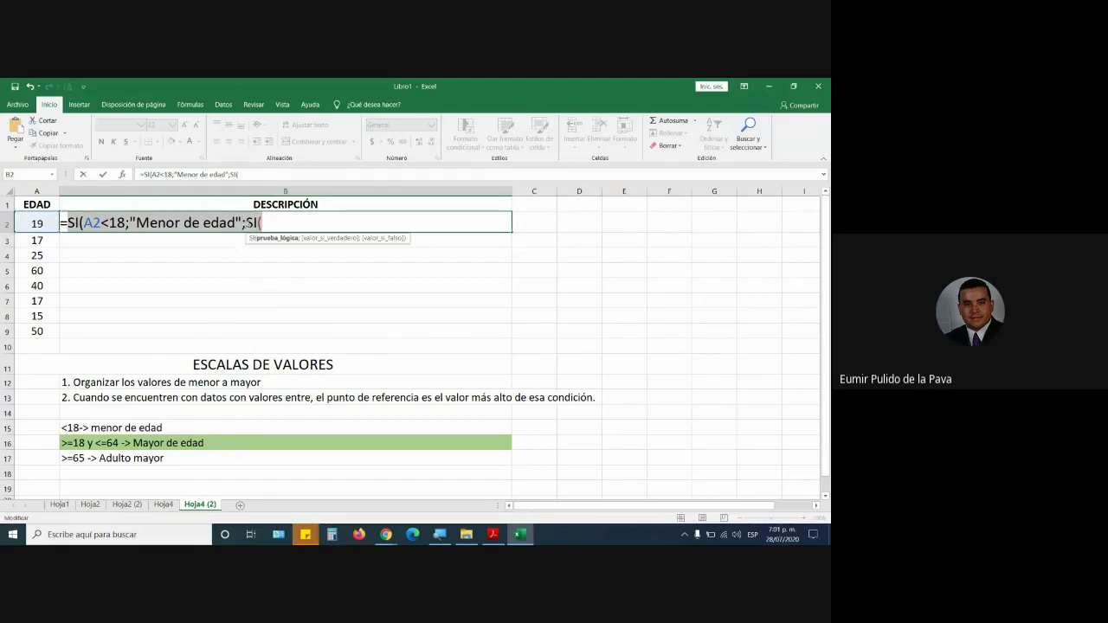
left_click(246, 222)
type("=")
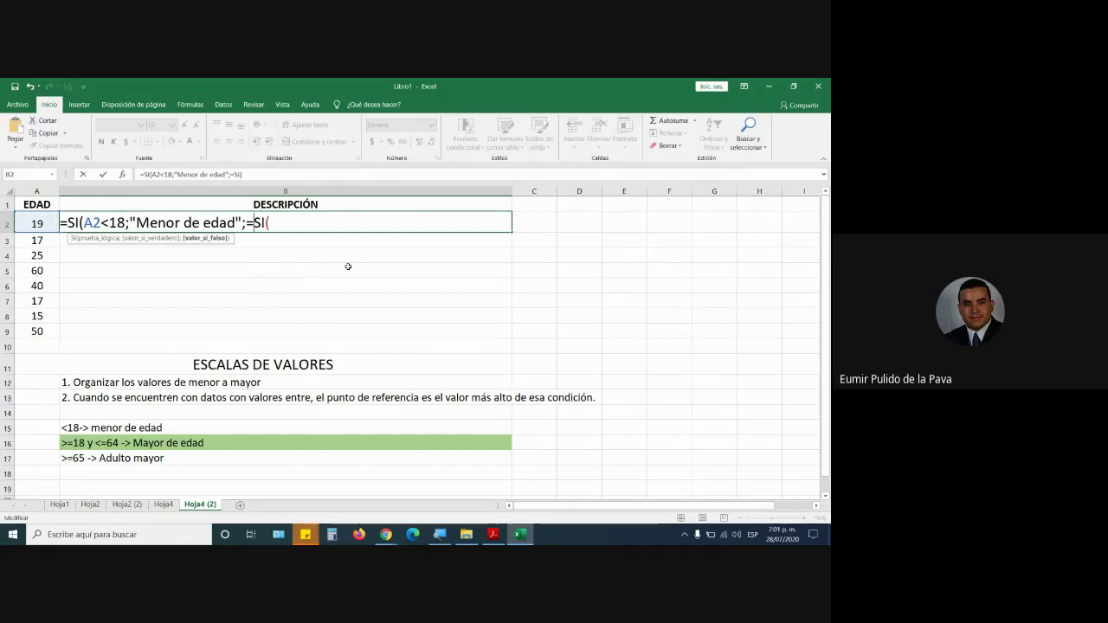
Step: Dismiss the formula error and delete the stray = before the nested SI in B2
key("Return")
key("Return")
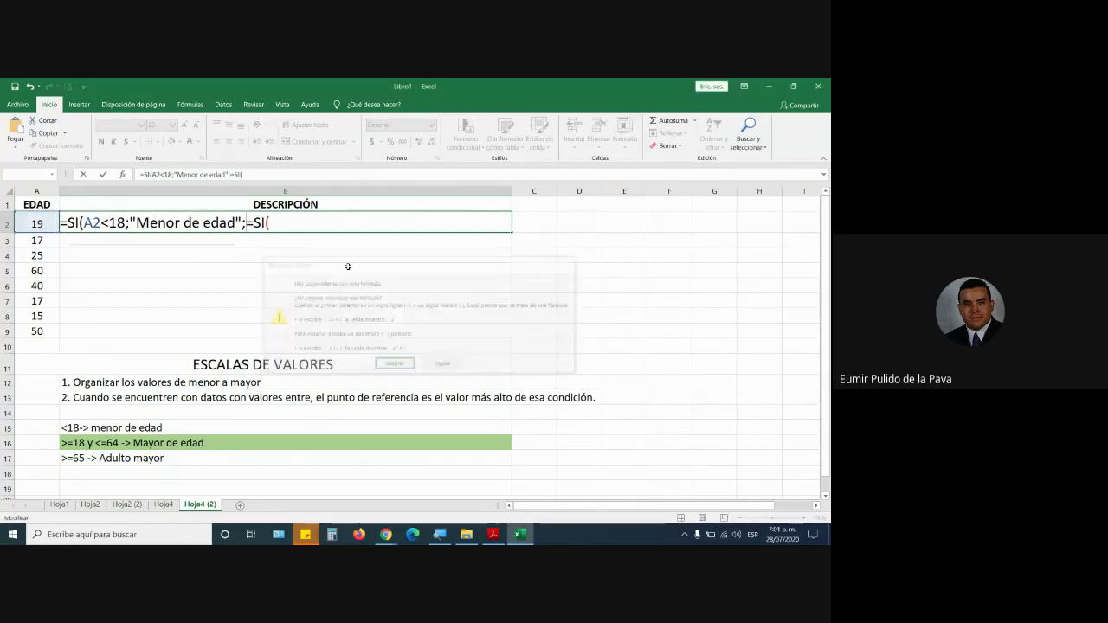
key("Left")
key("Left")
key("Left")
key("BackSpace")
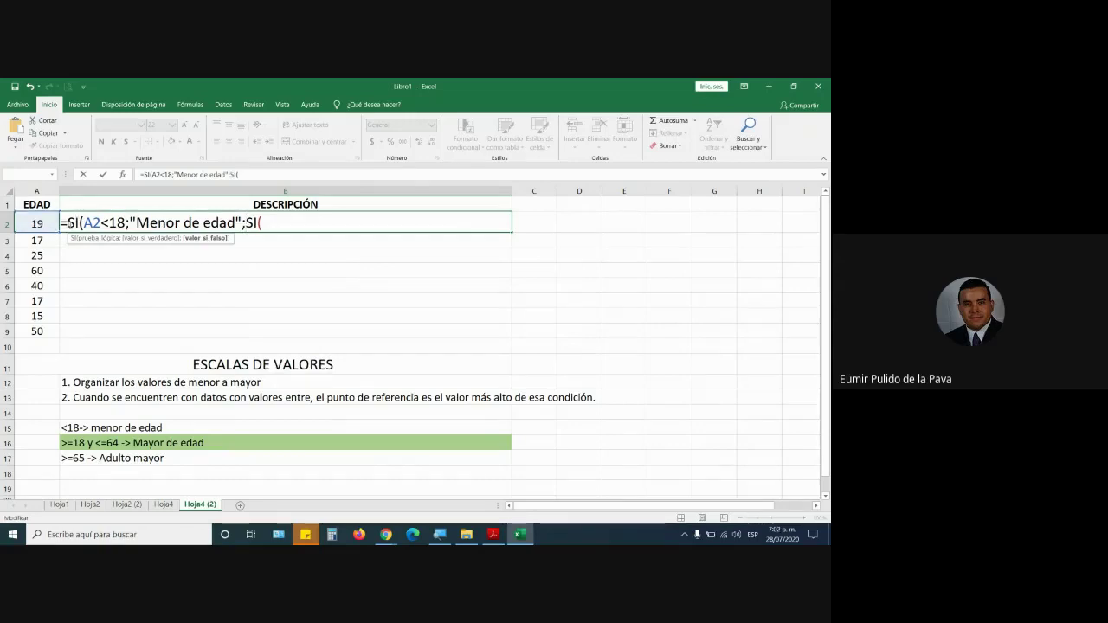
key("Home")
left_click(491, 537)
scroll(473, 354, "up", 10)
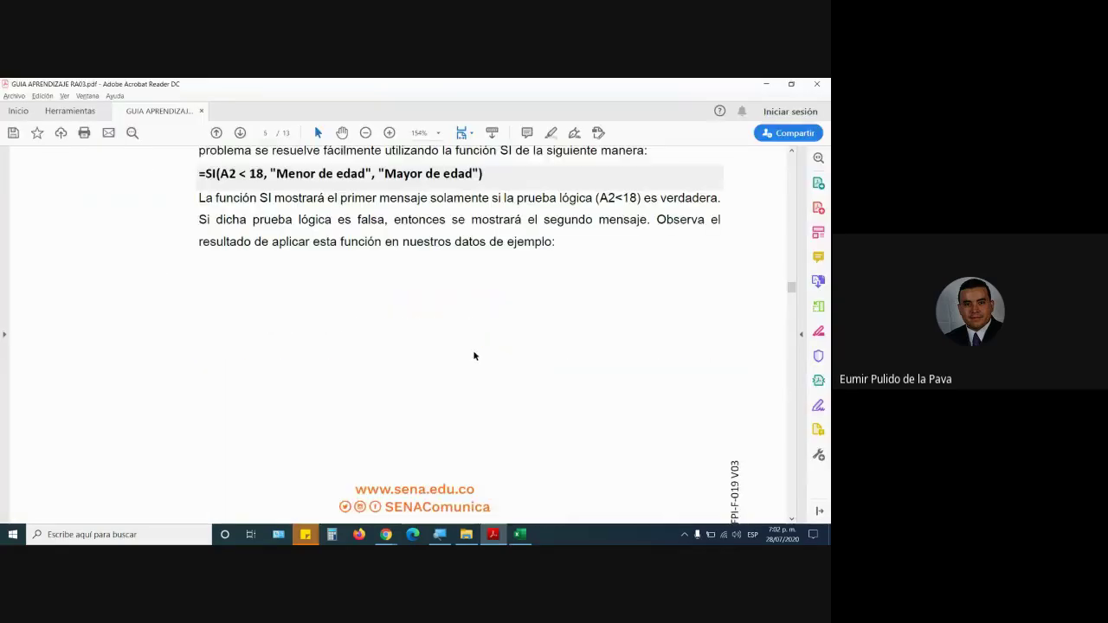
scroll(473, 354, "up", 3)
scroll(440, 274, "up", 5)
scroll(438, 292, "down", 4)
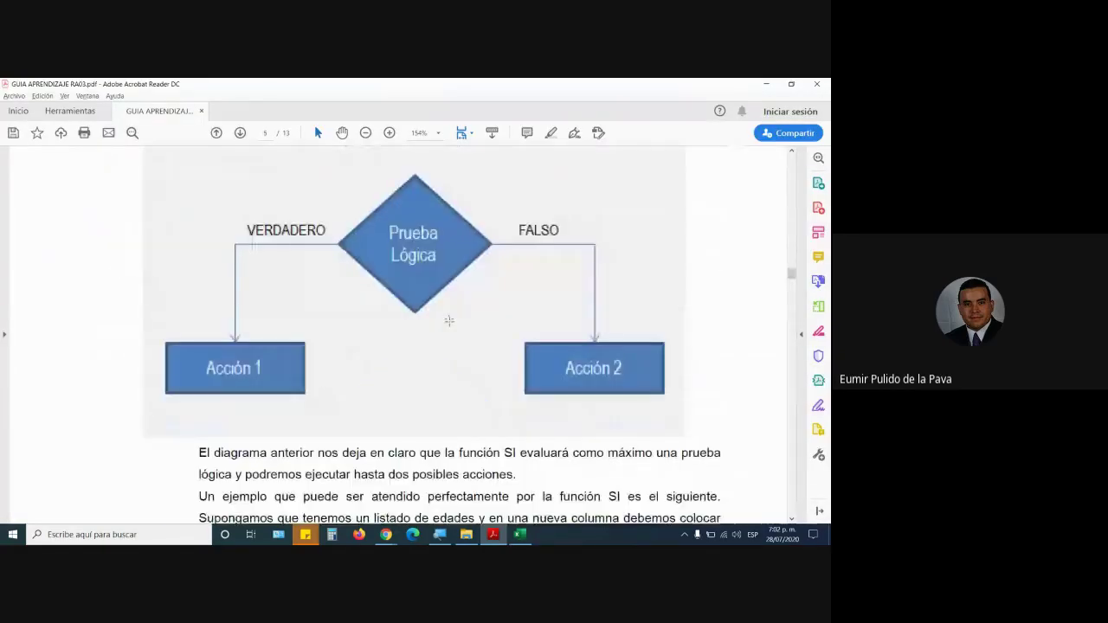
scroll(441, 320, "down", 5)
scroll(441, 338, "down", 4)
scroll(442, 341, "down", 5)
scroll(446, 342, "down", 5)
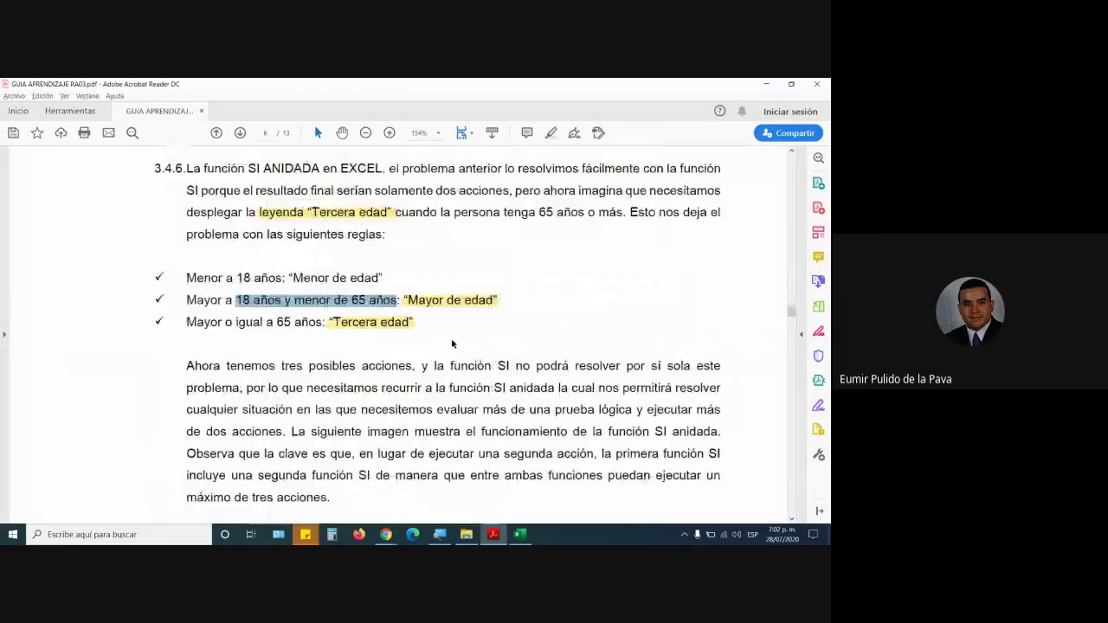
scroll(455, 345, "down", 5)
scroll(458, 346, "down", 5)
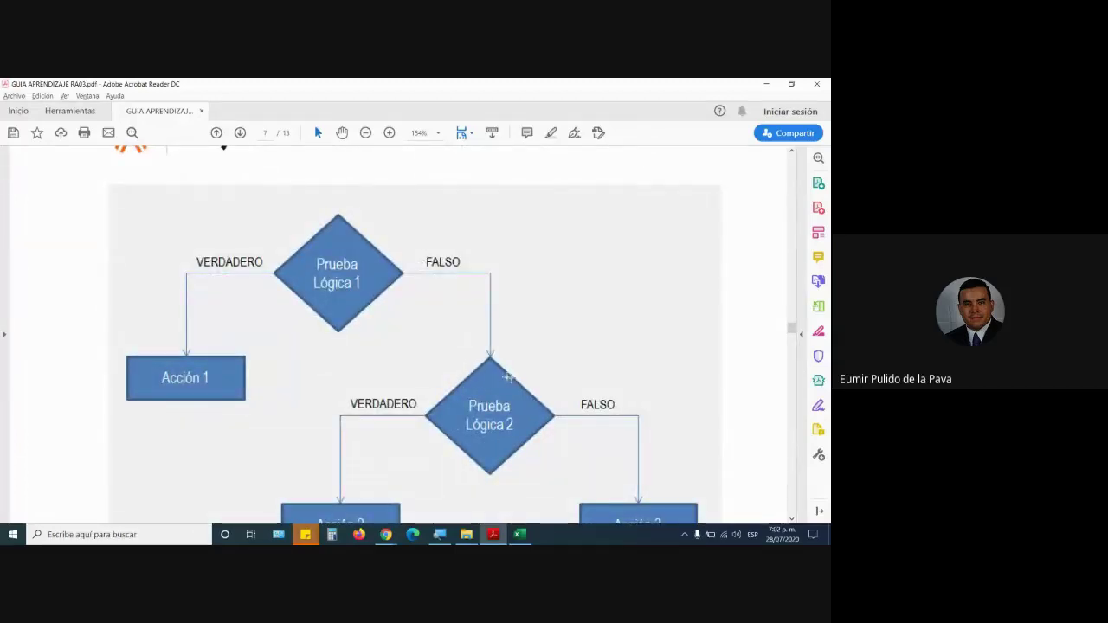
key("alt+Tab")
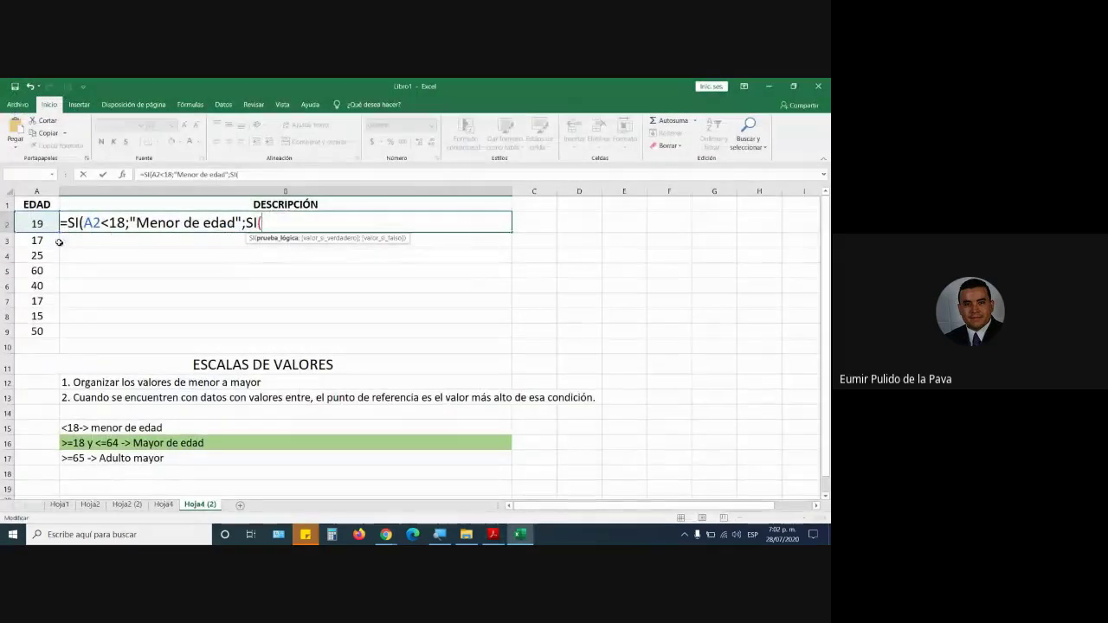
Step: Give the nested SI the test A2<=64 with result "Mayor de edad"
left_click(38, 223)
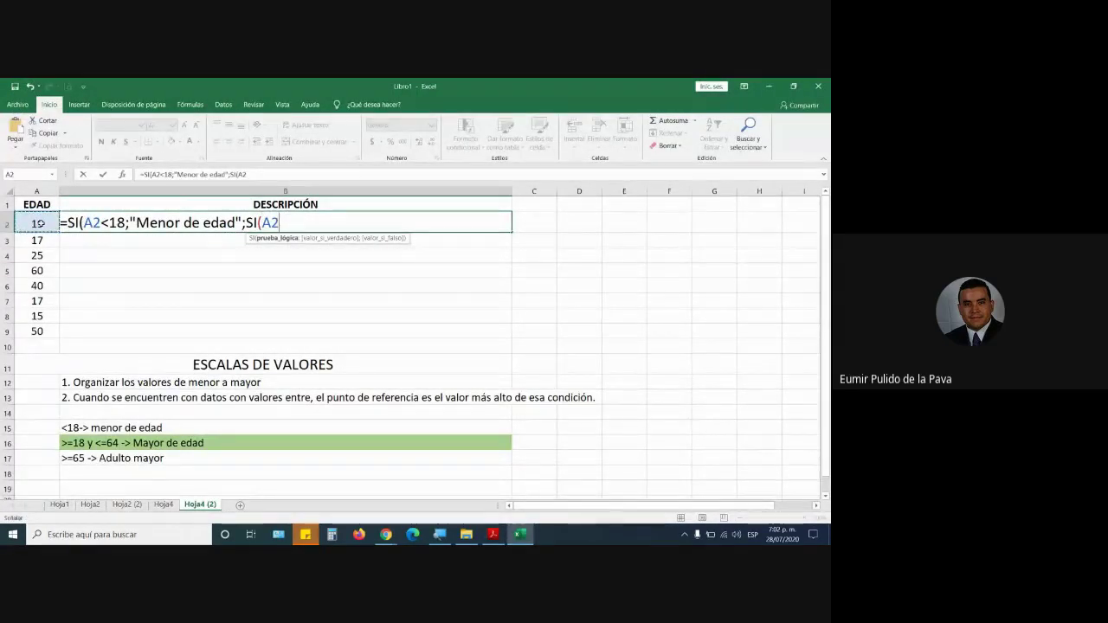
type("<")
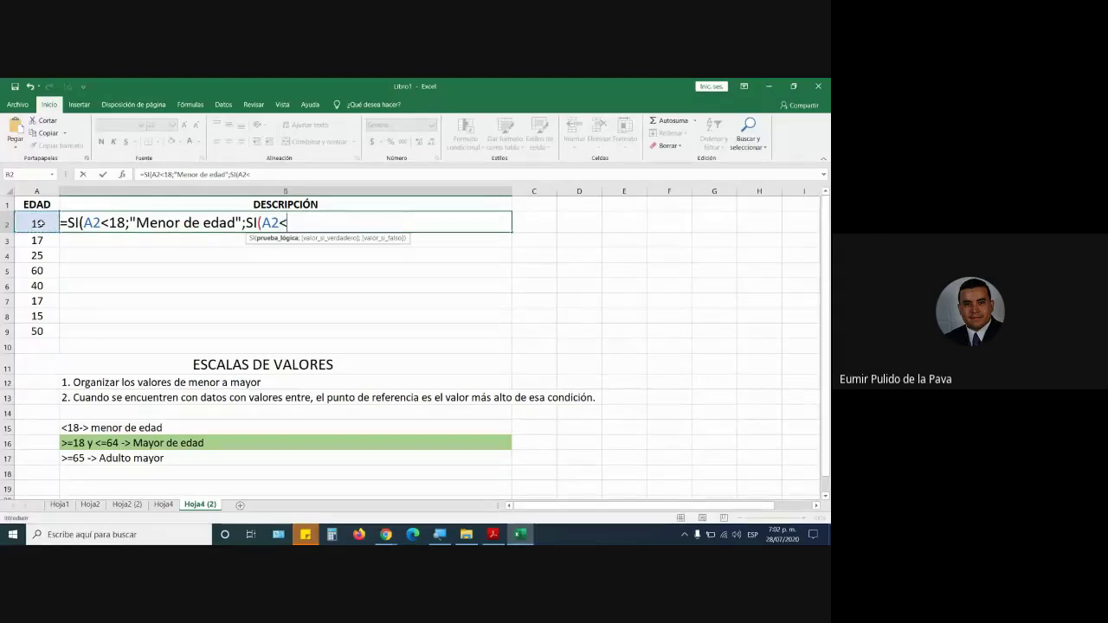
type("=64")
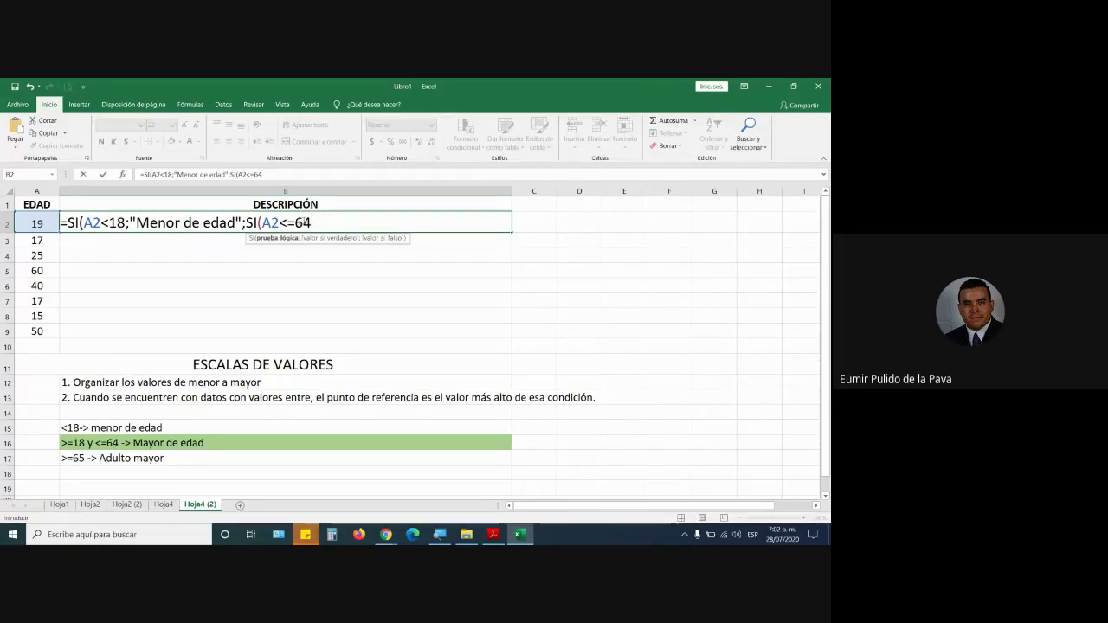
left_click_drag(311, 223, 264, 222)
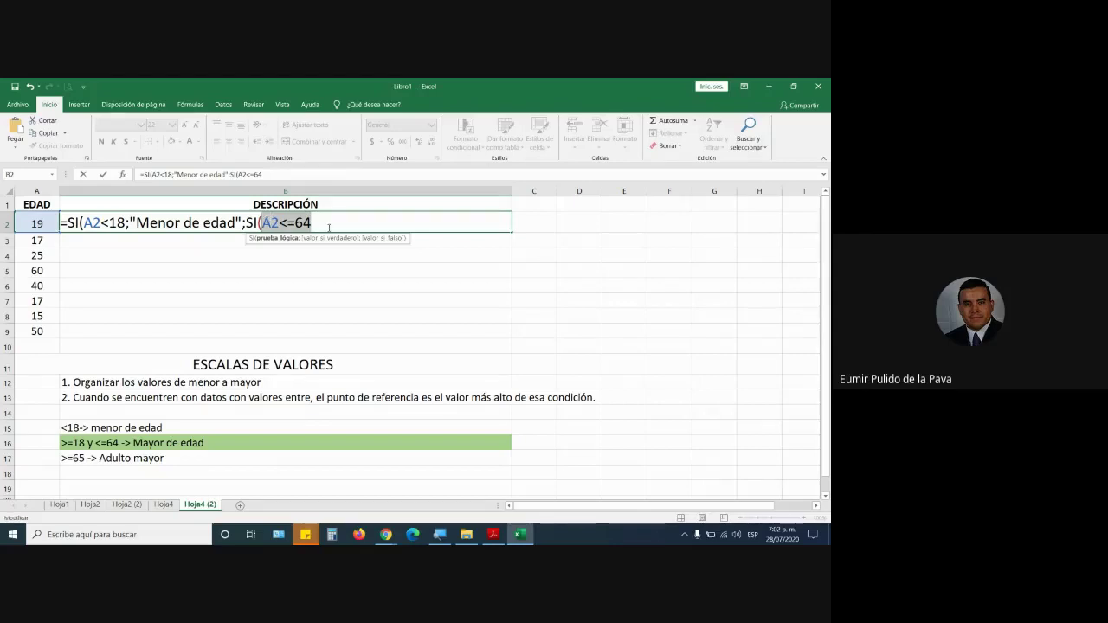
left_click(329, 228)
type(";\"")
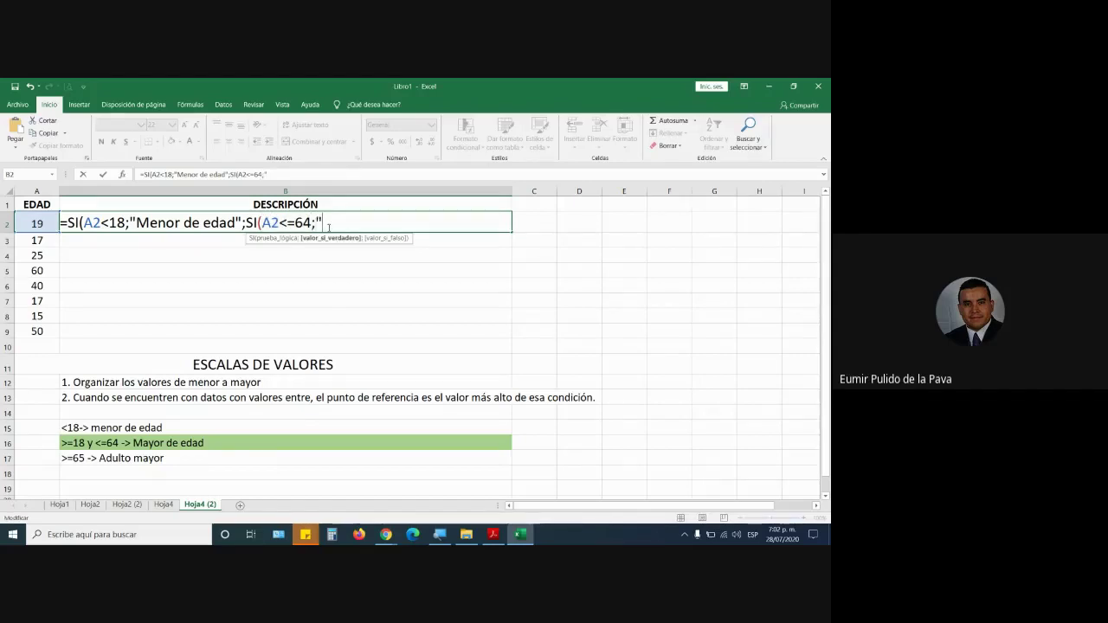
type("mAYOR")
key("BackSpace")
key("BackSpace")
key("BackSpace")
type("Mayor de ed")
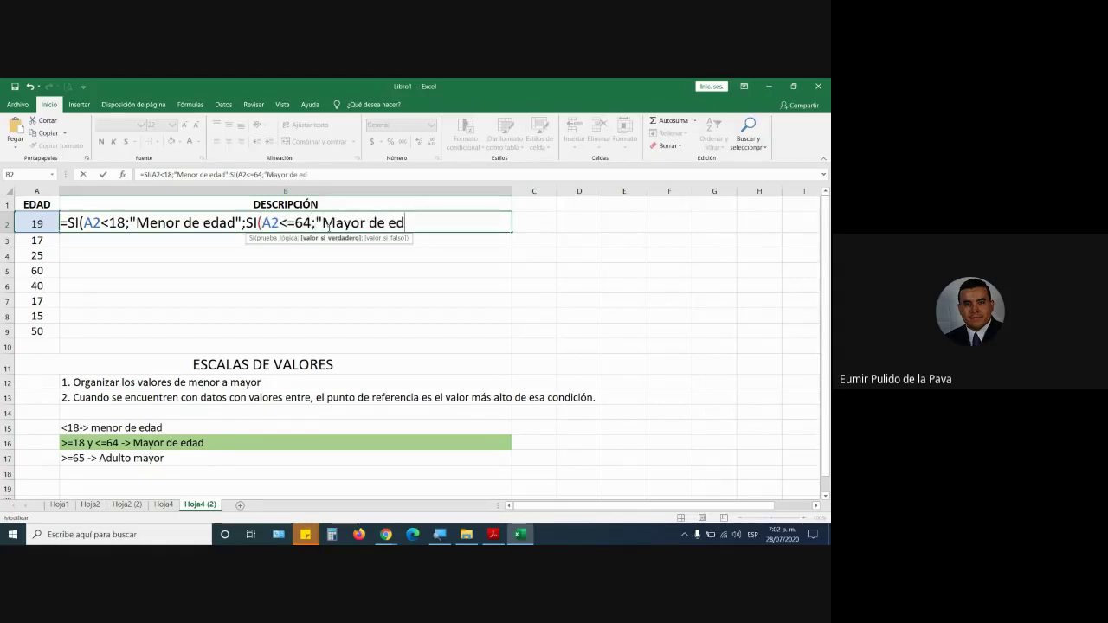
type("ad\"")
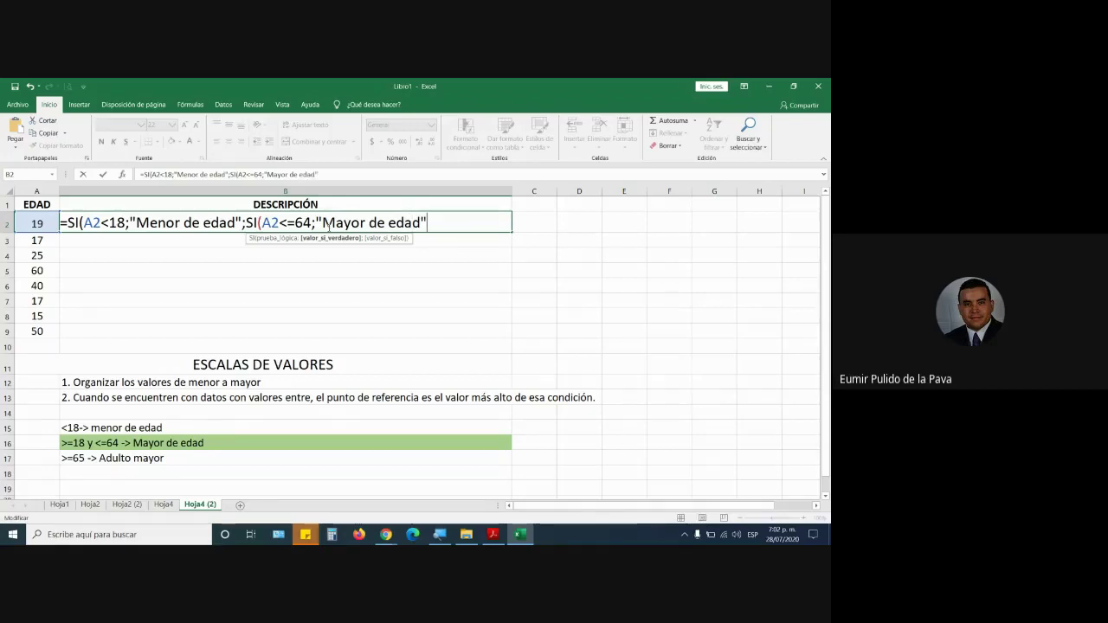
Step: Highlight the opening =SI(, the A2<18 condition and the A2<=64 condition to explain them
left_click_drag(60, 223, 158, 223)
left_click(158, 224)
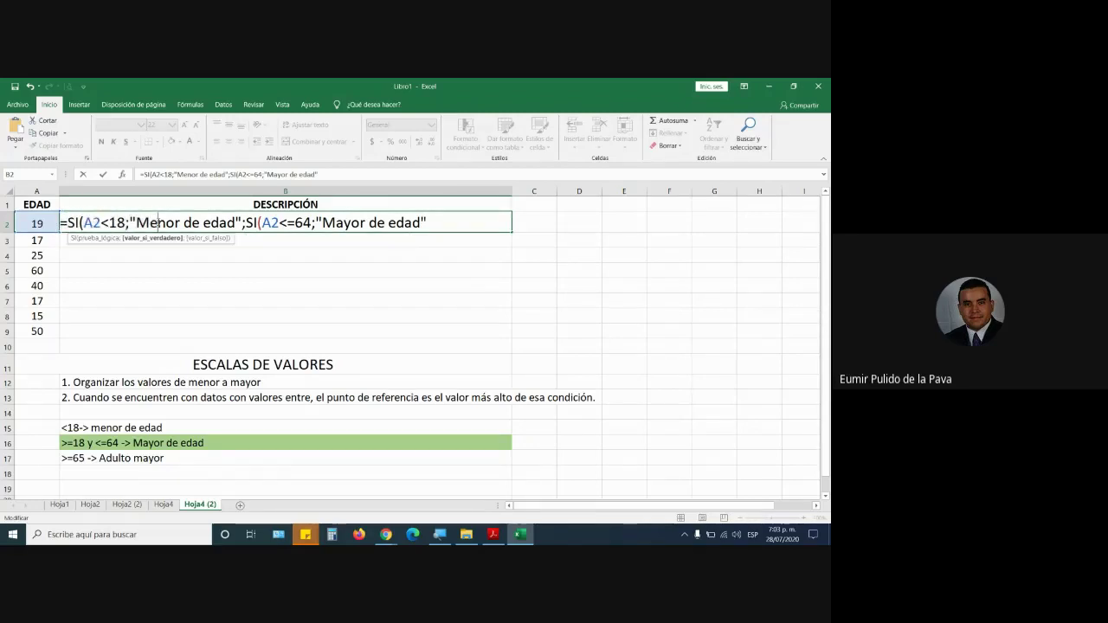
left_click_drag(63, 224, 312, 223)
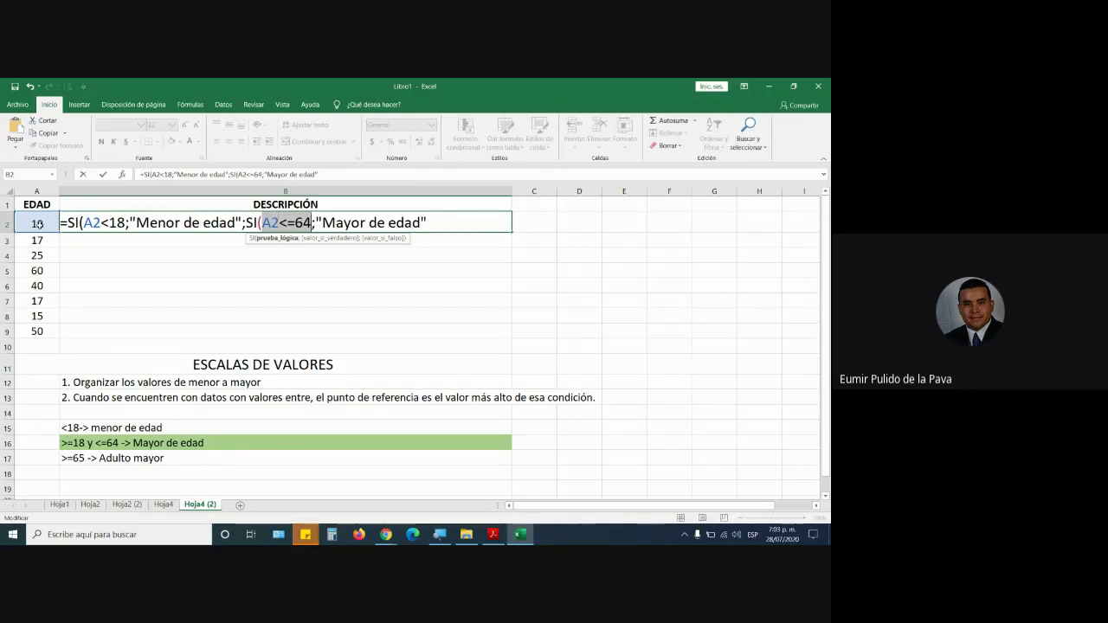
left_click_drag(84, 223, 126, 222)
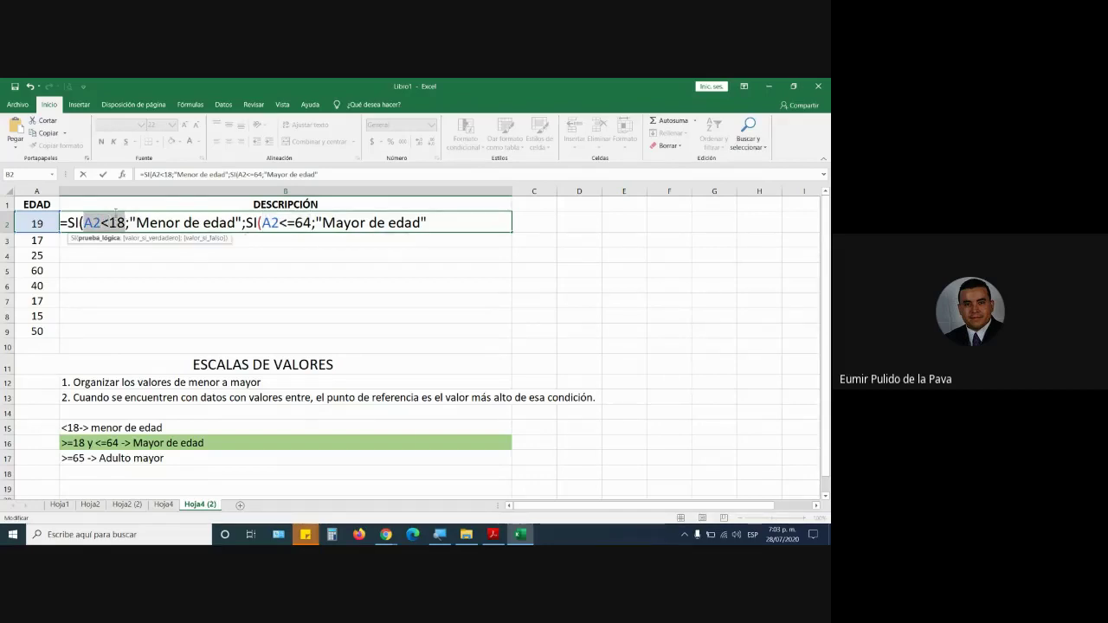
left_click(249, 223)
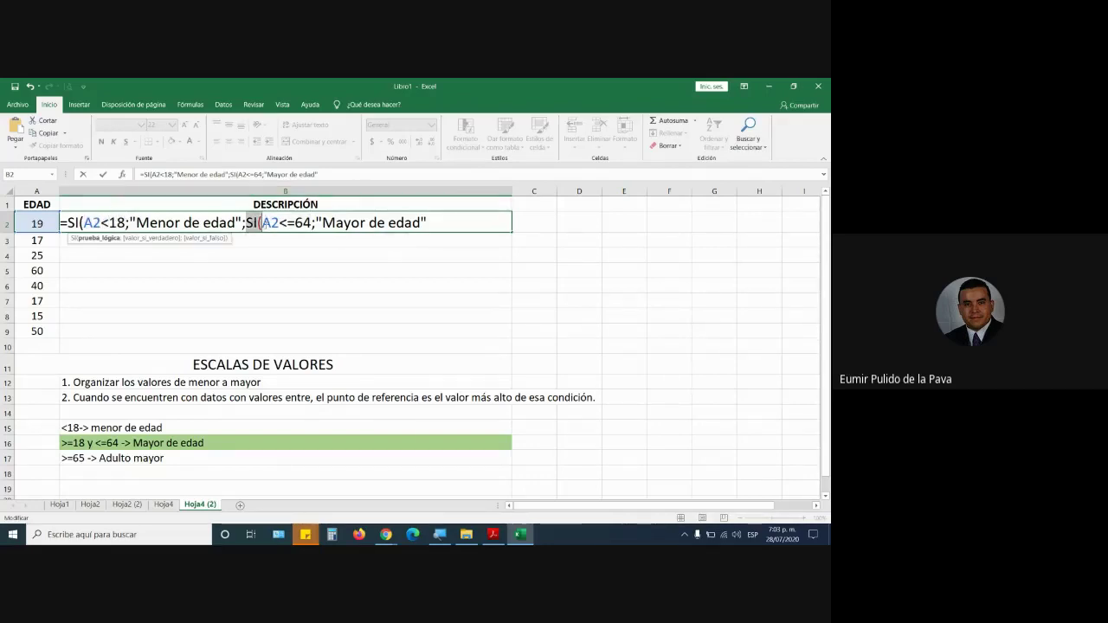
left_click_drag(262, 222, 428, 224)
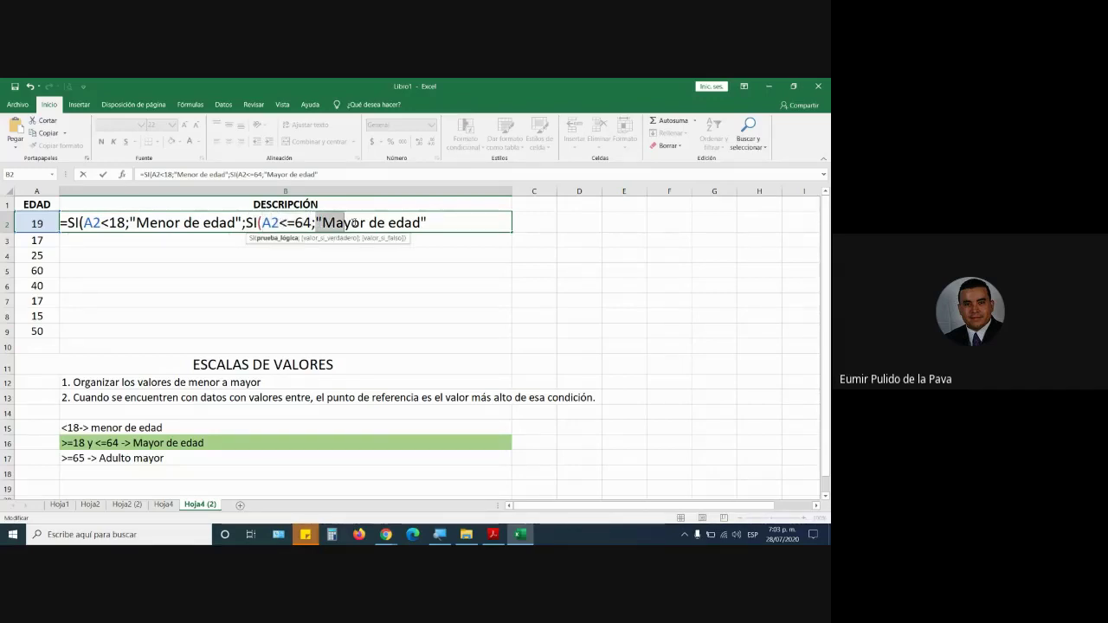
Step: Append ;"Adulto mayor")) after "Mayor de edad" and check the closing parentheses
left_click(431, 223)
type(";")
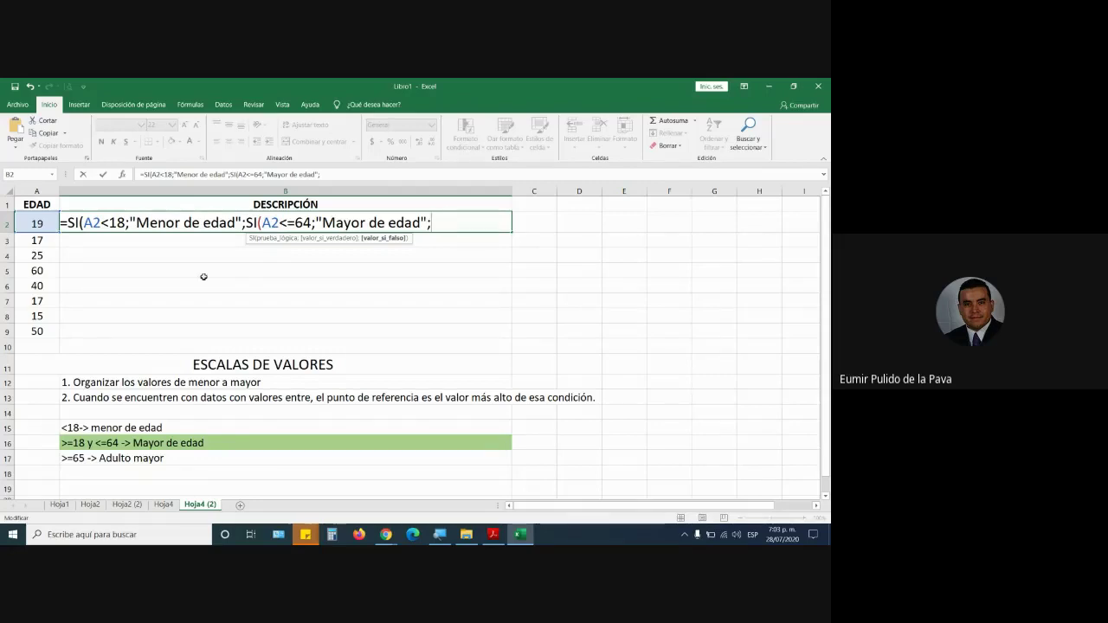
left_click_drag(130, 222, 236, 223)
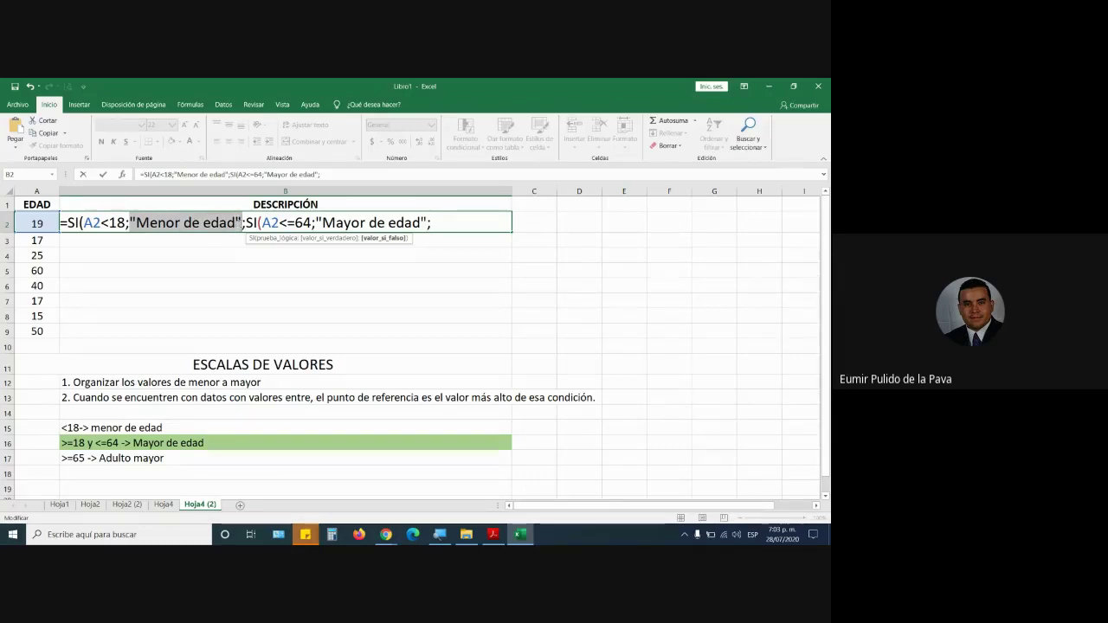
left_click_drag(316, 223, 423, 223)
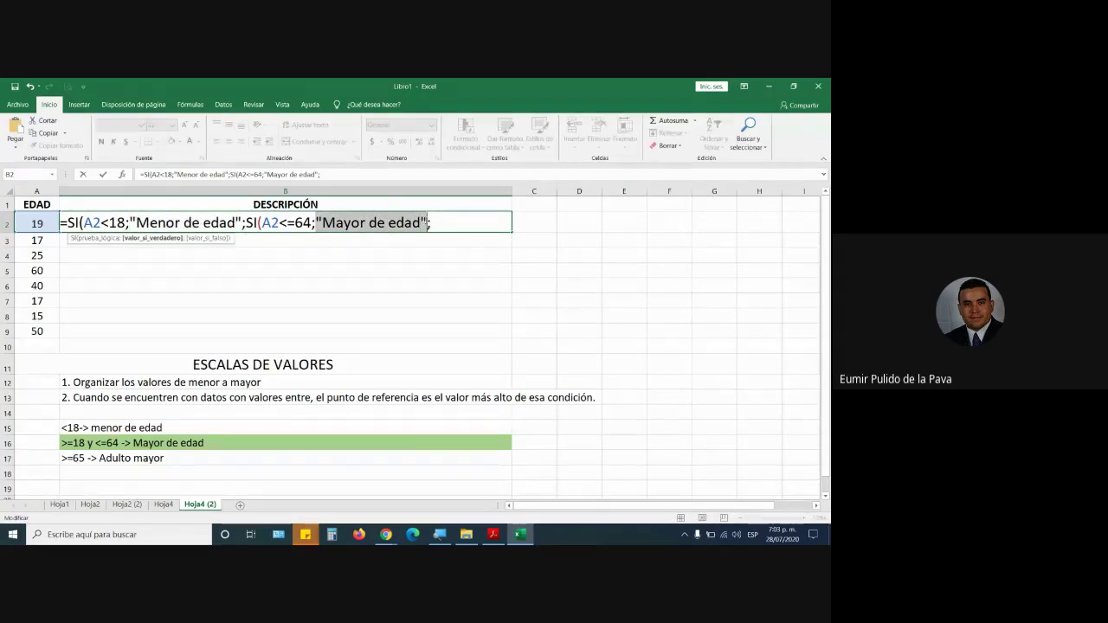
left_click(457, 224)
type("\"")
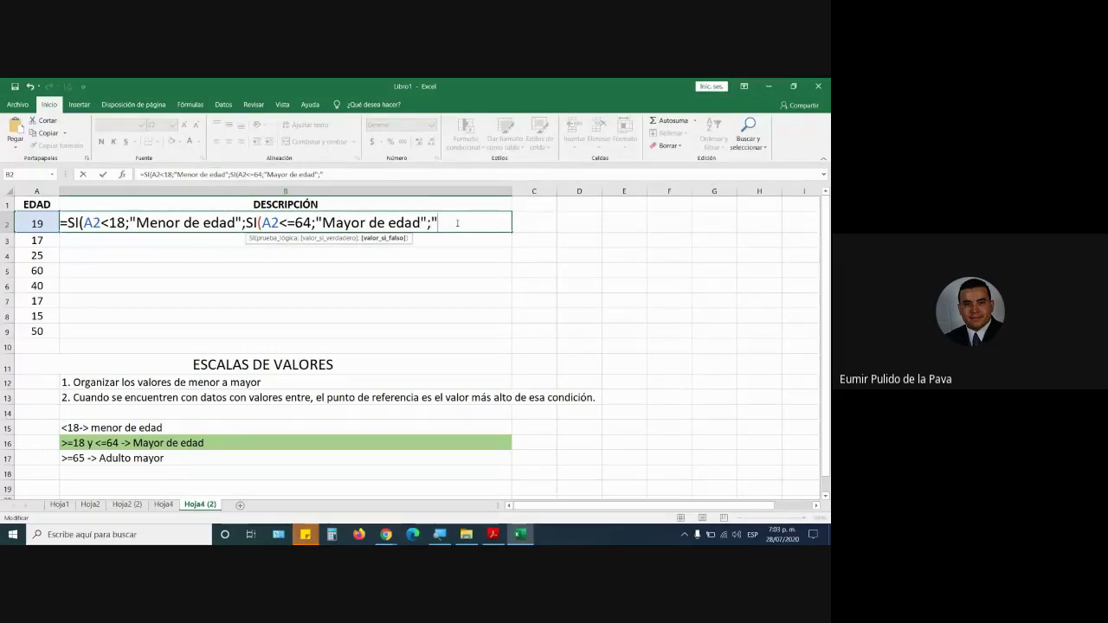
type("Adulto ma")
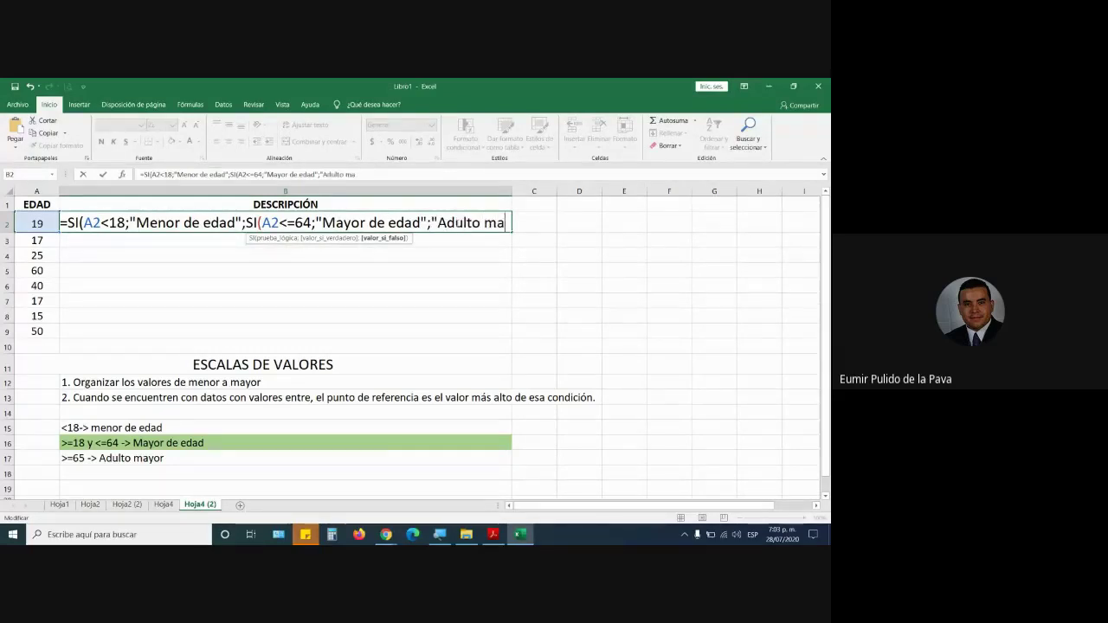
type("yor\"")
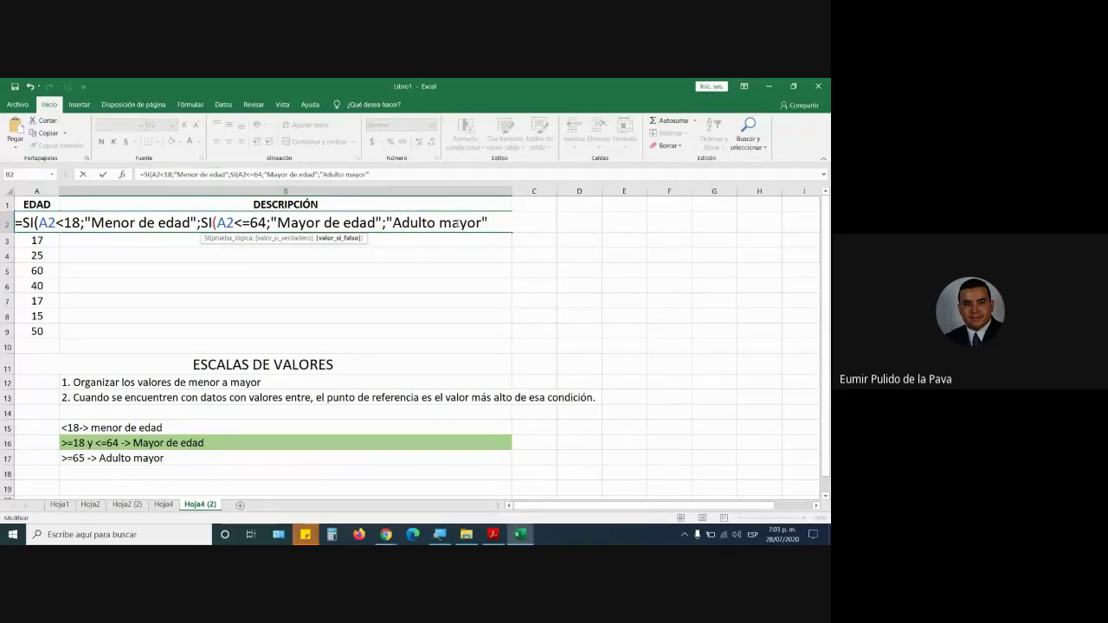
type("))")
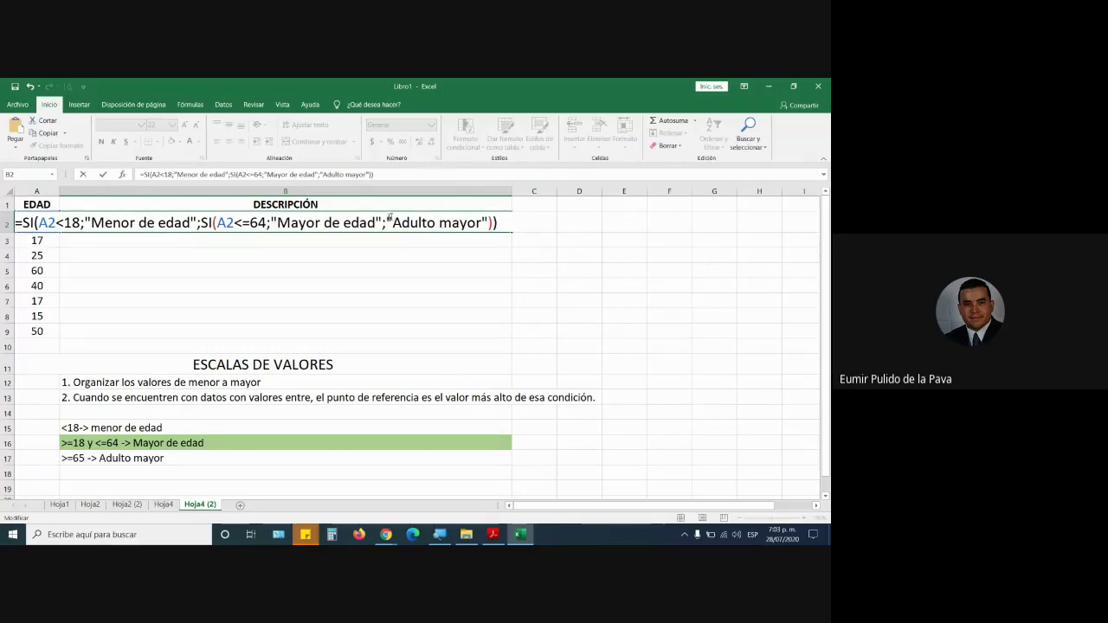
left_click(492, 222)
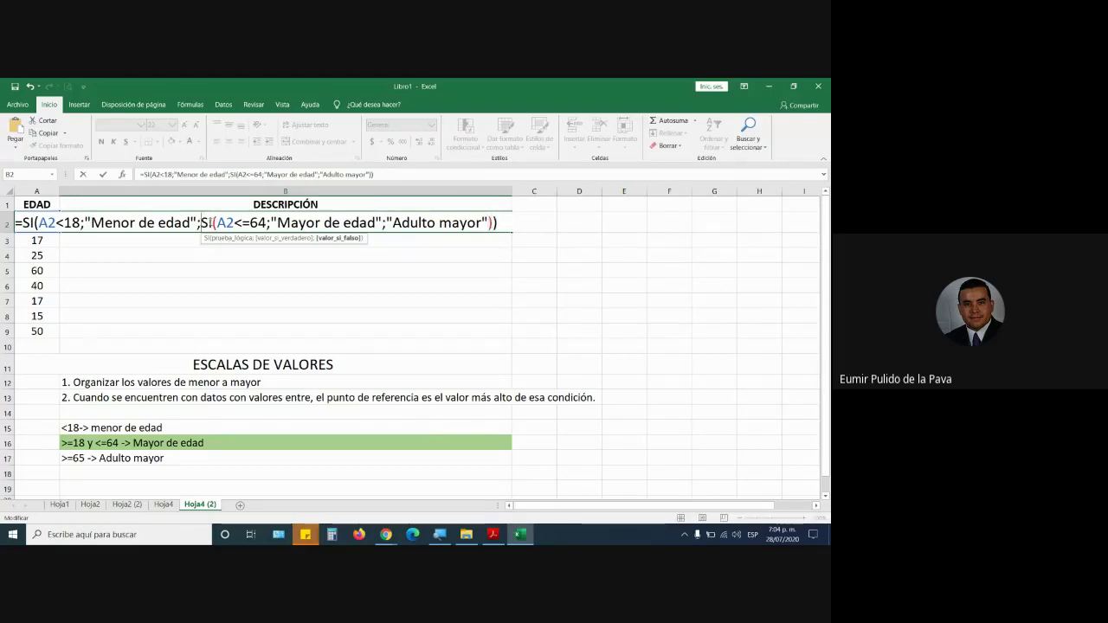
double_click(210, 222)
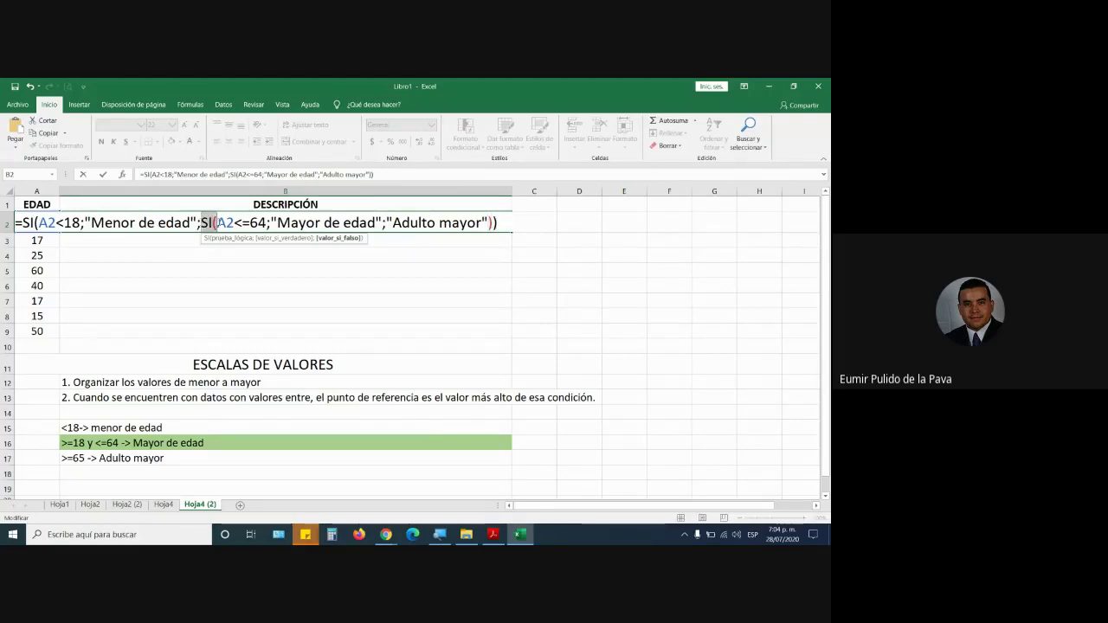
left_click(495, 222)
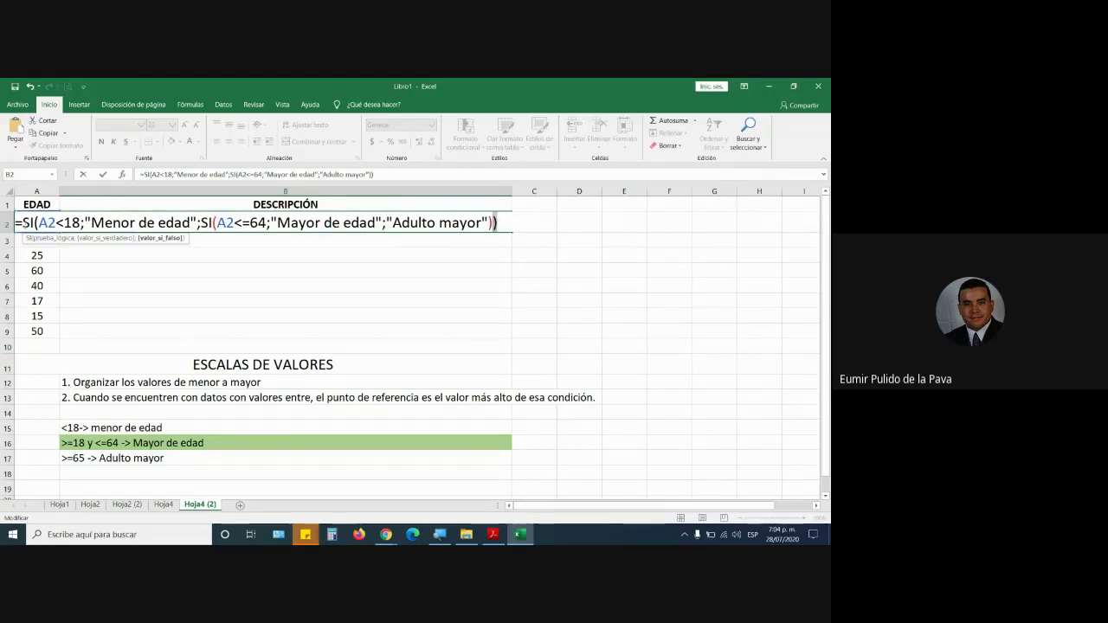
Step: Admit the person asking to join the Google Meet call, then return to Excel
mouse_move(386, 534)
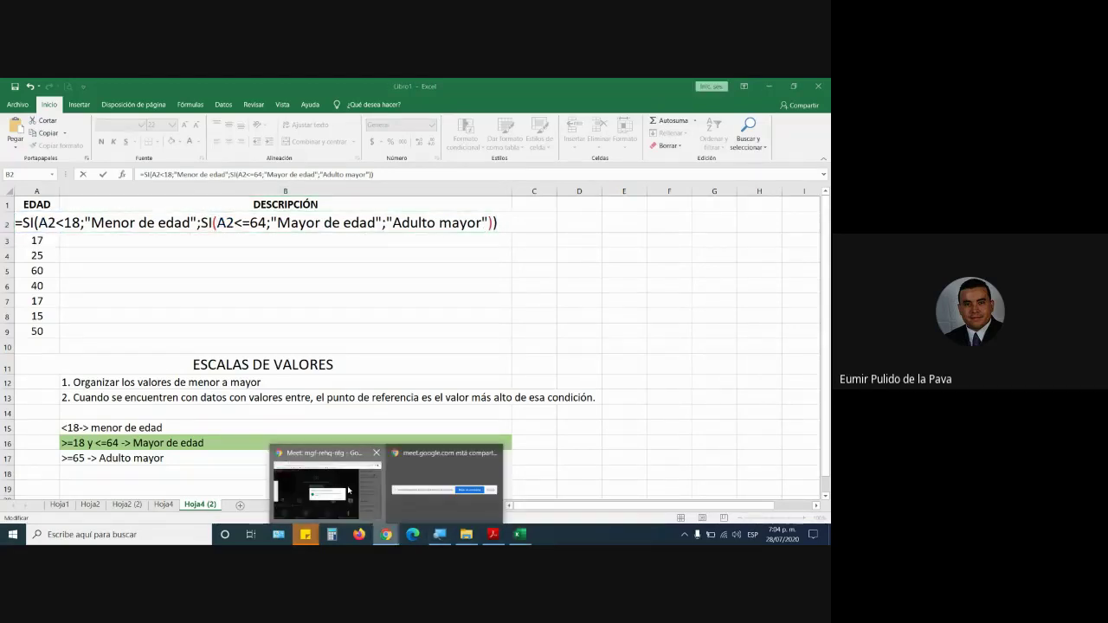
left_click(321, 481)
left_click(531, 363)
key("alt+Tab")
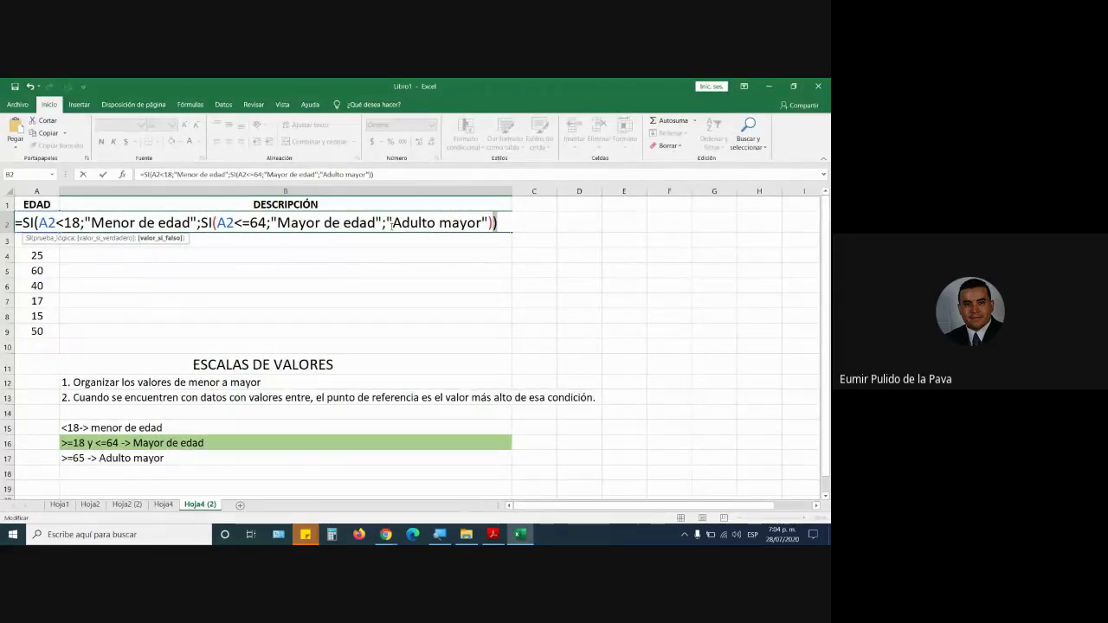
Step: Delete the "Adulto mayor")) ending from B2's formula
left_click_drag(38, 222, 377, 222)
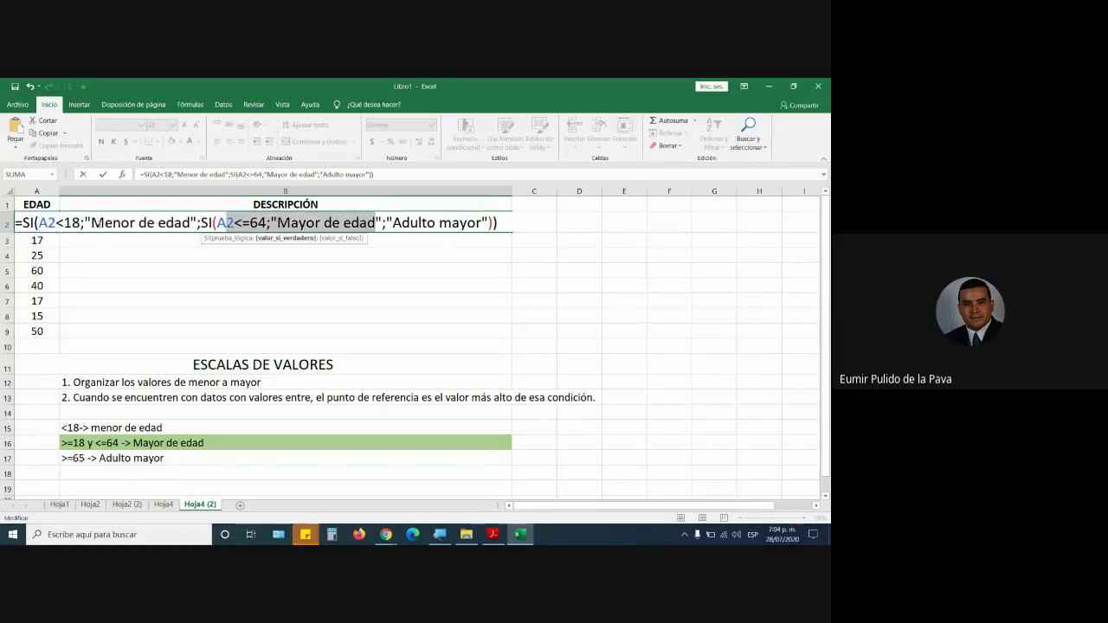
left_click_drag(104, 223, 500, 222)
left_click(442, 222)
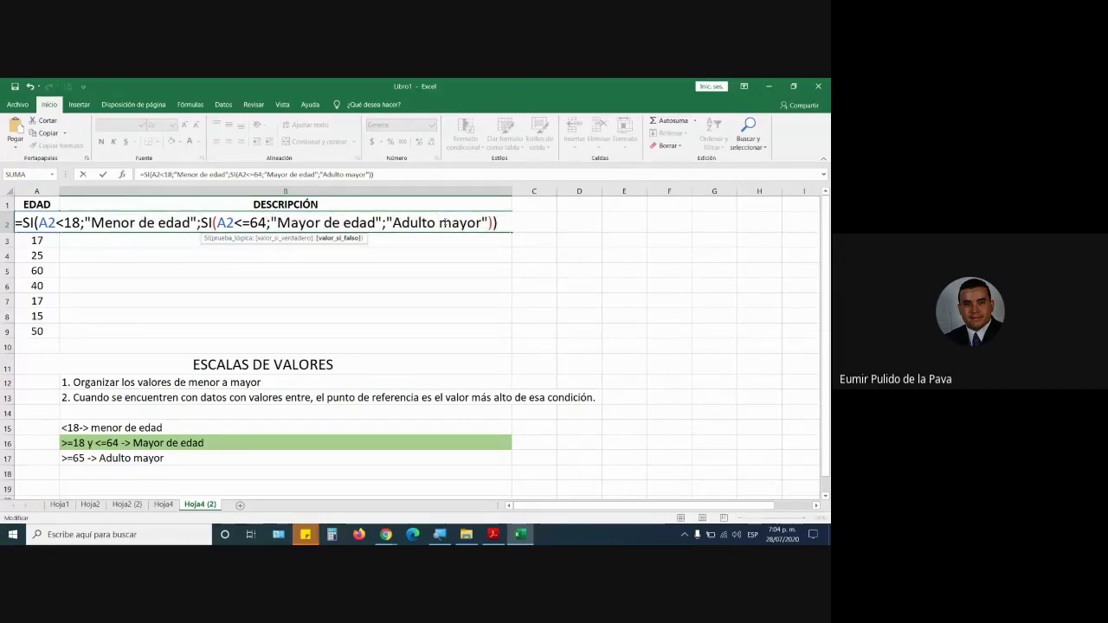
left_click(509, 224)
key("BackSpace")
key("BackSpace")
key("BackSpace")
key("BackSpace")
key("BackSpace")
key("BackSpace")
key("BackSpace")
key("BackSpace")
key("BackSpace")
key("BackSpace")
key("BackSpace")
key("BackSpace")
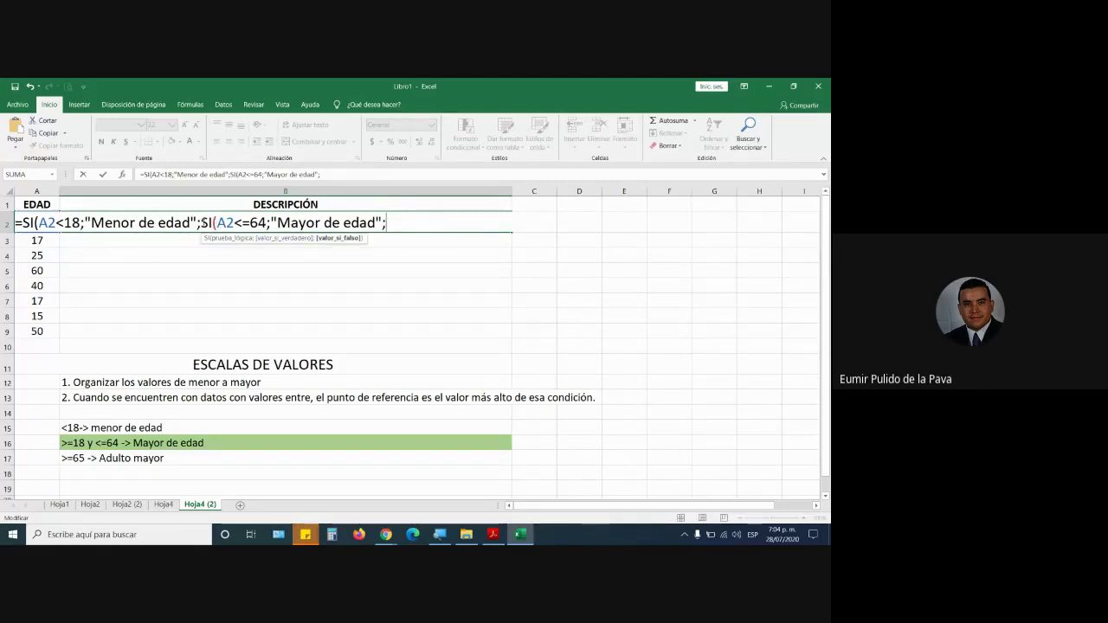
left_click(37, 222)
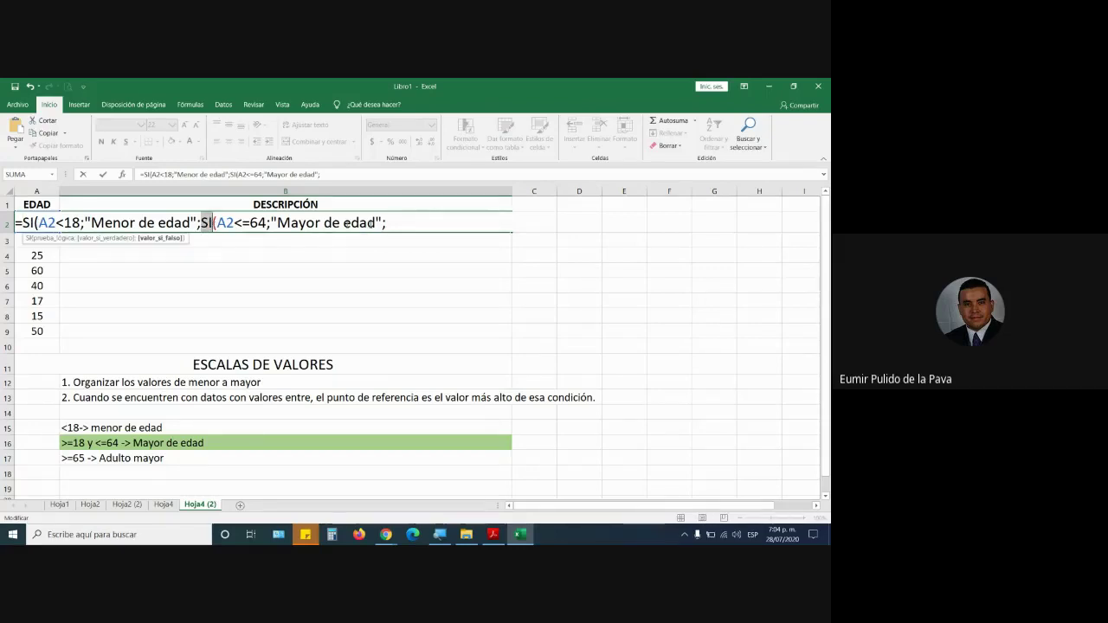
Step: Append a third nested SI(A2>=65;"Adulto mayor";"") and close it with three parentheses
left_click(420, 220)
type("s")
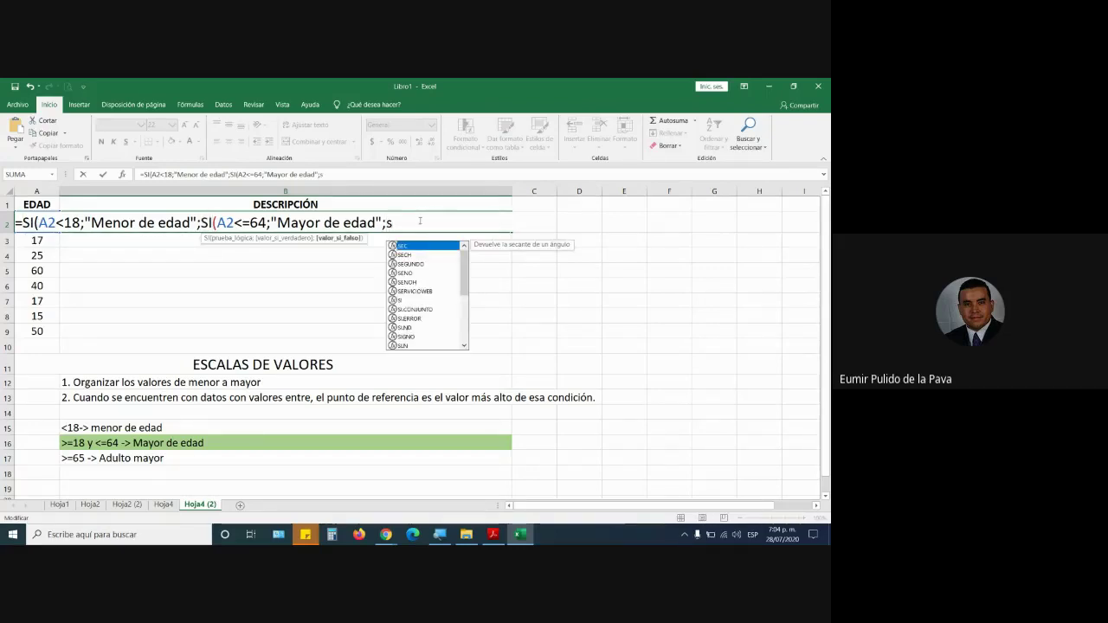
type("i(")
key("BackSpace")
key("BackSpace")
key("BackSpace")
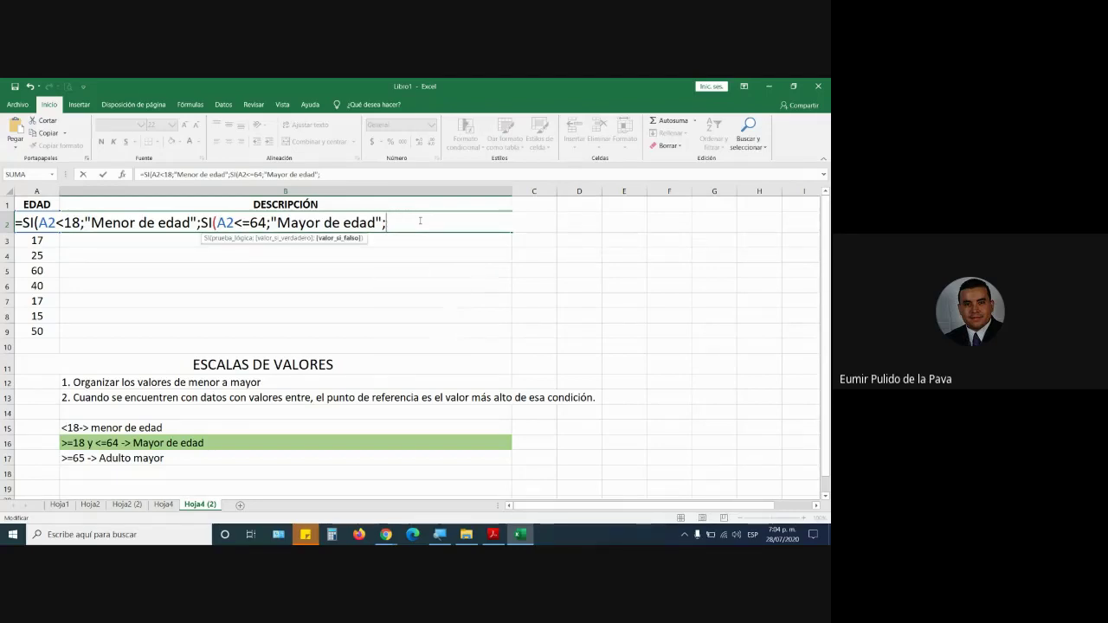
type("SI(")
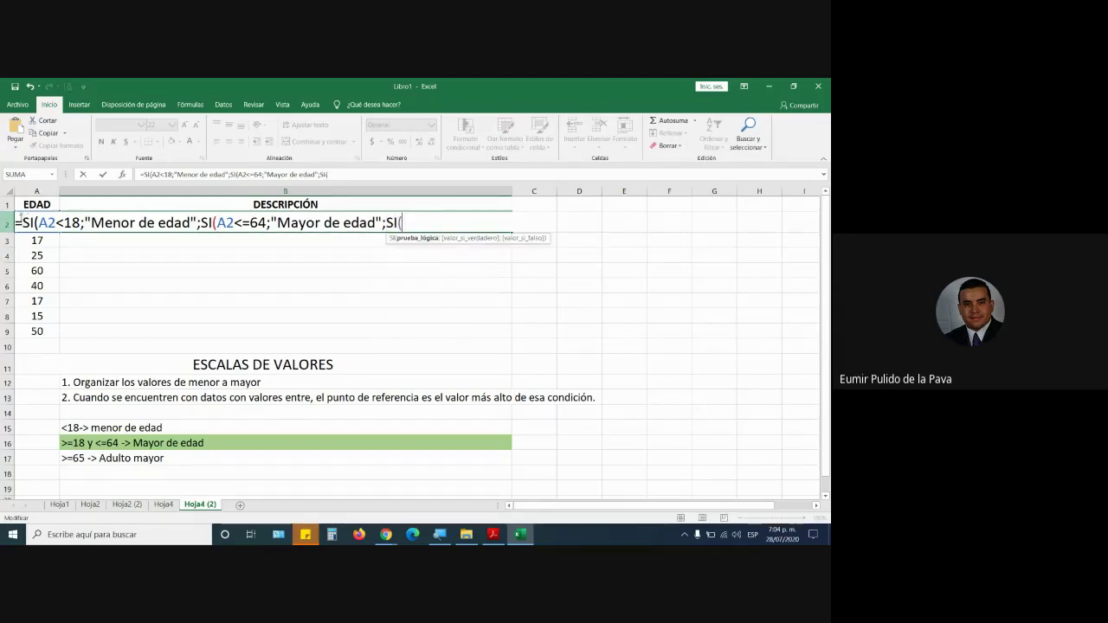
type("A2")
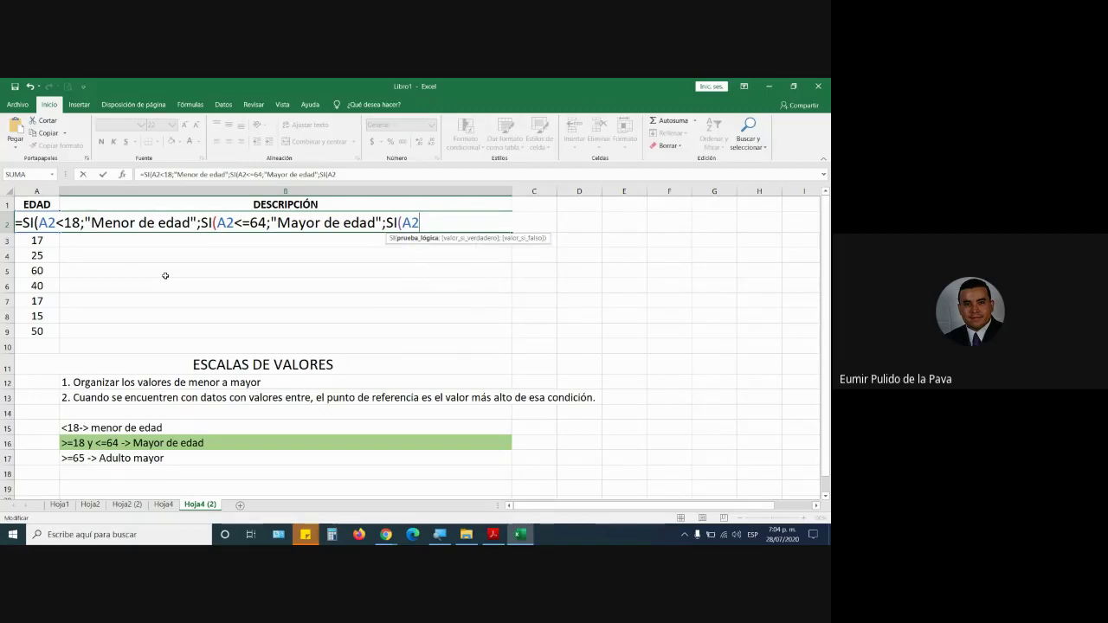
type(">=6")
type("5;\"")
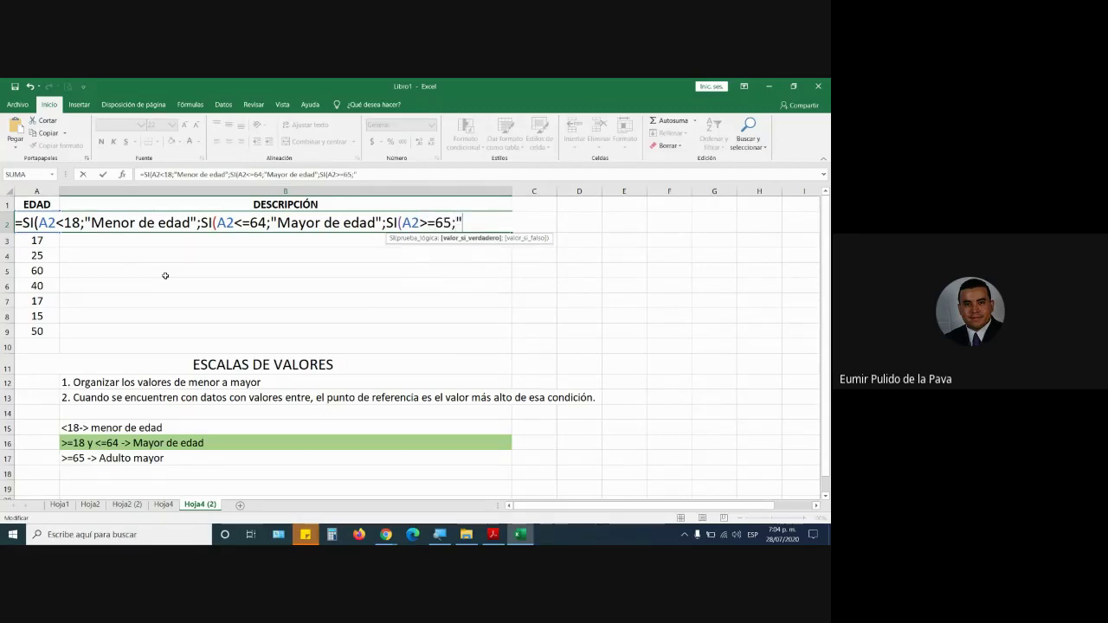
type("Adulto m")
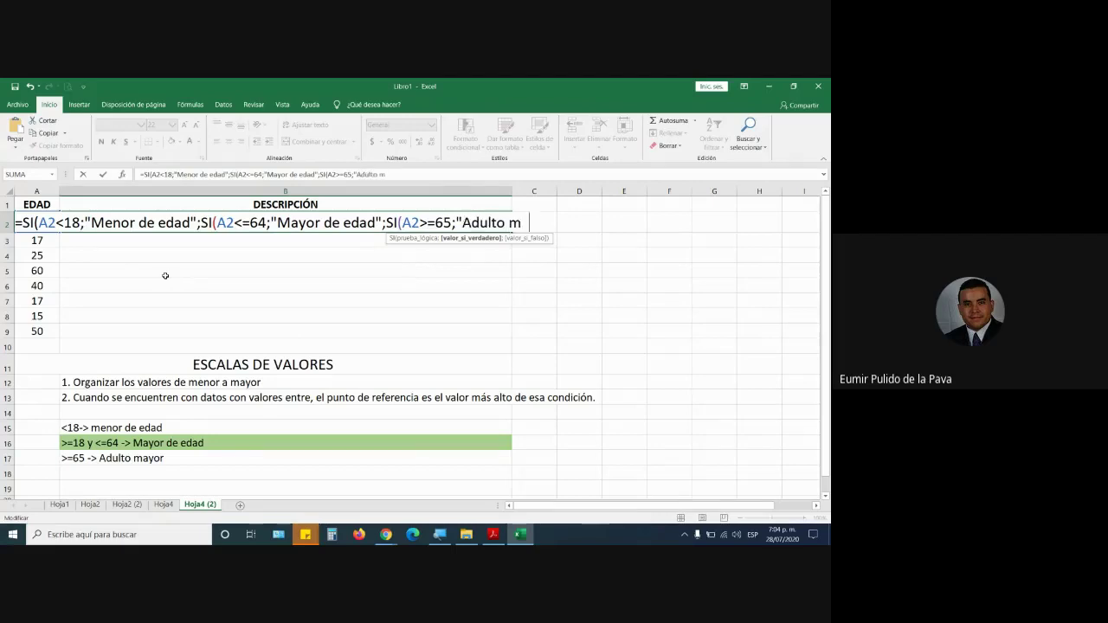
type("ayor\"")
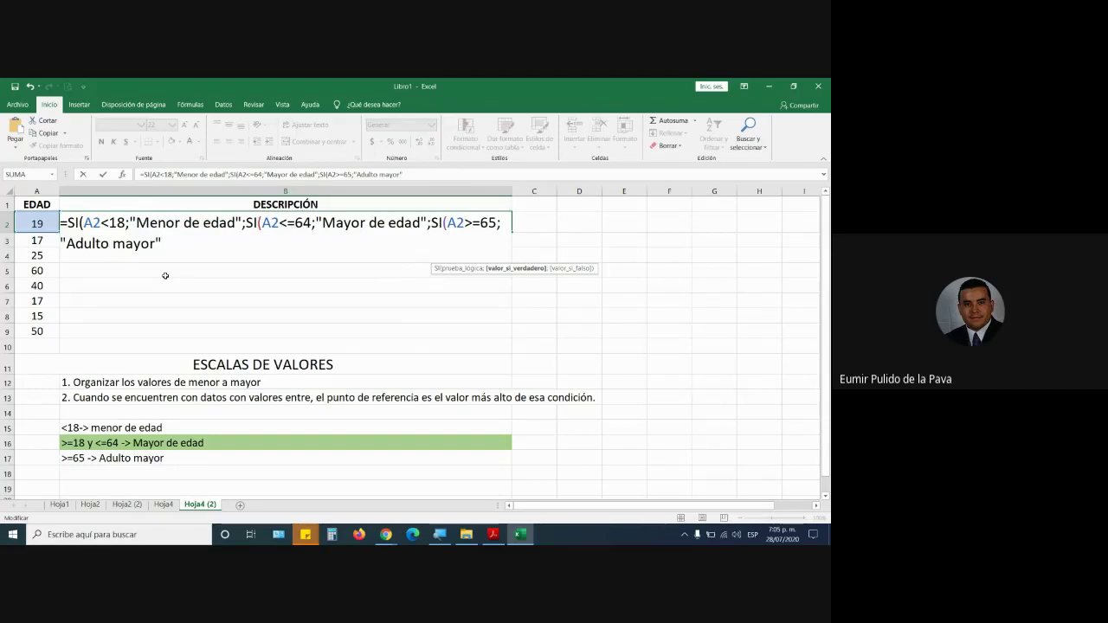
type(";")
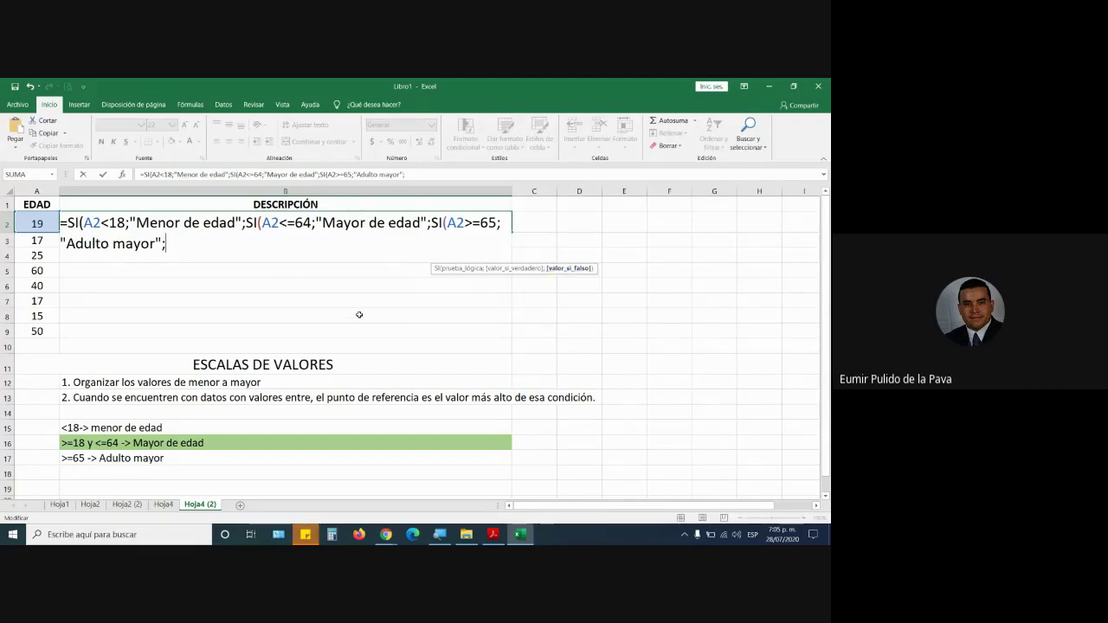
type("\"\"")
type(")")
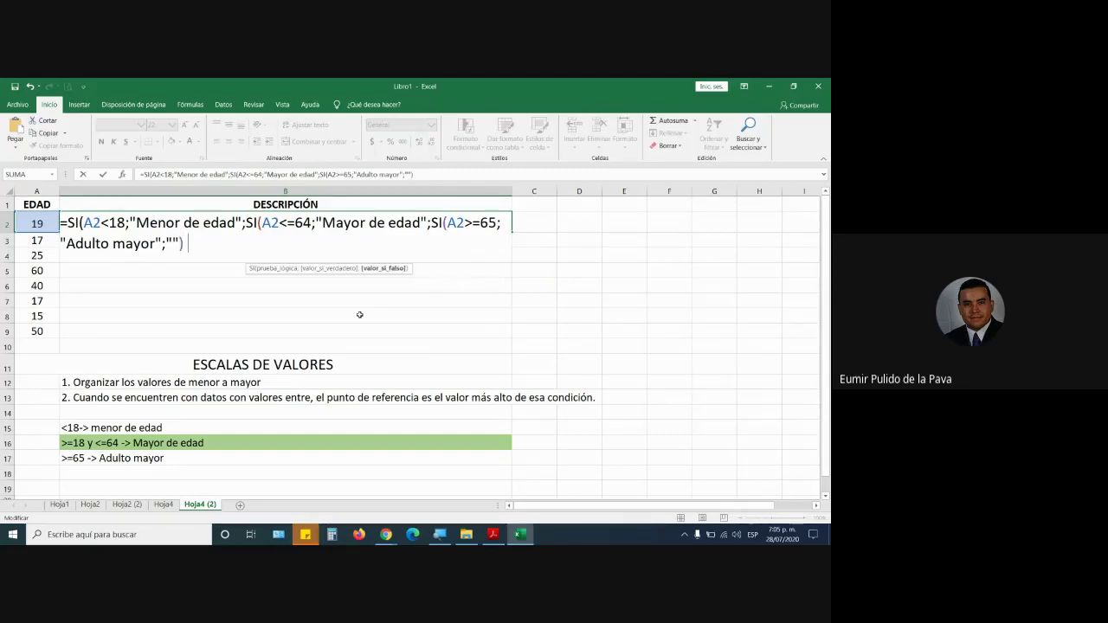
type("))")
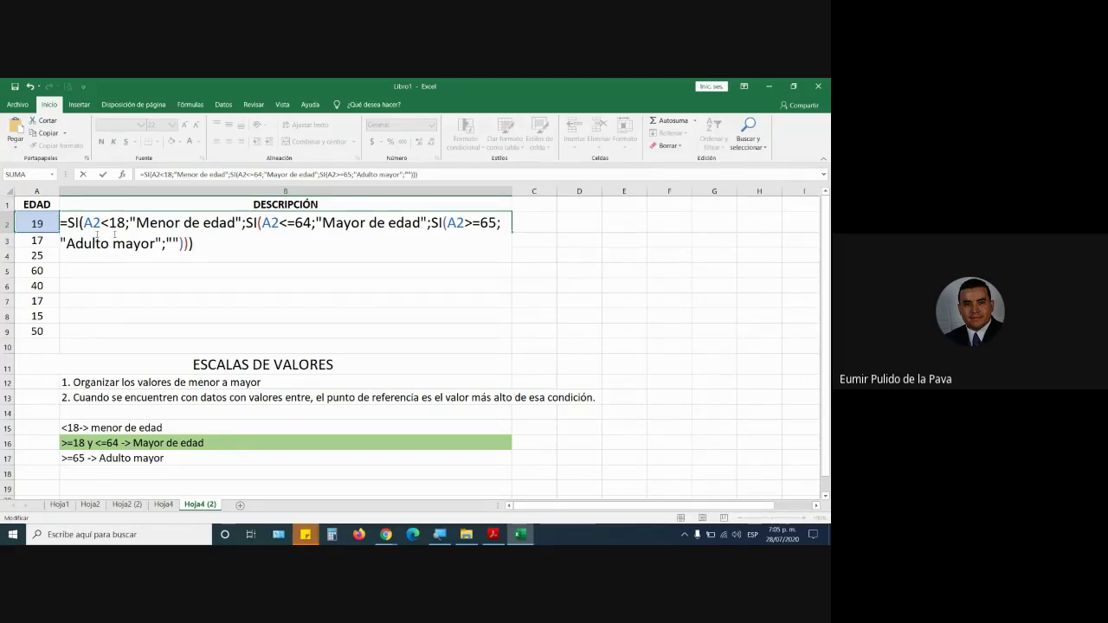
left_click_drag(67, 224, 450, 223)
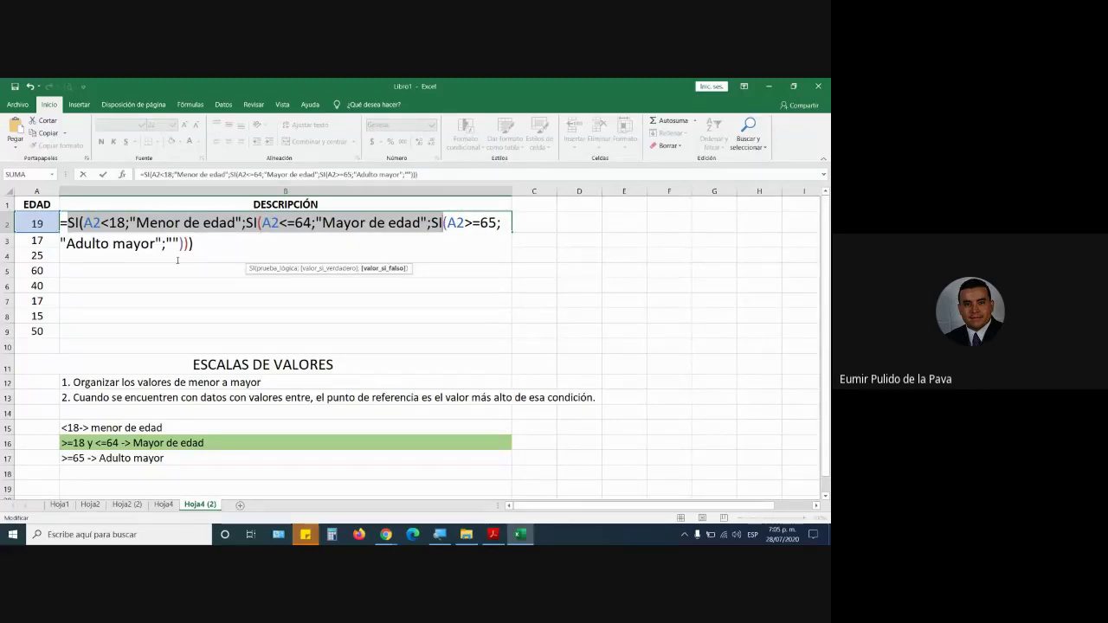
left_click(222, 245)
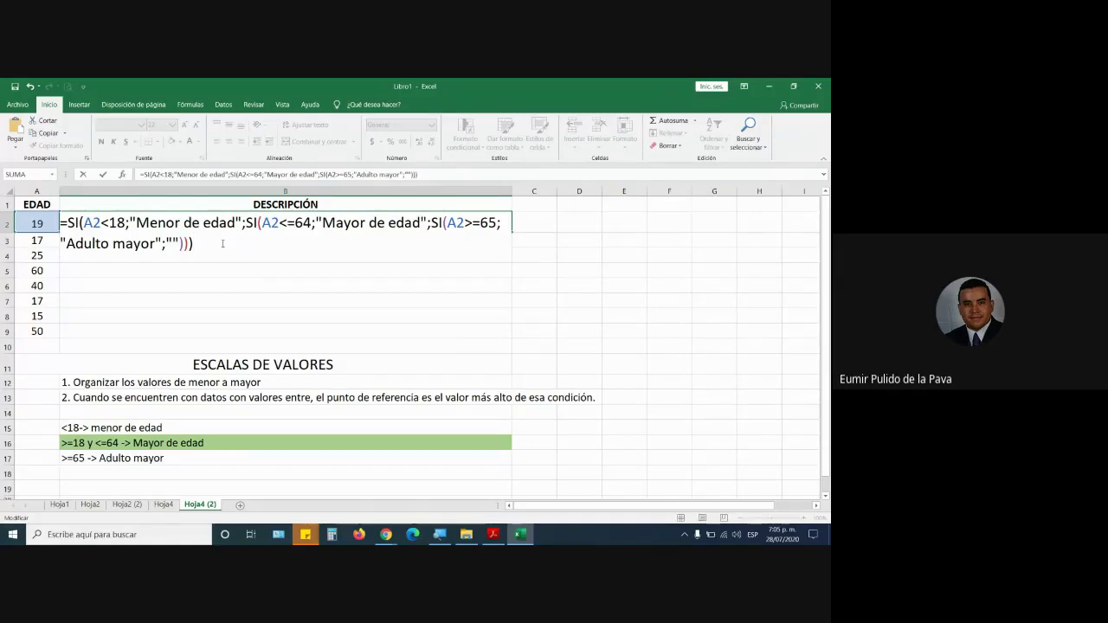
Step: Commit the nested SI formula in B2 and fill it down through B9
key("Return")
left_click(286, 222)
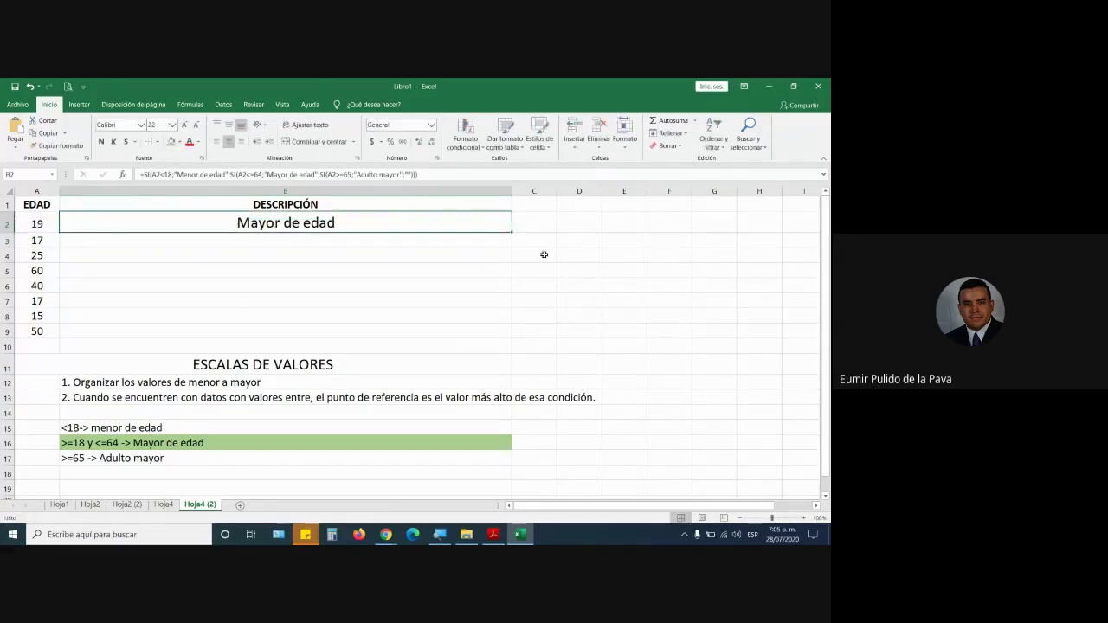
left_click_drag(510, 233, 499, 342)
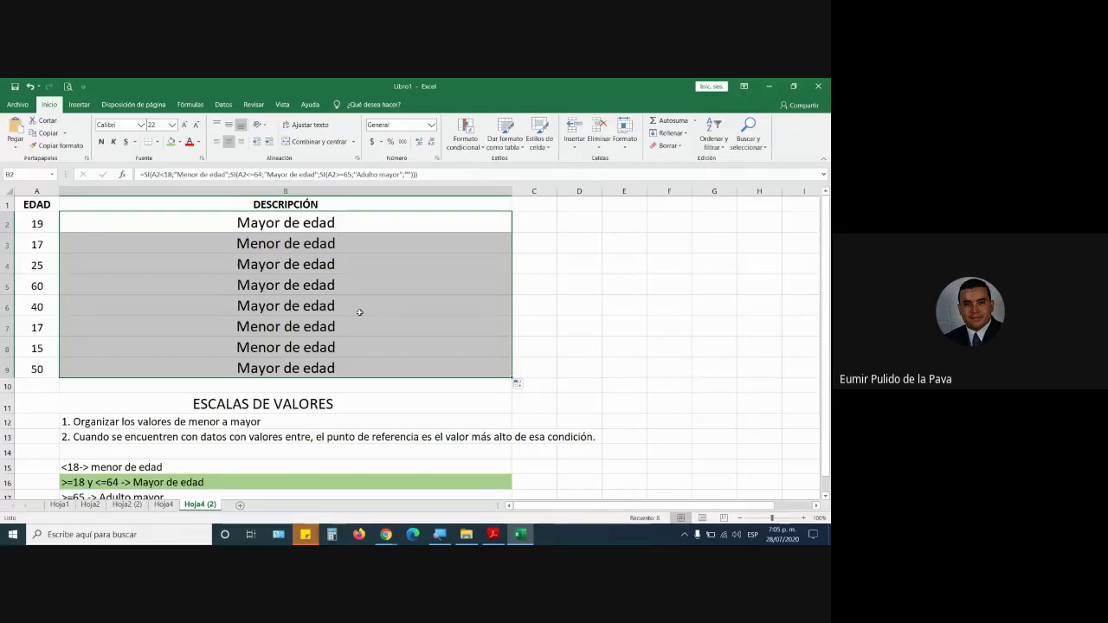
Step: Change the ages in A2:A4 to 64, 65 and 16
left_click(41, 225)
type("64")
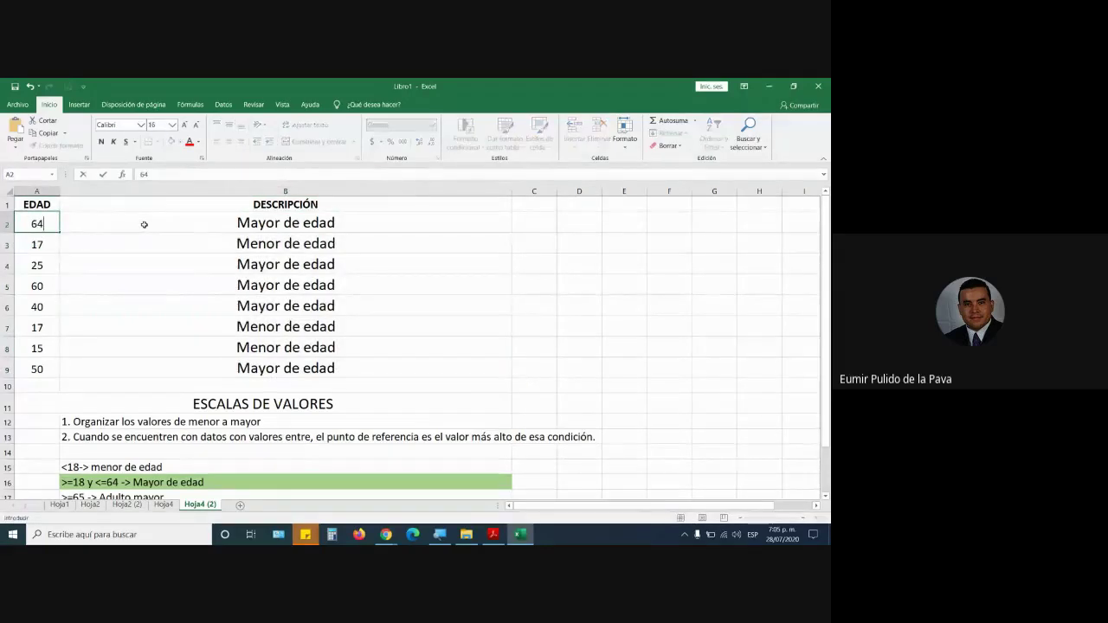
key("Return")
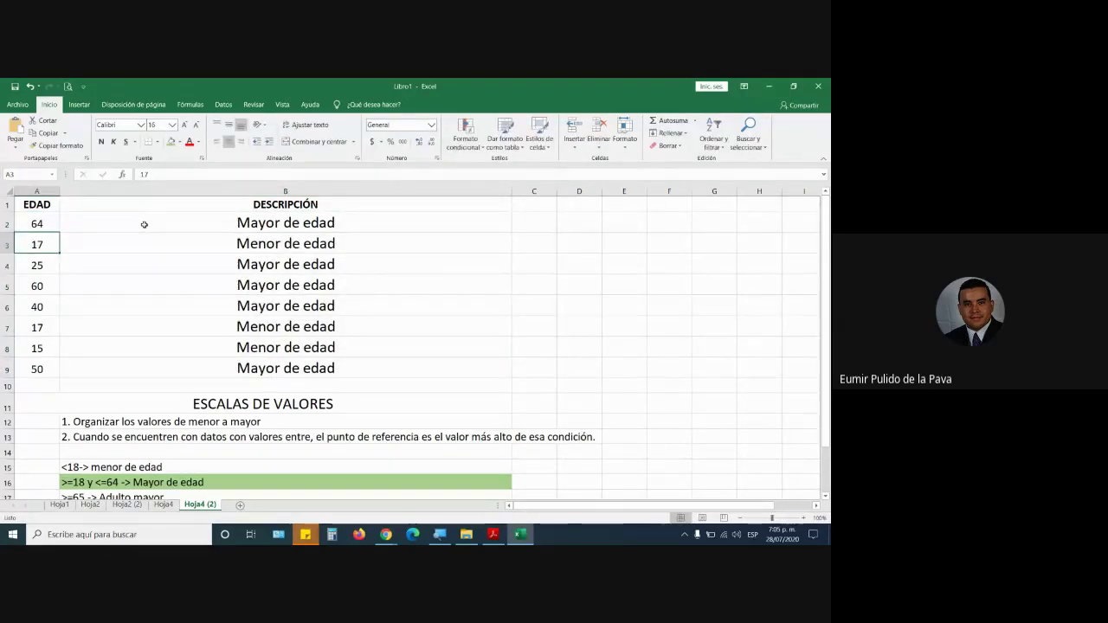
type("65")
key("Return")
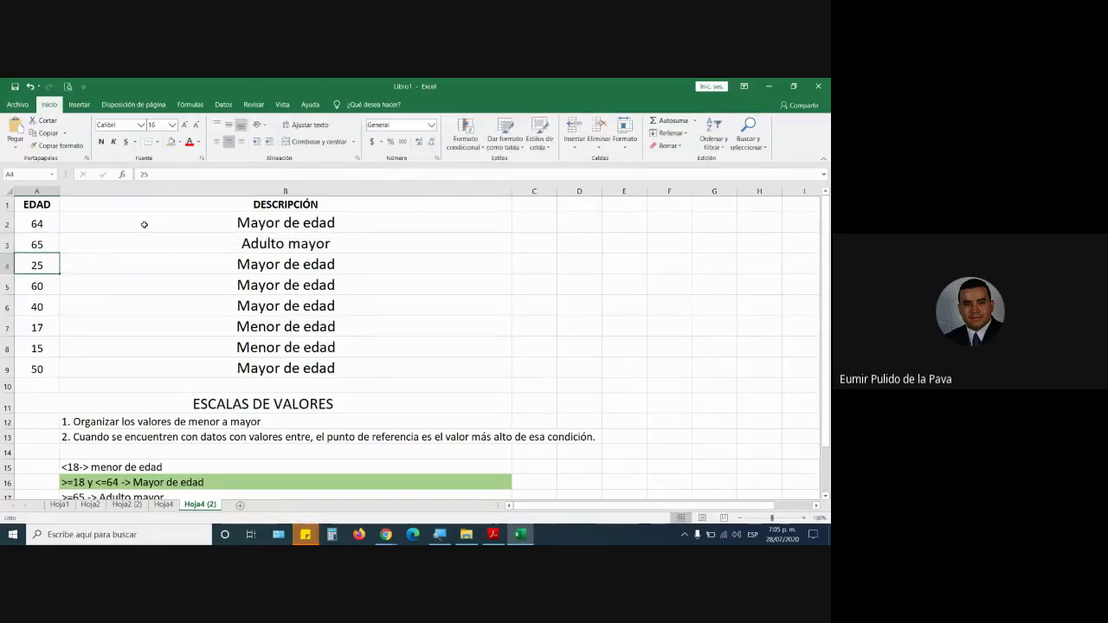
type("18")
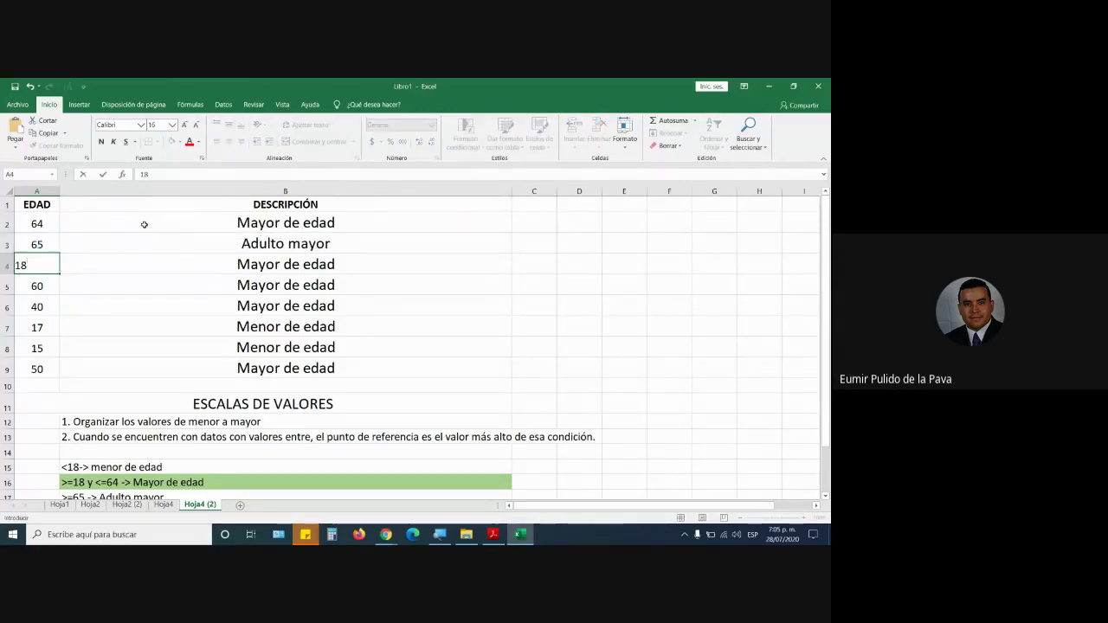
type("16")
key("Return")
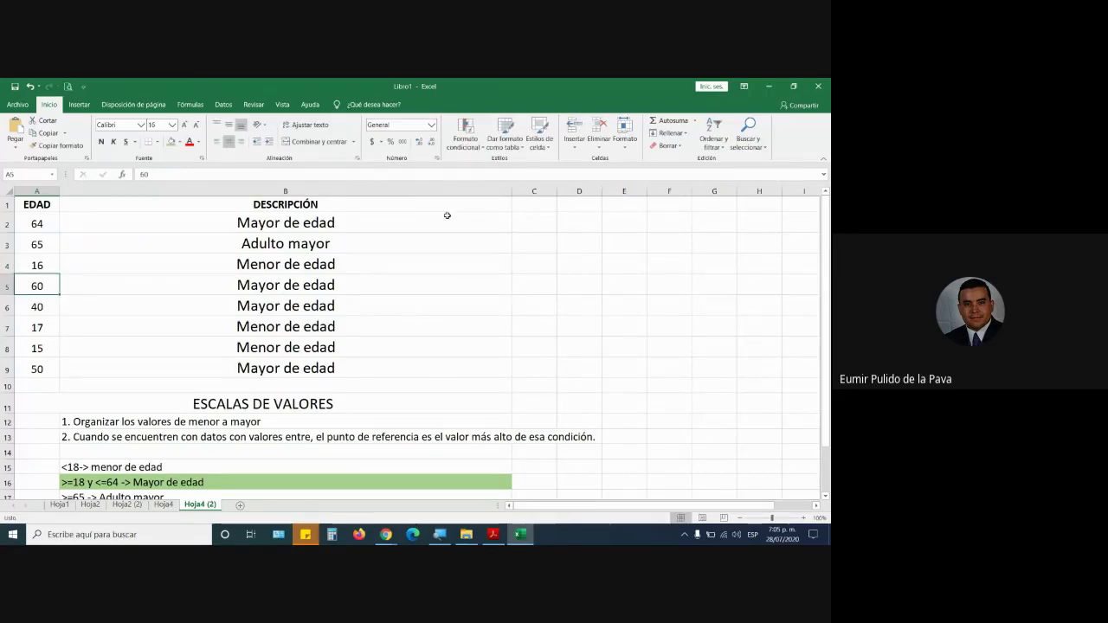
Step: Open B2's formula for editing with the cursor at its end
double_click(445, 218)
left_click(148, 245)
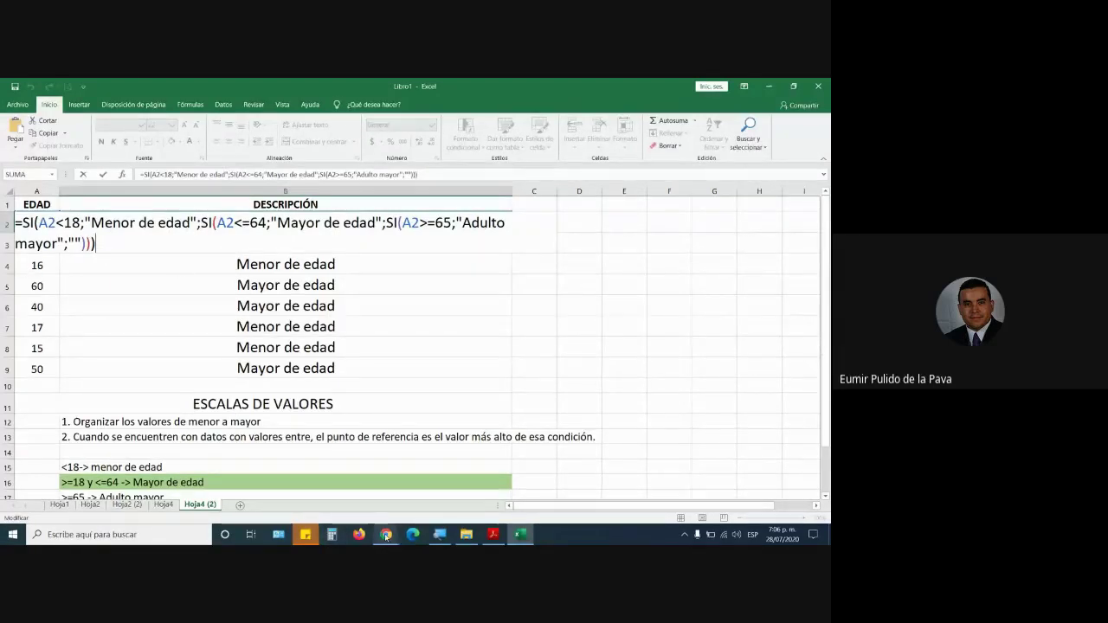
mouse_move(386, 535)
left_click(327, 485)
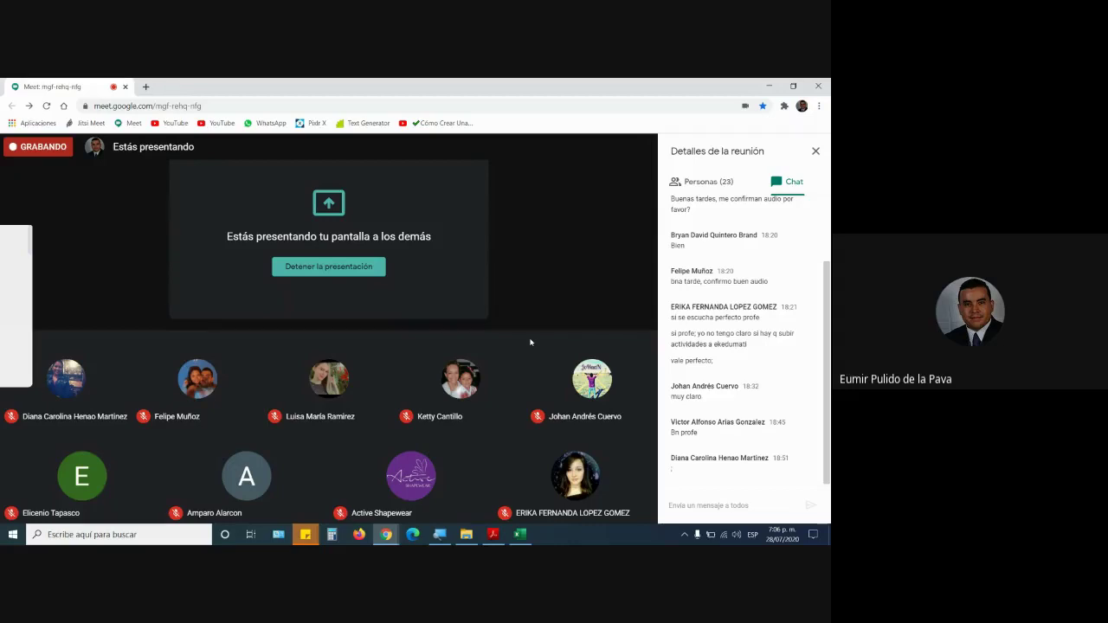
mouse_move(531, 342)
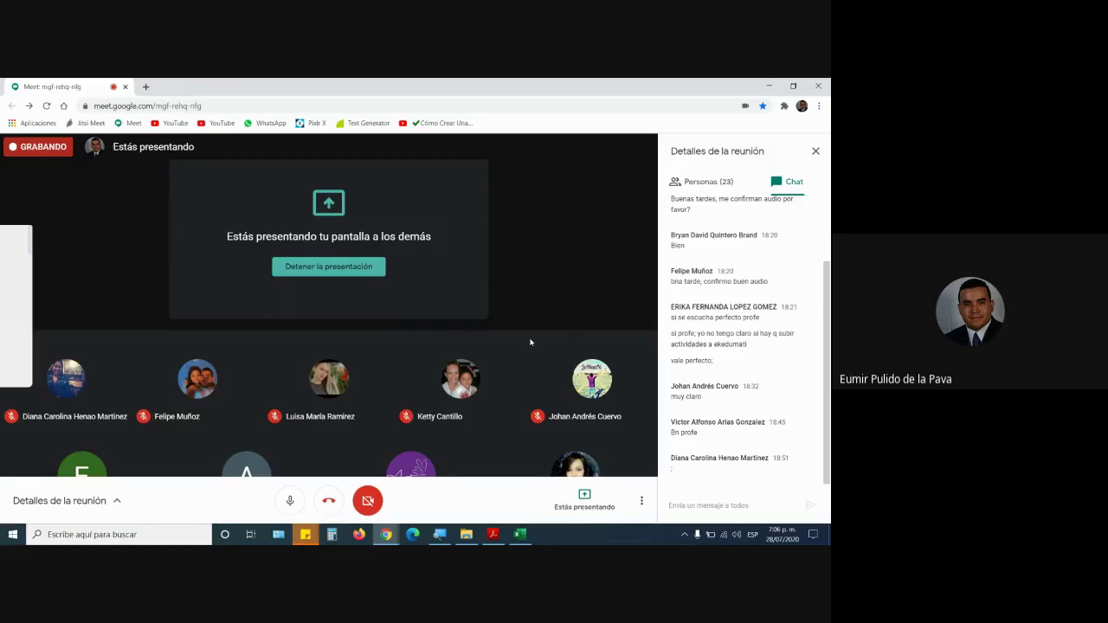
left_click(519, 534)
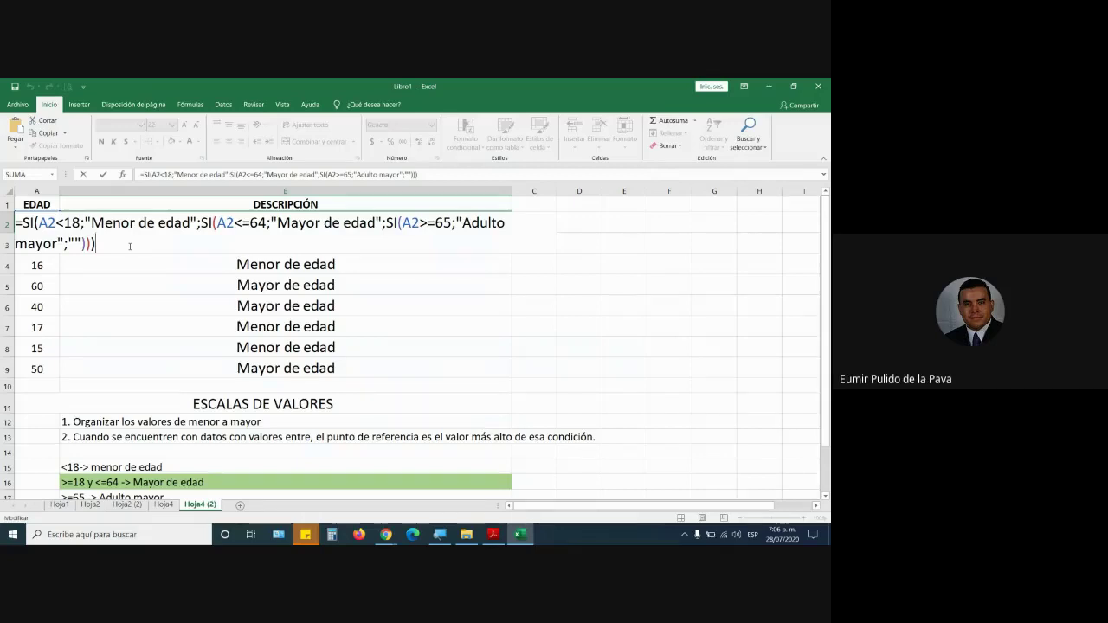
Step: Leave the formula edit and review the three age-scale rules in B15:B17
key("Return")
scroll(131, 350, "down", 2)
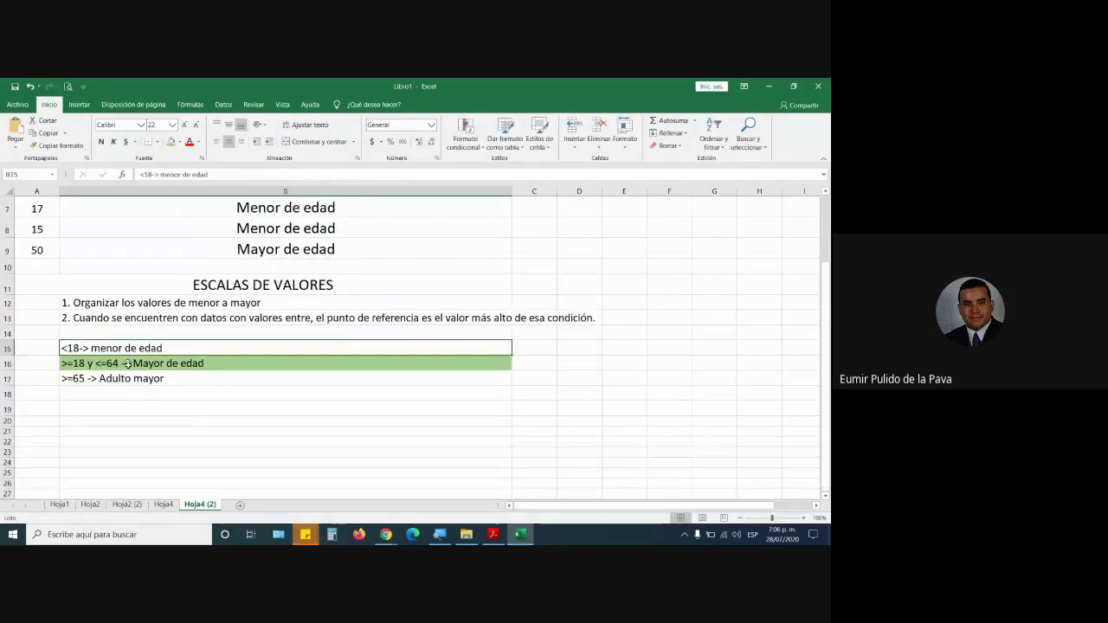
left_click_drag(132, 350, 124, 381)
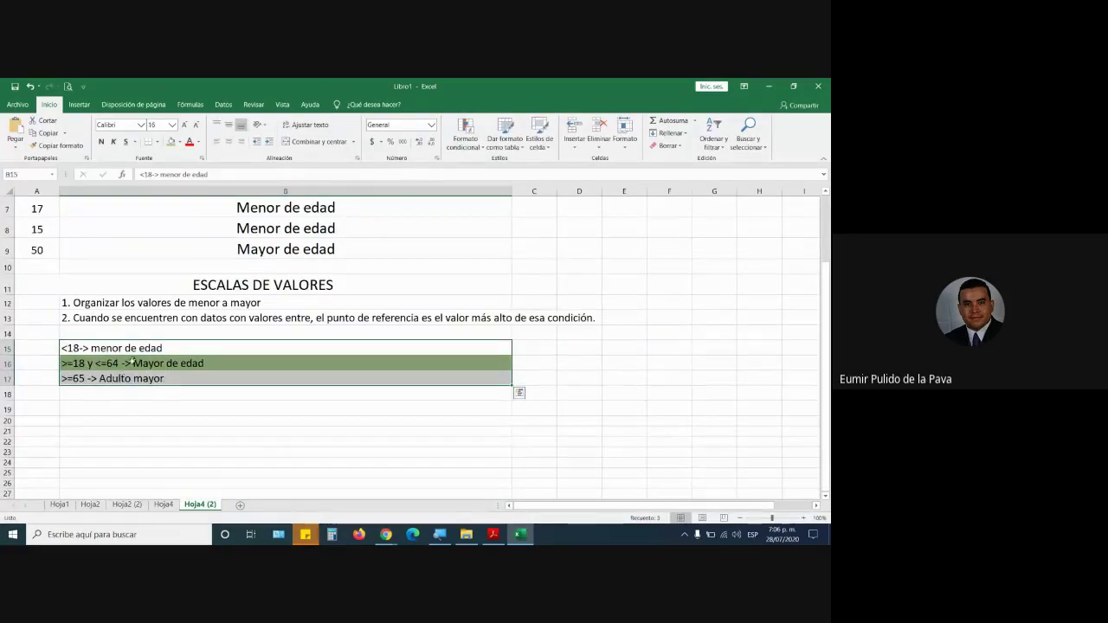
left_click(86, 348)
scroll(86, 348, "up", 2)
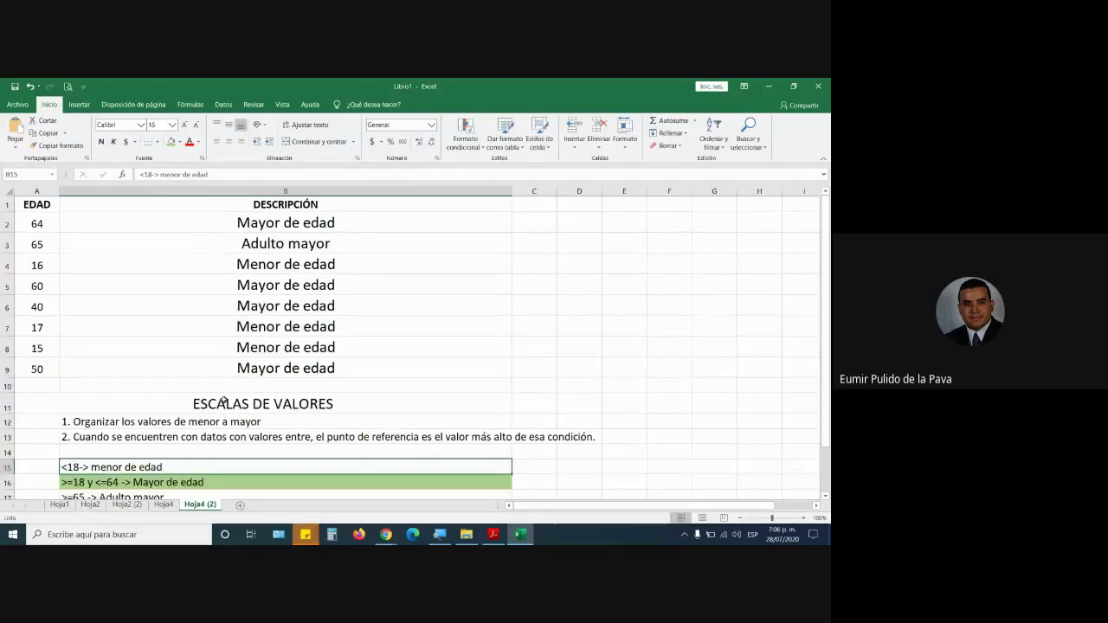
left_click(86, 348)
Step: Check the A2<18 condition in B2's formula, then change A2's age to 15
double_click(291, 223)
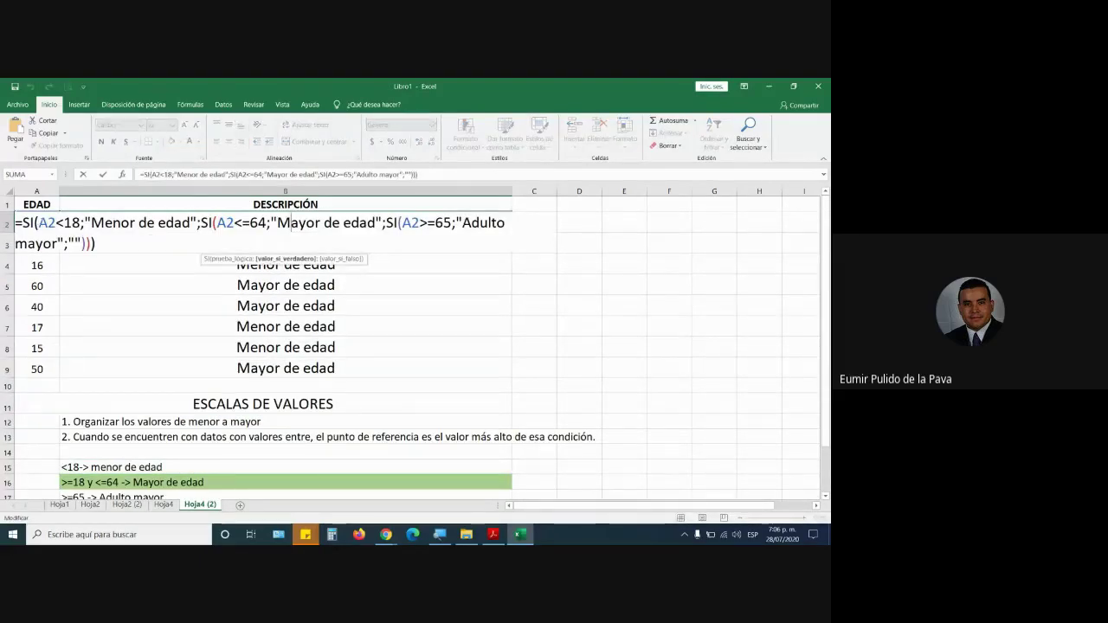
mouse_move(39, 224)
left_mouse_down()
mouse_move(145, 223)
mouse_move(68, 223)
left_mouse_up()
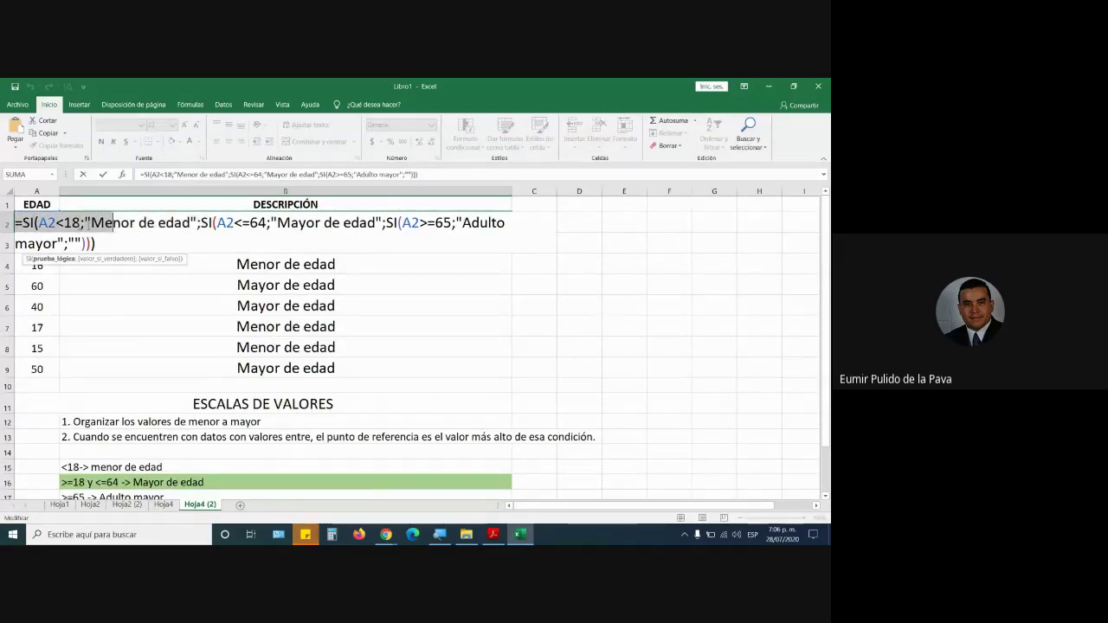
key("Return")
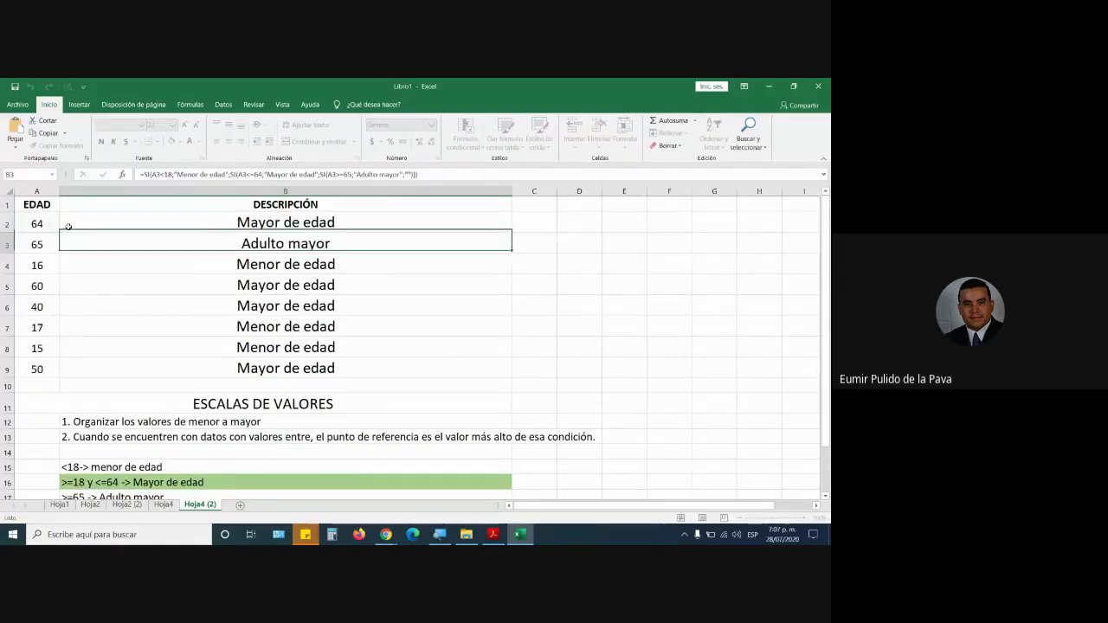
left_click(54, 216)
type("15")
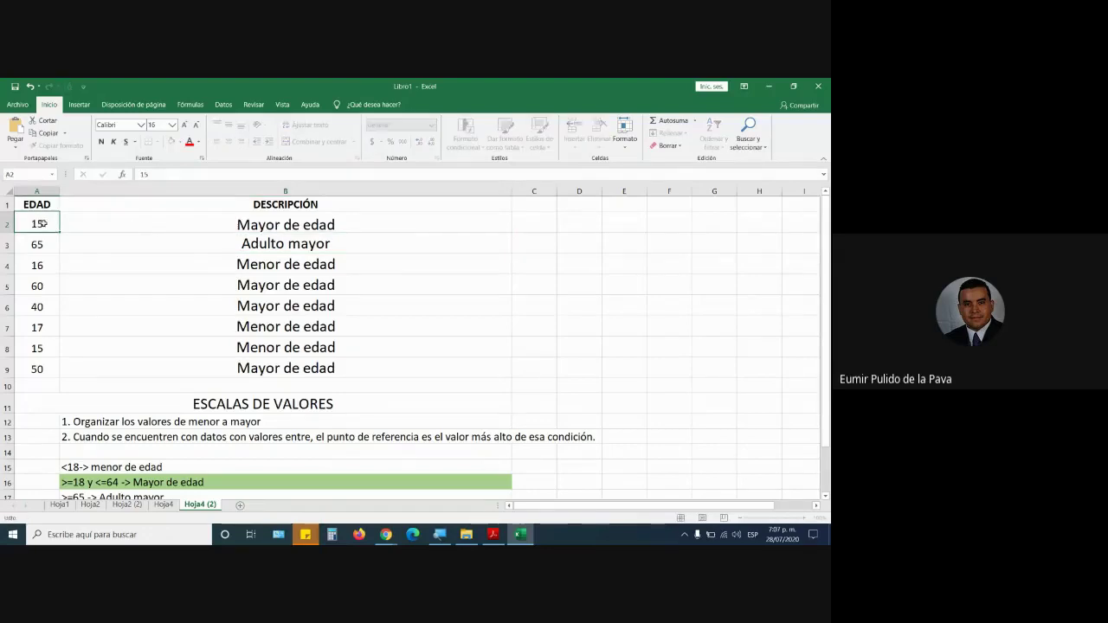
key("Return")
Step: Highlight each SI condition and its Menor de edad / Mayor de edad result in B2, unchanged
double_click(258, 222)
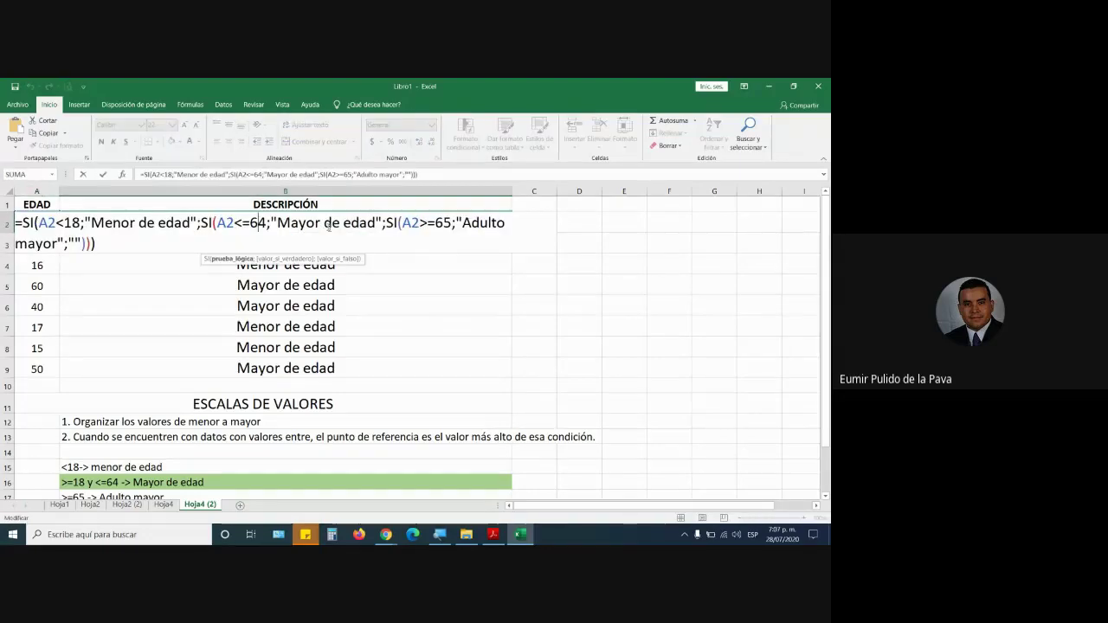
left_click_drag(216, 223, 376, 223)
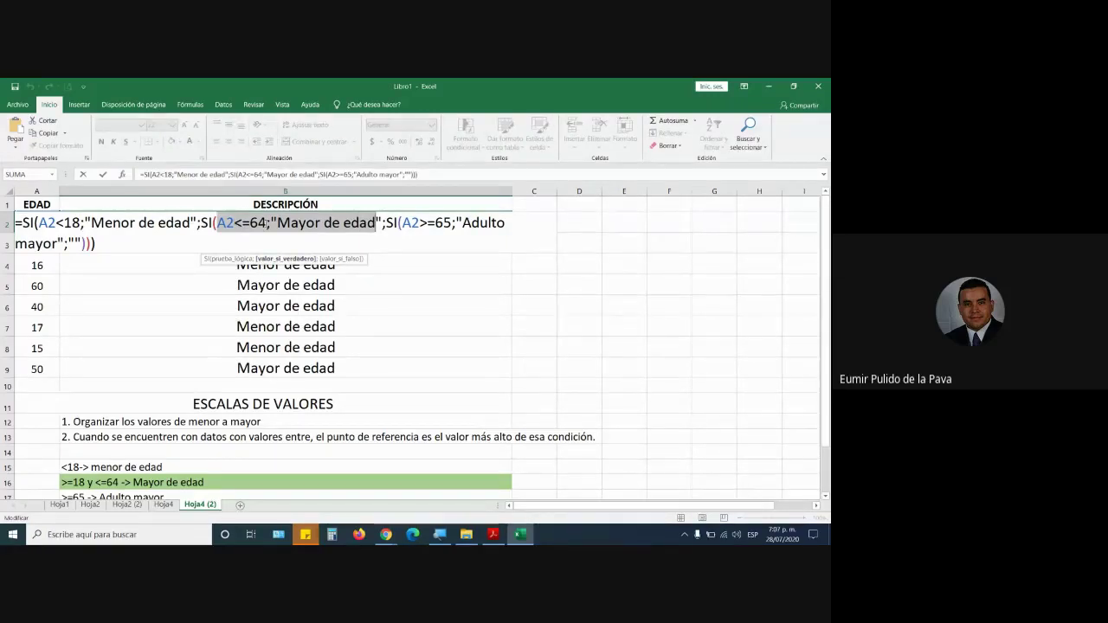
left_click_drag(14, 223, 192, 227)
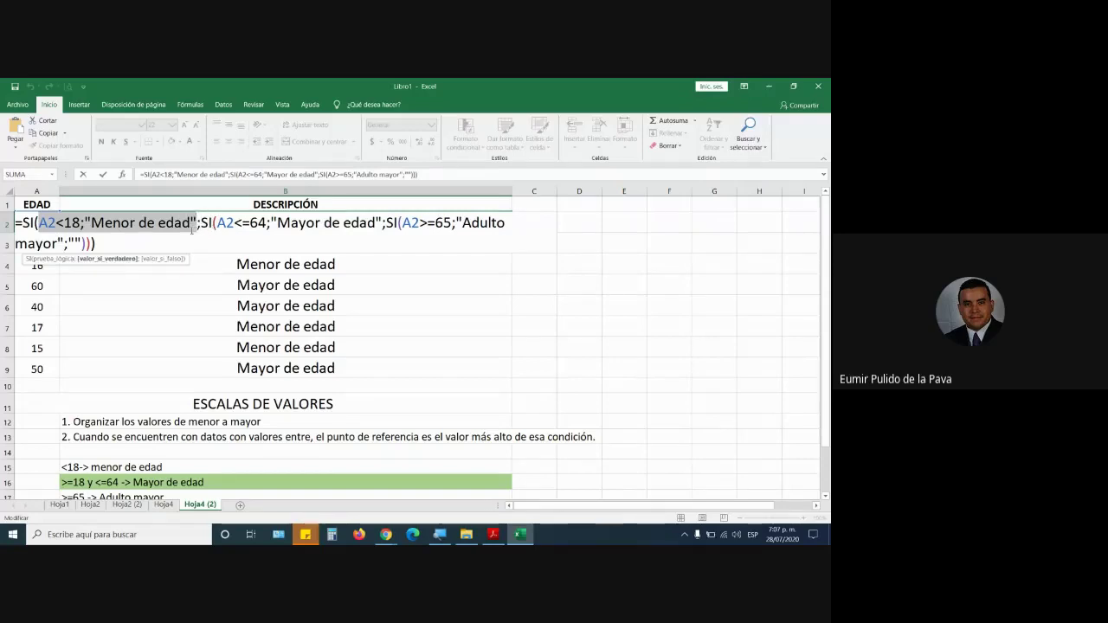
left_click_drag(38, 223, 81, 222)
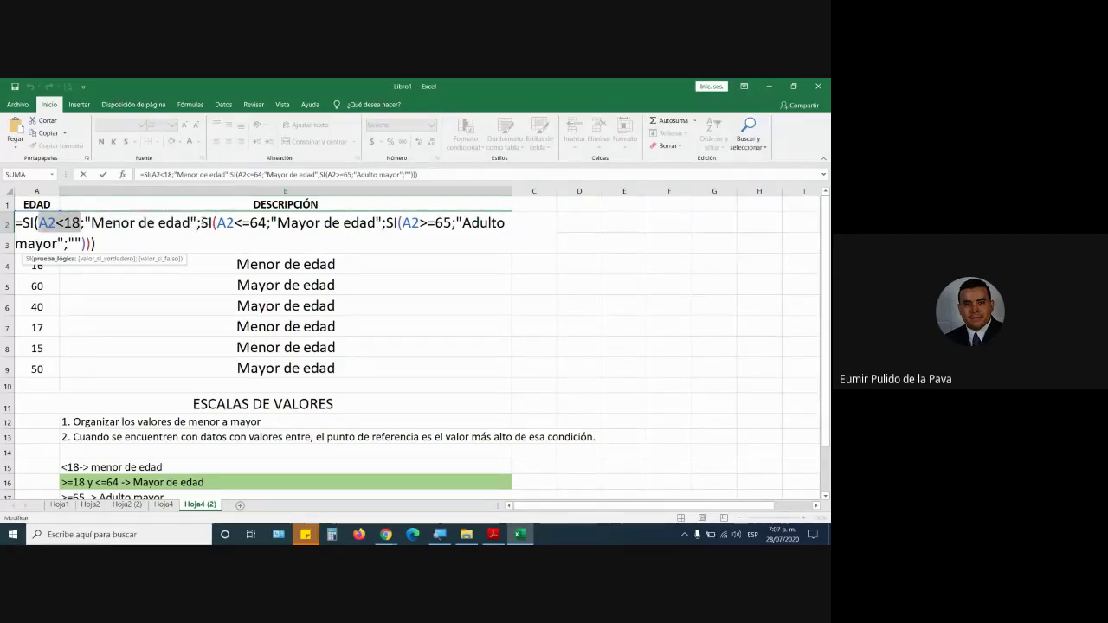
left_click_drag(202, 222, 383, 223)
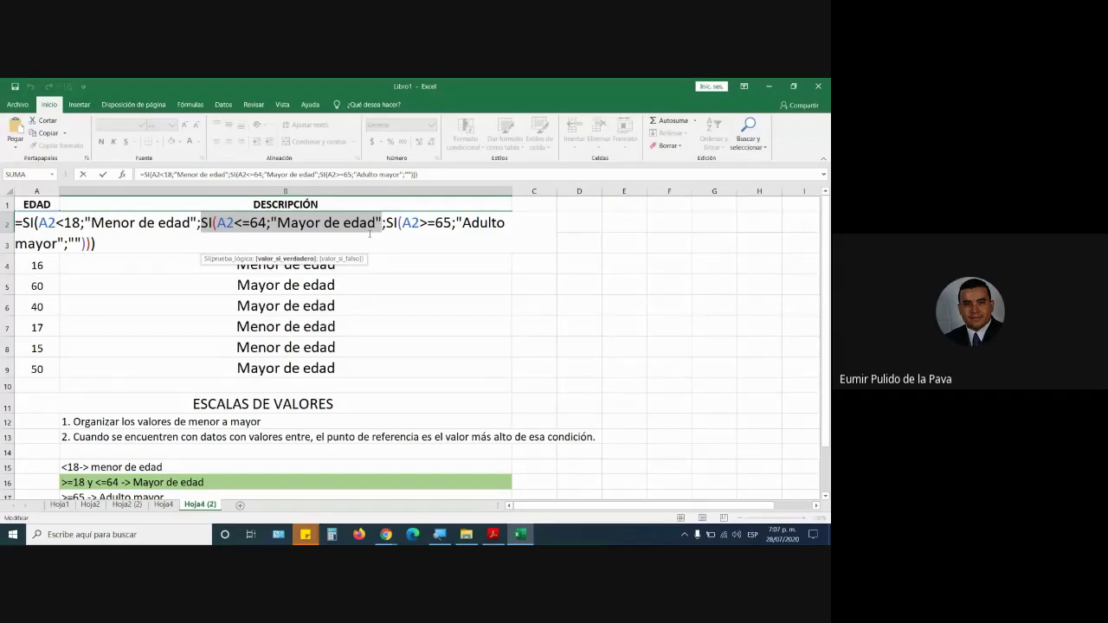
key("Return")
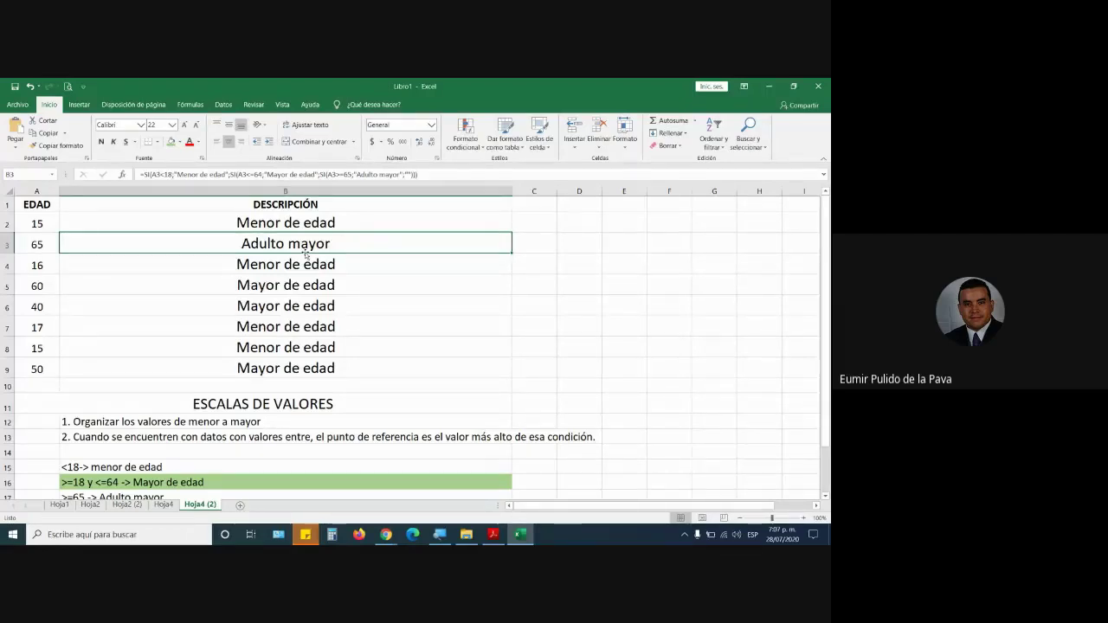
Step: Reopen B2's formula without changes, then bring the File Explorer window forward
double_click(326, 224)
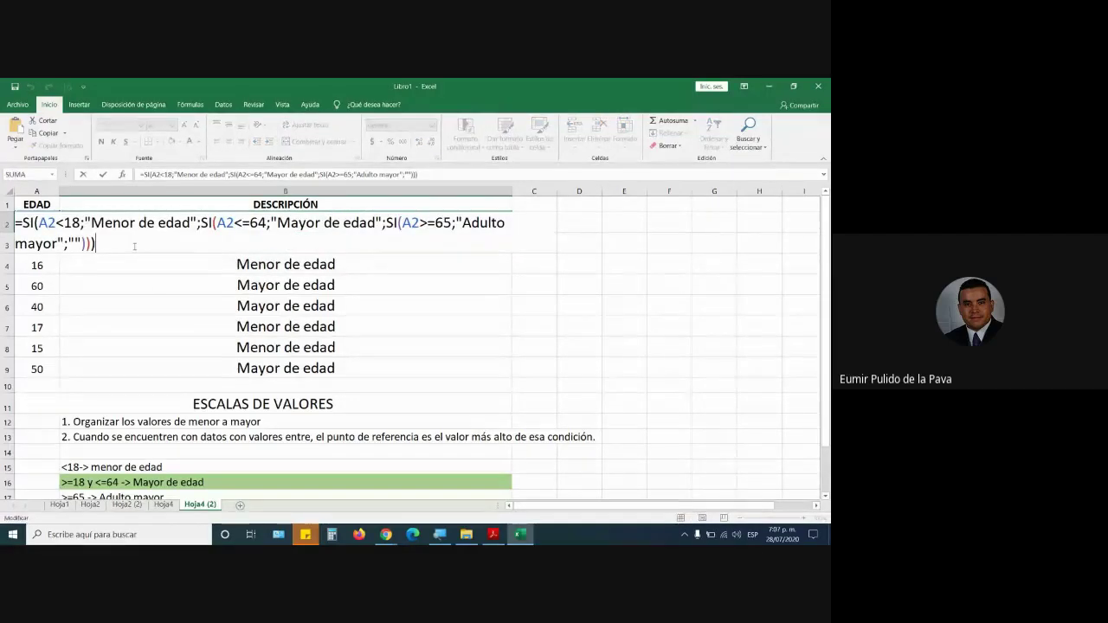
key("Return")
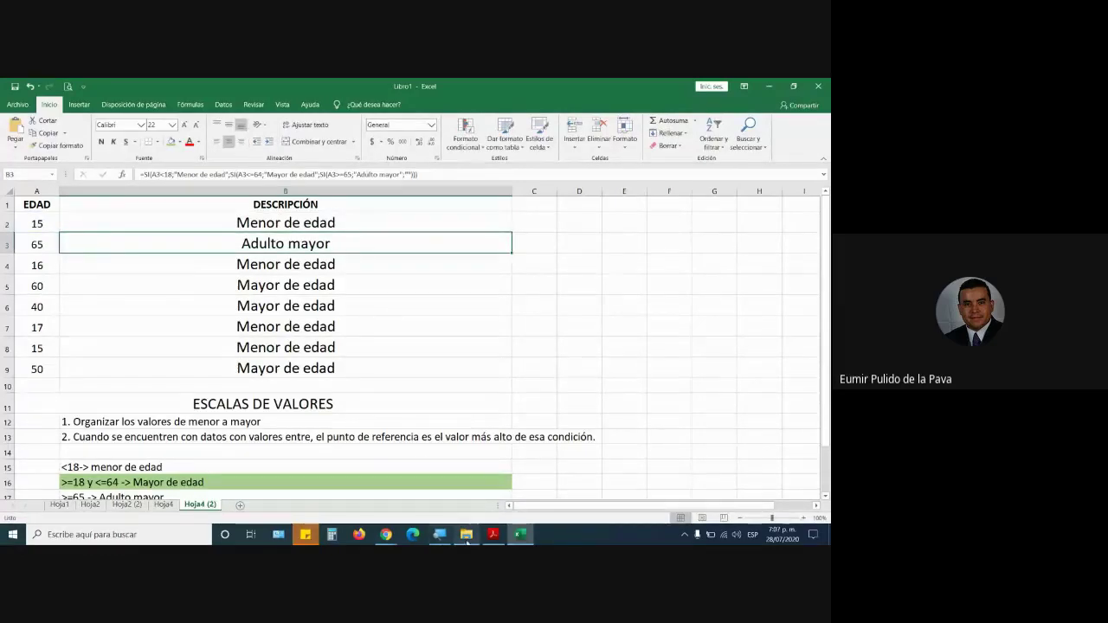
left_click(466, 534)
Step: Browse into EXCEL MATERIAL > MANEJO INTERMEDIO and select the Funciones_Si_Anidados_1 workbook
double_click(311, 166)
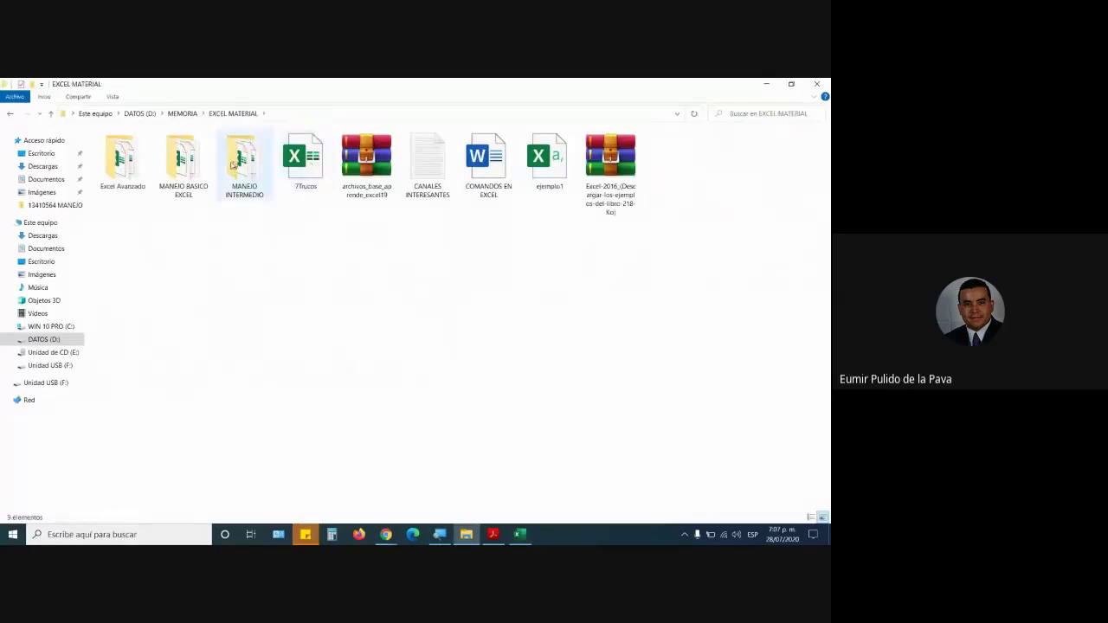
double_click(246, 169)
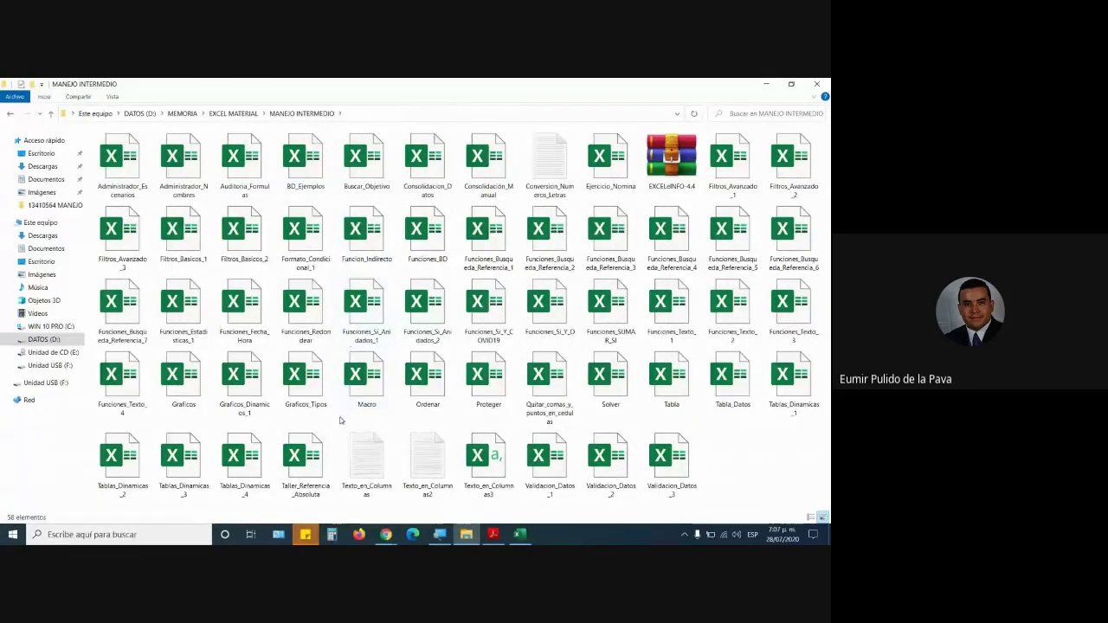
left_click(384, 304)
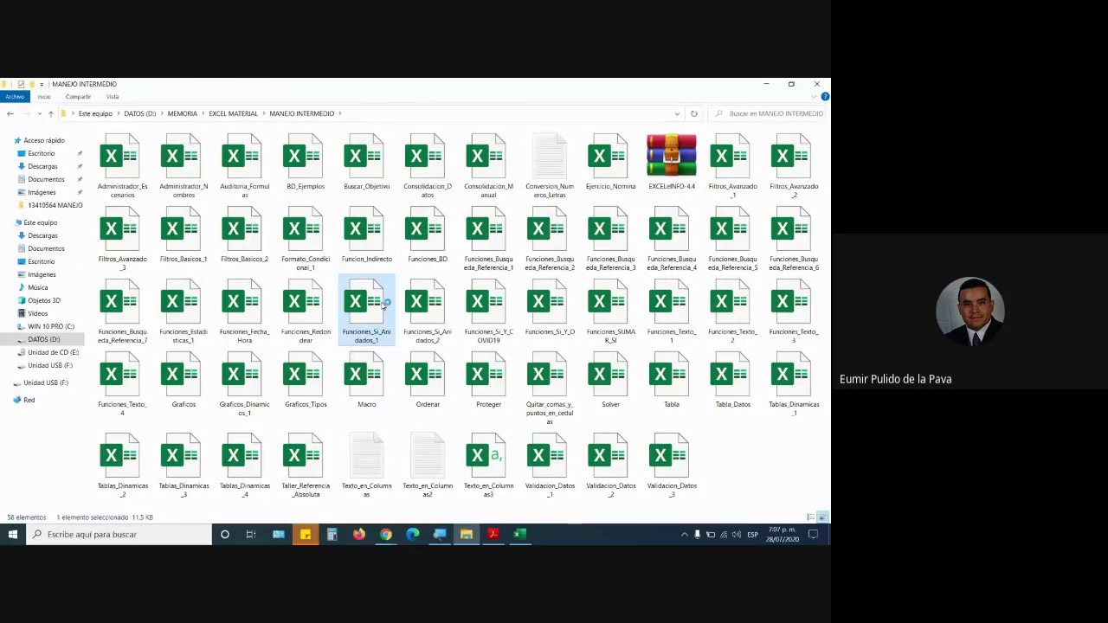
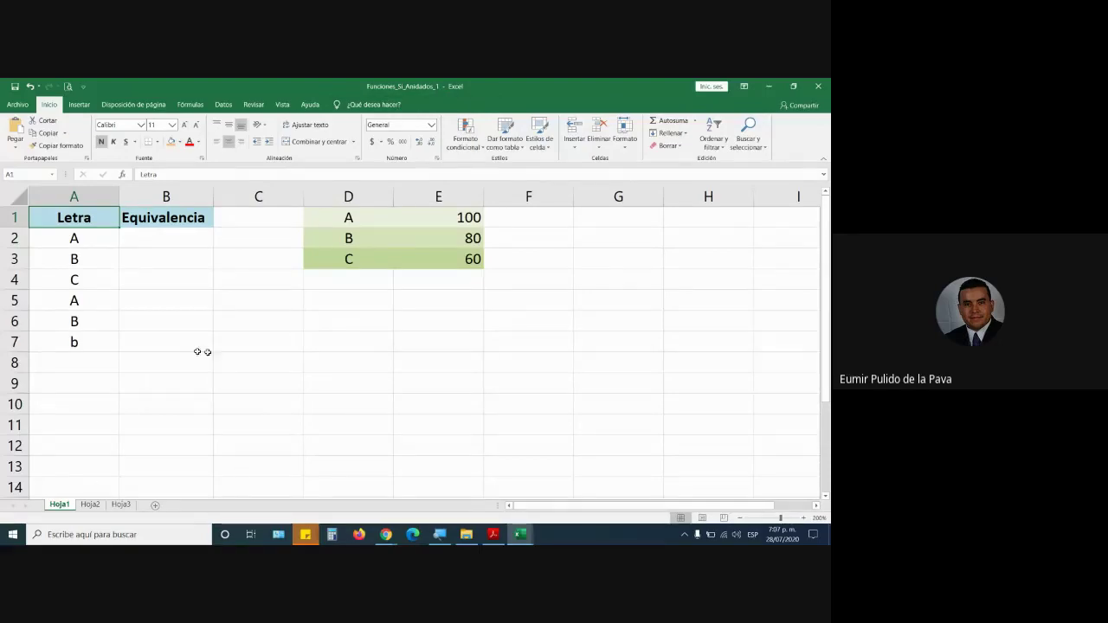
Step: Review the Hoja1 letter table, checking letter B's value 80 and C's value 60
left_click(91, 504)
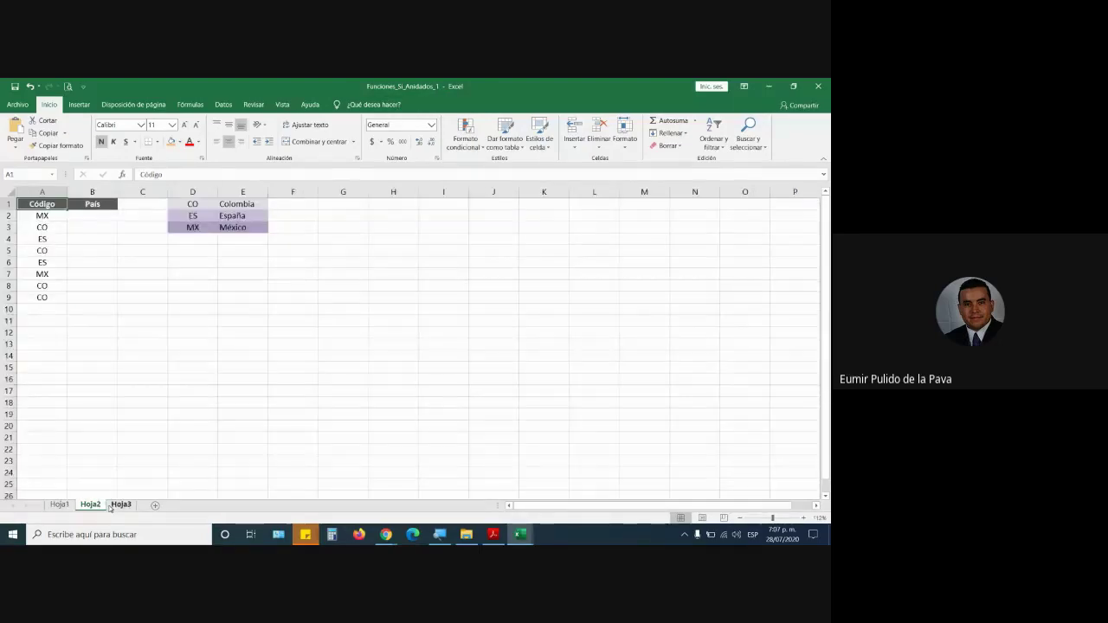
left_click(59, 505)
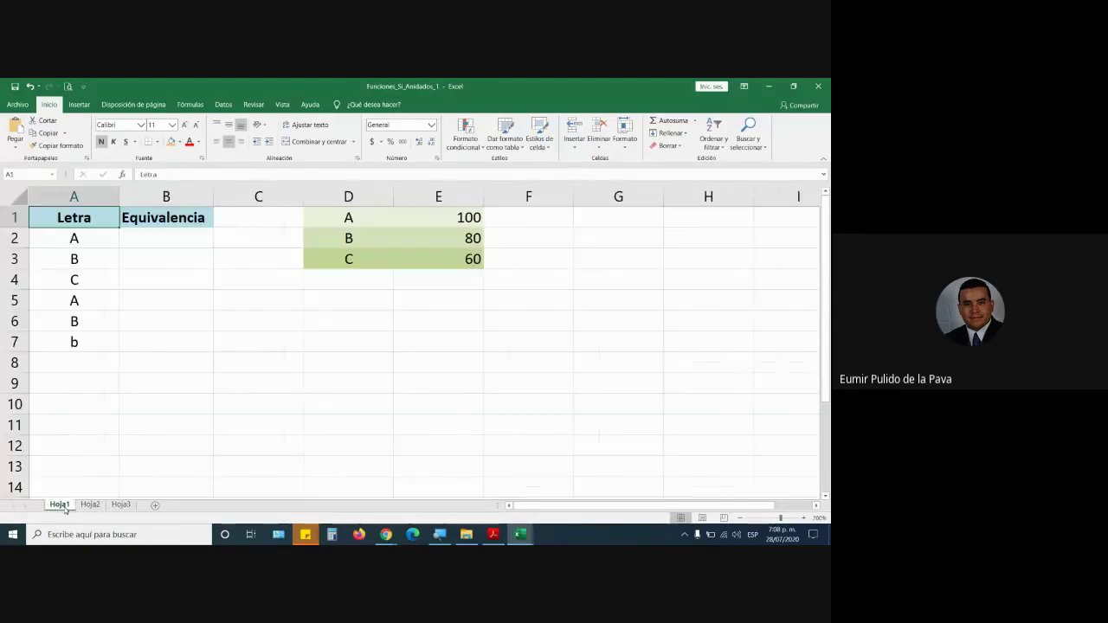
left_click(178, 242)
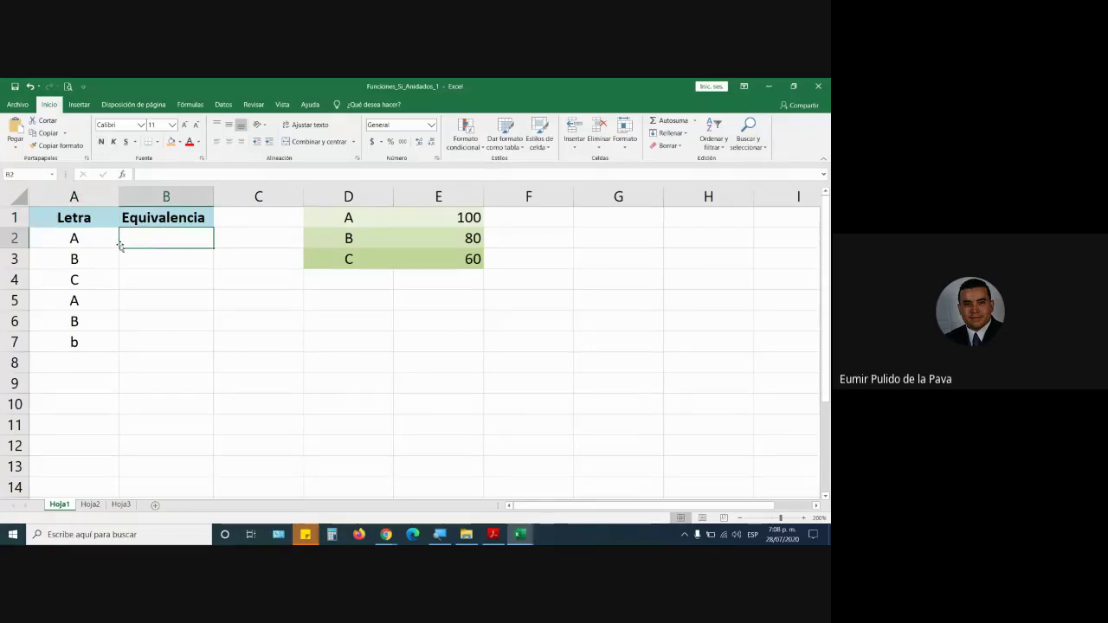
left_click(87, 242)
left_click(166, 238)
left_click(196, 258)
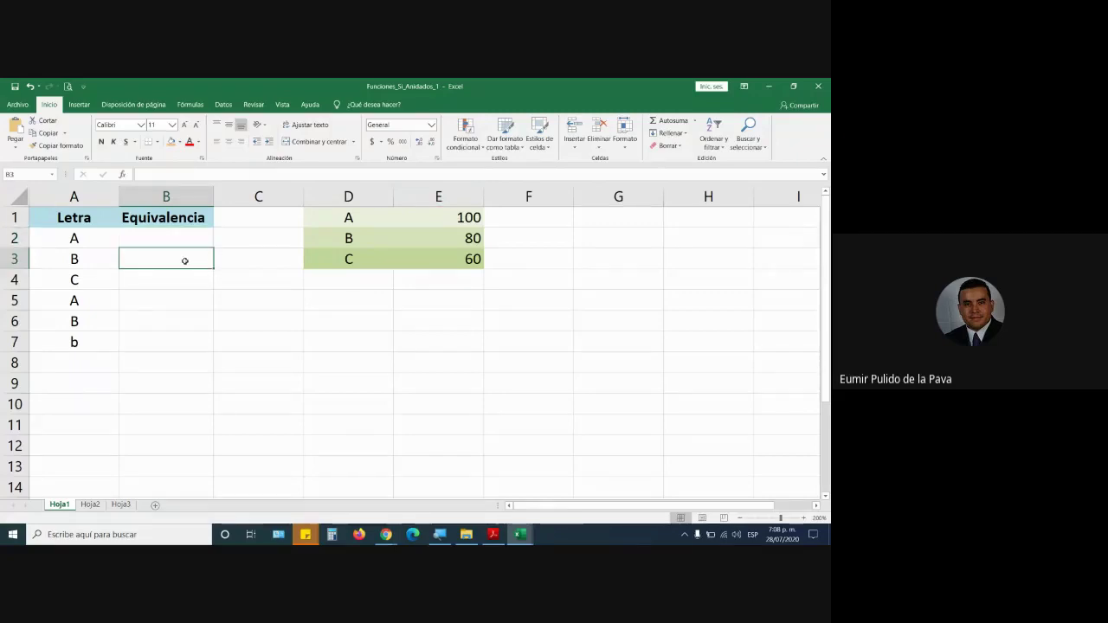
left_click(456, 240)
left_click(132, 281)
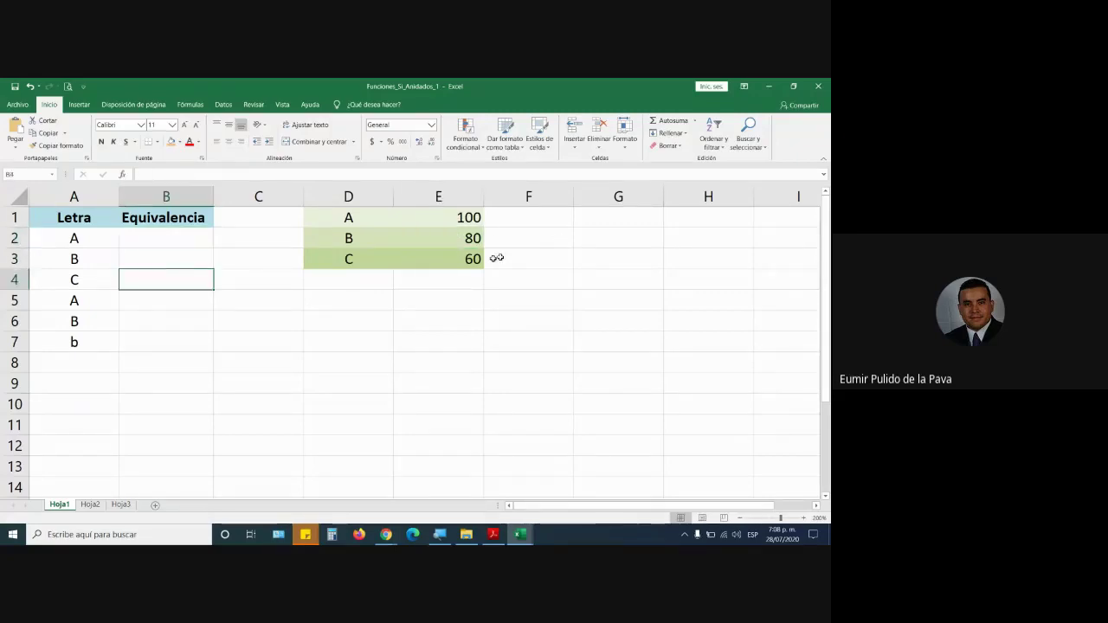
left_click(456, 261)
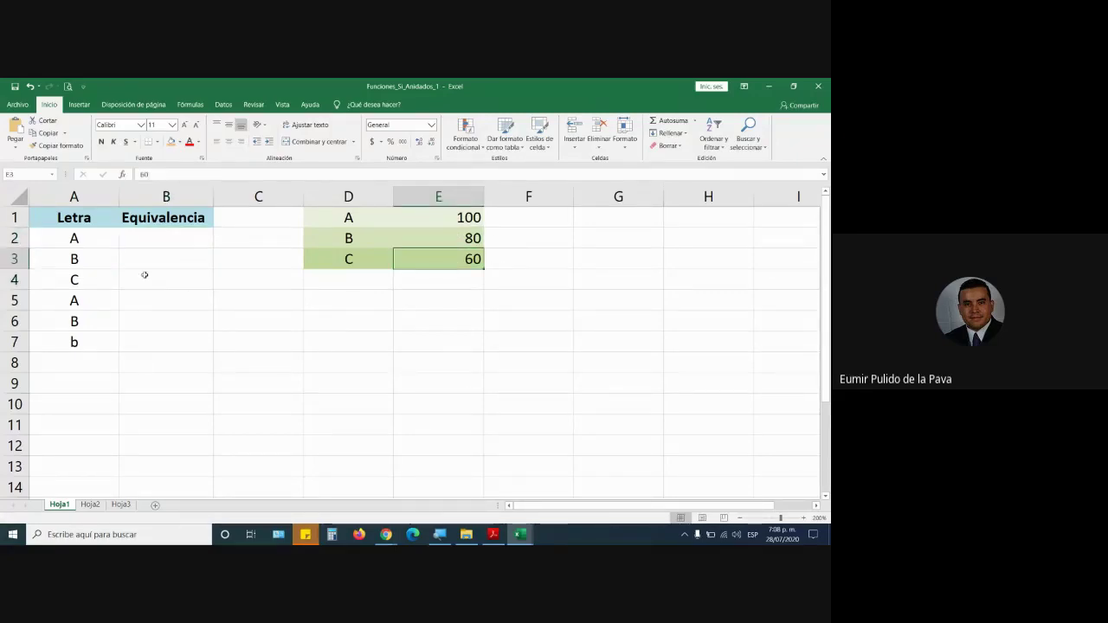
Step: Look over the Hoja2 country-code example (MX in A2), then move to Hoja3
left_click(90, 504)
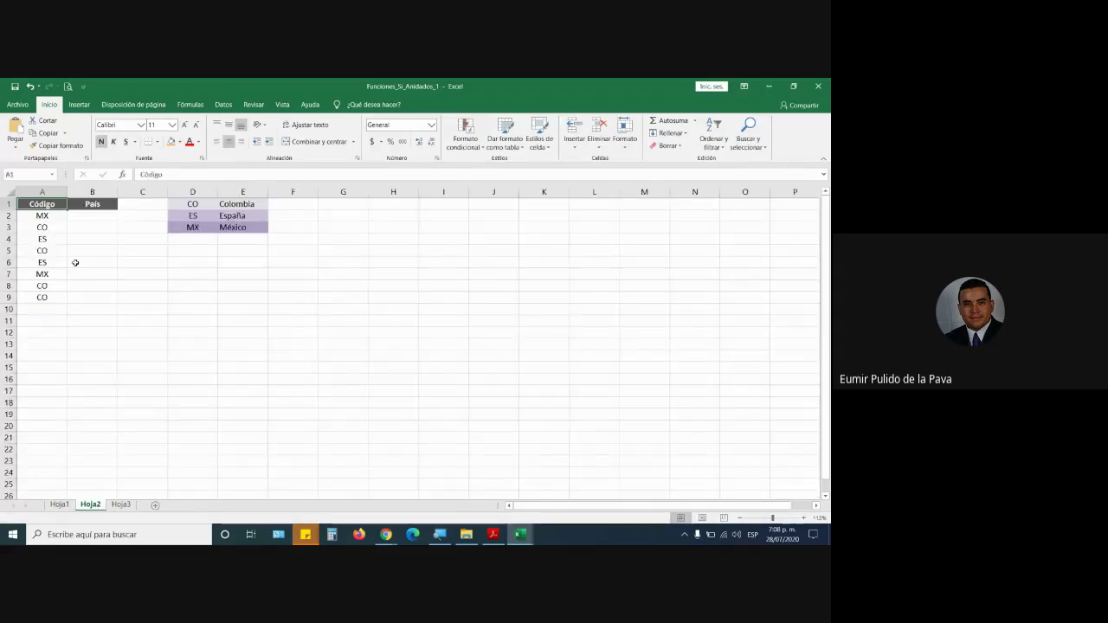
left_click(114, 504)
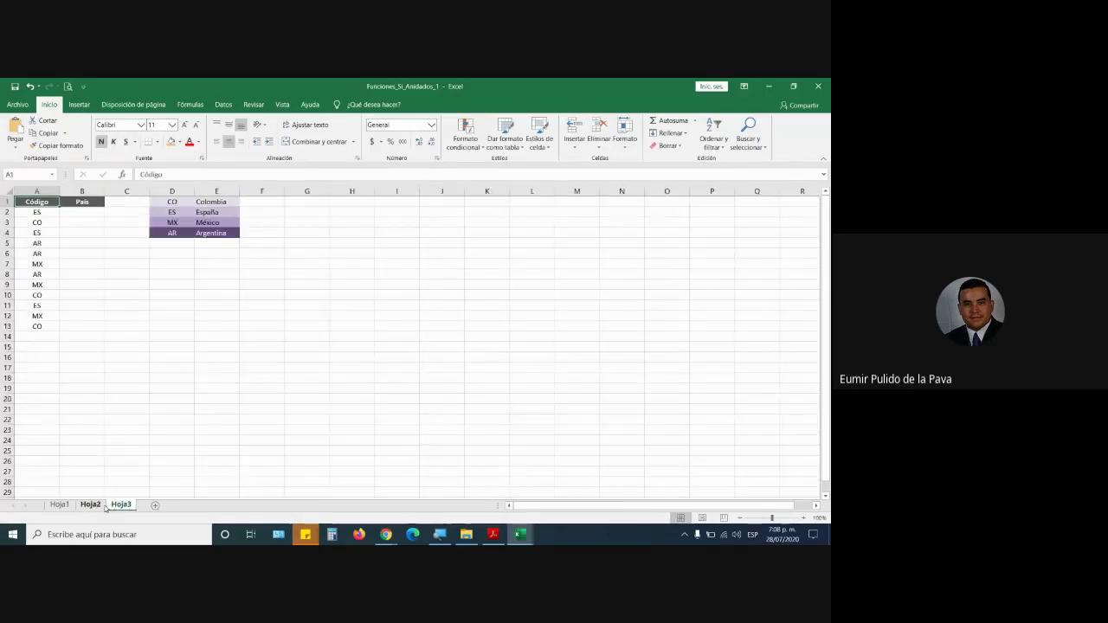
left_click(91, 504)
left_click(41, 216)
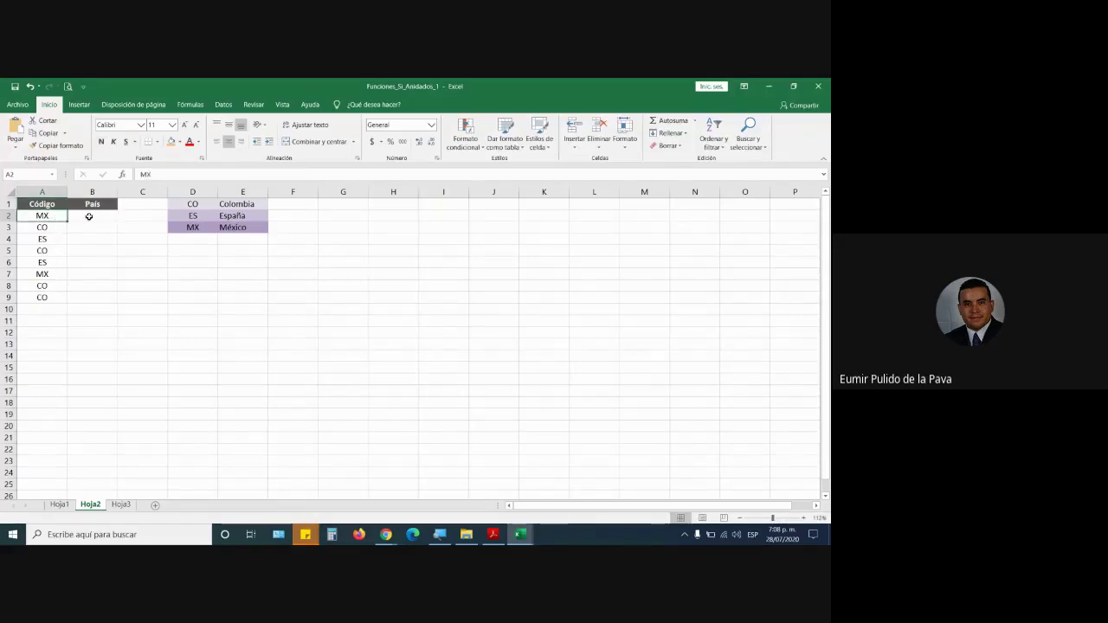
left_click(88, 216)
left_click(87, 225)
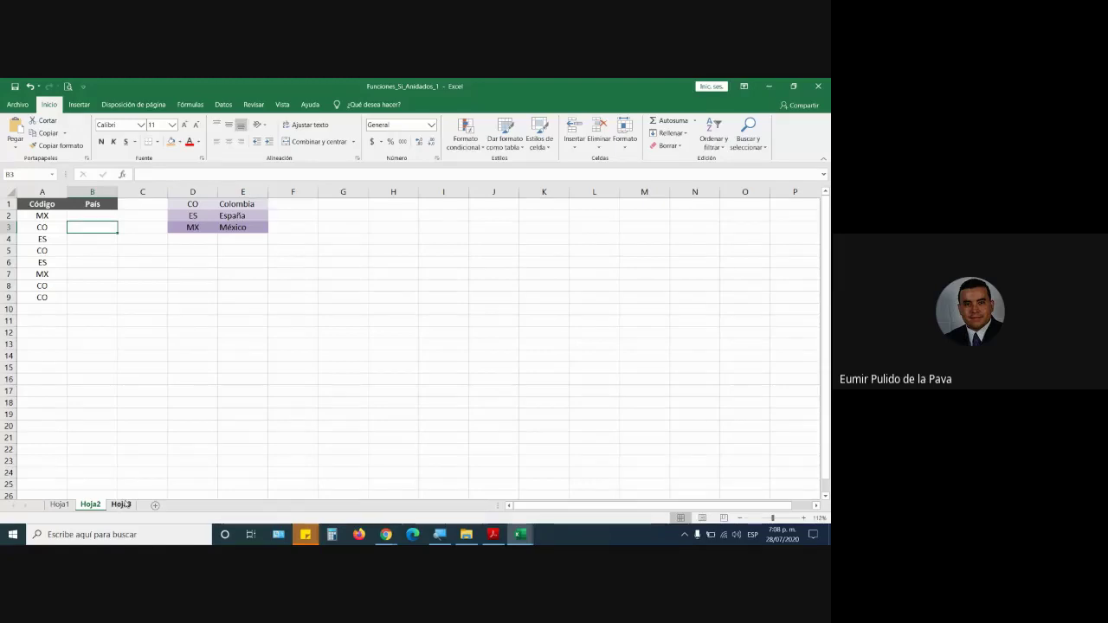
left_click(121, 503)
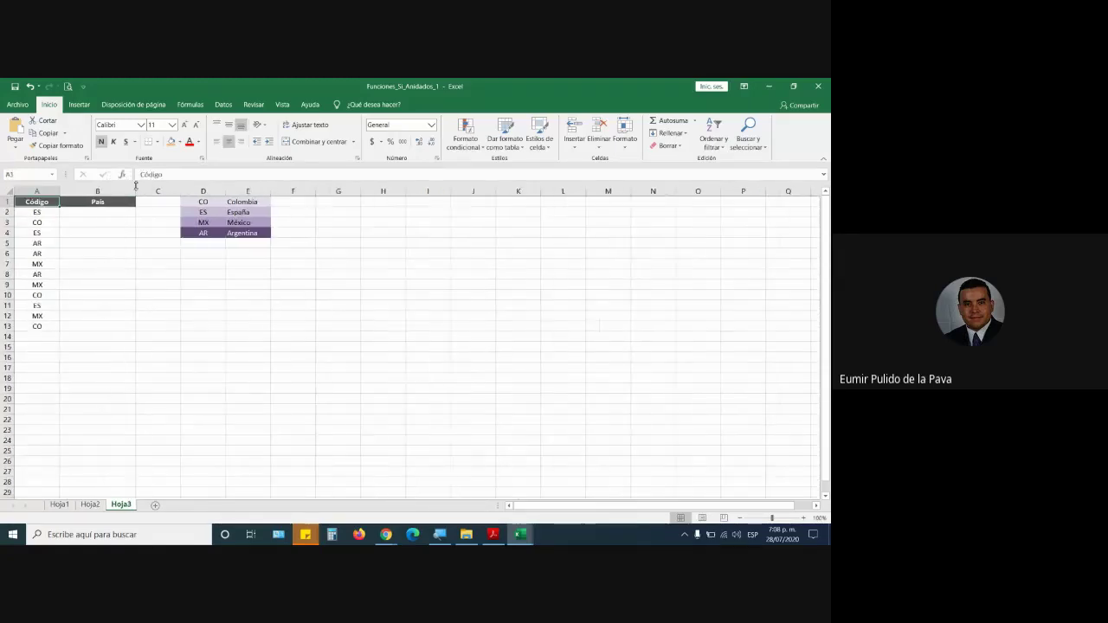
Step: Auto-fit the Código column A and make the País column B much wider
left_click_drag(59, 188, 83, 187)
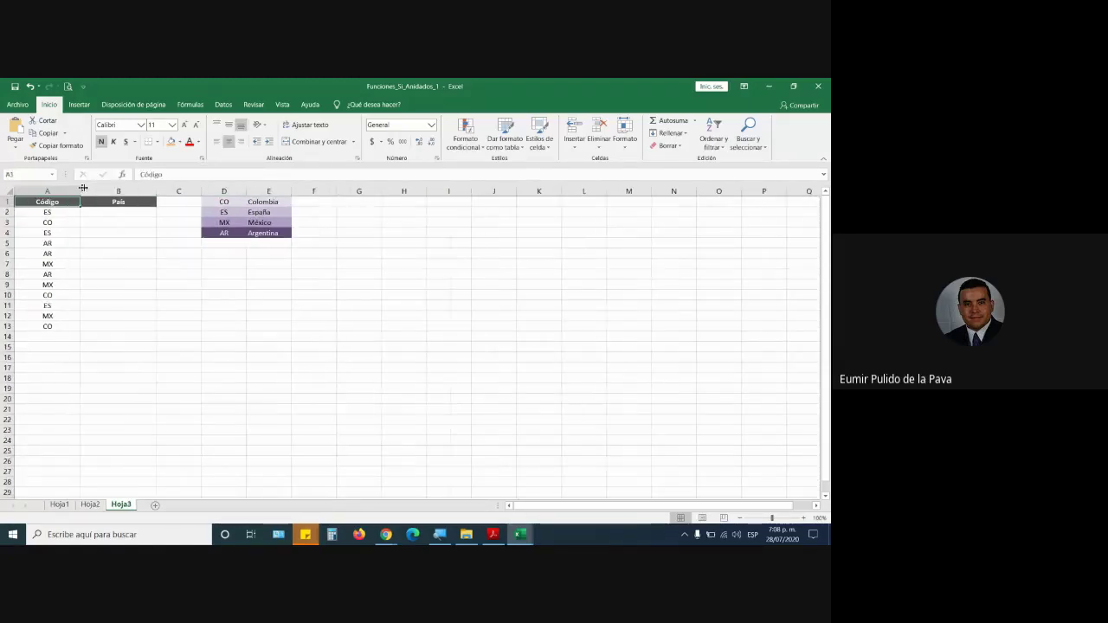
left_click_drag(156, 189, 272, 189)
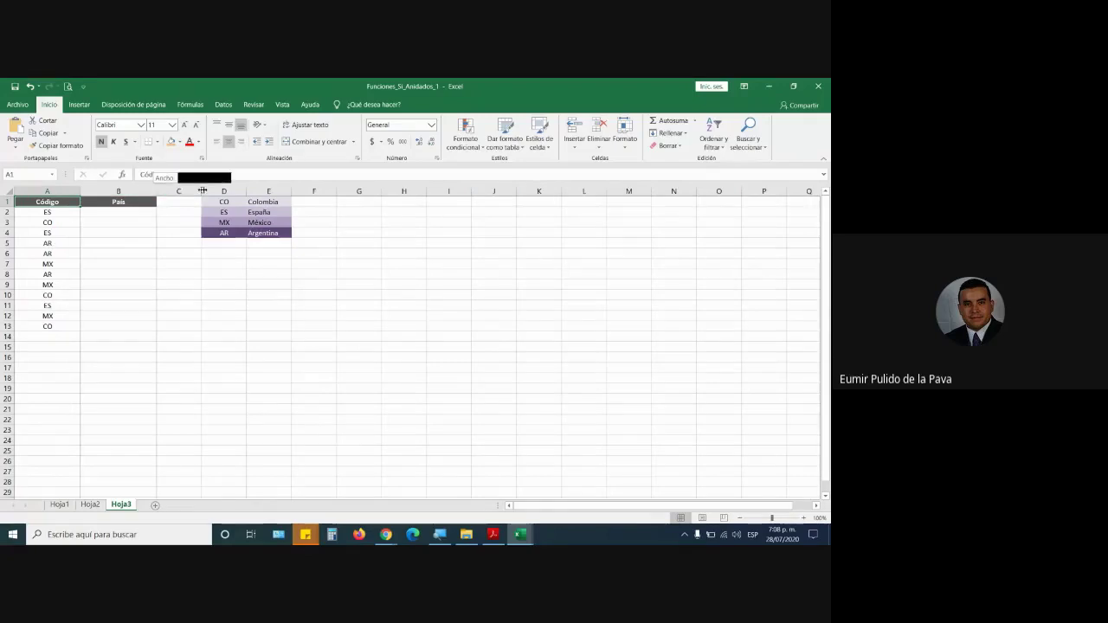
double_click(79, 191)
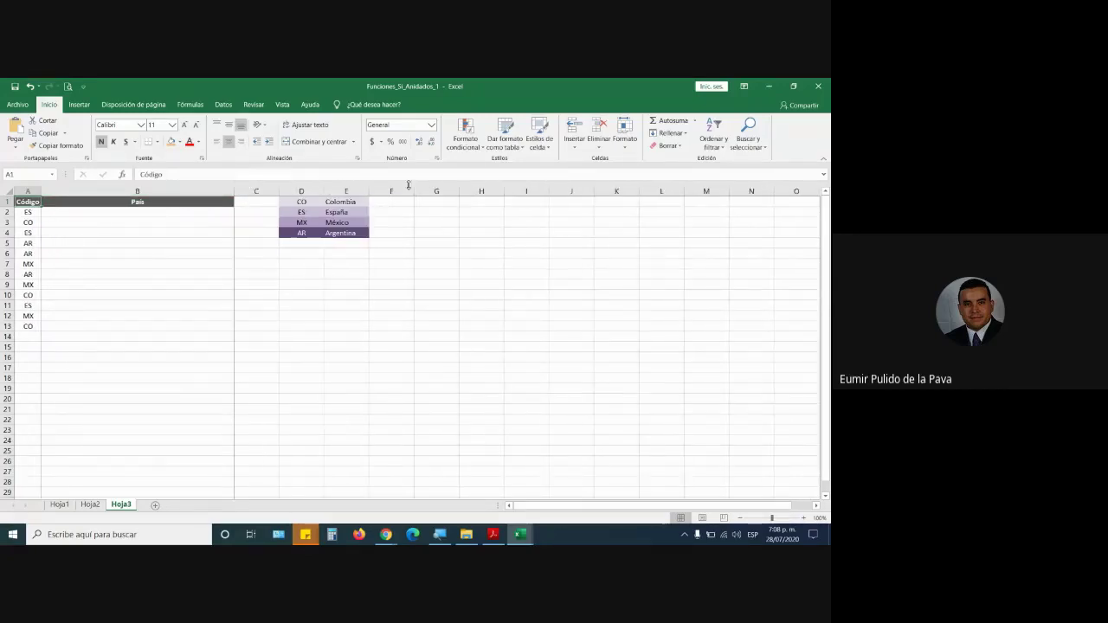
left_click_drag(409, 185, 517, 189)
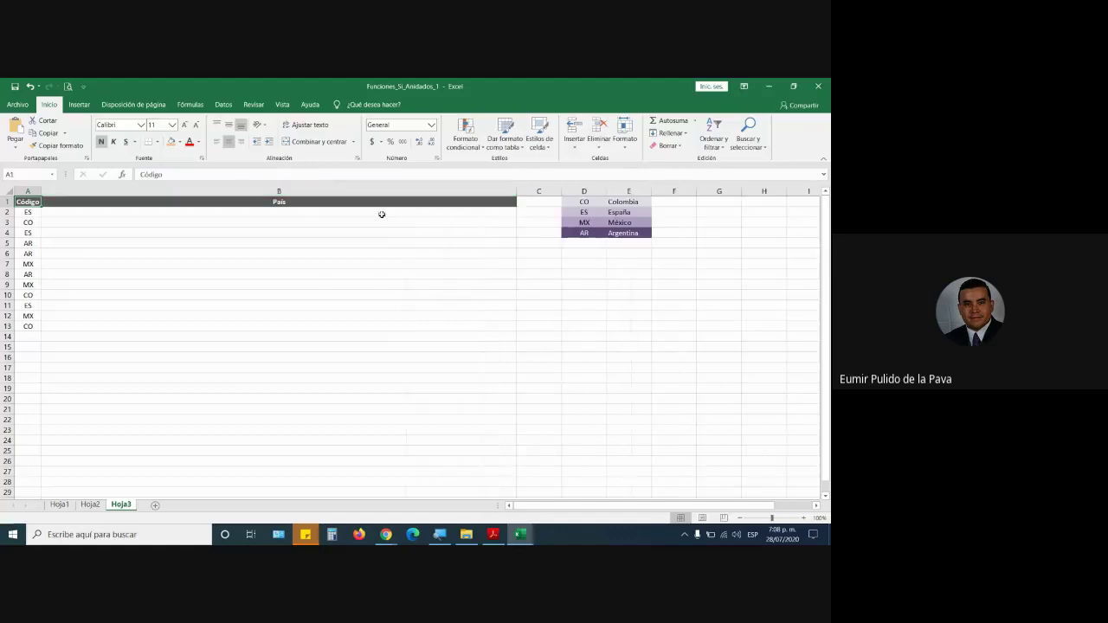
Step: Enlarge cell B2's text to 22 points and select the D1:E4 lookup table
left_click(381, 213)
left_click(184, 125)
left_click(184, 125)
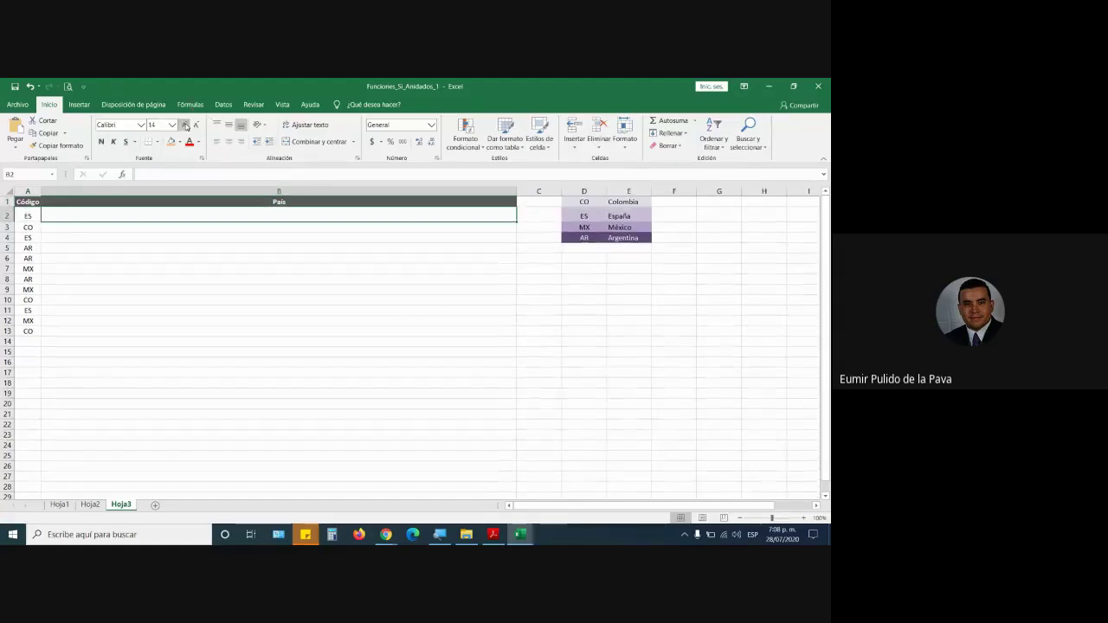
left_click(184, 125)
left_click(184, 125)
left_click(185, 126)
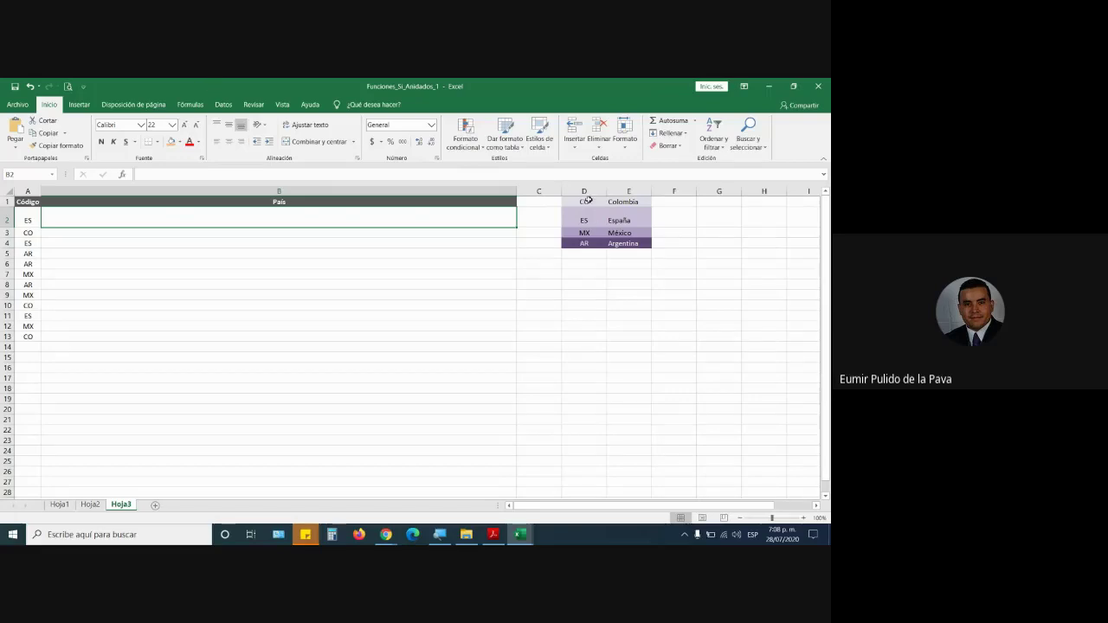
left_click_drag(587, 200, 631, 243)
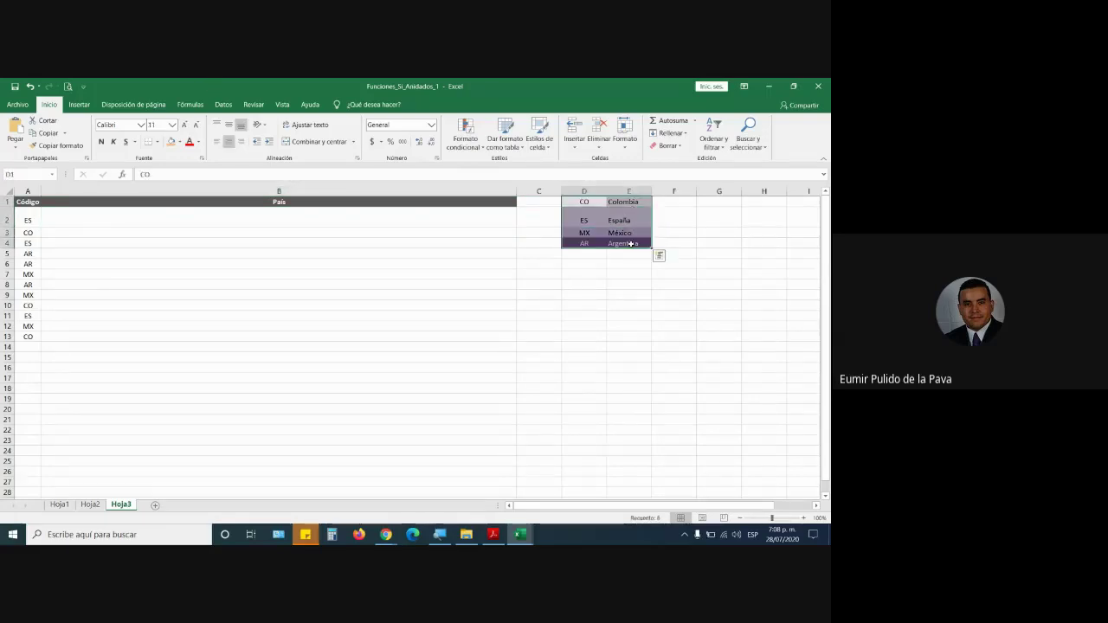
left_click(275, 215)
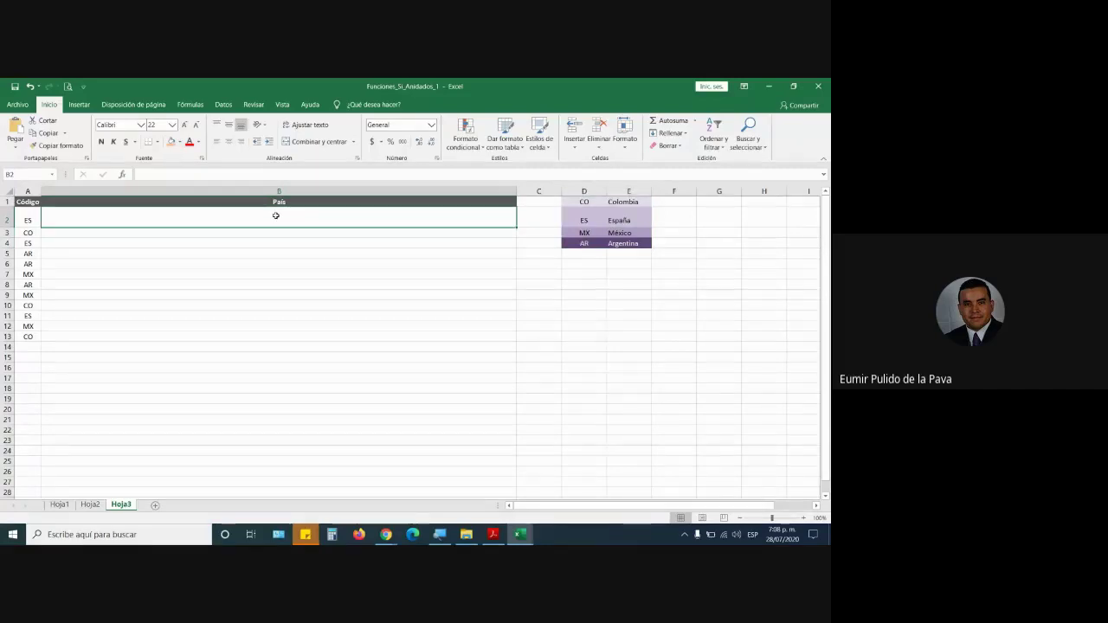
Step: Start B2's formula as =SI(A2="ES";"ESPAÑA";SI(A2= for a second code test
type("=")
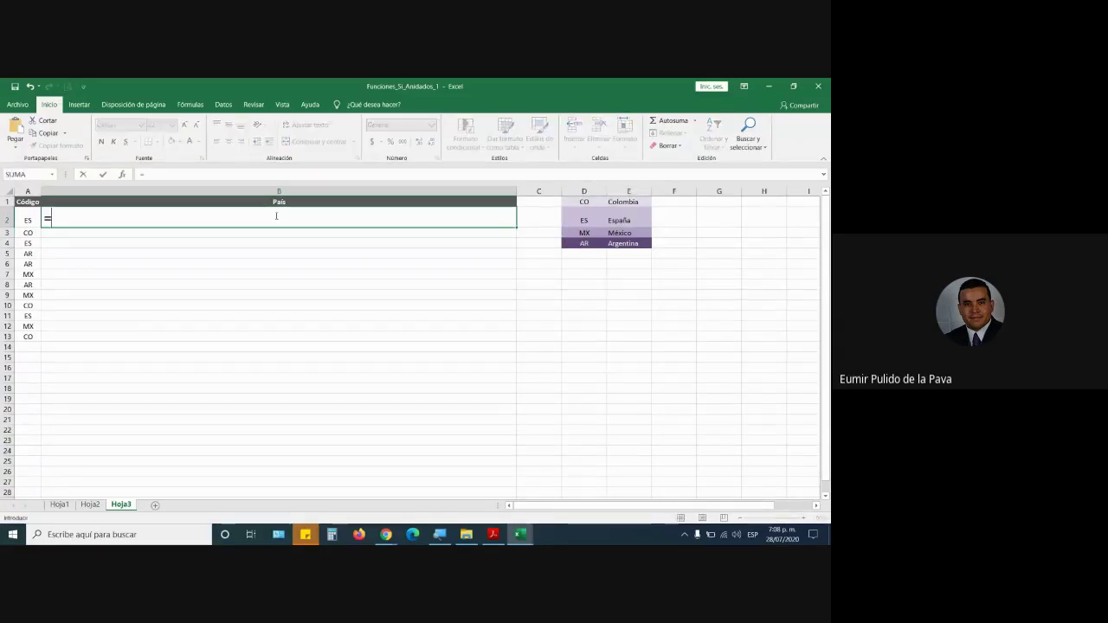
type("si(")
key("BackSpace")
key("BackSpace")
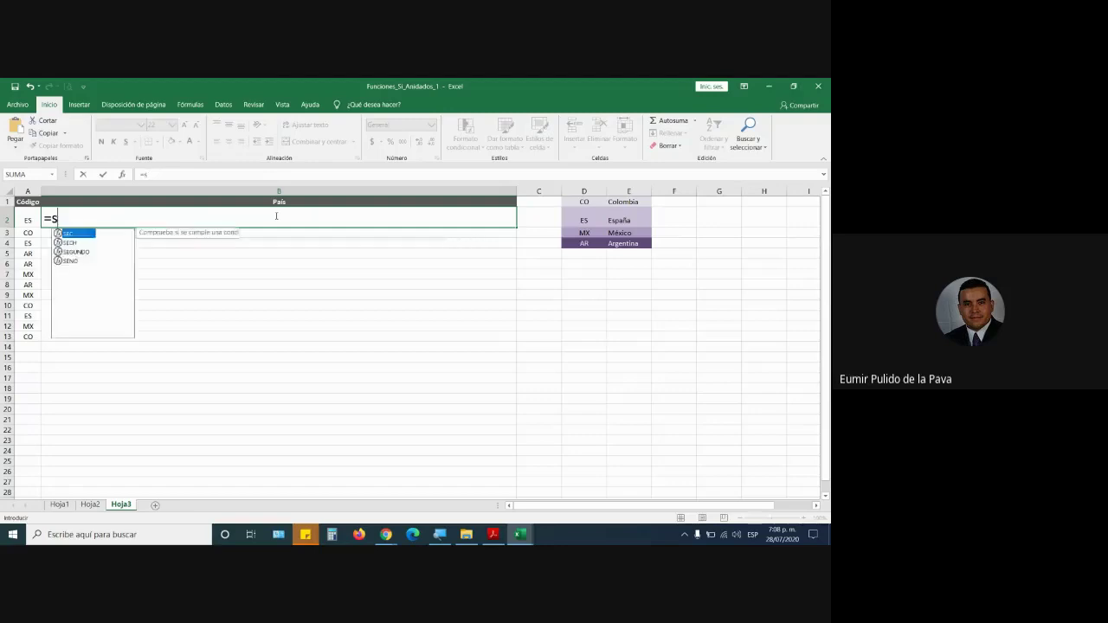
key("BackSpace")
type("SI(")
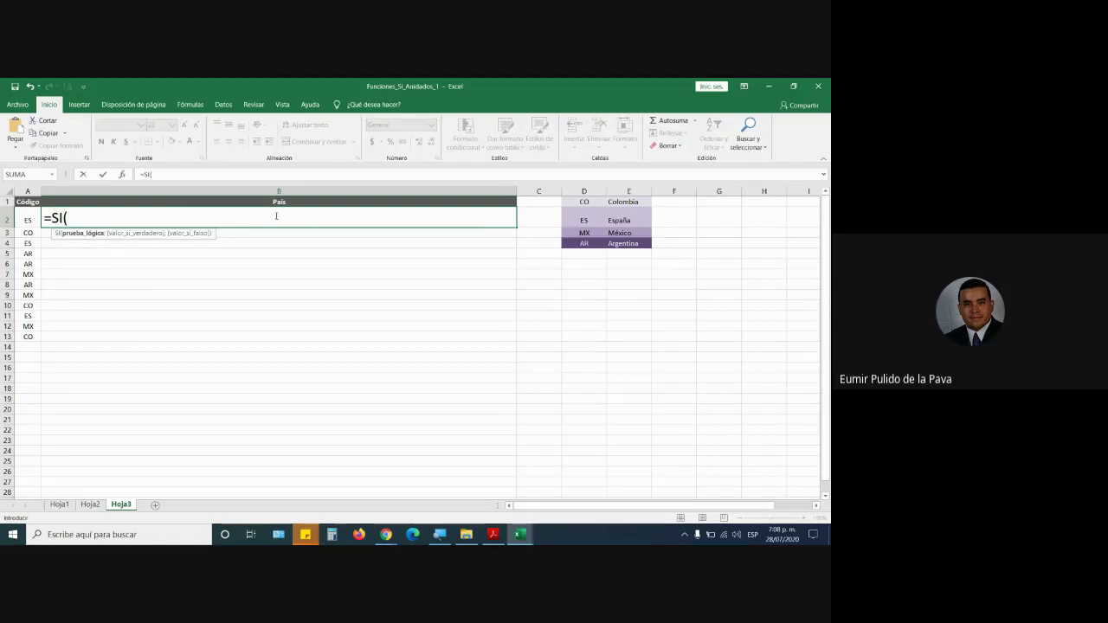
left_click(27, 222)
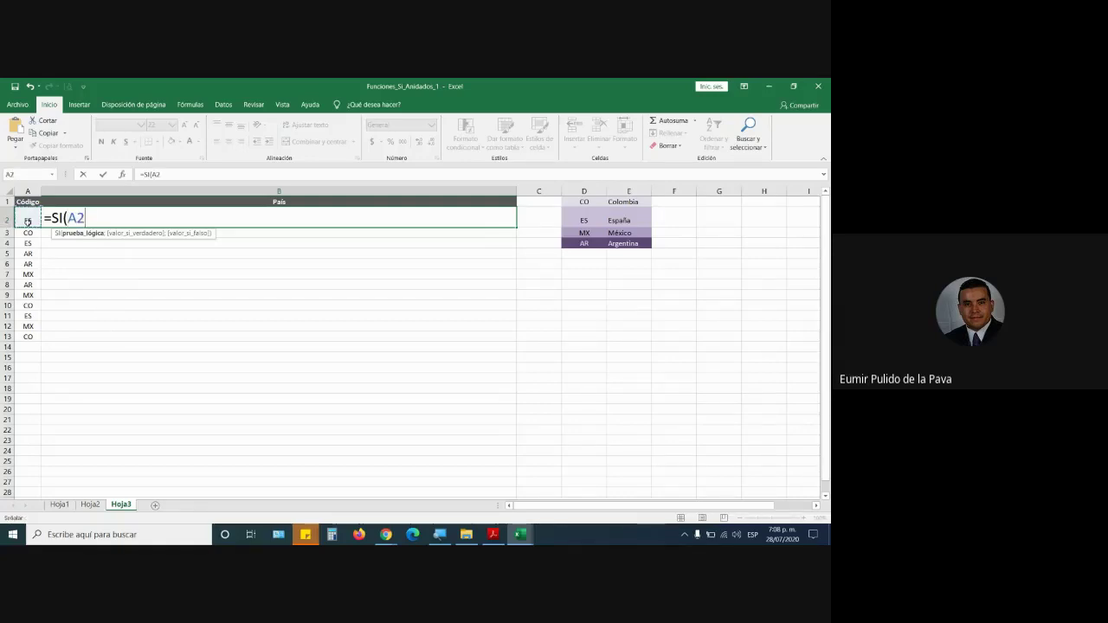
type("=\"")
type("ES\"")
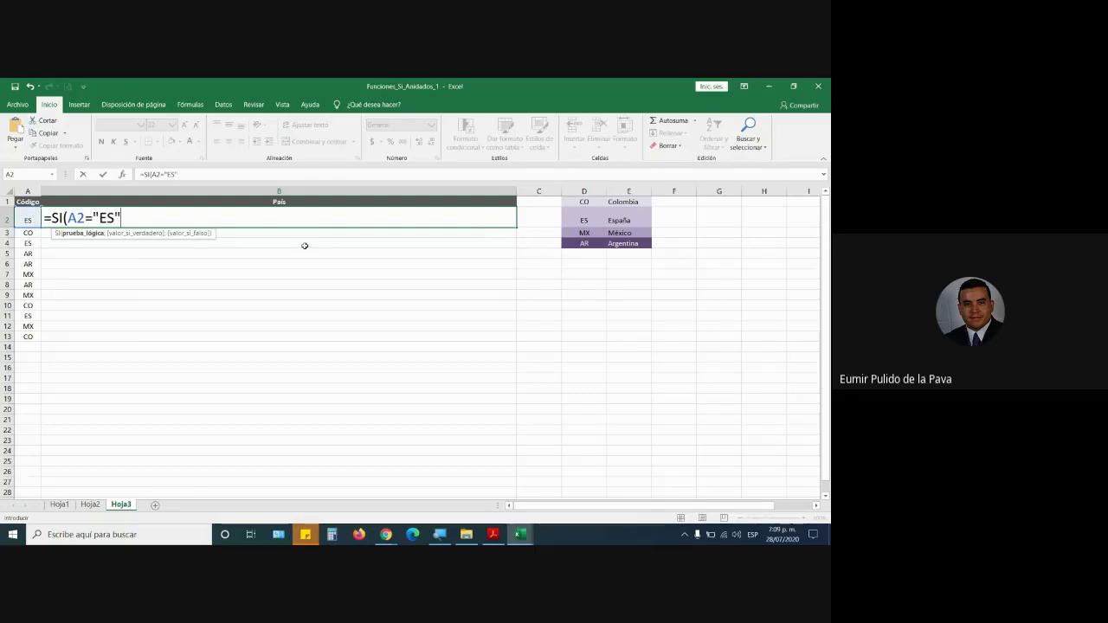
type(";\"")
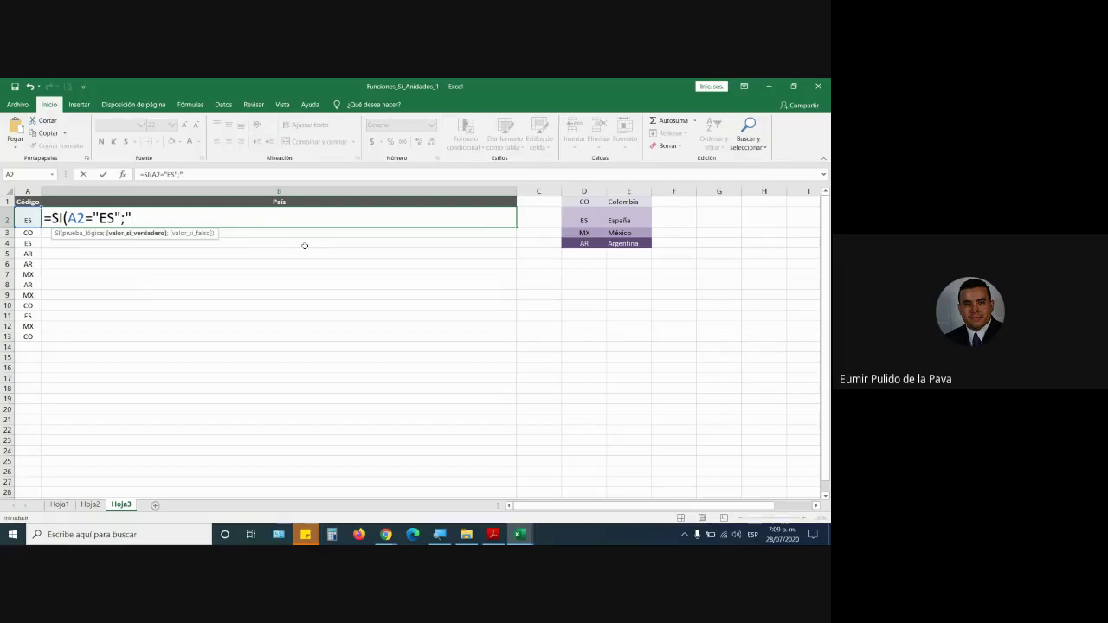
type("ESPAÑA\"")
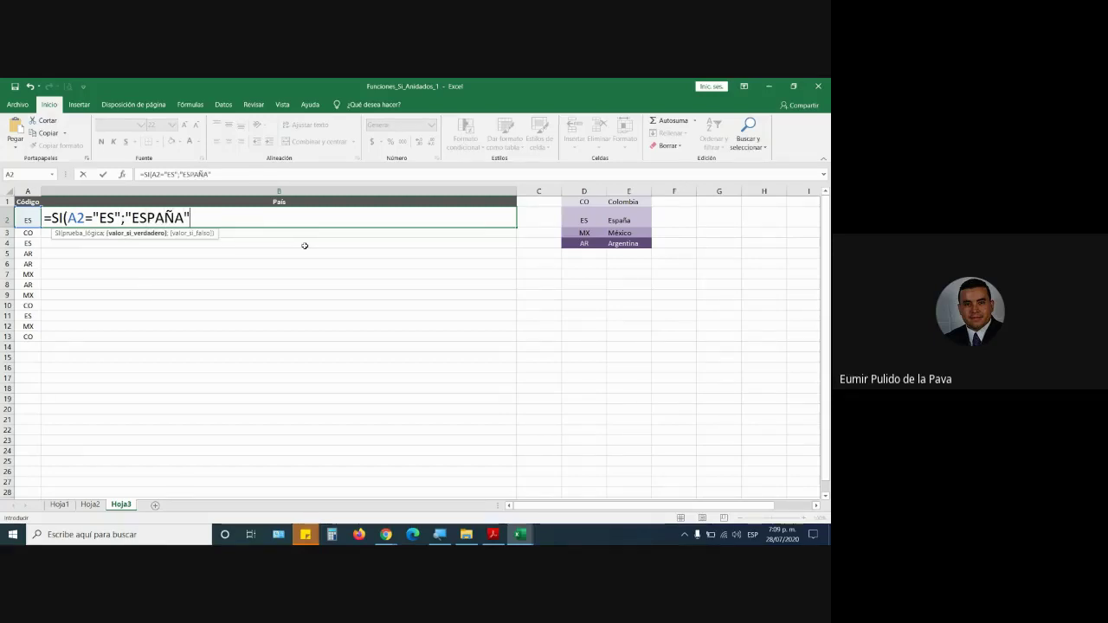
type(";SI(")
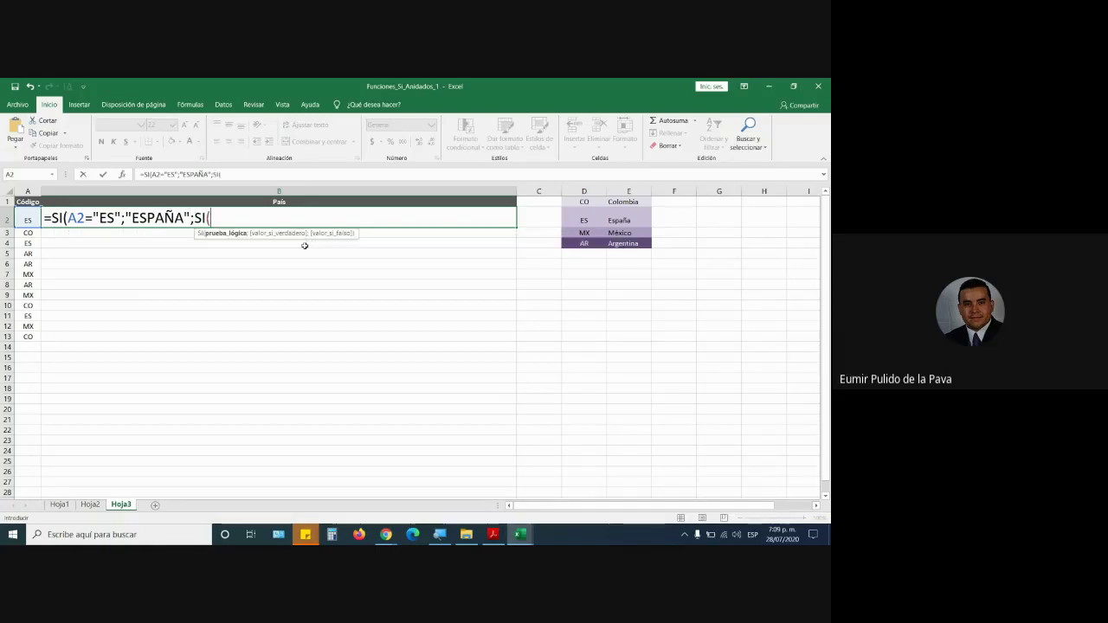
left_click(29, 220)
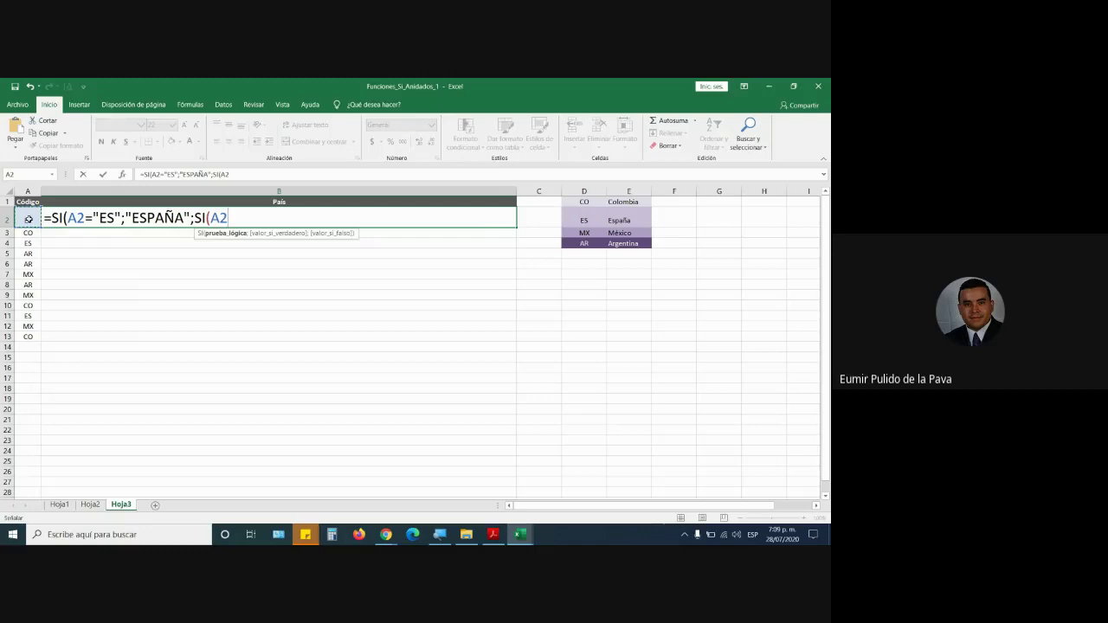
type("=")
left_click(82, 219)
left_click_drag(78, 218, 121, 220)
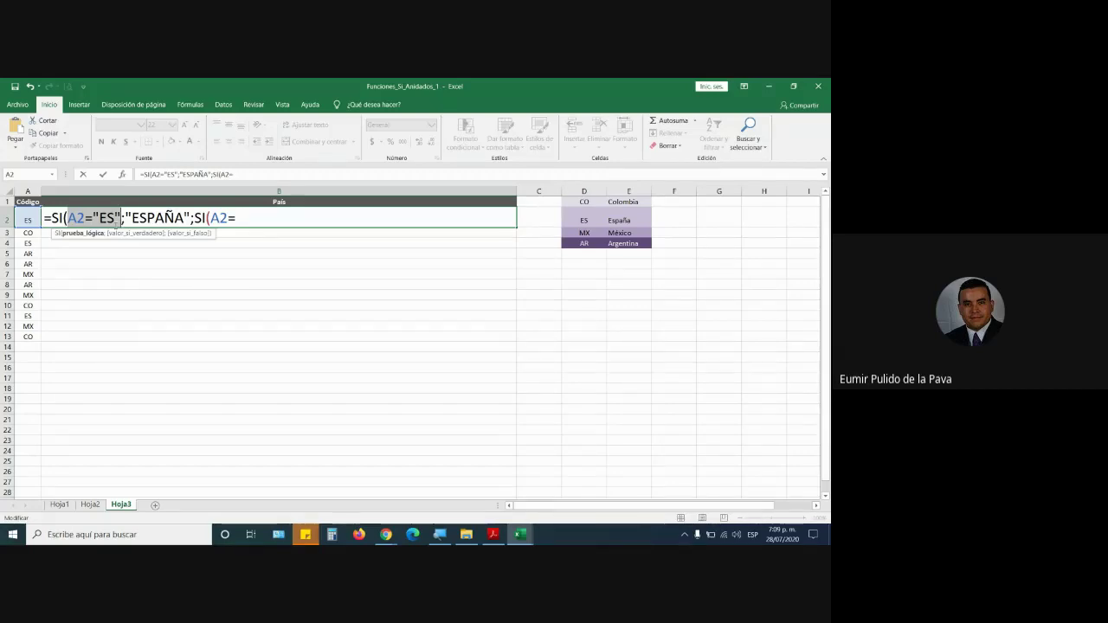
Step: Add the CO→COLOMBIA, MX→MEXICO, AR→ARGENTINA tests and "CÓDIGO NO VALIDO" fallback, closing all parentheses
left_click(249, 217)
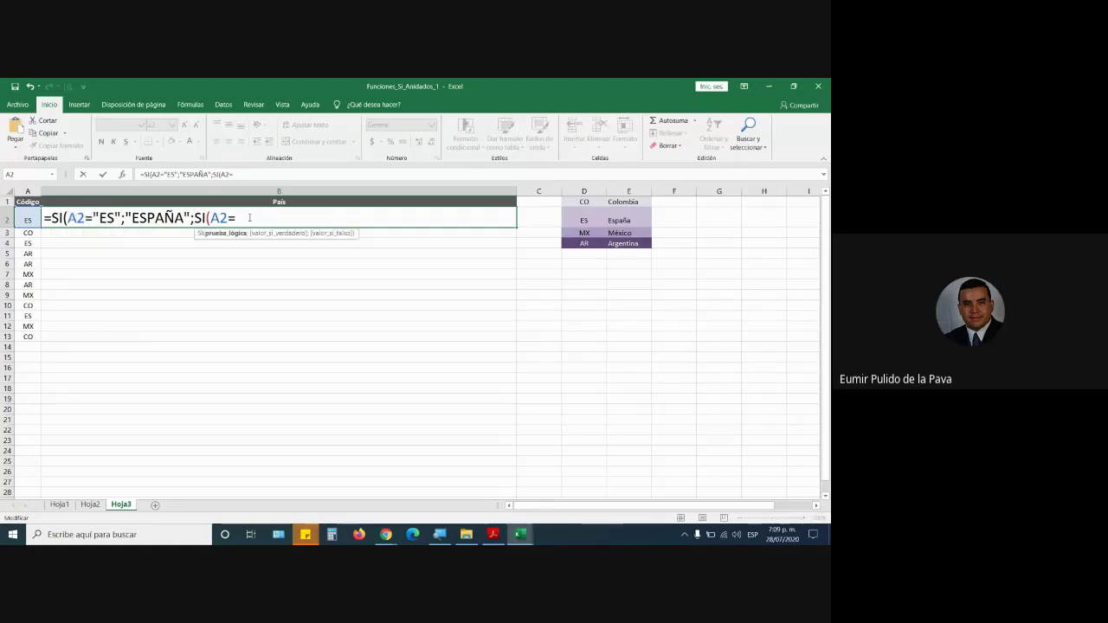
type("\"CO")
type("\";\"C")
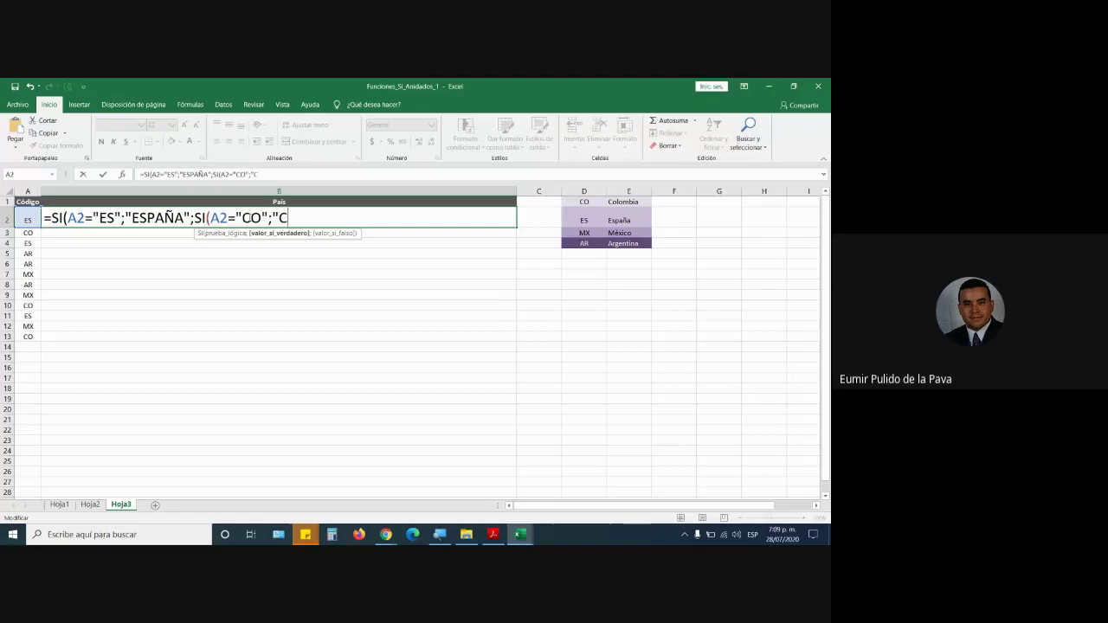
type("OLOM,BIA")
key("BackSpace")
key("BackSpace")
key("BackSpace")
key("BackSpace")
type("BIA\";")
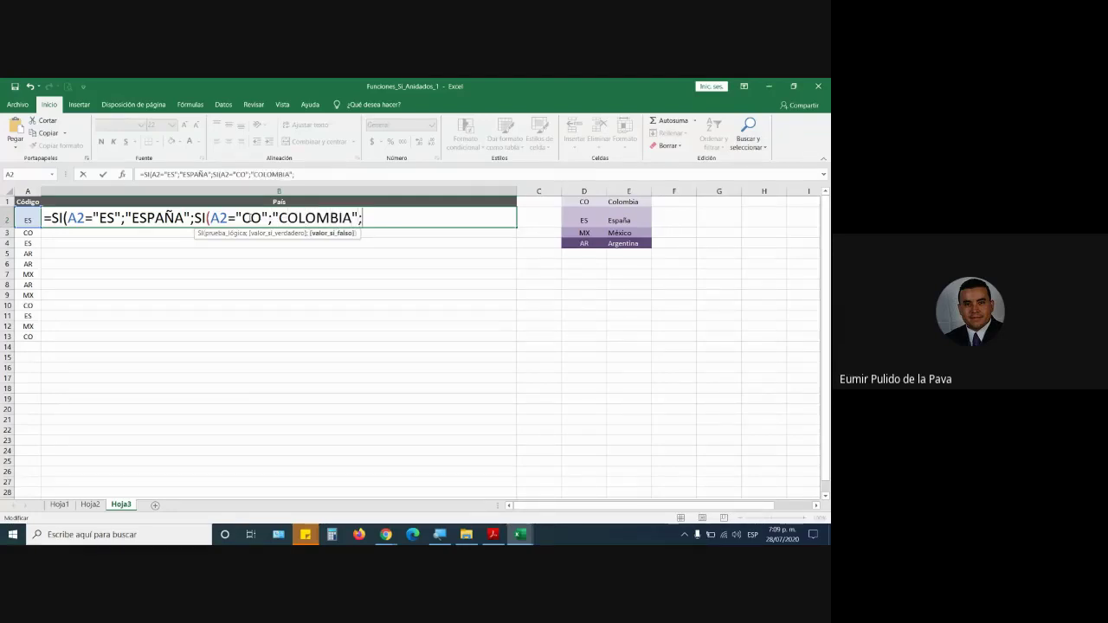
type("SI8")
key("BackSpace")
type("(")
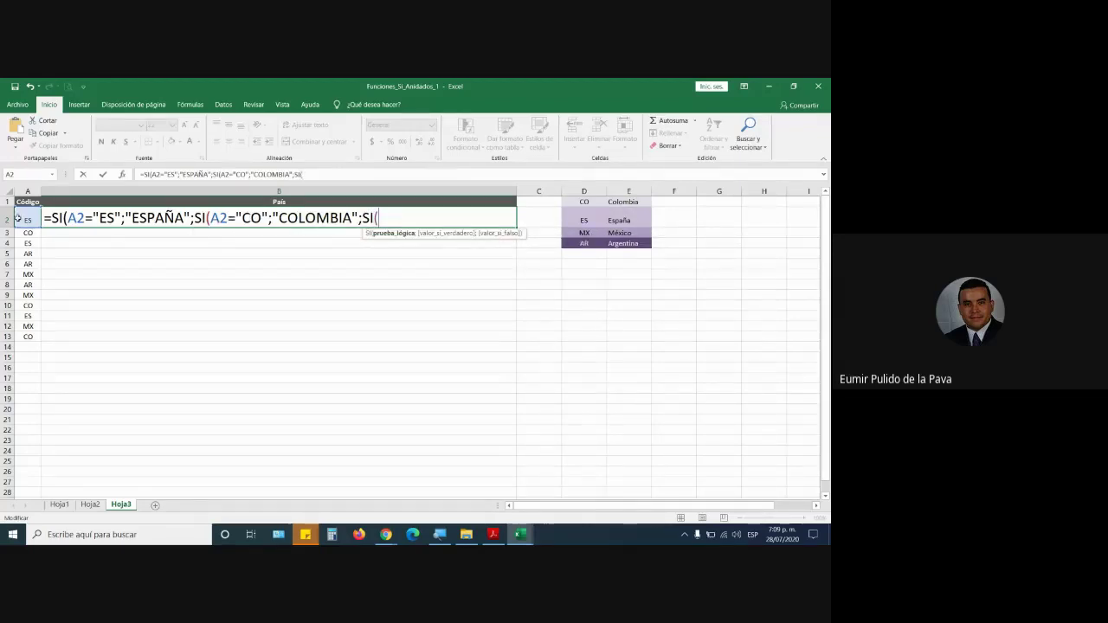
type("A2=\"M")
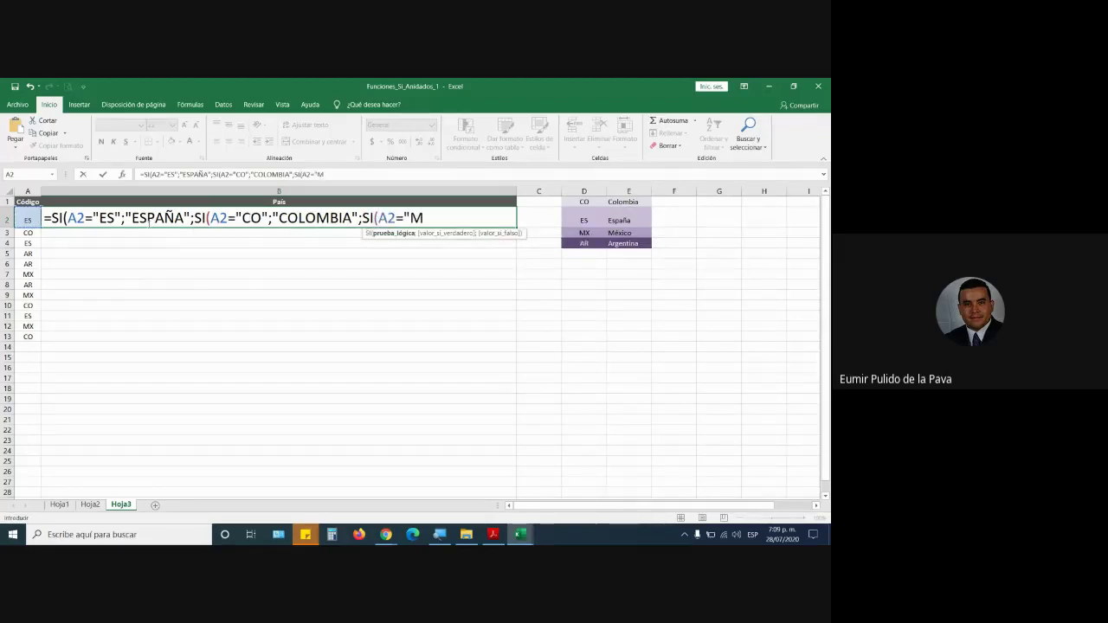
type("X\";")
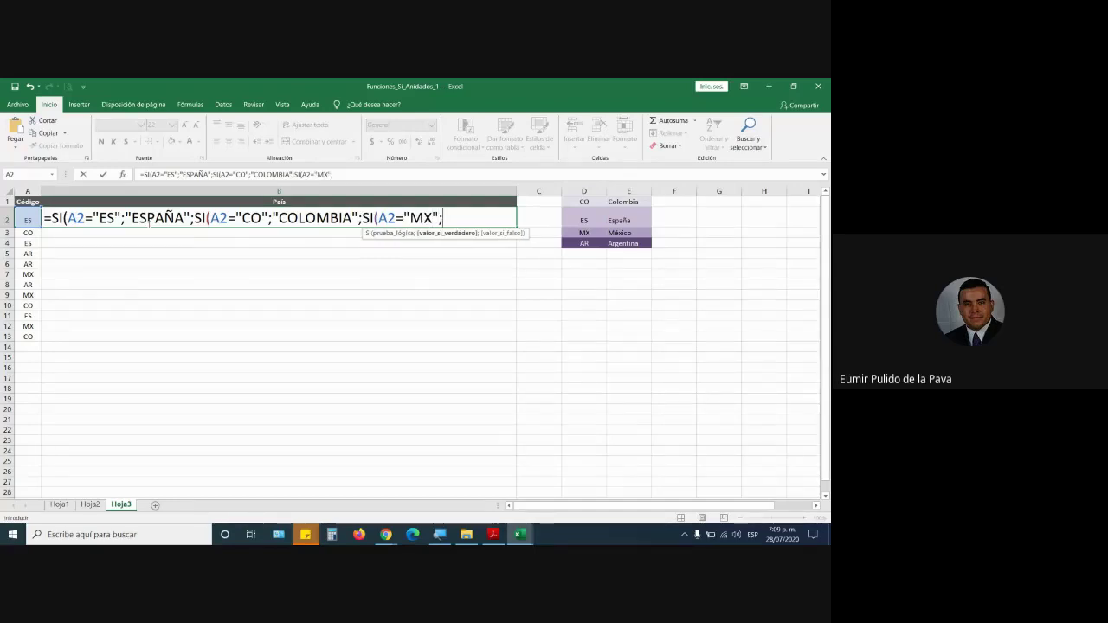
type("\"MEXICO")
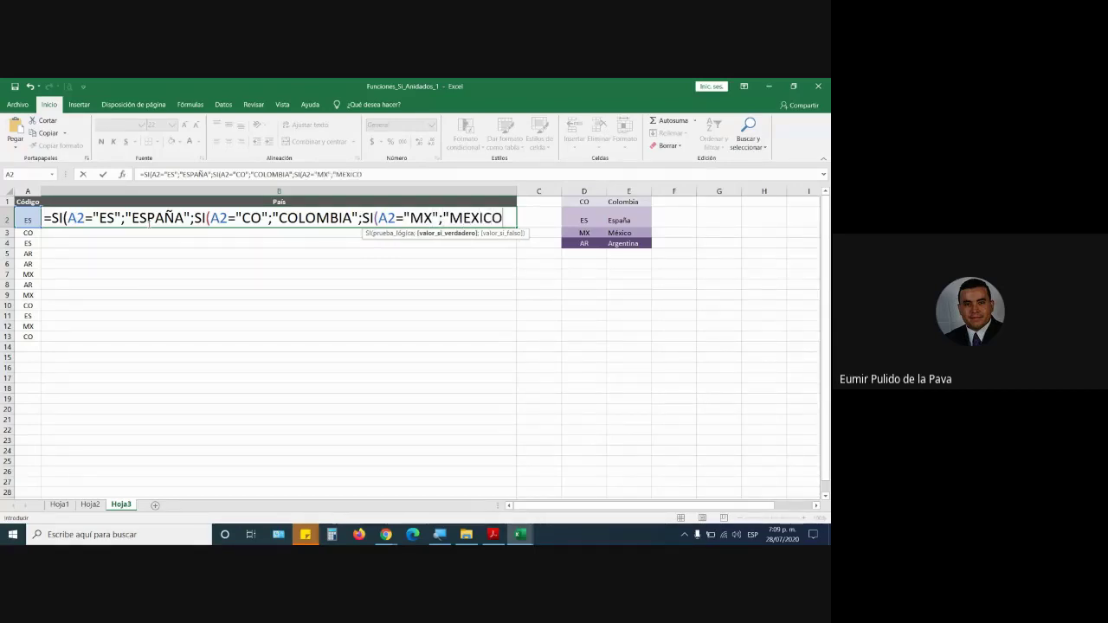
type("\"")
type(";SI(")
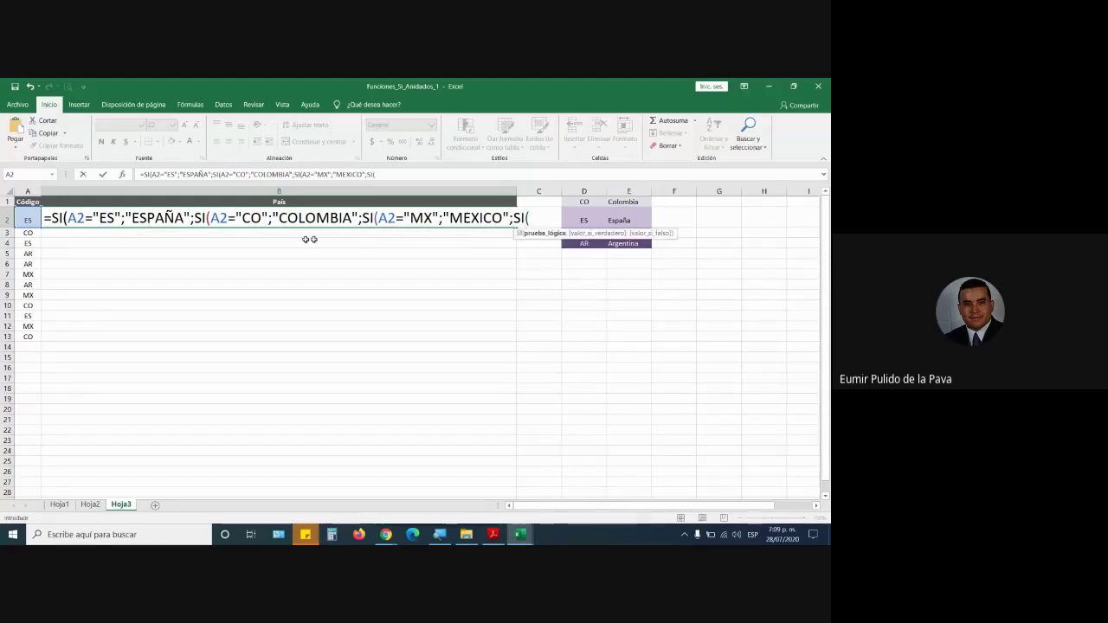
left_click(26, 218)
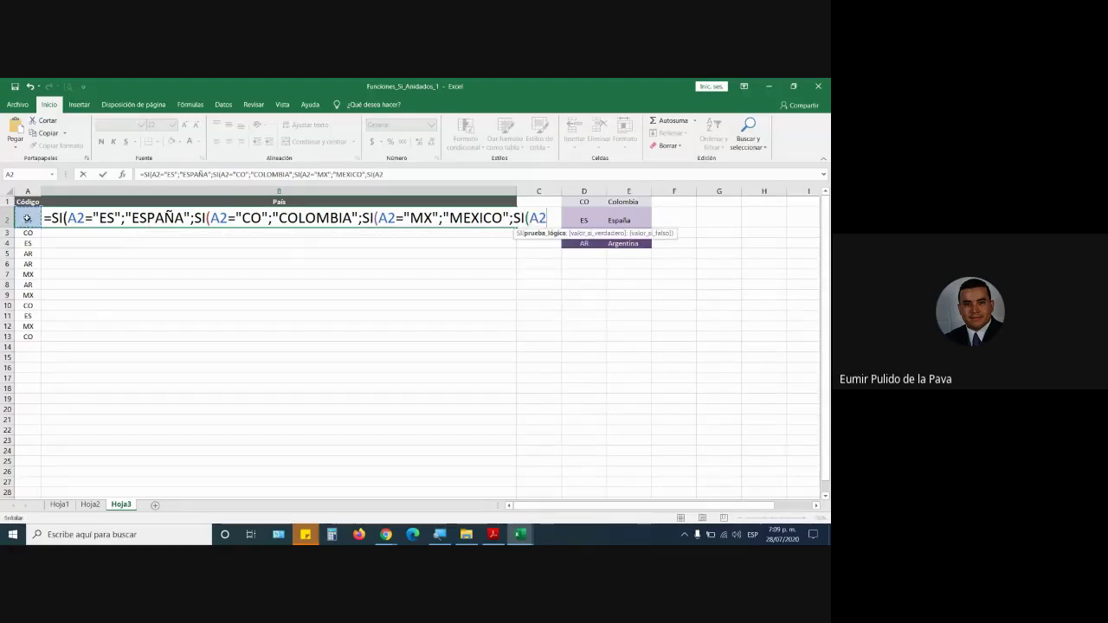
type("=")
type("\"AR\"")
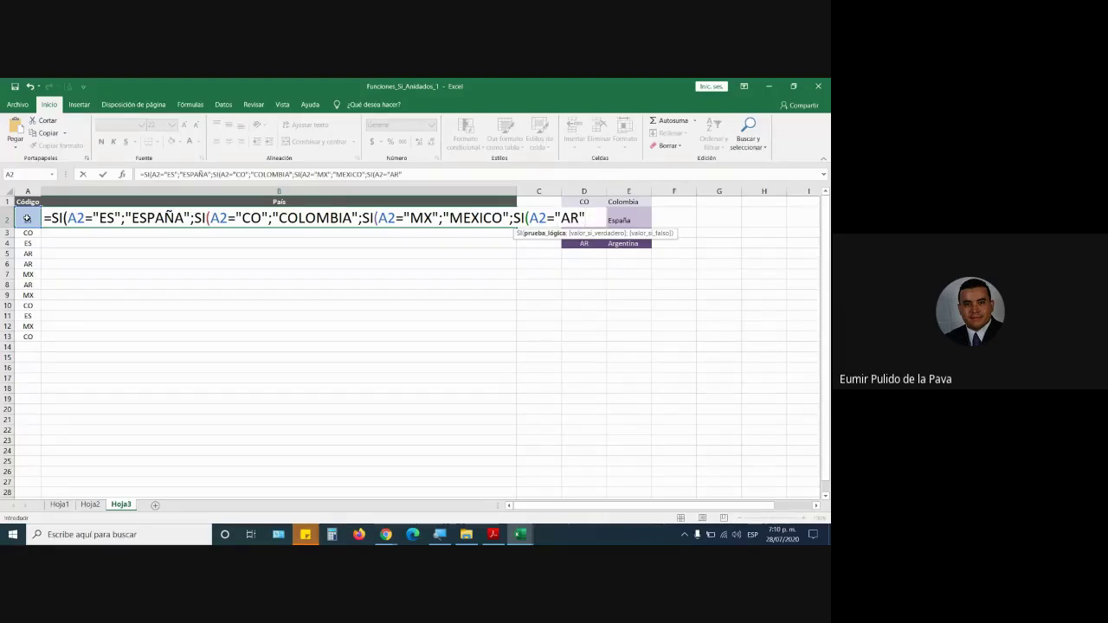
type(";\"ARGEN")
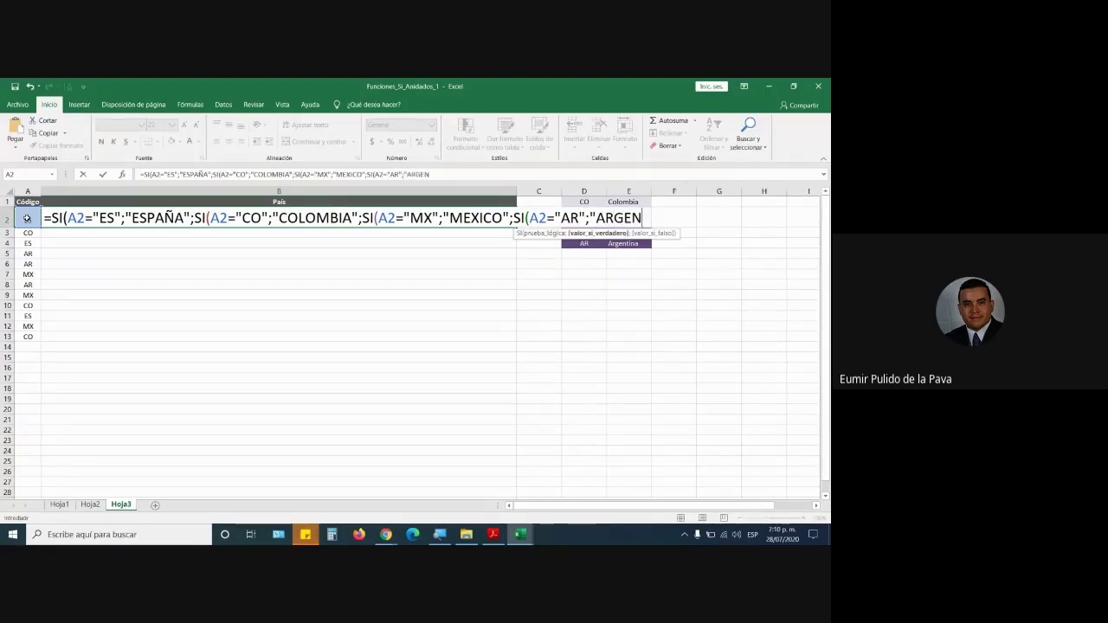
type("TINA\"")
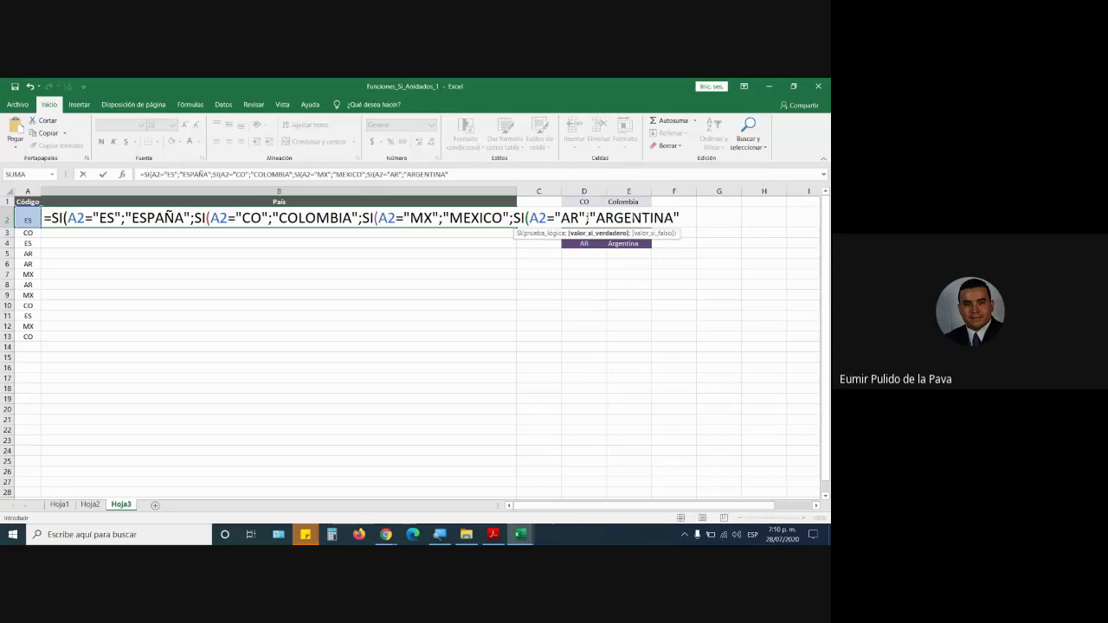
type(";\"")
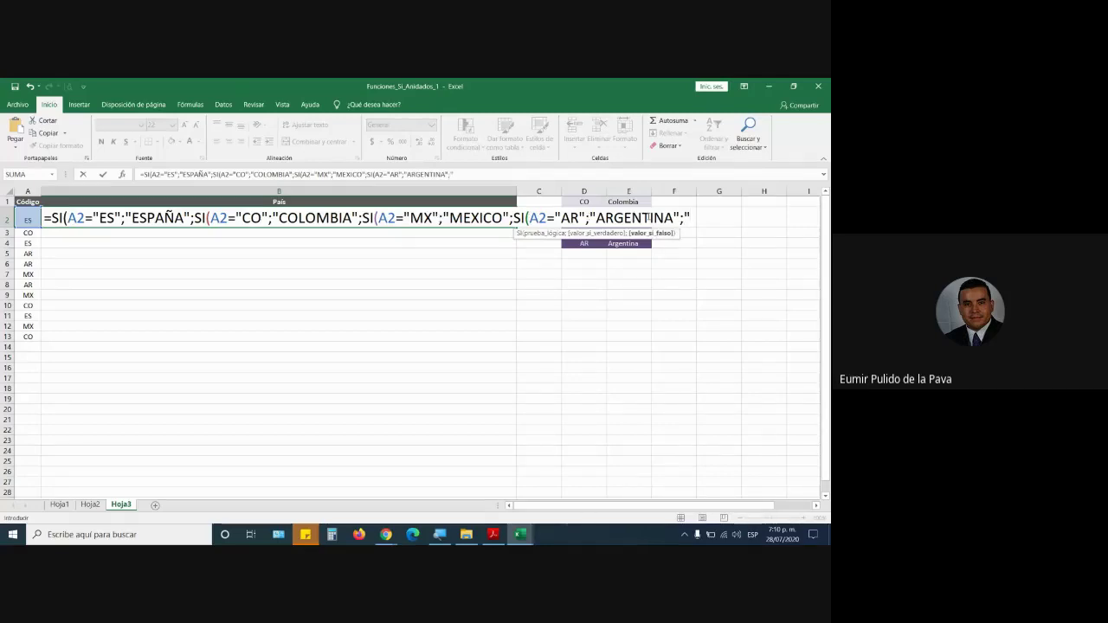
type("CÓDI")
type("GO NO V")
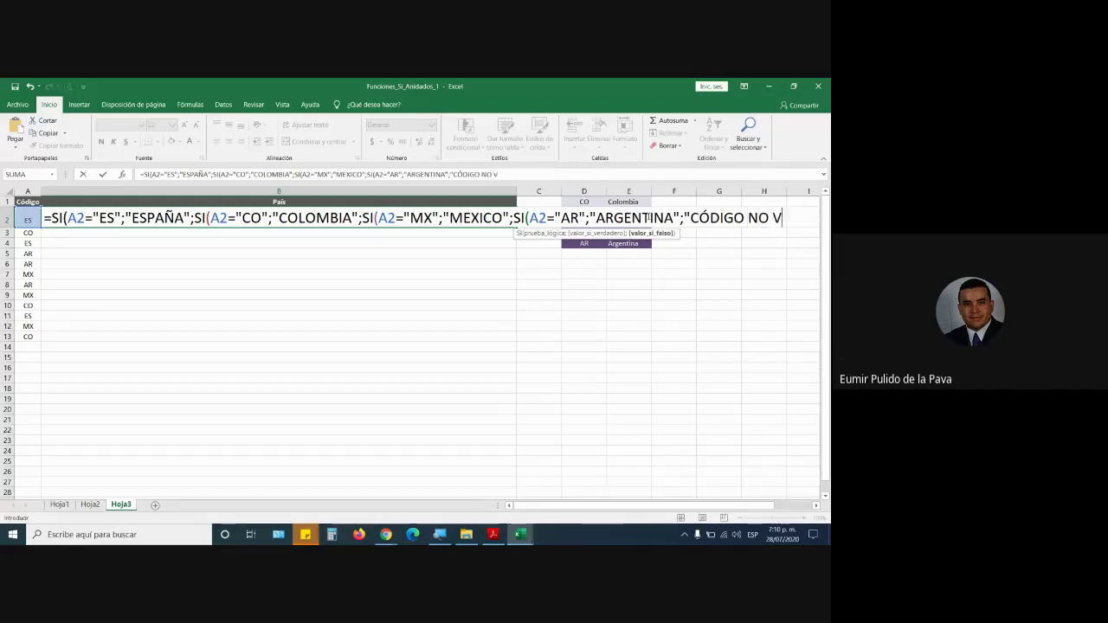
type("AL")
type("IDO\")")
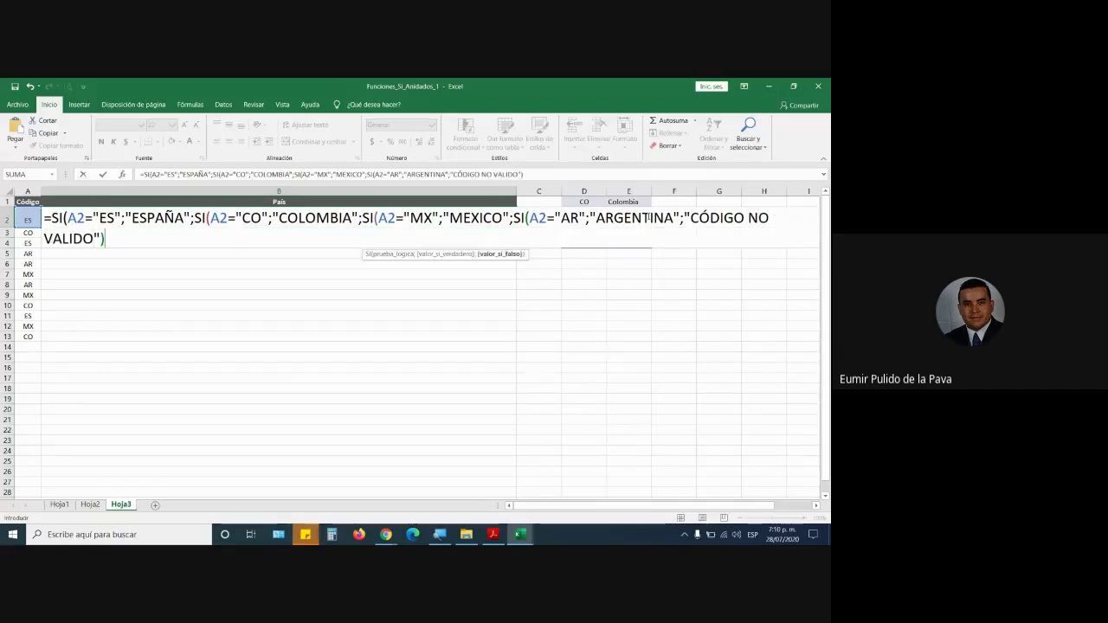
type(")")
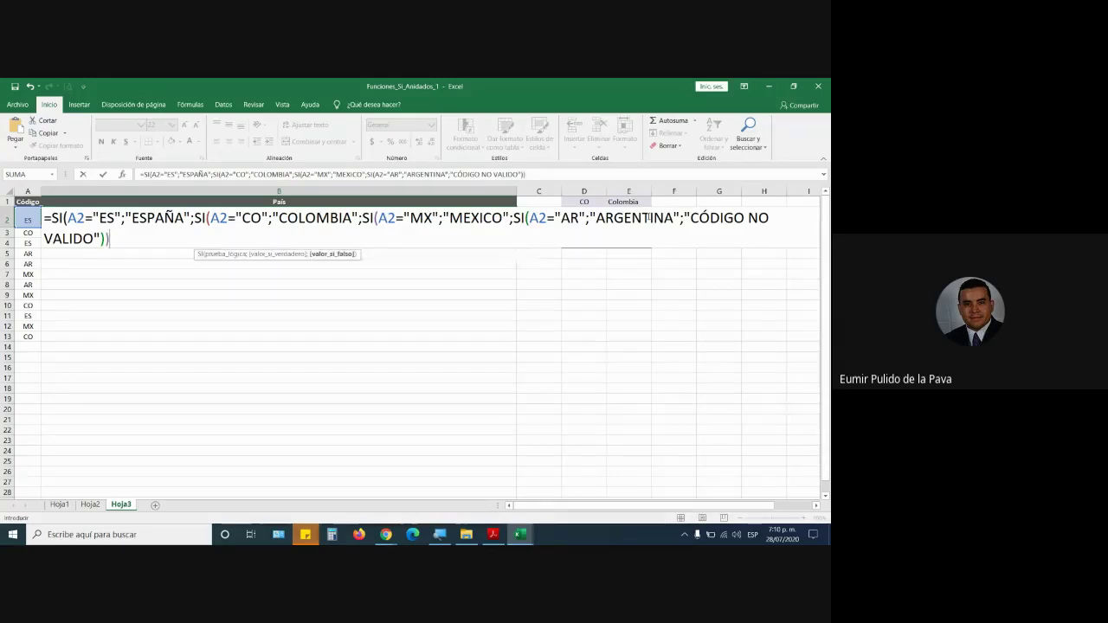
type(")")
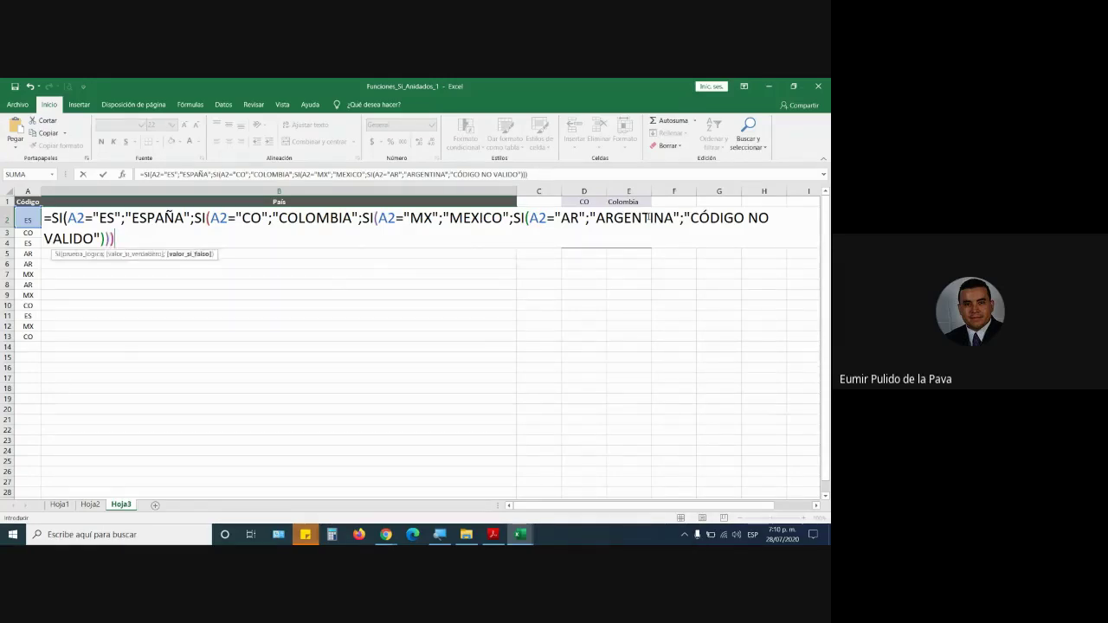
type(")=")
key("BackSpace")
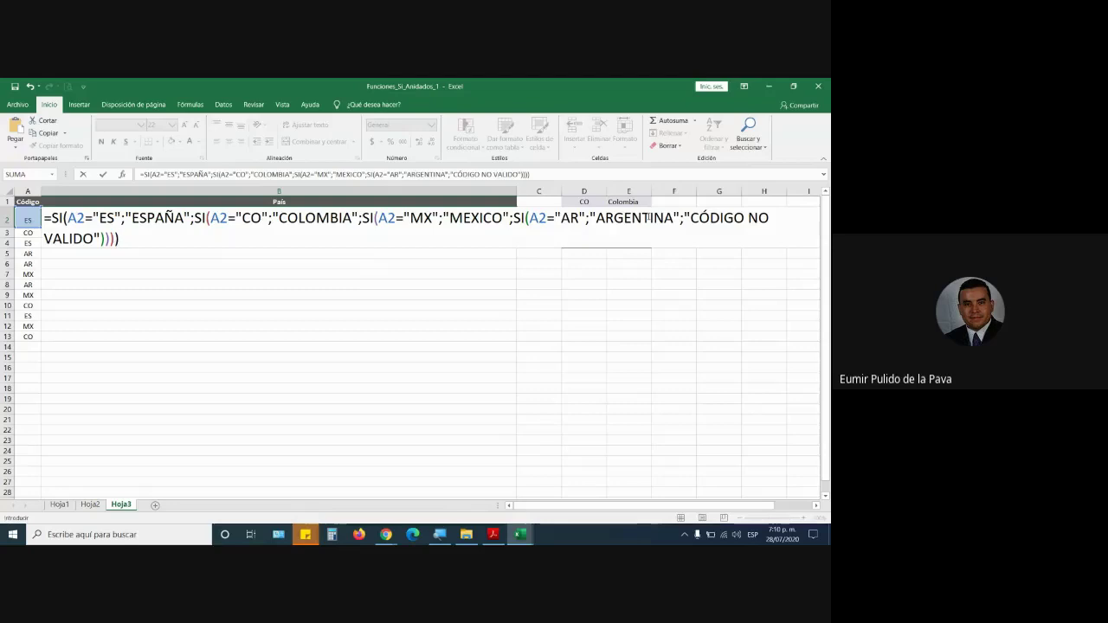
Step: Enter the formula, fill it down to B13, and set code A2 to CO
key("ctrl+Return")
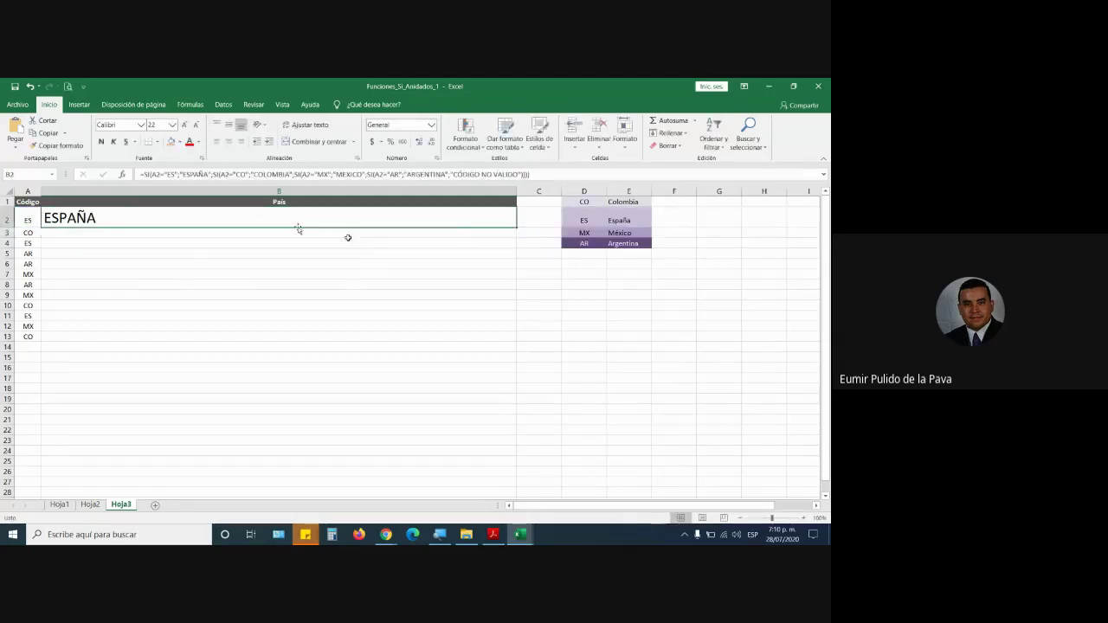
left_click_drag(517, 227, 511, 341)
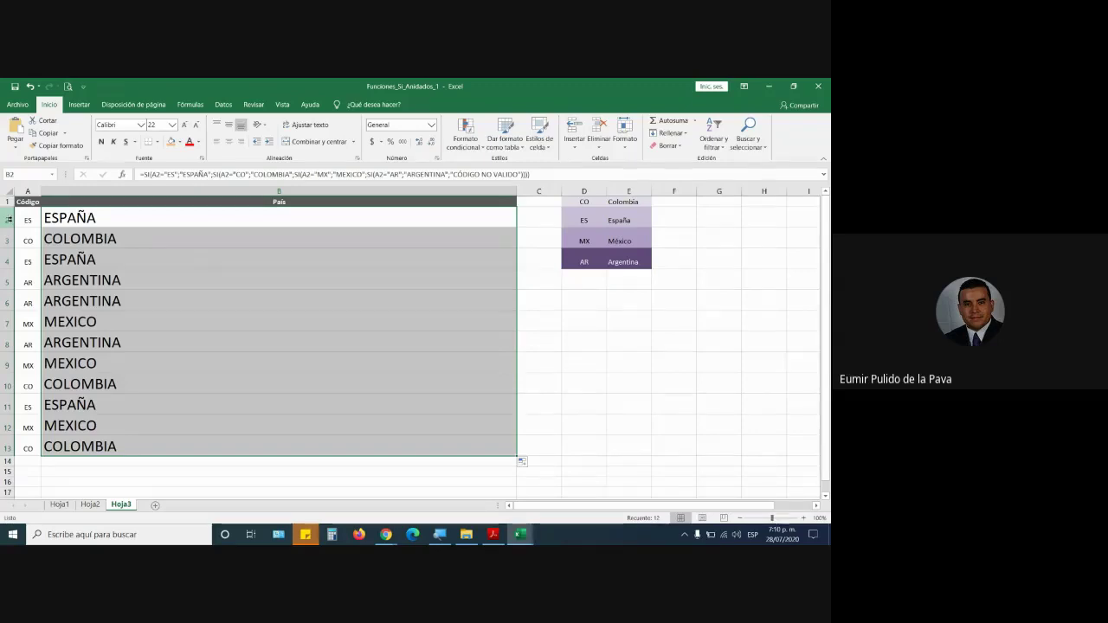
left_click(23, 224)
type("CO")
key("Return")
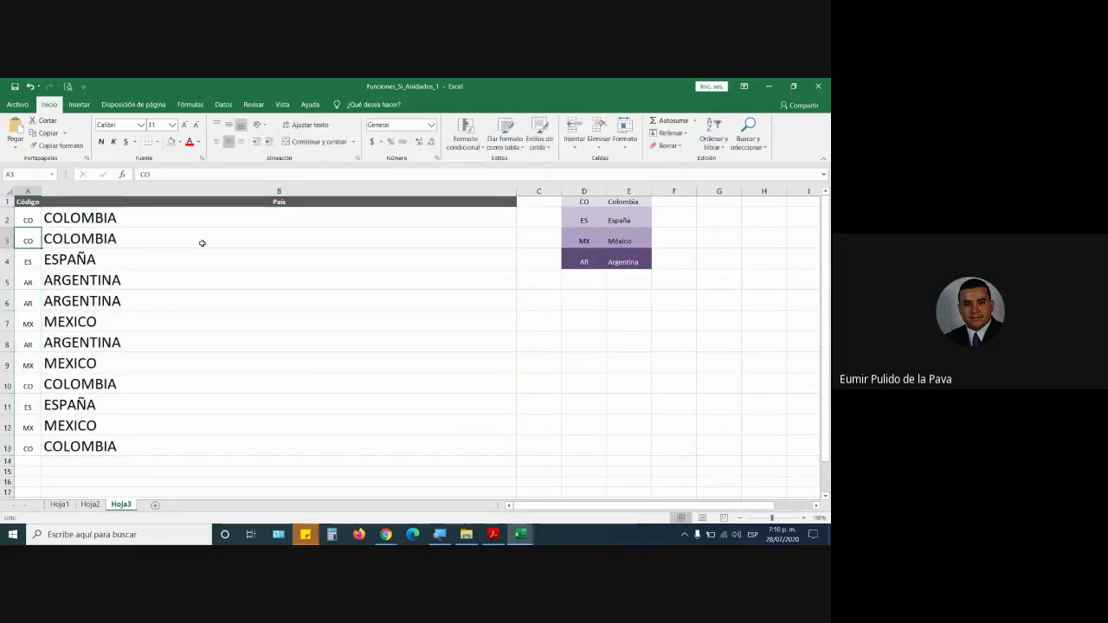
Step: Enter codes MX, AR, ES, ES and CO into A3 through A7
type("MX")
key("Return")
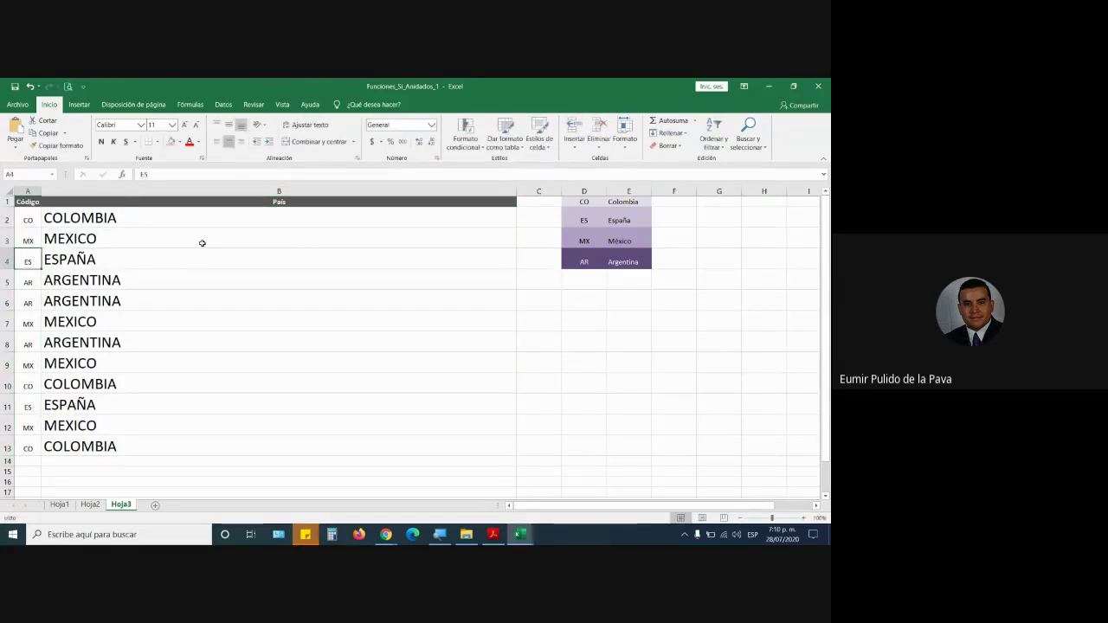
type("AR")
key("Return")
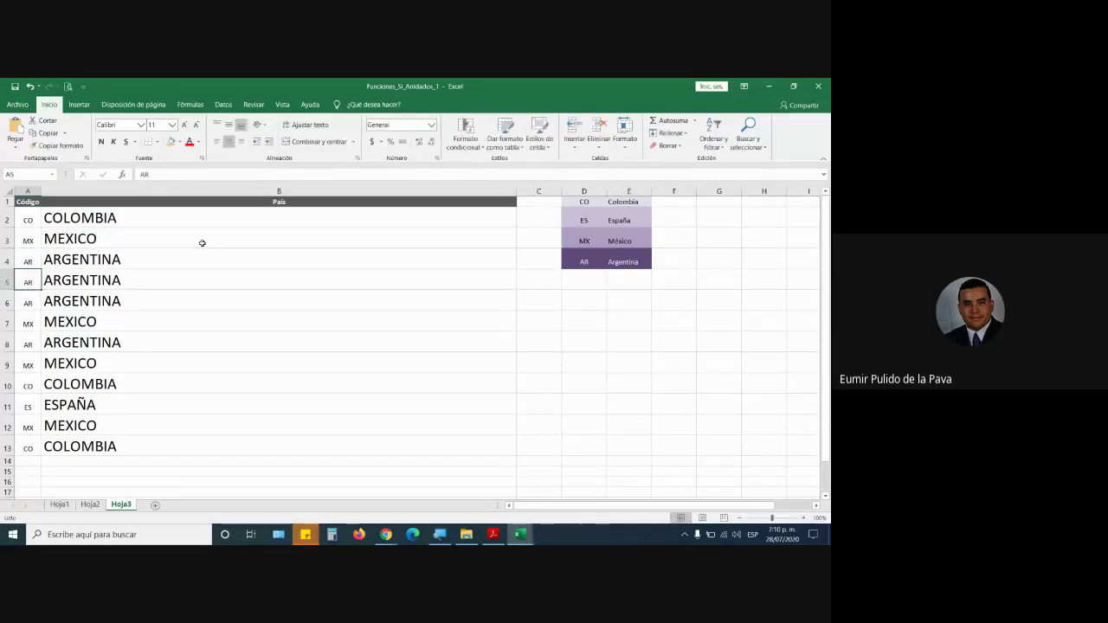
type("ES")
key("Return")
type("ES")
key("Return")
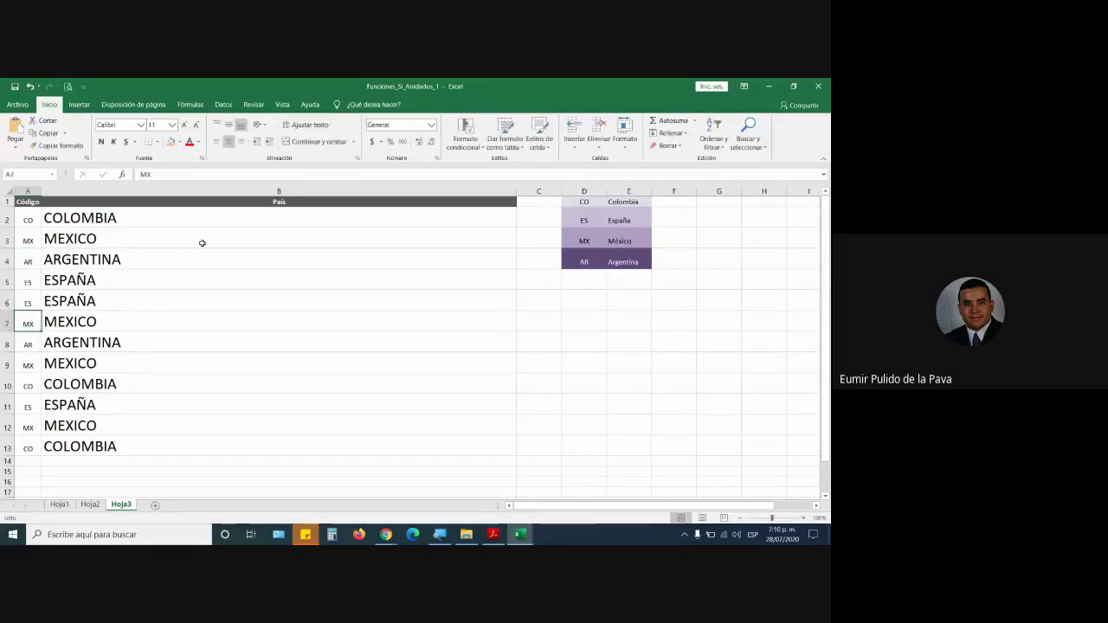
type("CO")
key("Return")
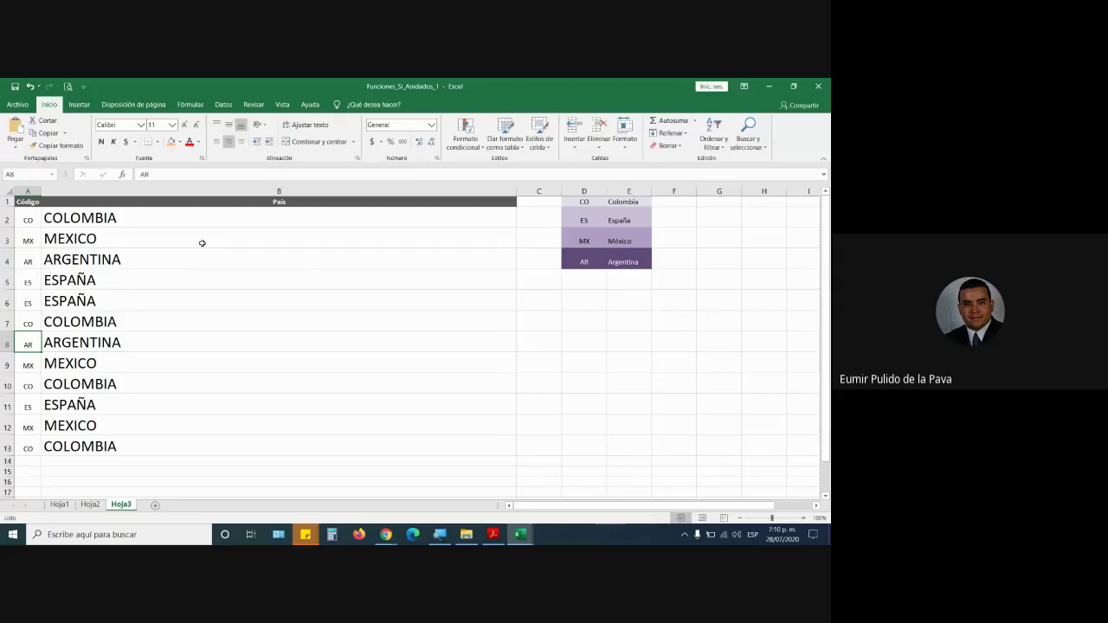
Step: Change code A2 to PE, leaving B2's formula untouched
double_click(269, 217)
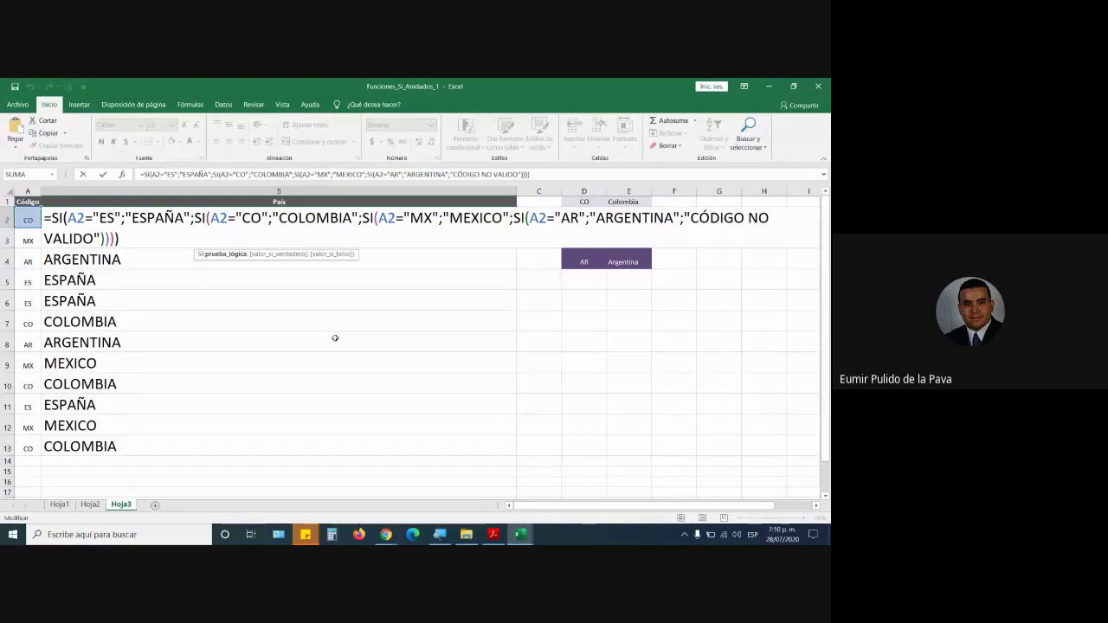
key("Return")
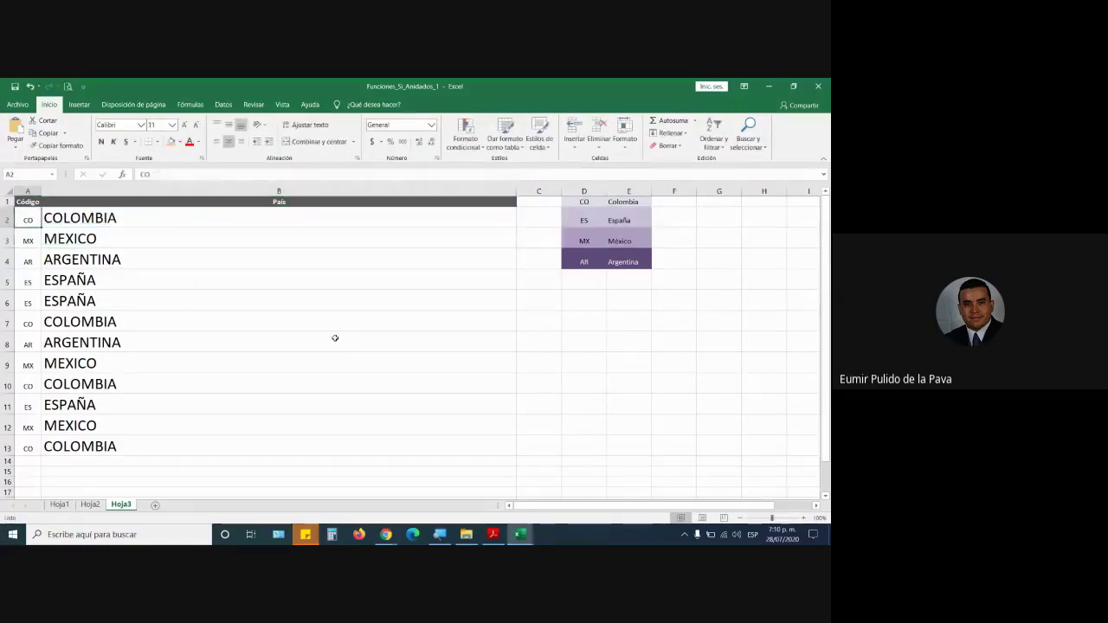
type("PE")
key("Return")
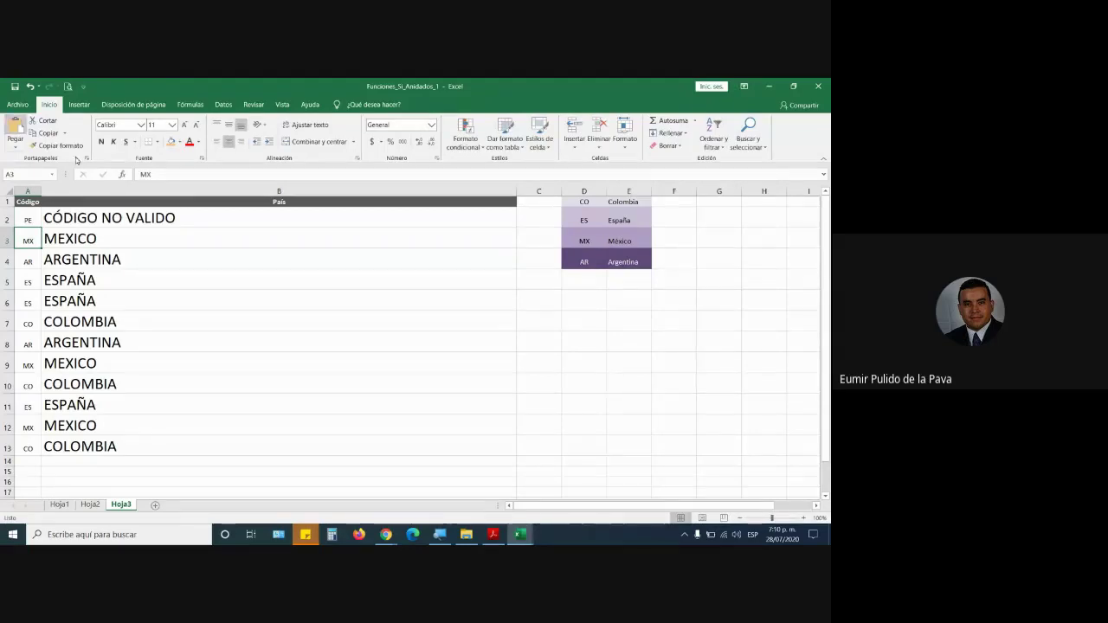
Step: Walk through B2's formula, highlighting the ES, CO and MX pairs and the fallback text
left_click(134, 218)
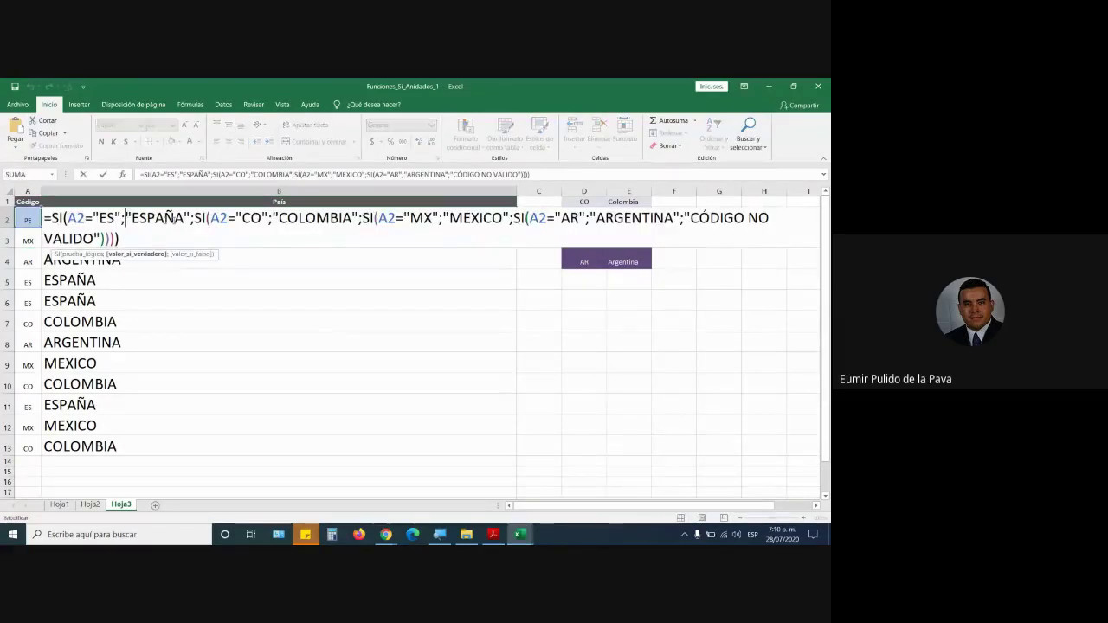
double_click(128, 218)
left_click_drag(685, 218, 96, 239)
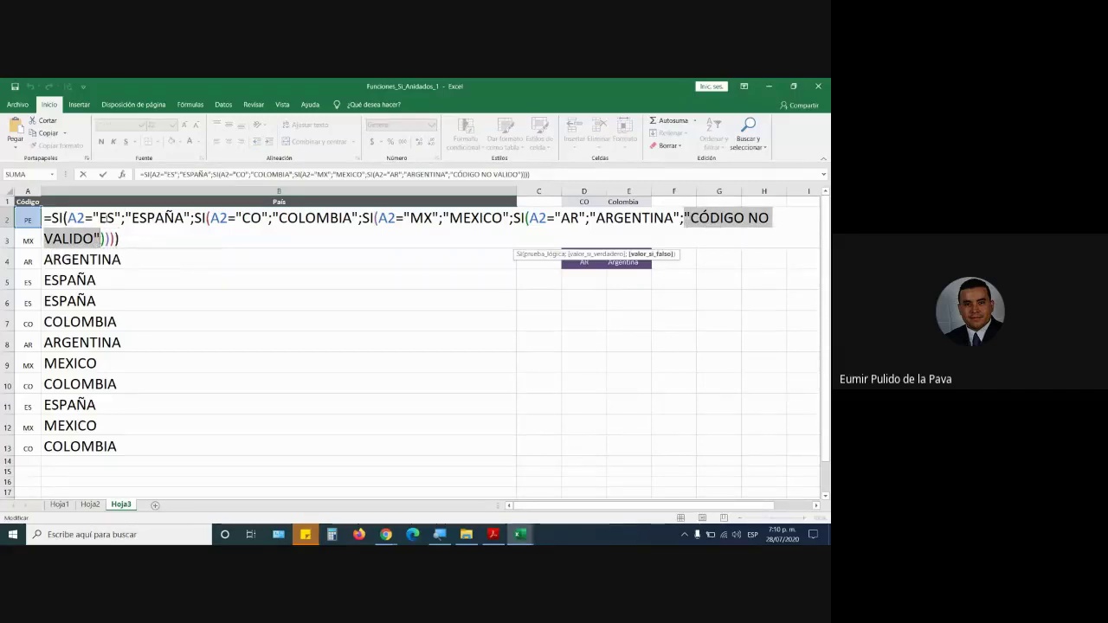
left_click_drag(99, 218, 176, 218)
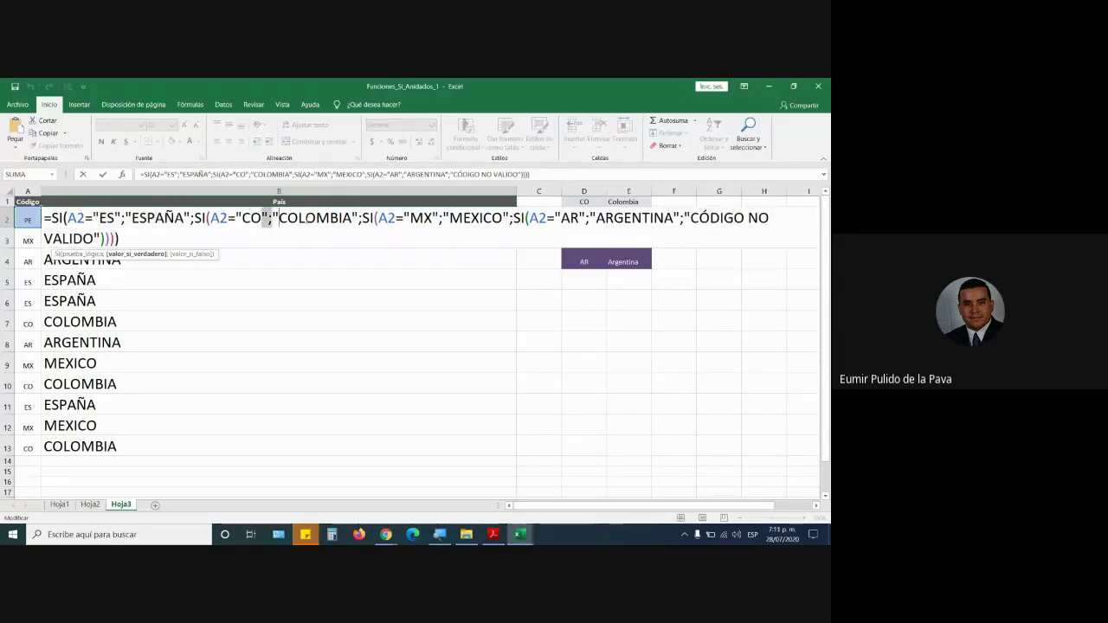
left_click_drag(265, 218, 341, 218)
left_click(341, 218)
left_click_drag(423, 218, 464, 218)
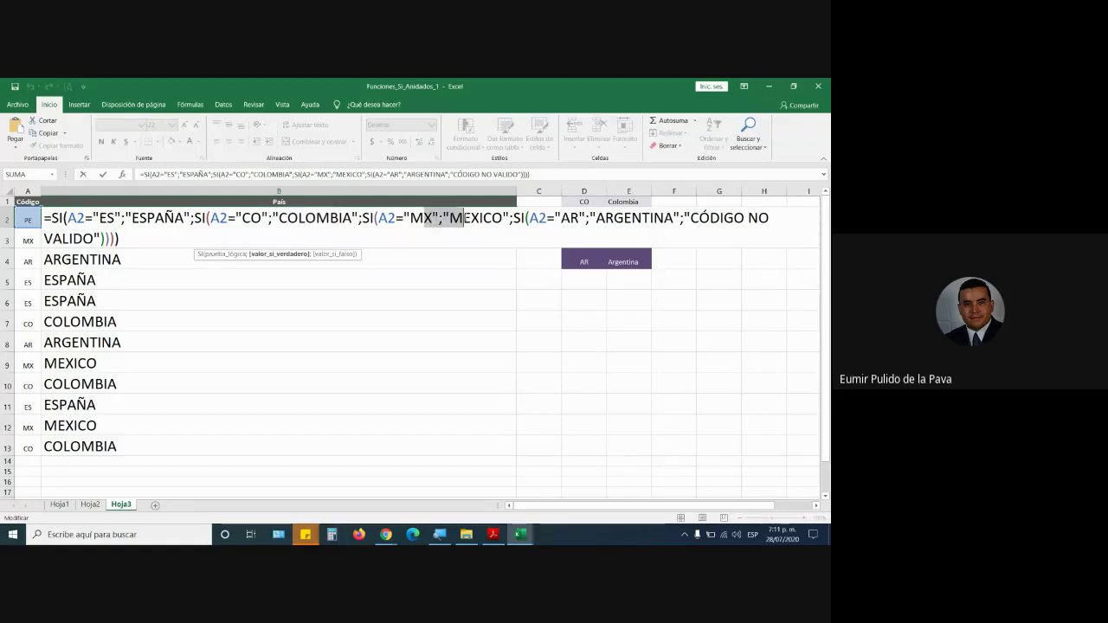
mouse_move(578, 218)
left_mouse_down()
mouse_move(651, 218)
mouse_move(120, 239)
left_mouse_up()
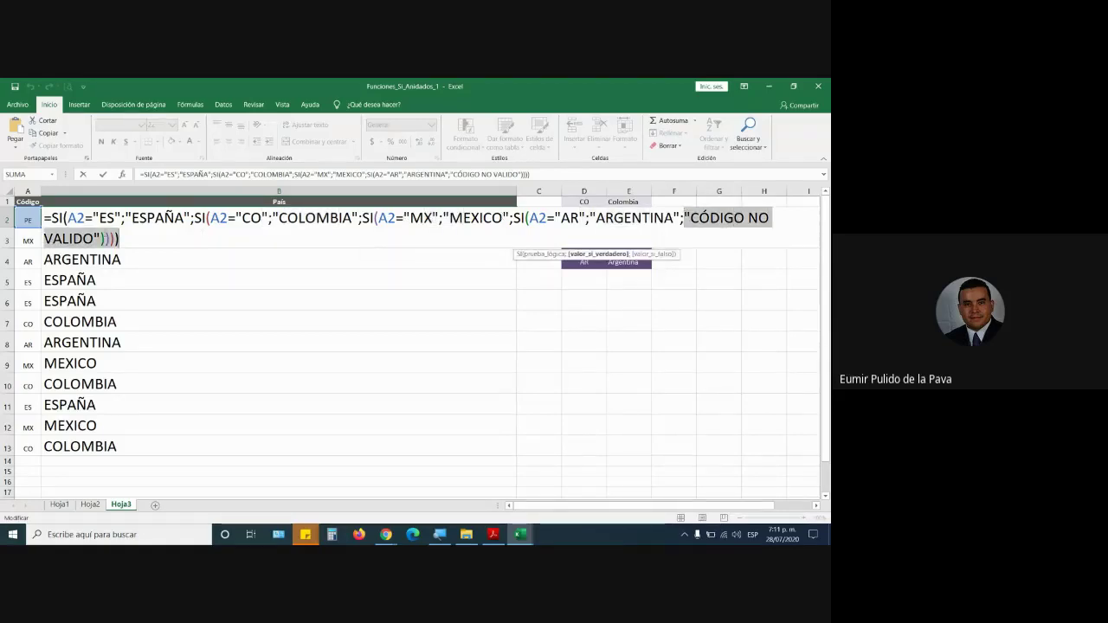
left_click(123, 238)
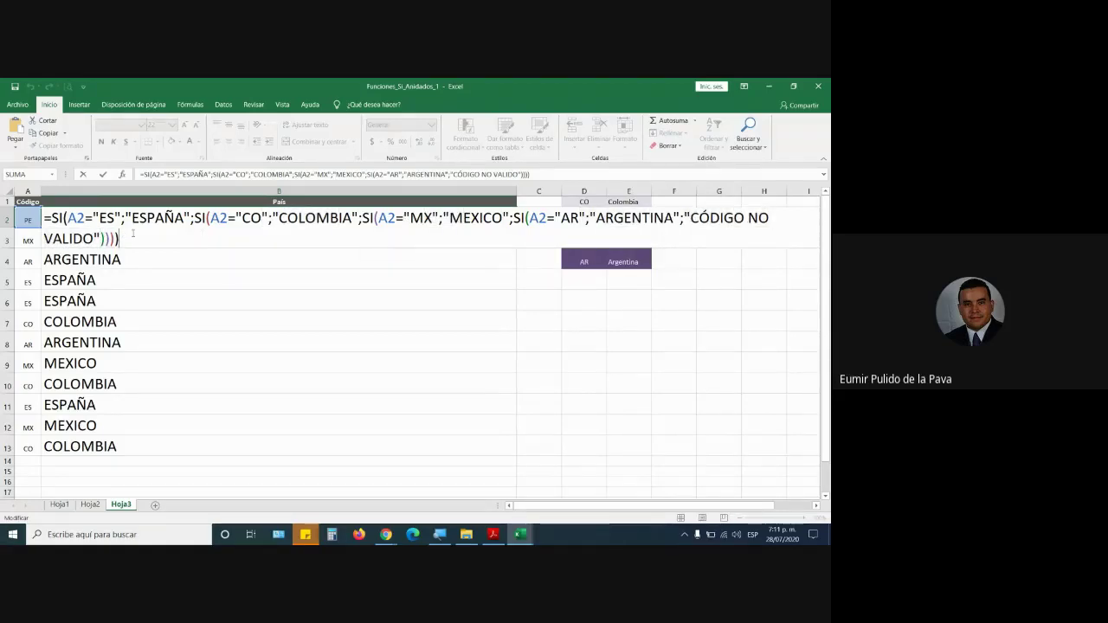
key("Return")
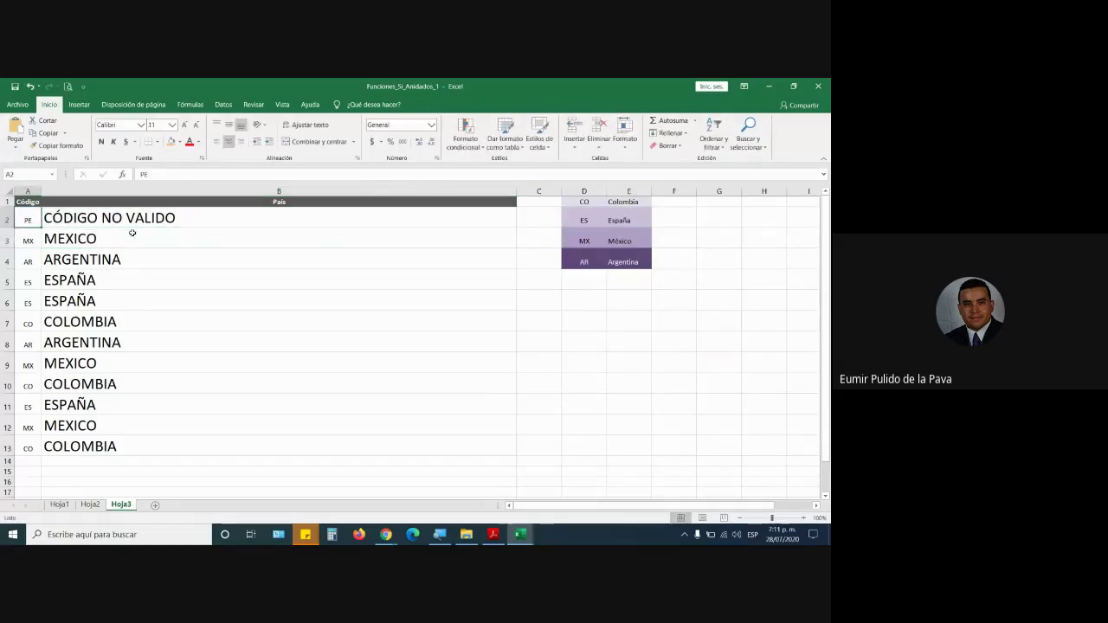
Step: Set A2 to US, then A3 to CH and correct it to CO
type("US")
key("Return")
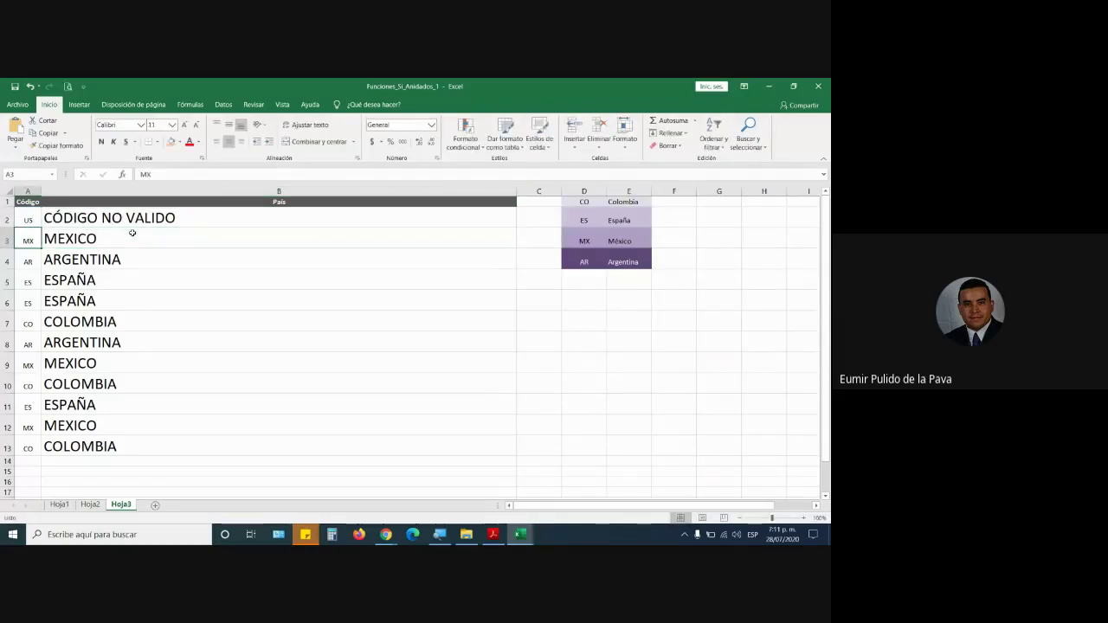
type("CH")
key("Return")
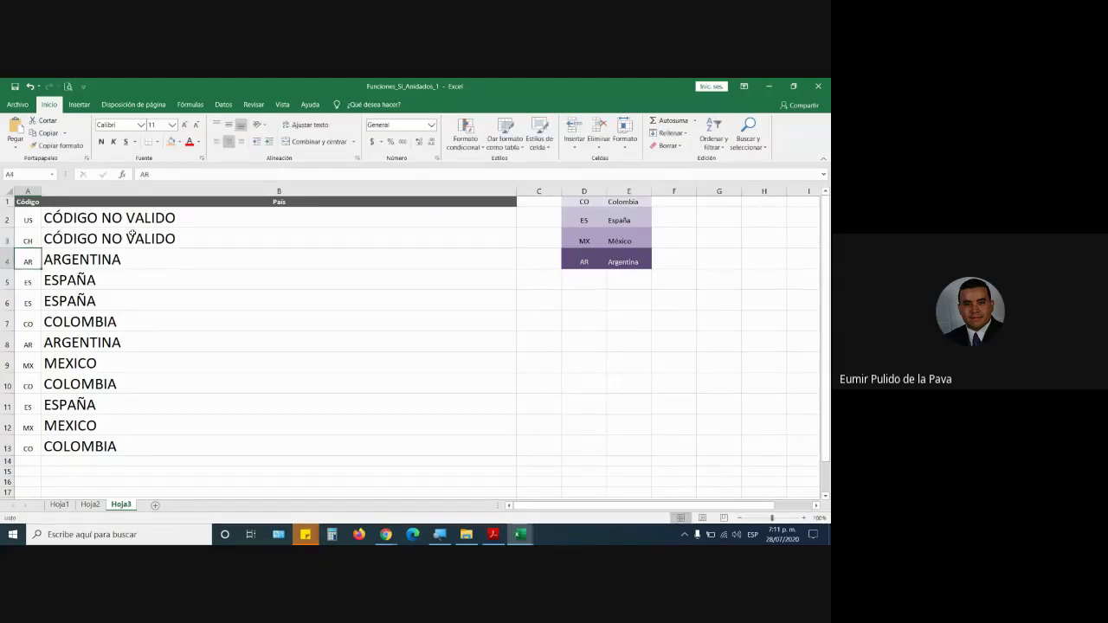
key("Up")
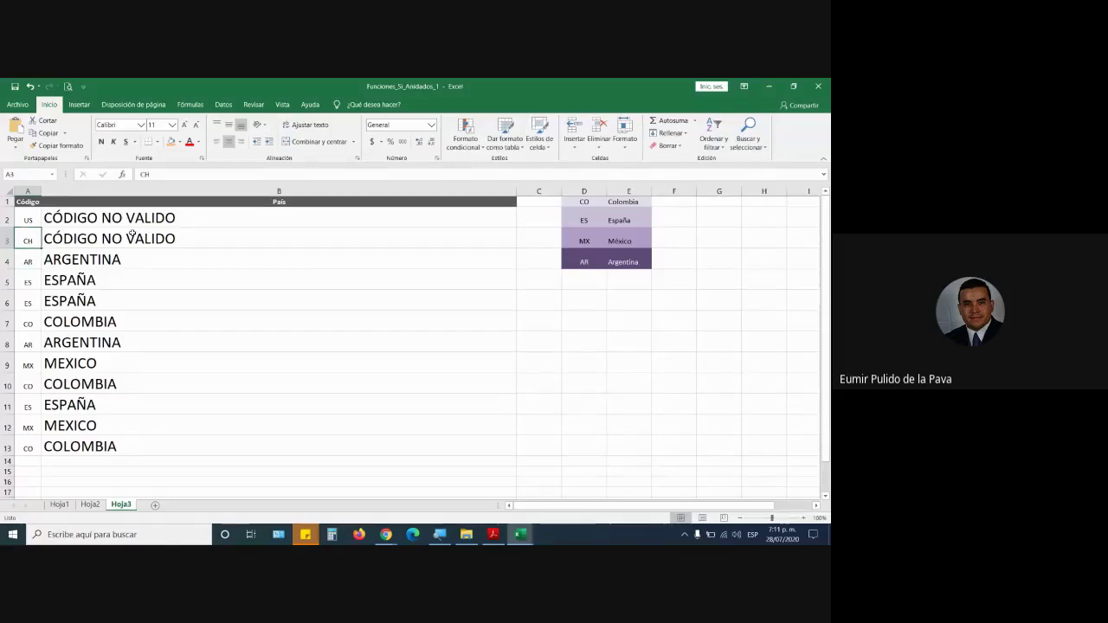
type("CO")
key("Return")
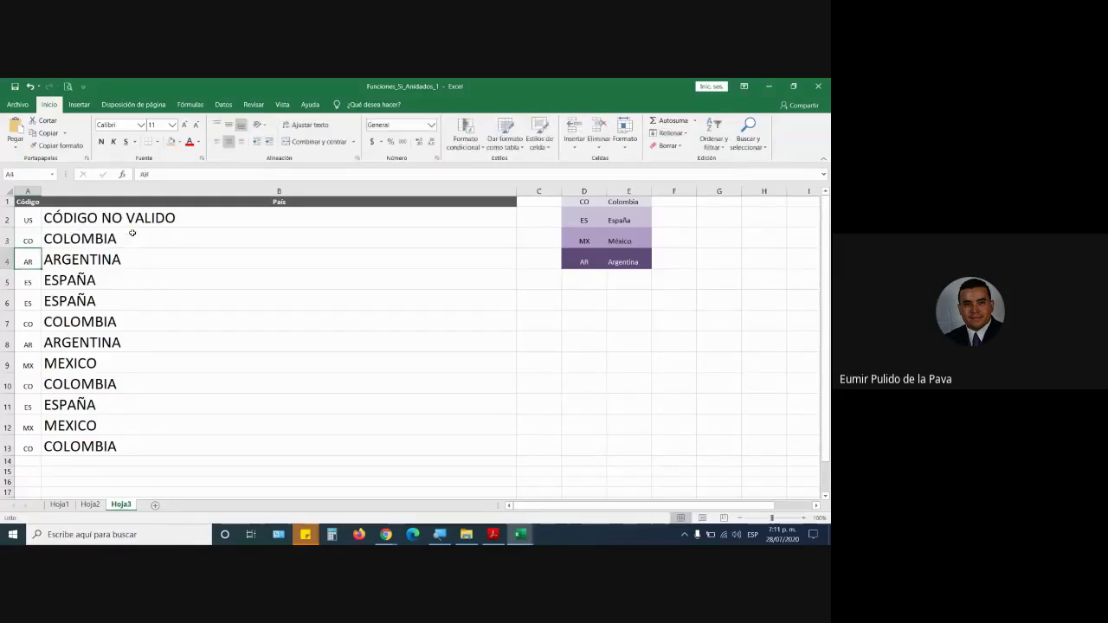
Step: Inspect the CO condition inside B2's nested SI formula without changing it
left_click(131, 232)
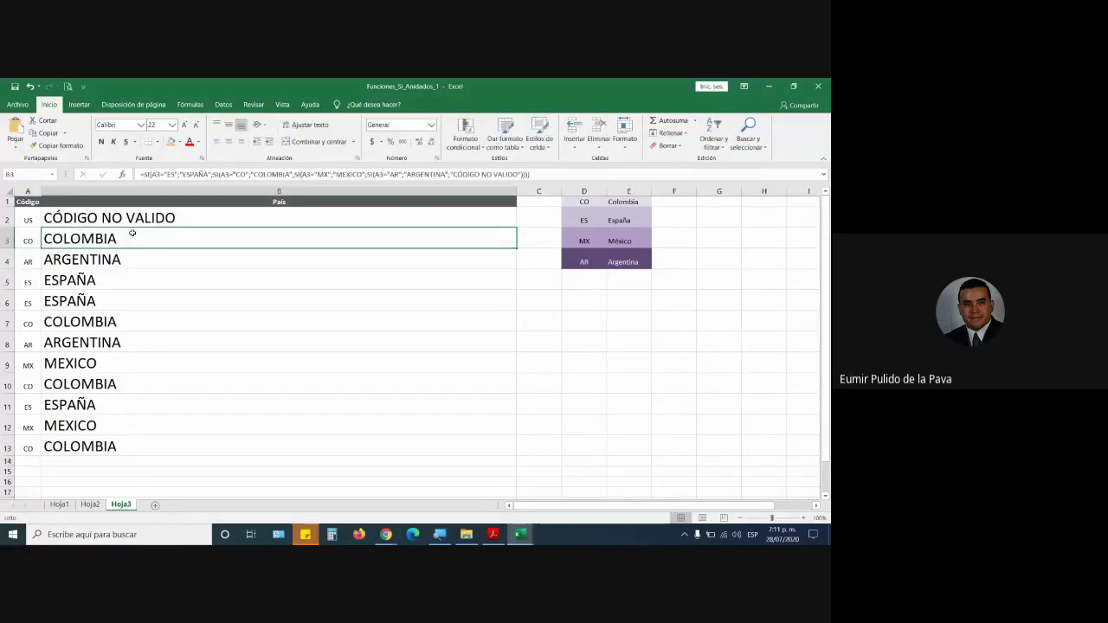
double_click(291, 219)
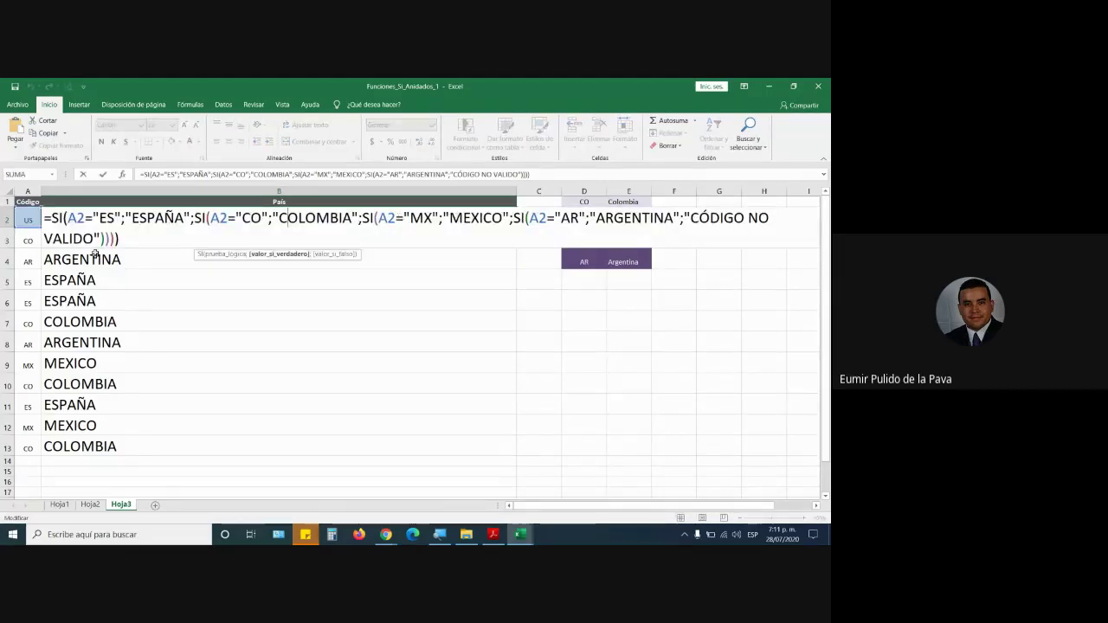
left_click_drag(93, 218, 261, 218)
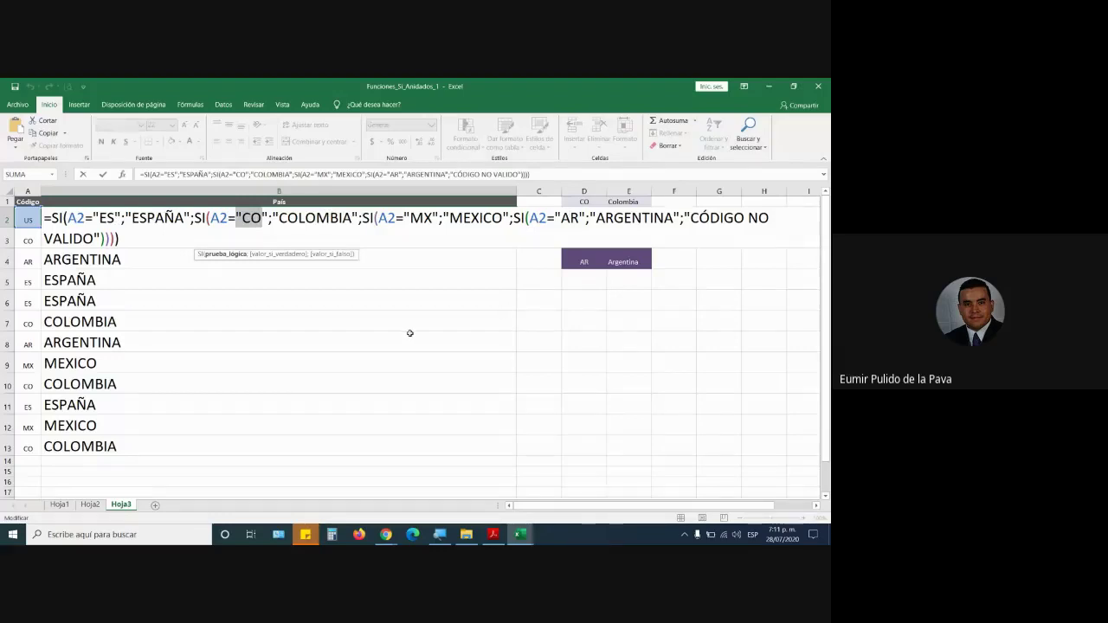
key("Return")
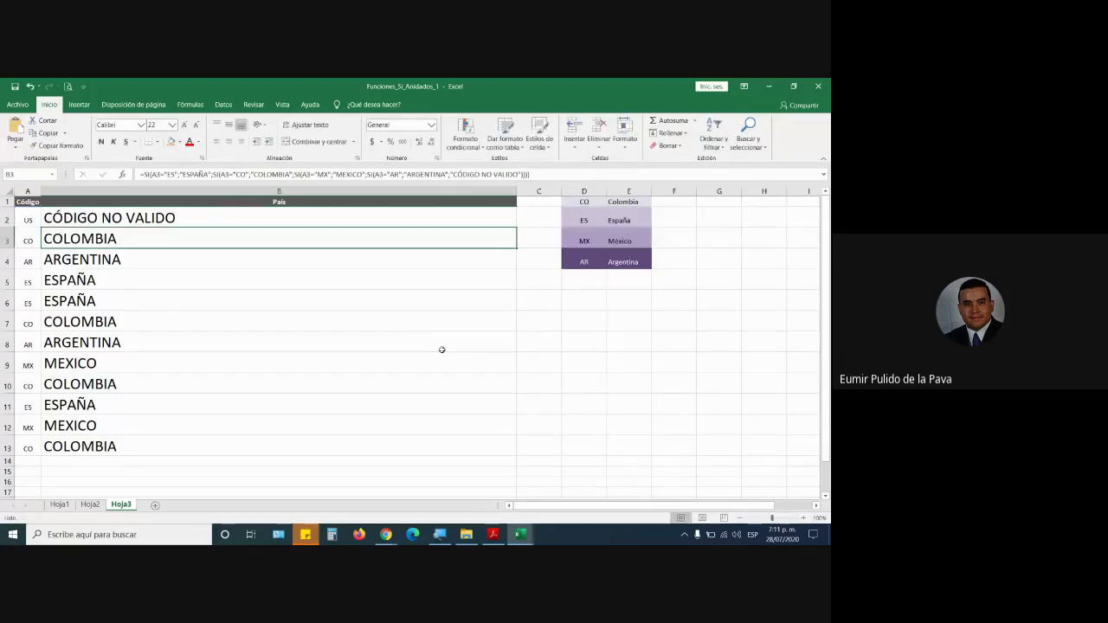
Step: Move the four-country code table from D1:E4 down to B15:C18
left_click_drag(584, 202, 645, 262)
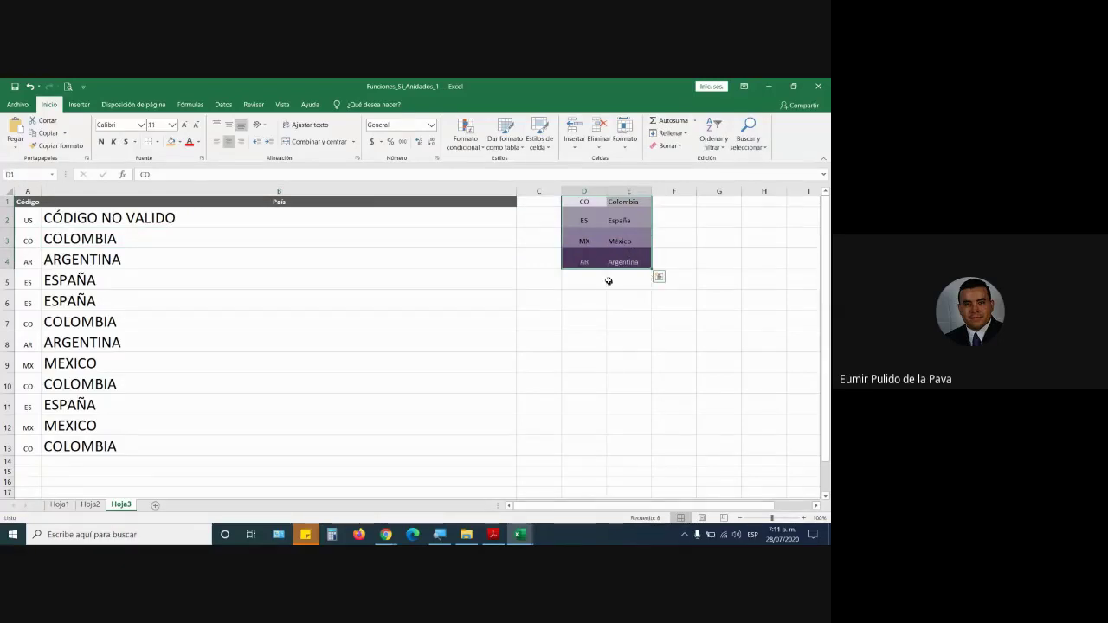
left_click_drag(593, 270, 261, 463)
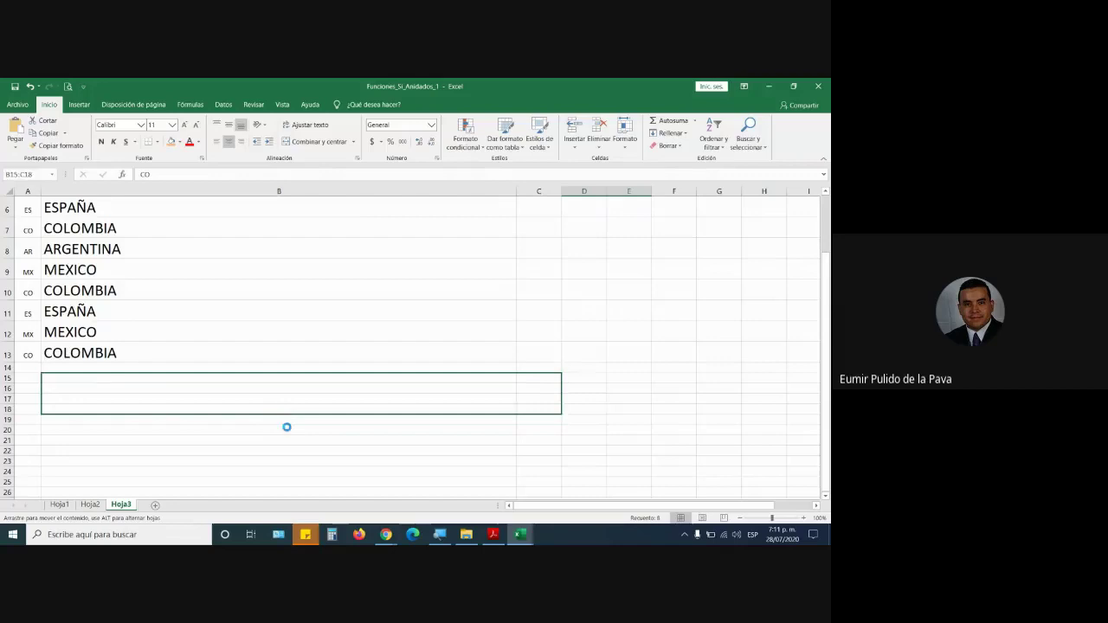
left_click_drag(261, 463, 286, 415)
left_click(369, 411)
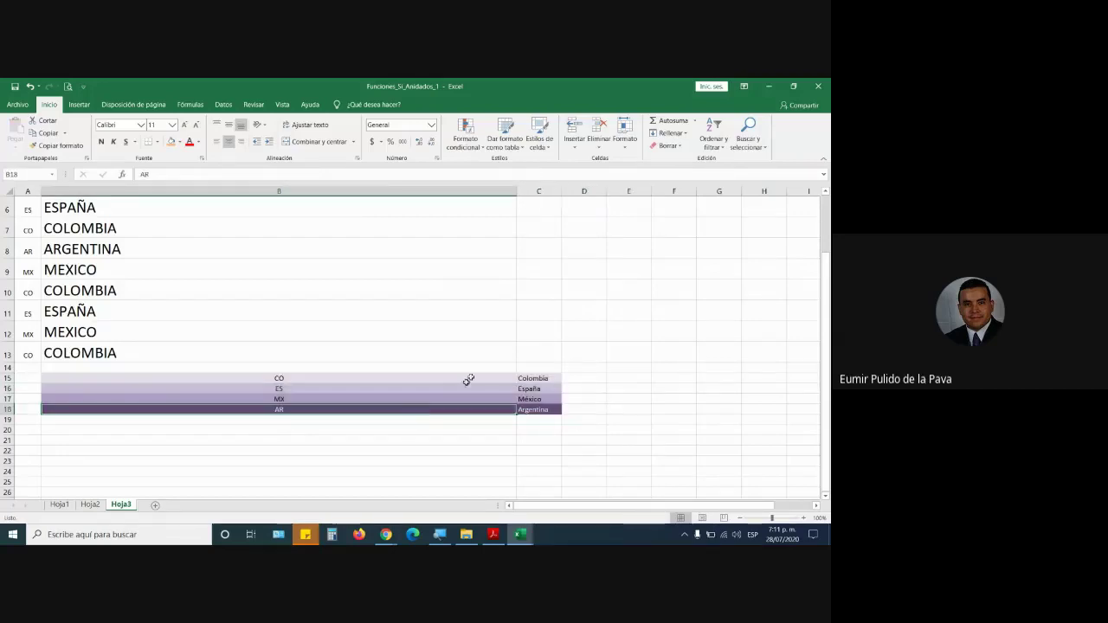
Step: Auto-fit column B, copy B2's formatting onto C2, and widen column C
scroll(483, 212, "up", 2)
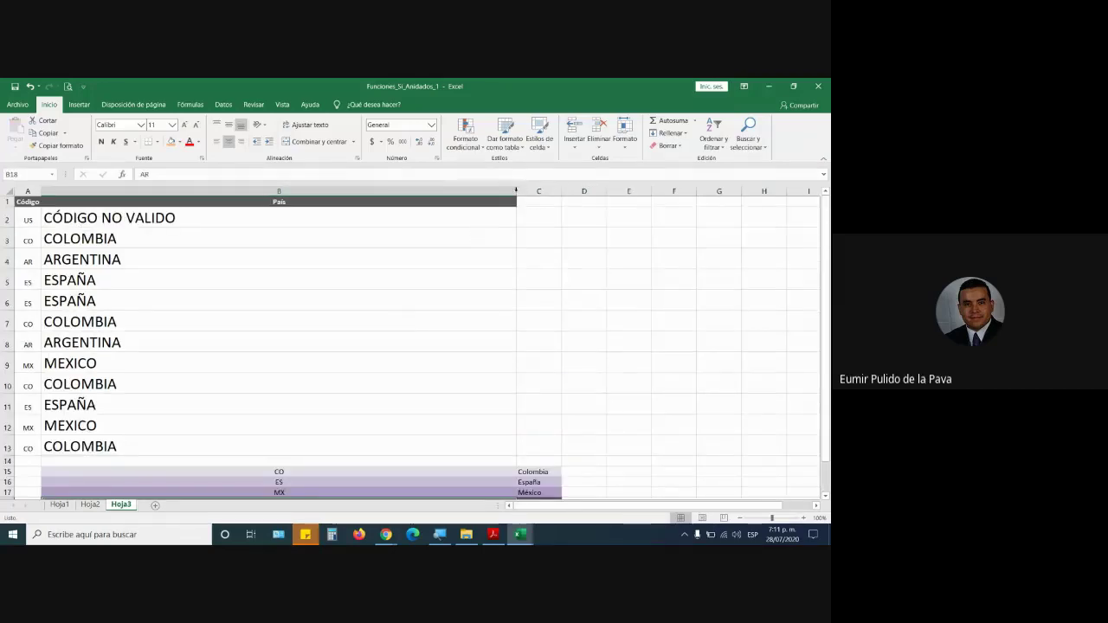
double_click(516, 190)
left_click(104, 321)
left_click(104, 218)
left_click(56, 146)
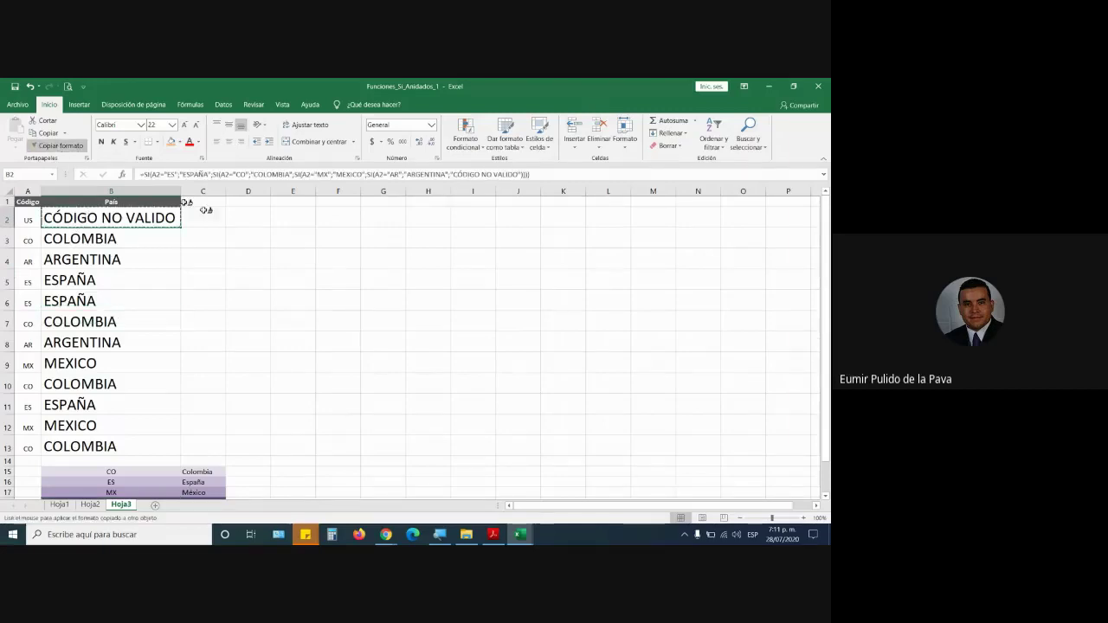
left_click(206, 214)
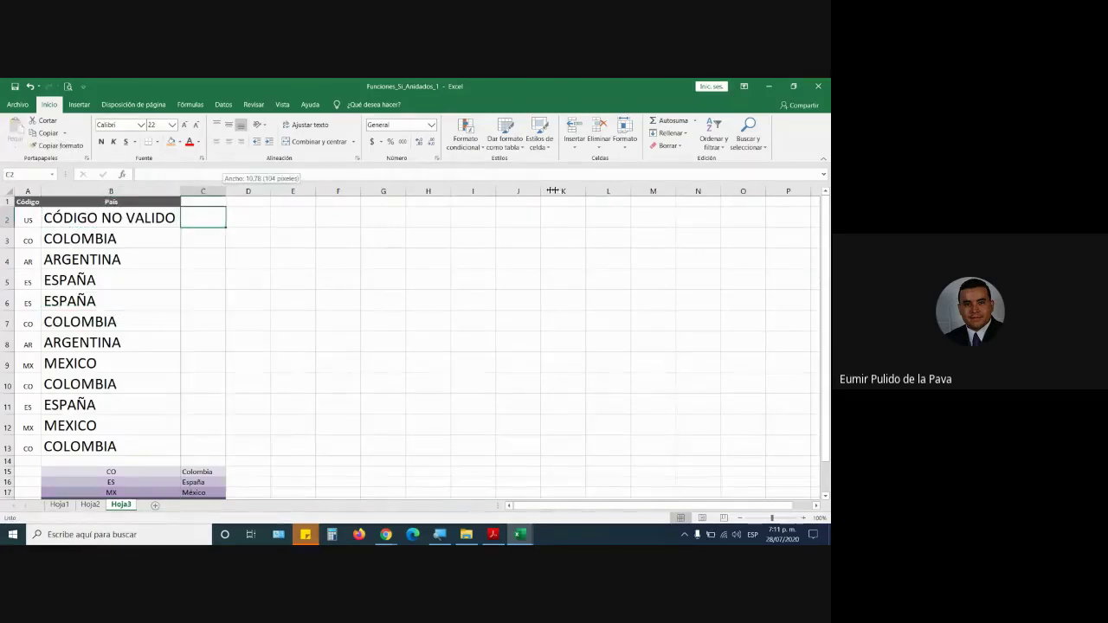
left_click_drag(552, 191, 673, 191)
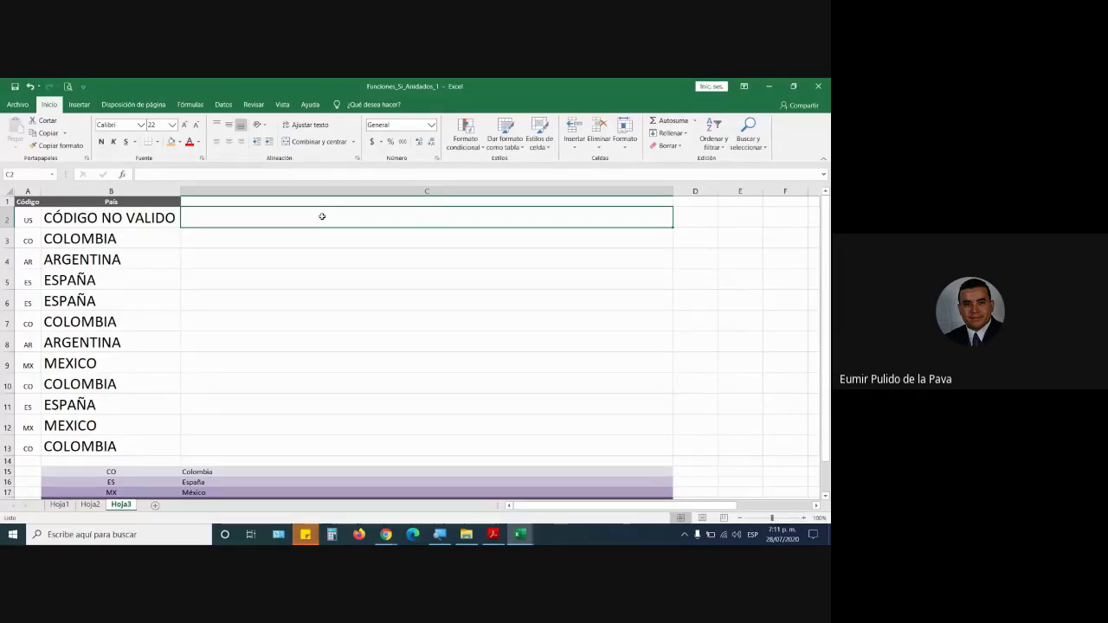
Step: Start C2's formula =SI(A2=B$15;C$15; using row-locked references
type("=SI(")
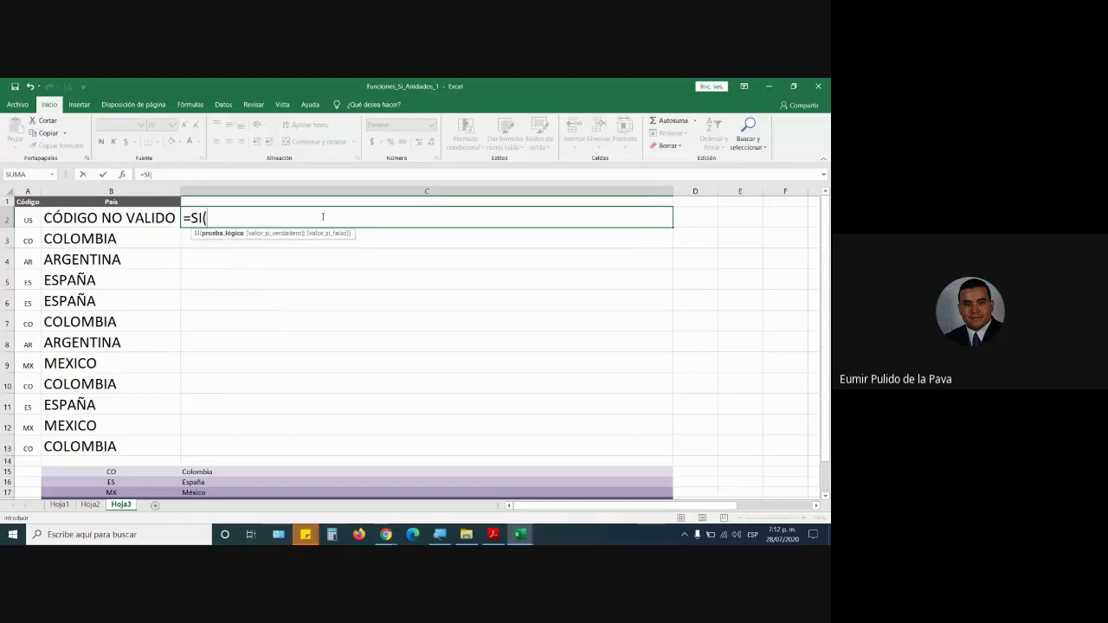
left_click(28, 220)
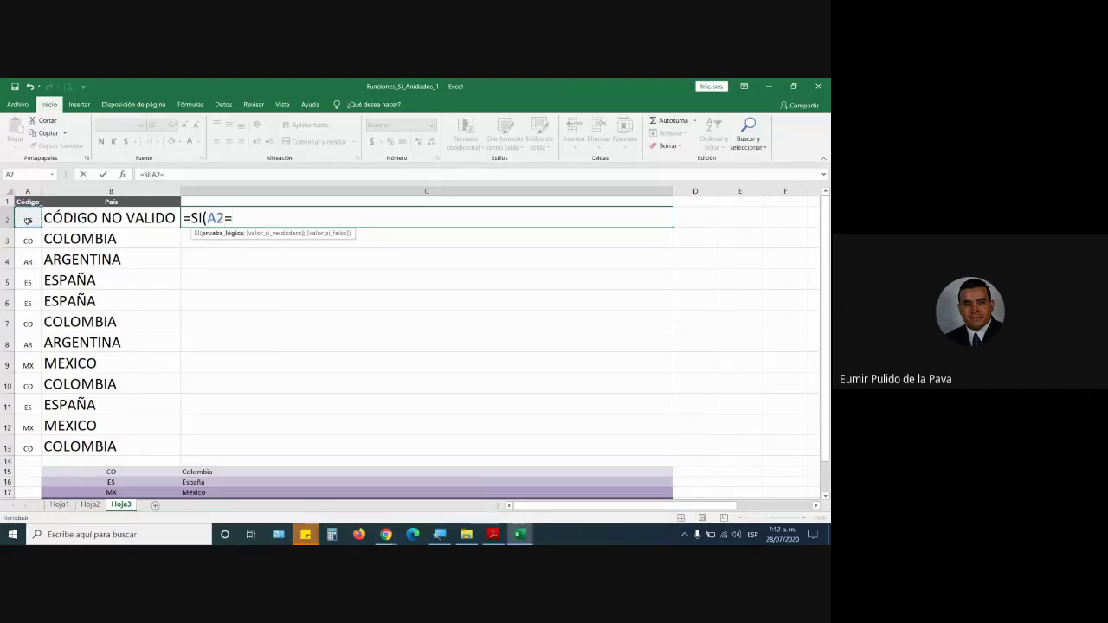
left_click(111, 471)
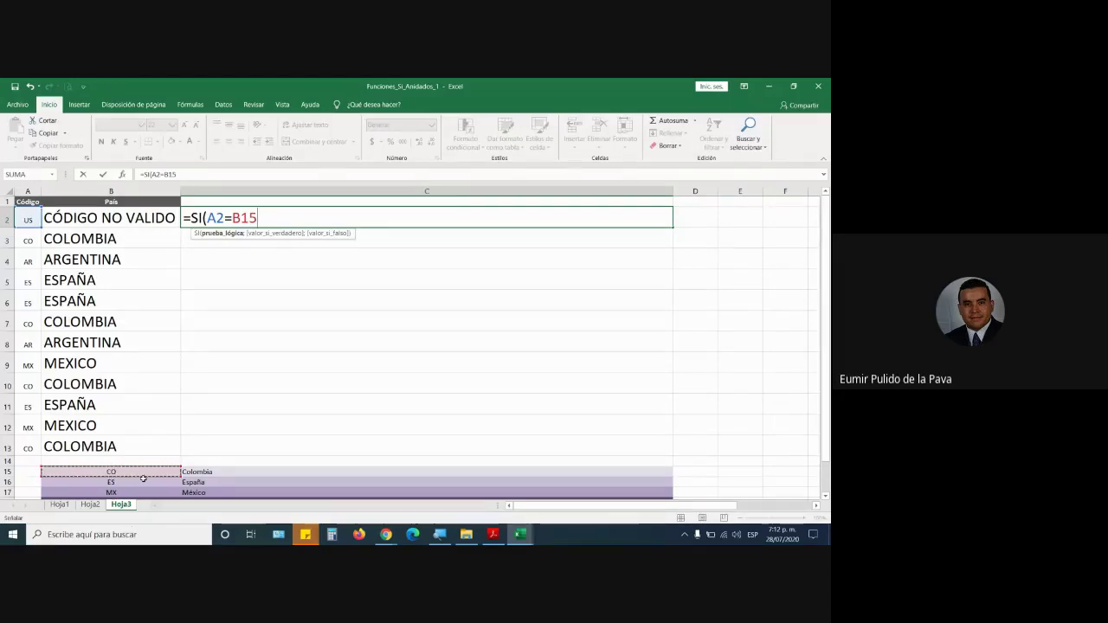
key("F4")
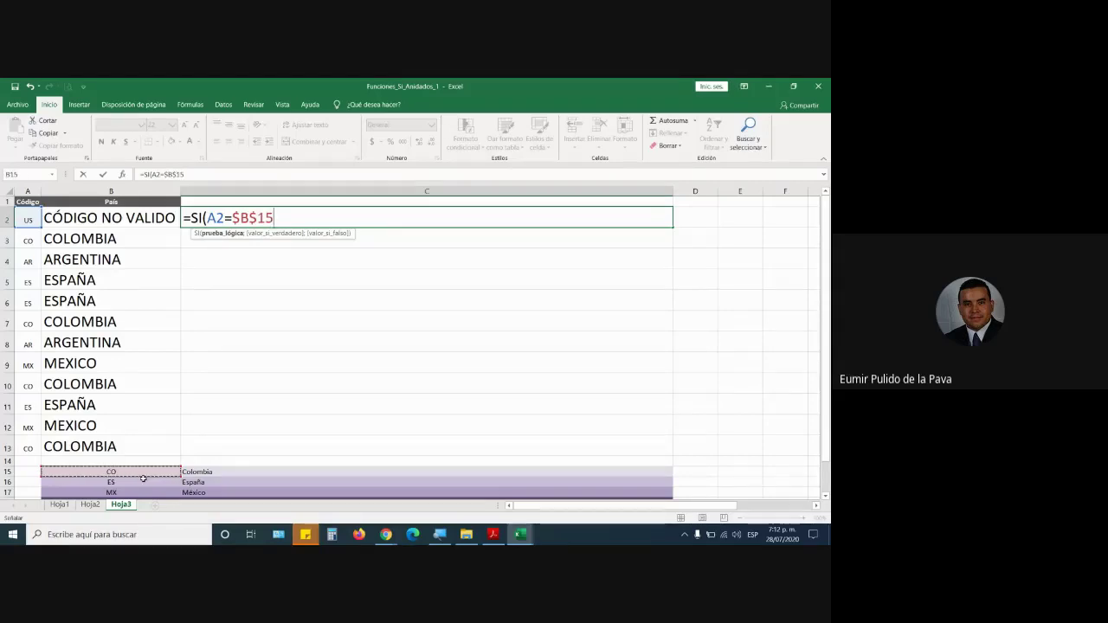
key("F4")
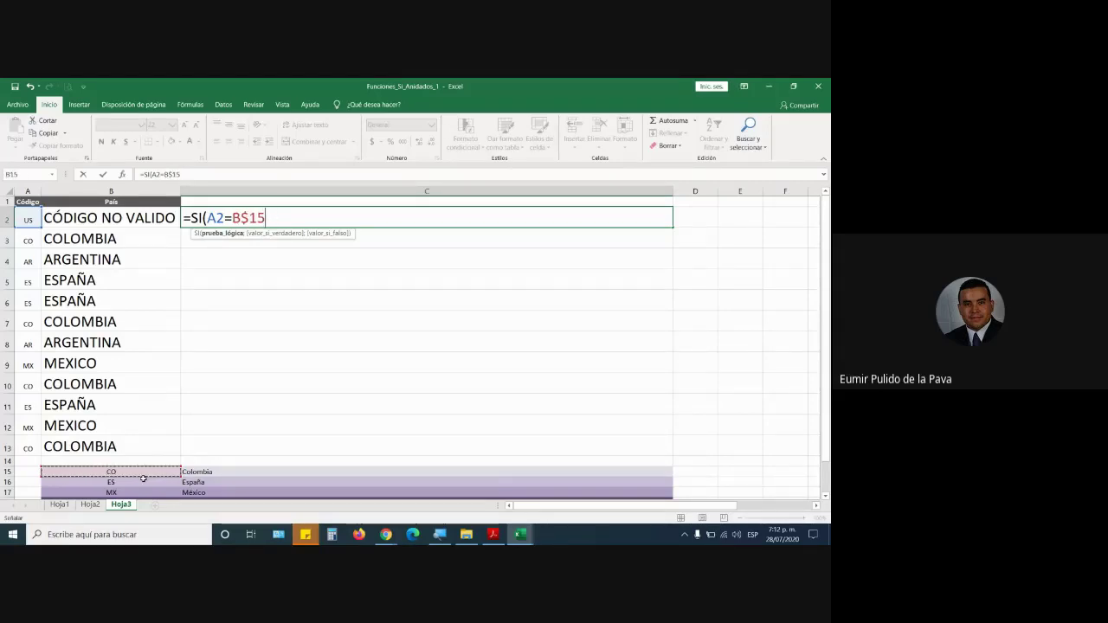
type(";")
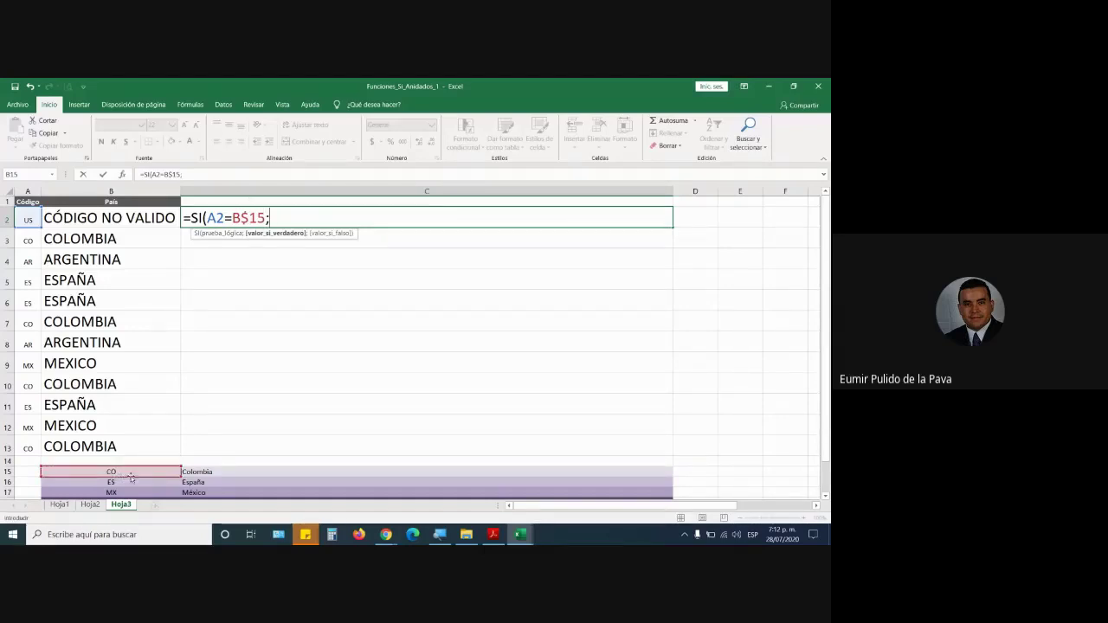
left_click(217, 472)
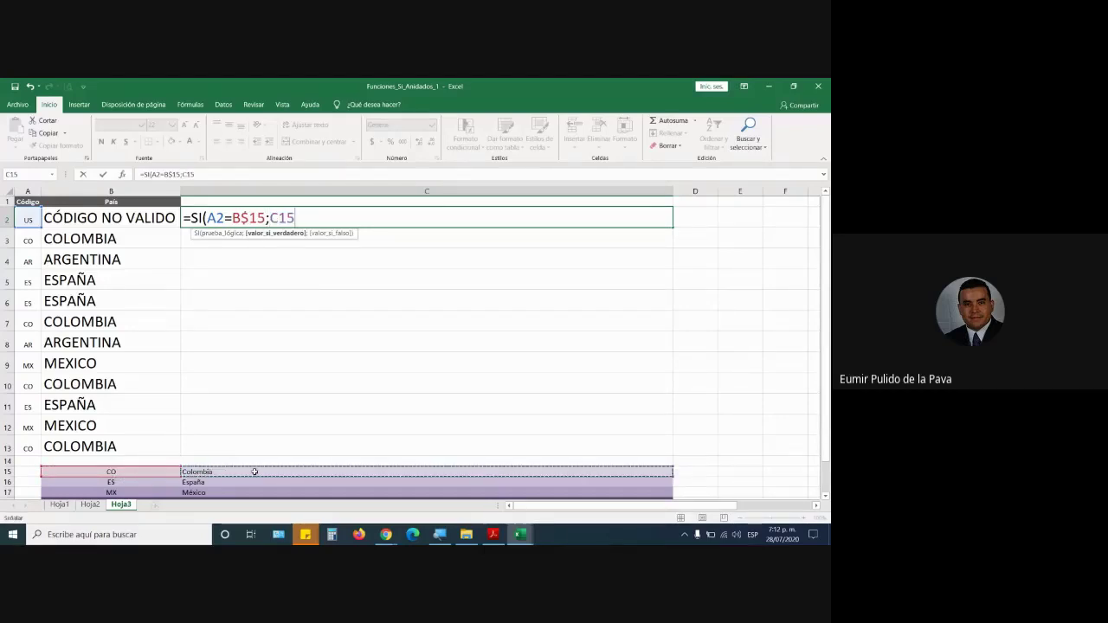
key("F4")
key("F4")
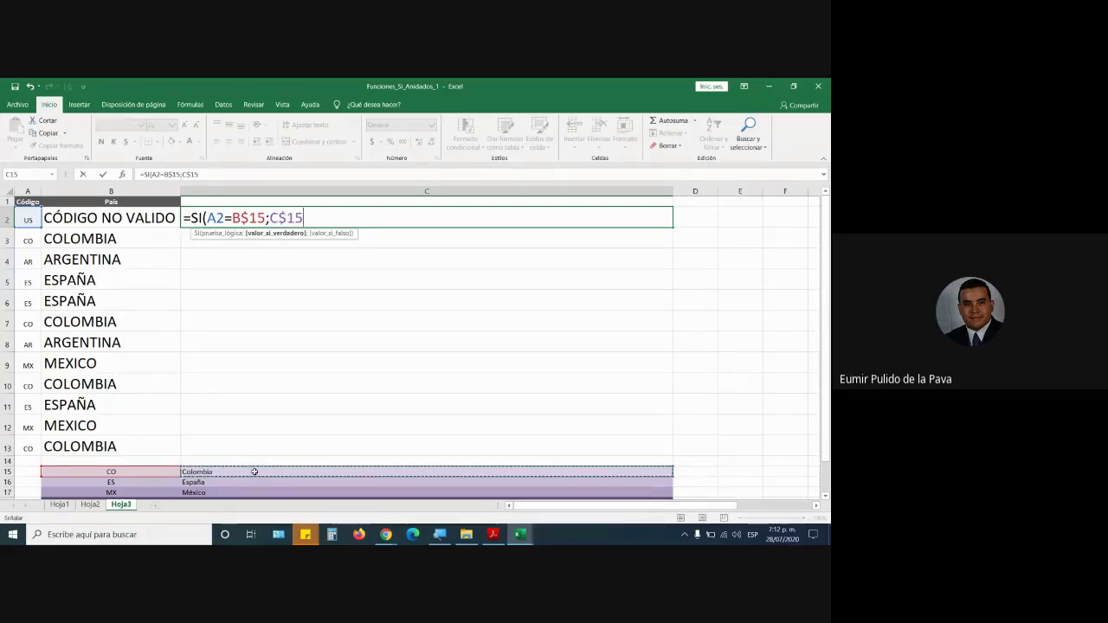
Step: Add the nested test SI(A2=B$16;C$16; for the second country
type(";SI")
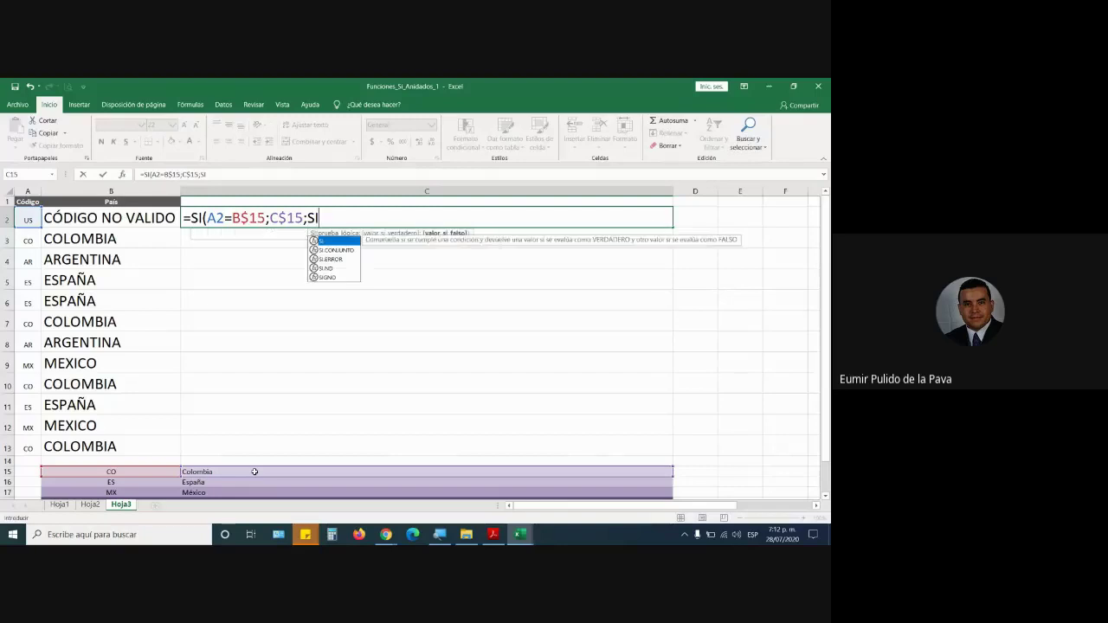
type("(")
left_click(27, 219)
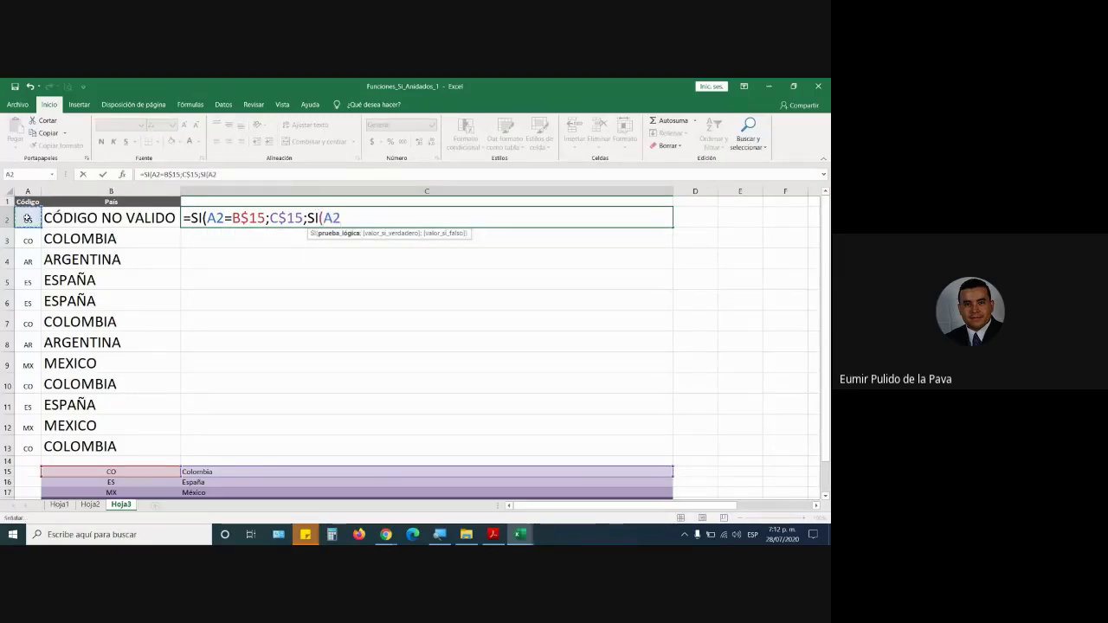
type("=")
left_click(111, 482)
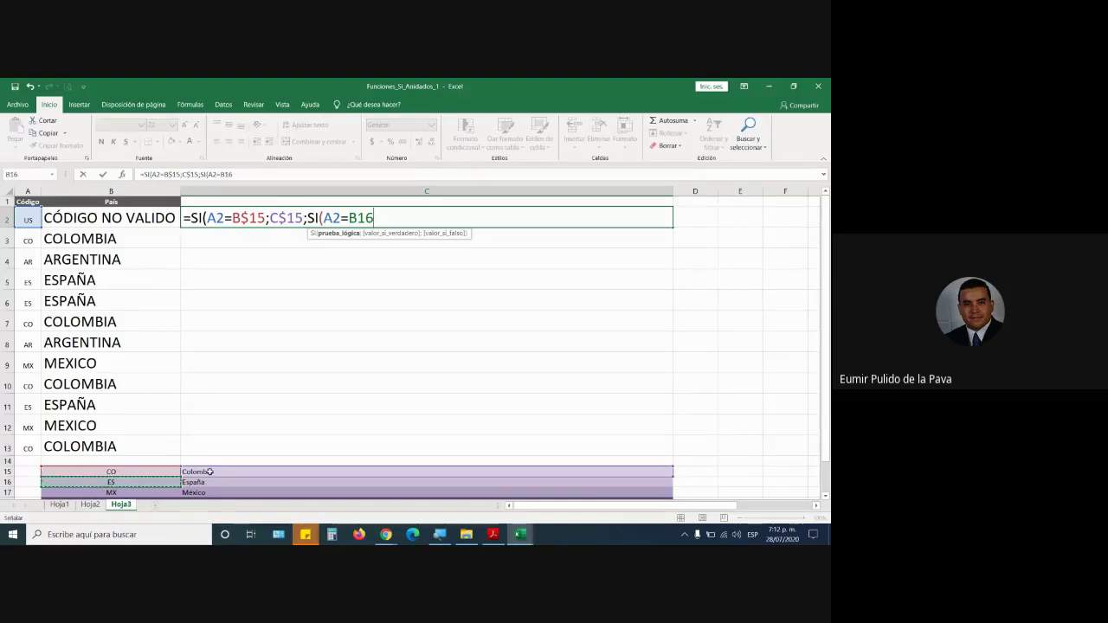
key("F4")
key("F4")
type("$16;")
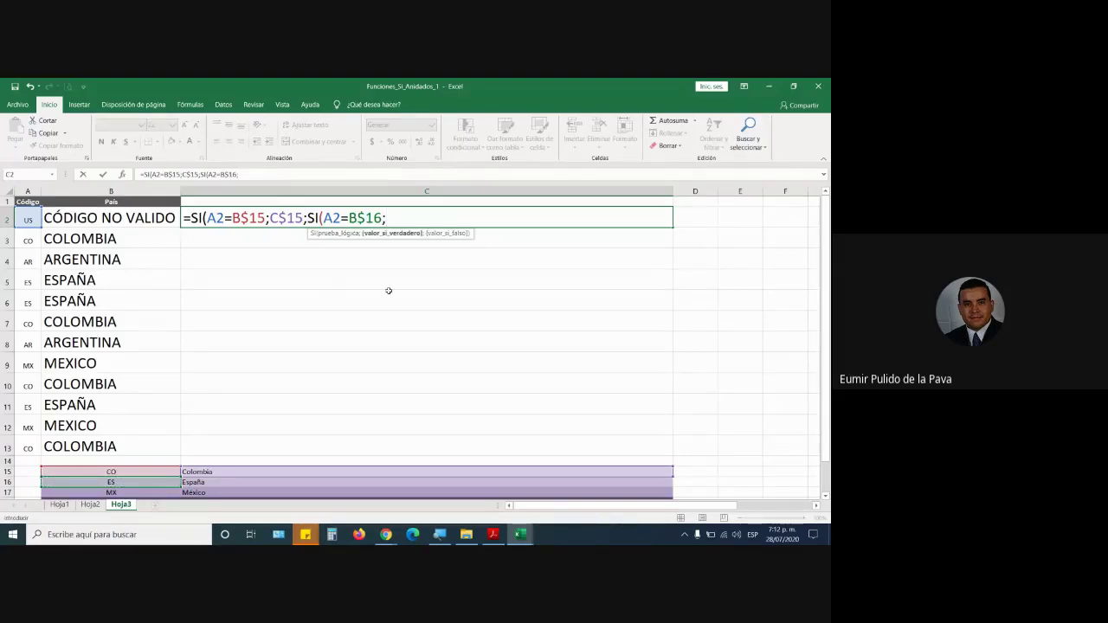
left_click(272, 482)
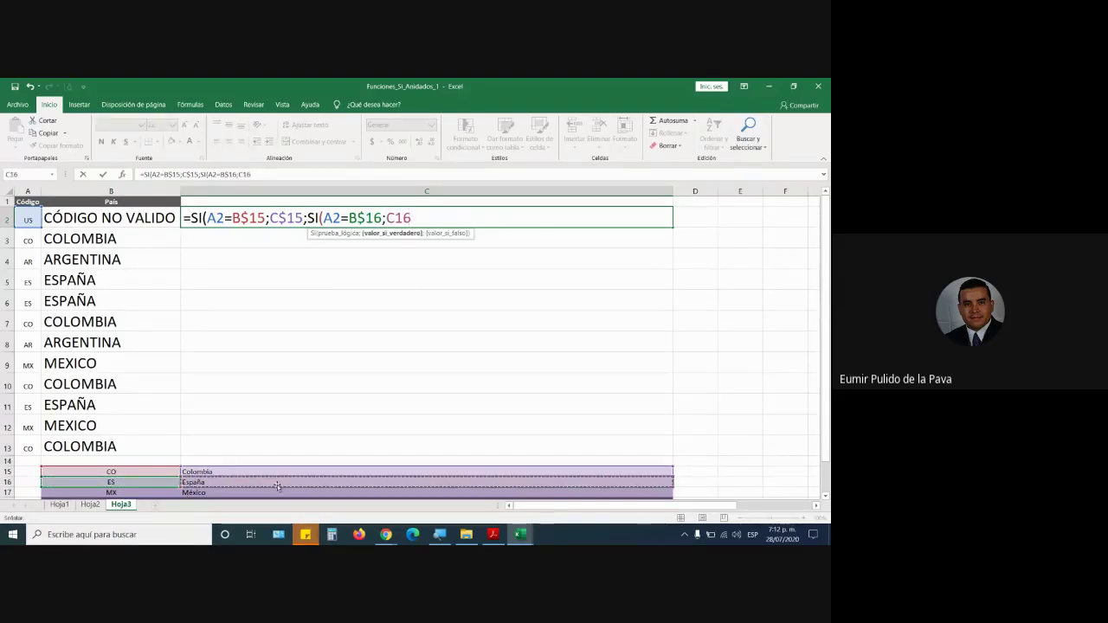
key("F4")
key("F4")
Step: Add the nested test SI(A2=B$17;C$17; for the third country
type("$16;SI(")
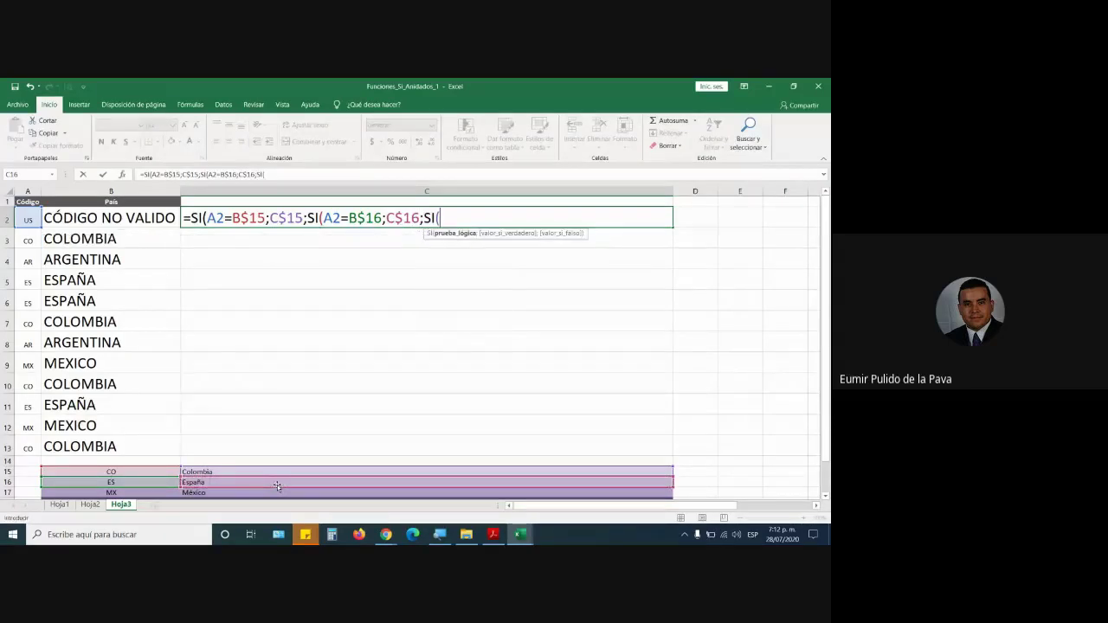
left_click(26, 217)
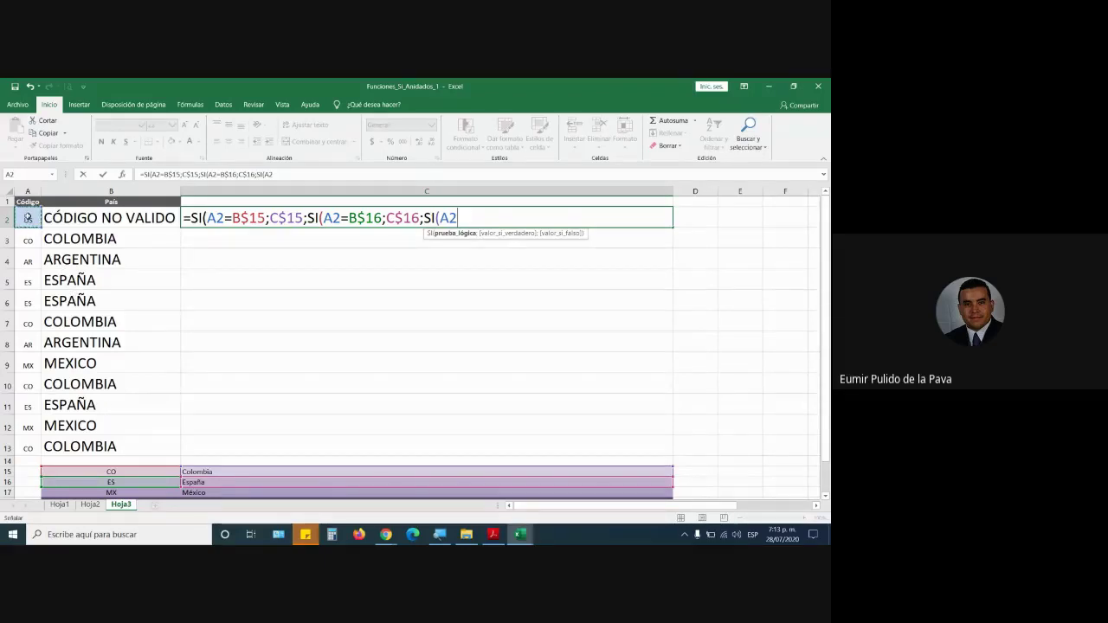
type("=")
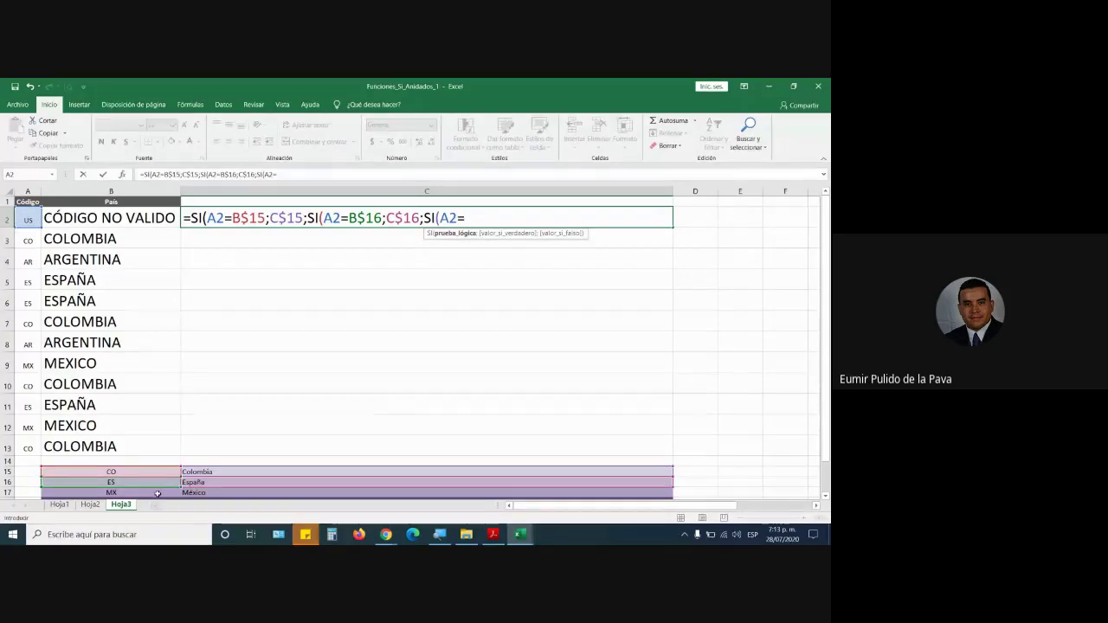
left_click(157, 493)
key("F4")
key("F4")
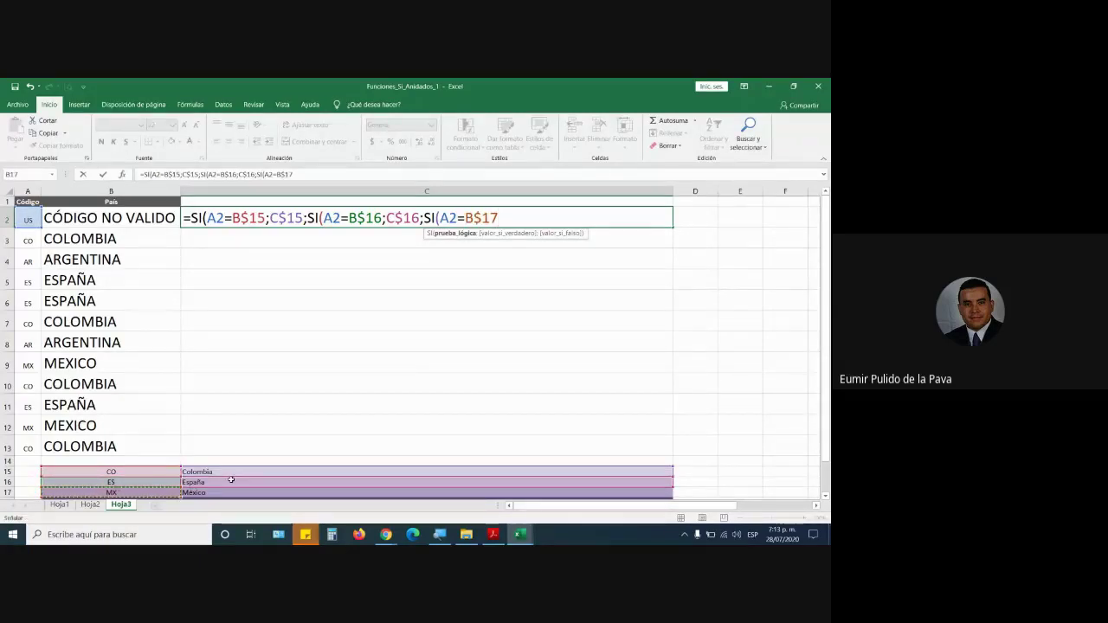
type("m;")
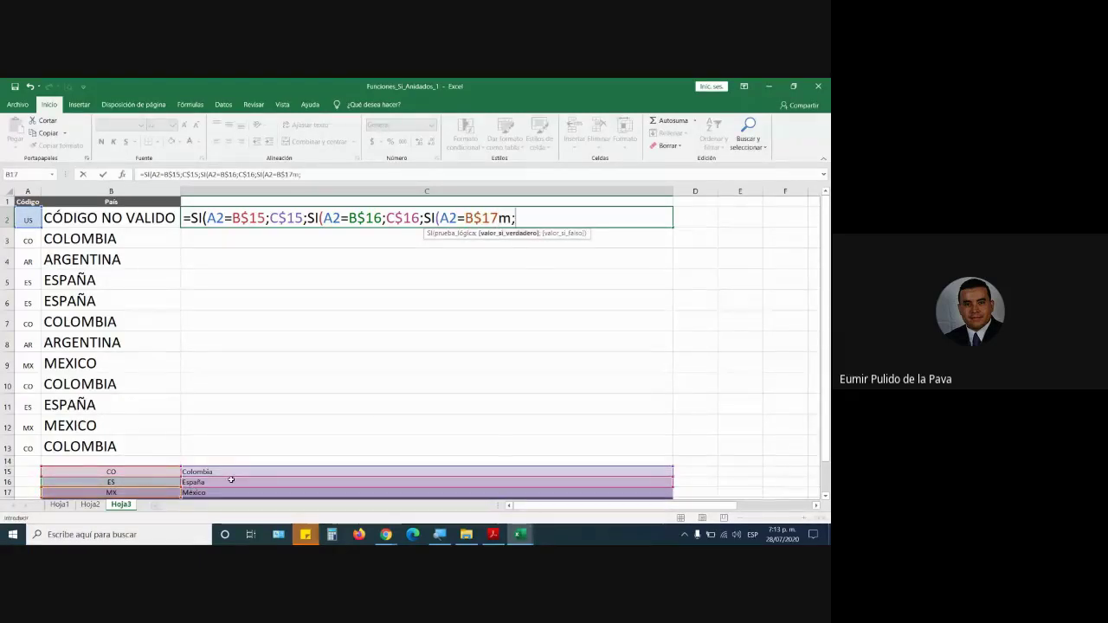
key("BackSpace")
key("BackSpace")
type(";")
left_click(201, 493)
key("F4")
key("F4")
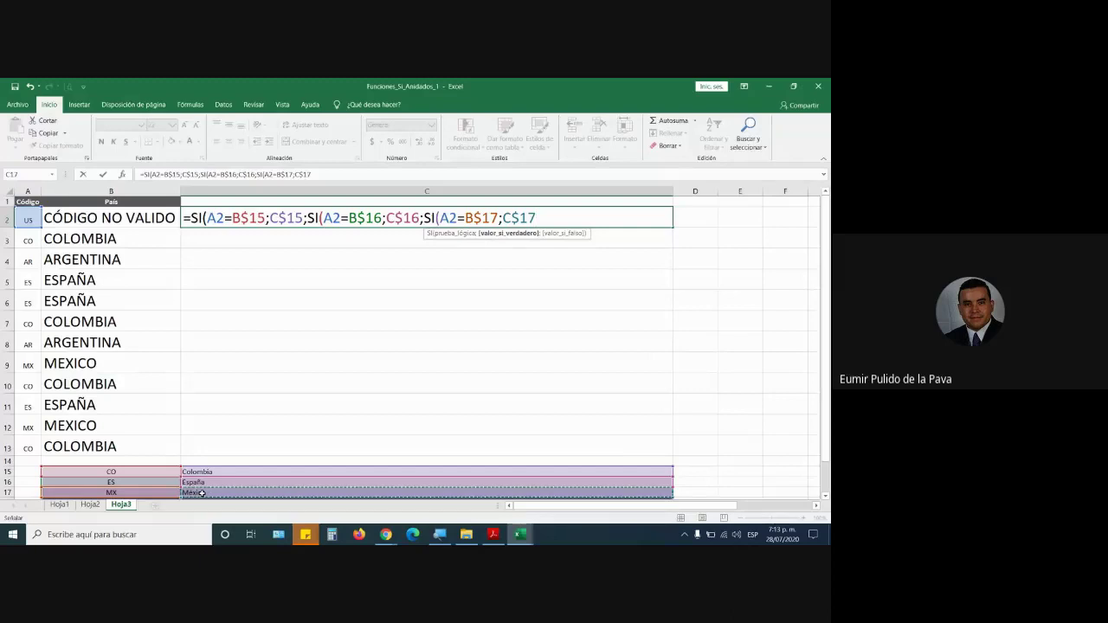
Step: Add the B$18/C$18 test with "CÓDIGO NO VÁLIDO" fallback and enter the formula
type(";SI")
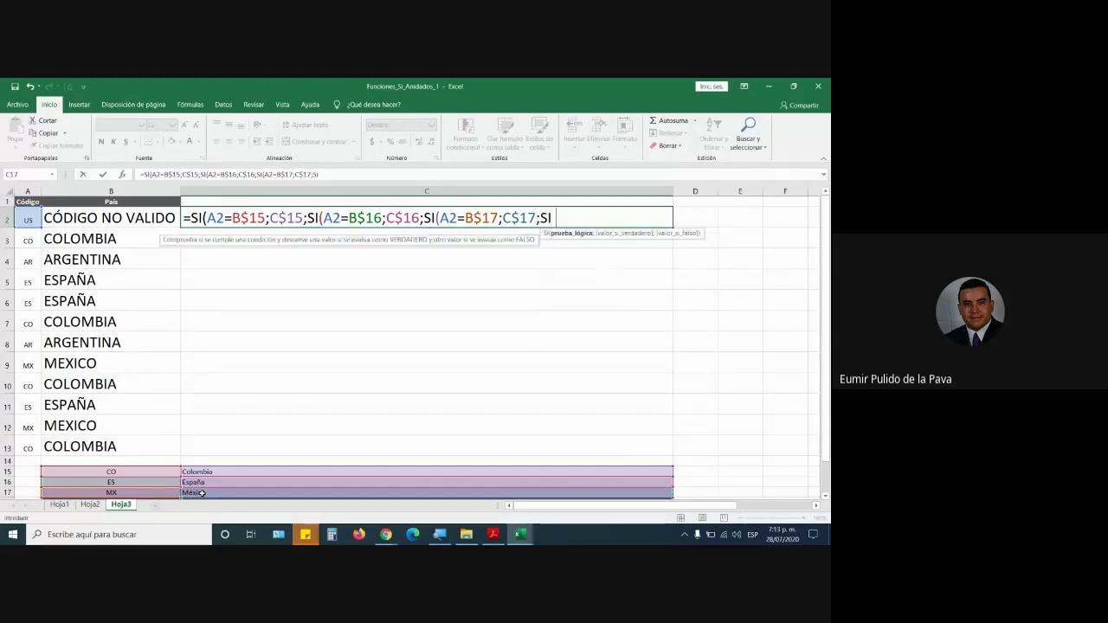
type("(")
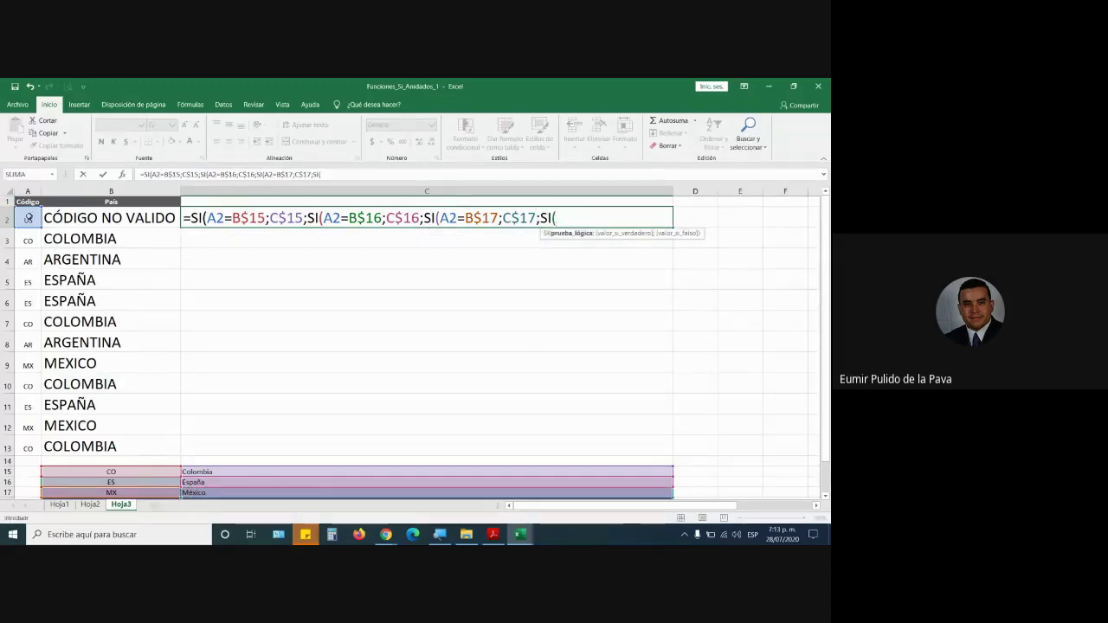
left_click(28, 218)
scroll(491, 341, "down", 1)
scroll(490, 341, "up", 1)
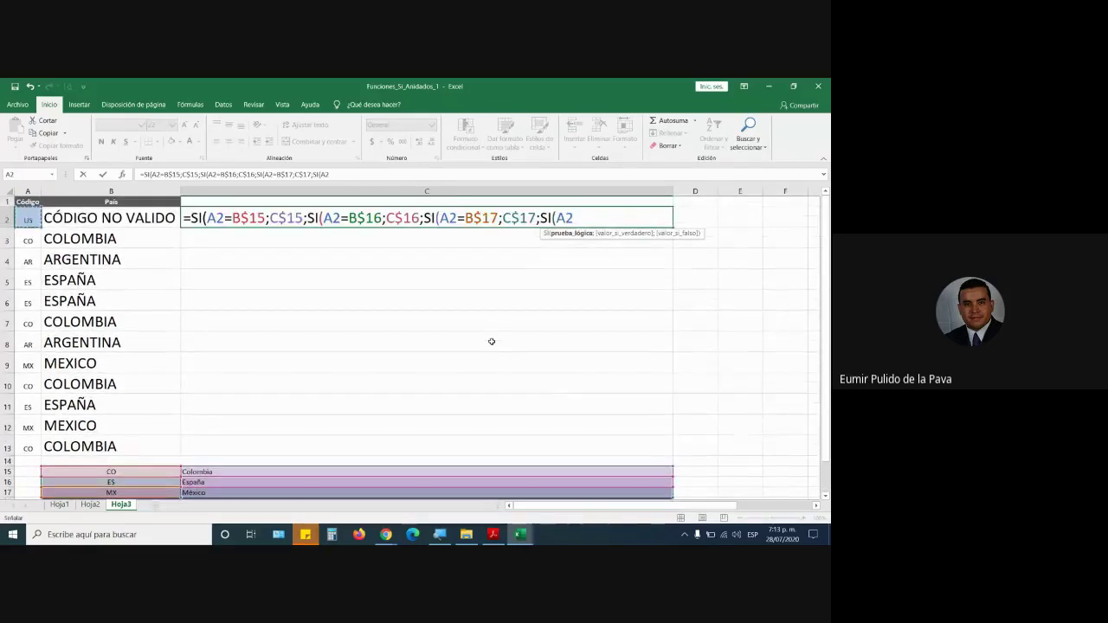
type("=")
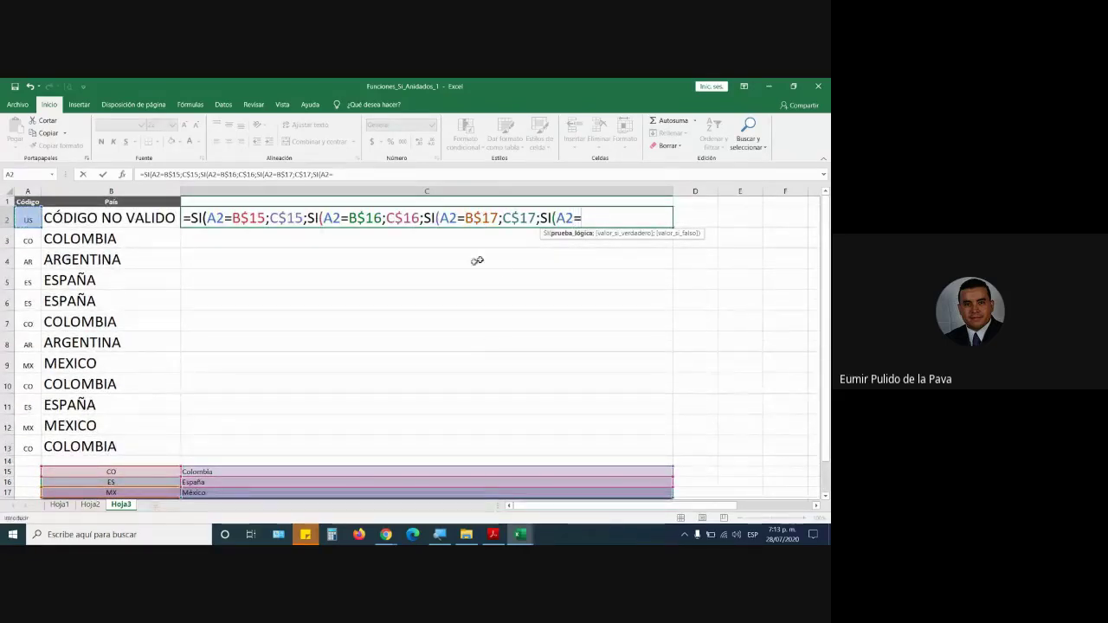
scroll(153, 465, "down", 2)
left_click(138, 388)
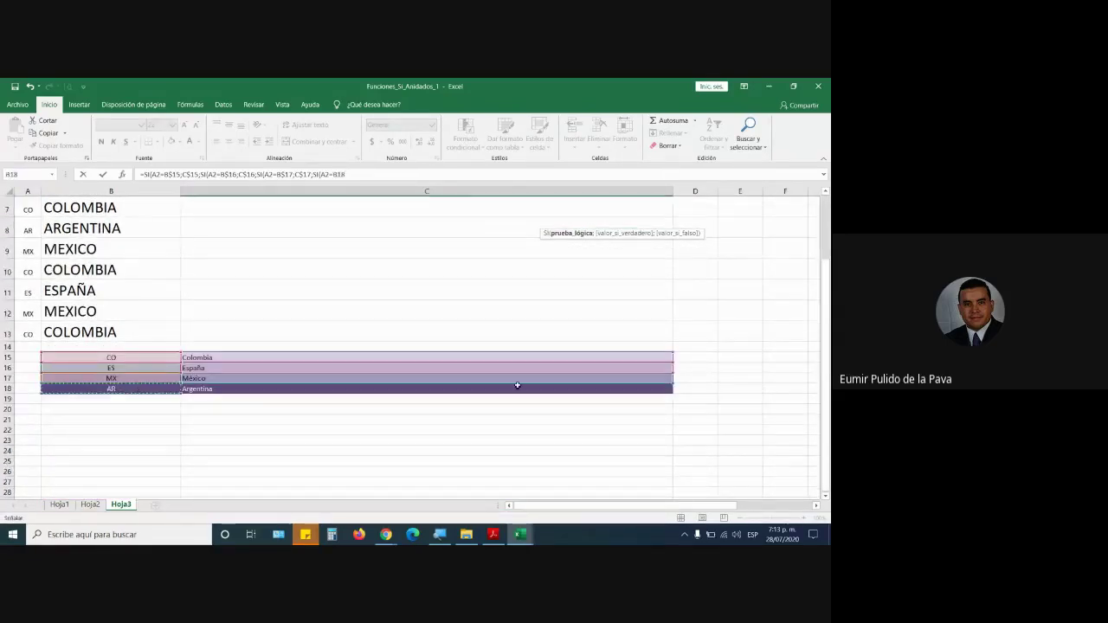
scroll(499, 350, "up", 2)
key("F4")
key("F4")
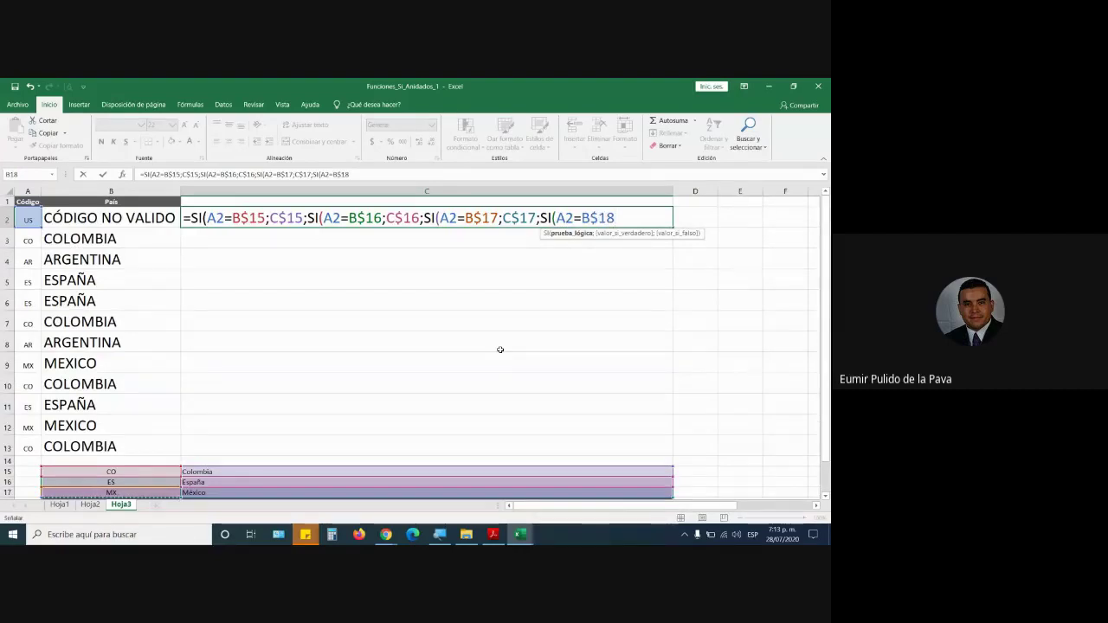
type(";")
scroll(499, 350, "down", 1)
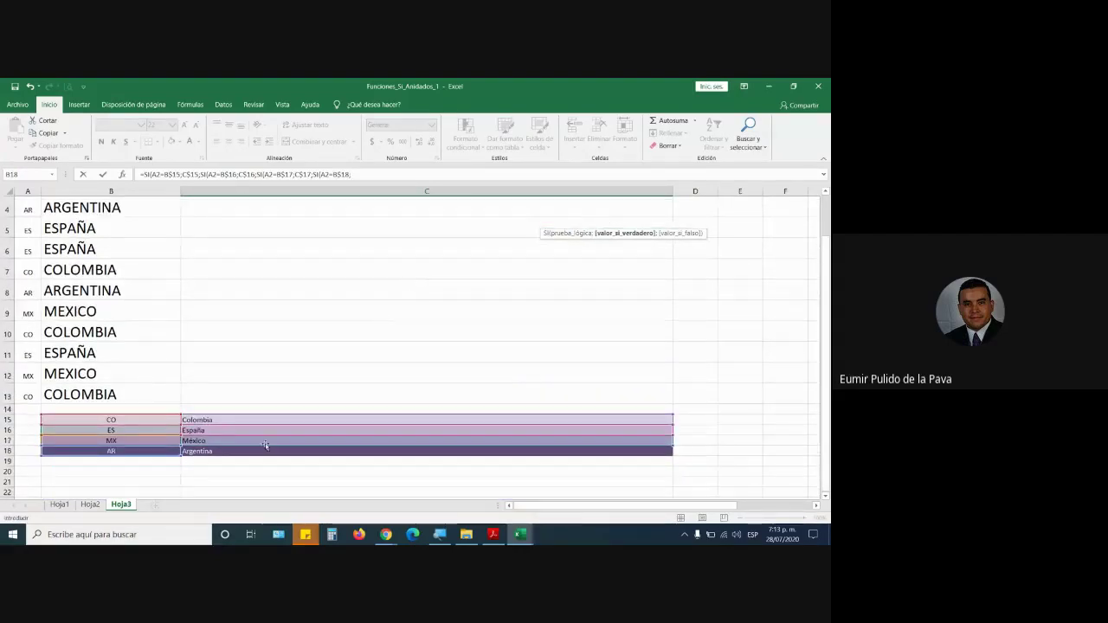
left_click(208, 451)
scroll(426, 366, "up", 1)
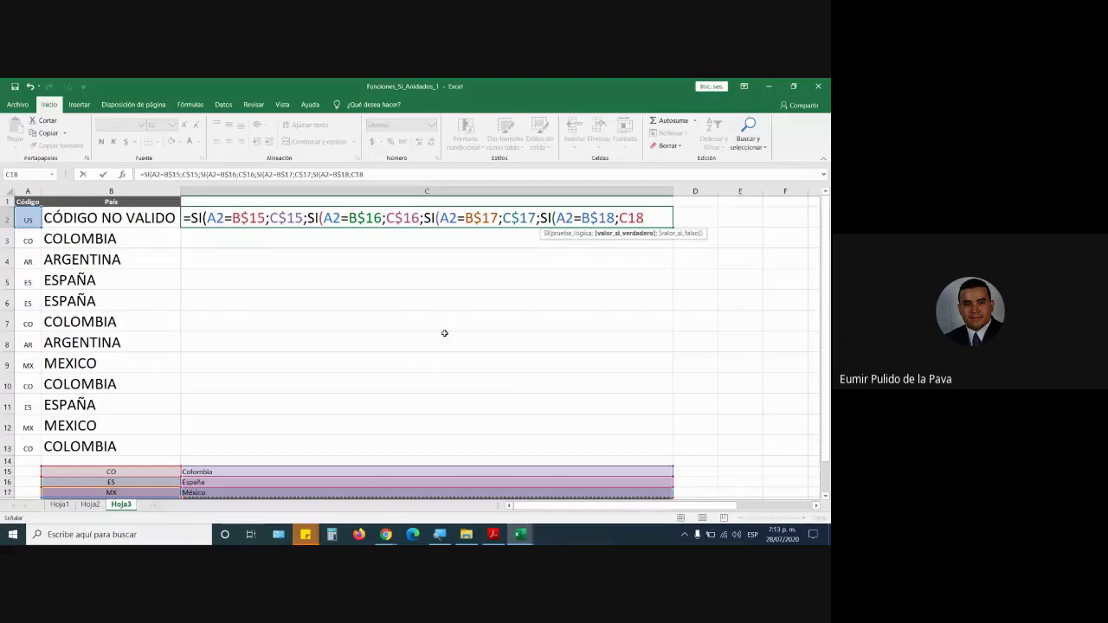
key("F4")
key("F4")
type(";C$18")
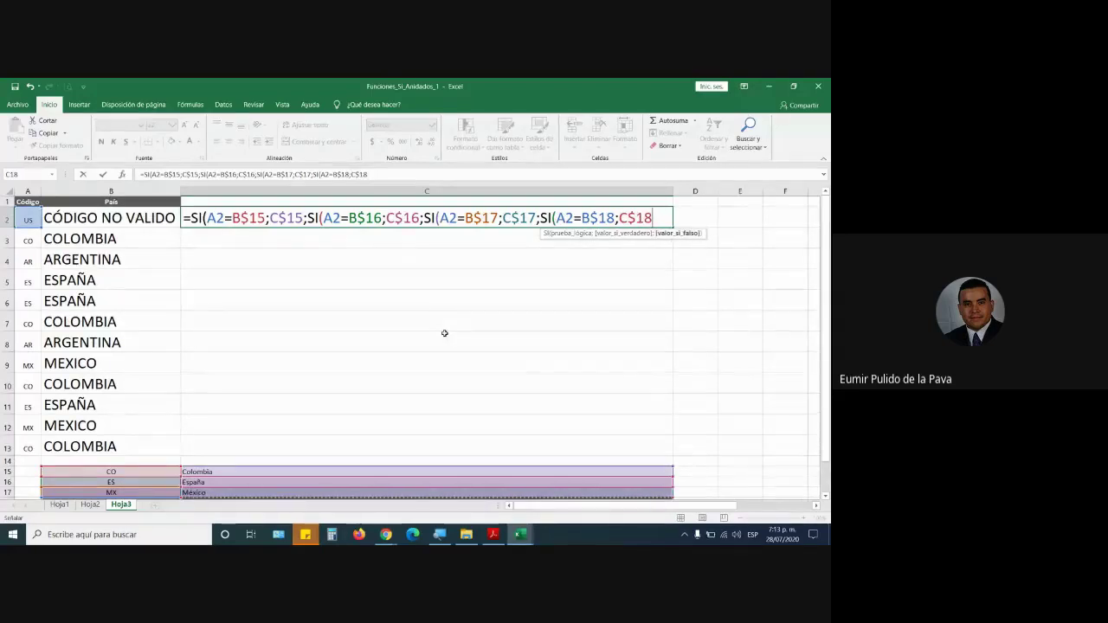
type(";\"")
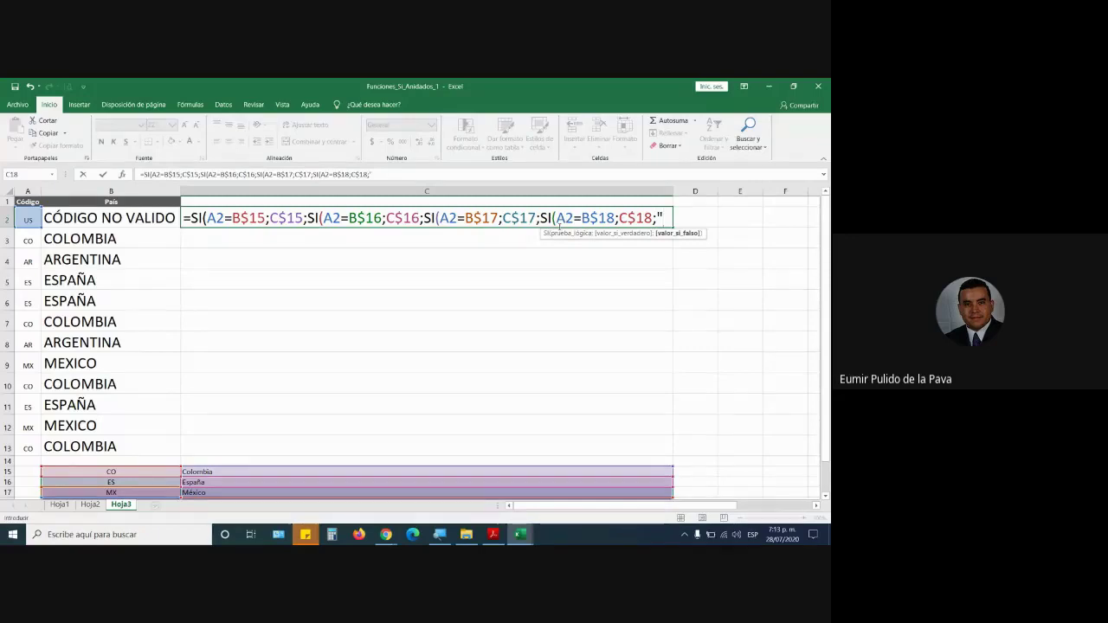
type("CÓDIGO")
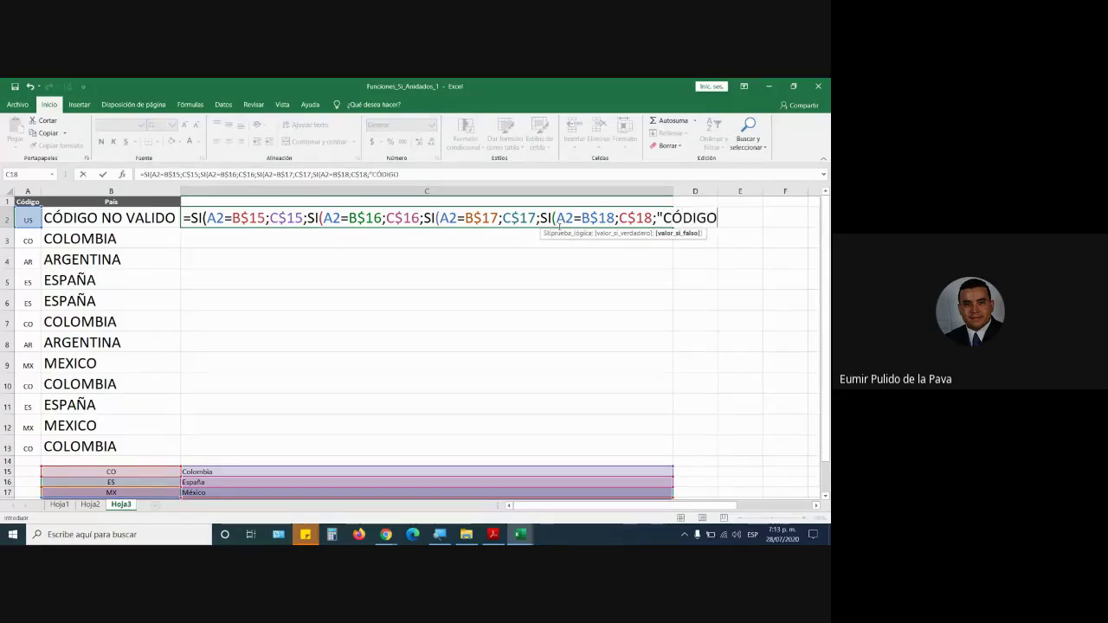
type(" NO VÁL")
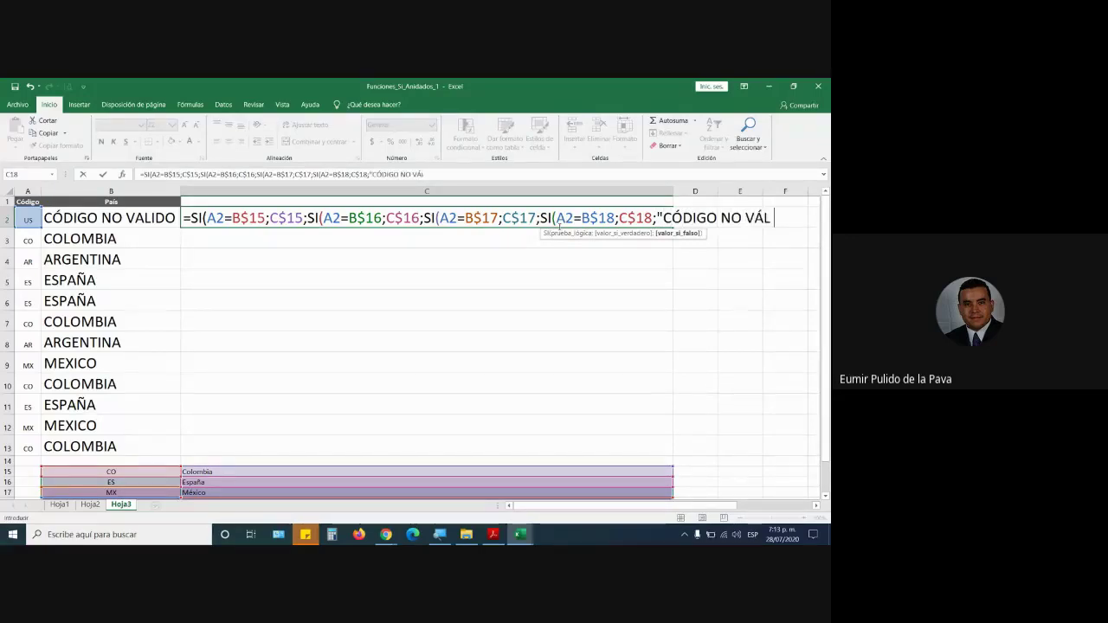
type("IDO\")")
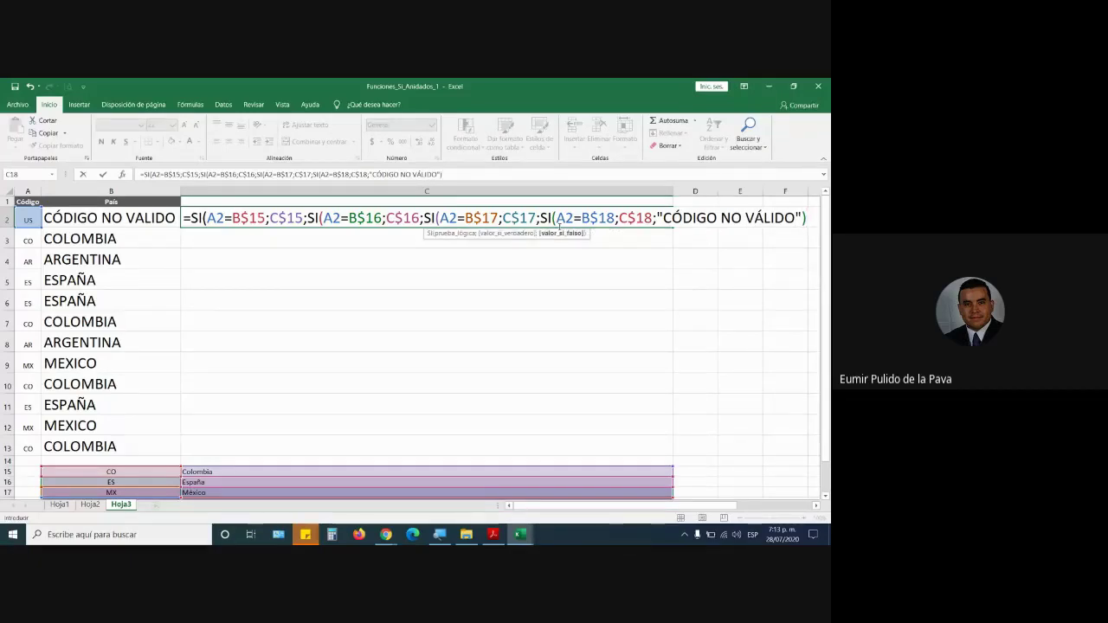
key("Return")
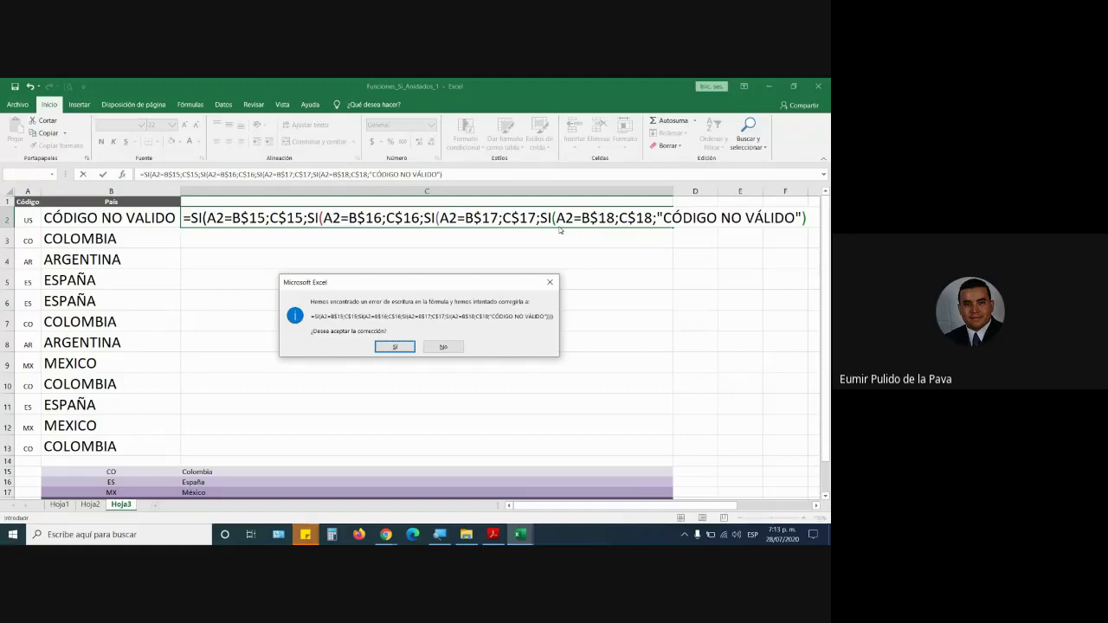
Step: Accept Excel's parenthesis correction and review the four nested SI functions in C2's formula
key("Return")
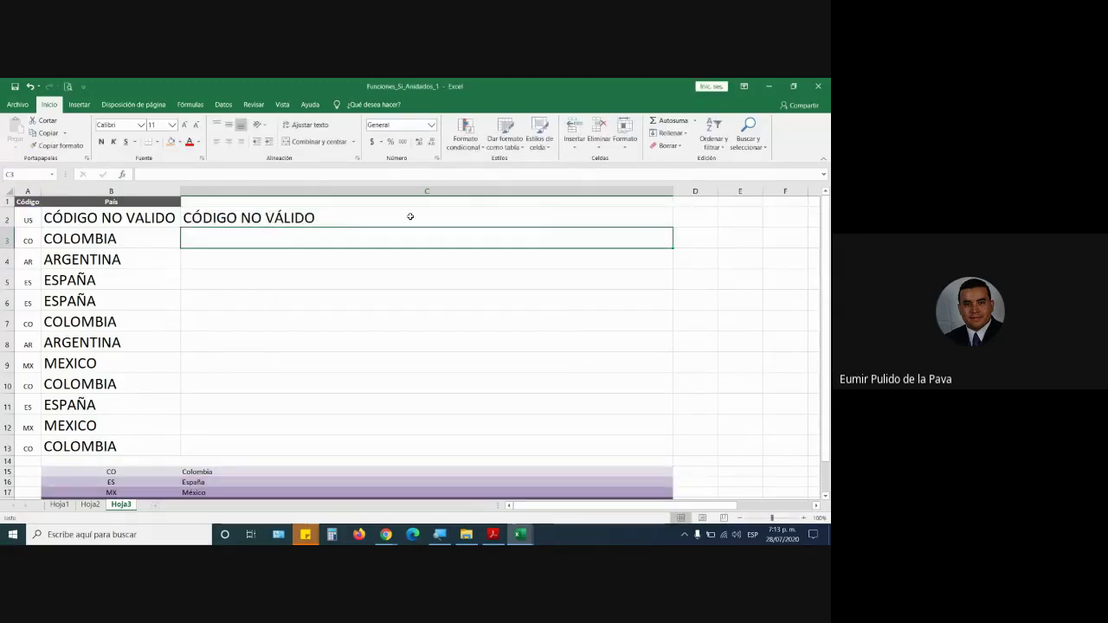
double_click(411, 217)
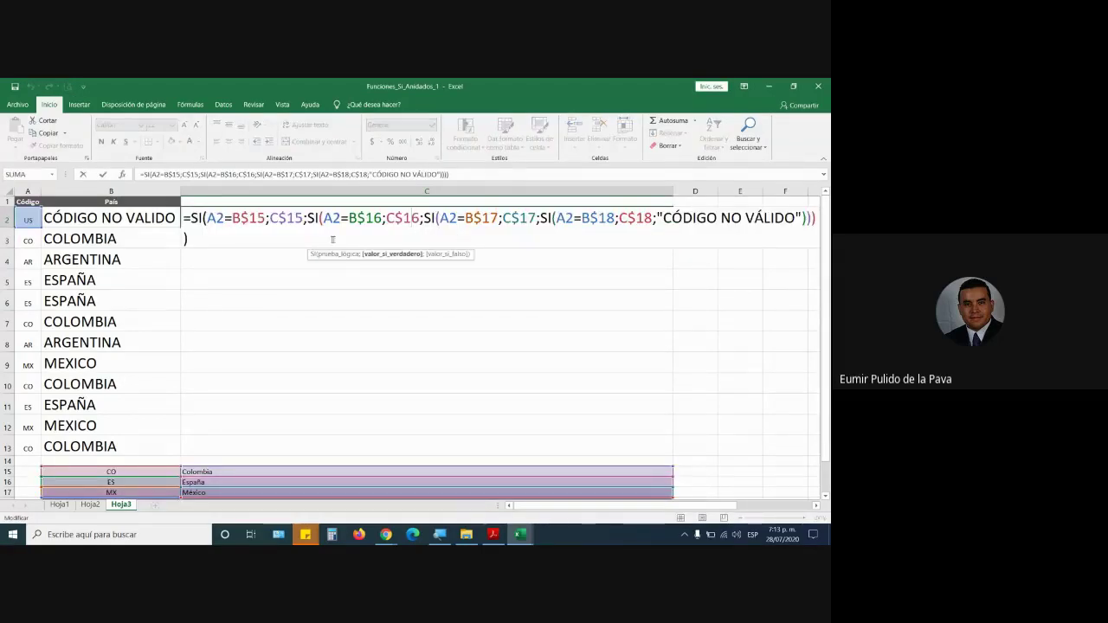
double_click(196, 217)
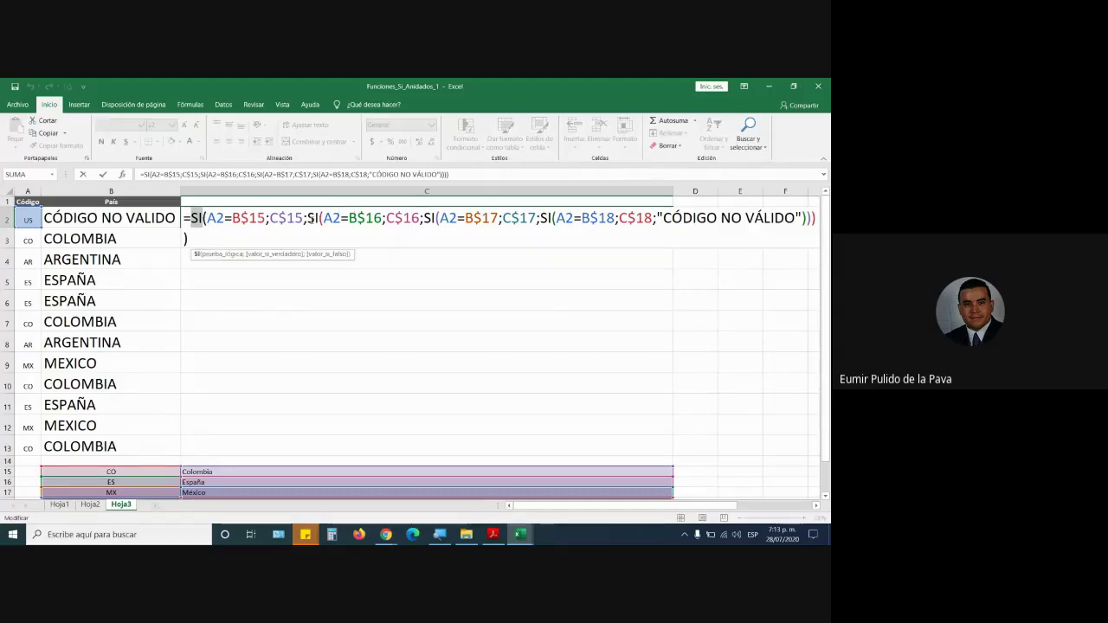
double_click(312, 218)
double_click(429, 217)
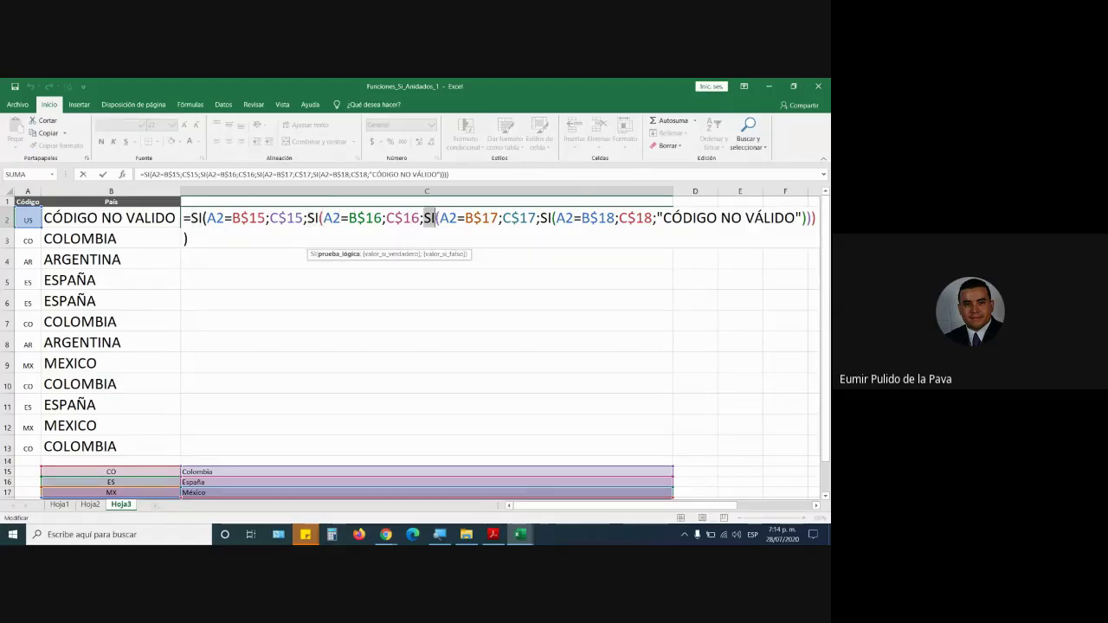
double_click(547, 217)
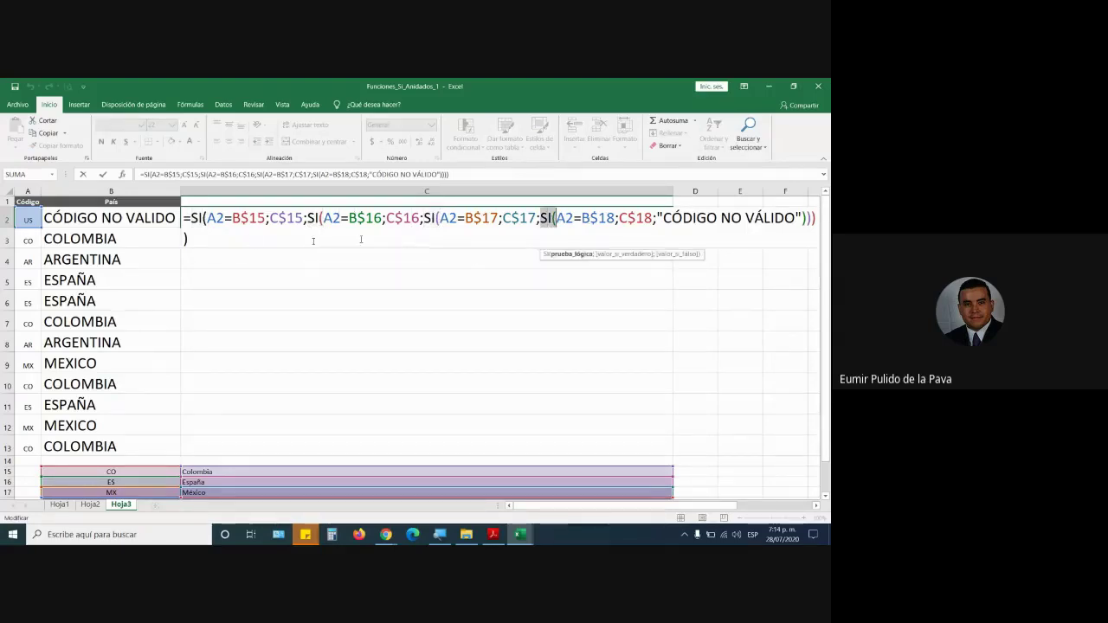
Step: Confirm C2's formula unchanged and fill it down through C13
left_click(451, 241)
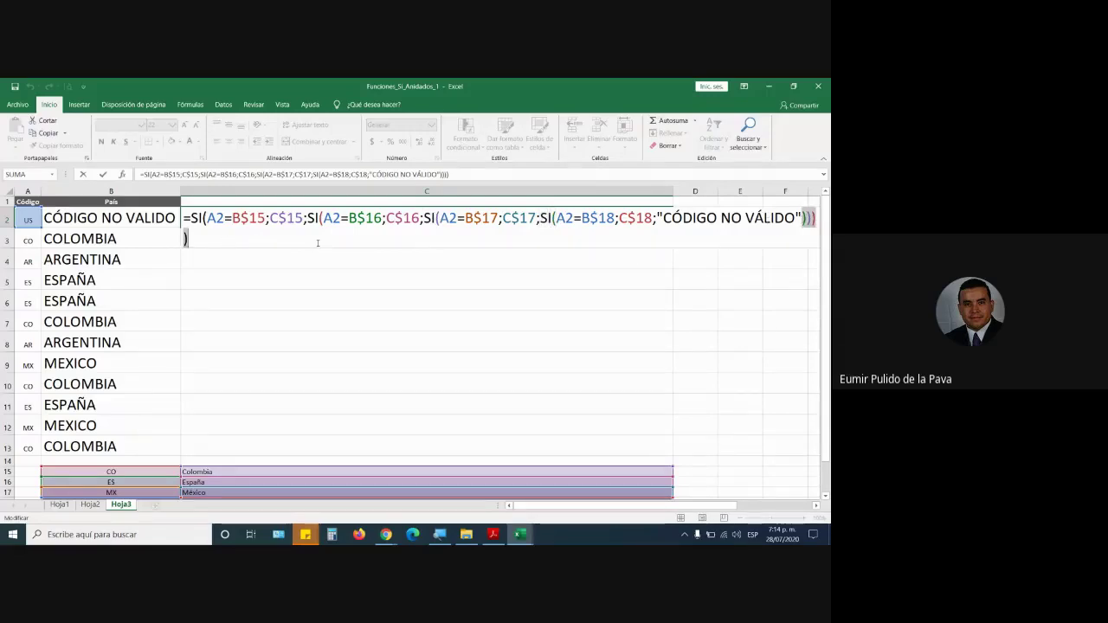
key("Return")
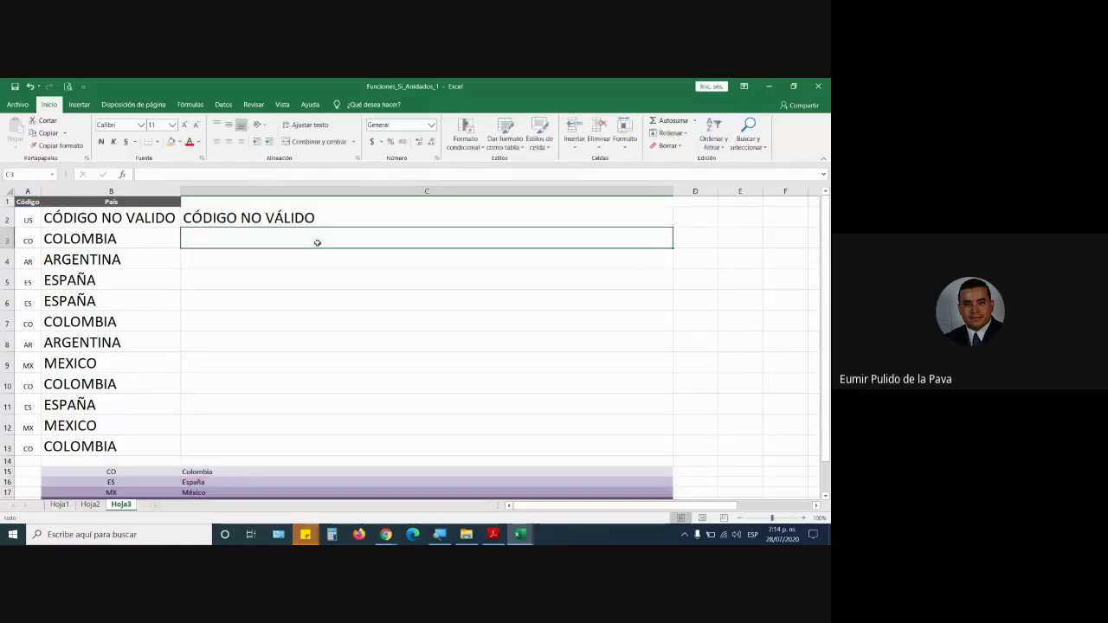
left_click(368, 212)
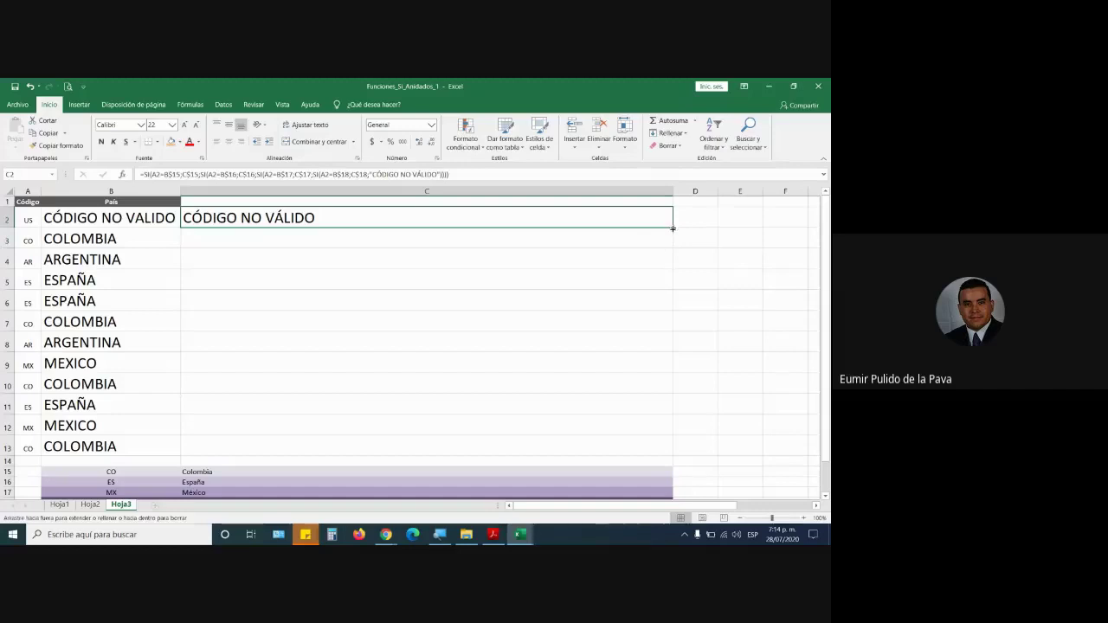
left_click_drag(673, 227, 624, 457)
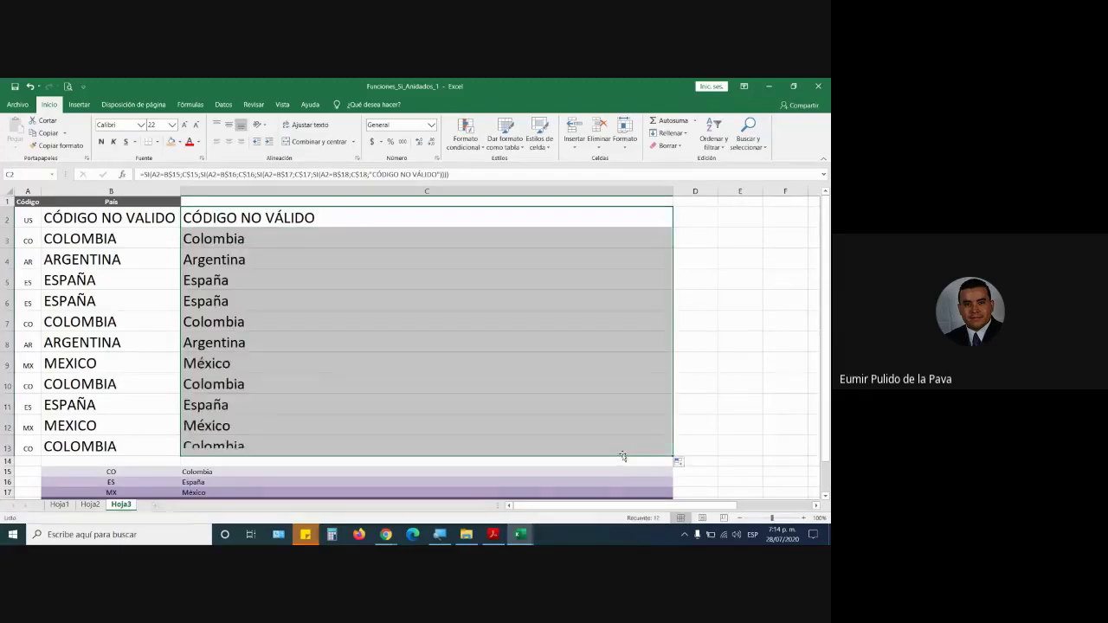
left_click(30, 218)
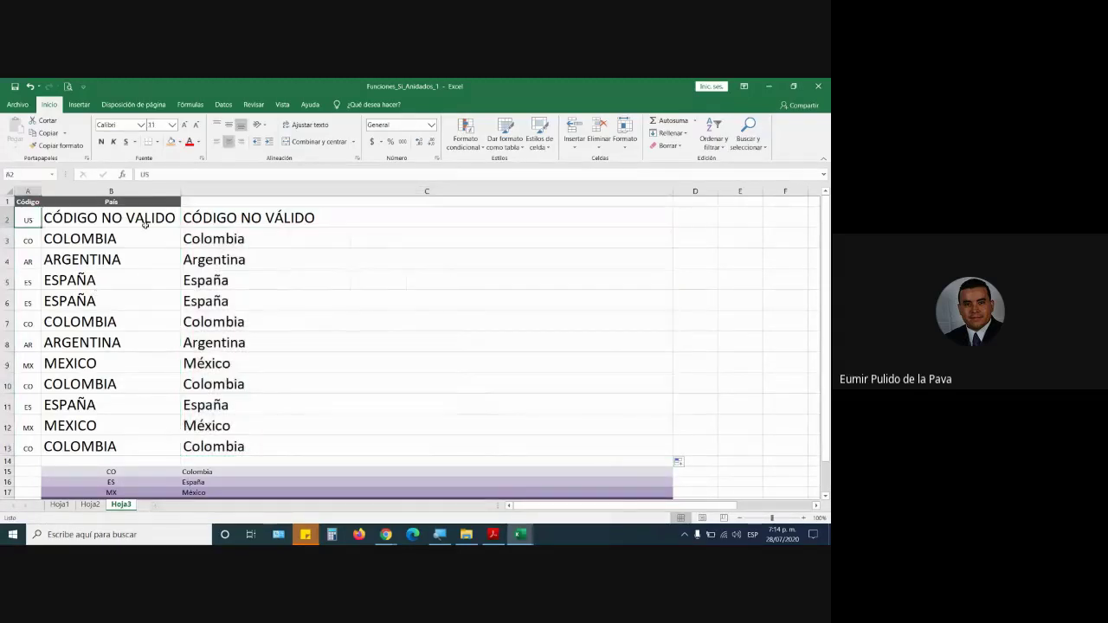
type("PE")
key("Return")
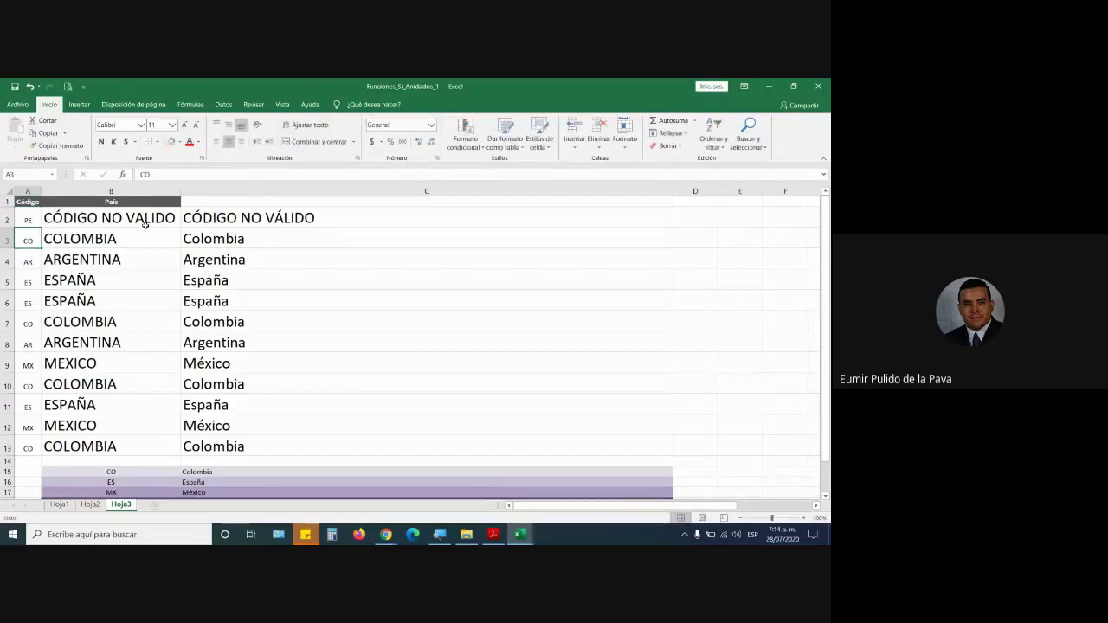
key("Up")
type("AR")
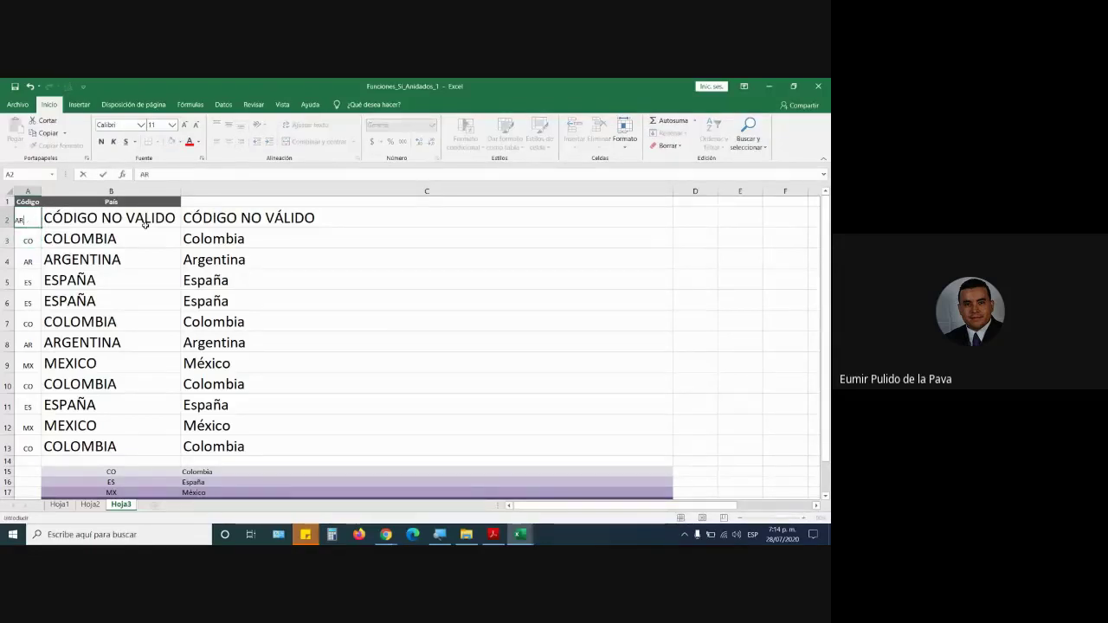
key("Return")
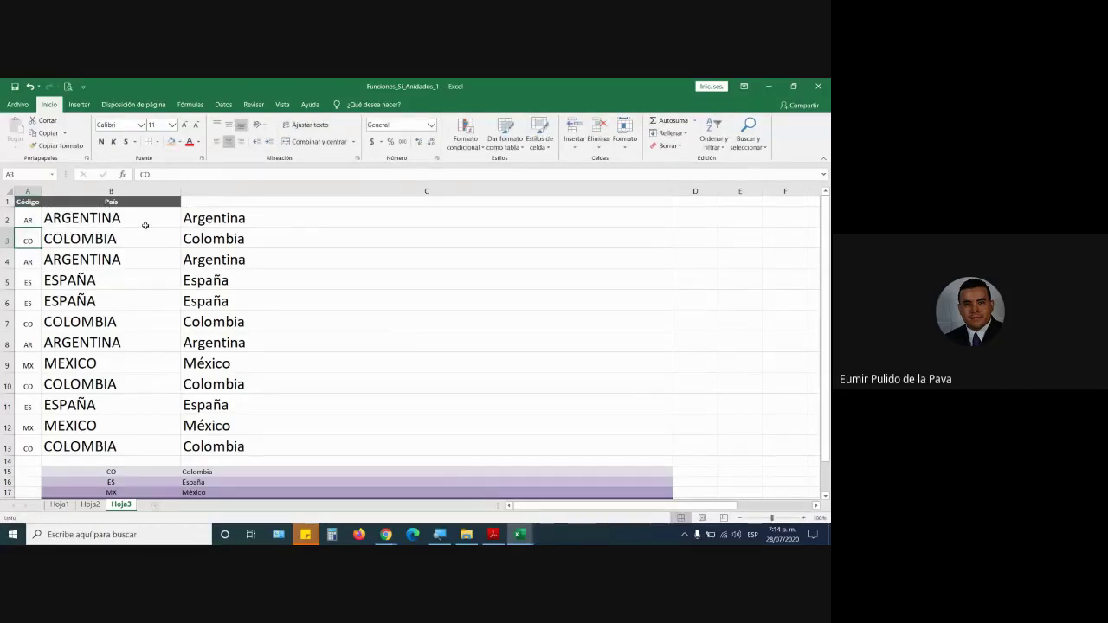
left_click(133, 228)
left_click(207, 221)
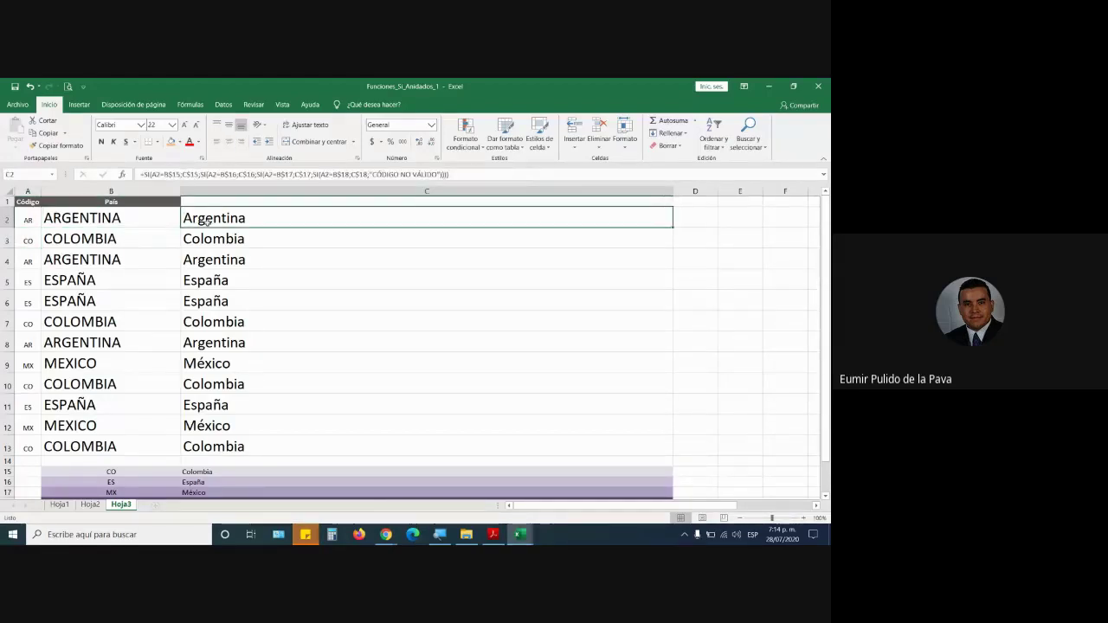
left_click(129, 217)
left_click(219, 218)
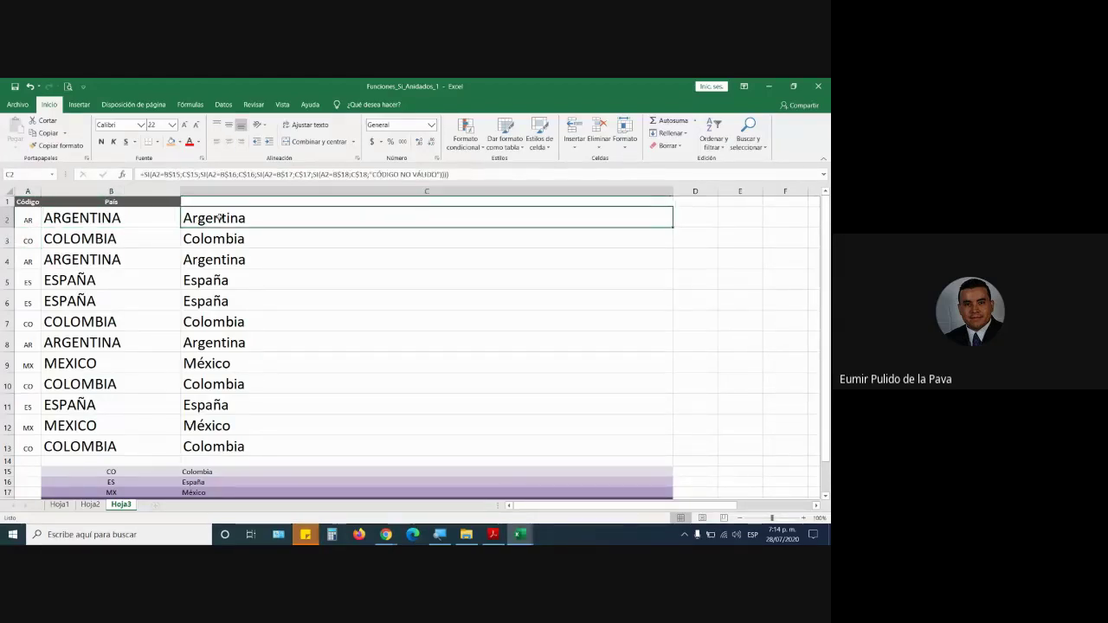
double_click(139, 217)
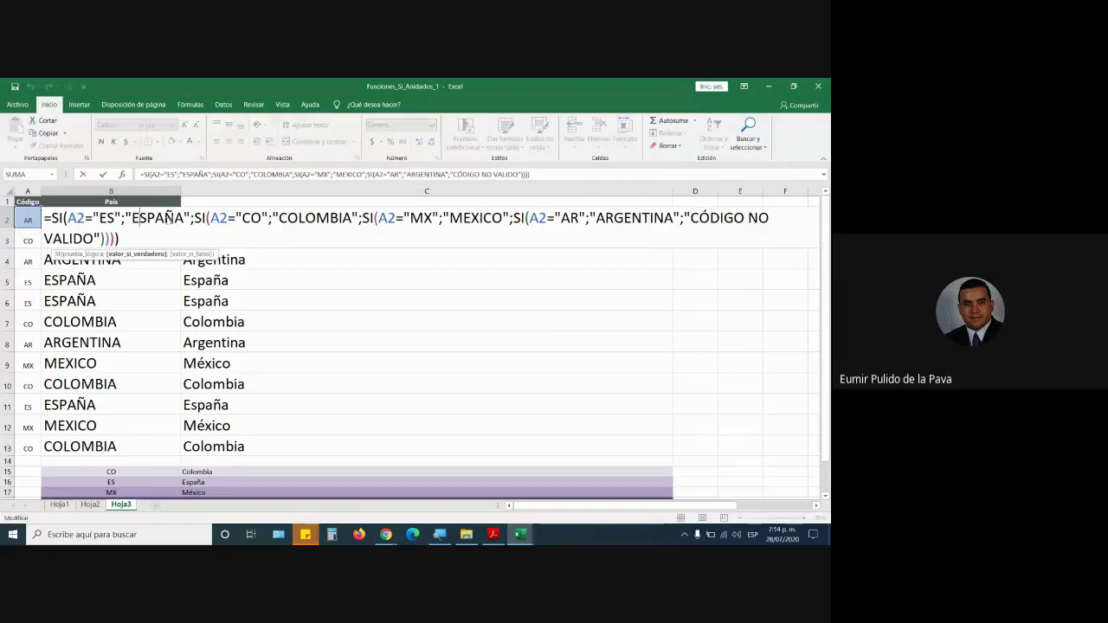
left_click_drag(277, 217, 354, 217)
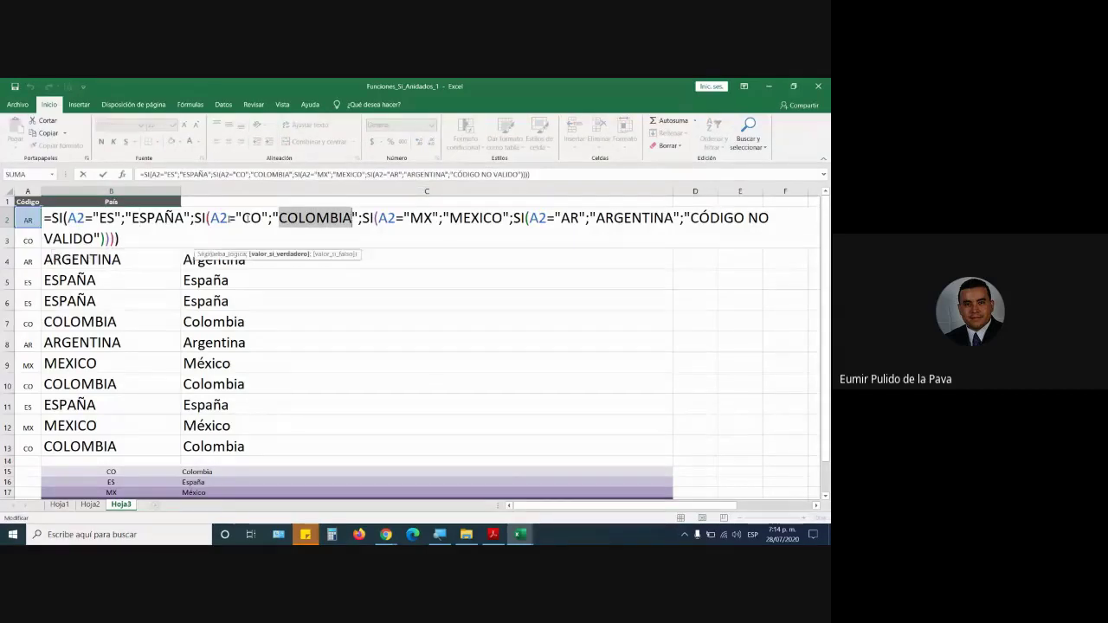
double_click(157, 217)
key("Escape")
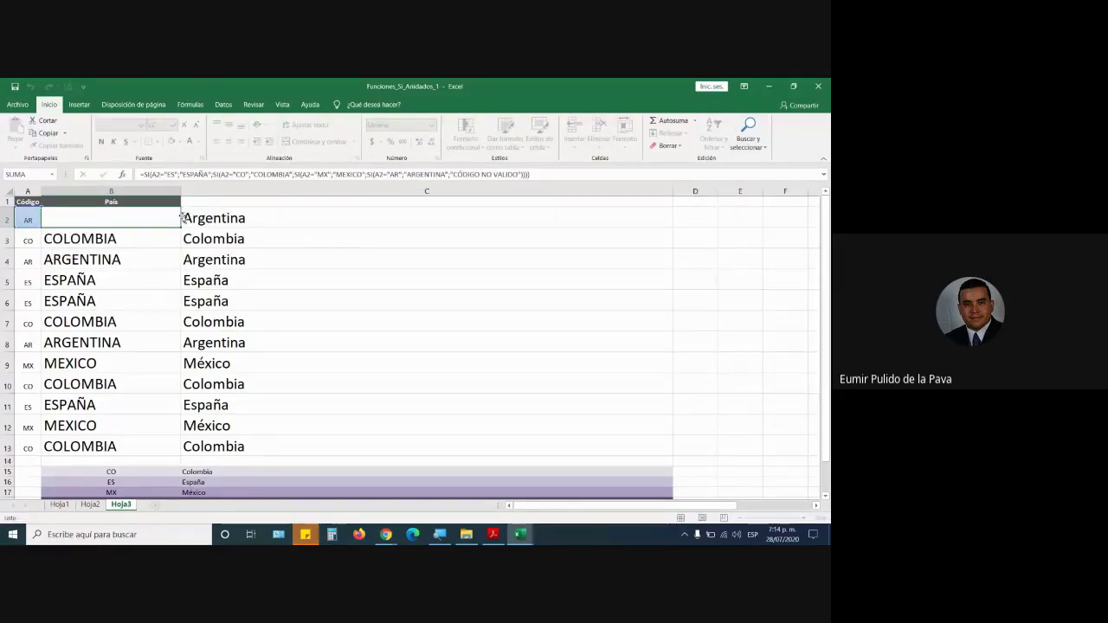
left_click(250, 218)
double_click(250, 218)
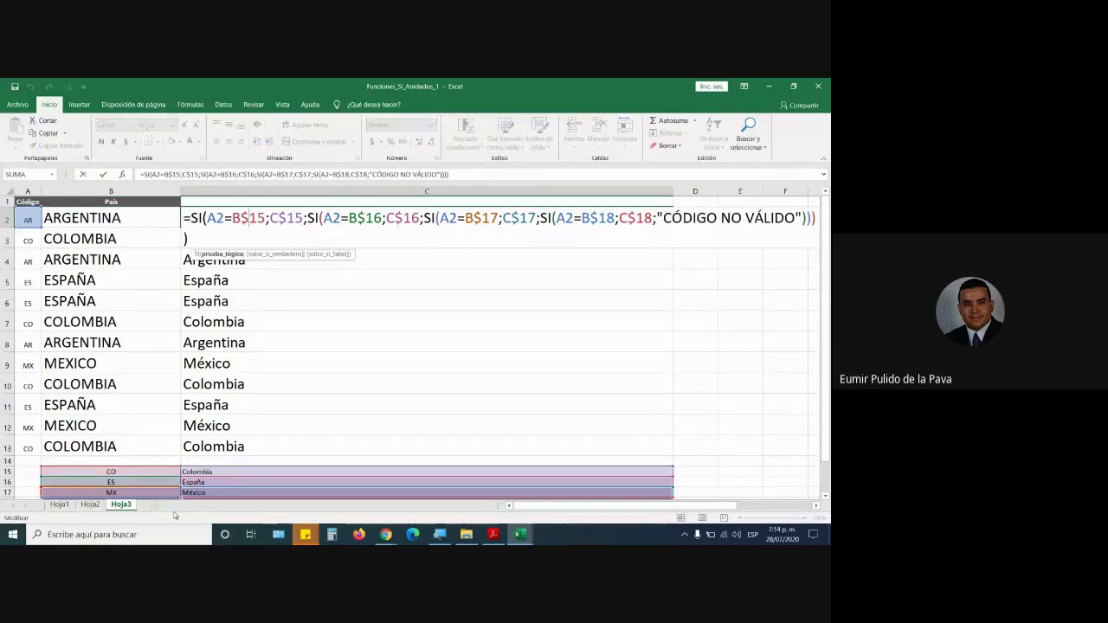
scroll(198, 468, "down", 1)
scroll(203, 435, "up", 1)
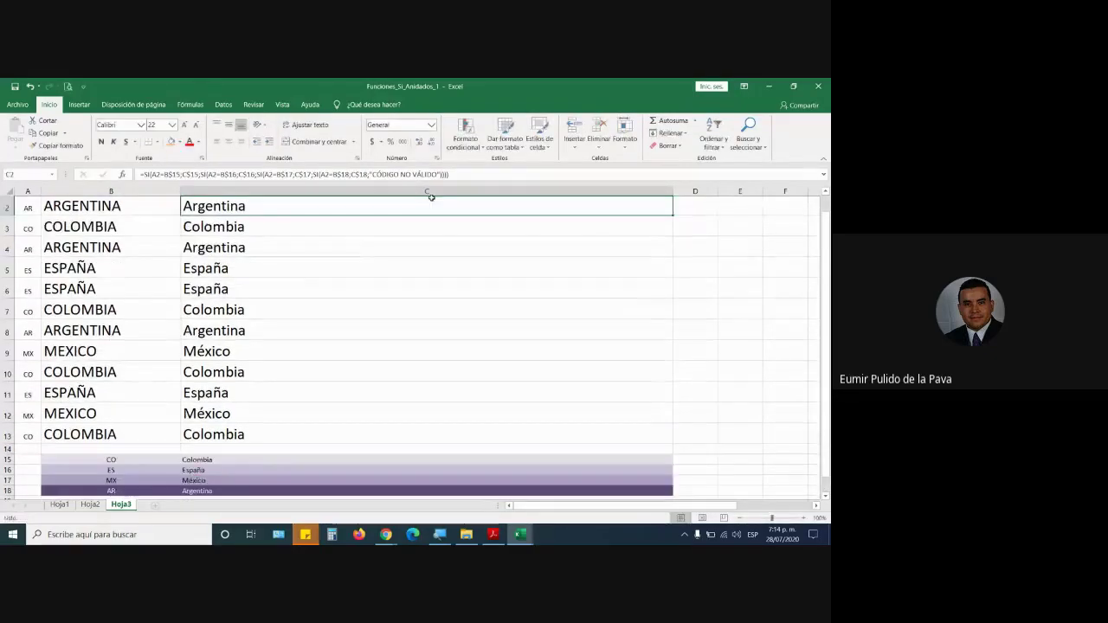
Step: Enter COLOMBIA and ESPAÑA as the lookup names in C15 and C16
left_click(206, 461)
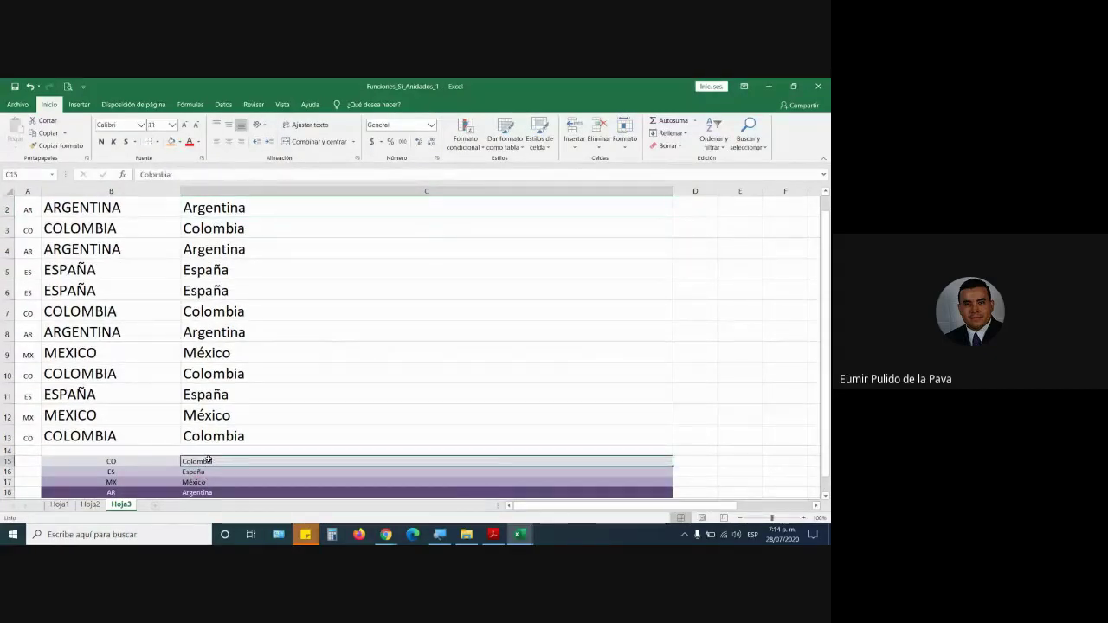
type("COLOMB")
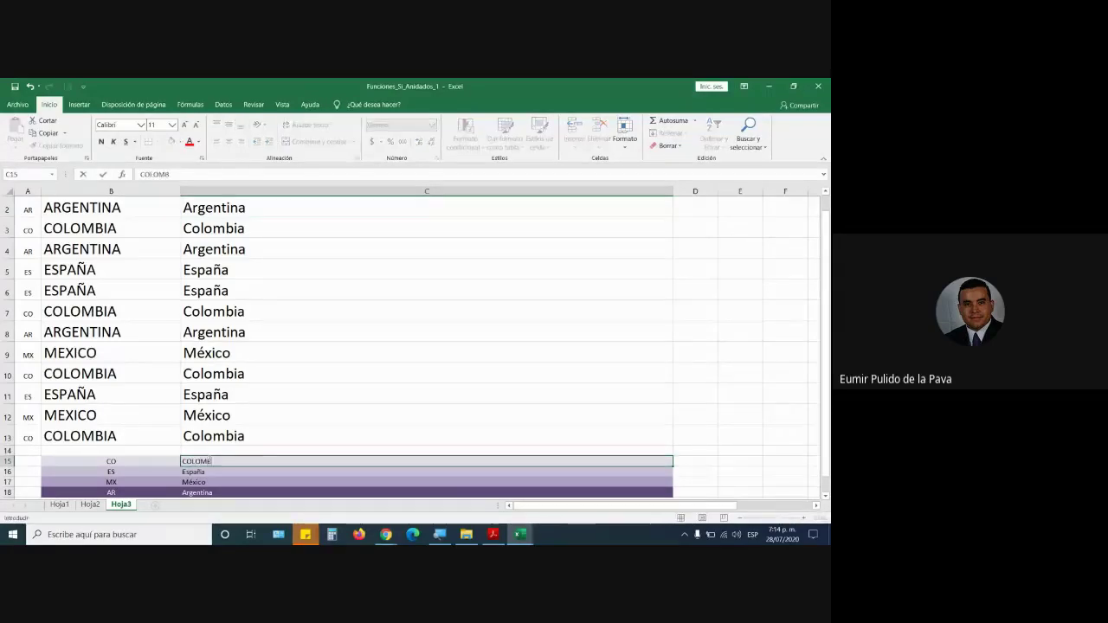
type("IA")
key("Return")
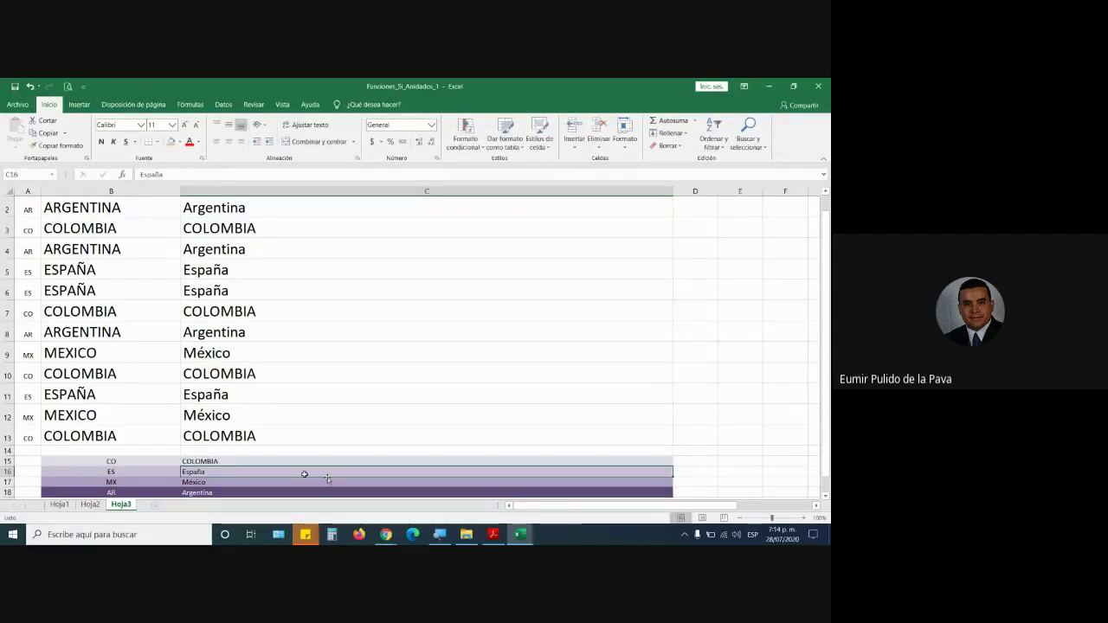
type("ESPAÑ")
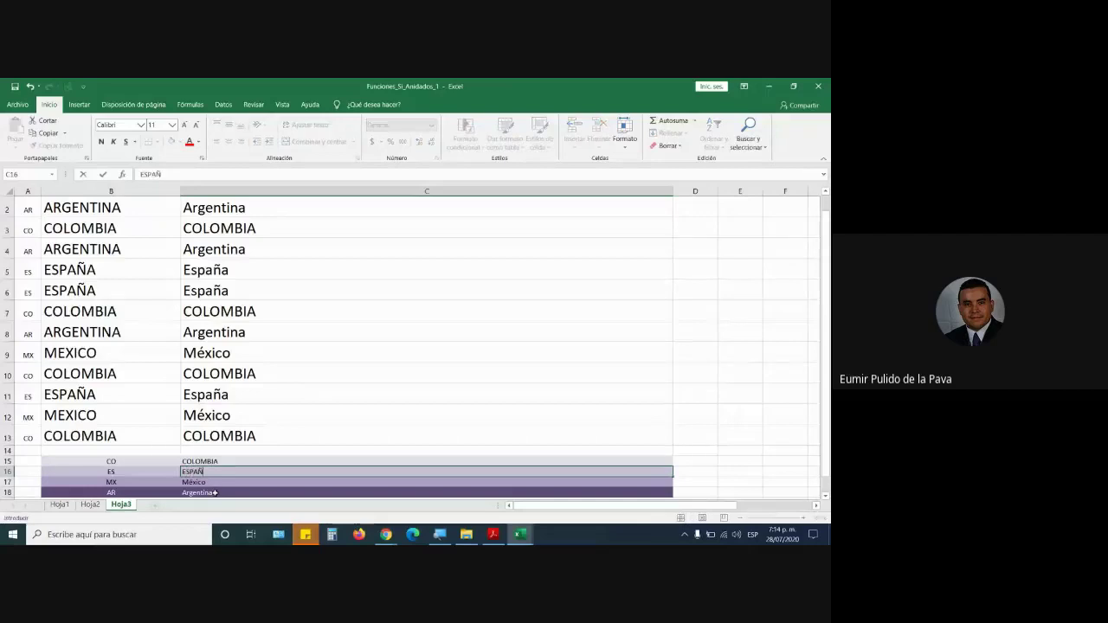
type("A")
key("Return")
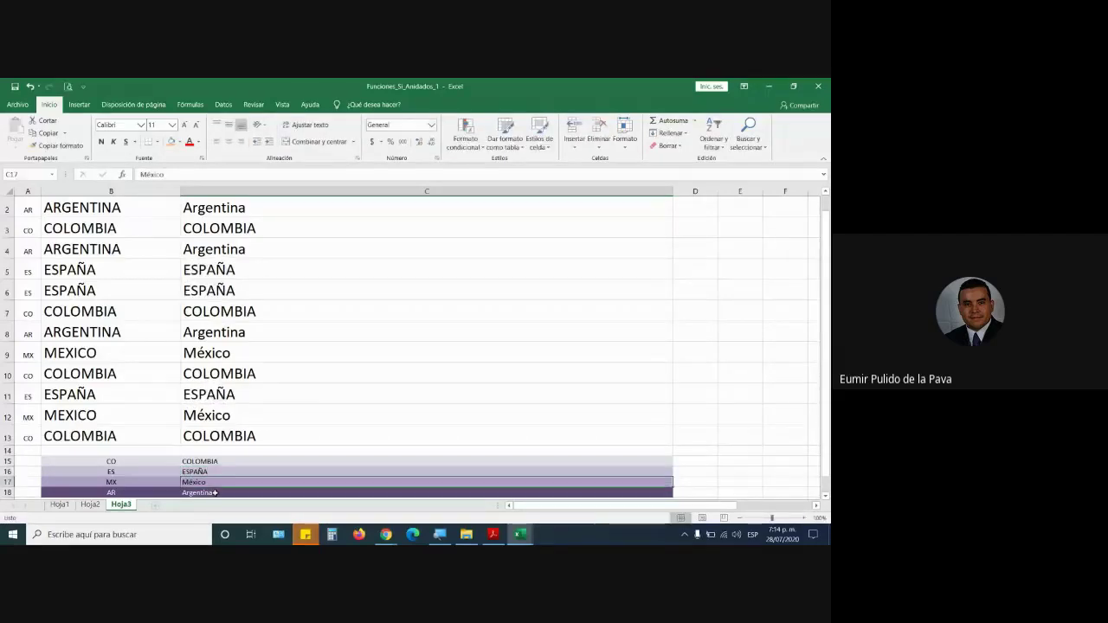
Step: Inspect C2's formula and its lookup table references without changing it
scroll(248, 218, "up", 1)
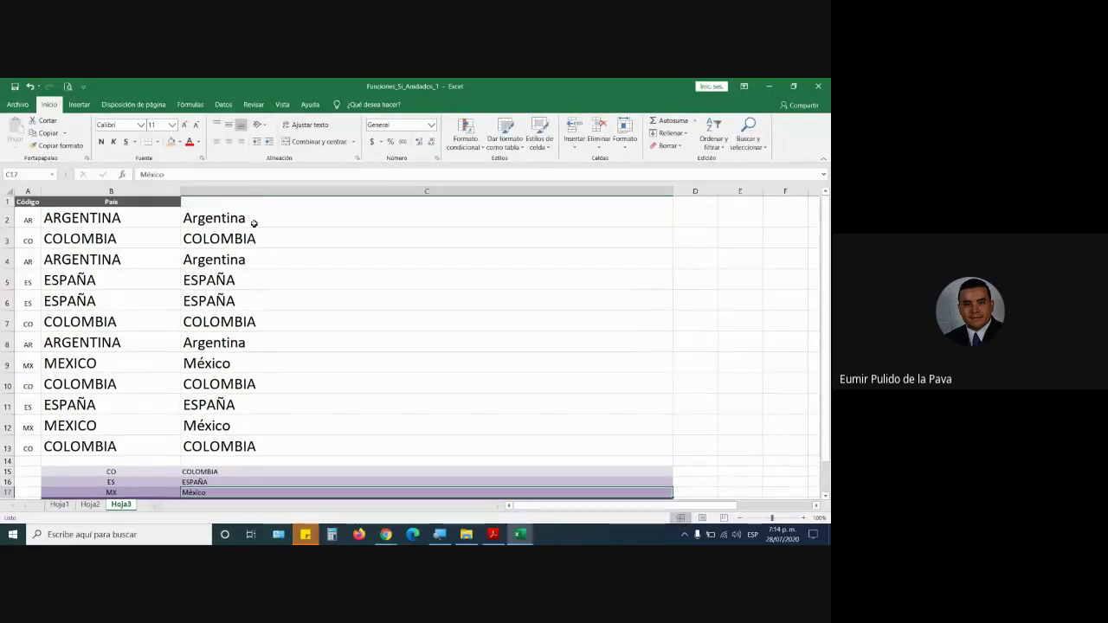
double_click(257, 223)
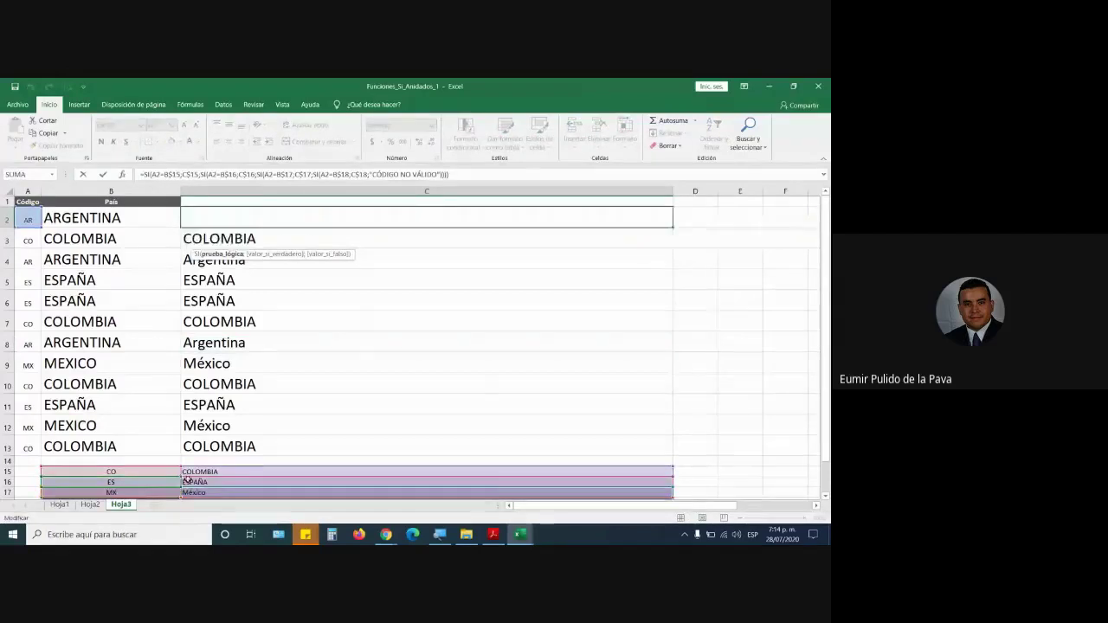
scroll(204, 371, "down", 2)
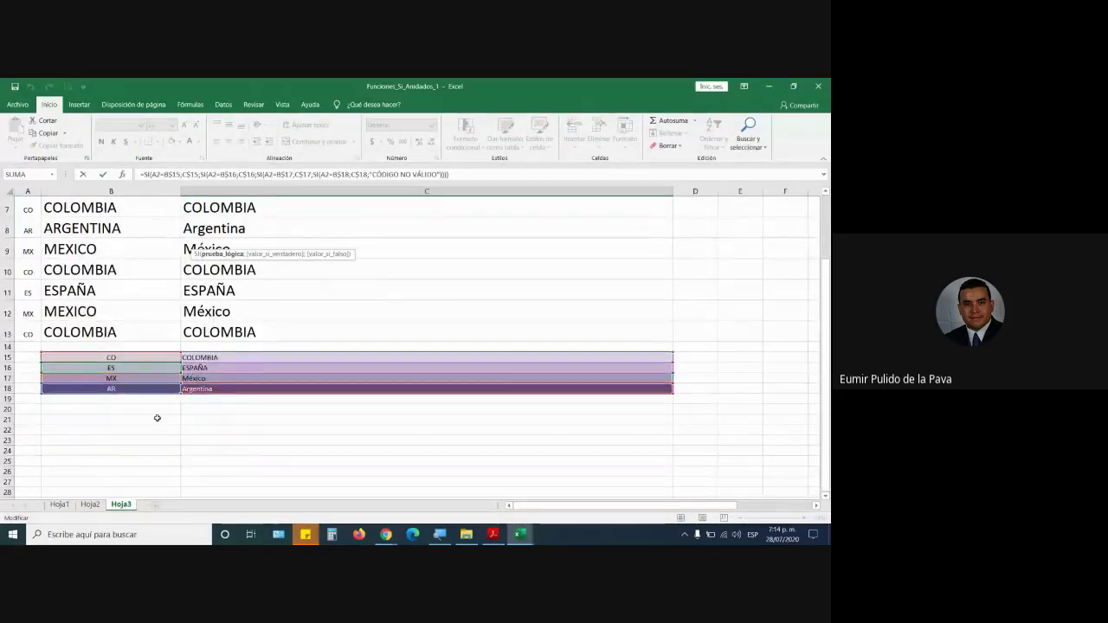
scroll(156, 416, "up", 2)
scroll(170, 442, "down", 2)
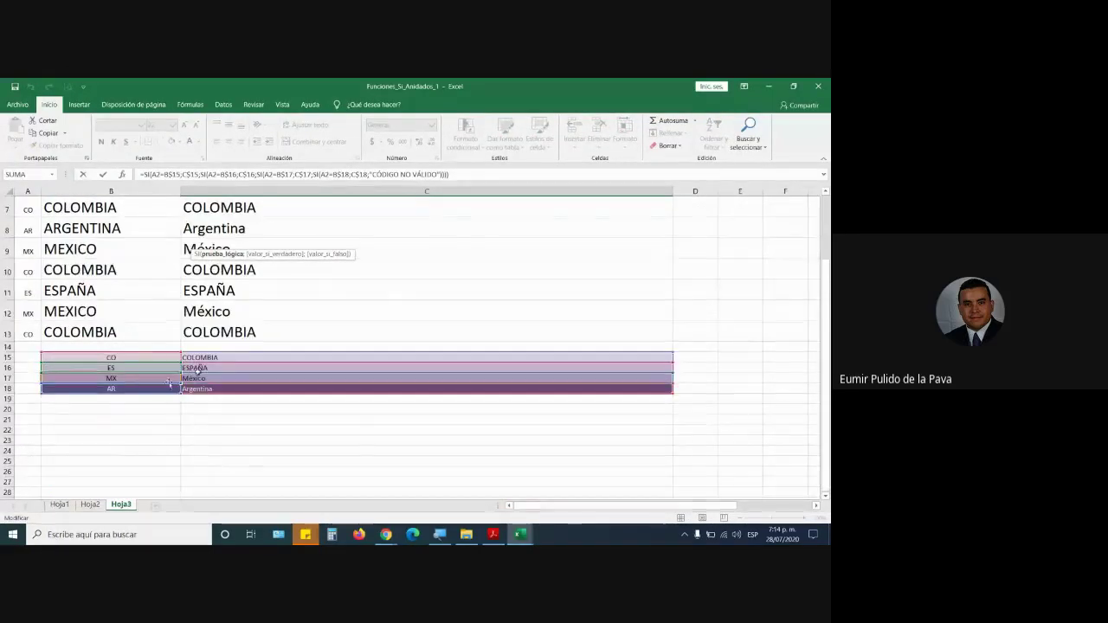
scroll(170, 442, "up", 2)
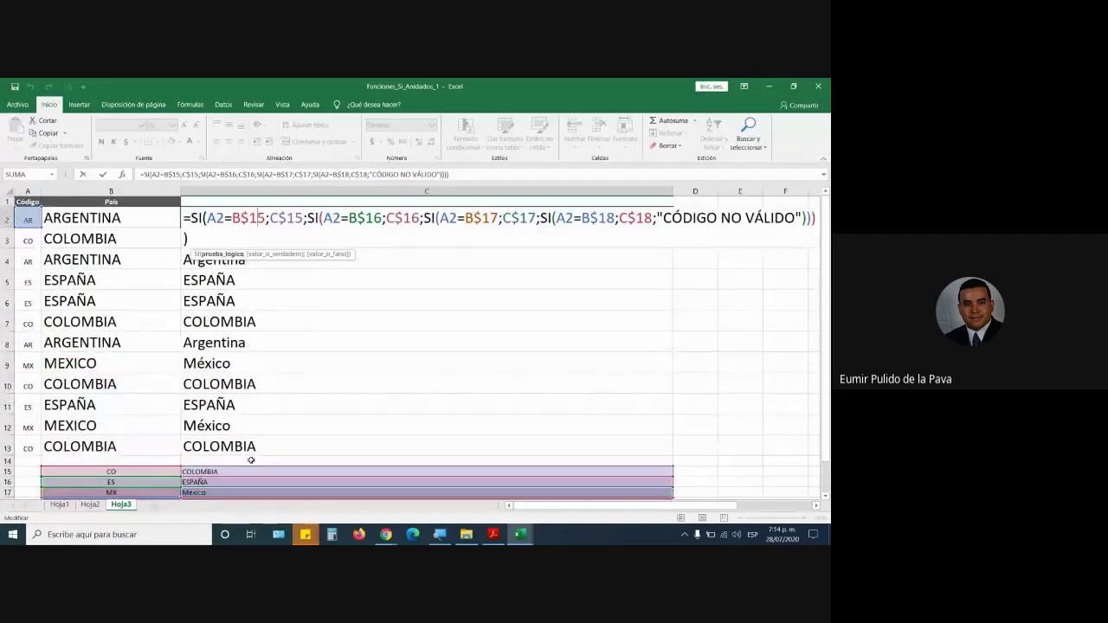
key("Escape")
Step: Change the first lookup entry to code PE with name PERU
scroll(223, 470, "down", 1)
left_click(129, 420)
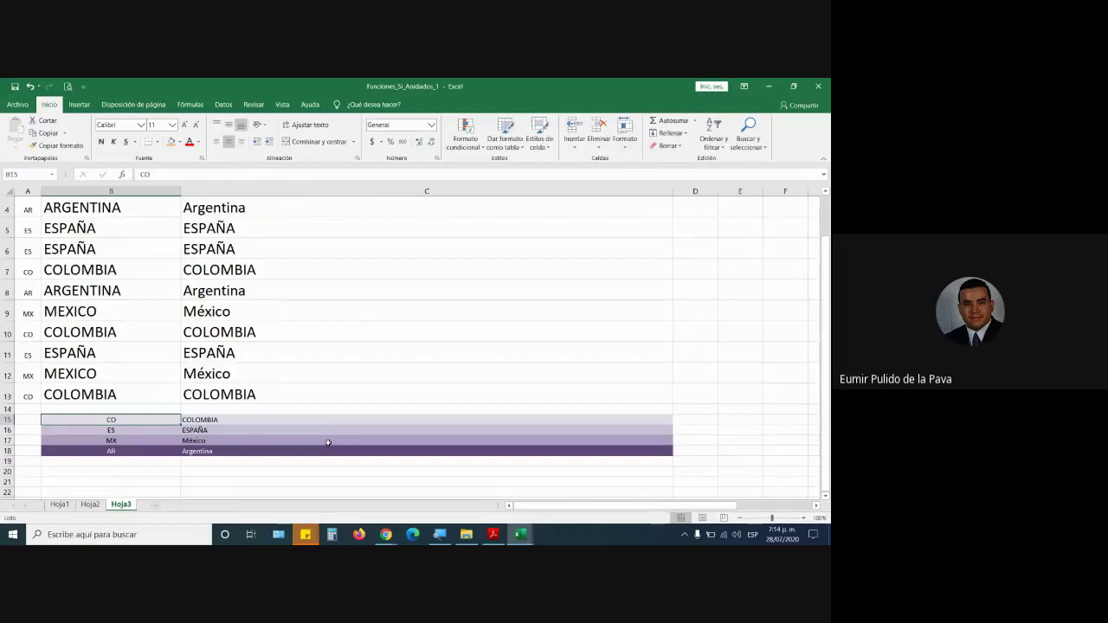
type("PE")
key("Tab")
type("PER")
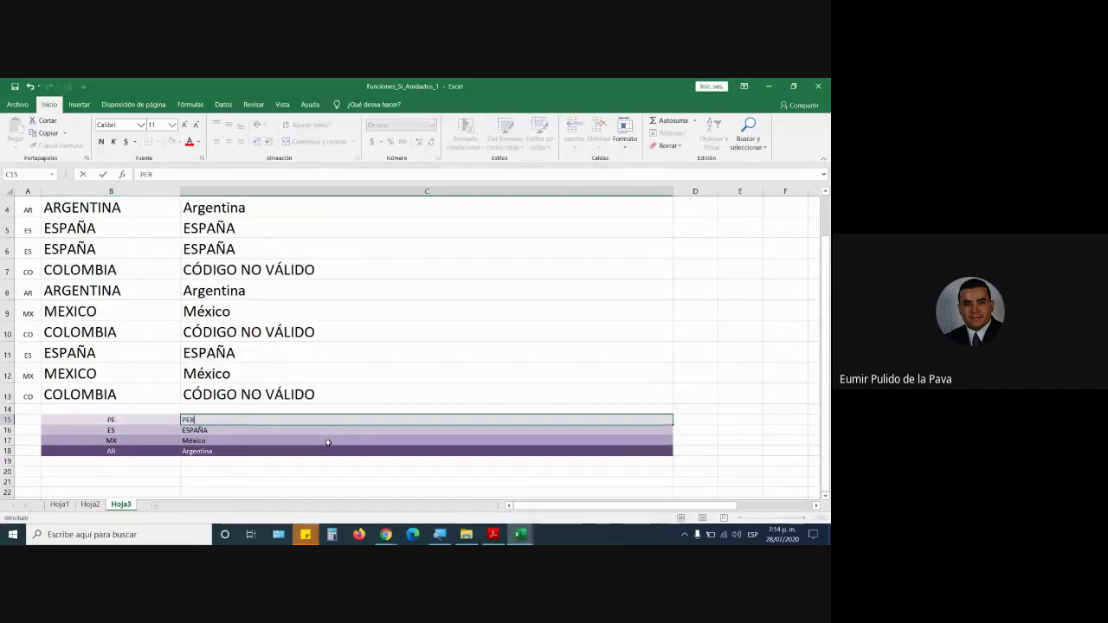
type("U")
key("Return")
Step: Enter PE as the code in A2 and check the result in B2
scroll(31, 419, "up", 1)
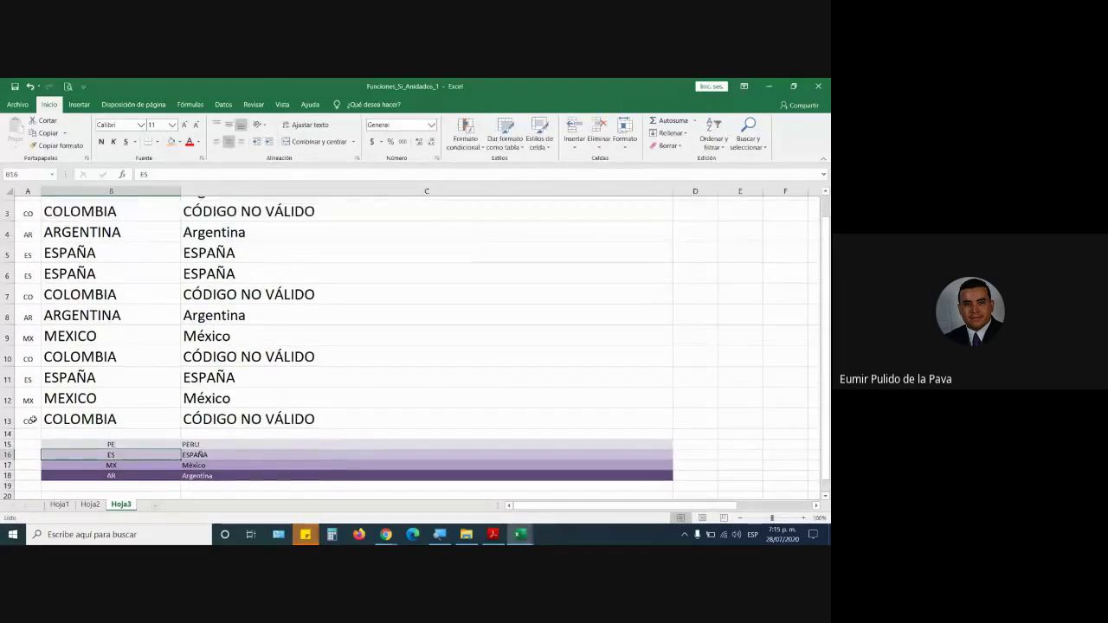
scroll(31, 419, "up", 1)
left_click(18, 239)
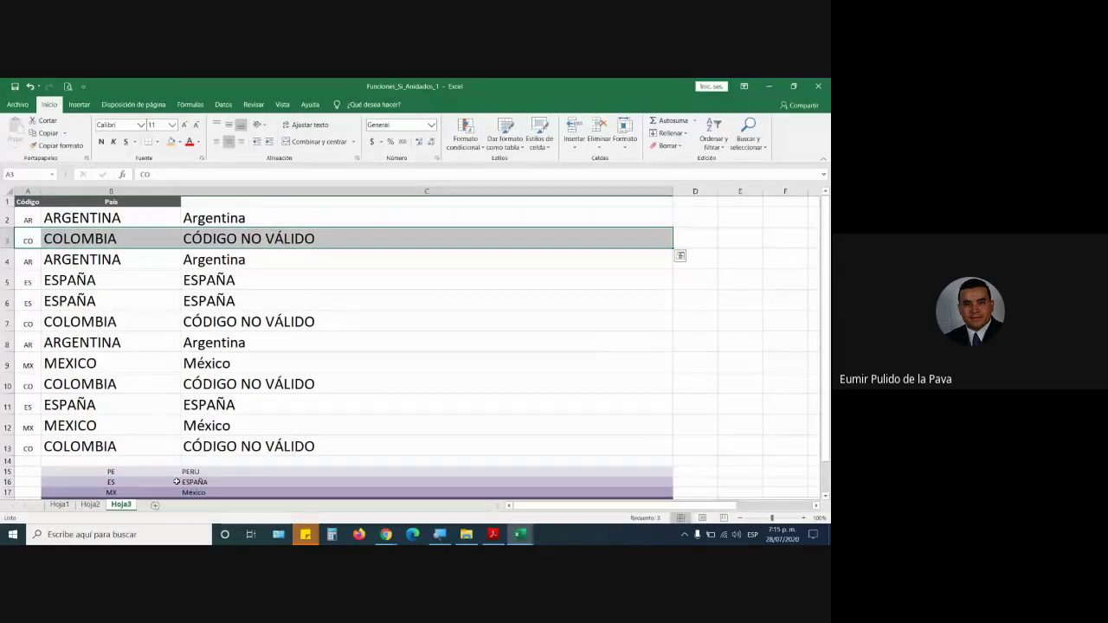
left_click(26, 220)
type("P")
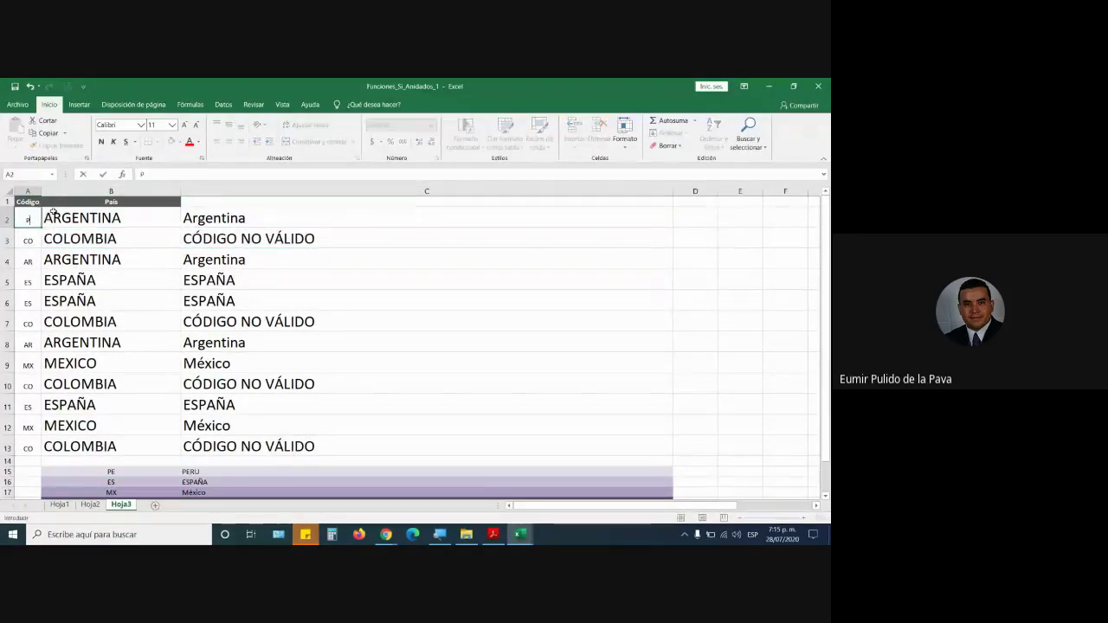
type("E")
key("Return")
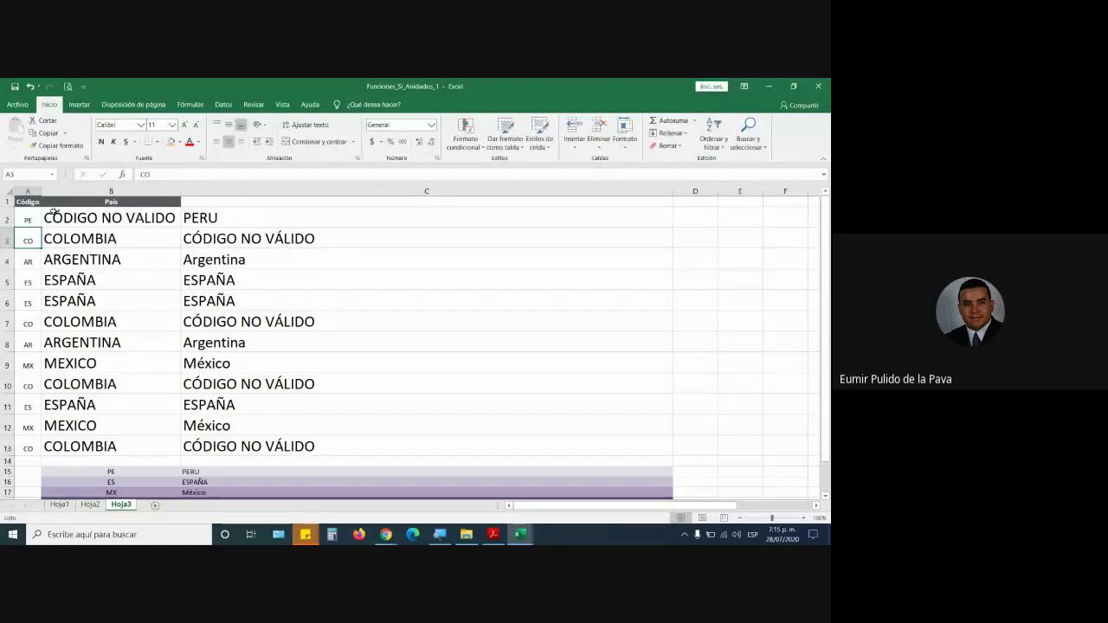
left_click(117, 217)
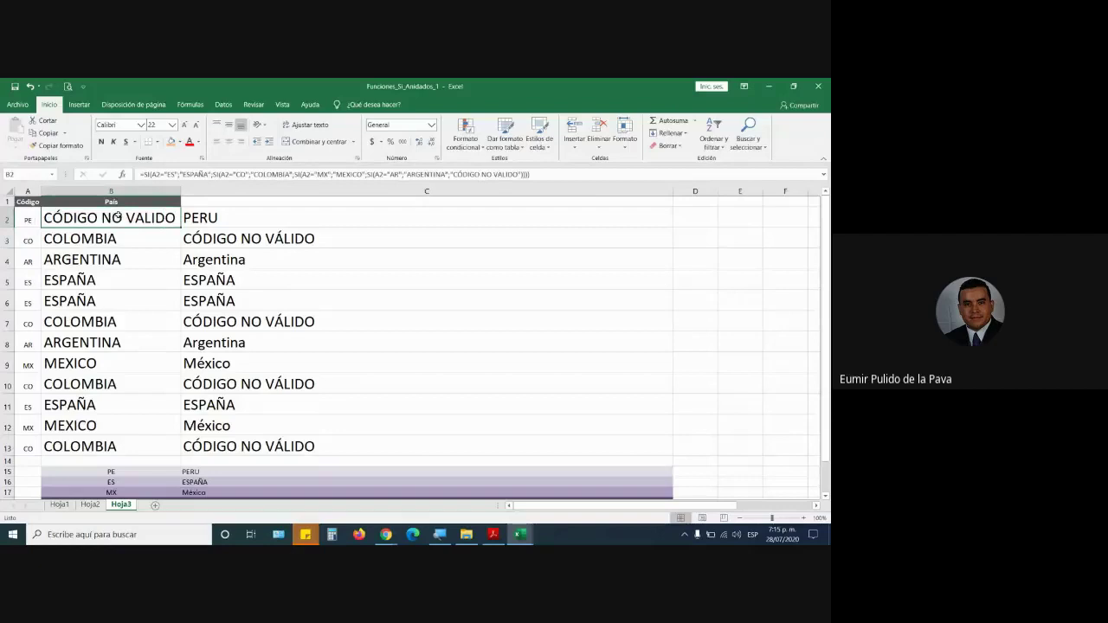
double_click(118, 217)
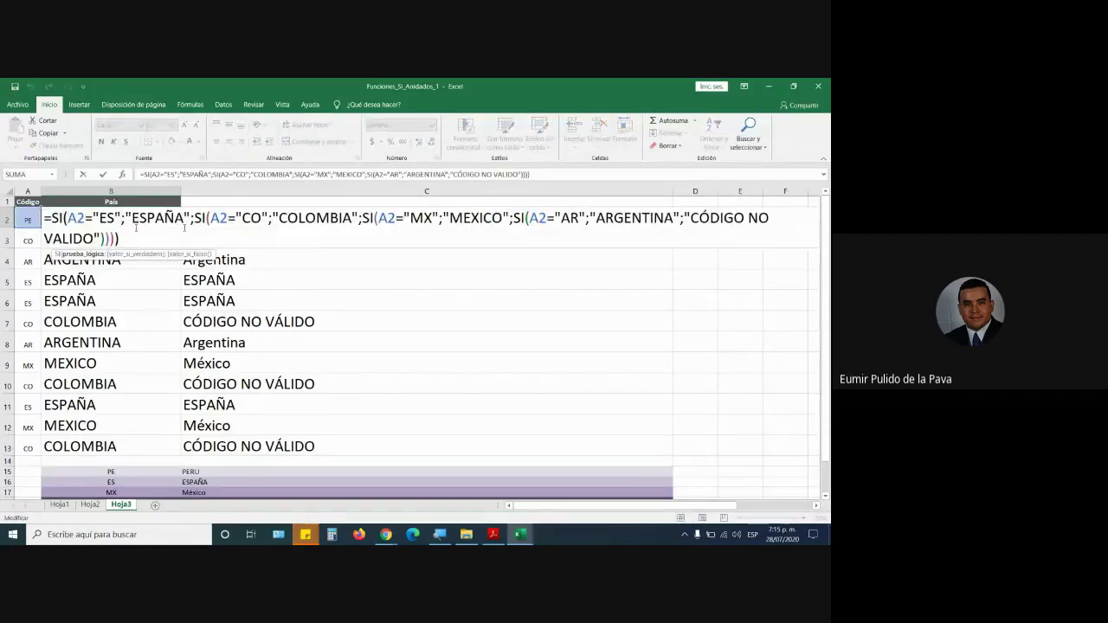
left_click_drag(99, 218, 616, 218)
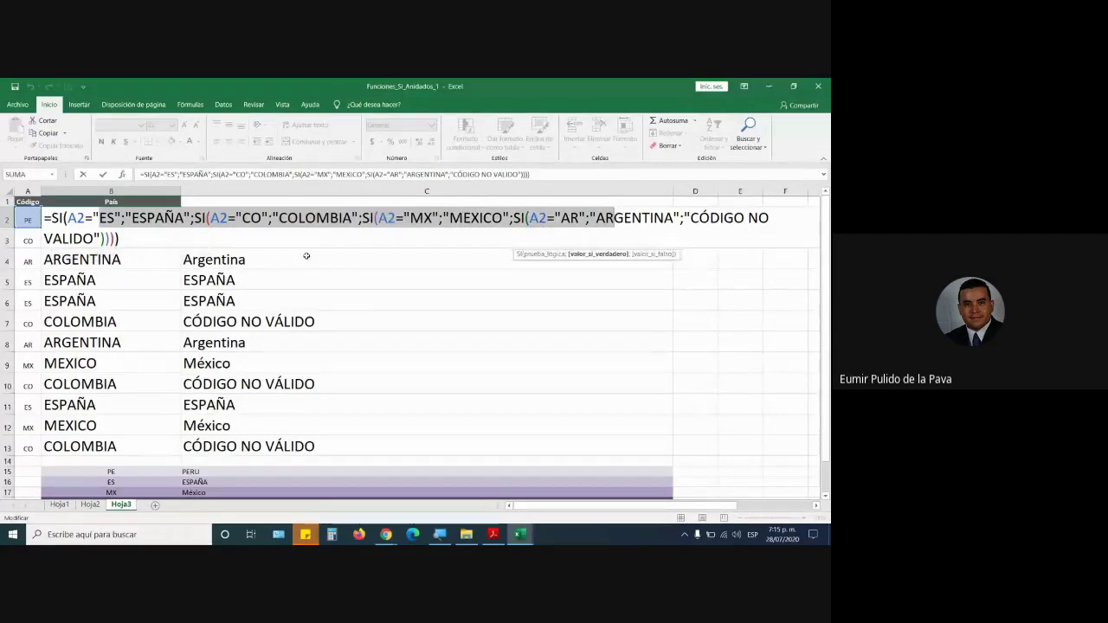
mouse_move(262, 219)
left_mouse_down()
mouse_move(241, 218)
mouse_move(353, 218)
left_mouse_up()
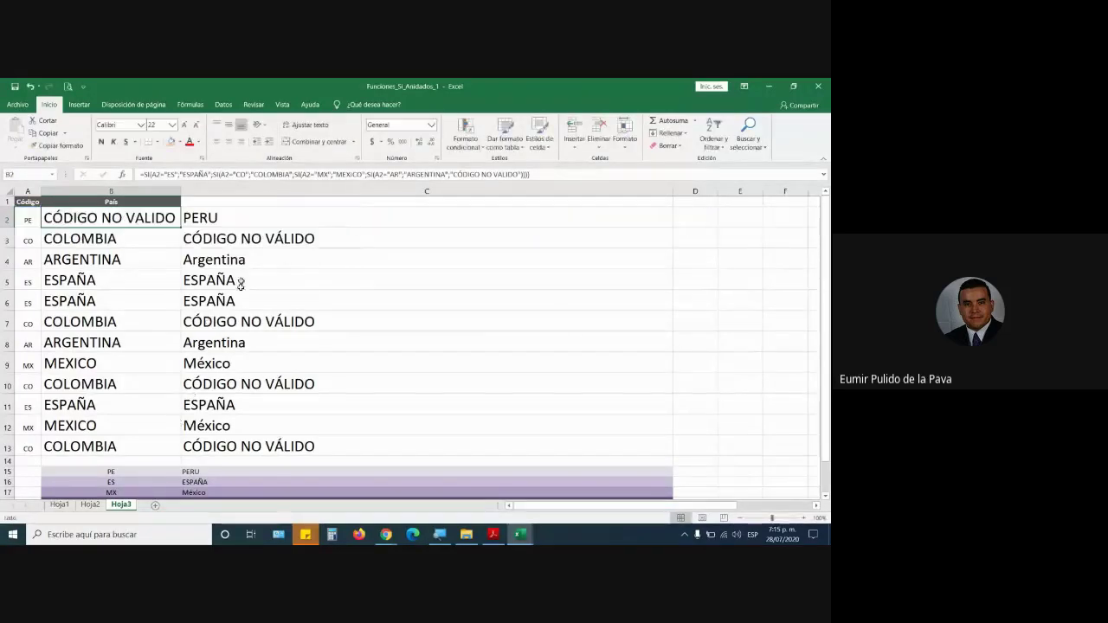
double_click(257, 217)
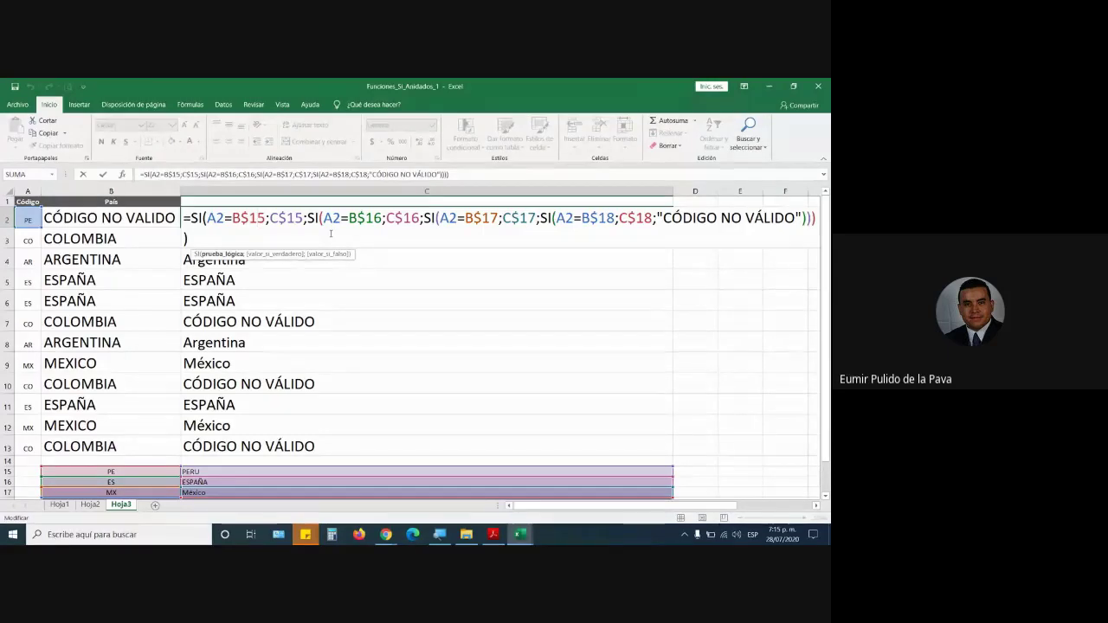
key("Return")
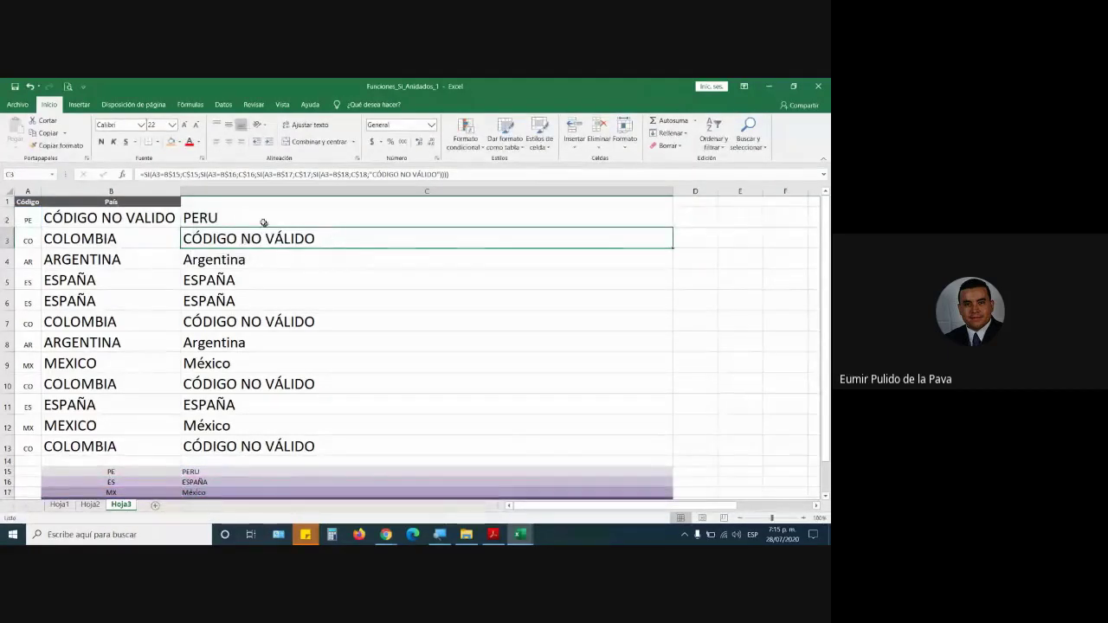
double_click(258, 216)
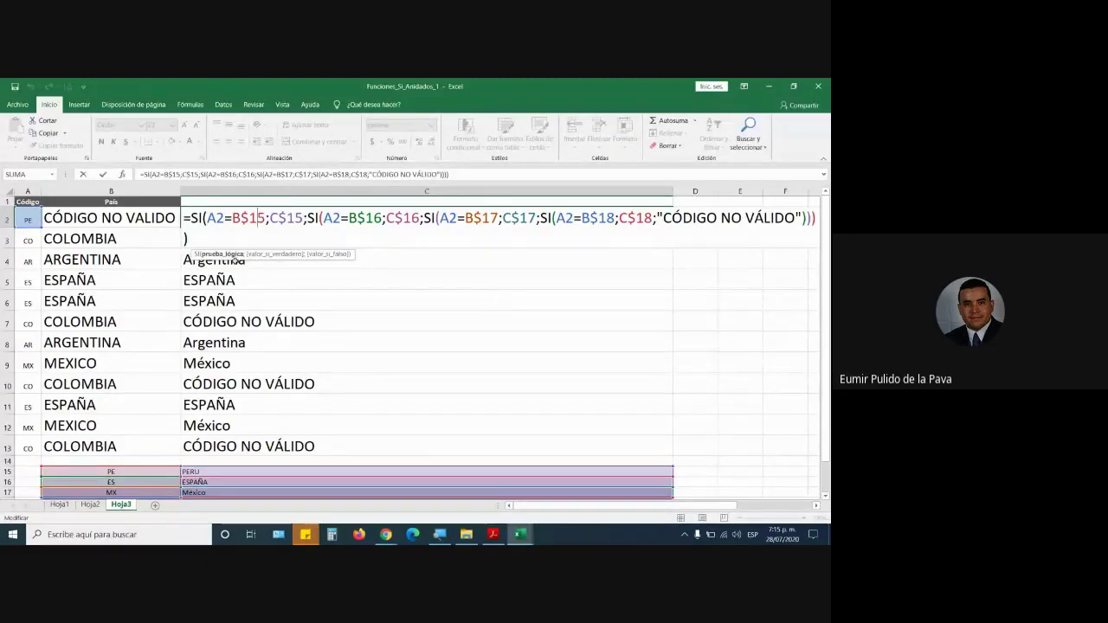
left_click_drag(188, 217, 554, 217)
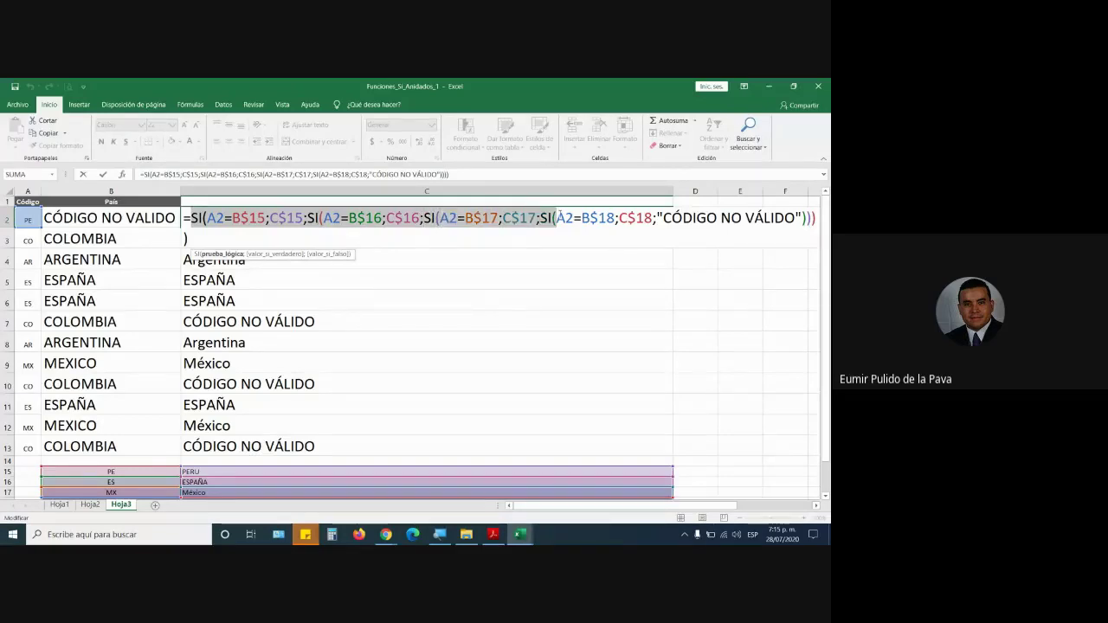
left_click(247, 247)
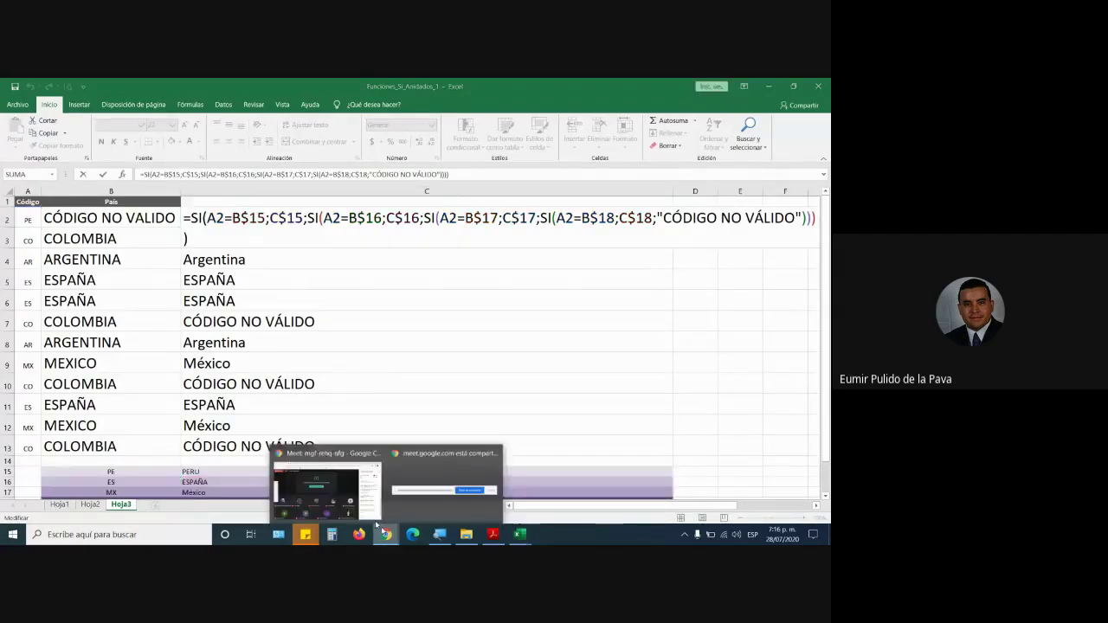
left_click(376, 523)
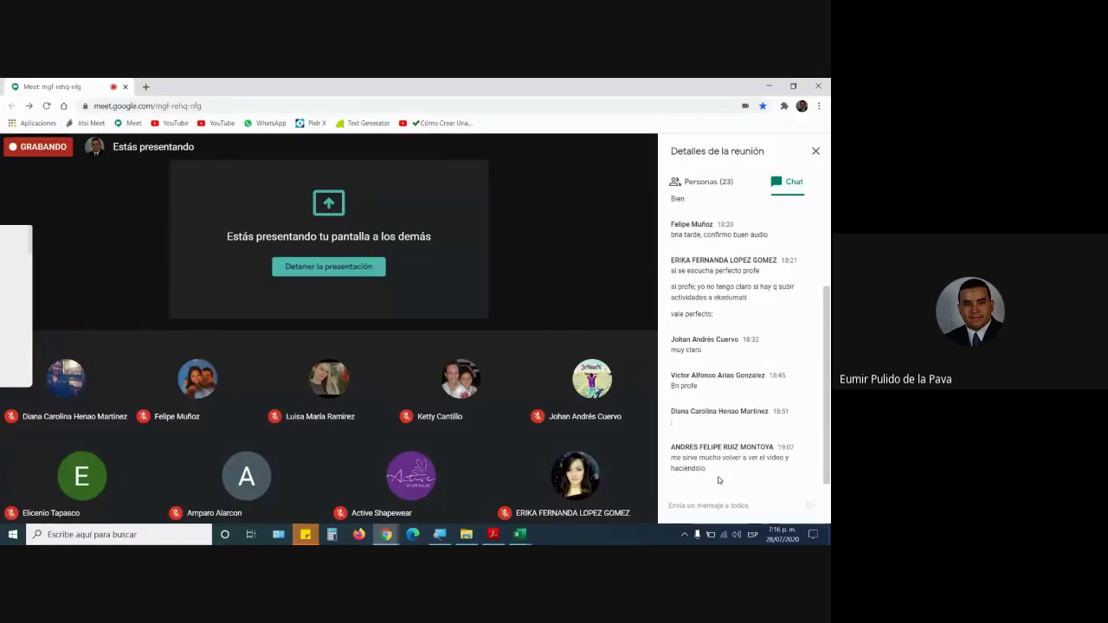
key("alt+Tab")
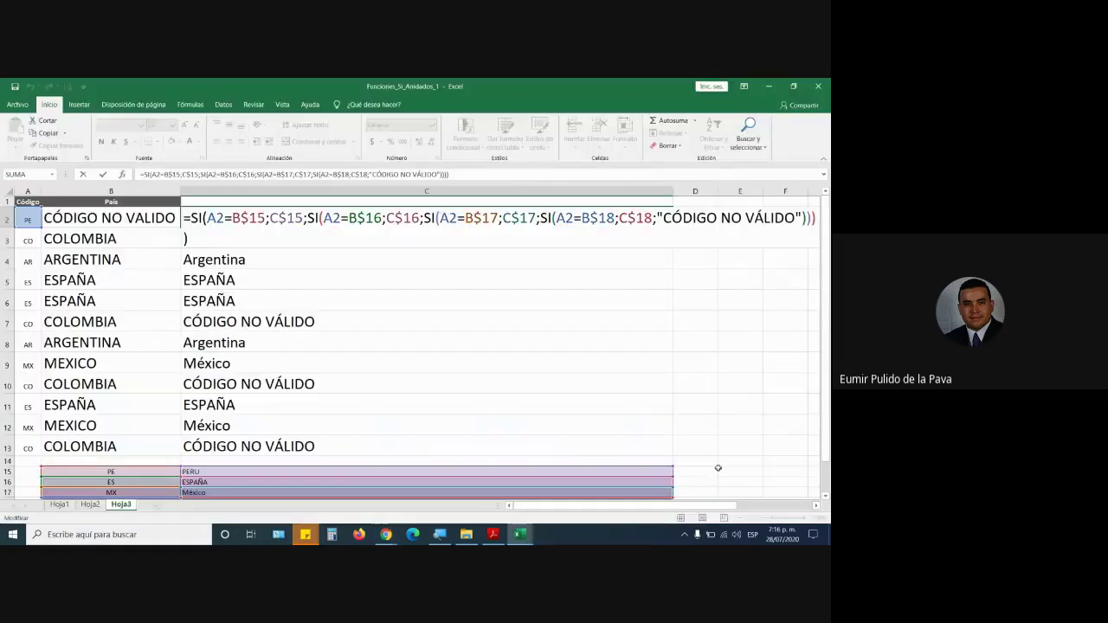
key("Return")
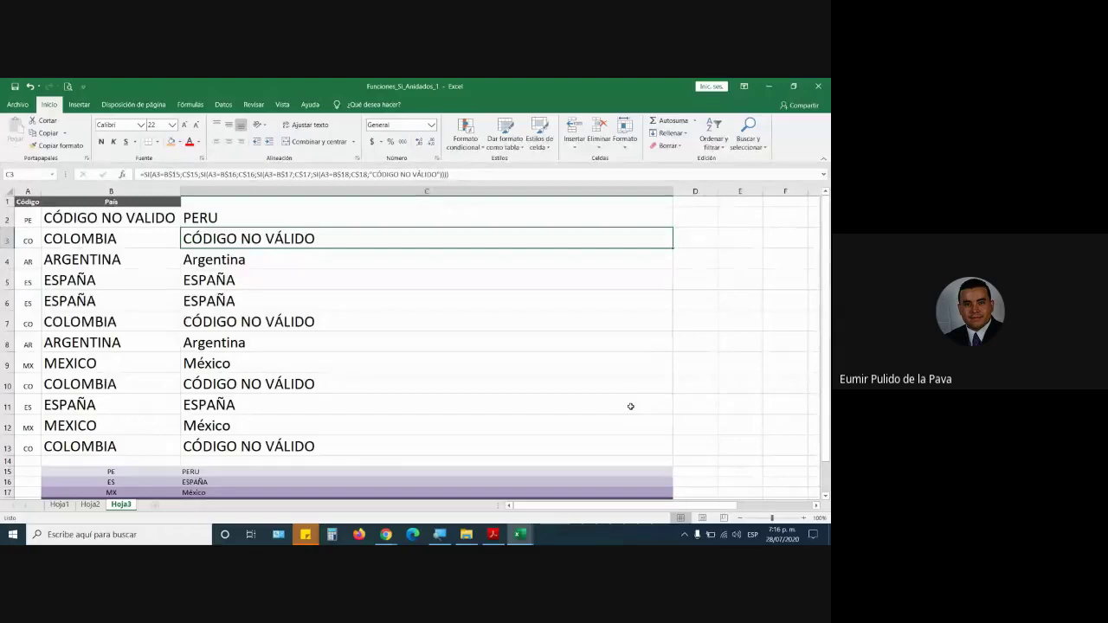
Step: Bring the PDF learning guide forward and scroll to exercises 3.4.7–3.4.9
left_click(492, 534)
scroll(495, 396, "down", 3)
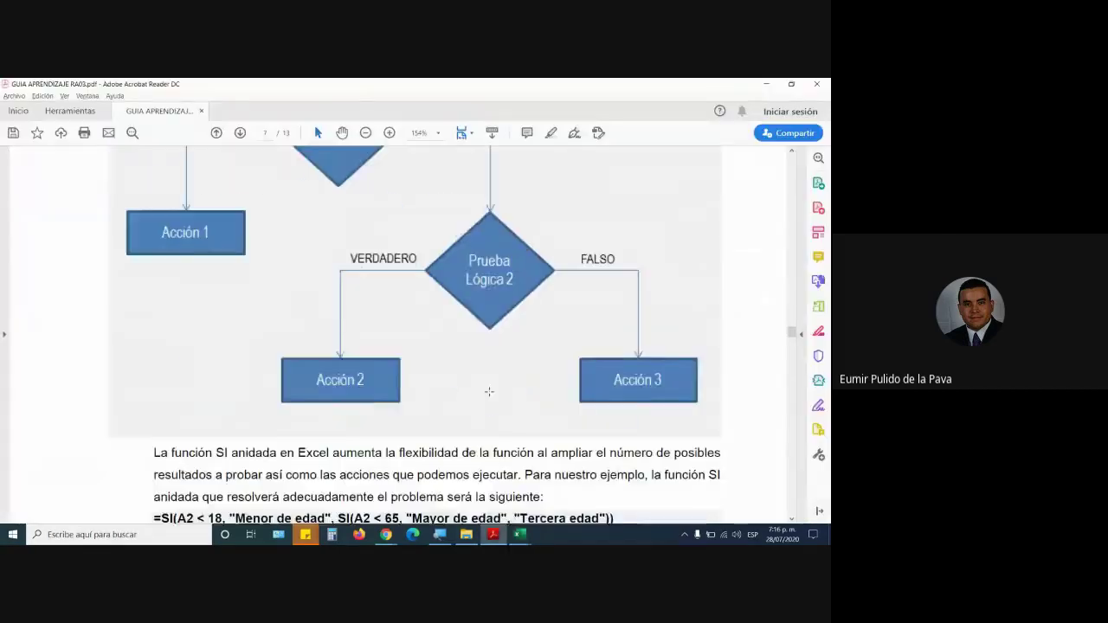
scroll(495, 396, "down", 5)
scroll(496, 395, "down", 2)
scroll(495, 398, "down", 5)
scroll(507, 407, "down", 5)
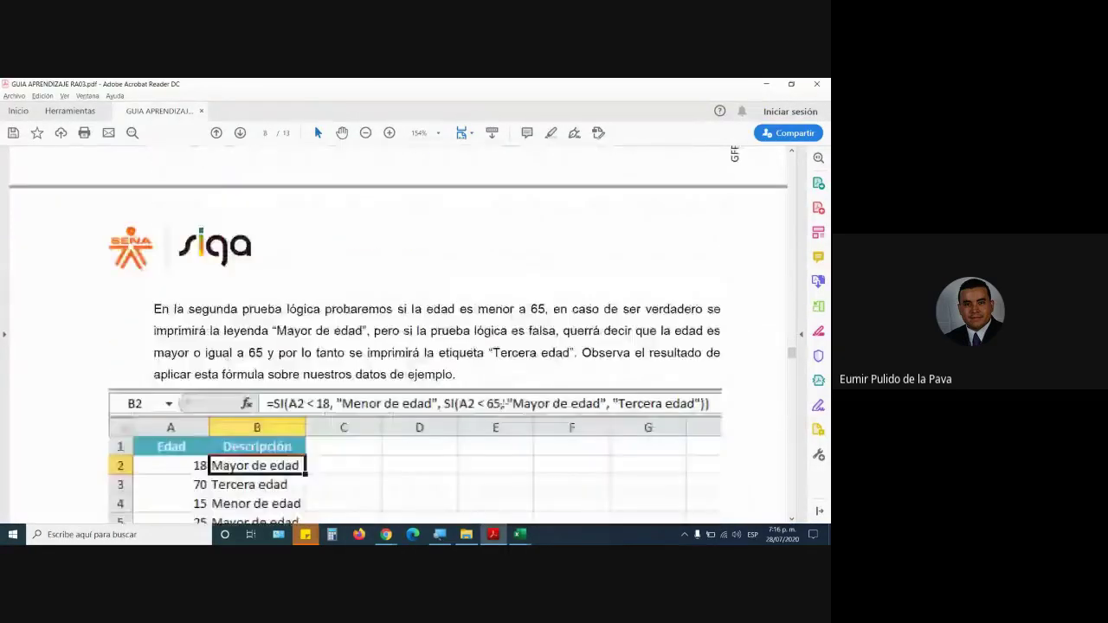
scroll(508, 403, "down", 2)
scroll(355, 372, "down", 3)
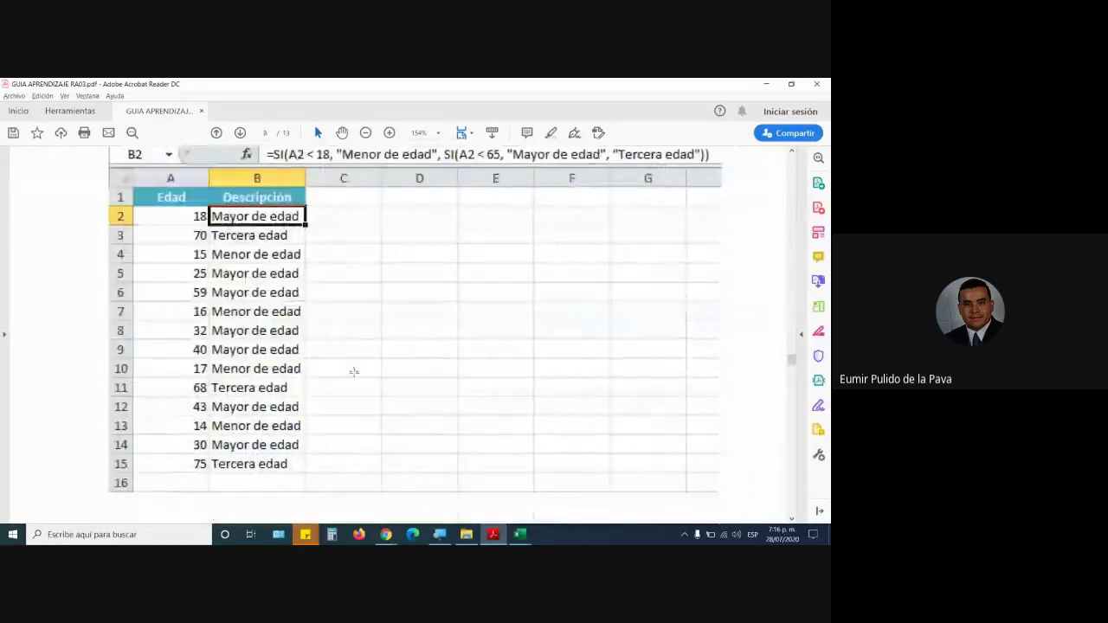
scroll(355, 381, "down", 4)
scroll(355, 390, "down", 2)
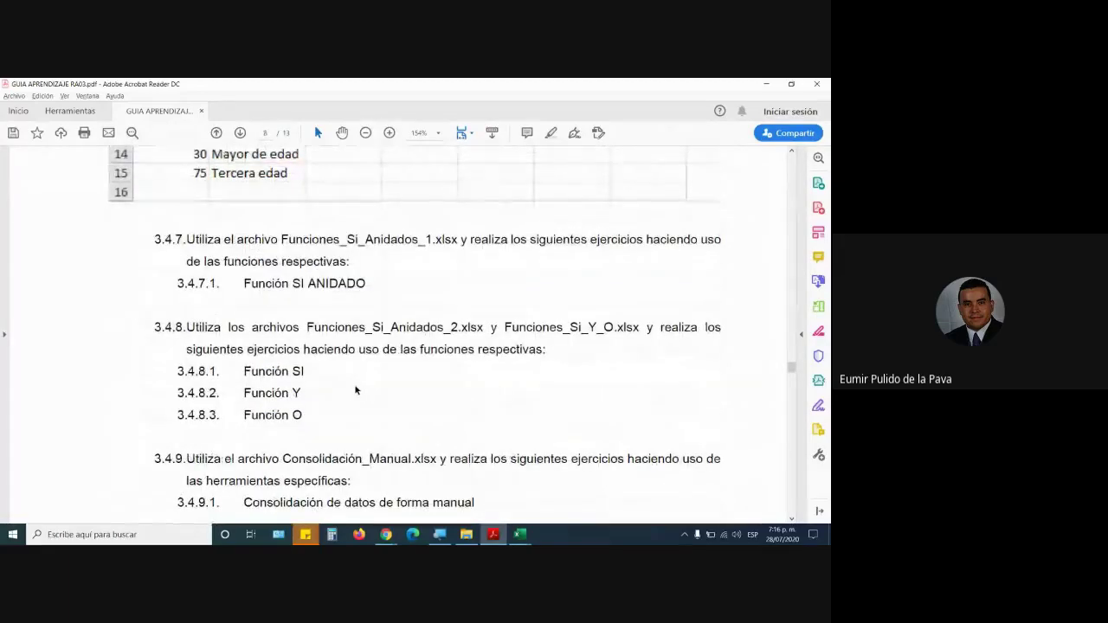
Step: Highlight the 3.4.7 exercise instructions and return to the Funciones_Si_Anidados_1 workbook
mouse_move(186, 239)
left_mouse_down()
mouse_move(312, 243)
mouse_move(325, 304)
mouse_move(447, 327)
mouse_move(641, 327)
left_mouse_up()
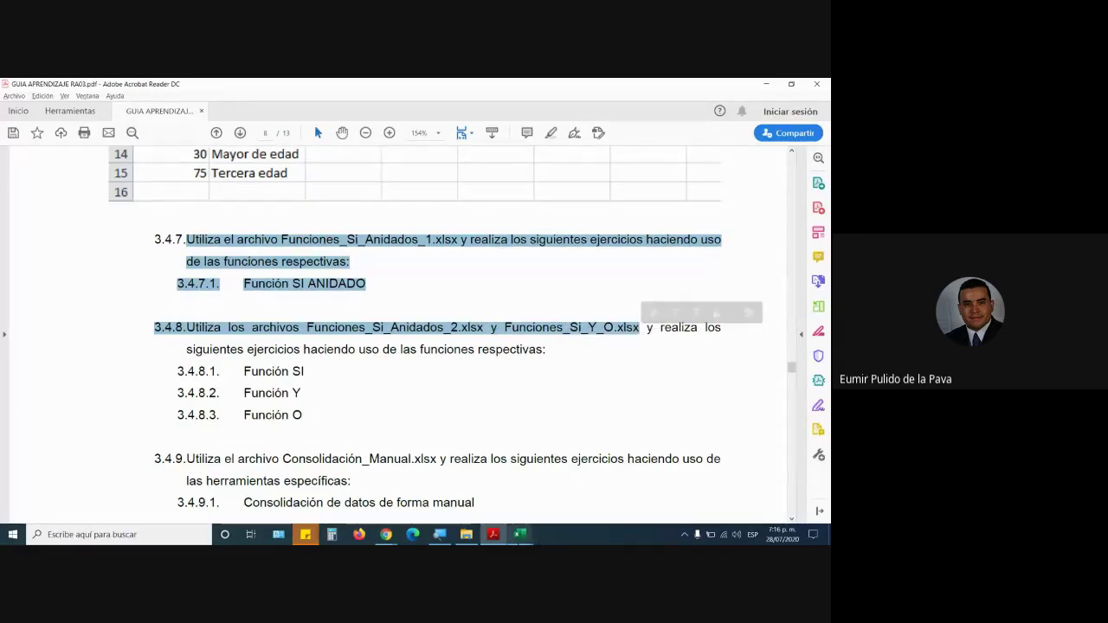
left_click(520, 534)
left_click(578, 489)
Step: Close Libro1 without saving, keeping Funciones_Si_Anidados_1 open for now
left_click(519, 534)
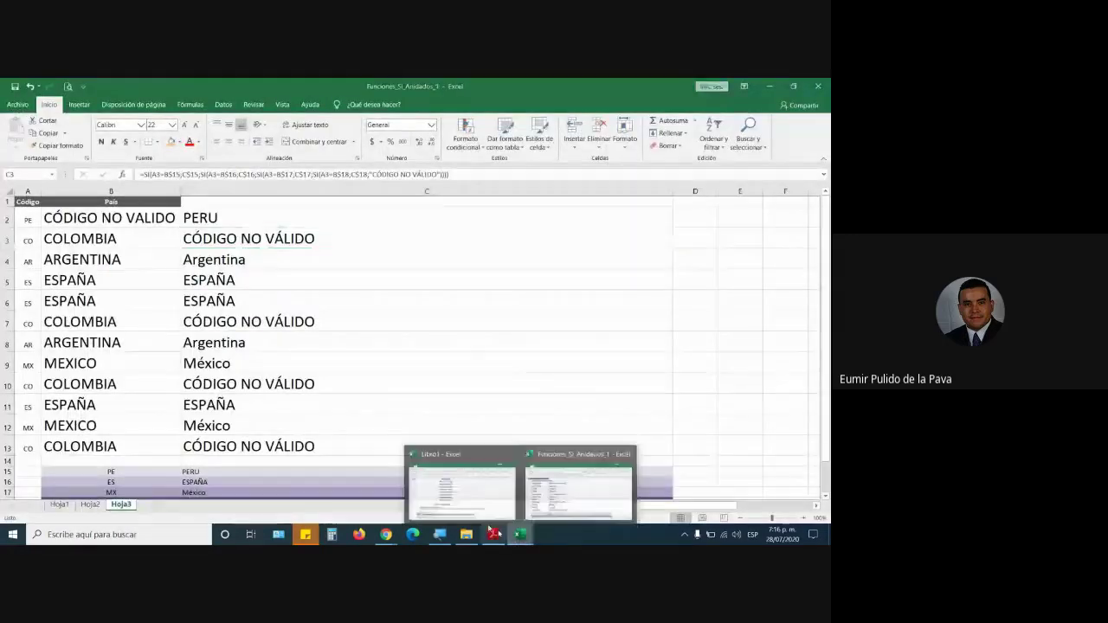
left_click(462, 490)
key("alt+F4")
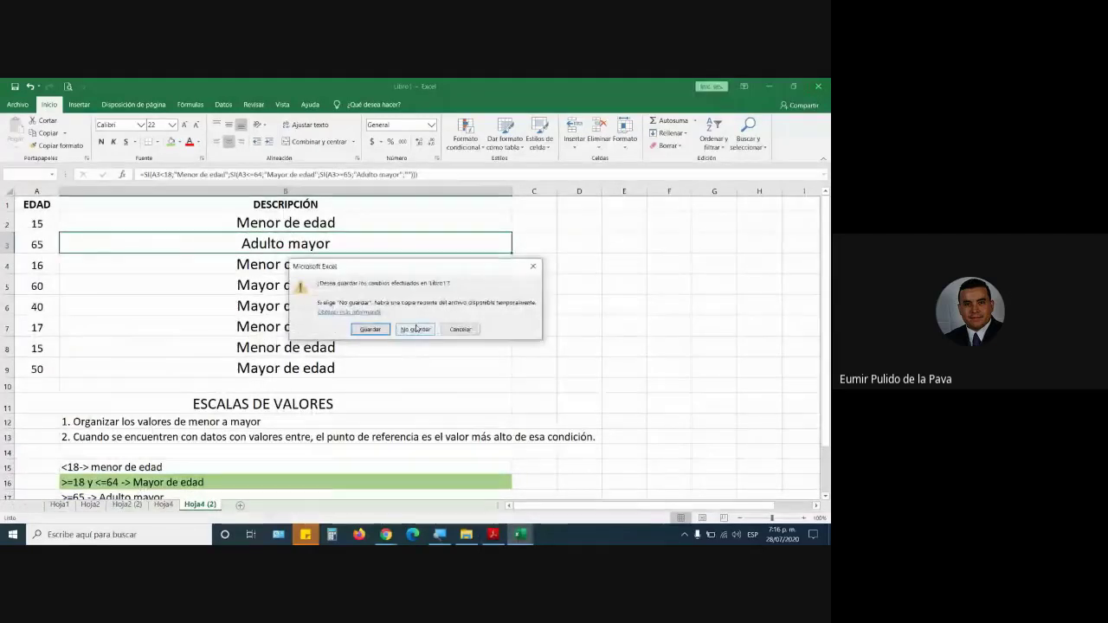
left_click(413, 328)
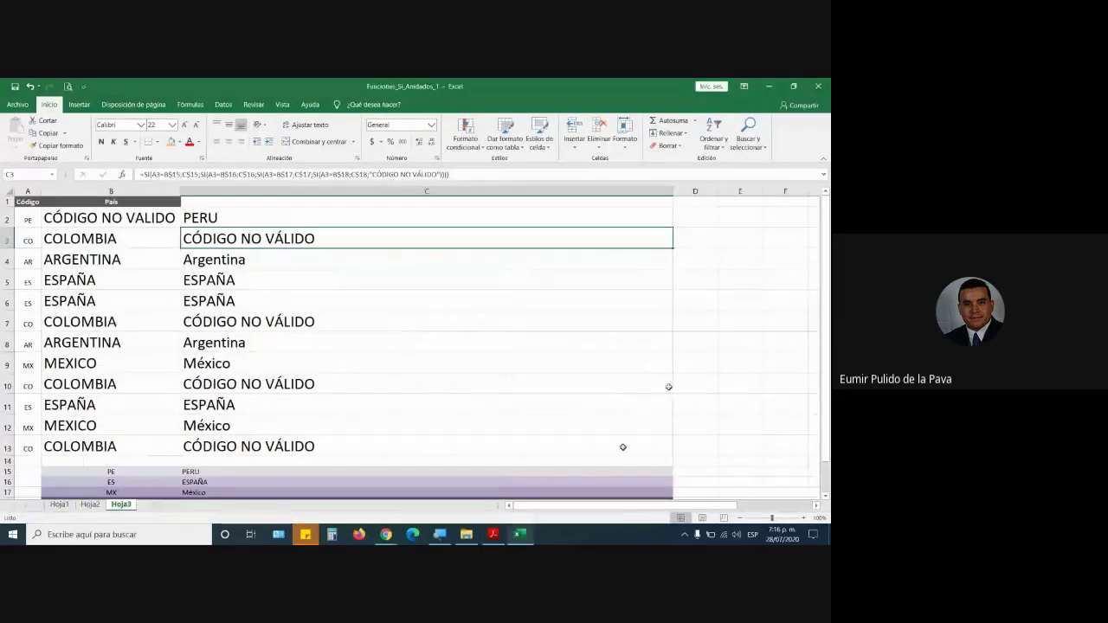
left_click(817, 87)
left_click(460, 329)
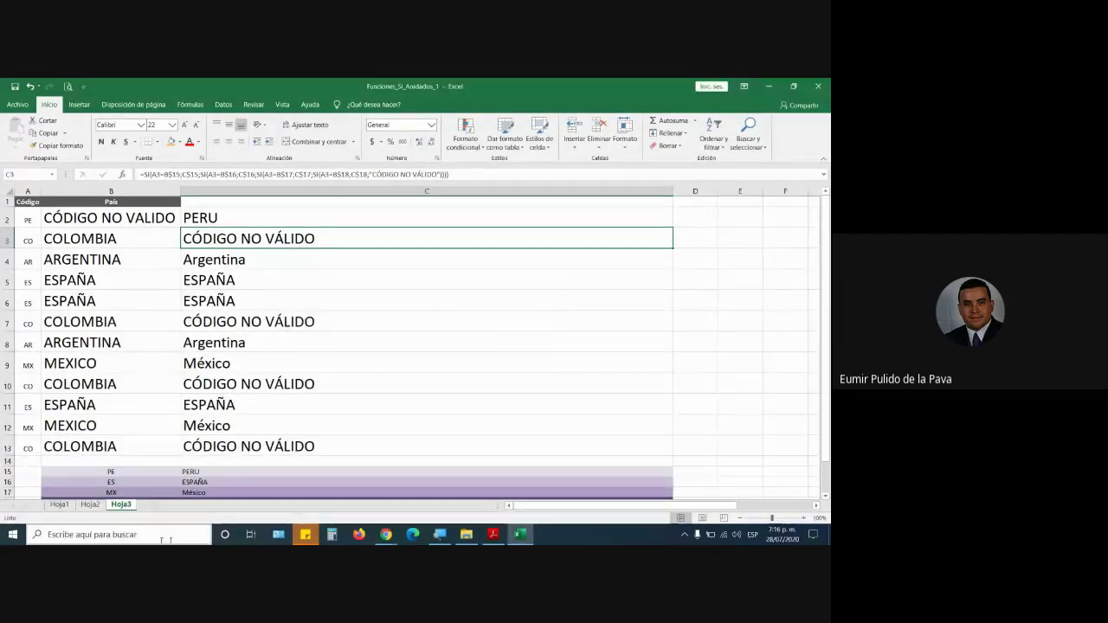
Step: Review Hoja1's Equivalencia column and the D1:E3 letter table with 100, 80, 60
left_click(62, 504)
left_click(182, 244)
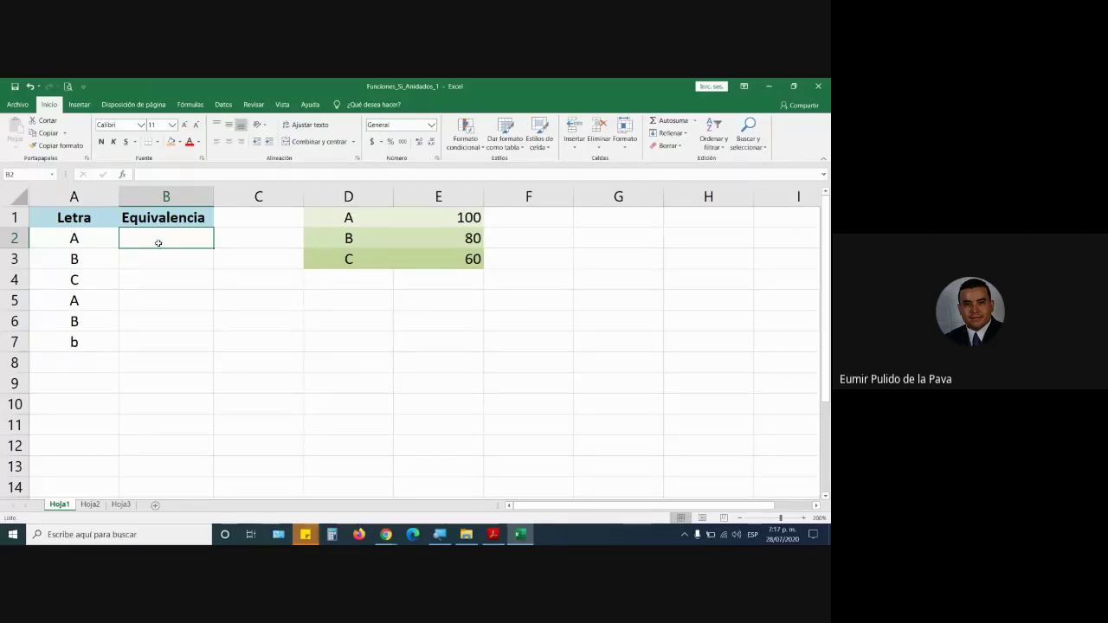
left_click_drag(348, 219, 437, 257)
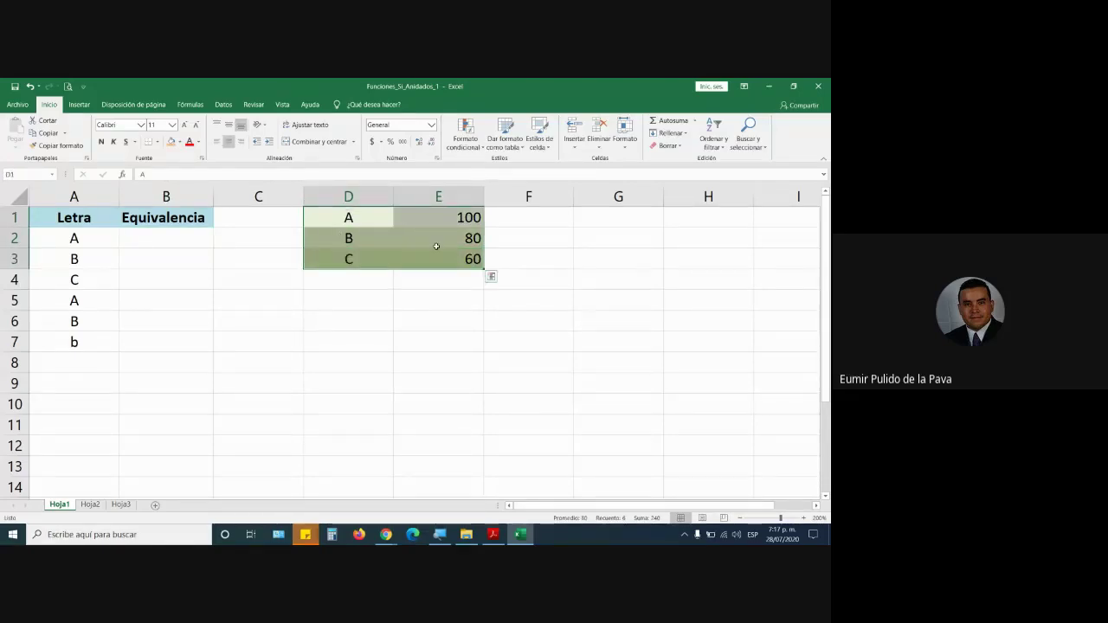
left_click_drag(456, 217, 438, 258)
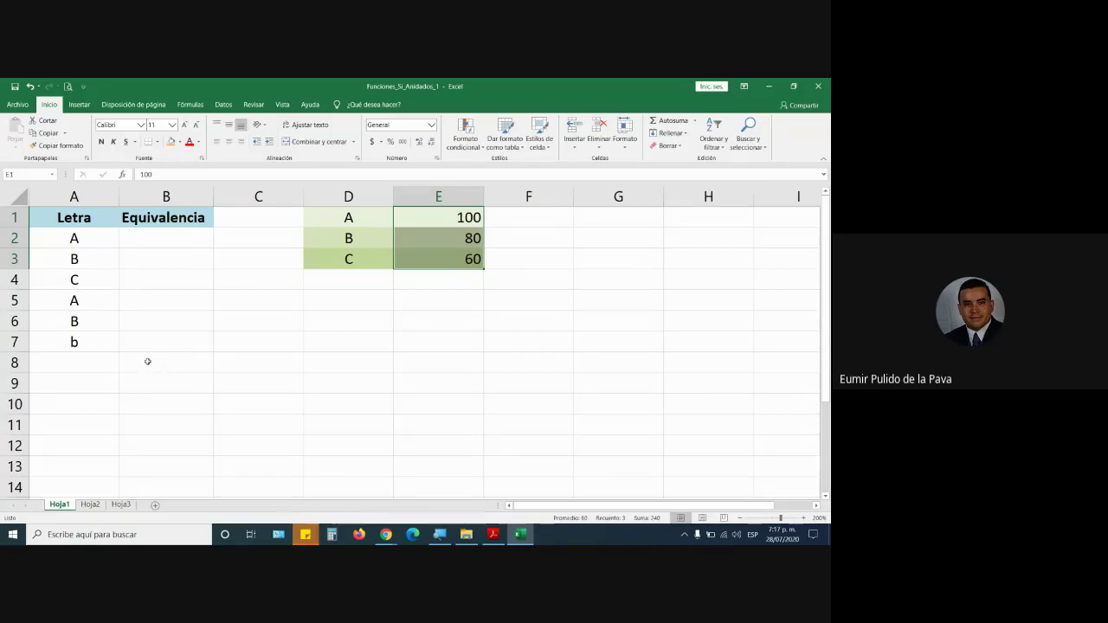
left_click(155, 240)
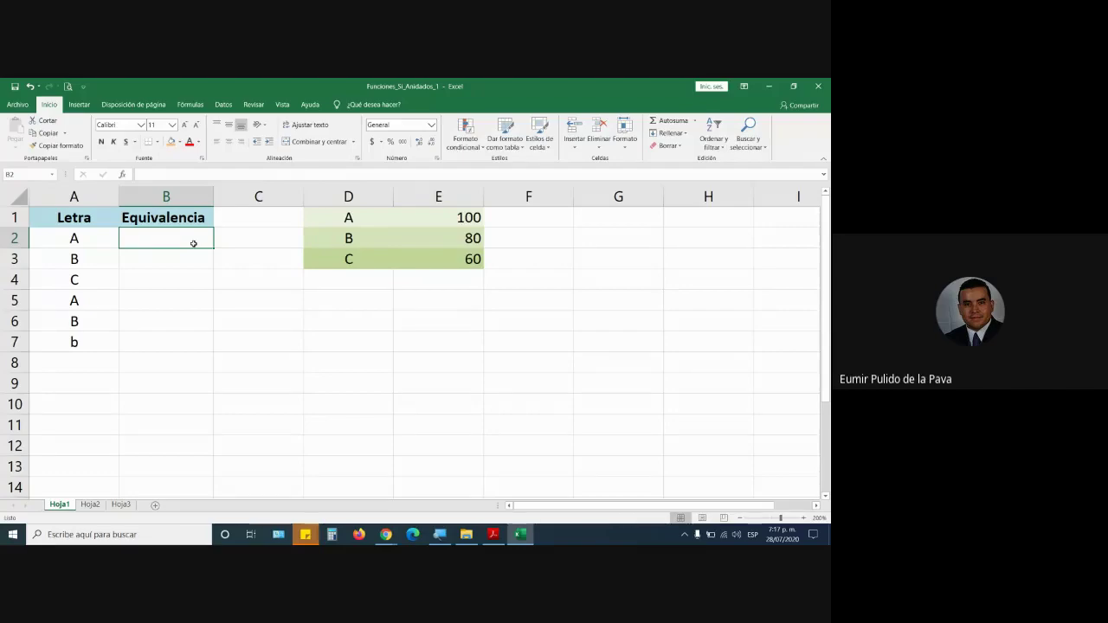
Step: Close Funciones_Si_Anidados_1 without saving the changes
left_click(823, 86)
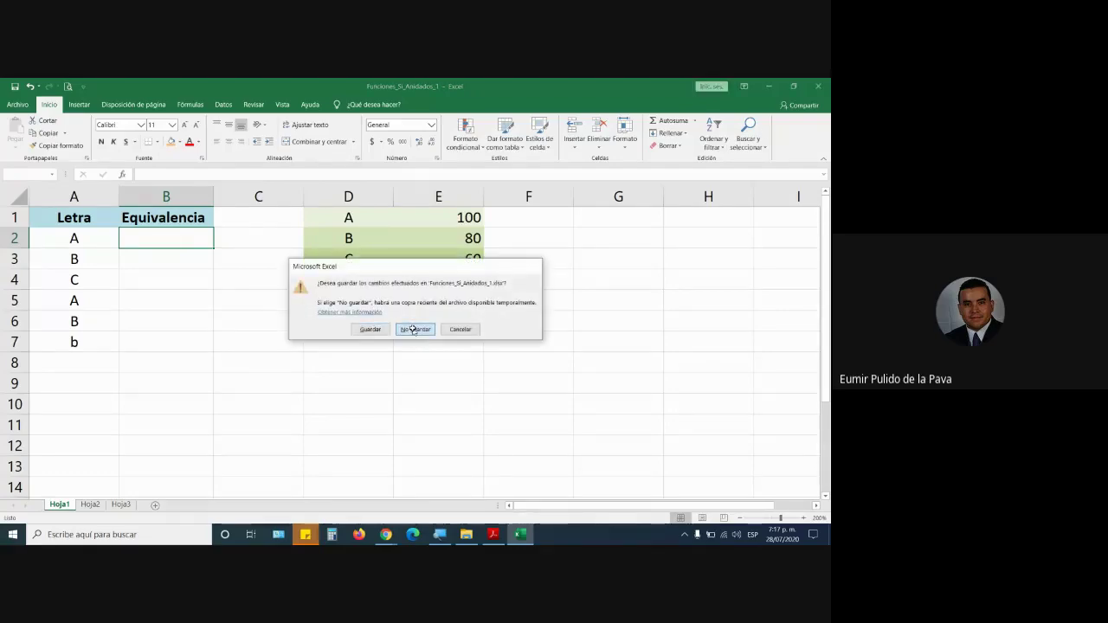
left_click(416, 329)
left_click(467, 535)
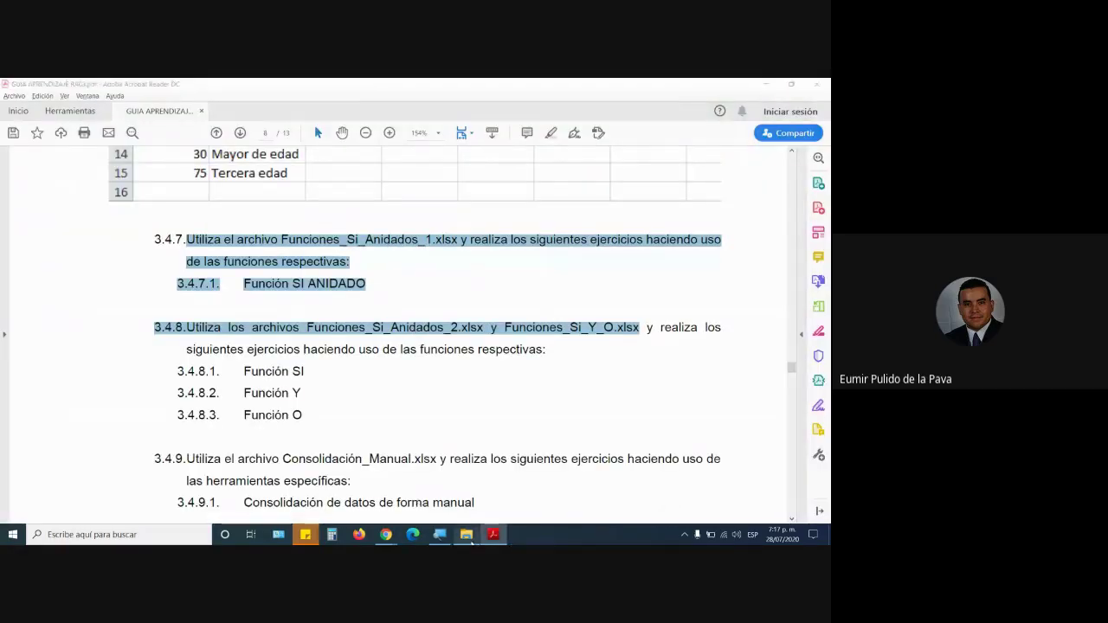
Step: Open Funciones_Si_Anidados_2 and zoom the Examen sheet in five steps
double_click(428, 307)
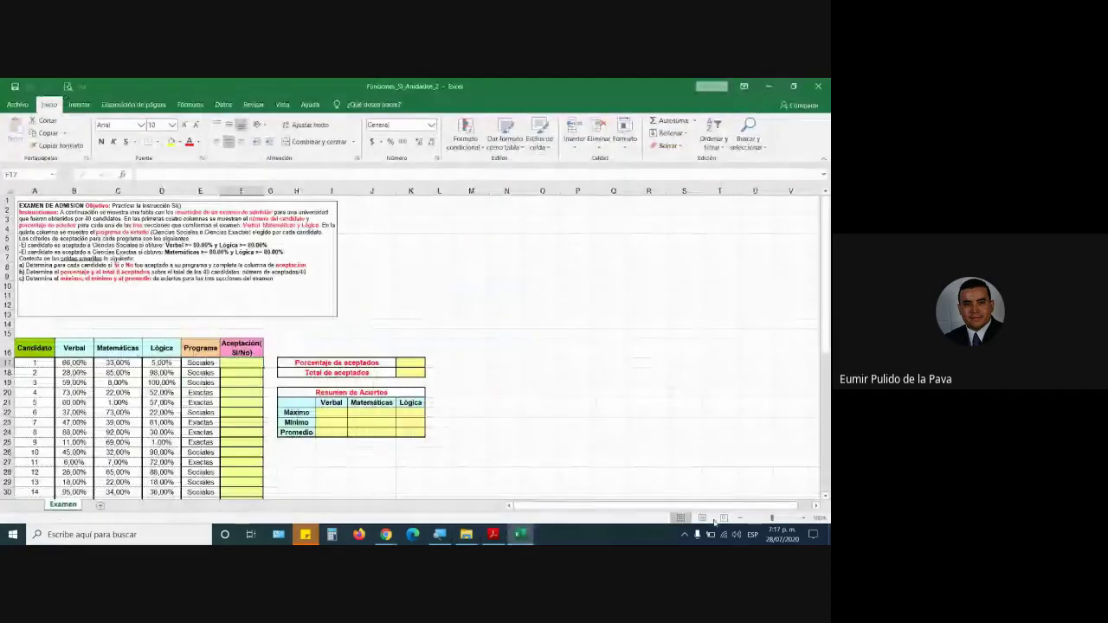
left_click(801, 518)
left_click(802, 518)
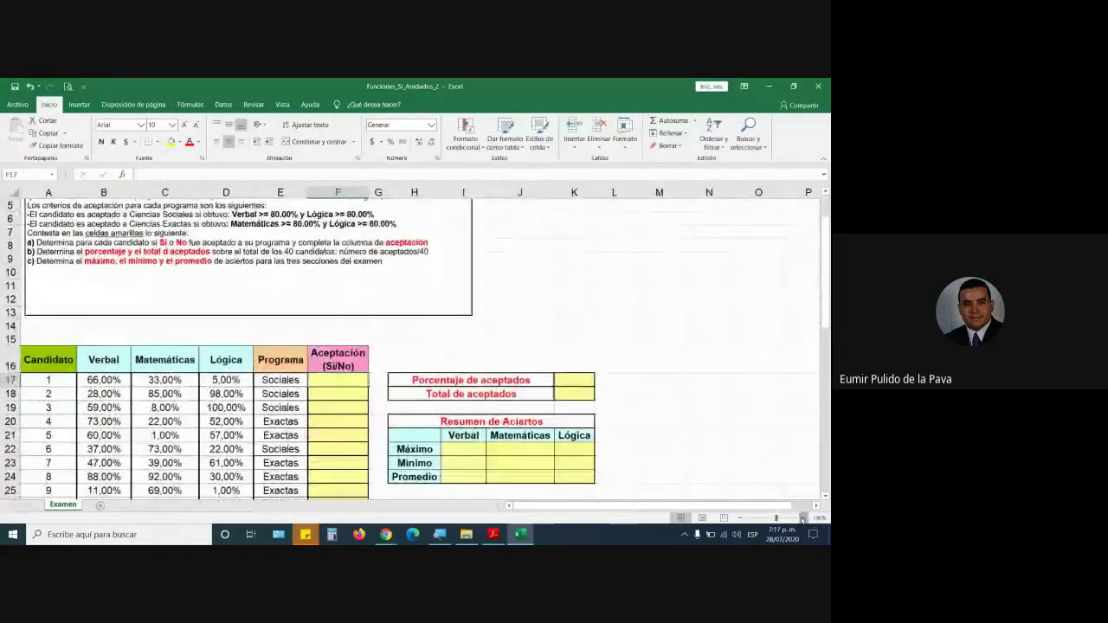
left_click(801, 518)
left_click(801, 518)
left_click(801, 517)
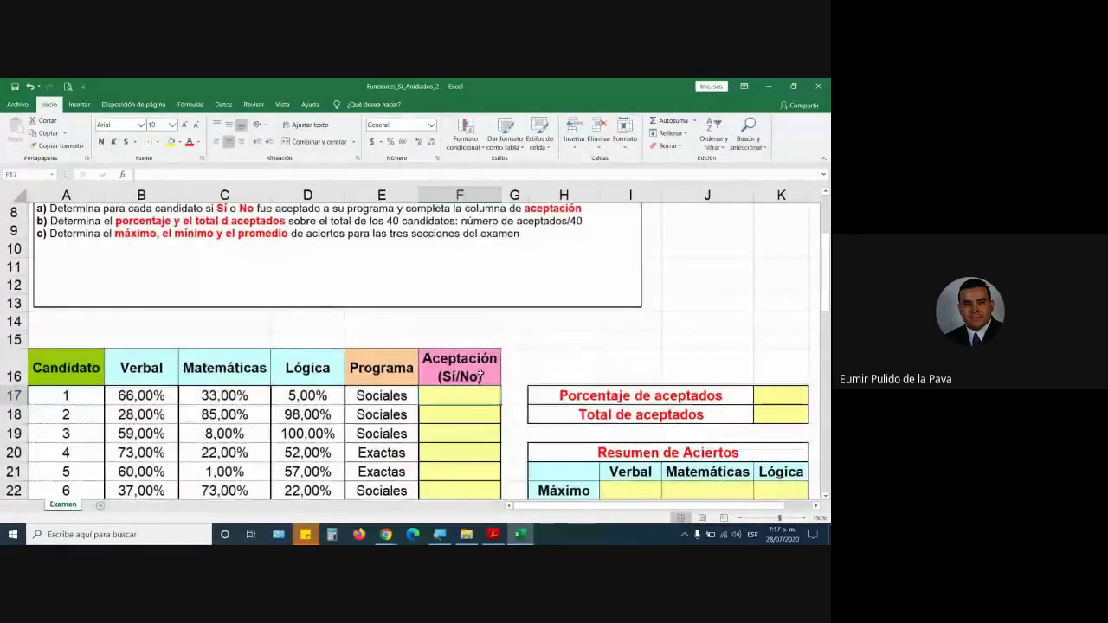
scroll(480, 373, "up", 3)
scroll(480, 373, "down", 7)
scroll(480, 373, "down", 4)
scroll(480, 373, "up", 6)
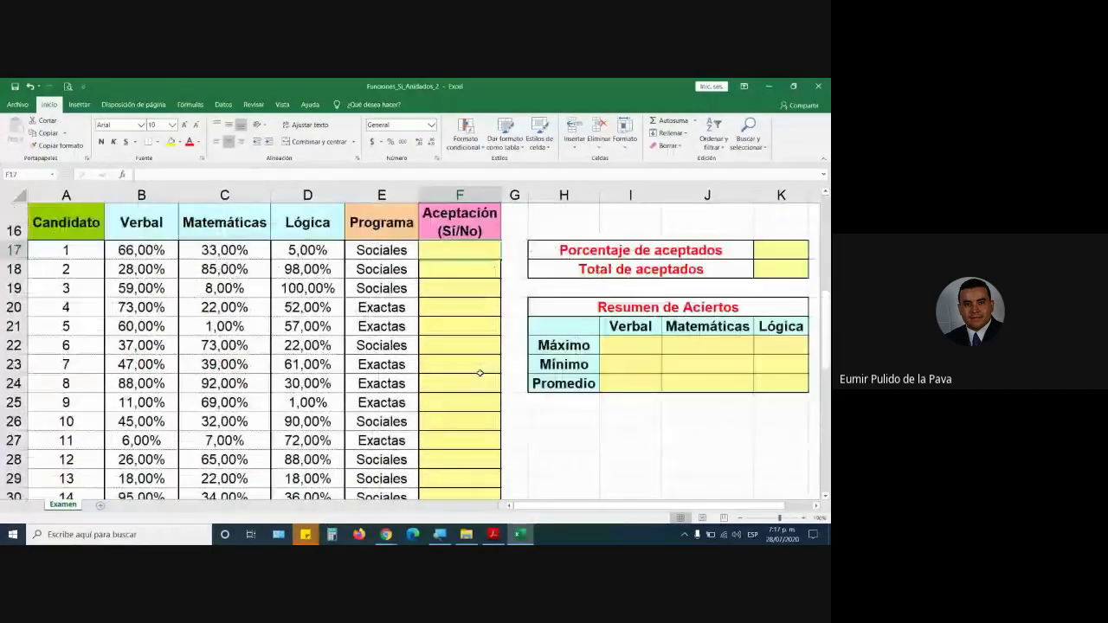
scroll(480, 373, "up", 1)
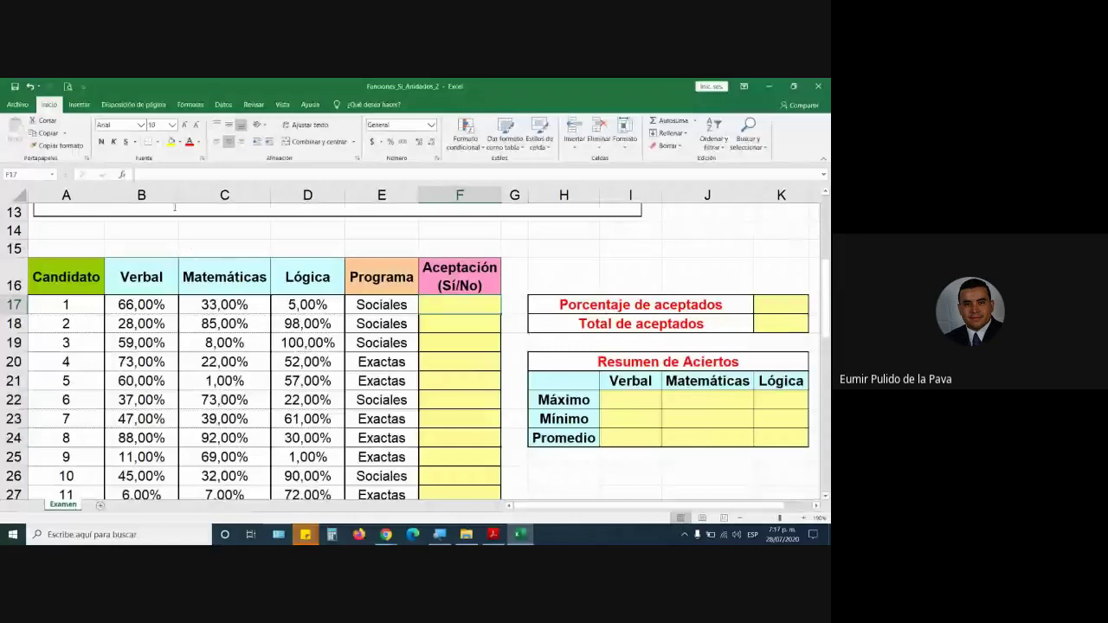
Step: Review the candidate numbers, Programa values, and Verbal, Matemáticas and Lógica score columns
left_click(87, 211)
key("ctrl+shift+Down")
key("ctrl+shift+Down")
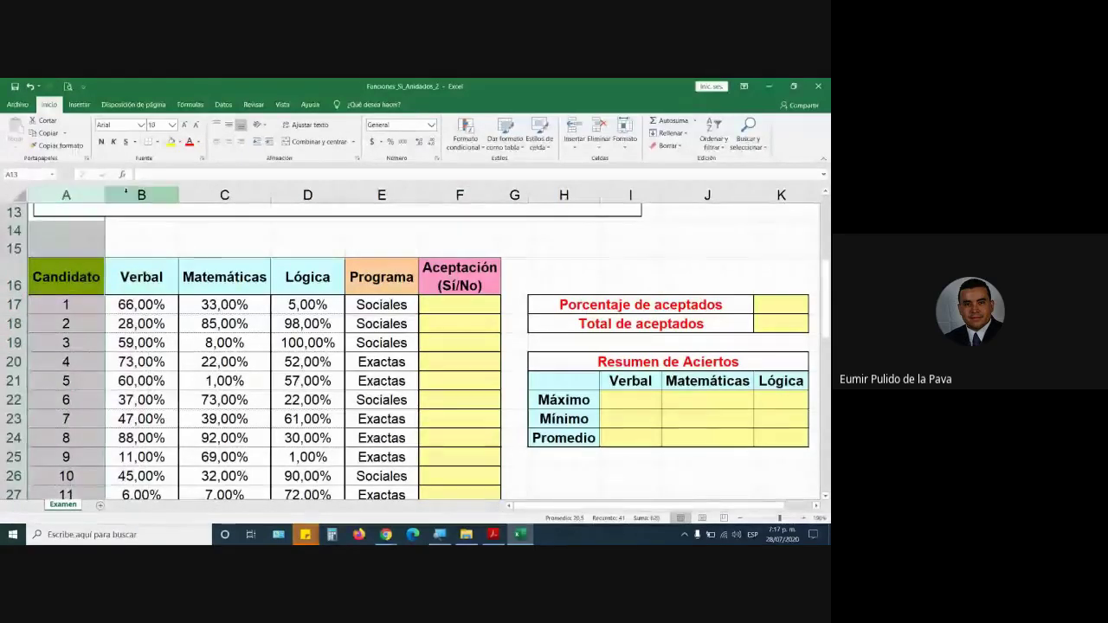
left_click(381, 213)
key("ctrl+shift+Down")
key("ctrl+shift+Down")
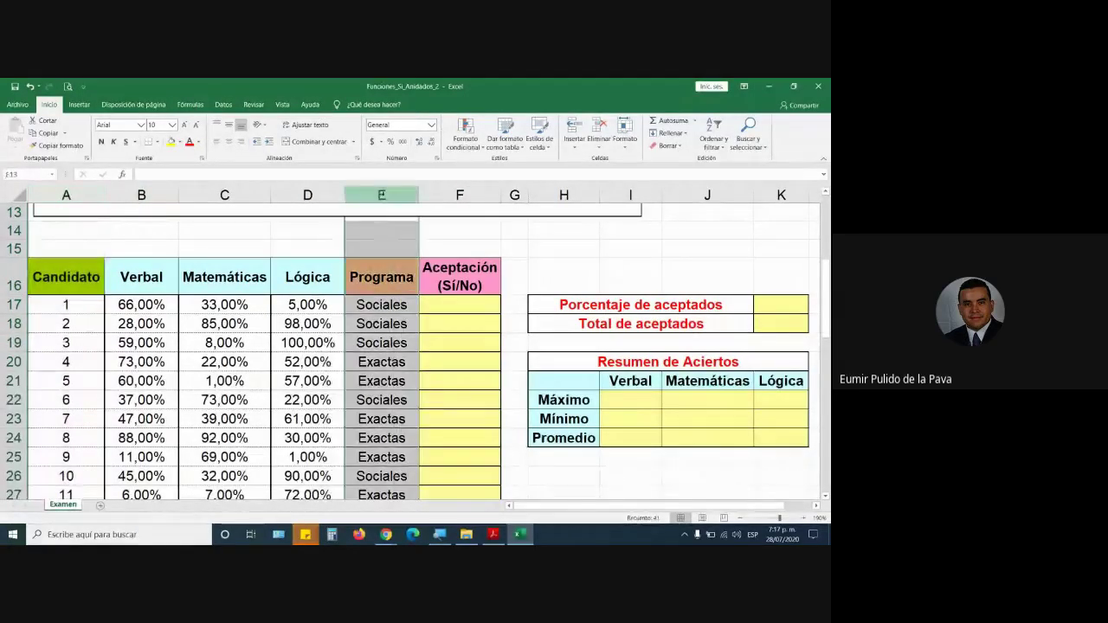
left_click(386, 303)
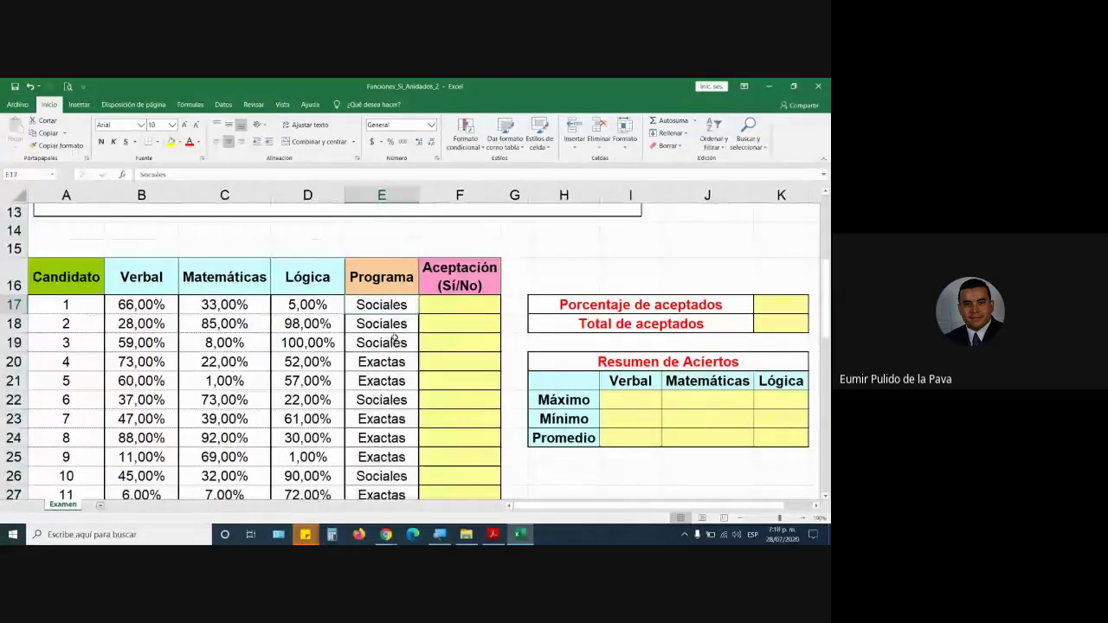
left_click(387, 362)
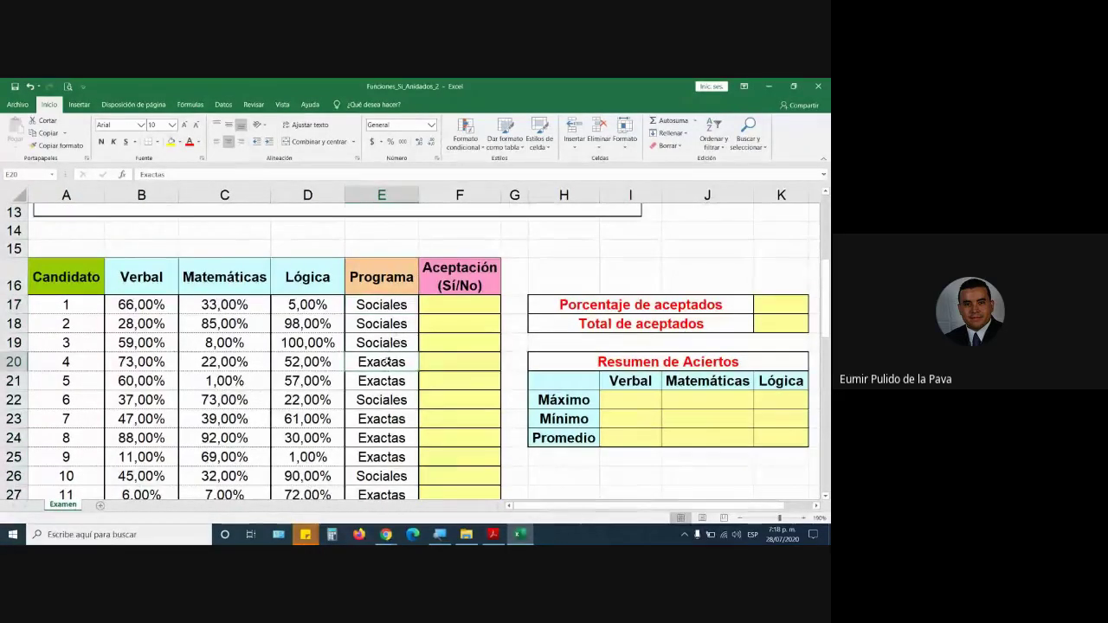
left_click_drag(141, 194, 290, 188)
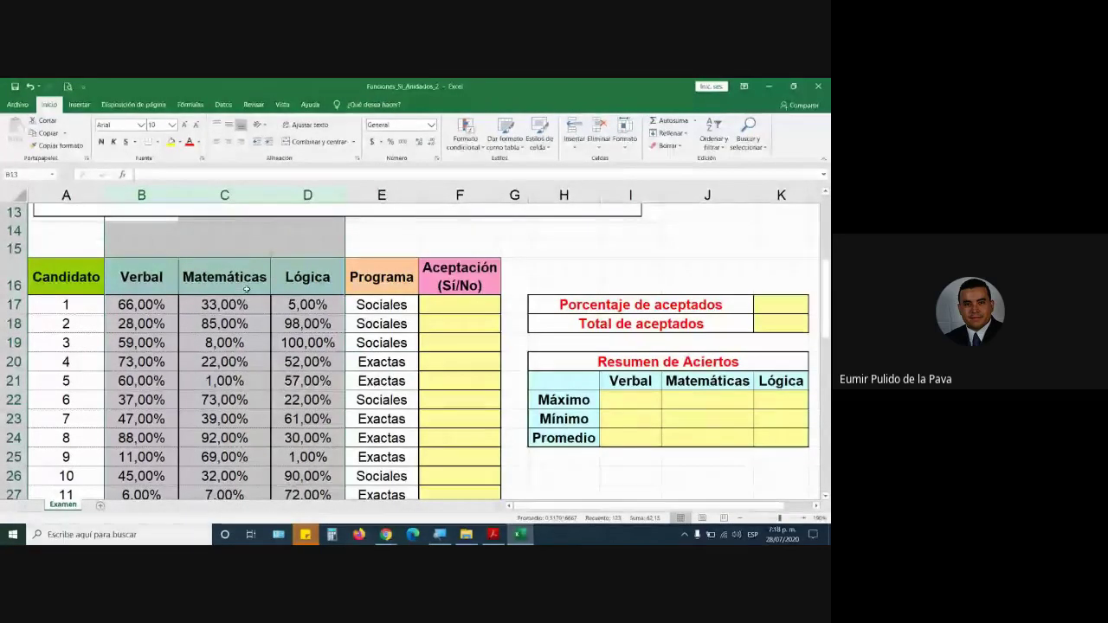
Step: Select F17 and highlight the Ciencias Sociales acceptance criterion in the instructions
left_click(450, 303)
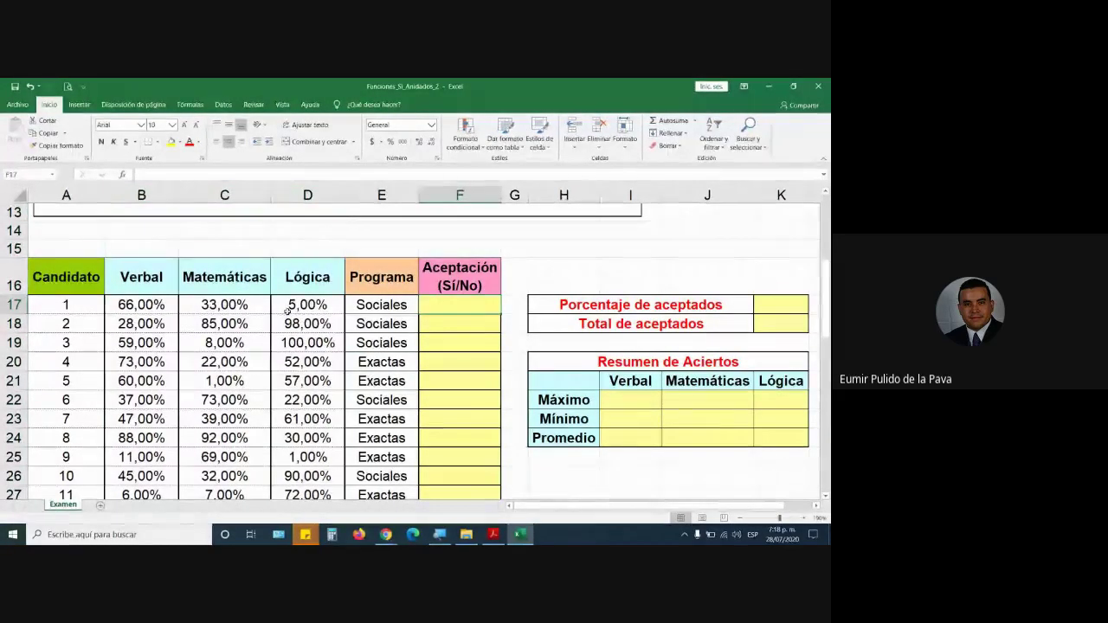
scroll(295, 305, "up", 4)
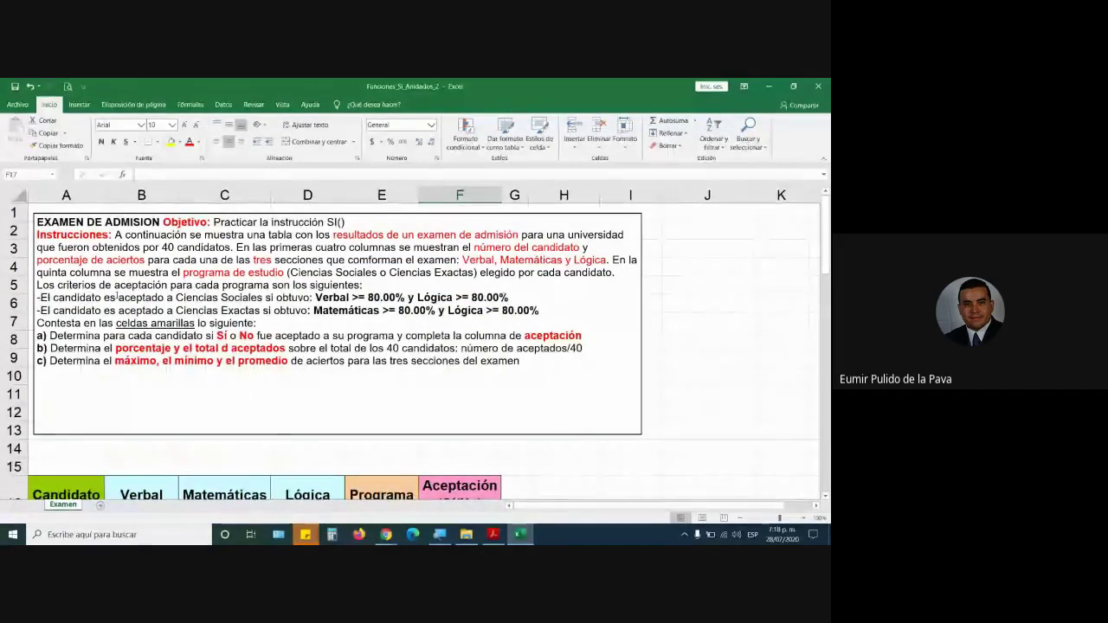
left_click_drag(40, 297, 509, 297)
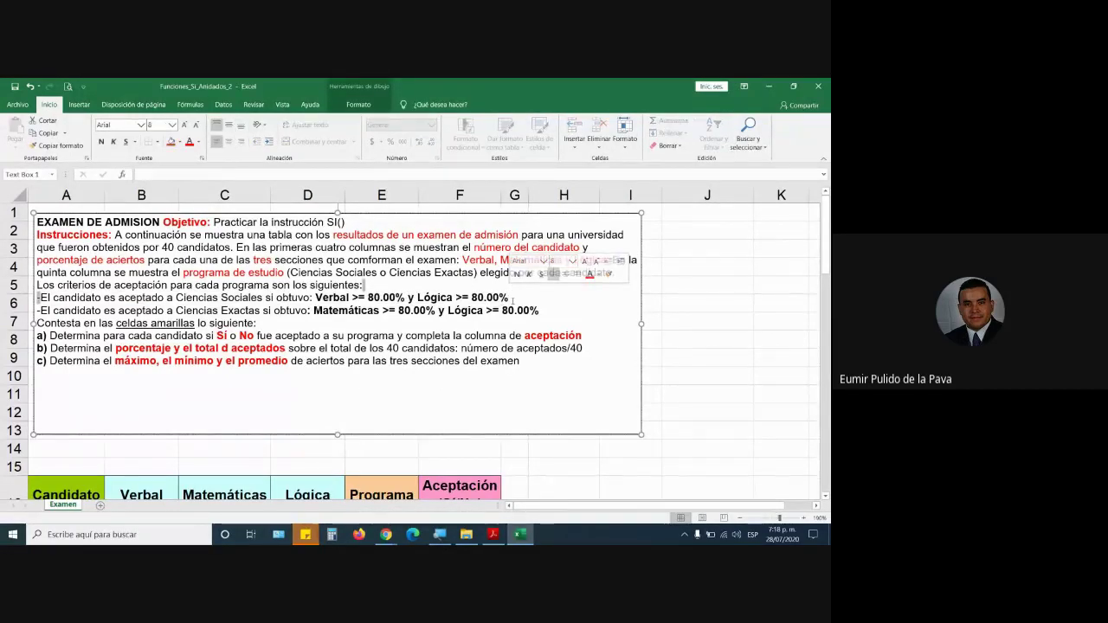
left_click_drag(510, 298, 175, 298)
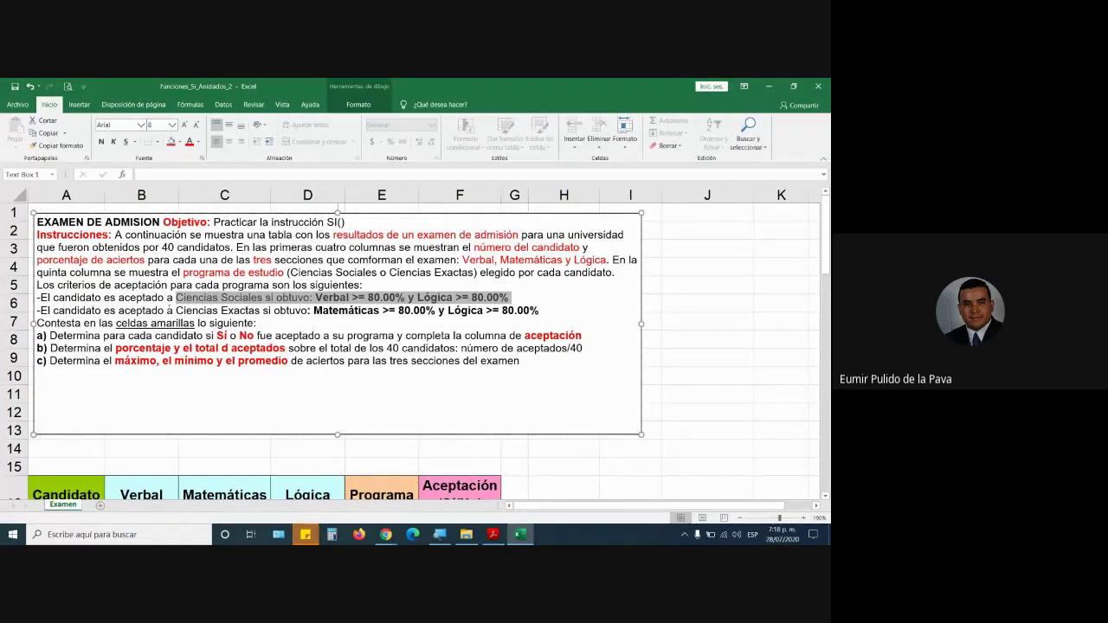
left_click_drag(262, 311, 167, 311)
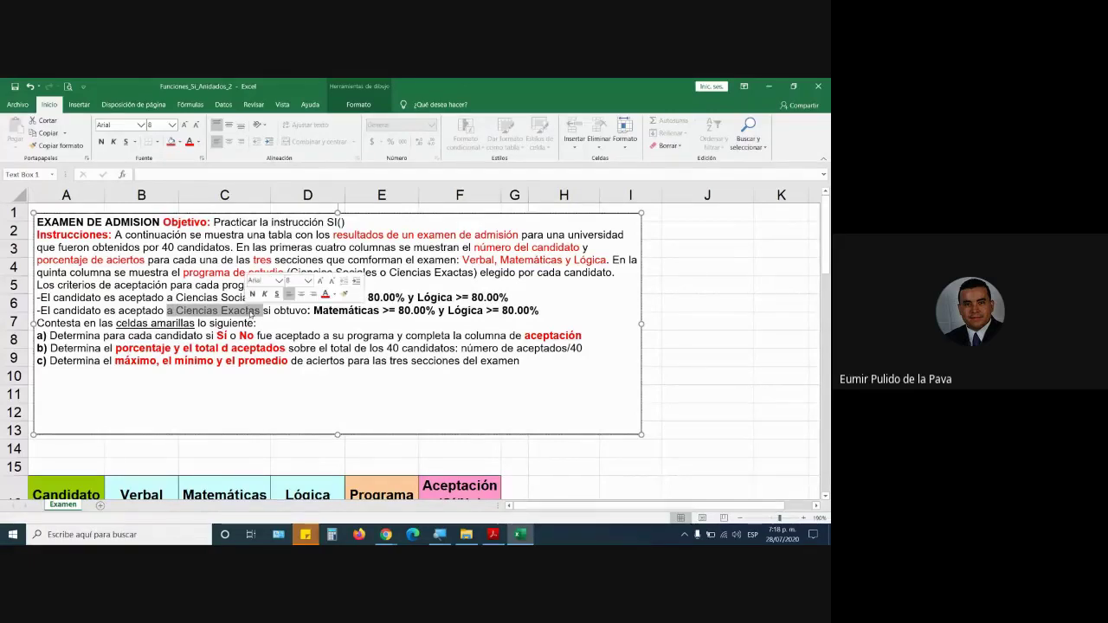
left_click_drag(313, 310, 530, 311)
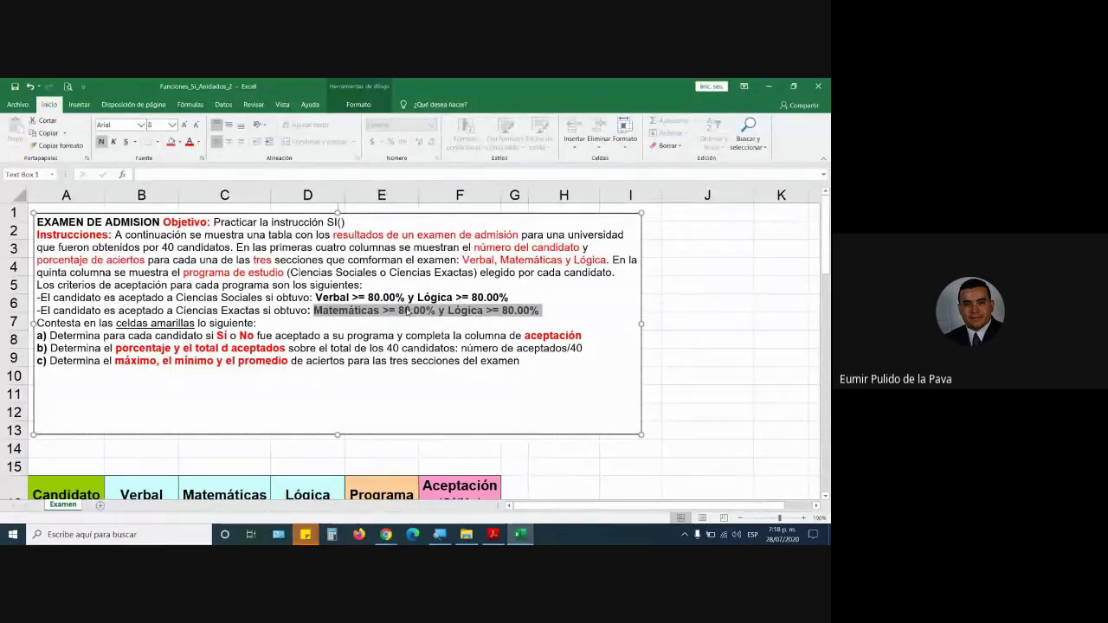
left_click_drag(368, 297, 511, 298)
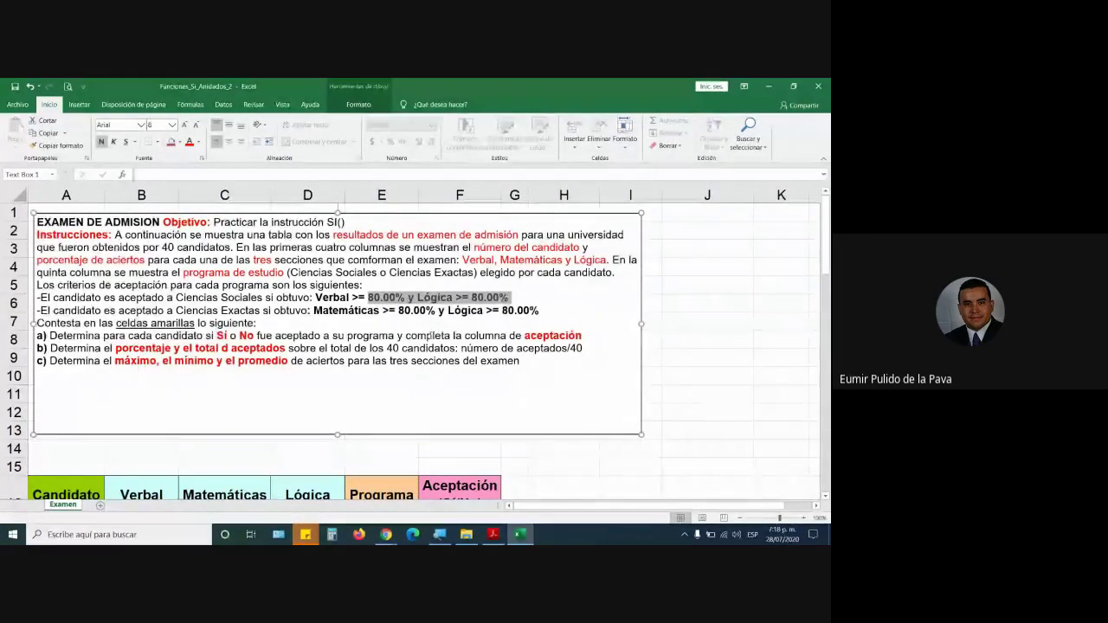
left_click_drag(176, 298, 507, 297)
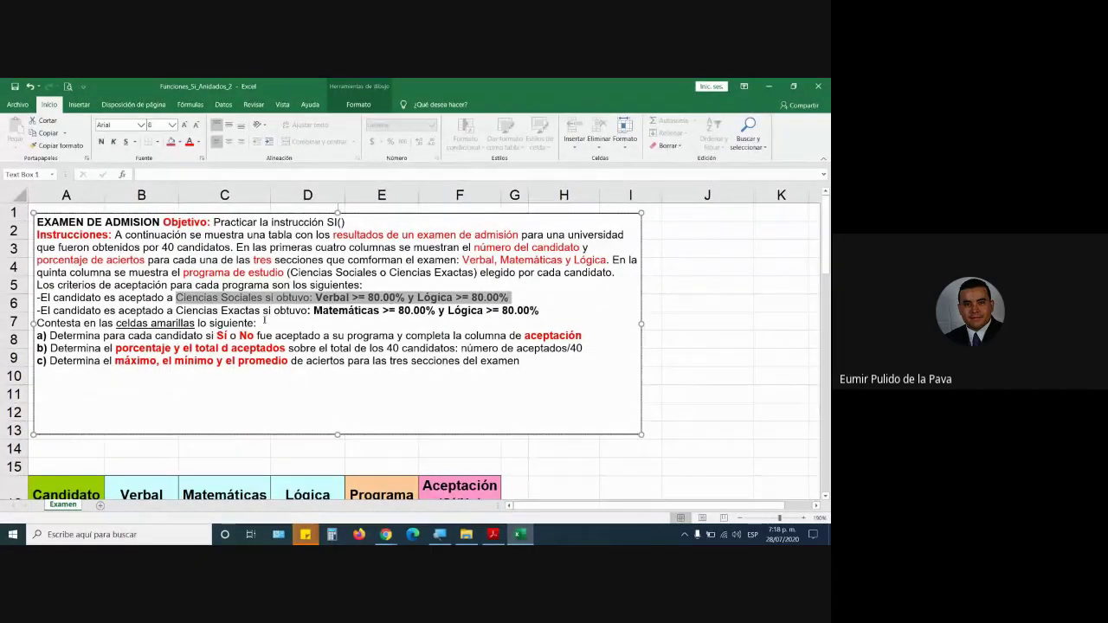
left_click_drag(175, 310, 529, 310)
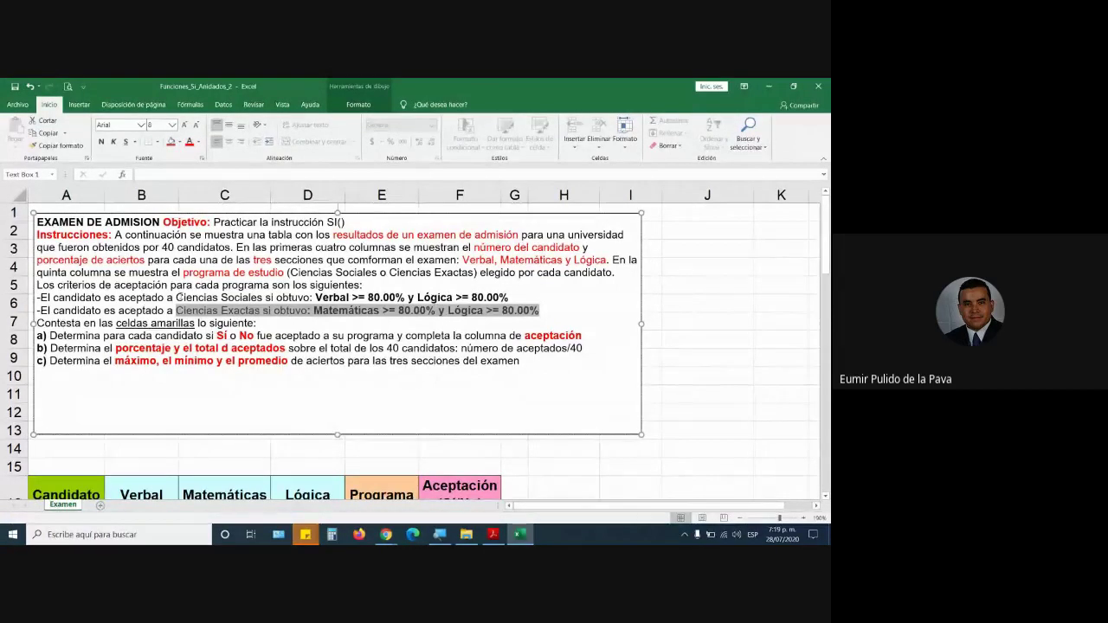
left_click_drag(176, 297, 516, 297)
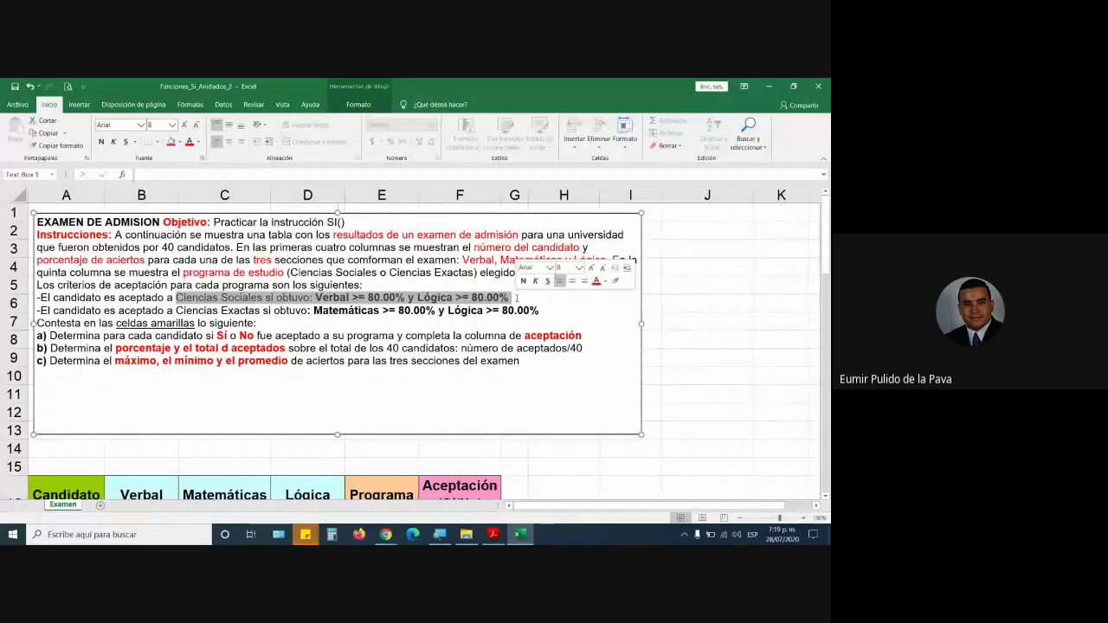
Step: Enter Y in H16 and O in I16 as logical-function labels
scroll(567, 322, "down", 3)
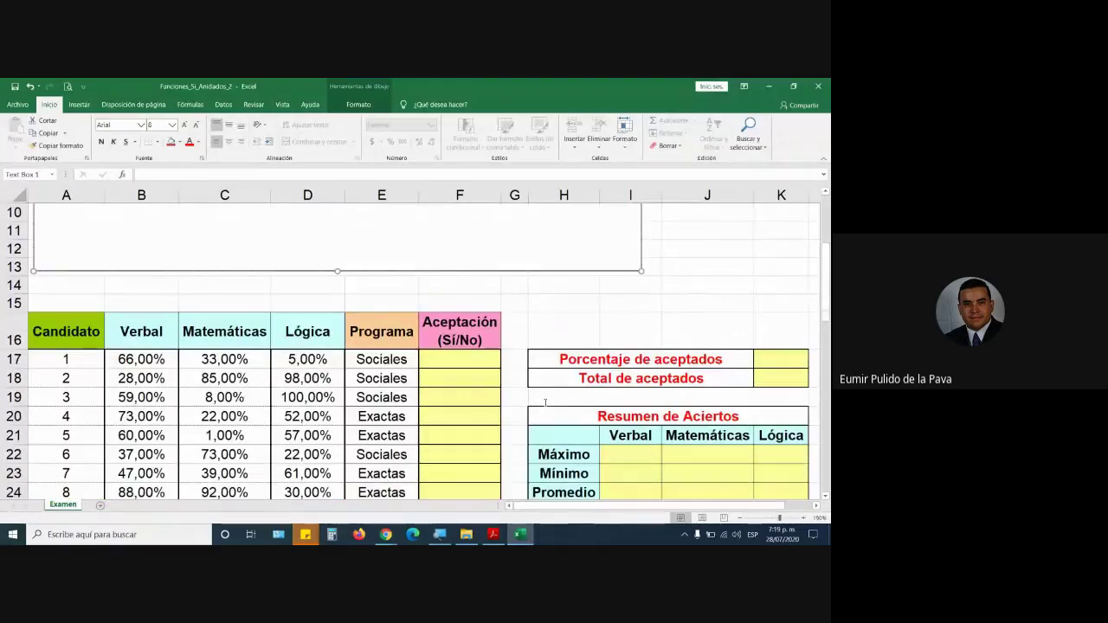
left_click(567, 322)
type("y")
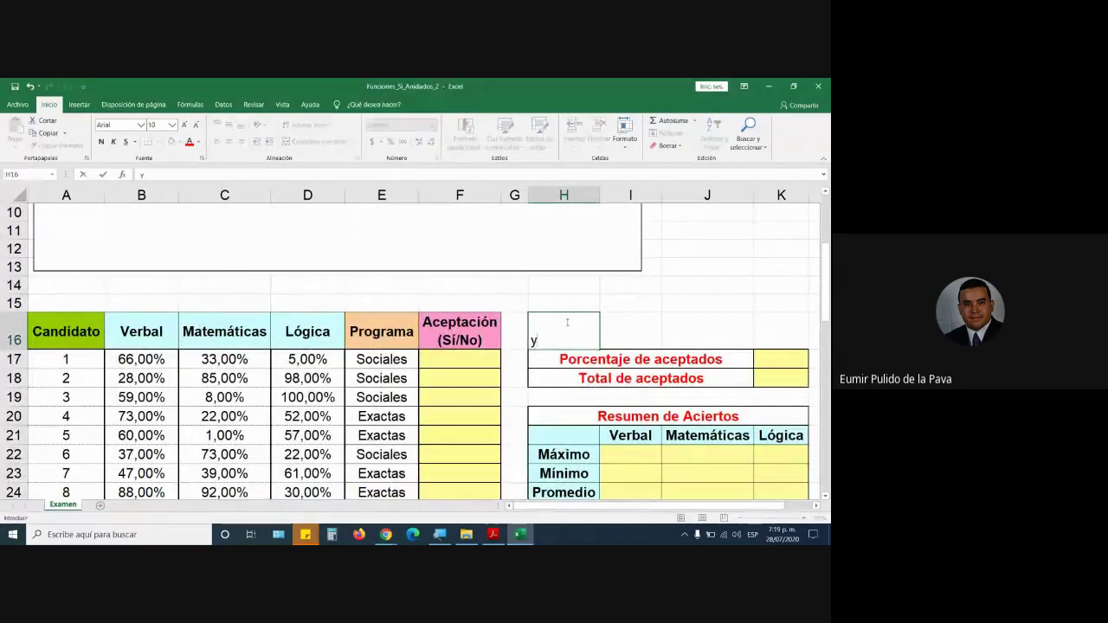
key("BackSpace")
type("Y")
key("Tab")
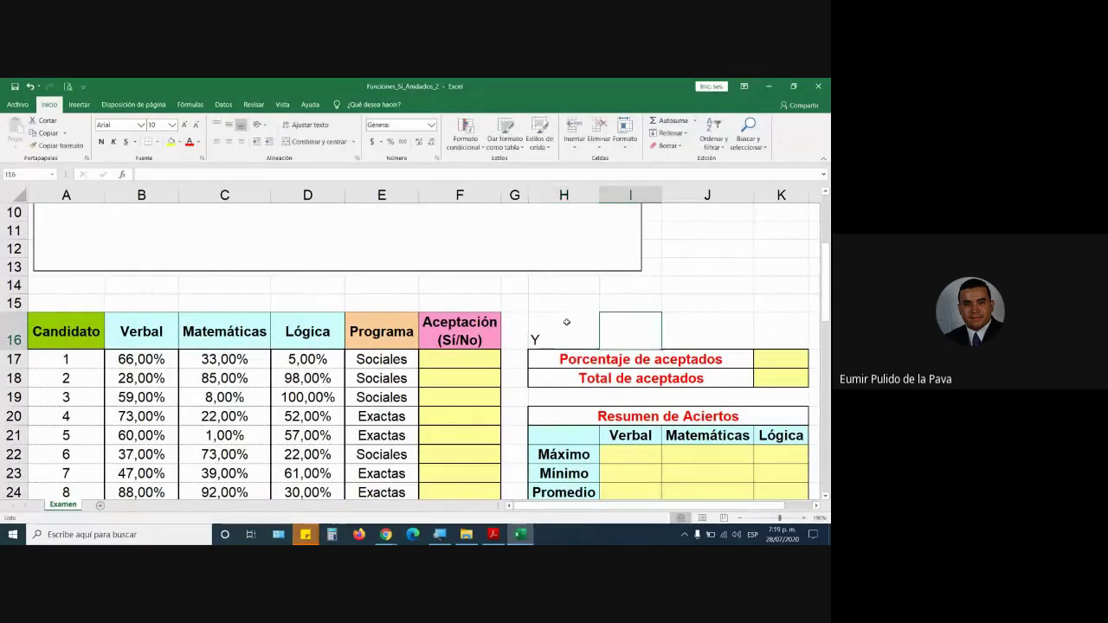
type("O")
key("Return")
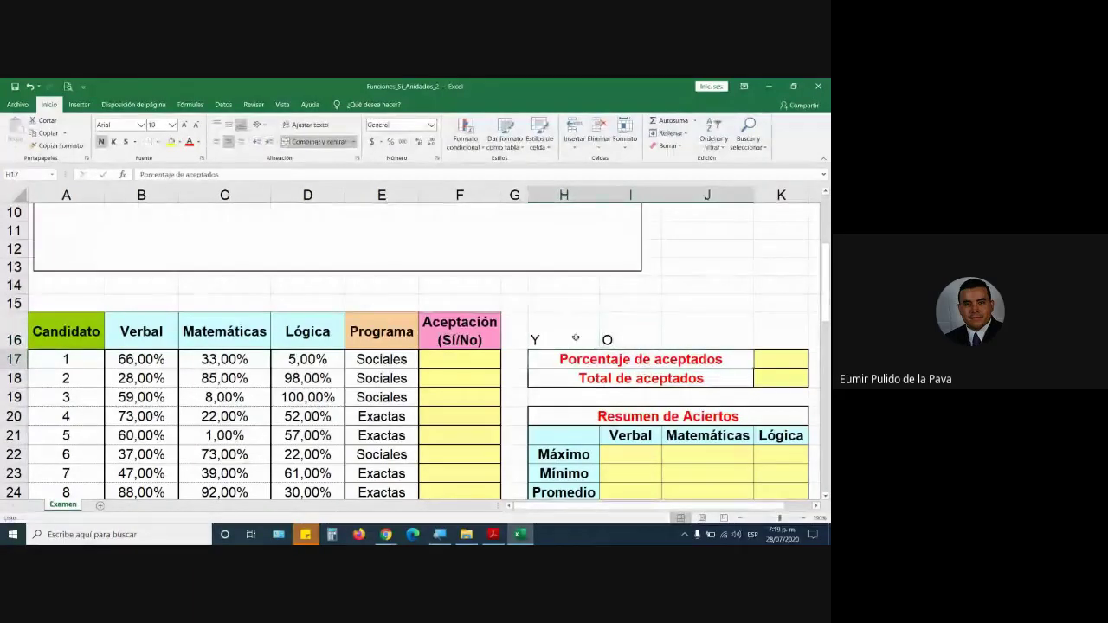
left_click_drag(574, 339, 615, 337)
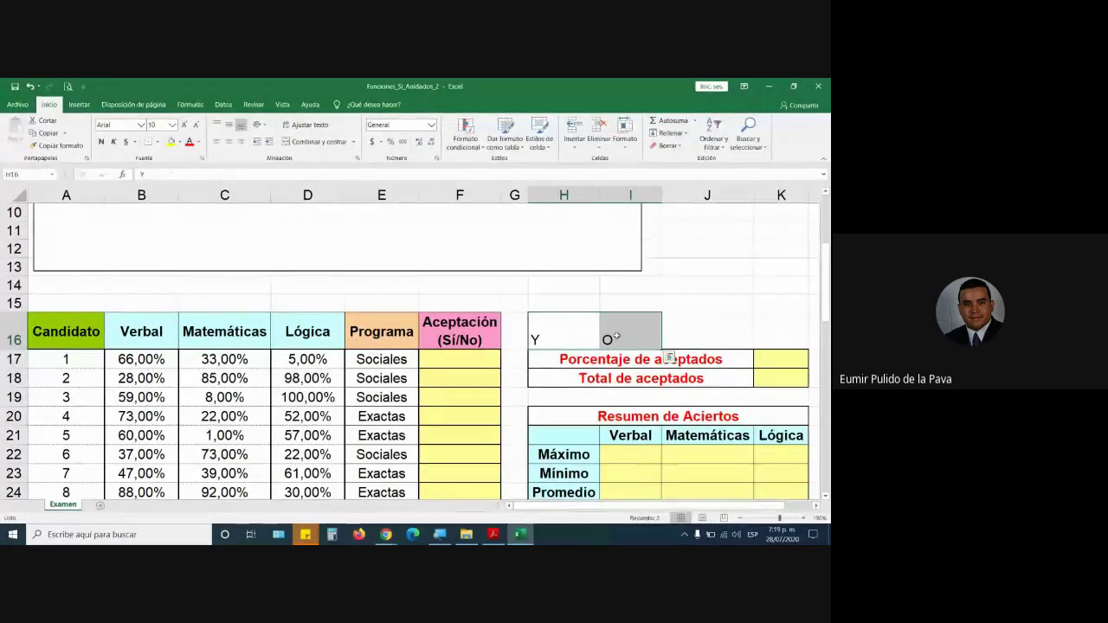
left_click(557, 337)
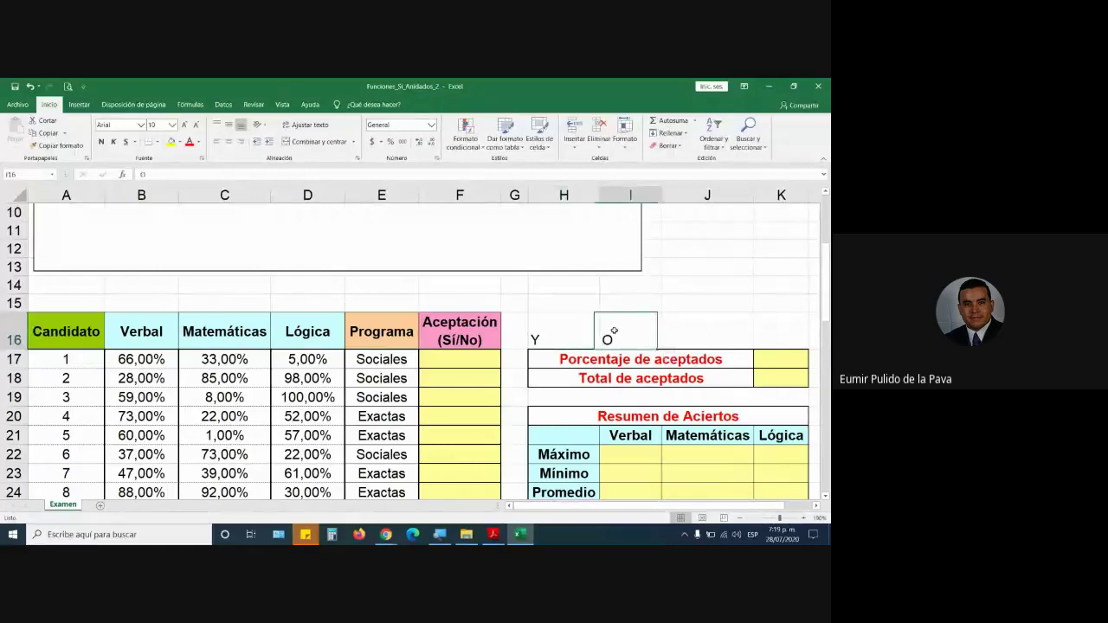
Step: Enter the heading 'Valores lógicos SE DEBEN CUMPLIR' in H15
left_click(556, 303)
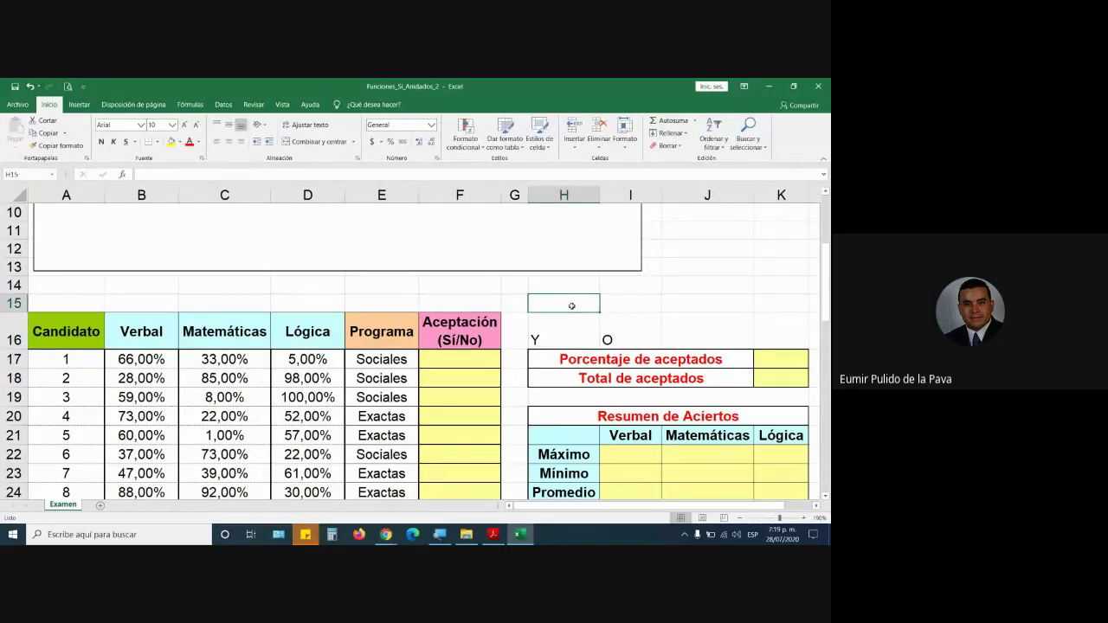
type("Valores")
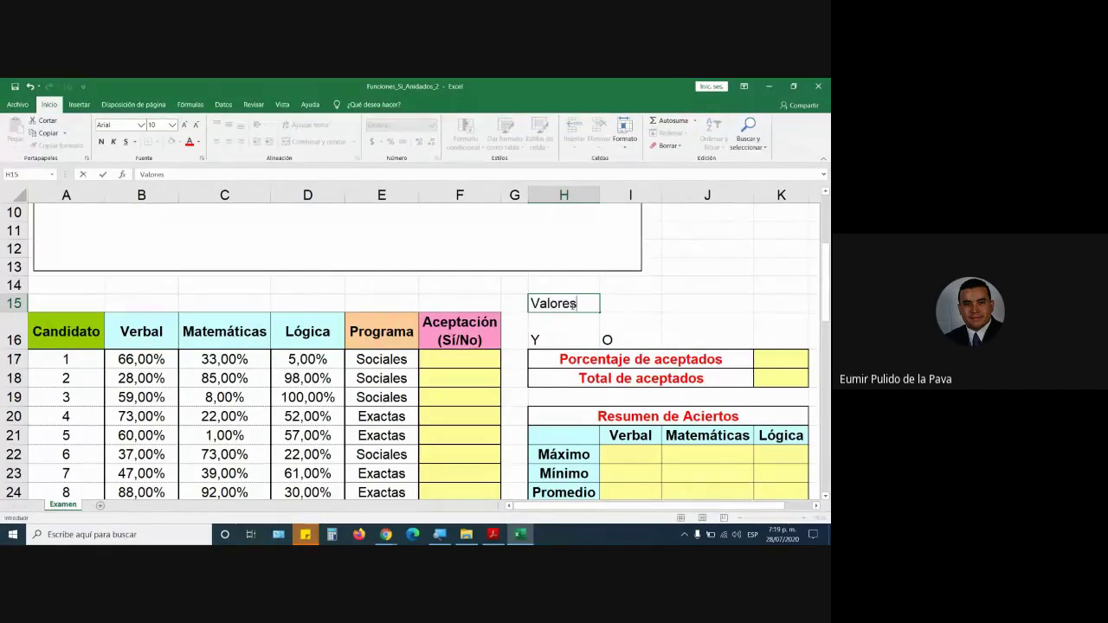
type(" lógico")
type("s SE DE")
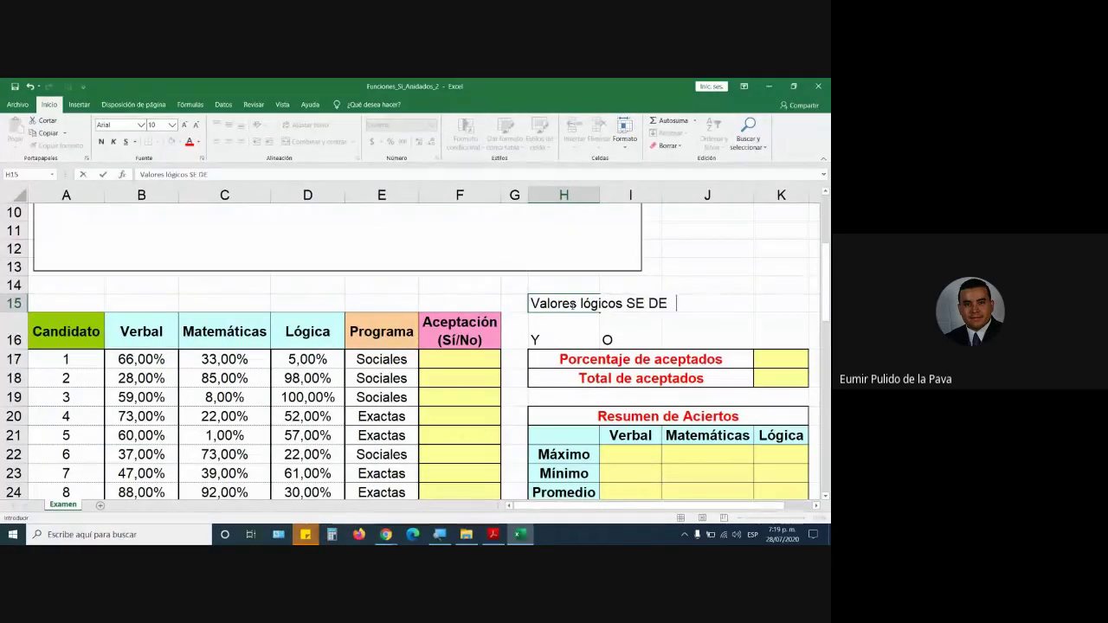
type("VBE")
key("BackSpace")
key("BackSpace")
key("BackSpace")
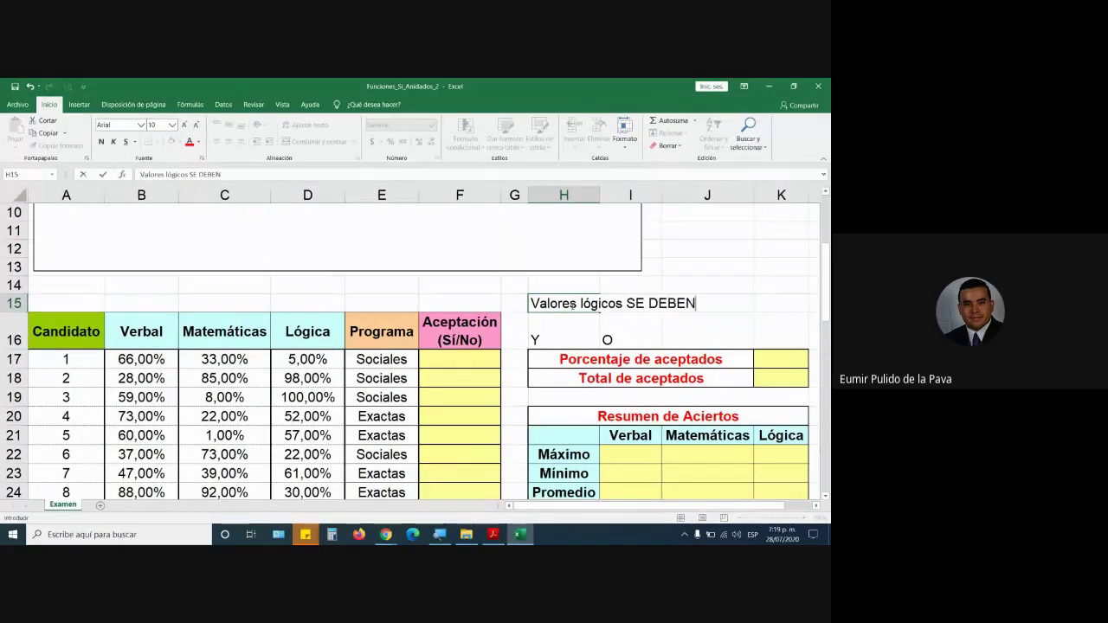
type(" CUMPLIR")
left_click(622, 298)
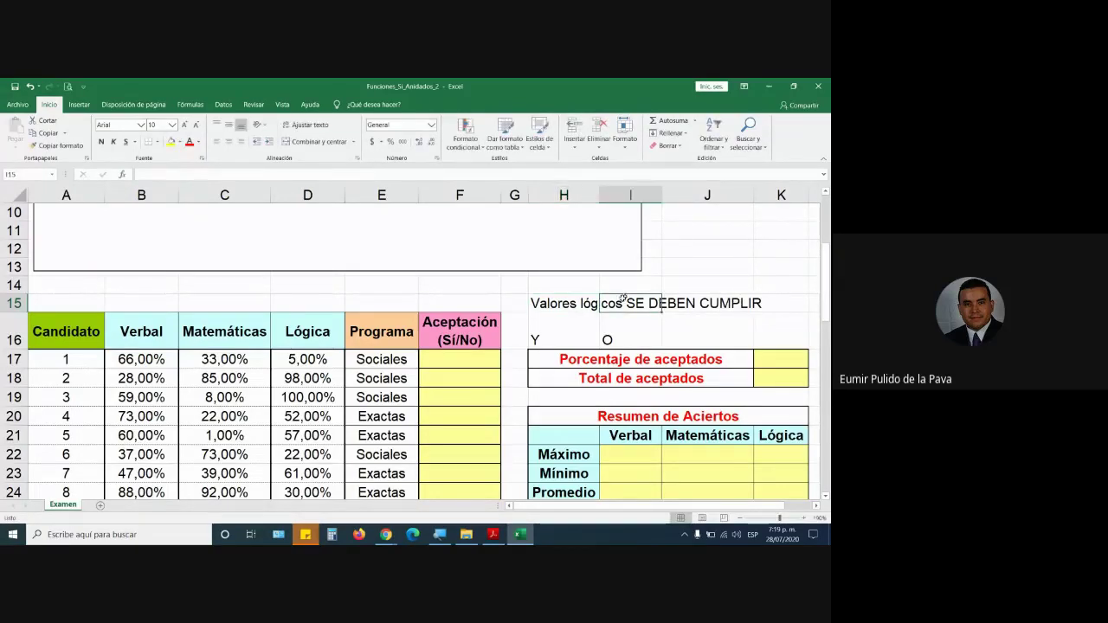
left_click_drag(571, 300, 564, 323)
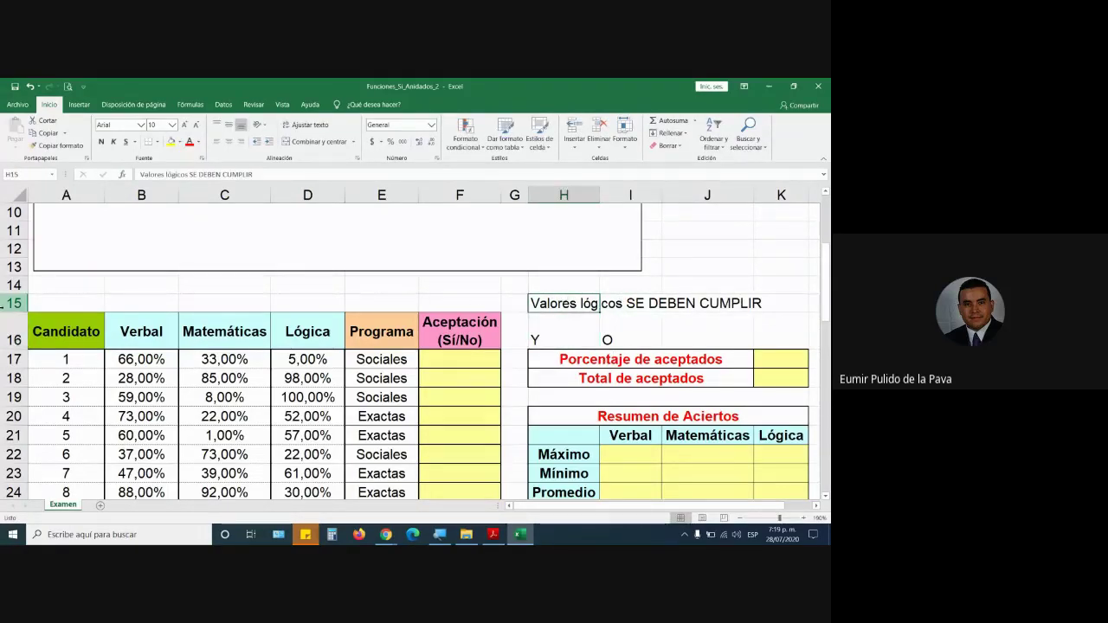
Step: Wrap and centre the H15 heading, heighten row 15, and fill H15:H16 yellow
left_click_drag(17, 293, 17, 258)
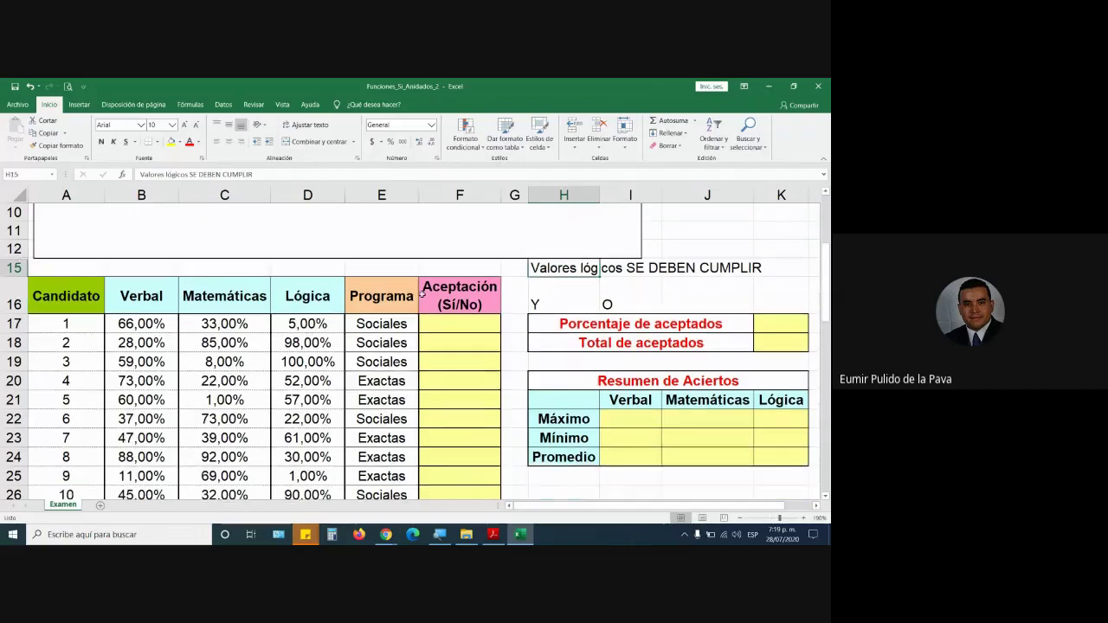
left_click_drag(7, 310, 6, 313)
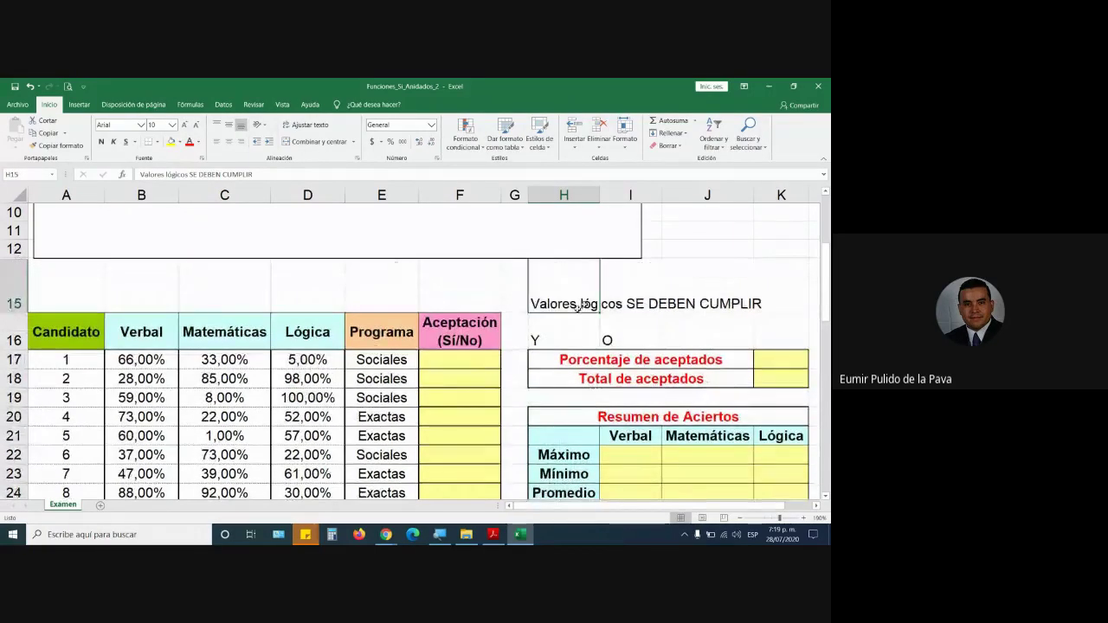
left_click(304, 125)
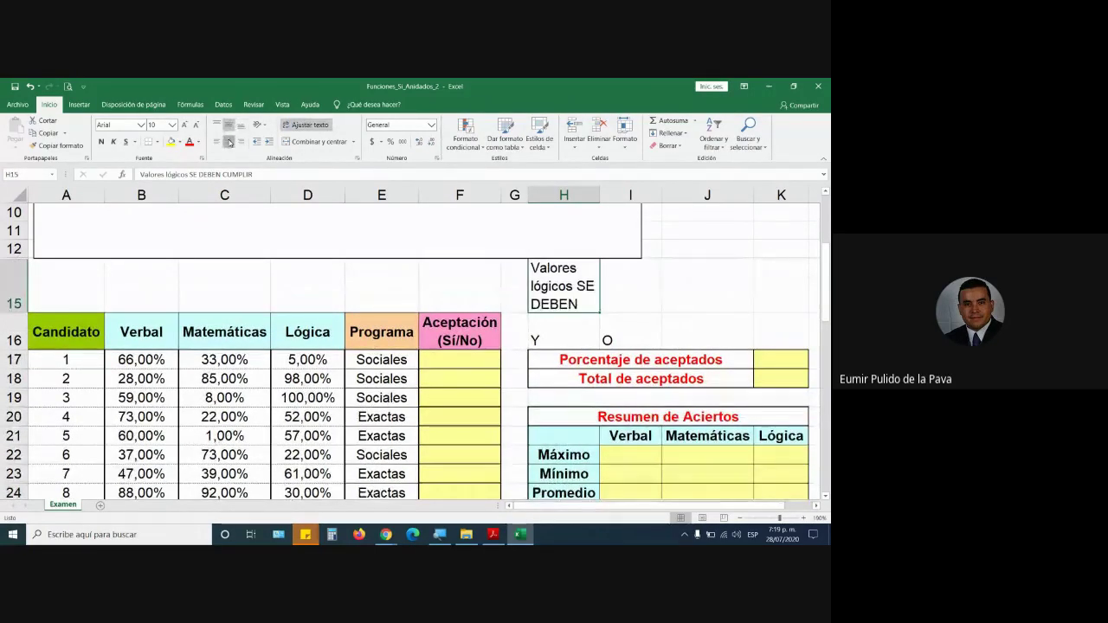
left_click(229, 141)
left_click_drag(574, 301, 567, 337)
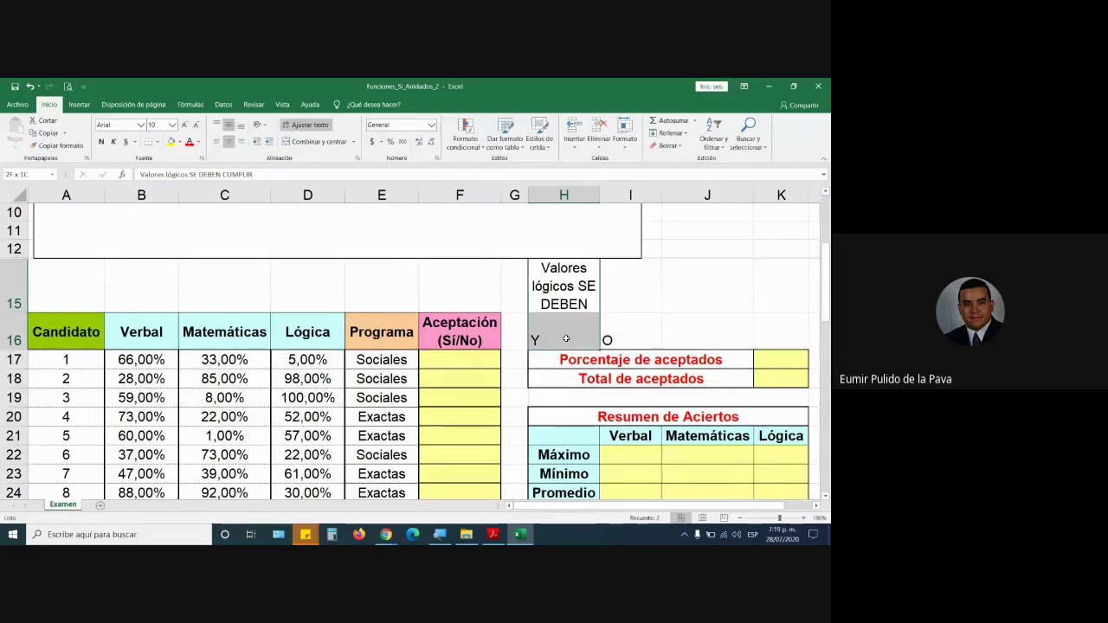
left_click(171, 143)
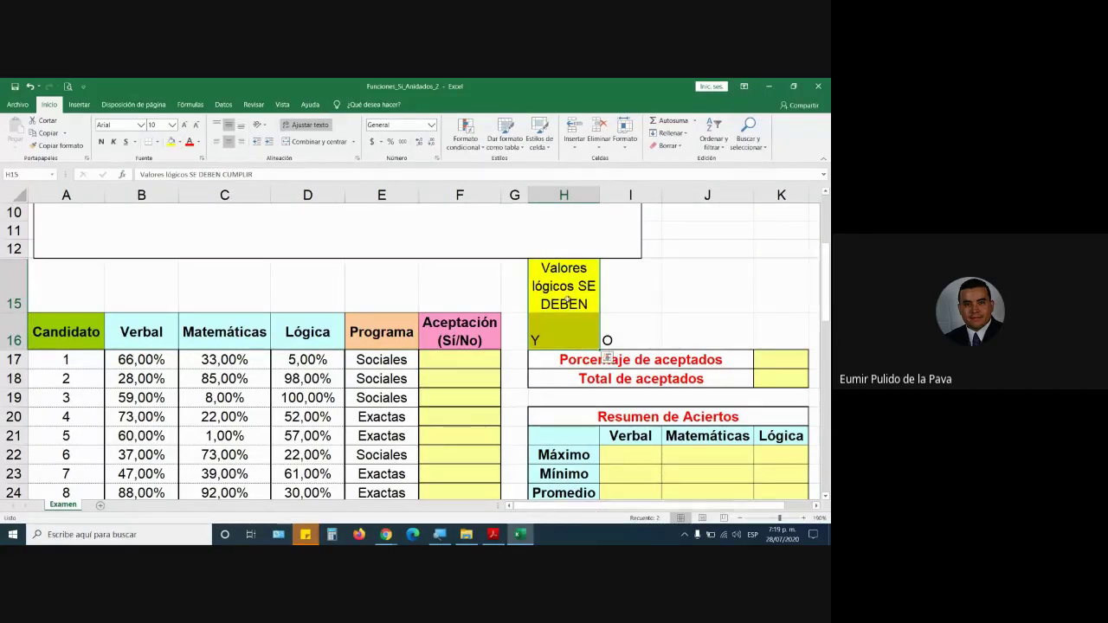
Step: Make row 15 tall enough to show CUMPLIR fully and select I15:I16
left_click(588, 303)
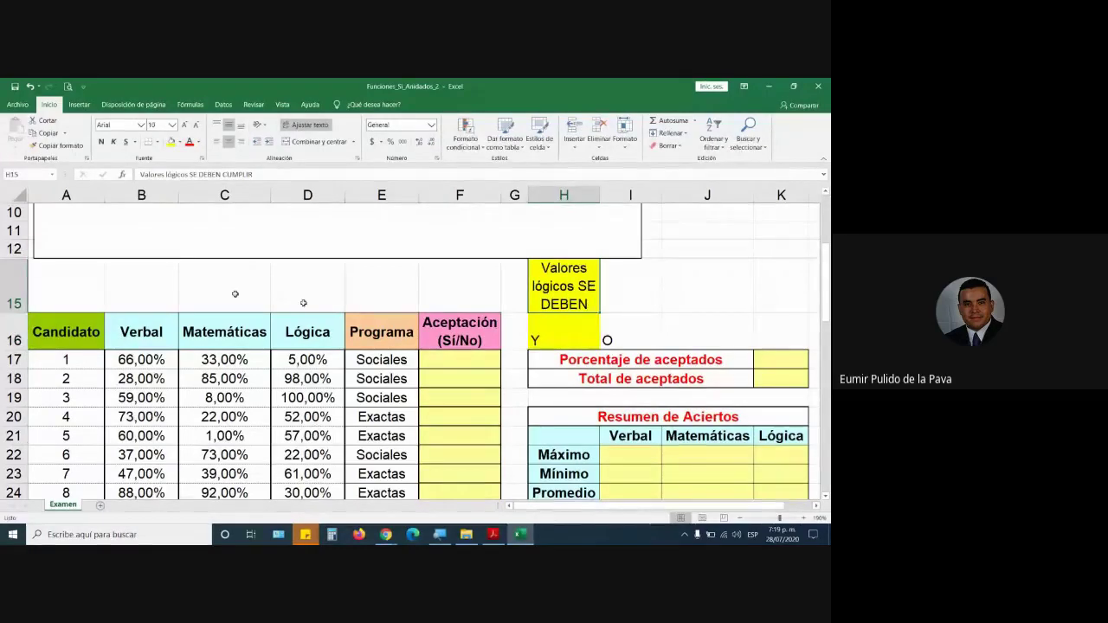
left_click_drag(14, 313, 14, 341)
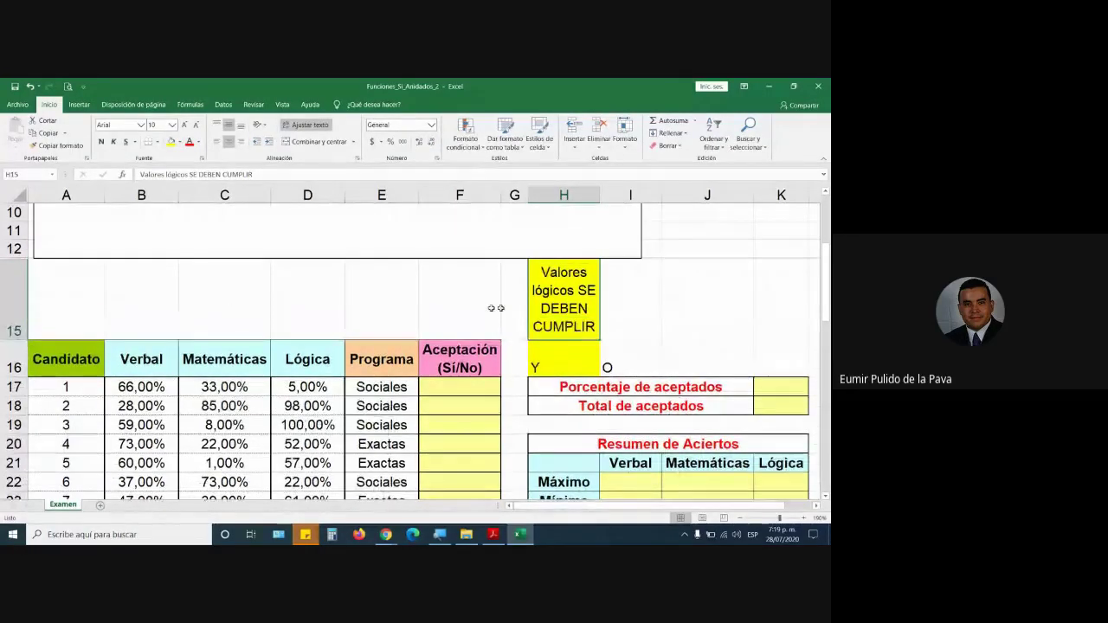
left_click(557, 363)
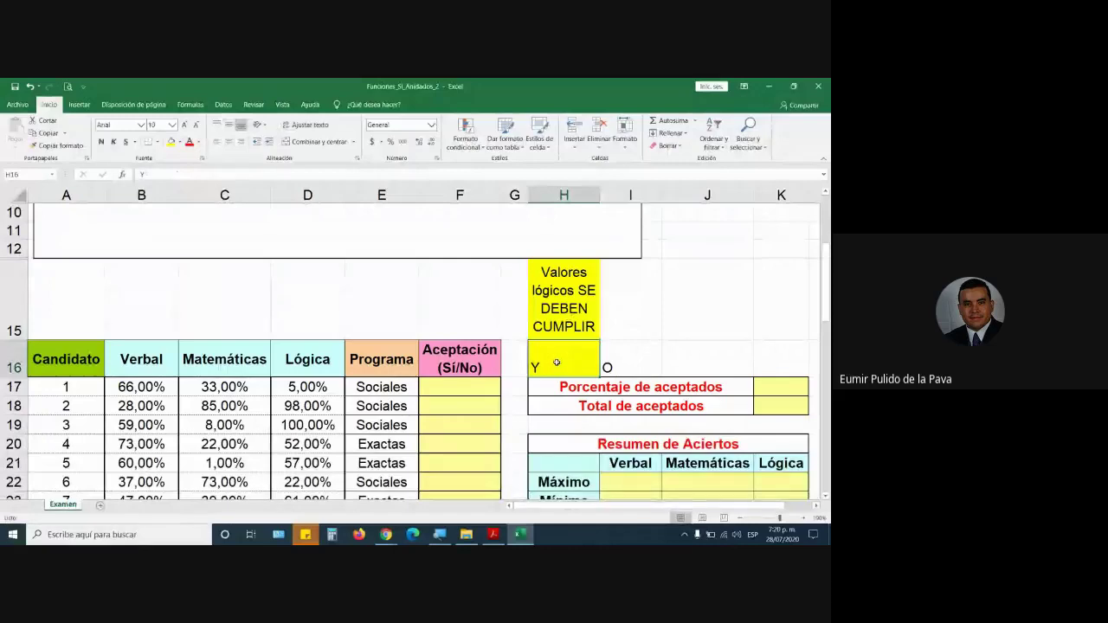
left_click_drag(630, 303, 630, 362)
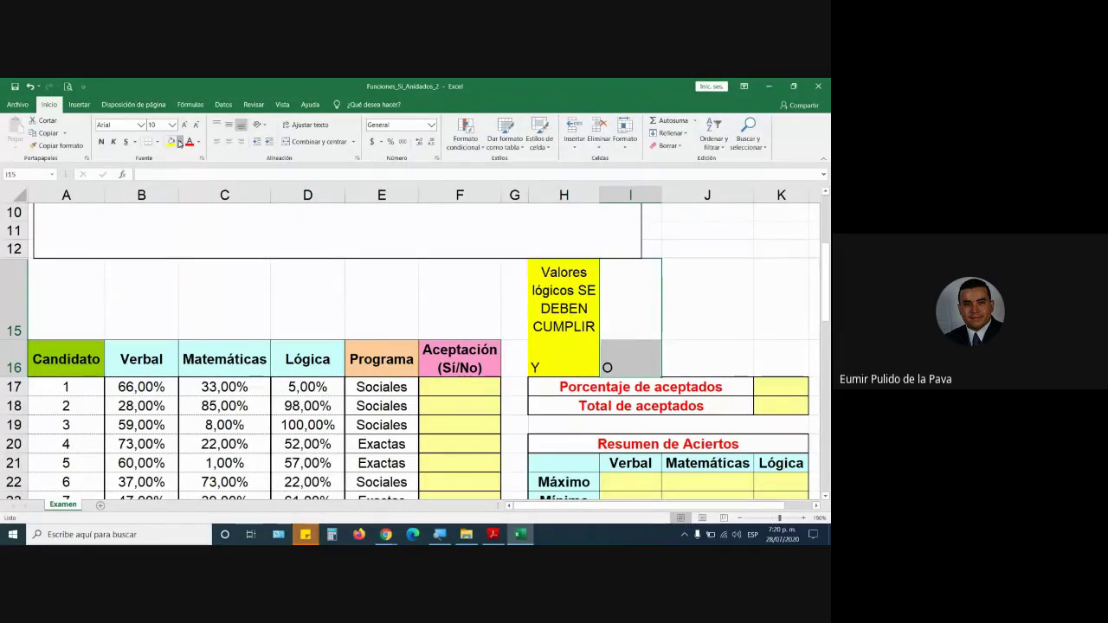
Step: Fill I15:I16 light blue and enter 'Con cualquier valor lógico que se cumpla' in I15
left_click(180, 142)
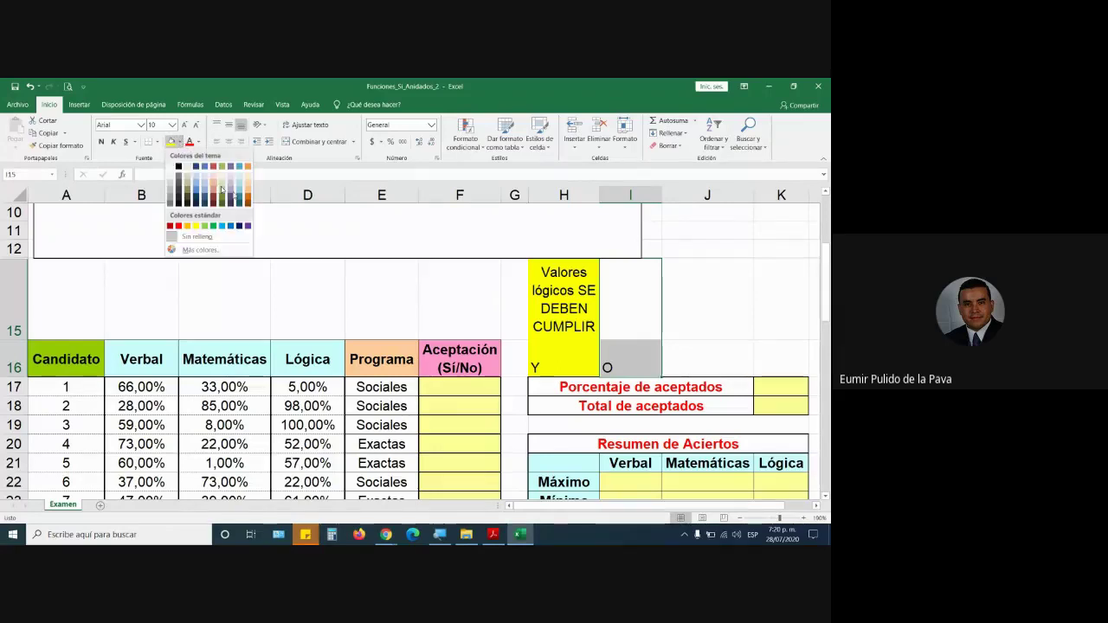
left_click(239, 190)
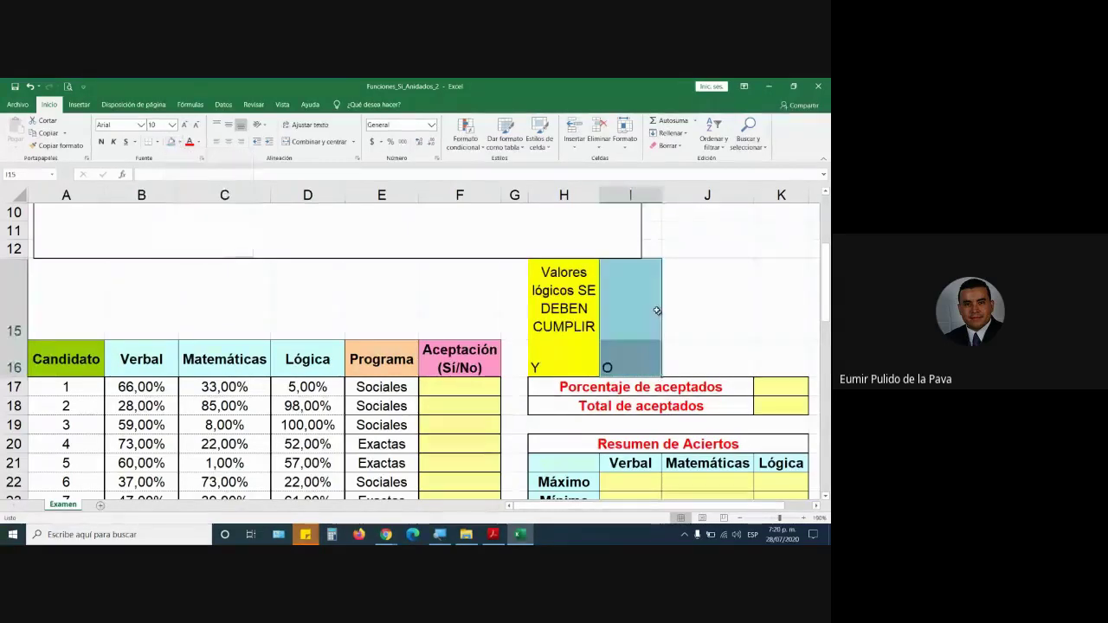
type("Con cual")
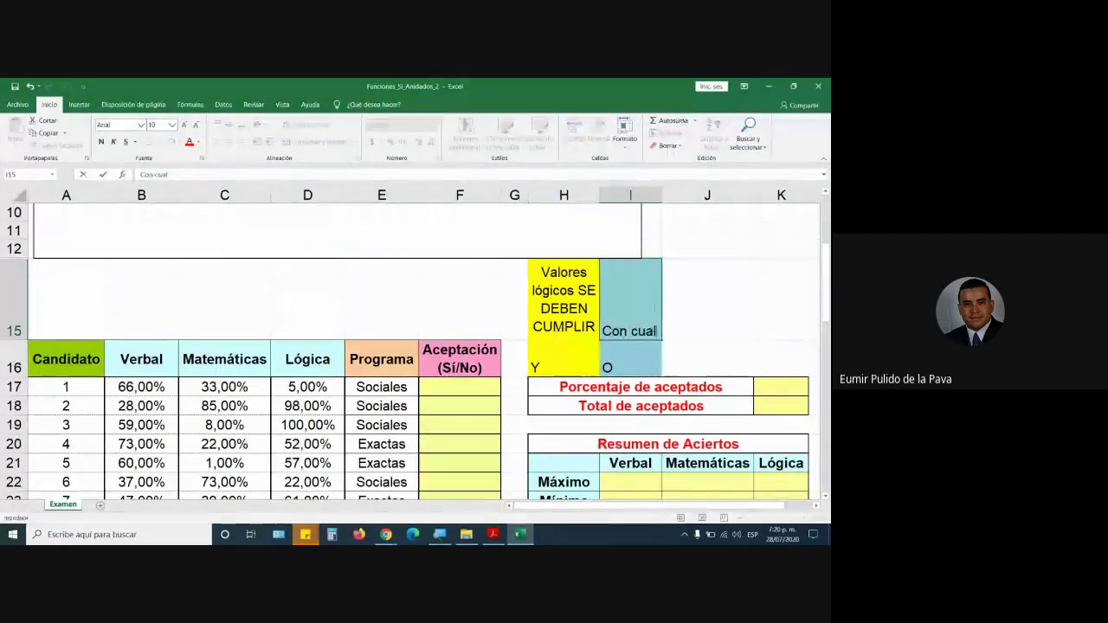
type("quier")
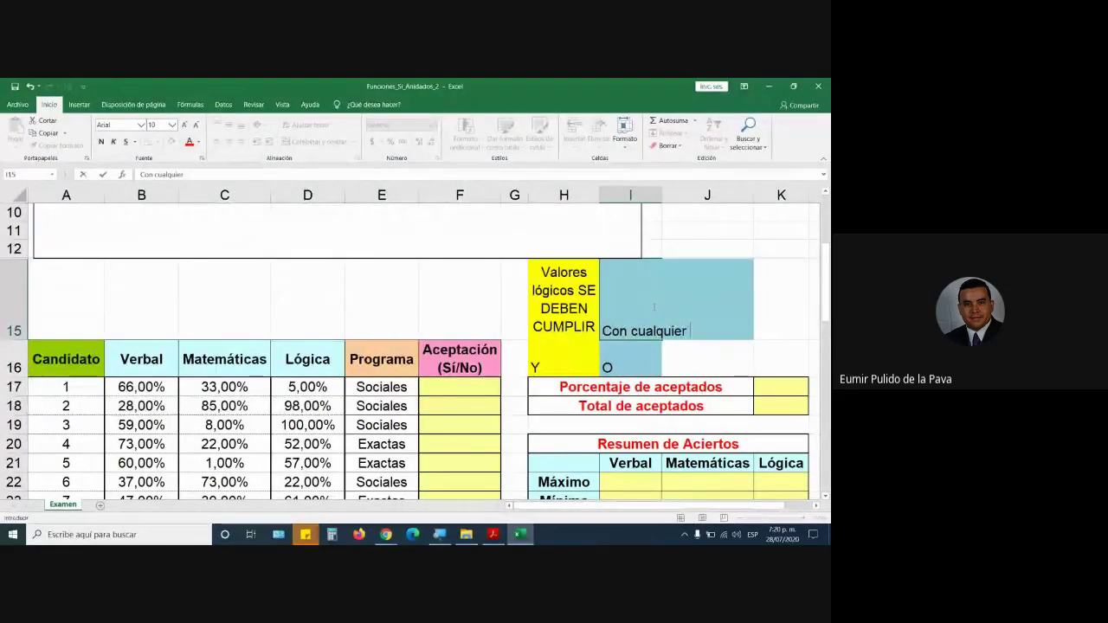
type("val")
type("ló")
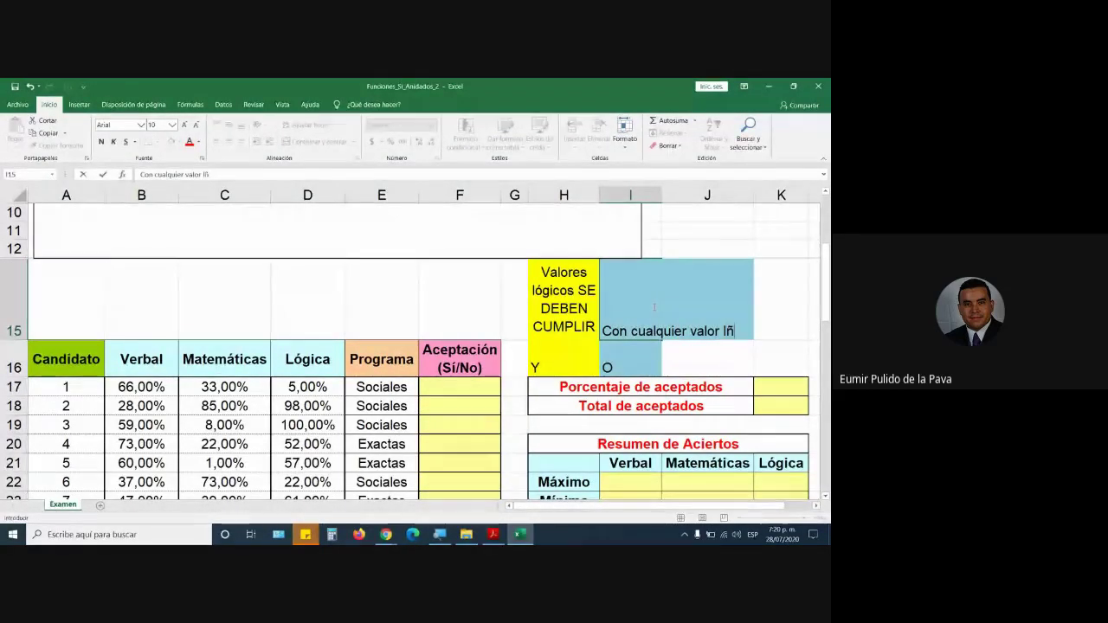
key("BackSpace")
key("BackSpace")
type("ló")
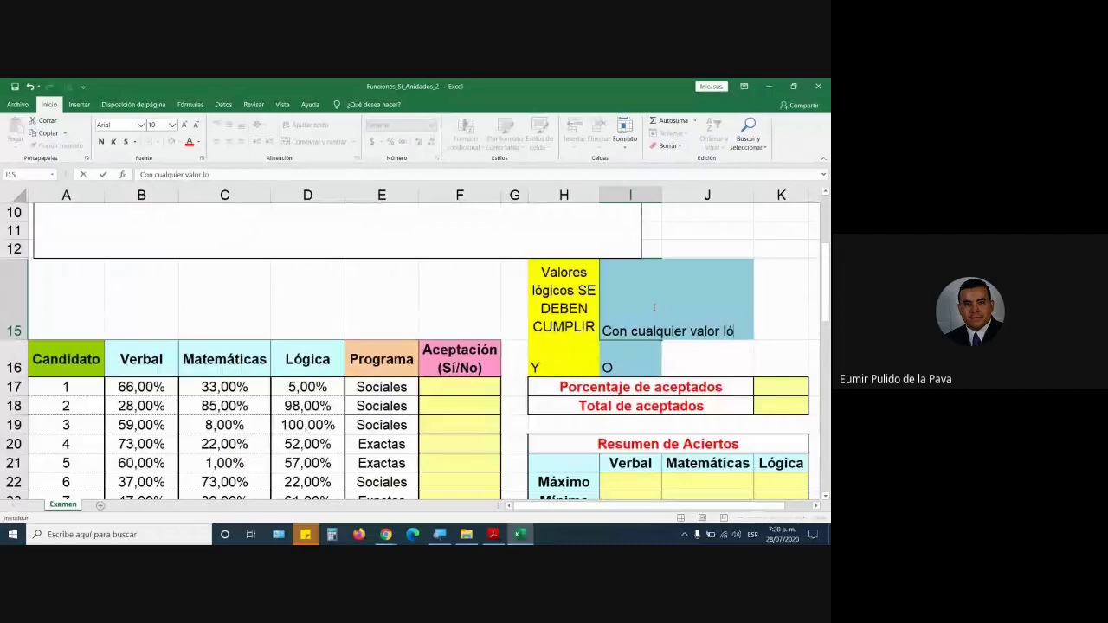
type("gico que se cum")
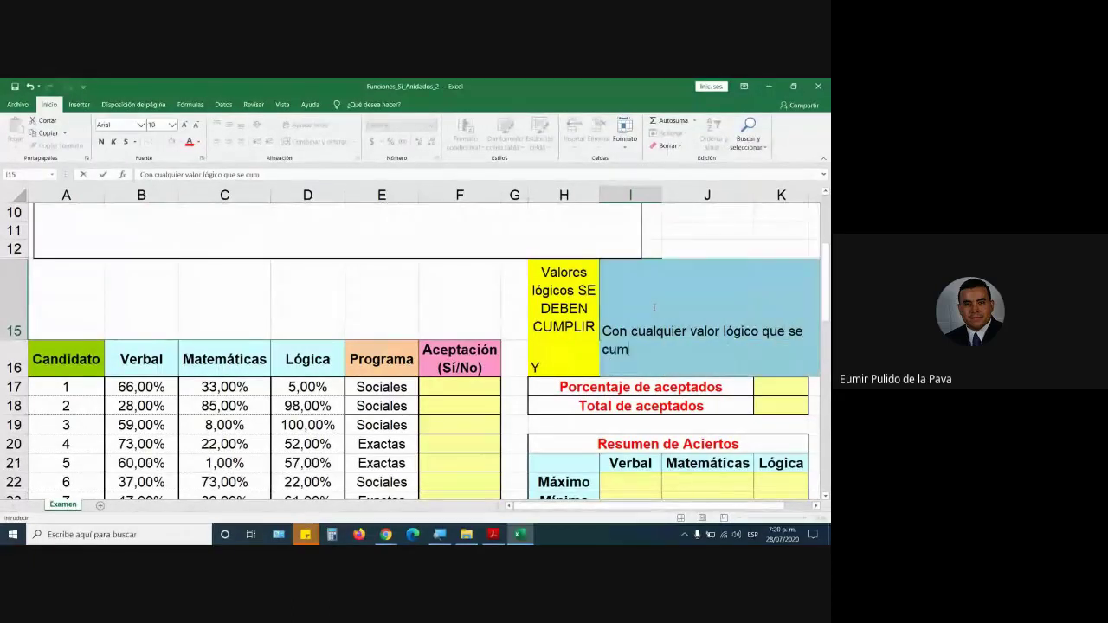
type("pla")
key("Return")
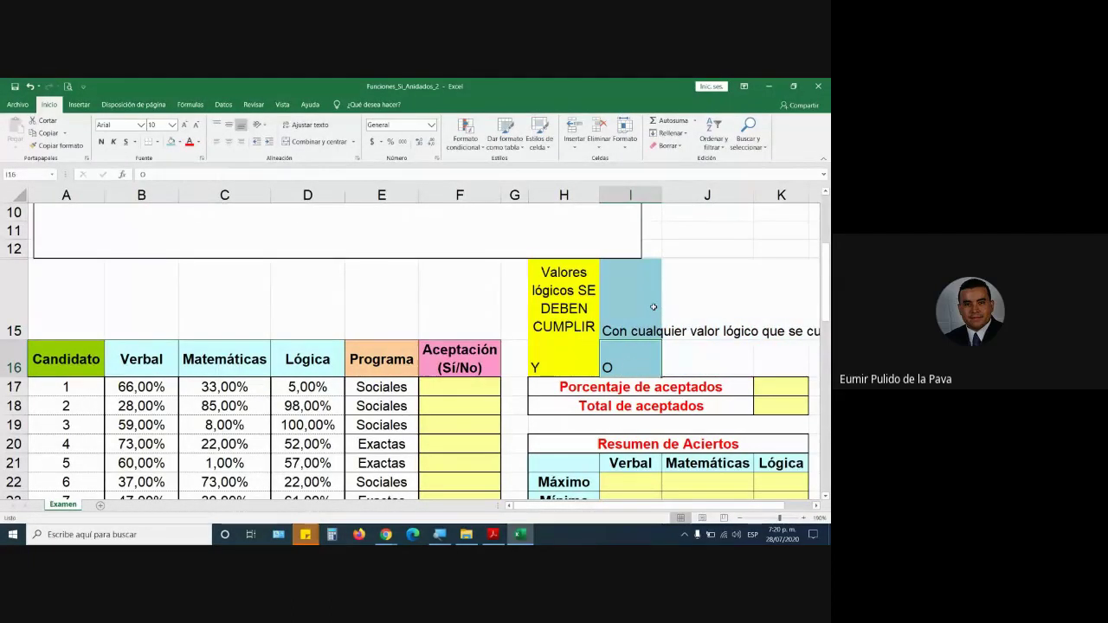
Step: Wrap and vertically centre the I15 note, and widen column I to fit it
left_click(630, 303)
left_click(307, 125)
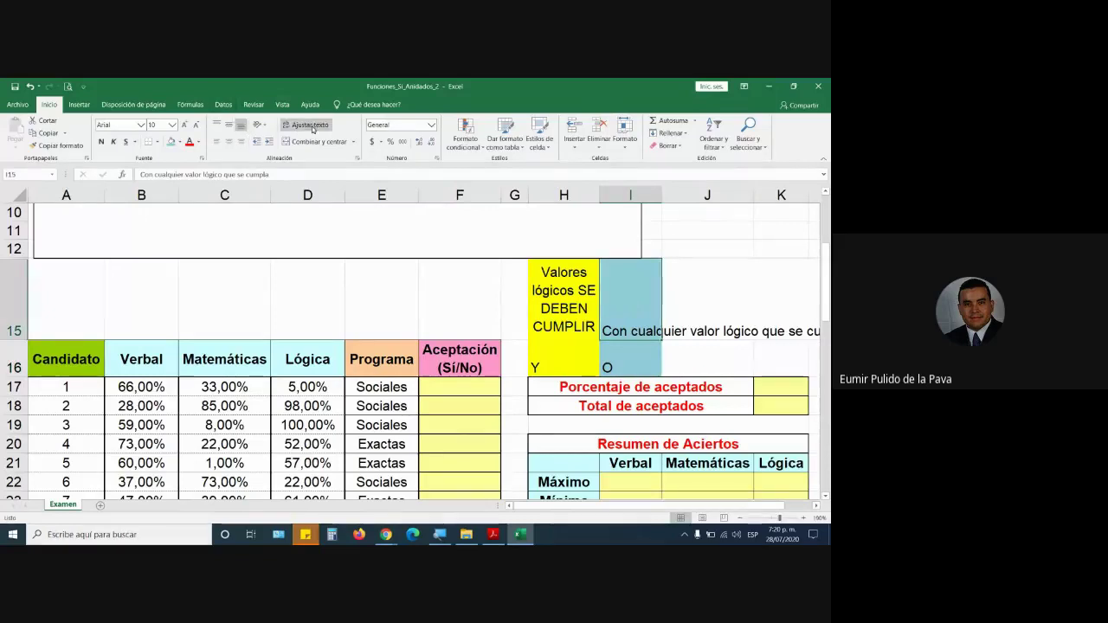
left_click(231, 127)
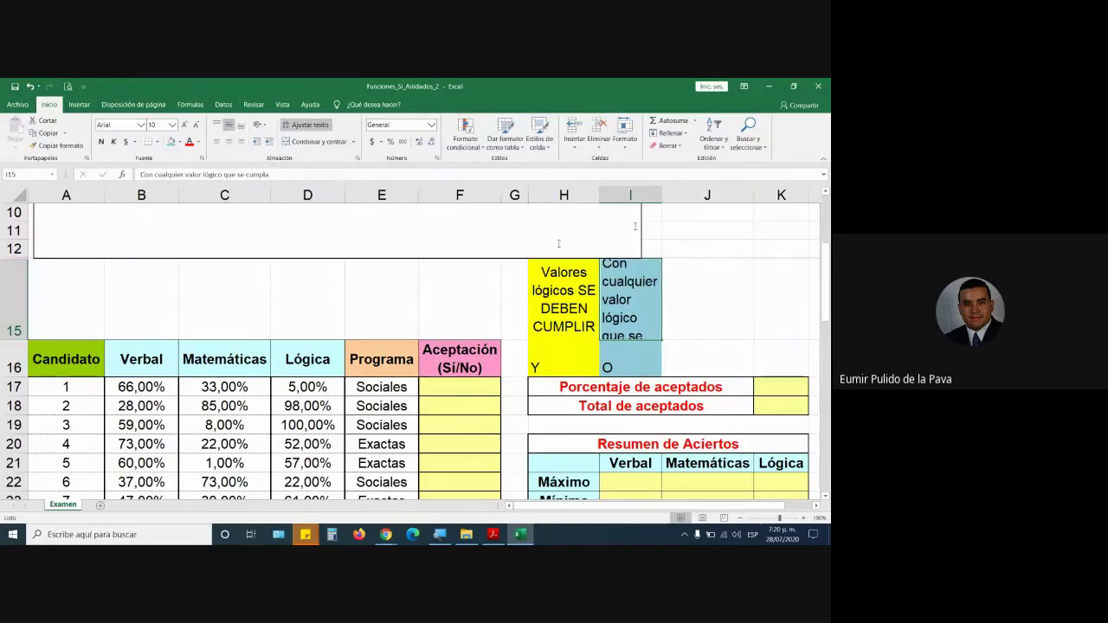
left_click_drag(663, 194, 715, 194)
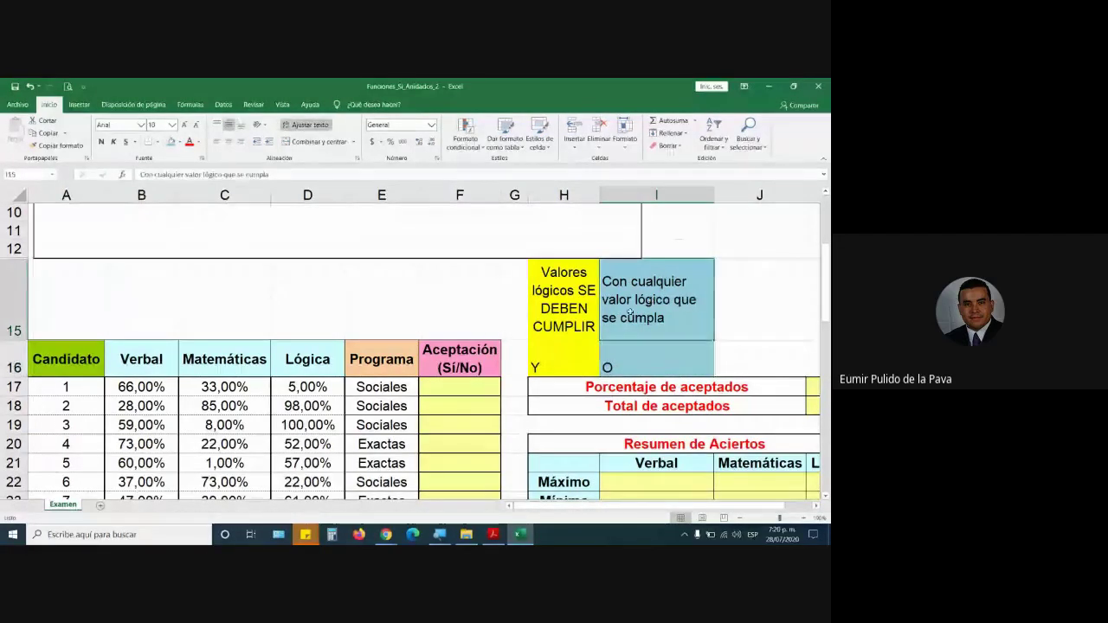
left_click(631, 372)
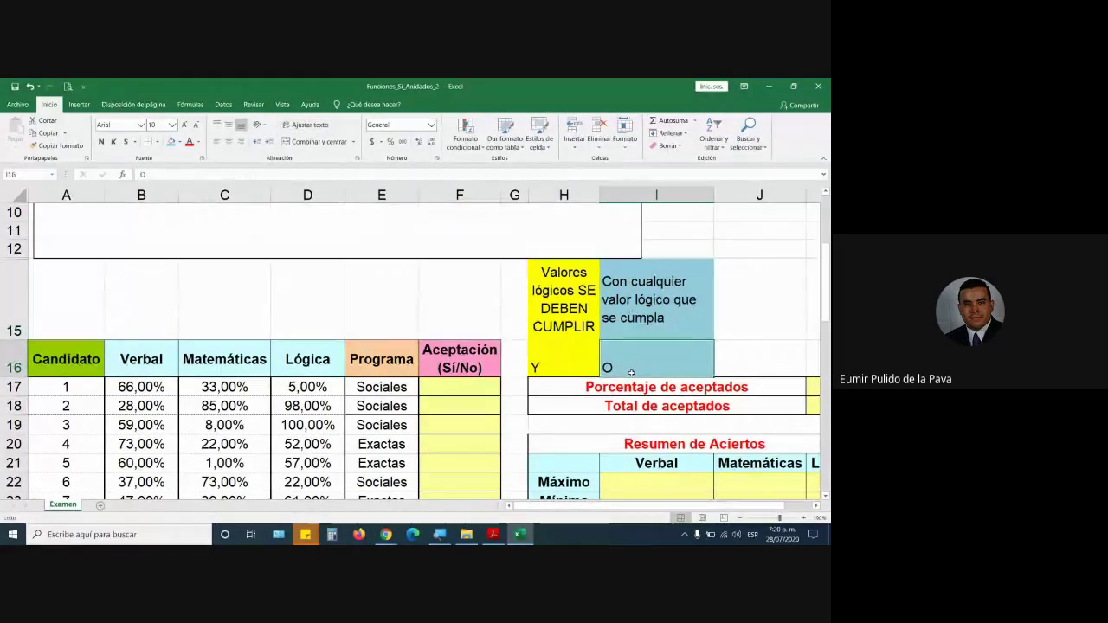
scroll(631, 373, "down", 4)
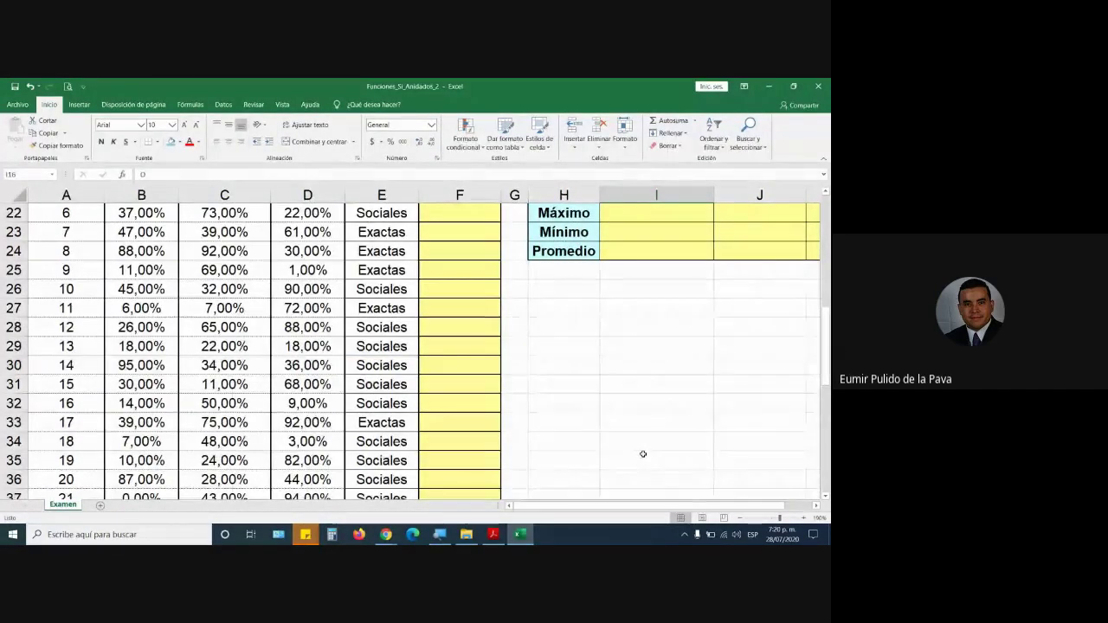
Step: Set F17's font size to 16 and widen column F
scroll(638, 450, "up", 4)
left_click(453, 388)
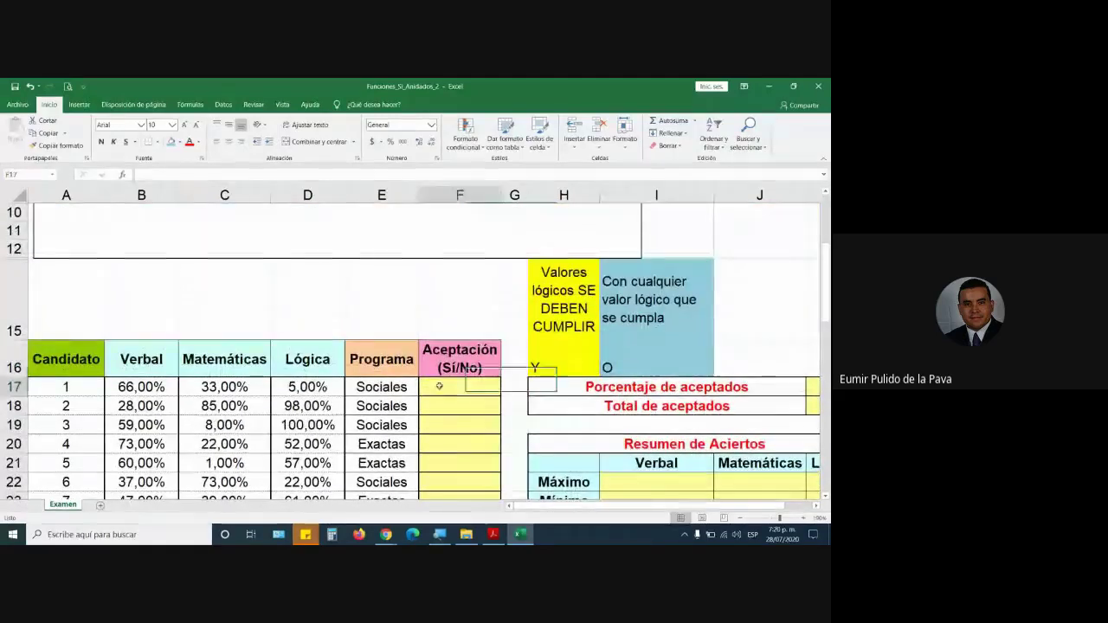
left_click(184, 125)
left_click(185, 125)
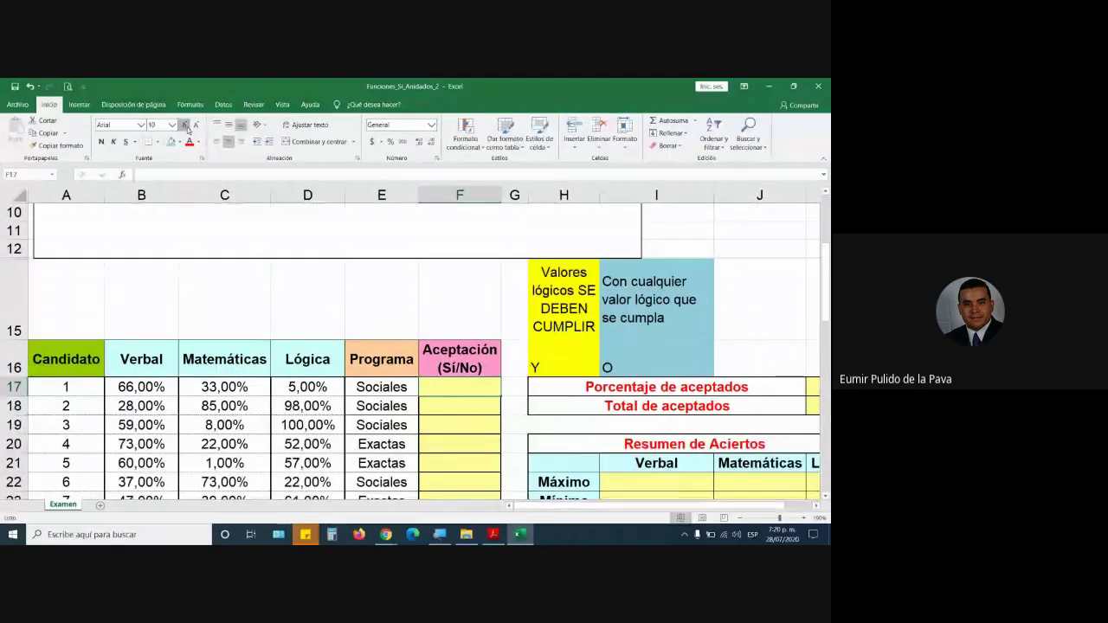
left_click(185, 125)
left_click(184, 124)
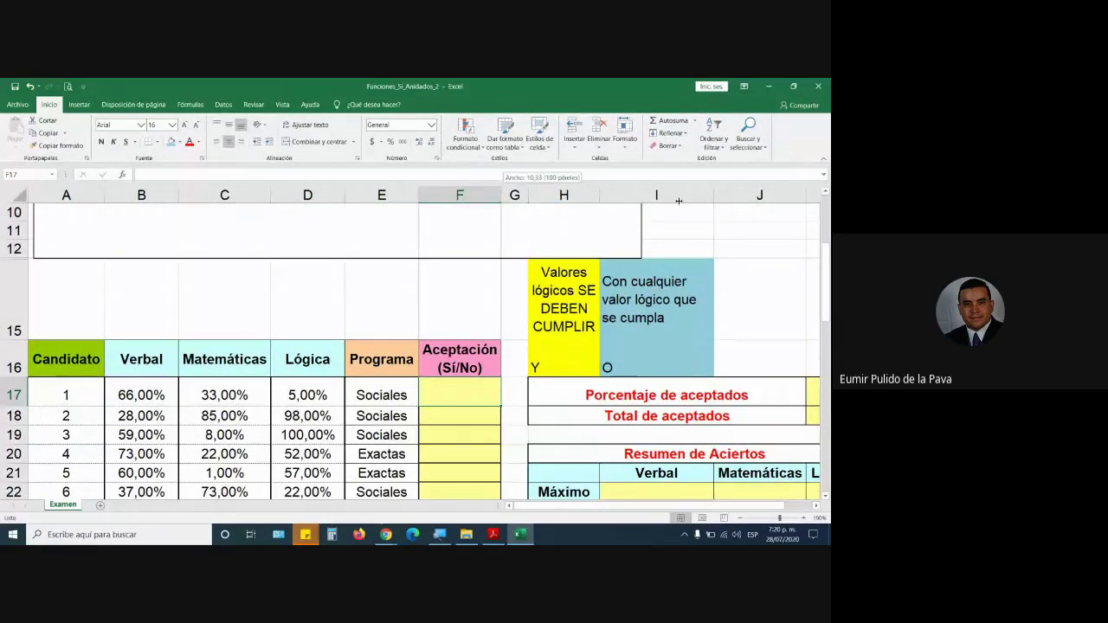
left_click_drag(502, 196, 678, 196)
scroll(523, 380, "down", 1)
scroll(524, 380, "down", 1)
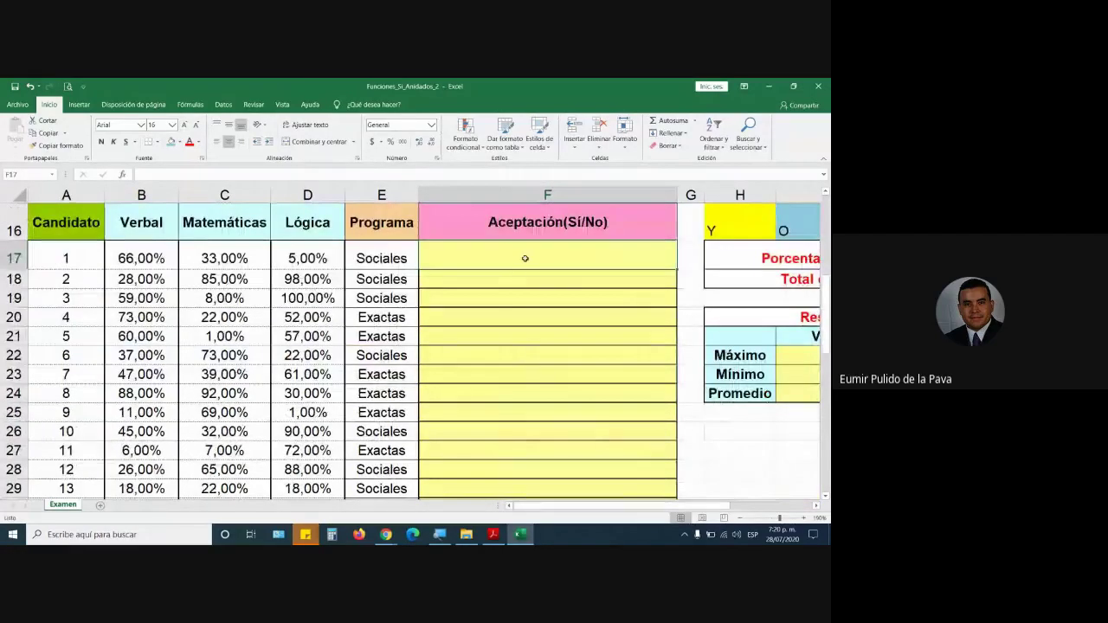
Step: Enter =Y(B17>=80%;D17>=80%;E17="sociales") in F17, returning FALSO
type("=Y(")
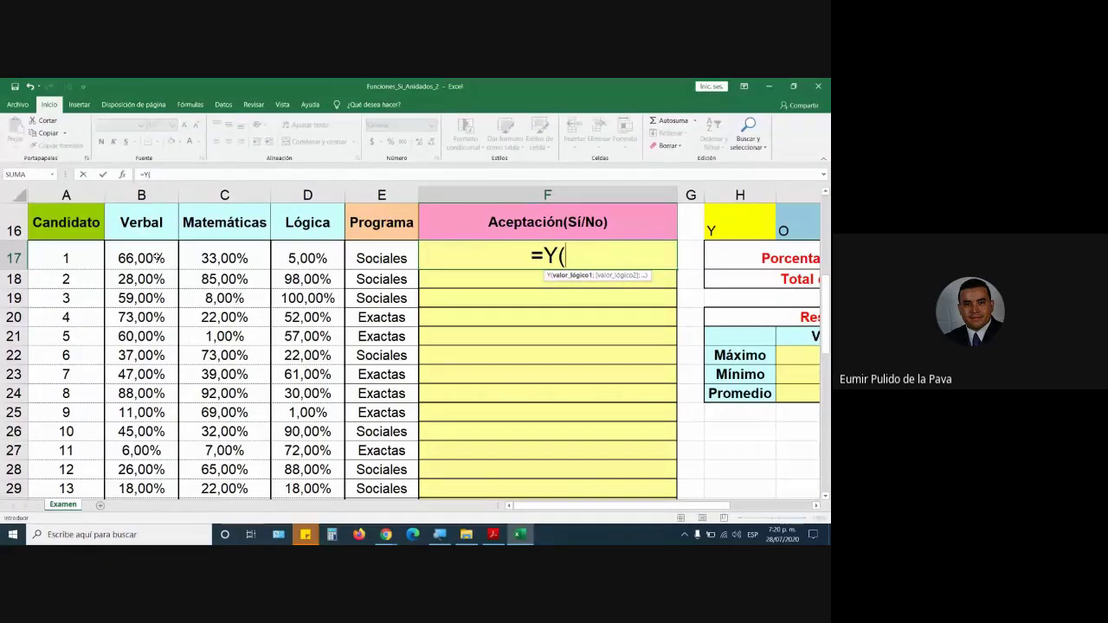
left_click(156, 257)
type(">")
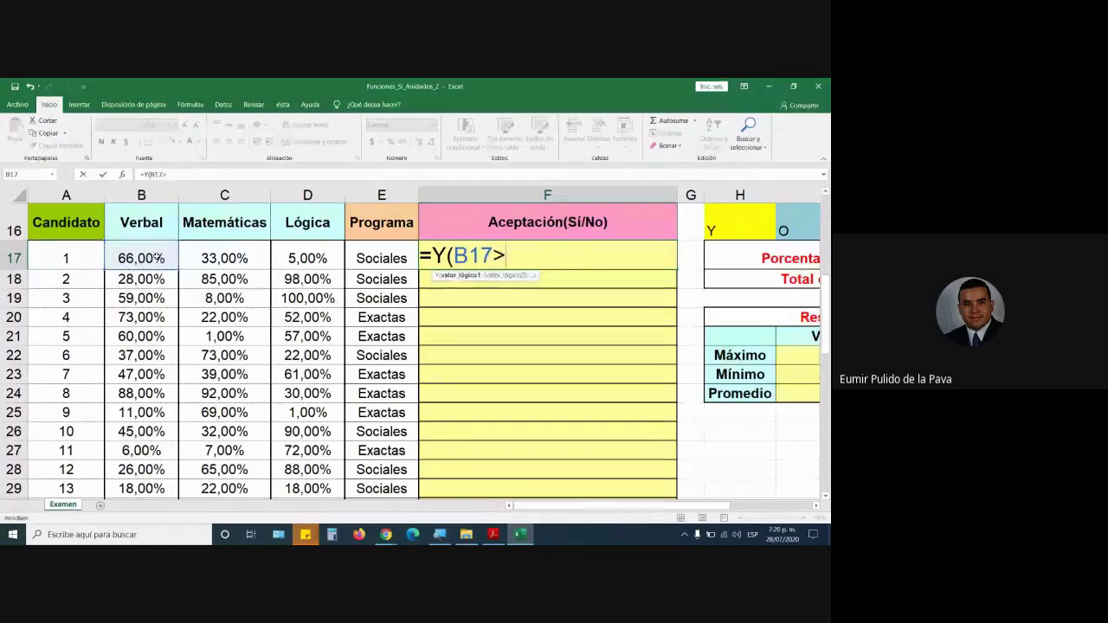
type("=80")
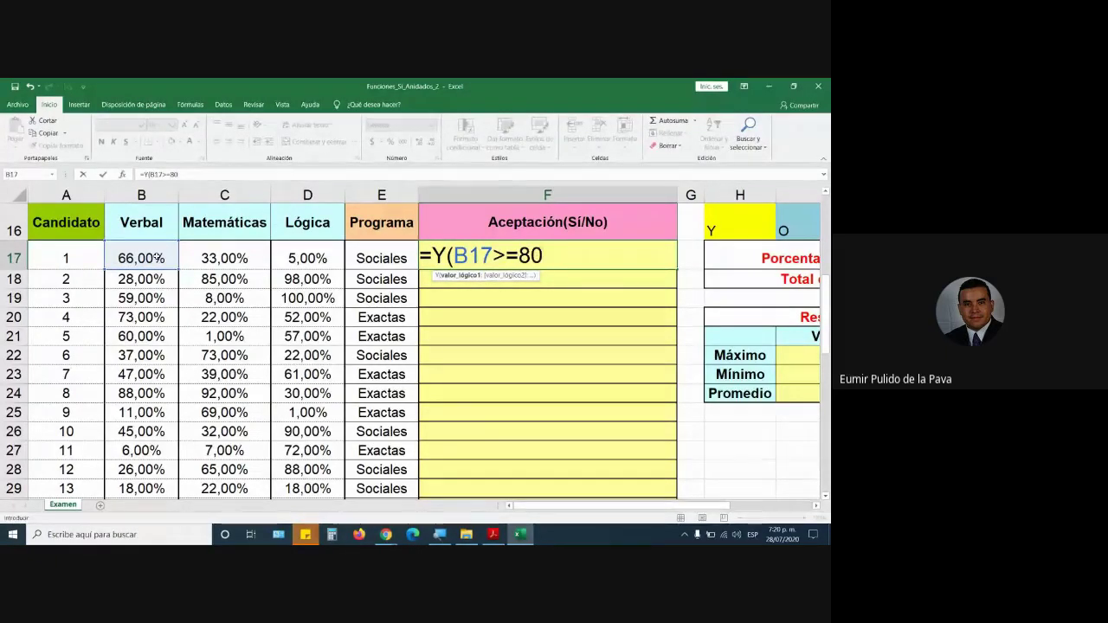
type("%;")
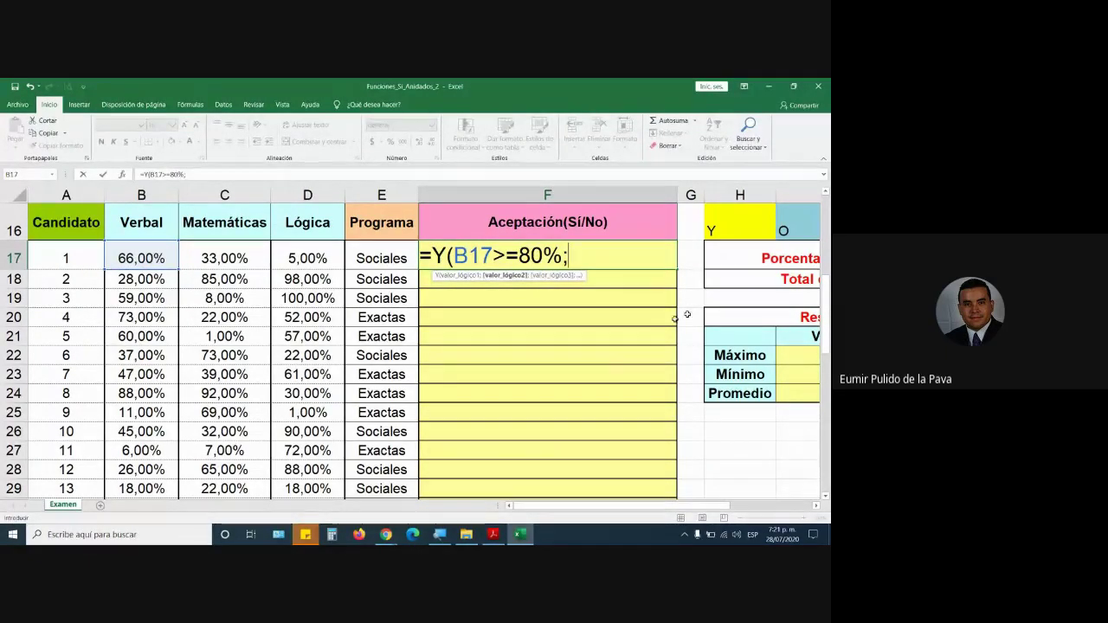
left_click(306, 258)
type(">")
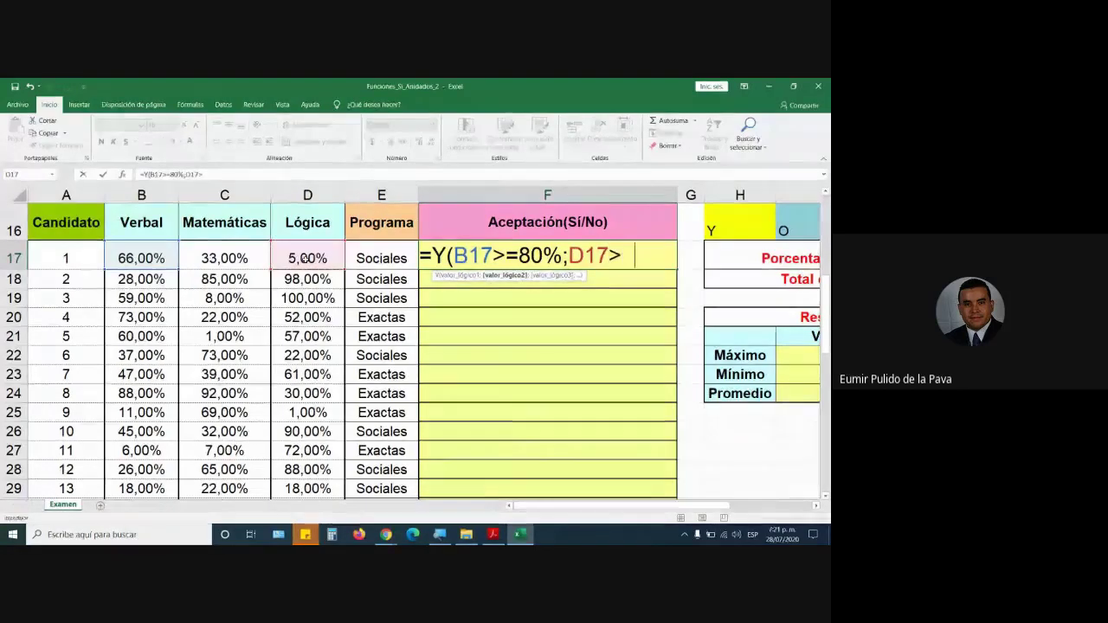
type("=80")
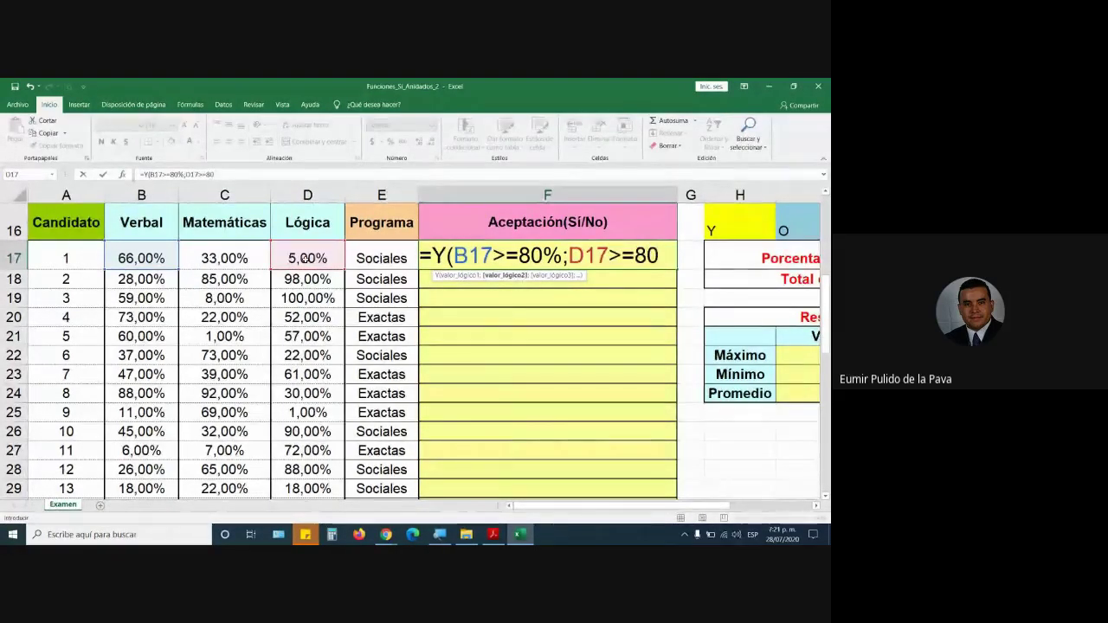
type("%")
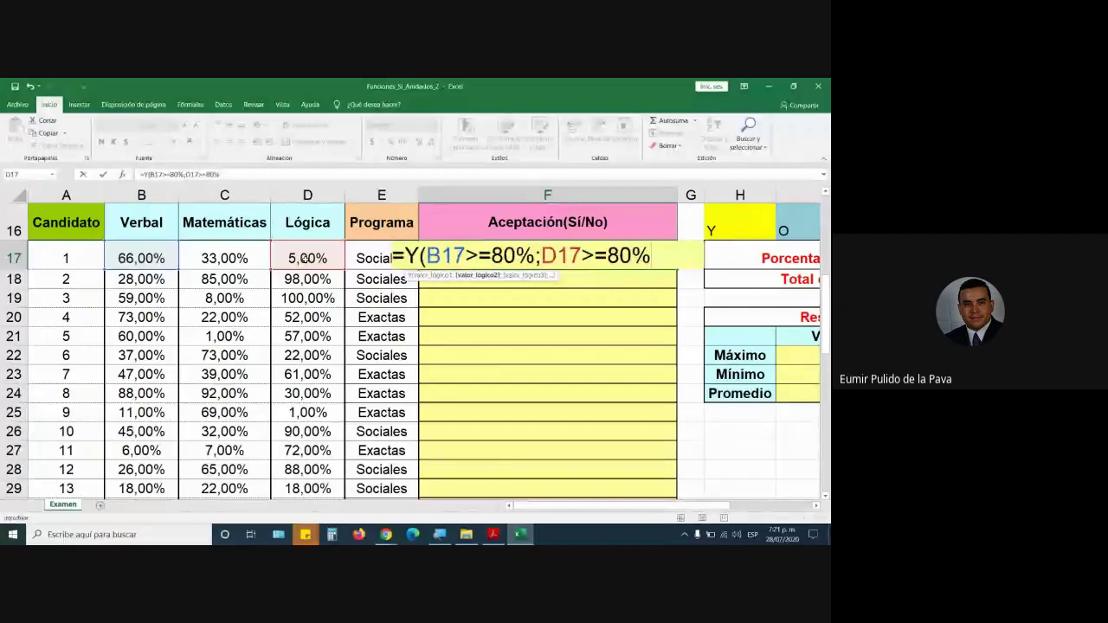
type(";")
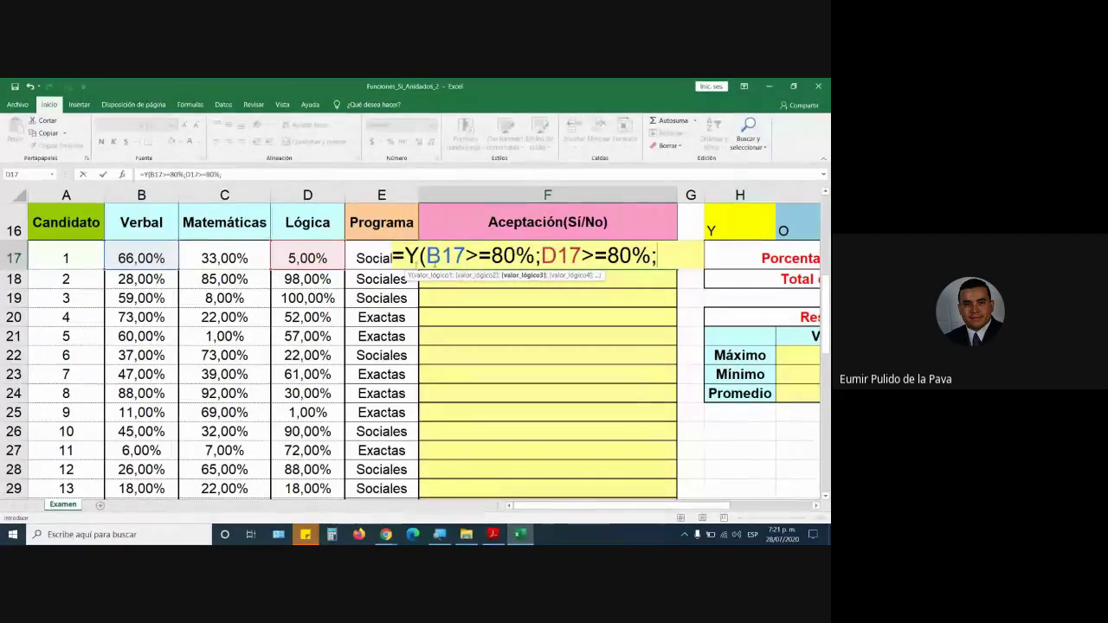
left_click(359, 254)
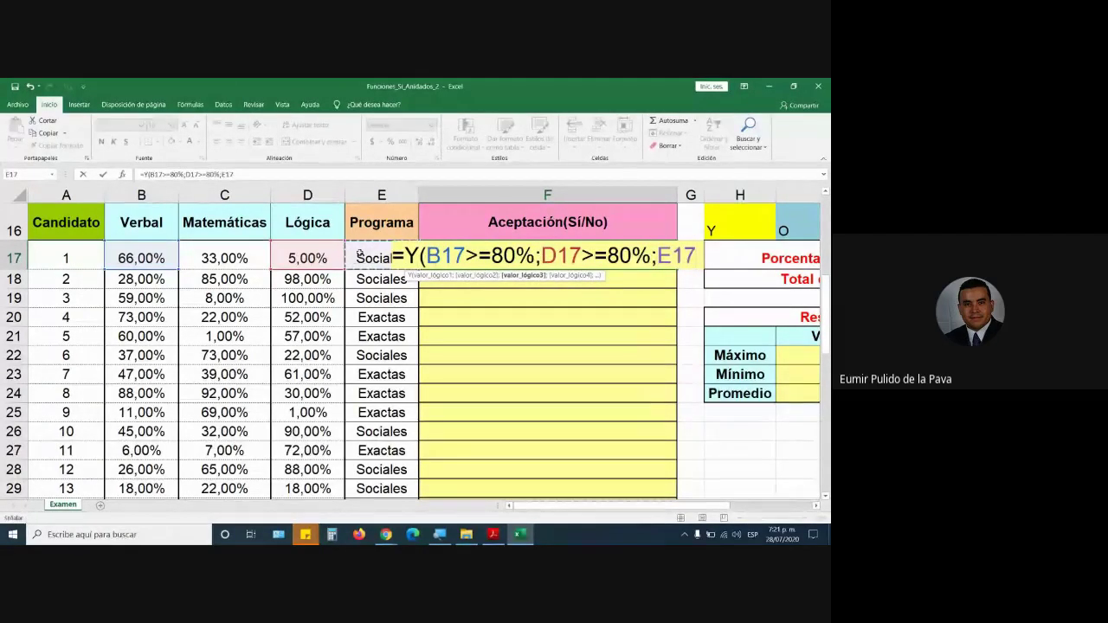
type("=\"soci")
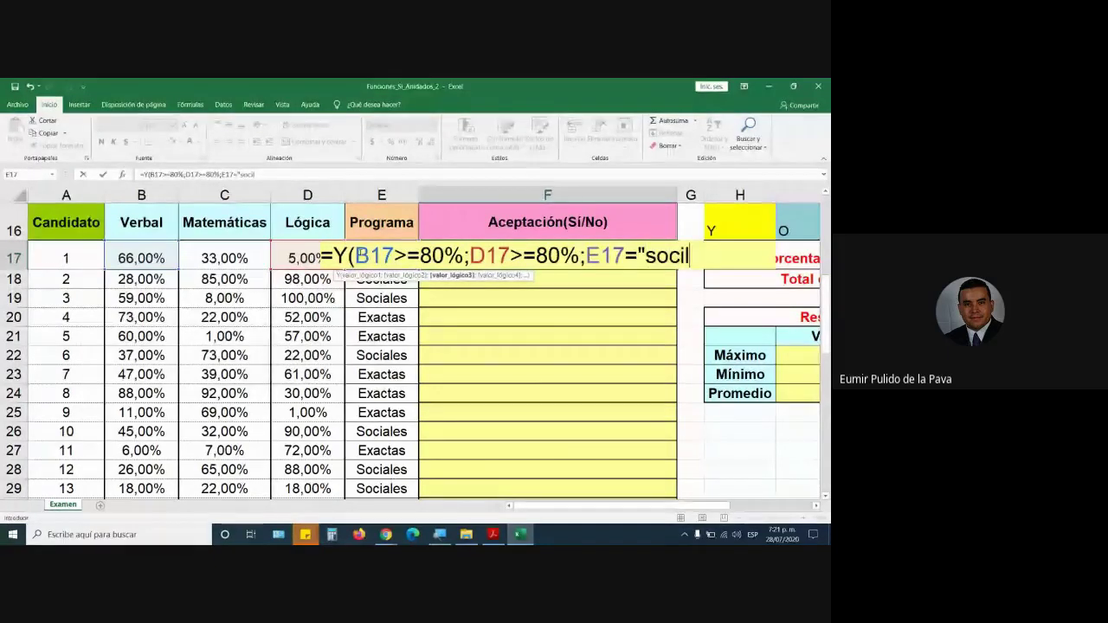
type("ales\"")
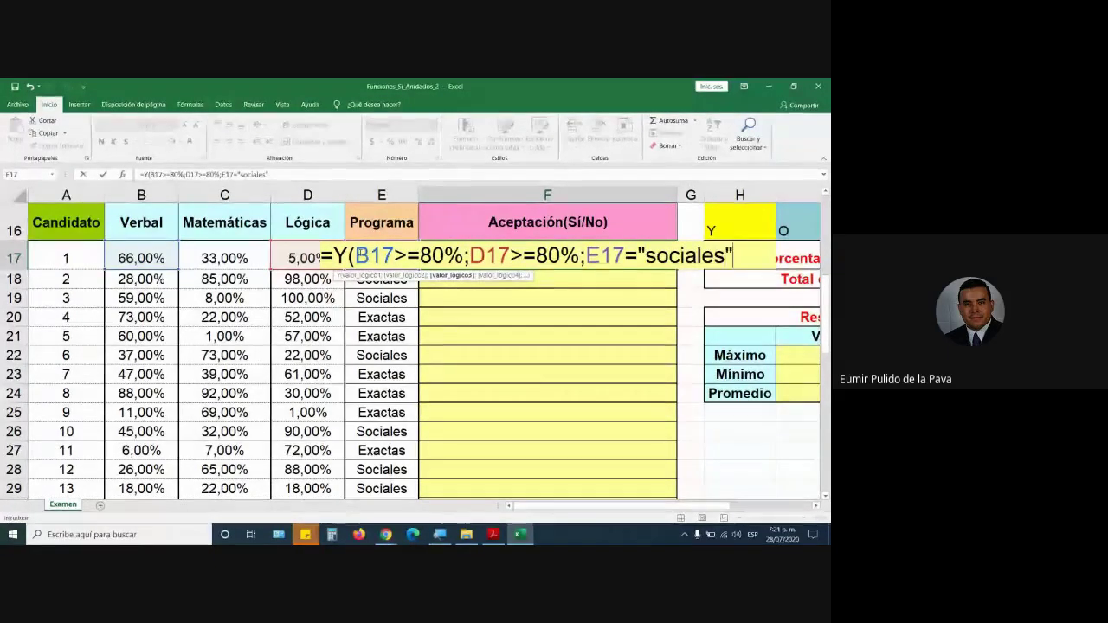
type(")")
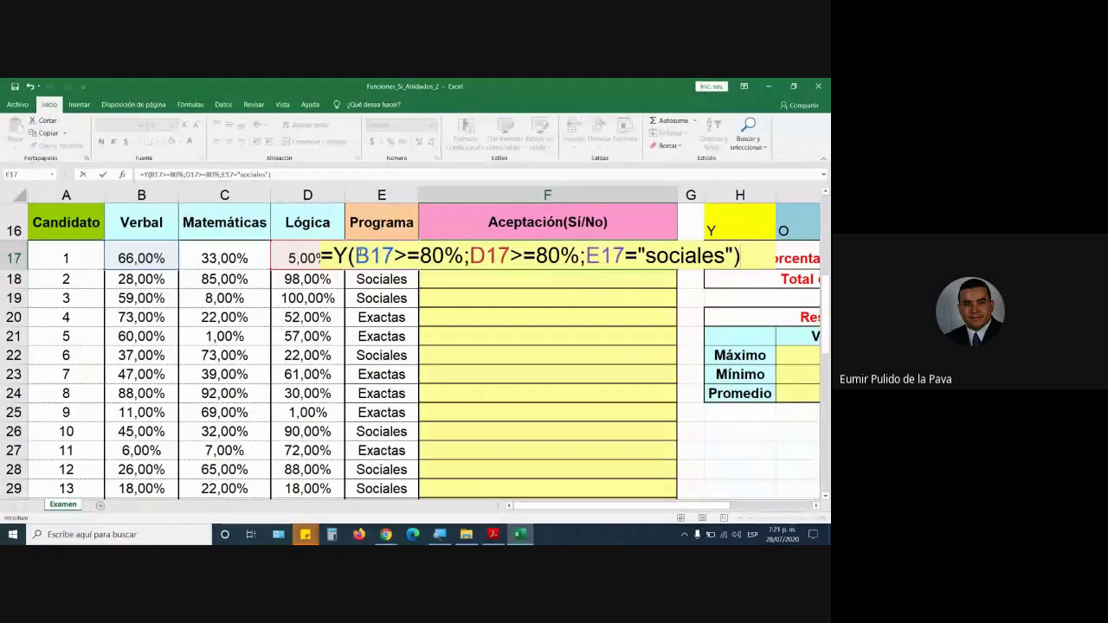
key("Return")
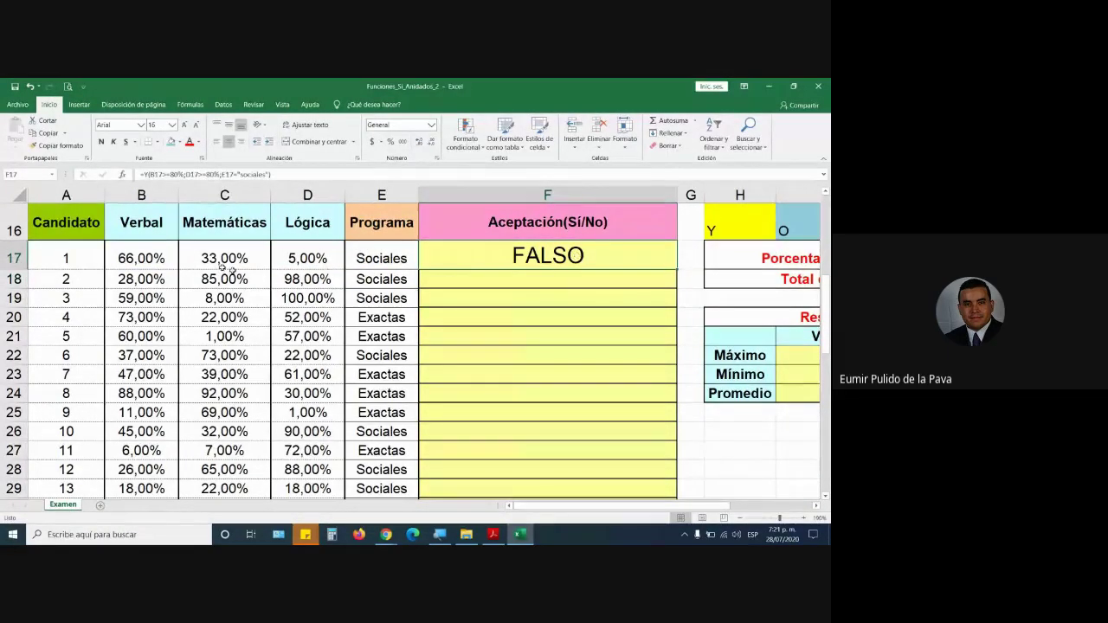
Step: Change candidate 1's Verbal score in B17 to 86% and Lógica score in D17 to 85%
left_click(143, 258)
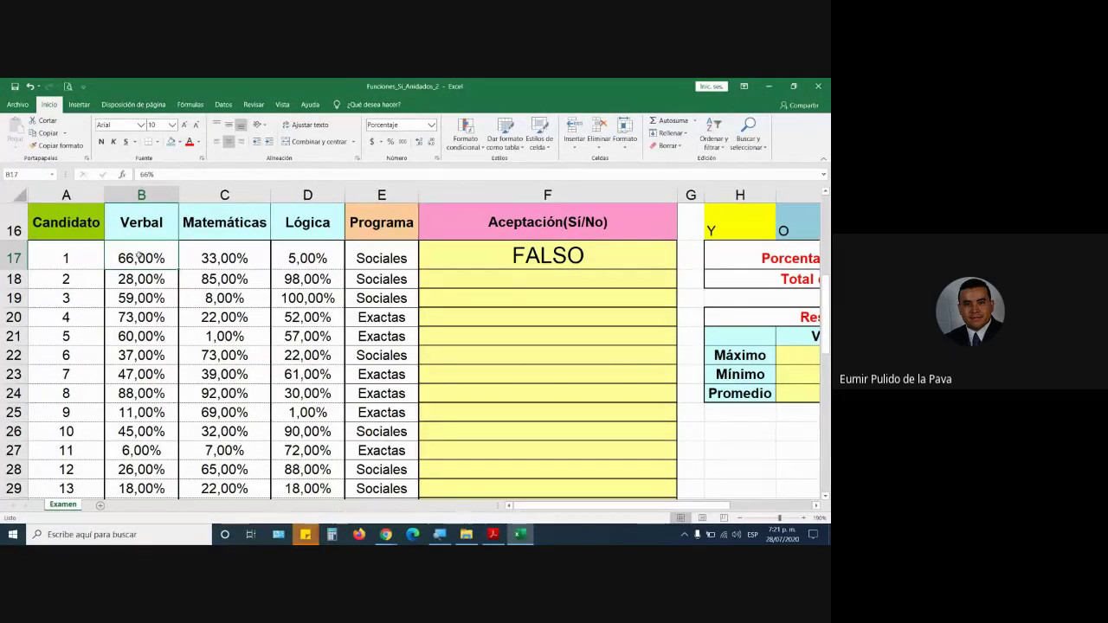
left_click(493, 247)
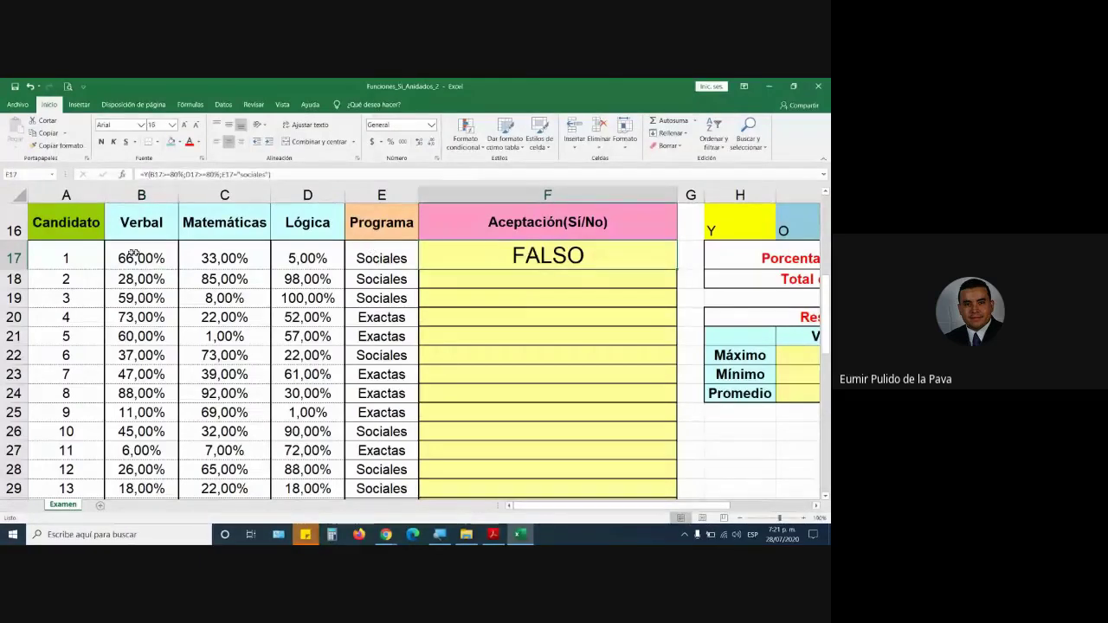
left_click(134, 252)
type("86")
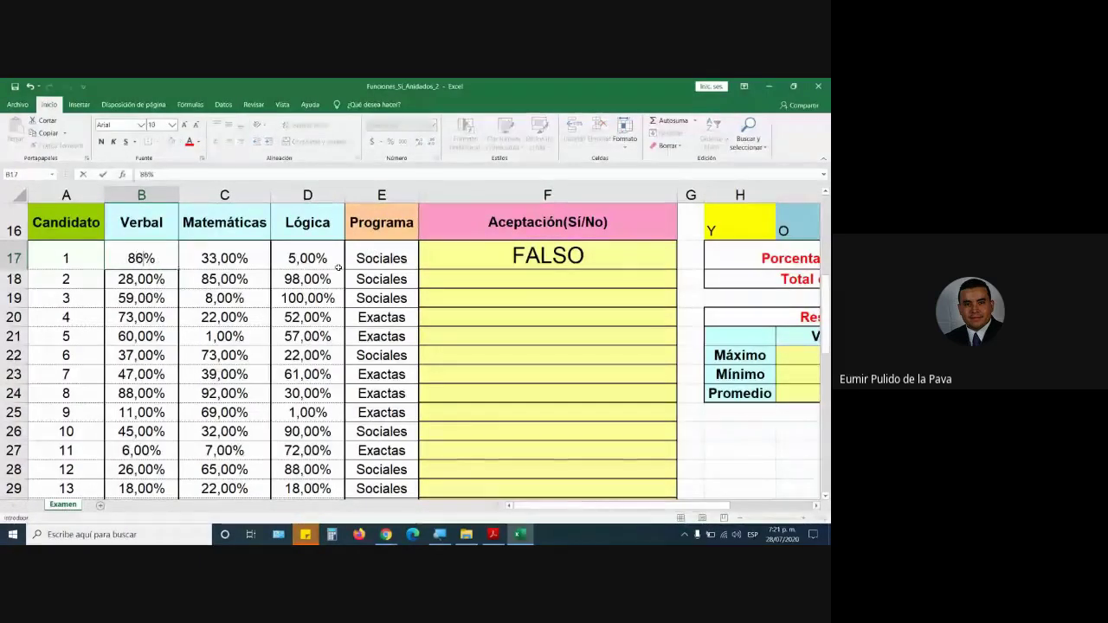
key("Return")
left_click(139, 252)
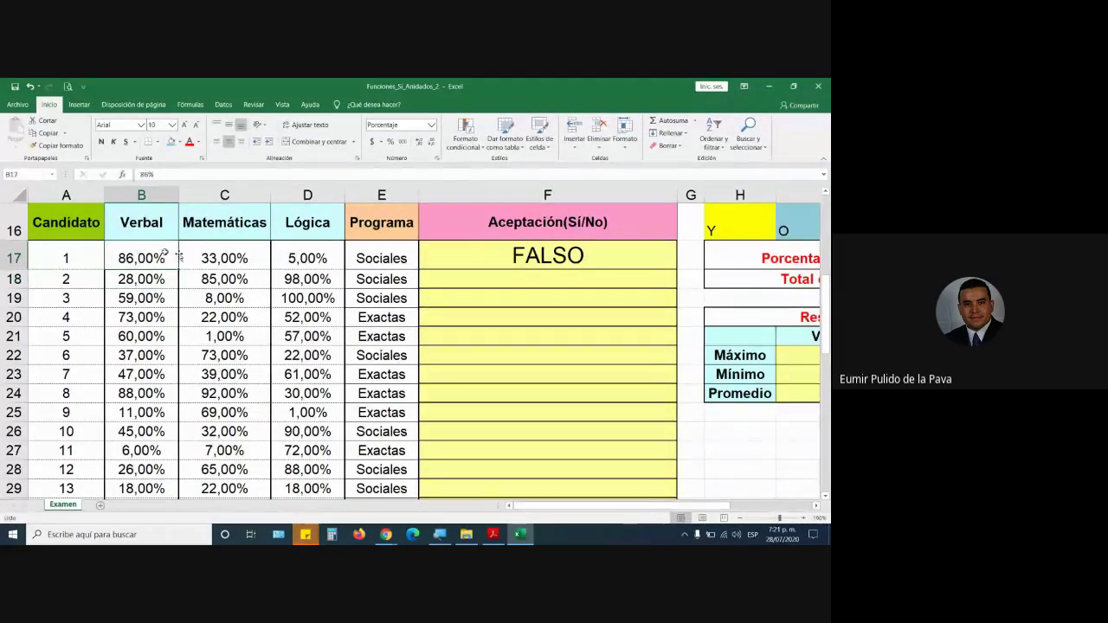
left_click(311, 257)
type("85")
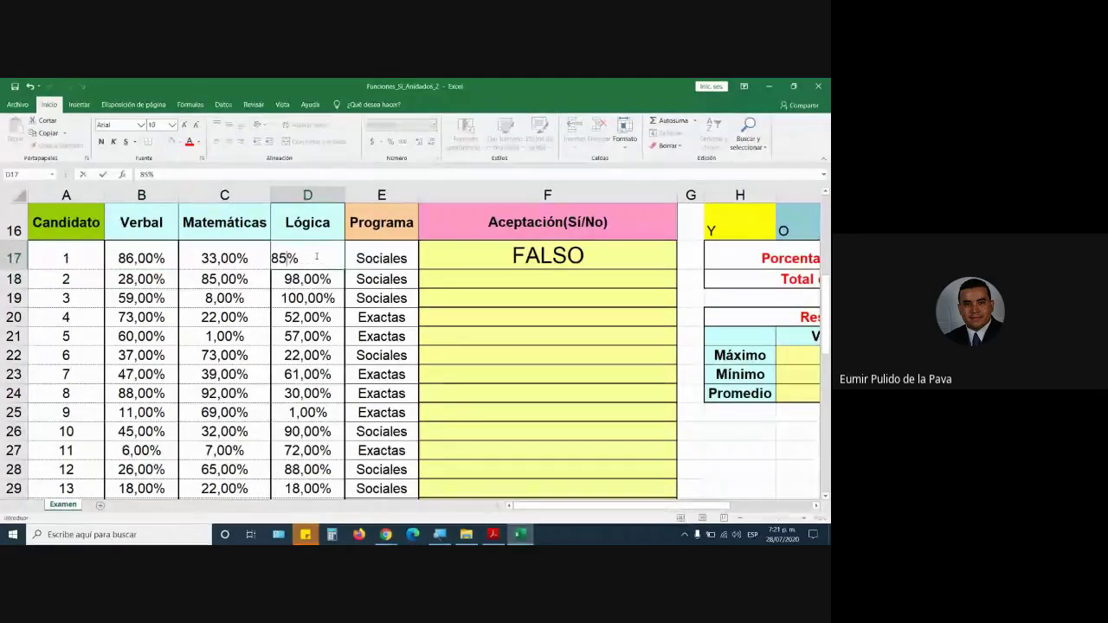
key("Return")
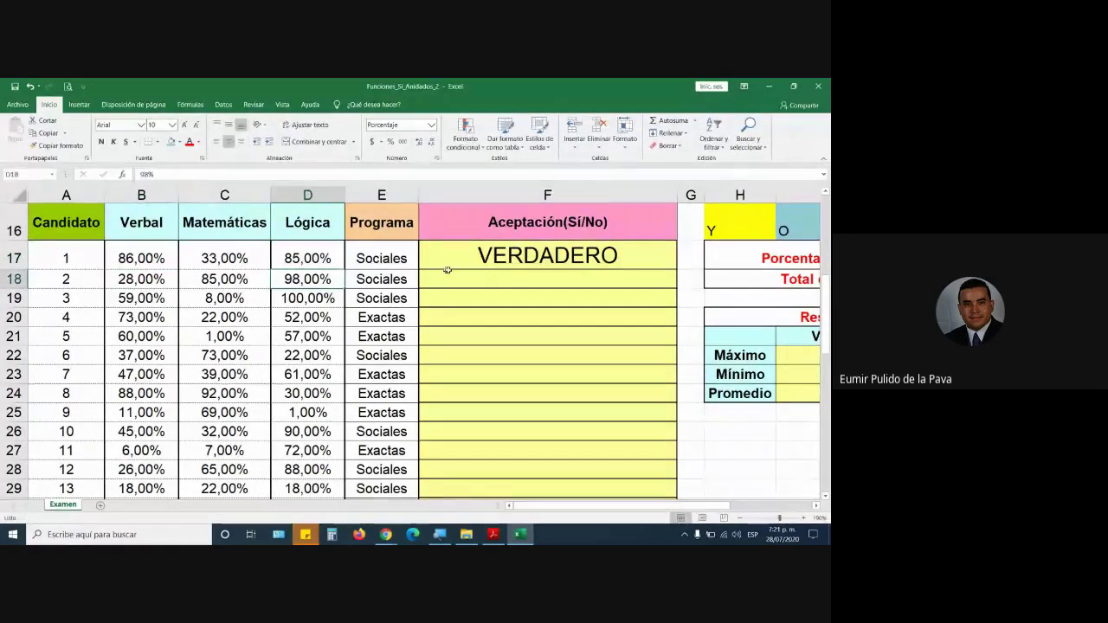
Step: Open F17's formula, discard an accidental edit, and highlight the B17>=80% condition
double_click(451, 256)
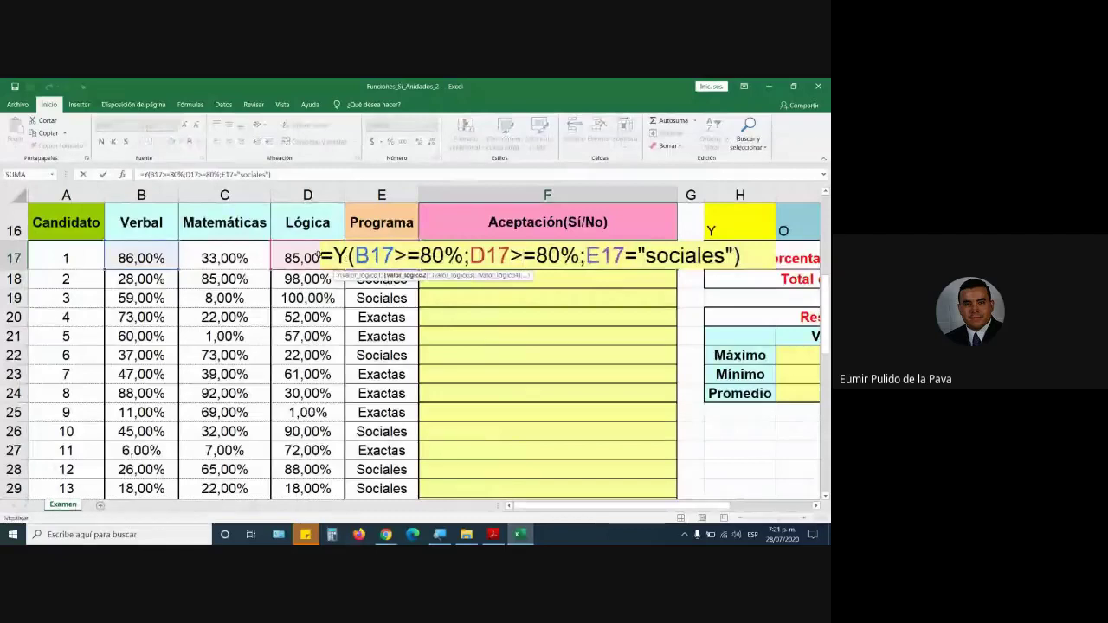
left_click(319, 255)
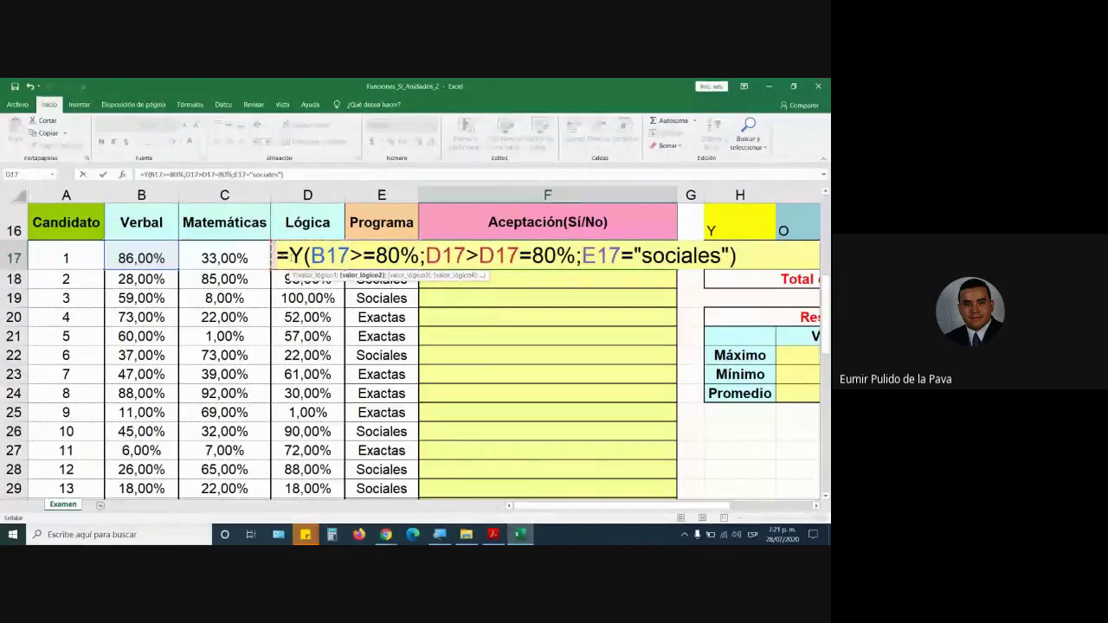
key("Escape")
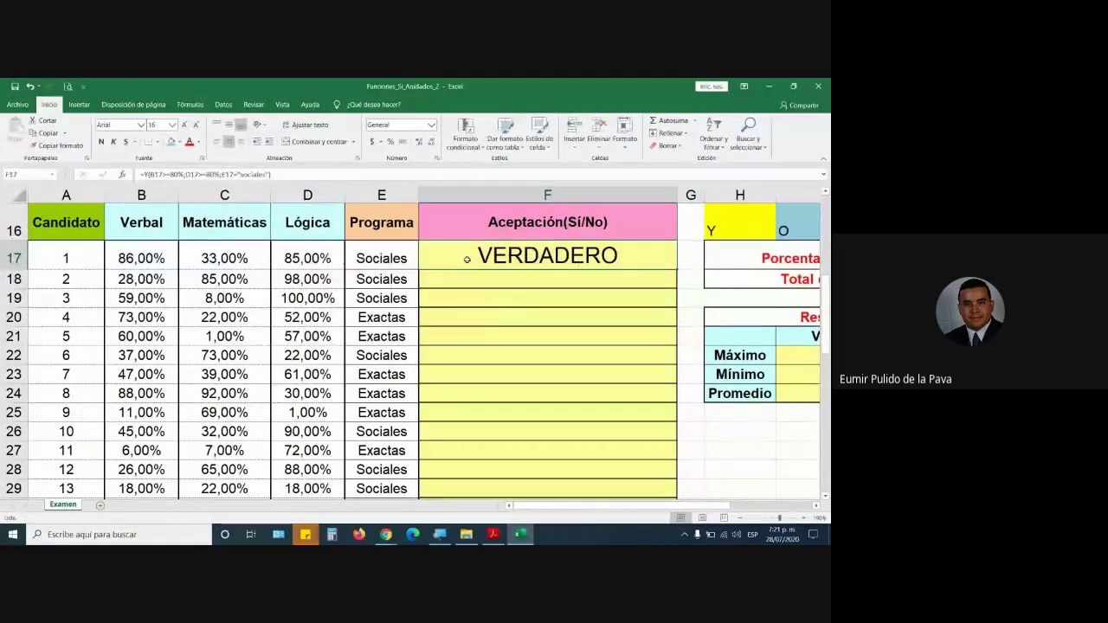
double_click(466, 259)
left_click_drag(355, 256, 732, 256)
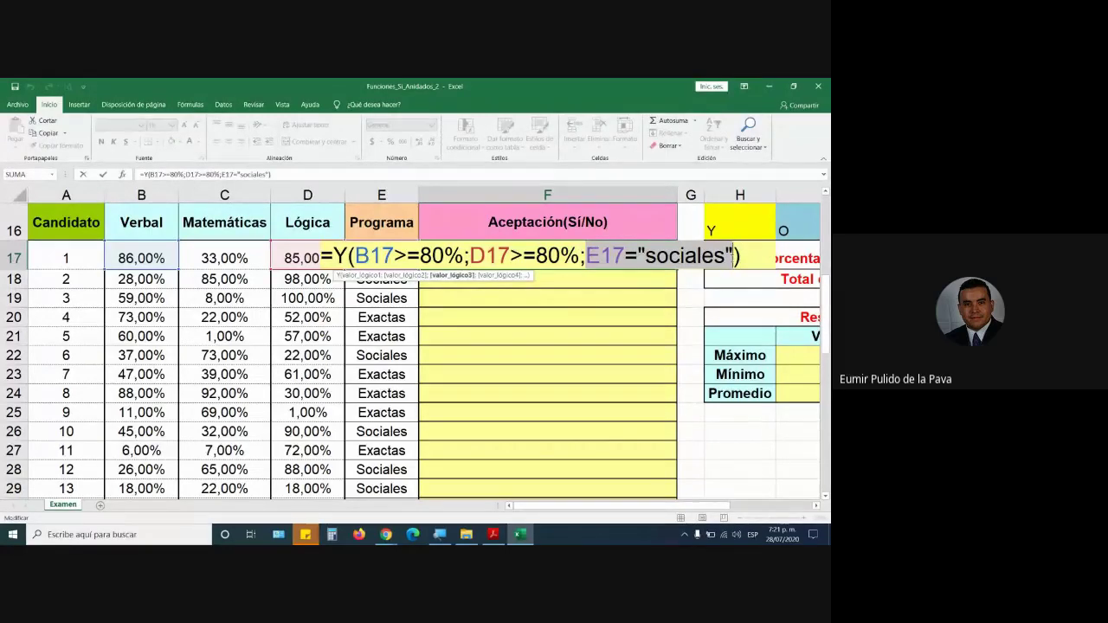
Step: Enter the Y formula in F17 and point out its inputs B17, D17 and E17
key("ctrl+Return")
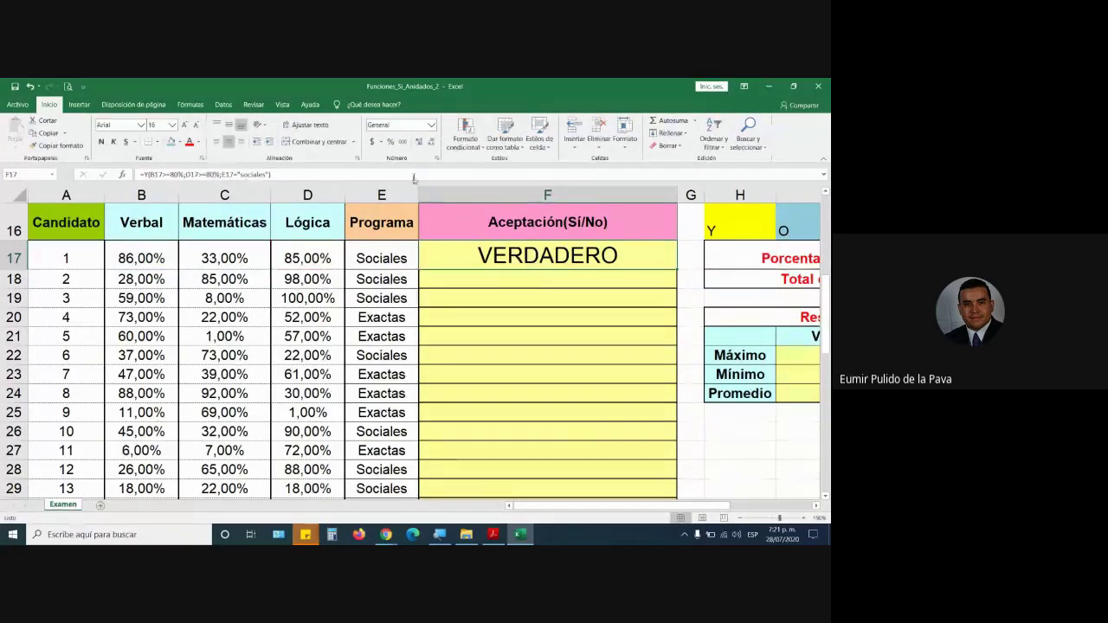
left_click(141, 258)
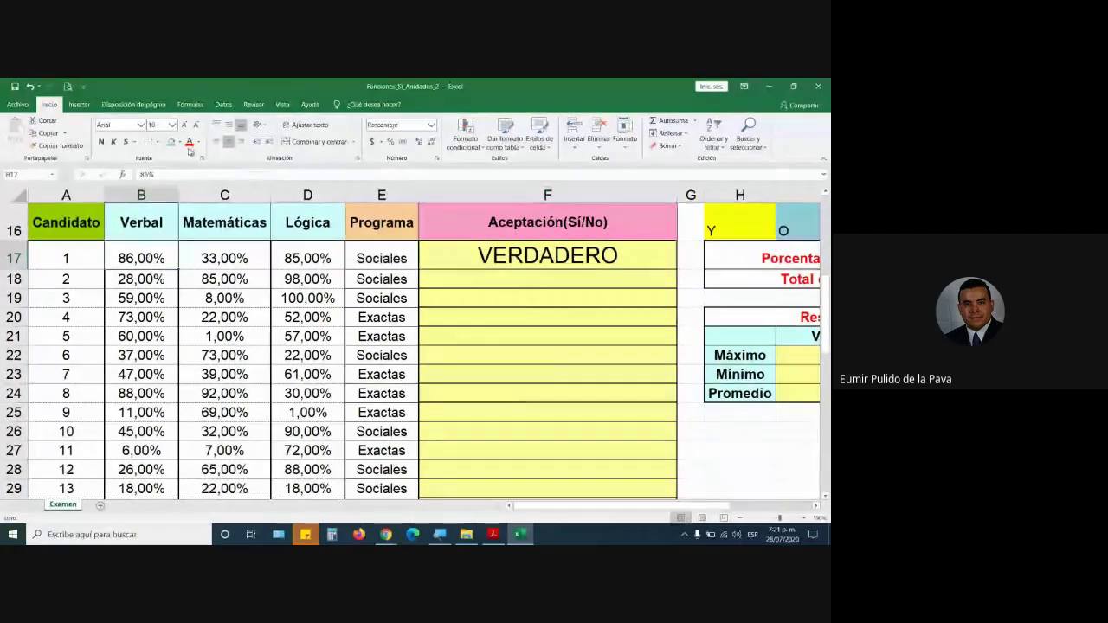
left_click(312, 260, "ctrl")
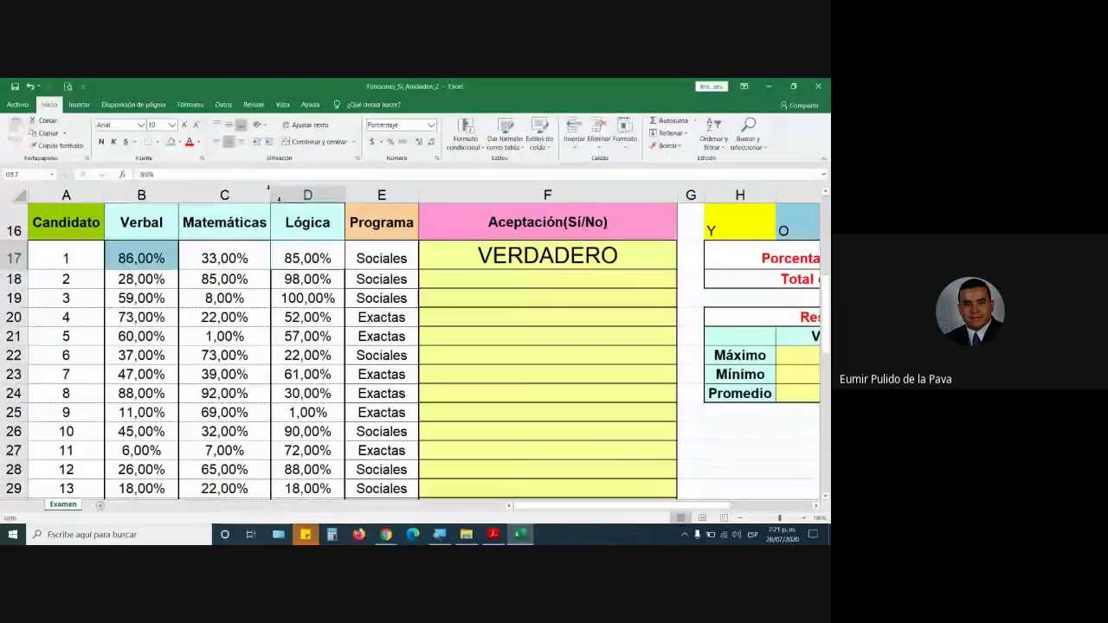
left_click(375, 265, "ctrl")
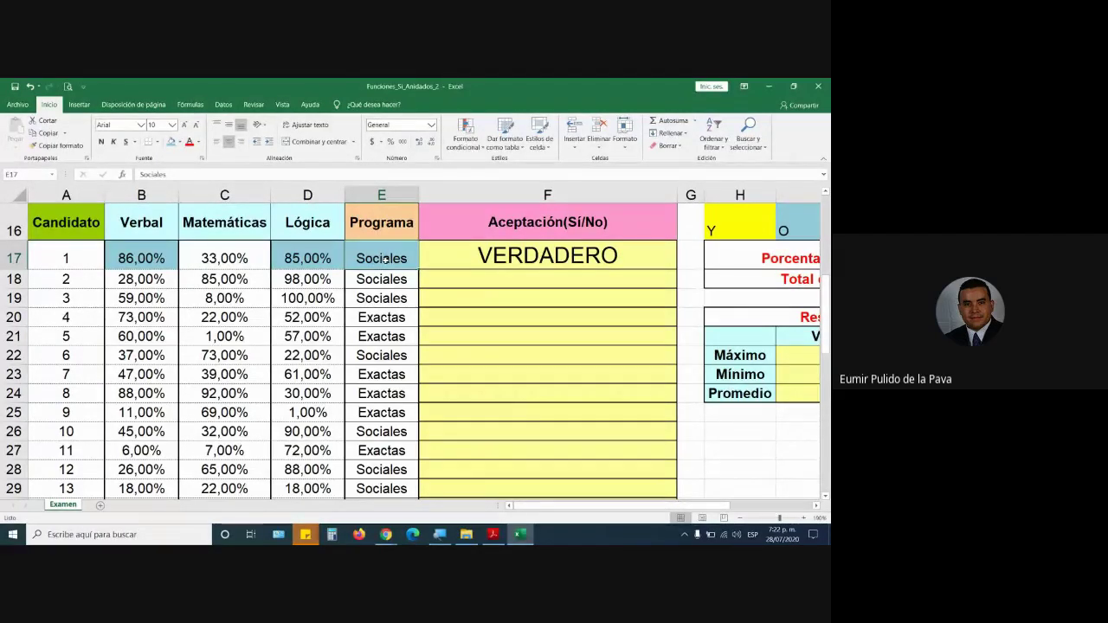
Step: Change E17's program to Exactas and check that F17 now returns FALSO
type("Exactas")
key("Return")
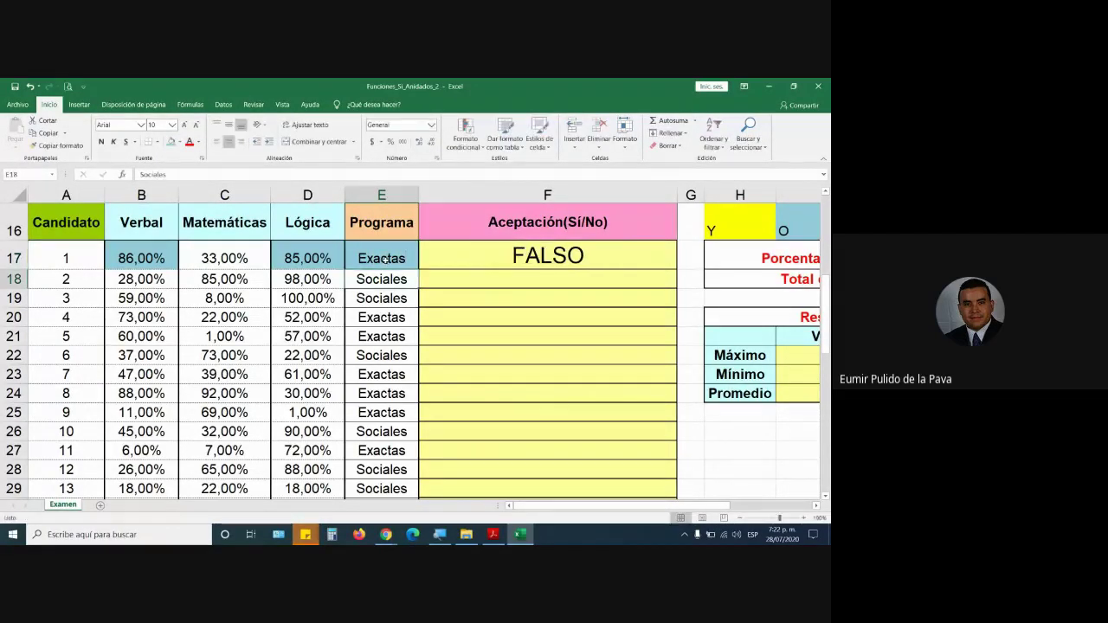
left_click(518, 258)
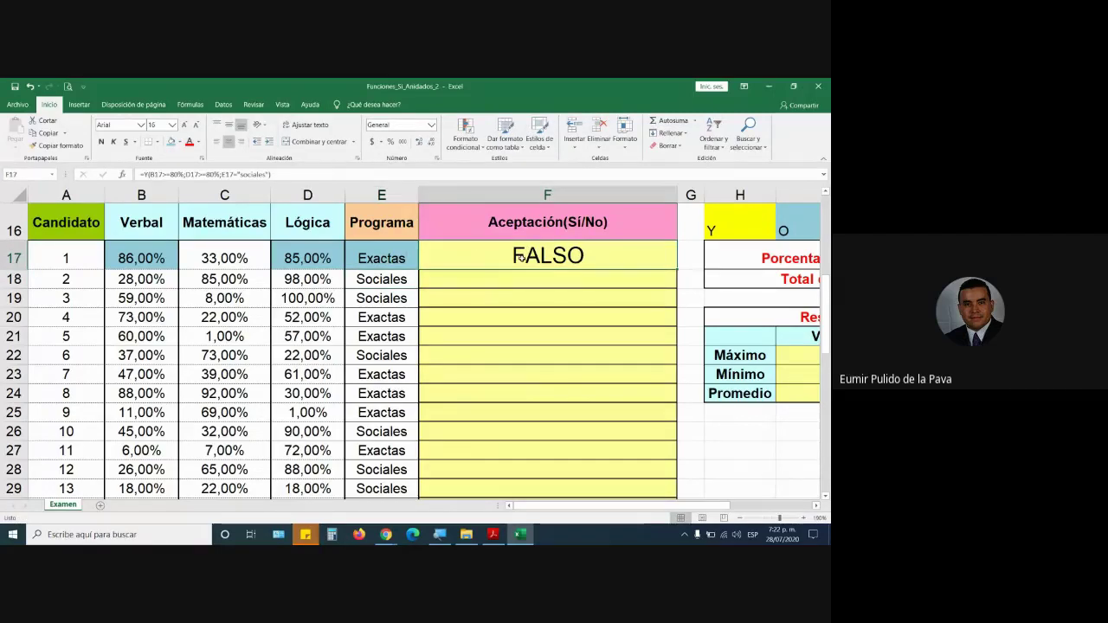
left_click(113, 268)
left_click(333, 255)
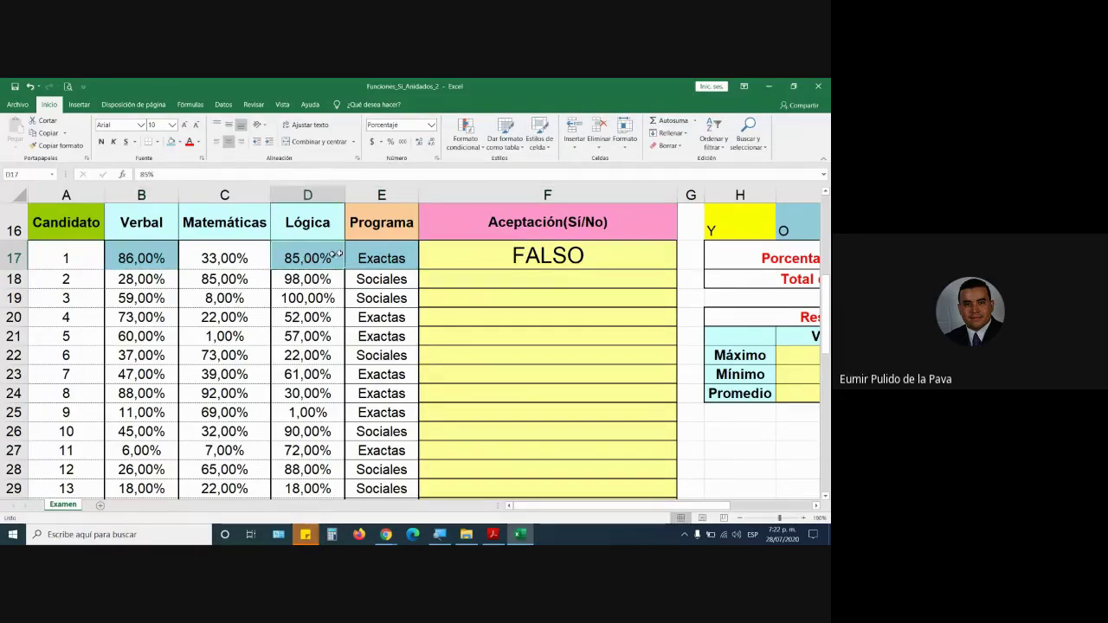
left_click(363, 253)
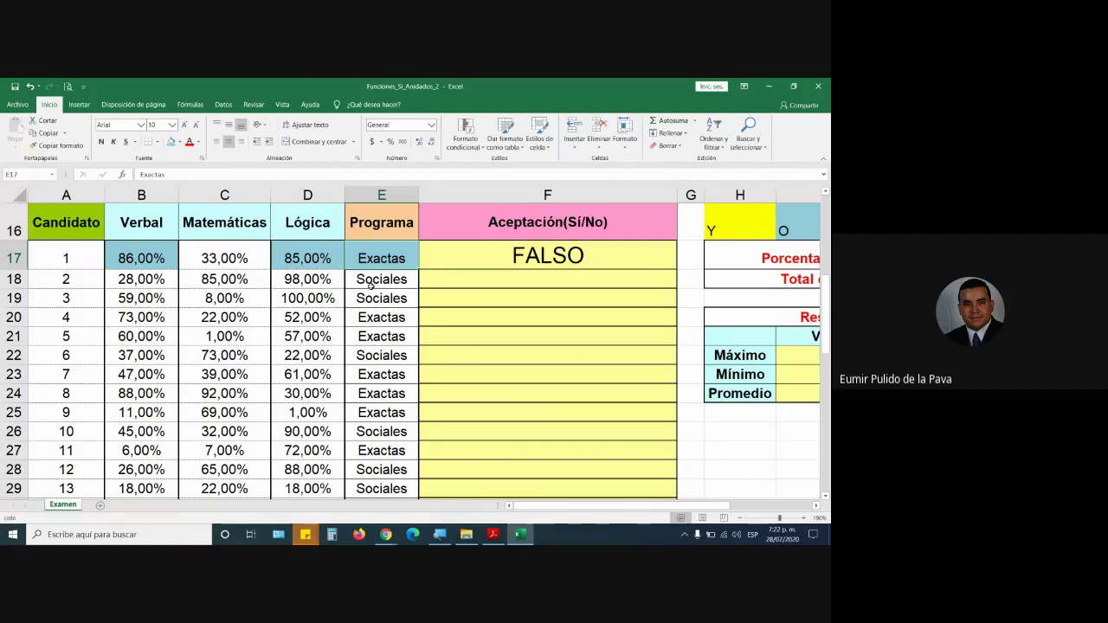
Step: Replace the Y function in F17's formula with O and check the result
double_click(514, 257)
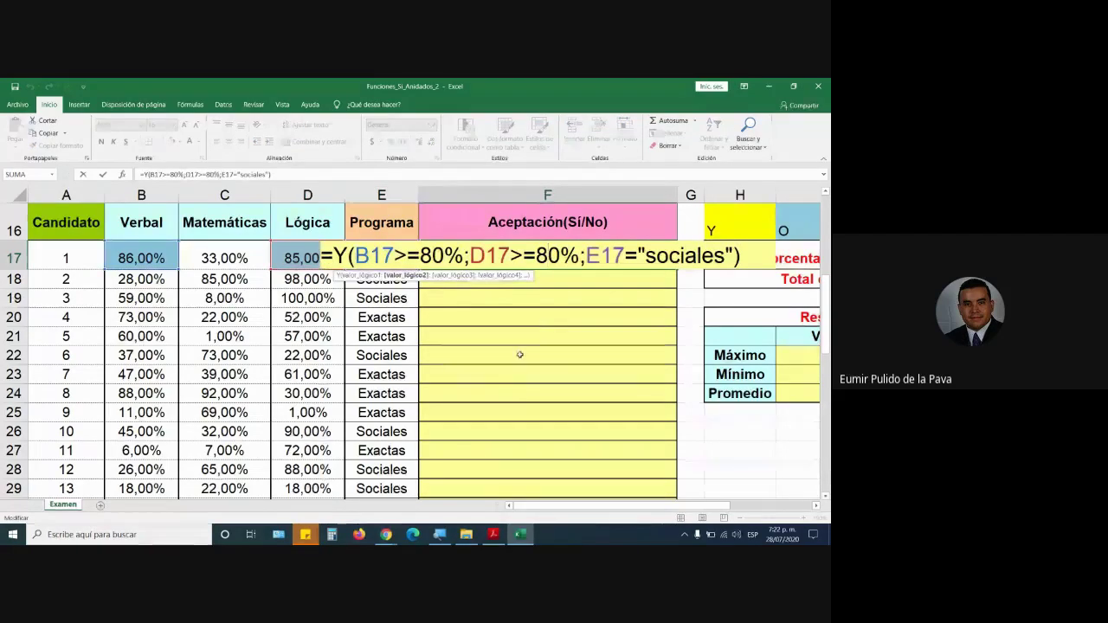
left_click(348, 256)
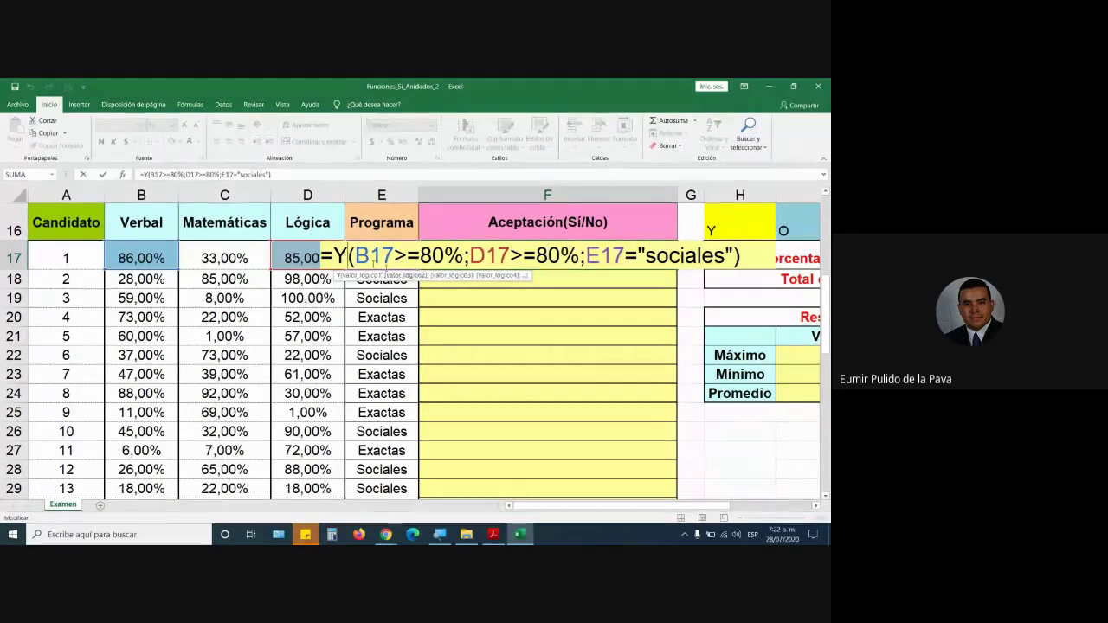
key("BackSpace")
type("O")
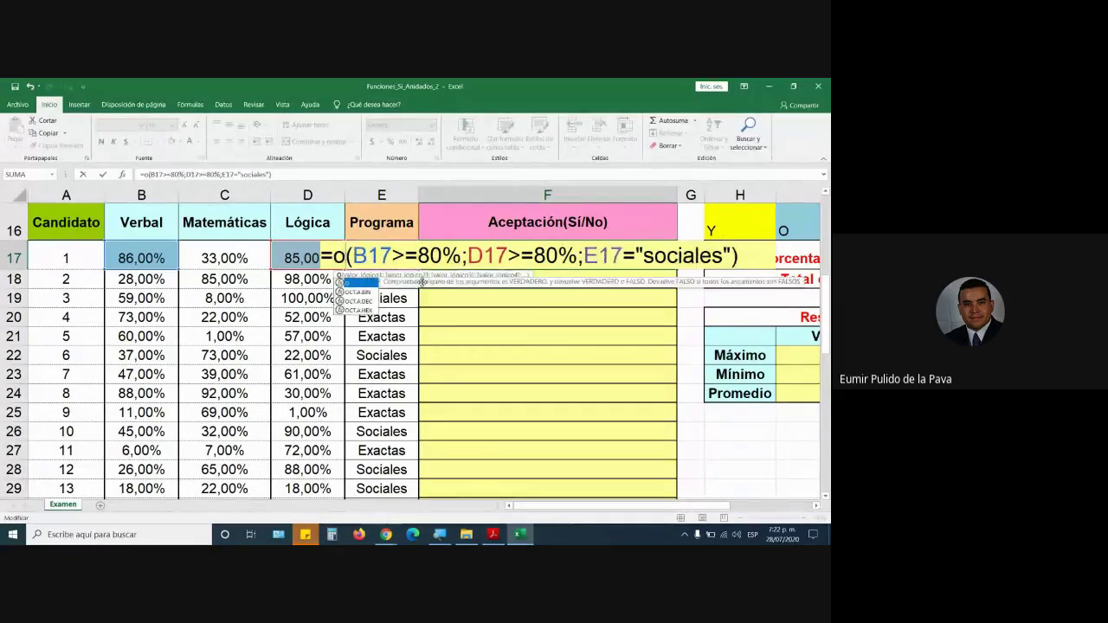
key("BackSpace")
type("O")
key("Return")
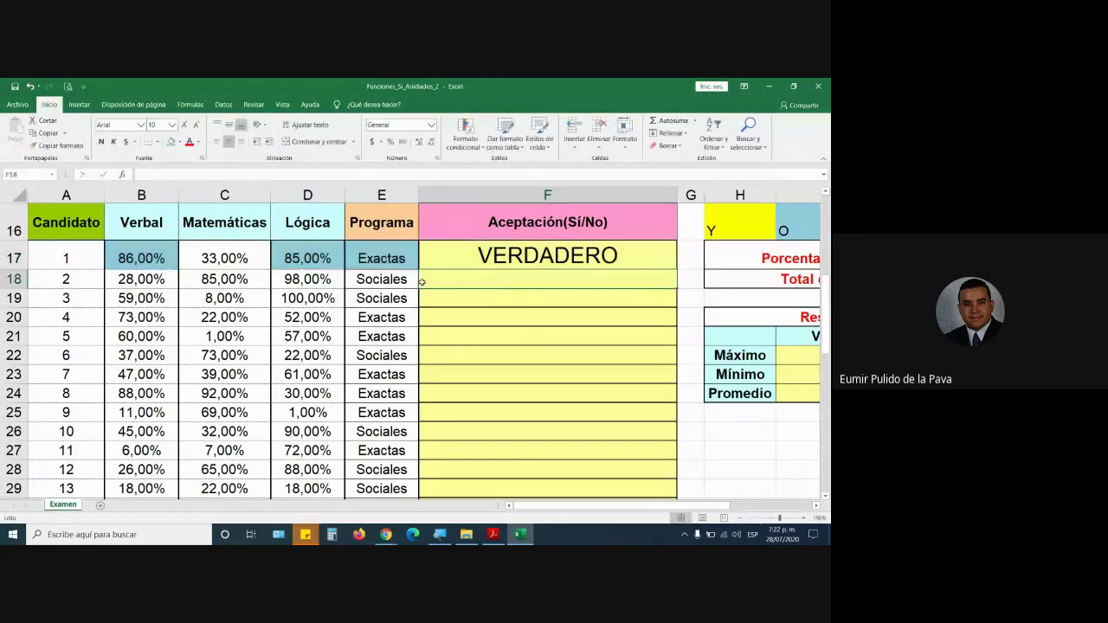
left_click(577, 252)
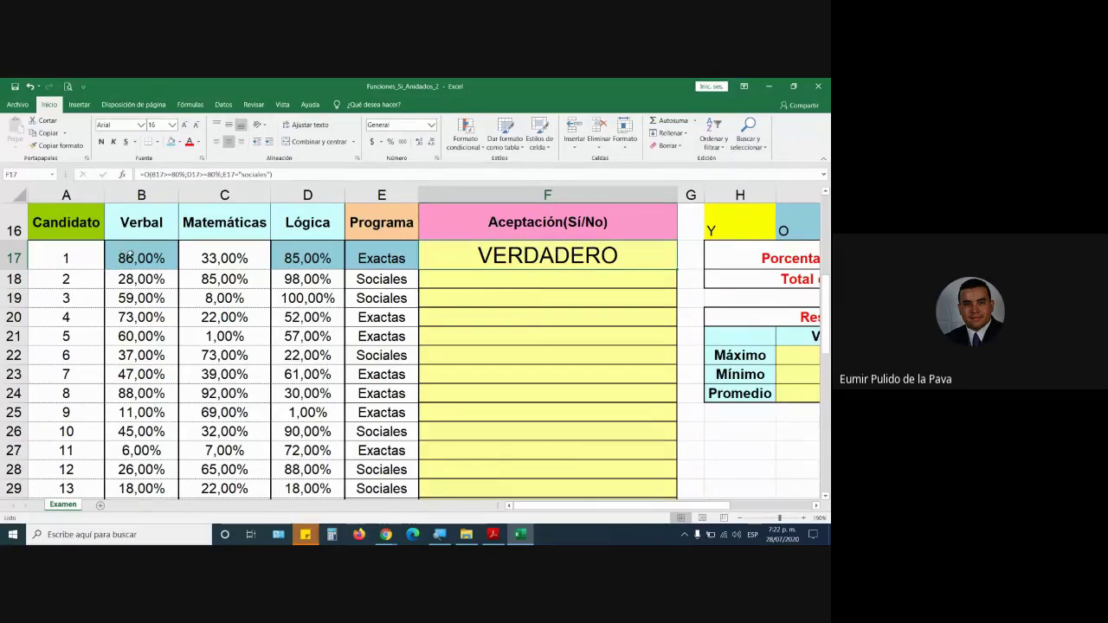
Step: Change the Lógica score in D17 to 5%
left_click(133, 256)
left_click(304, 258, "ctrl")
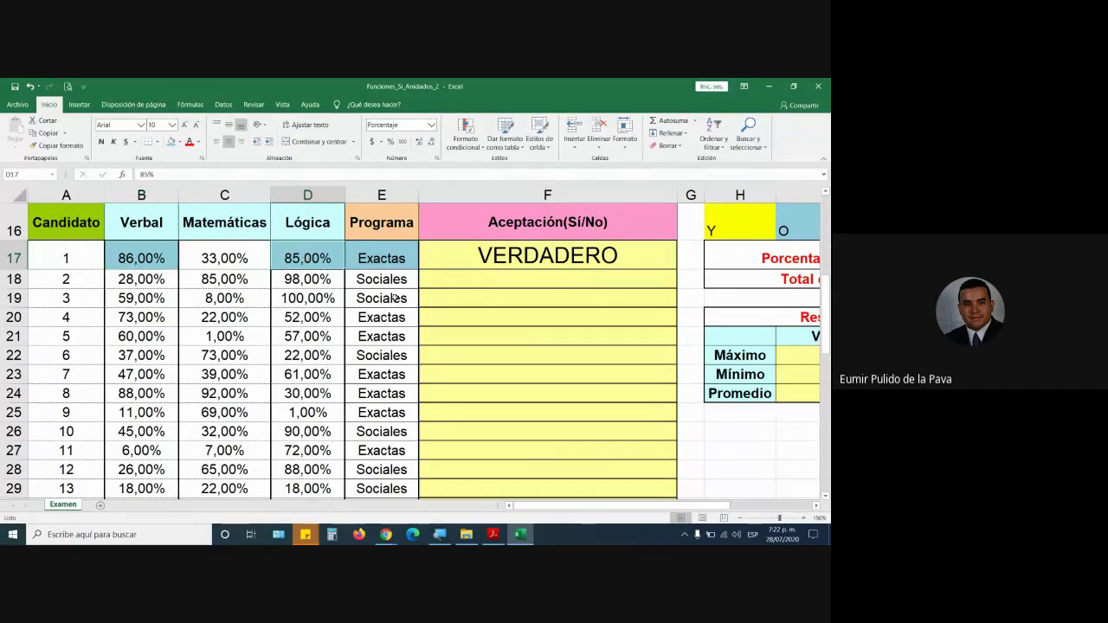
type("5")
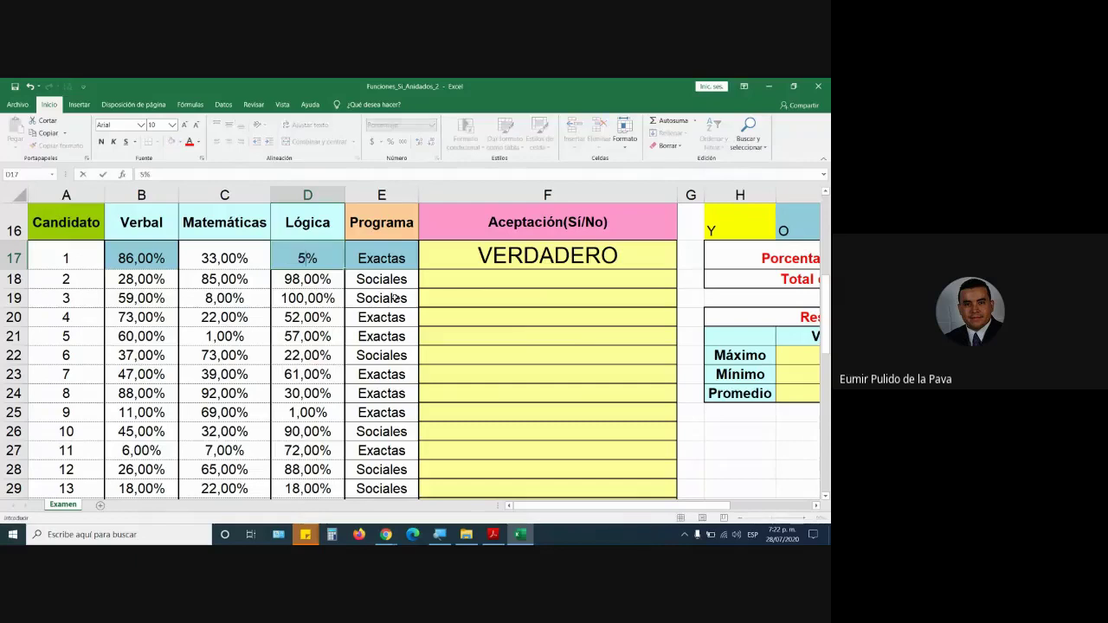
key("Return")
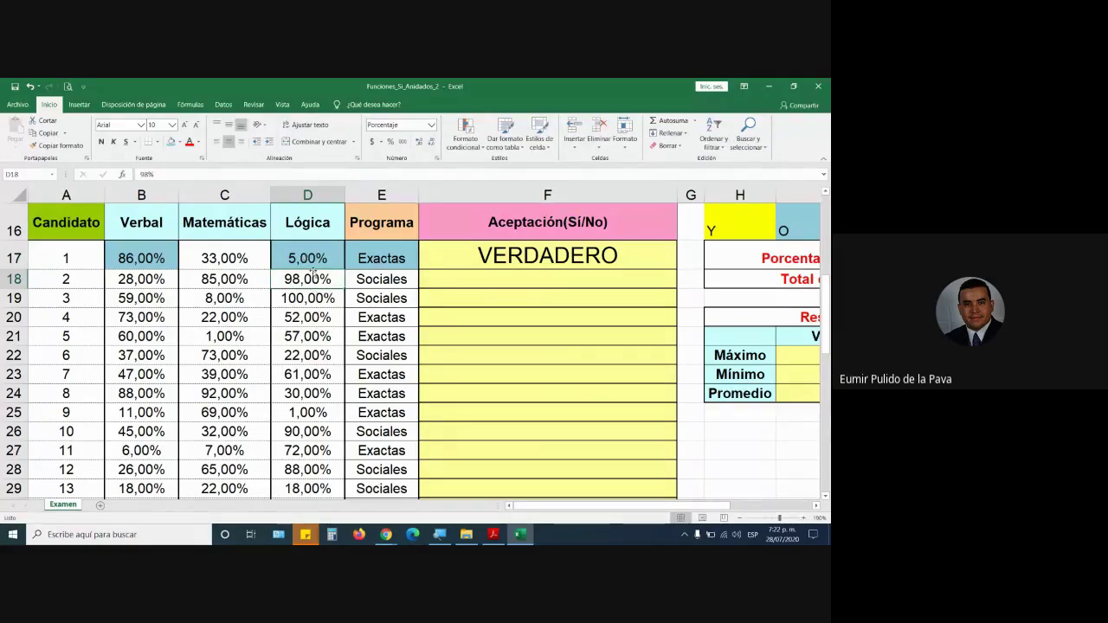
left_click(307, 258)
left_click(122, 258, "ctrl")
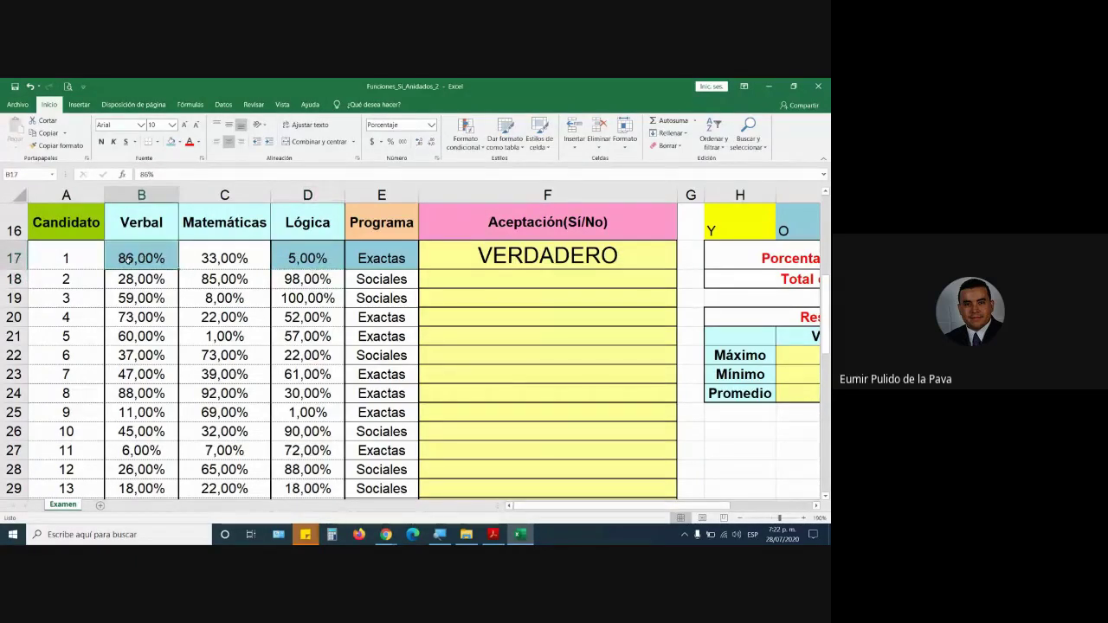
Step: Restore the Y function in F17's formula, which now shows FALSO against B17 and D17
double_click(488, 258)
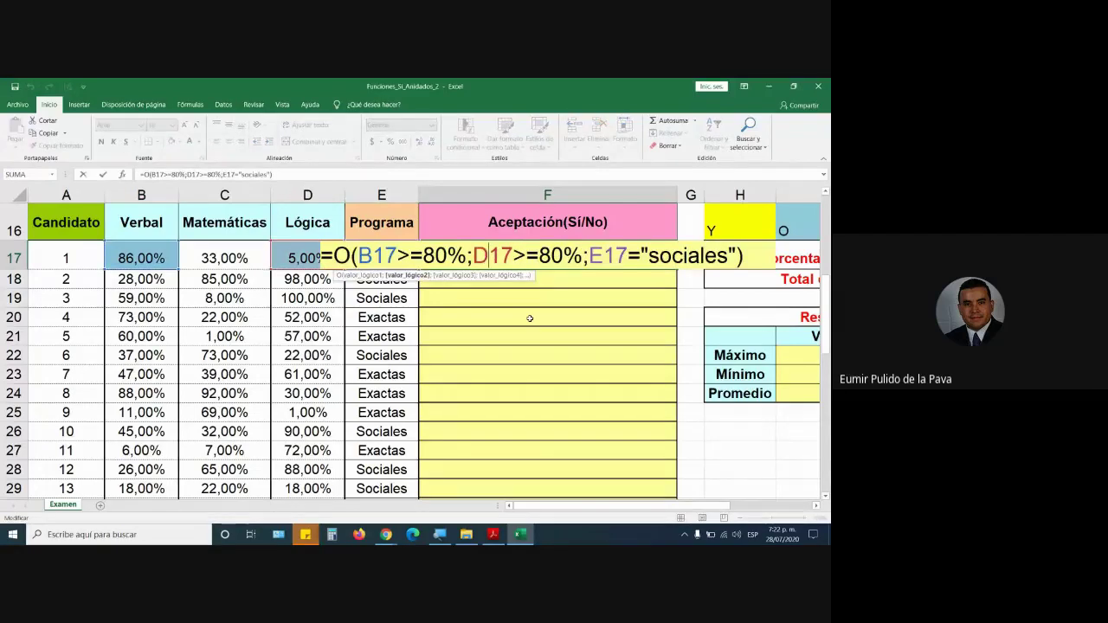
left_click(349, 255)
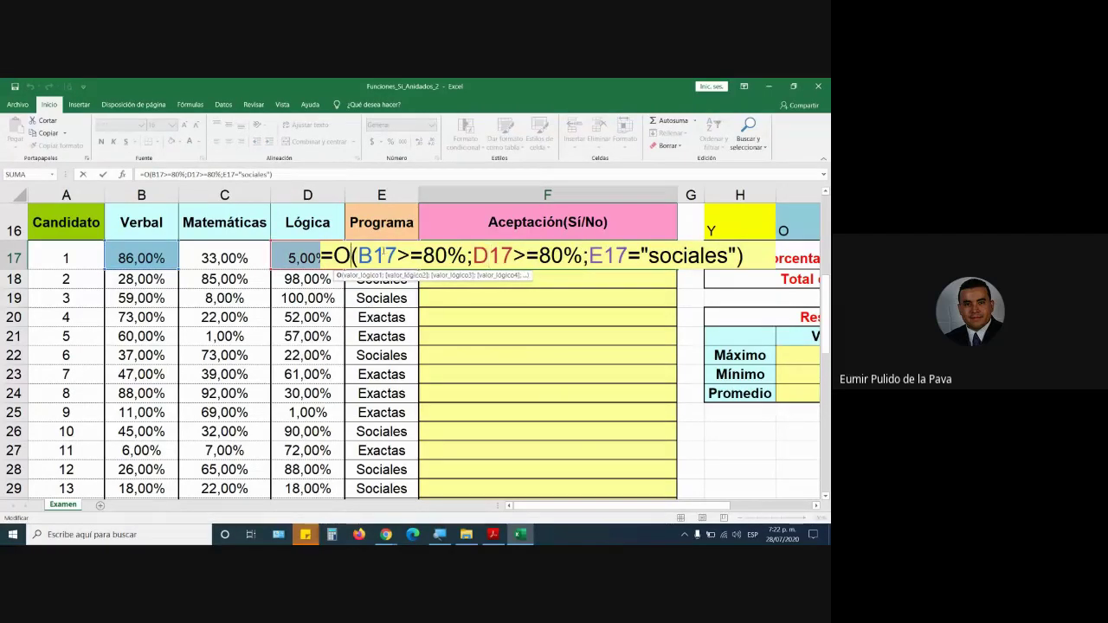
key("BackSpace")
type("Y")
key("Return")
key("Up")
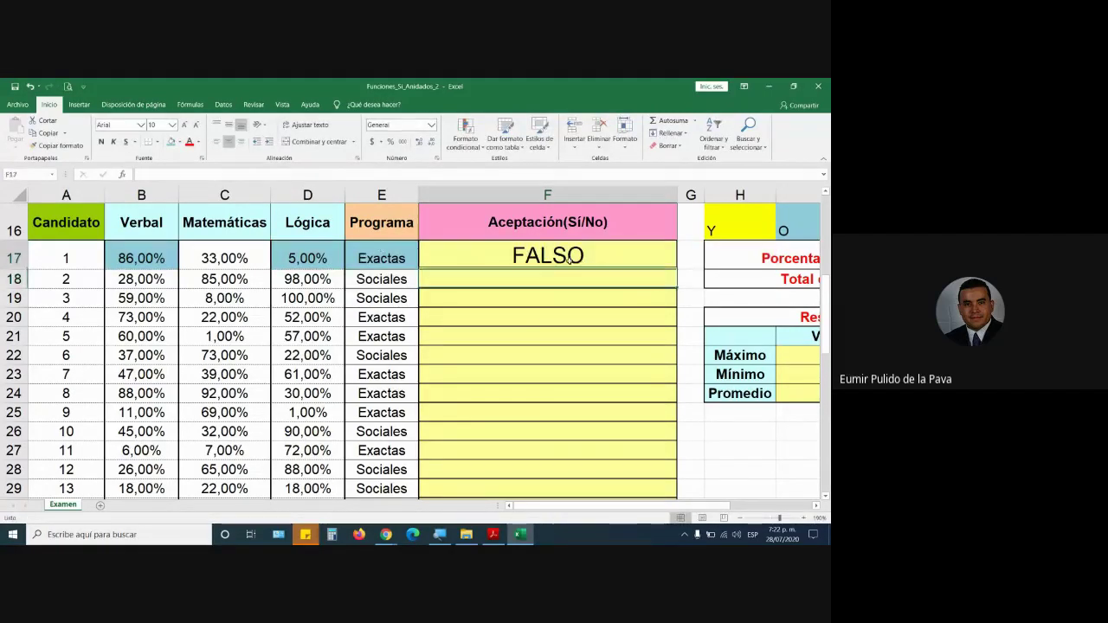
left_click(145, 258)
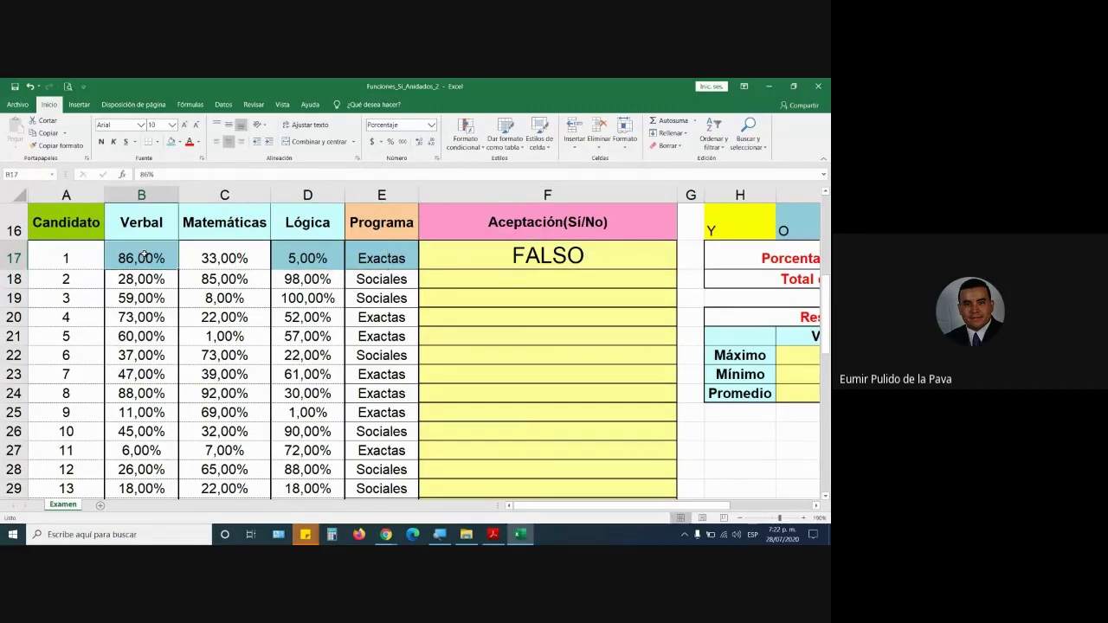
left_click(310, 257)
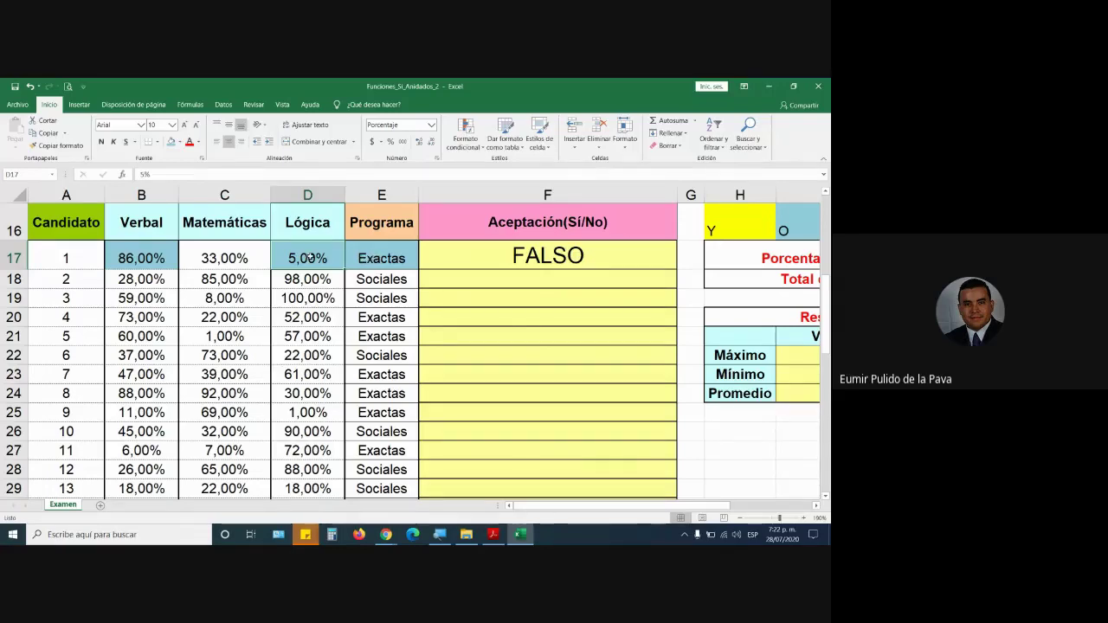
Step: Open F17's formula and highlight the Y function with its first condition B17>=80%
double_click(489, 252)
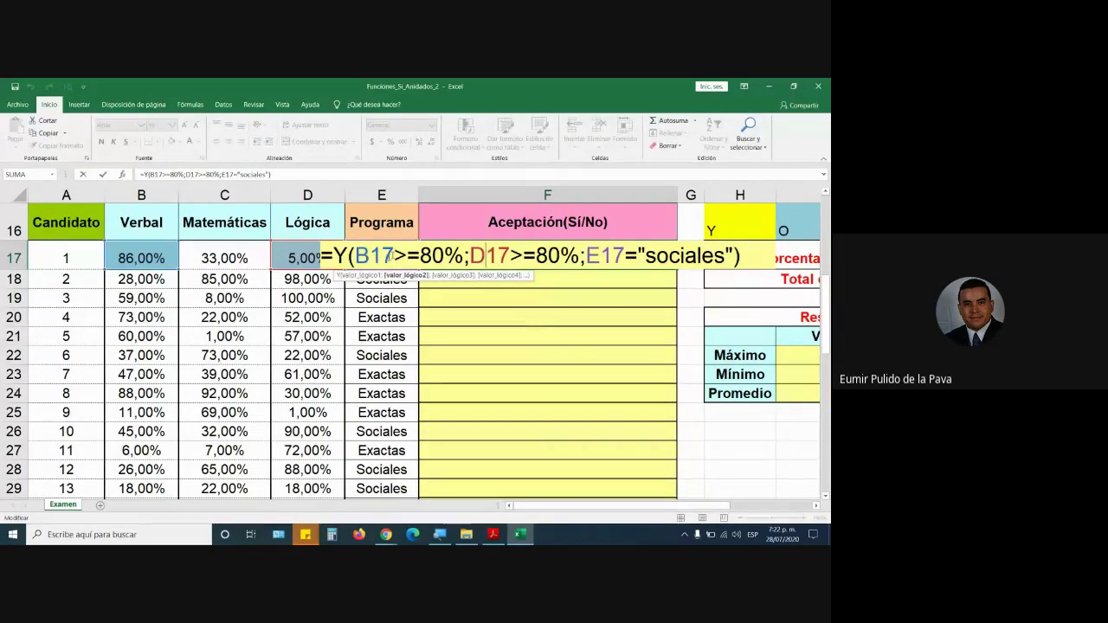
left_click_drag(333, 256, 743, 258)
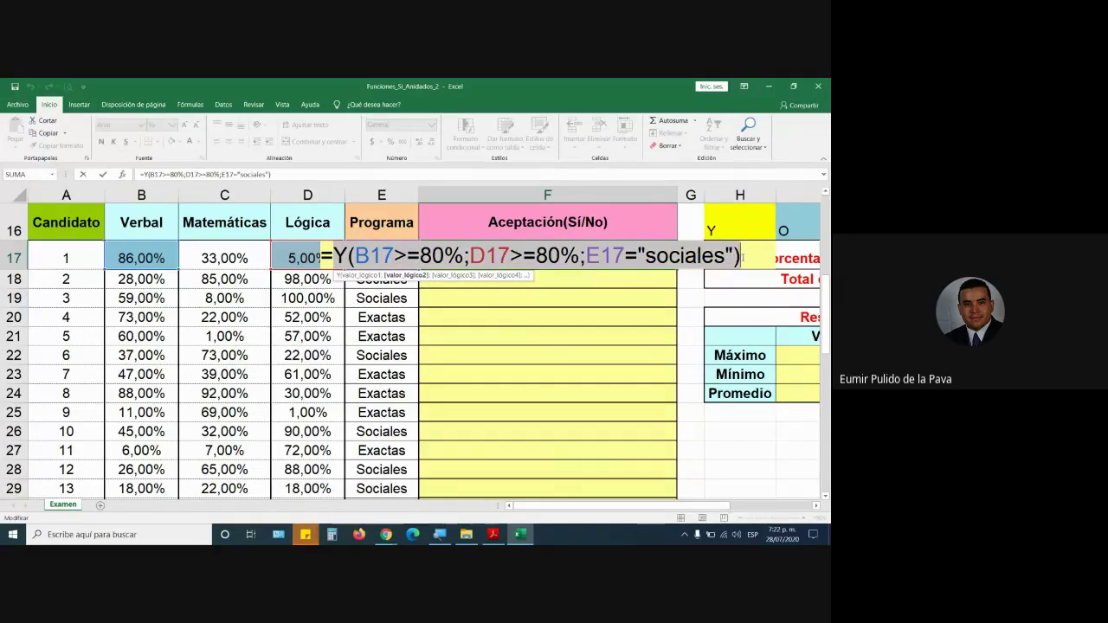
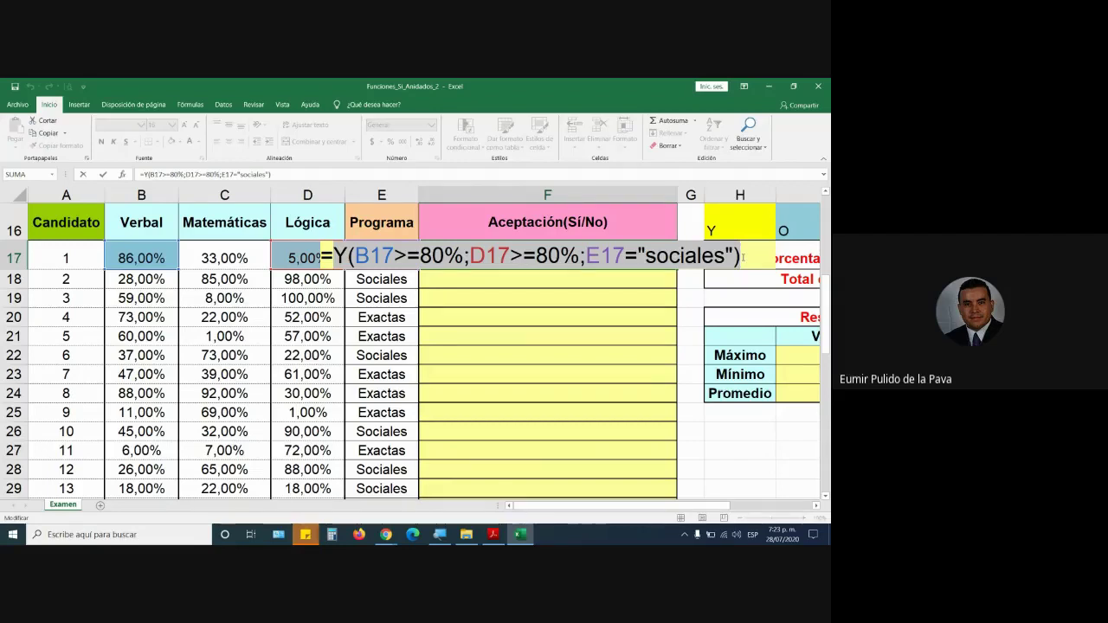
Step: Clear the FALSO result from F17, widen column F, and enter Sociales in E17
key("ctrl+Return")
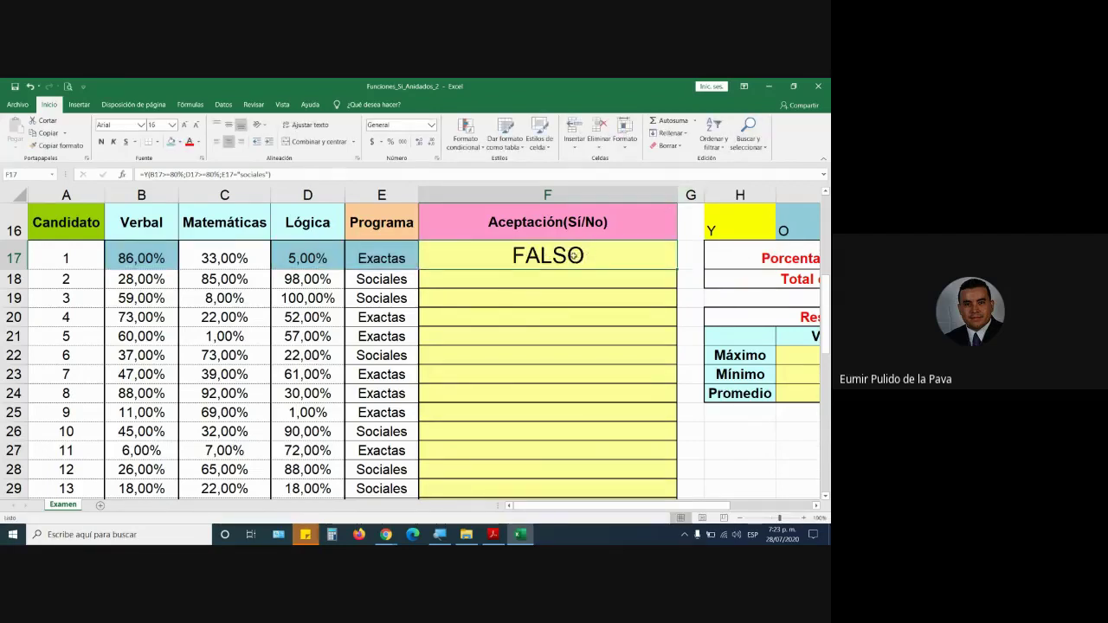
key("Delete")
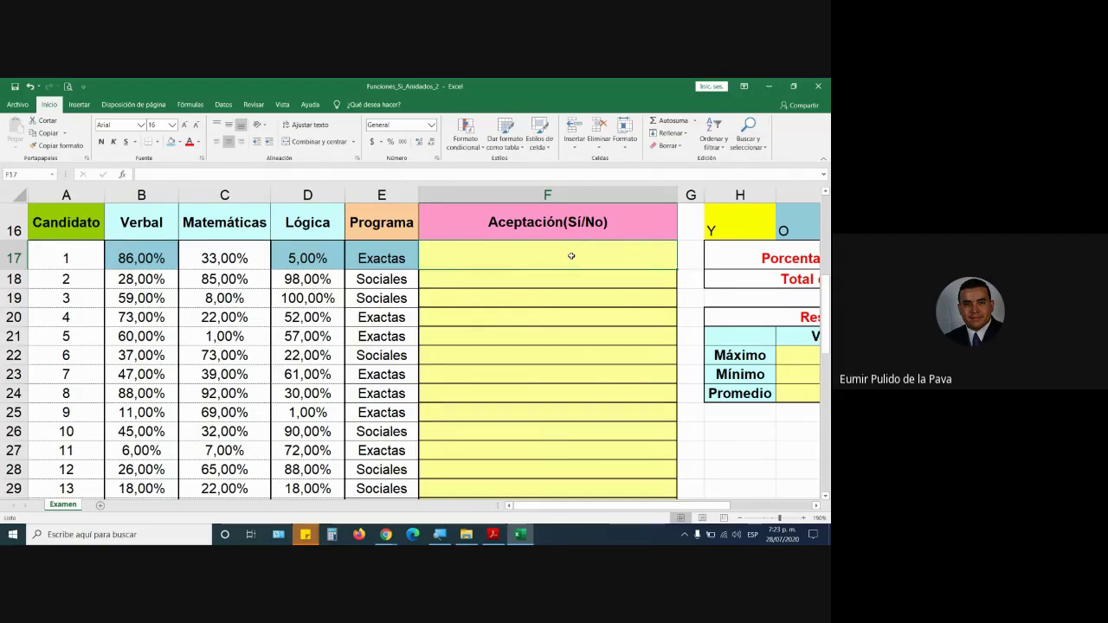
left_click_drag(678, 195, 751, 195)
left_click(394, 258)
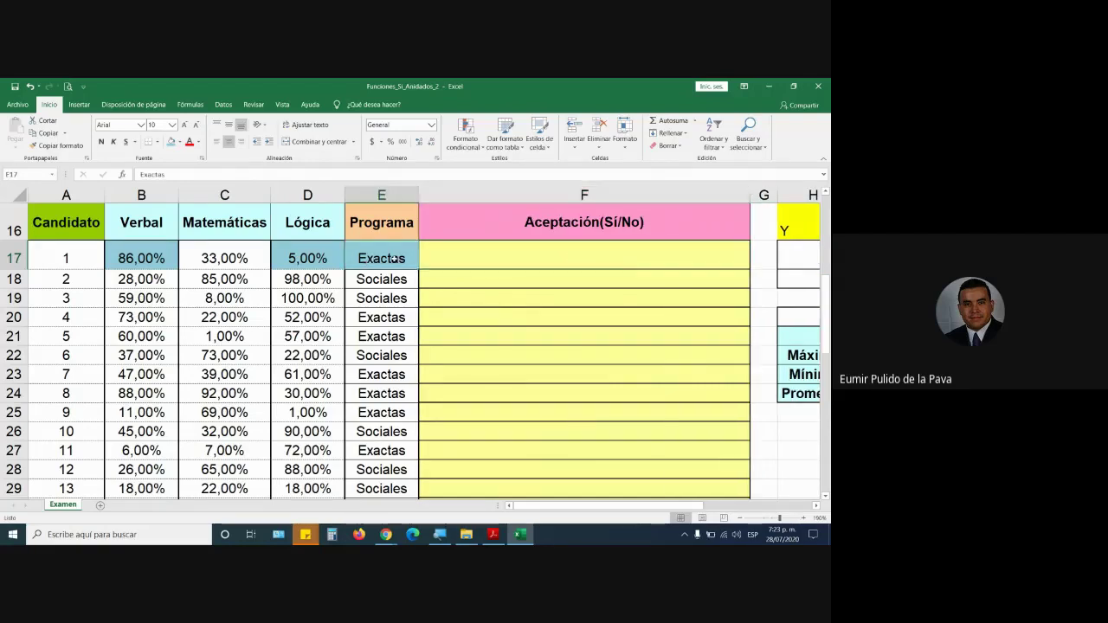
type("sOCI")
key("Return")
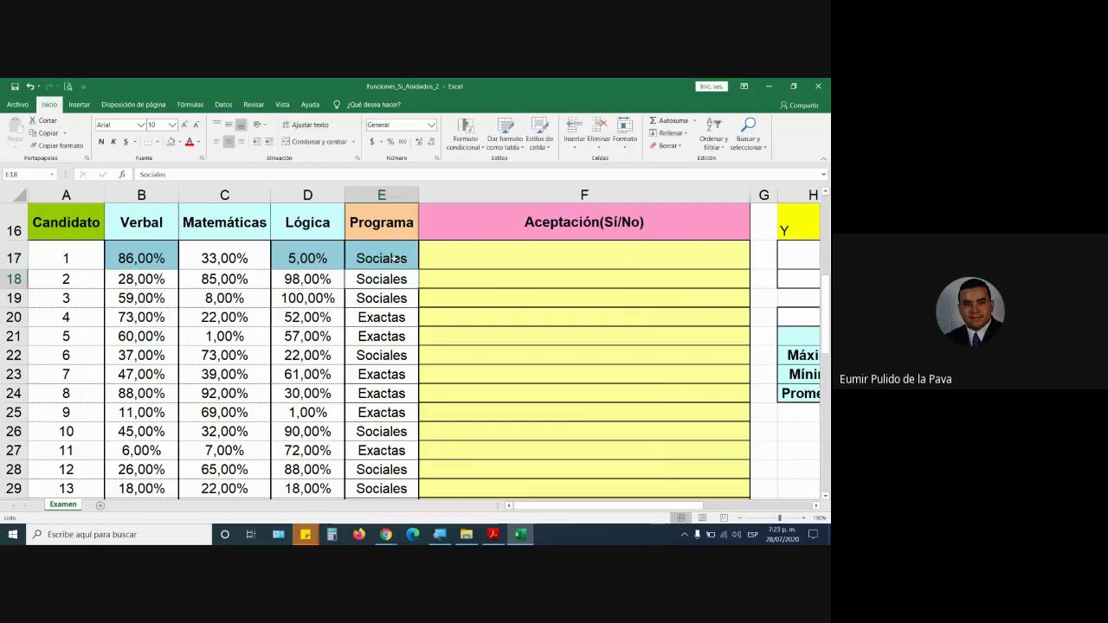
Step: Start a =SI(Y(B17>=8 formula in F17, then discard it
left_click(479, 259)
type("=S")
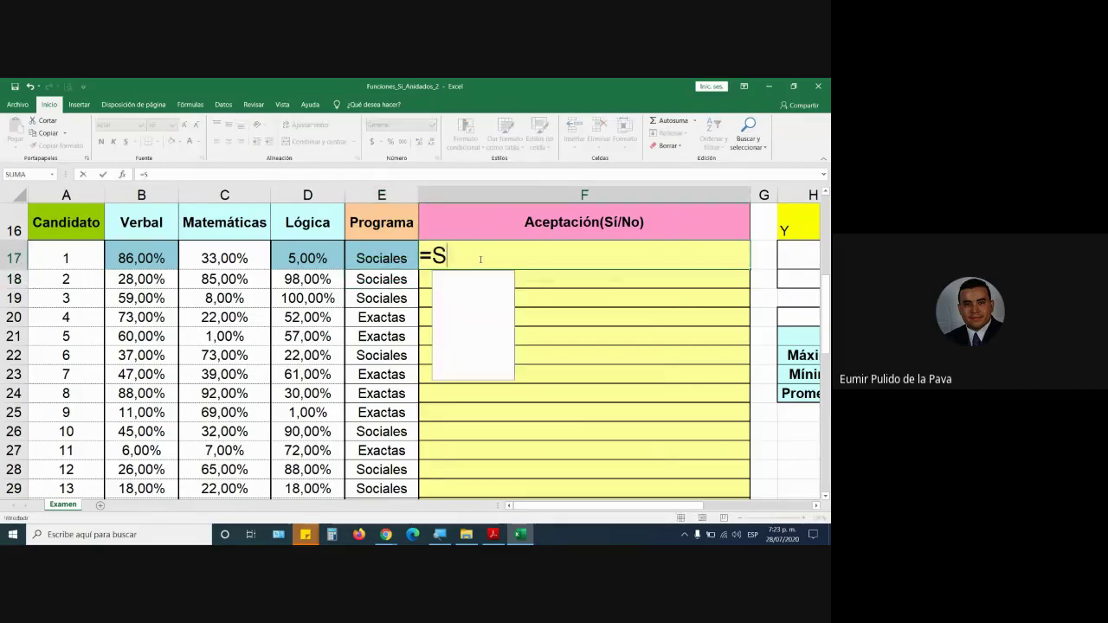
type("I(")
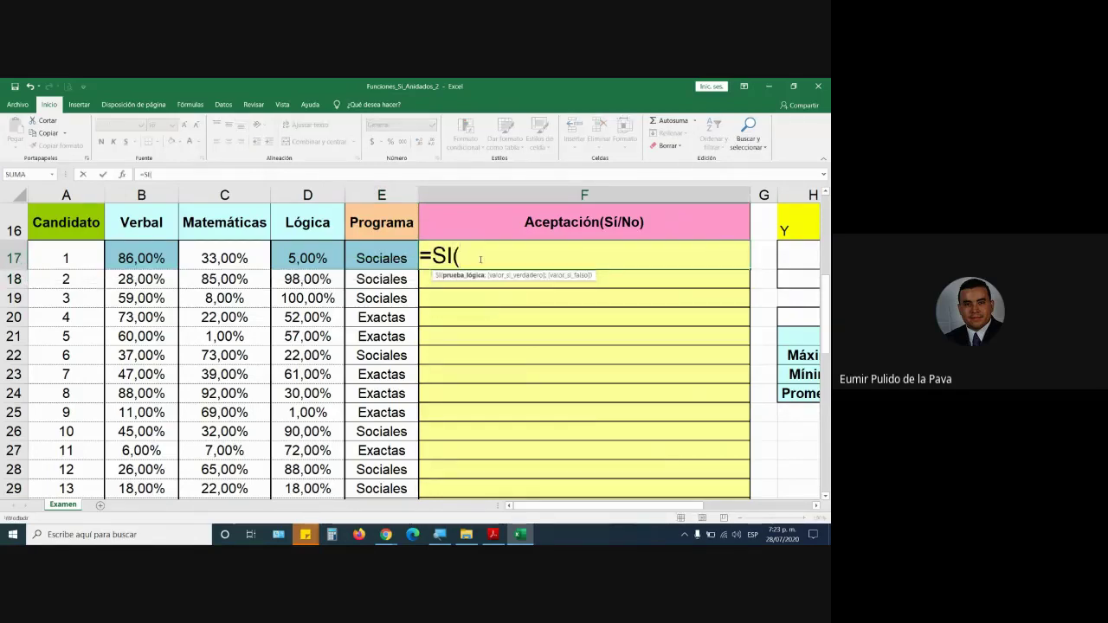
type("Y")
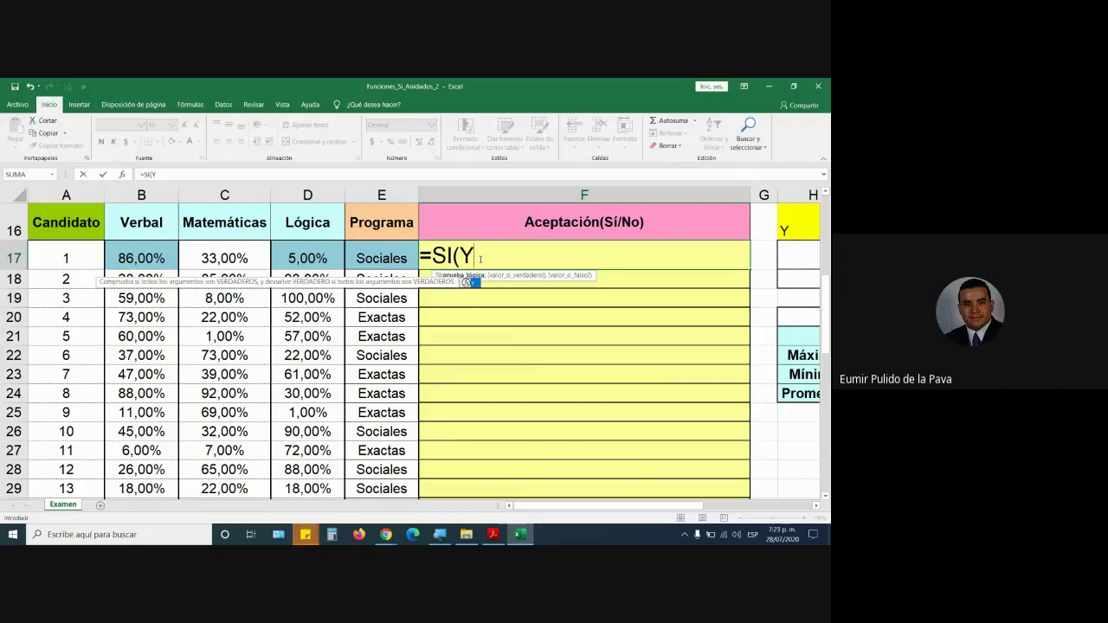
type("(")
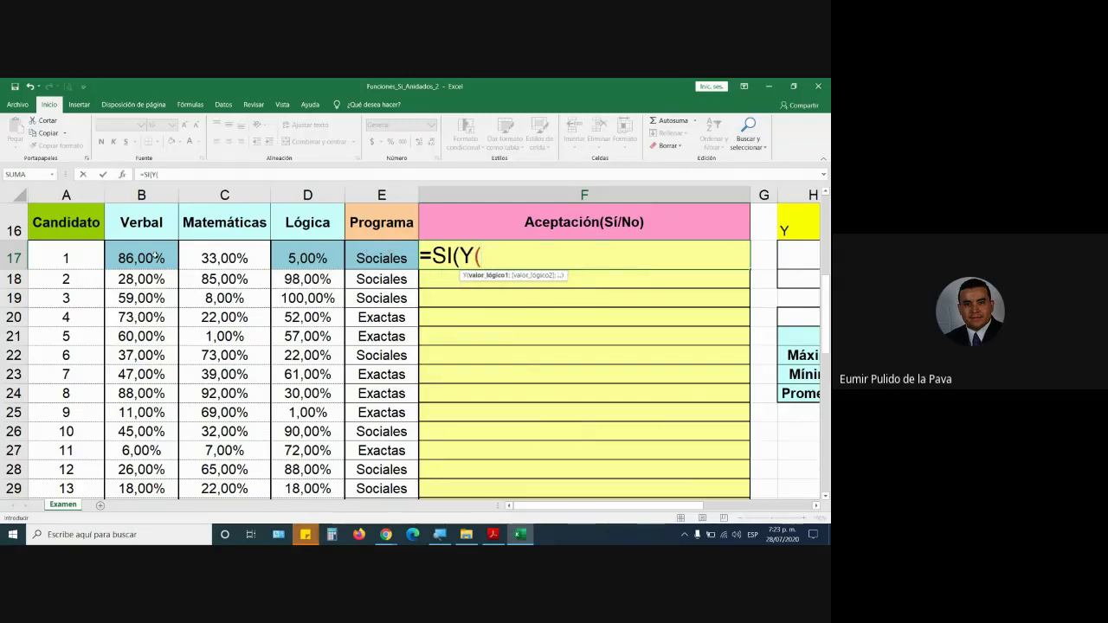
left_click(156, 256)
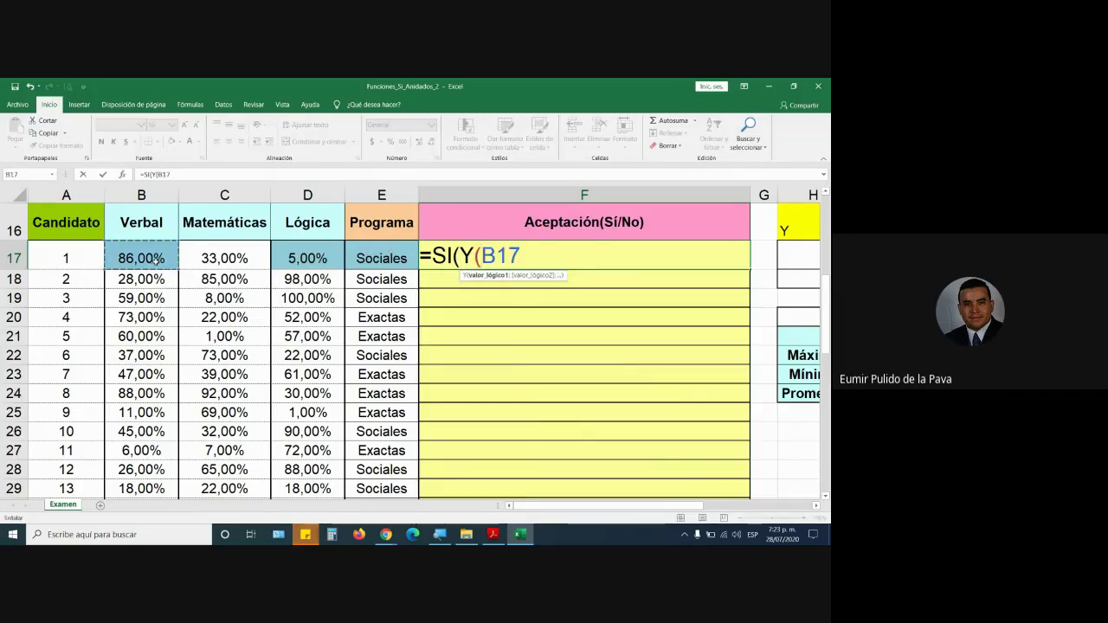
type(">=")
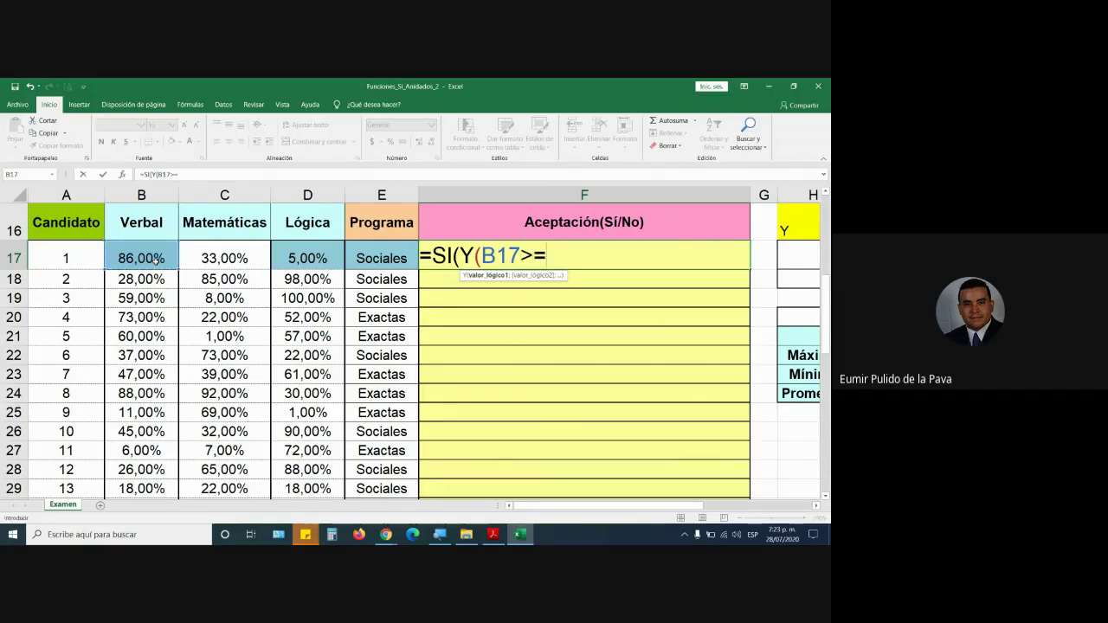
type("8")
key("Escape")
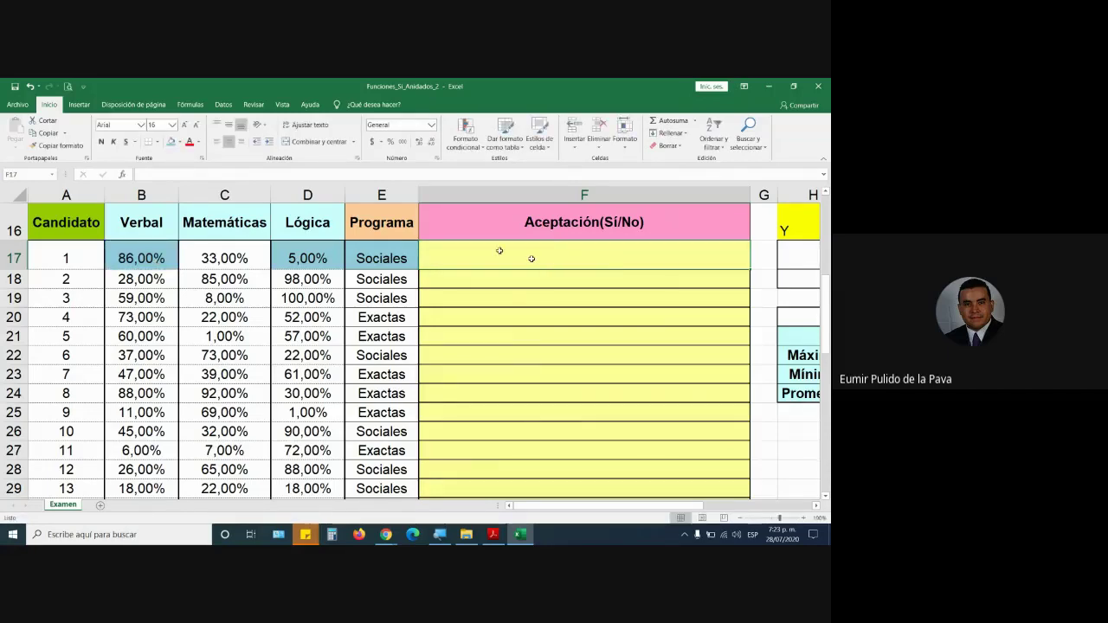
Step: Shrink the cell font size by two steps
left_click(196, 125)
left_click(196, 125)
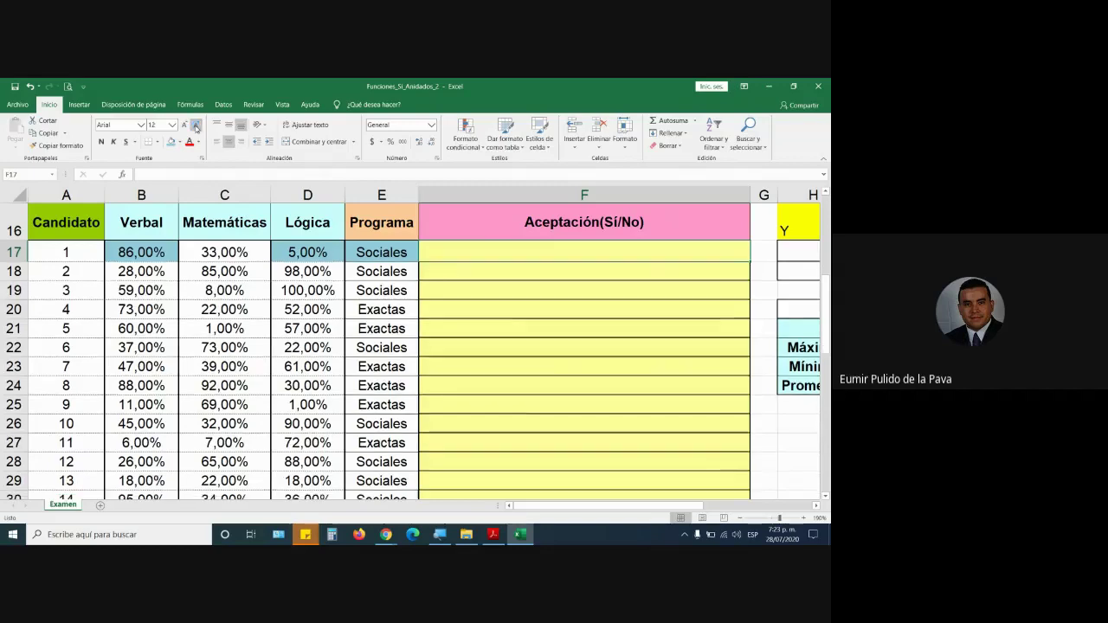
left_click(197, 126)
left_click(816, 507)
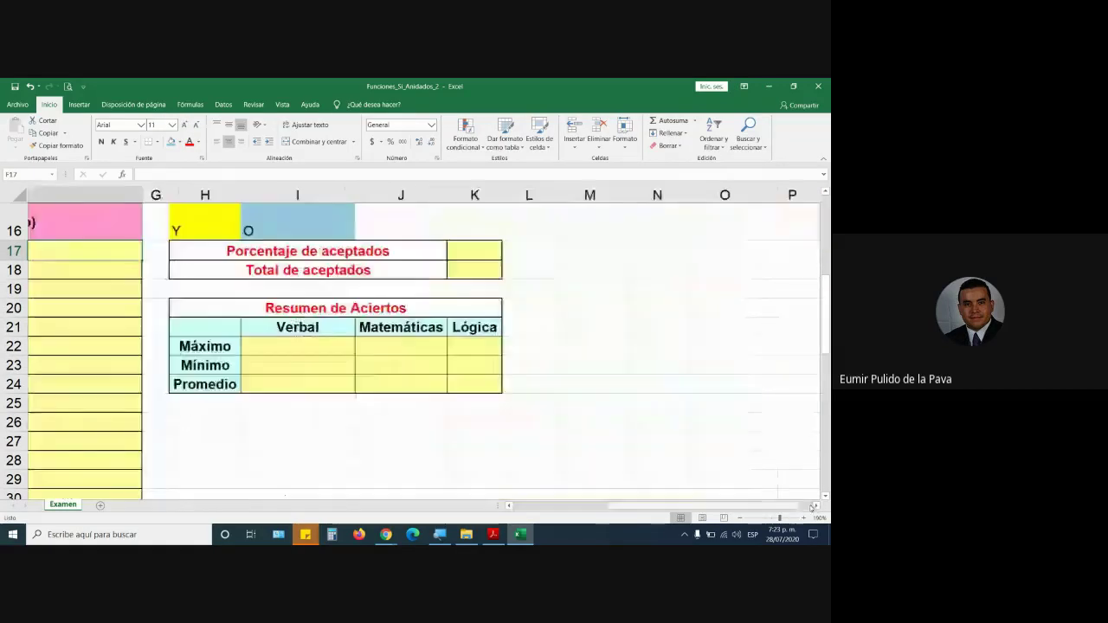
left_click_drag(606, 508, 536, 508)
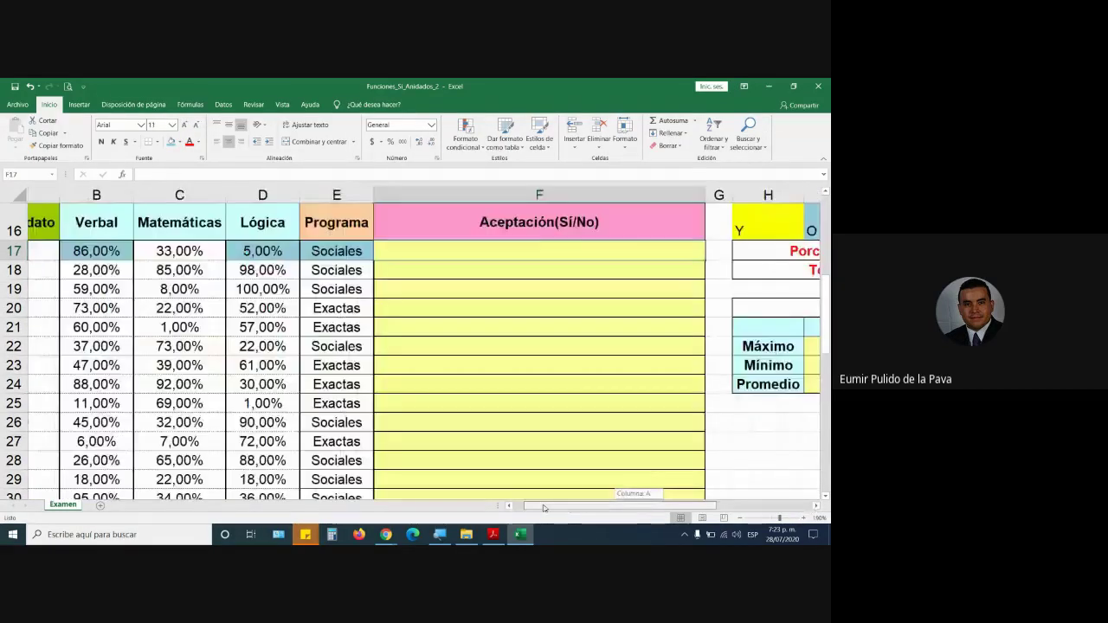
scroll(509, 259, "right", 1)
scroll(509, 197, "right", 2)
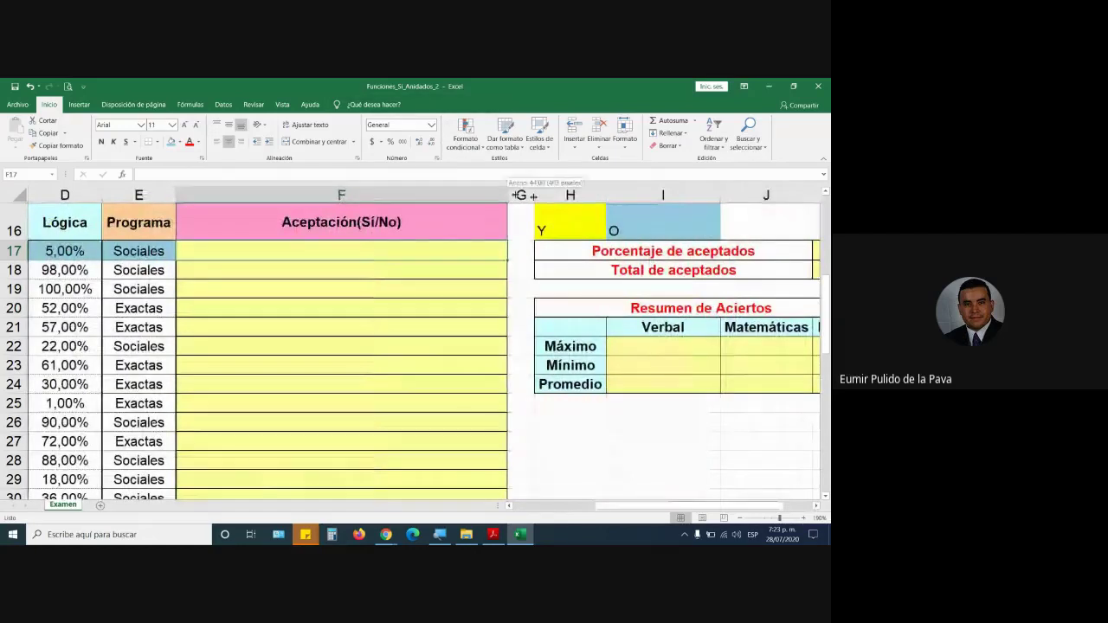
Step: Widen column F much further and return the view to column A
left_click_drag(509, 197, 818, 198)
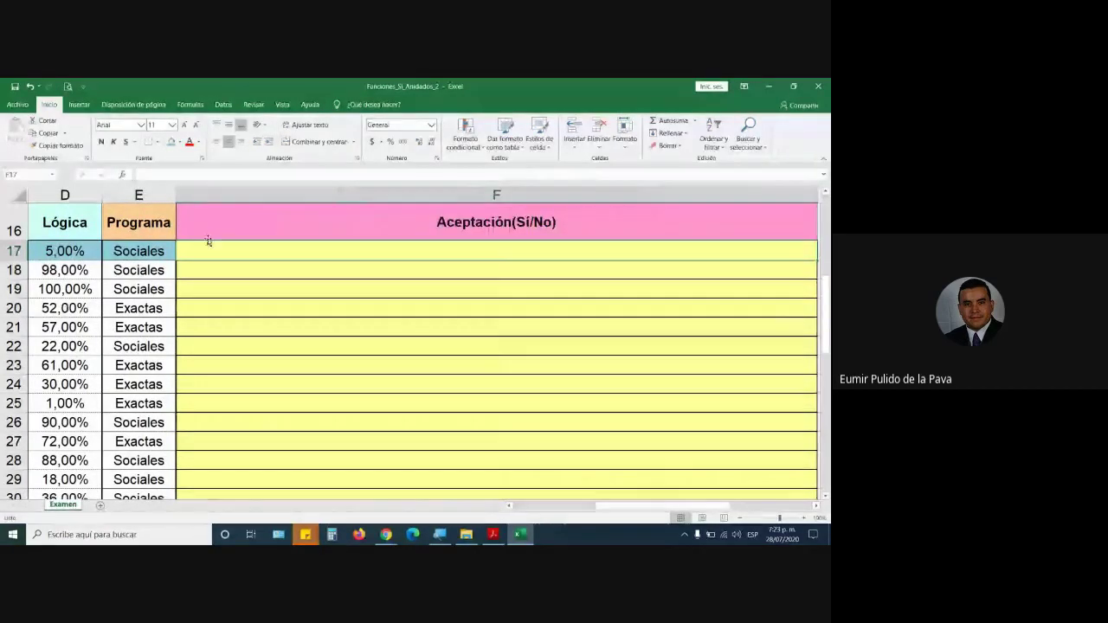
left_click_drag(610, 508, 573, 511)
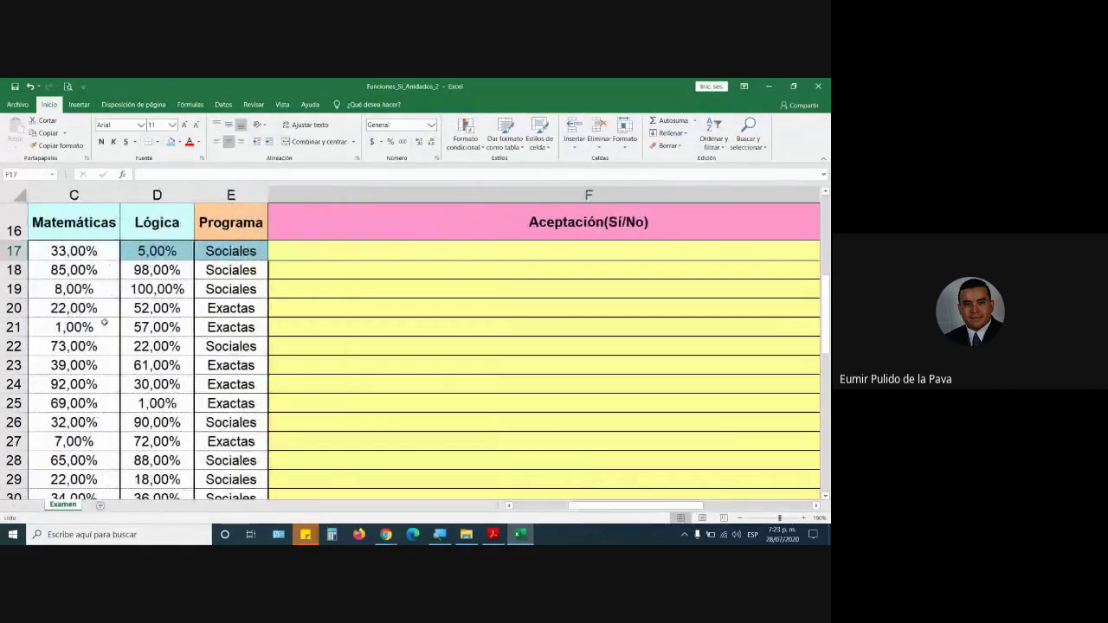
left_click(510, 507)
left_click(510, 506)
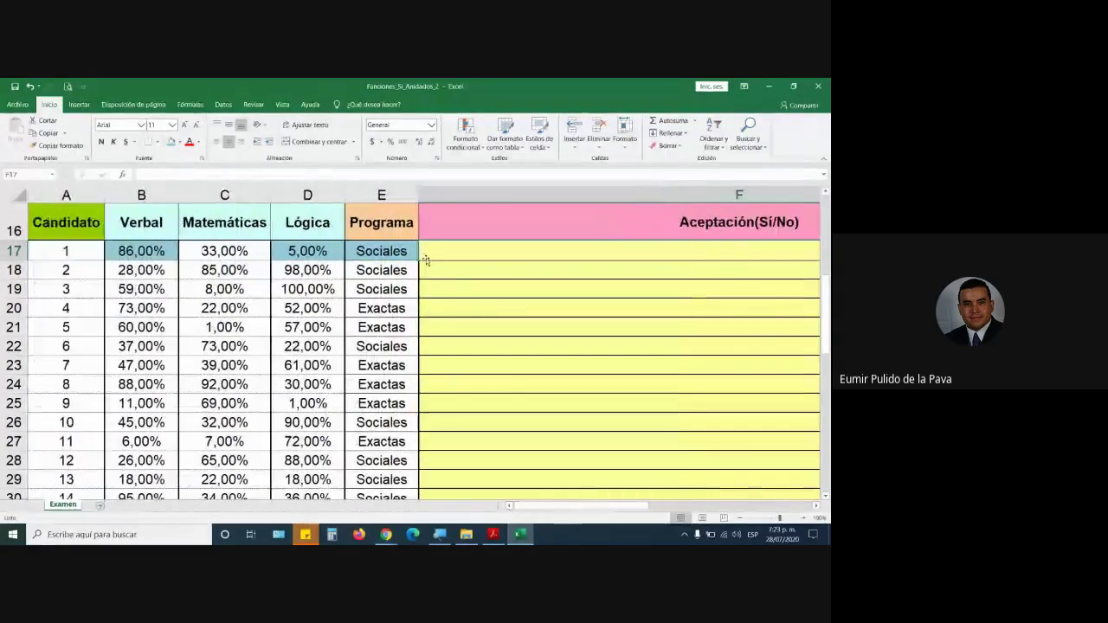
Step: Build =SI(Y(B17>=80%;D17>=80%;E17="Sociales") in F17
type("=SI")
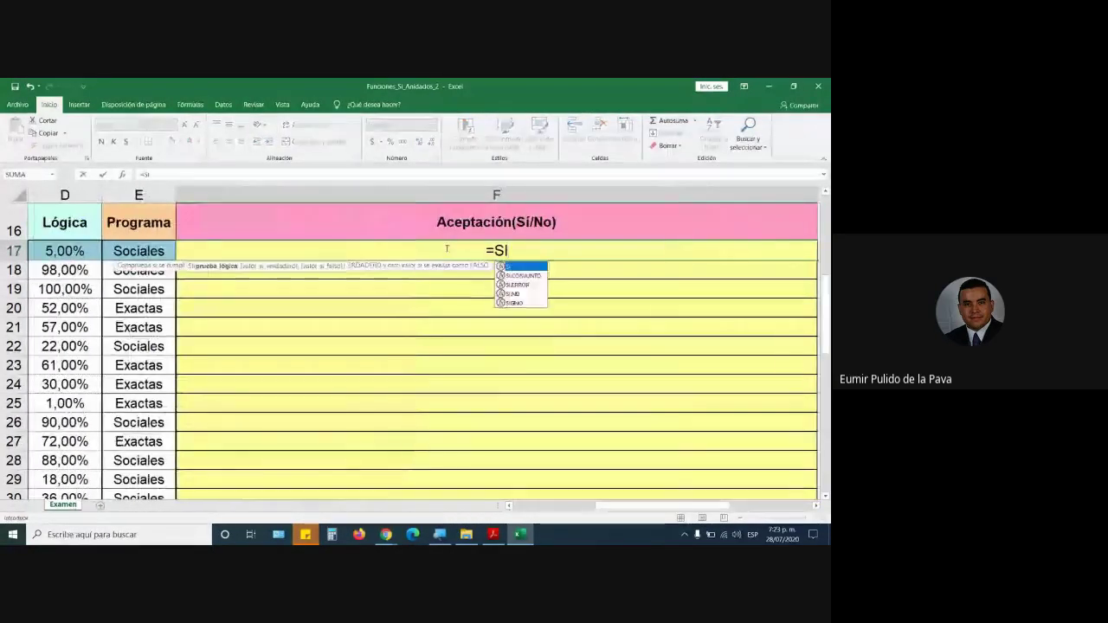
type("(")
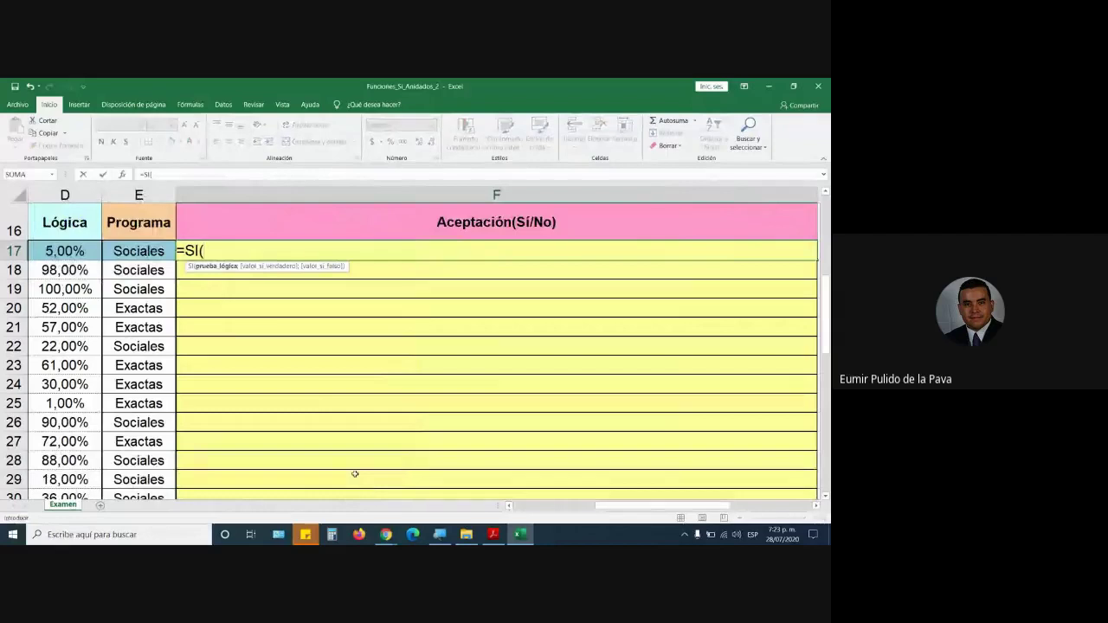
type("Y(")
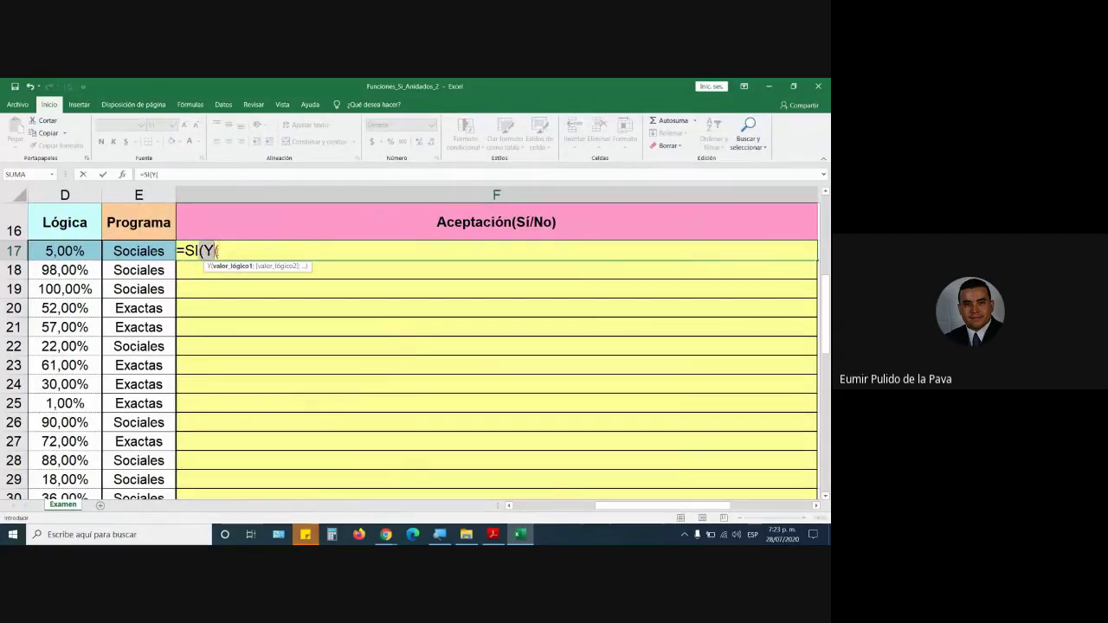
left_click_drag(598, 507, 578, 508)
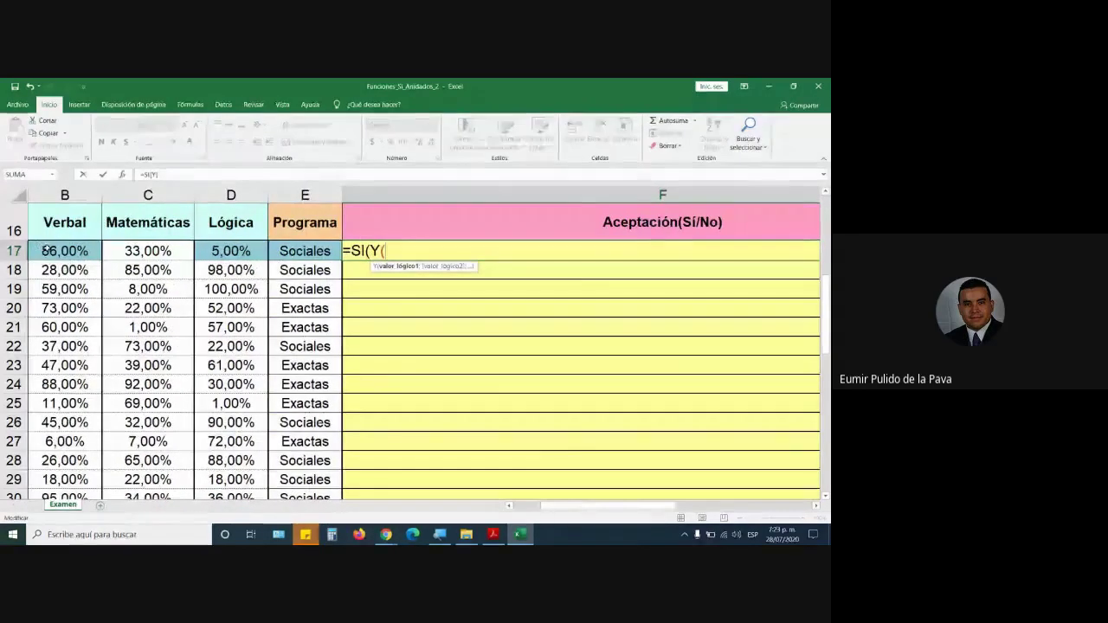
left_click(47, 250)
type(">=")
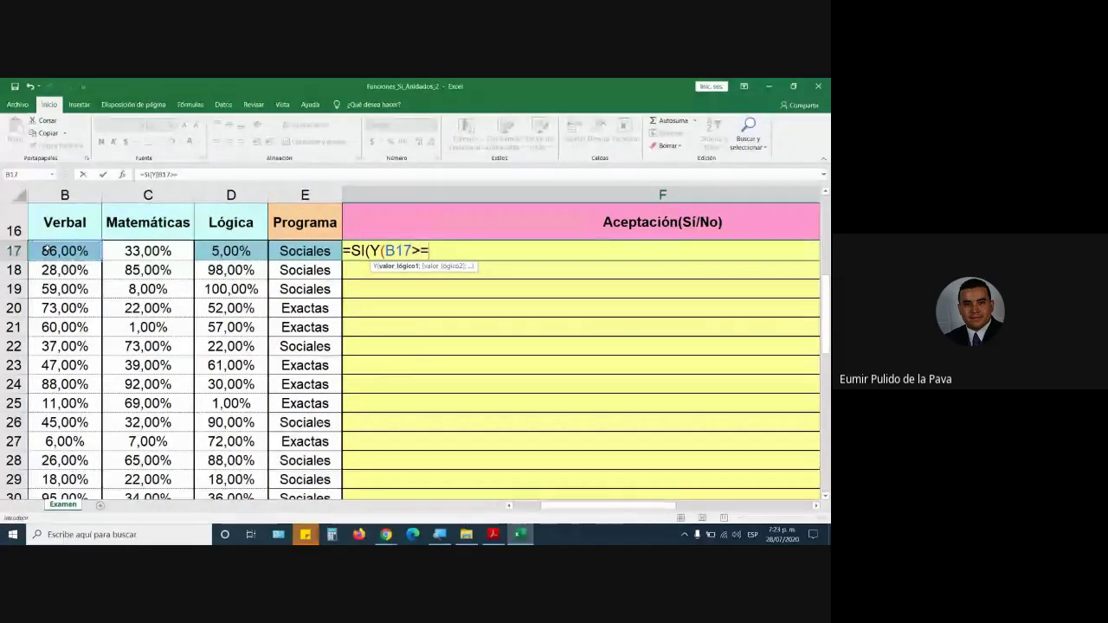
type("80")
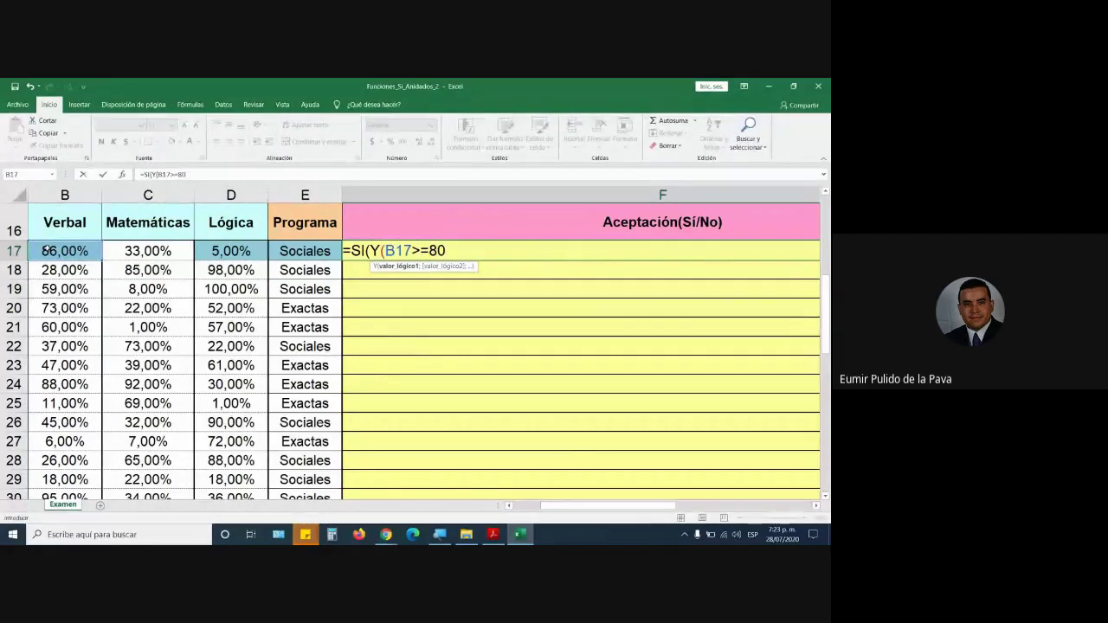
type("%;")
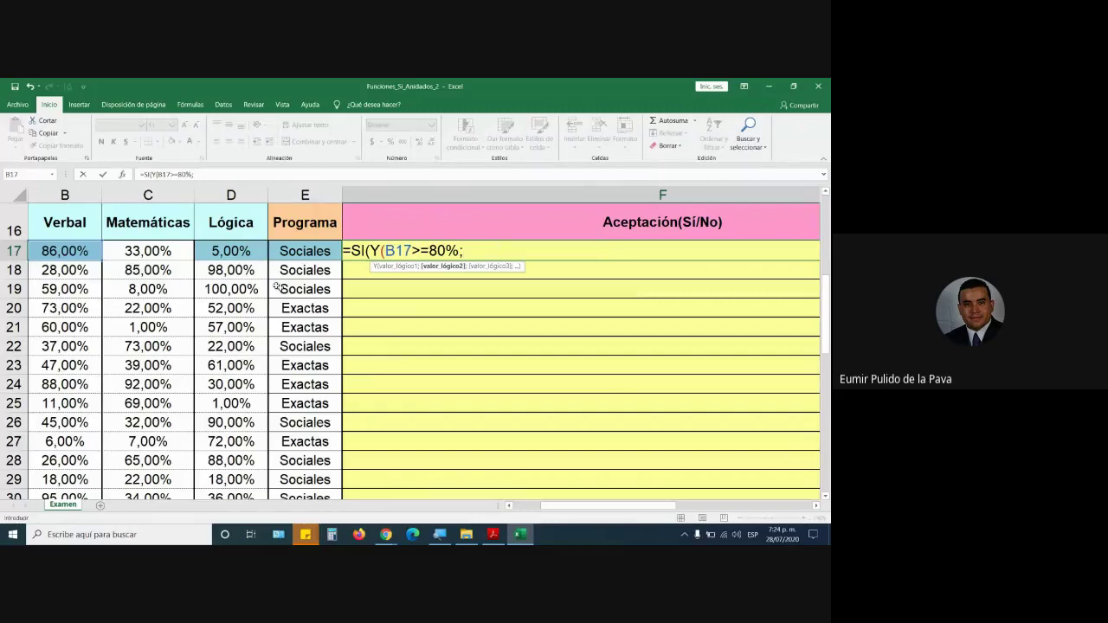
left_click(237, 251)
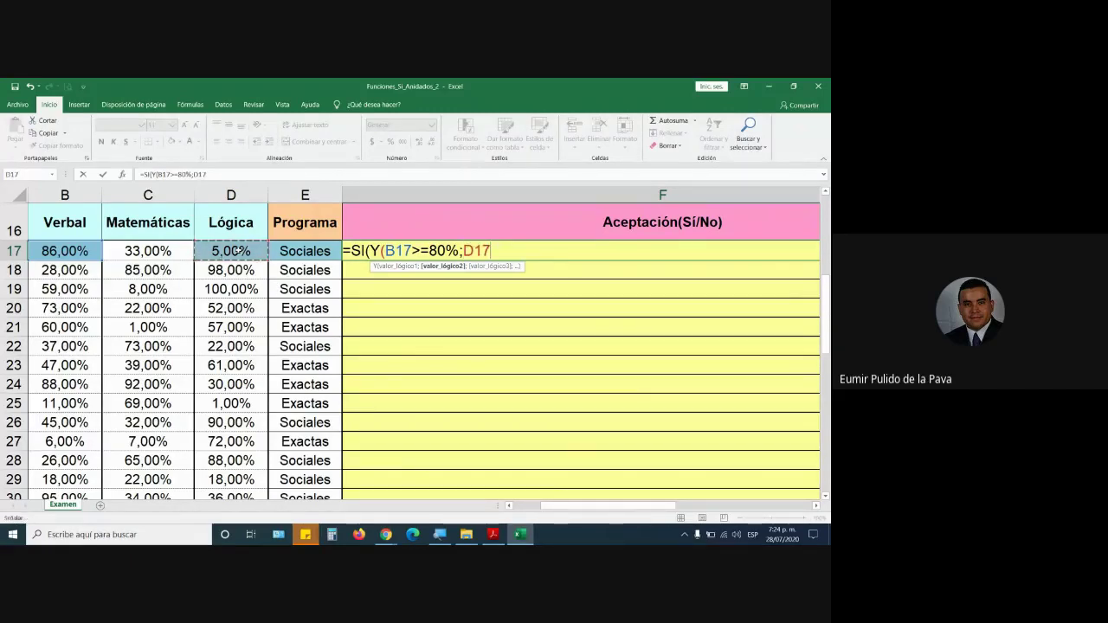
type(">=80")
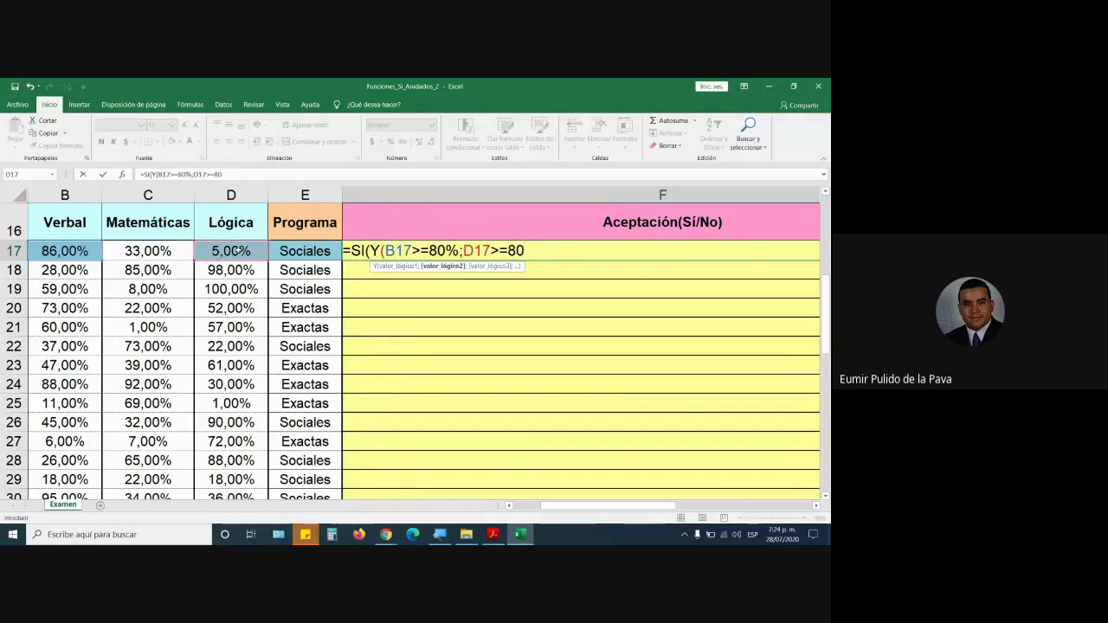
type("%;")
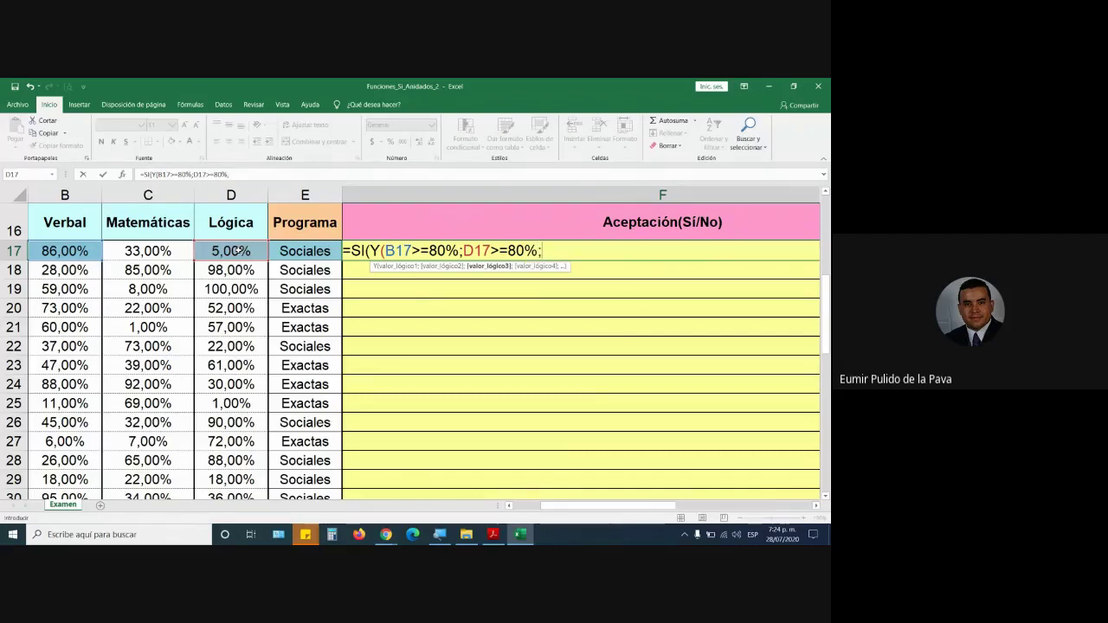
left_click(294, 251)
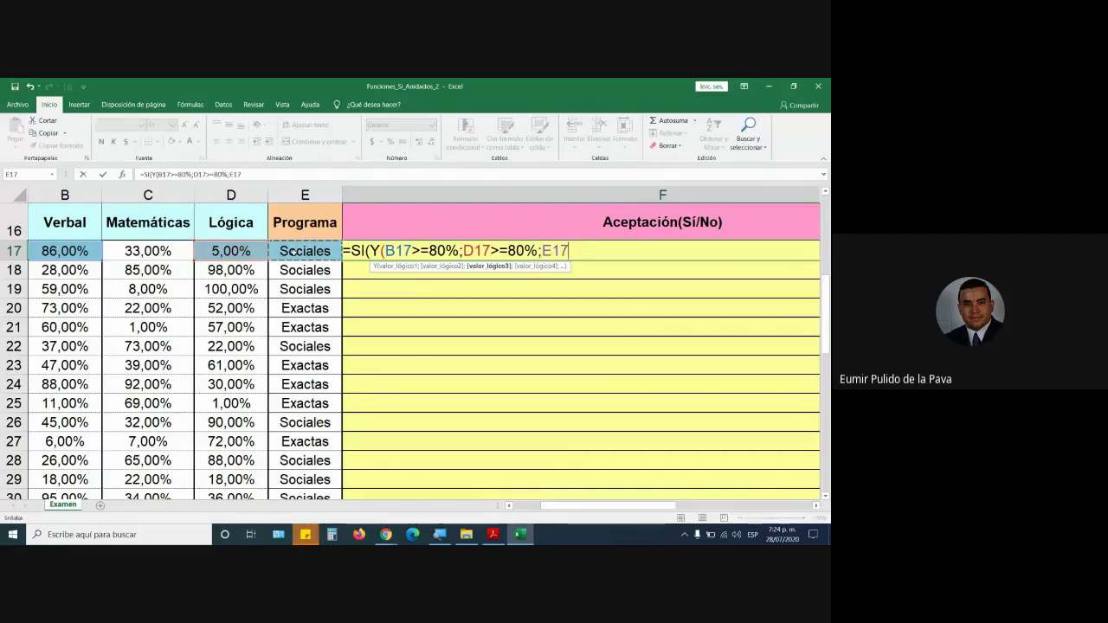
type("=\"")
type("Sociales")
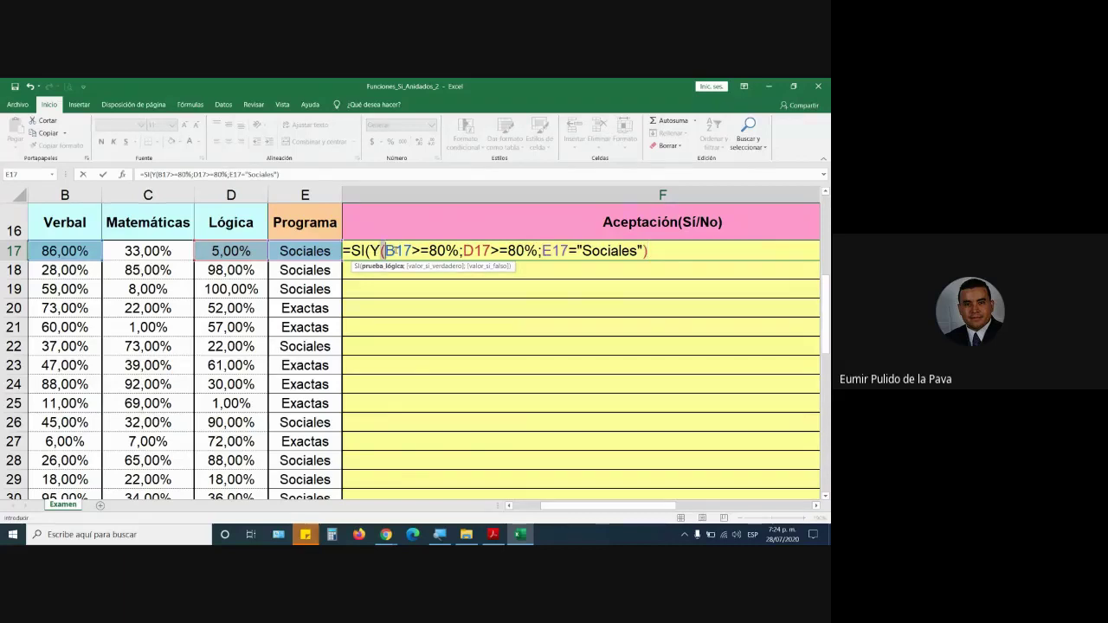
Step: Highlight the SI function name and each Y condition to explain the formula
left_click_drag(370, 250, 661, 248)
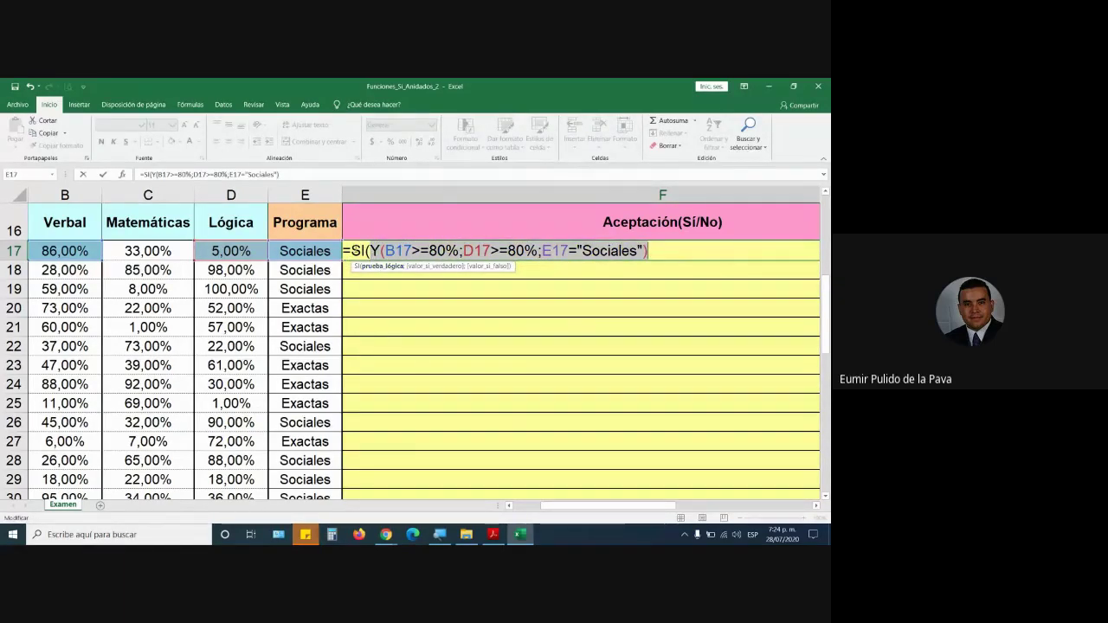
double_click(357, 250)
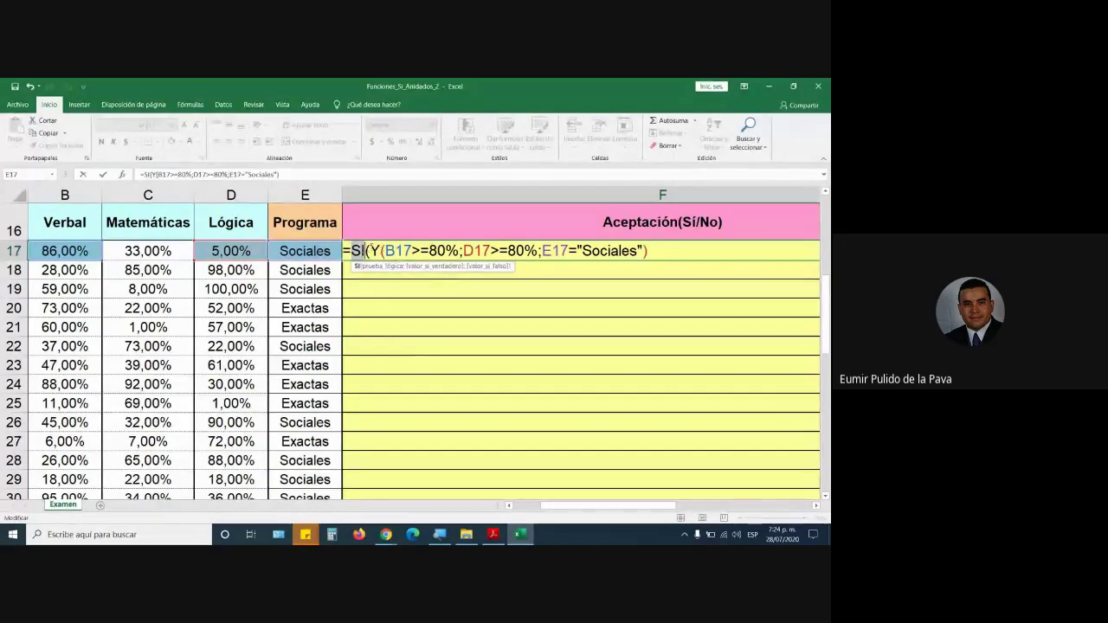
left_click_drag(366, 250, 657, 246)
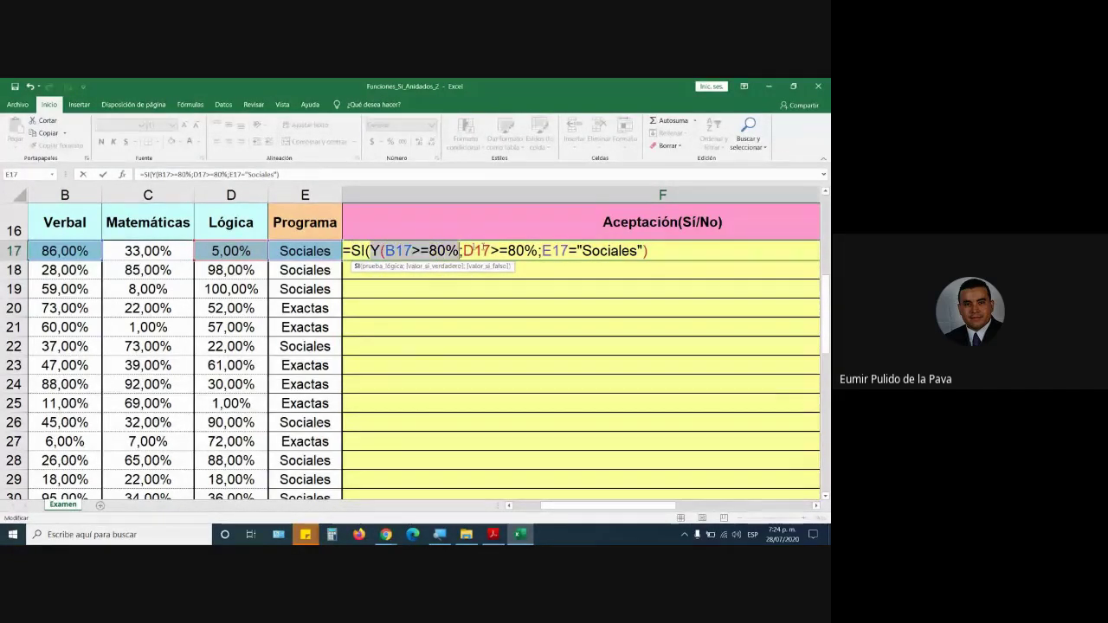
left_click(657, 246)
left_click_drag(651, 250, 370, 251)
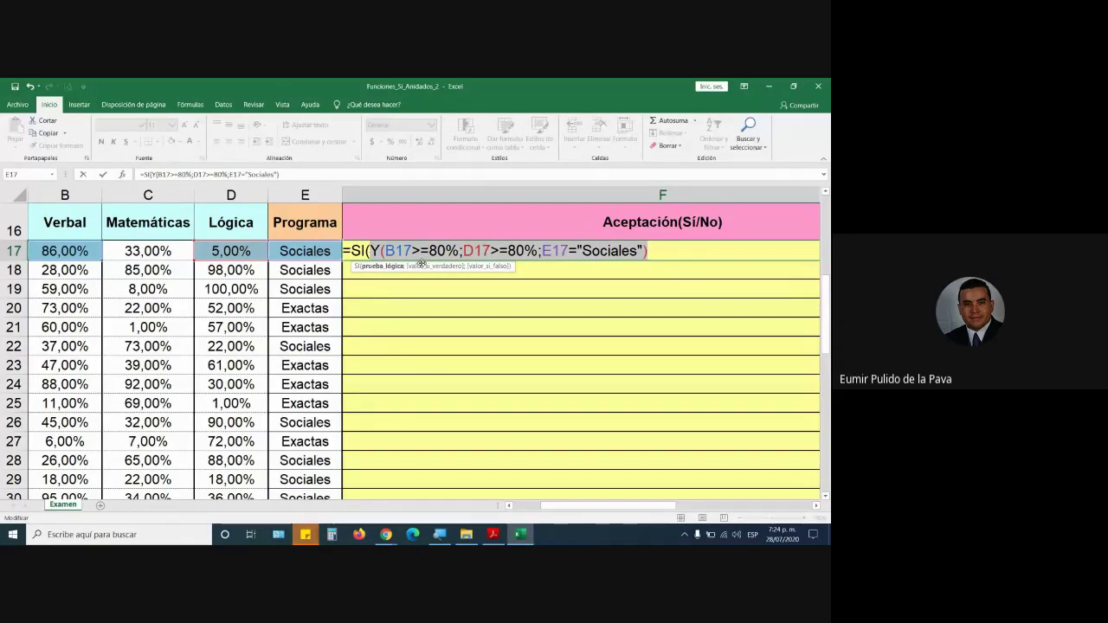
left_click_drag(384, 250, 647, 250)
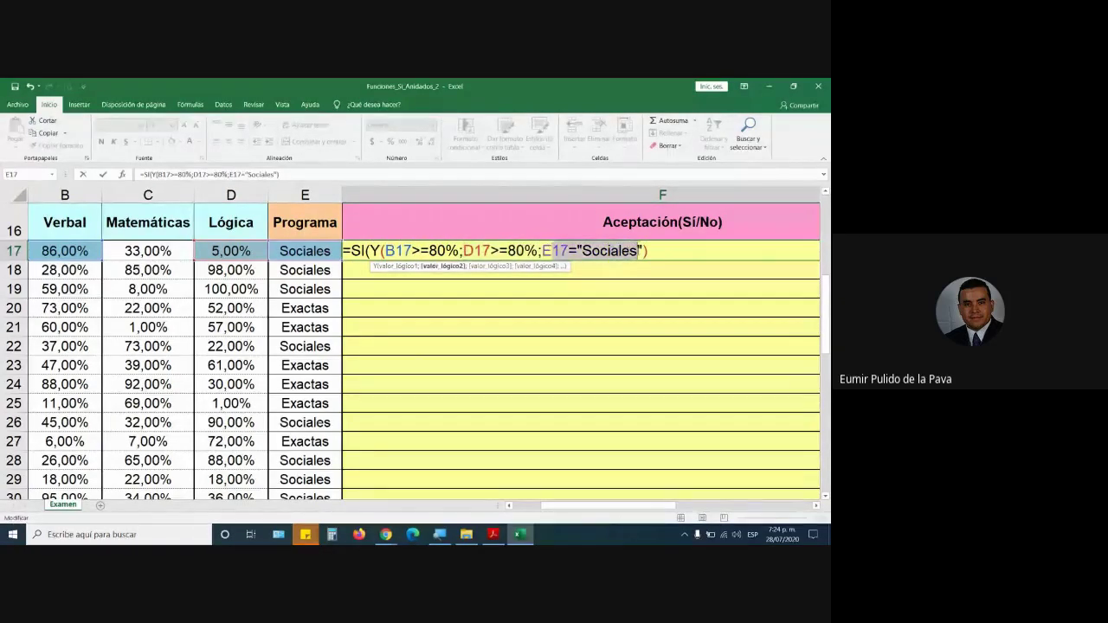
Step: Add "Admitido" as the true result and start a nested SI( in F17
left_click(655, 251)
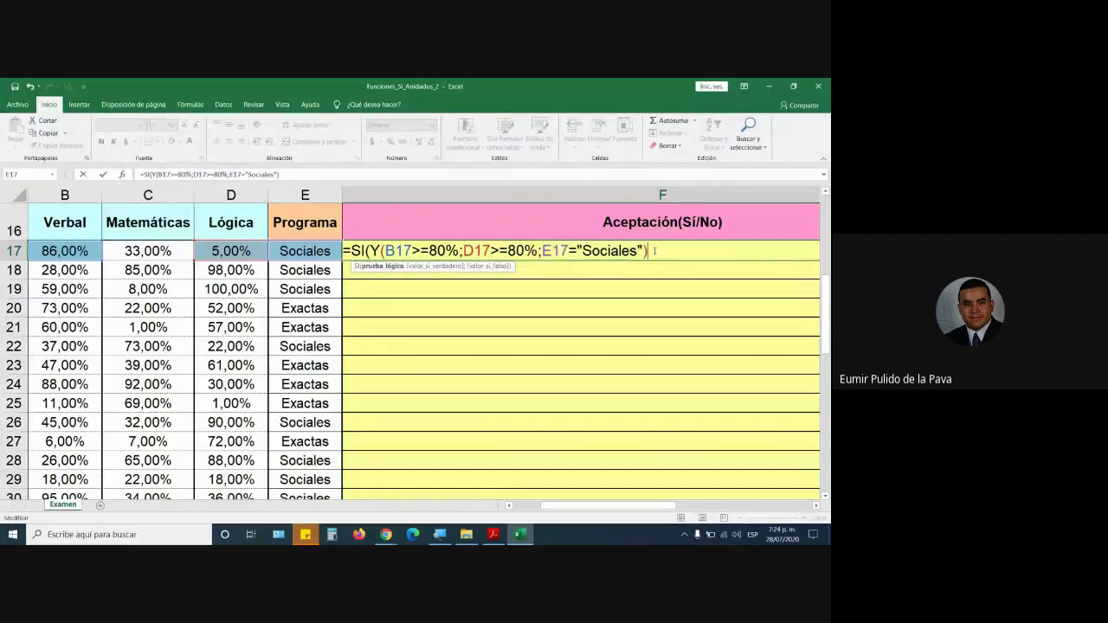
type(";\"")
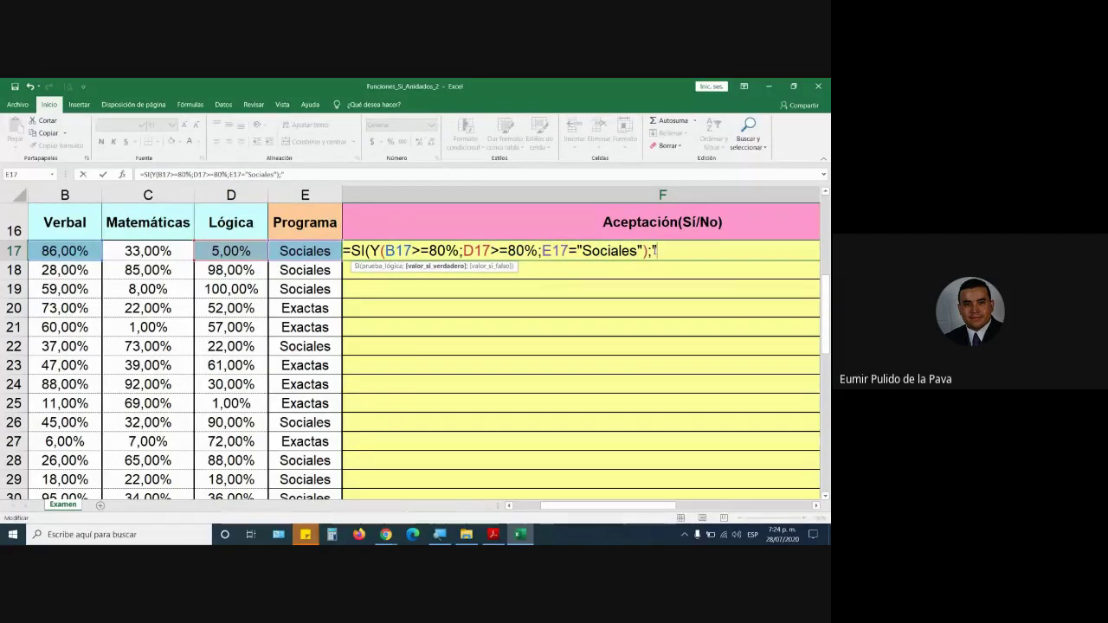
type("aDMI")
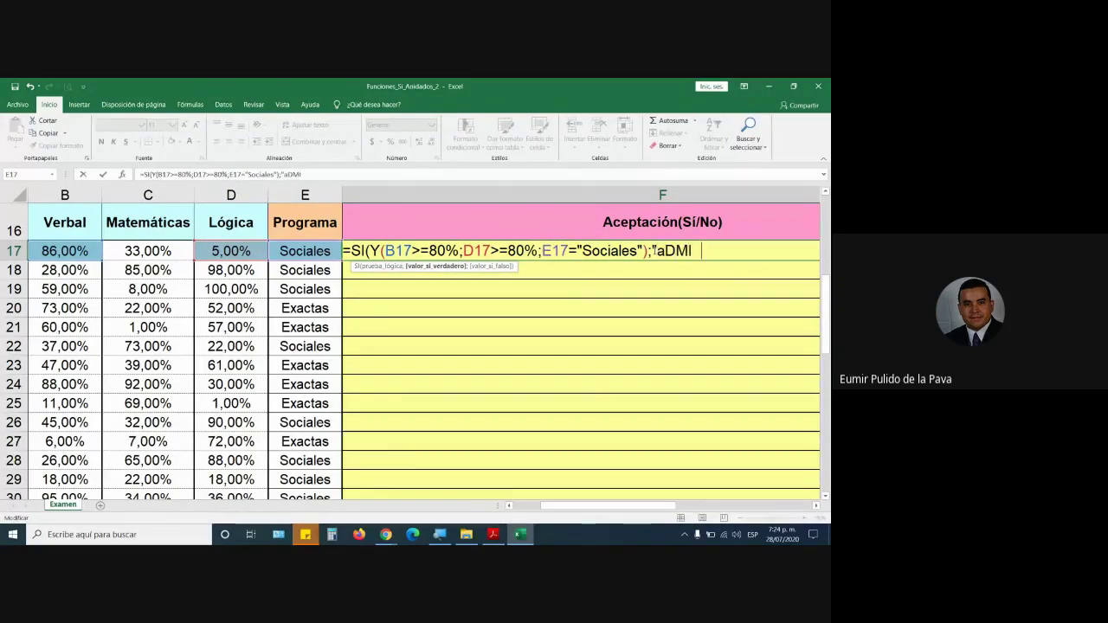
type("TIDO")
key("BackSpace")
key("BackSpace")
key("BackSpace")
key("BackSpace")
key("BackSpace")
key("BackSpace")
key("BackSpace")
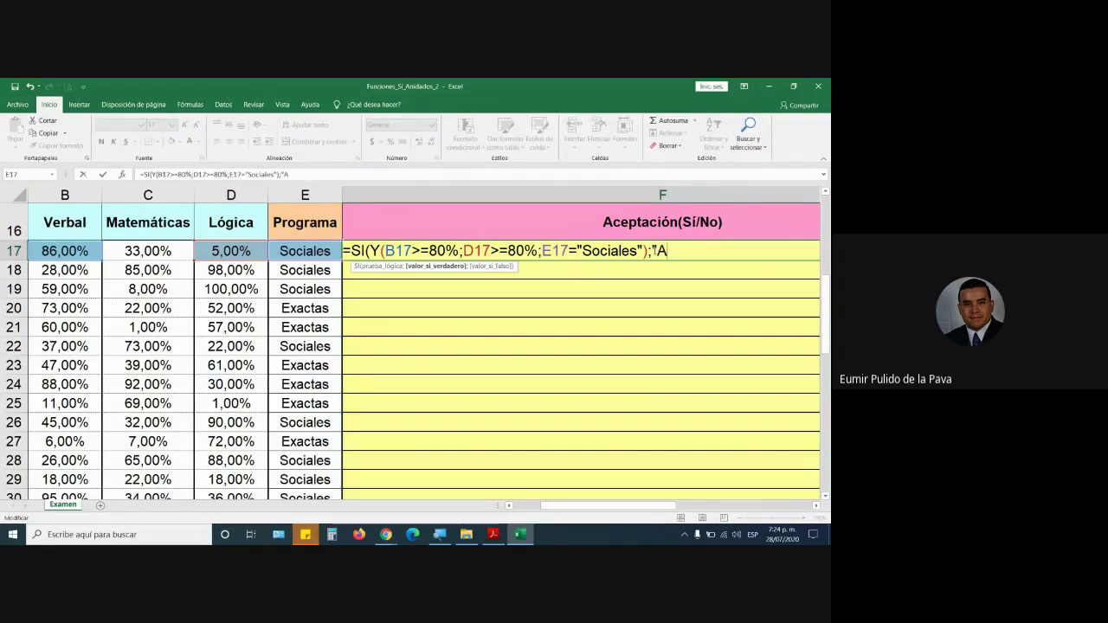
type("dmitido")
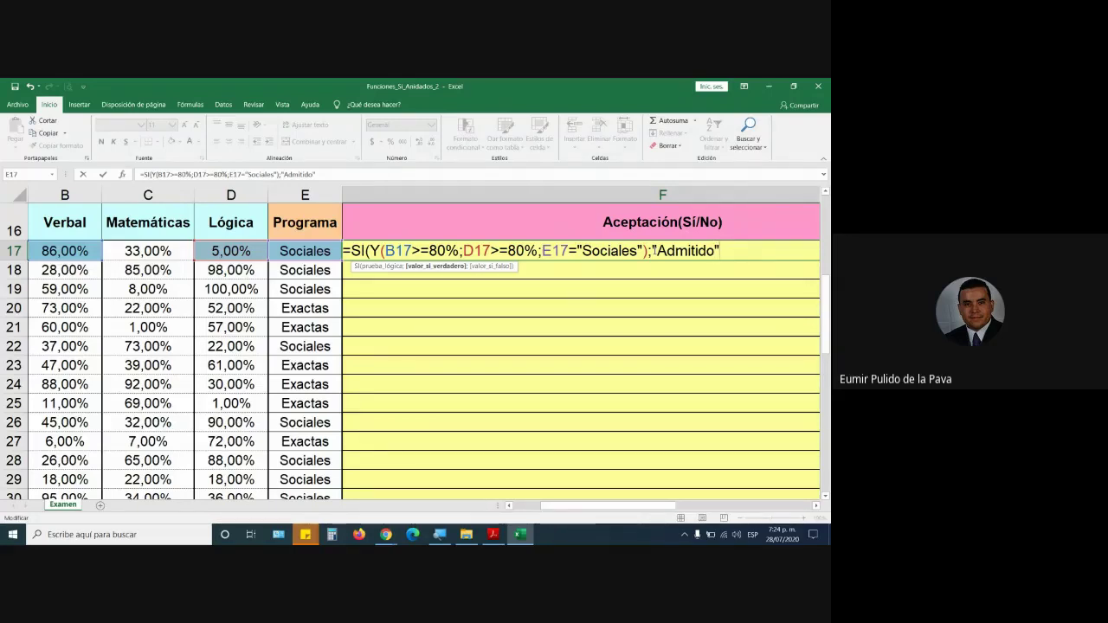
type(";")
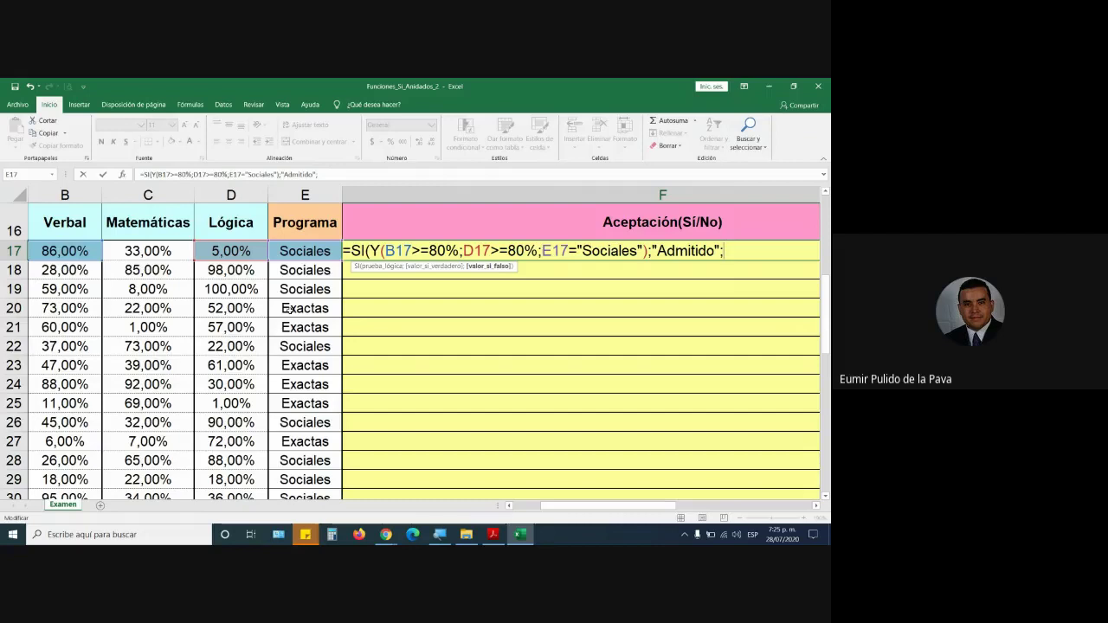
type("si")
key("BackSpace")
key("BackSpace")
type("S")
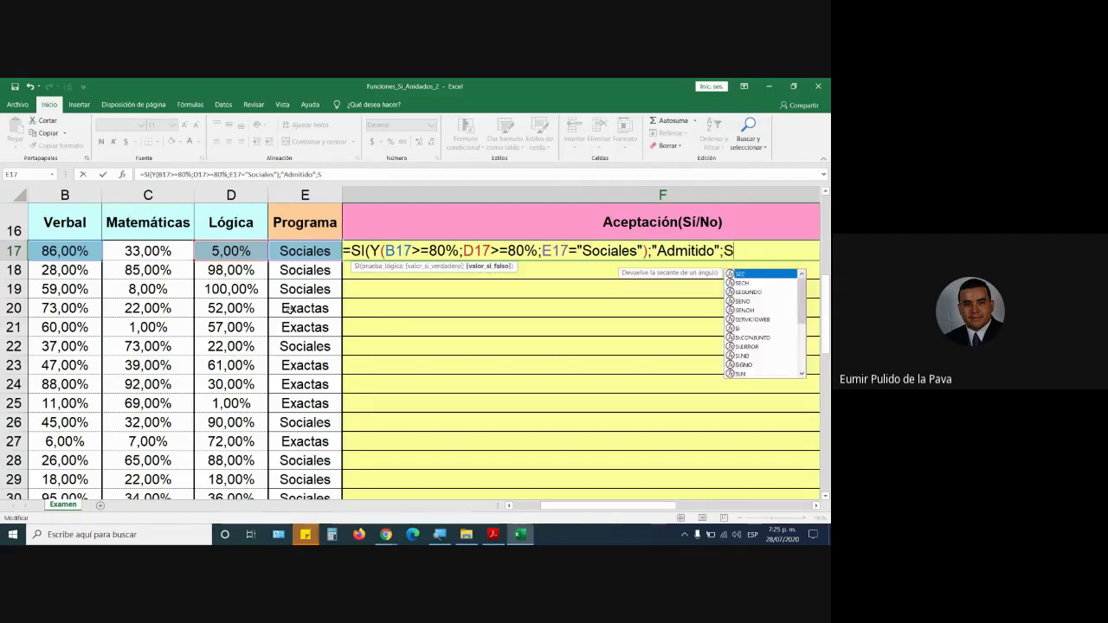
type("I(")
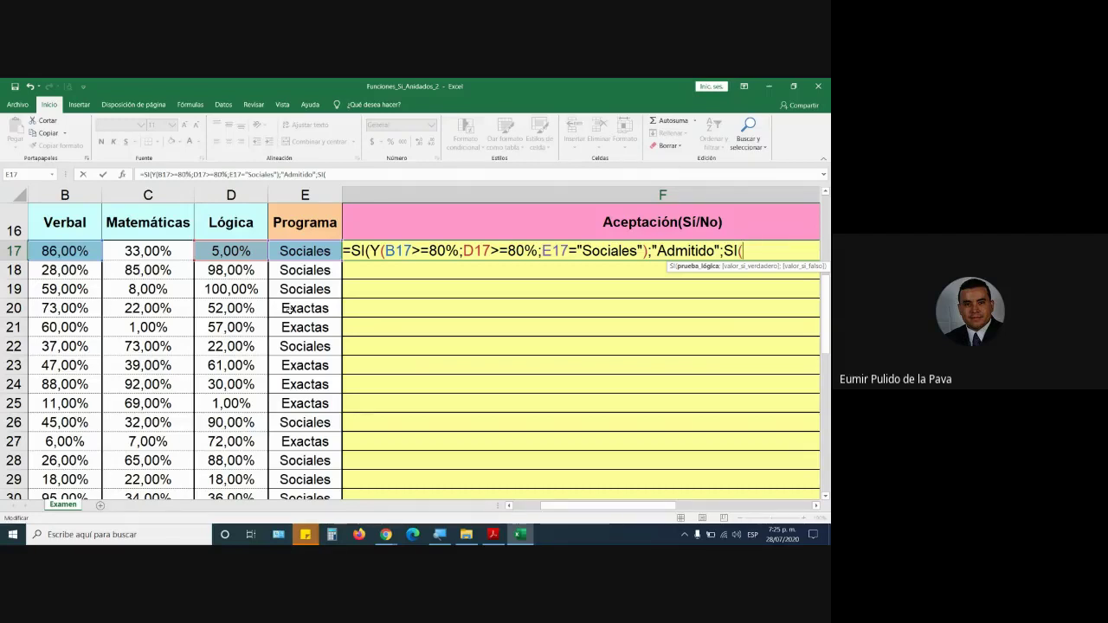
Step: Add the nested test Y(C17>=80%;D17>=80%;E17="Exactas") returning "Admitido"
type("Y(")
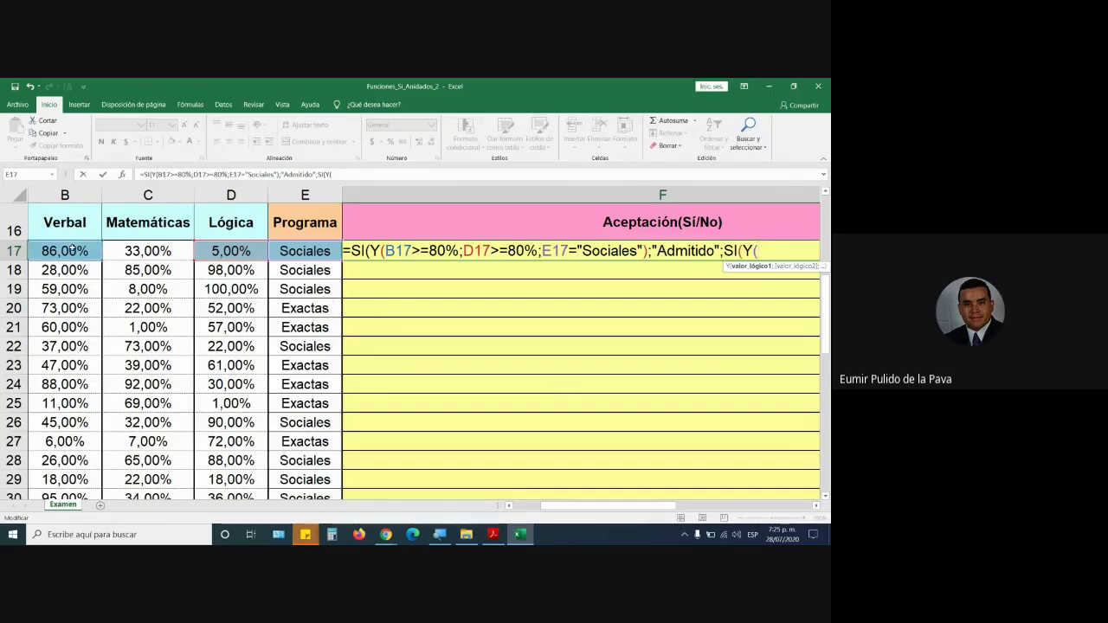
left_click(147, 250)
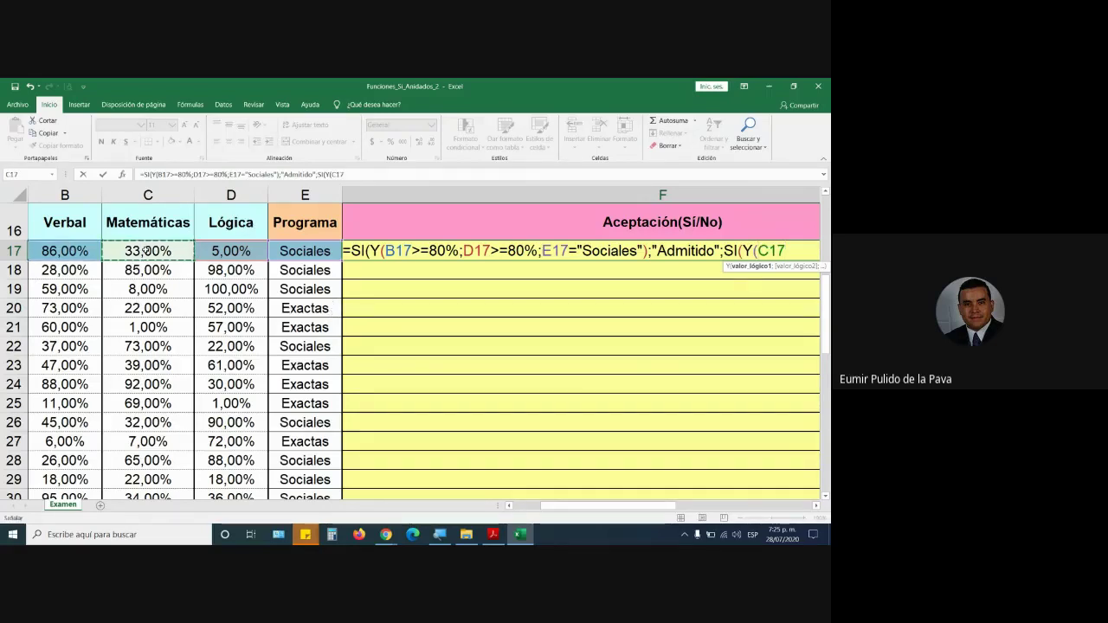
type(">=8")
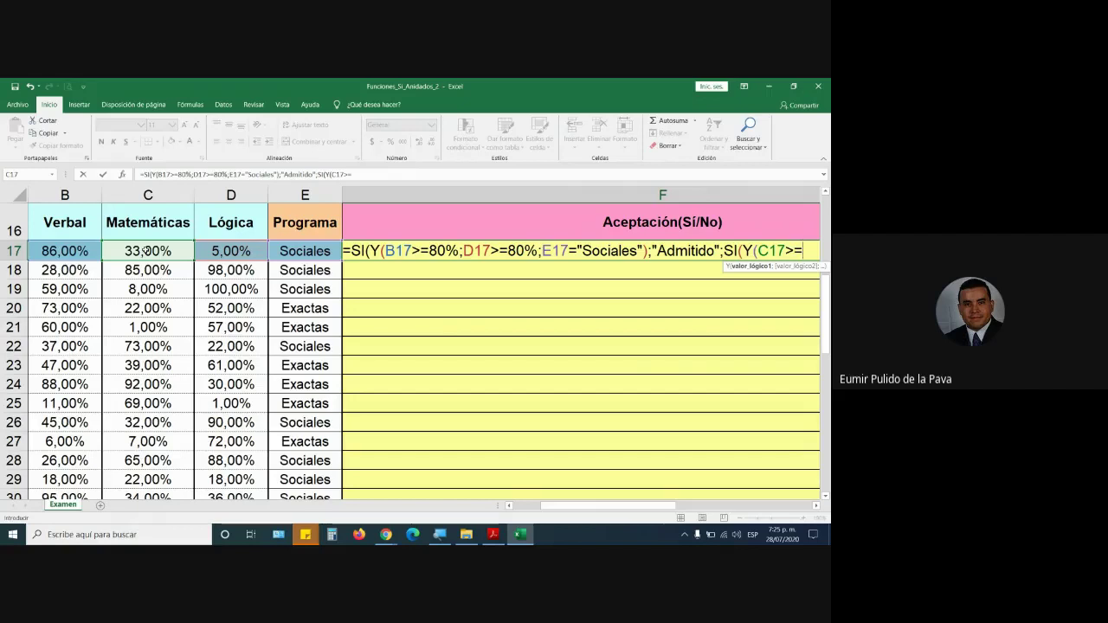
type("0")
type("%;")
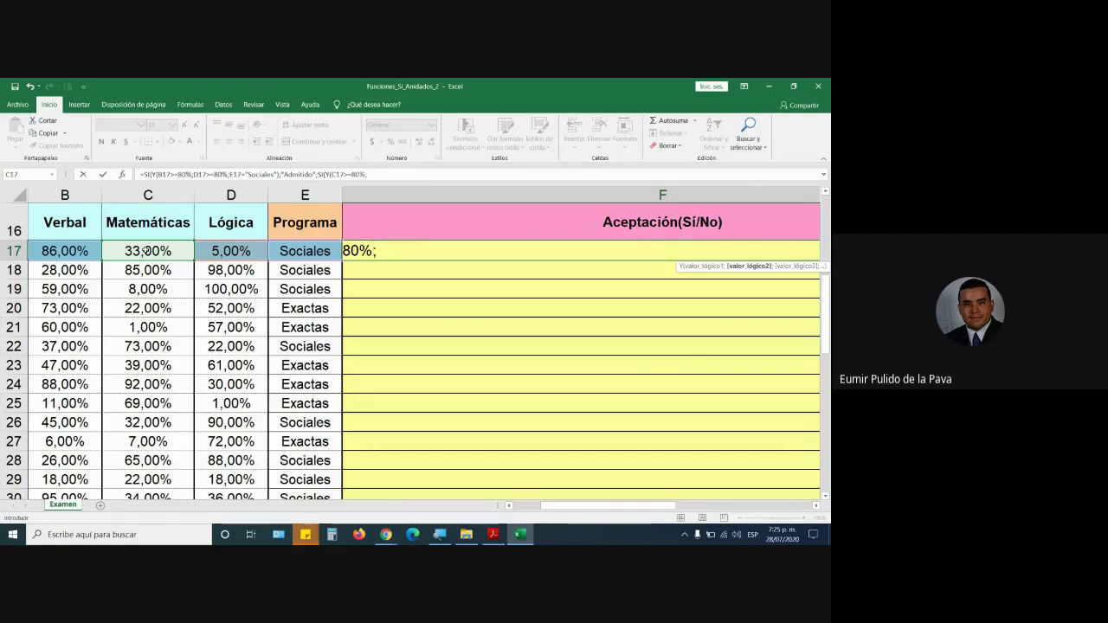
left_click(219, 253)
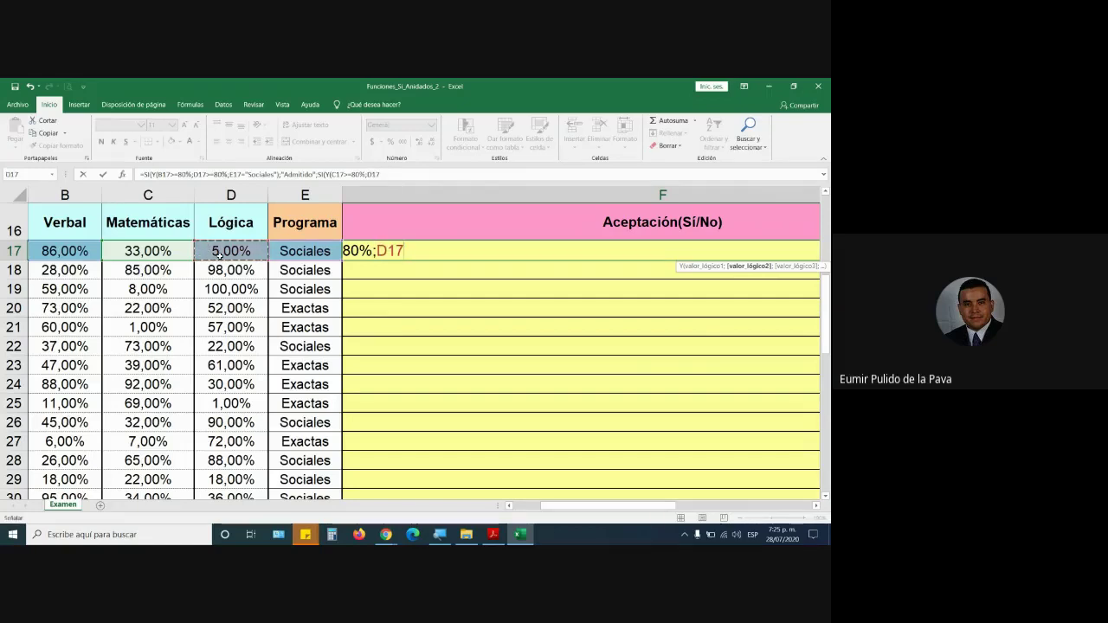
type(">=80")
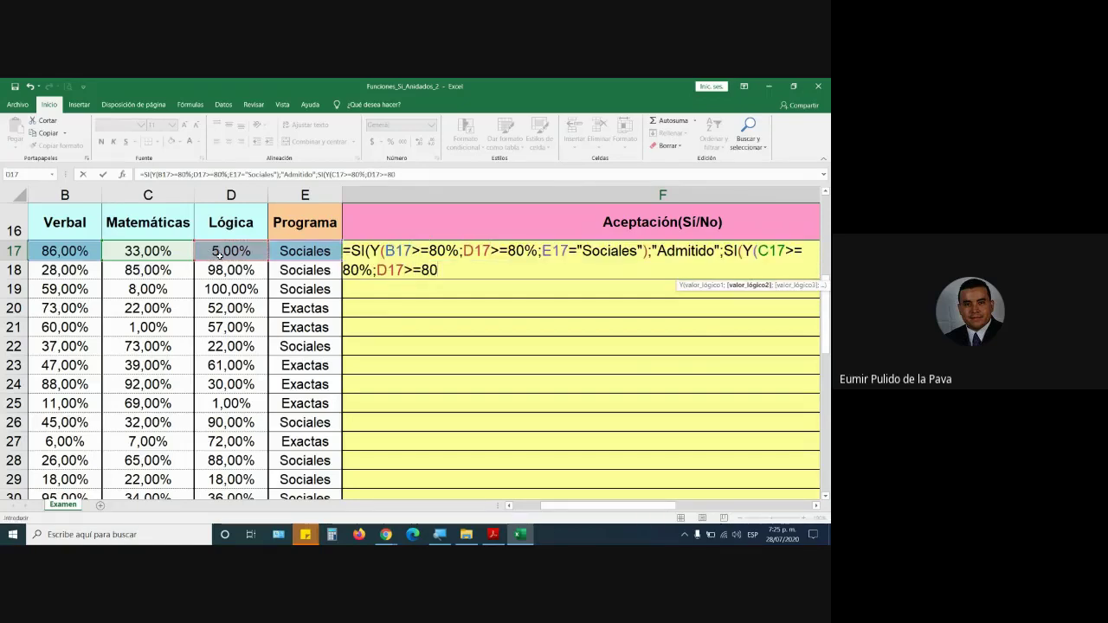
type("%;")
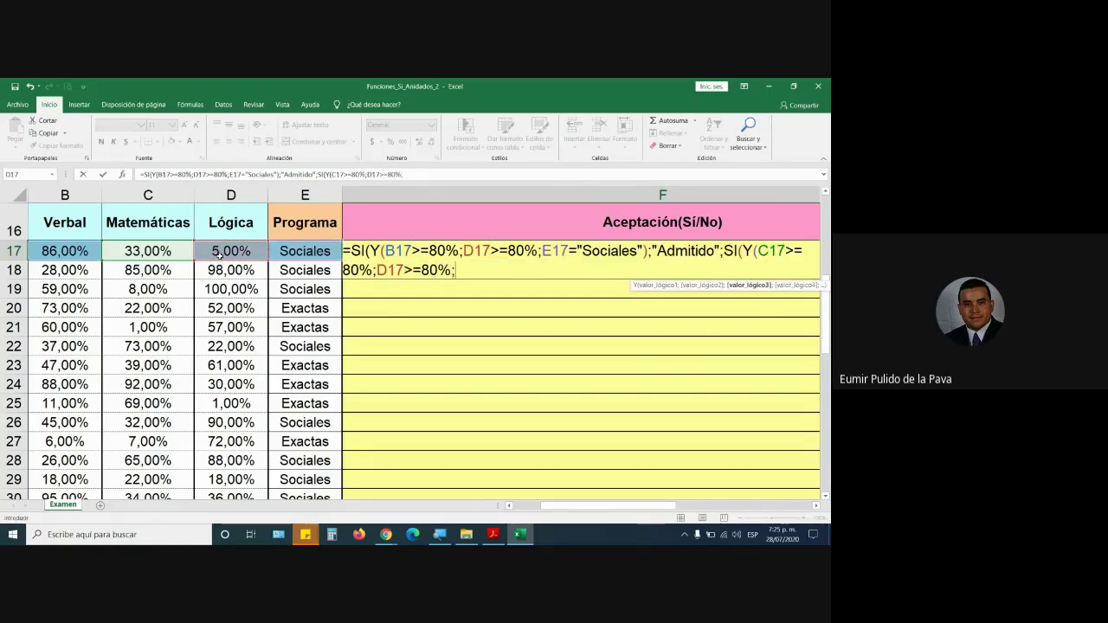
left_click(295, 251)
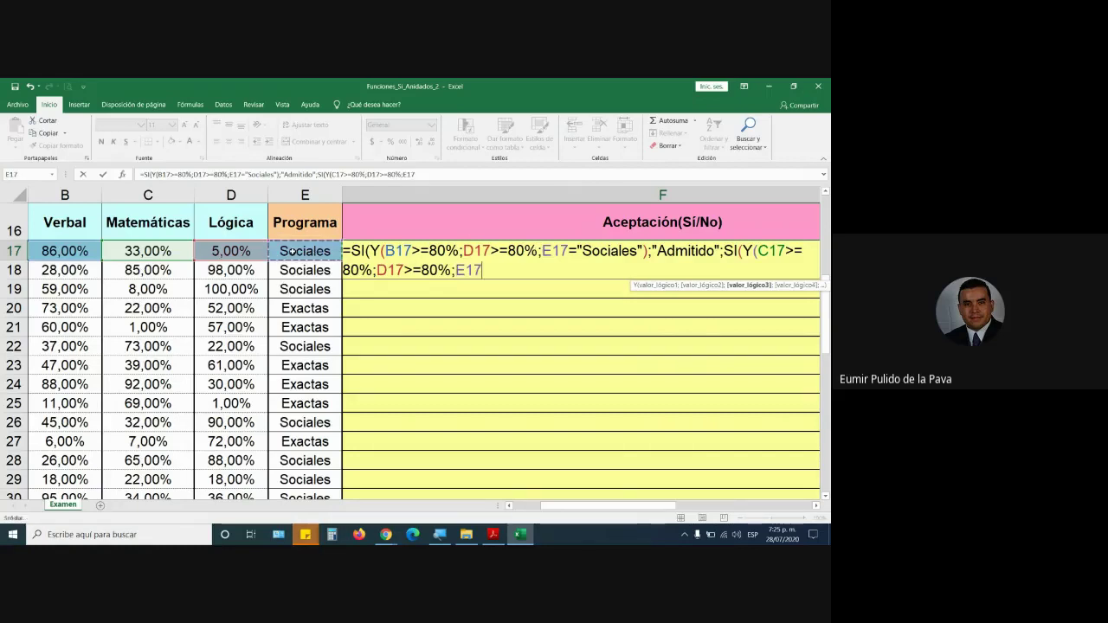
type("=\"e")
type("XAC")
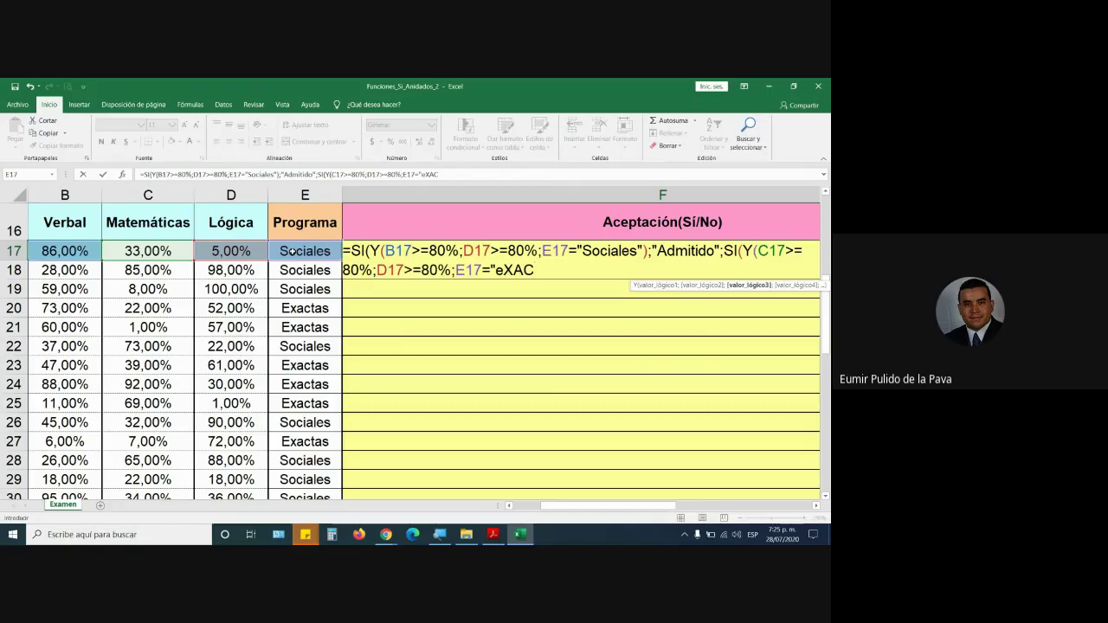
key("BackSpace")
key("BackSpace")
key("BackSpace")
type("E")
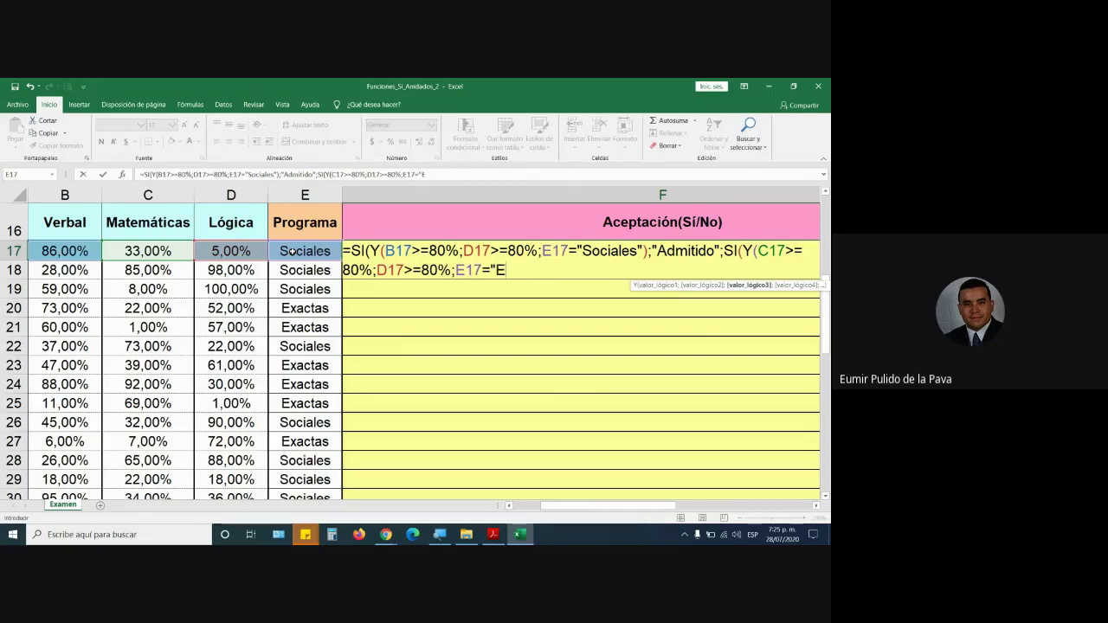
type("xactas\"")
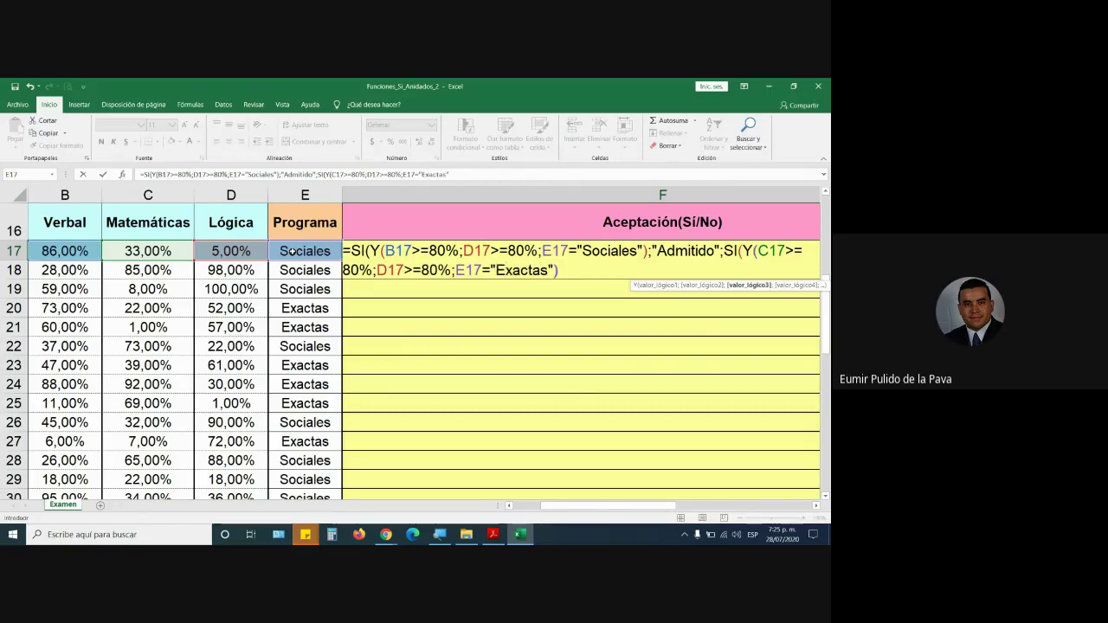
type(")")
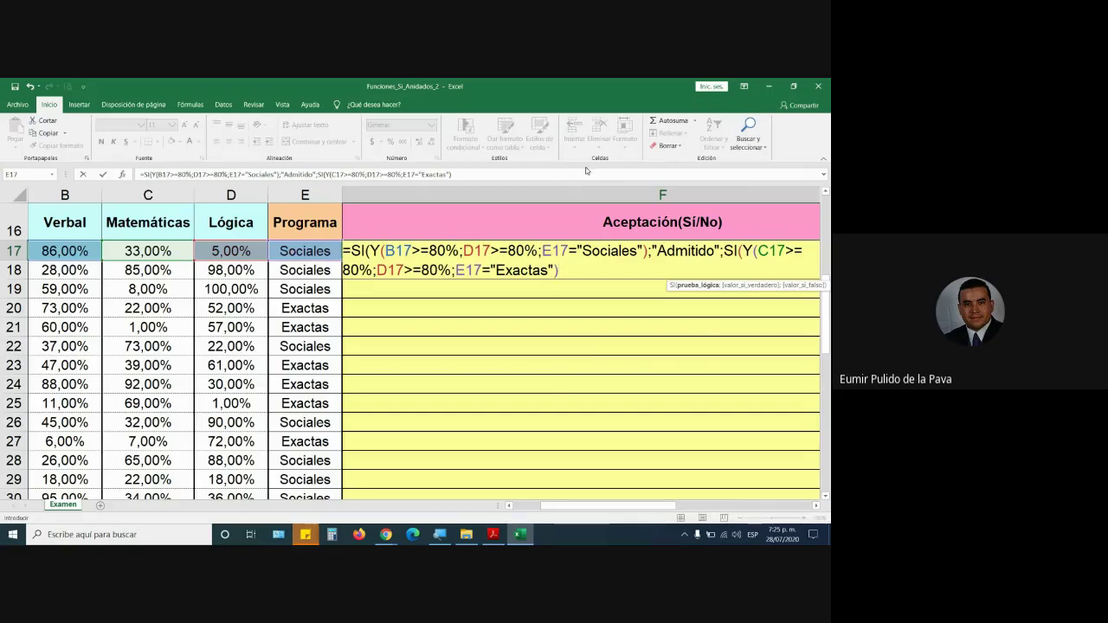
type(";\"")
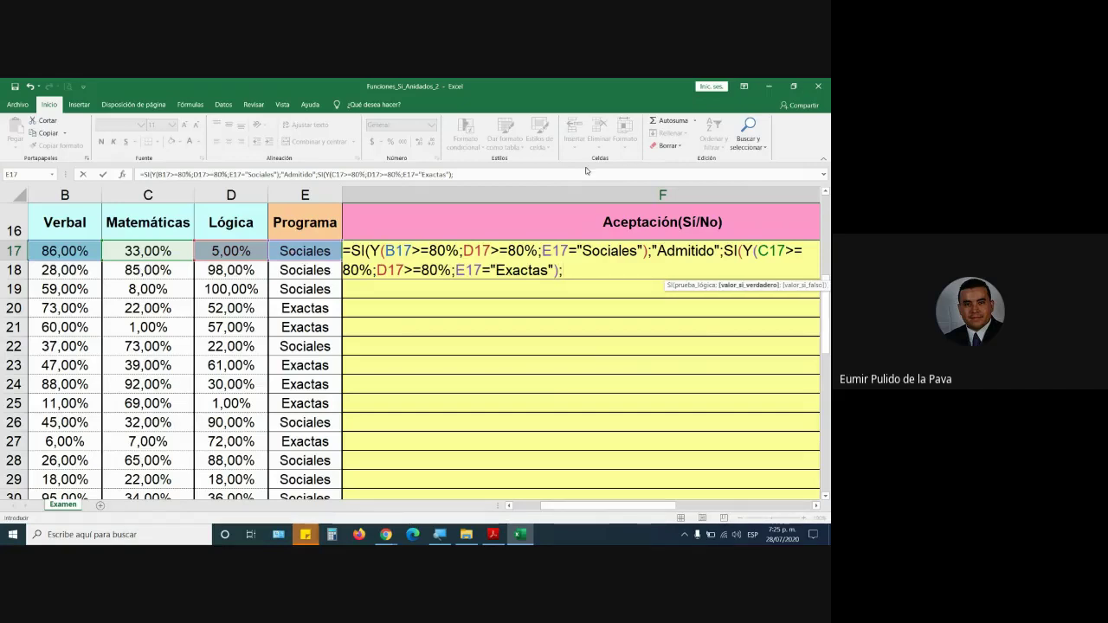
type("Admi")
type("tido")
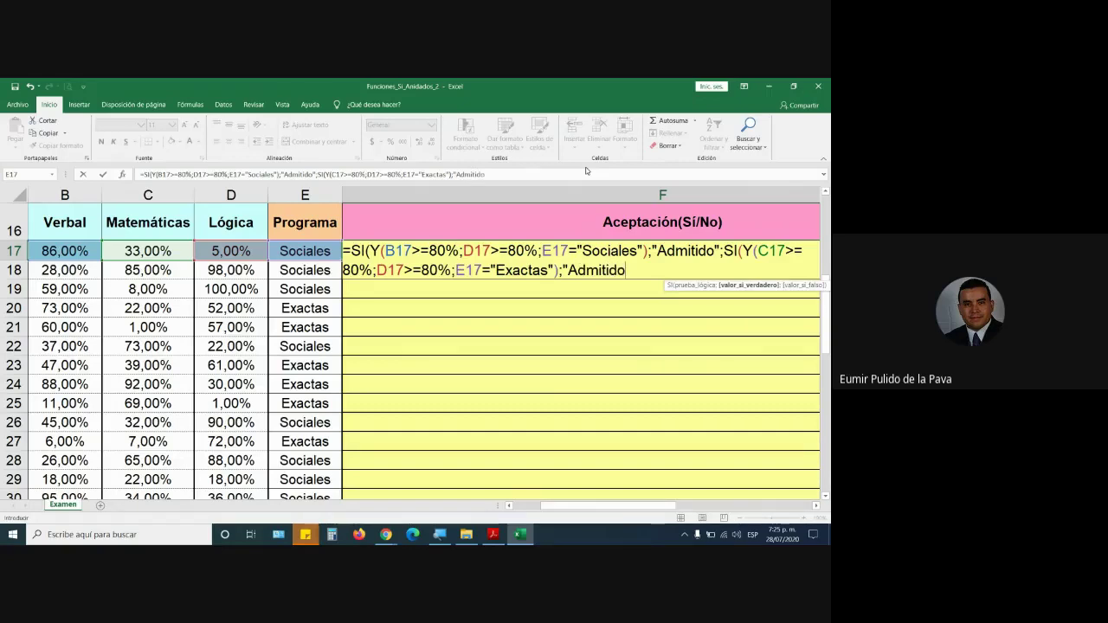
type("\"")
type(";")
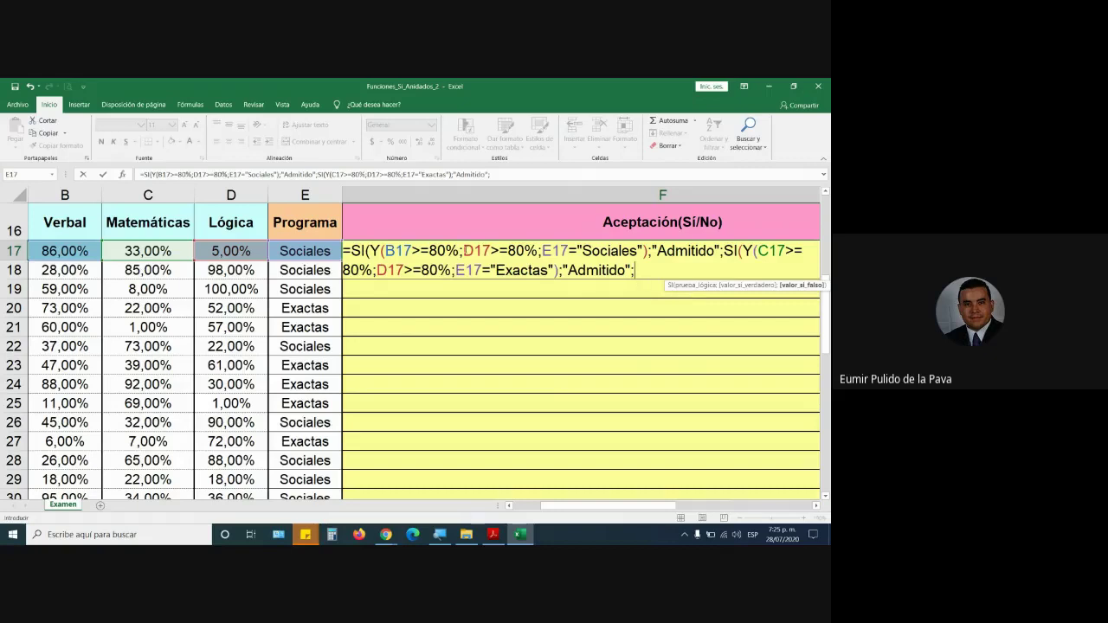
Step: Finish with "No fue admitido" as the final false result and close the parentheses
left_click_drag(350, 251, 649, 251)
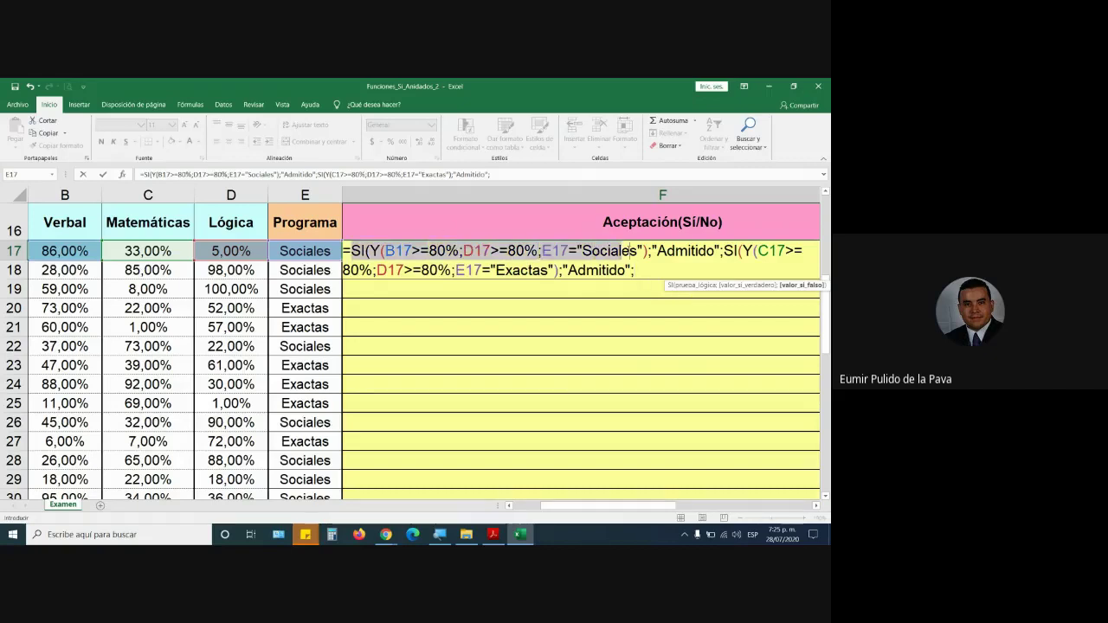
left_click_drag(724, 250, 559, 270)
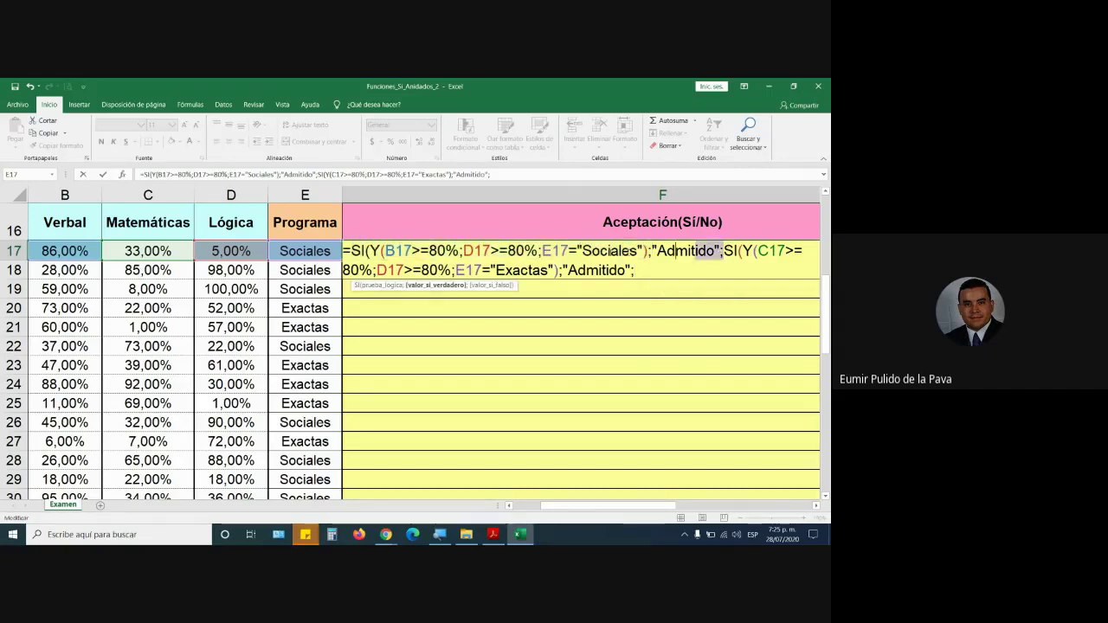
left_click(640, 271)
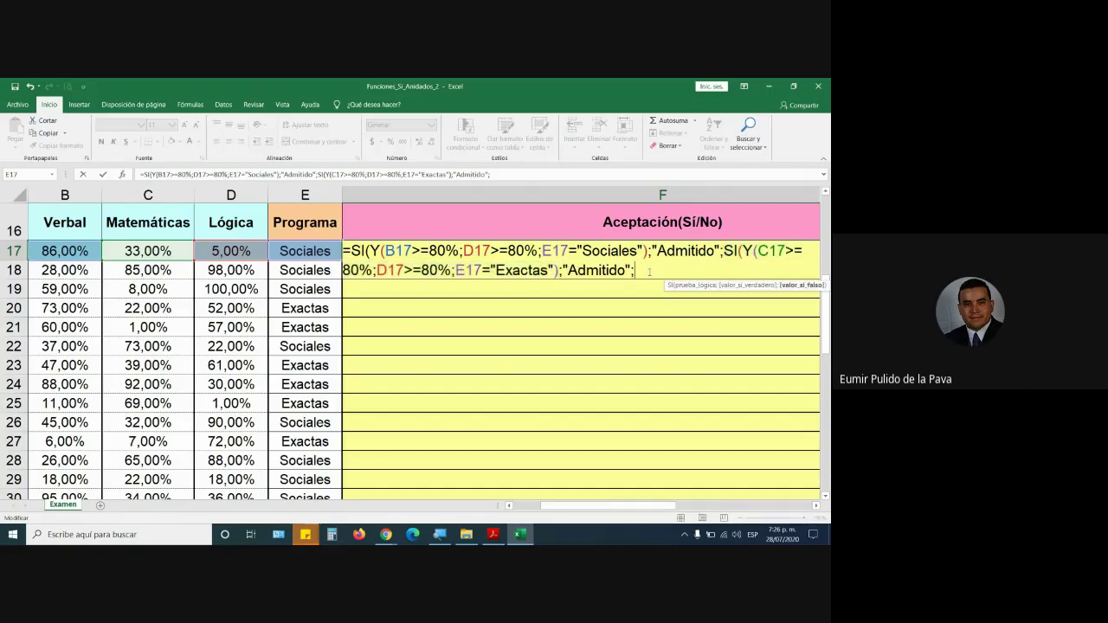
type("\"No fue ")
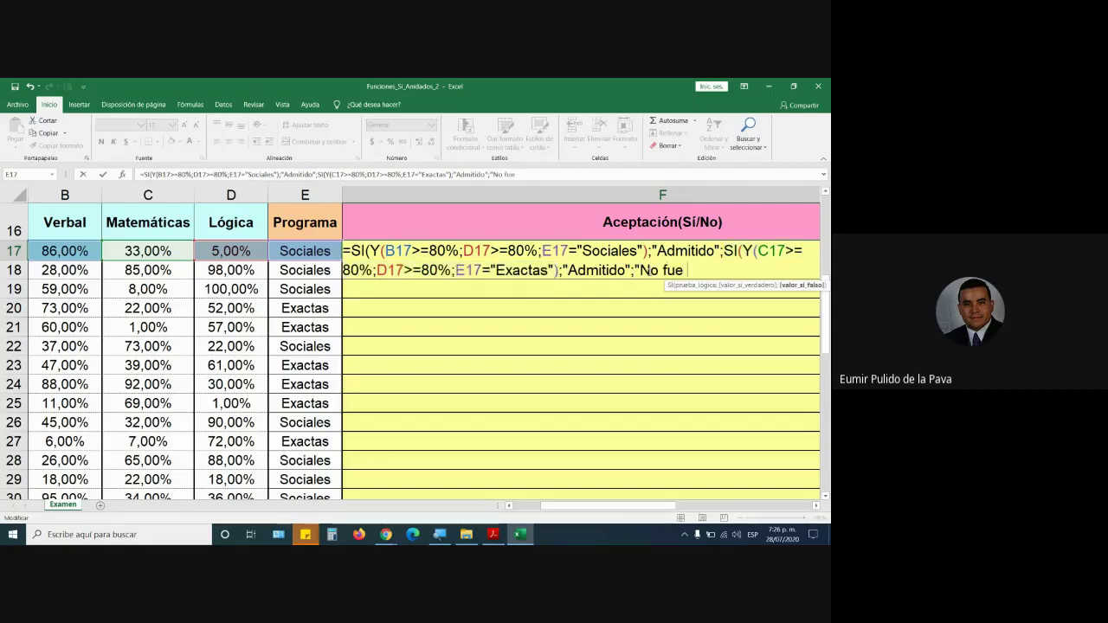
type("admitido")
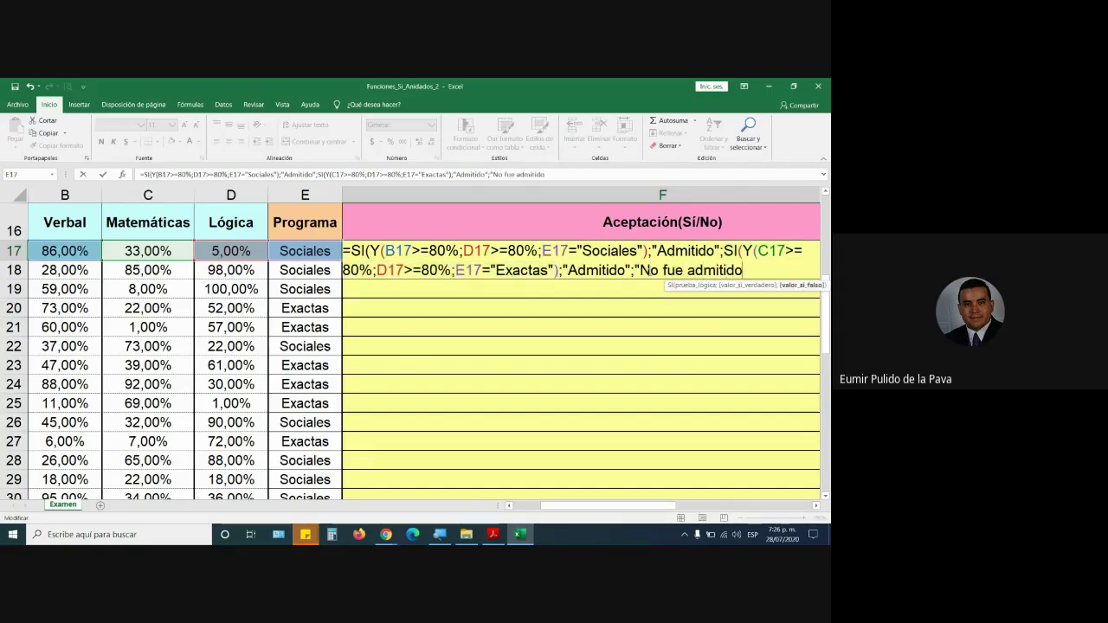
type("\"")
type(")")
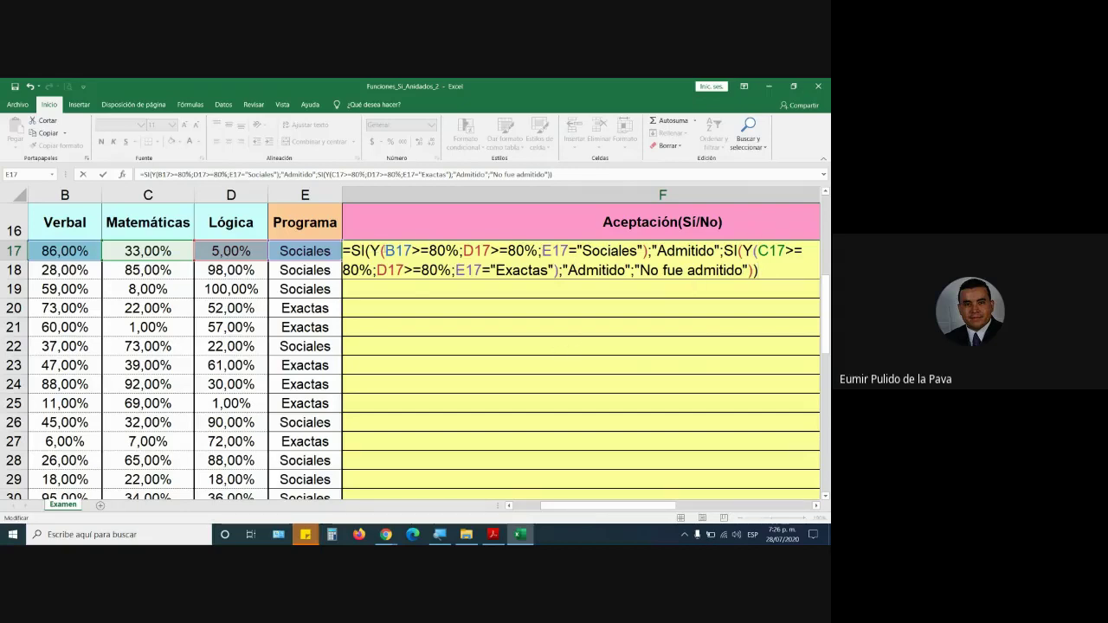
left_click_drag(369, 250, 649, 251)
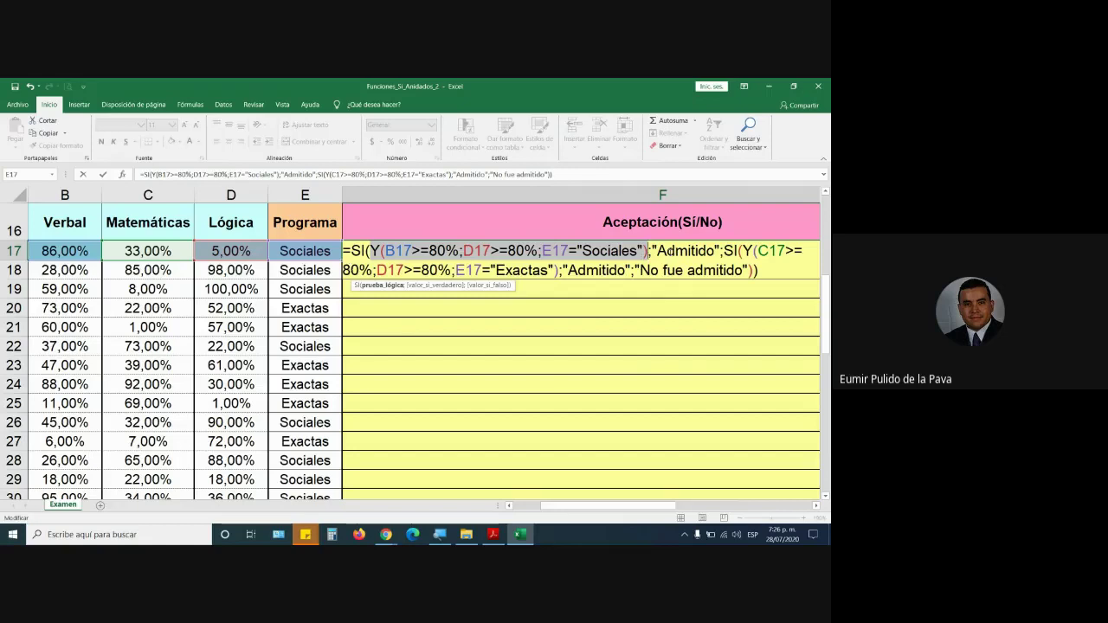
mouse_move(657, 250)
left_mouse_down()
mouse_move(767, 251)
mouse_move(559, 270)
left_mouse_up()
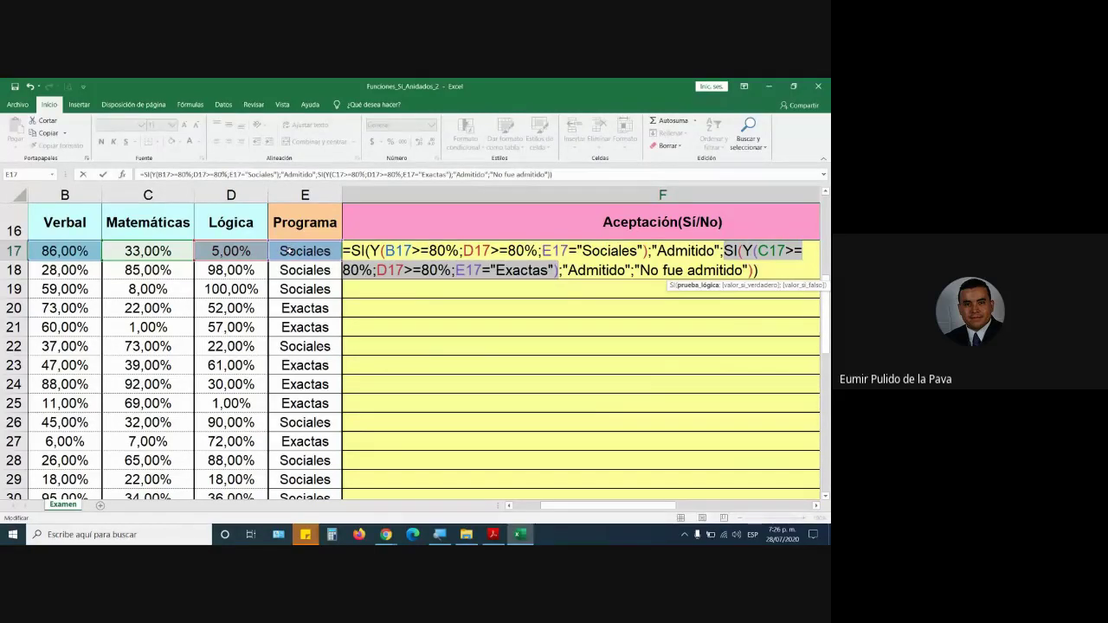
left_click_drag(567, 270, 706, 251)
mouse_move(576, 251)
left_mouse_down()
mouse_move(612, 251)
mouse_move(602, 270)
left_mouse_up()
left_click_drag(505, 271, 528, 270)
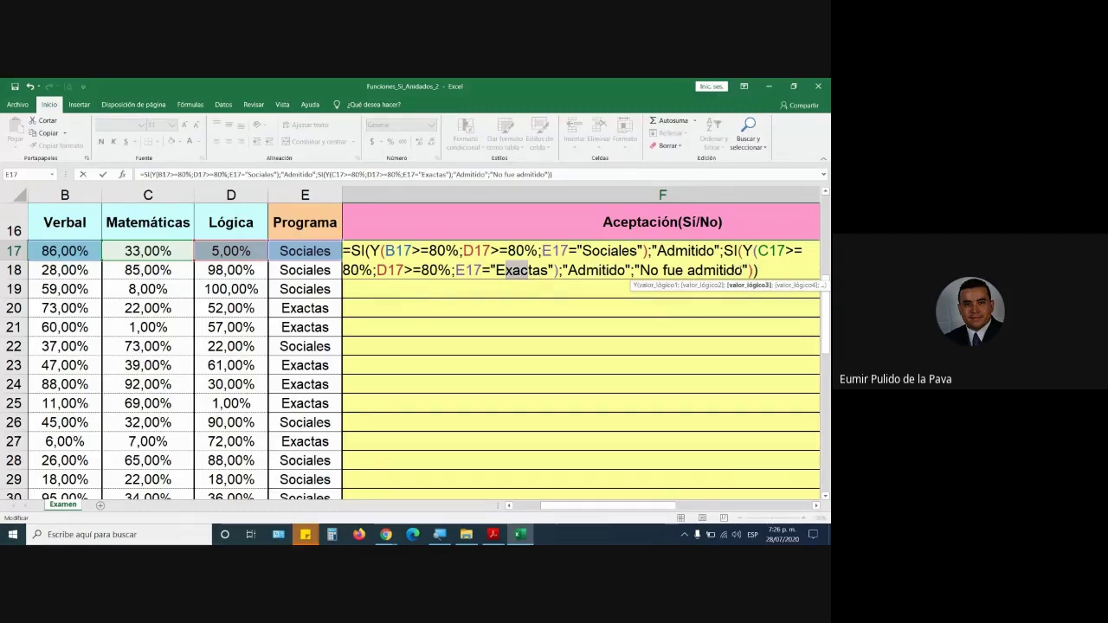
left_click(765, 269)
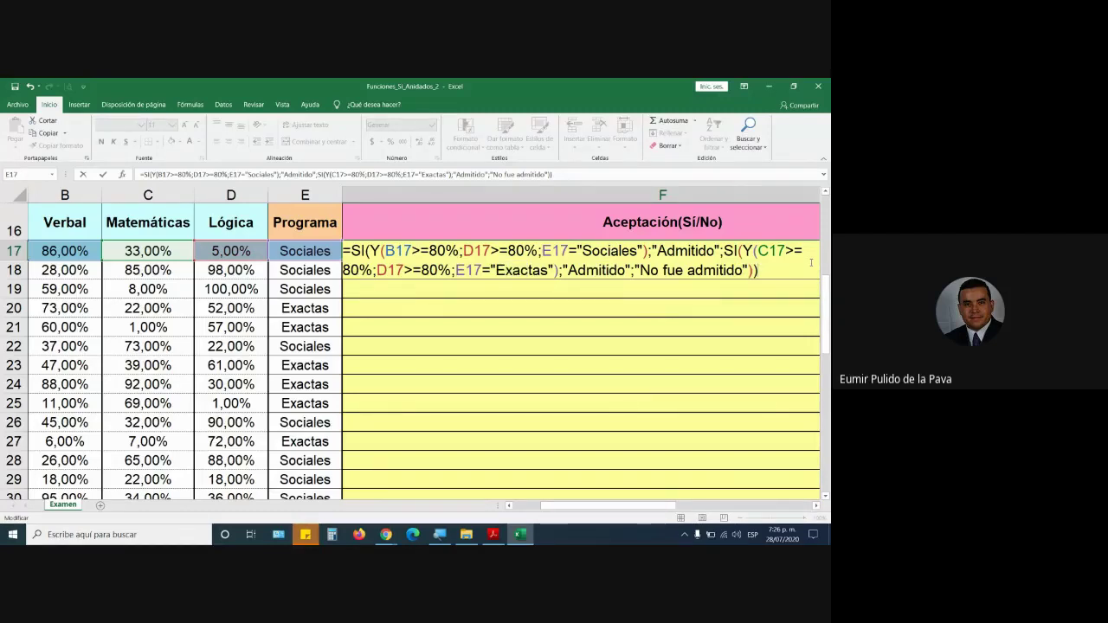
Step: Confirm the F17 formula, narrow column F, and fill the formula down the column
key("Return")
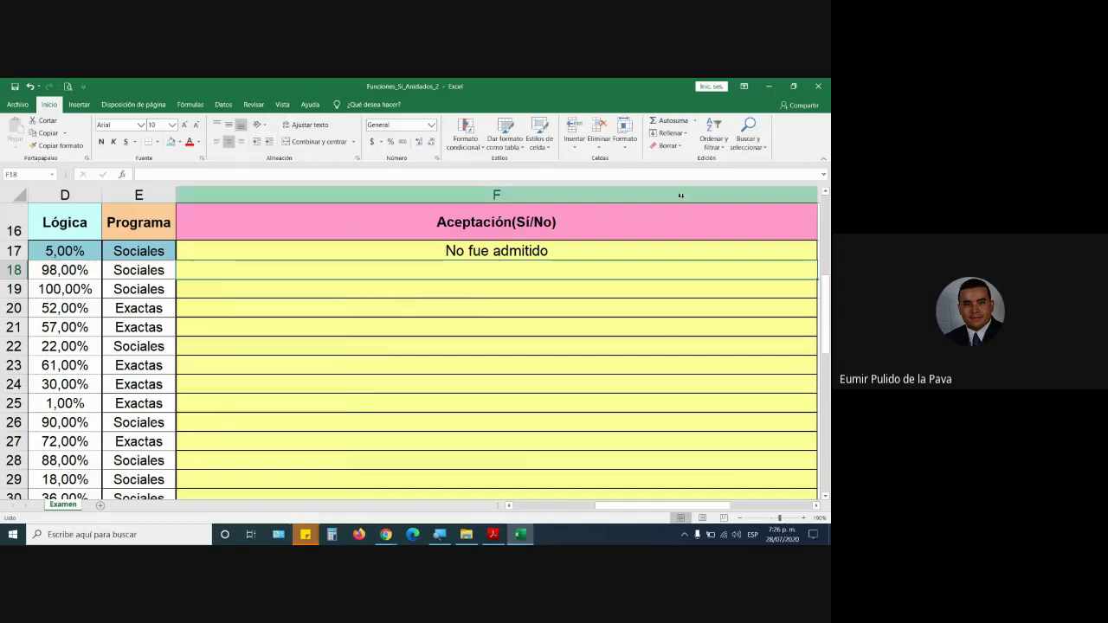
left_click_drag(817, 193, 302, 192)
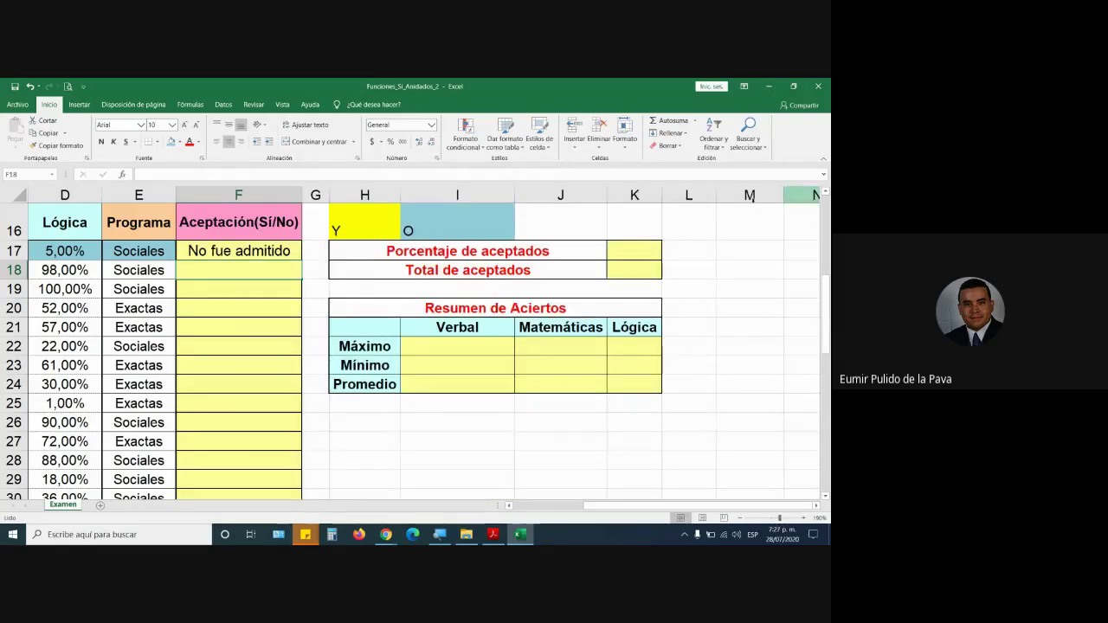
left_click(265, 256)
double_click(302, 260)
Step: Scroll down and inspect row 42's scores that produce Admitido
scroll(292, 371, "down", 2)
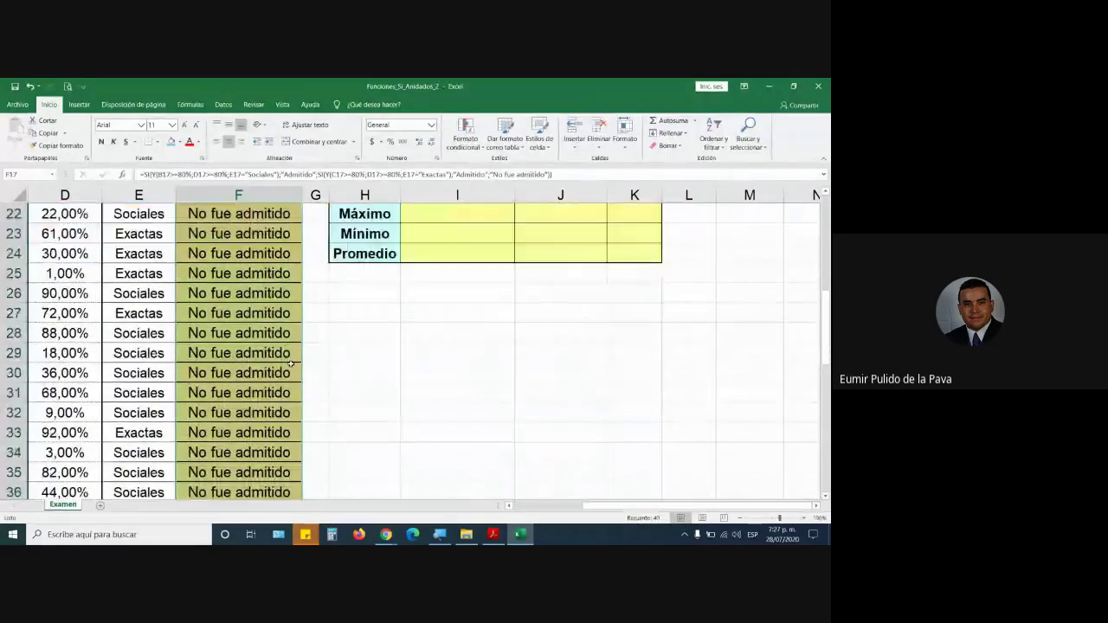
scroll(292, 371, "down", 2)
scroll(292, 372, "down", 2)
left_click(65, 373)
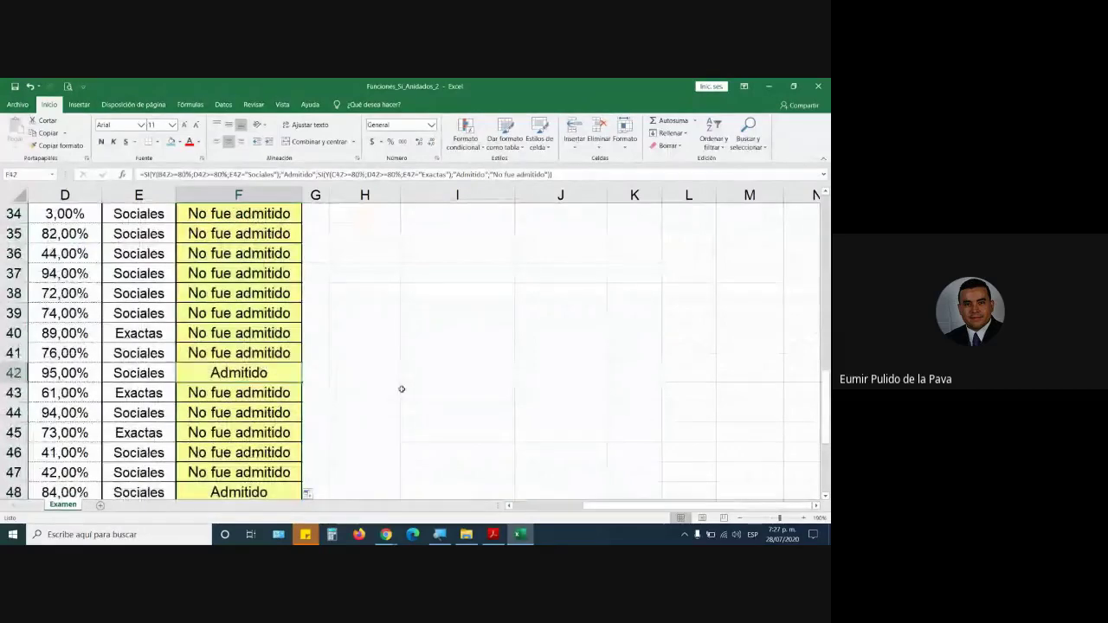
key("Left")
key("Left")
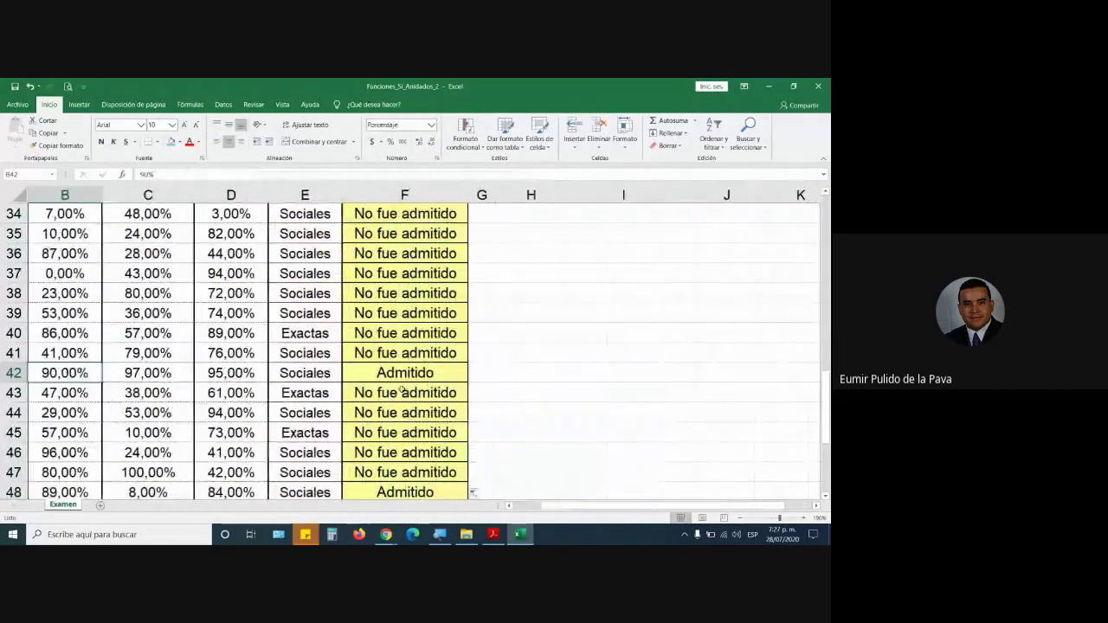
key("Left")
key("Right")
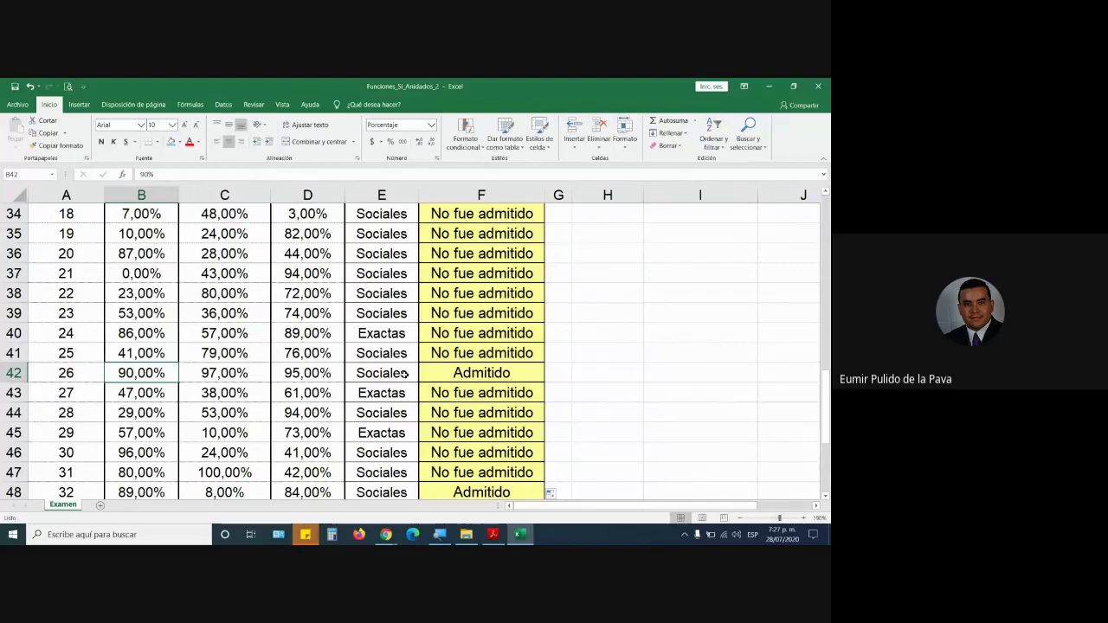
scroll(86, 329, "up", 9)
scroll(149, 430, "down", 1)
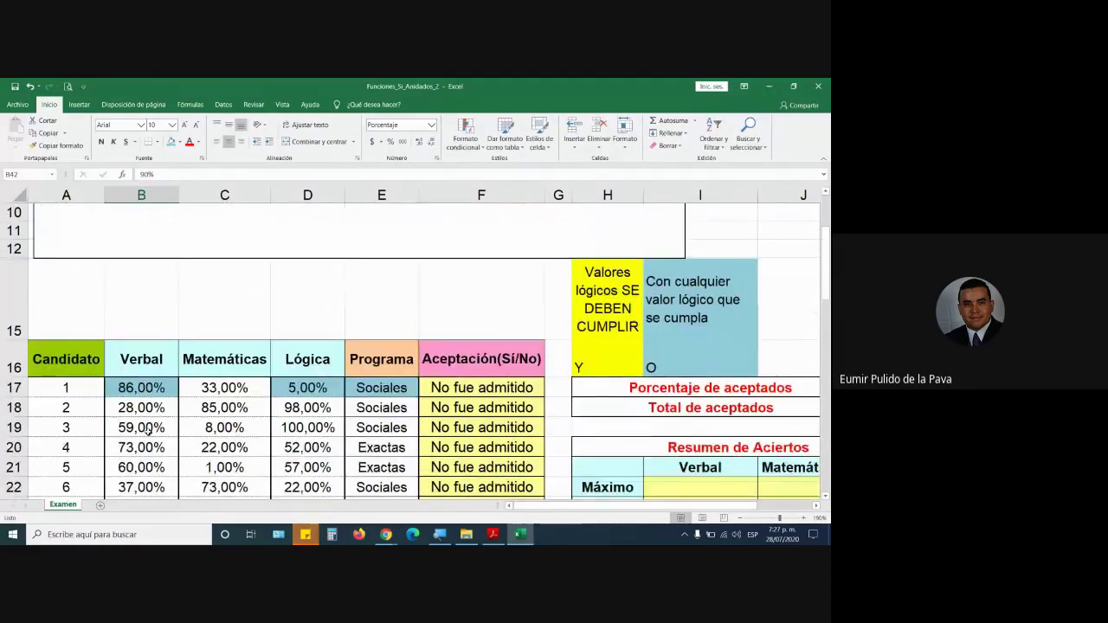
scroll(149, 430, "down", 2)
scroll(294, 329, "down", 5)
scroll(435, 313, "down", 2)
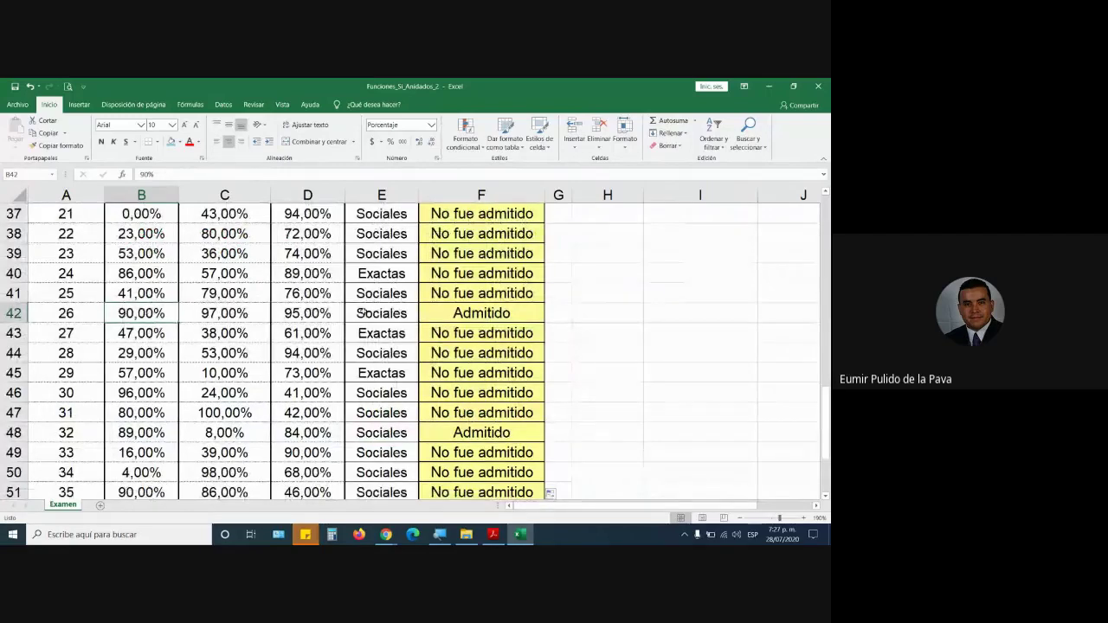
left_click(308, 313)
left_click(362, 313)
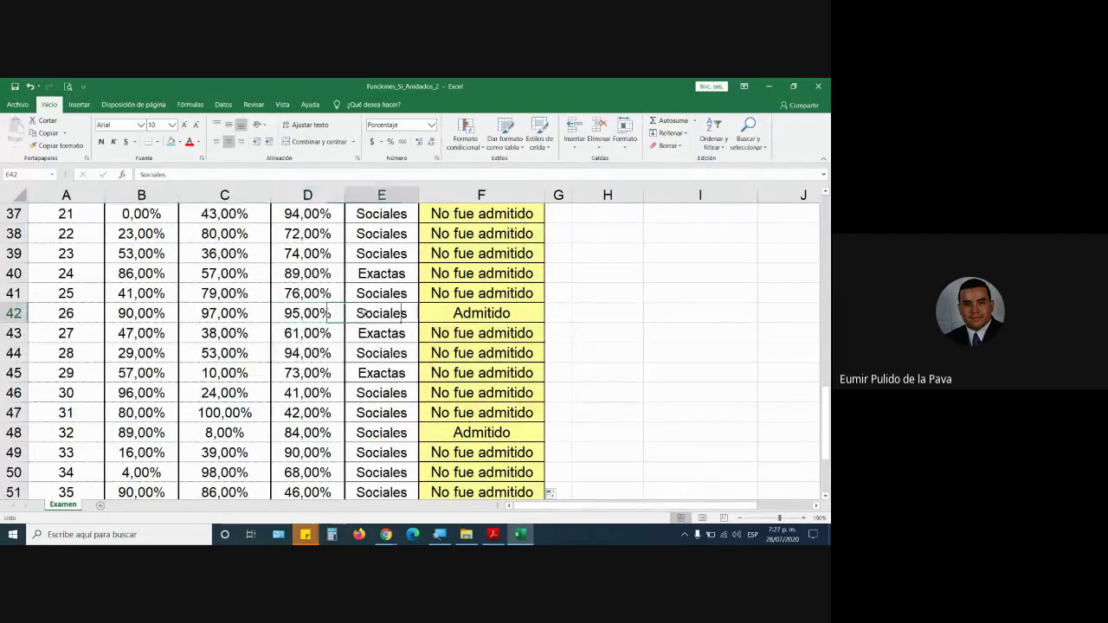
left_click(509, 320)
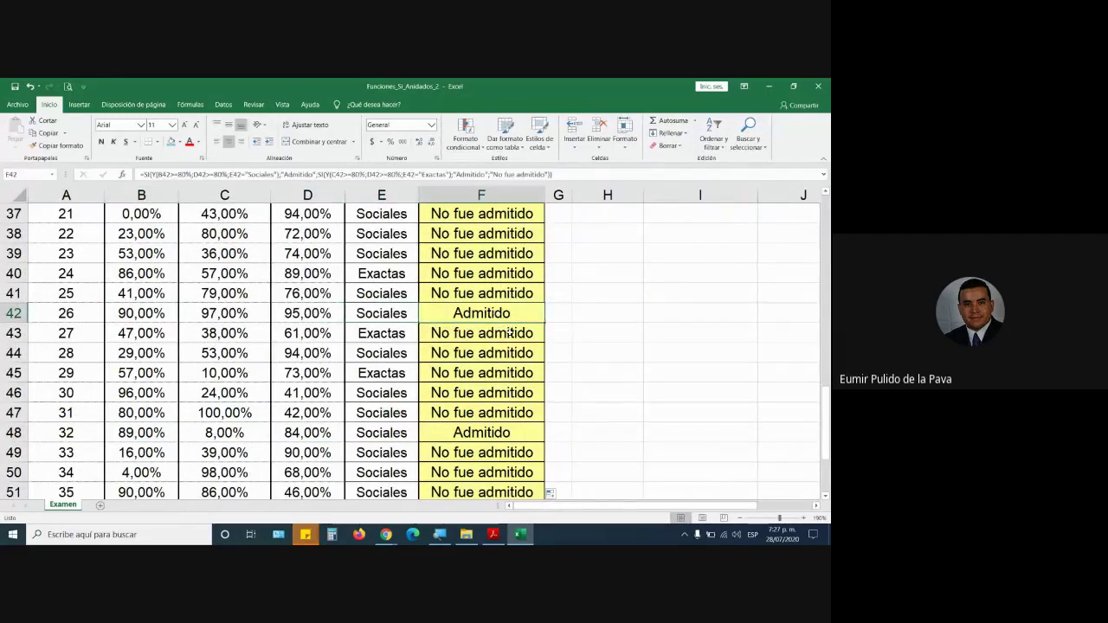
left_click(454, 435)
left_click(151, 433)
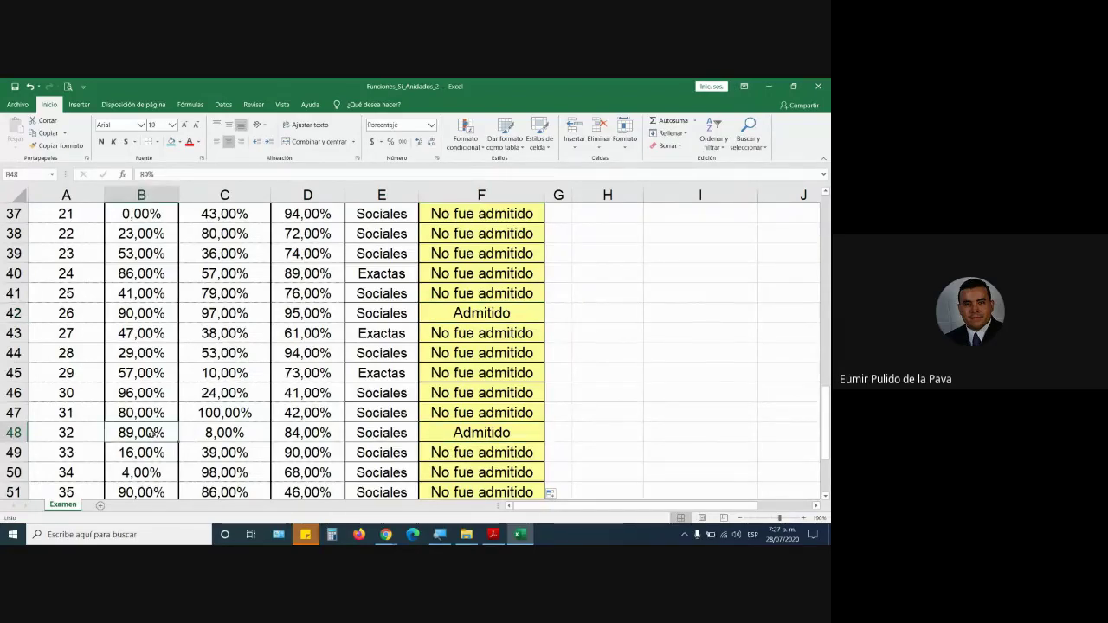
left_click(305, 433)
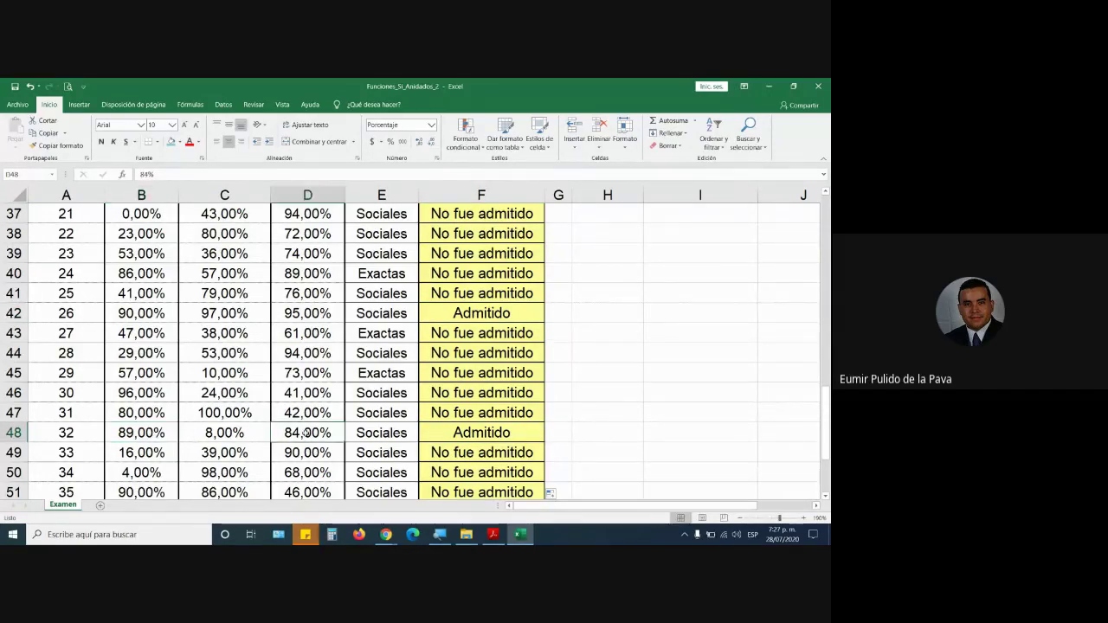
left_click(231, 433)
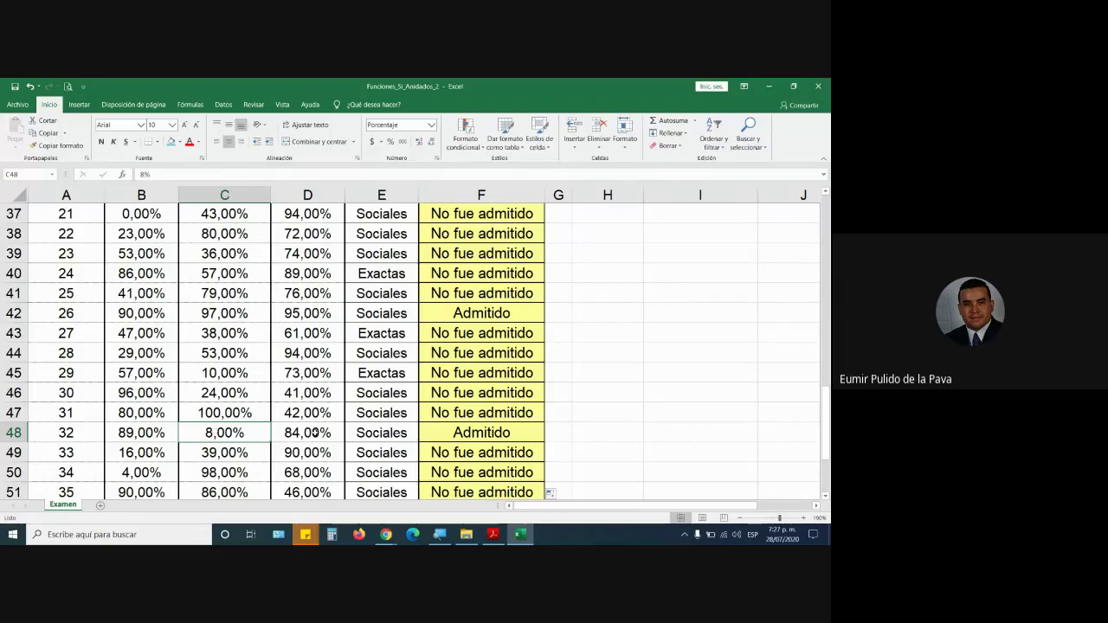
left_click(361, 430)
left_click(226, 433)
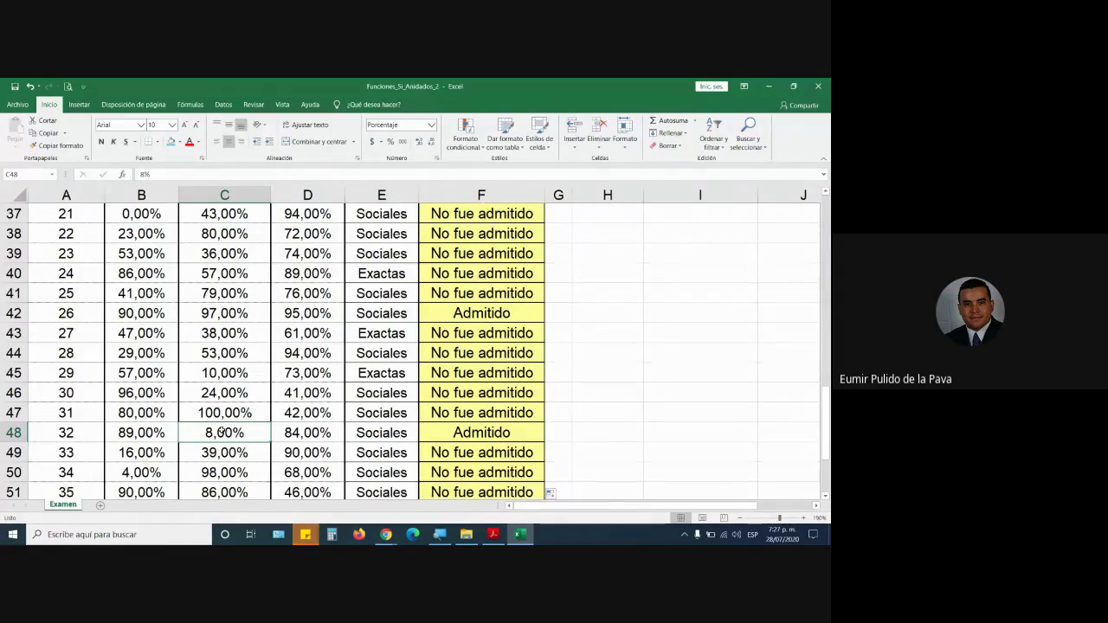
left_click(160, 434)
left_click(308, 434, "ctrl")
left_click(358, 435, "ctrl")
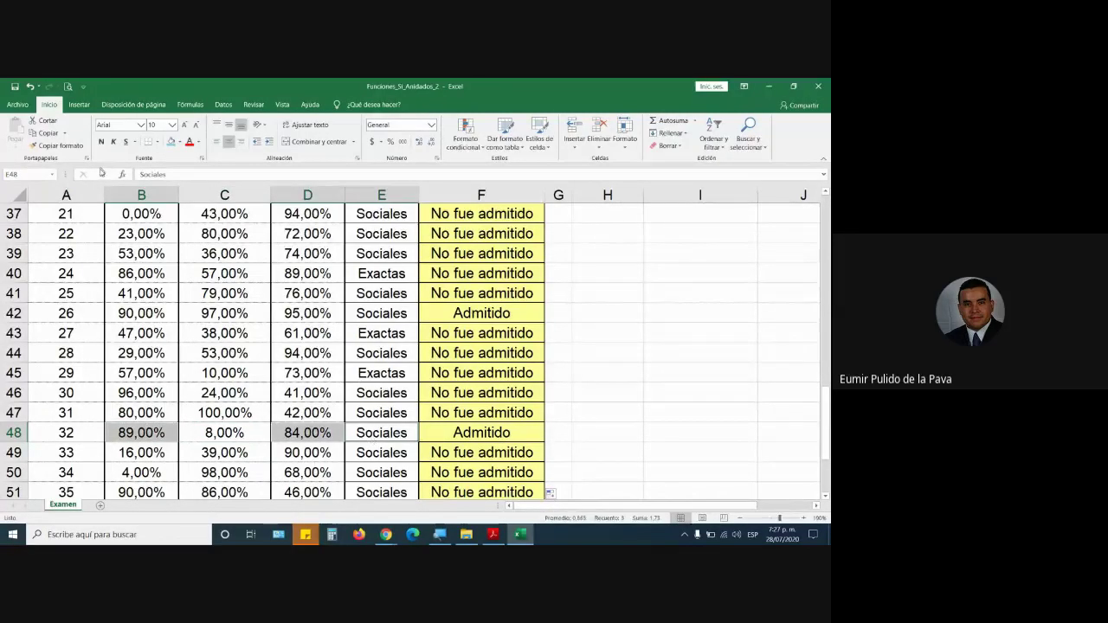
left_click(513, 440)
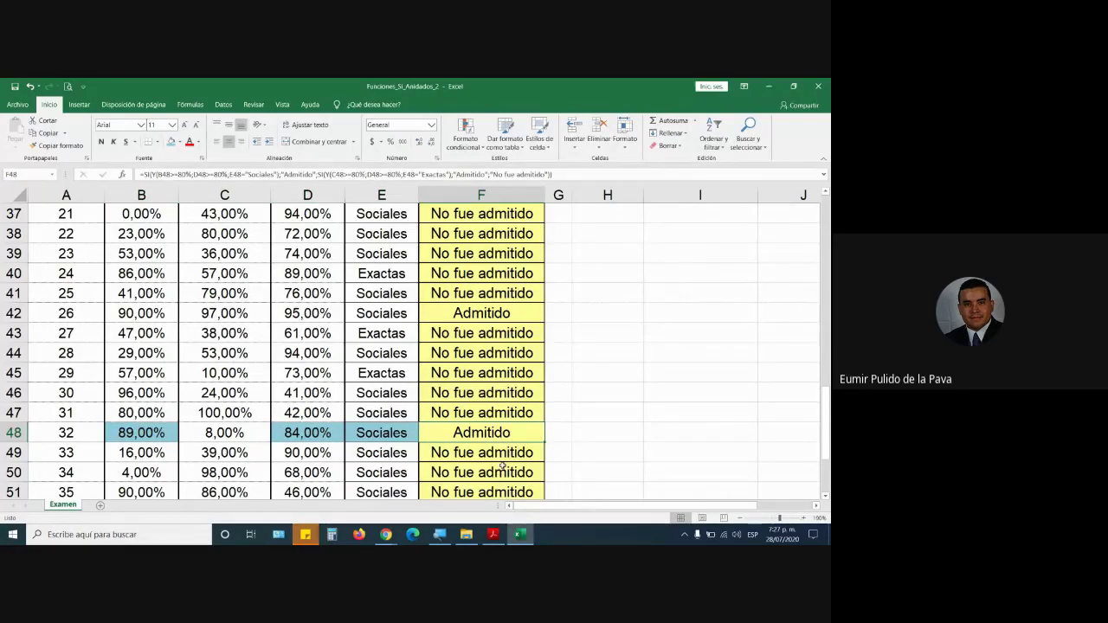
scroll(502, 467, "down", 2)
scroll(499, 422, "down", 1)
scroll(443, 353, "up", 4)
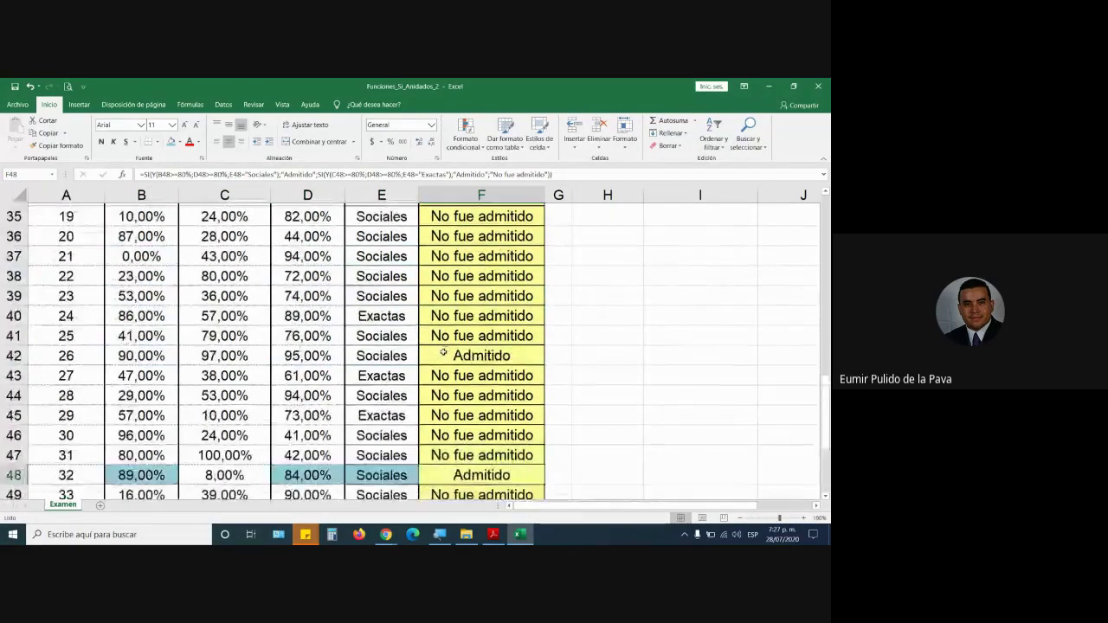
scroll(443, 353, "up", 1)
scroll(441, 354, "up", 4)
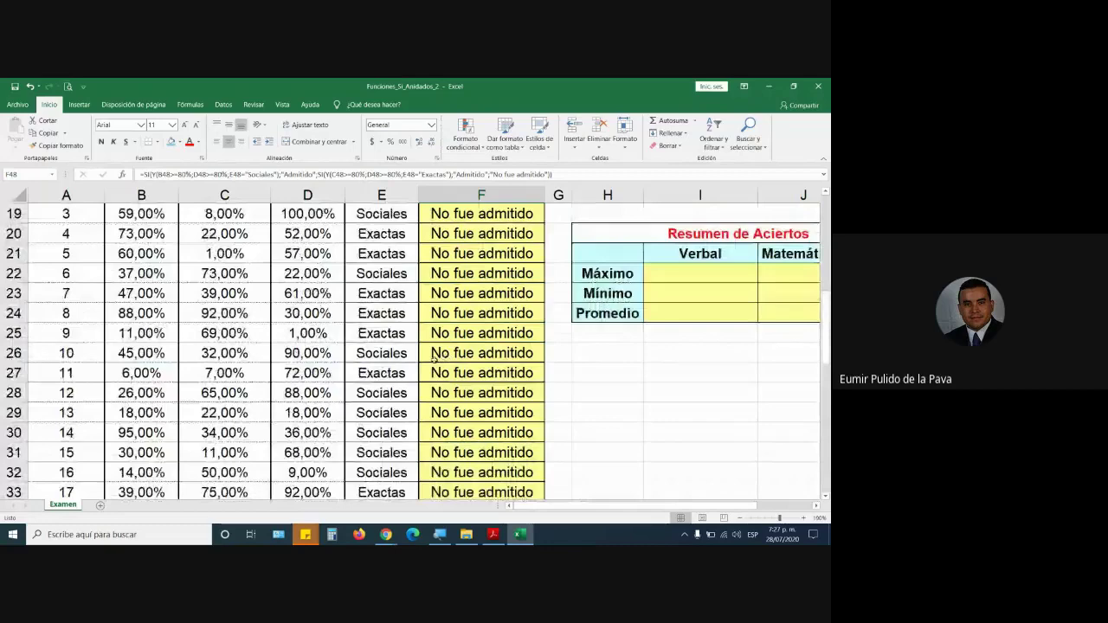
scroll(434, 357, "up", 2)
scroll(149, 317, "down", 1)
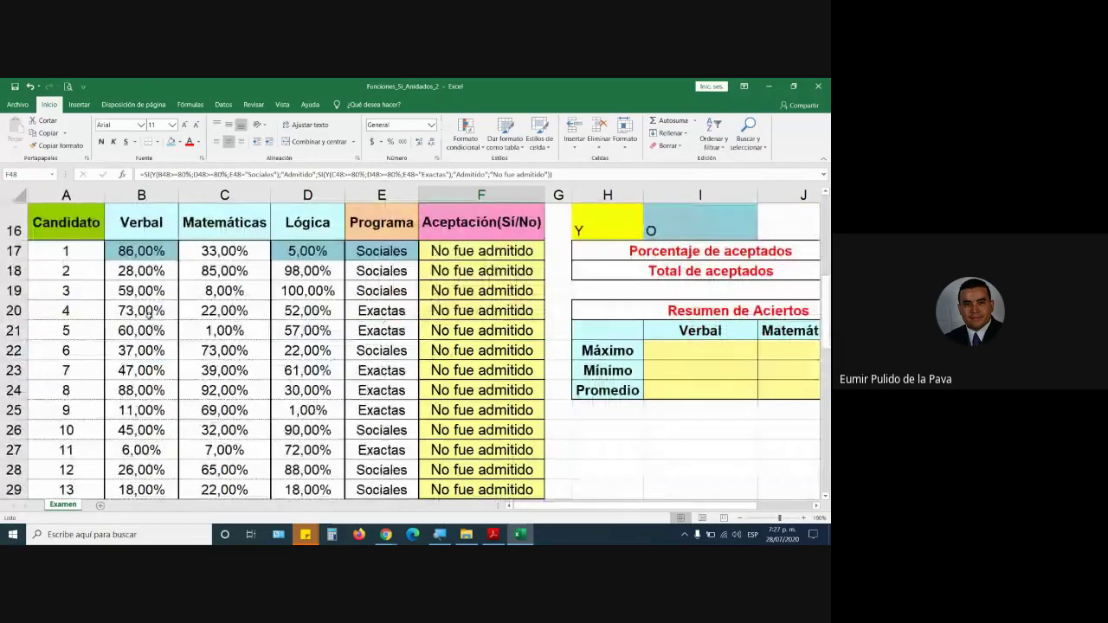
Step: Set candidate 4's Verbal score to 100
left_click(141, 315)
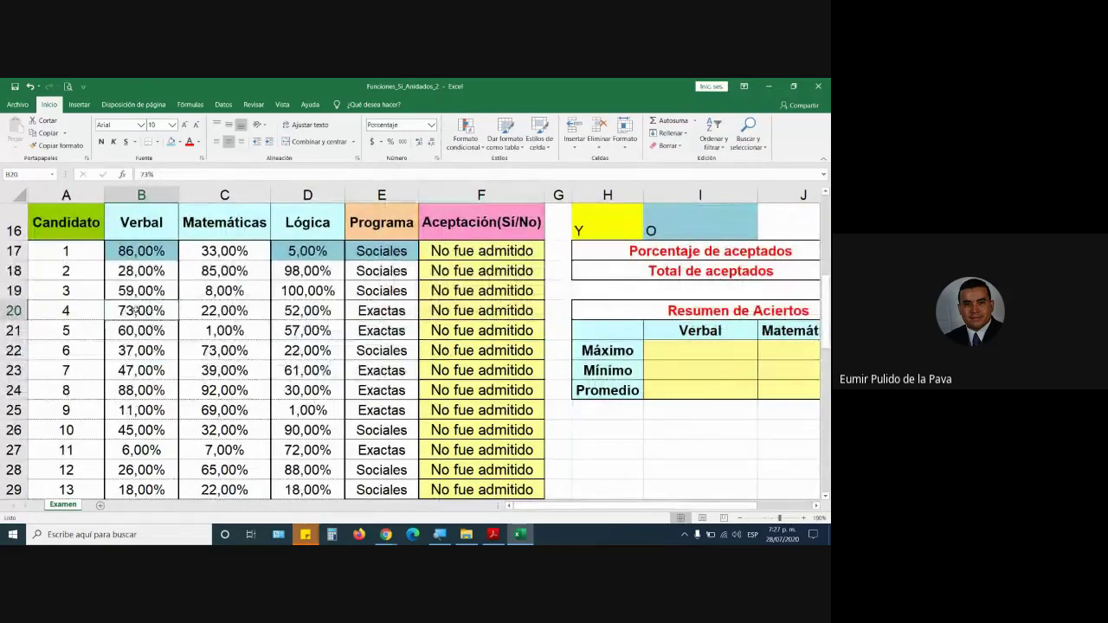
type("100")
key("Return")
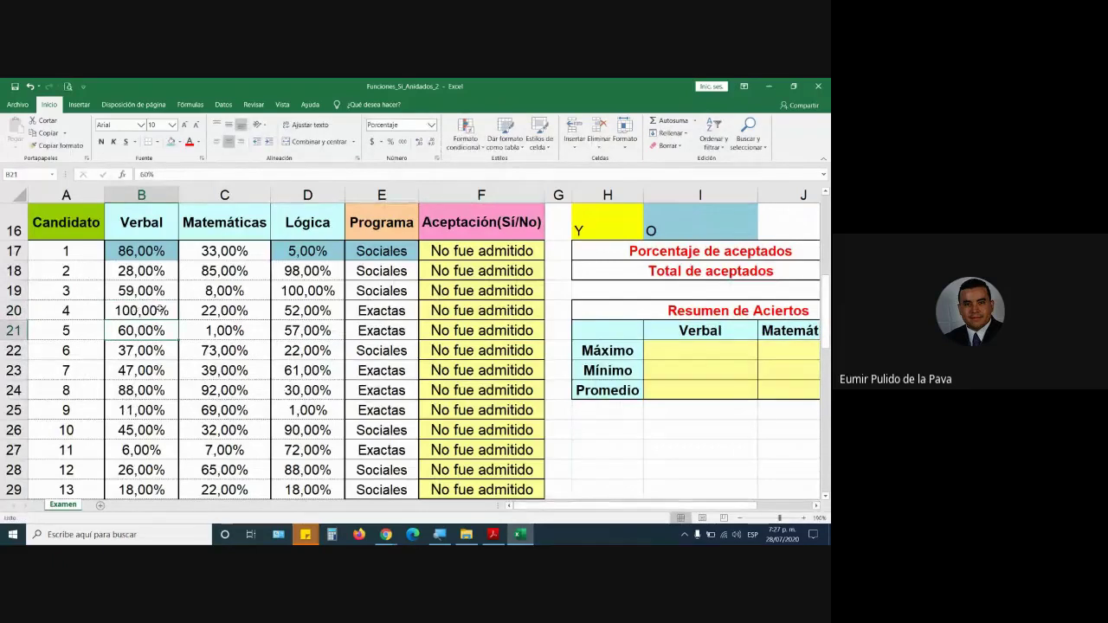
key("Up")
key("Right")
key("Right")
key("Right")
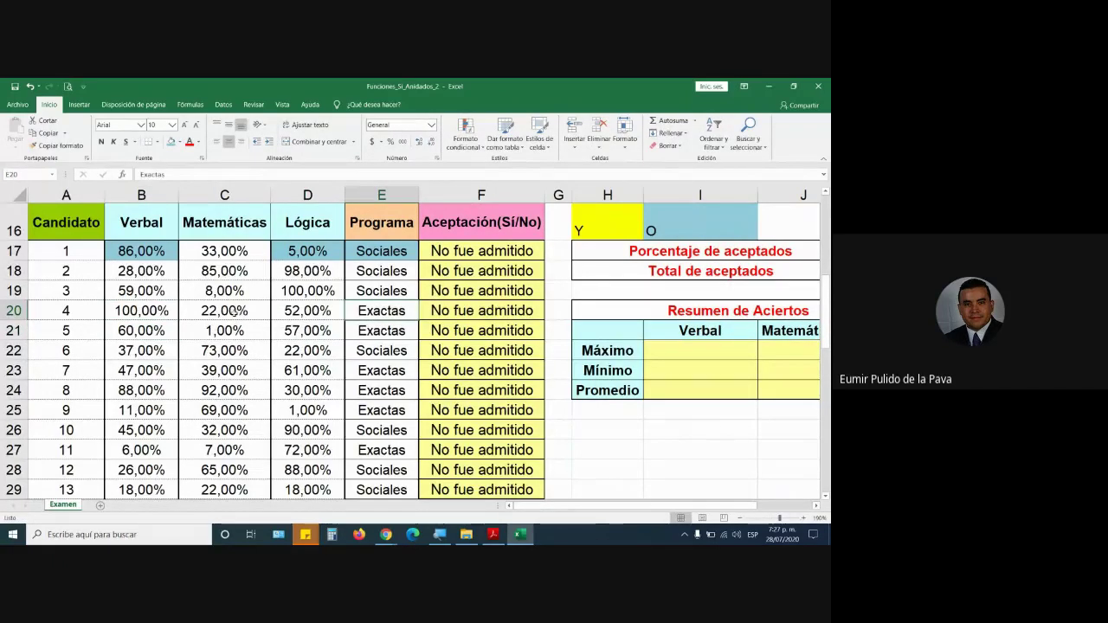
Step: Change candidate 4's Matemáticas to 82% and Lógica to 92%
left_click(238, 313, "shift")
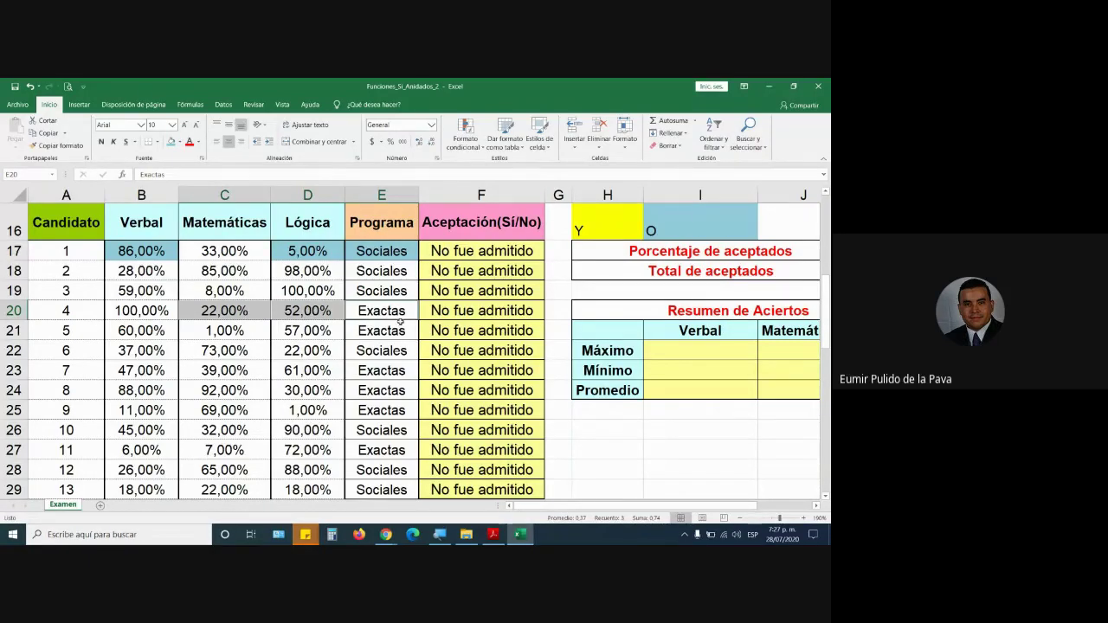
left_click(224, 310)
type("82")
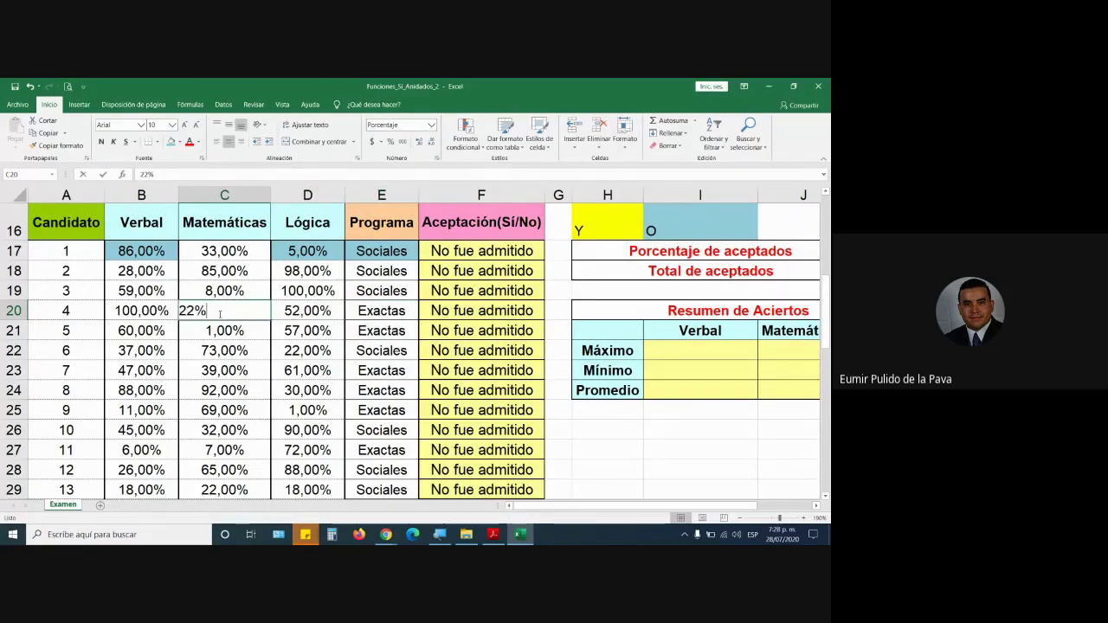
key("Tab")
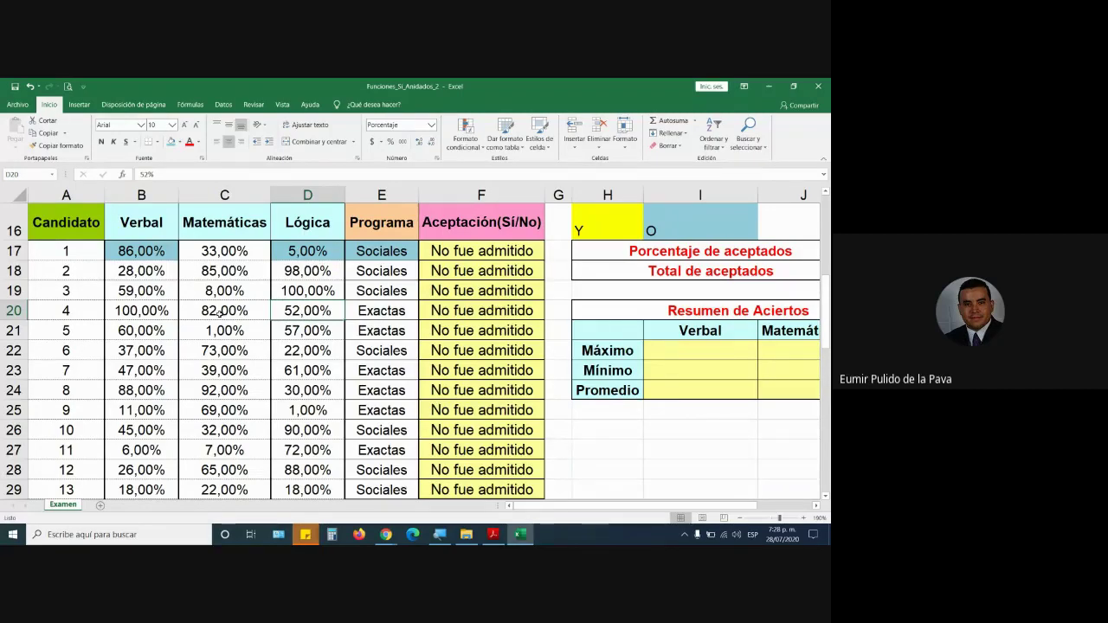
type("92")
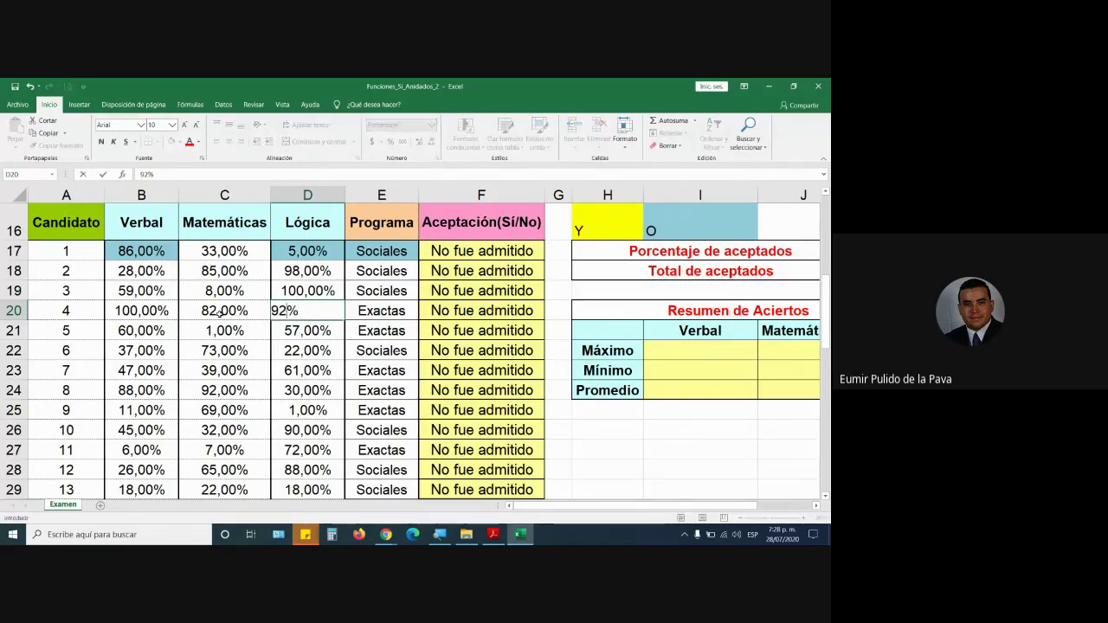
key("Return")
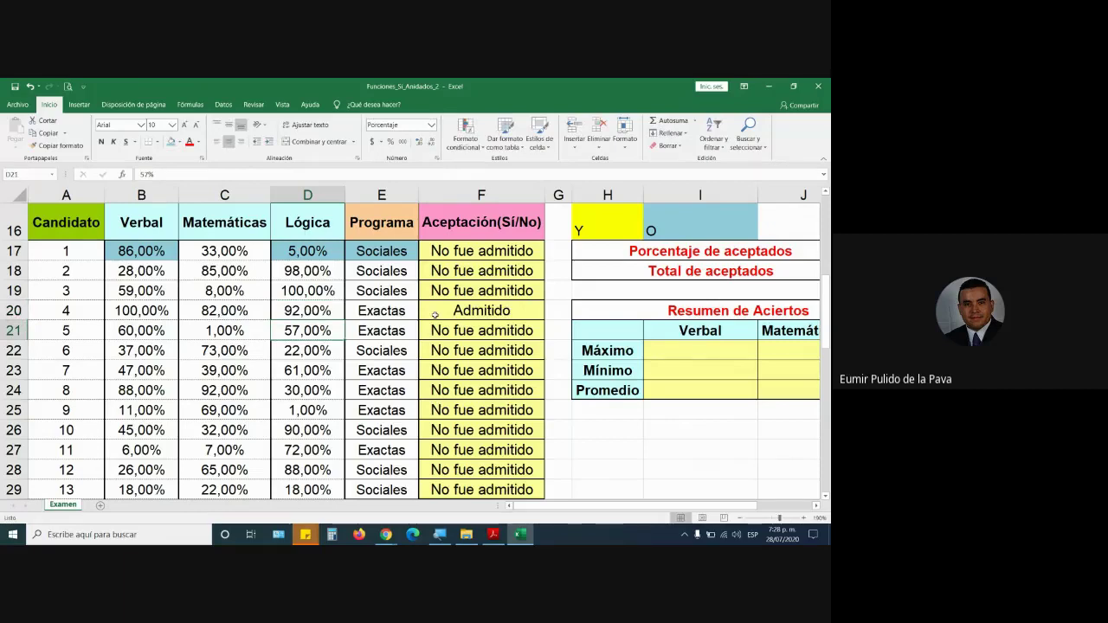
left_click_drag(436, 315, 232, 313)
left_click(230, 314)
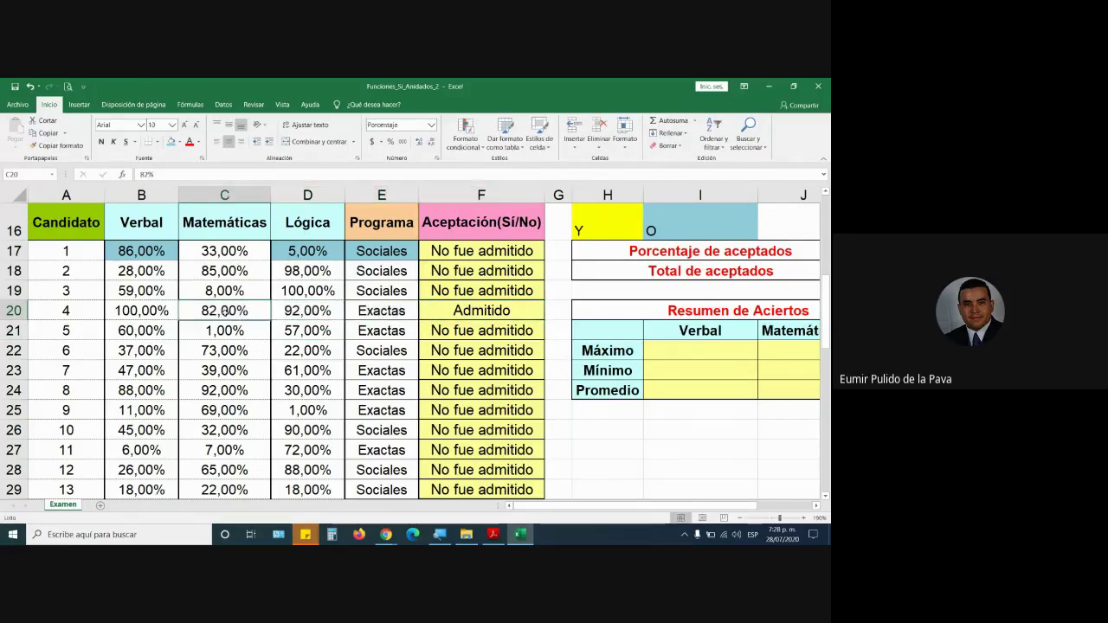
left_click(306, 313)
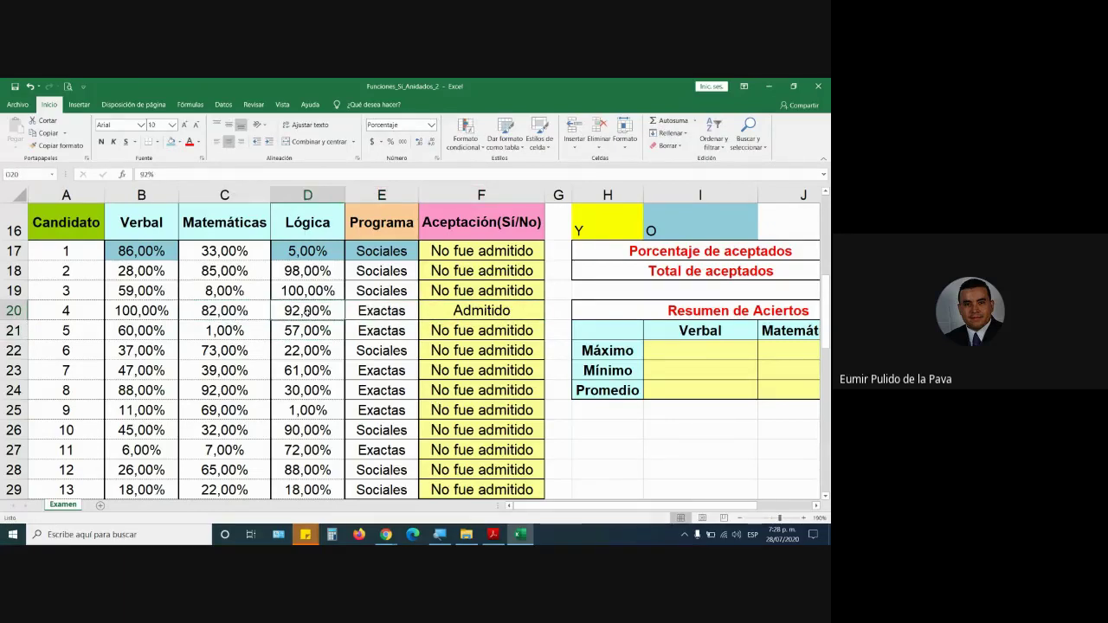
Step: Change candidate 4's Programa to Artes and compare with other candidates' programmes
left_click(382, 311)
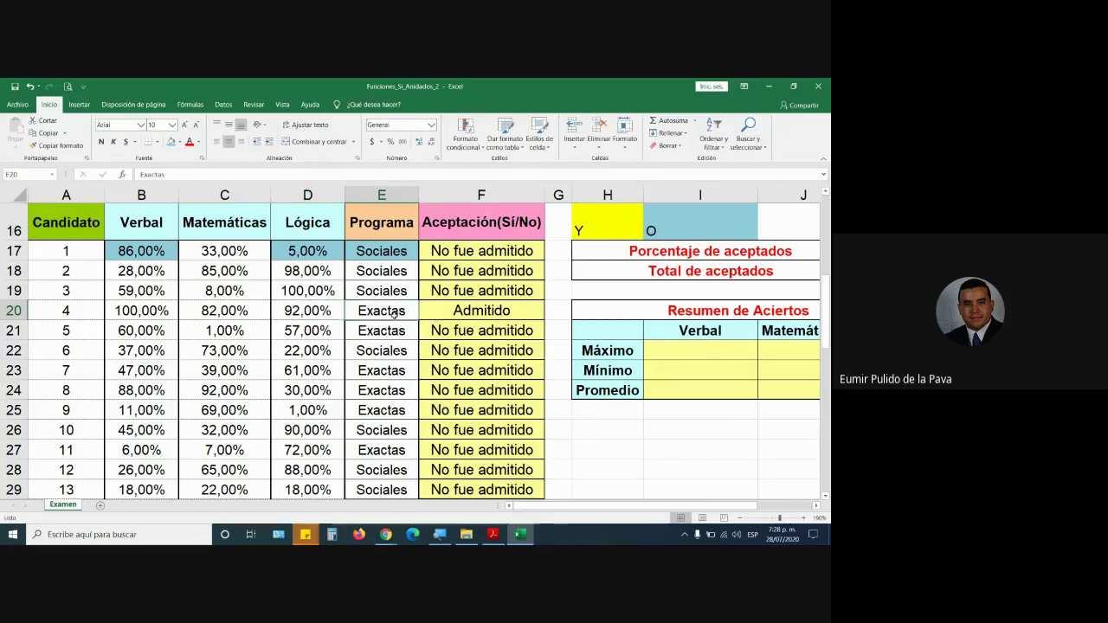
type("Artes")
key("Return")
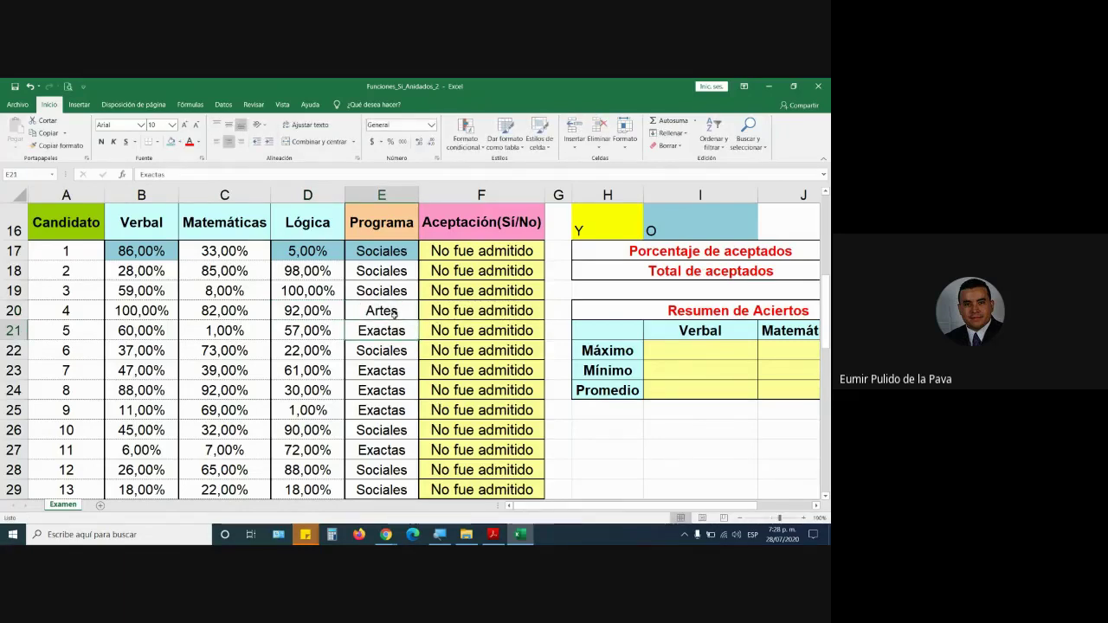
left_click_drag(141, 310, 307, 310)
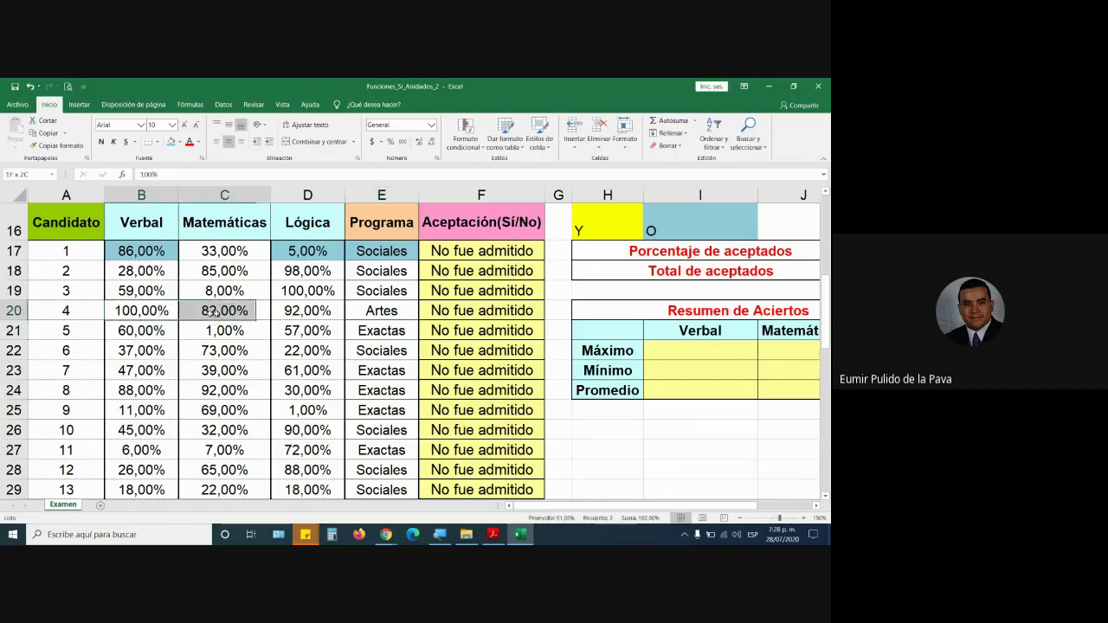
left_click(380, 313)
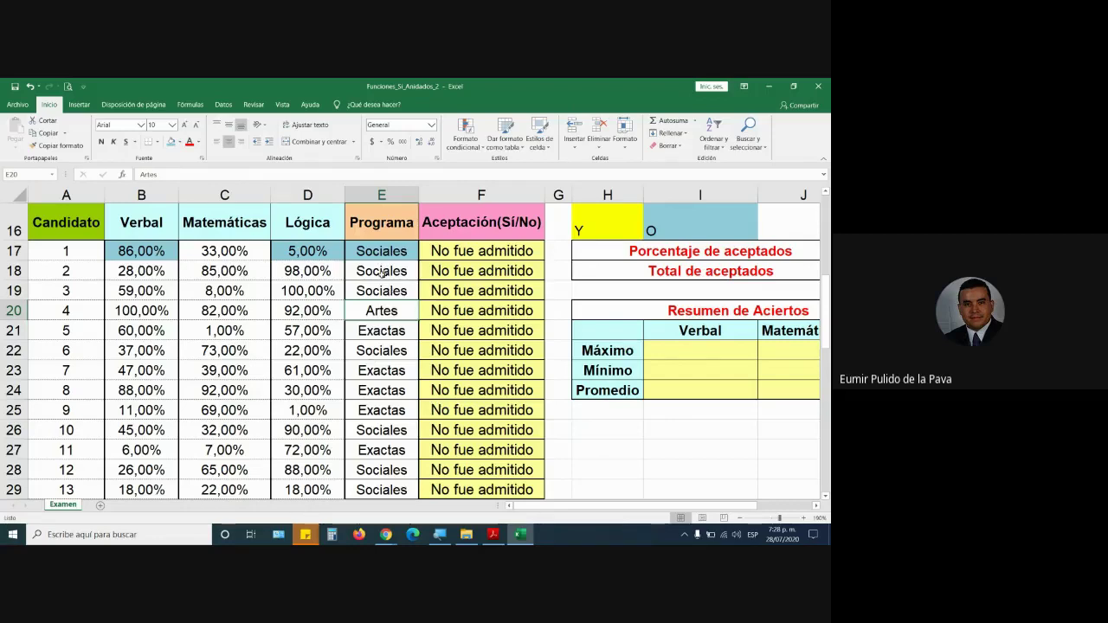
left_click(382, 272)
left_click(383, 331)
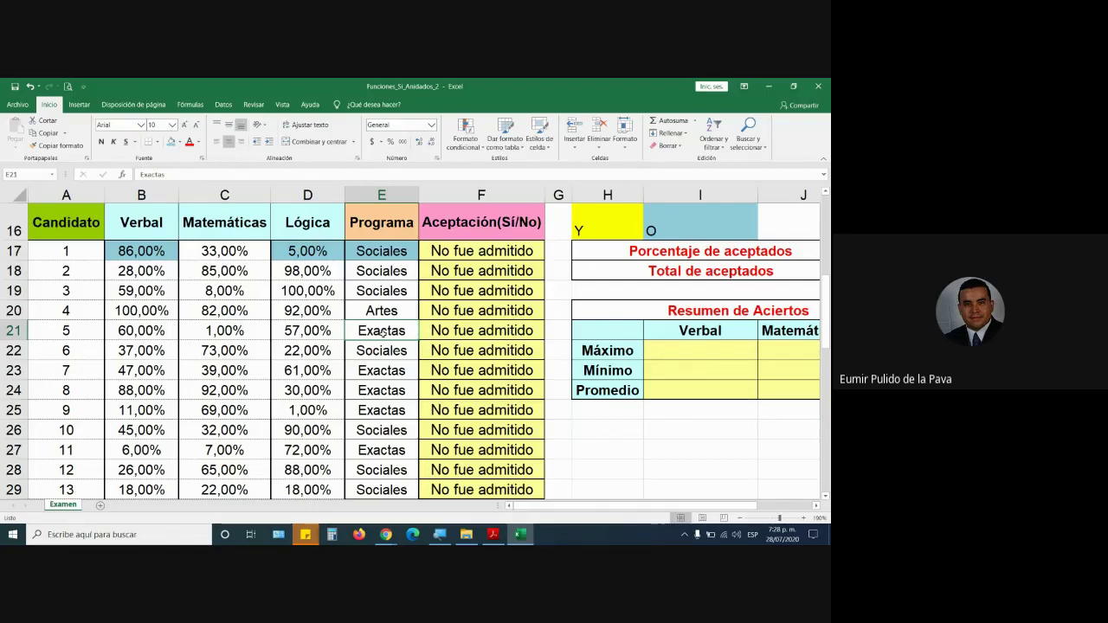
left_click(382, 310)
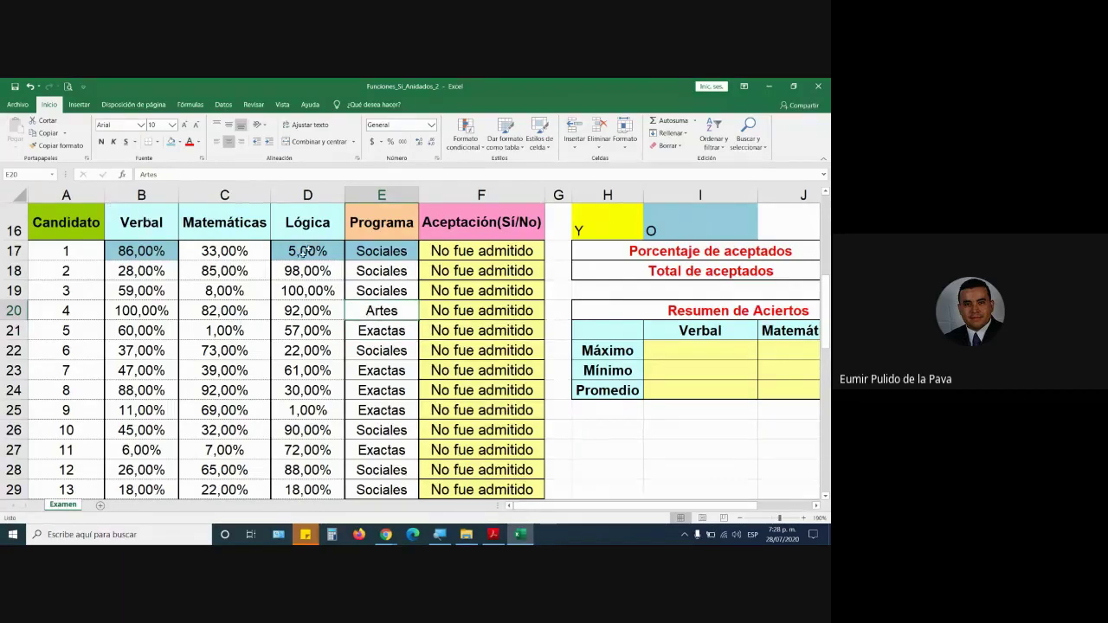
Step: Inspect candidate 4's acceptance formula in F20 without changing it
left_click(475, 313)
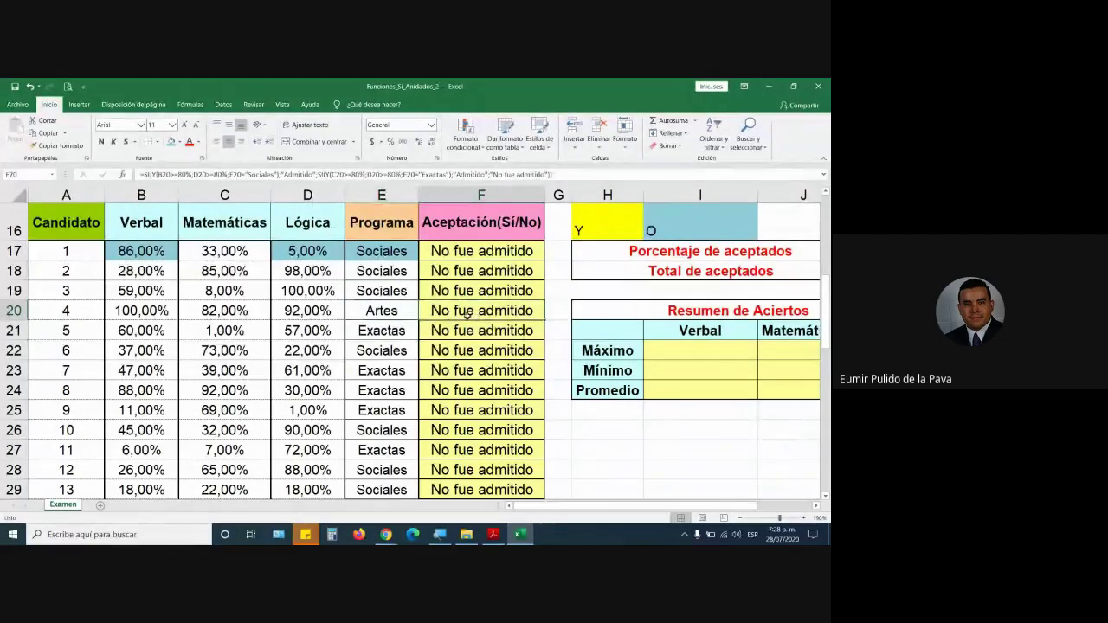
double_click(449, 311)
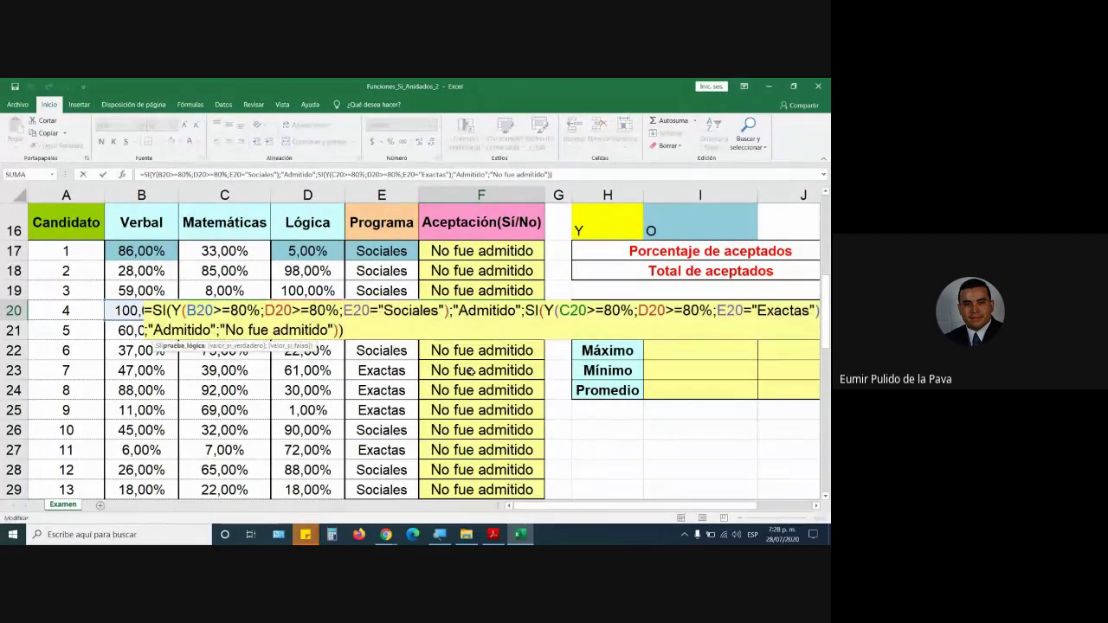
left_click_drag(171, 310, 449, 310)
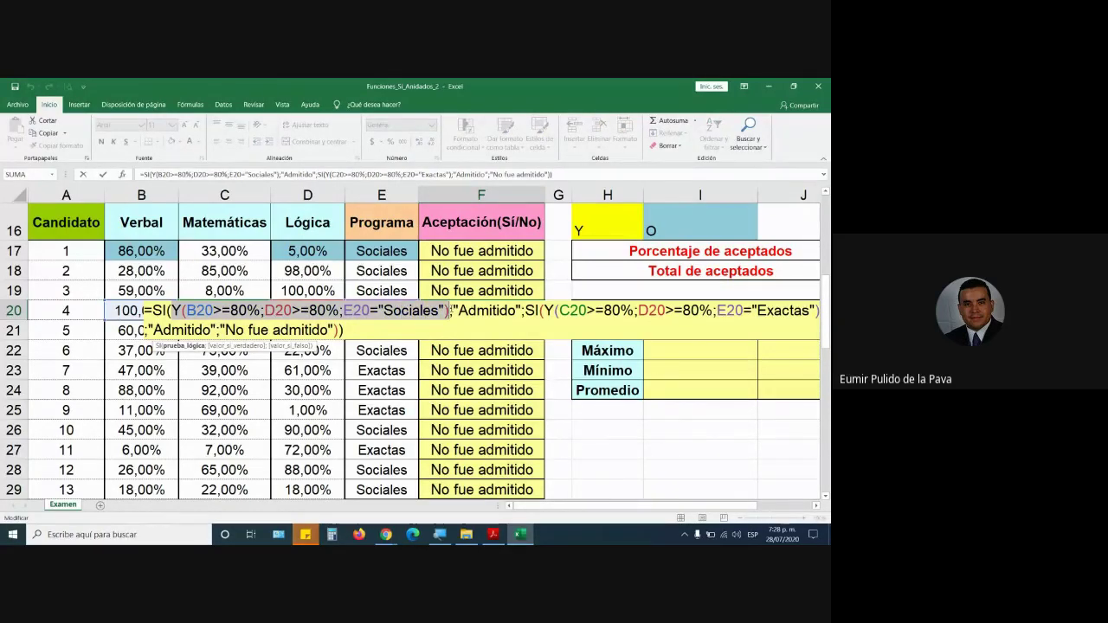
key("Escape")
Step: Replace both Y functions with O in F17's formula
left_click(481, 250)
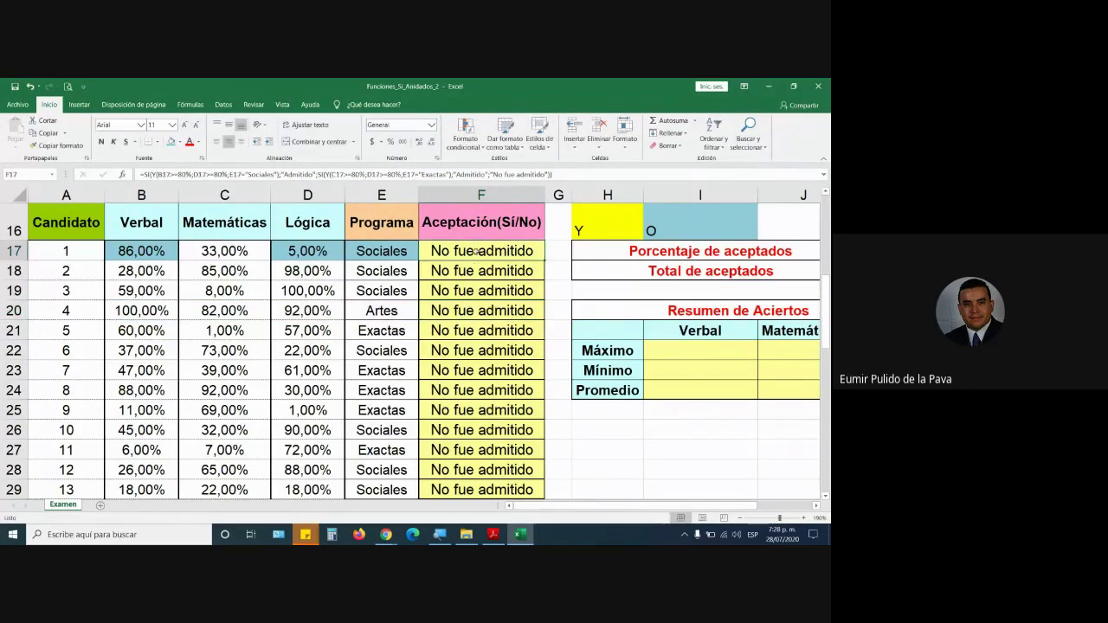
key("F2")
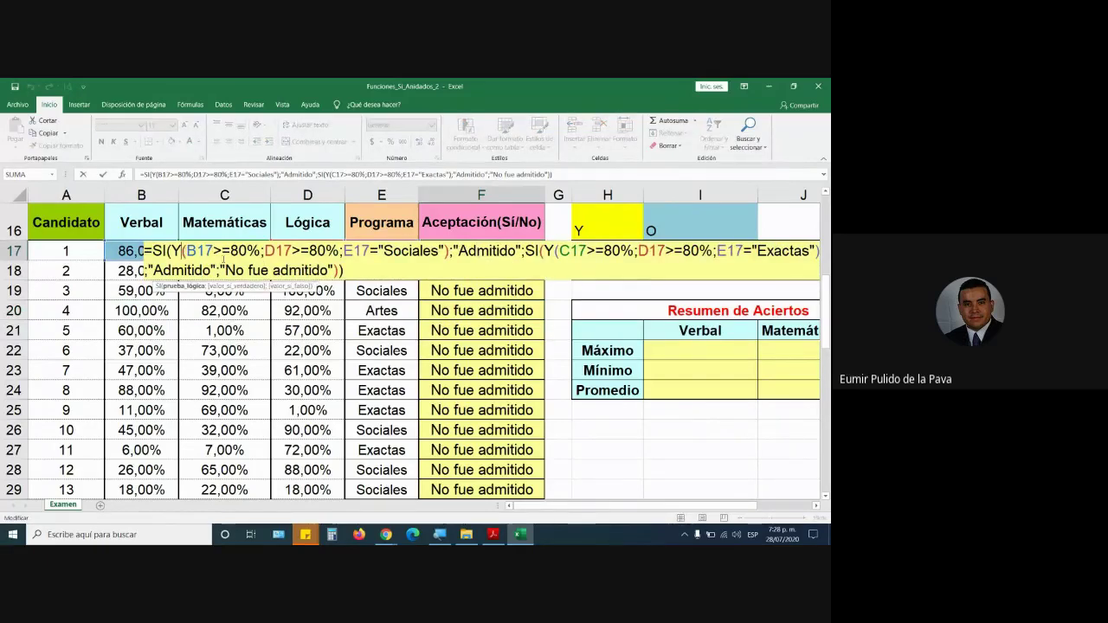
key("BackSpace")
type("o")
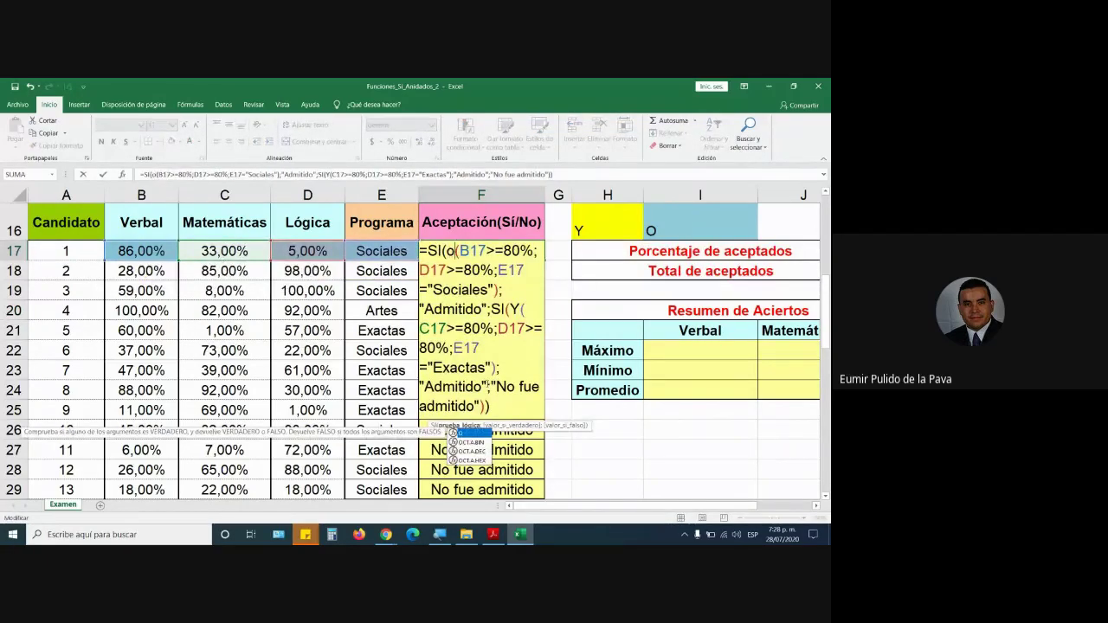
left_click(521, 309)
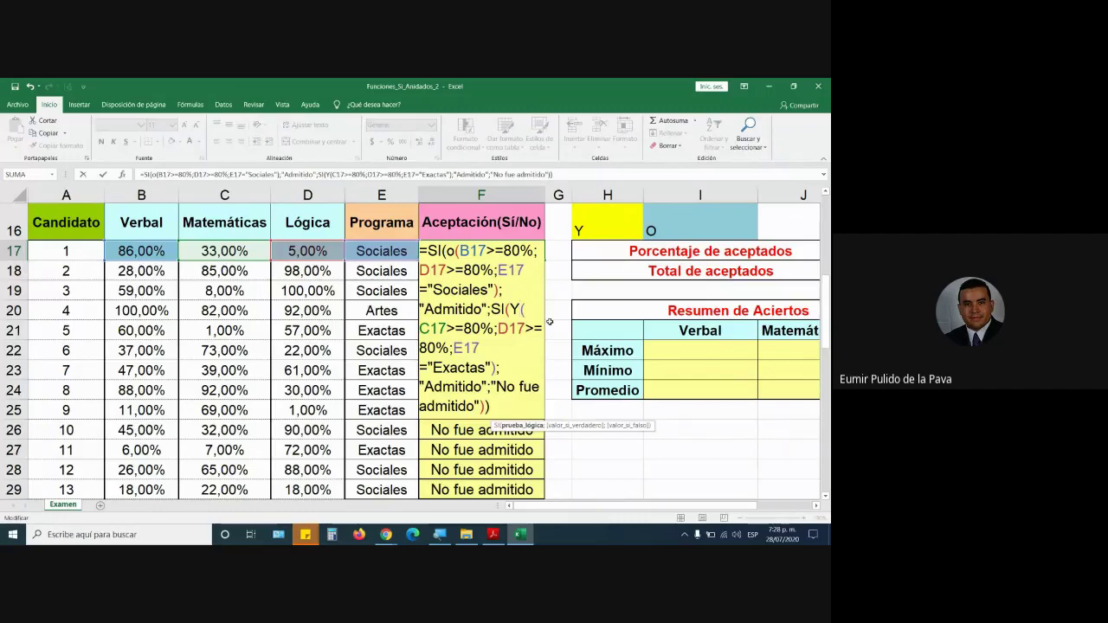
key("BackSpace")
type("o")
key("ctrl+Return")
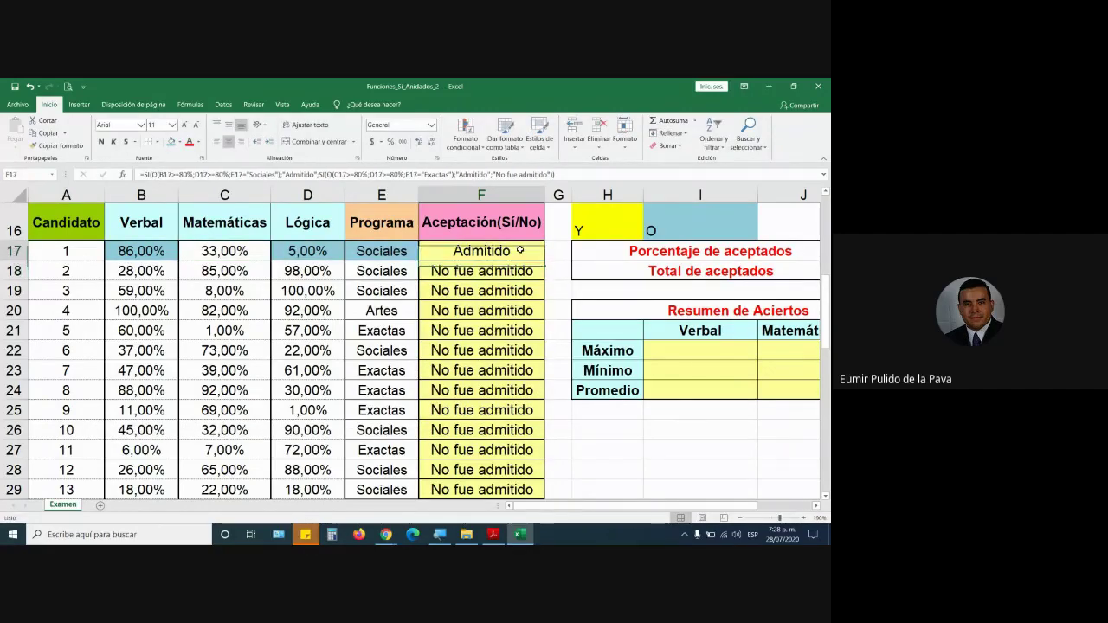
Step: Fill the O-based formula down to F56 and review the results
left_click_drag(545, 266, 555, 458)
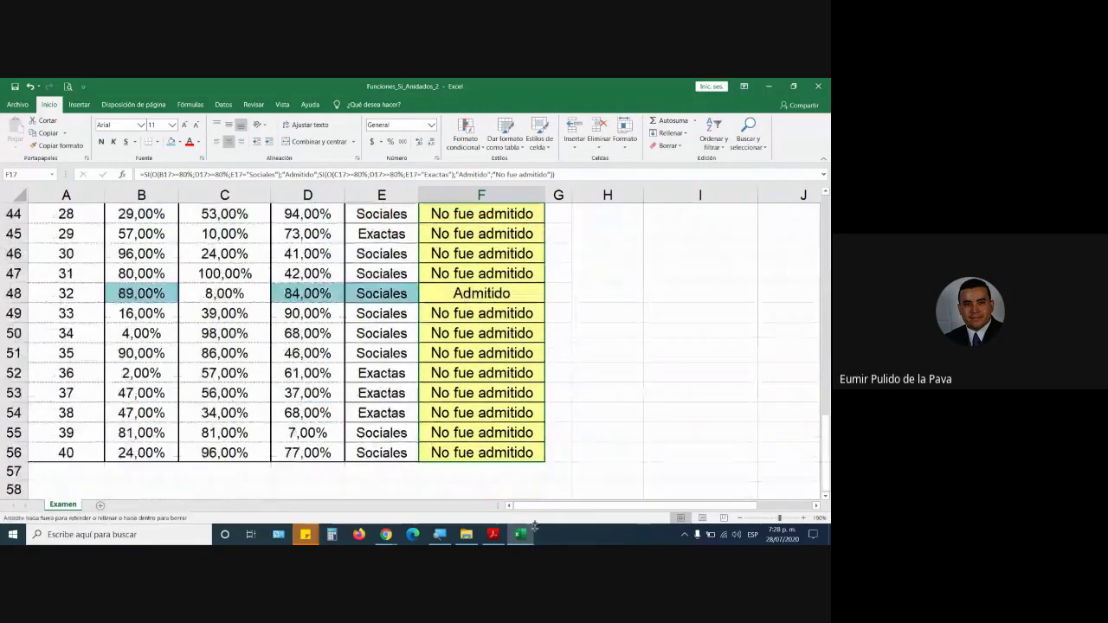
scroll(586, 423, "up", 6)
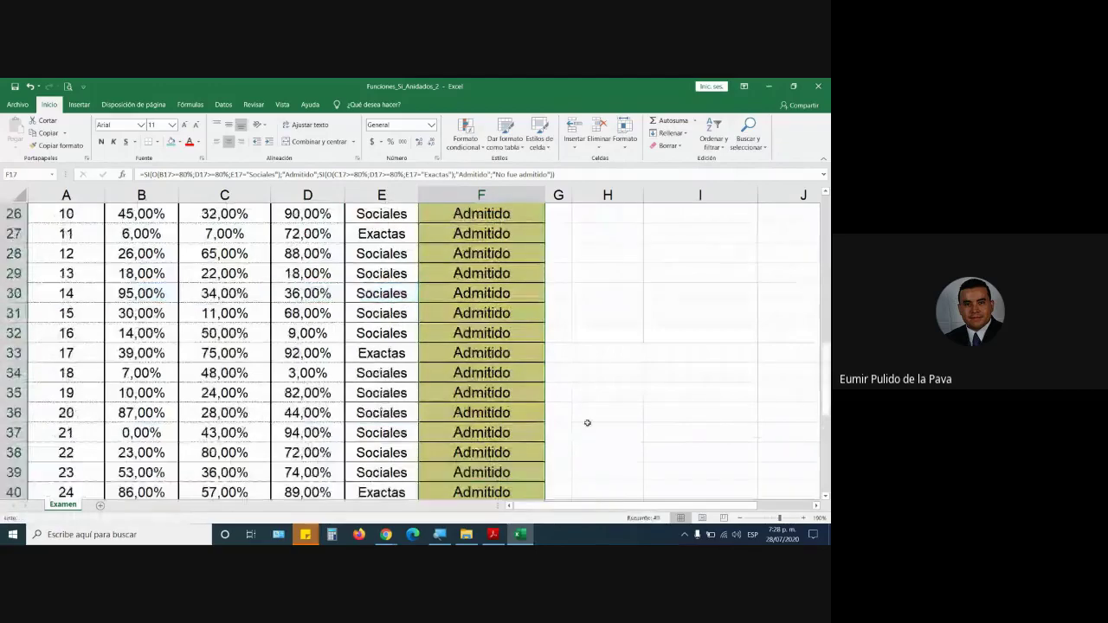
scroll(588, 423, "up", 8)
scroll(588, 423, "down", 5)
scroll(588, 423, "down", 1)
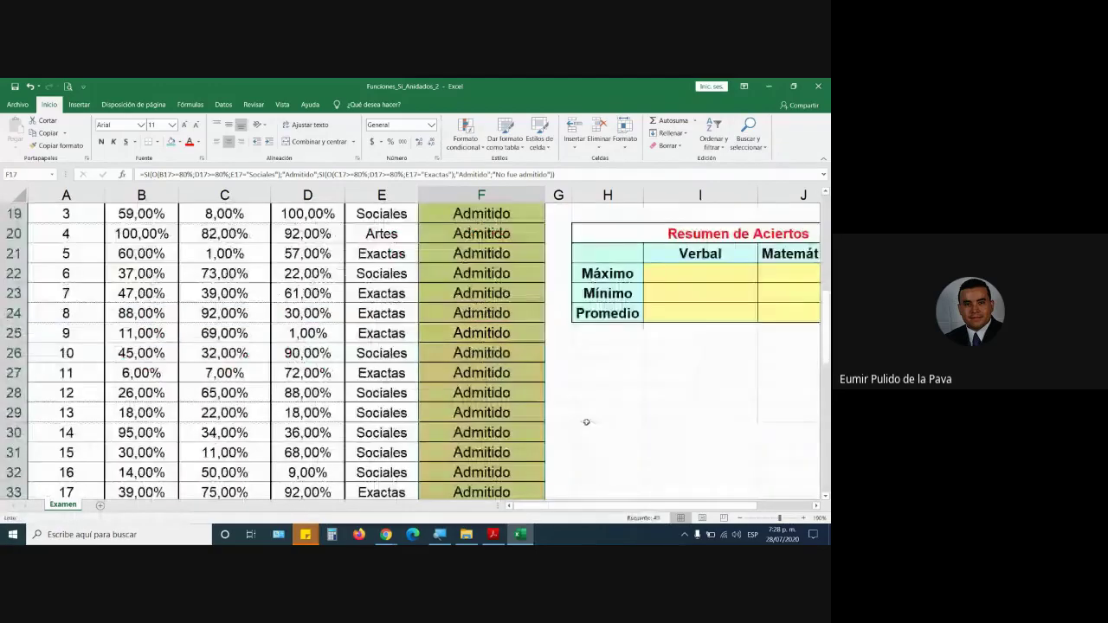
left_click(405, 235)
scroll(425, 252, "up", 3)
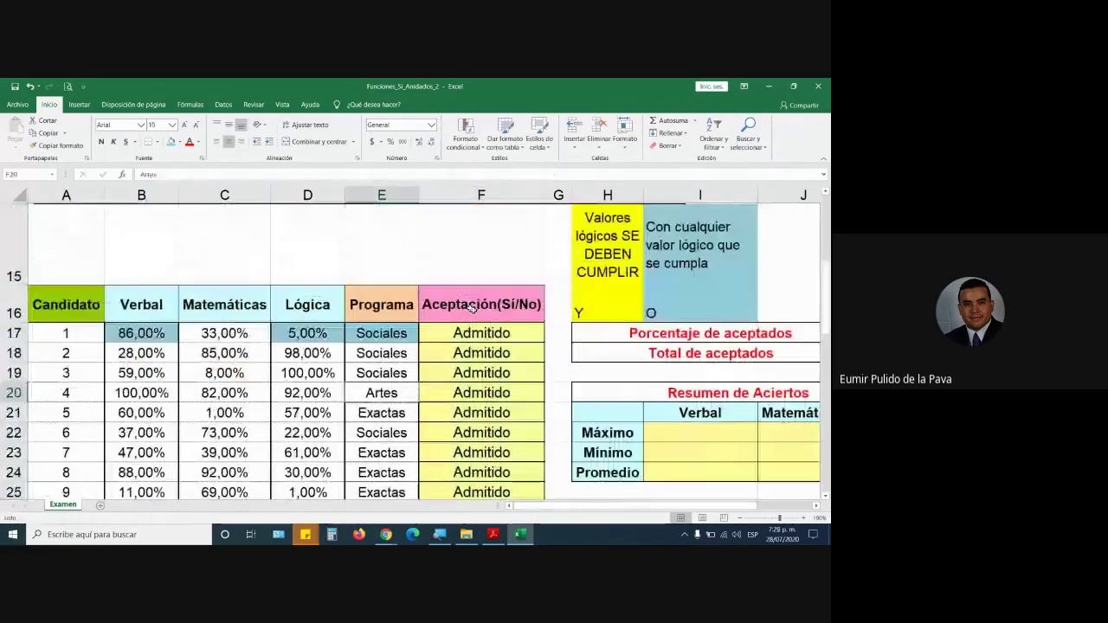
double_click(431, 396)
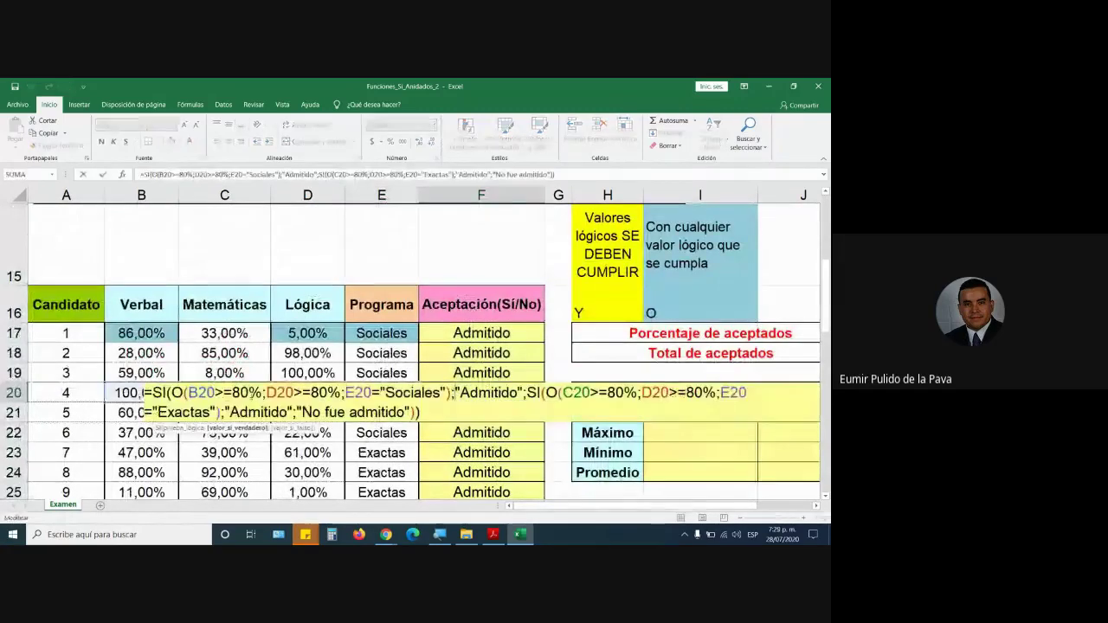
key("Escape")
left_click(130, 394)
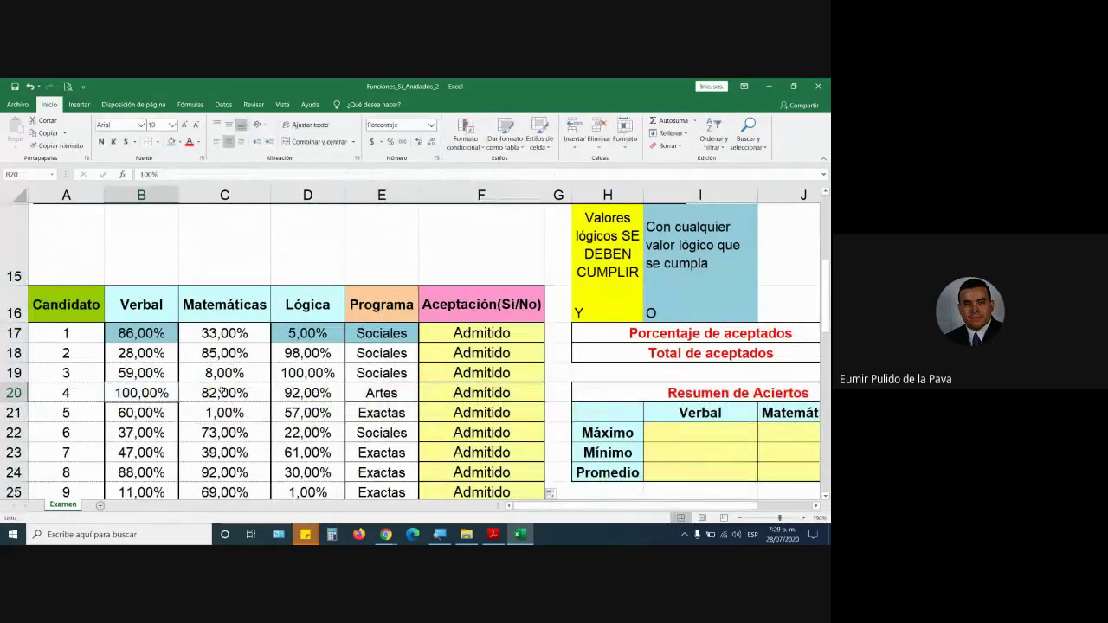
key("Right")
key("Right")
left_click(154, 392)
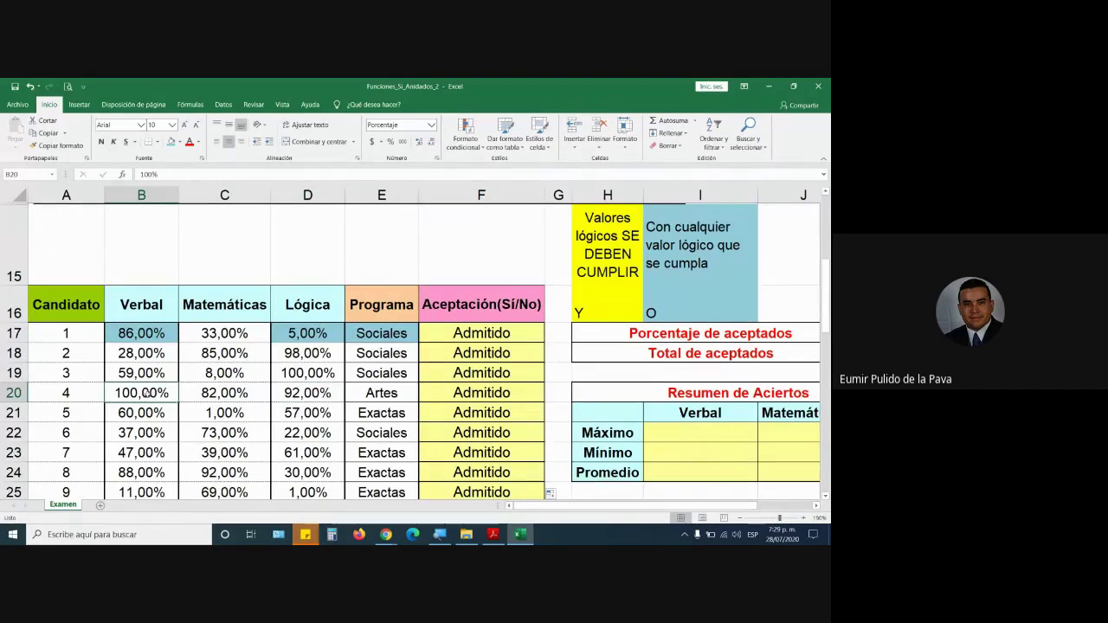
left_click_drag(233, 395, 381, 394)
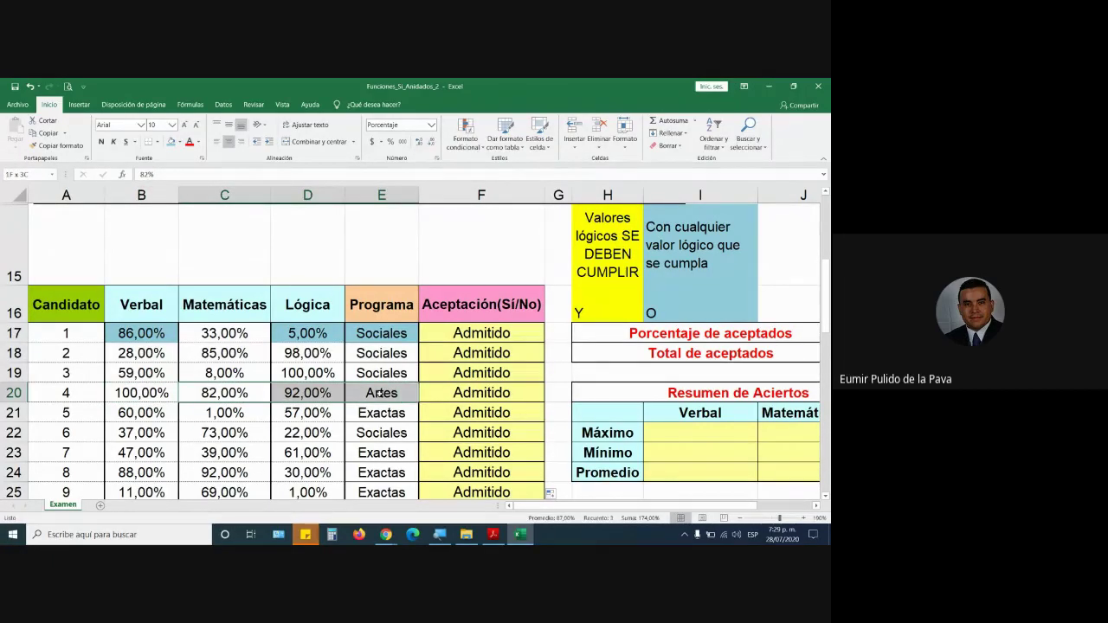
left_click(446, 394)
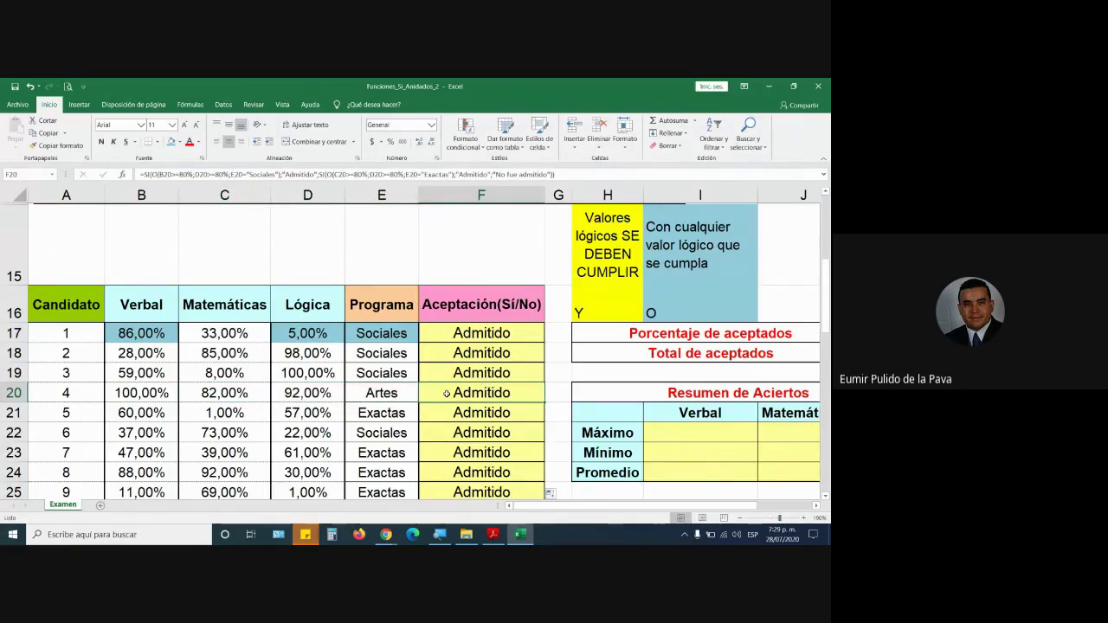
Step: Change the function in F17's formula back to an uppercase Y
double_click(477, 335)
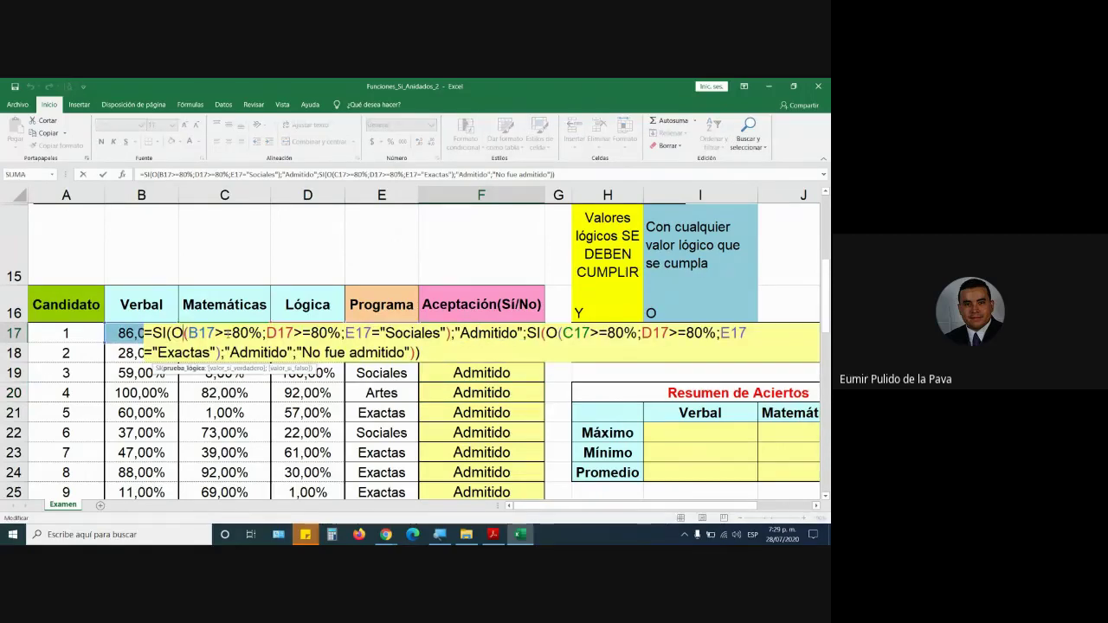
type("y")
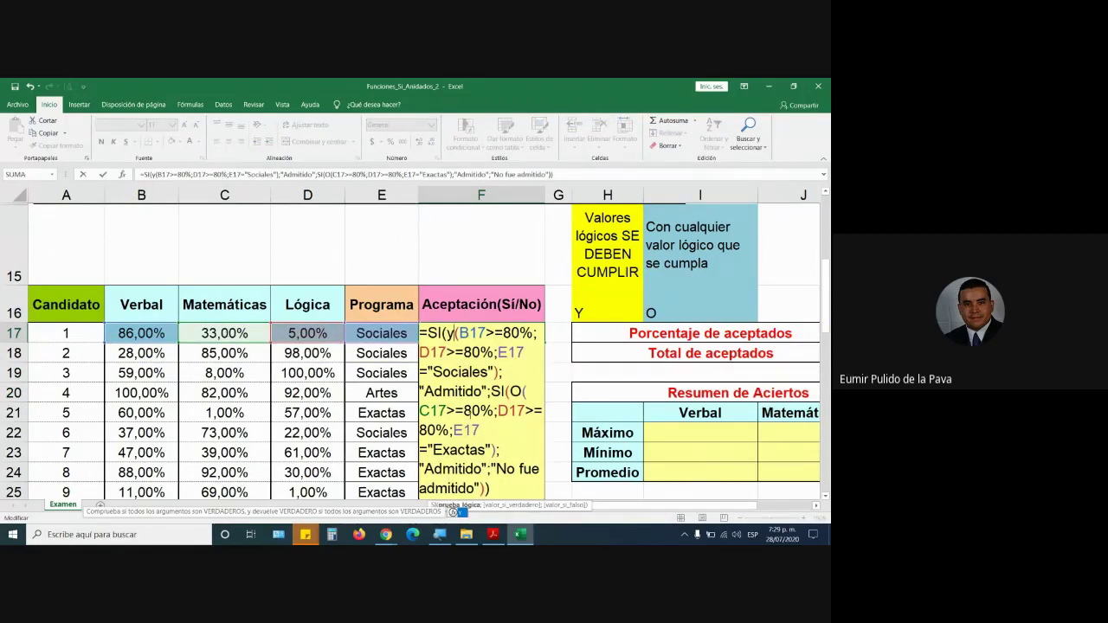
key("BackSpace")
type("Y")
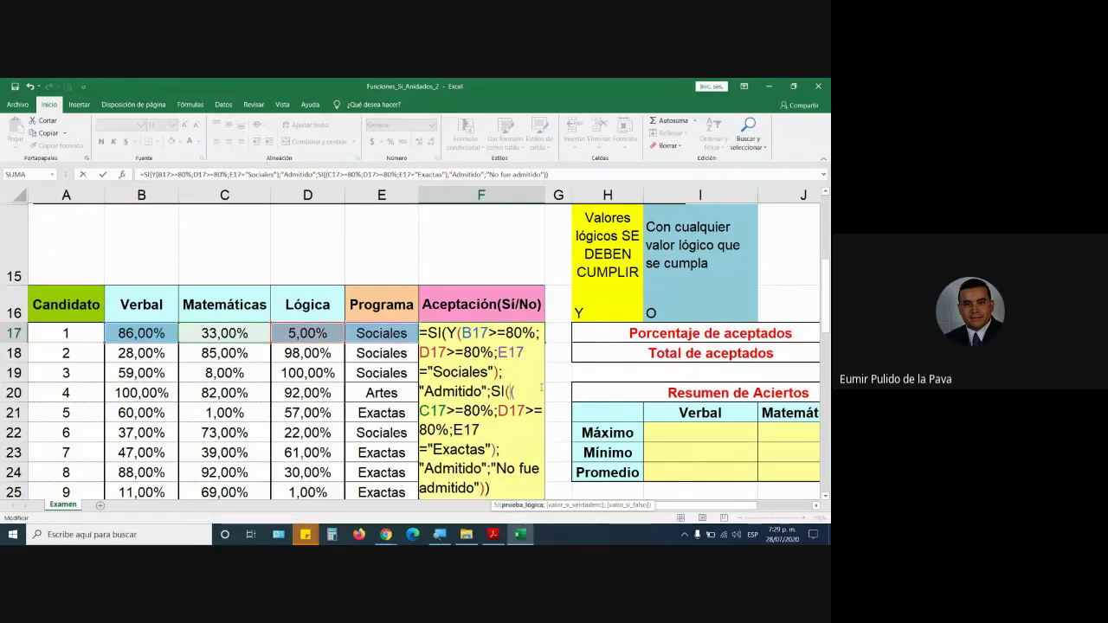
key("Return")
Step: Fill the corrected formula down the Aceptación column and recheck F17
left_click(507, 334)
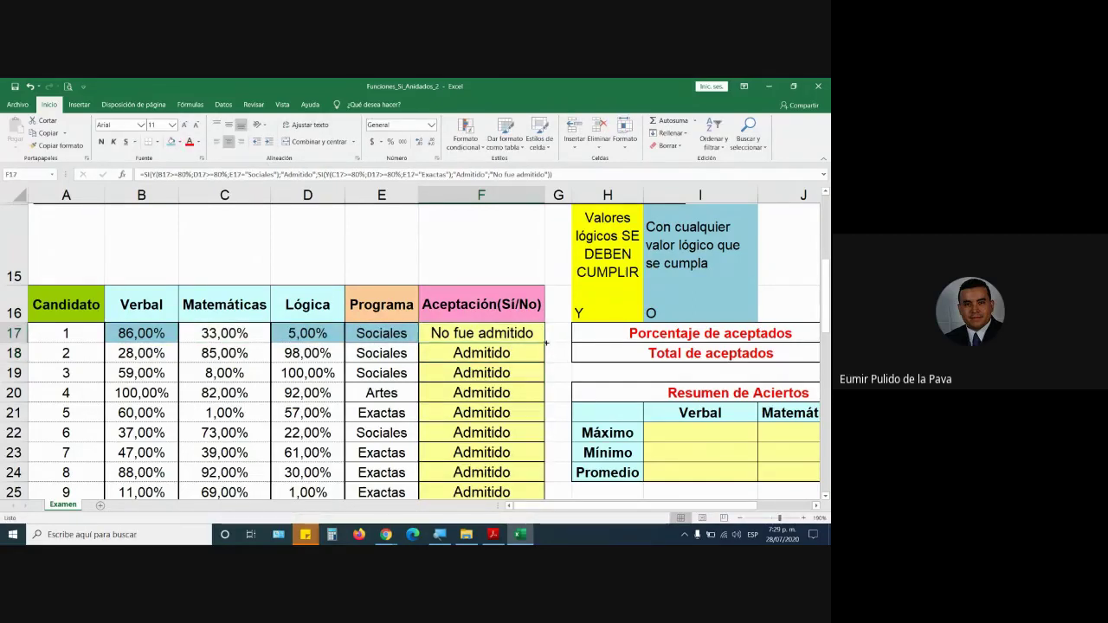
double_click(545, 344)
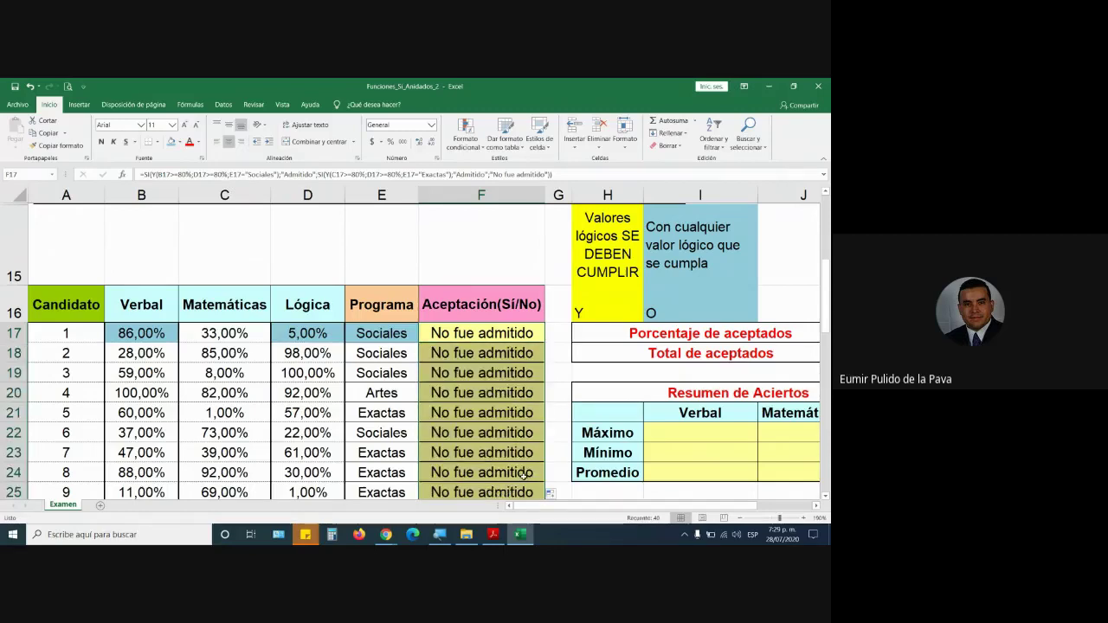
double_click(475, 334)
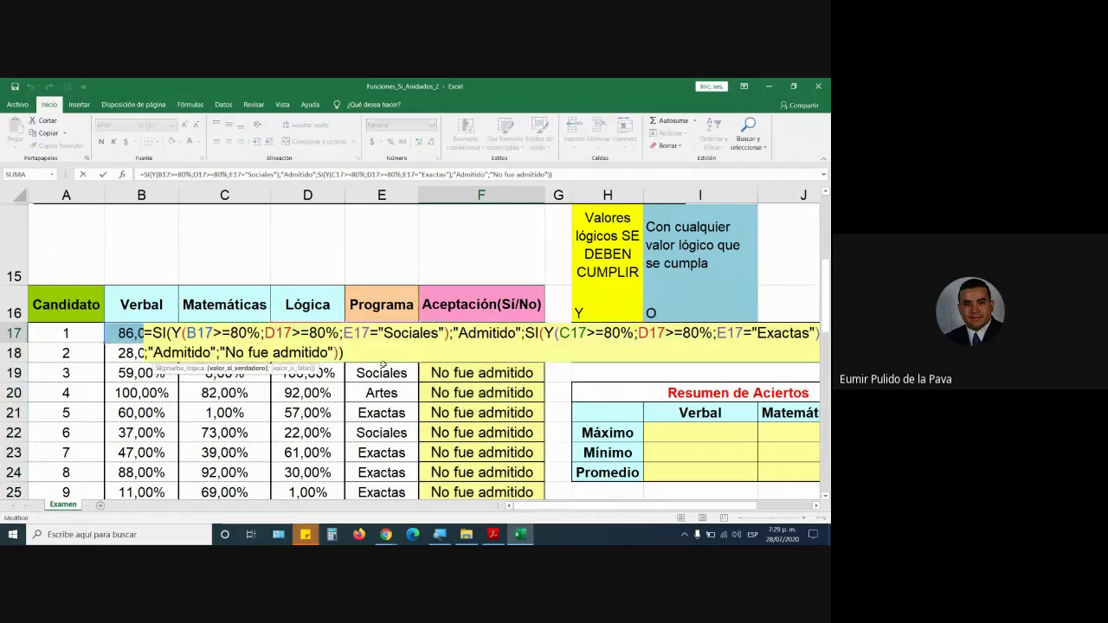
left_click(384, 351)
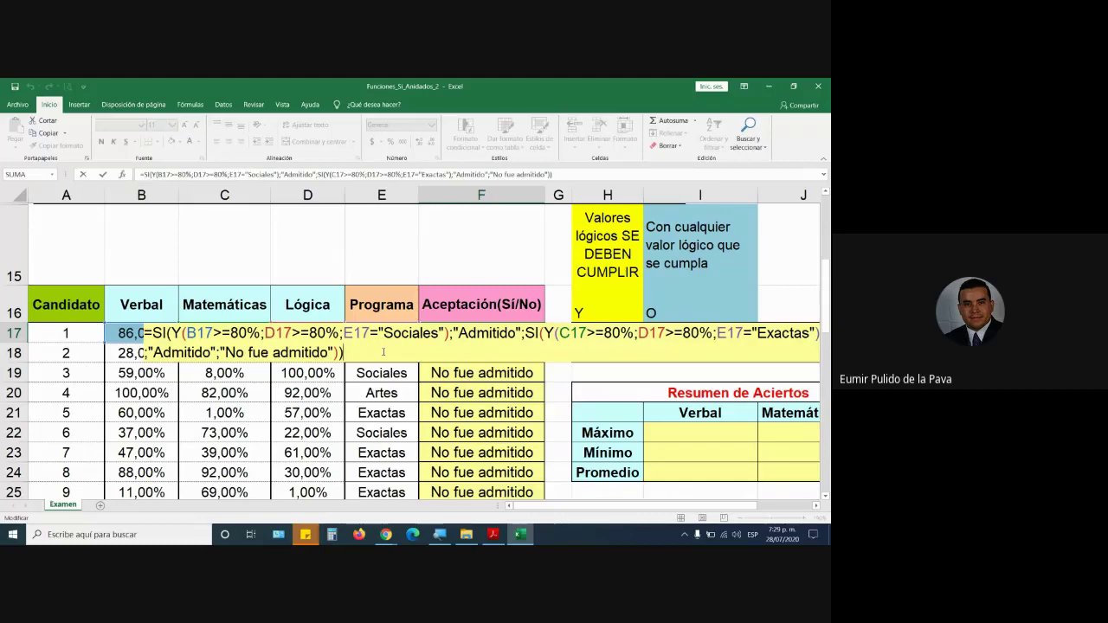
key("Return")
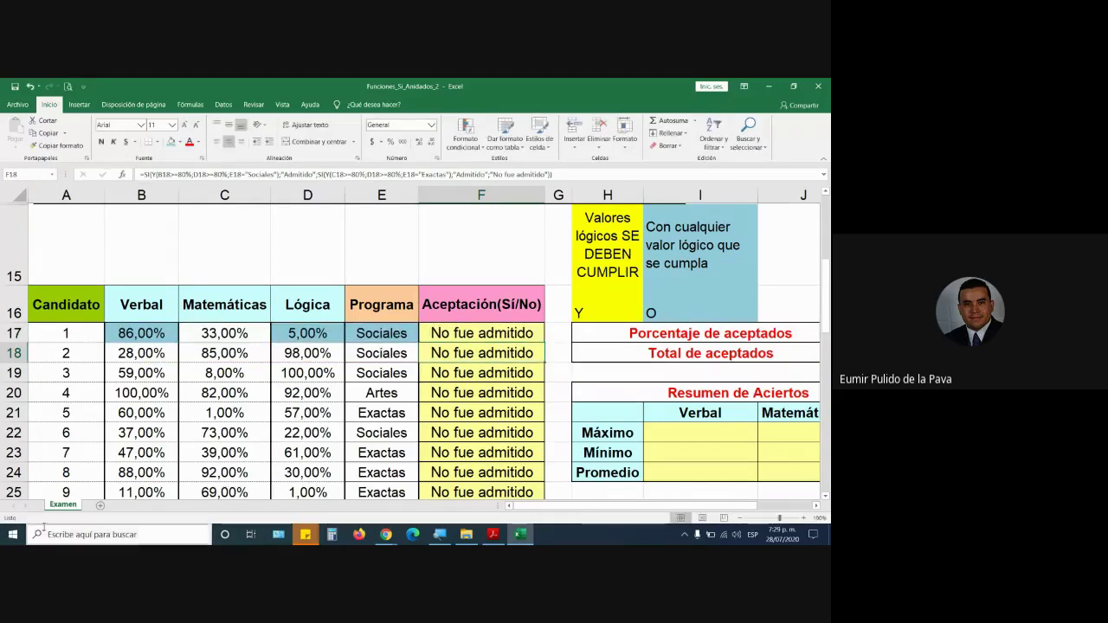
Step: Check the Google Meet call in Chrome, then return to the Excel workbook
mouse_move(386, 534)
left_click(381, 509)
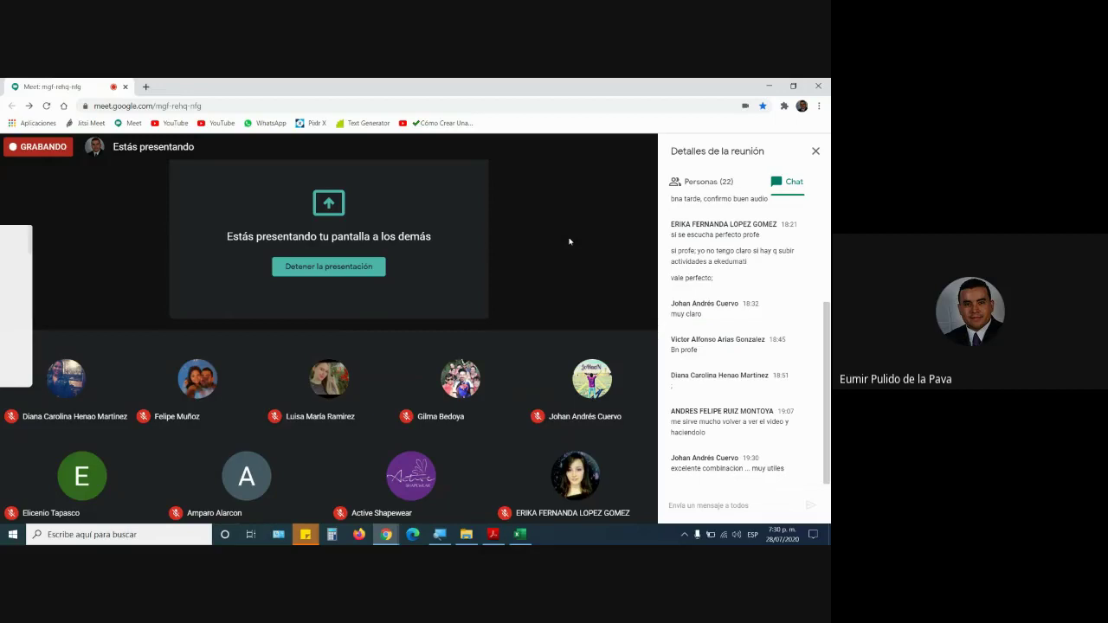
left_click(520, 534)
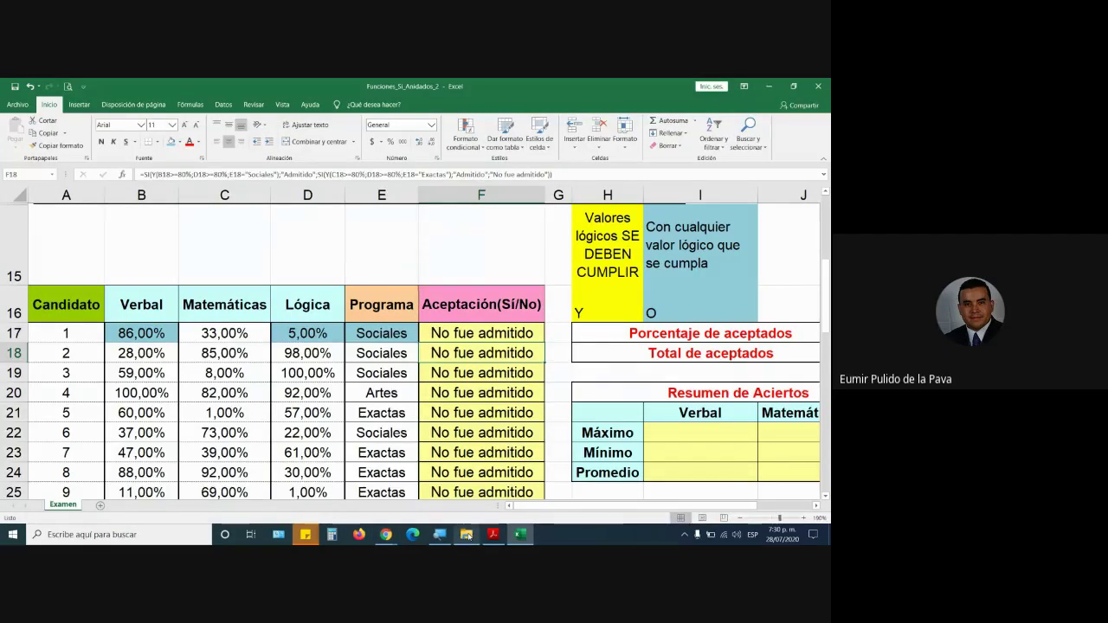
Step: Open the Funciones_Si_Y_O workbook from the MANEJO INTERMEDIO folder
left_click(467, 534)
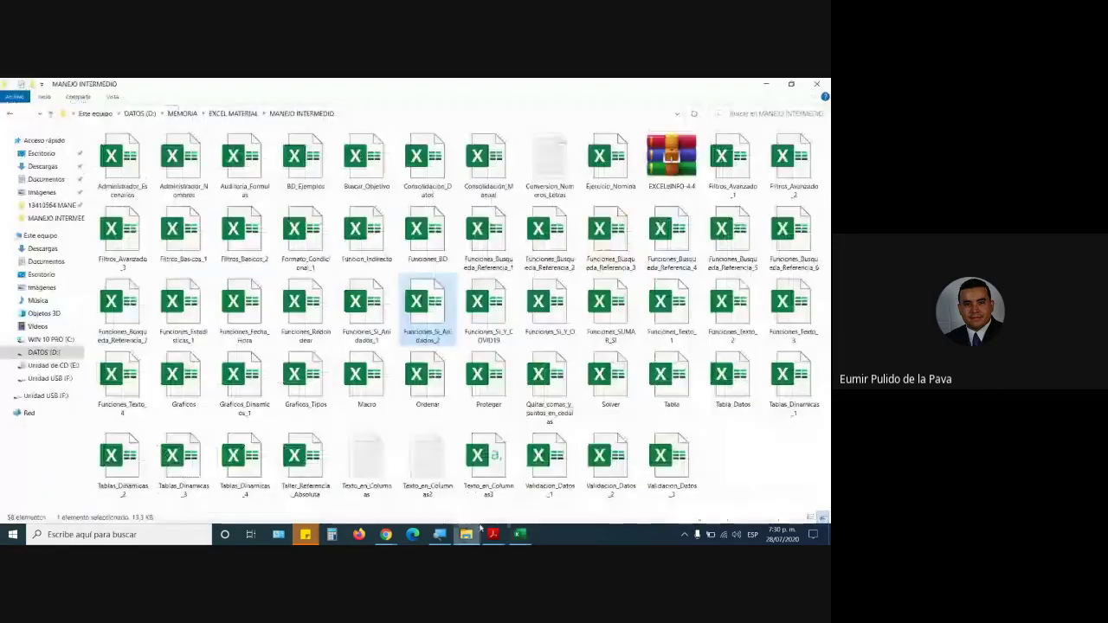
left_click(562, 336)
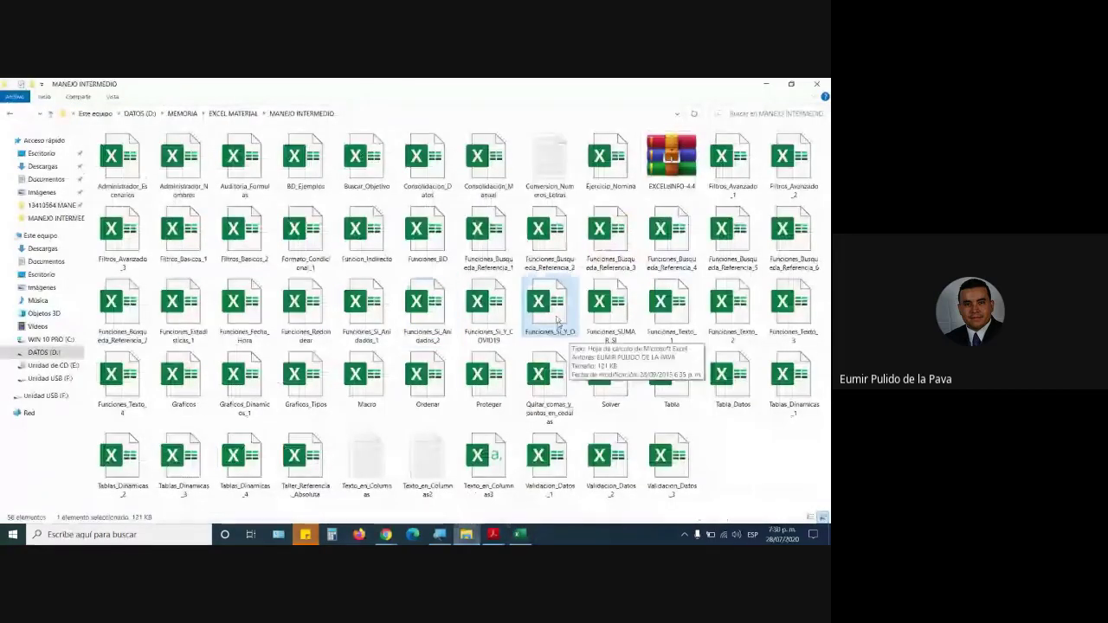
double_click(556, 320)
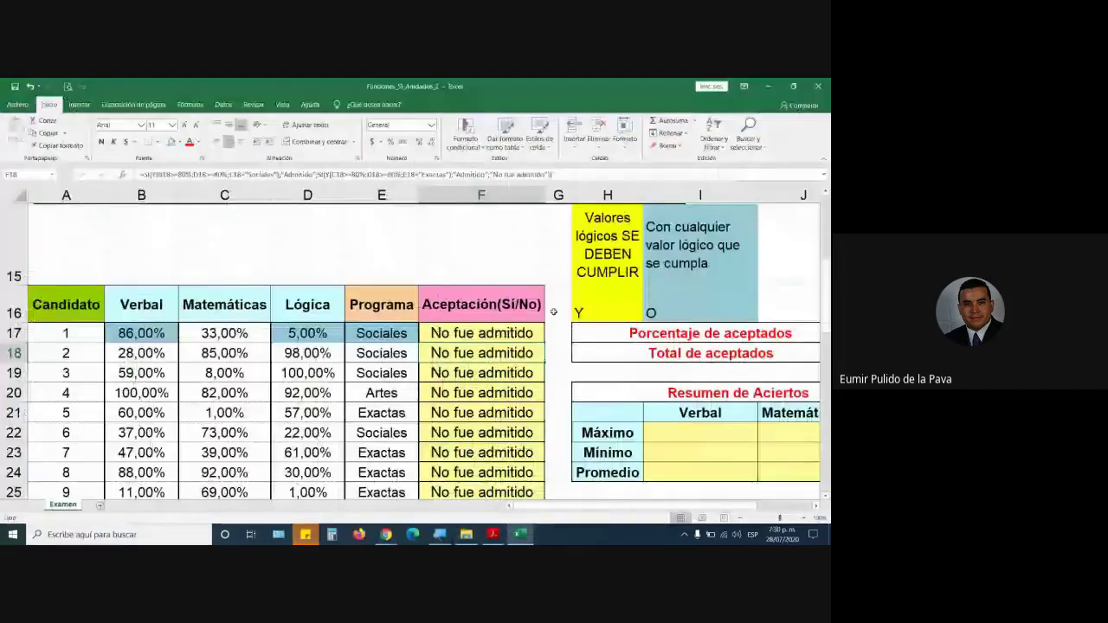
left_click(300, 258)
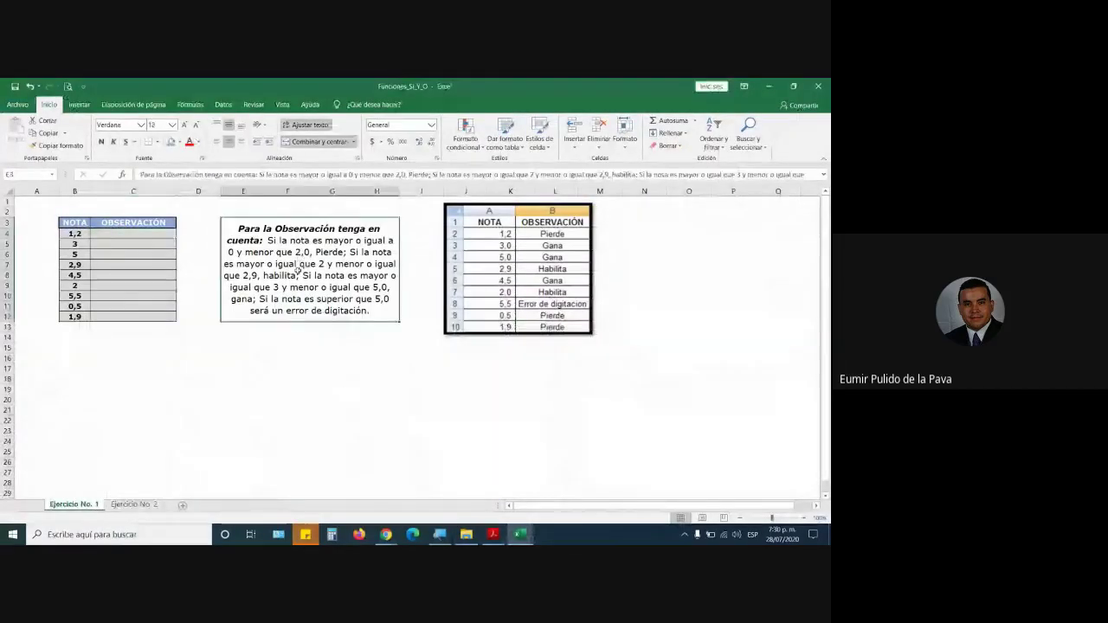
left_click(466, 229)
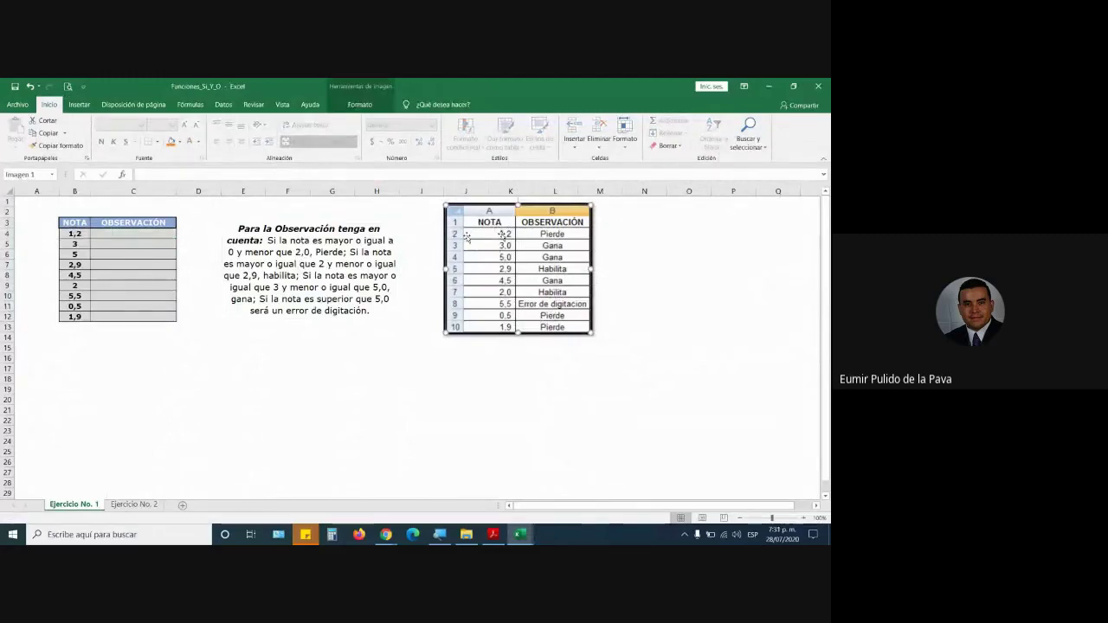
left_click_drag(164, 234, 155, 316)
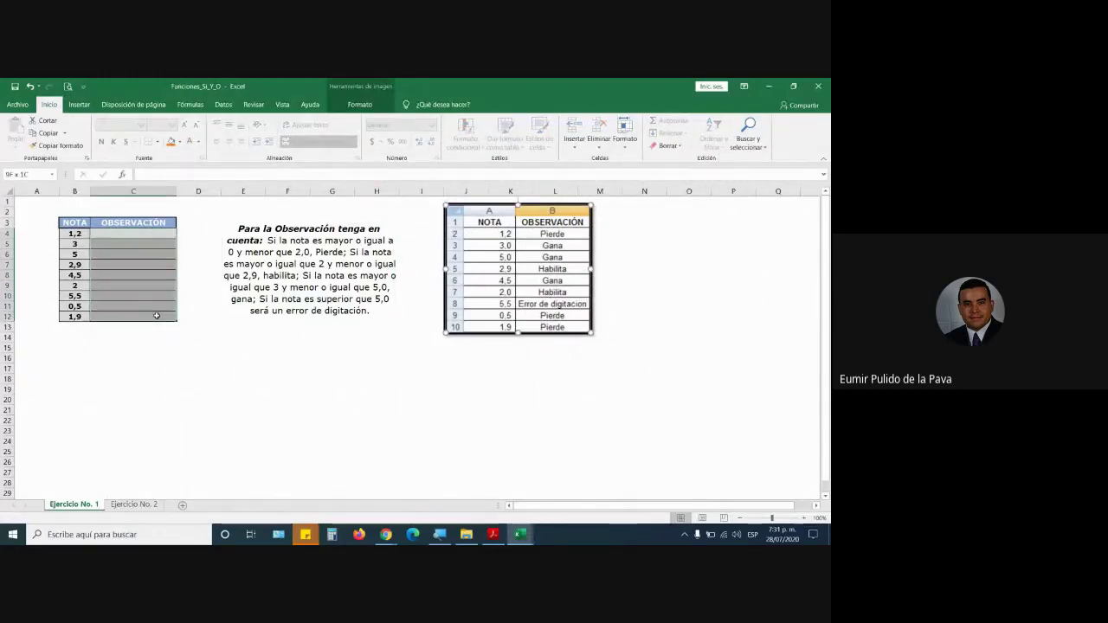
left_click(319, 240)
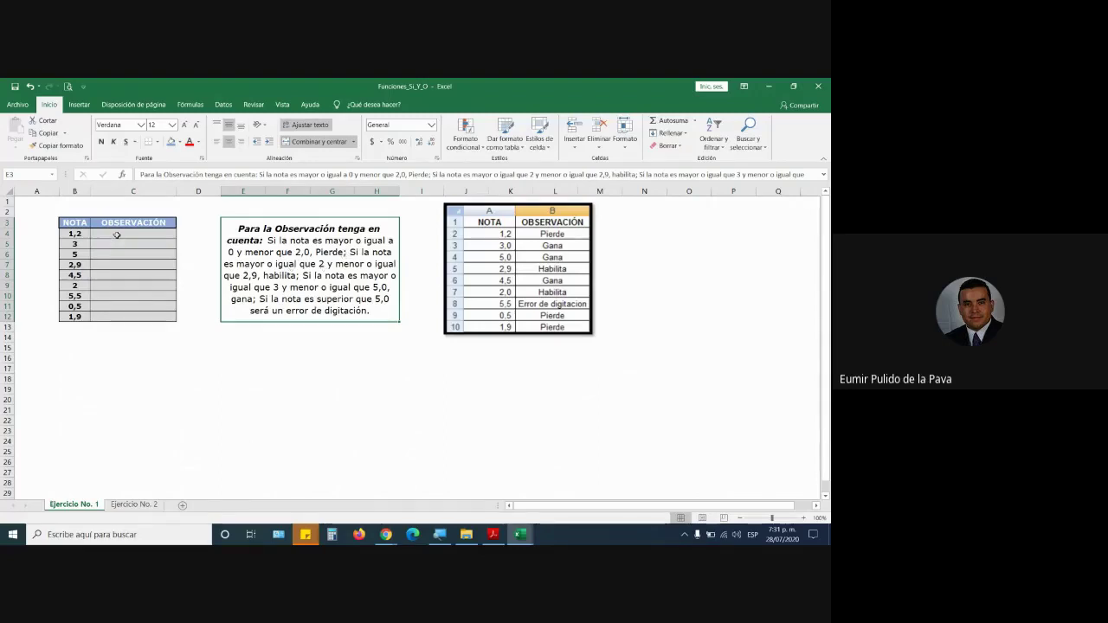
left_click_drag(108, 234, 120, 316)
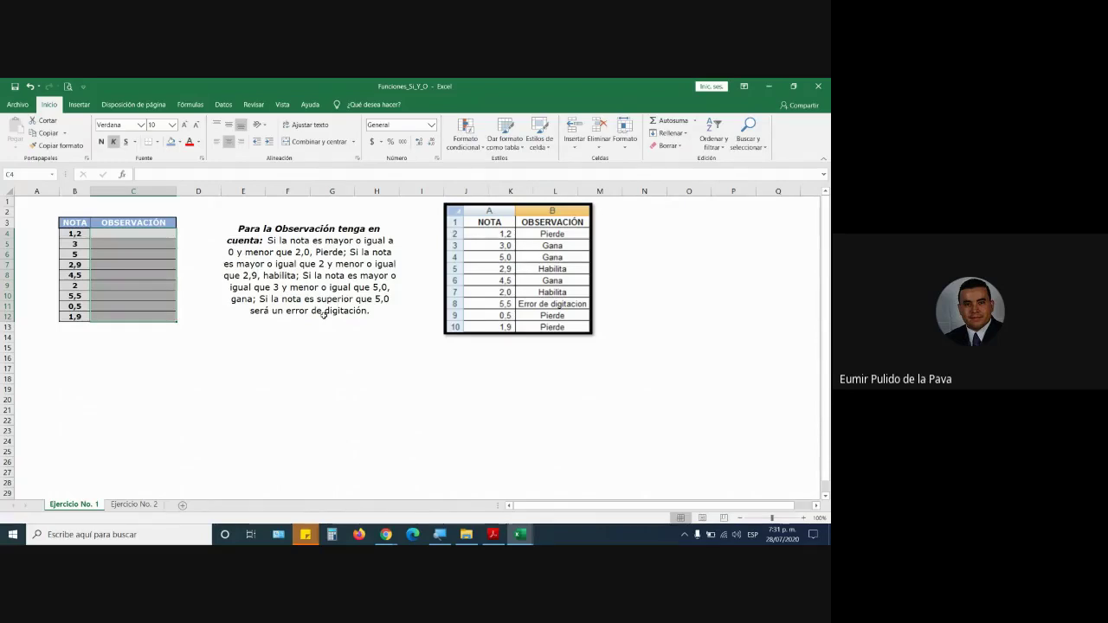
Step: Review the Valor exercise on the Ejercicio No. 2 sheet, selecting cell E6
left_click(133, 504)
left_click(273, 255)
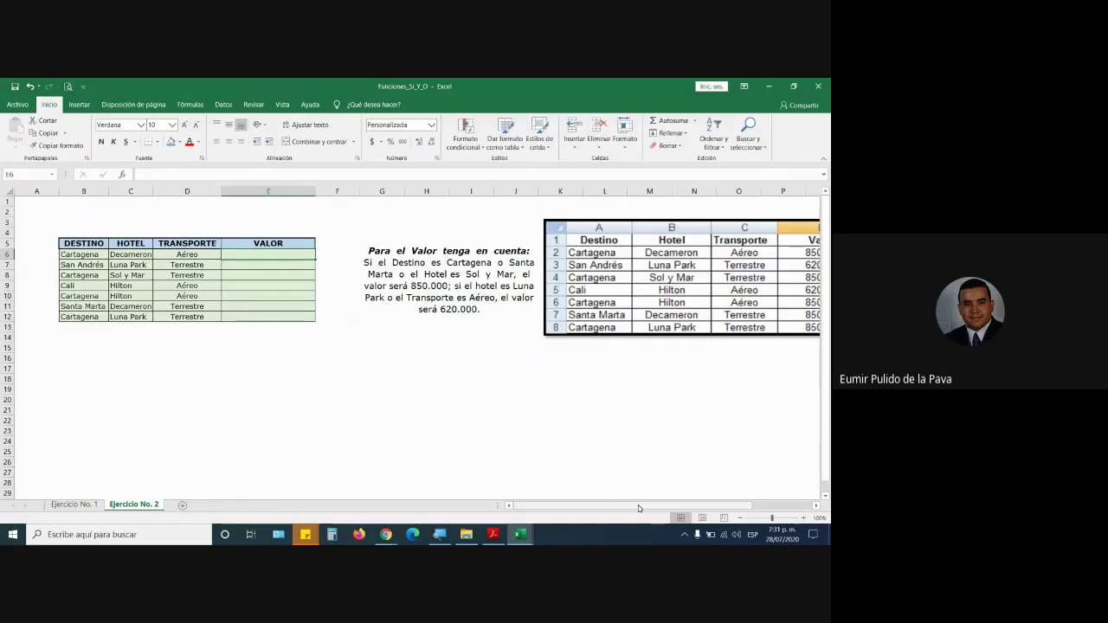
left_click(437, 295)
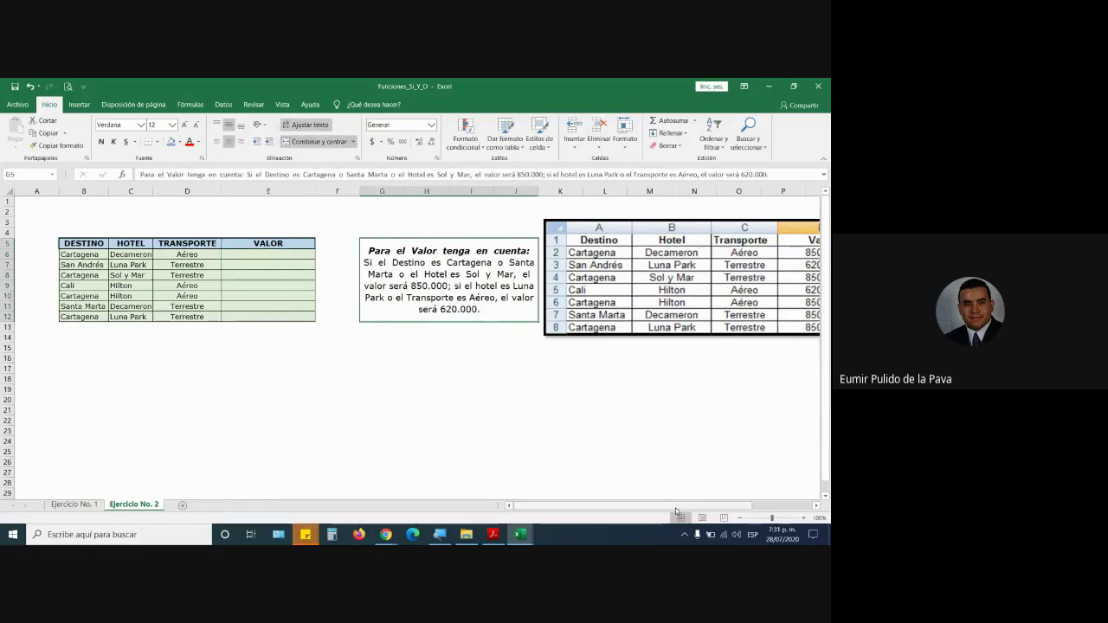
left_click_drag(632, 505, 687, 505)
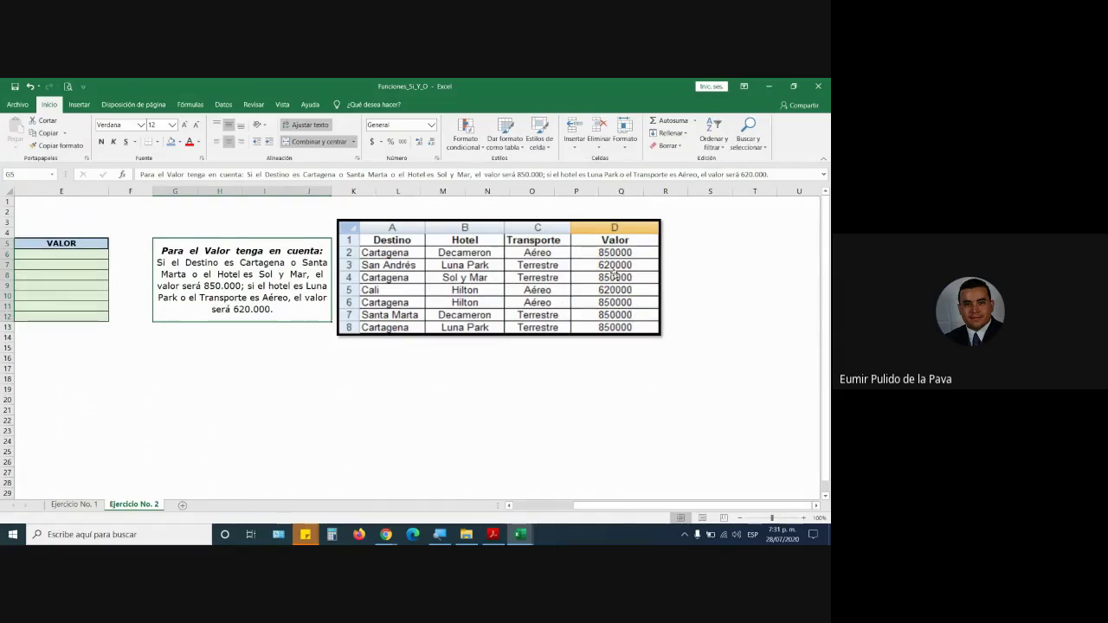
left_click(79, 254)
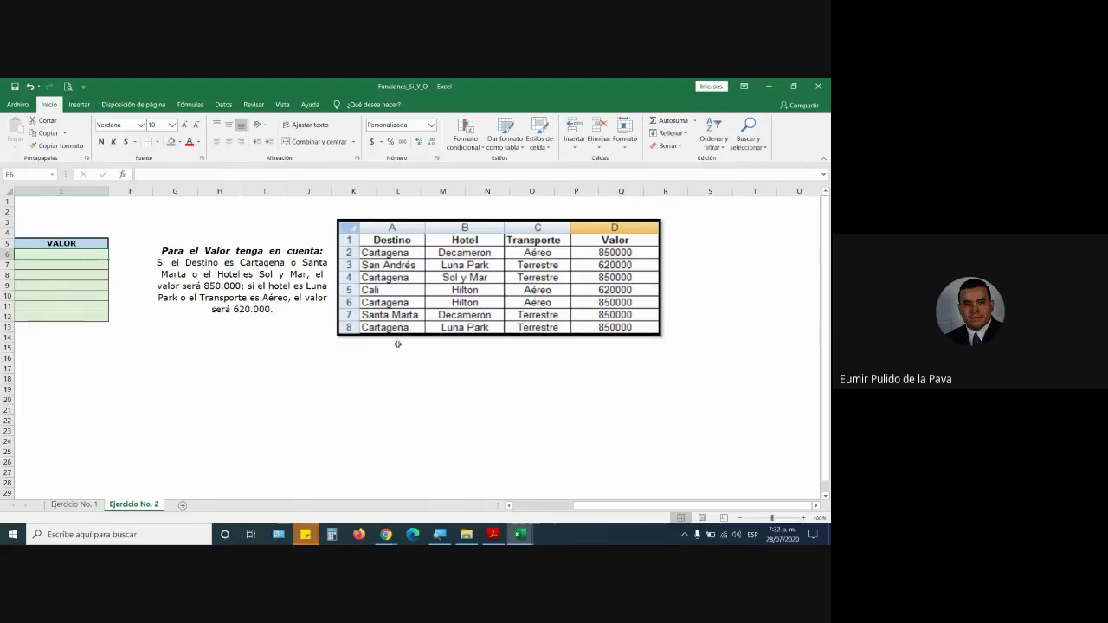
left_click_drag(580, 506, 536, 506)
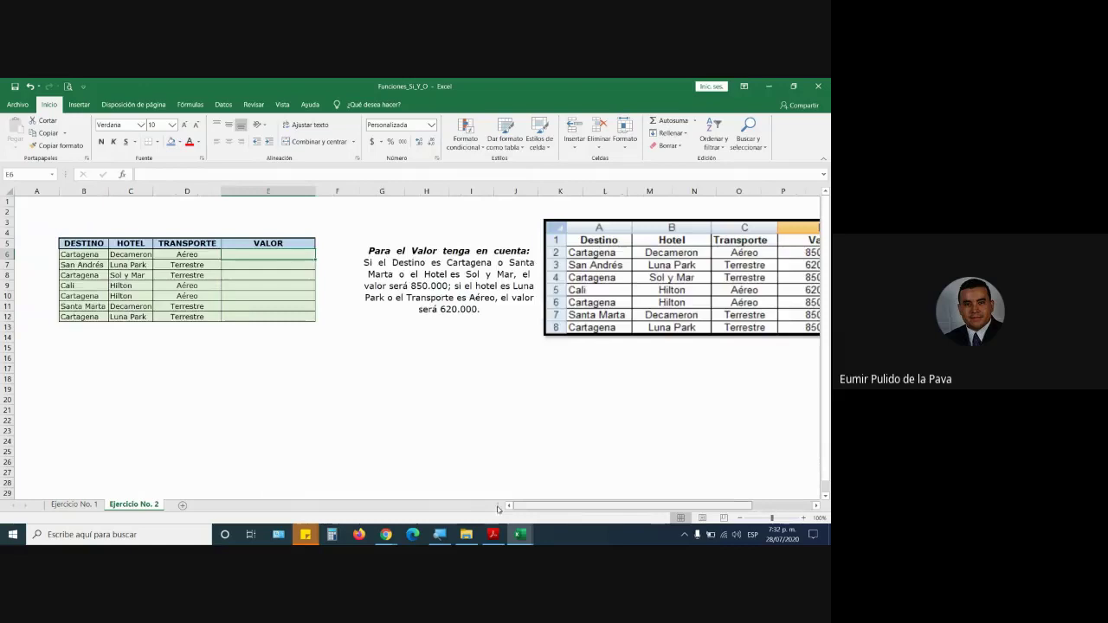
left_click(438, 536)
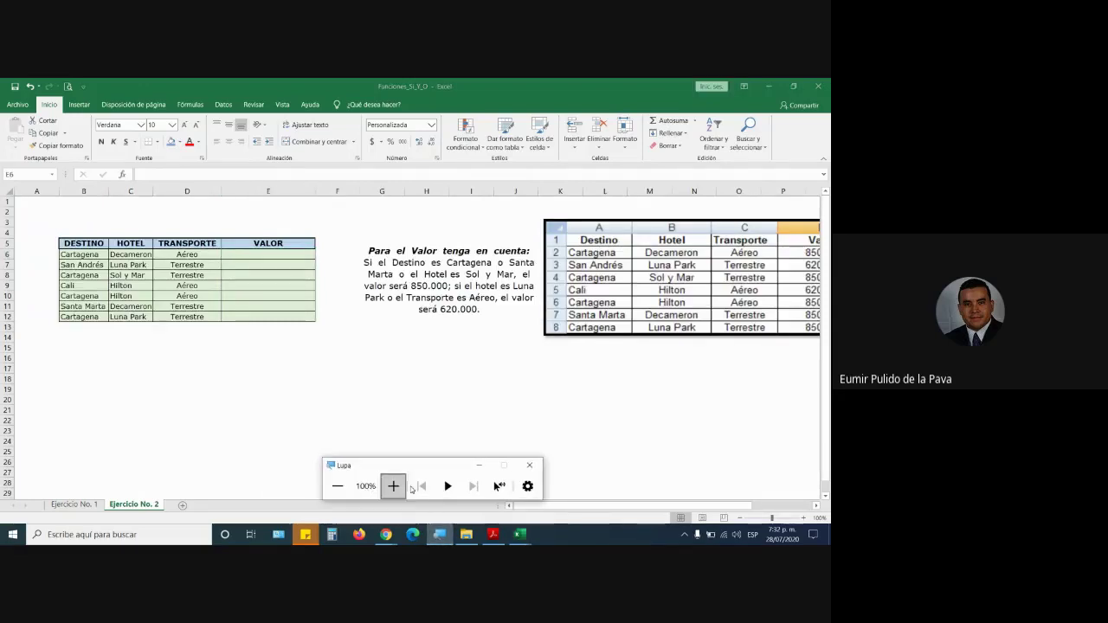
left_click(478, 466)
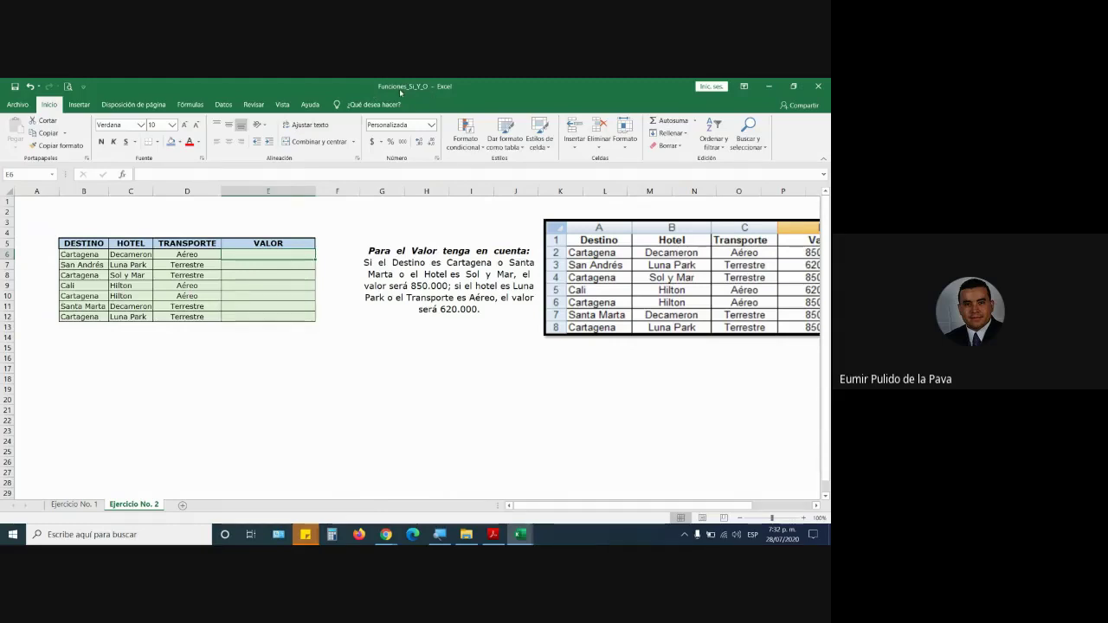
Step: Compare the Ejercicio No. 1 and No. 2 sheets, then return to the Funciones_Si_Anidados_2 workbook
left_click(74, 503)
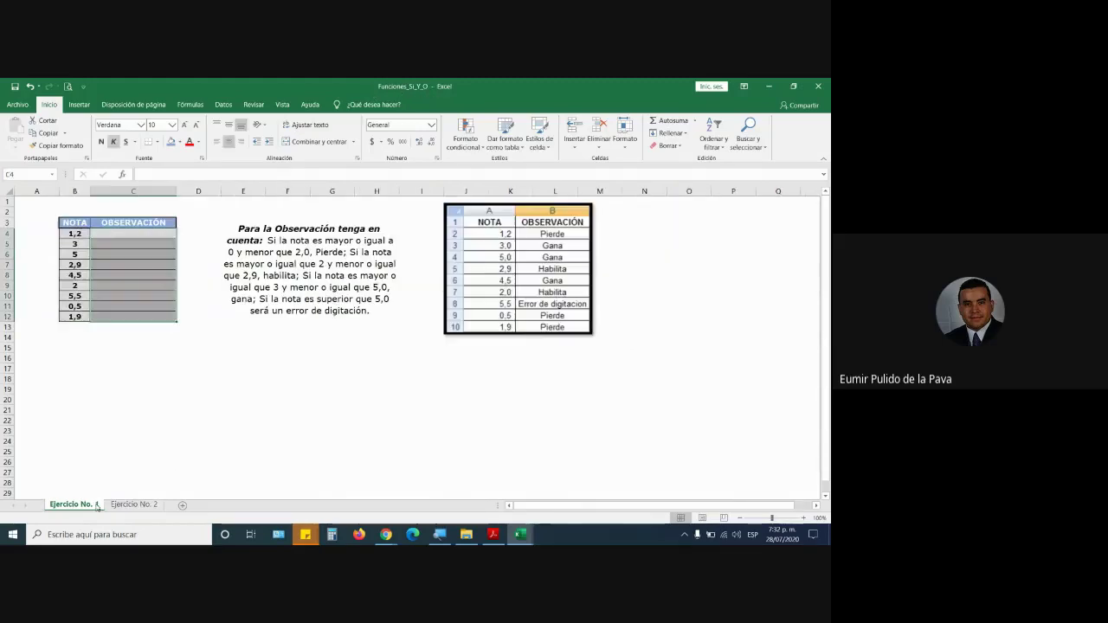
left_click(134, 504)
left_click(74, 504)
left_click(149, 503)
left_click(74, 504)
left_click(133, 504)
left_click(75, 504)
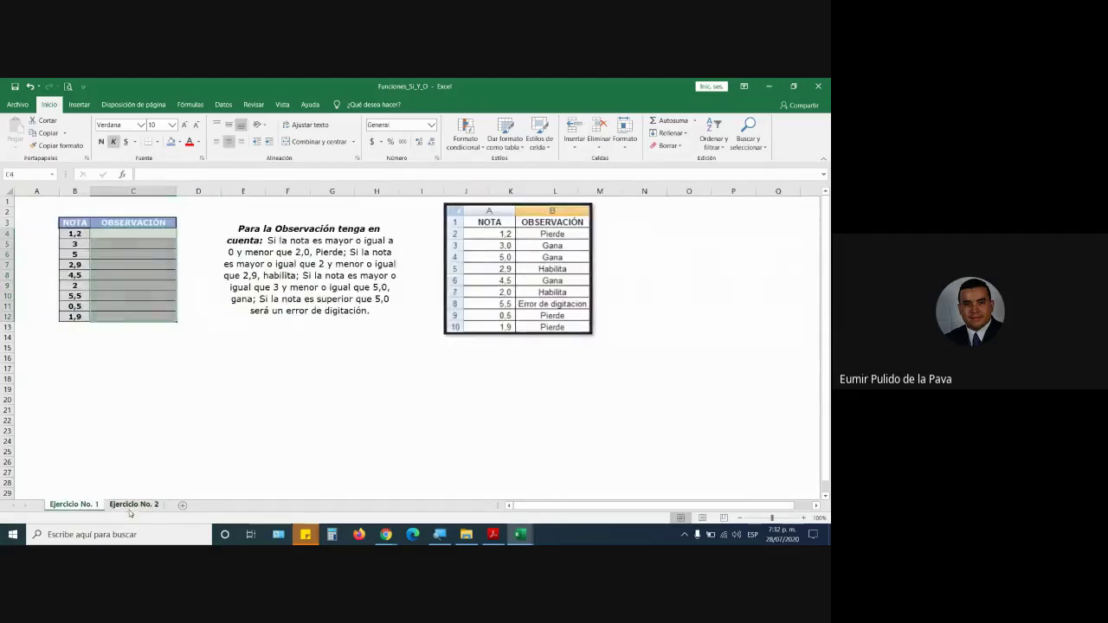
left_click(133, 503)
left_click(74, 503)
left_click(133, 504)
left_click(75, 504)
left_click(133, 504)
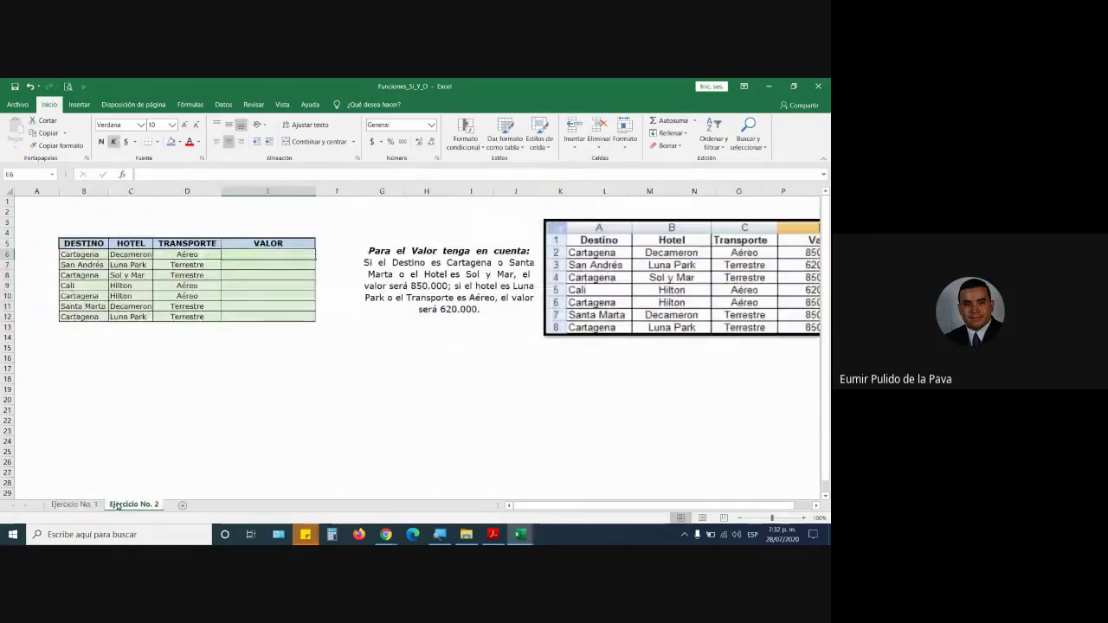
left_click(64, 506)
left_click(123, 504)
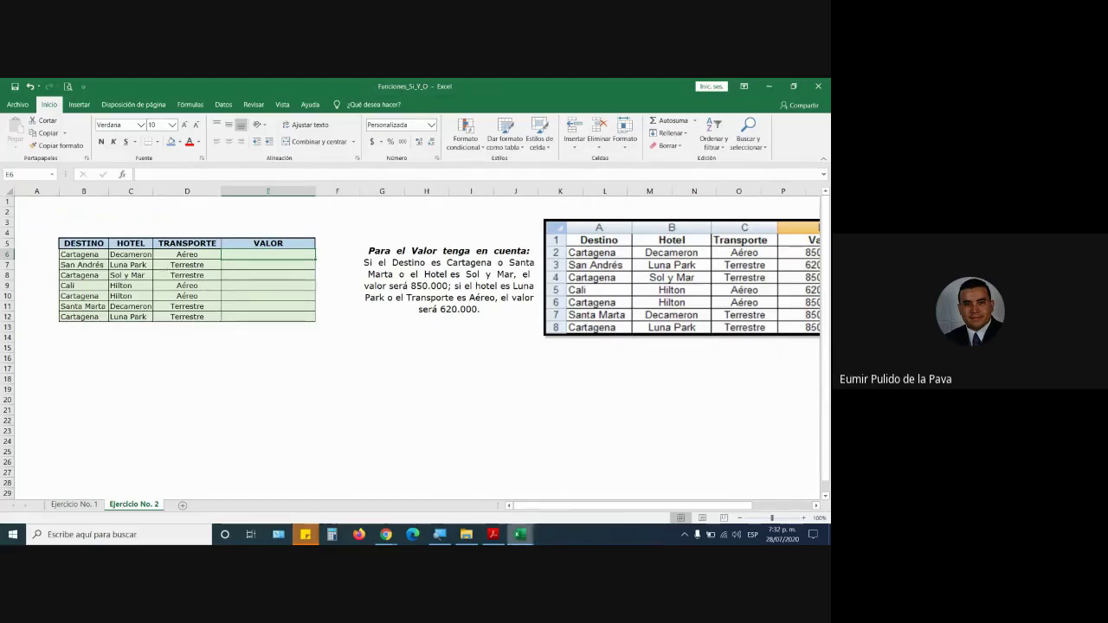
left_click(517, 536)
left_click(467, 493)
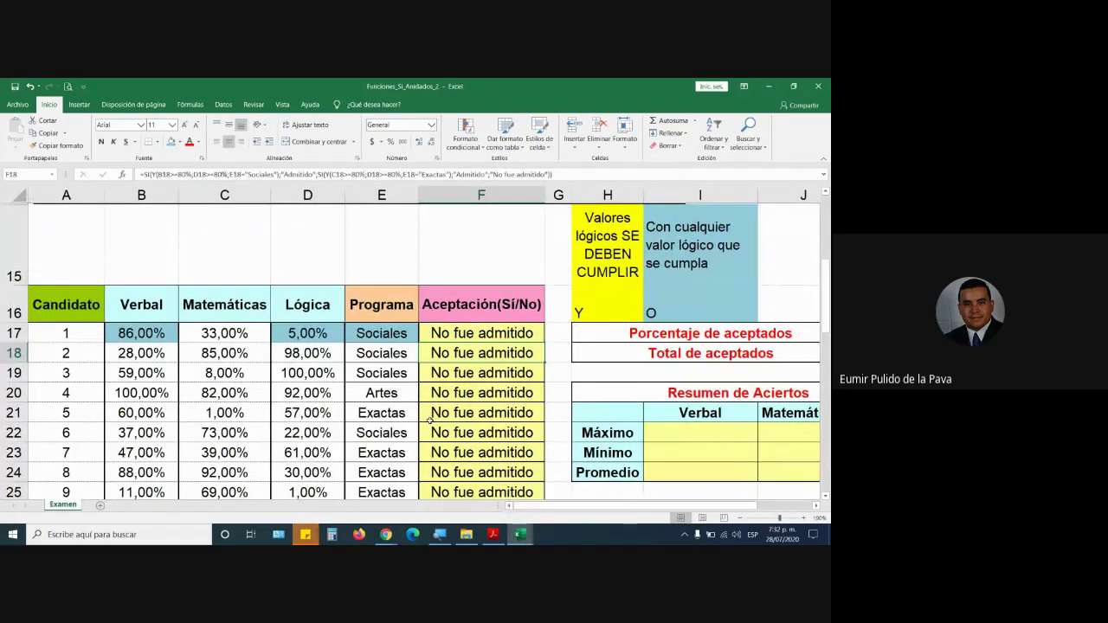
Step: Close Funciones_Si_Anidados_2 without saving and Funciones_Si_Y_O, then go to File Explorer
left_click(818, 87)
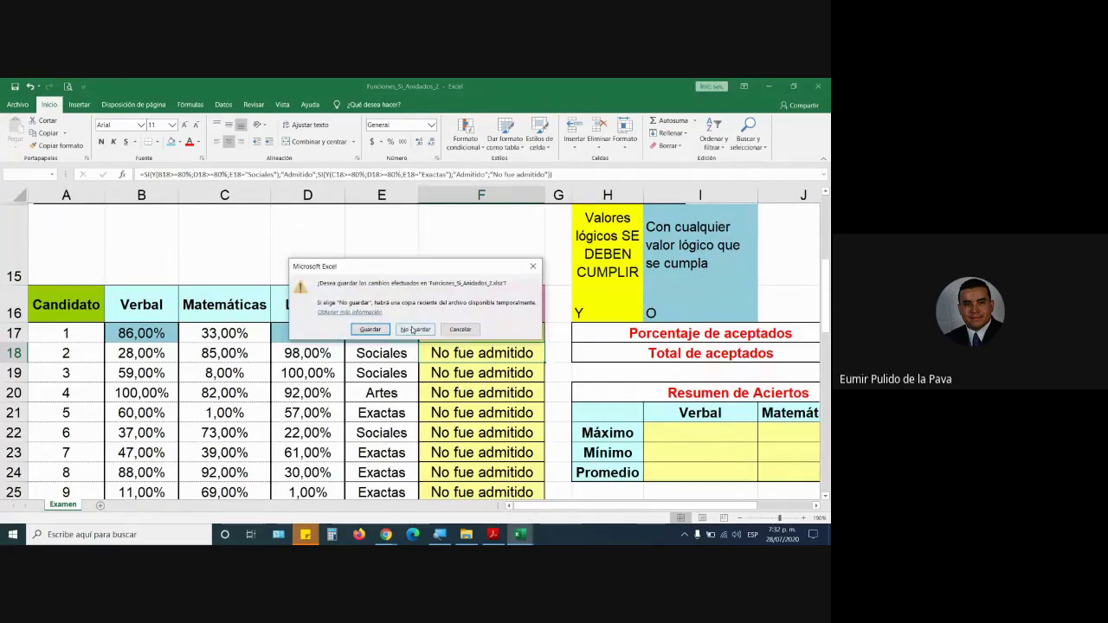
left_click(412, 333)
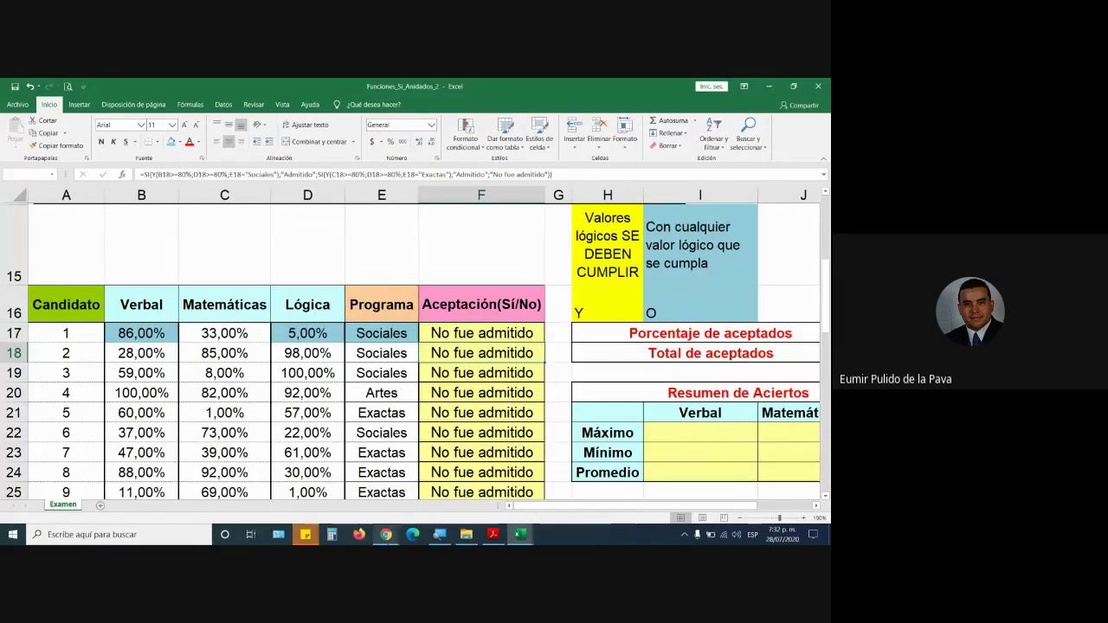
left_click(509, 539)
left_click(509, 539)
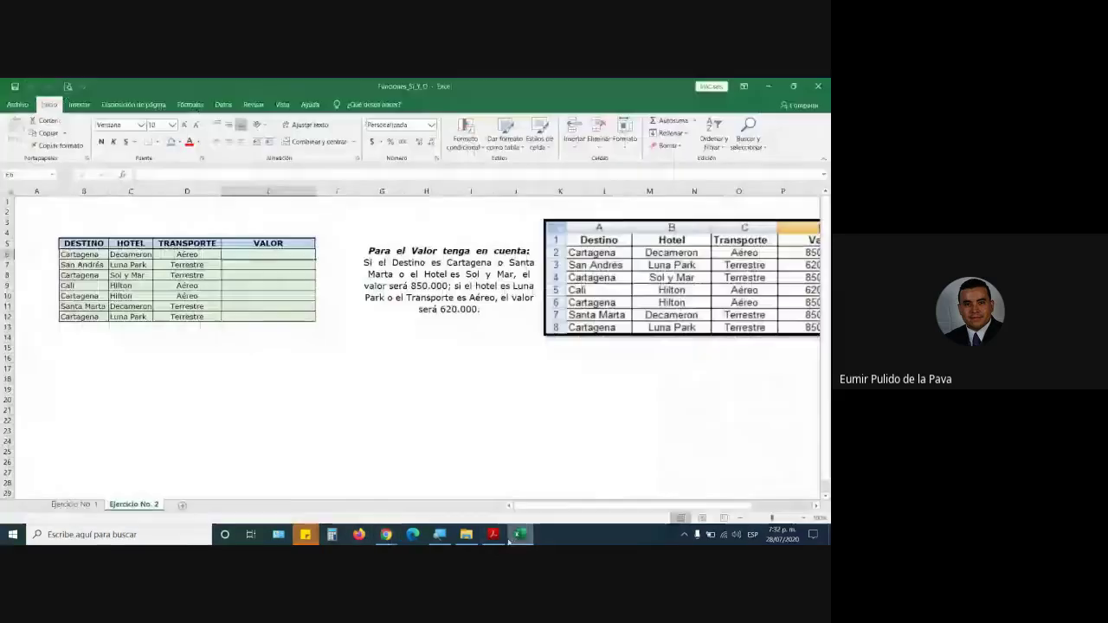
key("alt+F4")
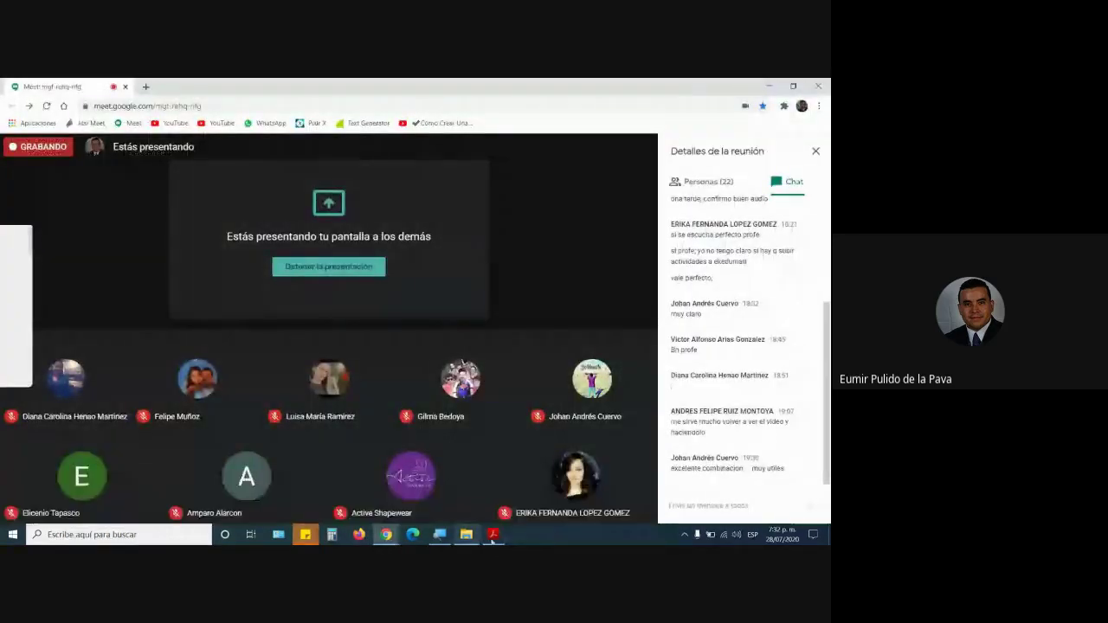
left_click(492, 537)
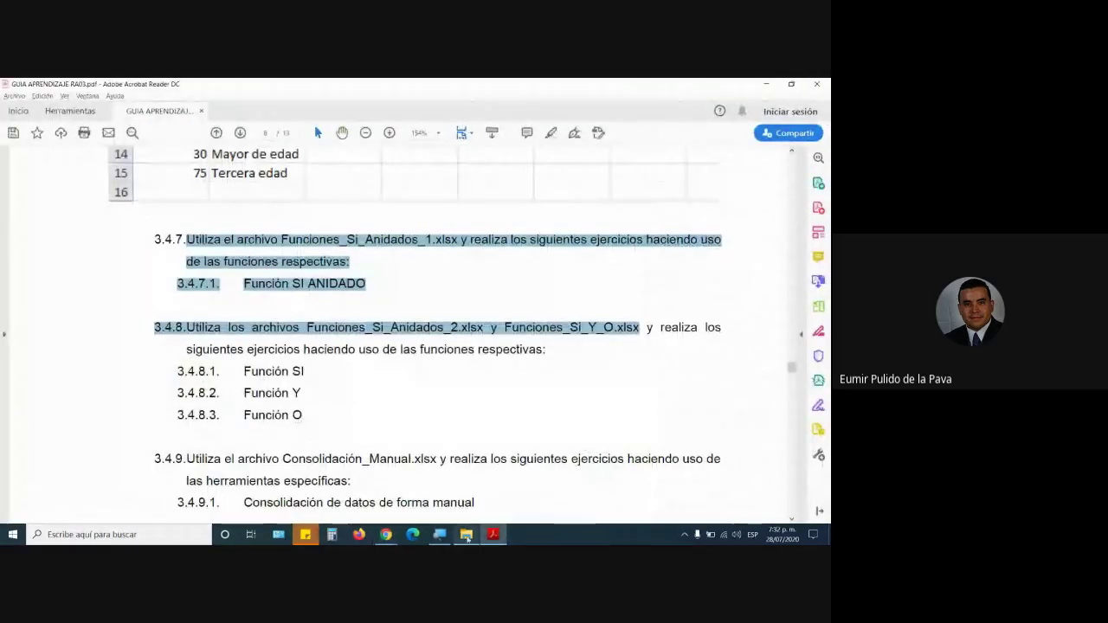
left_click(466, 537)
Step: Browse SENA > VIDEOCONFERENCIAS > PORTAFOLIO INSTRUCTOR COMPLEMANTERIOS > 5 Plan de trabajo and open FICHA 2112286
left_click(9, 114)
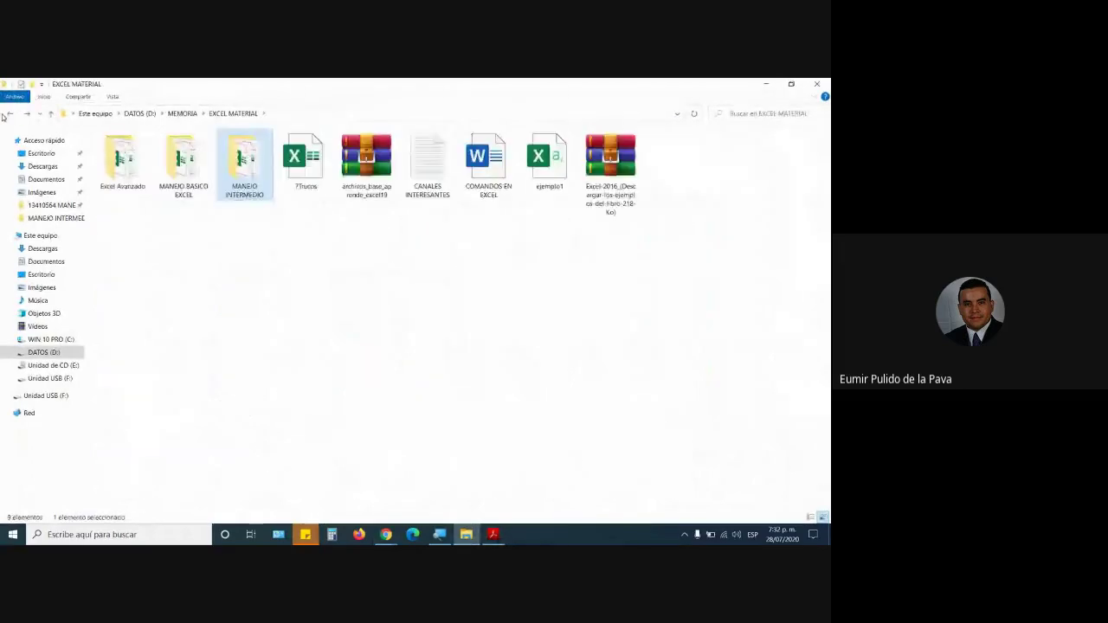
left_click(10, 115)
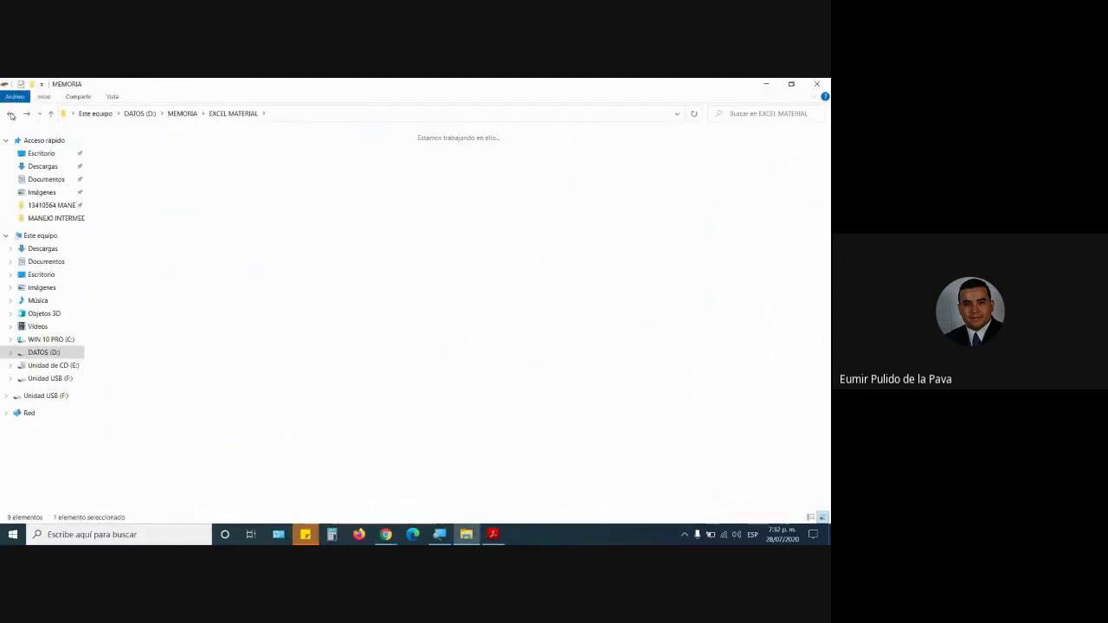
double_click(304, 155)
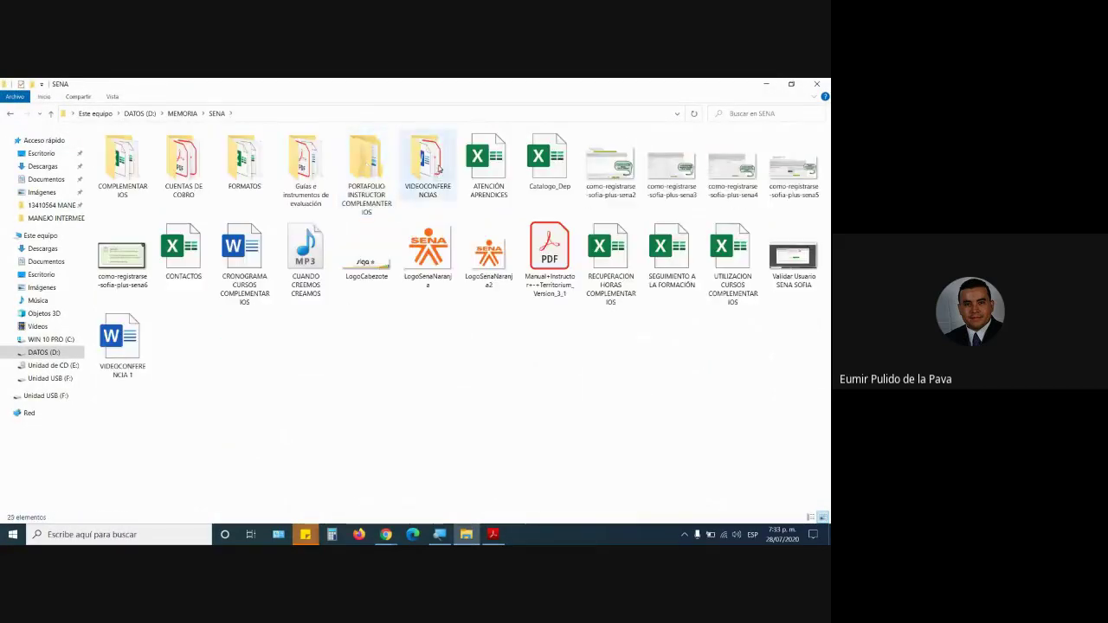
double_click(438, 170)
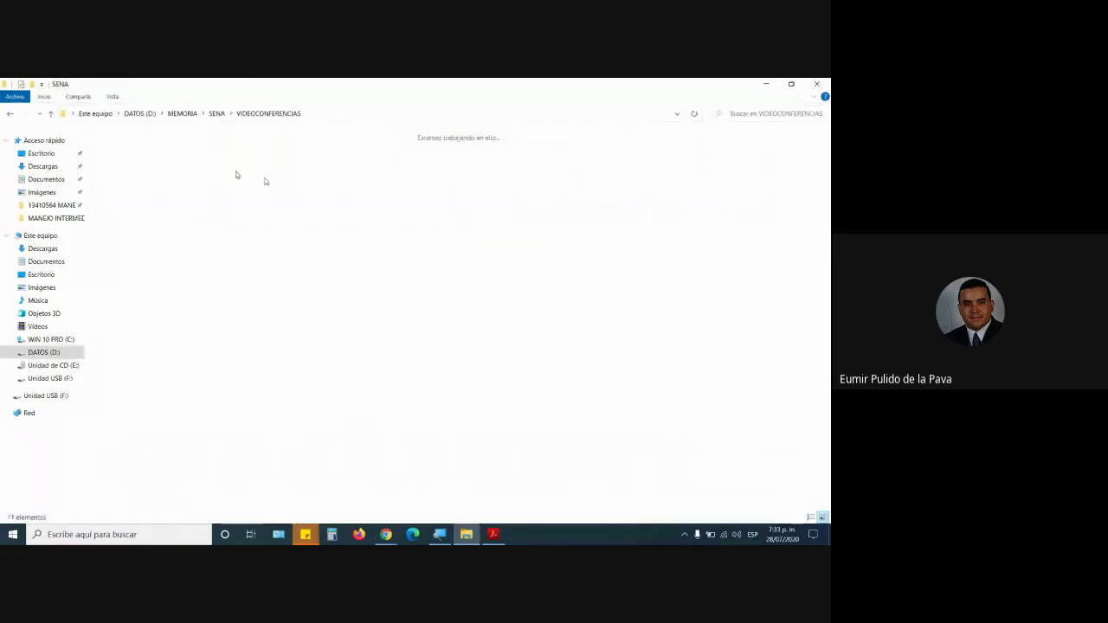
double_click(425, 173)
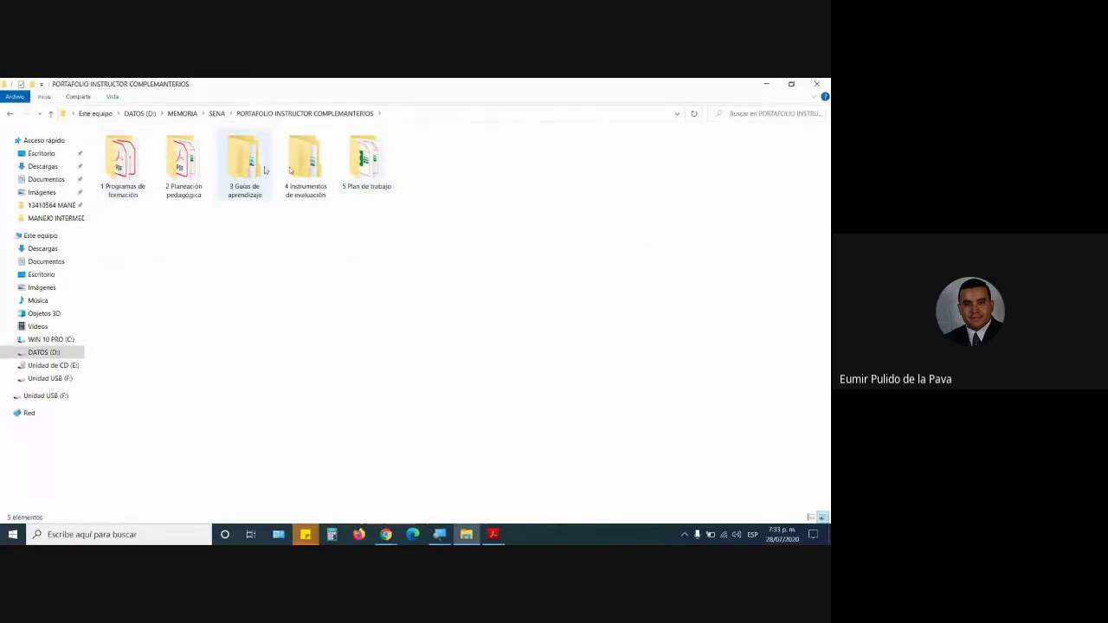
double_click(367, 165)
left_click(128, 185)
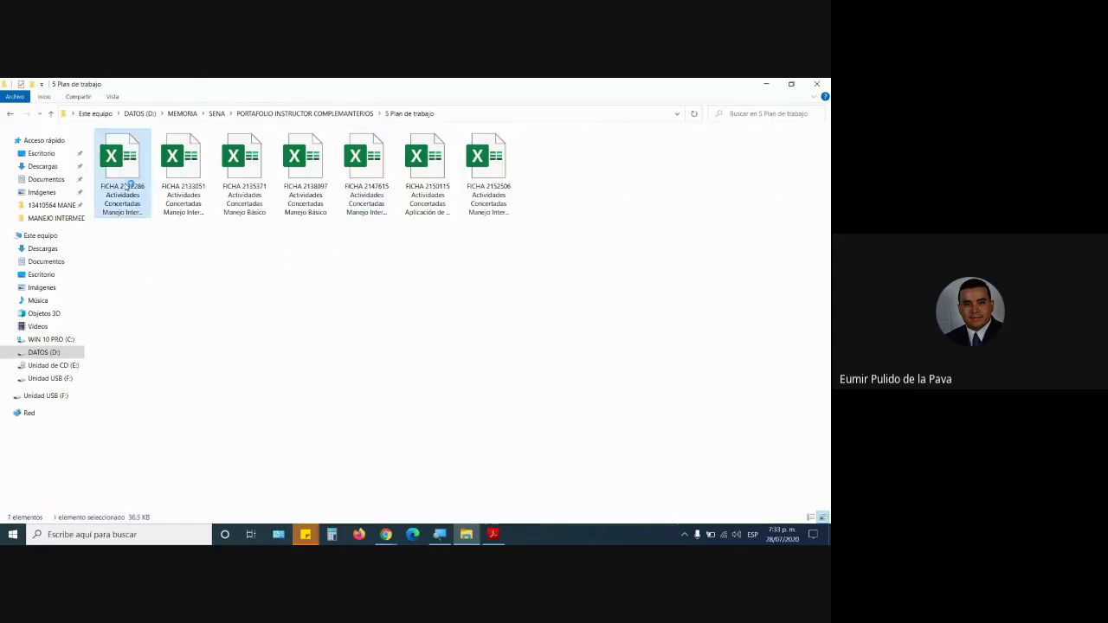
double_click(128, 185)
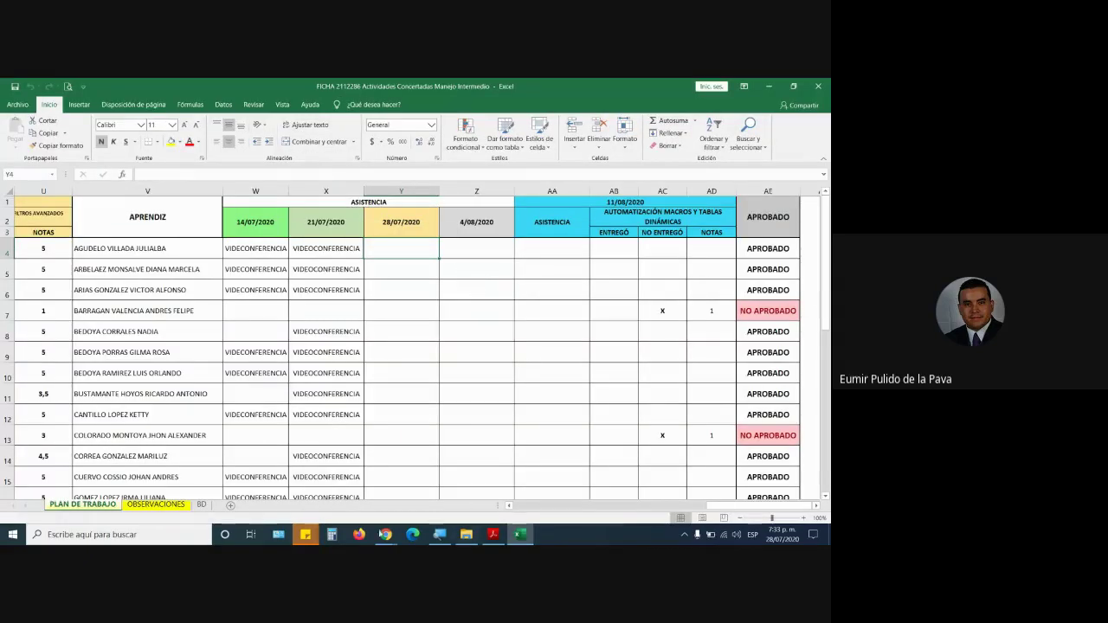
left_click(385, 535)
left_click(329, 476)
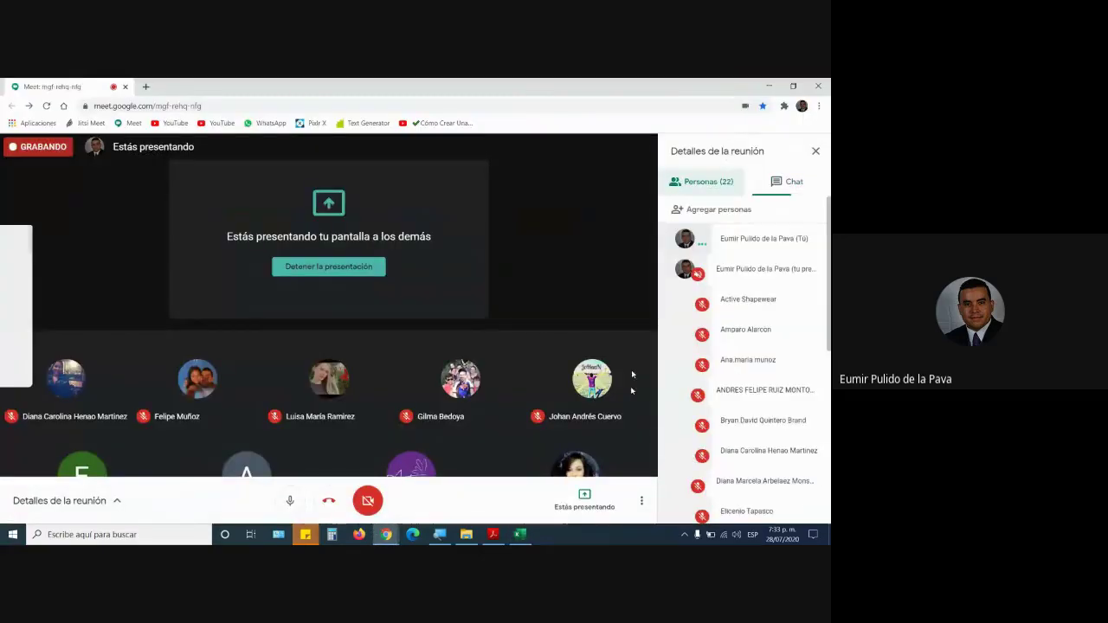
key("alt+Tab")
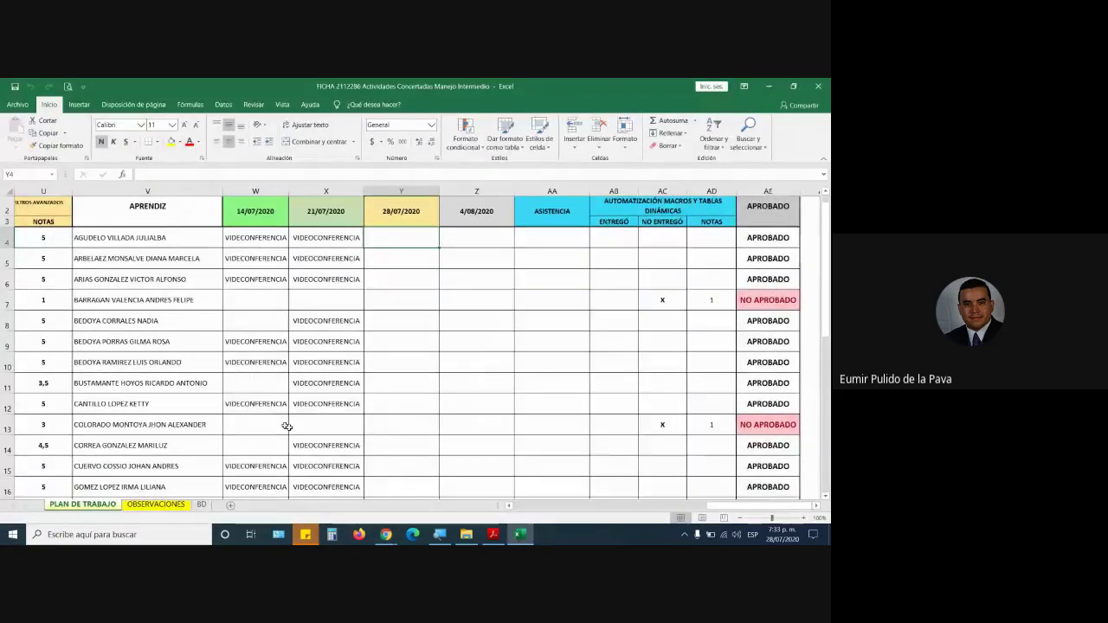
scroll(286, 426, "down", 10)
left_click(406, 228)
scroll(498, 358, "up", 2)
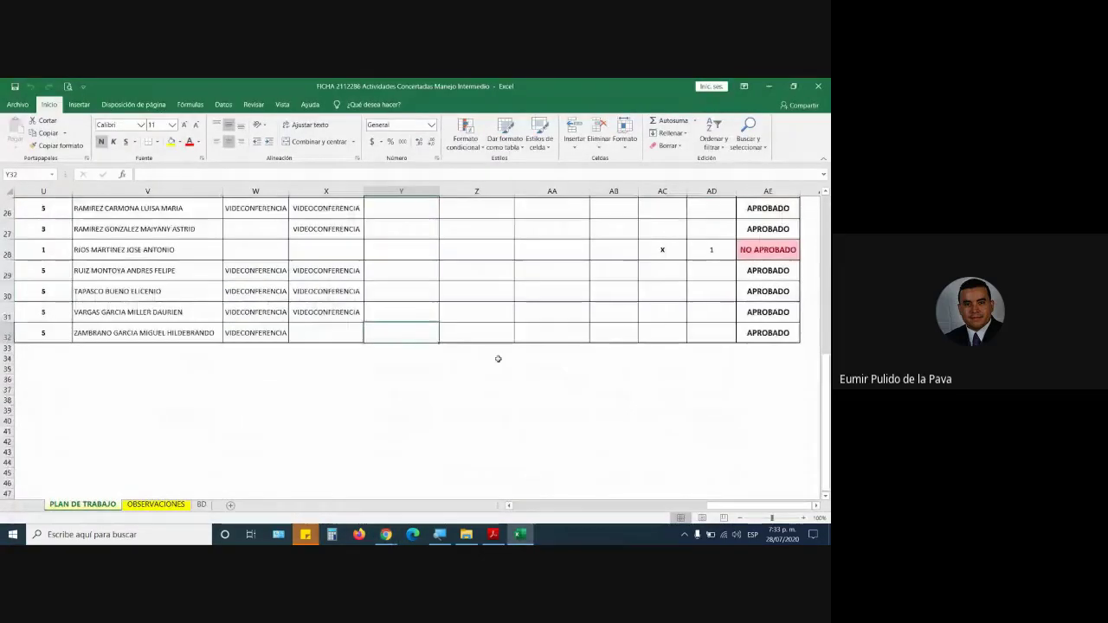
scroll(498, 358, "up", 2)
key("alt+Tab")
scroll(768, 429, "down", 3)
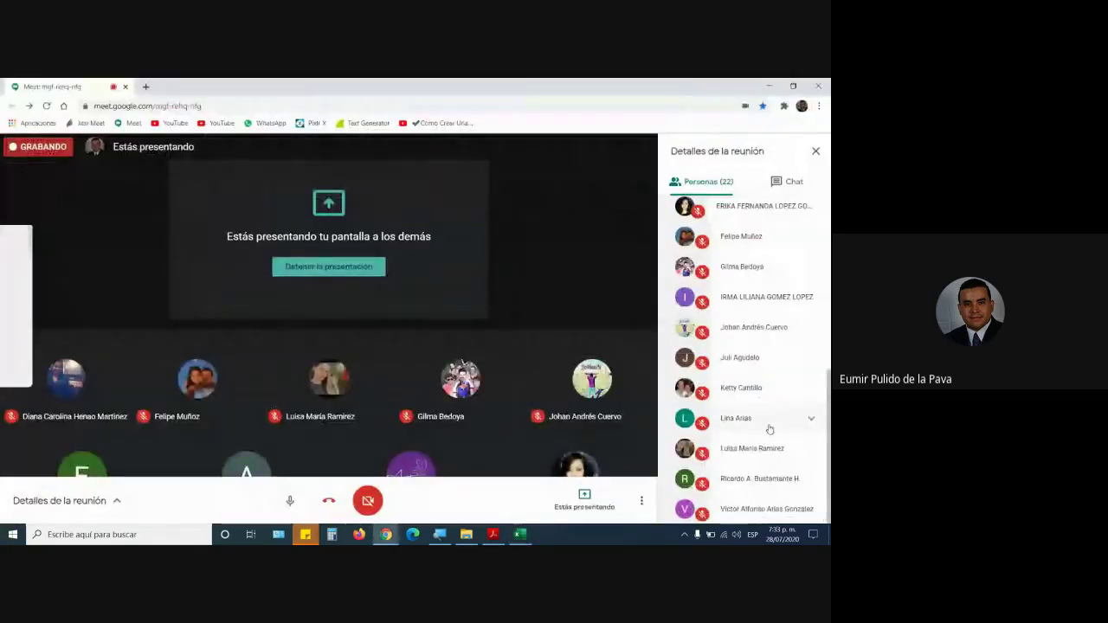
scroll(769, 429, "up", 1)
scroll(769, 425, "up", 2)
key("alt+Tab")
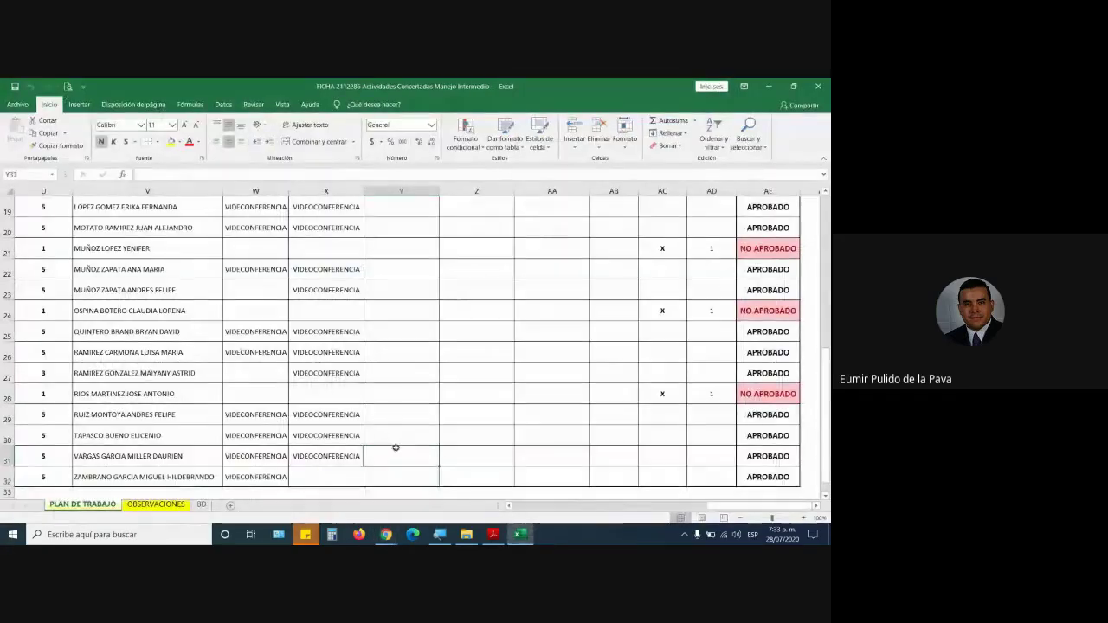
key("alt+Tab")
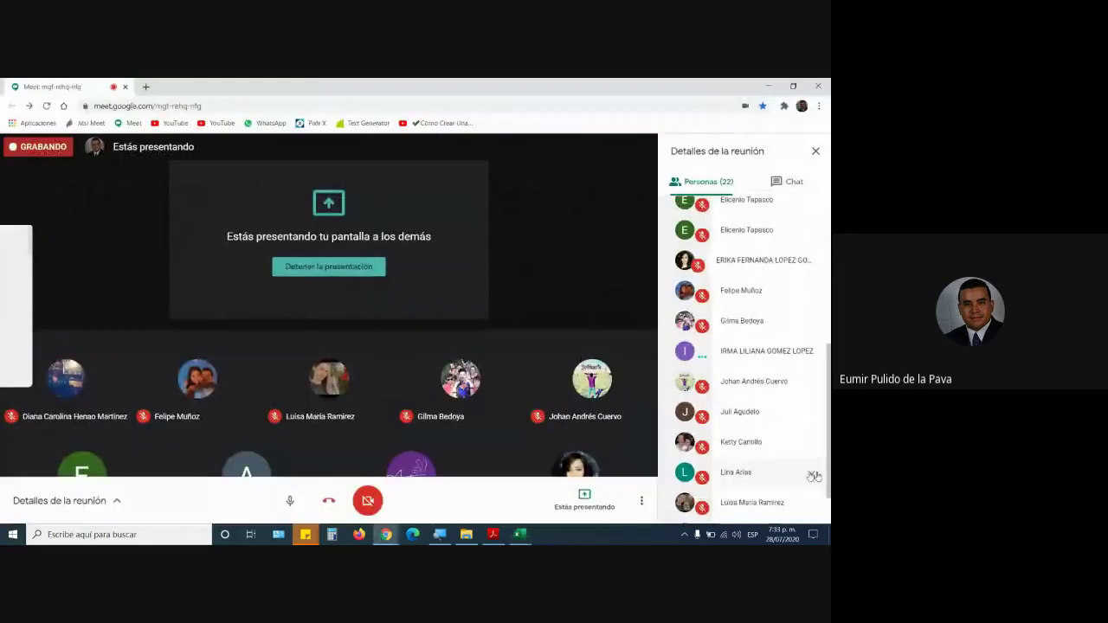
scroll(812, 453, "up", 1)
scroll(812, 451, "up", 2)
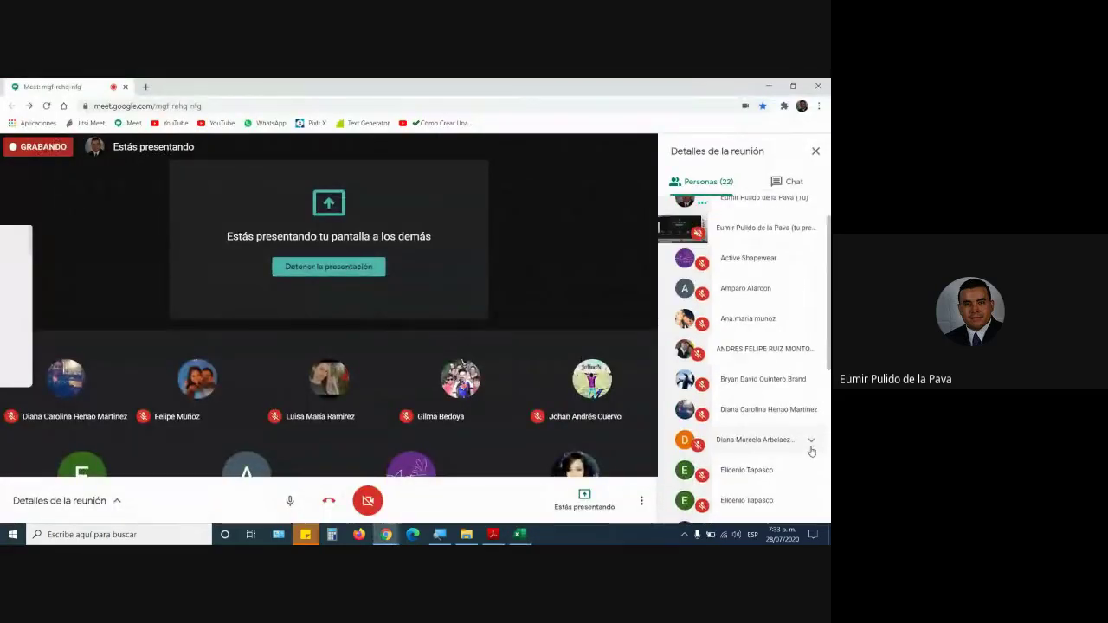
scroll(812, 451, "up", 1)
scroll(811, 455, "down", 2)
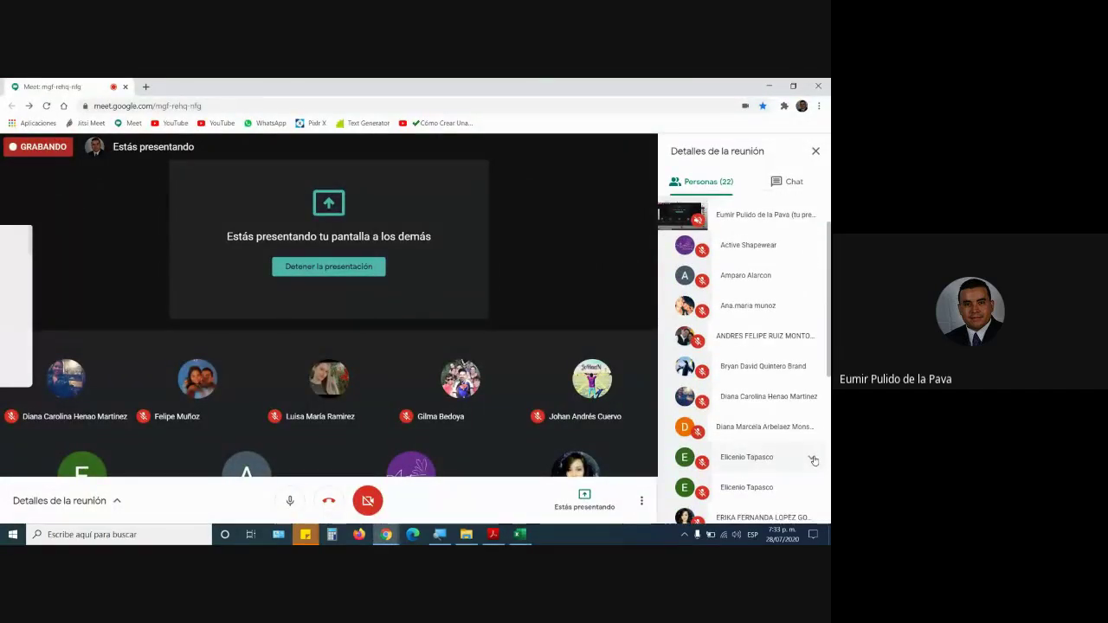
scroll(814, 457, "down", 2)
scroll(813, 455, "down", 1)
scroll(814, 453, "down", 1)
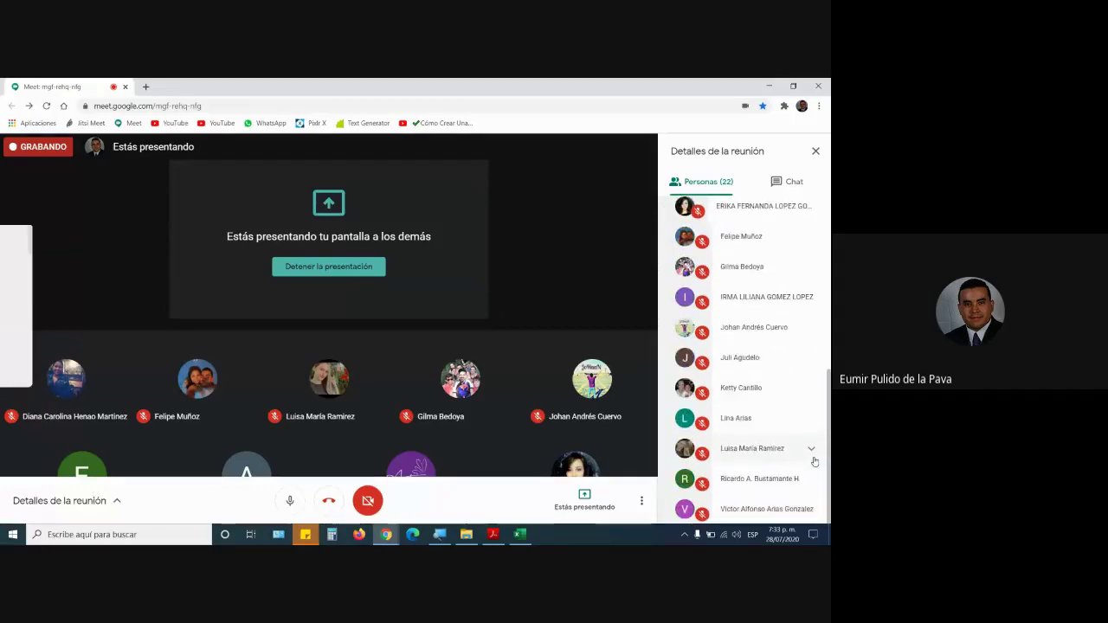
key("alt+Tab")
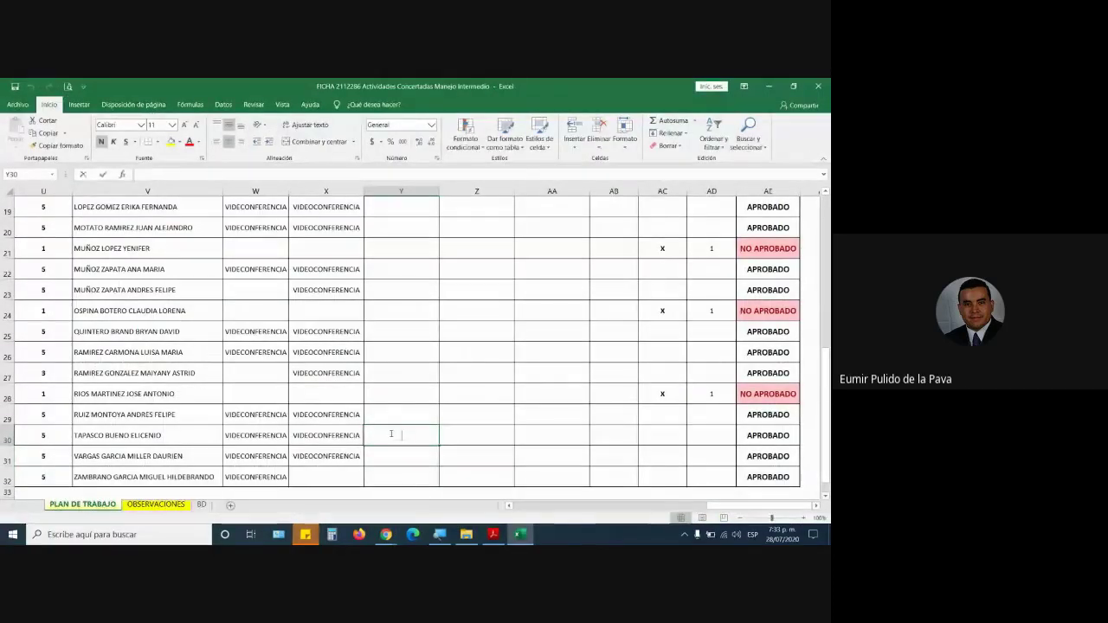
Step: Enter VIDEOCONFERENCIA in the 28/07/2020 column for rows 30 and 29
type("VIDEONCONF")
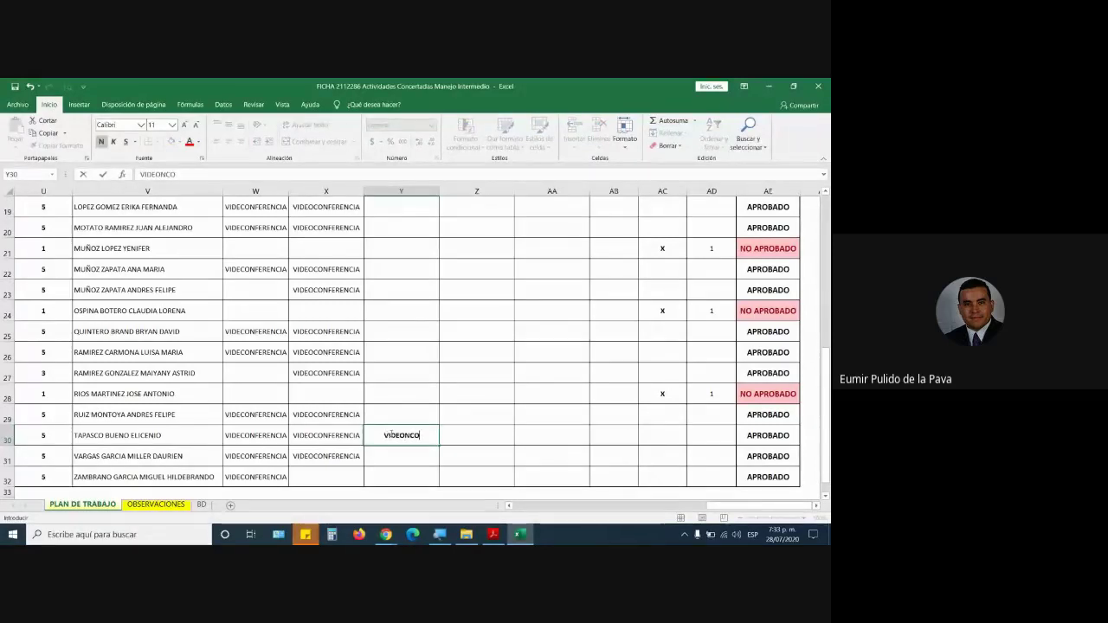
type("ERENCIA")
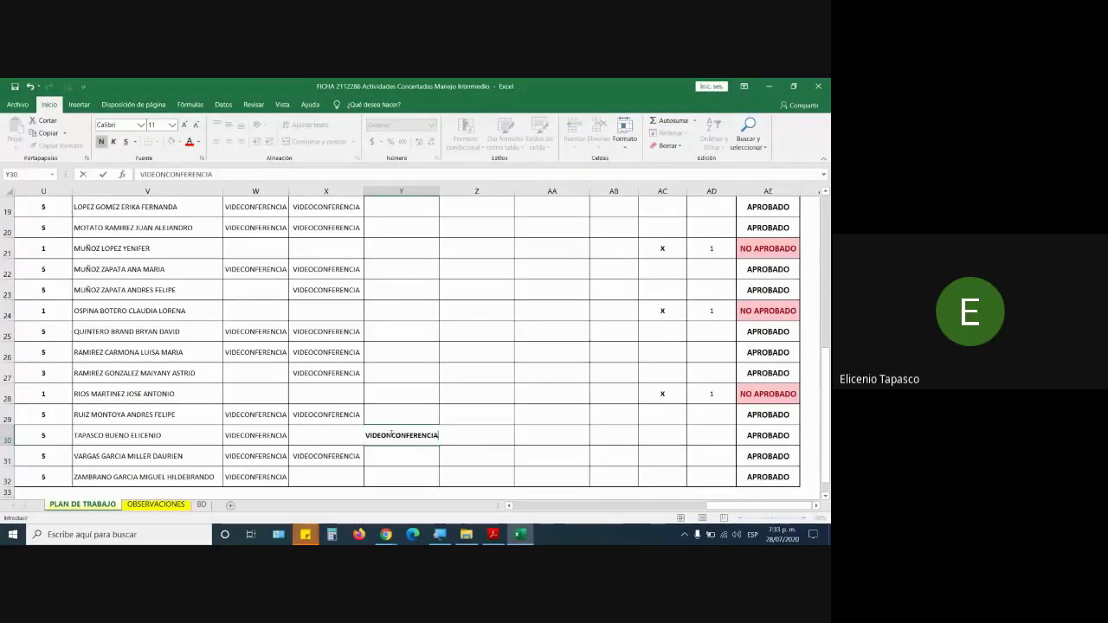
key("Return")
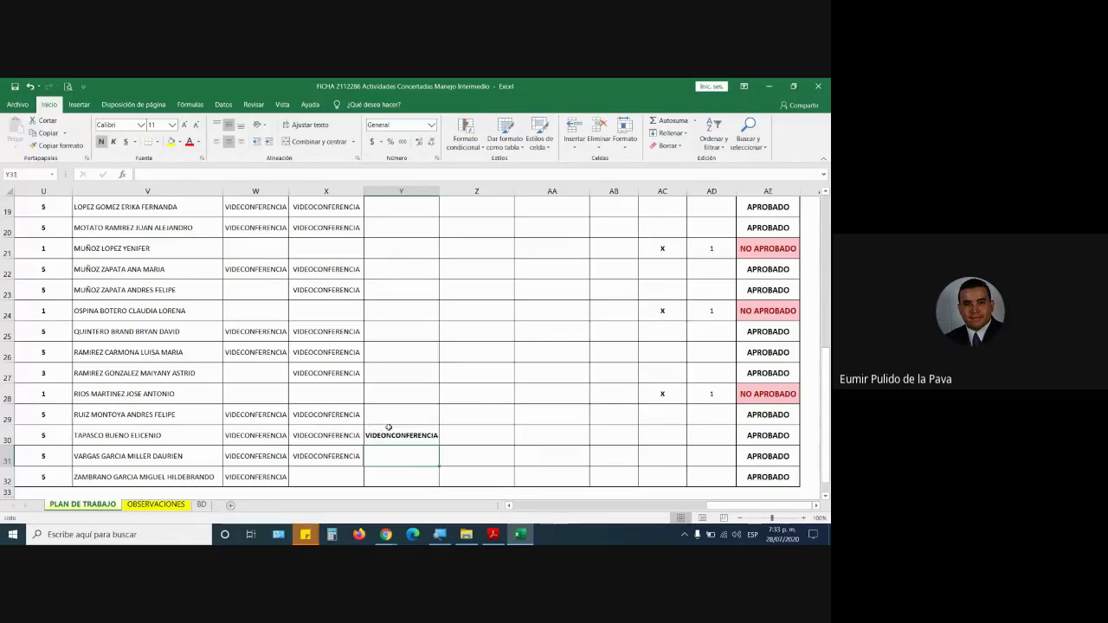
left_click(391, 420)
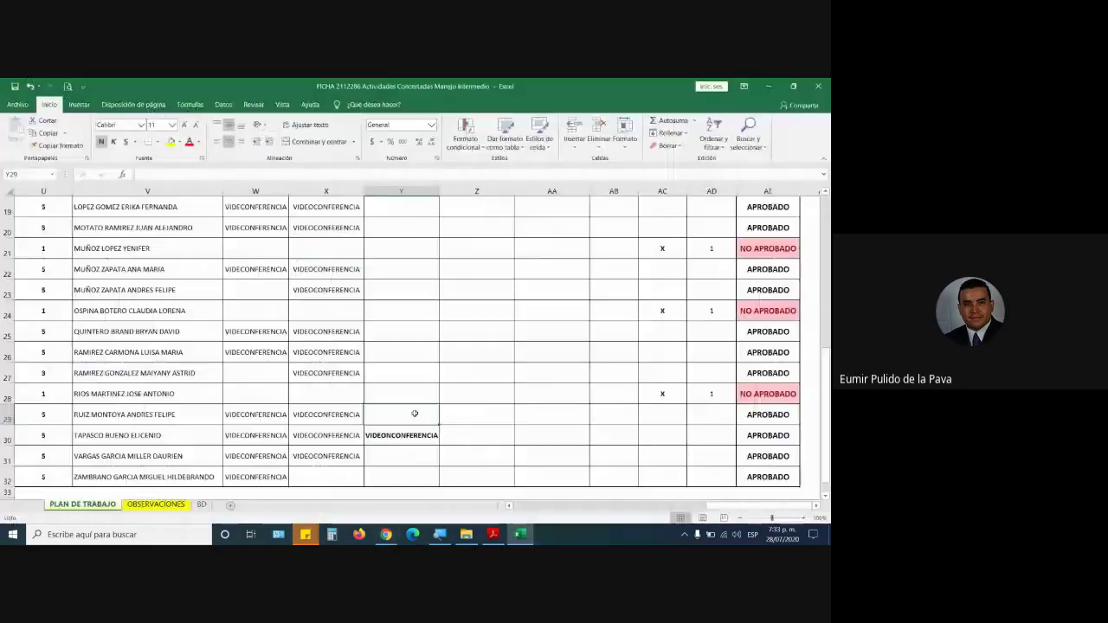
type("V")
key("Up")
key("Up")
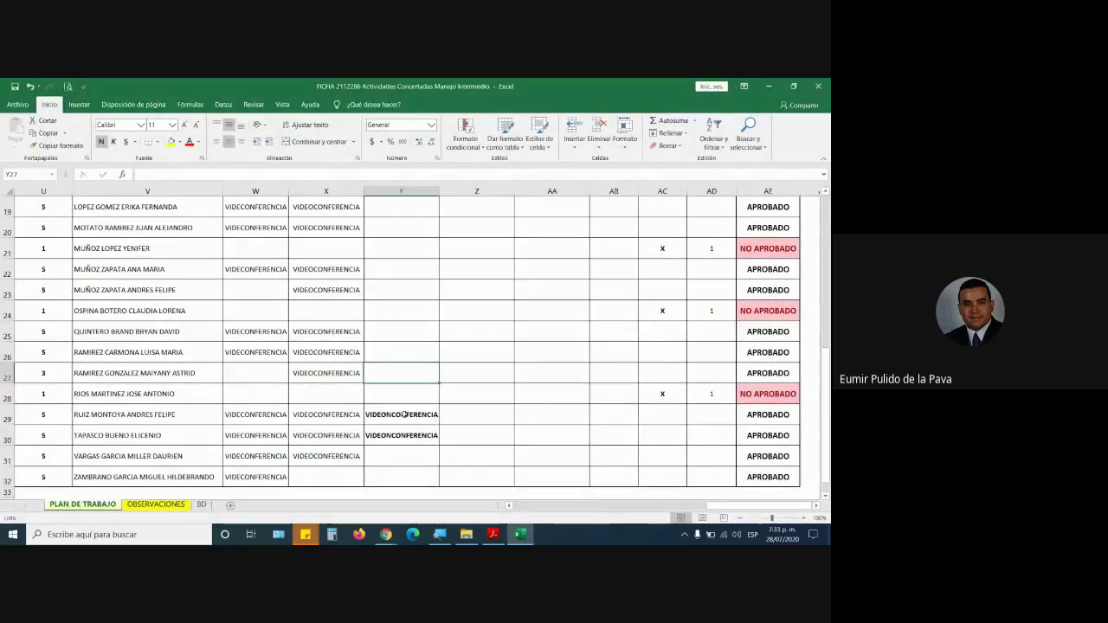
Step: Check the Meet participant list and mark cells Y25 and Y23 VIDEOCONFERENCIA
key("alt+Tab")
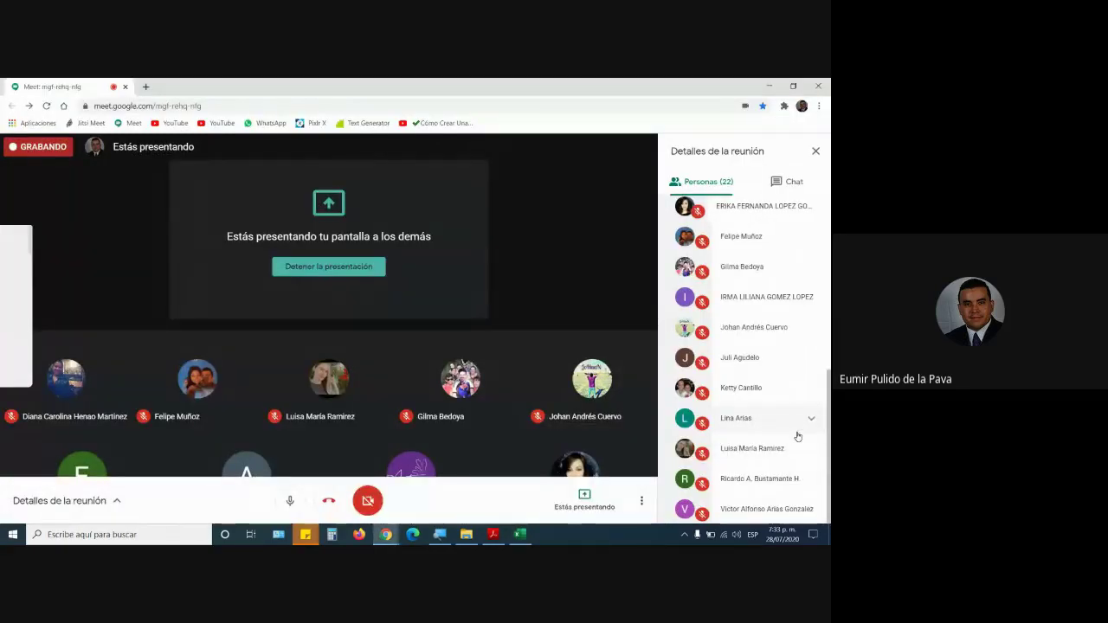
scroll(797, 436, "up", 2)
scroll(798, 436, "up", 3)
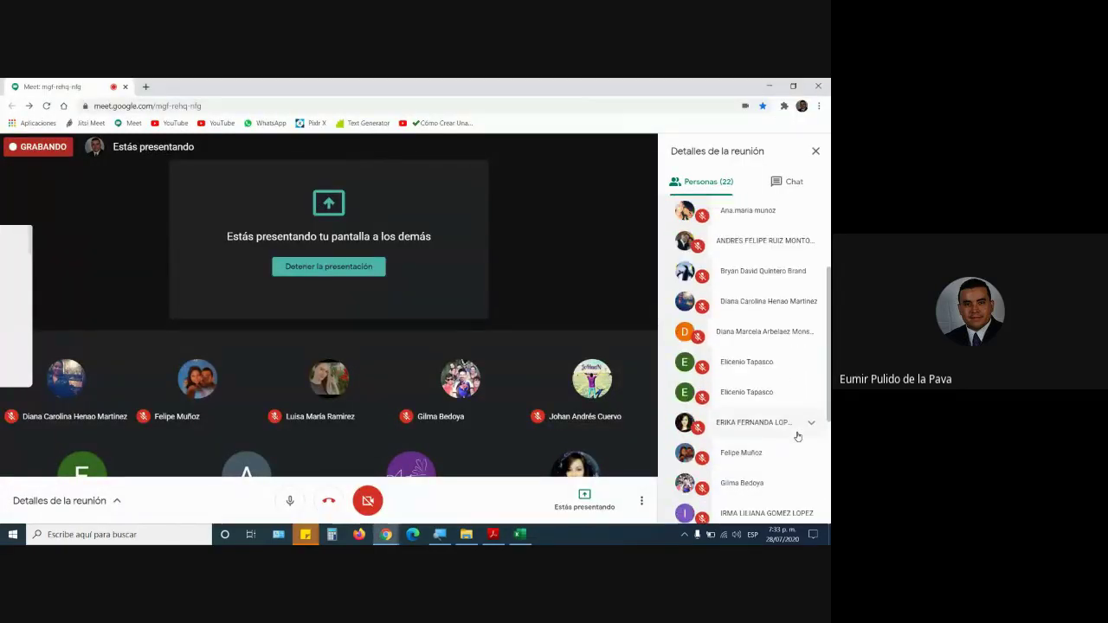
key("alt+Tab")
key("Up")
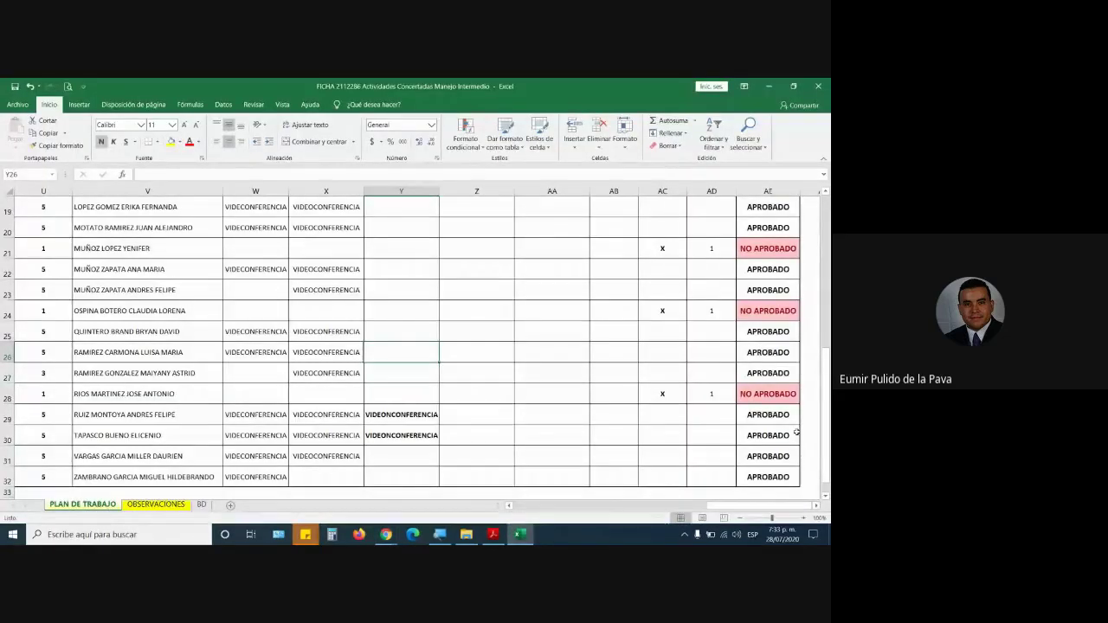
key("alt+Tab")
key("alt+Tab")
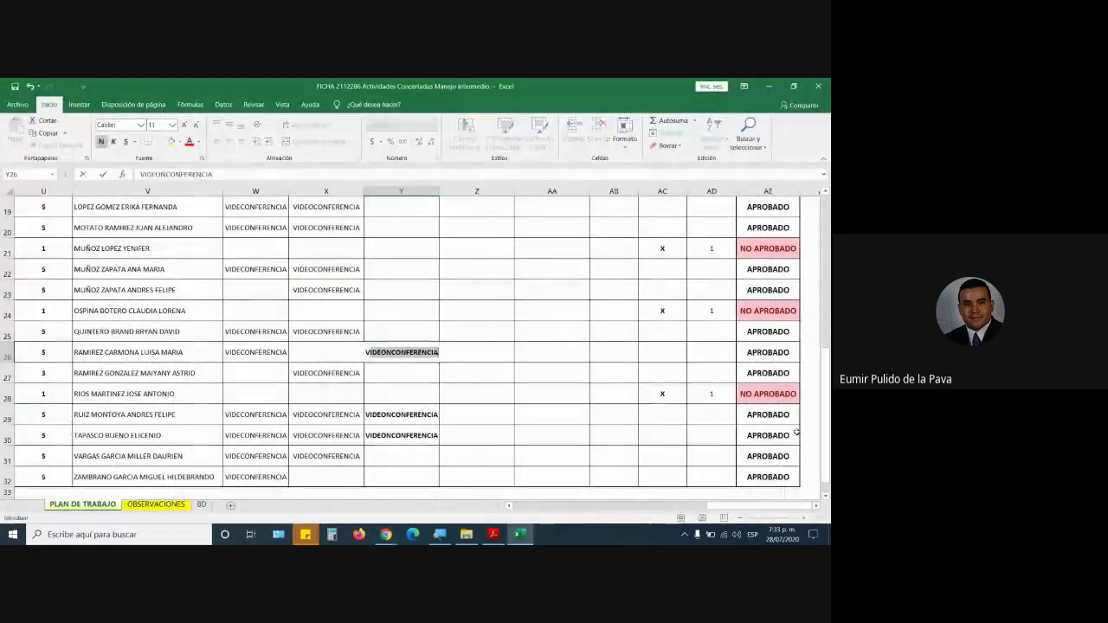
key("Up")
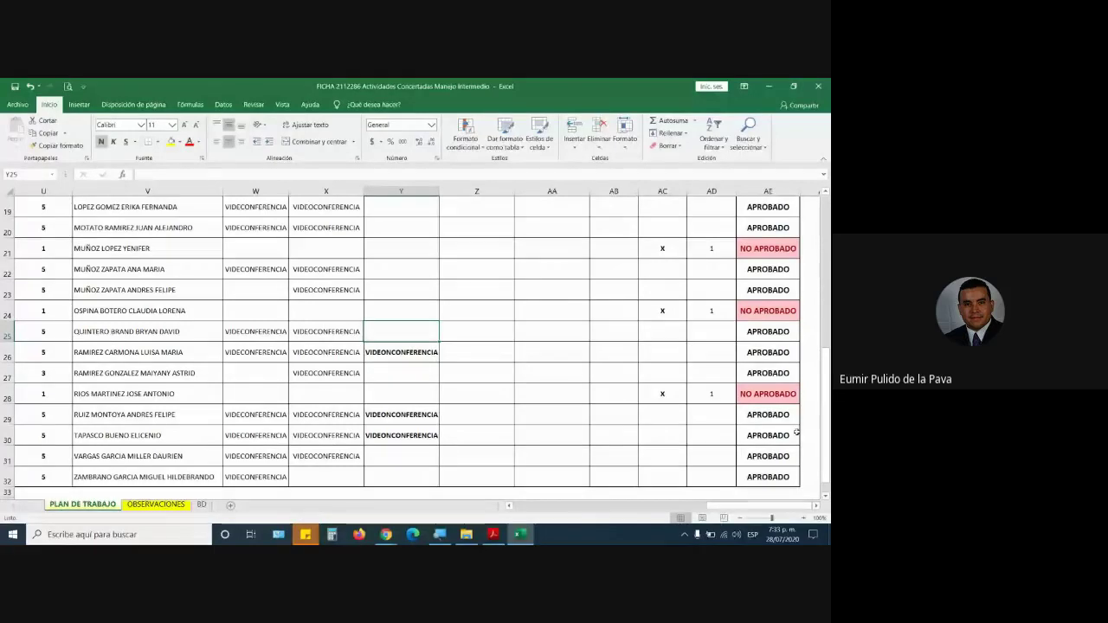
type("VIDEONCONFERENCIA")
key("alt+Tab")
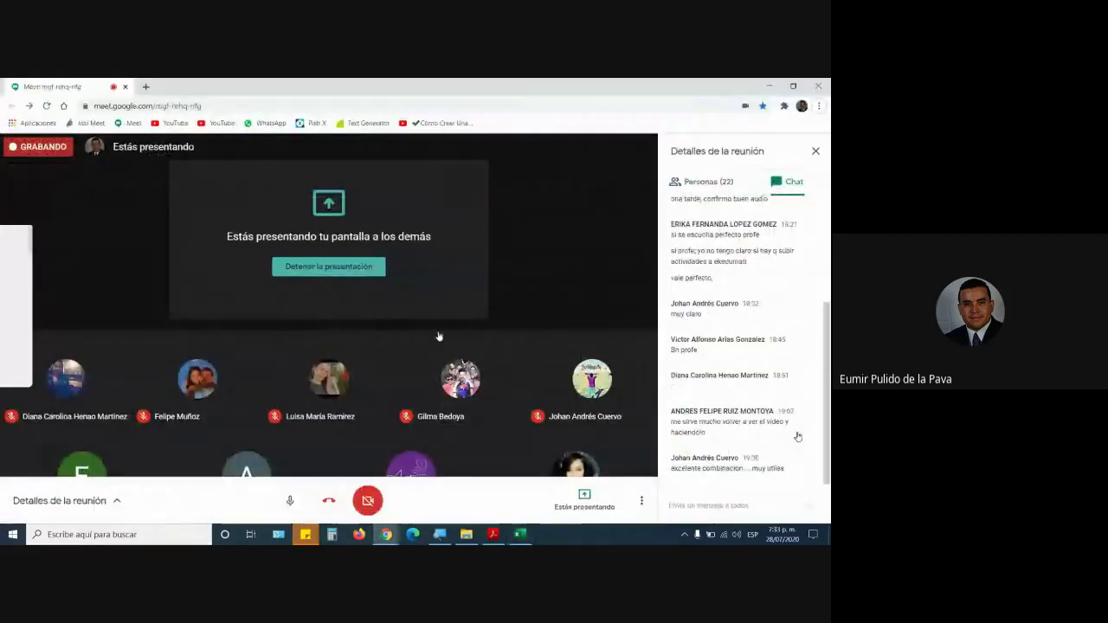
left_click(727, 181)
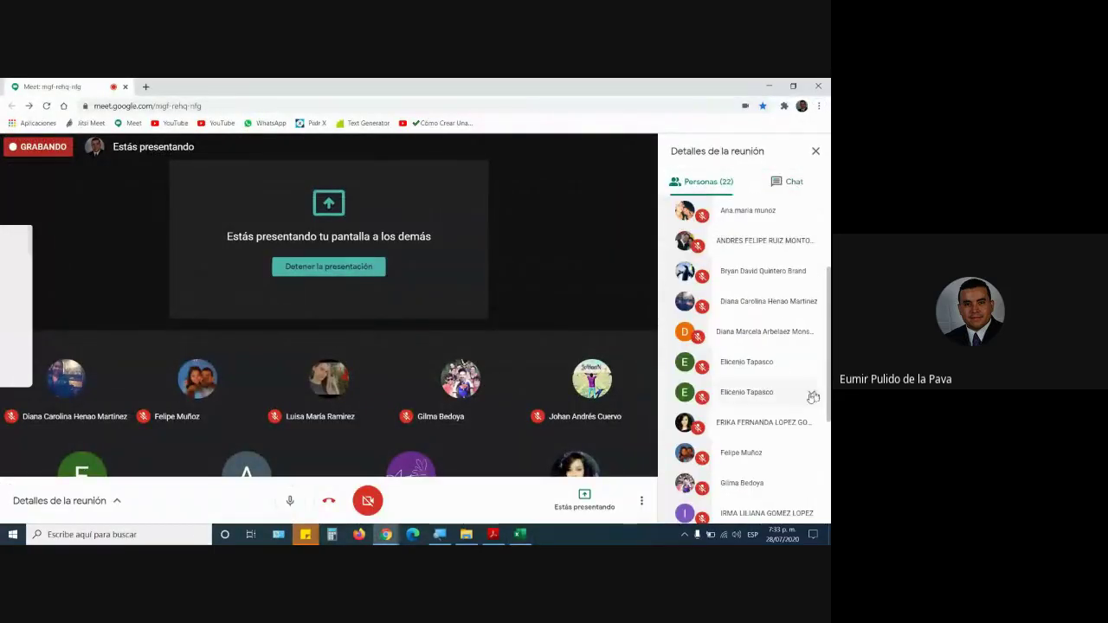
key("alt+Tab")
left_click(410, 312)
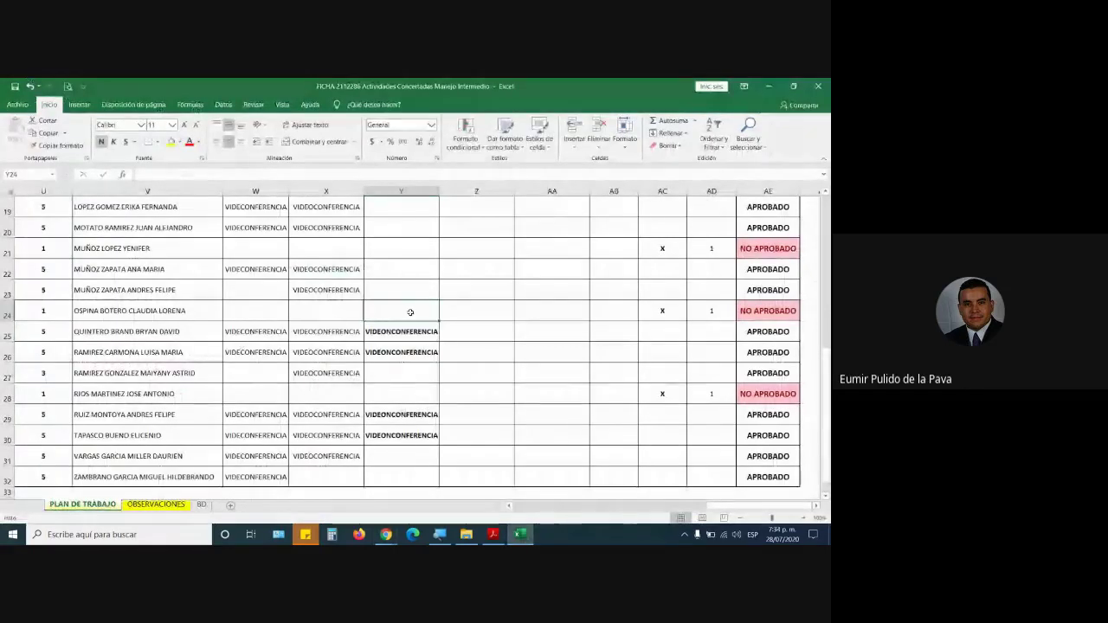
left_click(401, 289)
type("v")
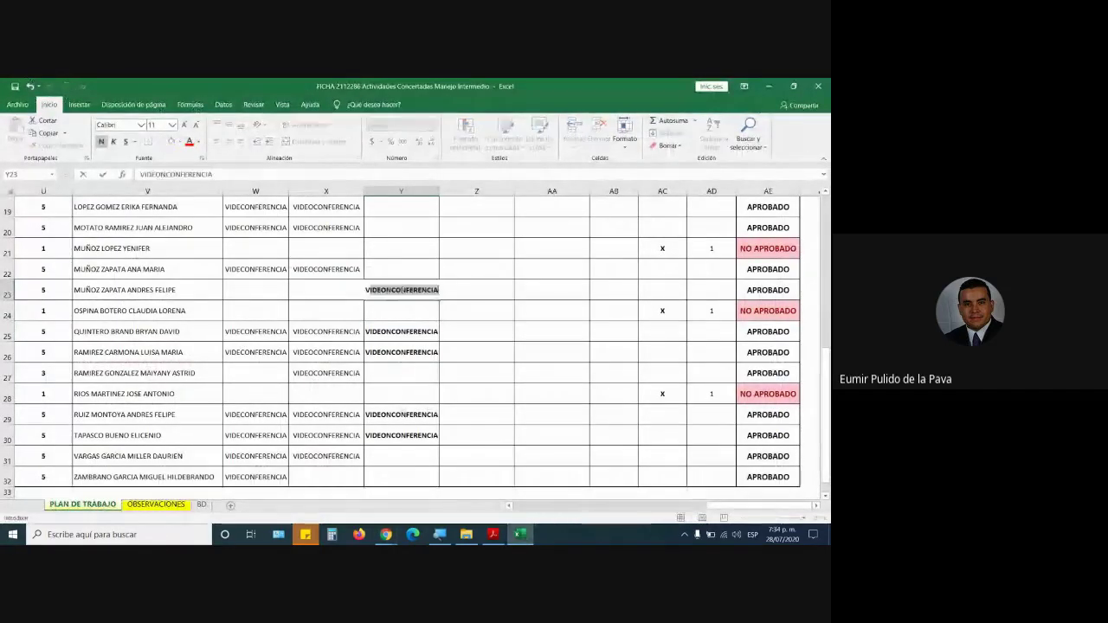
key("Up")
Step: Mark Y22 and Y19 VIDEOCONFERENCIA after checking Meet, leaving Y21 empty
key("alt+Tab")
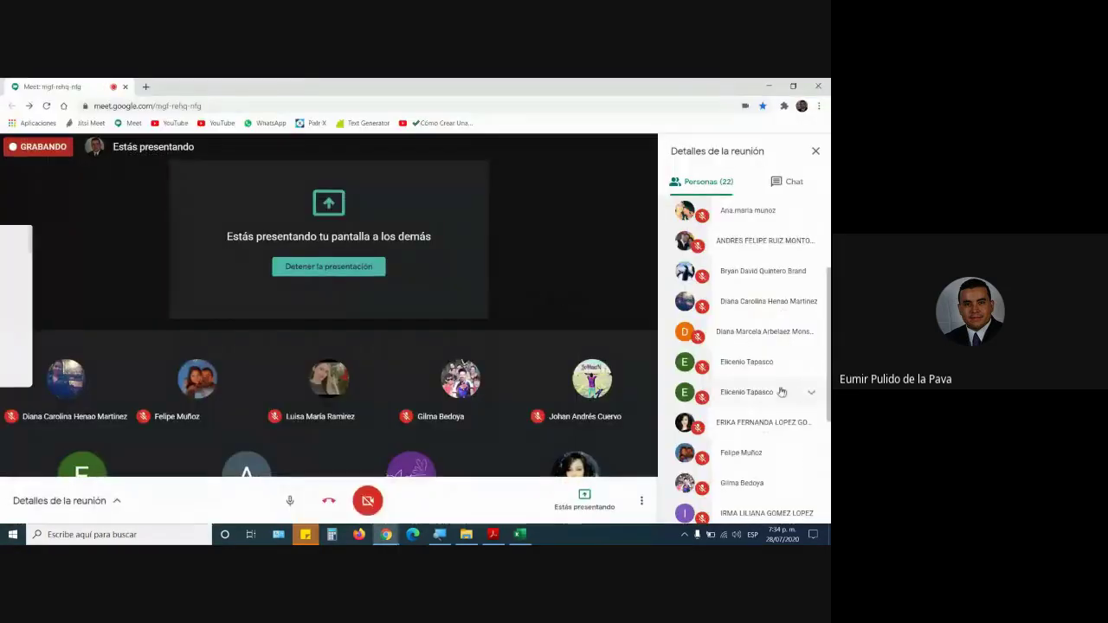
scroll(788, 407, "up", 3)
key("alt+Tab")
type("v")
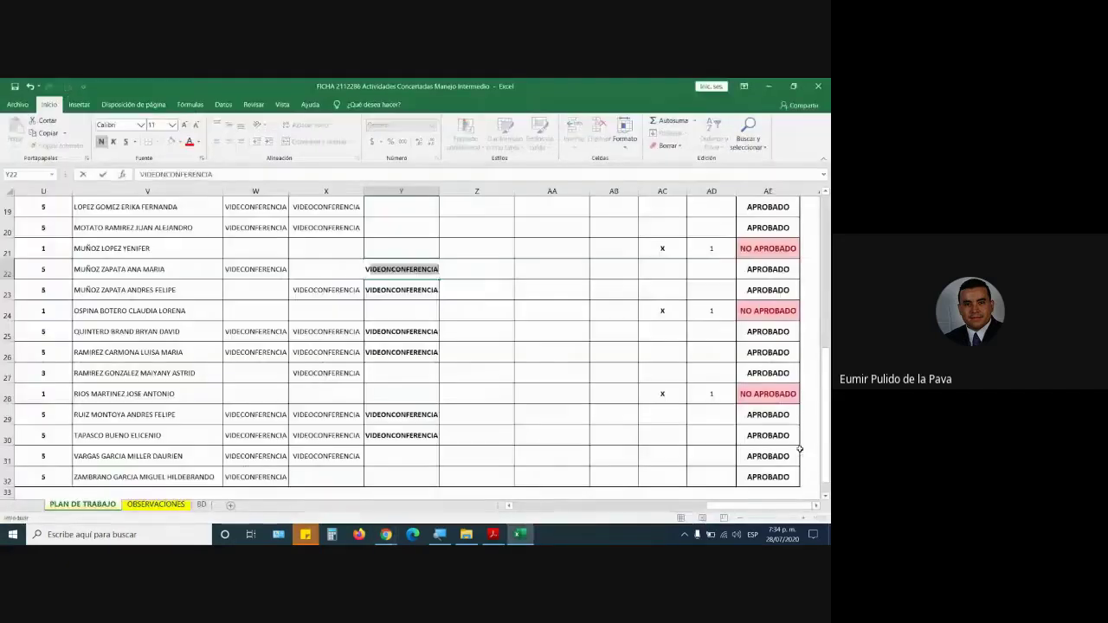
key("Up")
key("Up")
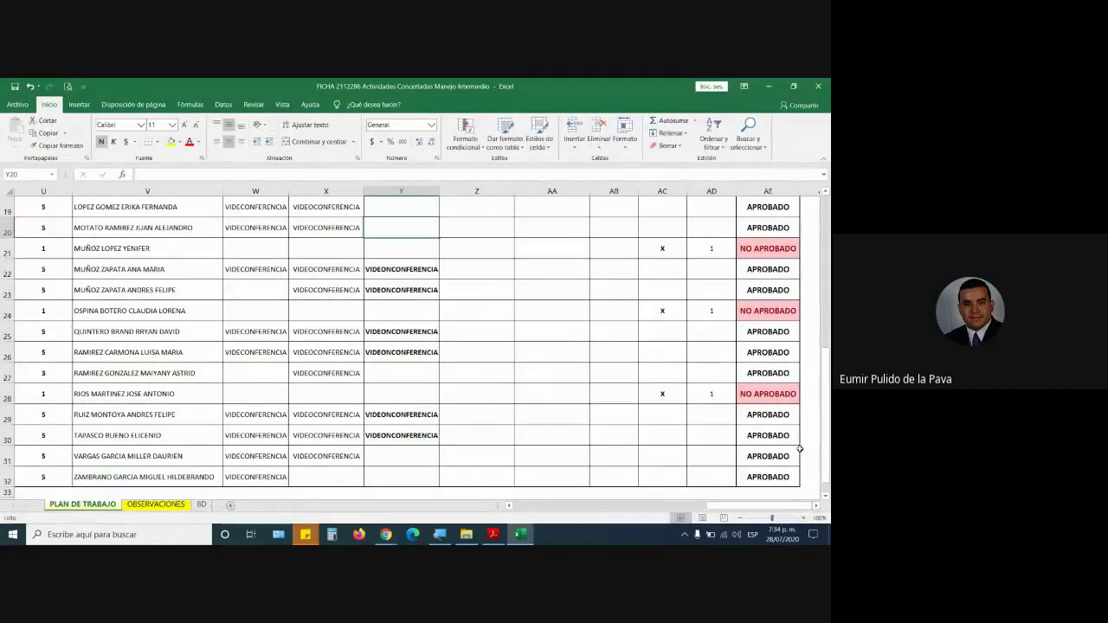
type("v")
key("Up")
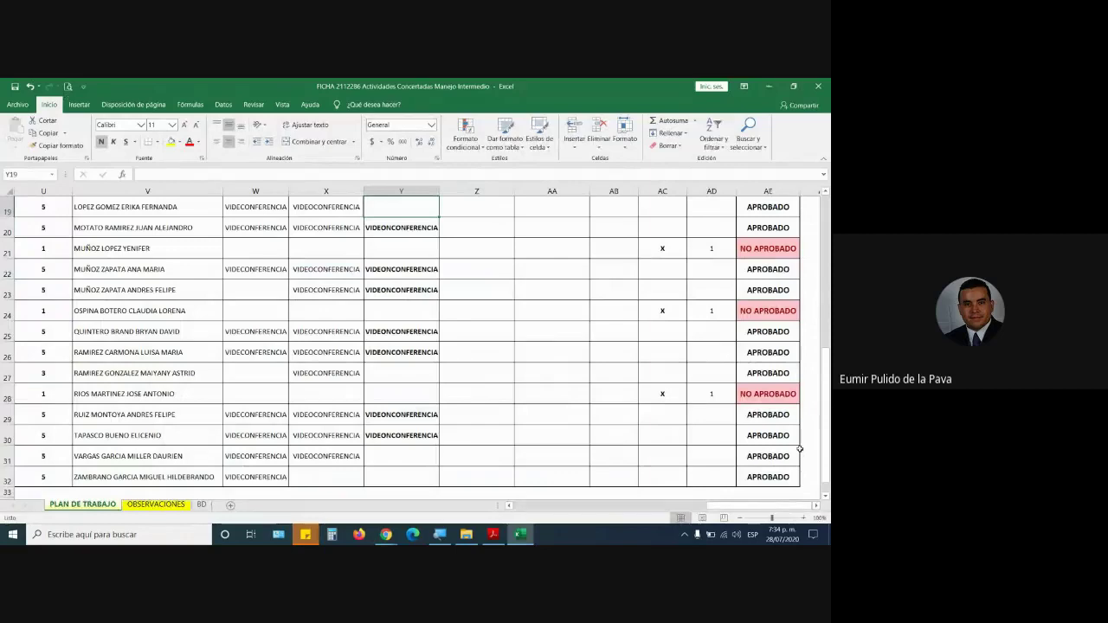
key("alt+Tab")
scroll(773, 433, "down", 2)
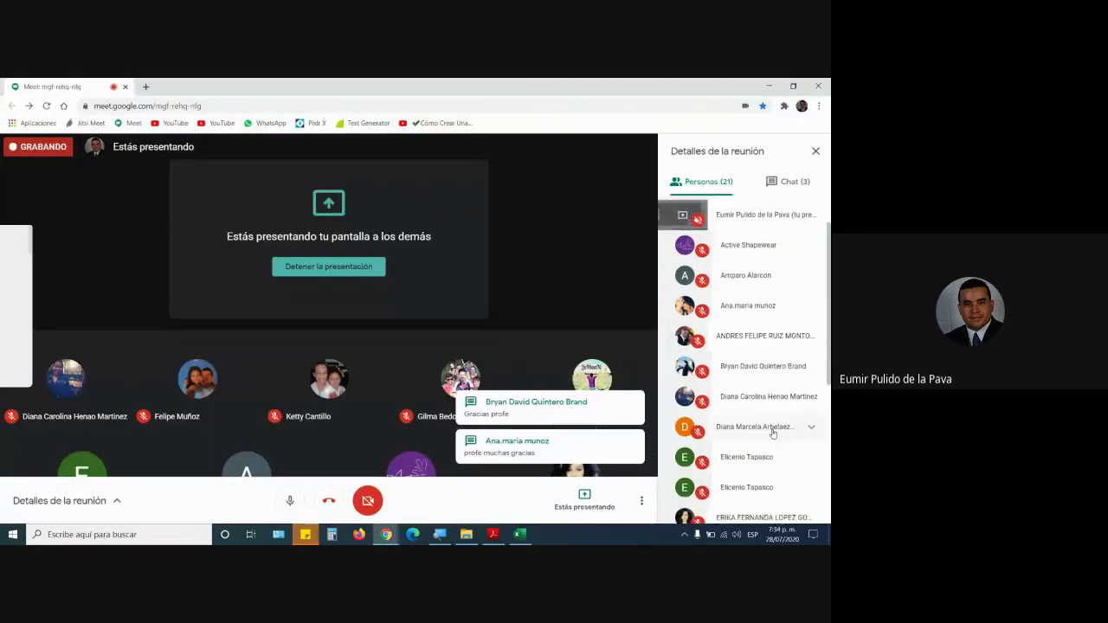
scroll(770, 485, "down", 3)
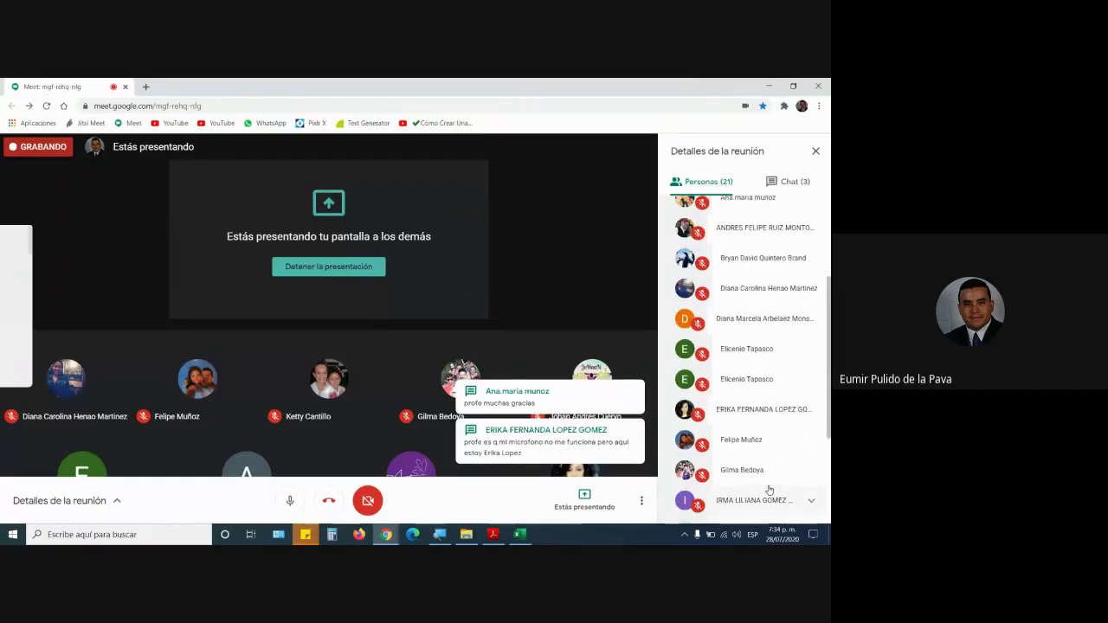
left_click(519, 534)
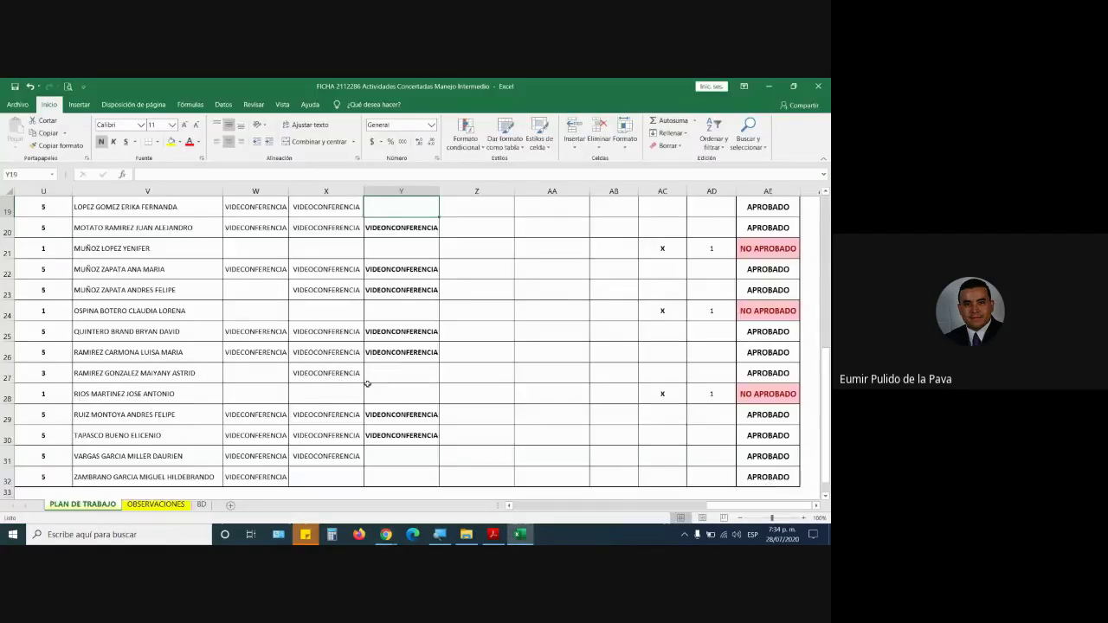
scroll(268, 391, "up", 1)
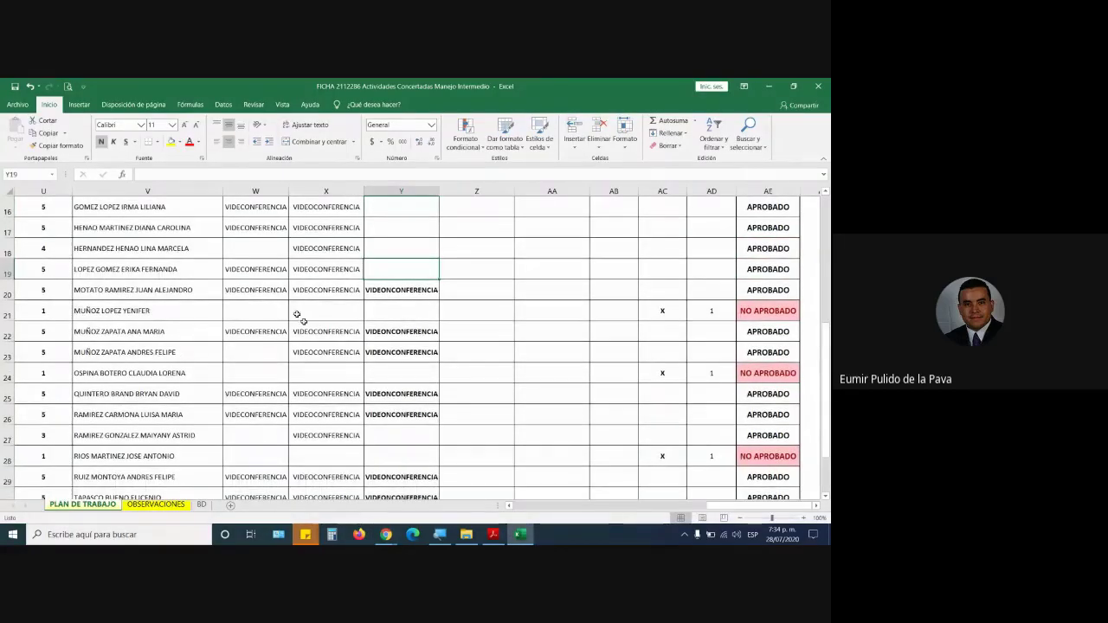
type("VIDEONCONFERENCIA")
key("Up")
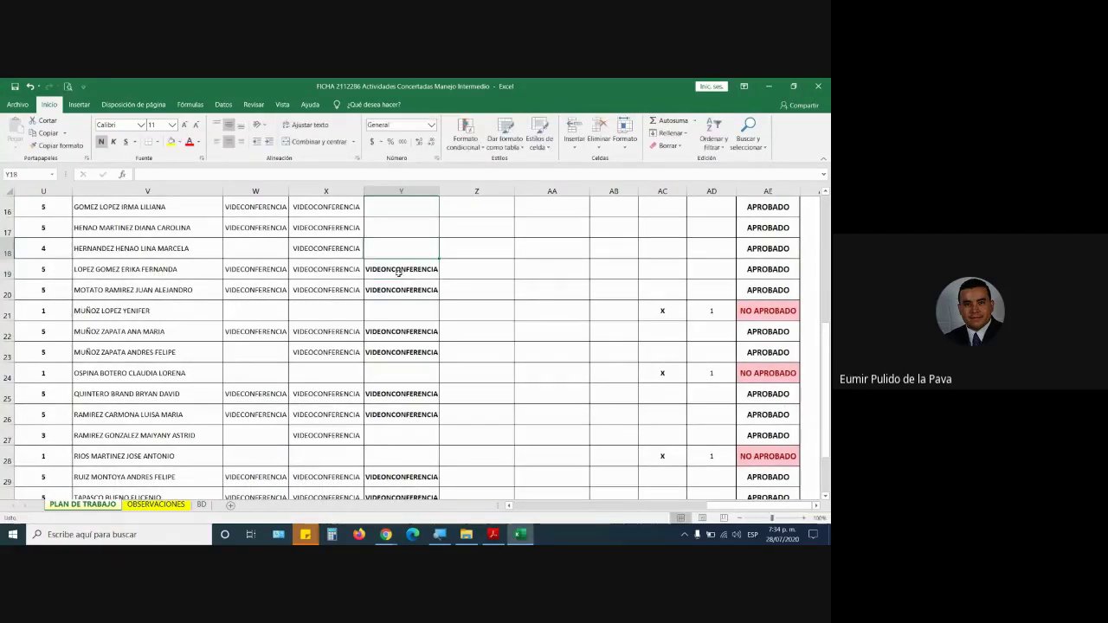
Step: Verify attendees in Meet and mark row 16 present
key("alt+Tab")
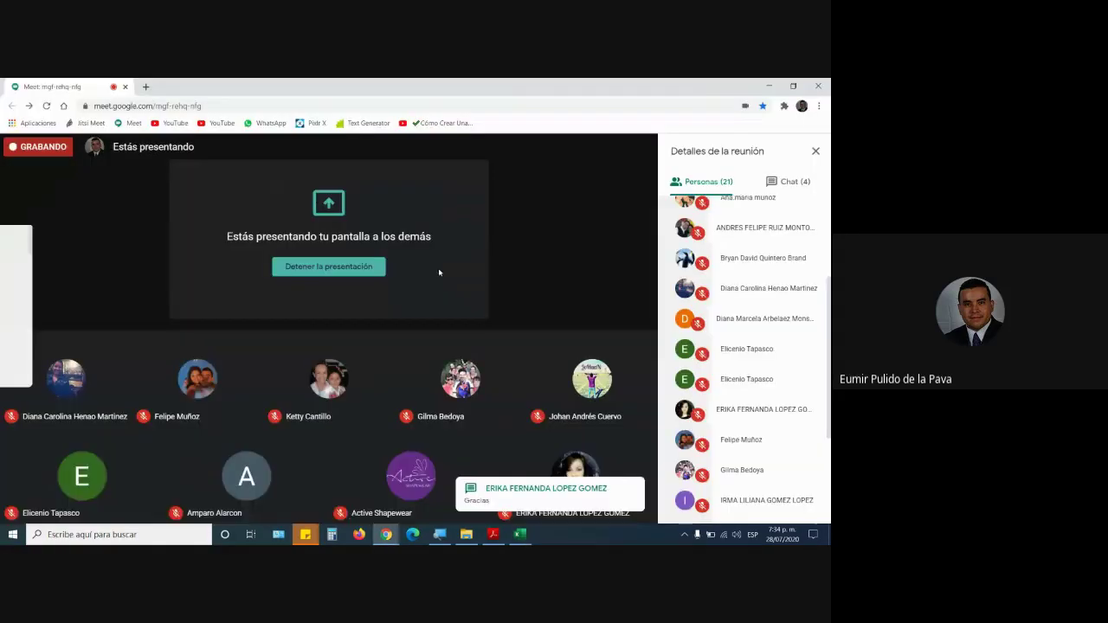
scroll(794, 486, "down", 3)
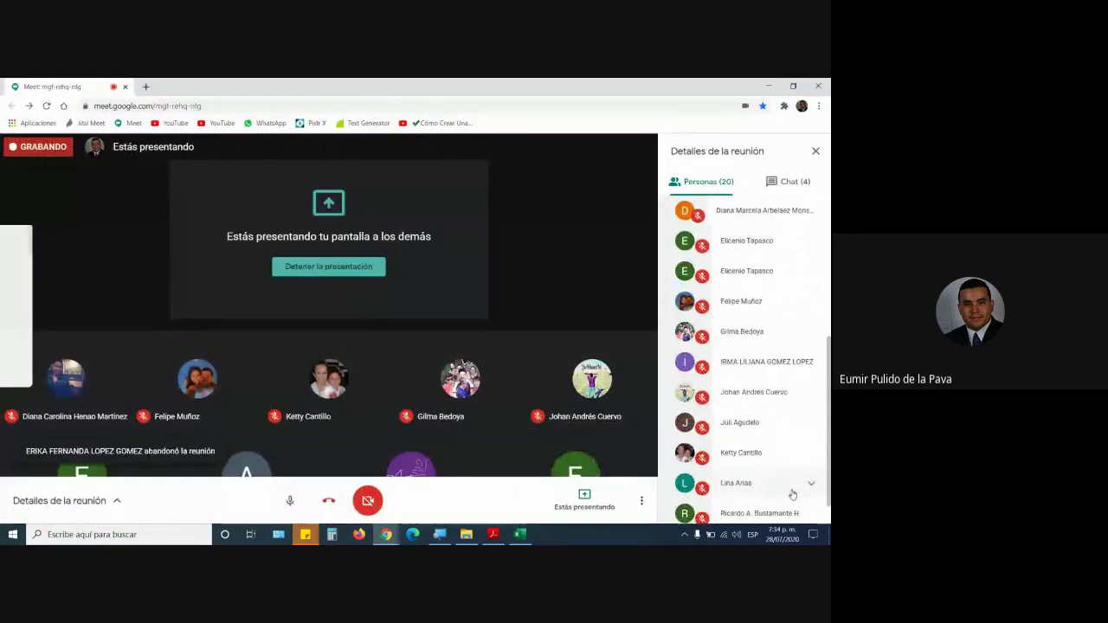
scroll(792, 493, "down", 1)
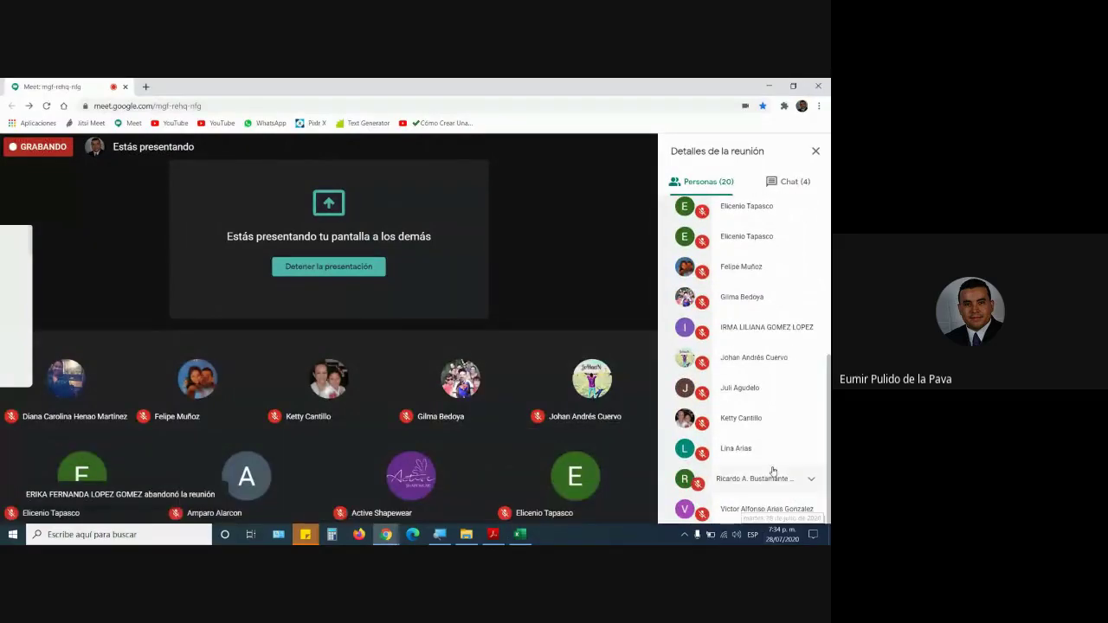
scroll(772, 470, "up", 1)
scroll(771, 470, "up", 3)
key("alt+Tab")
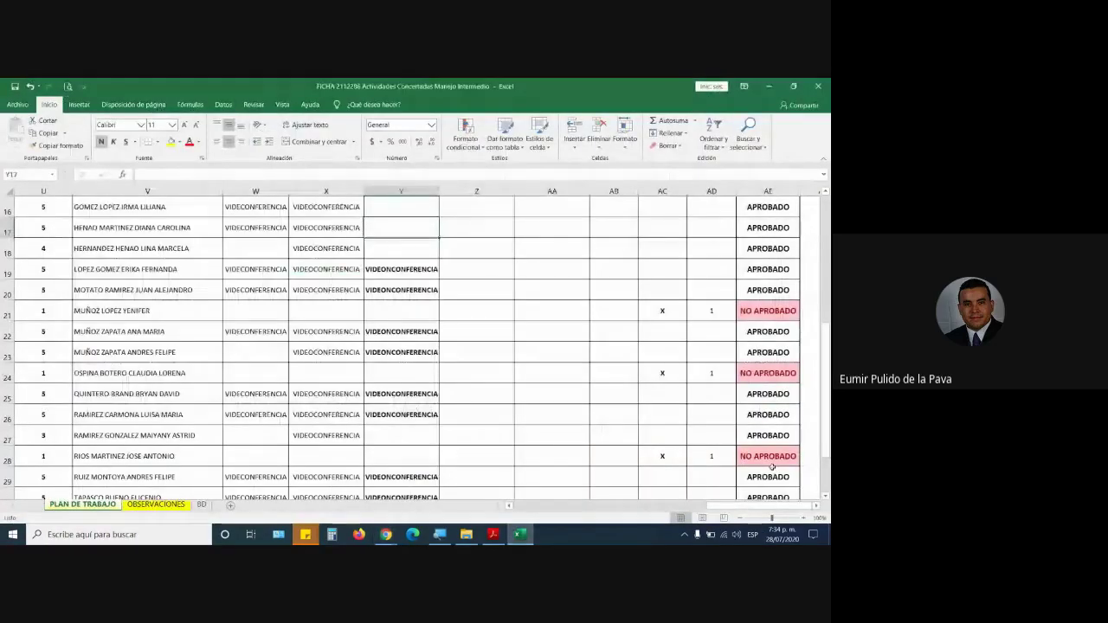
key("alt+Tab")
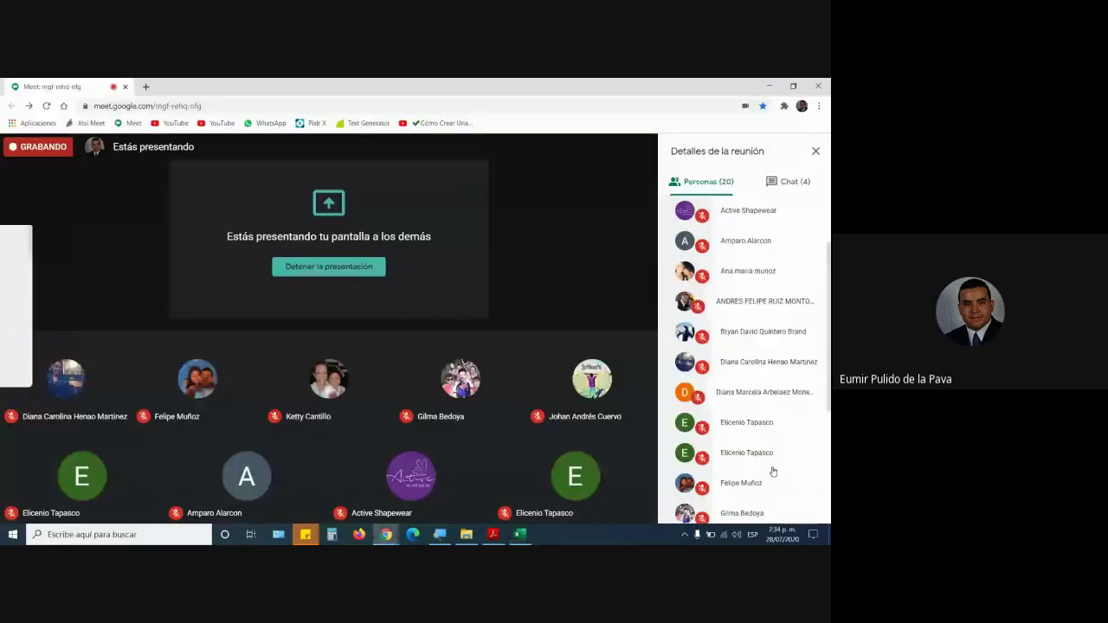
key("alt+Tab")
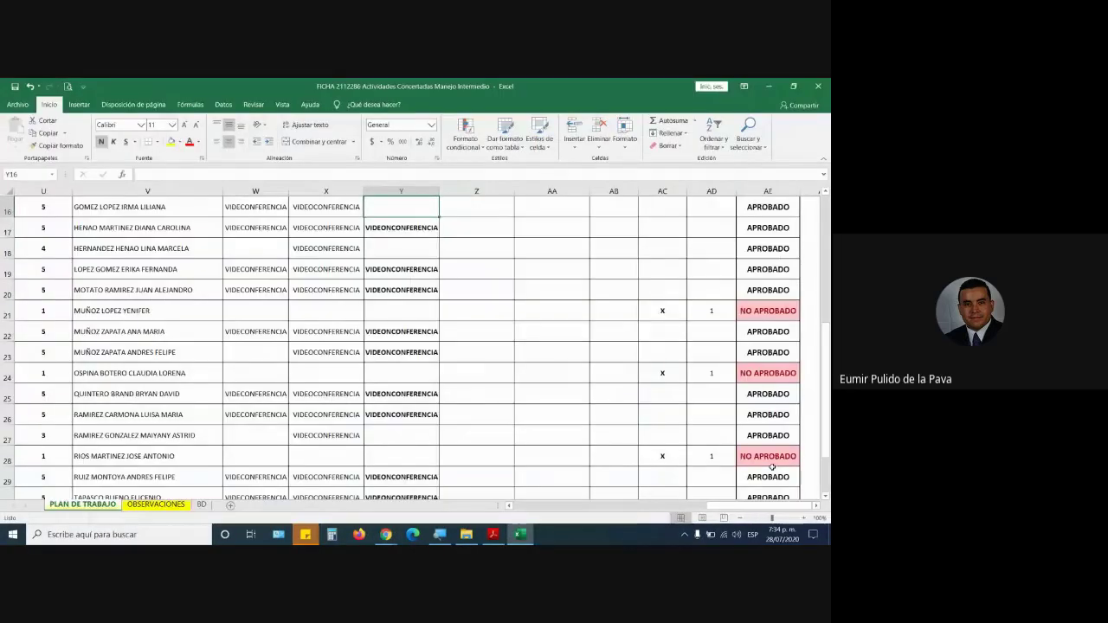
key("alt+Tab")
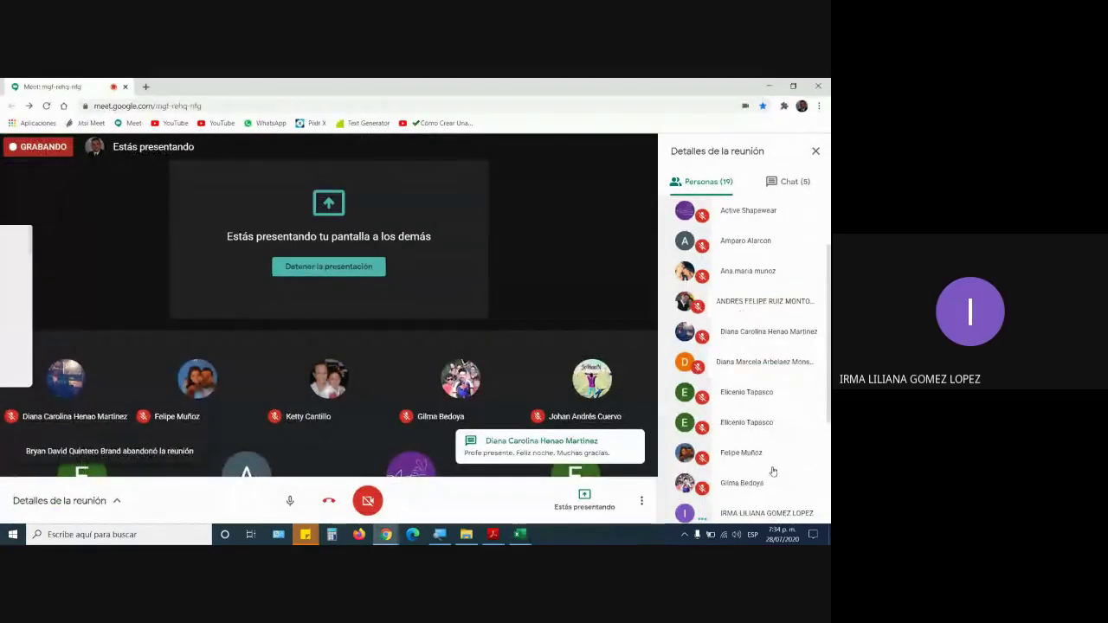
key("alt+Tab")
key("Up")
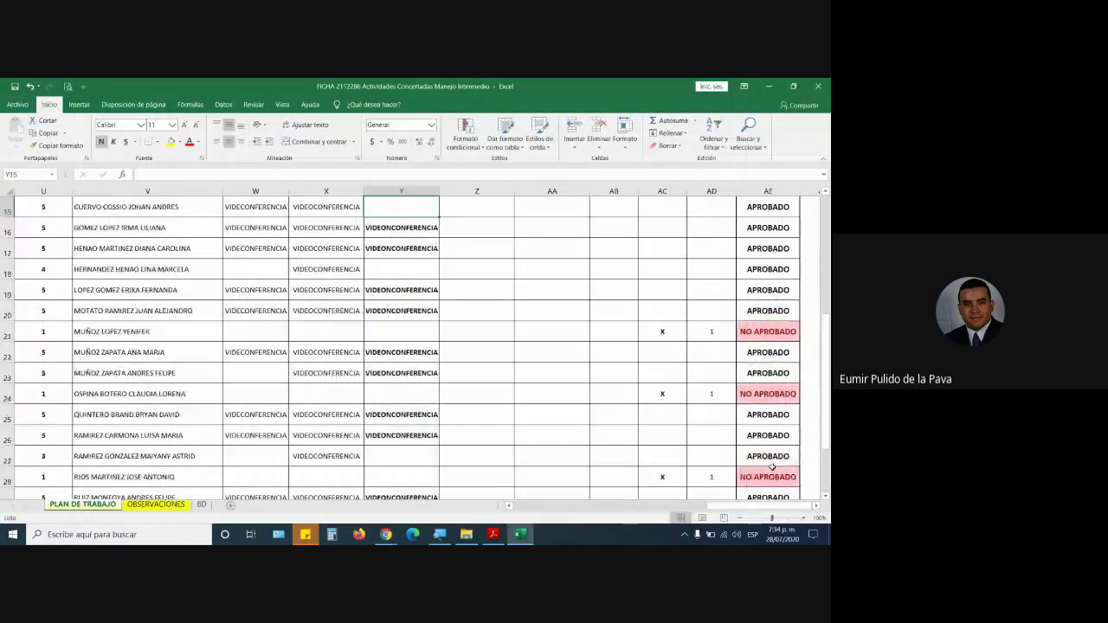
Step: Paste VIDEOCONFERENCIA into cells Y12 and Y11 after checking the participant list
key("alt+Tab")
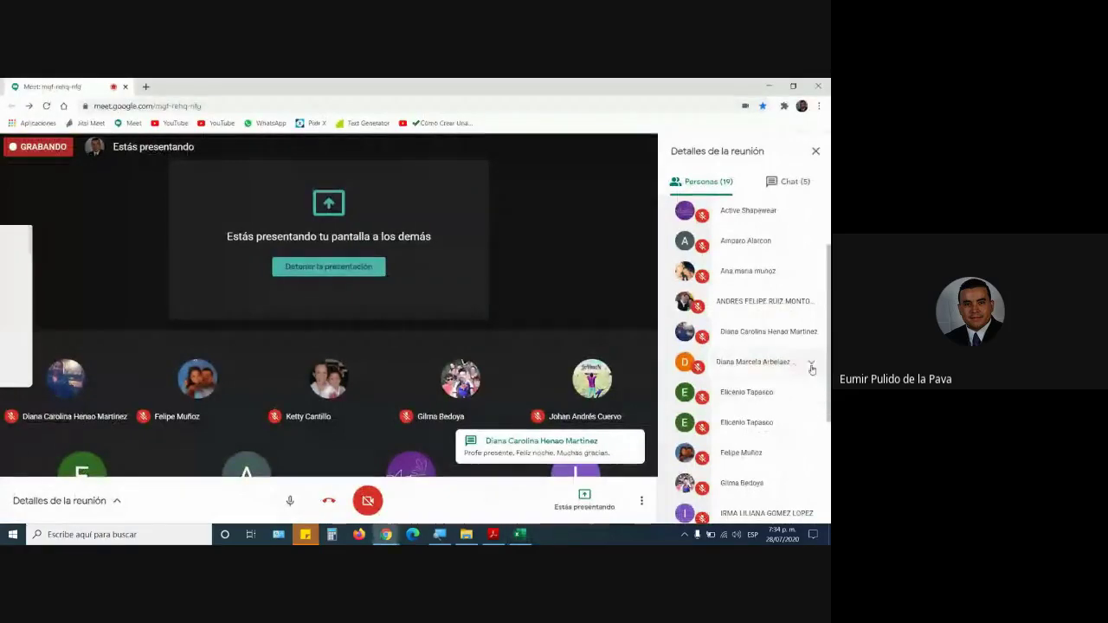
scroll(813, 364, "down", 3)
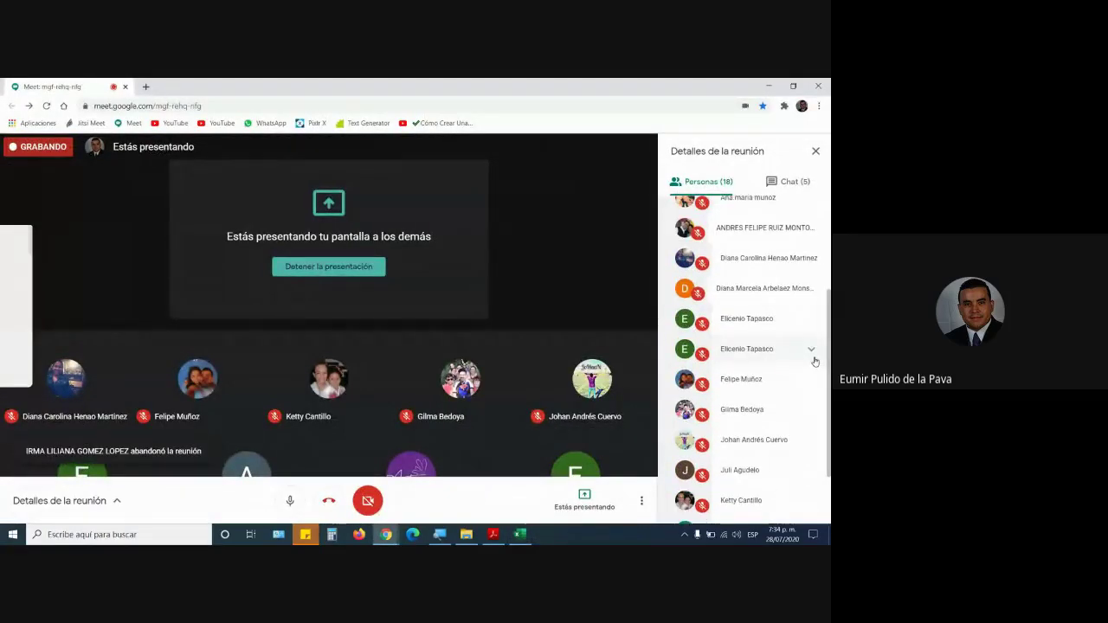
key("alt+Tab")
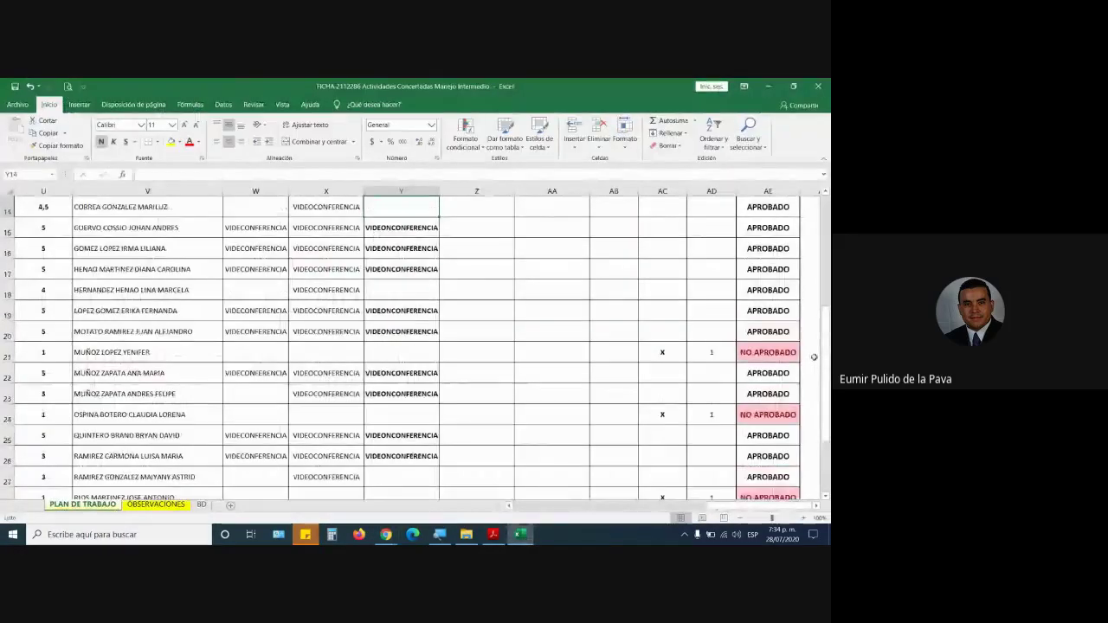
key("alt+Tab")
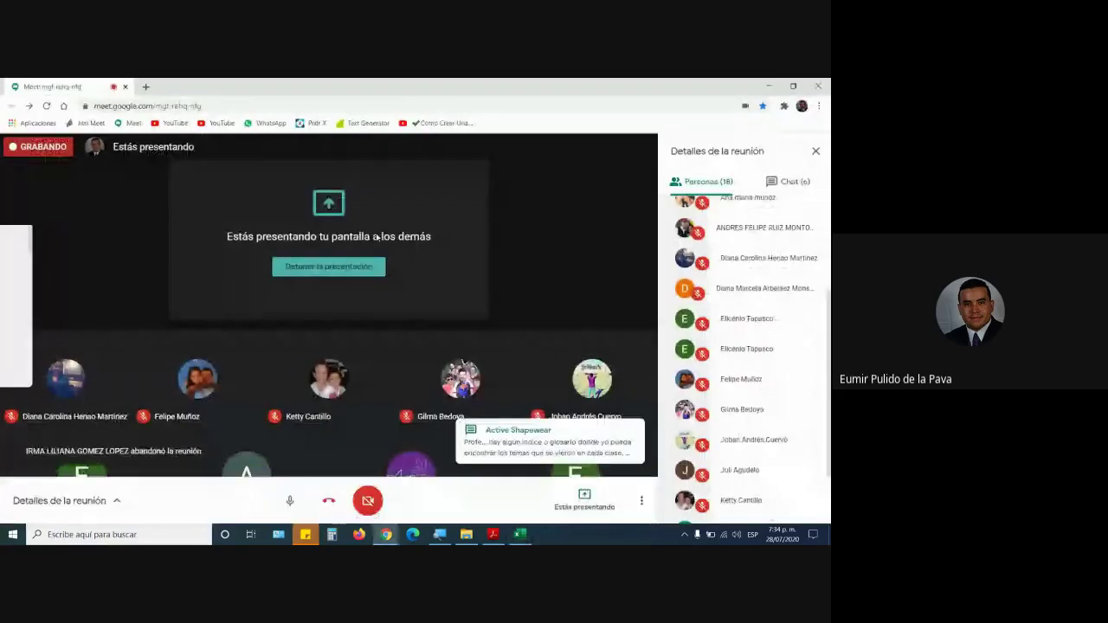
scroll(796, 351, "down", 2)
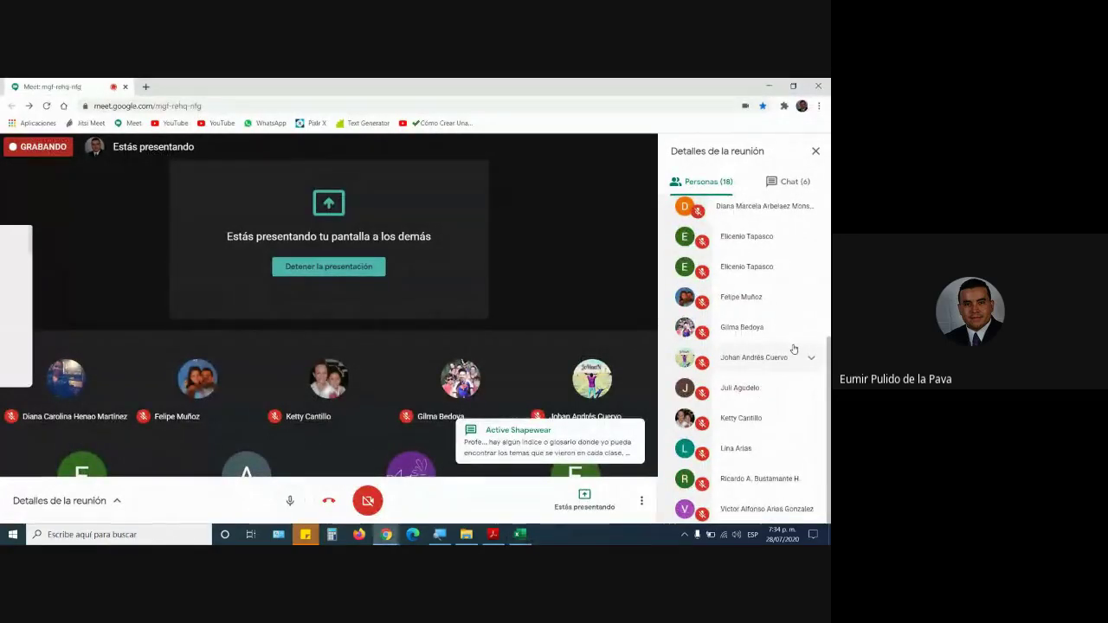
scroll(794, 349, "up", 5)
key("alt+Tab")
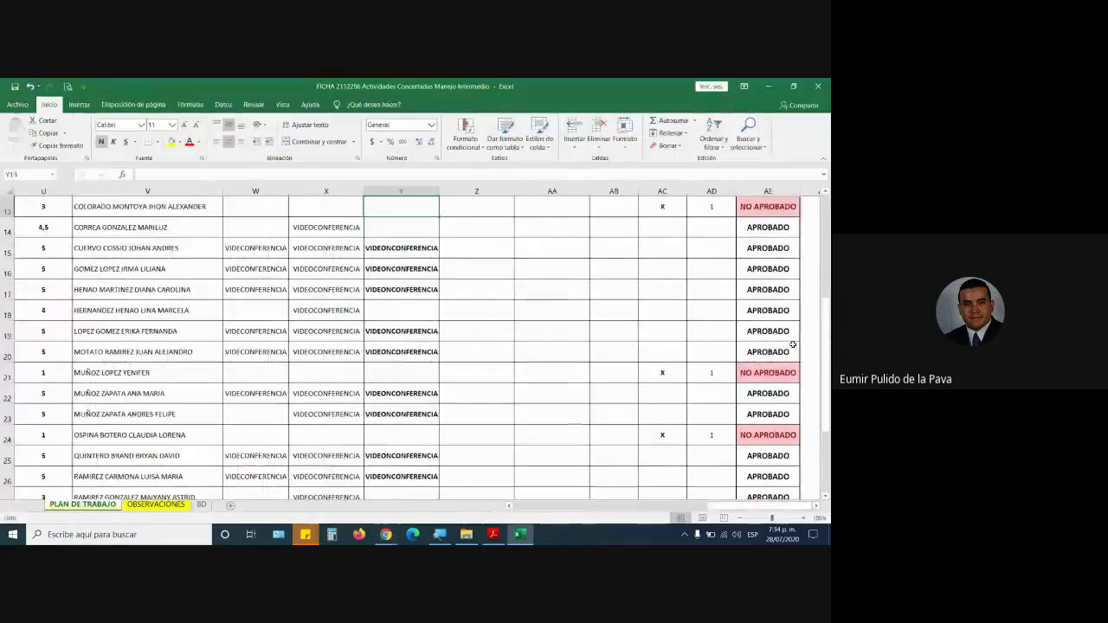
scroll(792, 345, "up", 1)
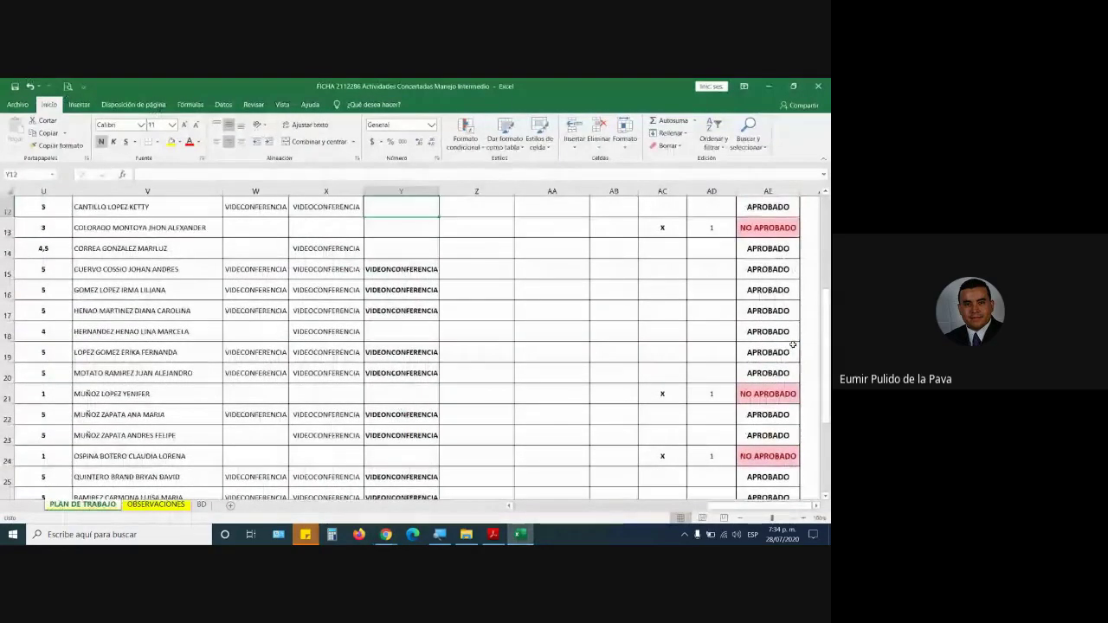
type("VIDEONCONFERENCIA")
key("Up")
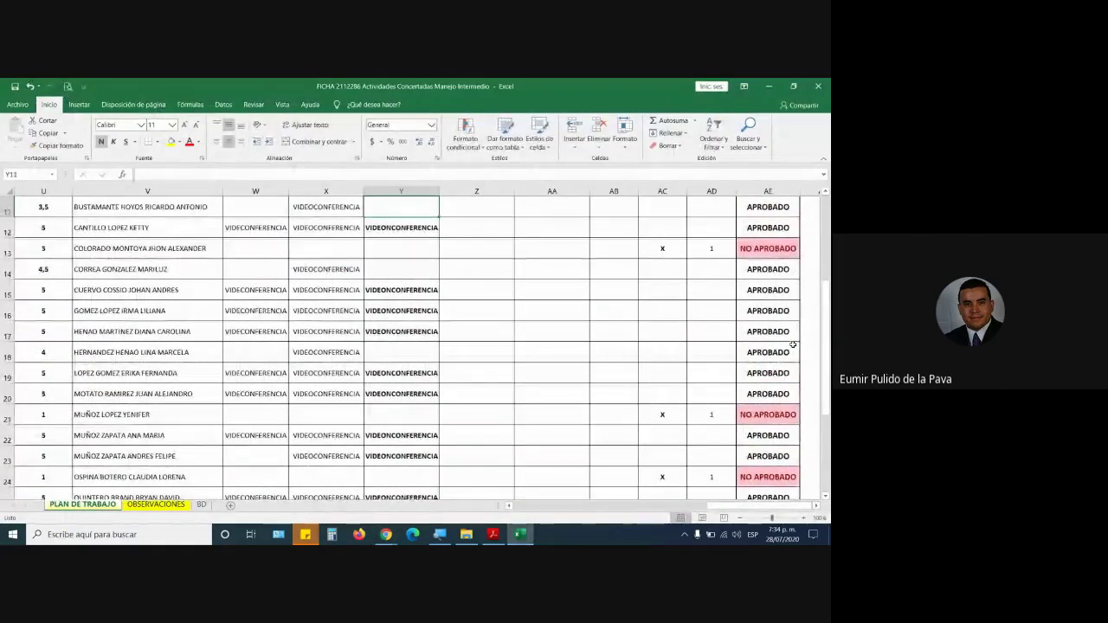
type("VIDEOCONFERENCIA")
key("alt+Tab")
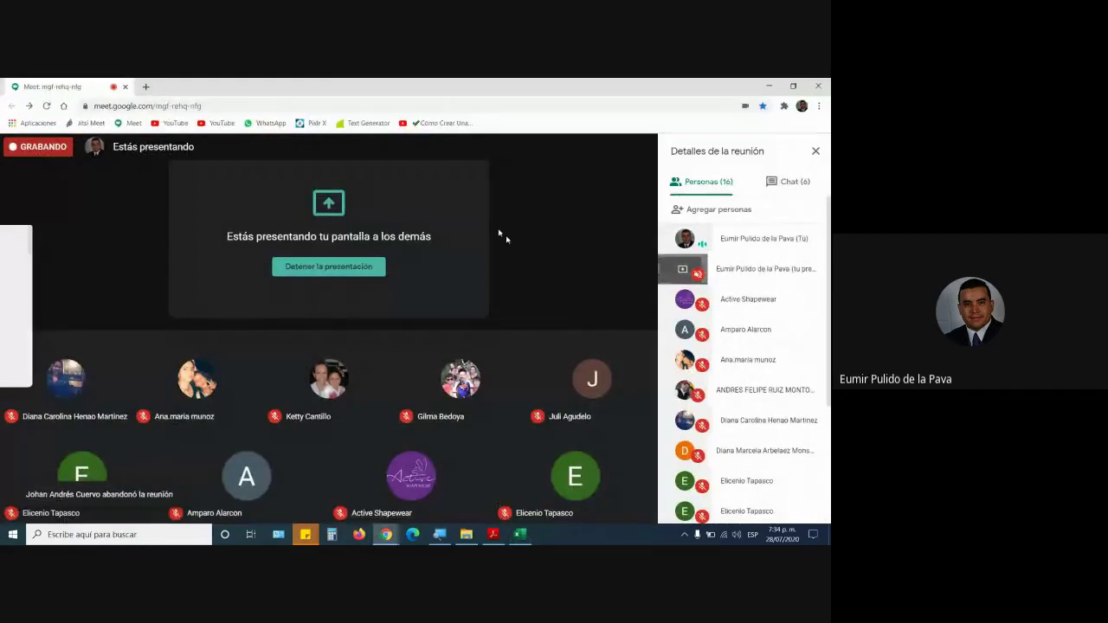
scroll(793, 430, "down", 3)
key("alt+Tab")
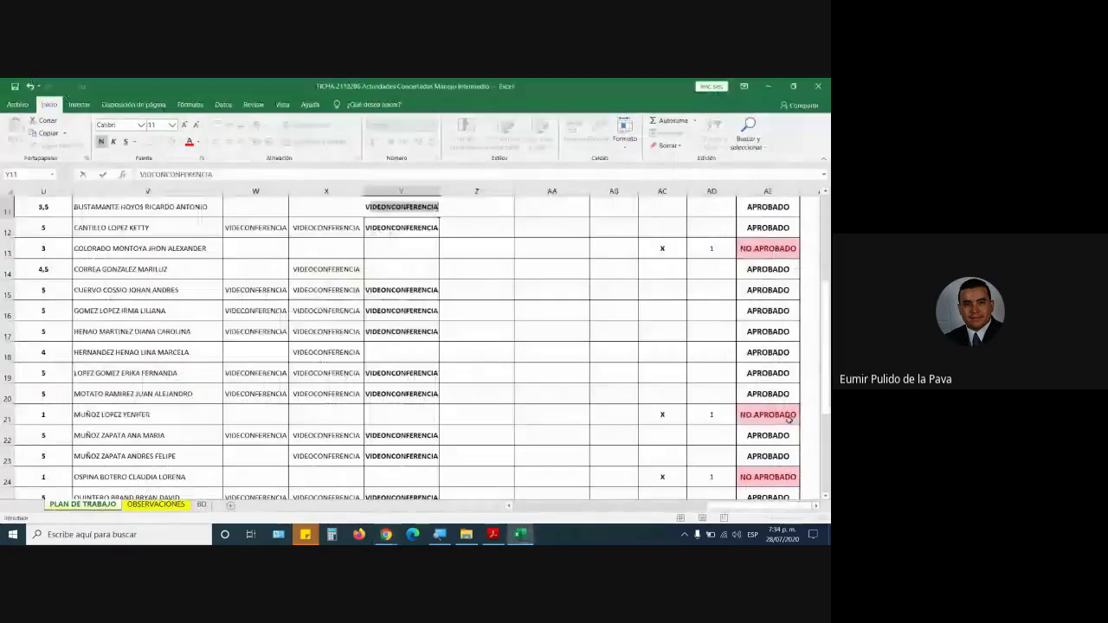
key("Up")
Step: Cross-check the remaining apprentices in the sheet against the Meet participant list
key("alt+Tab")
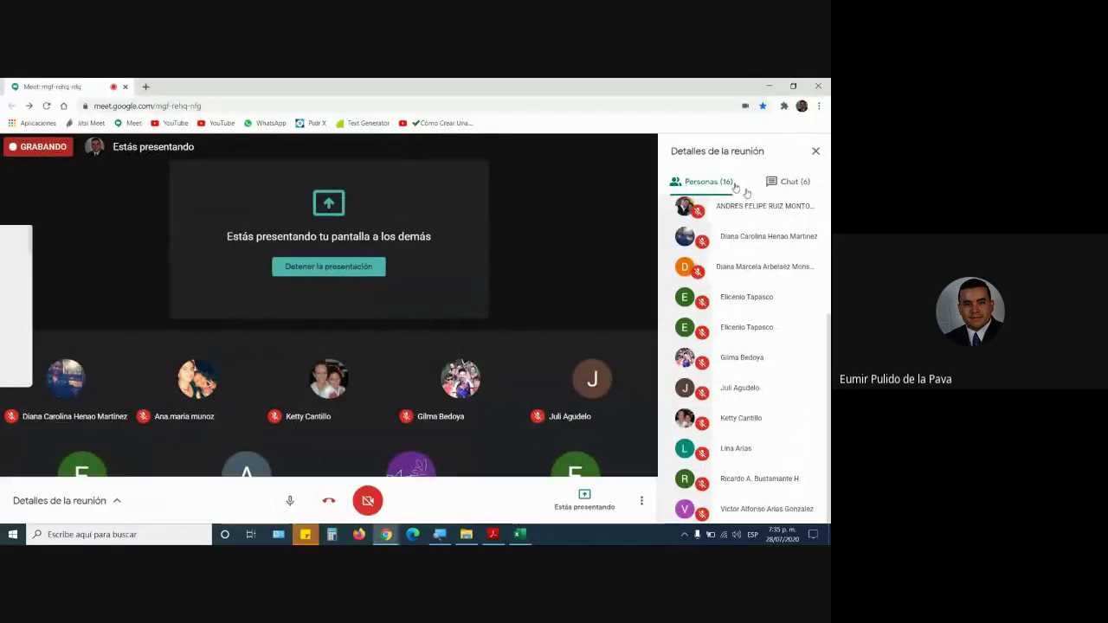
scroll(797, 413, "up", 2)
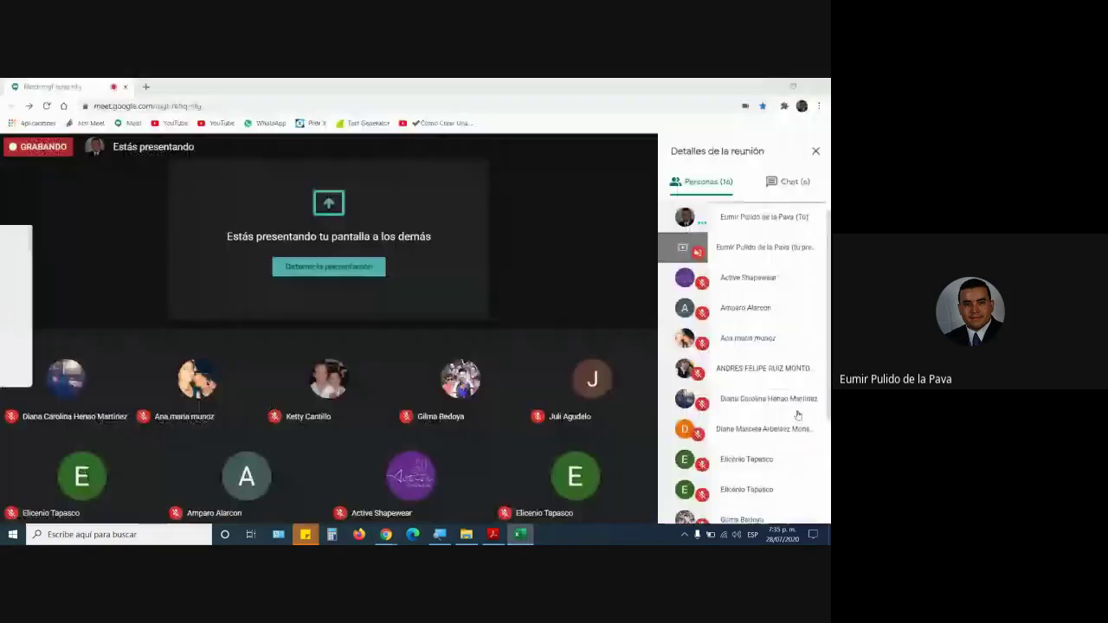
scroll(797, 414, "down", 2)
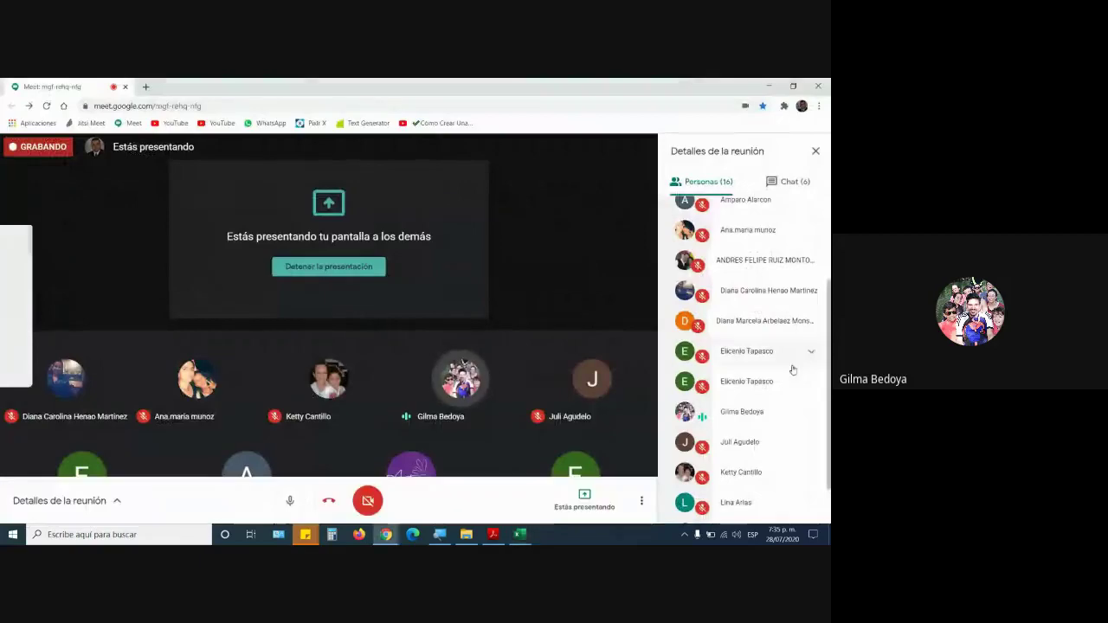
scroll(829, 376, "down", 1)
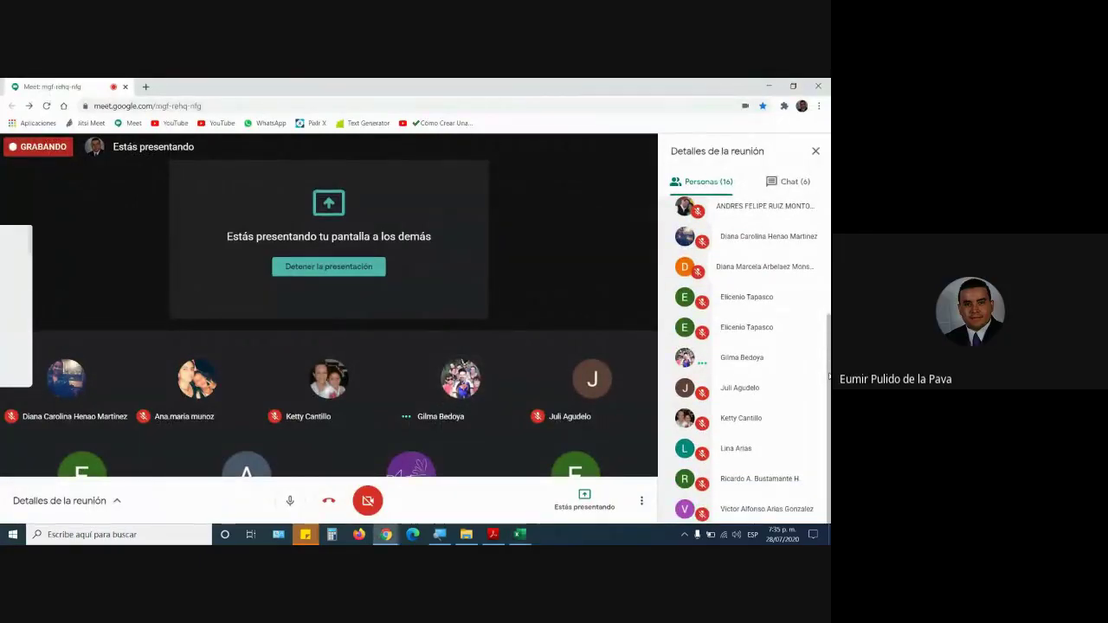
key("alt+Tab")
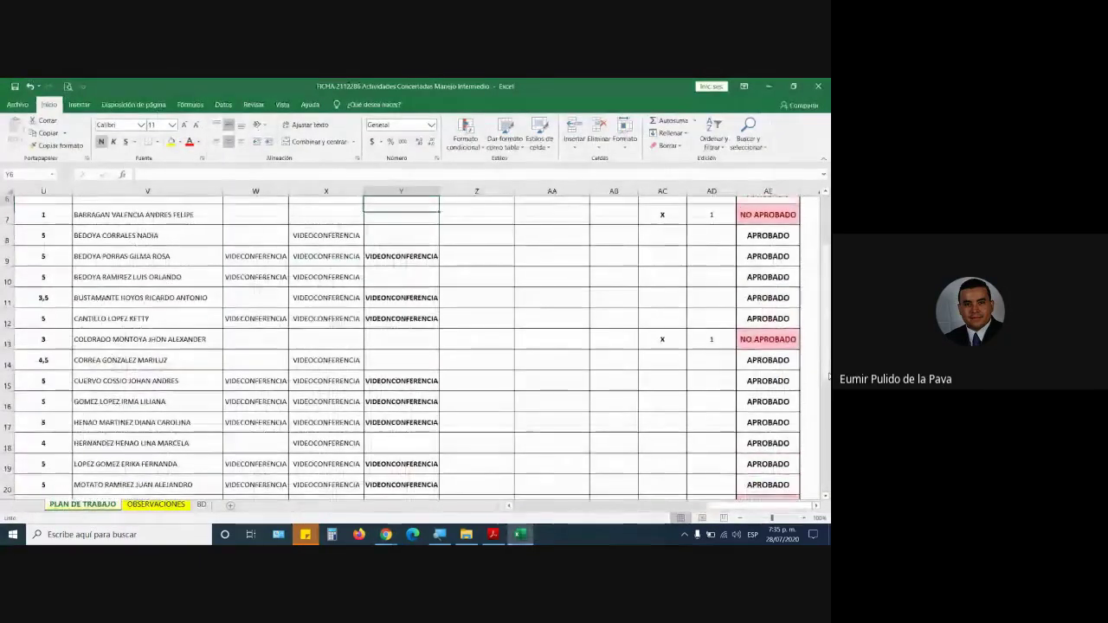
key("alt+Tab")
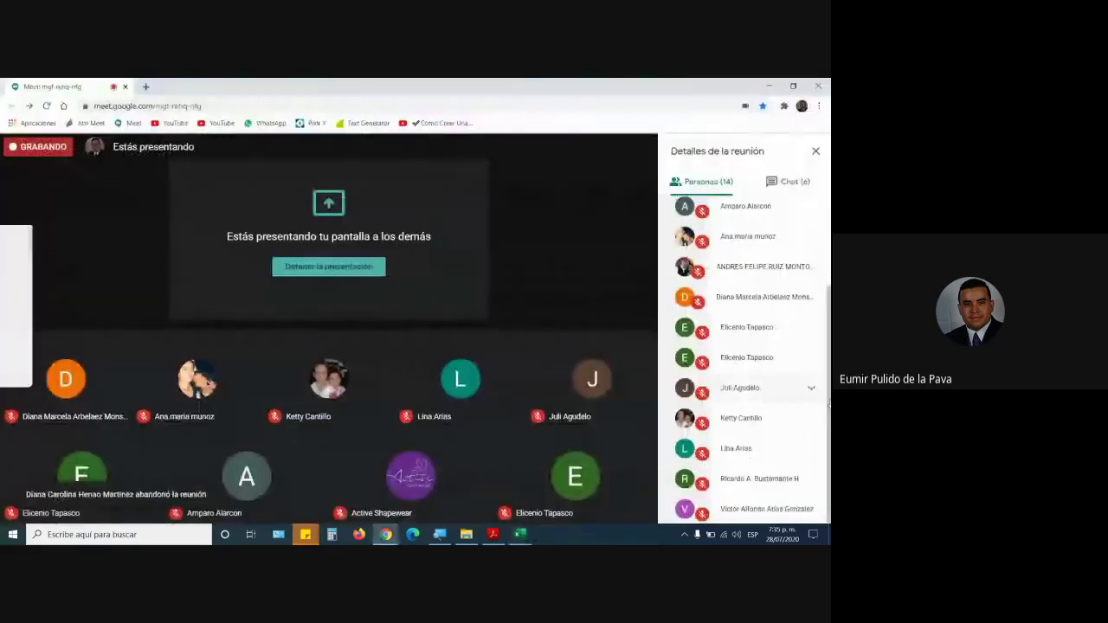
key("alt+Tab")
scroll(742, 486, "up", 1)
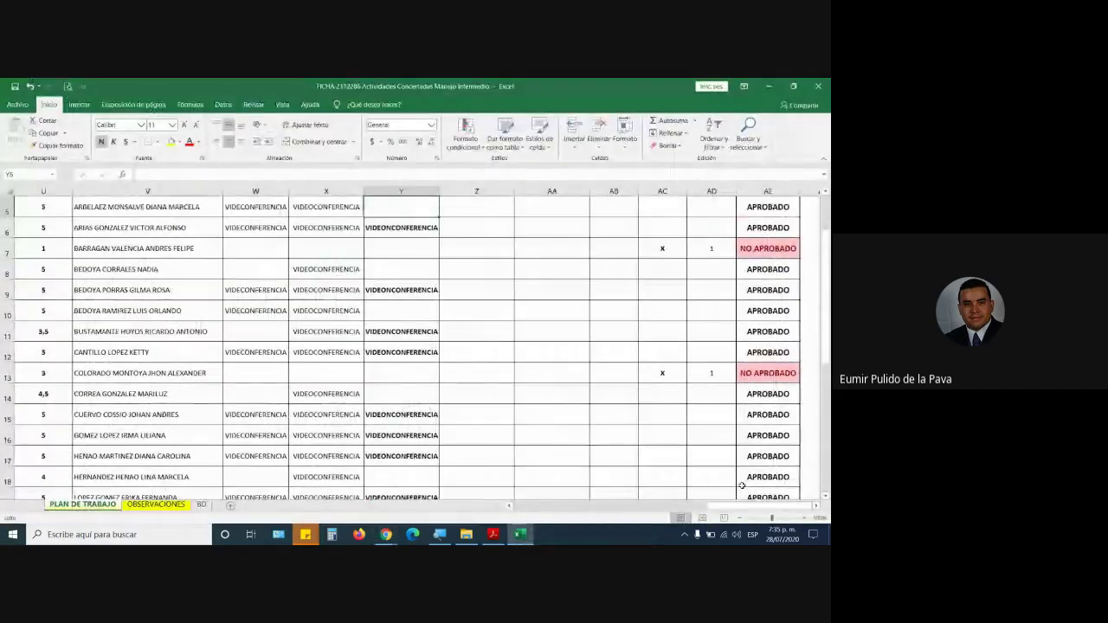
key("alt+Tab")
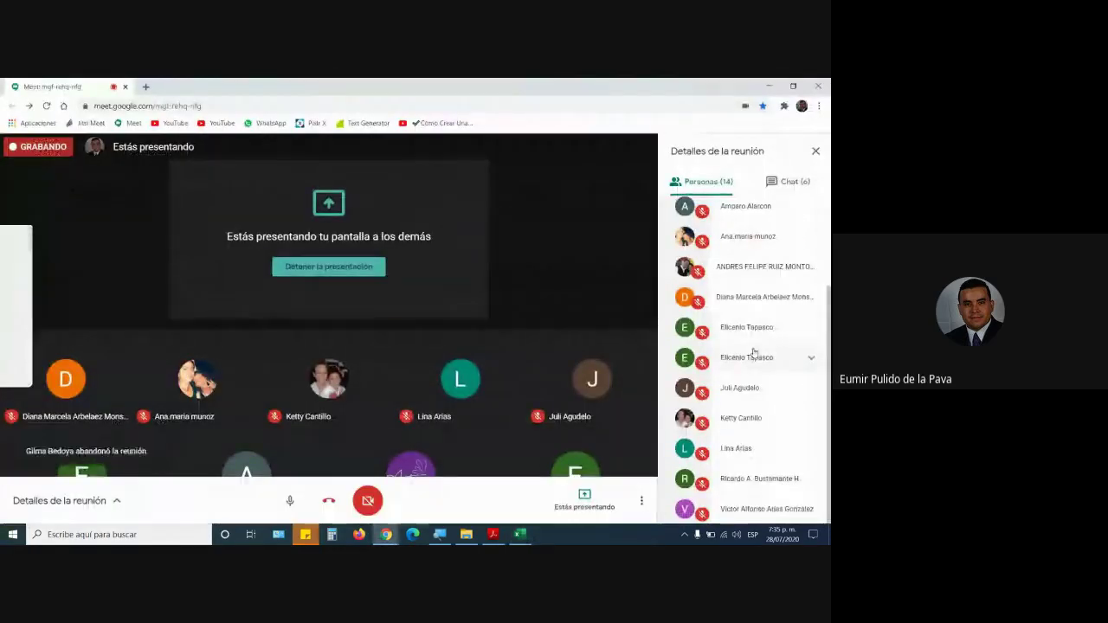
key("alt+Tab")
scroll(753, 348, "up", 1)
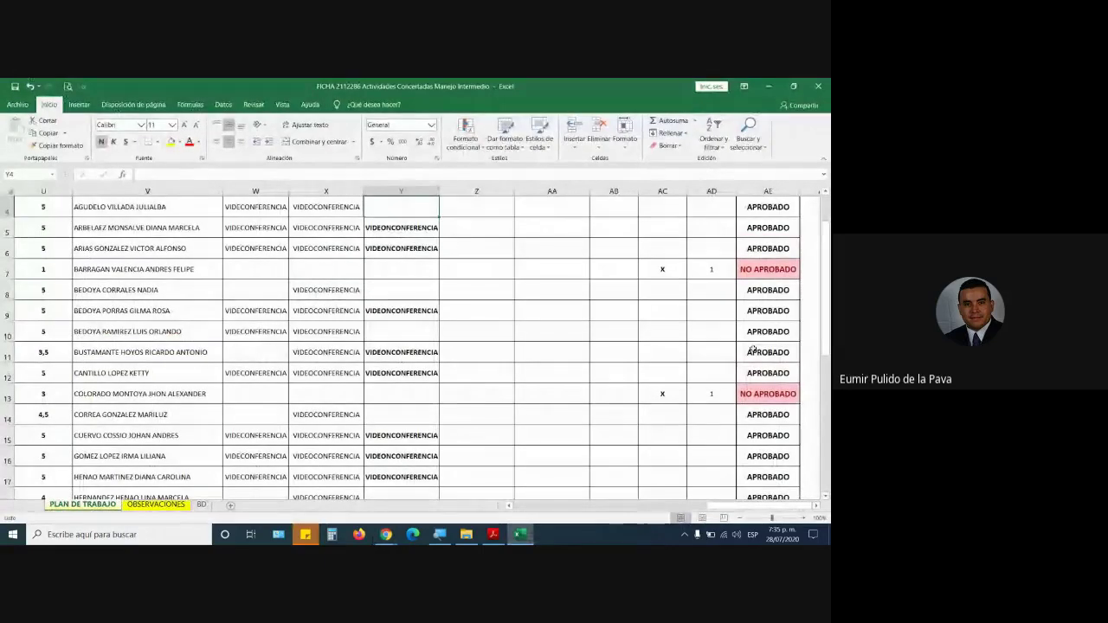
key("alt+Tab")
scroll(796, 389, "up", 3)
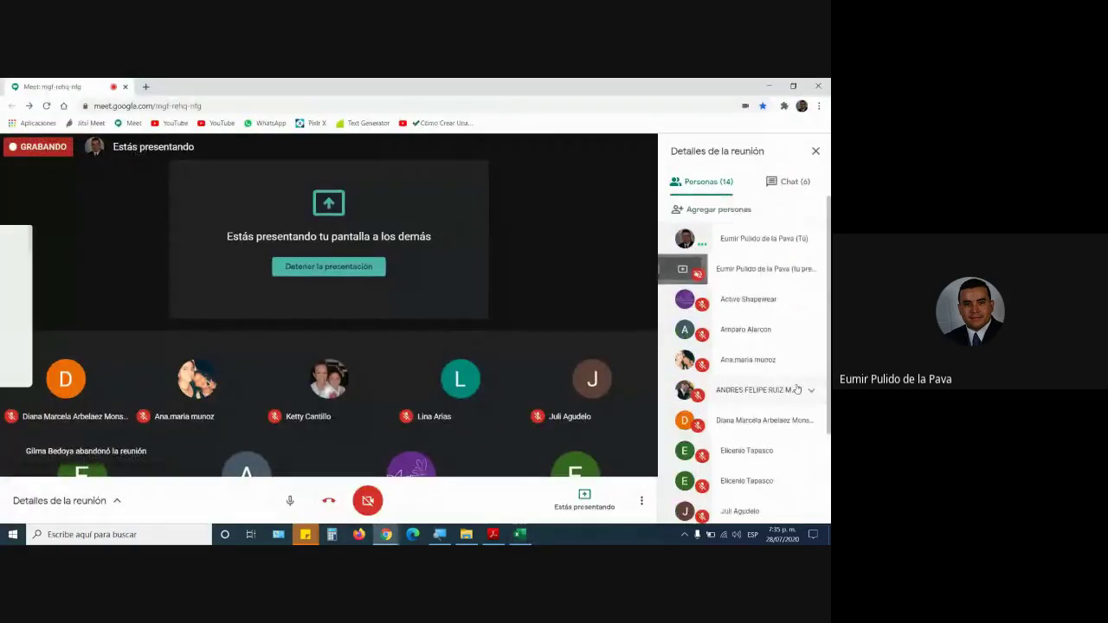
scroll(797, 389, "down", 3)
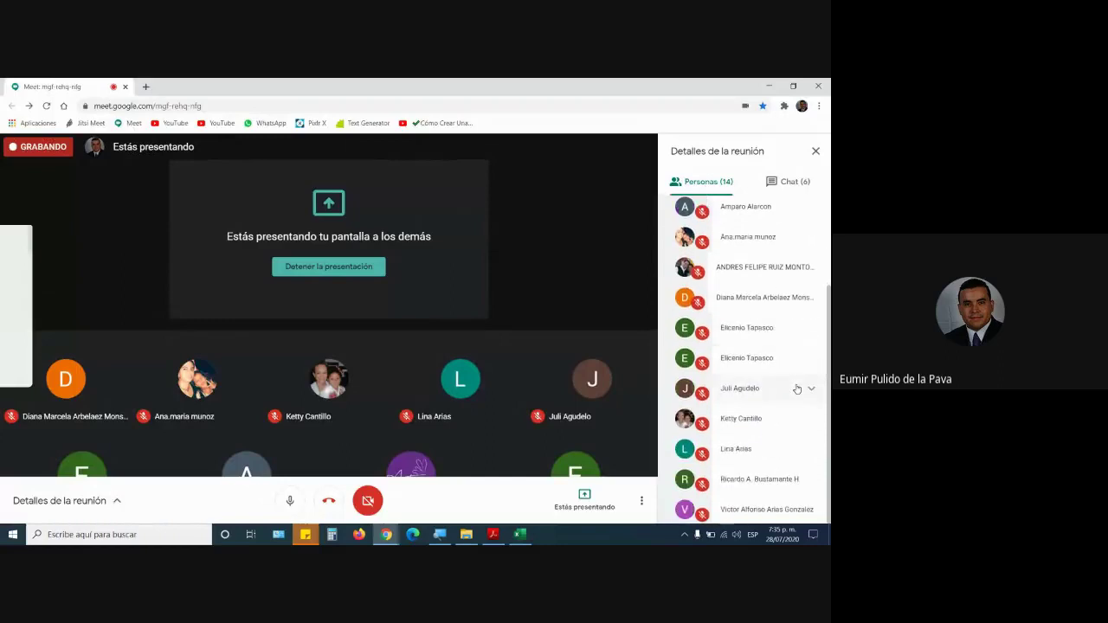
scroll(797, 388, "up", 3)
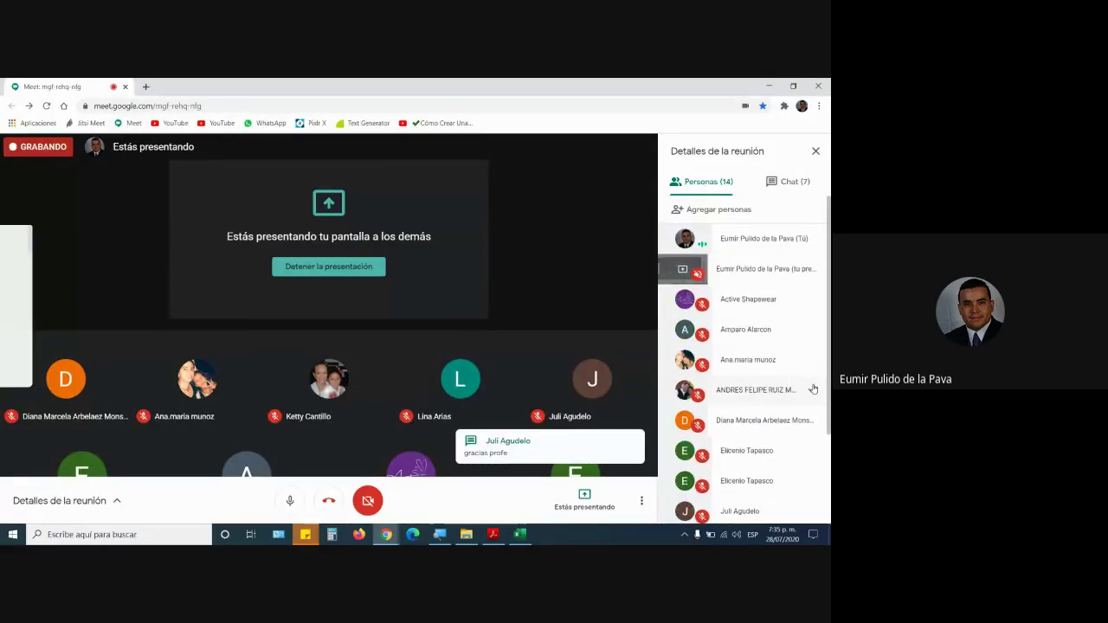
key("alt+Tab")
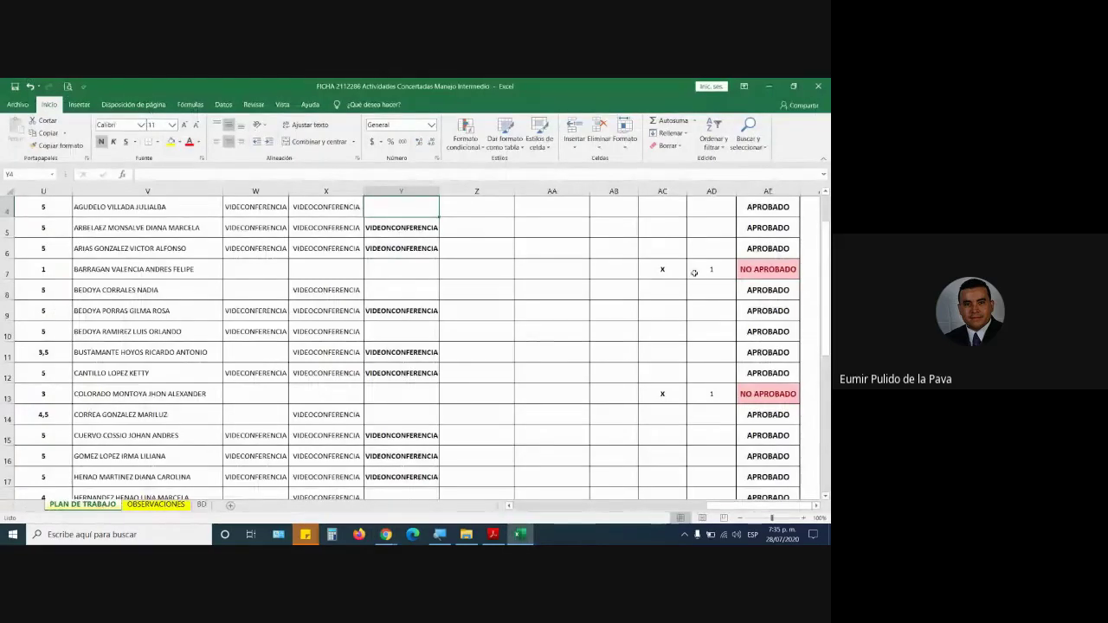
scroll(628, 279, "up", 1)
Step: Select the column Y attendance entries, remove bold, and save the workbook
key("shift+Down")
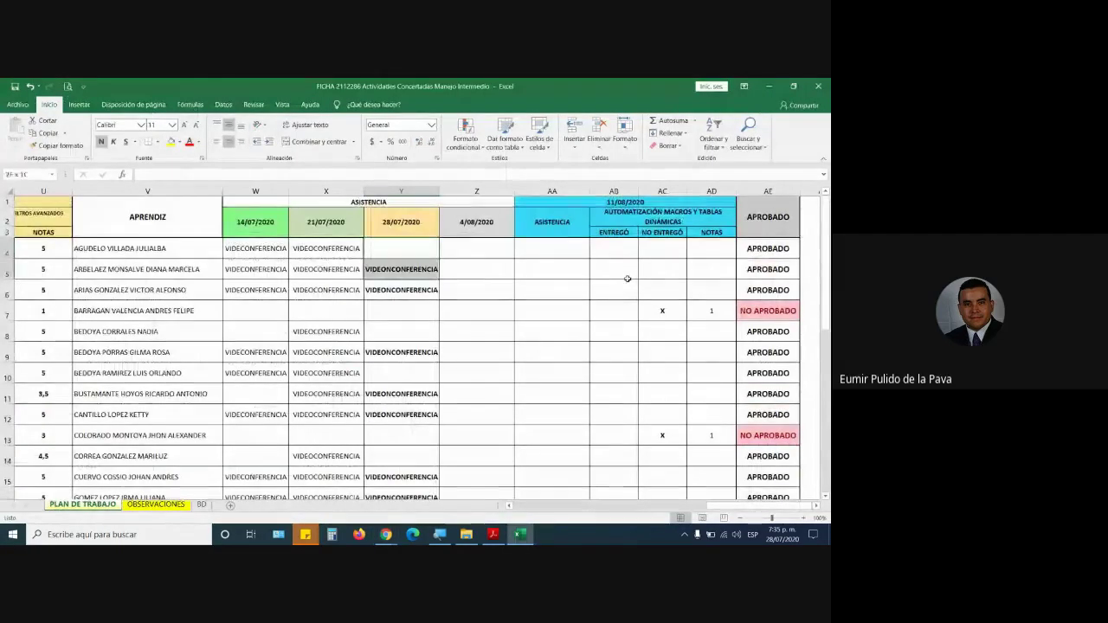
key("shift+Down")
key("shift+Down")
key("shift+Down")
key("shift+Down")
key("shift+Down")
key("shift+Down")
key("shift+Down")
key("shift+Down")
key("shift+Down")
key("shift+Down")
key("shift+Down")
key("shift+Down")
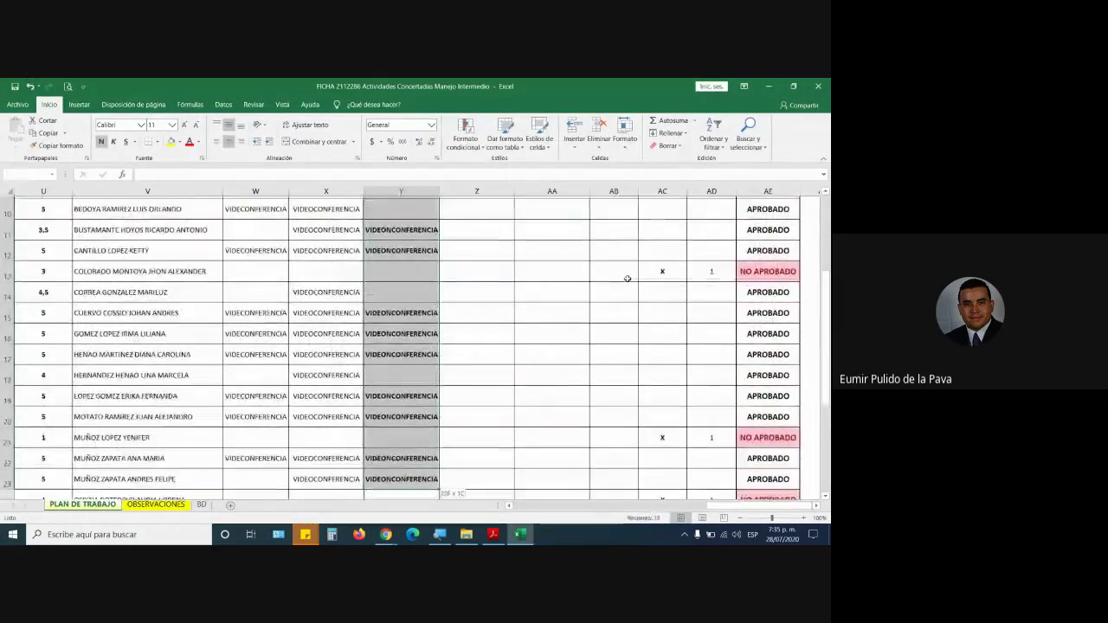
key("shift+Down")
key("shift+Down")
key("shift+Down")
key("shift+Down")
key("shift+Down")
key("shift+Down")
key("ctrl+shift+Down")
key("ctrl+shift+Up")
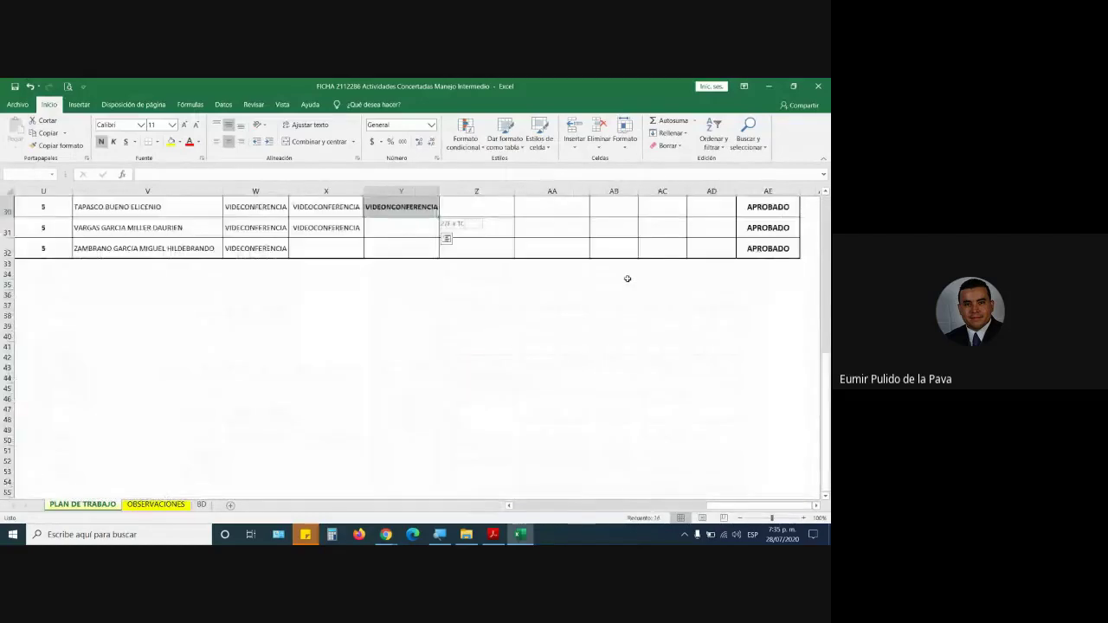
key("shift+Down")
key("shift+Down")
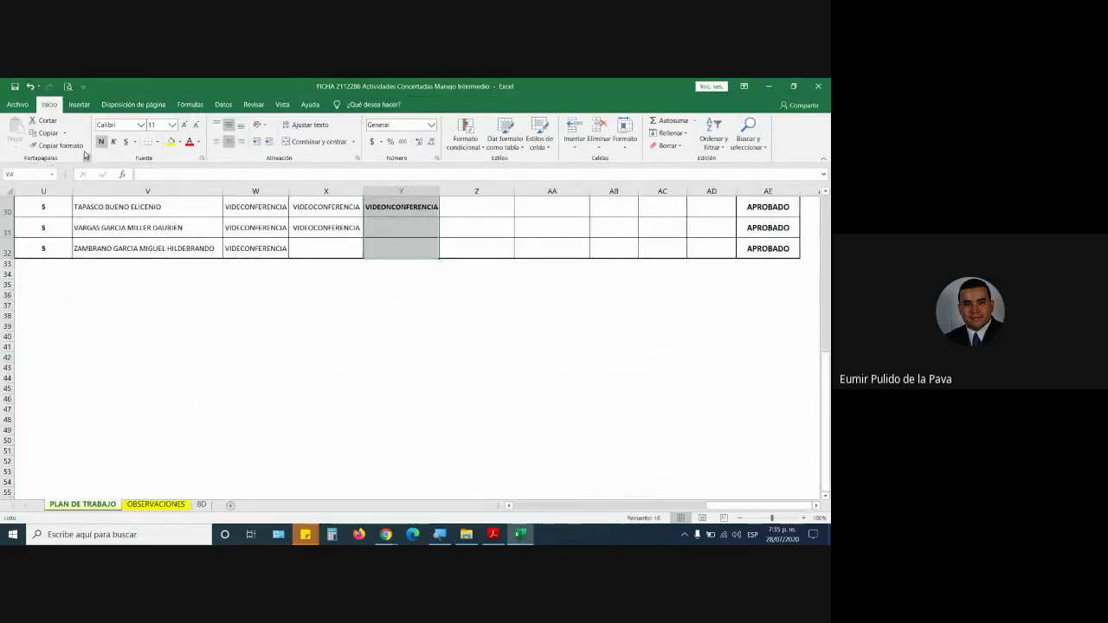
scroll(452, 318, "up", 10)
left_click(459, 246)
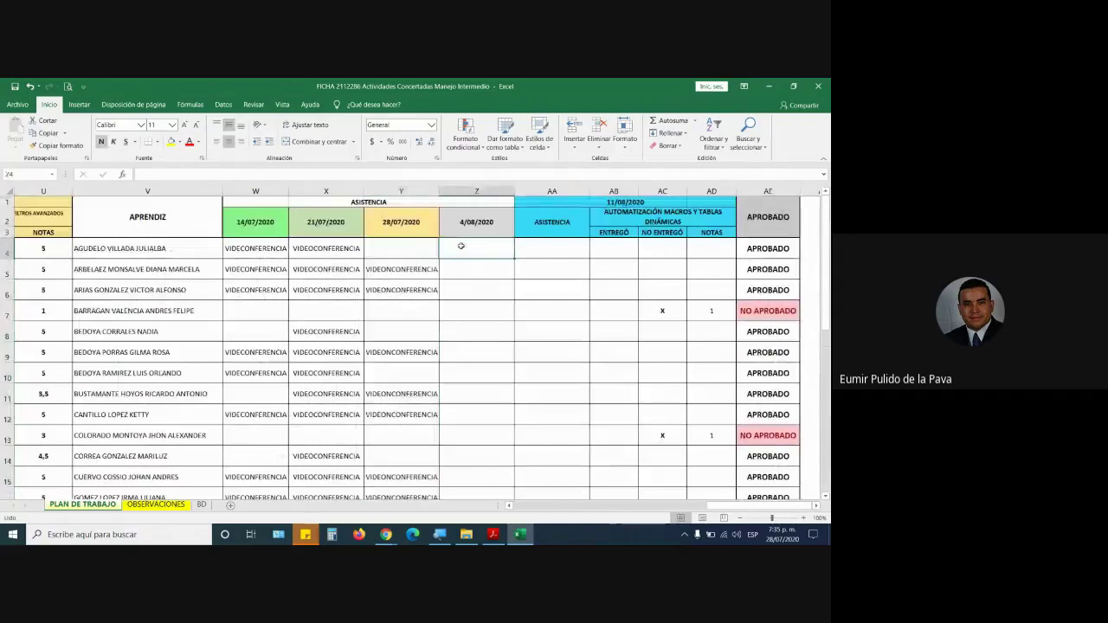
left_click(15, 87)
key("alt+Tab")
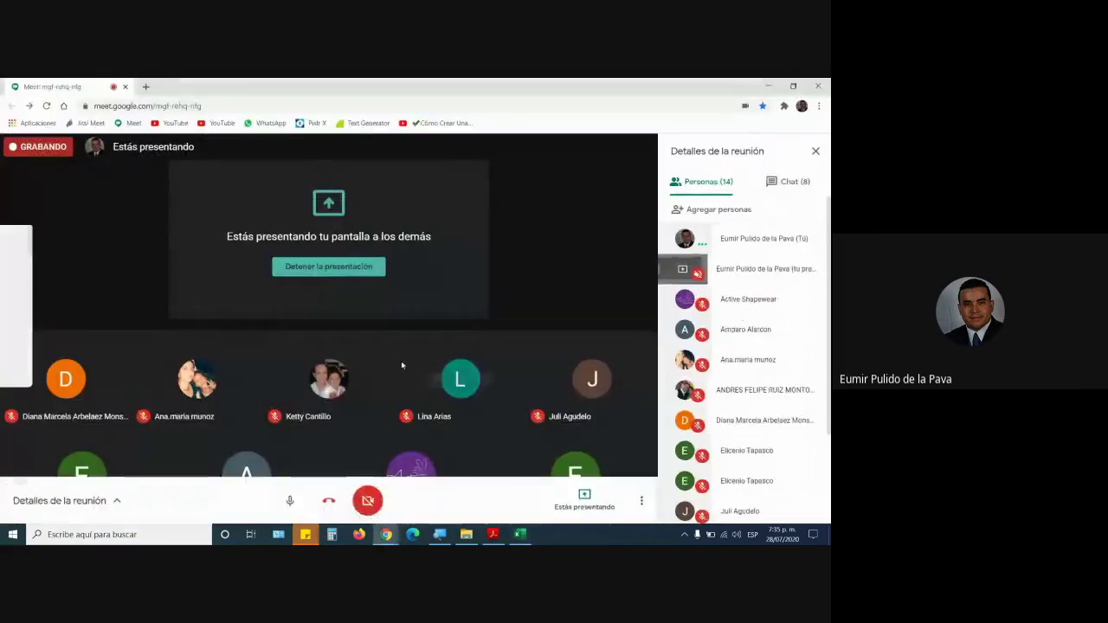
Step: Scroll the Meet chat to the newest messages and bring up the stop-recording option
left_click(794, 183)
scroll(818, 381, "down", 3)
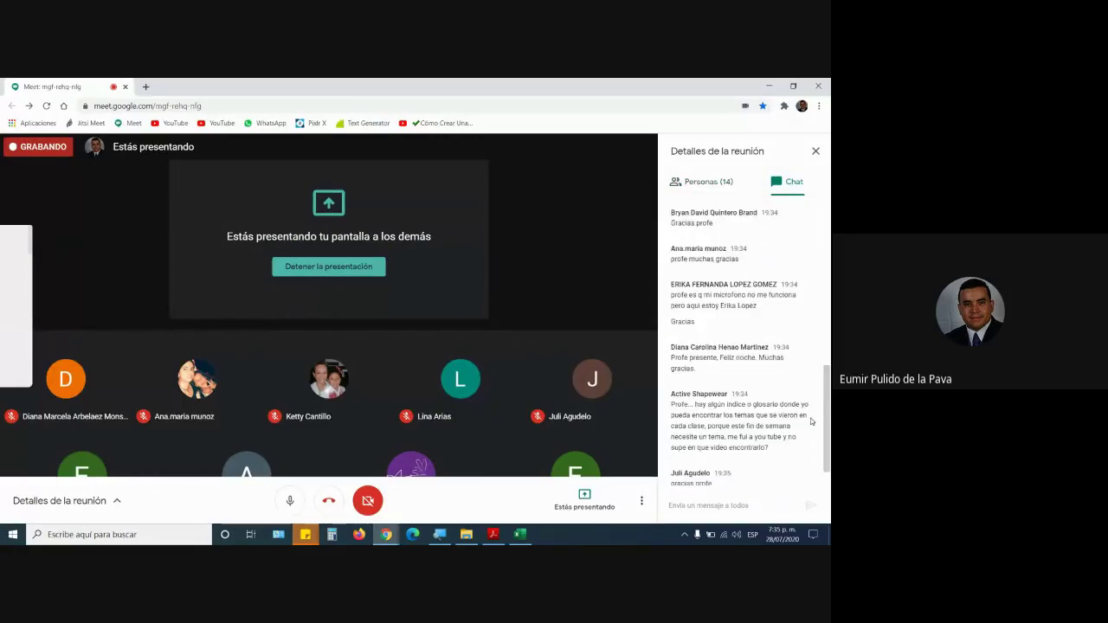
scroll(812, 422, "down", 3)
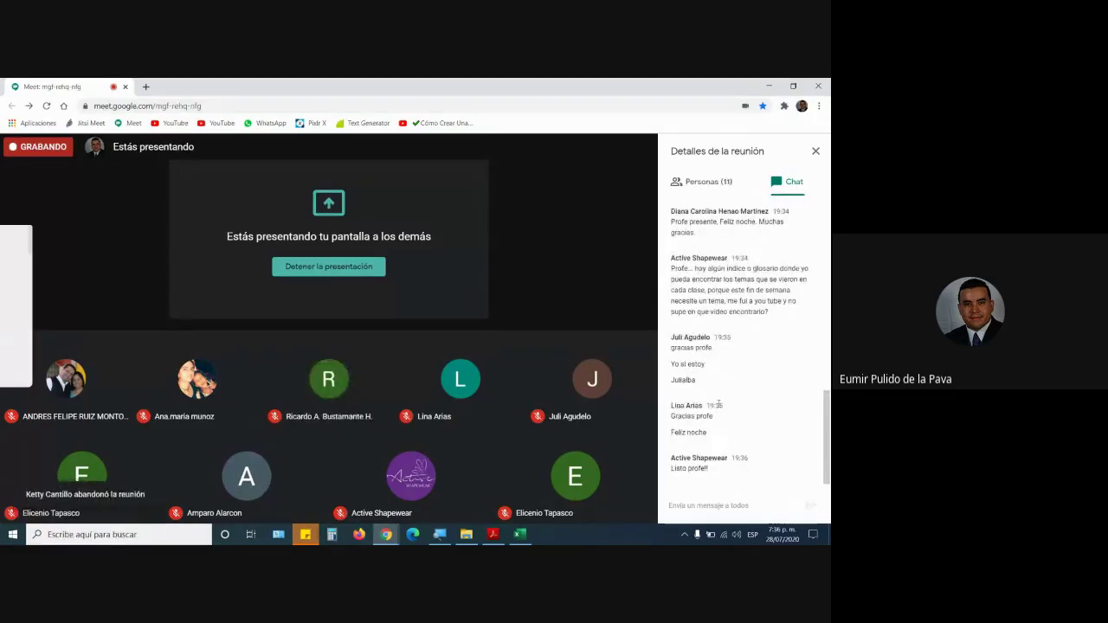
mouse_move(508, 346)
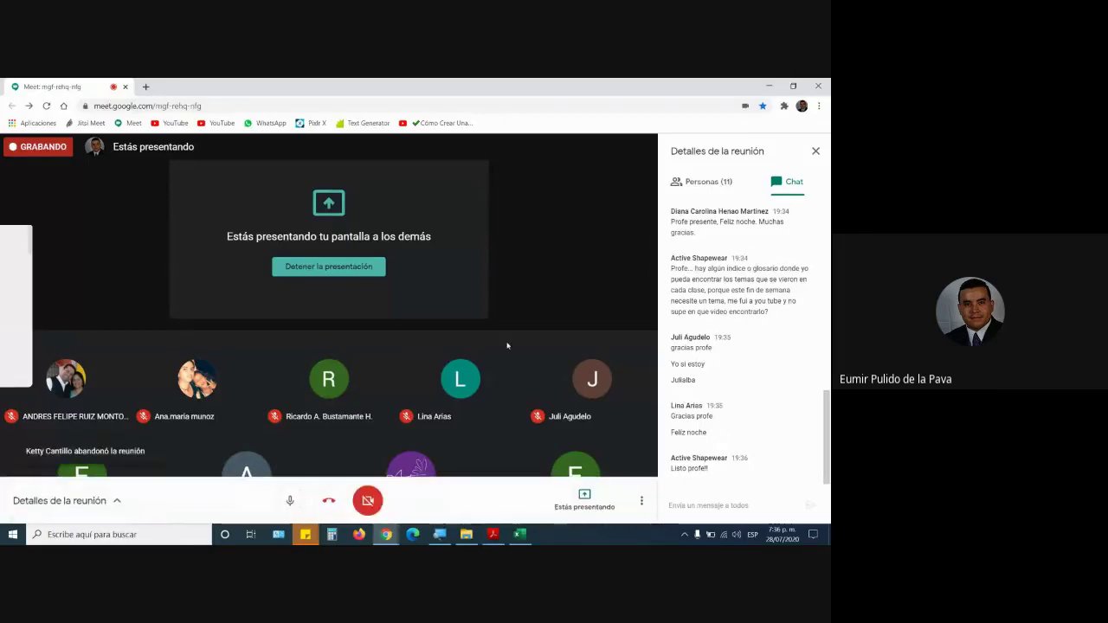
left_click(643, 503)
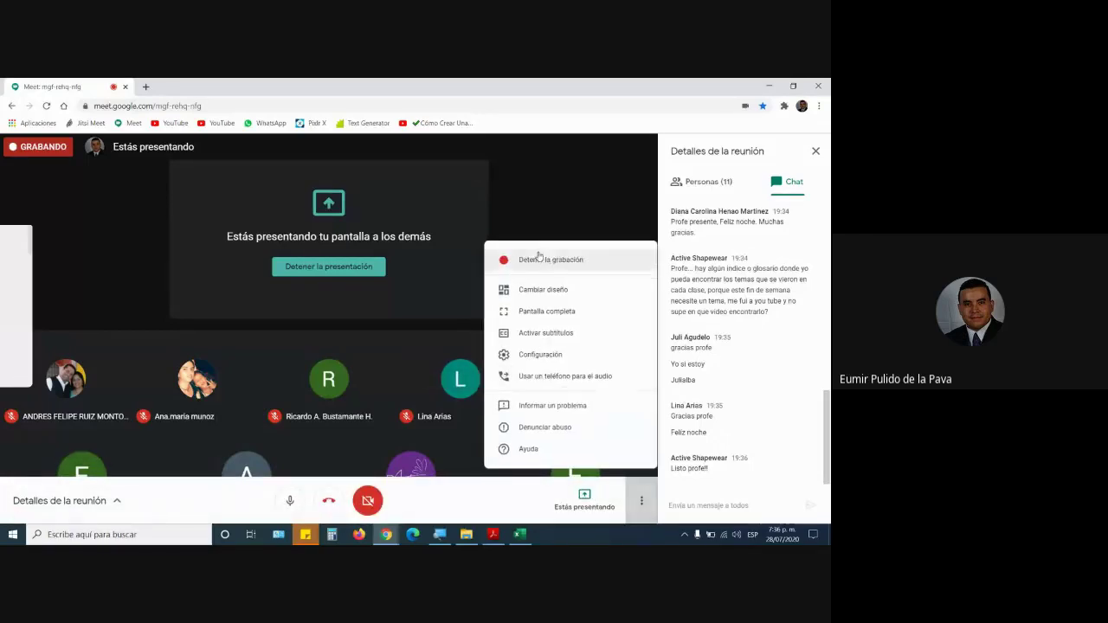